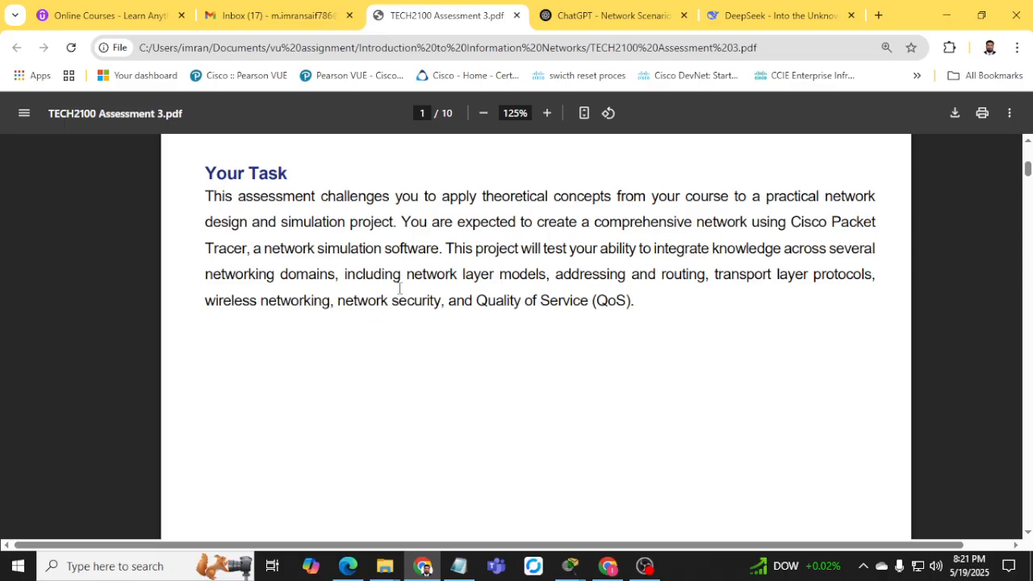
Highlight the Network Design Documentation, Addressing Scheme, RIP, and firewall security requirements in the PDF.
{"action": "scroll", "coordinate": [399, 288], "scroll_direction": "down", "scroll_amount": 10}
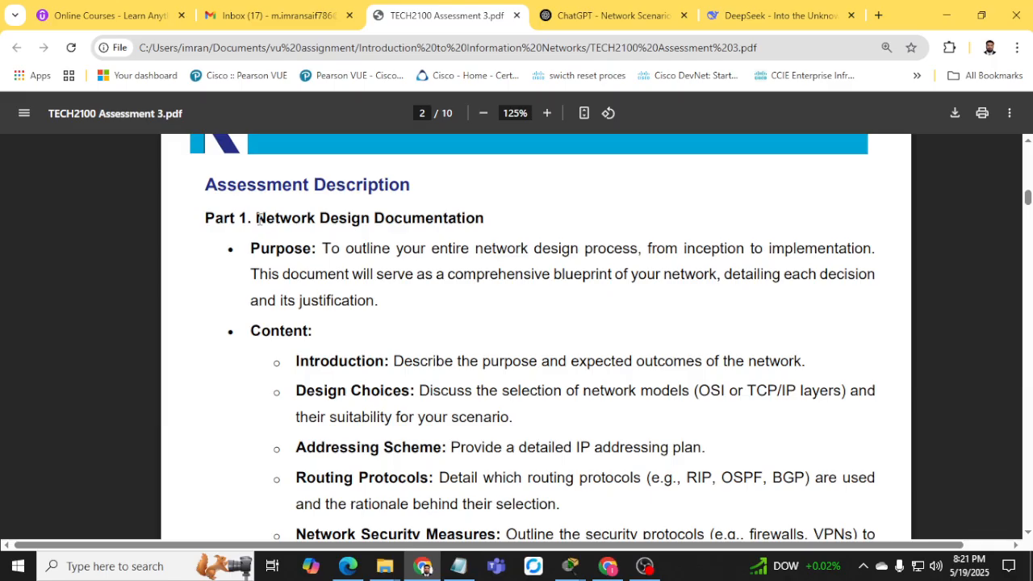
{"action": "left_click_drag", "start_coordinate": [256, 218], "coordinate": [475, 218]}
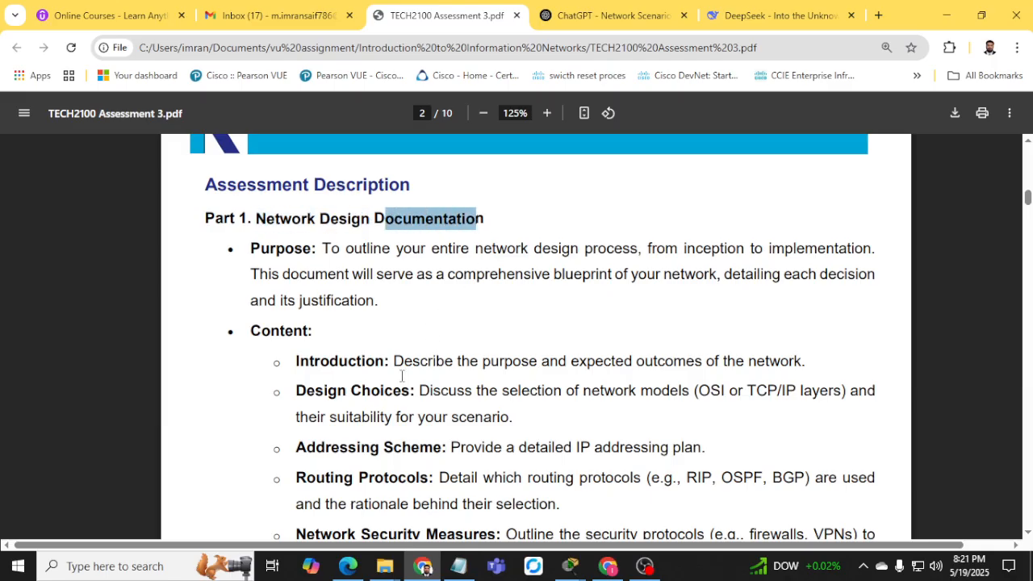
{"action": "scroll", "coordinate": [402, 375], "scroll_direction": "down", "scroll_amount": 1}
{"action": "left_click_drag", "start_coordinate": [300, 311], "coordinate": [390, 313]}
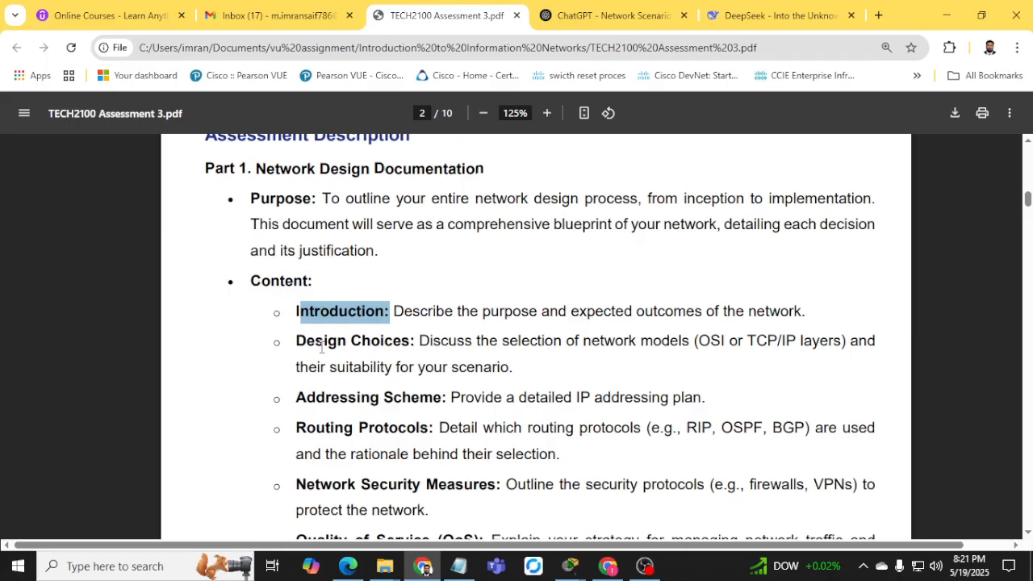
{"action": "scroll", "coordinate": [321, 346], "scroll_direction": "down", "scroll_amount": 2}
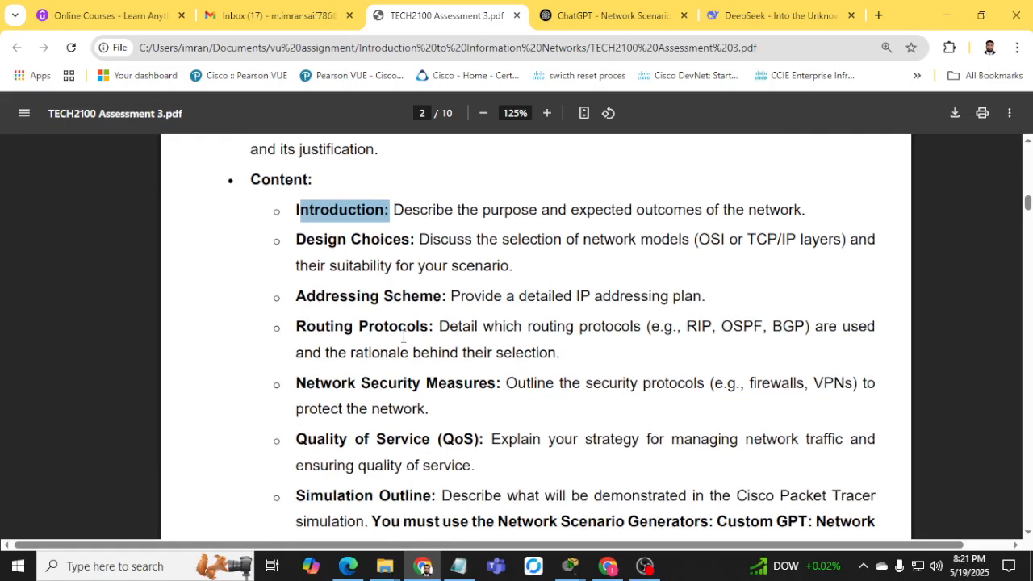
{"action": "left_click_drag", "start_coordinate": [450, 306], "coordinate": [633, 300]}
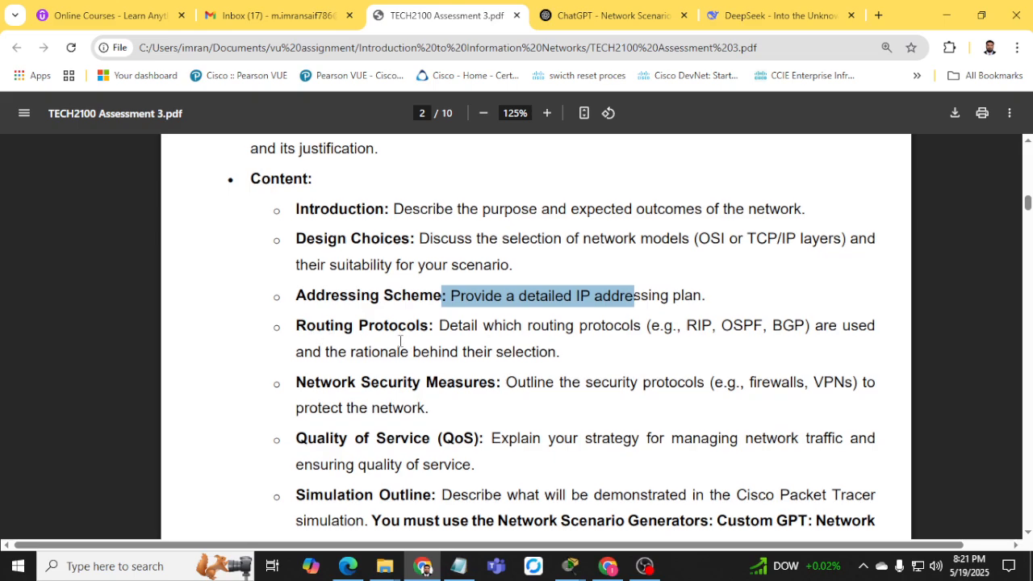
{"action": "scroll", "coordinate": [471, 302], "scroll_direction": "down", "scroll_amount": 2}
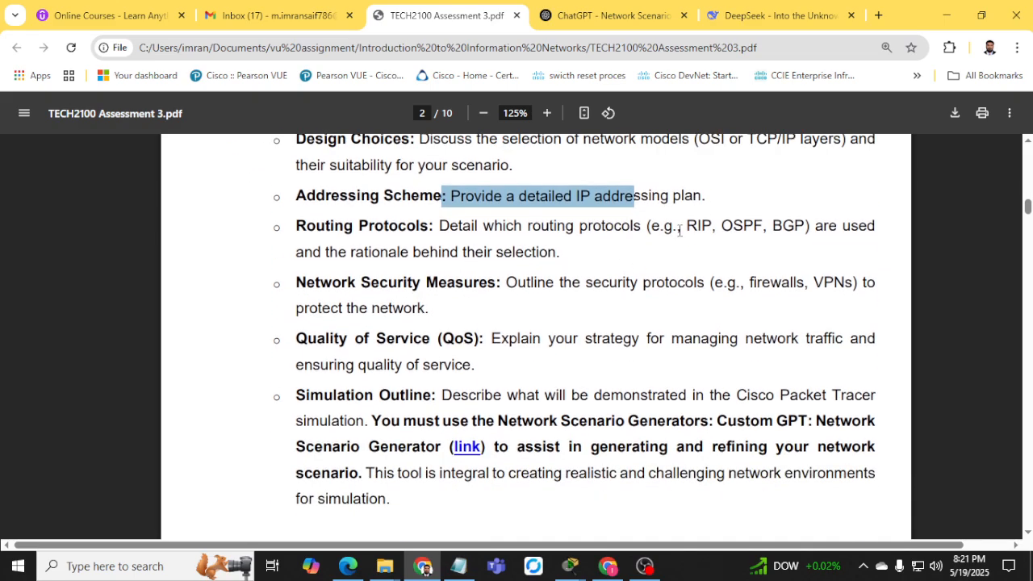
{"action": "left_click_drag", "start_coordinate": [680, 231], "coordinate": [717, 228]}
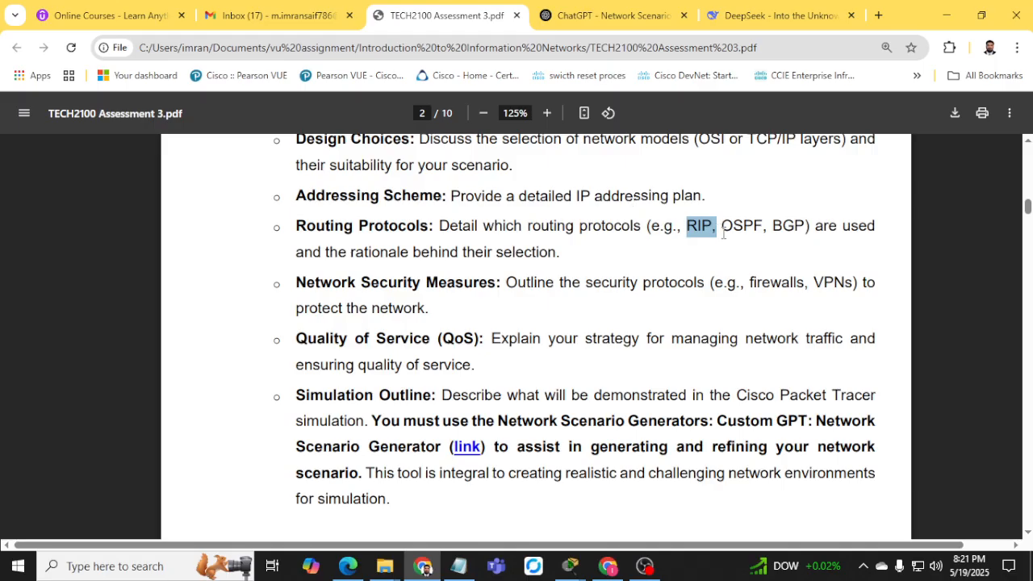
{"action": "left_click_drag", "start_coordinate": [297, 287], "coordinate": [652, 289]}
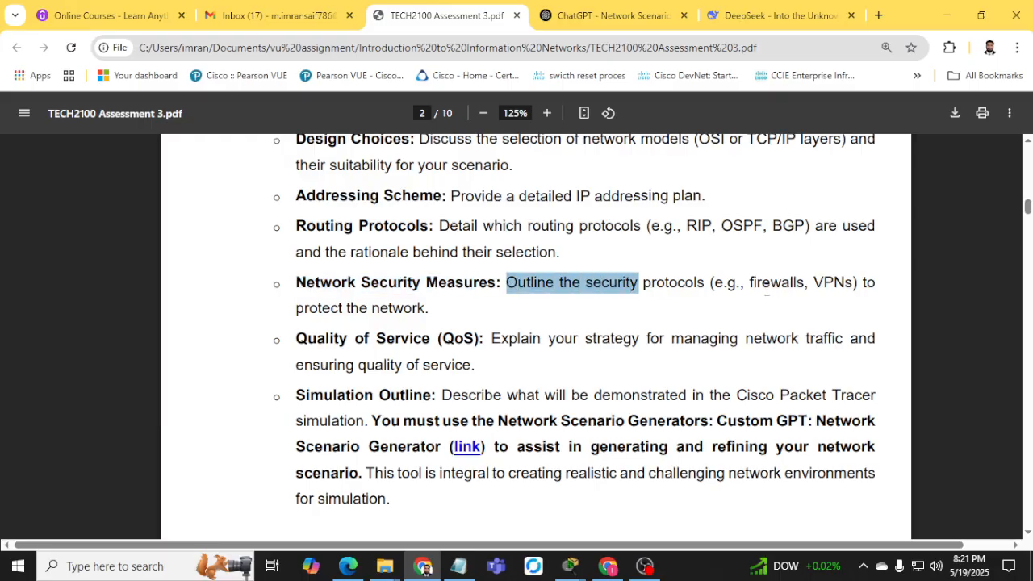
{"action": "left_click_drag", "start_coordinate": [752, 284], "coordinate": [791, 284]}
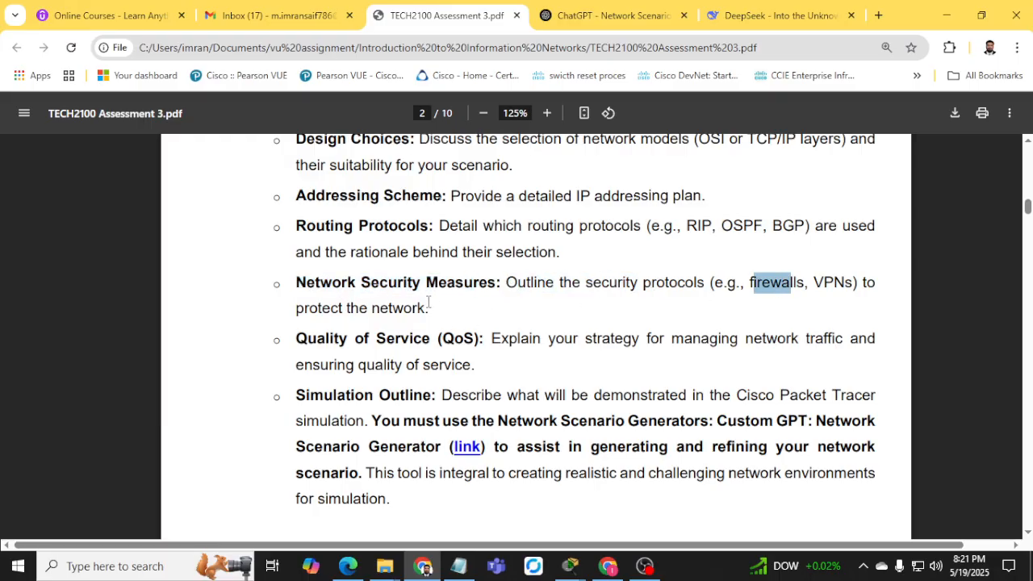
Scroll on to Part 2, marking Cisco Packet Tracer in its stated purpose.
{"action": "scroll", "coordinate": [390, 322], "scroll_direction": "down", "scroll_amount": 3}
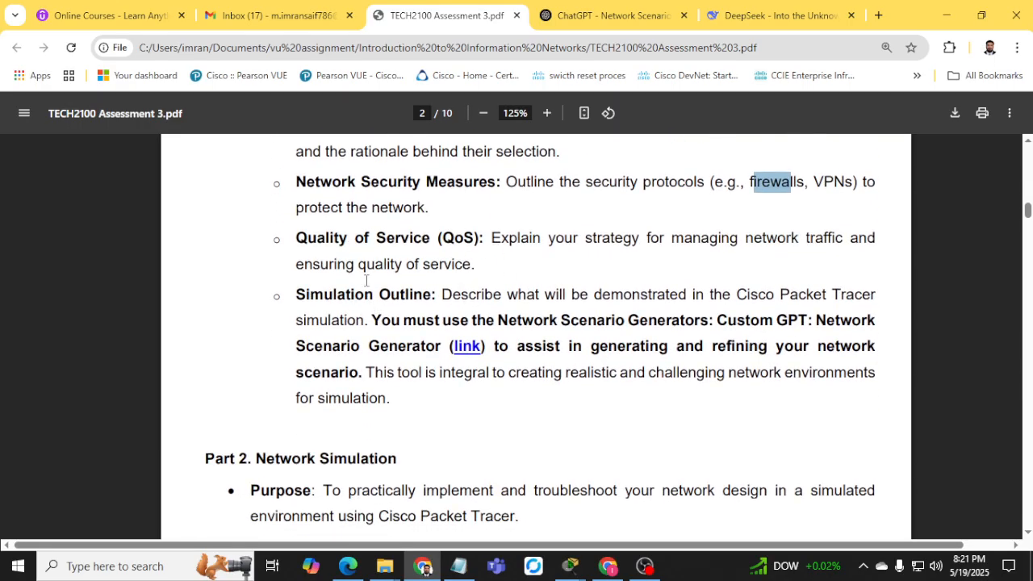
{"action": "scroll", "coordinate": [432, 299], "scroll_direction": "down", "scroll_amount": 2}
{"action": "scroll", "coordinate": [410, 297], "scroll_direction": "down", "scroll_amount": 2}
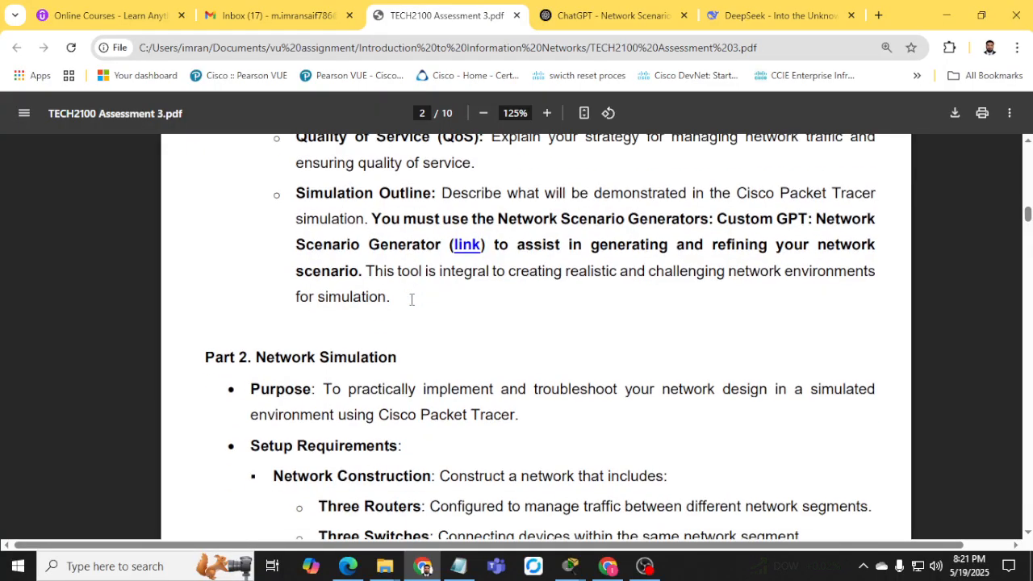
{"action": "scroll", "coordinate": [403, 303], "scroll_direction": "down", "scroll_amount": 4}
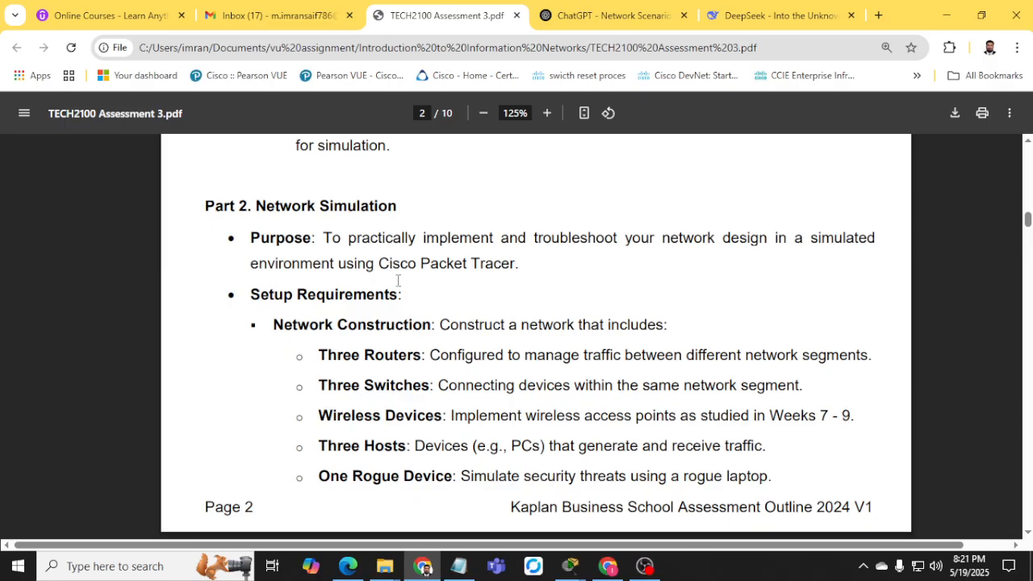
{"action": "left_click_drag", "start_coordinate": [378, 264], "coordinate": [500, 265]}
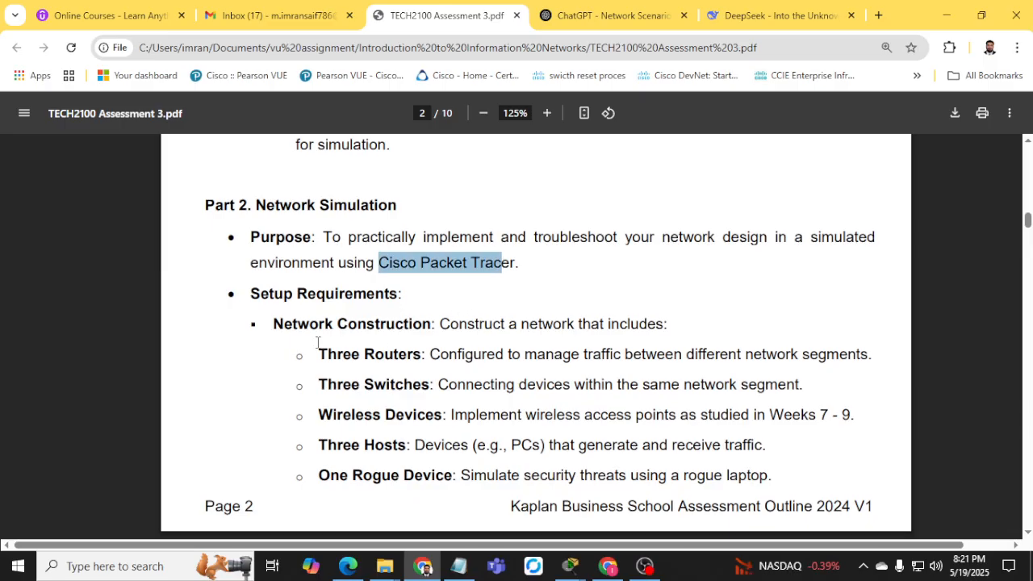
{"action": "scroll", "coordinate": [326, 345], "scroll_direction": "down", "scroll_amount": 2}
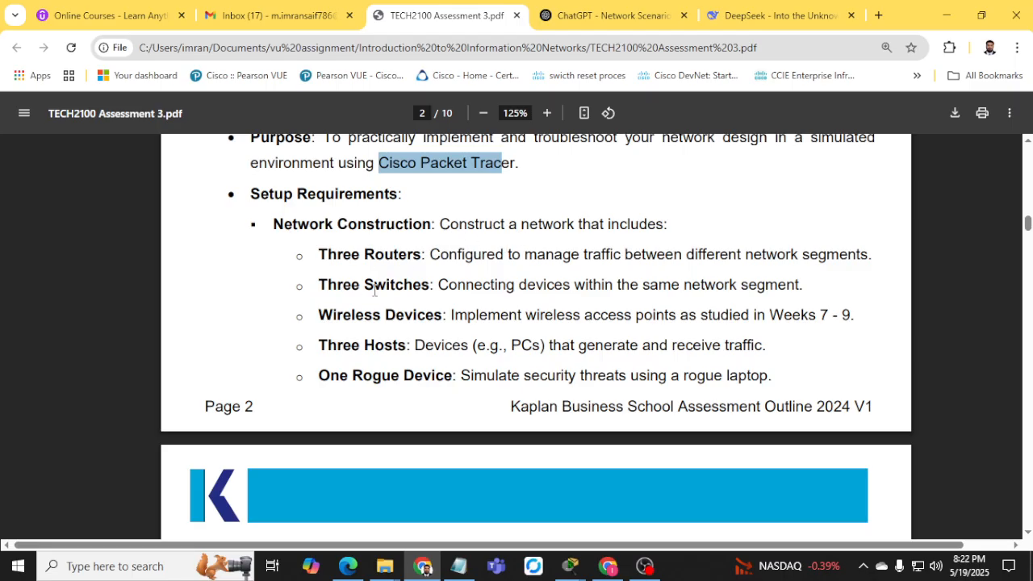
{"action": "scroll", "coordinate": [361, 352], "scroll_direction": "down", "scroll_amount": 2}
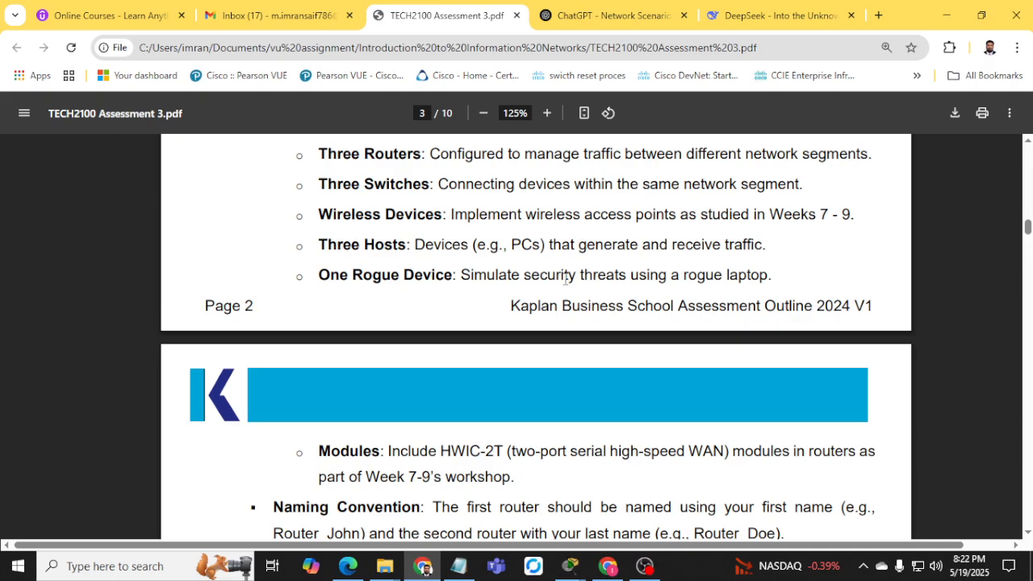
Scroll to page 4 and highlight the whole Port Security requirement.
{"action": "scroll", "coordinate": [566, 278], "scroll_direction": "down", "scroll_amount": 3}
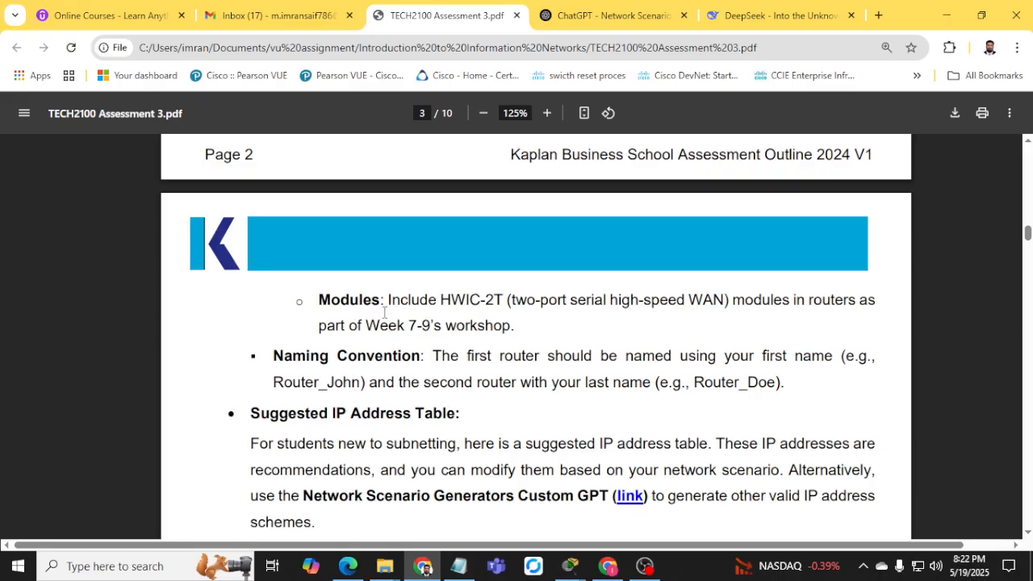
{"action": "scroll", "coordinate": [380, 338], "scroll_direction": "down", "scroll_amount": 4}
{"action": "scroll", "coordinate": [380, 338], "scroll_direction": "up", "scroll_amount": 12}
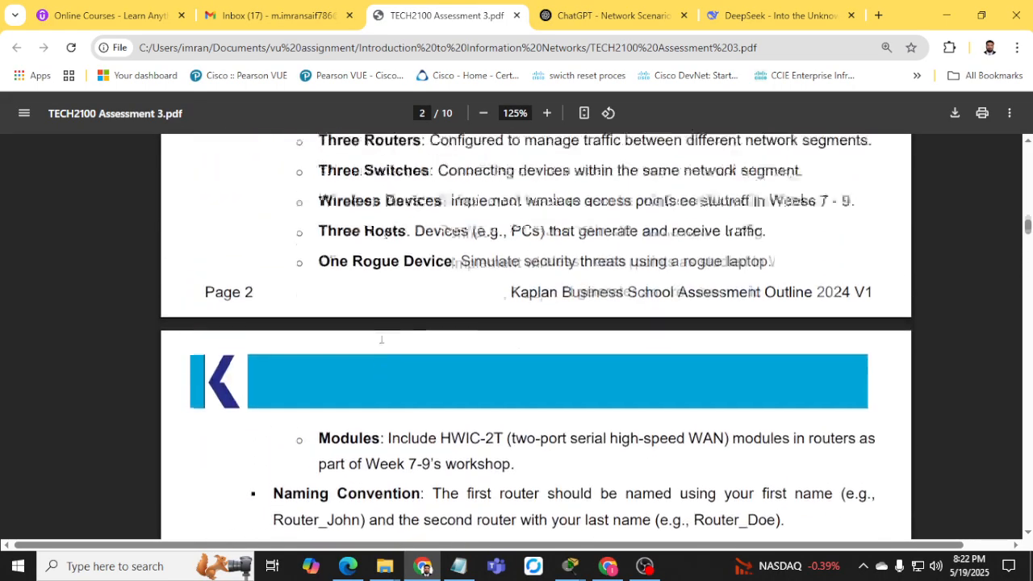
{"action": "scroll", "coordinate": [381, 338], "scroll_direction": "up", "scroll_amount": 4}
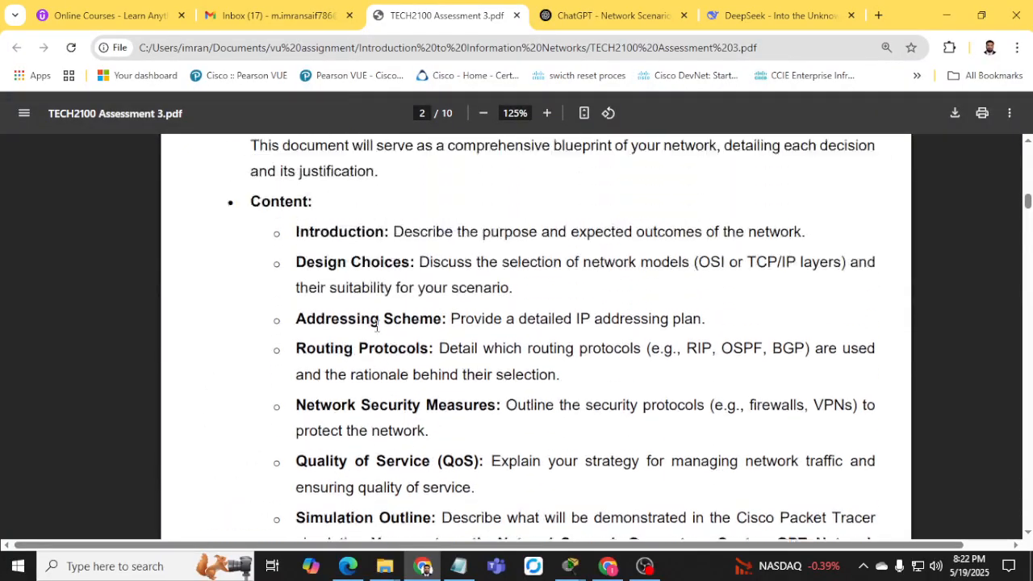
{"action": "scroll", "coordinate": [361, 396], "scroll_direction": "up", "scroll_amount": 4}
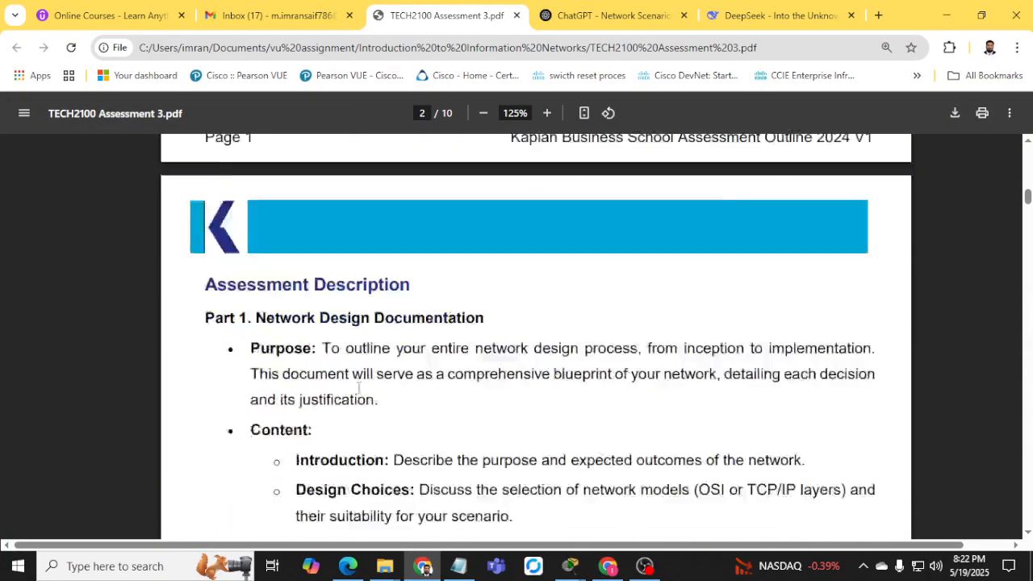
{"action": "scroll", "coordinate": [360, 389], "scroll_direction": "down", "scroll_amount": 18}
{"action": "scroll", "coordinate": [361, 386], "scroll_direction": "down", "scroll_amount": 12}
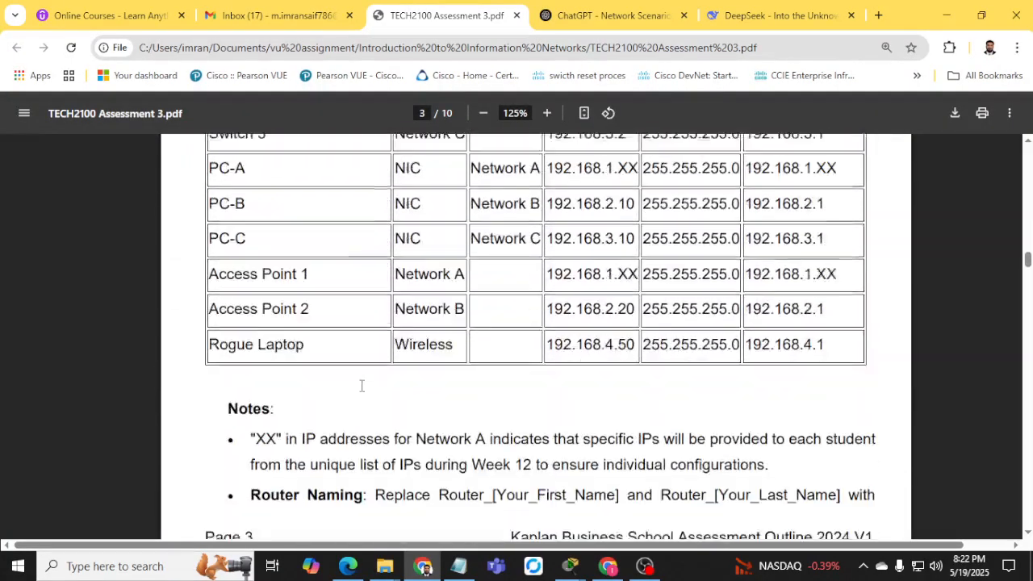
{"action": "scroll", "coordinate": [363, 386], "scroll_direction": "down", "scroll_amount": 5}
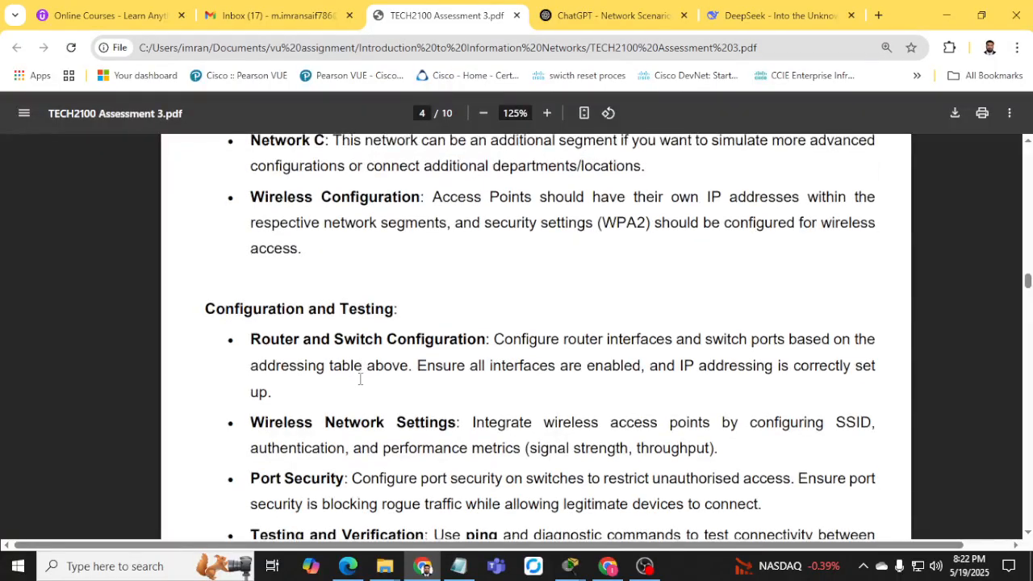
{"action": "scroll", "coordinate": [339, 376], "scroll_direction": "down", "scroll_amount": 3}
{"action": "left_click_drag", "start_coordinate": [250, 330], "coordinate": [757, 355]}
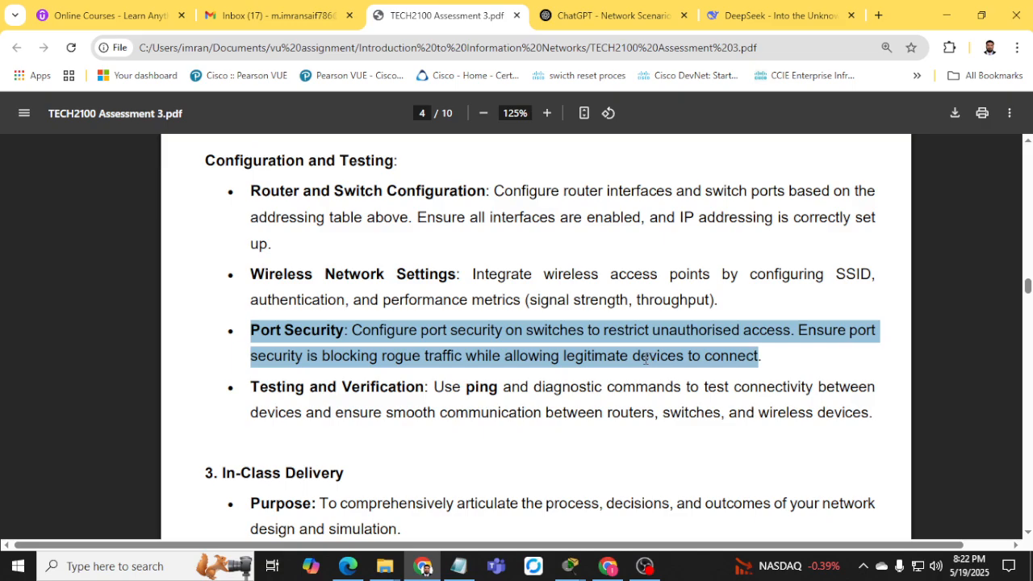
Highlight the Router and Switch configuration bullet in the Configuration and Testing section.
{"action": "scroll", "coordinate": [426, 356], "scroll_direction": "down", "scroll_amount": 2}
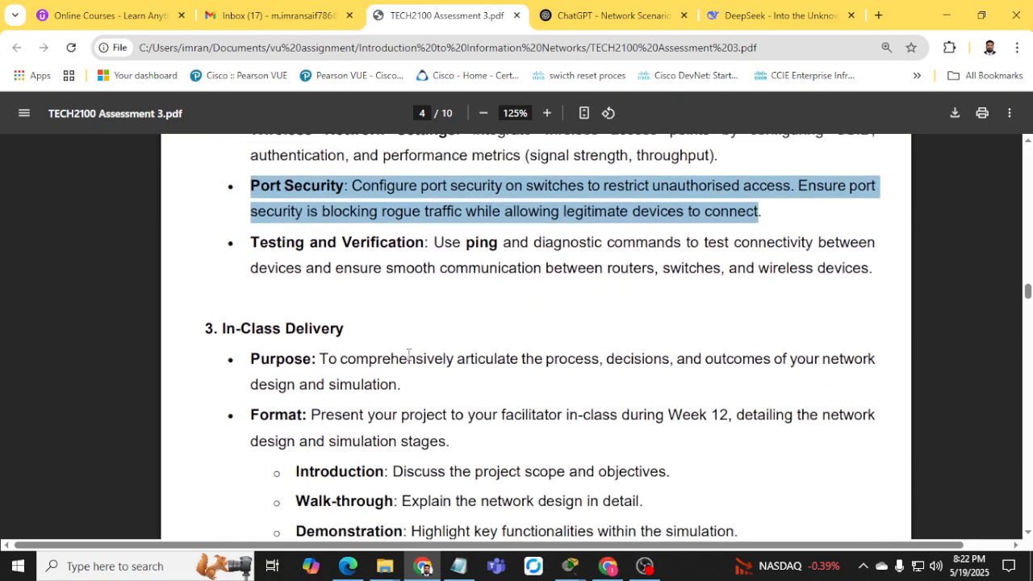
{"action": "left_click_drag", "start_coordinate": [251, 237], "coordinate": [629, 261]}
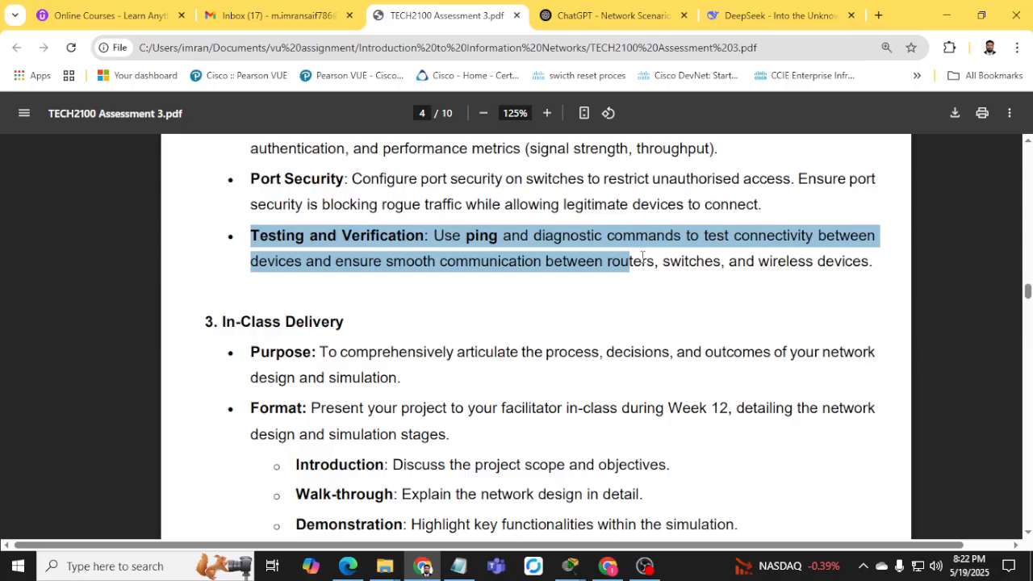
{"action": "scroll", "coordinate": [386, 342], "scroll_direction": "up", "scroll_amount": 3}
{"action": "left_click_drag", "start_coordinate": [248, 244], "coordinate": [383, 244]}
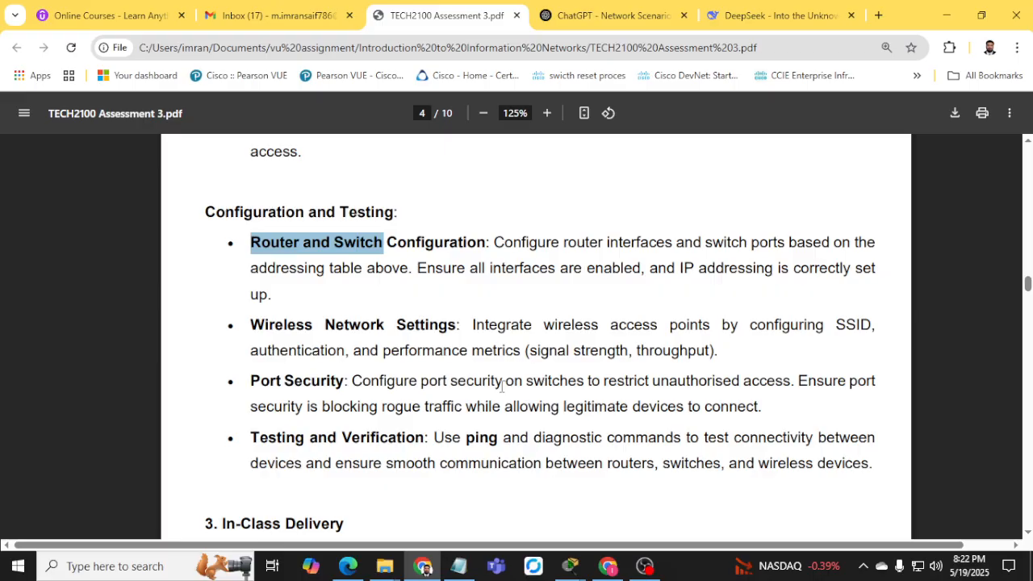
{"action": "scroll", "coordinate": [476, 375], "scroll_direction": "down", "scroll_amount": 5}
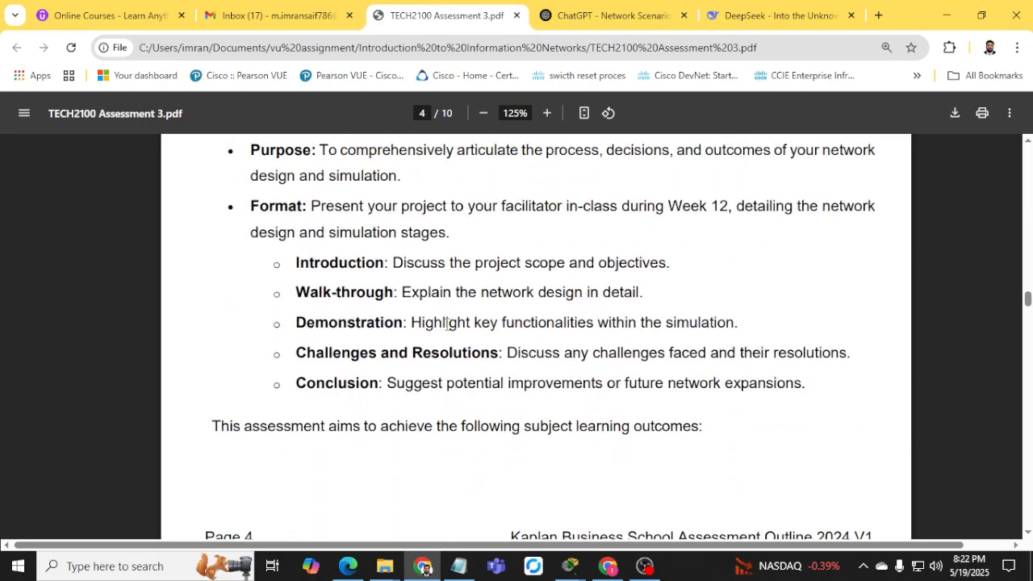
{"action": "scroll", "coordinate": [452, 319], "scroll_direction": "down", "scroll_amount": 2}
{"action": "scroll", "coordinate": [517, 325], "scroll_direction": "up", "scroll_amount": 3}
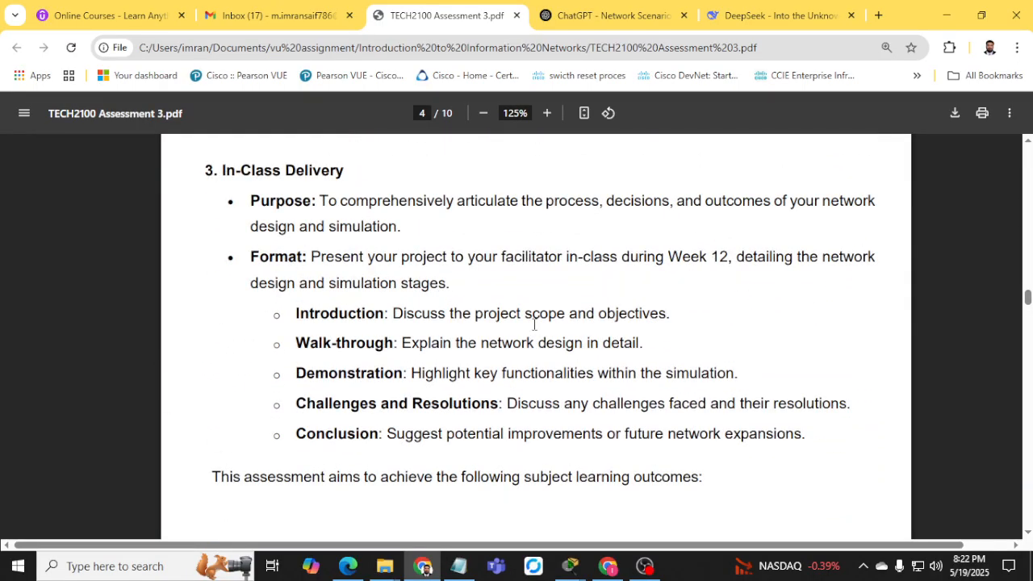
{"action": "scroll", "coordinate": [533, 324], "scroll_direction": "up", "scroll_amount": 4}
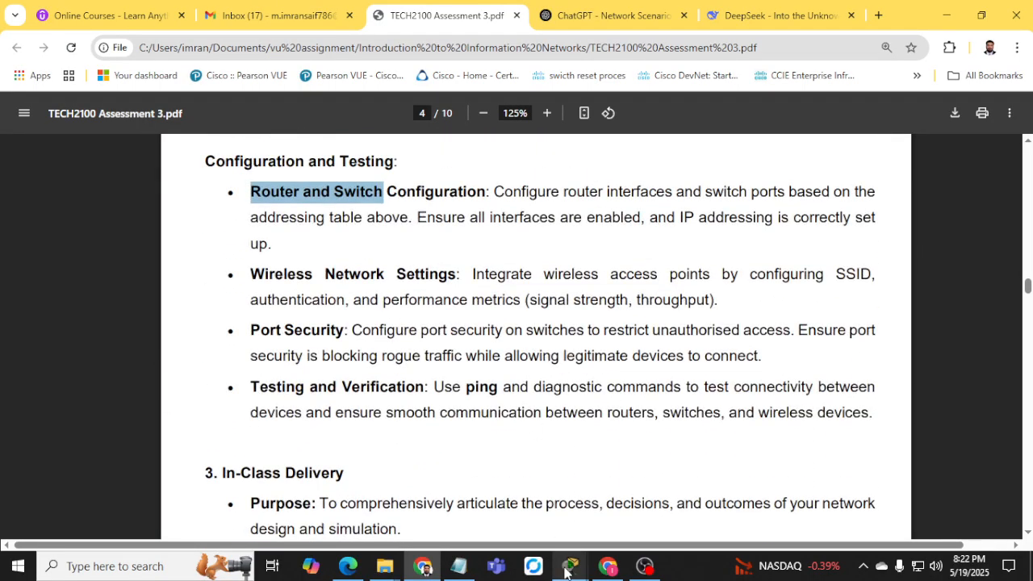
Glance at the empty Packet Tracer workspace, then return to Chrome and open a new tab.
{"action": "mouse_move", "coordinate": [570, 566]}
{"action": "mouse_move", "coordinate": [611, 504]}
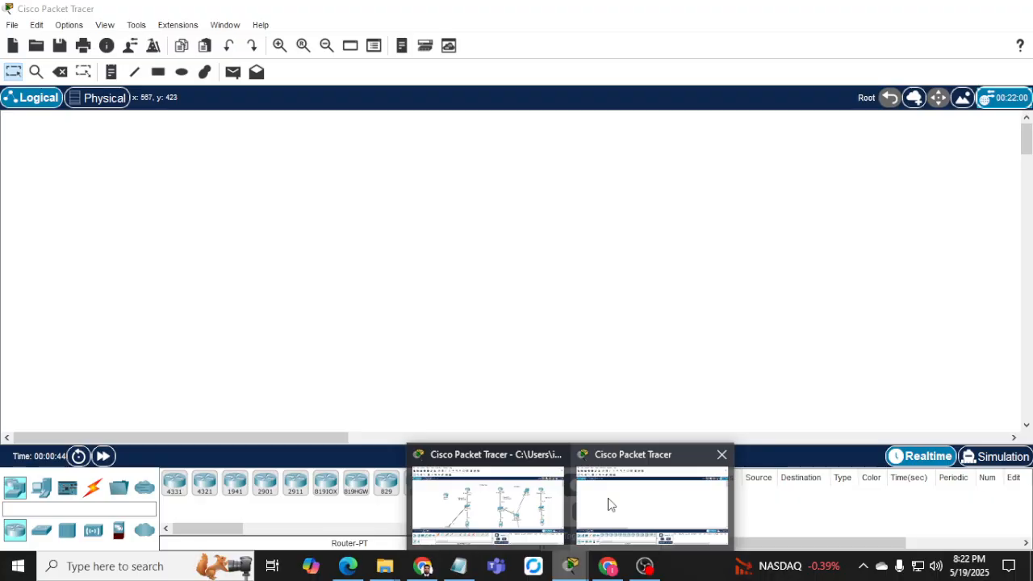
{"action": "left_click", "coordinate": [611, 504]}
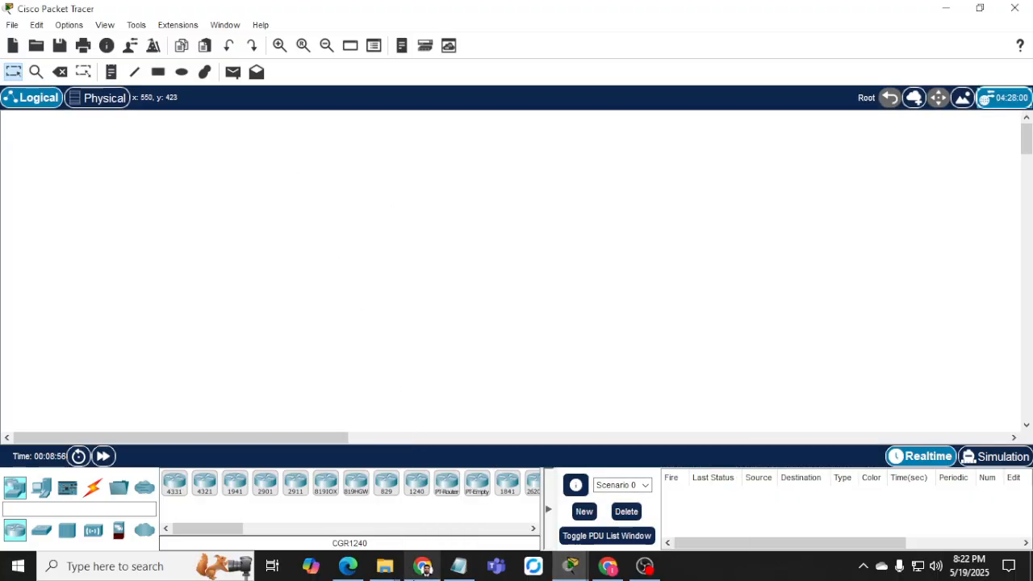
{"action": "left_click", "coordinate": [418, 569]}
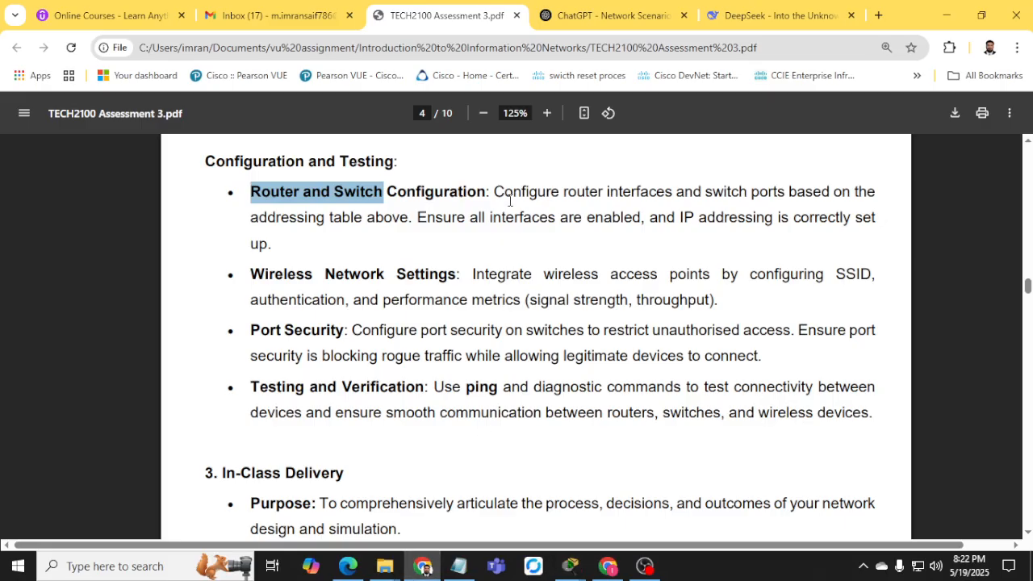
{"action": "left_click", "coordinate": [879, 15]}
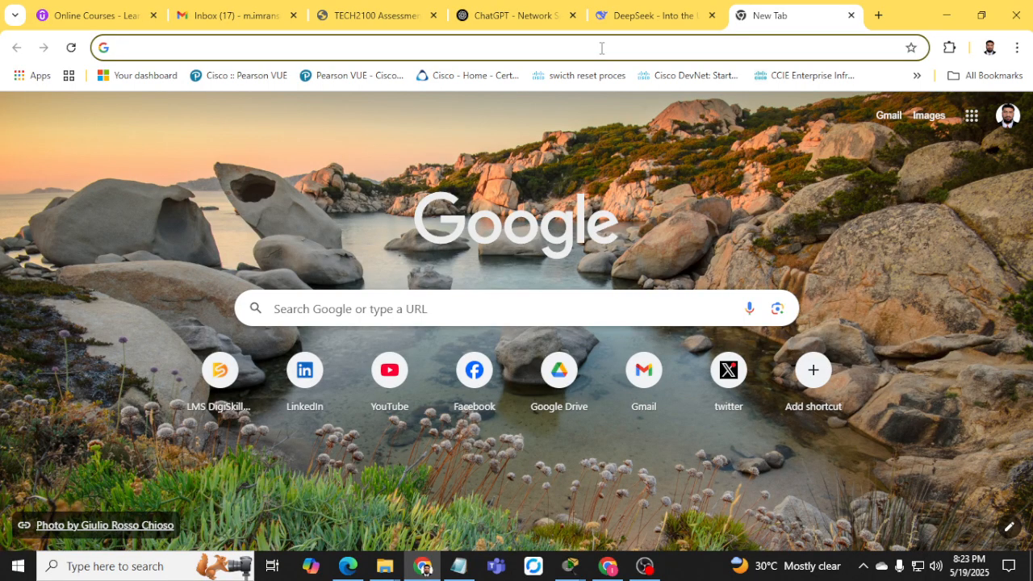
Open the netacad.com Login page, switch to the TECH2100 PDF tab, and minimize Chrome.
{"action": "type", "text": "netac"}
{"action": "key", "text": "Return"}
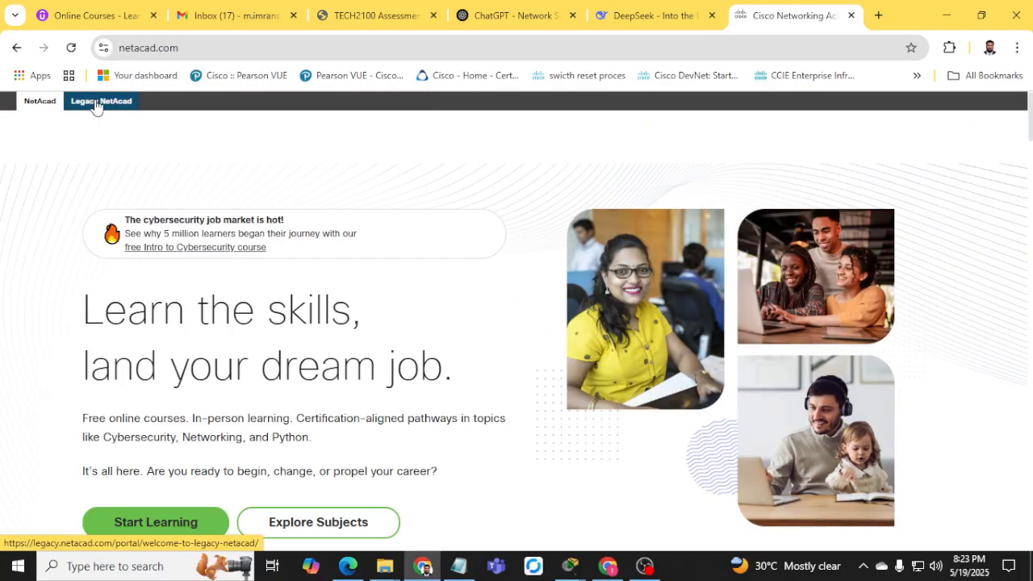
{"action": "left_click", "coordinate": [945, 140]}
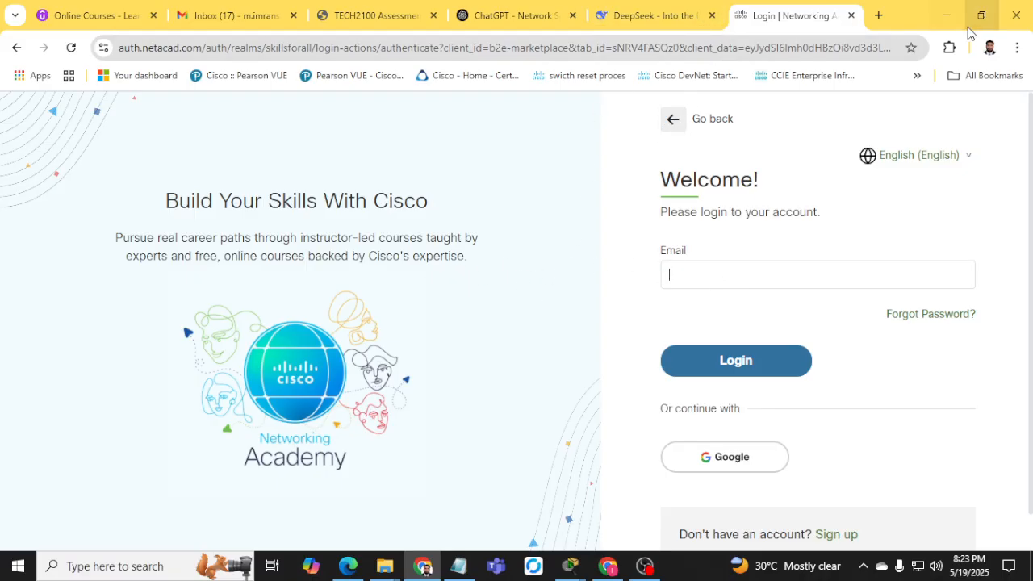
{"action": "key", "text": "ctrl+3"}
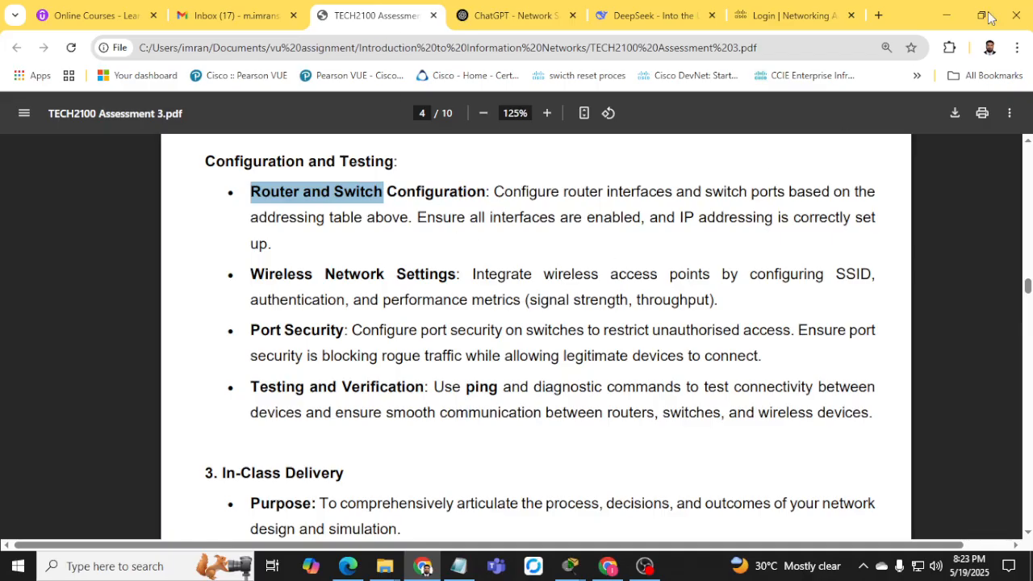
{"action": "left_click", "coordinate": [954, 18]}
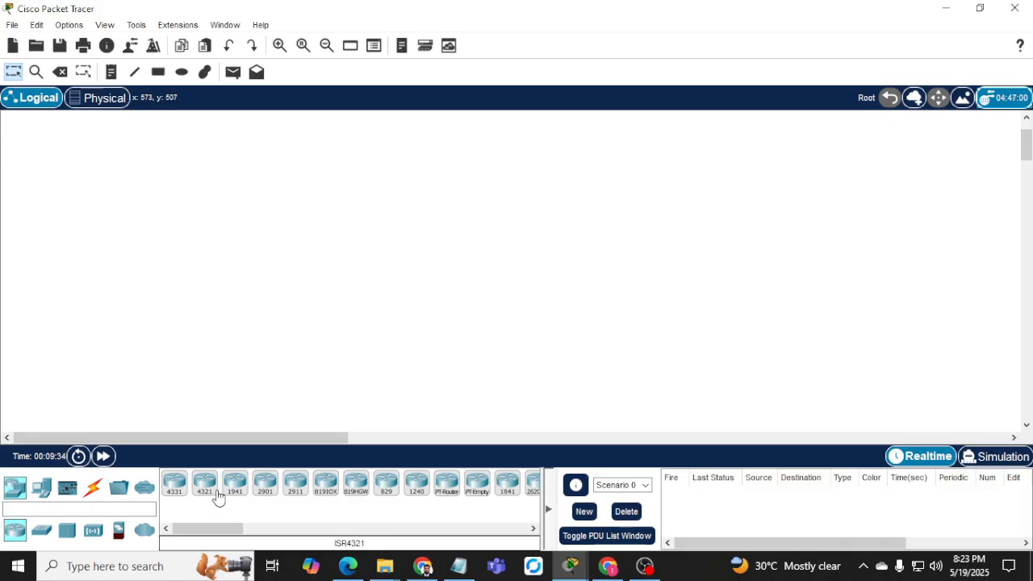
Place three 2911 routers (Router0, Router1, Router2) across the top of the workspace.
{"action": "left_click", "coordinate": [295, 483]}
{"action": "left_click", "coordinate": [330, 210]}
{"action": "left_click", "coordinate": [295, 491]}
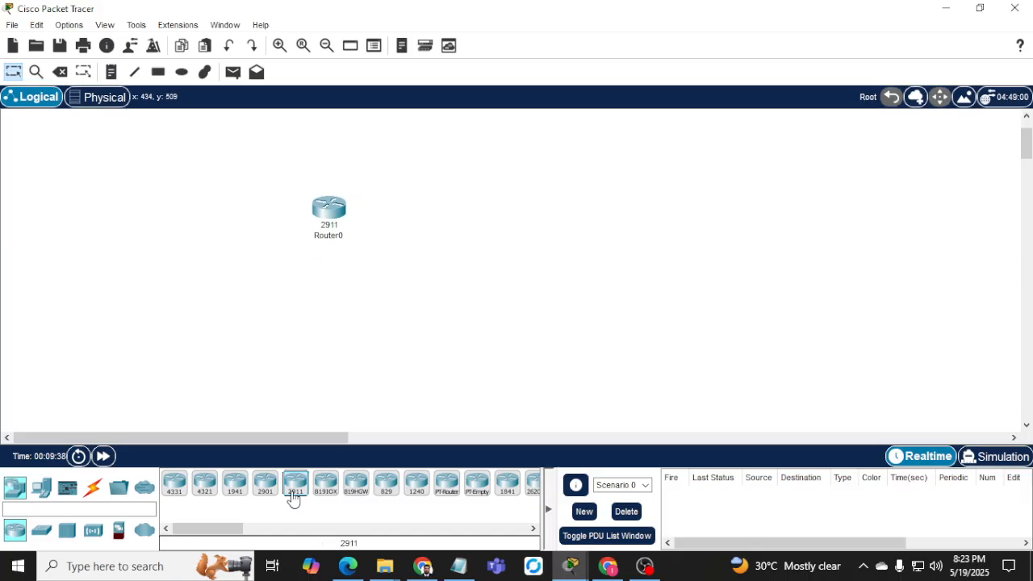
{"action": "left_click", "coordinate": [546, 216]}
{"action": "left_click", "coordinate": [296, 492]}
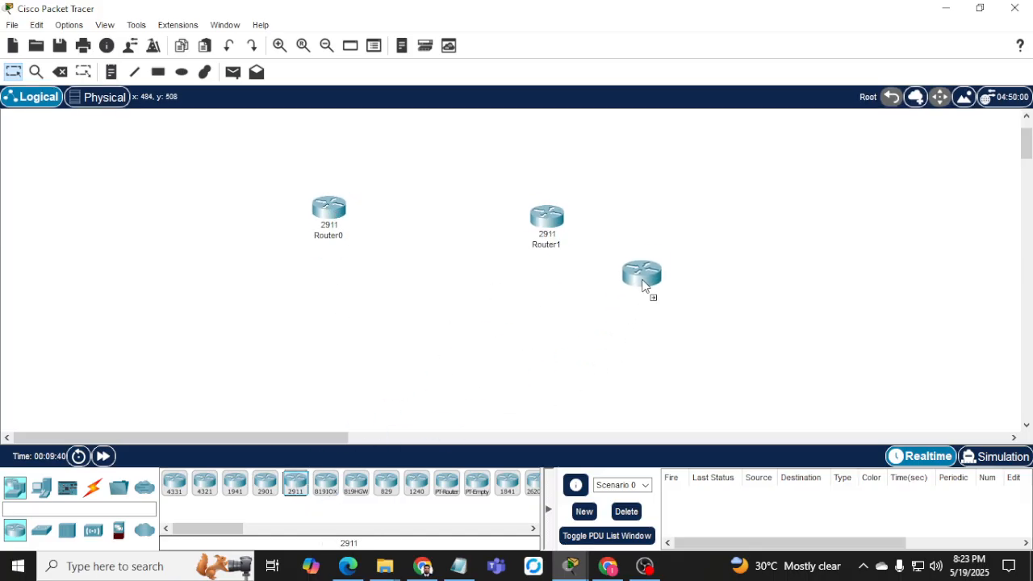
{"action": "left_click", "coordinate": [756, 224]}
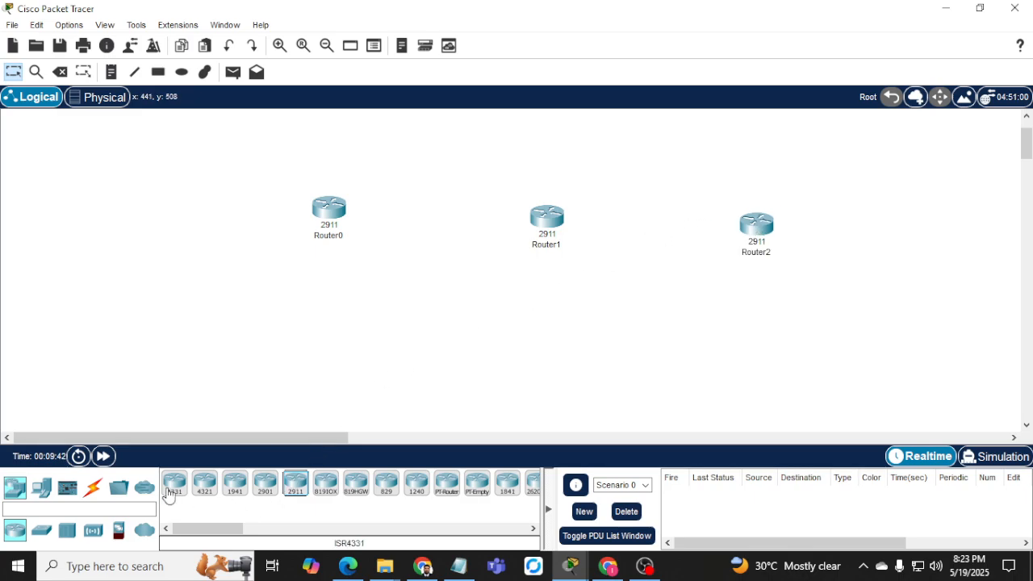
Place three 2960 switches (Switch0, Switch1, Switch2) below the routers.
{"action": "left_click", "coordinate": [44, 533]}
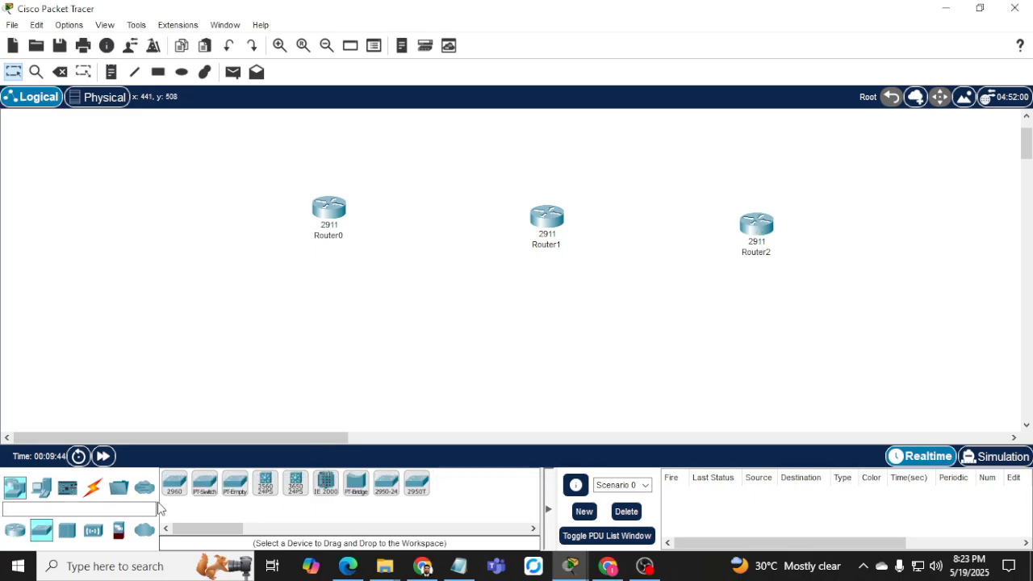
{"action": "left_click", "coordinate": [174, 482]}
{"action": "left_click", "coordinate": [304, 324]}
{"action": "left_click", "coordinate": [174, 482]}
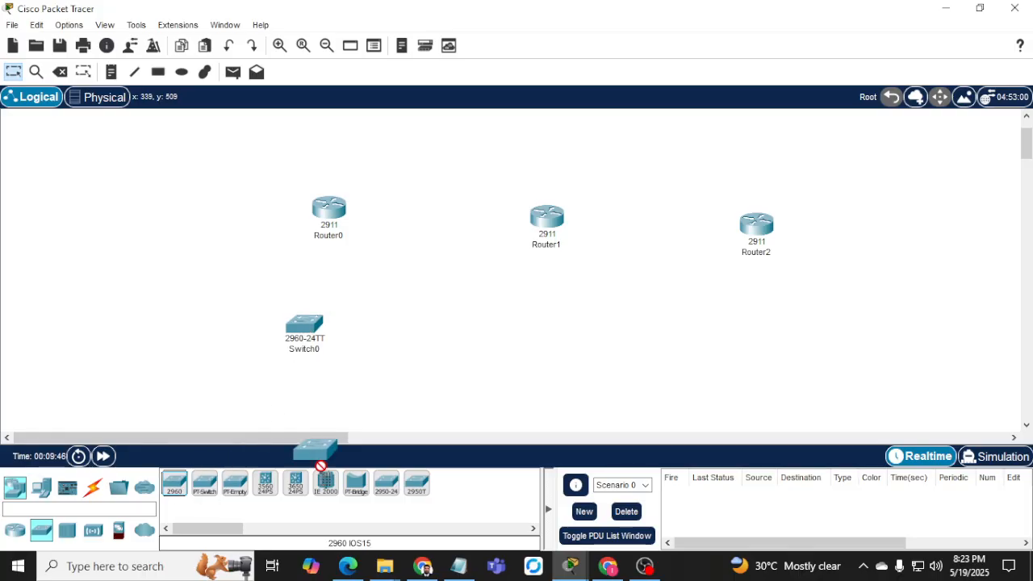
{"action": "left_click", "coordinate": [539, 326]}
{"action": "left_click", "coordinate": [183, 489]}
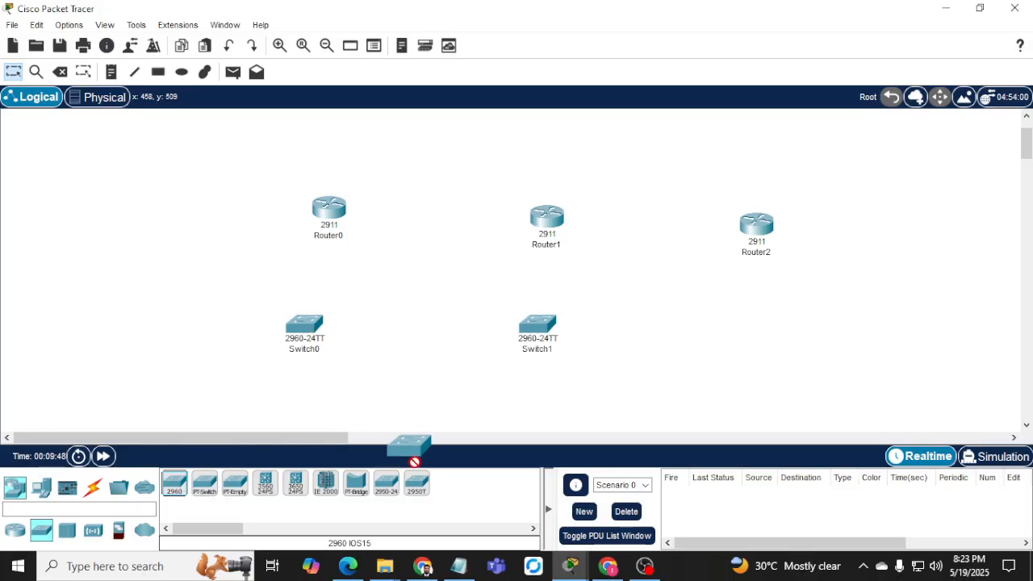
{"action": "left_click", "coordinate": [766, 355]}
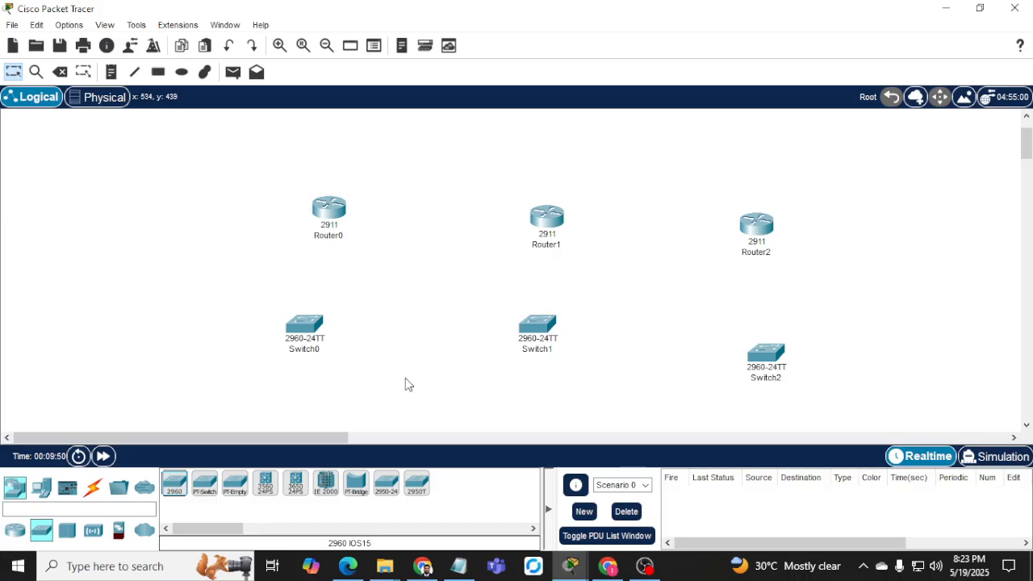
Place three generic PCs (PC0, PC1, PC2) below the switches.
{"action": "scroll", "coordinate": [415, 363], "scroll_direction": "down", "scroll_amount": 2}
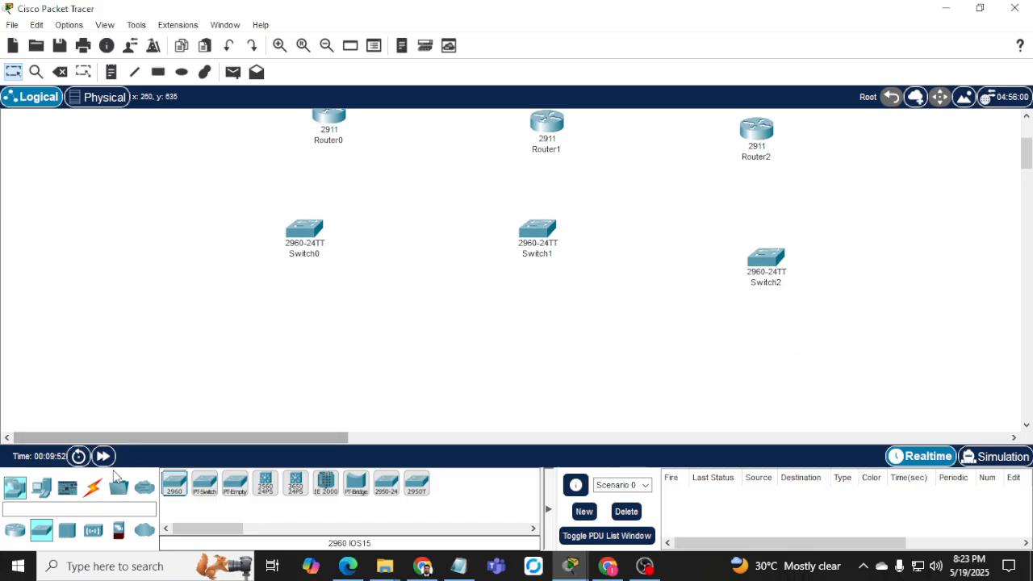
{"action": "left_click", "coordinate": [41, 488]}
{"action": "left_click", "coordinate": [176, 493]}
{"action": "left_click", "coordinate": [250, 360]}
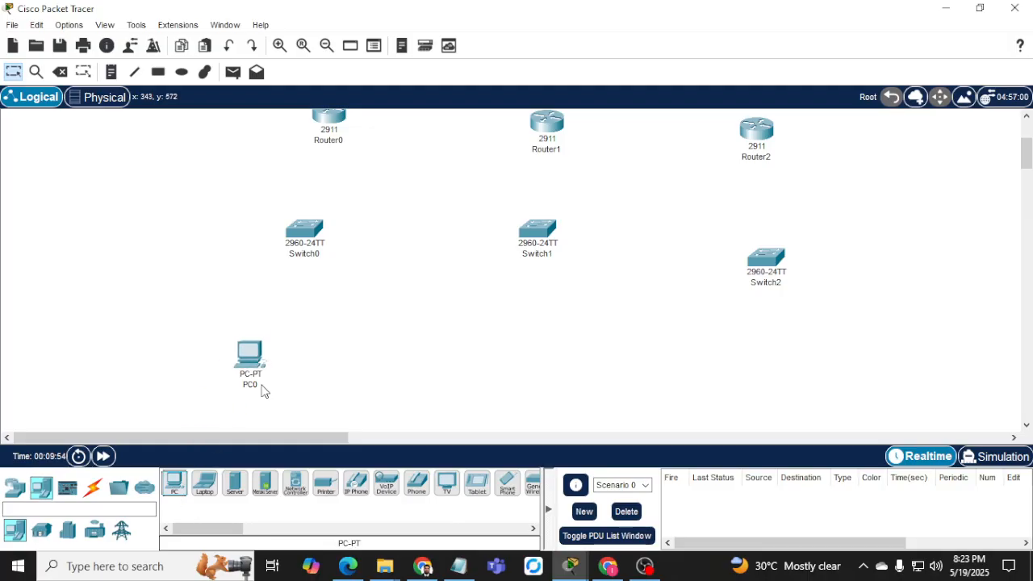
{"action": "left_click", "coordinate": [174, 488]}
{"action": "left_click", "coordinate": [522, 379]}
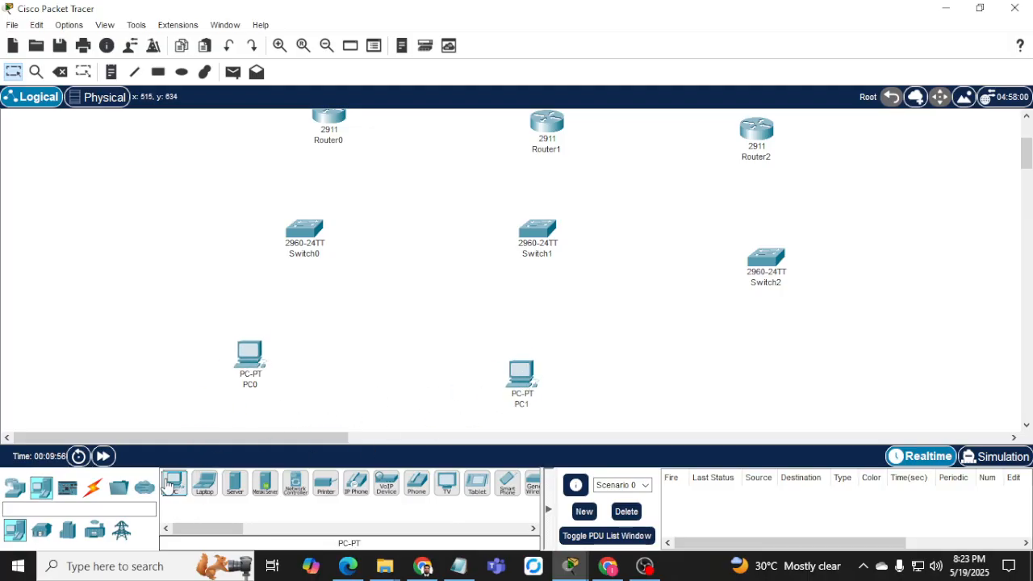
{"action": "left_click", "coordinate": [174, 488]}
{"action": "left_click", "coordinate": [794, 393]}
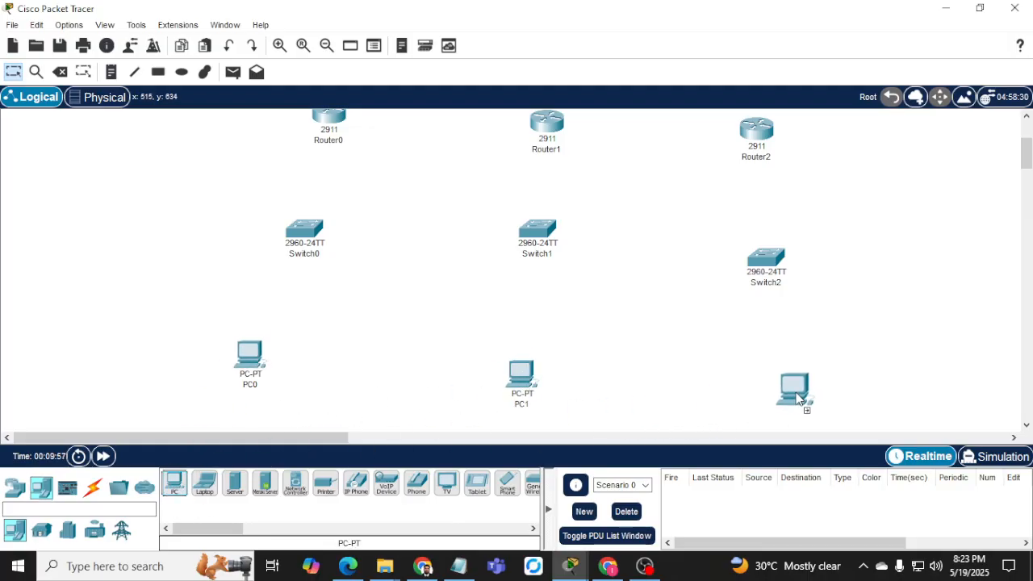
Browse the Wireless Devices category, then bring the assessment PDF back to the front.
{"action": "left_click", "coordinate": [20, 495]}
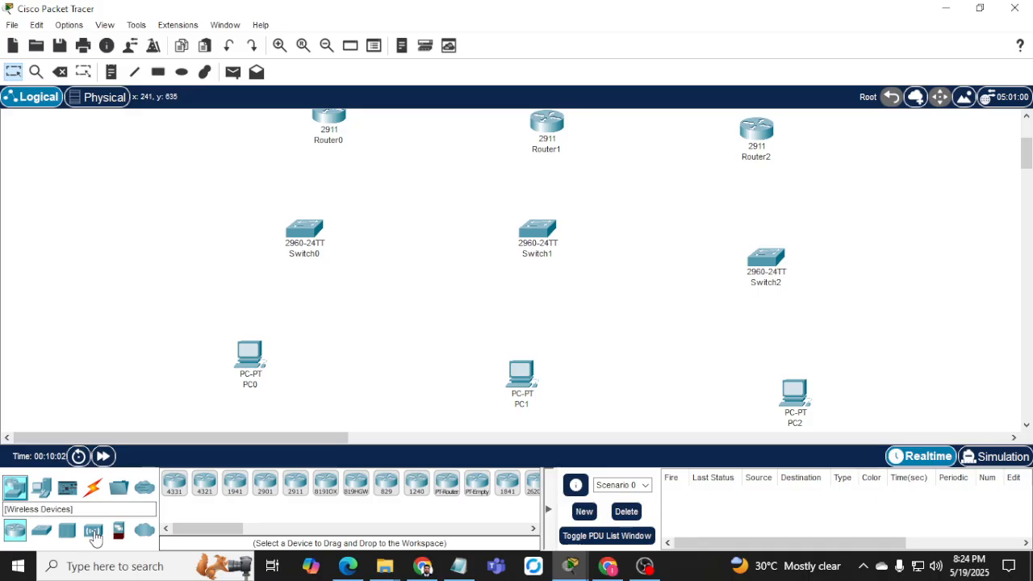
{"action": "left_click", "coordinate": [92, 530]}
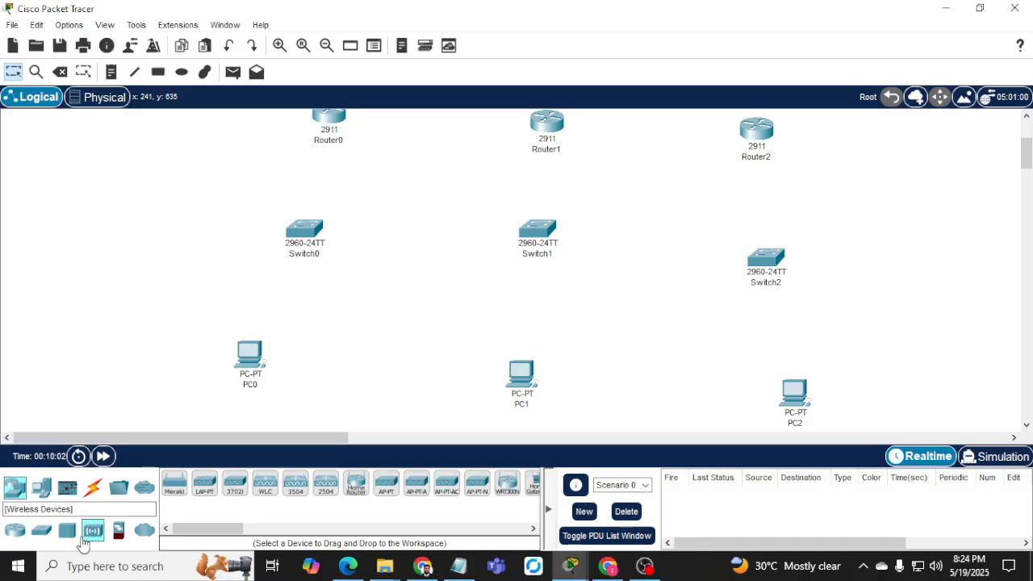
{"action": "left_click", "coordinate": [422, 566]}
Scroll to page 3's addressing table and select its device entries to read them.
{"action": "scroll", "coordinate": [400, 409], "scroll_direction": "down", "scroll_amount": 3}
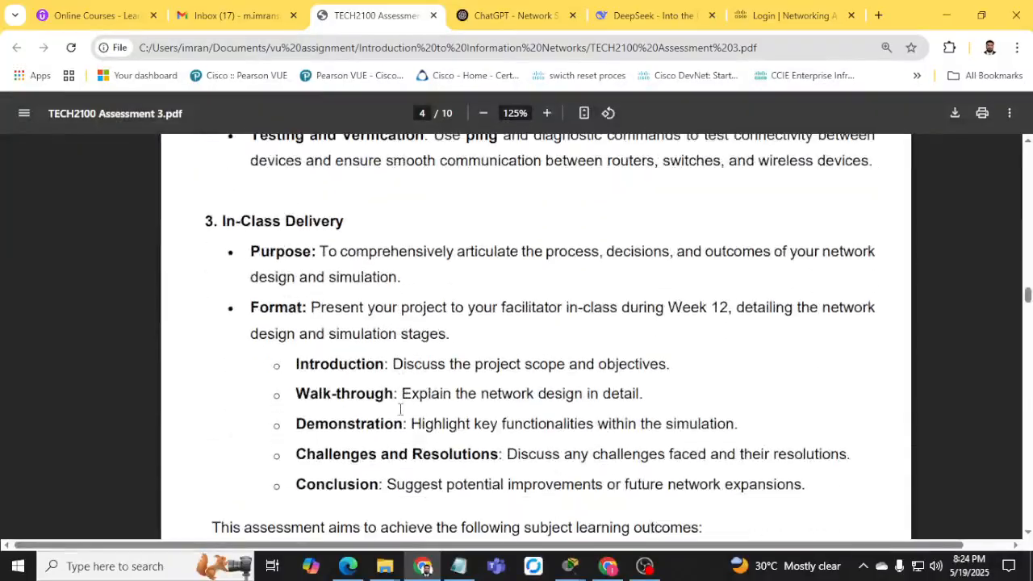
{"action": "scroll", "coordinate": [407, 409], "scroll_direction": "down", "scroll_amount": 4}
{"action": "scroll", "coordinate": [410, 409], "scroll_direction": "up", "scroll_amount": 15}
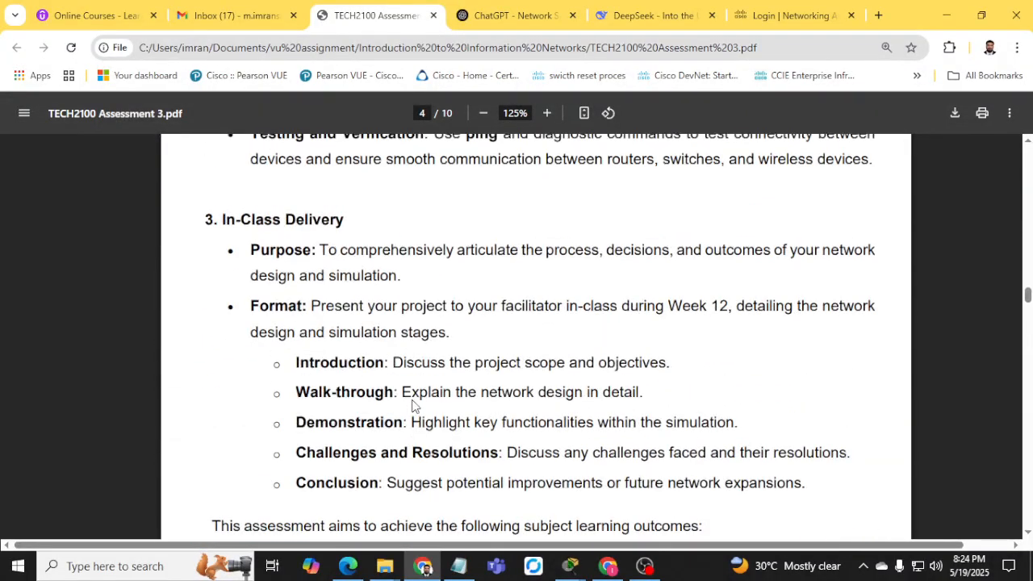
{"action": "scroll", "coordinate": [414, 395], "scroll_direction": "up", "scroll_amount": 2}
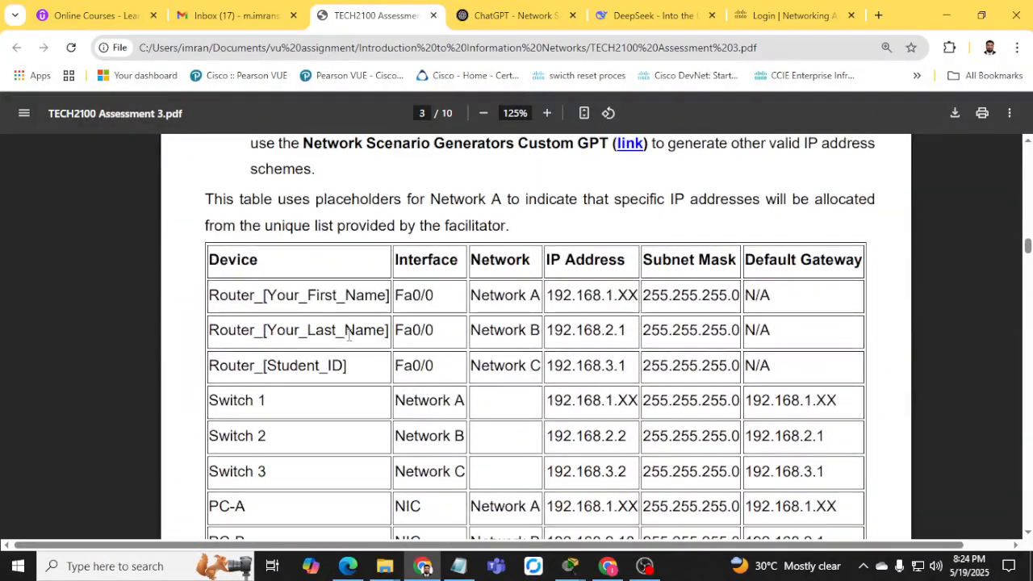
{"action": "left_click_drag", "start_coordinate": [219, 295], "coordinate": [268, 349]}
{"action": "scroll", "coordinate": [297, 372], "scroll_direction": "down", "scroll_amount": 2}
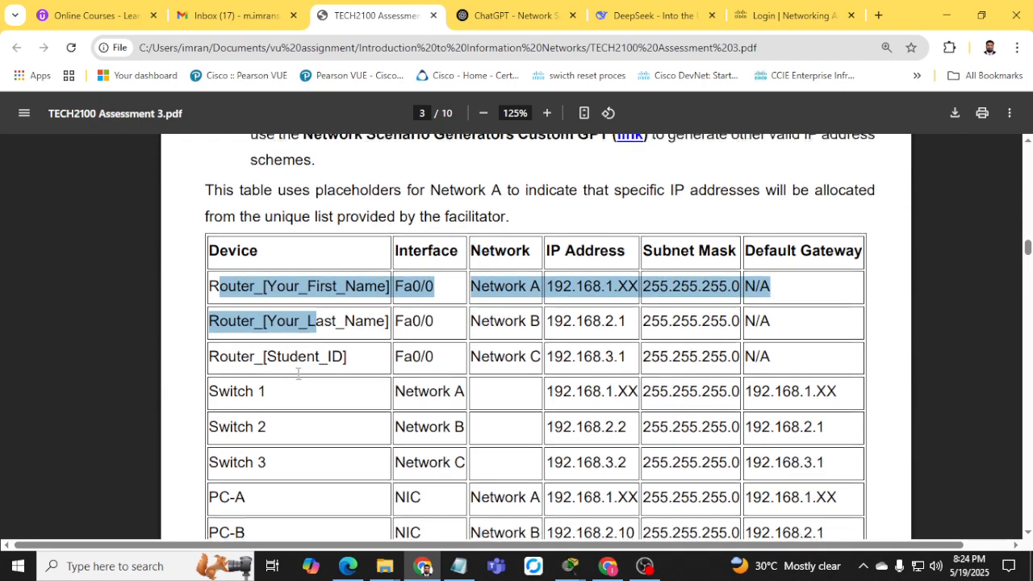
{"action": "left_click_drag", "start_coordinate": [245, 251], "coordinate": [285, 251]}
{"action": "left_click", "coordinate": [422, 249]}
{"action": "left_click_drag", "start_coordinate": [423, 250], "coordinate": [467, 249]}
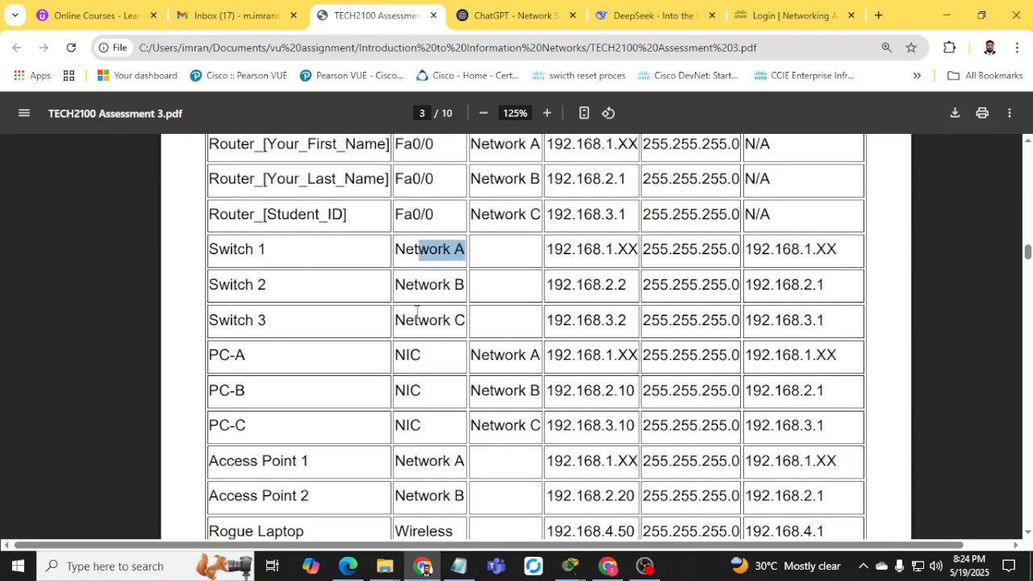
{"action": "scroll", "coordinate": [466, 249], "scroll_direction": "up", "scroll_amount": 1}
{"action": "scroll", "coordinate": [467, 249], "scroll_direction": "down", "scroll_amount": 1}
{"action": "left_click_drag", "start_coordinate": [555, 249], "coordinate": [644, 249]}
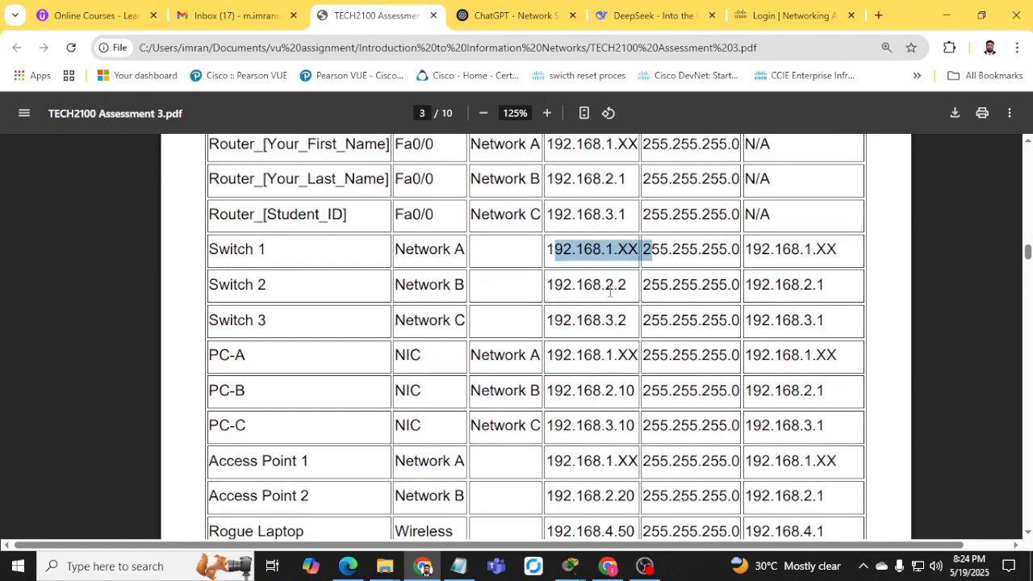
{"action": "left_click_drag", "start_coordinate": [584, 284], "coordinate": [627, 284]}
{"action": "left_click_drag", "start_coordinate": [564, 320], "coordinate": [627, 320]}
{"action": "scroll", "coordinate": [464, 345], "scroll_direction": "down", "scroll_amount": 1}
{"action": "scroll", "coordinate": [464, 344], "scroll_direction": "down", "scroll_amount": 1}
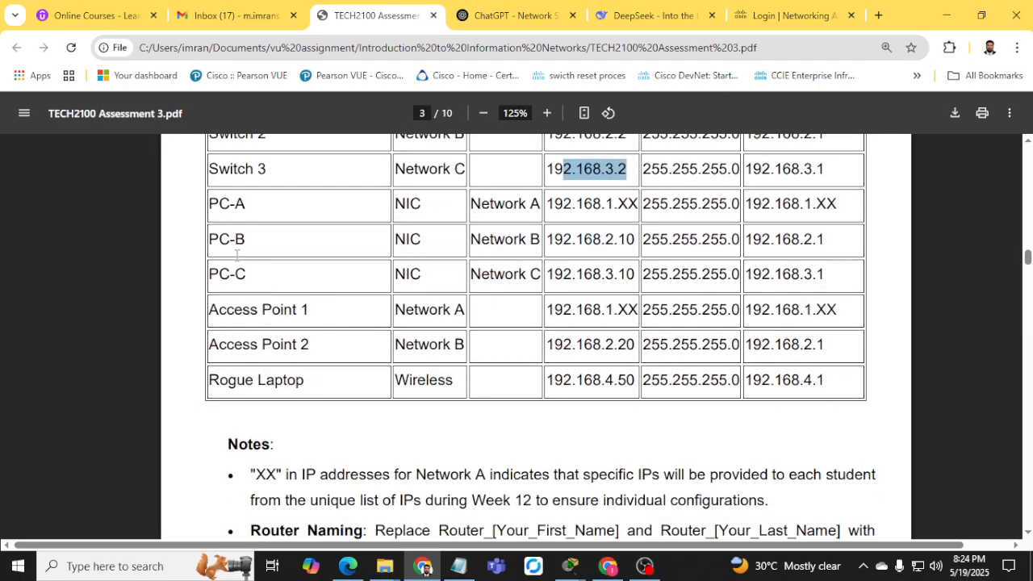
Highlight PC-A, PC-C, and Access Points 1 and 2 with Networks A and B, then minimize Chrome.
{"action": "left_click_drag", "start_coordinate": [224, 206], "coordinate": [247, 205]}
{"action": "left_click_drag", "start_coordinate": [209, 275], "coordinate": [272, 273]}
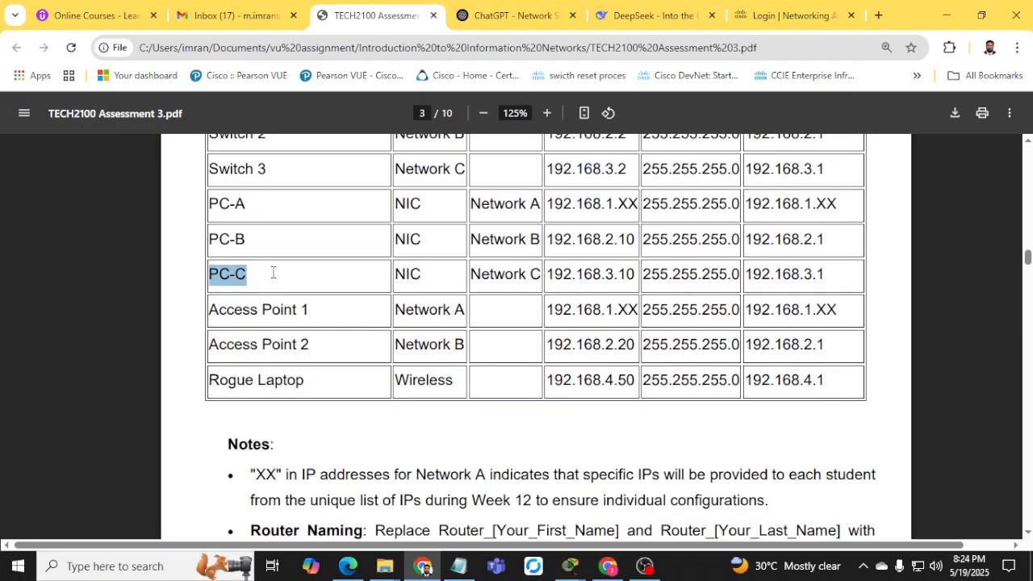
{"action": "left_click_drag", "start_coordinate": [208, 309], "coordinate": [362, 363]}
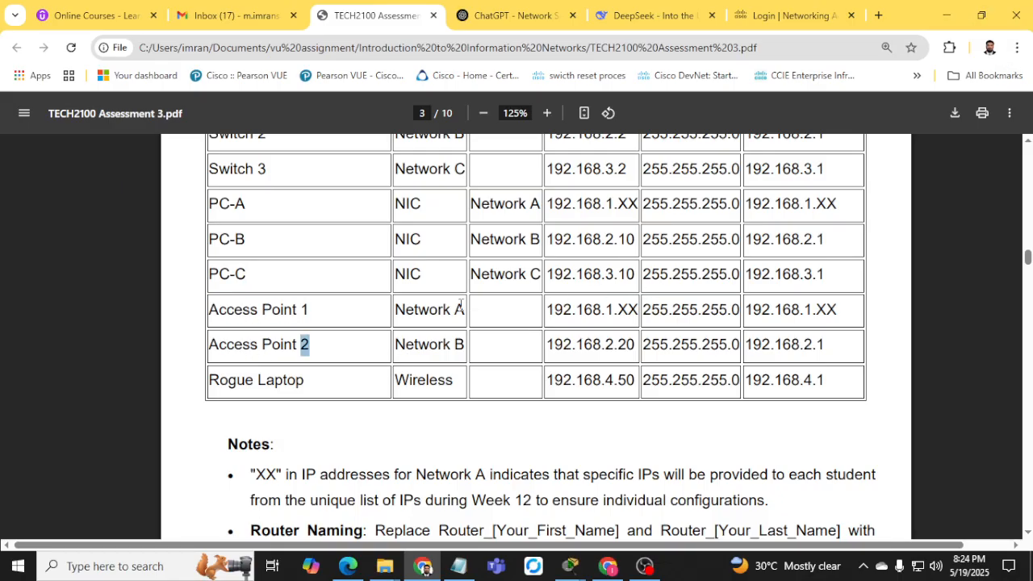
{"action": "left_click", "coordinate": [427, 305]}
{"action": "left_click_drag", "start_coordinate": [428, 307], "coordinate": [466, 310]}
{"action": "left_click_drag", "start_coordinate": [427, 345], "coordinate": [466, 347]}
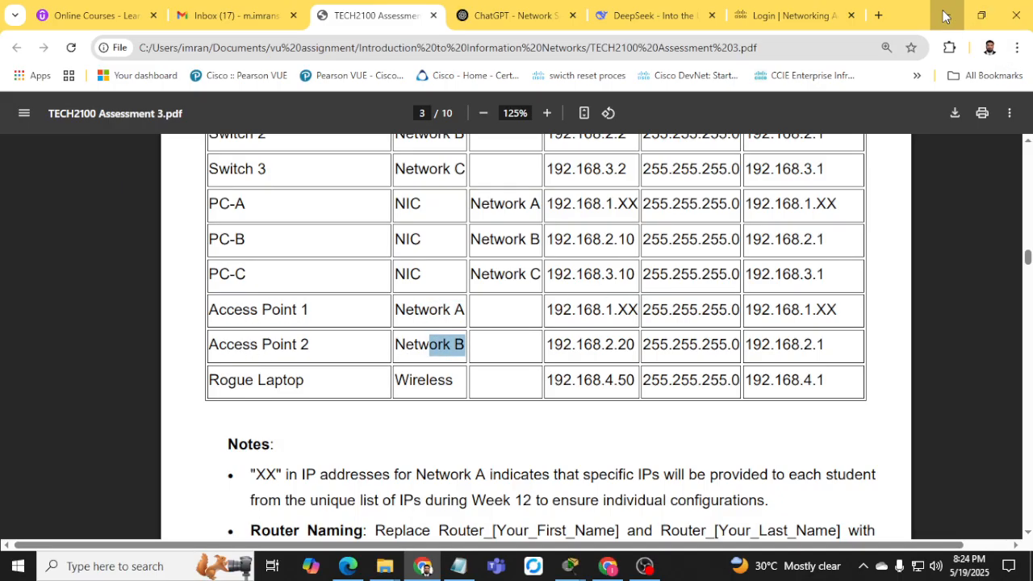
{"action": "left_click", "coordinate": [946, 15]}
{"action": "scroll", "coordinate": [300, 366], "scroll_direction": "down", "scroll_amount": 2}
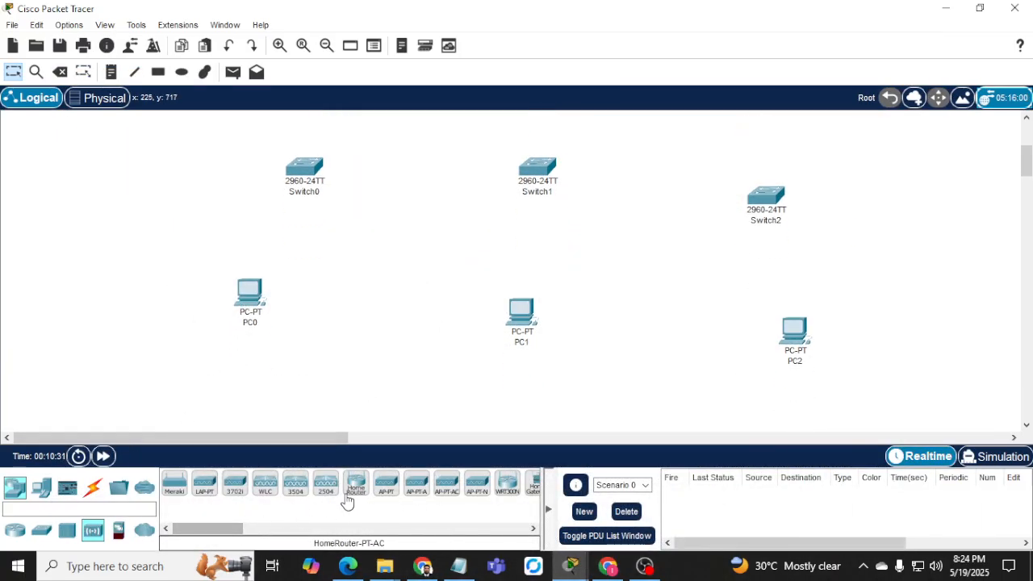
Place a WRT300N as Wireless Router0 at the upper left, then return to the PDF.
{"action": "left_click", "coordinate": [507, 487]}
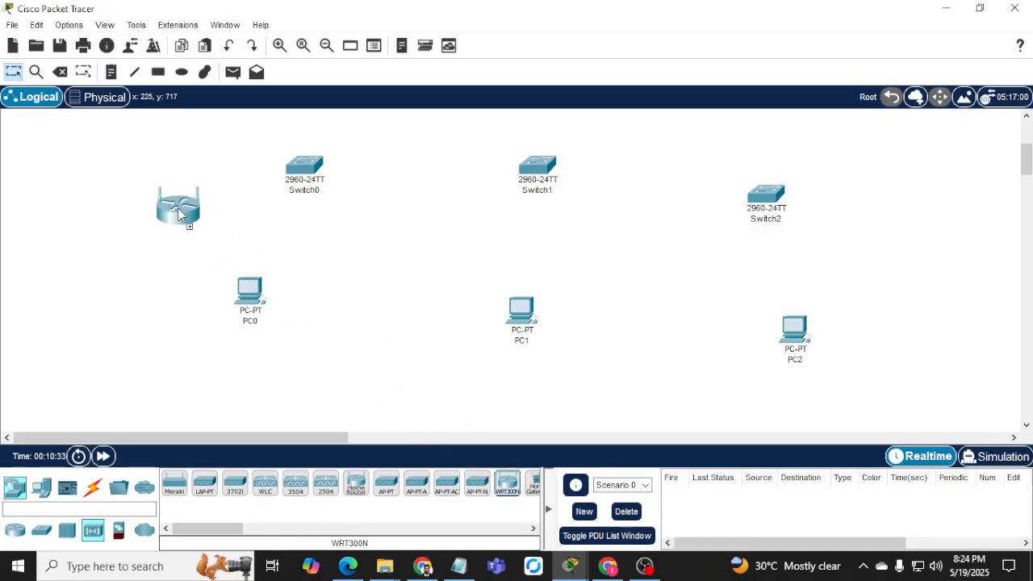
{"action": "left_click", "coordinate": [118, 193]}
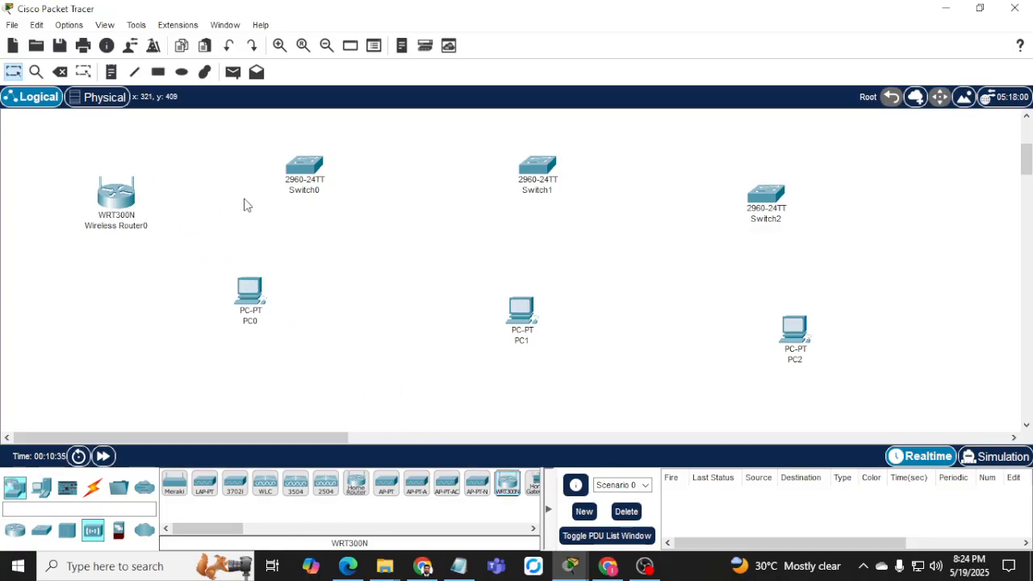
{"action": "left_click", "coordinate": [422, 566]}
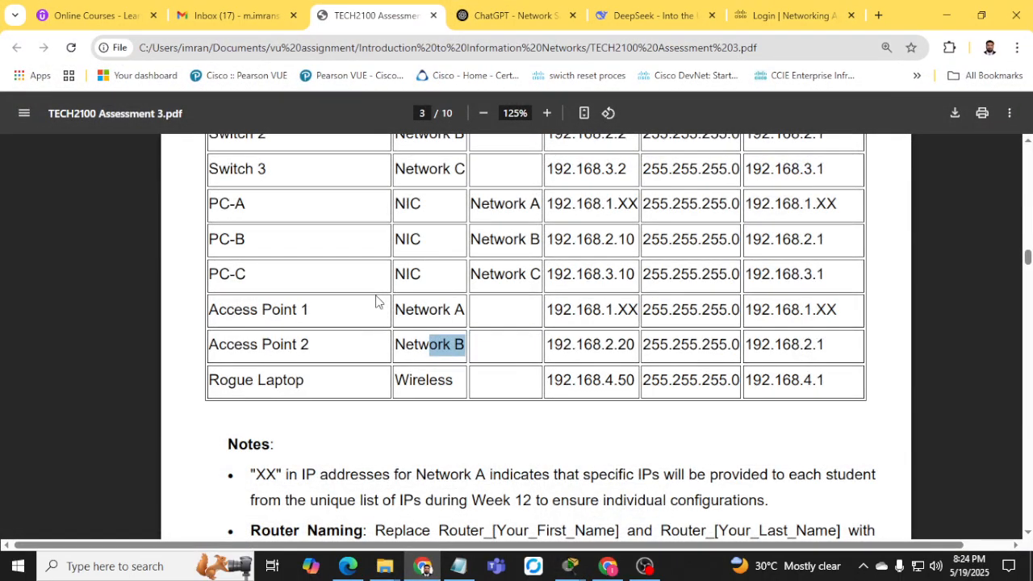
Highlight the wireless access point integration requirement in the PDF.
{"action": "scroll", "coordinate": [377, 300], "scroll_direction": "down", "scroll_amount": 2}
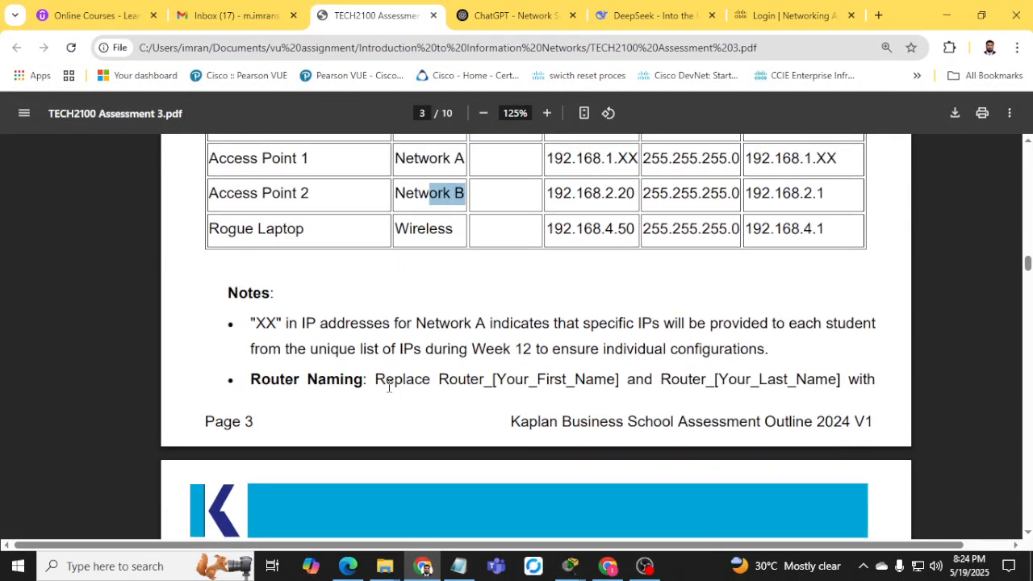
{"action": "scroll", "coordinate": [397, 368], "scroll_direction": "down", "scroll_amount": 6}
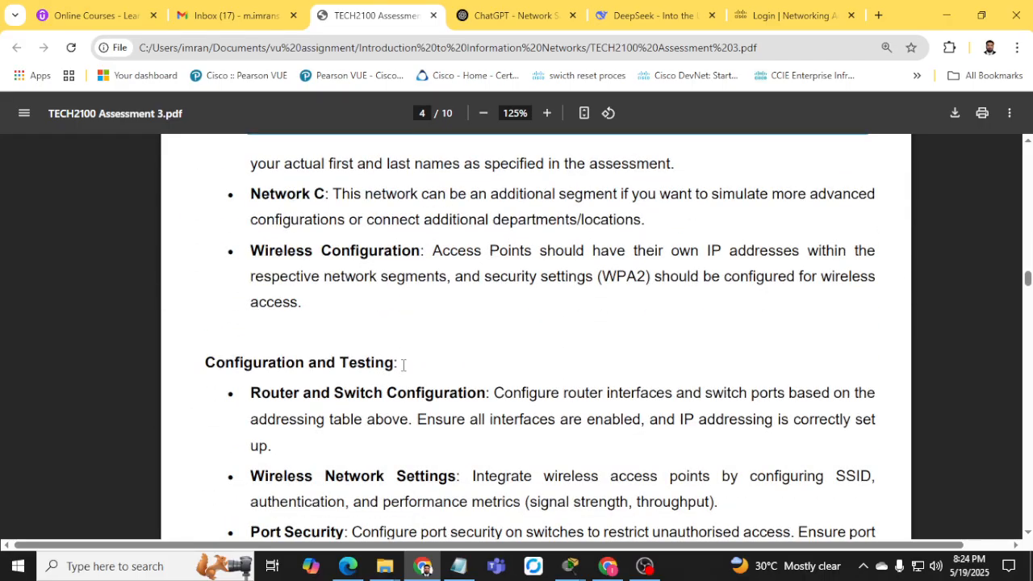
{"action": "scroll", "coordinate": [403, 364], "scroll_direction": "down", "scroll_amount": 2}
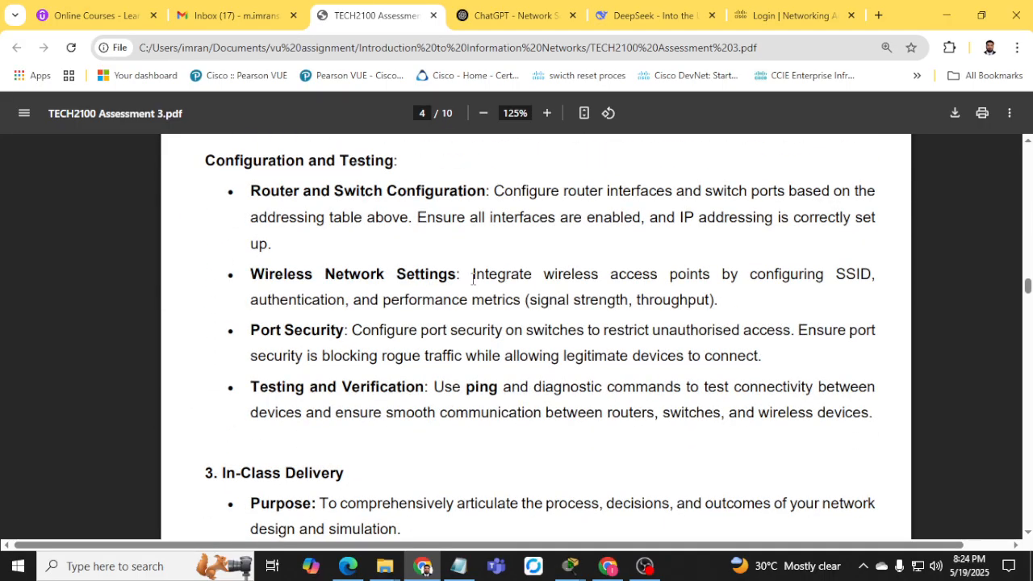
{"action": "left_click_drag", "start_coordinate": [473, 279], "coordinate": [860, 275]}
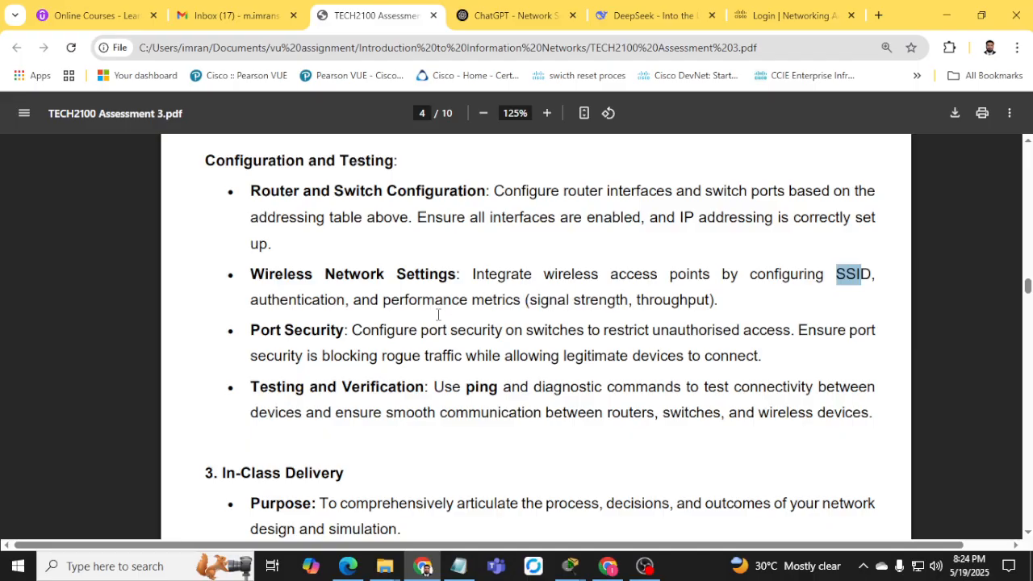
{"action": "scroll", "coordinate": [530, 367], "scroll_direction": "up", "scroll_amount": 14}
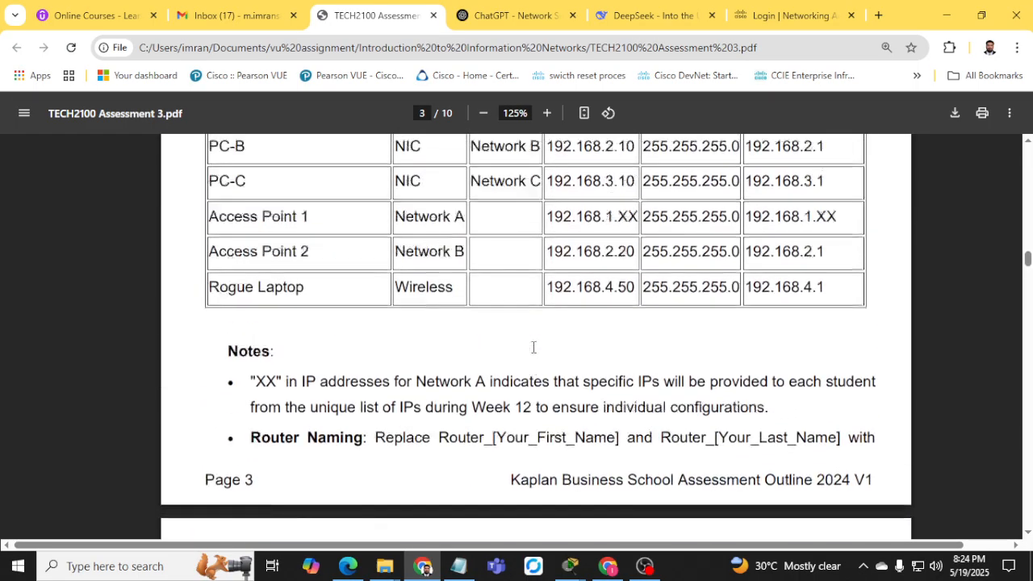
{"action": "scroll", "coordinate": [531, 348], "scroll_direction": "down", "scroll_amount": 3}
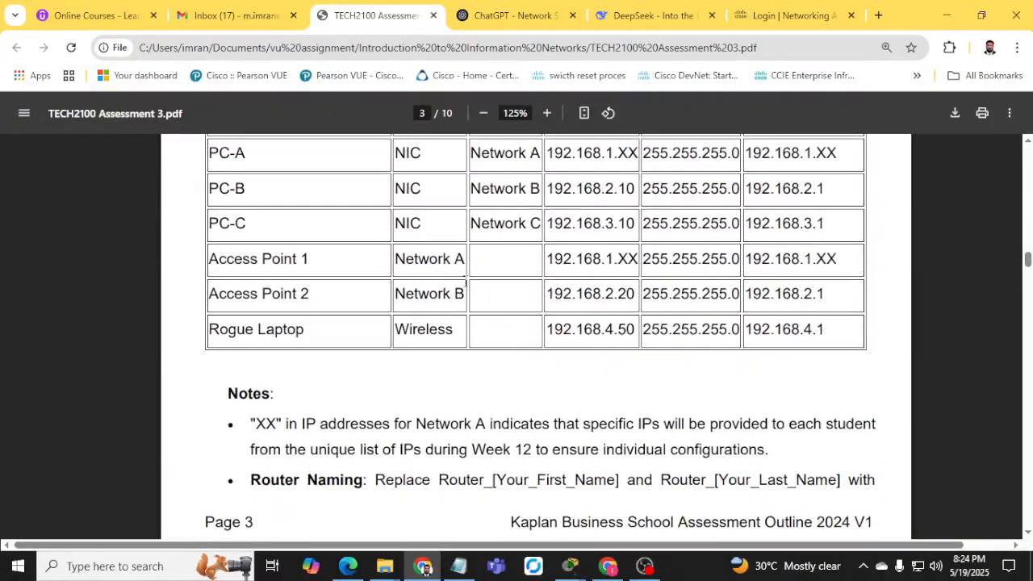
{"action": "scroll", "coordinate": [512, 318], "scroll_direction": "up", "scroll_amount": 2}
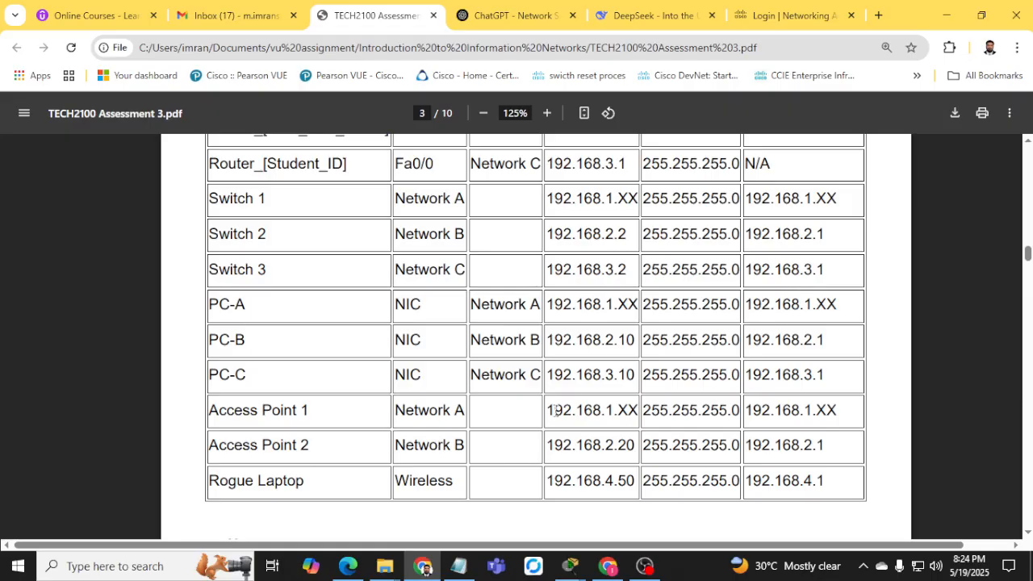
{"action": "left_click_drag", "start_coordinate": [541, 415], "coordinate": [639, 413]}
Scroll back through the IP addressing table, selecting a row to read it.
{"action": "scroll", "coordinate": [529, 381], "scroll_direction": "up", "scroll_amount": 1}
{"action": "scroll", "coordinate": [529, 382], "scroll_direction": "up", "scroll_amount": 6}
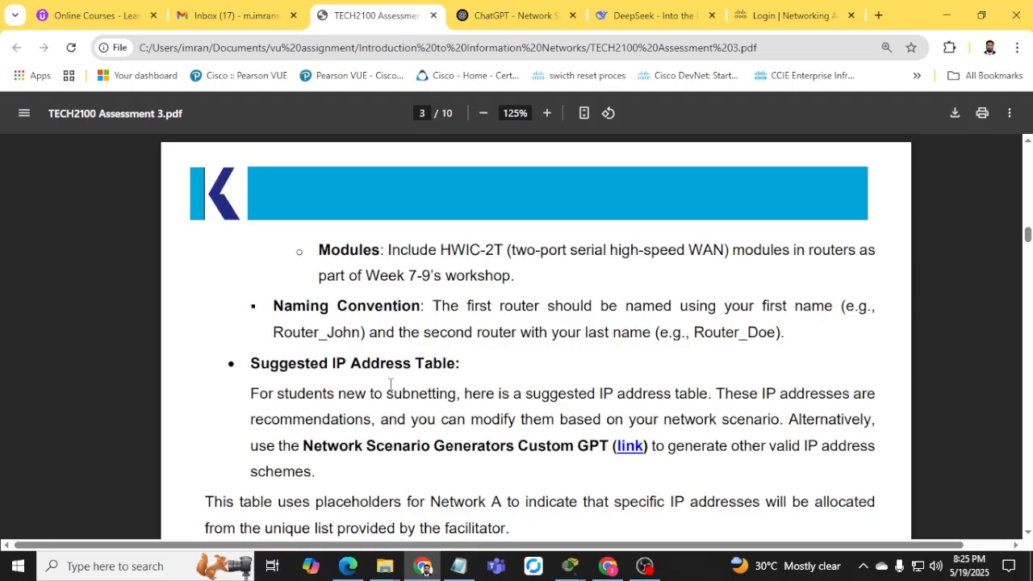
{"action": "scroll", "coordinate": [390, 384], "scroll_direction": "up", "scroll_amount": 5}
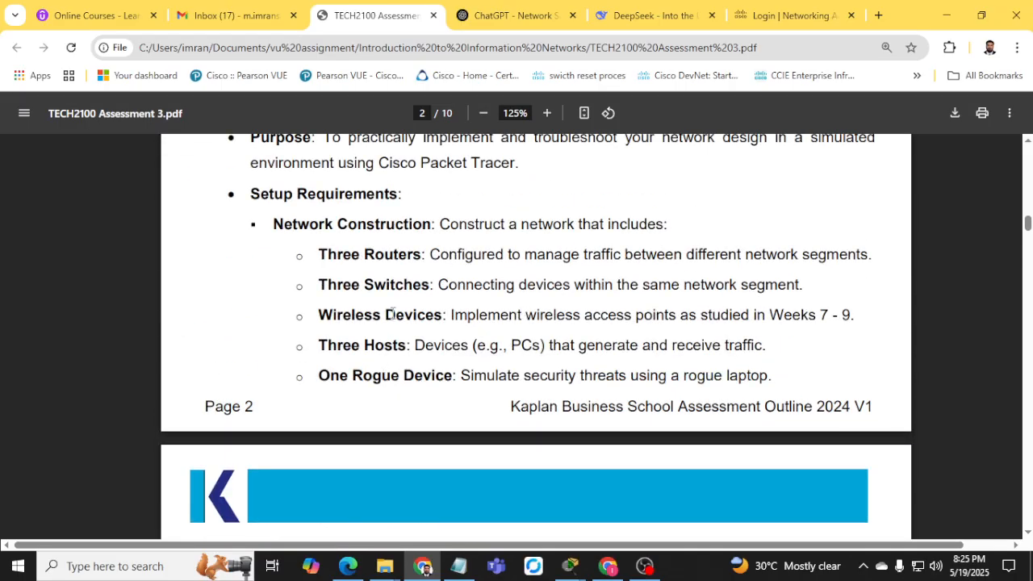
{"action": "left_click_drag", "start_coordinate": [448, 315], "coordinate": [781, 316]}
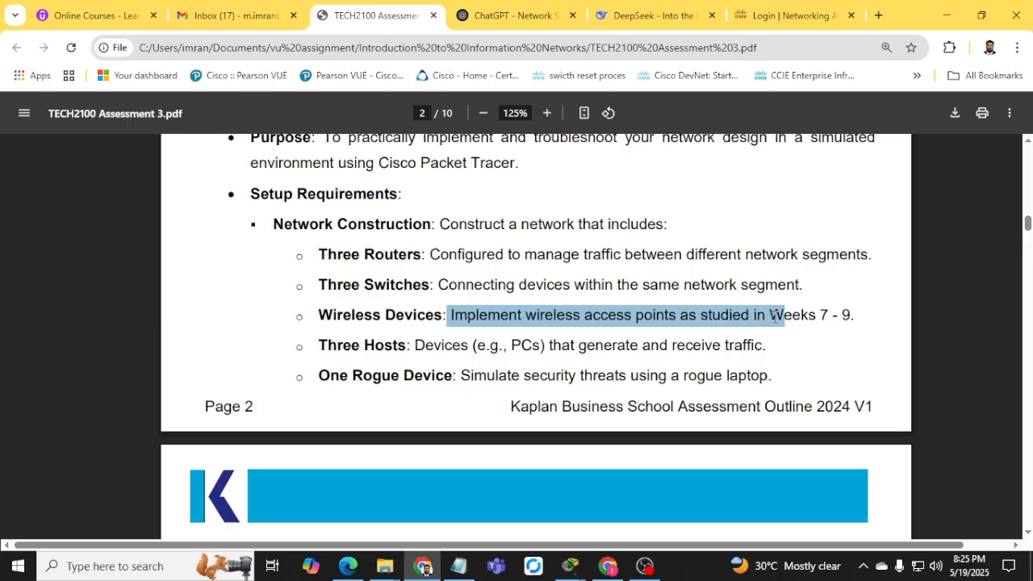
{"action": "scroll", "coordinate": [511, 322], "scroll_direction": "up", "scroll_amount": 3}
{"action": "scroll", "coordinate": [510, 323], "scroll_direction": "up", "scroll_amount": 3}
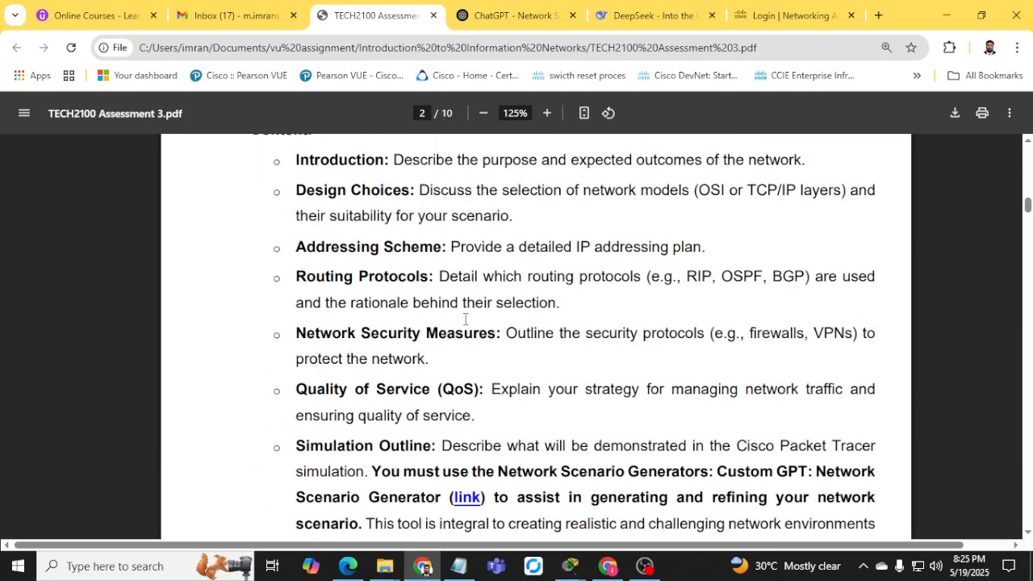
{"action": "scroll", "coordinate": [451, 307], "scroll_direction": "up", "scroll_amount": 2}
{"action": "scroll", "coordinate": [395, 358], "scroll_direction": "down", "scroll_amount": 4}
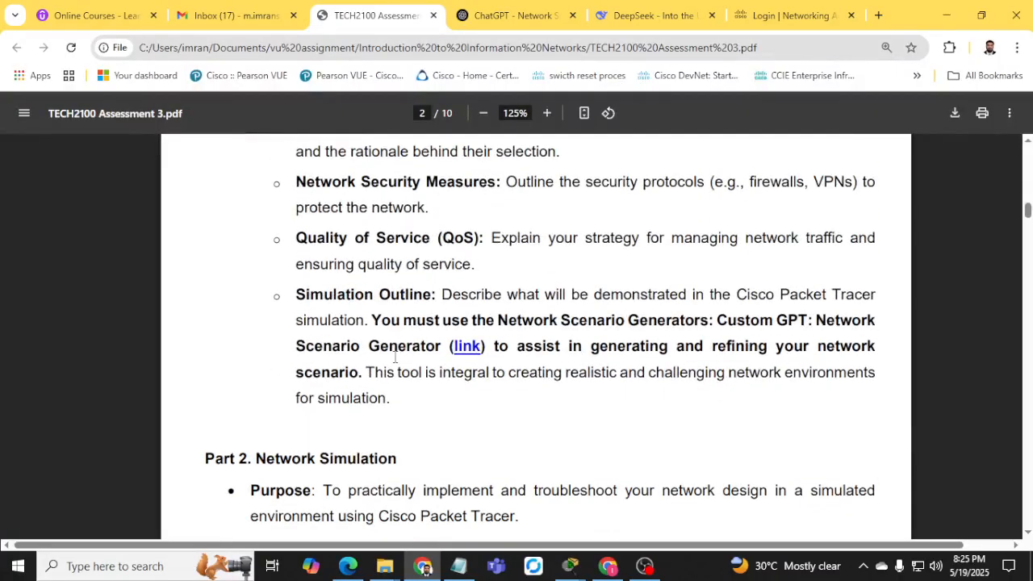
{"action": "scroll", "coordinate": [335, 348], "scroll_direction": "up", "scroll_amount": 8}
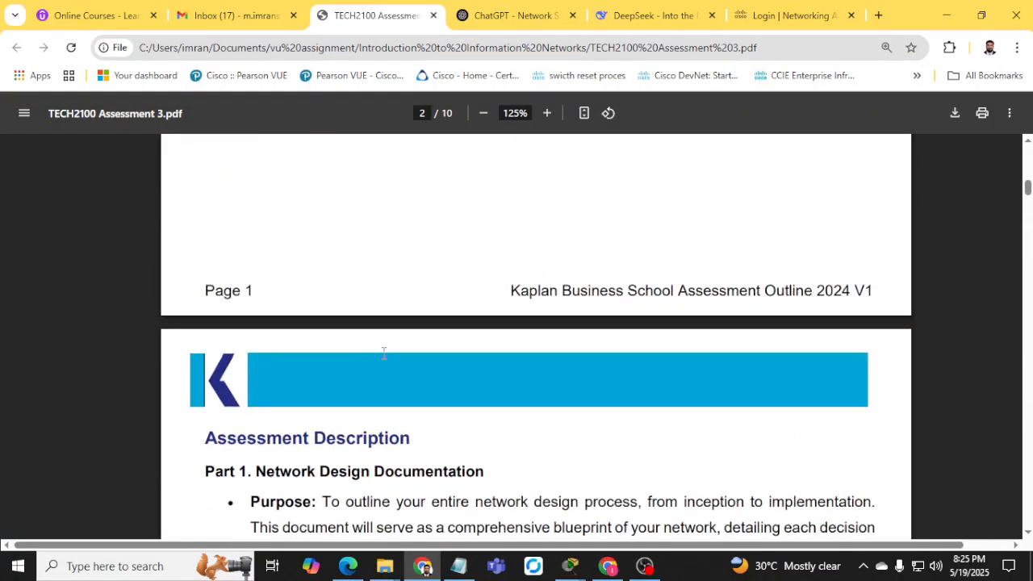
{"action": "scroll", "coordinate": [384, 355], "scroll_direction": "down", "scroll_amount": 8}
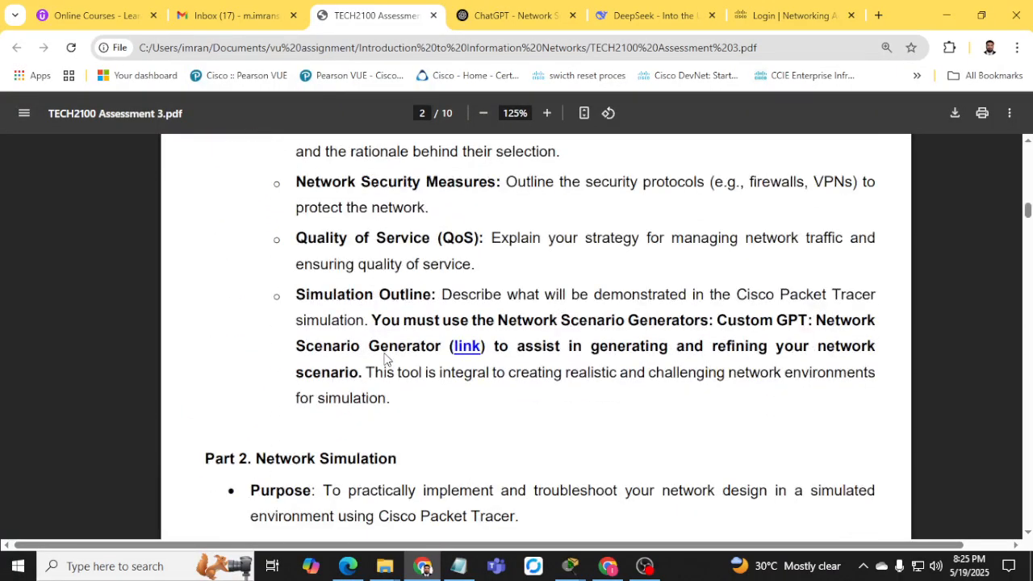
{"action": "scroll", "coordinate": [404, 325], "scroll_direction": "down", "scroll_amount": 12}
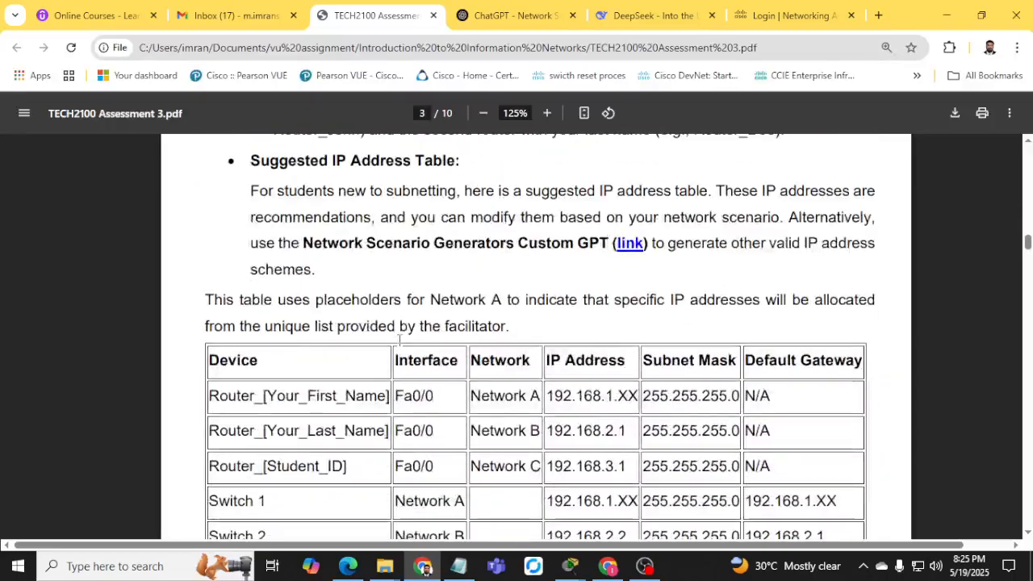
{"action": "scroll", "coordinate": [386, 325], "scroll_direction": "up", "scroll_amount": 3}
{"action": "scroll", "coordinate": [323, 340], "scroll_direction": "down", "scroll_amount": 13}
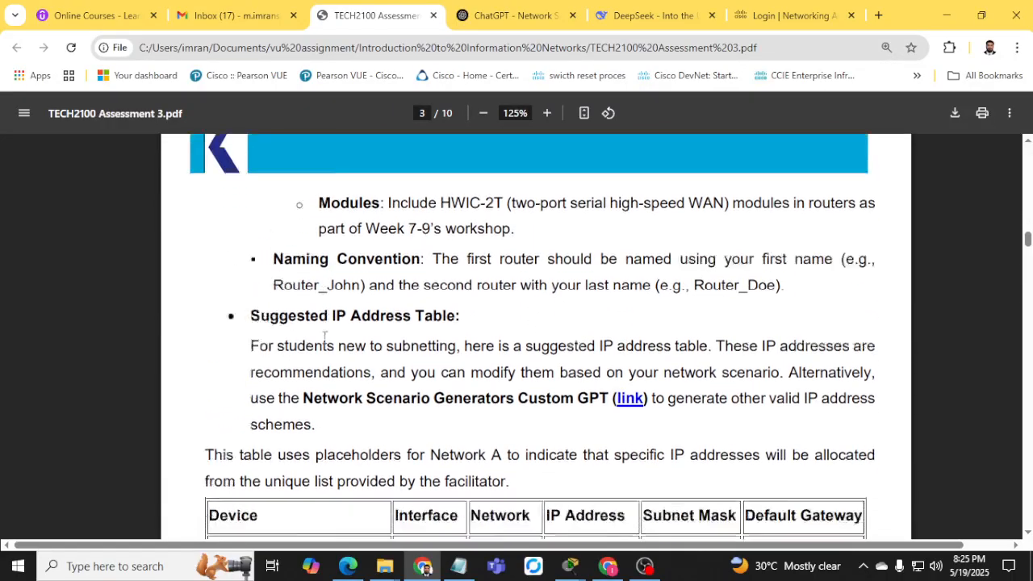
{"action": "scroll", "coordinate": [321, 325], "scroll_direction": "down", "scroll_amount": 2}
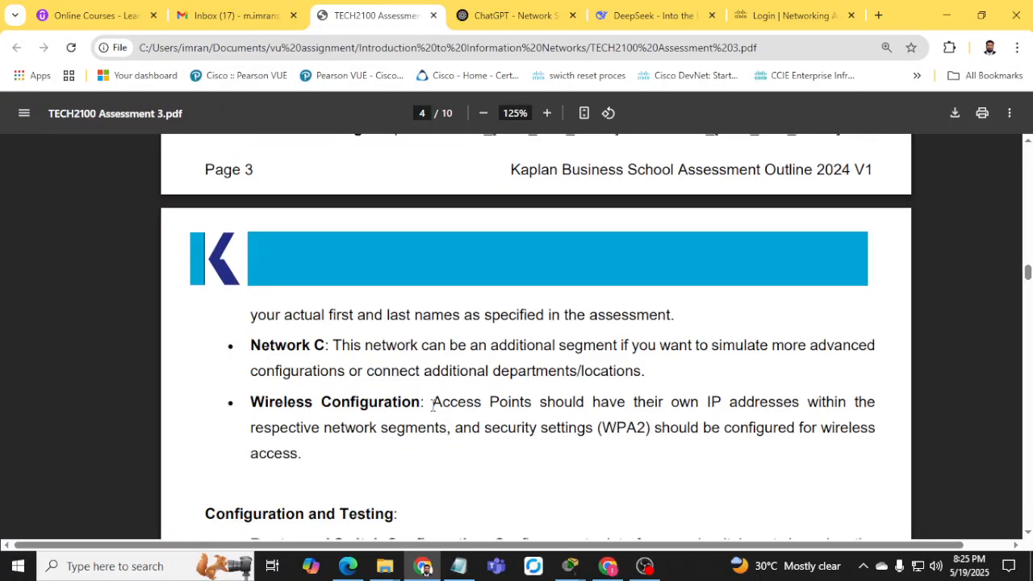
Highlight the access point addressing requirement on page 4, then minimize Chrome.
{"action": "left_click_drag", "start_coordinate": [432, 405], "coordinate": [474, 410]}
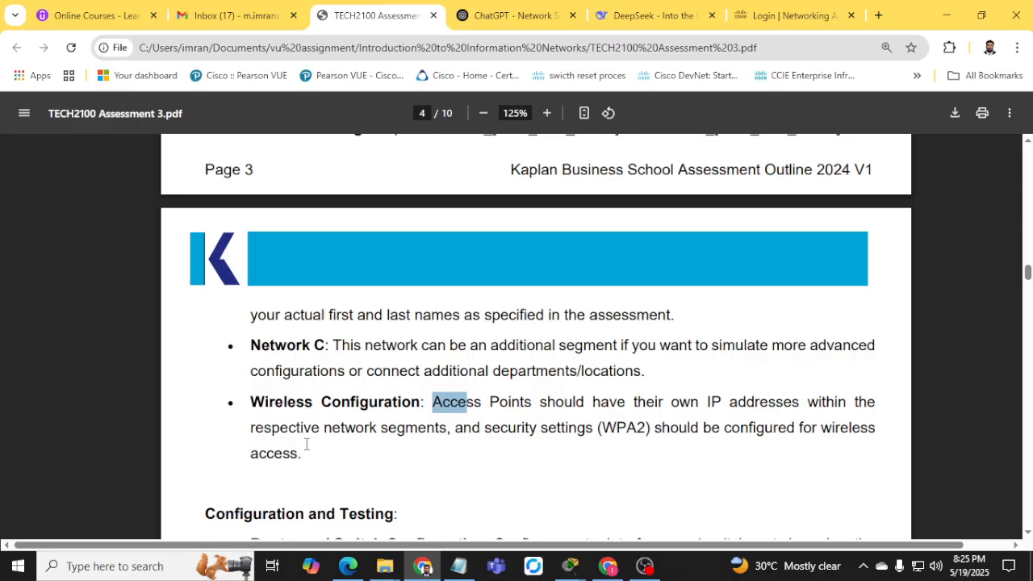
{"action": "left_click_drag", "start_coordinate": [346, 436], "coordinate": [357, 434]}
{"action": "left_click_drag", "start_coordinate": [434, 434], "coordinate": [440, 434]}
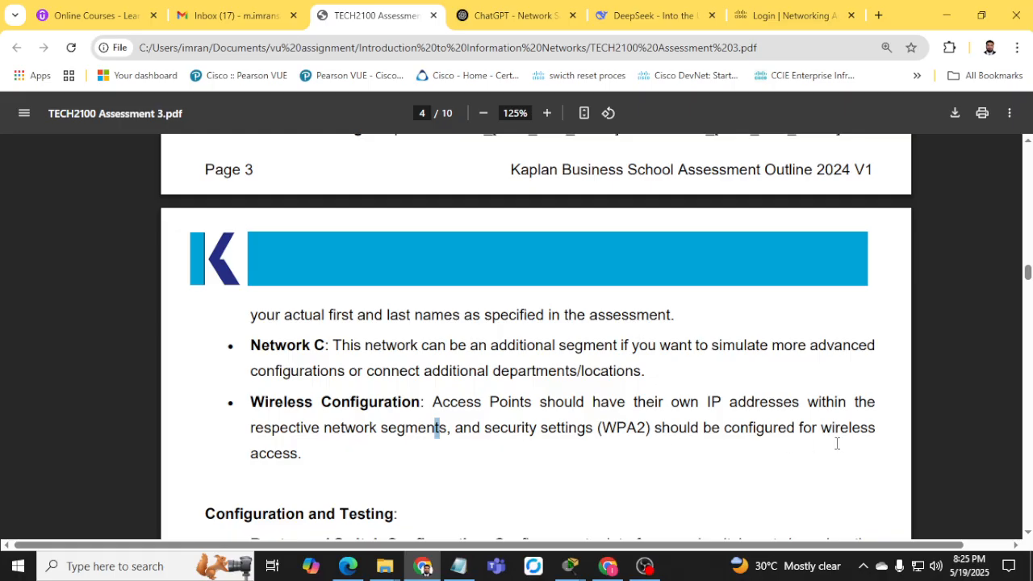
{"action": "left_click", "coordinate": [946, 15]}
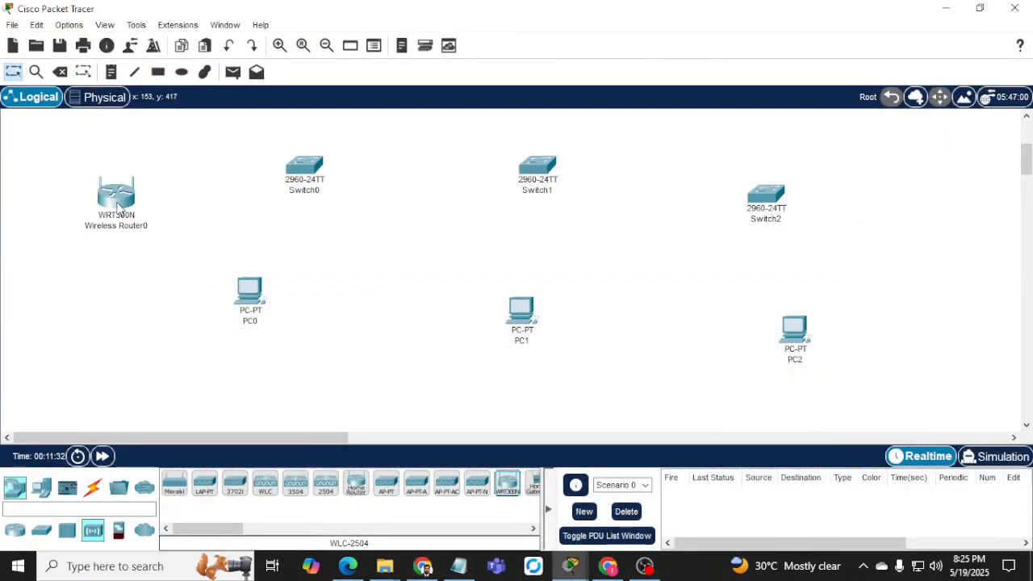
Inspect Wireless Router0's Internet and wireless configuration settings.
{"action": "left_click_drag", "start_coordinate": [118, 207], "coordinate": [117, 208]}
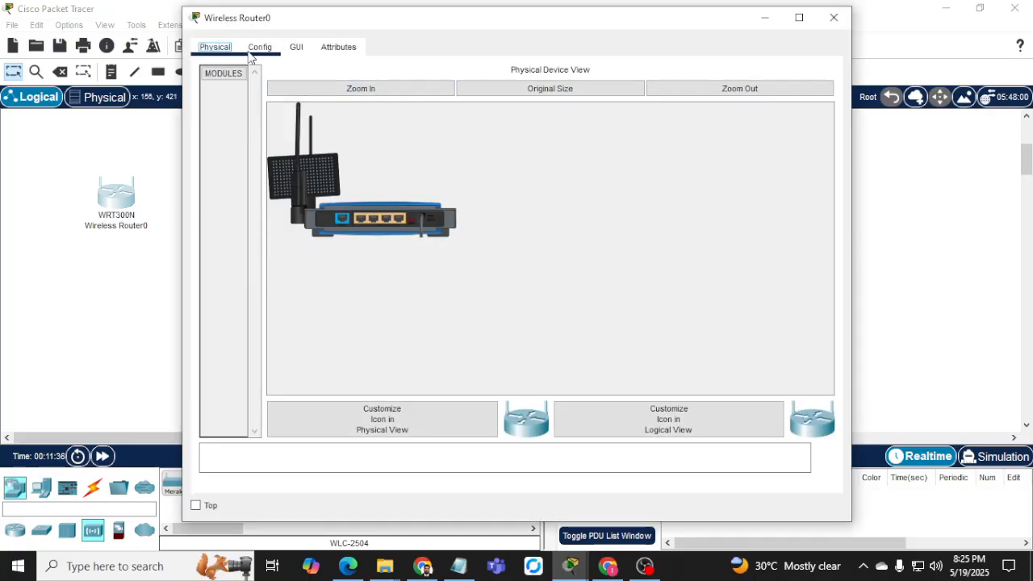
{"action": "left_click", "coordinate": [252, 50]}
{"action": "left_click", "coordinate": [246, 130]}
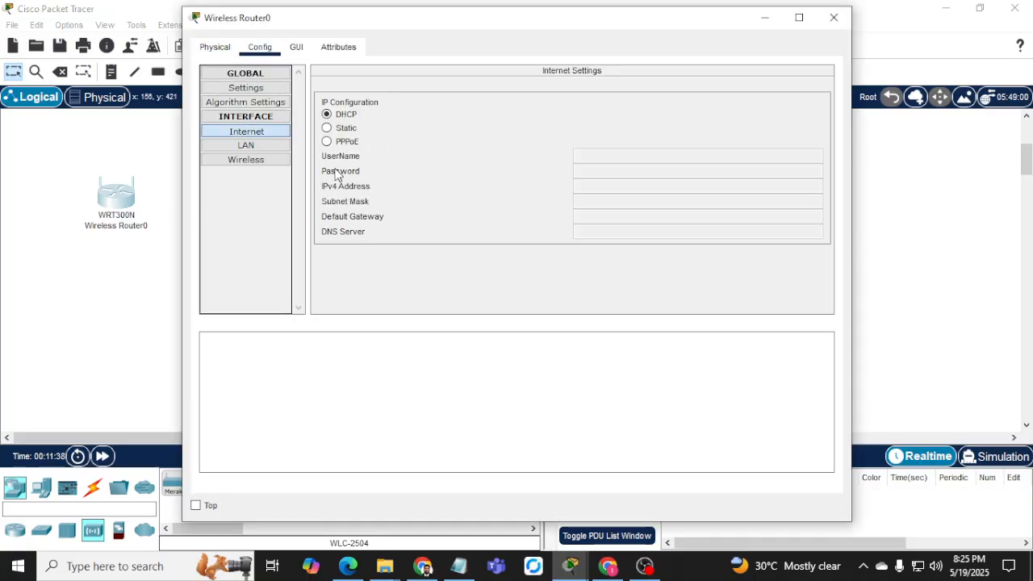
{"action": "left_click", "coordinate": [249, 162]}
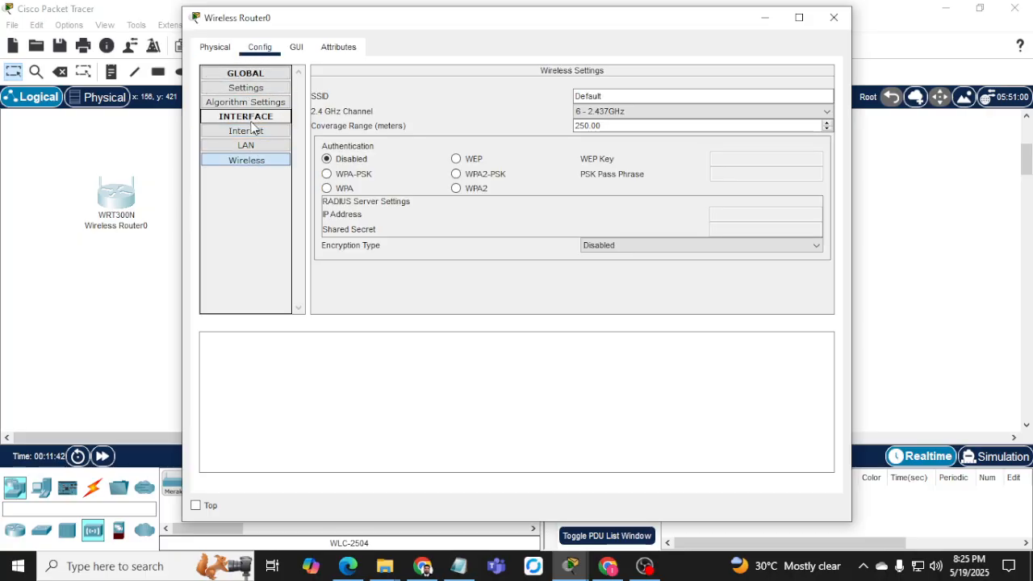
{"action": "left_click", "coordinate": [832, 17]}
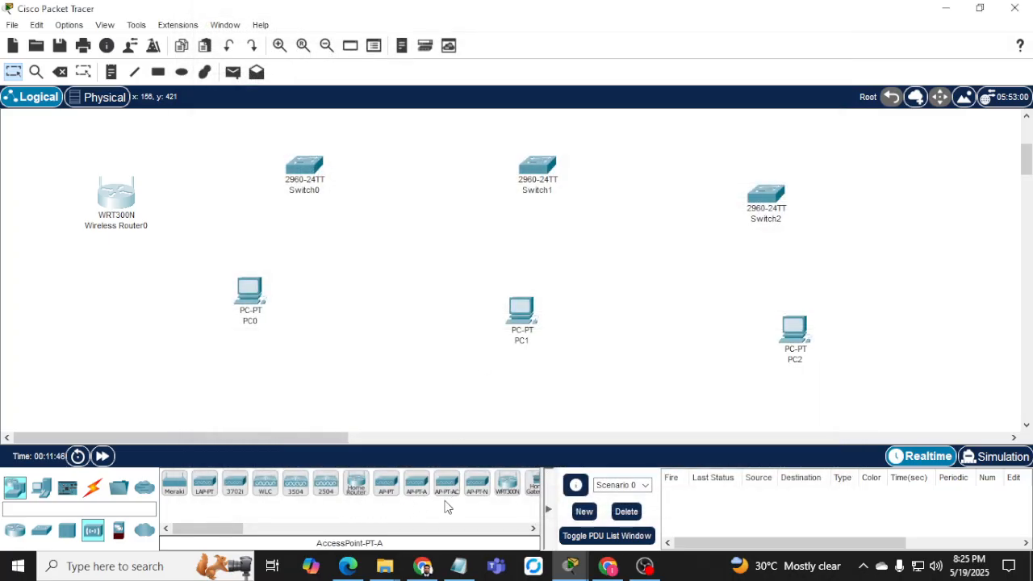
Add an AccessPoint-PT-AC as Access Point0, check its config, and move Wireless Router0 down-left.
{"action": "left_click_drag", "start_coordinate": [447, 492], "coordinate": [382, 287]}
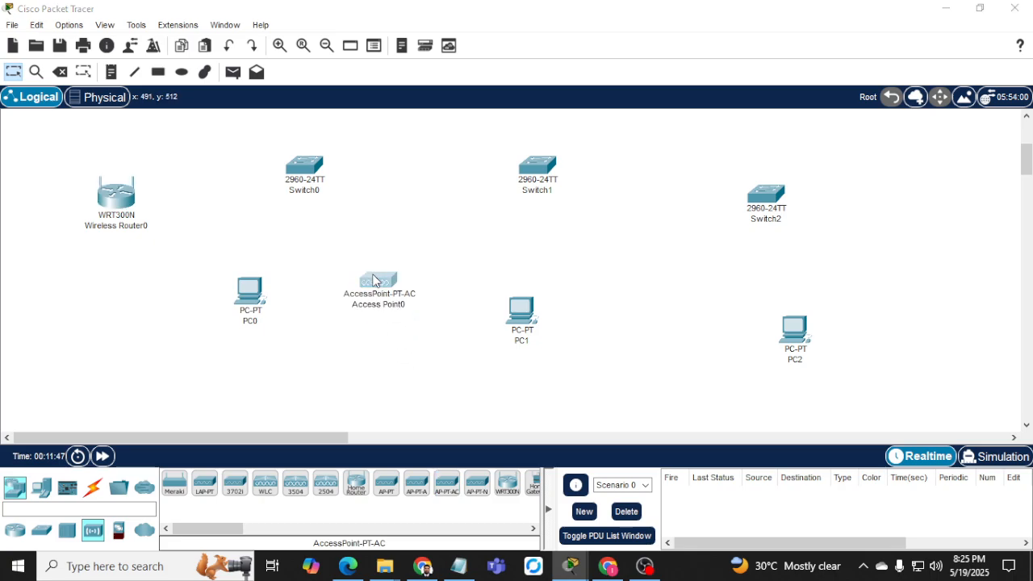
{"action": "left_click", "coordinate": [377, 283]}
{"action": "left_click", "coordinate": [325, 50]}
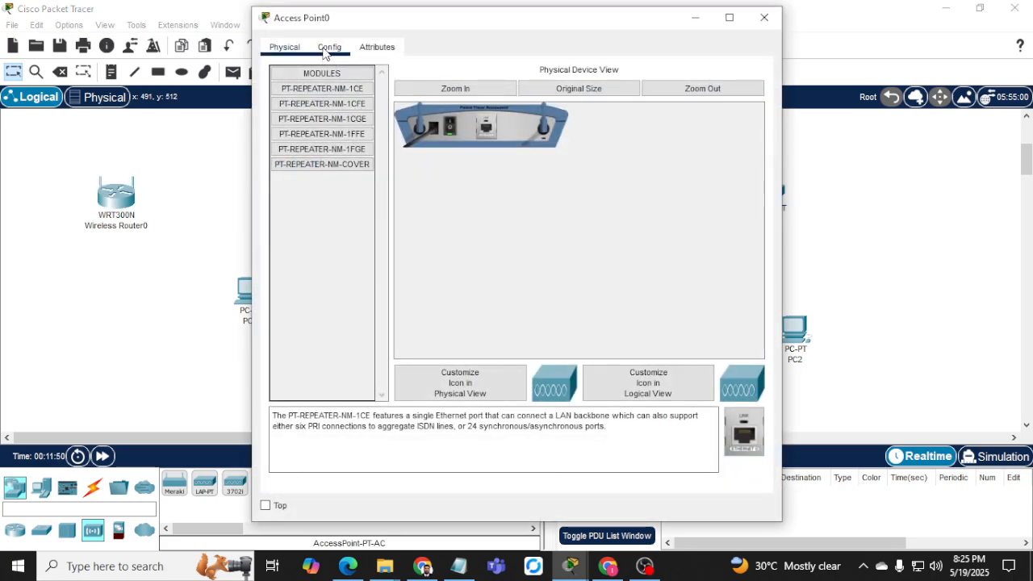
{"action": "double_click", "coordinate": [341, 75]}
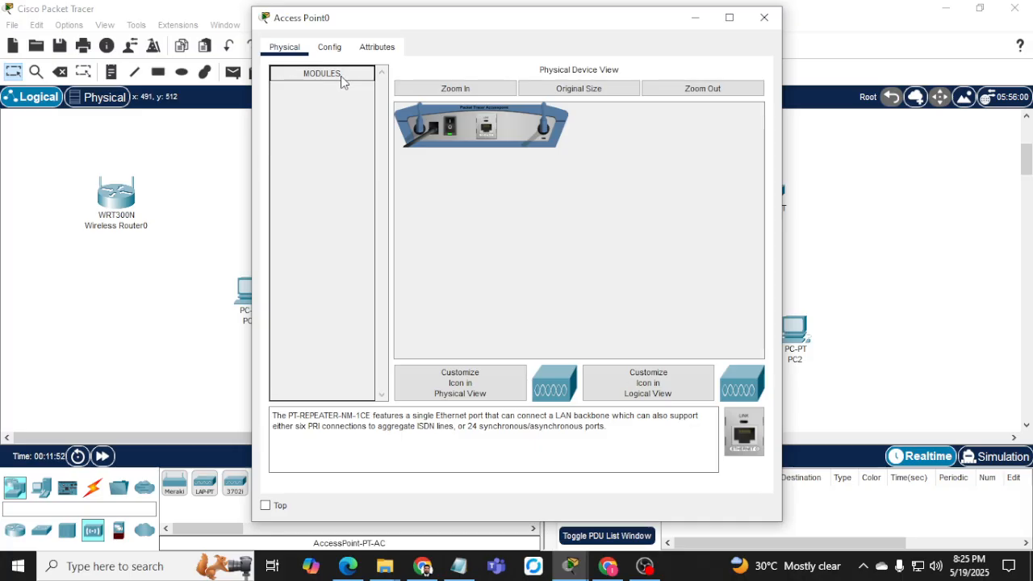
{"action": "left_click", "coordinate": [342, 75]}
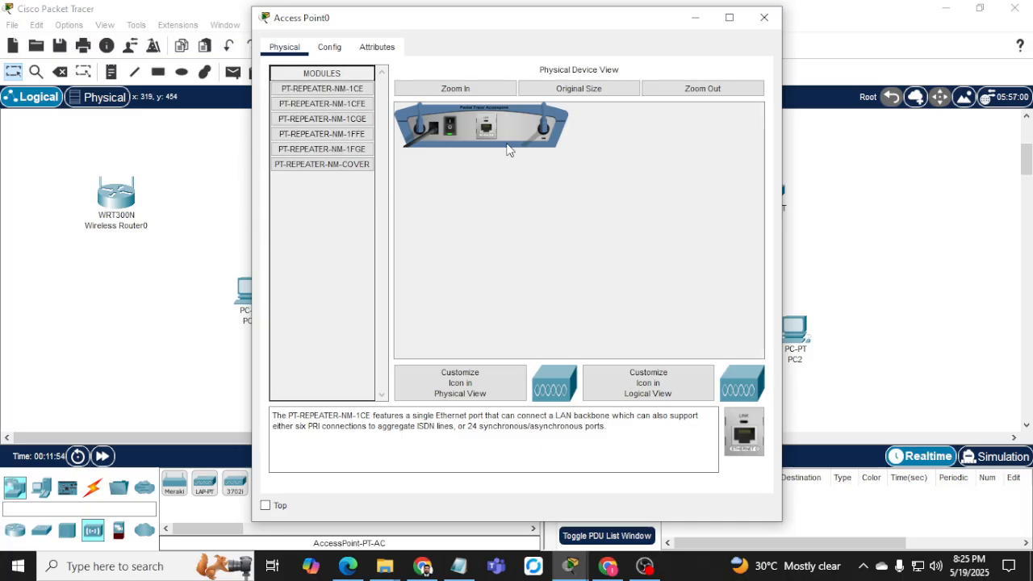
{"action": "left_click", "coordinate": [763, 18]}
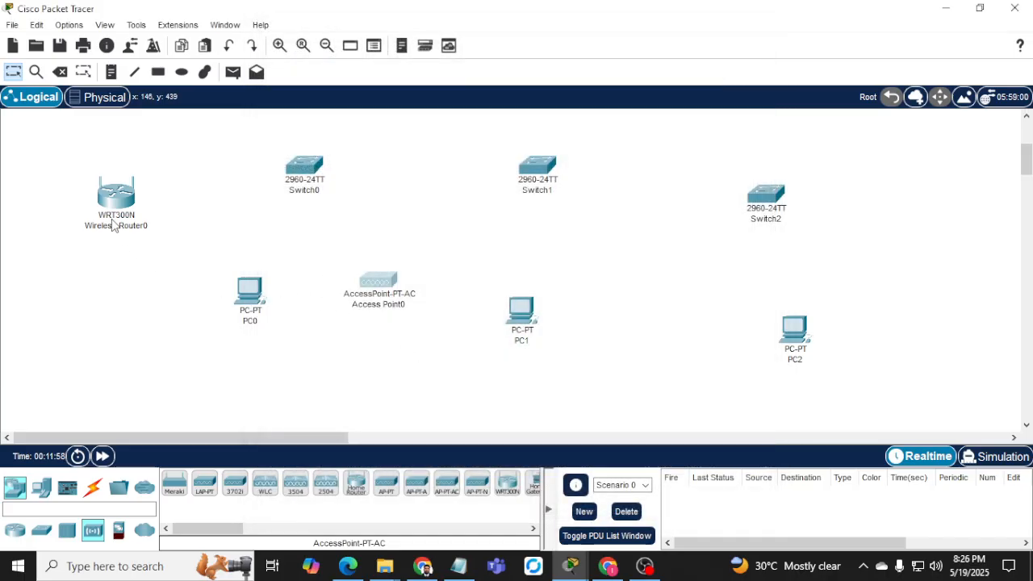
{"action": "left_click_drag", "start_coordinate": [114, 209], "coordinate": [81, 302]}
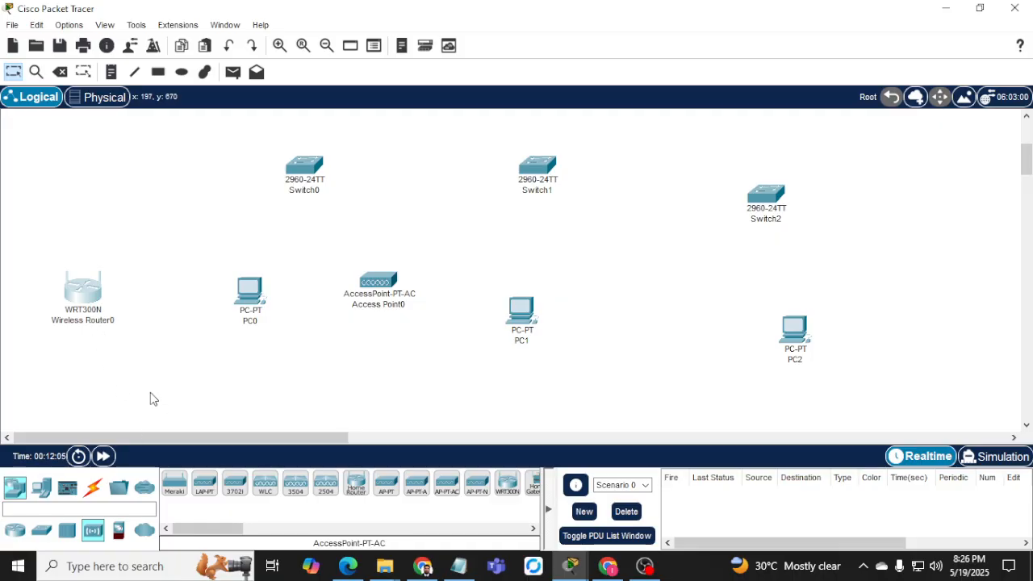
Delete Access Point0 from the topology.
{"action": "left_click", "coordinate": [59, 72]}
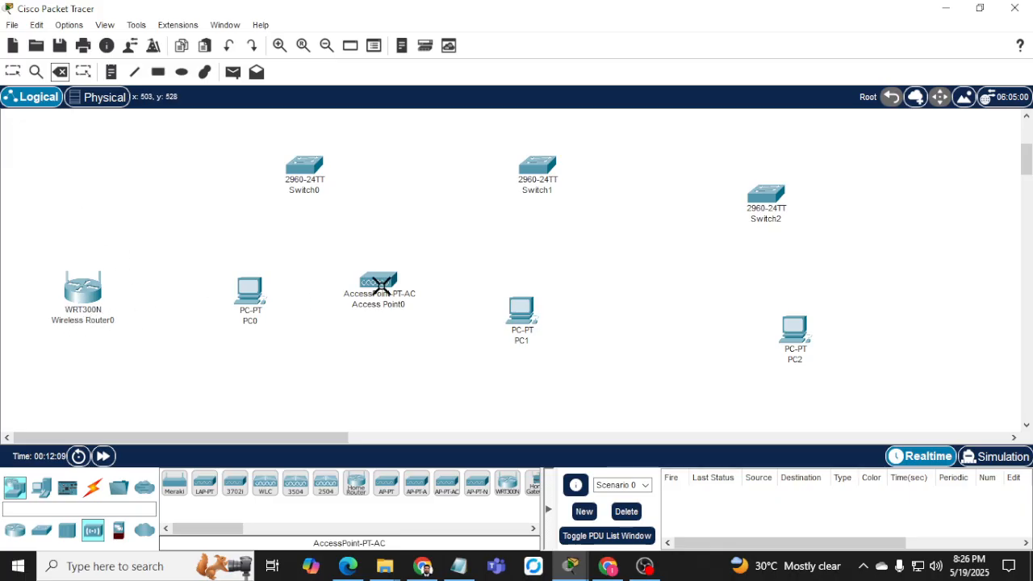
{"action": "left_click", "coordinate": [381, 284]}
{"action": "left_click", "coordinate": [506, 302]}
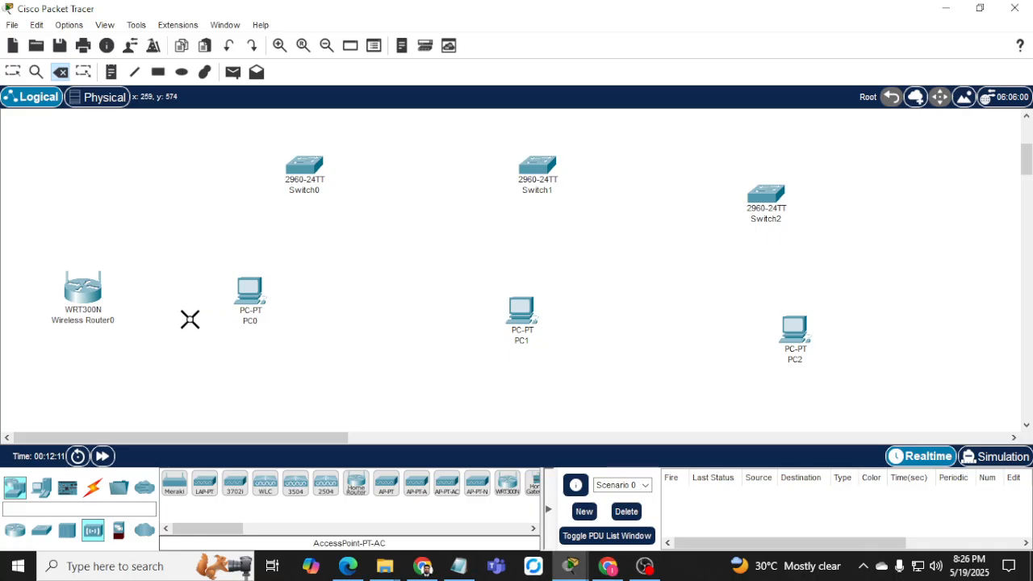
{"action": "scroll", "coordinate": [214, 289], "scroll_direction": "up", "scroll_amount": 2}
{"action": "scroll", "coordinate": [213, 288], "scroll_direction": "up", "scroll_amount": 1}
Move Wireless Router0 up beside Switch0 and shift PC0 slightly right and down.
{"action": "left_click", "coordinate": [13, 72]}
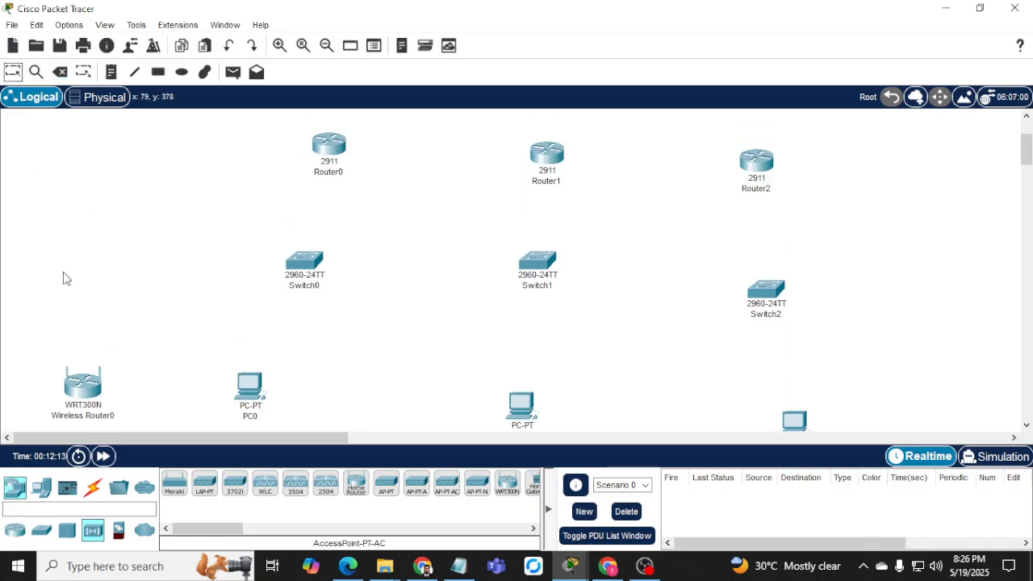
{"action": "left_click_drag", "start_coordinate": [87, 388], "coordinate": [110, 289]}
{"action": "scroll", "coordinate": [265, 294], "scroll_direction": "down", "scroll_amount": 3}
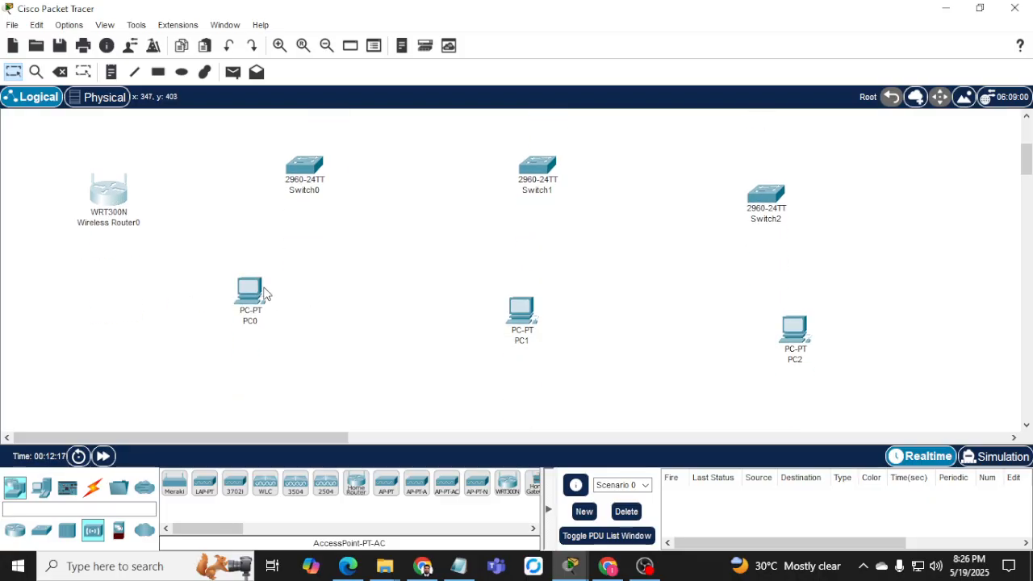
{"action": "left_click_drag", "start_coordinate": [264, 293], "coordinate": [305, 317]}
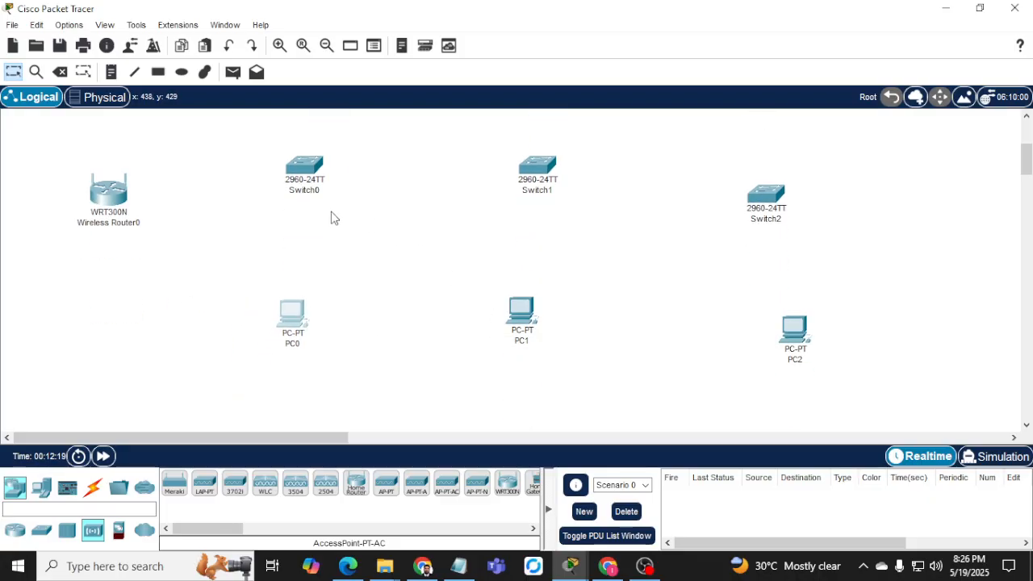
{"action": "scroll", "coordinate": [291, 274], "scroll_direction": "up", "scroll_amount": 3}
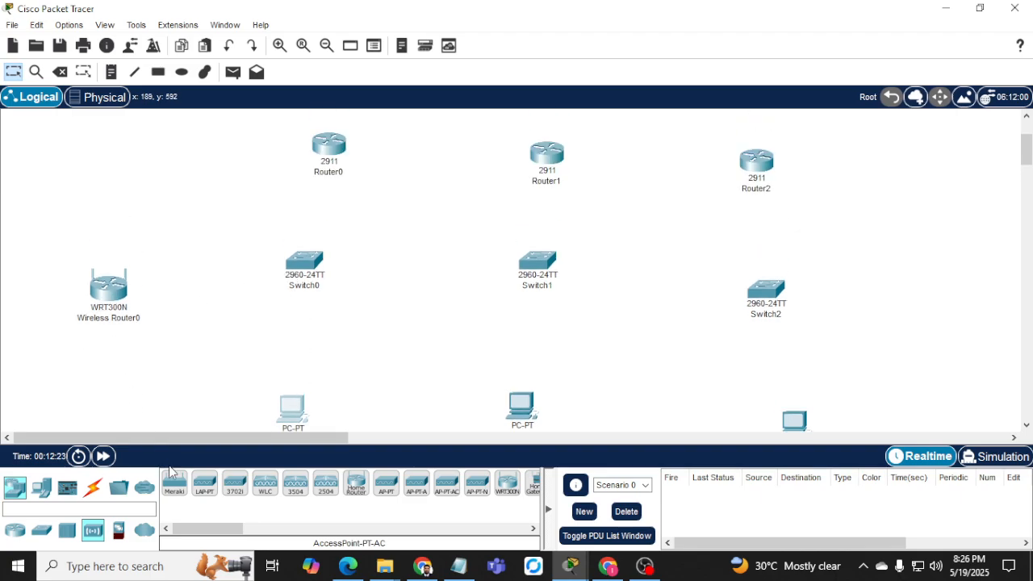
{"action": "left_click", "coordinate": [93, 482]}
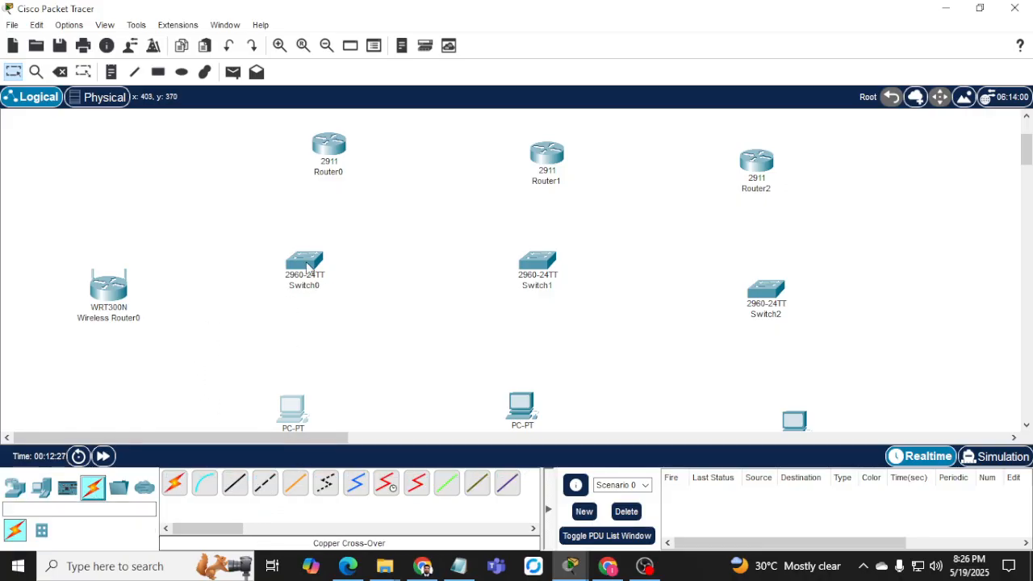
{"action": "scroll", "coordinate": [129, 305], "scroll_direction": "down", "scroll_amount": 3}
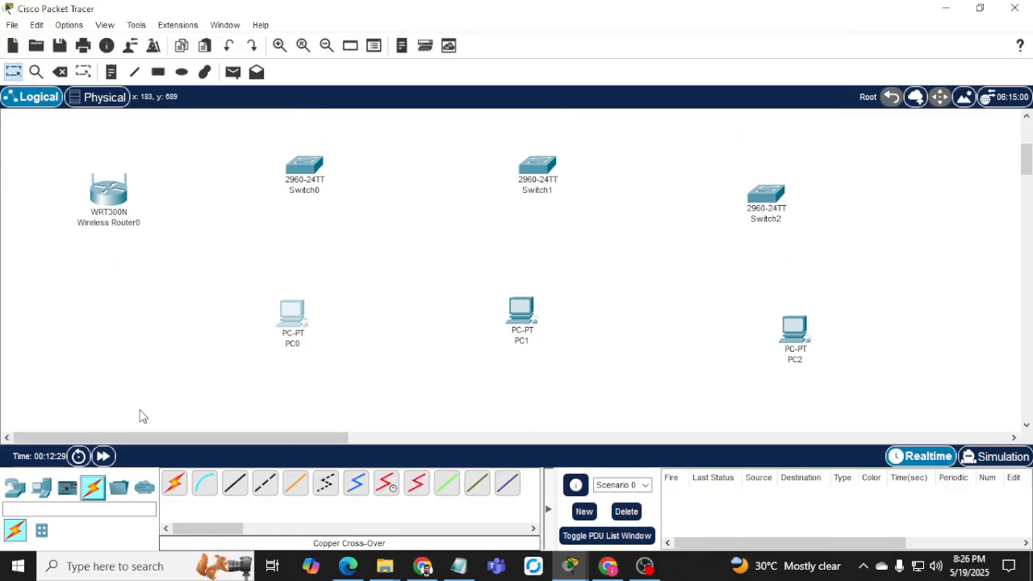
{"action": "left_click", "coordinate": [41, 487]}
Place Laptop0 and Laptop1 on the canvas, then browse to Wireless Devices for a router.
{"action": "left_click_drag", "start_coordinate": [201, 489], "coordinate": [95, 338]}
{"action": "left_click_drag", "start_coordinate": [205, 484], "coordinate": [658, 367]}
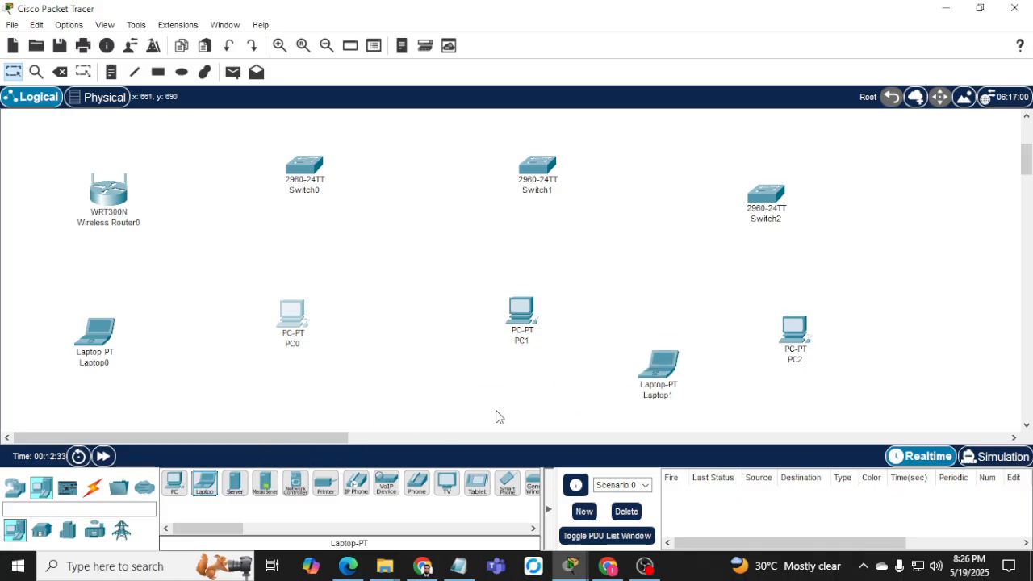
{"action": "left_click", "coordinate": [15, 486]}
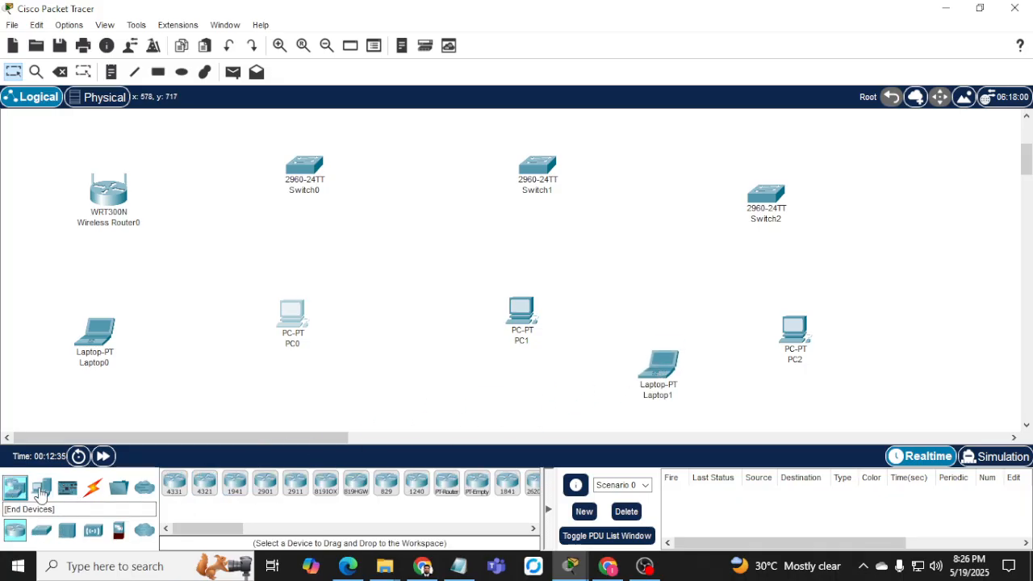
{"action": "left_click", "coordinate": [67, 530]}
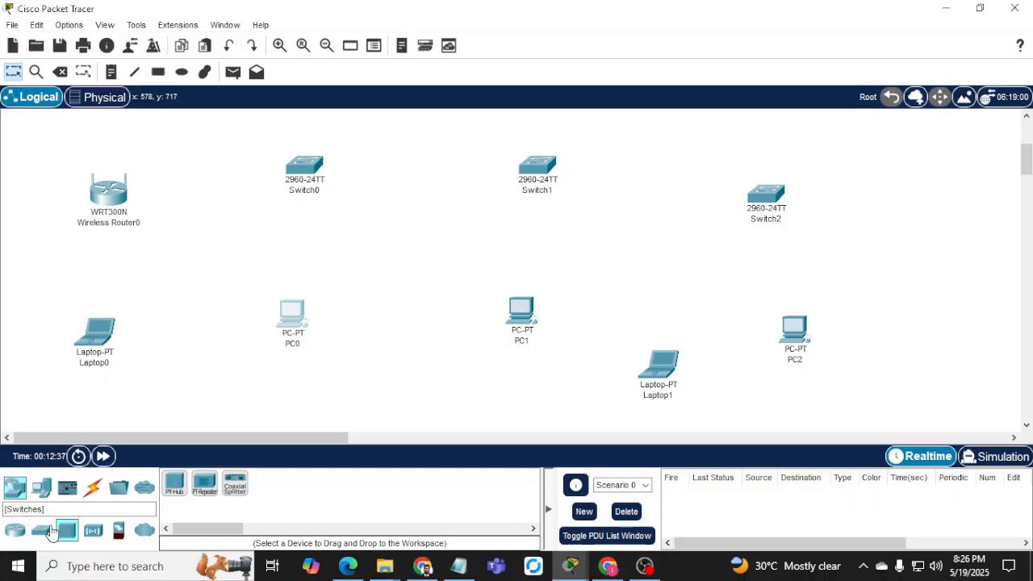
{"action": "left_click", "coordinate": [51, 530]}
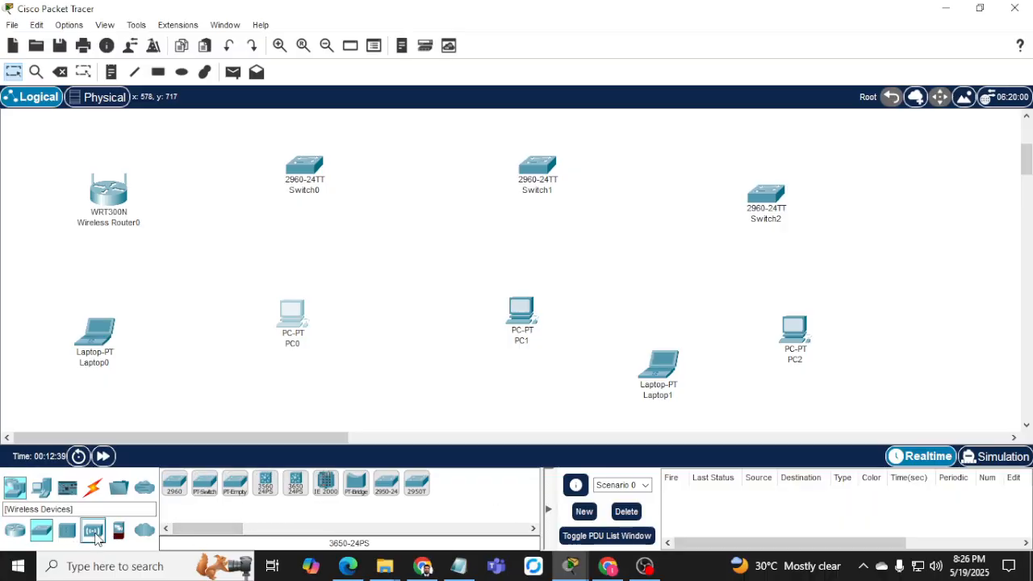
{"action": "left_click", "coordinate": [94, 531]}
{"action": "mouse_move", "coordinate": [356, 484]}
{"action": "left_mouse_down"}
{"action": "mouse_move", "coordinate": [454, 450]}
{"action": "mouse_move", "coordinate": [654, 284]}
{"action": "mouse_move", "coordinate": [650, 250]}
{"action": "mouse_move", "coordinate": [570, 347]}
{"action": "mouse_move", "coordinate": [351, 500]}
{"action": "left_mouse_up"}
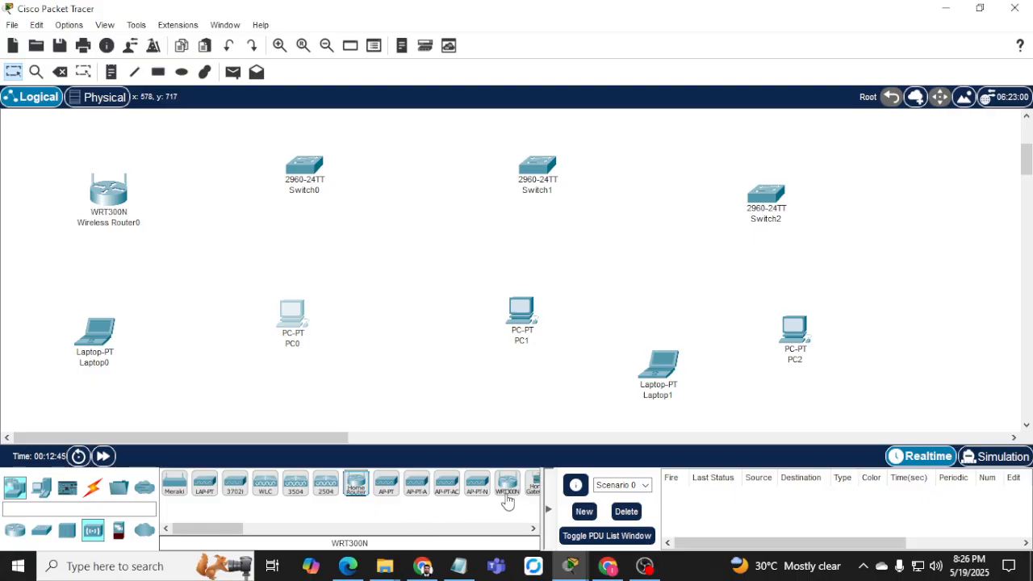
Drop a WRT300N as Wireless Router1 and move Router2, Switch2 and their PC right.
{"action": "left_click_drag", "start_coordinate": [507, 501], "coordinate": [648, 222]}
{"action": "scroll", "coordinate": [720, 288], "scroll_direction": "up", "scroll_amount": 2}
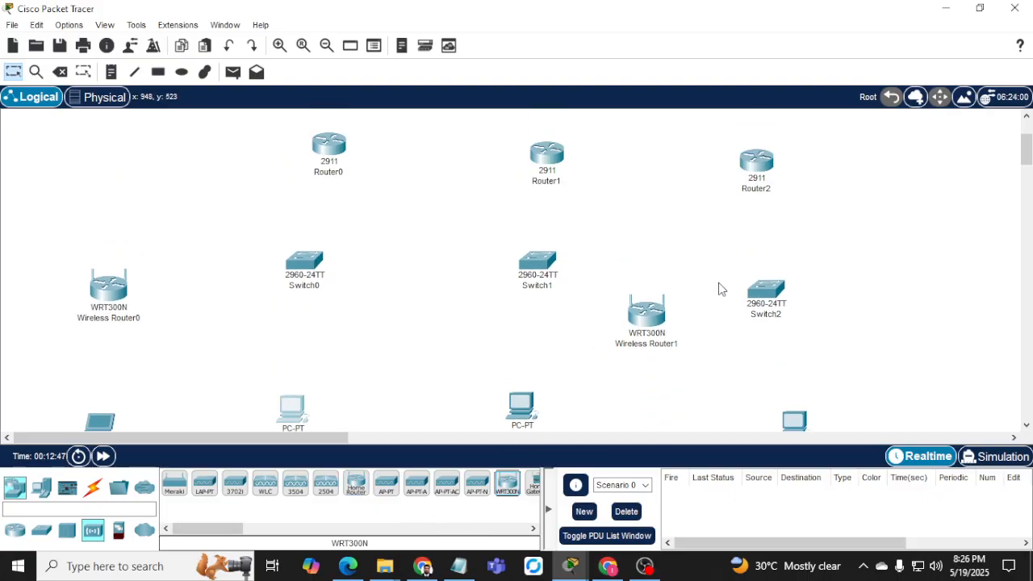
{"action": "left_click_drag", "start_coordinate": [736, 152], "coordinate": [790, 428]}
{"action": "left_click_drag", "start_coordinate": [773, 292], "coordinate": [934, 283]}
{"action": "left_click_drag", "start_coordinate": [632, 324], "coordinate": [687, 317]}
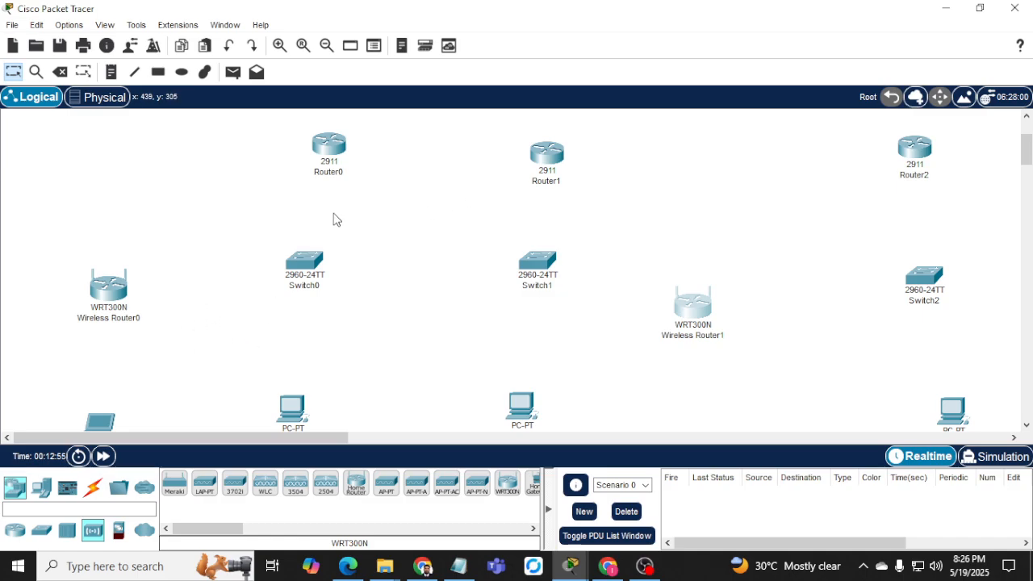
{"action": "left_click", "coordinate": [342, 171]}
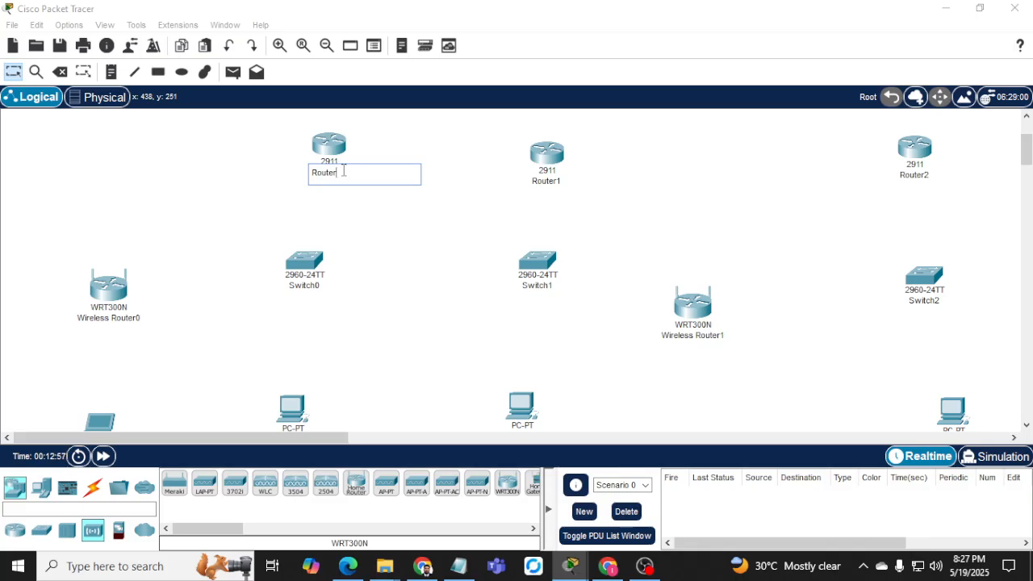
Rename Router0 to 'Router-' plus the student's first name copied from the notes.
{"action": "left_click", "coordinate": [459, 565]}
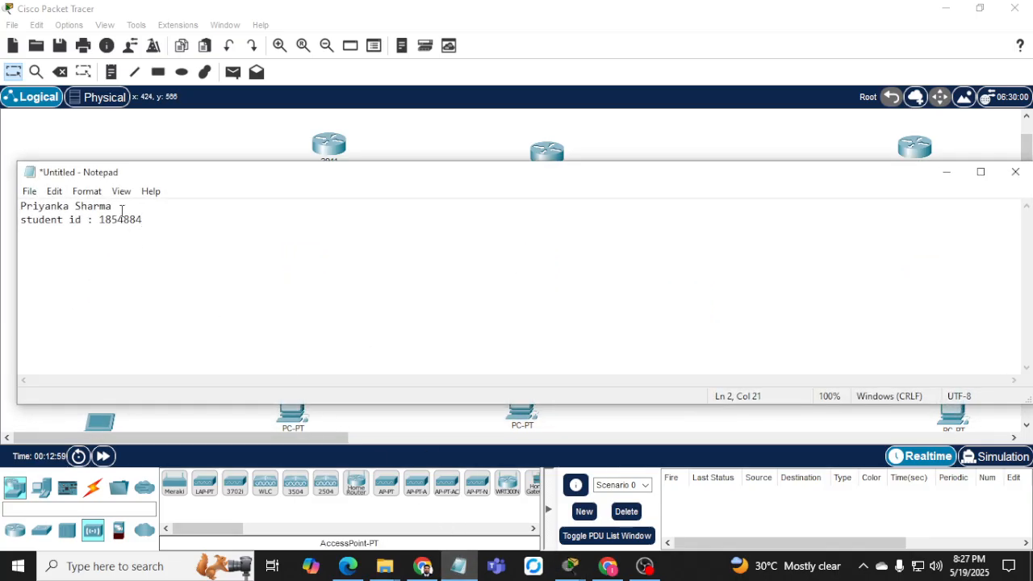
{"action": "left_click_drag", "start_coordinate": [69, 205], "coordinate": [21, 203]}
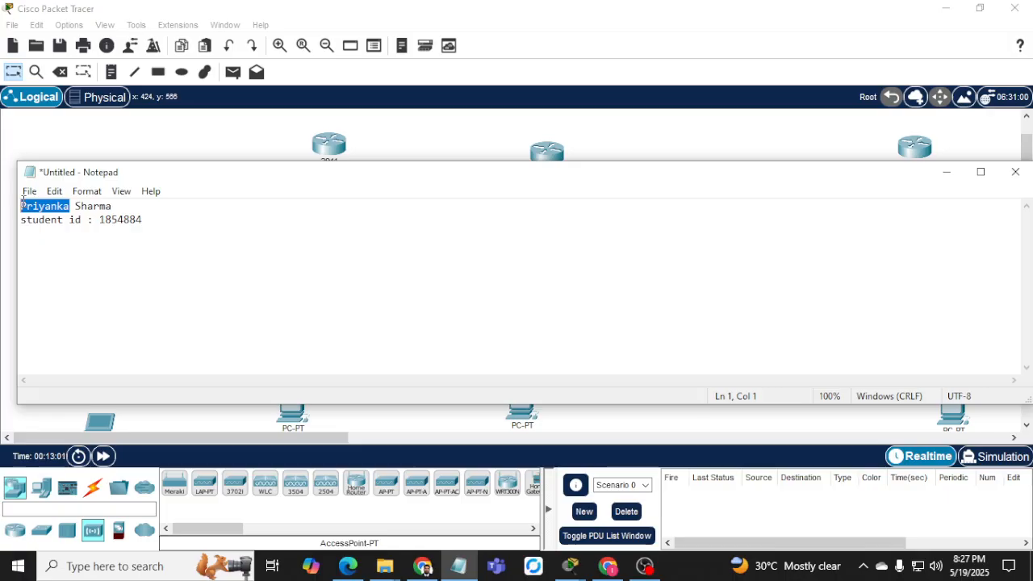
{"action": "left_click", "coordinate": [382, 132]}
{"action": "left_click", "coordinate": [346, 172]}
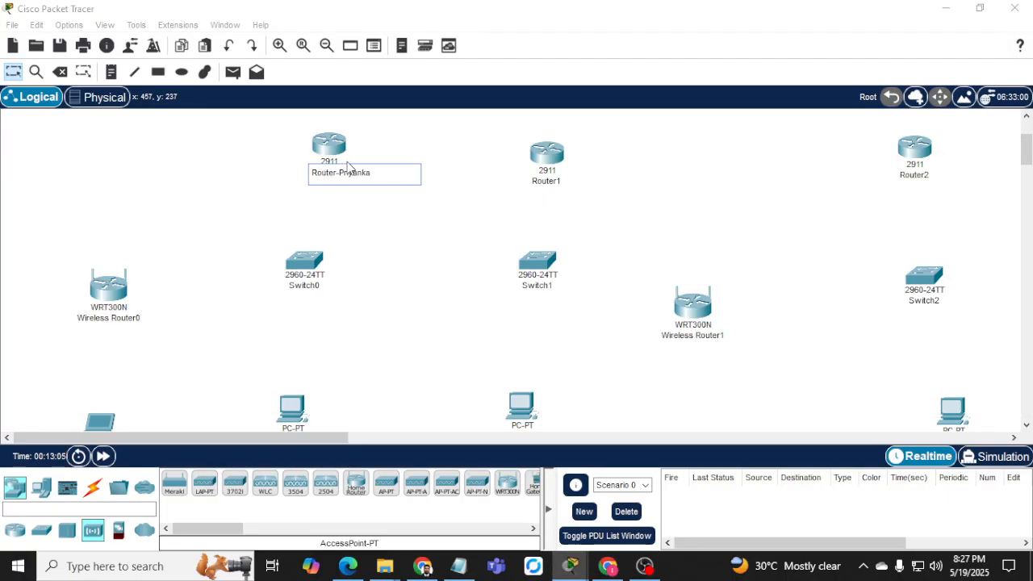
{"action": "left_click", "coordinate": [552, 181]}
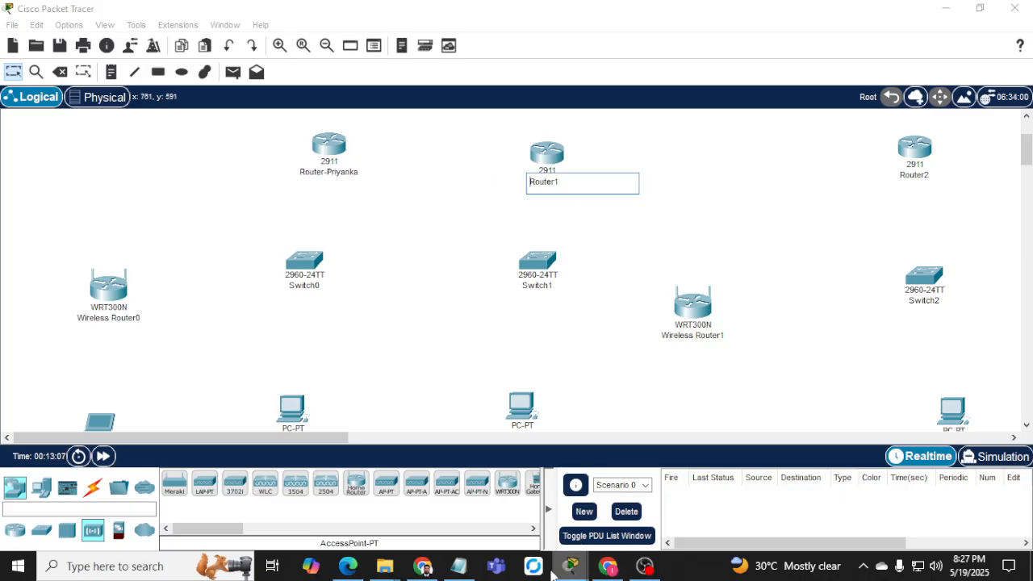
Rename Router1 to 'Router-' plus the student's last name copied from the notes.
{"action": "left_click", "coordinate": [458, 565]}
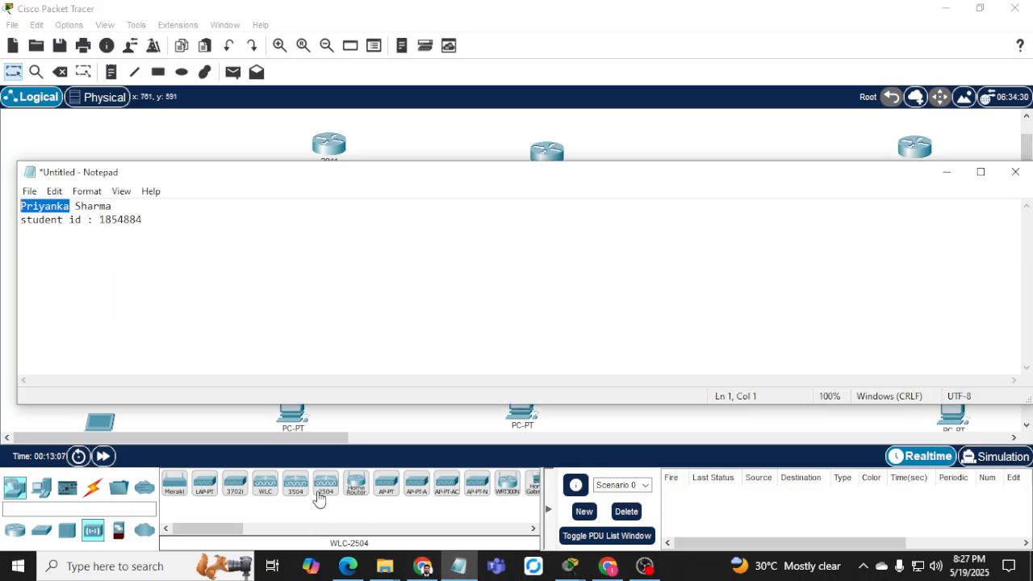
{"action": "left_click", "coordinate": [111, 208]}
{"action": "left_click_drag", "start_coordinate": [108, 208], "coordinate": [77, 207]}
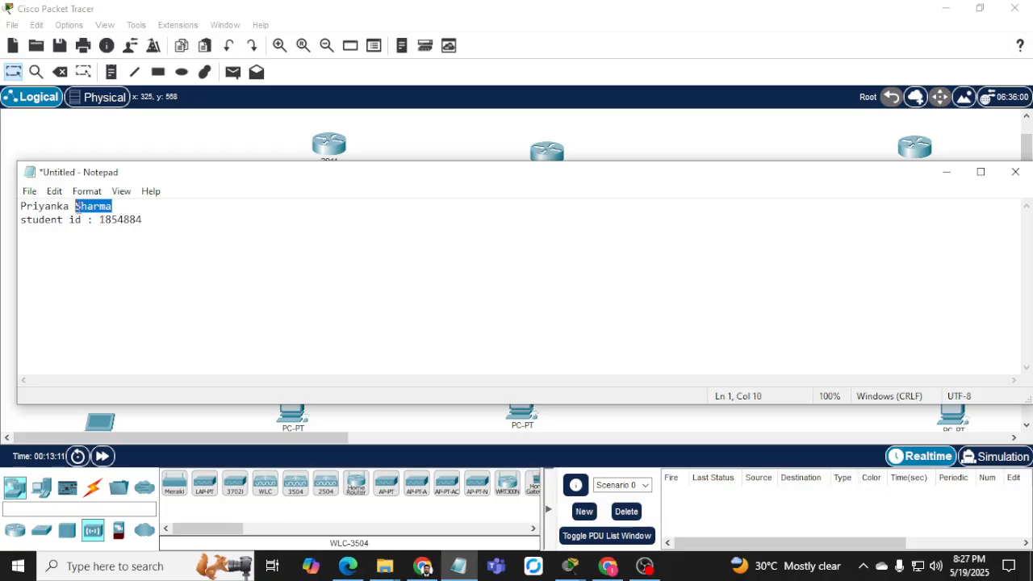
{"action": "key", "text": "alt+Tab"}
{"action": "left_click", "coordinate": [562, 179]}
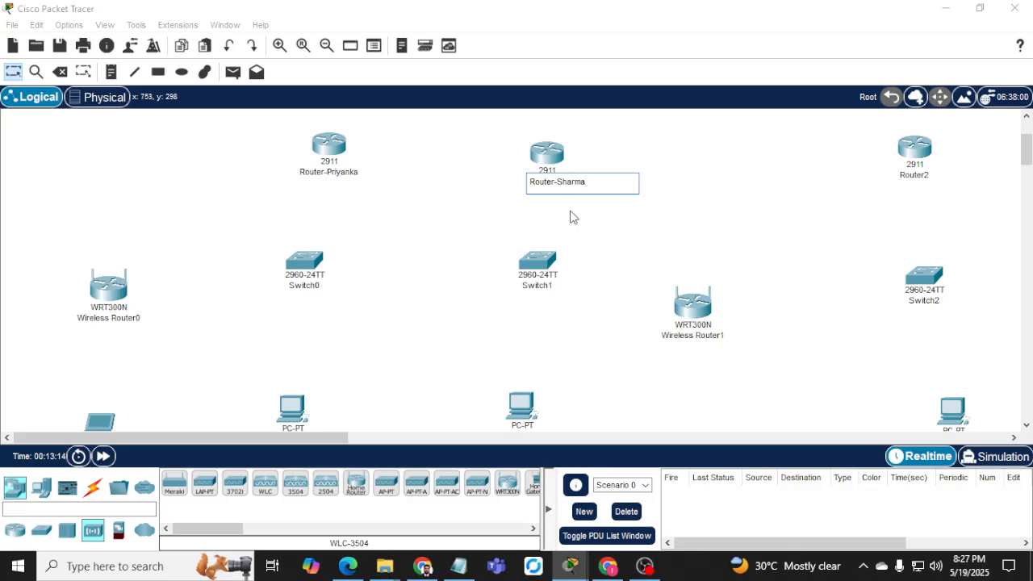
{"action": "left_click", "coordinate": [307, 285]}
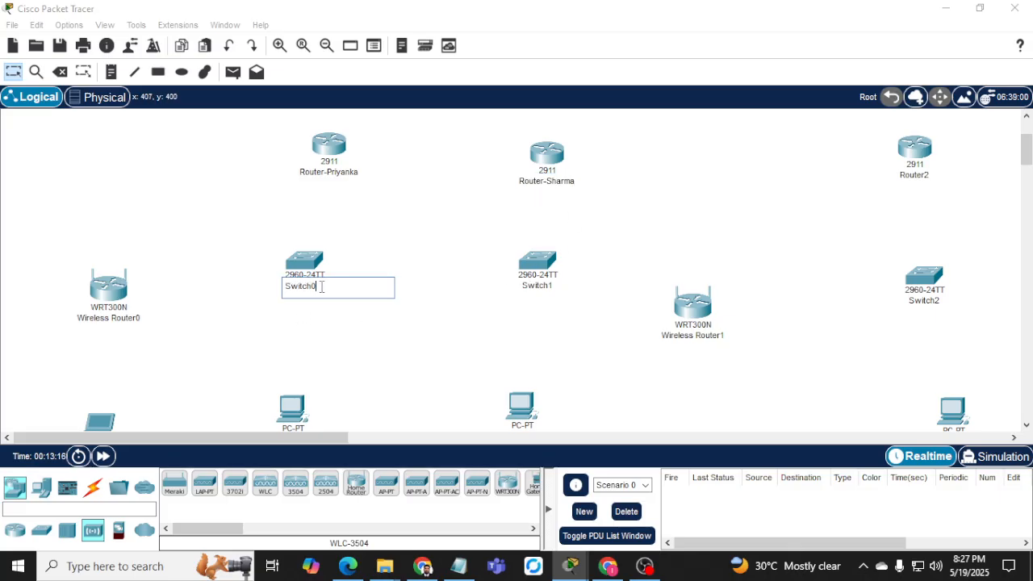
{"action": "left_click", "coordinate": [422, 566]}
Rename Switch0 to Switch-1.
{"action": "scroll", "coordinate": [362, 418], "scroll_direction": "up", "scroll_amount": 8}
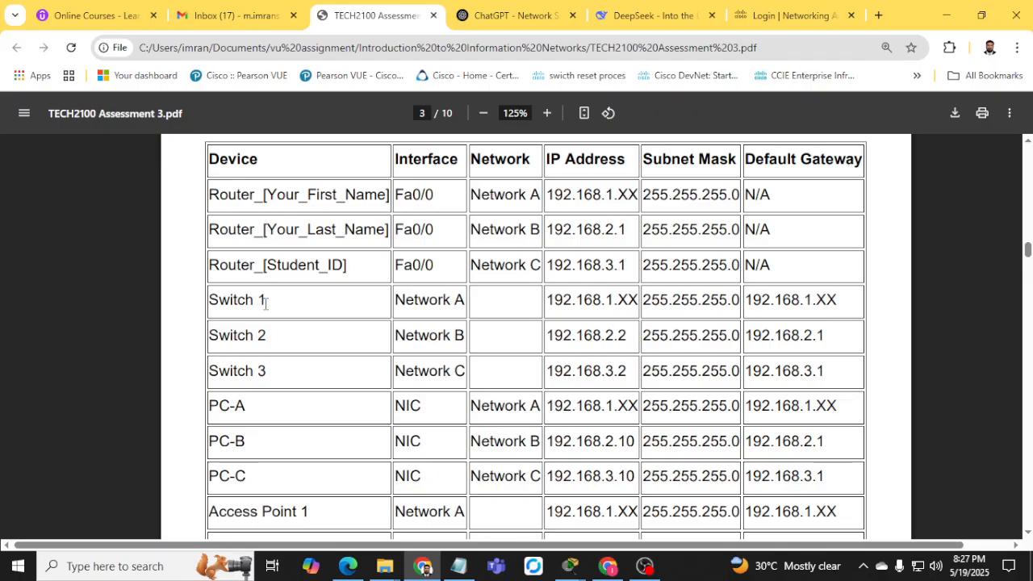
{"action": "left_click", "coordinate": [424, 565]}
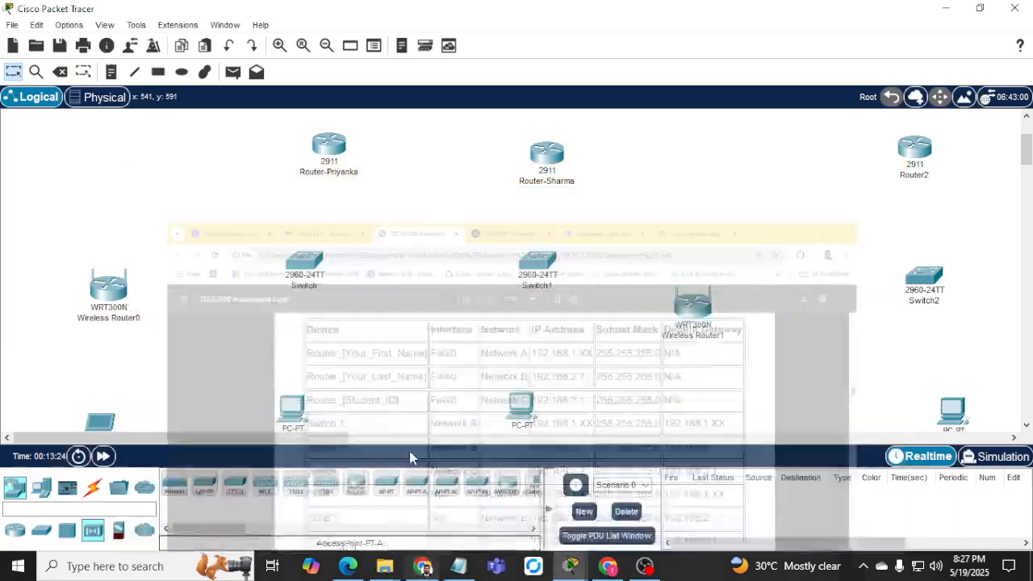
{"action": "left_click", "coordinate": [311, 285]}
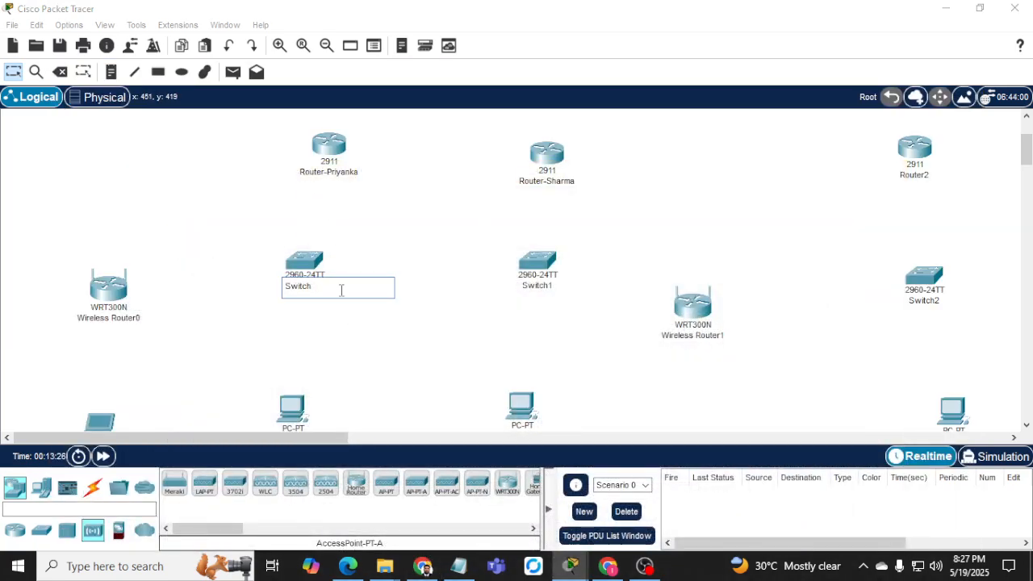
{"action": "left_click", "coordinate": [553, 286]}
Rename Switch1 to Switch-2 and begin editing Switch2's name.
{"action": "key", "text": "ctrl+a"}
{"action": "key", "text": "End"}
{"action": "key", "text": "BackSpace"}
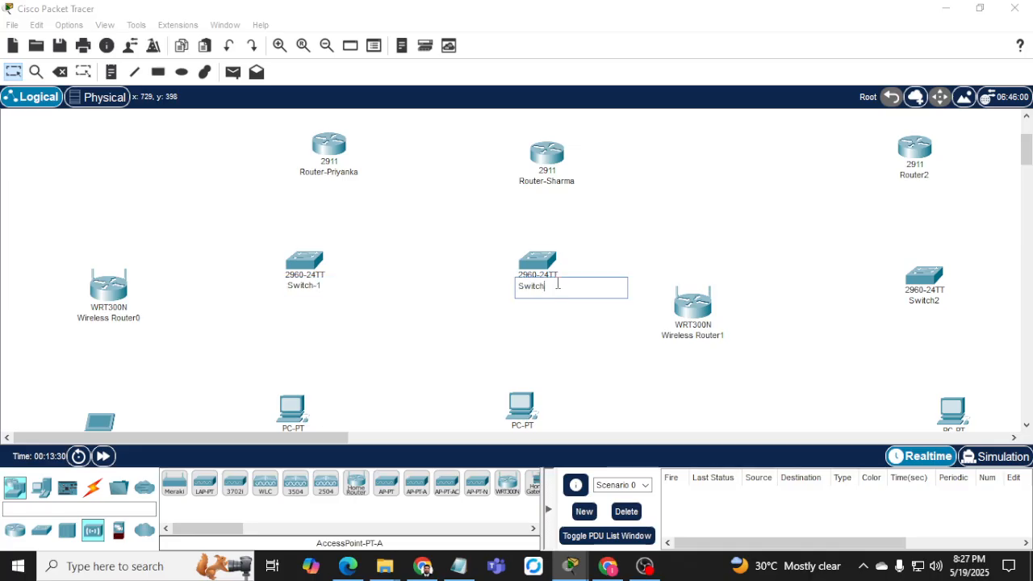
{"action": "type", "text": "-2"}
{"action": "left_click", "coordinate": [941, 304]}
{"action": "key", "text": "ctrl+a"}
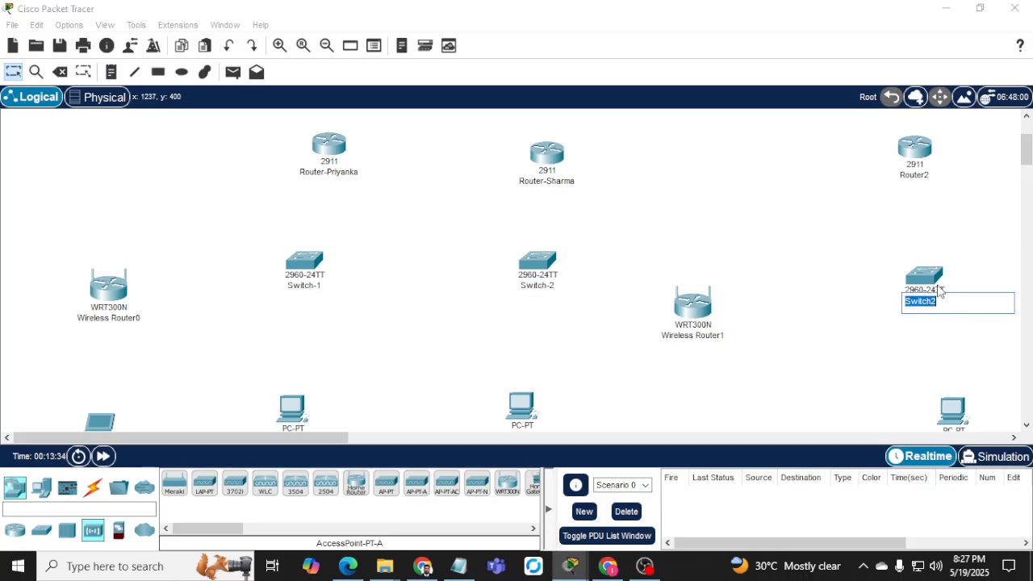
{"action": "key", "text": "End"}
Check the Access Point 1/2 and Rogue Laptop rows of the PDF addressing table.
{"action": "left_click", "coordinate": [422, 566]}
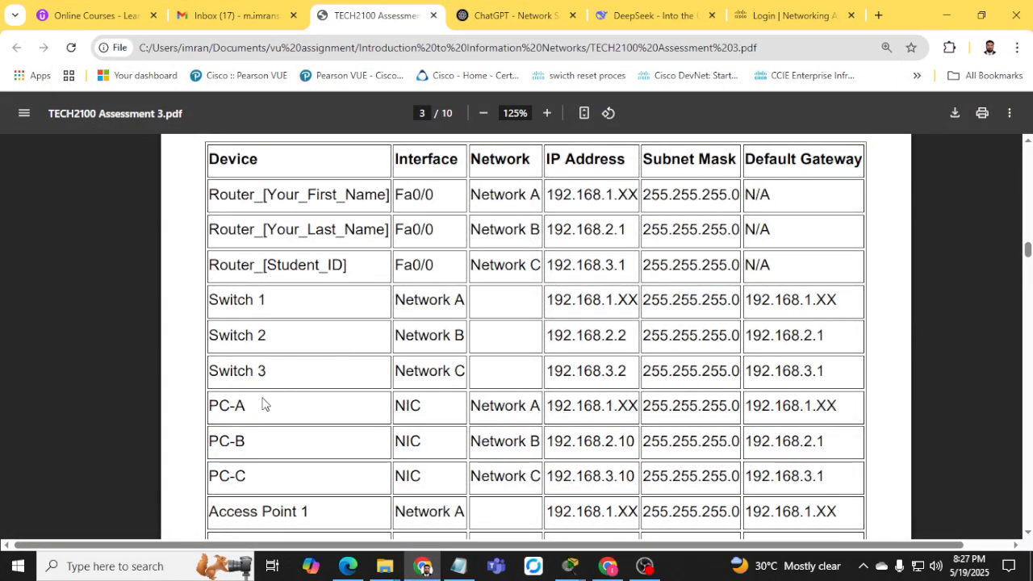
{"action": "scroll", "coordinate": [263, 403], "scroll_direction": "down", "scroll_amount": 1}
{"action": "scroll", "coordinate": [365, 461], "scroll_direction": "down", "scroll_amount": 1}
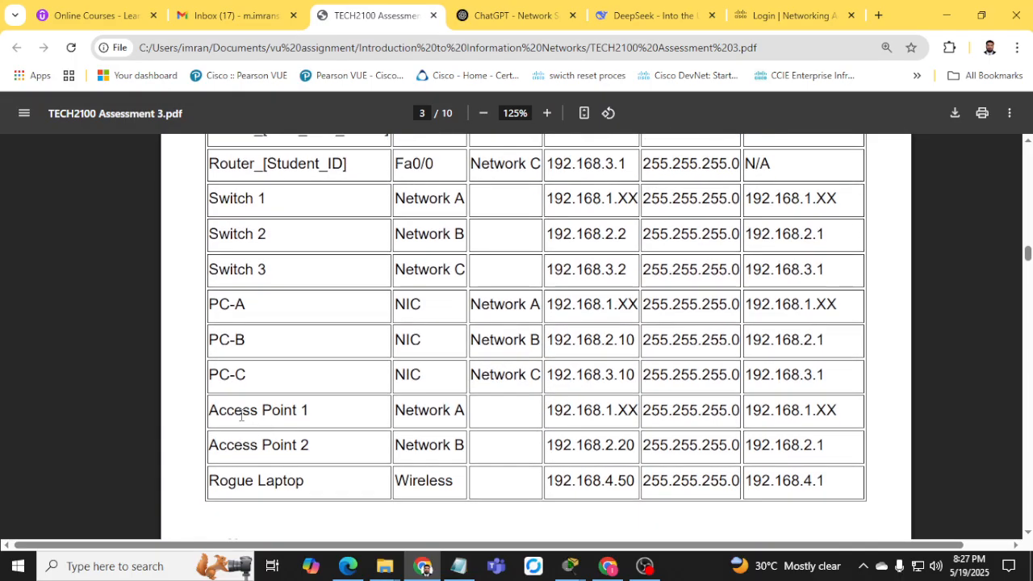
{"action": "left_click", "coordinate": [946, 15]}
{"action": "left_click", "coordinate": [131, 319]}
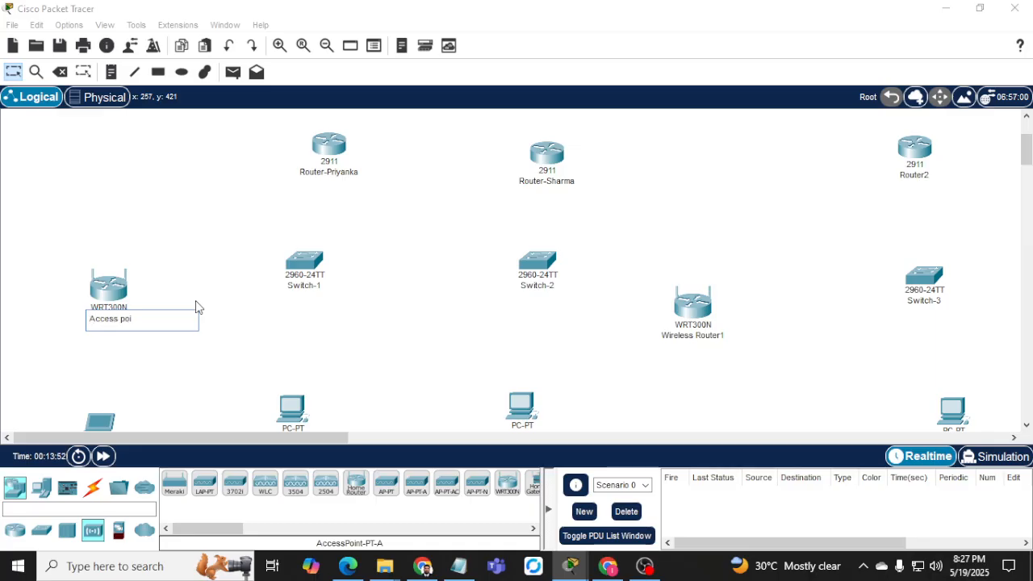
Rename Wireless Router1 to 'Access point 2' by pasting and editing 'Access point 1'.
{"action": "triple_click", "coordinate": [151, 320]}
{"action": "key", "text": "ctrl+c"}
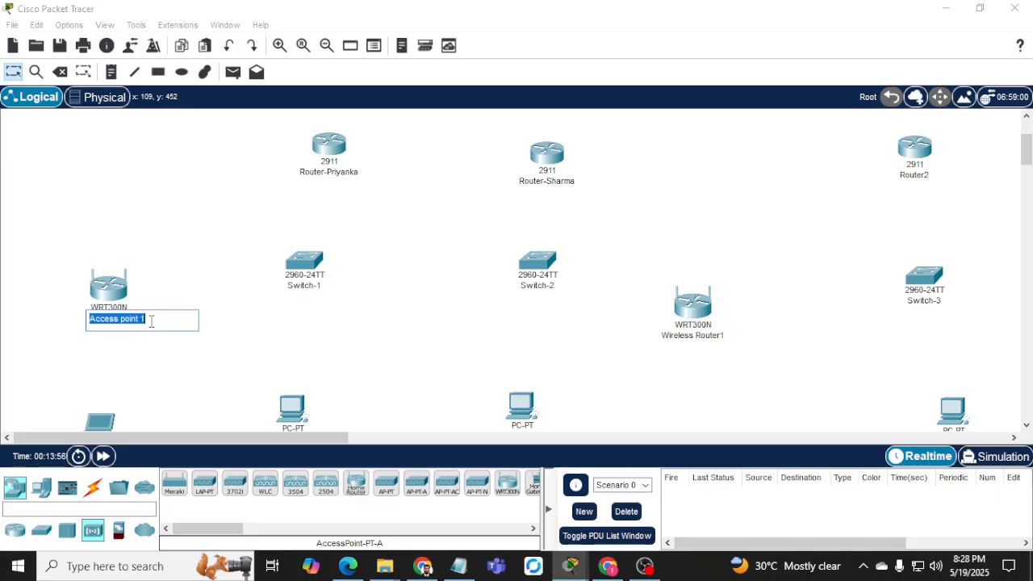
{"action": "double_click", "coordinate": [707, 335]}
{"action": "key", "text": "ctrl+v"}
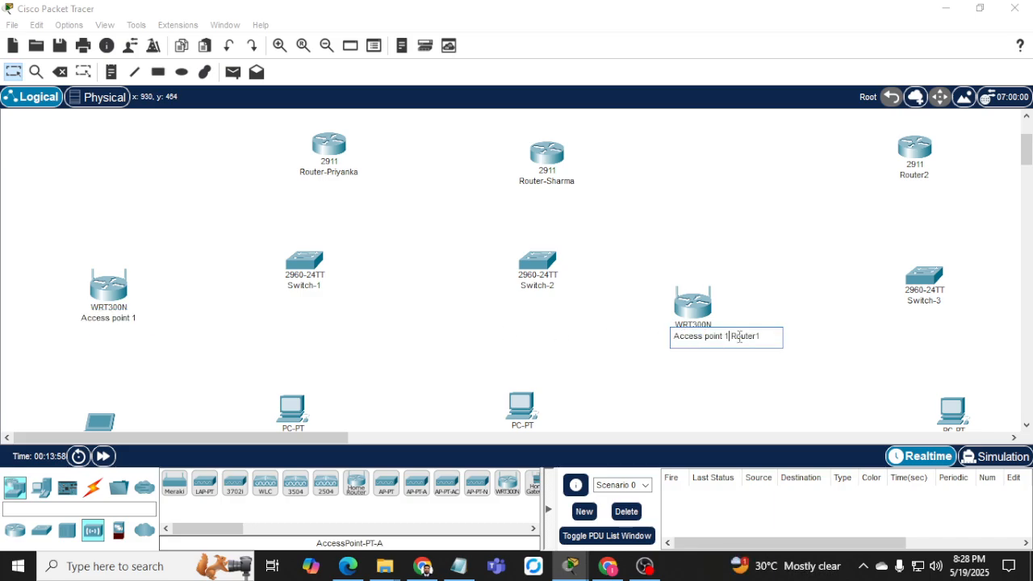
{"action": "key", "text": "BackSpace"}
{"action": "type", "text": "2"}
{"action": "key", "text": "BackSpace"}
{"action": "key", "text": "BackSpace"}
{"action": "key", "text": "Return"}
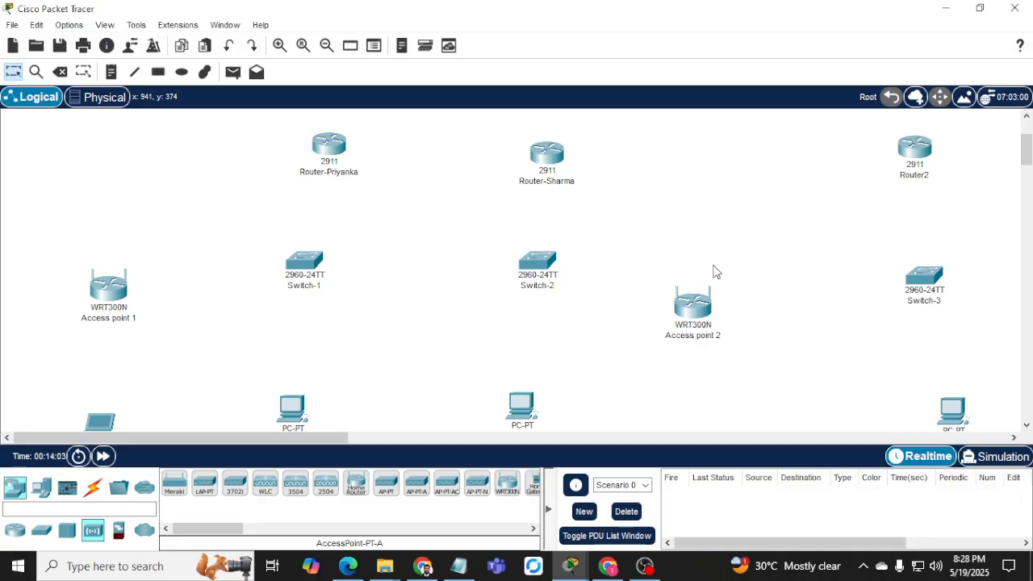
{"action": "scroll", "coordinate": [714, 317], "scroll_direction": "down", "scroll_amount": 3}
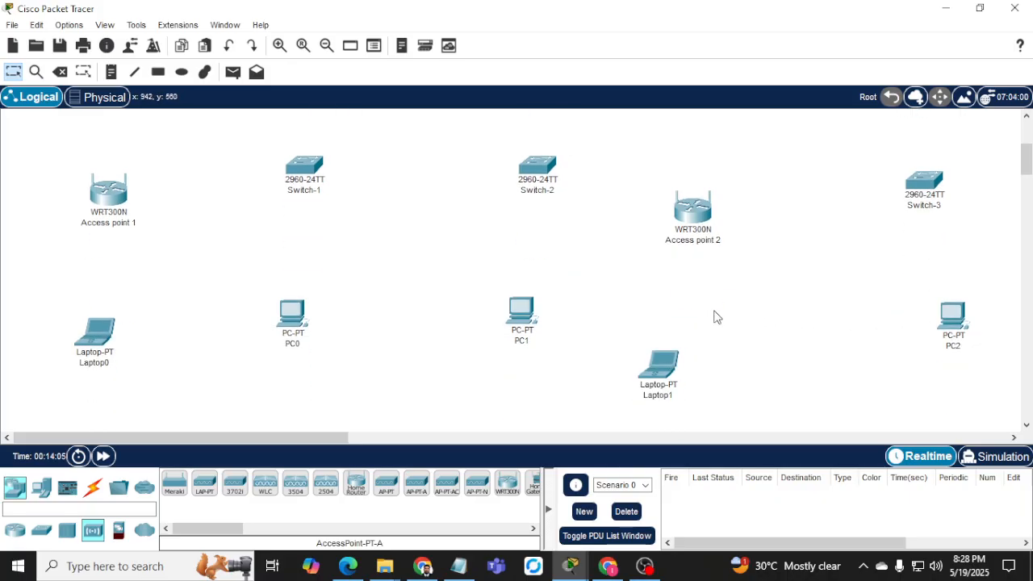
{"action": "left_click", "coordinate": [293, 344]}
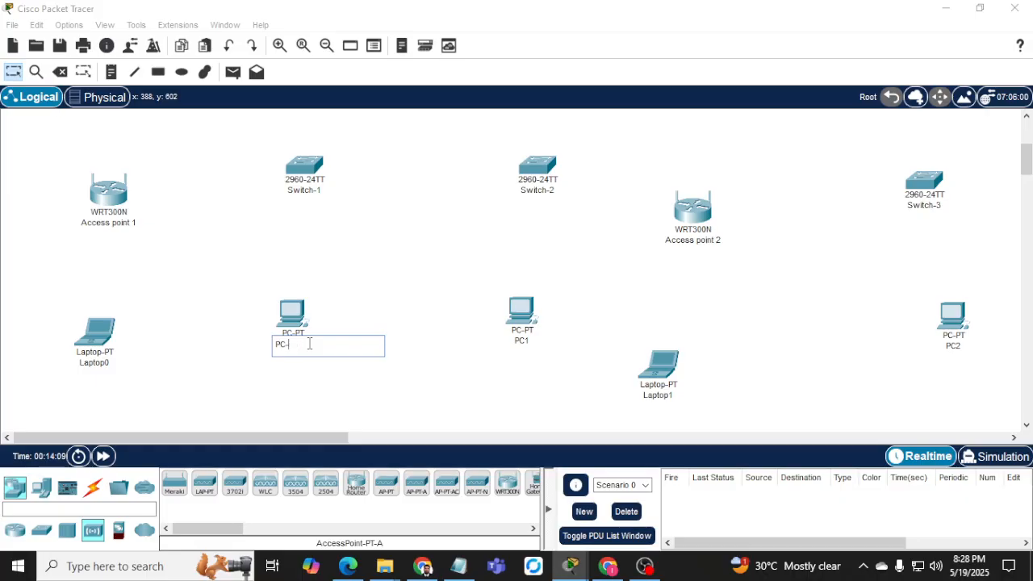
Rename the three PCs to PC-A, PC-B and PC-C.
{"action": "left_click", "coordinate": [521, 342]}
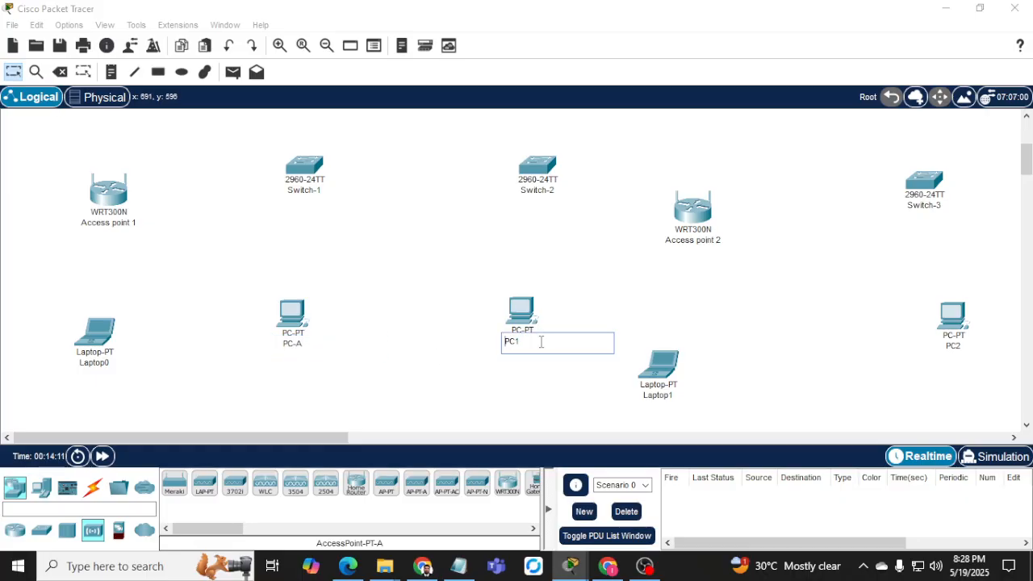
{"action": "type", "text": "-B"}
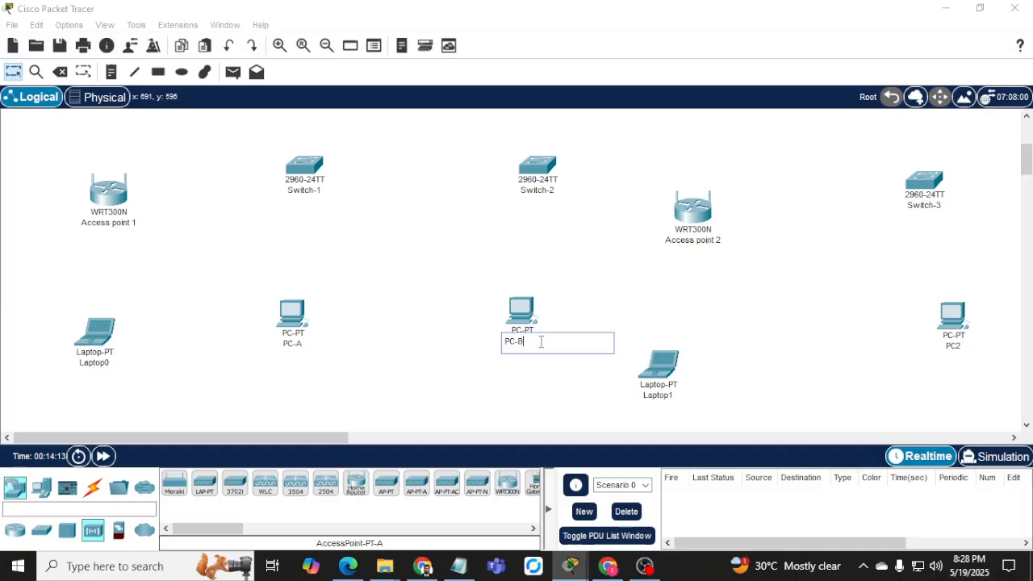
{"action": "left_click", "coordinate": [953, 346]}
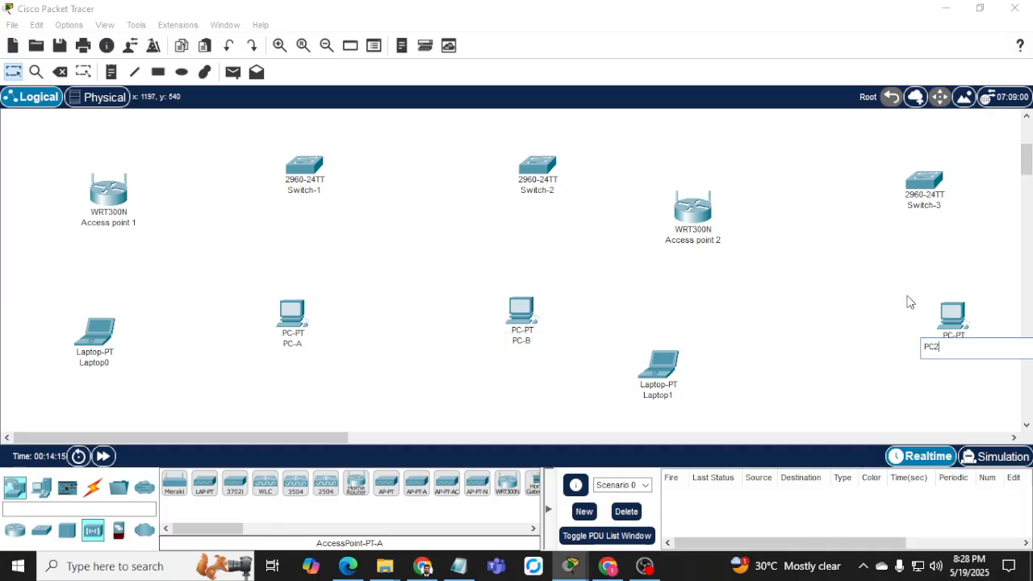
{"action": "key", "text": "End"}
{"action": "key", "text": "BackSpace"}
{"action": "type", "text": "-"}
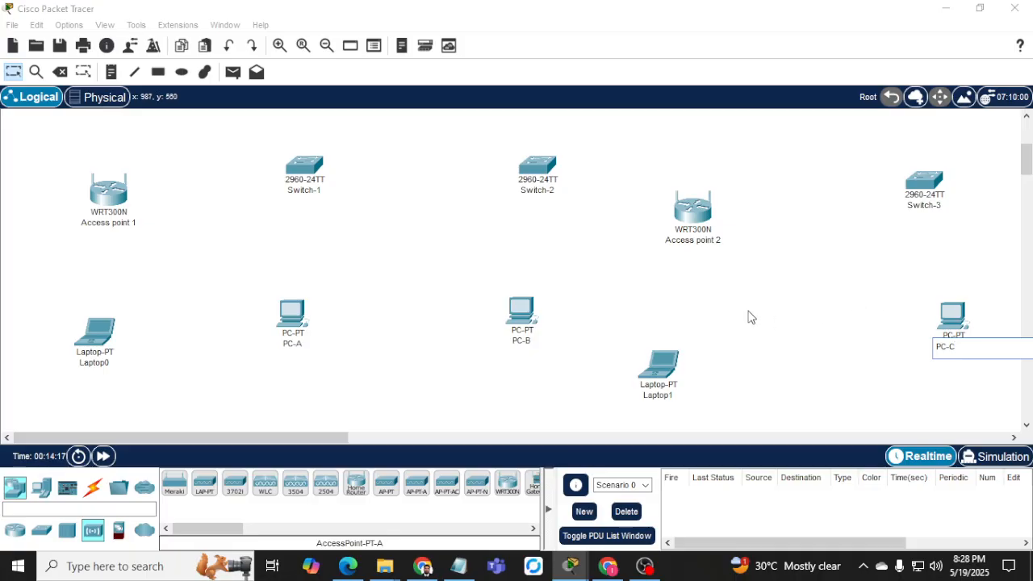
{"action": "left_click", "coordinate": [94, 362]}
Rename the two laptops to Laptop-A and Laptop-B.
{"action": "type", "text": "="}
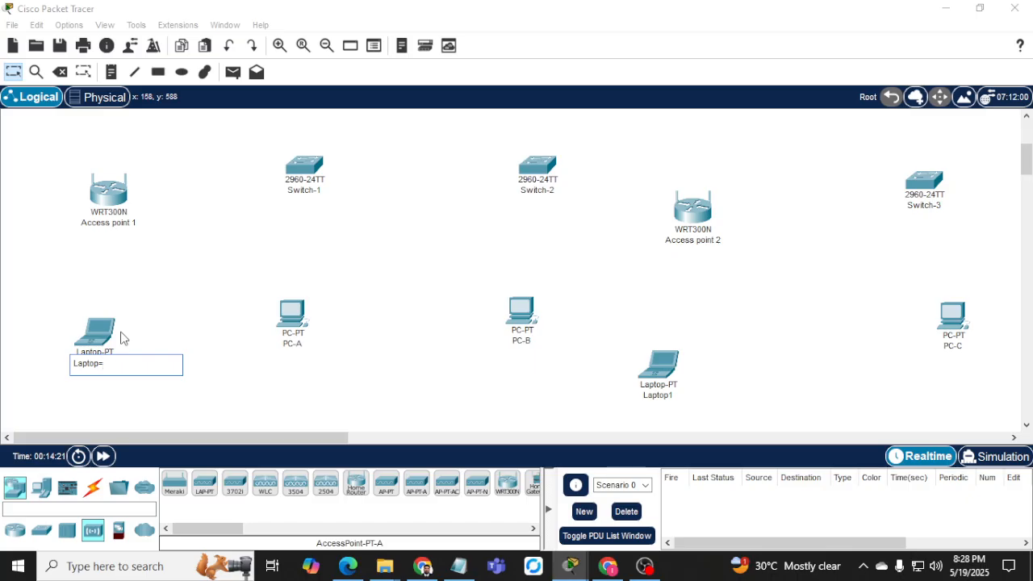
{"action": "left_click", "coordinate": [658, 394]}
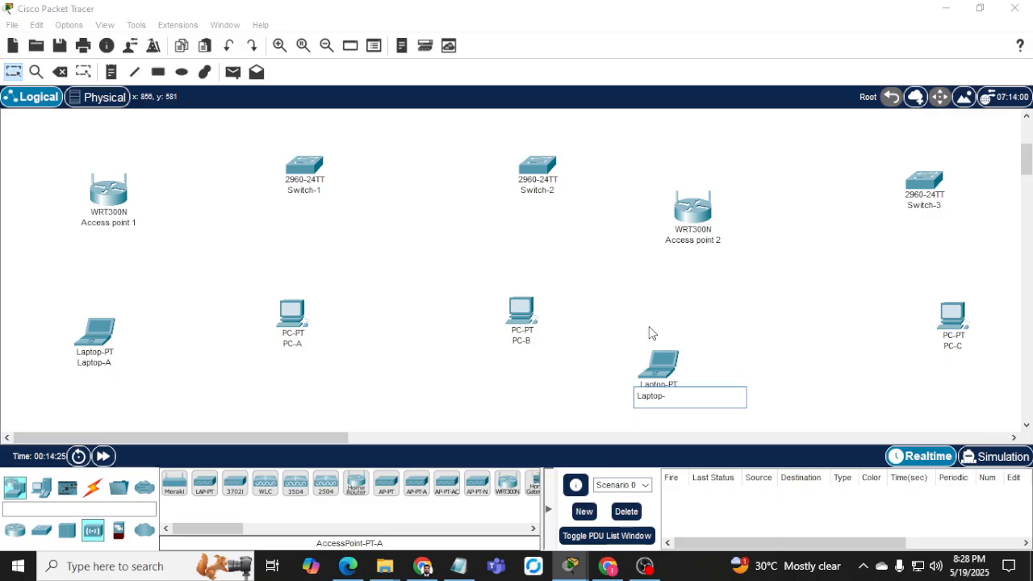
{"action": "left_click", "coordinate": [168, 392]}
{"action": "scroll", "coordinate": [191, 325], "scroll_direction": "up", "scroll_amount": 1}
Cable the router's Gig0/0 to Switch-1 Fa0/24 with copper straight-through.
{"action": "left_click", "coordinate": [93, 487]}
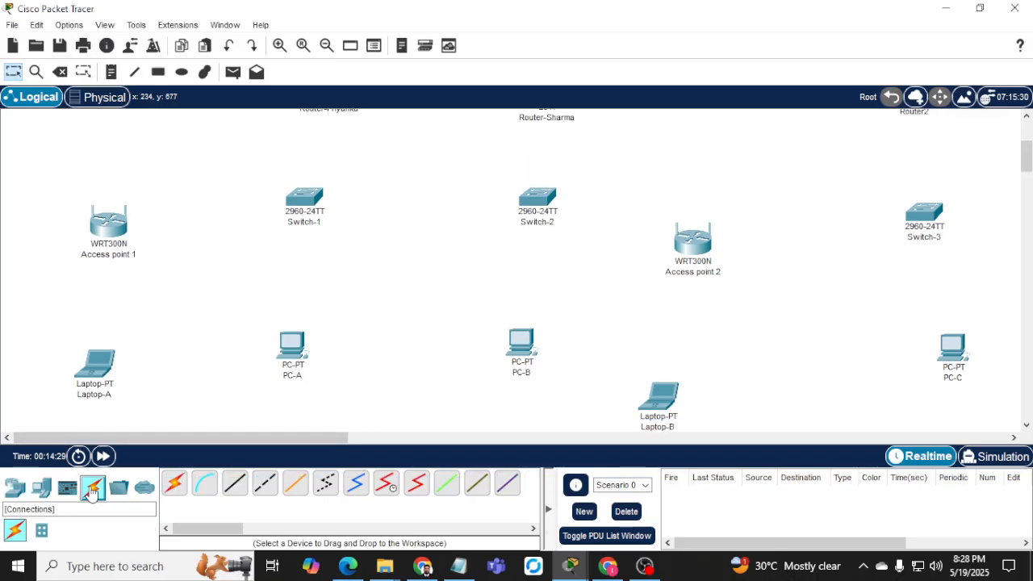
{"action": "left_click", "coordinate": [235, 482]}
{"action": "scroll", "coordinate": [331, 266], "scroll_direction": "up", "scroll_amount": 5}
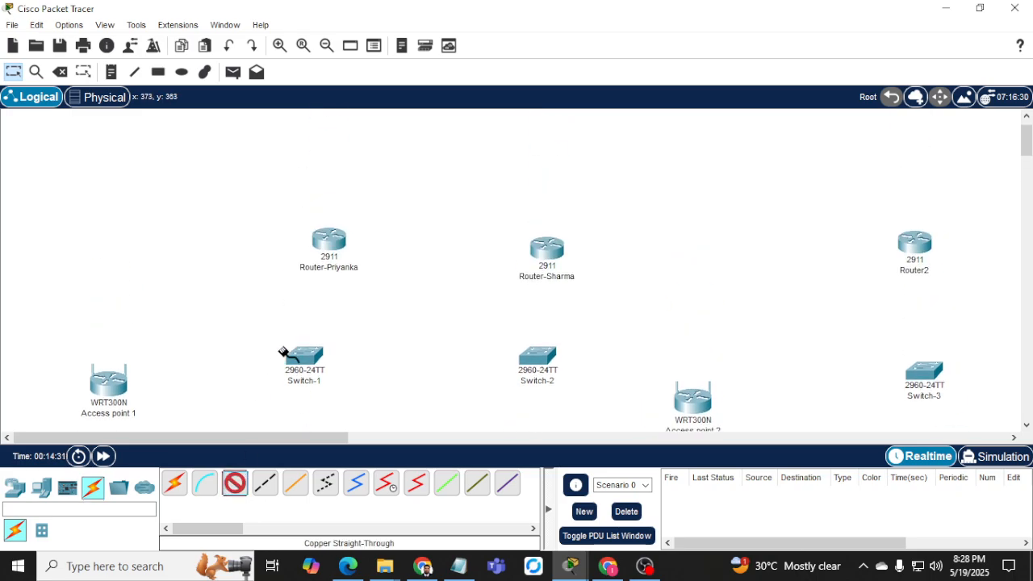
{"action": "left_click", "coordinate": [333, 250]}
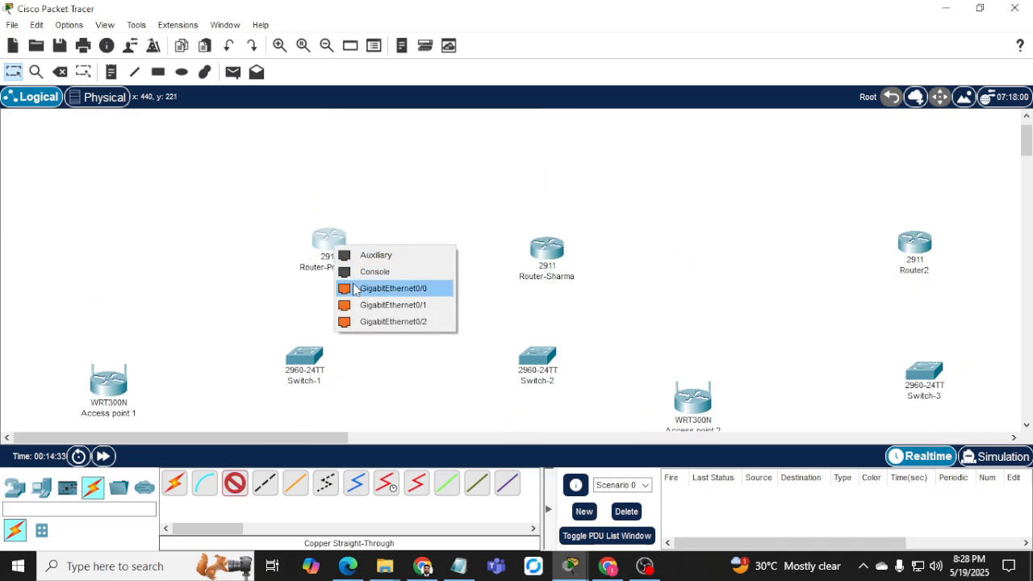
{"action": "left_click", "coordinate": [355, 289]}
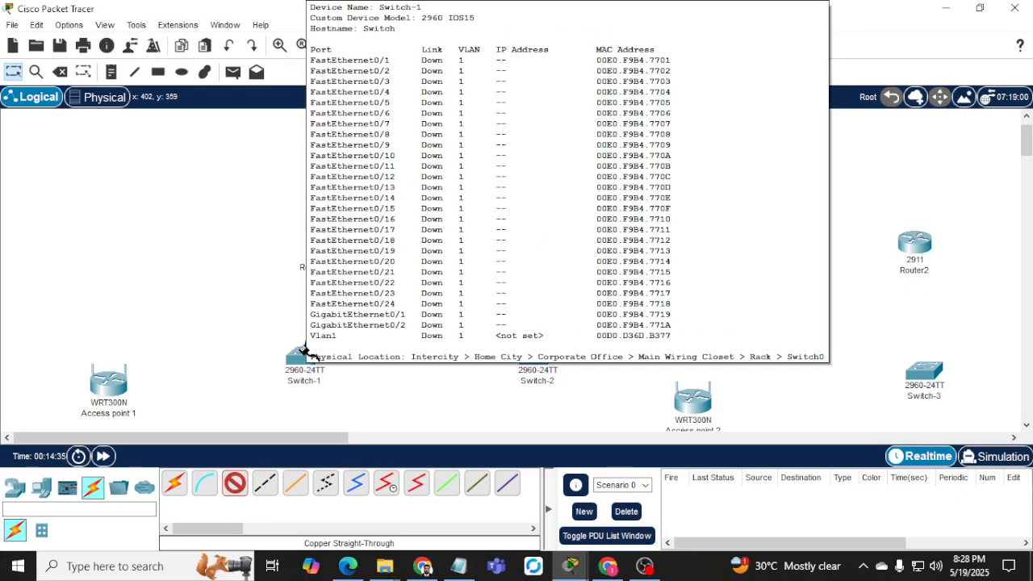
{"action": "left_click", "coordinate": [304, 355]}
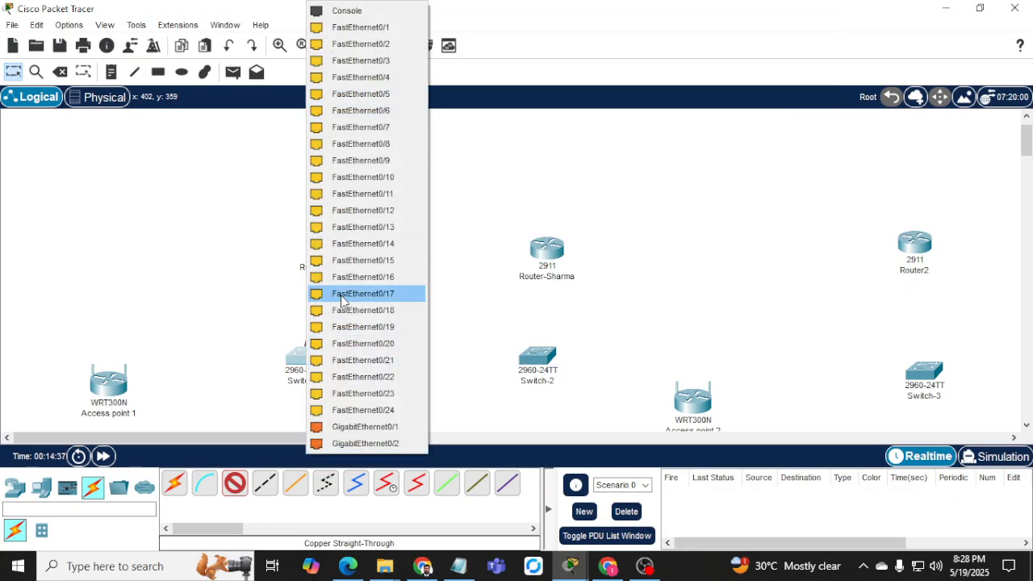
{"action": "left_click", "coordinate": [353, 413]}
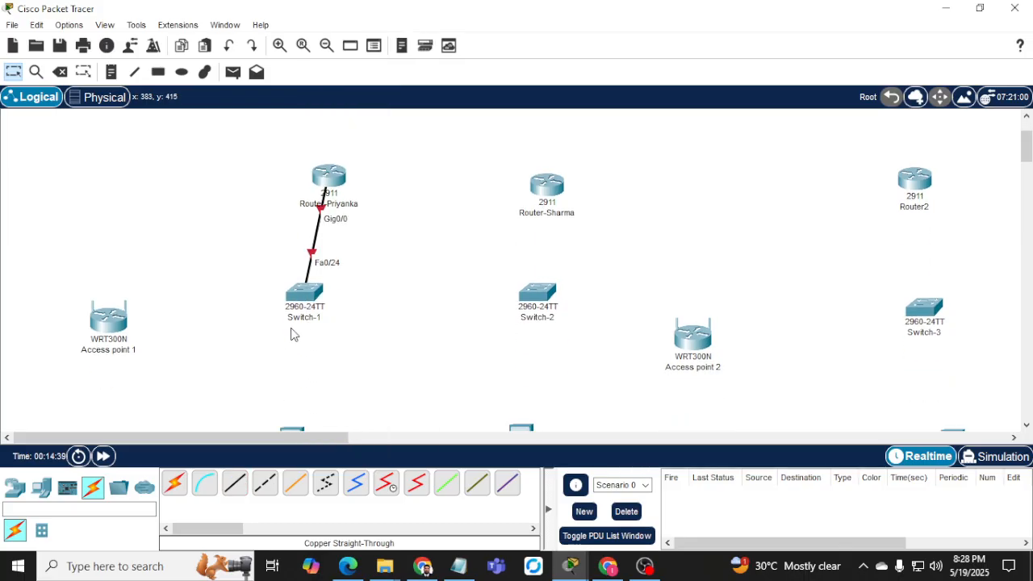
Link a free Switch-1 port to PC-A's FastEthernet0 with straight-through copper.
{"action": "scroll", "coordinate": [274, 380], "scroll_direction": "down", "scroll_amount": 3}
{"action": "left_click", "coordinate": [234, 484]}
{"action": "left_click", "coordinate": [304, 232]}
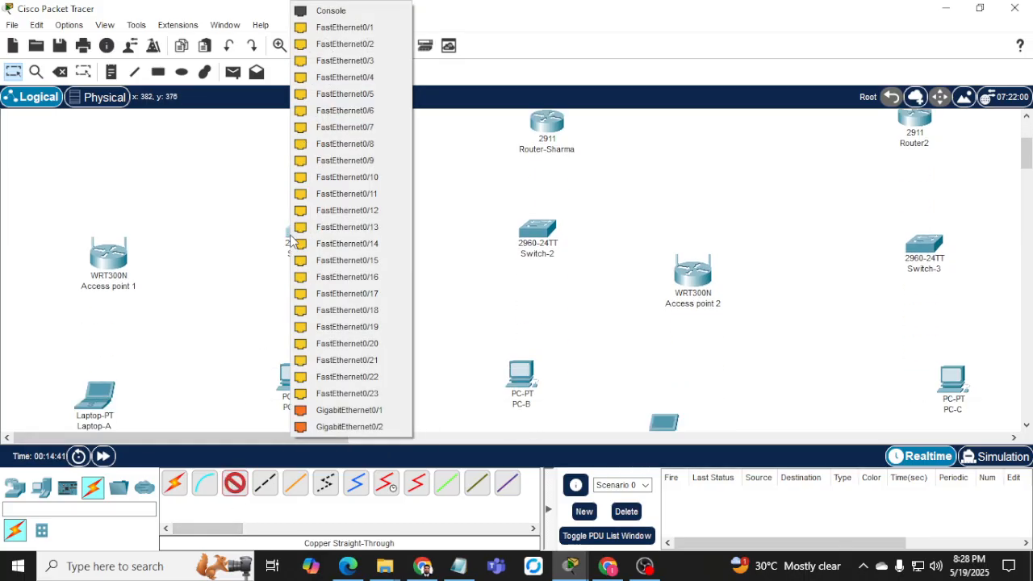
{"action": "left_click", "coordinate": [337, 46]}
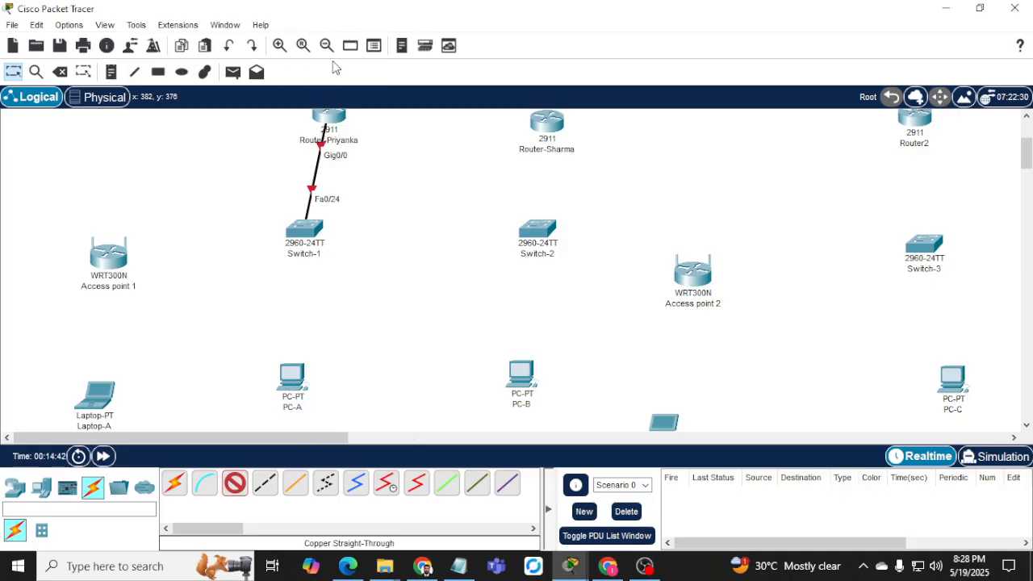
{"action": "left_click", "coordinate": [289, 371]}
{"action": "left_click", "coordinate": [300, 439]}
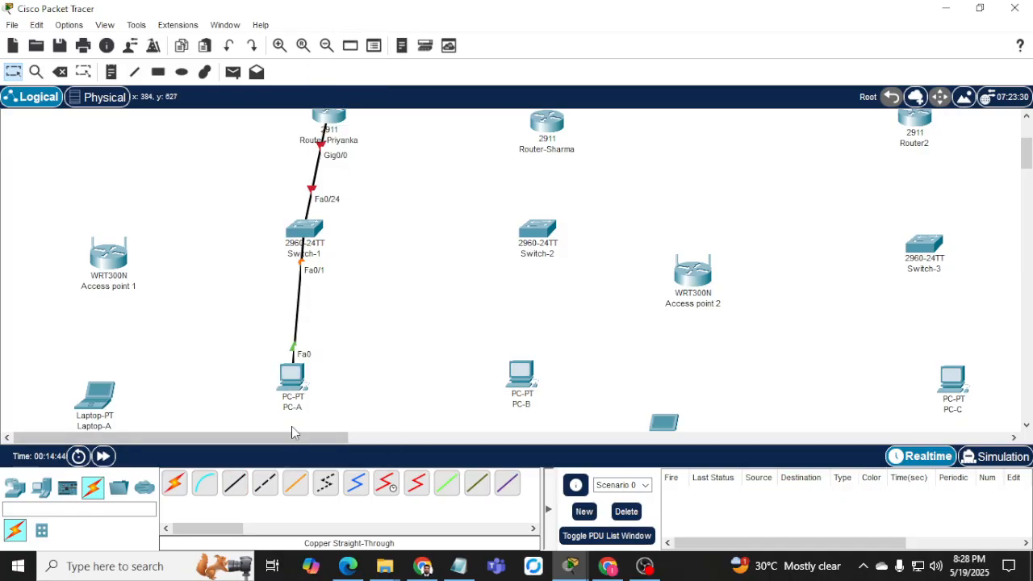
Link Switch-1 to Access point 1's Ethernet 1 and nudge the access point left.
{"action": "left_click", "coordinate": [233, 484]}
{"action": "left_click", "coordinate": [304, 234]}
{"action": "left_click", "coordinate": [354, 44]}
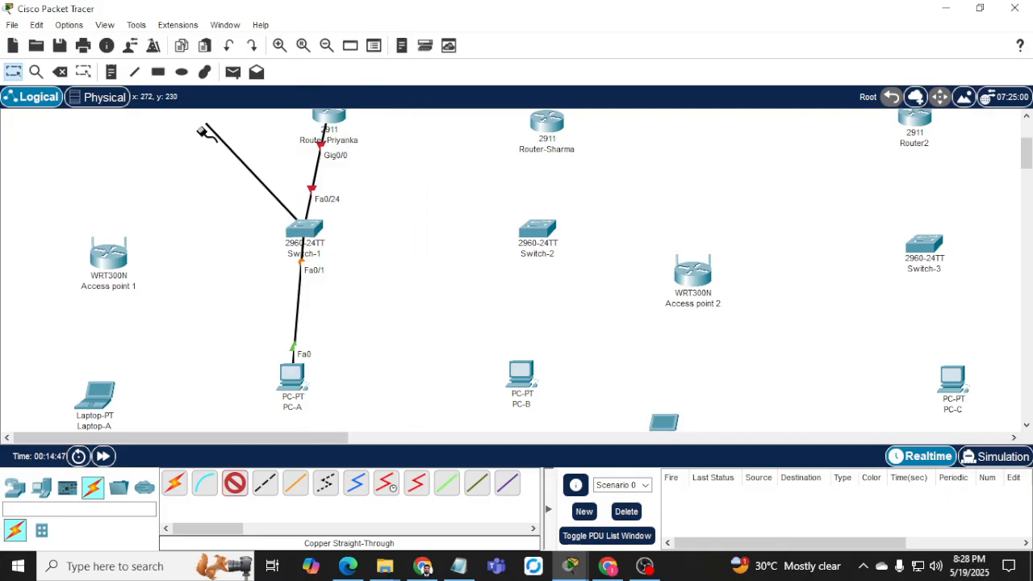
{"action": "left_click", "coordinate": [111, 257]}
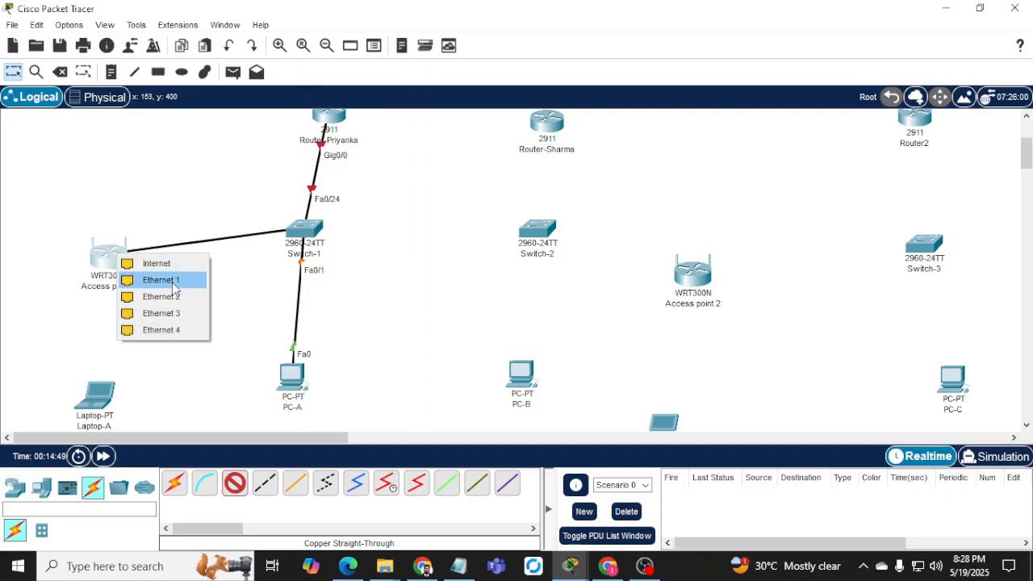
{"action": "left_click", "coordinate": [172, 282]}
{"action": "left_click_drag", "start_coordinate": [100, 256], "coordinate": [86, 237]}
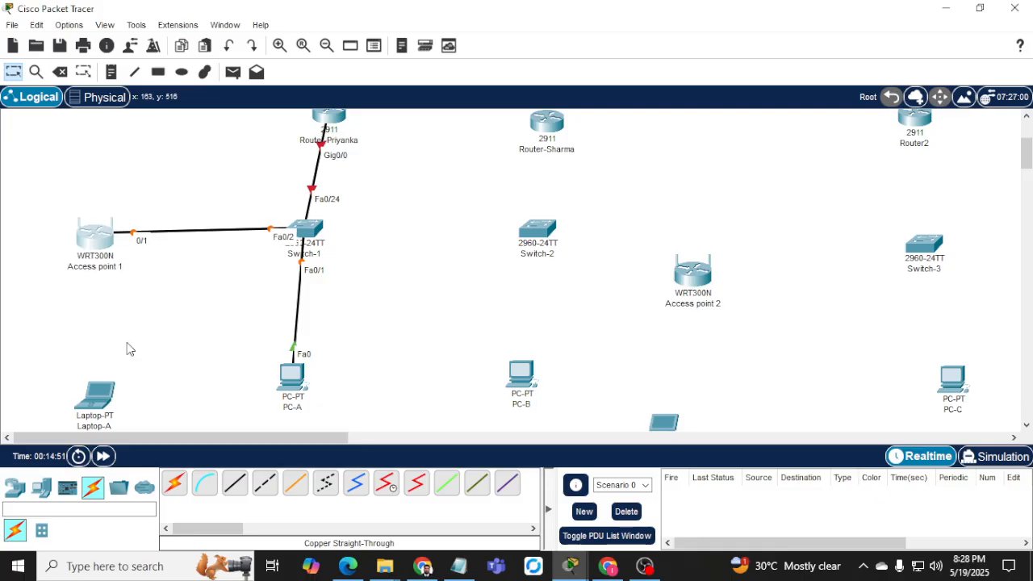
{"action": "scroll", "coordinate": [196, 359], "scroll_direction": "up", "scroll_amount": 1}
{"action": "mouse_move", "coordinate": [334, 154]}
{"action": "left_mouse_down"}
{"action": "mouse_move", "coordinate": [295, 145]}
{"action": "mouse_move", "coordinate": [320, 148]}
{"action": "left_mouse_up"}
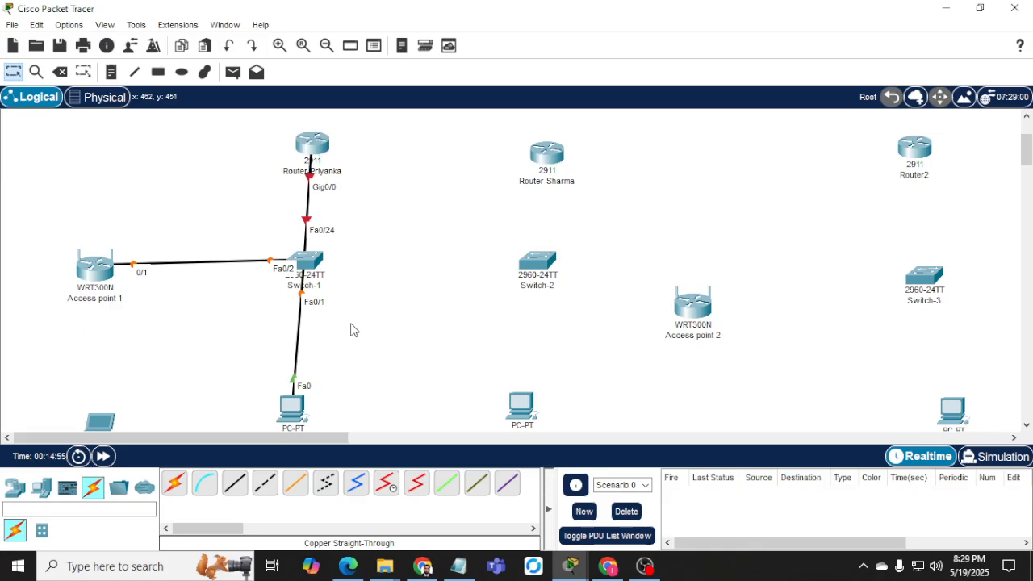
{"action": "left_click", "coordinate": [313, 148]}
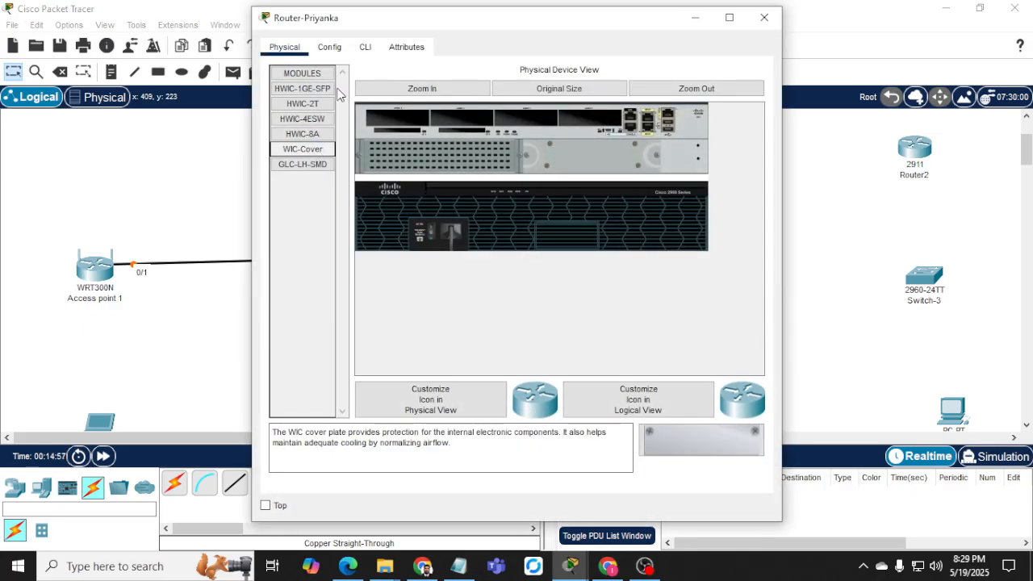
Check the router's Config tab, then reopen its window on the Physical view.
{"action": "left_click", "coordinate": [330, 47]}
{"action": "left_click", "coordinate": [751, 21]}
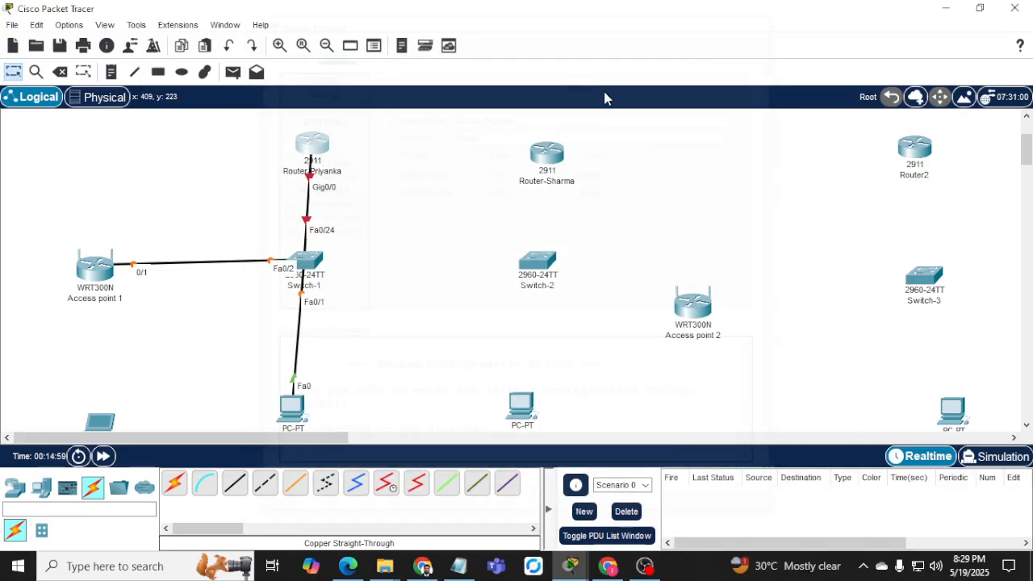
{"action": "left_click", "coordinate": [313, 151]}
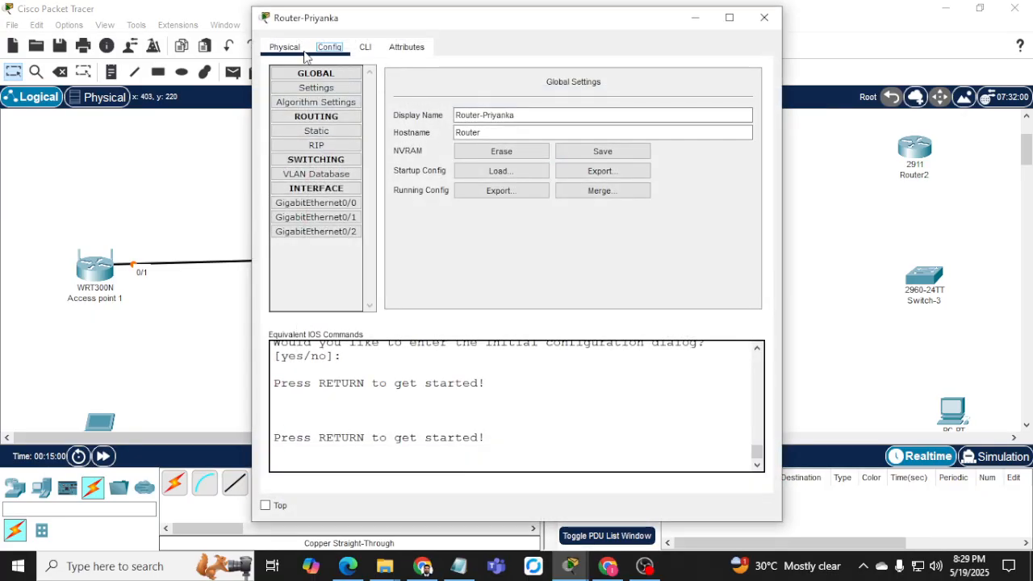
{"action": "left_click", "coordinate": [284, 48]}
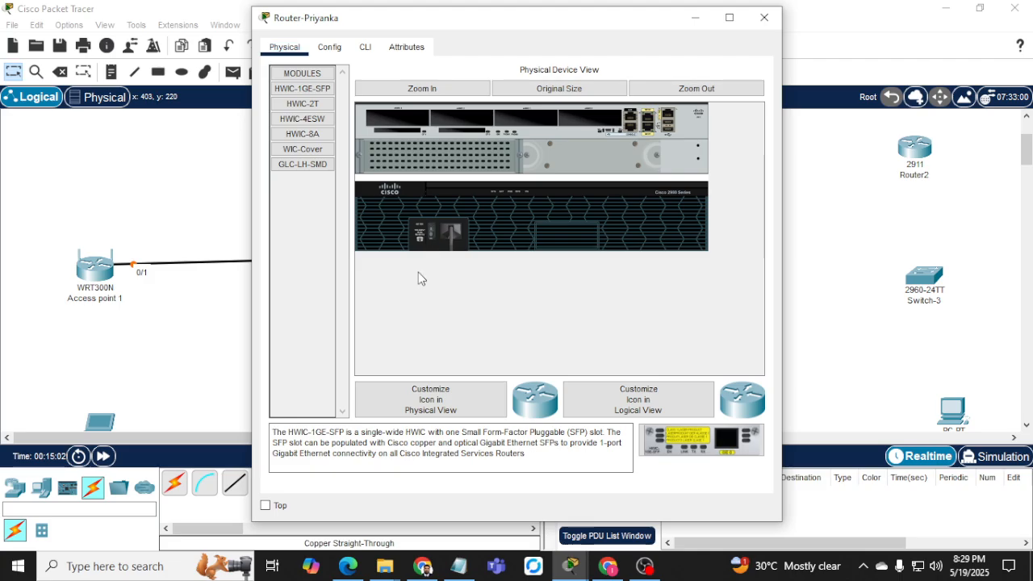
{"action": "left_click", "coordinate": [422, 565]}
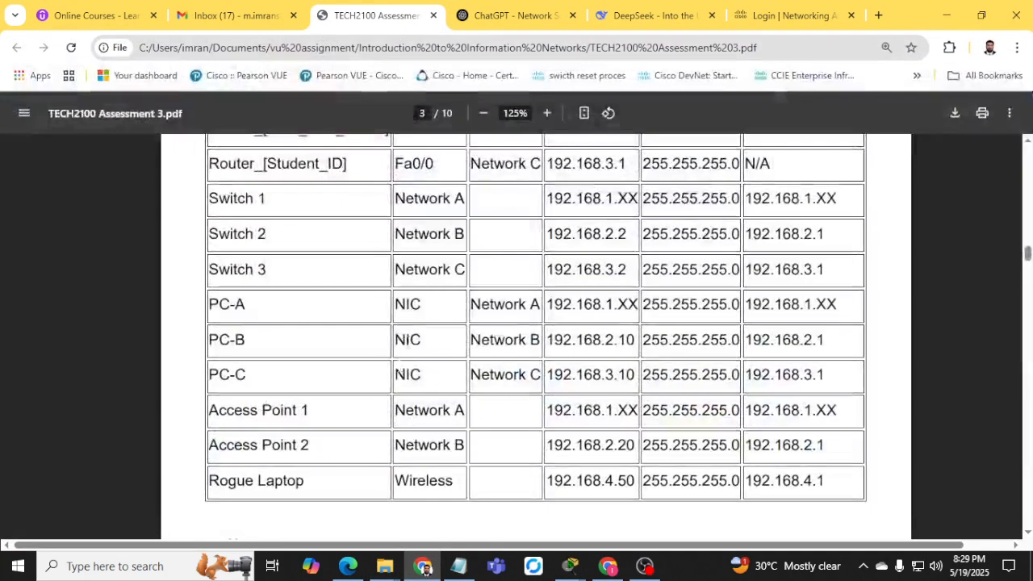
Check the PDF's HWIC-2T two-port serial module requirement, then minimize Chrome.
{"action": "scroll", "coordinate": [358, 400], "scroll_direction": "up", "scroll_amount": 3}
{"action": "scroll", "coordinate": [359, 396], "scroll_direction": "up", "scroll_amount": 1}
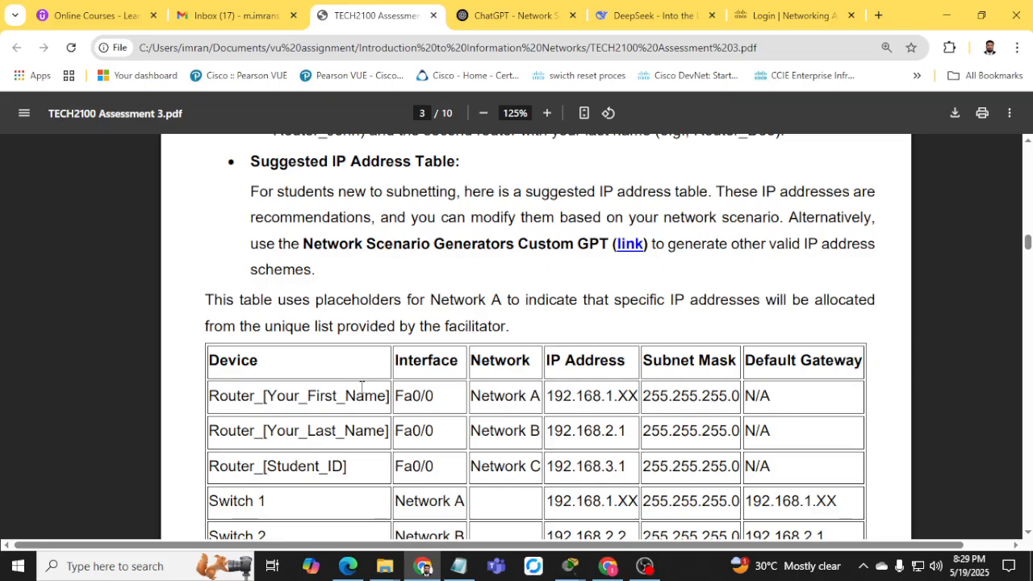
{"action": "scroll", "coordinate": [361, 388], "scroll_direction": "up", "scroll_amount": 3}
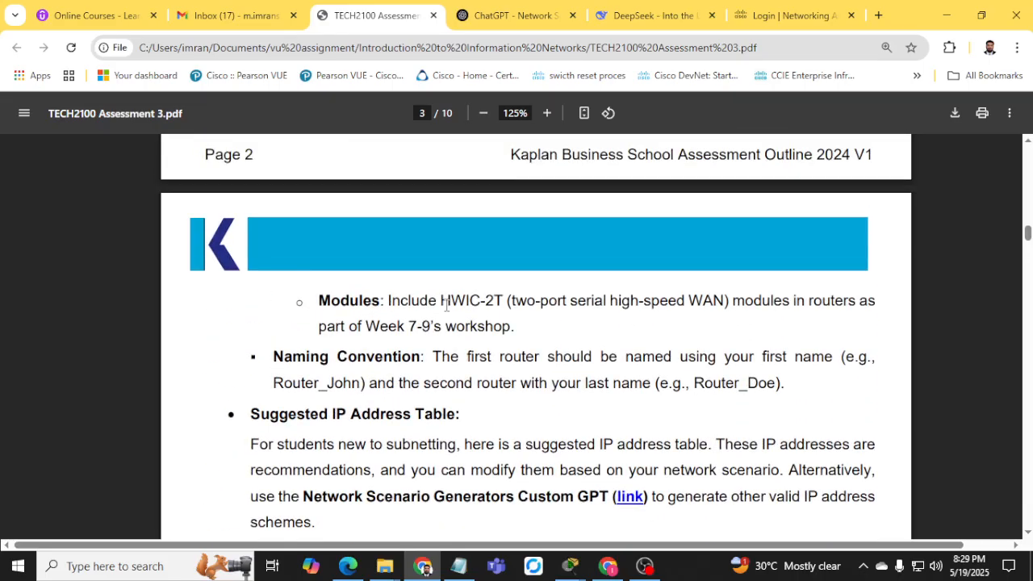
{"action": "left_click_drag", "start_coordinate": [446, 305], "coordinate": [612, 318]}
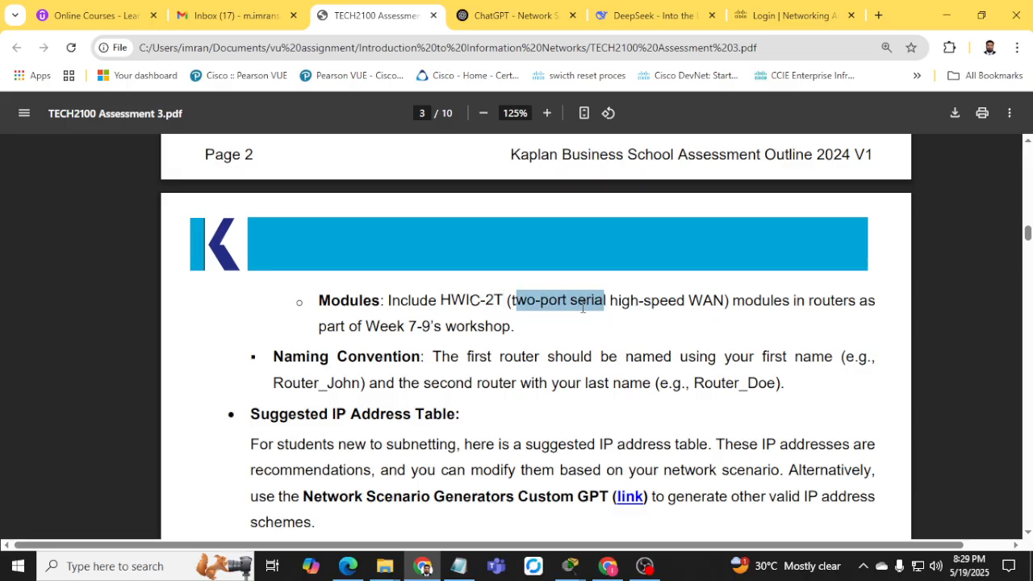
{"action": "left_click", "coordinate": [946, 15]}
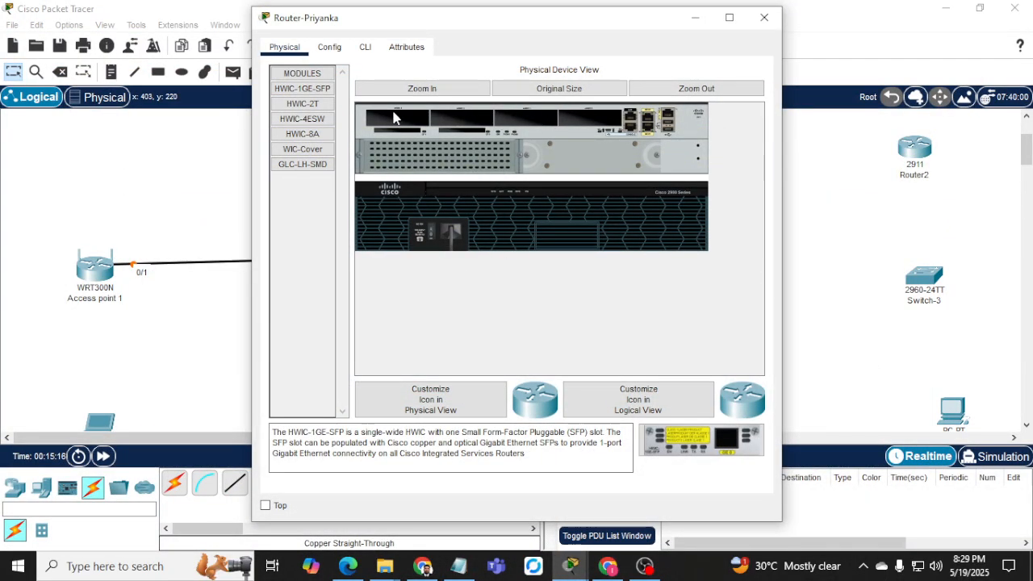
Install HWIC-2T serial modules into empty slots of the unconnected routers, Router-Sharma and Router2.
{"action": "left_click_drag", "start_coordinate": [303, 103], "coordinate": [579, 120]}
{"action": "left_click", "coordinate": [697, 16]}
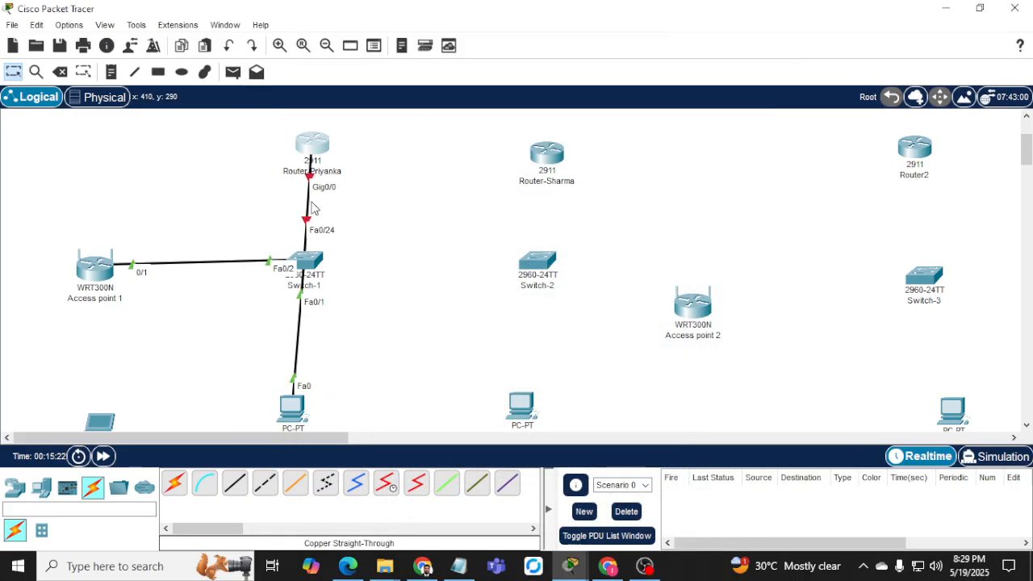
{"action": "left_click", "coordinate": [551, 164]}
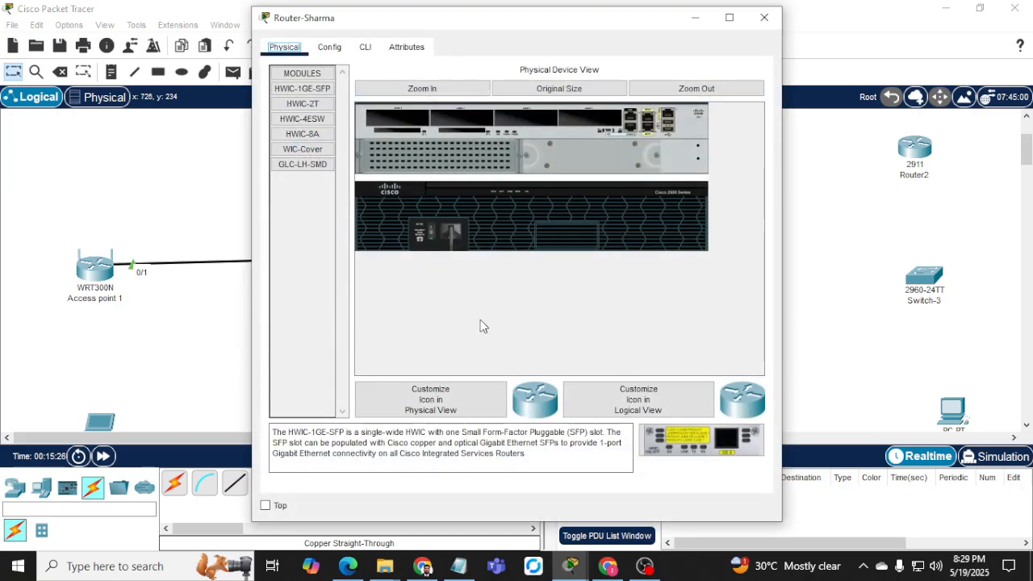
{"action": "left_click_drag", "start_coordinate": [303, 104], "coordinate": [594, 118]}
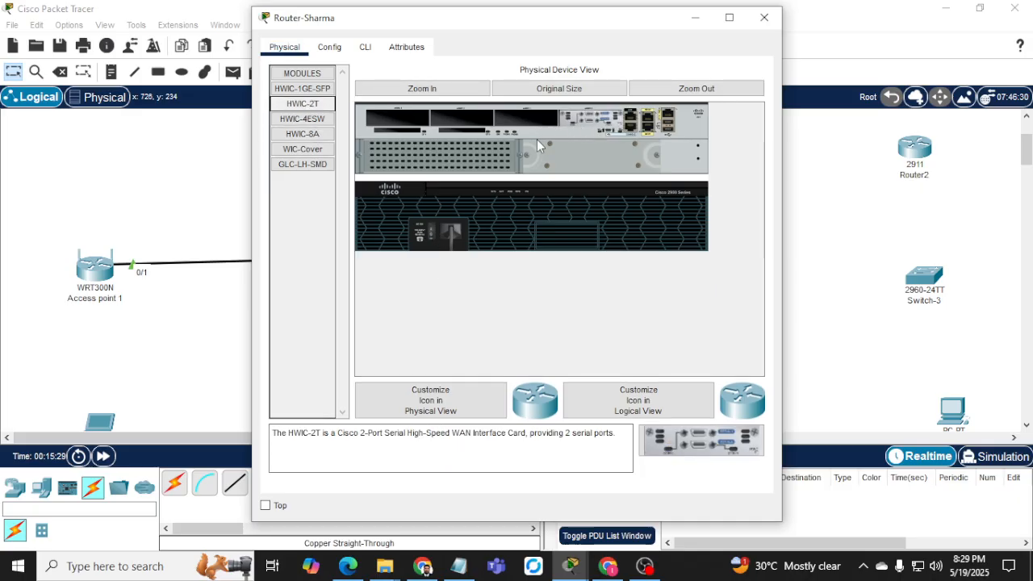
{"action": "left_click", "coordinate": [431, 229]}
{"action": "left_click", "coordinate": [764, 17]}
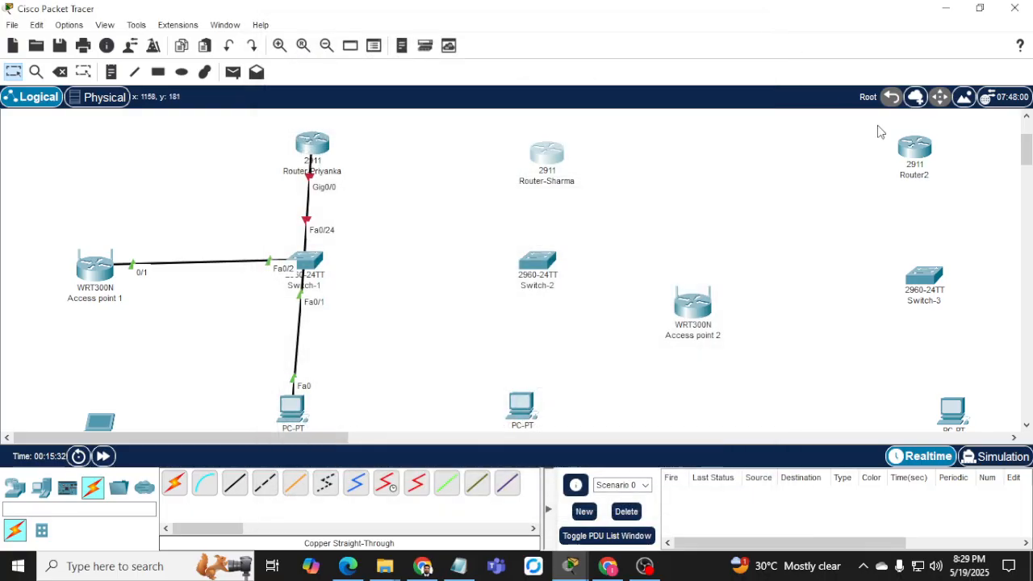
{"action": "left_click", "coordinate": [903, 151]}
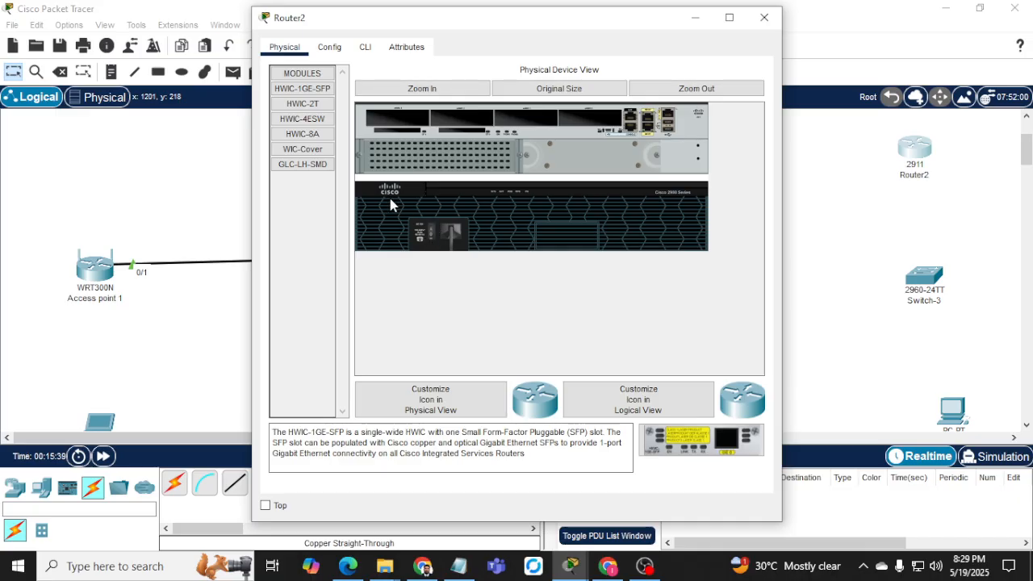
{"action": "left_click_drag", "start_coordinate": [303, 103], "coordinate": [598, 116]}
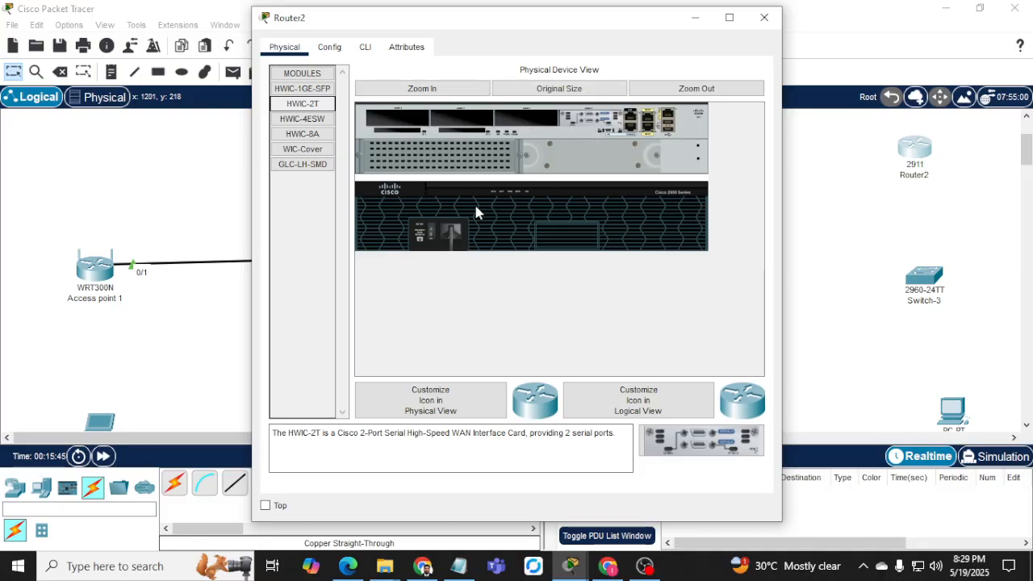
{"action": "left_click", "coordinate": [763, 17]}
Power on Router-Priyanka, the router linked to Switch-1, and open its CLI.
{"action": "left_click", "coordinate": [313, 149]}
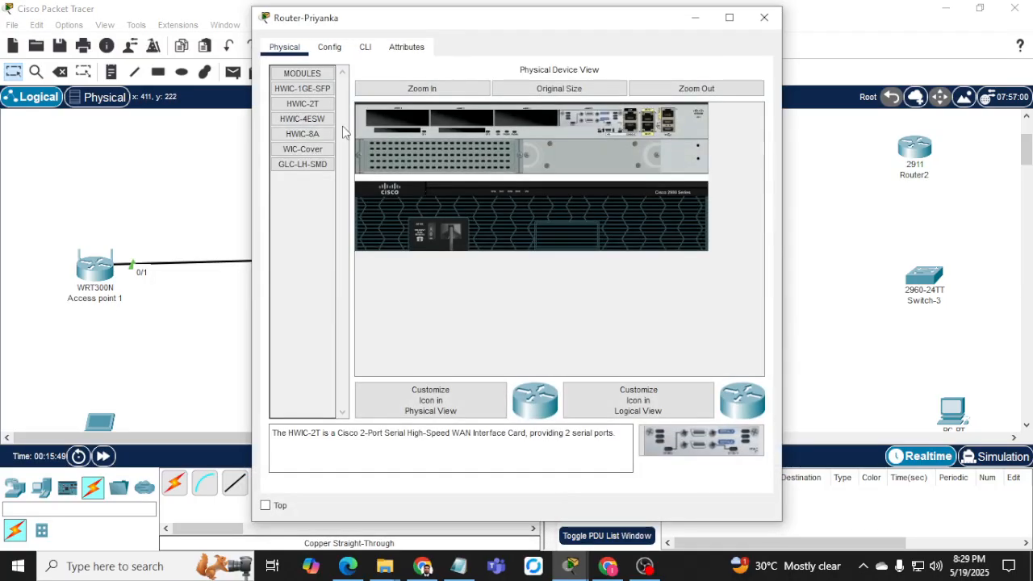
{"action": "left_click", "coordinate": [364, 48]}
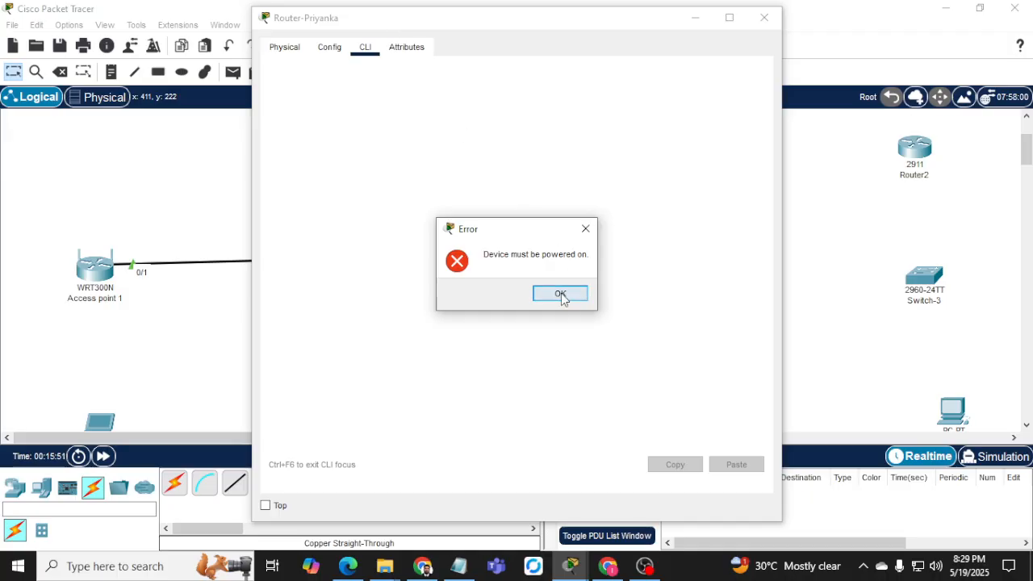
{"action": "left_click", "coordinate": [560, 295]}
{"action": "left_click", "coordinate": [428, 234]}
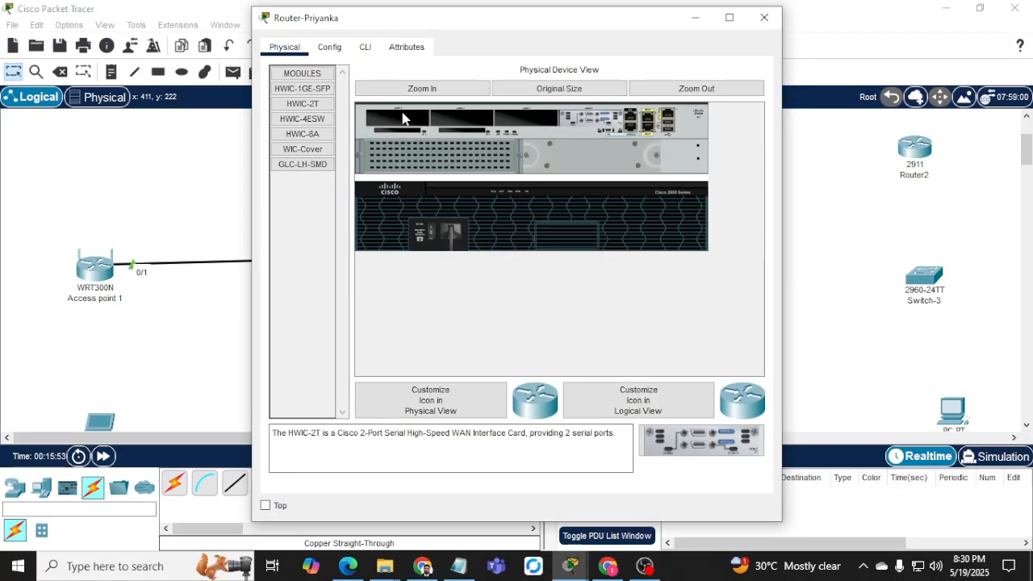
{"action": "left_click", "coordinate": [365, 47]}
{"action": "left_click_drag", "start_coordinate": [391, 25], "coordinate": [621, 36]}
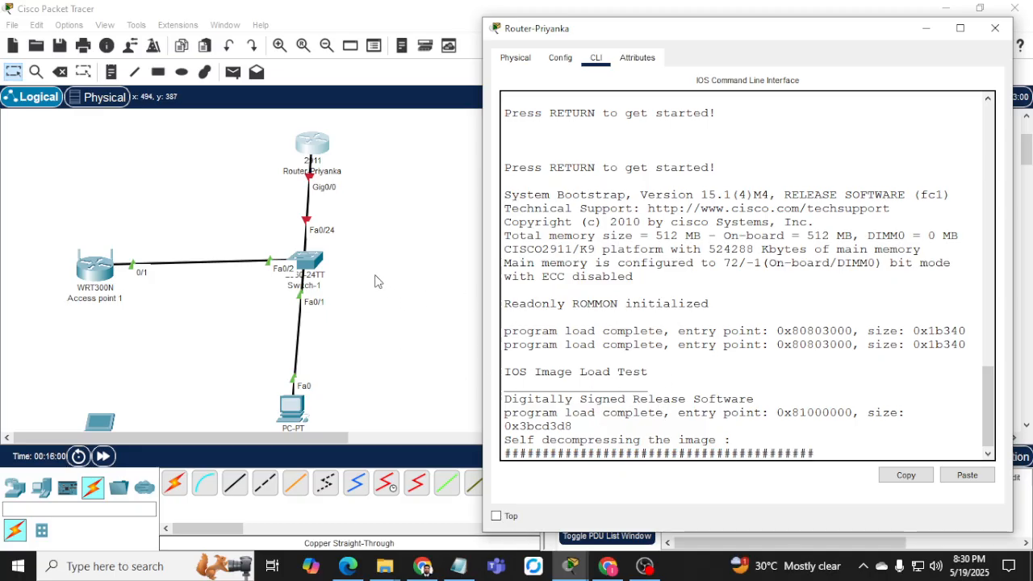
{"action": "left_click", "coordinate": [422, 566]}
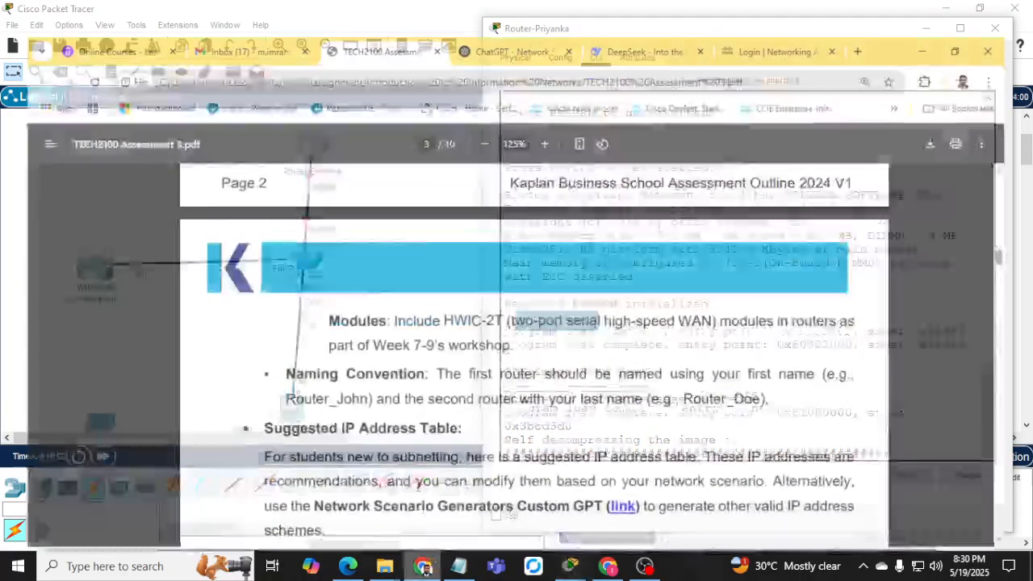
Find Switch 1's address in the PDF's Suggested IP Address Table and return to Packet Tracer.
{"action": "scroll", "coordinate": [345, 333], "scroll_direction": "up", "scroll_amount": 10}
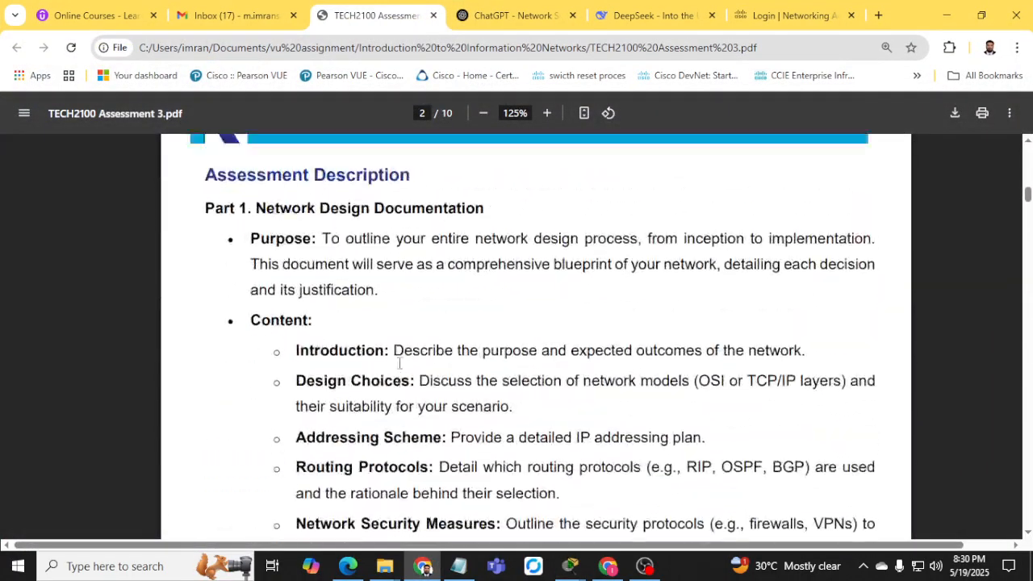
{"action": "scroll", "coordinate": [397, 363], "scroll_direction": "up", "scroll_amount": 10}
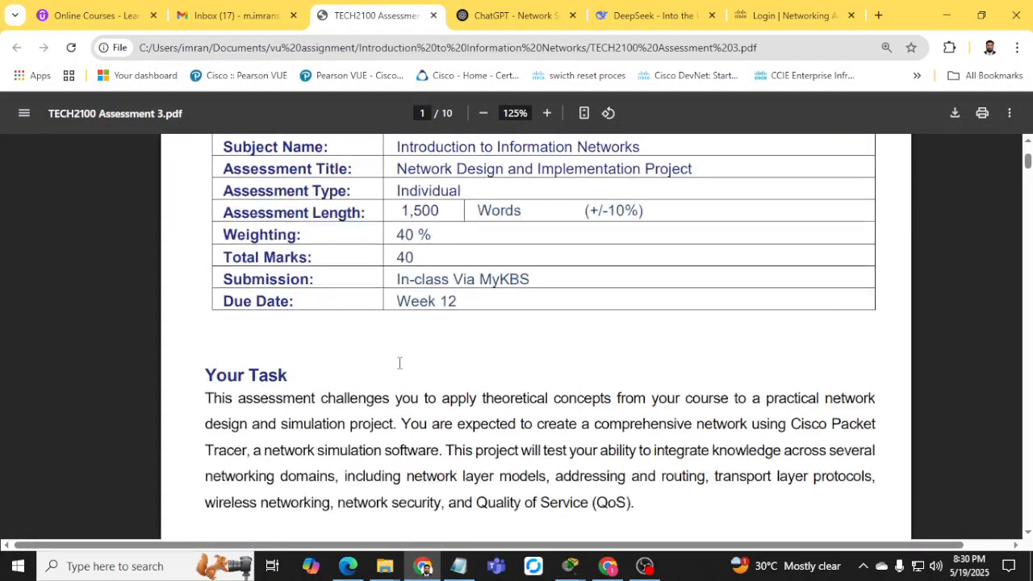
{"action": "scroll", "coordinate": [398, 363], "scroll_direction": "down", "scroll_amount": 20}
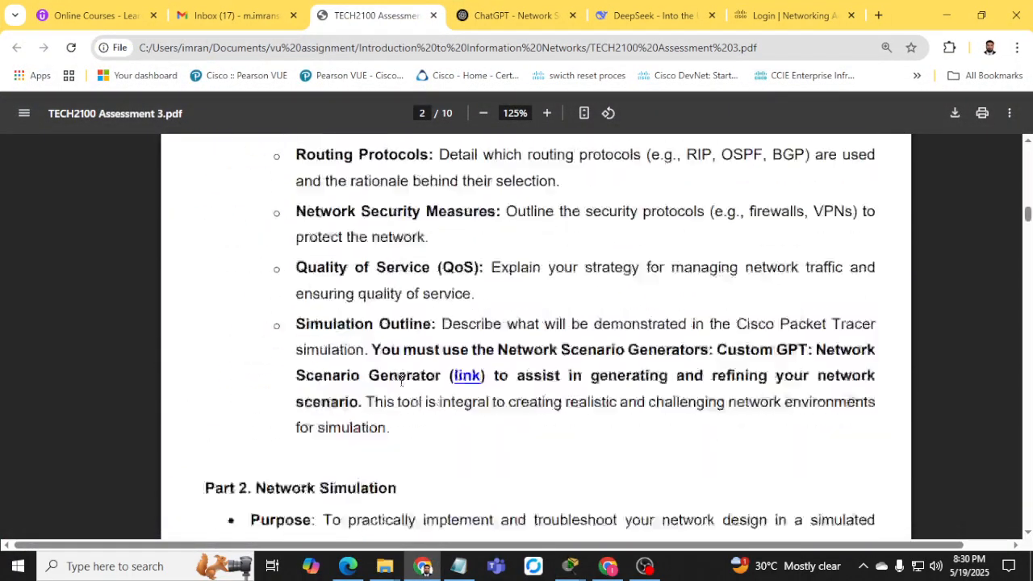
{"action": "scroll", "coordinate": [406, 375], "scroll_direction": "down", "scroll_amount": 8}
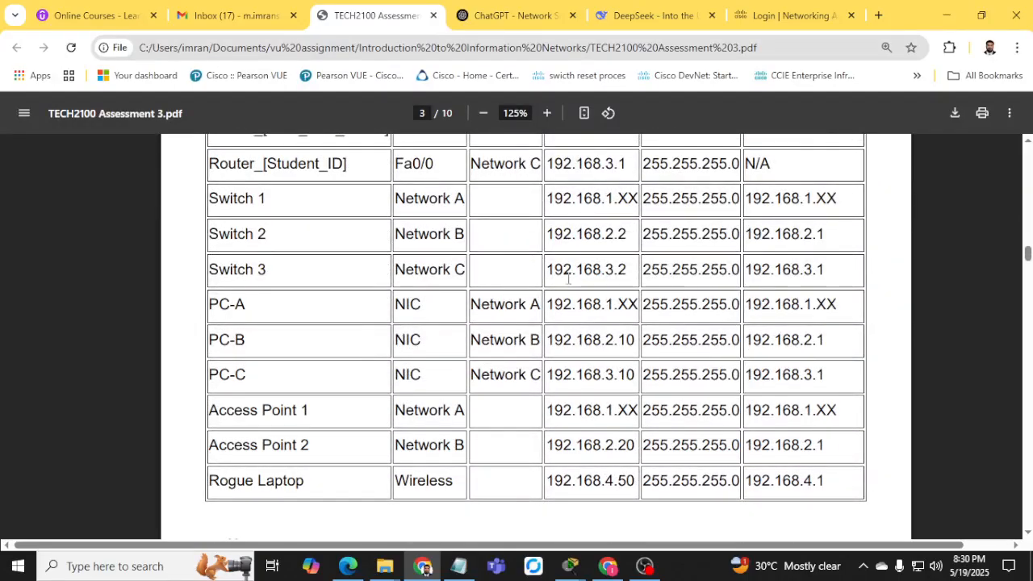
{"action": "scroll", "coordinate": [565, 290], "scroll_direction": "up", "scroll_amount": 3}
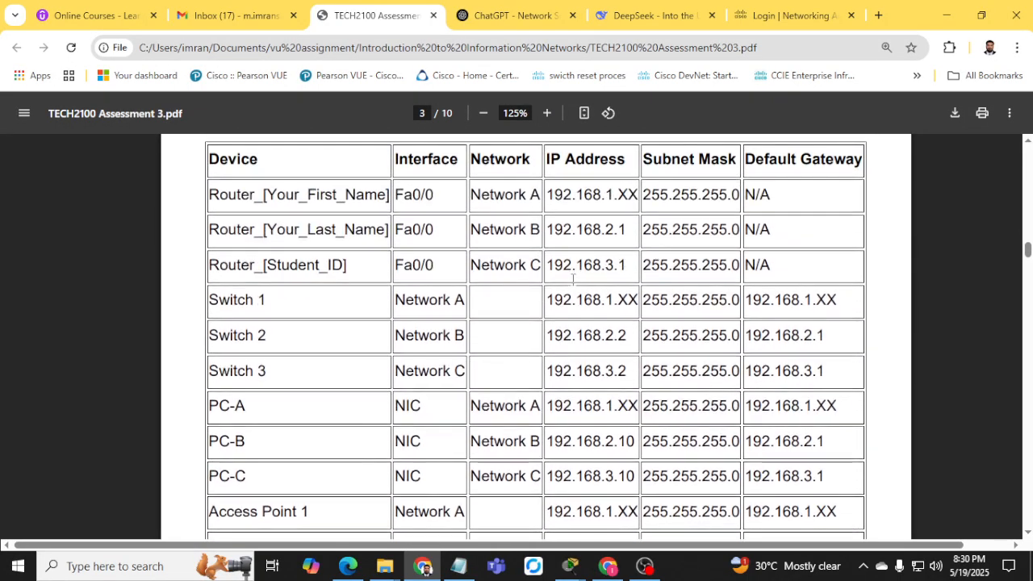
{"action": "left_click_drag", "start_coordinate": [548, 299], "coordinate": [632, 300]}
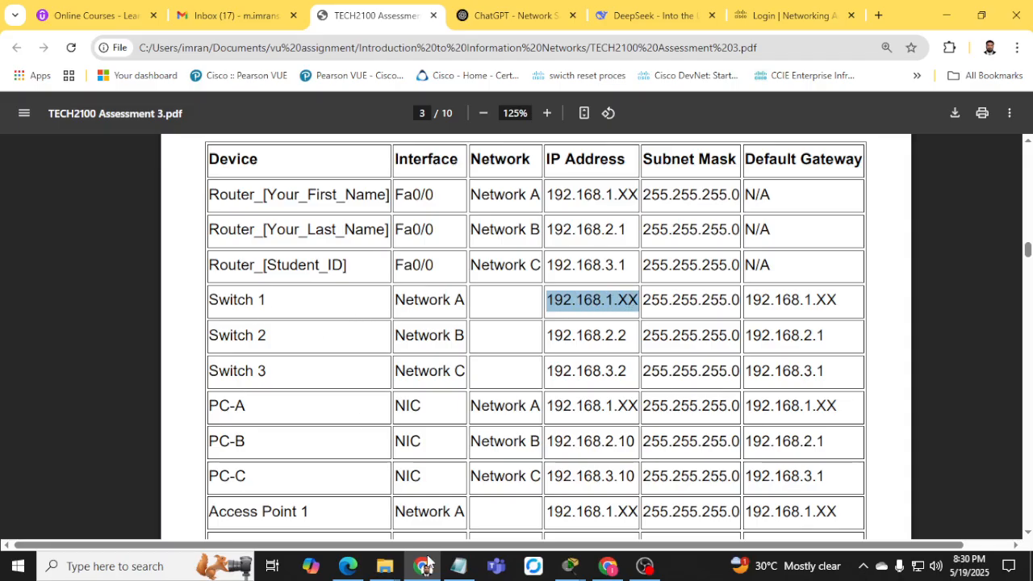
{"action": "left_click", "coordinate": [570, 566]}
{"action": "left_click", "coordinate": [317, 283]}
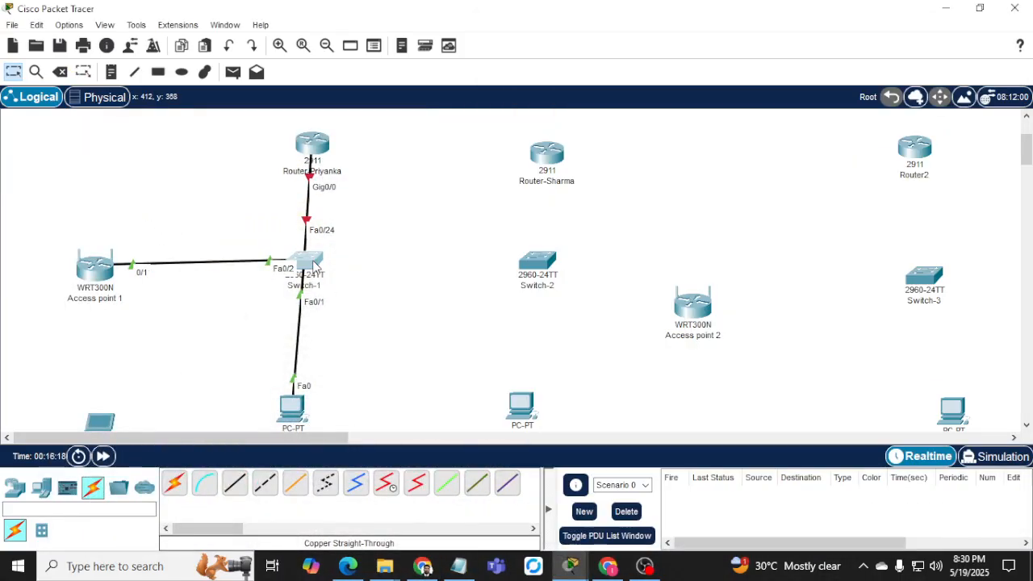
Open Switch-1's CLI, widen its window, and enter global configuration mode.
{"action": "left_click", "coordinate": [315, 265]}
{"action": "left_click", "coordinate": [363, 48]}
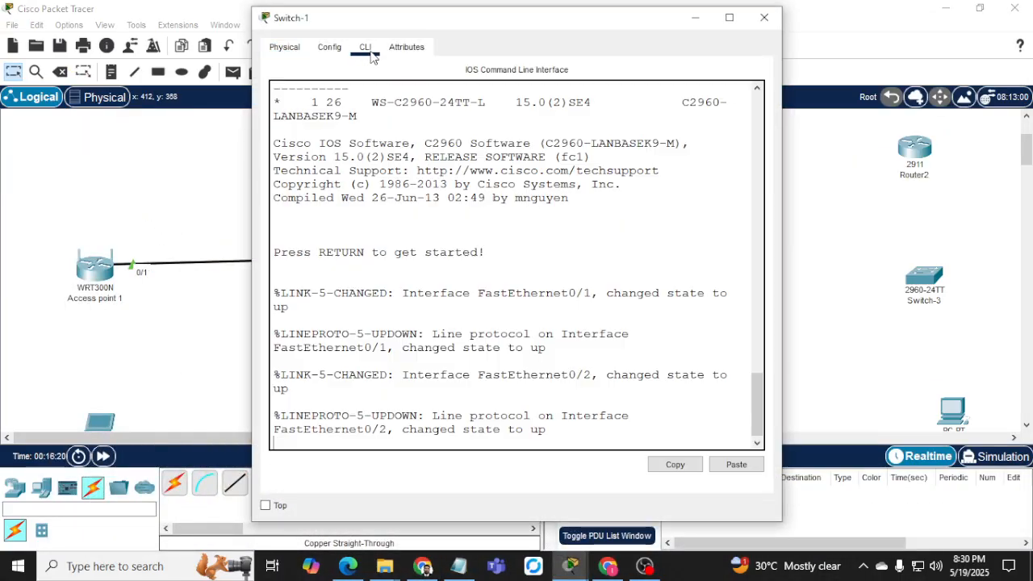
{"action": "left_click_drag", "start_coordinate": [498, 34], "coordinate": [695, 39]}
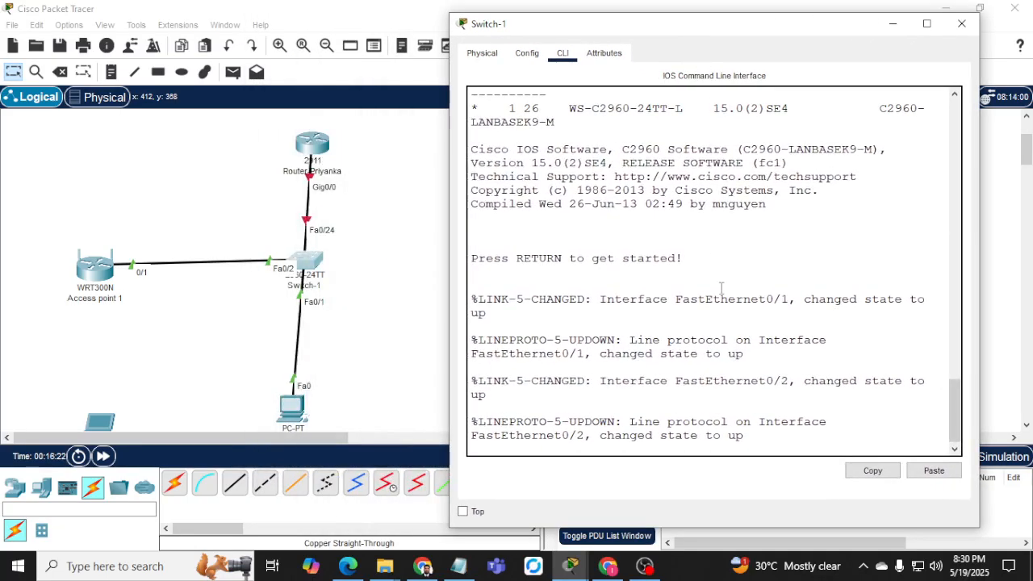
{"action": "key", "text": "Return"}
{"action": "key", "text": "Return"}
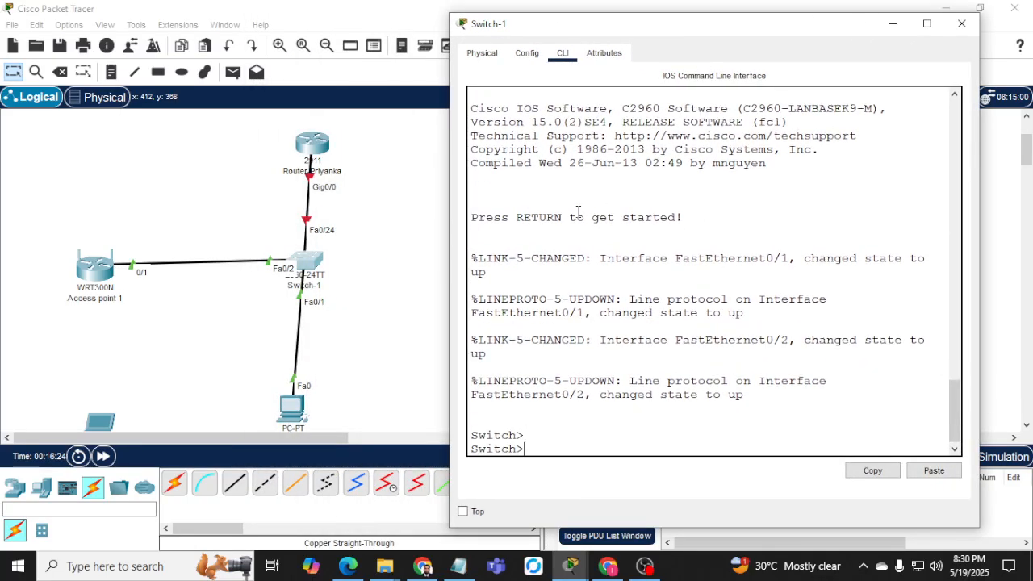
{"action": "left_click_drag", "start_coordinate": [448, 211], "coordinate": [360, 211]}
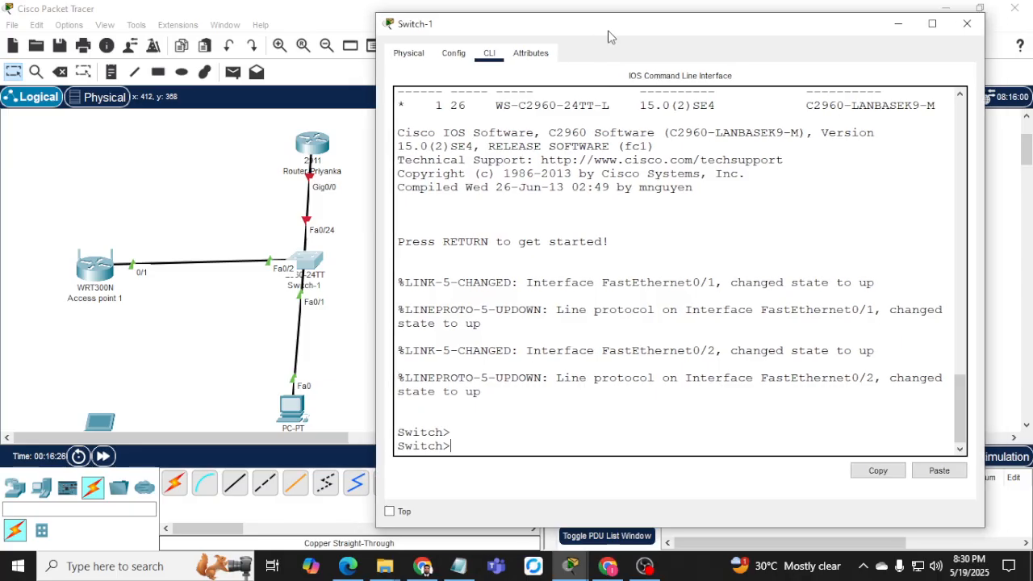
{"action": "left_click_drag", "start_coordinate": [606, 35], "coordinate": [655, 34]}
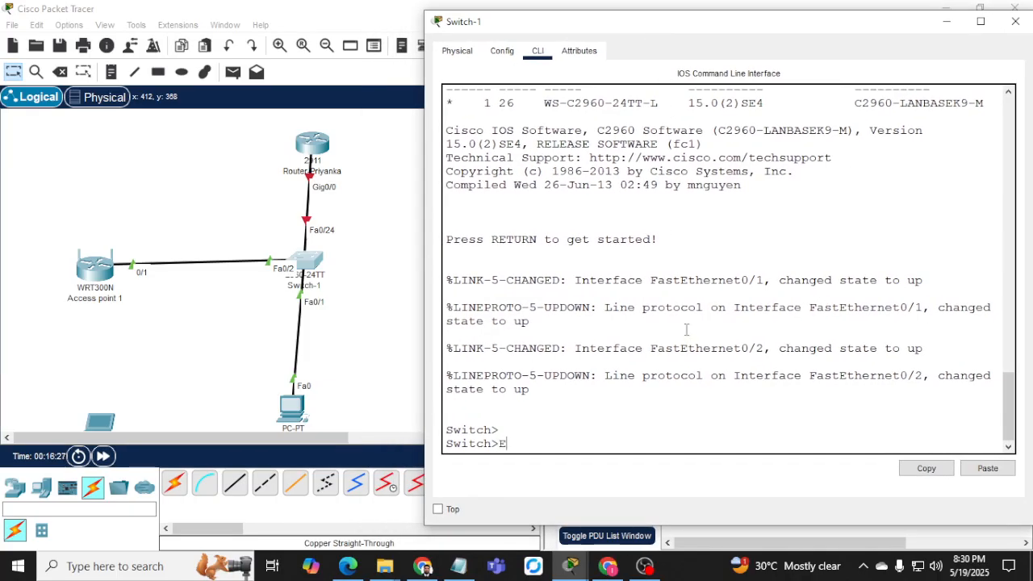
{"action": "type", "text": "en"}
{"action": "key", "text": "Return"}
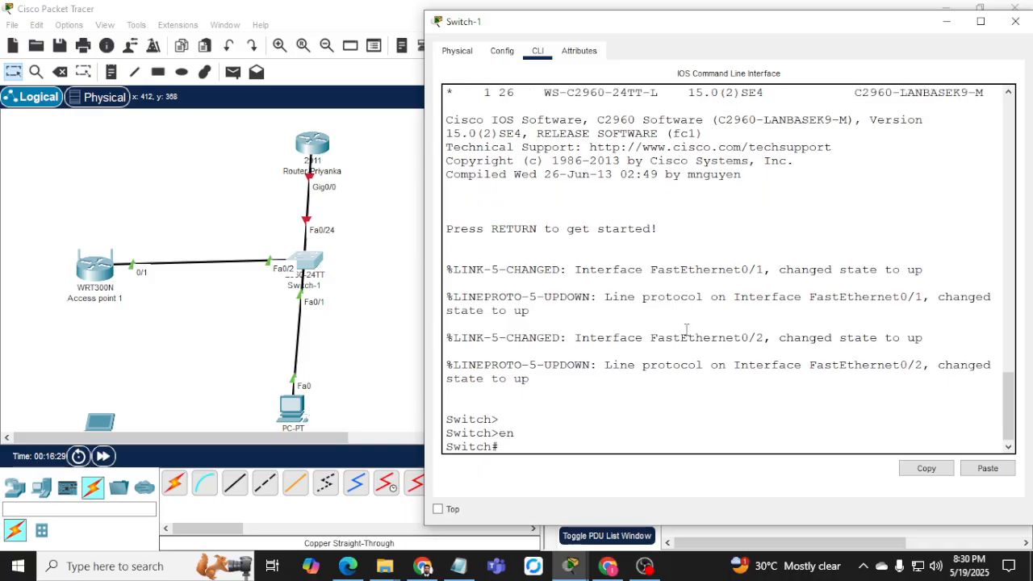
{"action": "type", "text": "conf t"}
{"action": "key", "text": "Return"}
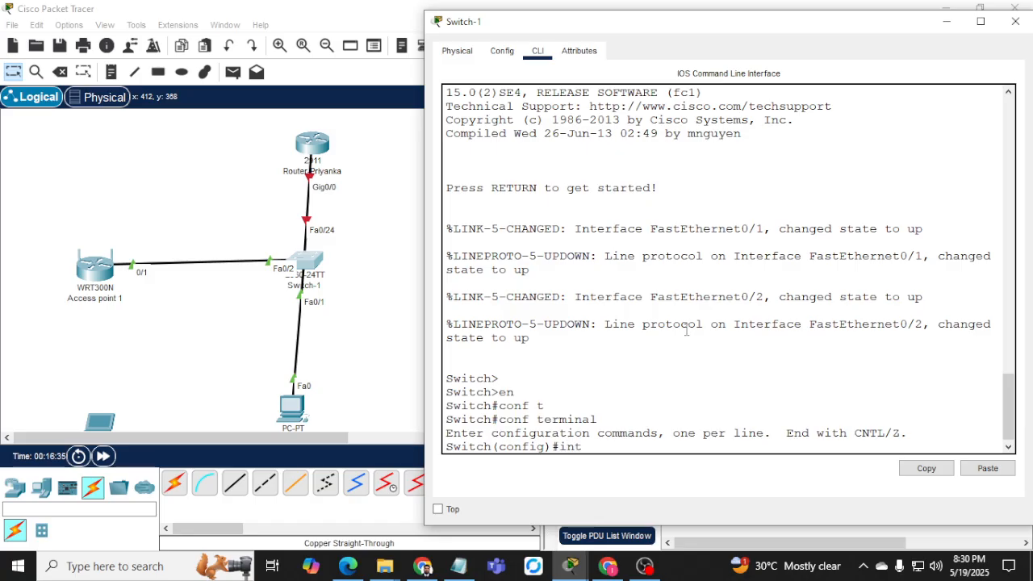
Assign 192.168.1.2 255.255.255.0 to interface VLAN 1, enable it, and exit configuration.
{"action": "type", "text": "inter"}
{"action": "key", "text": "Tab"}
{"action": "type", "text": "vlan 1"}
{"action": "key", "text": "Return"}
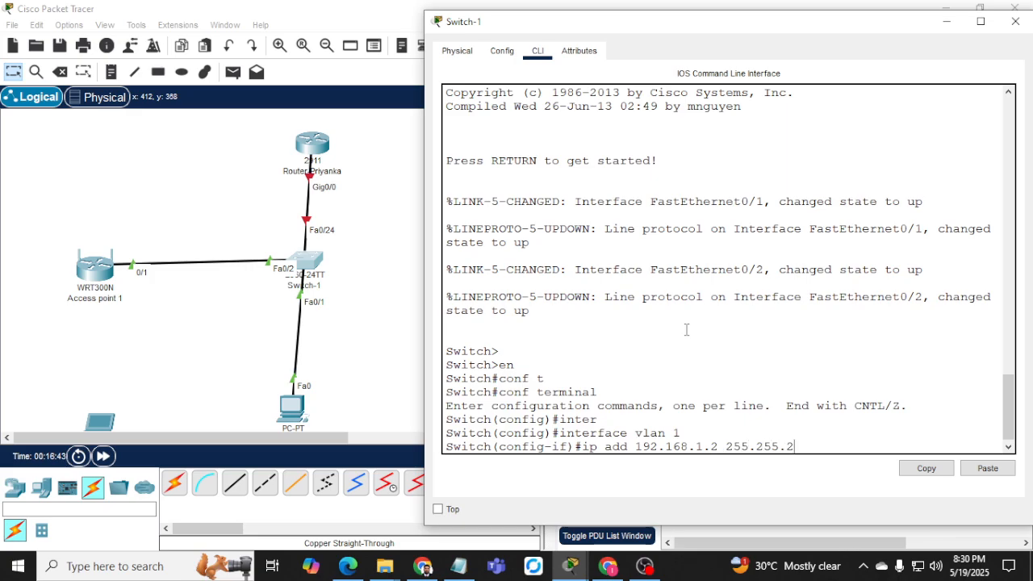
{"action": "type", "text": "0"}
{"action": "key", "text": "Return"}
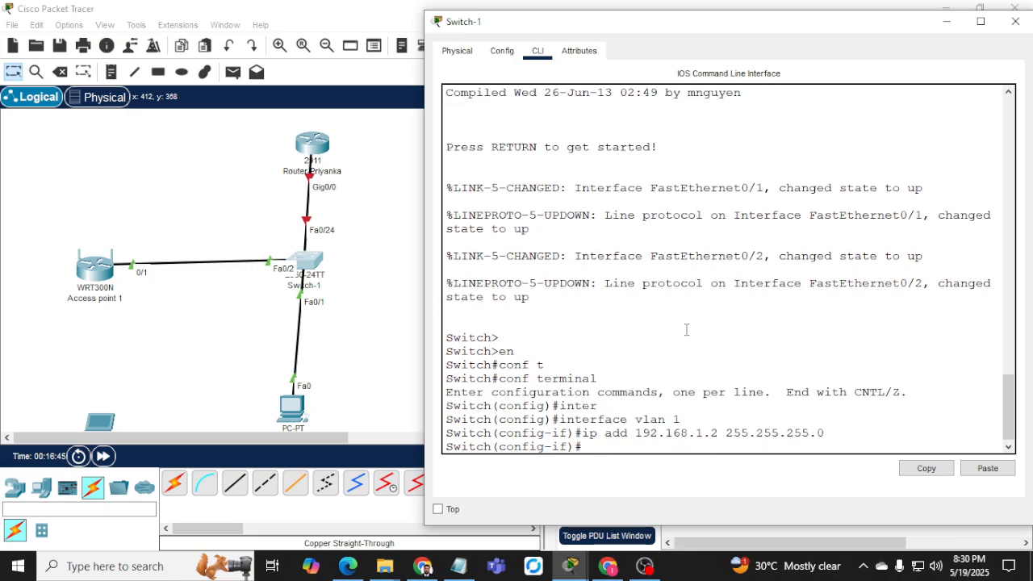
{"action": "key", "text": "Return"}
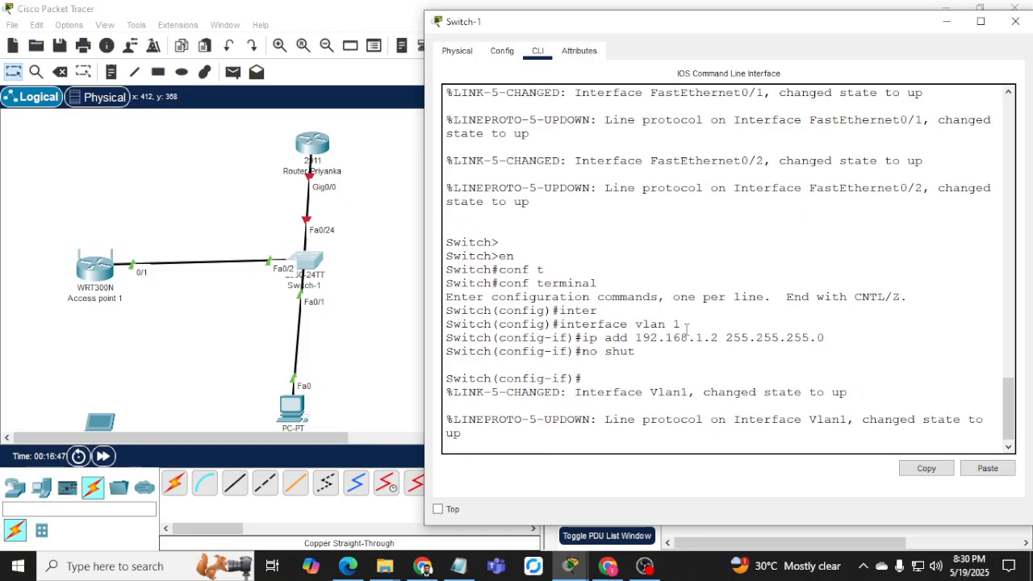
{"action": "key", "text": "Return"}
{"action": "key", "text": "Return"}
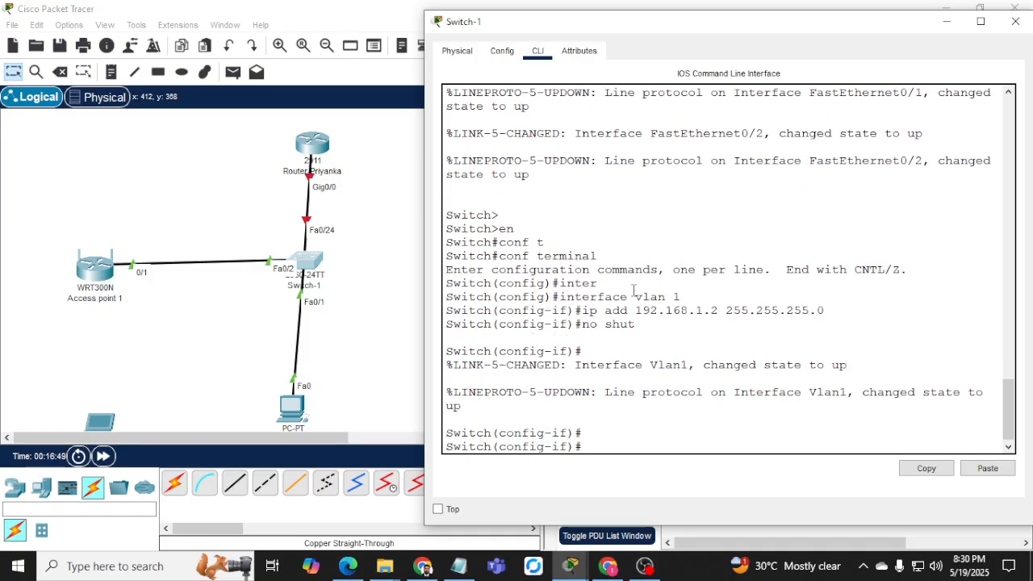
{"action": "type", "text": "end"}
{"action": "key", "text": "Return"}
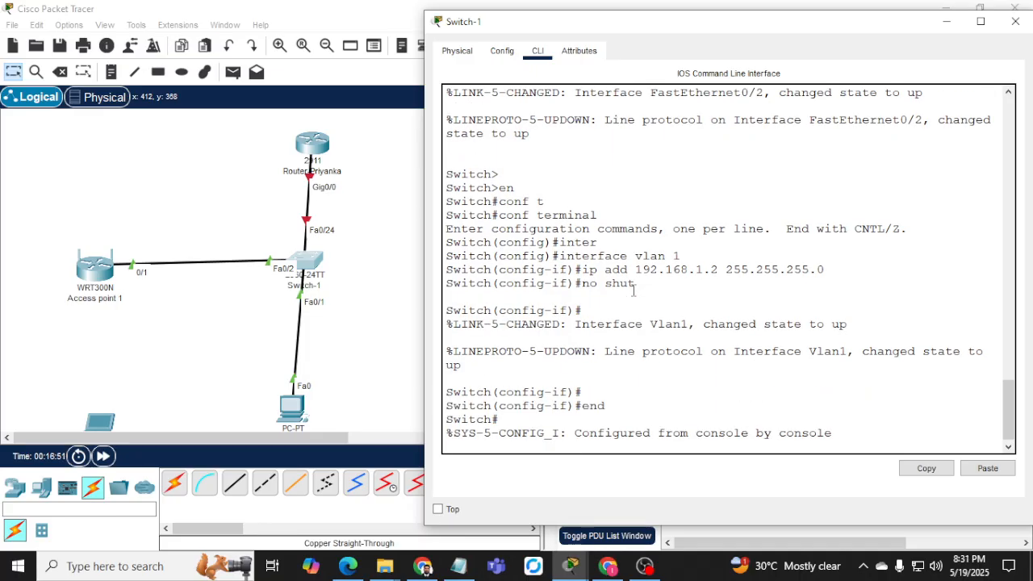
{"action": "key", "text": "Return"}
{"action": "key", "text": "Return"}
{"action": "key", "text": "Return"}
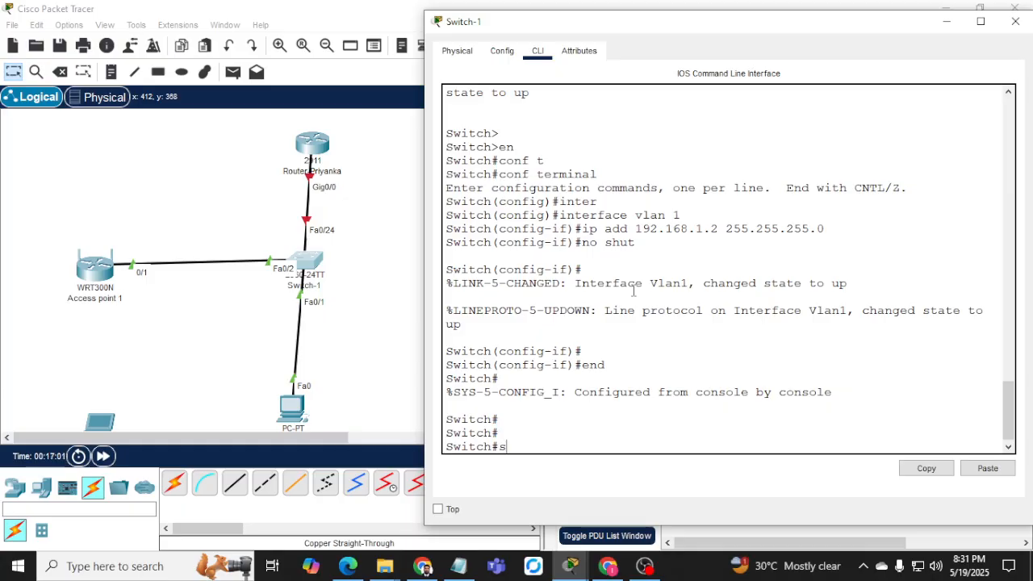
Run 'show ip interface brief' and confirm Vlan1 is up with 192.168.1.2.
{"action": "type", "text": "sh ip in tbr"}
{"action": "key", "text": "Return"}
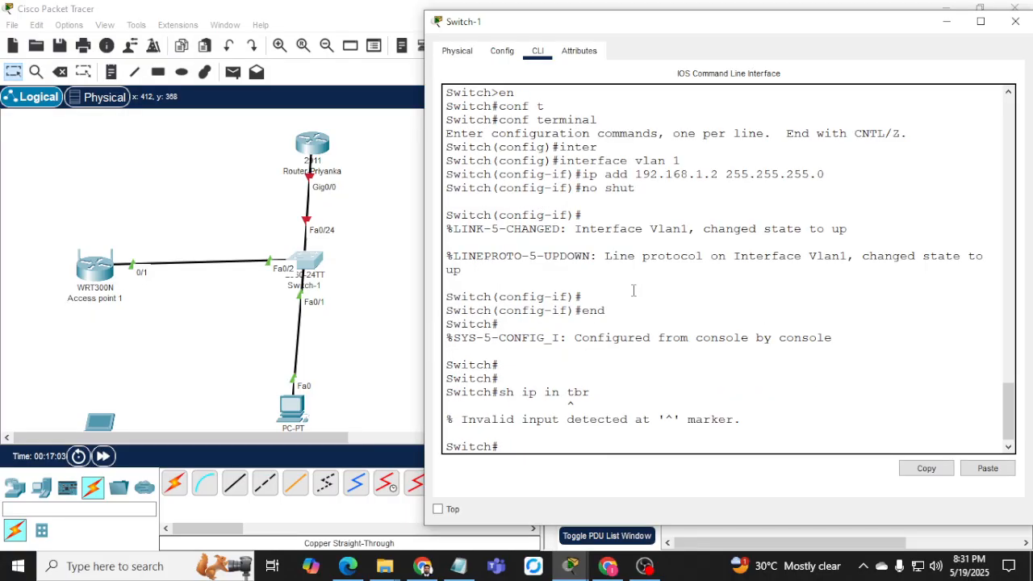
{"action": "key", "text": "Up"}
{"action": "type", "text": "br"}
{"action": "key", "text": "Return"}
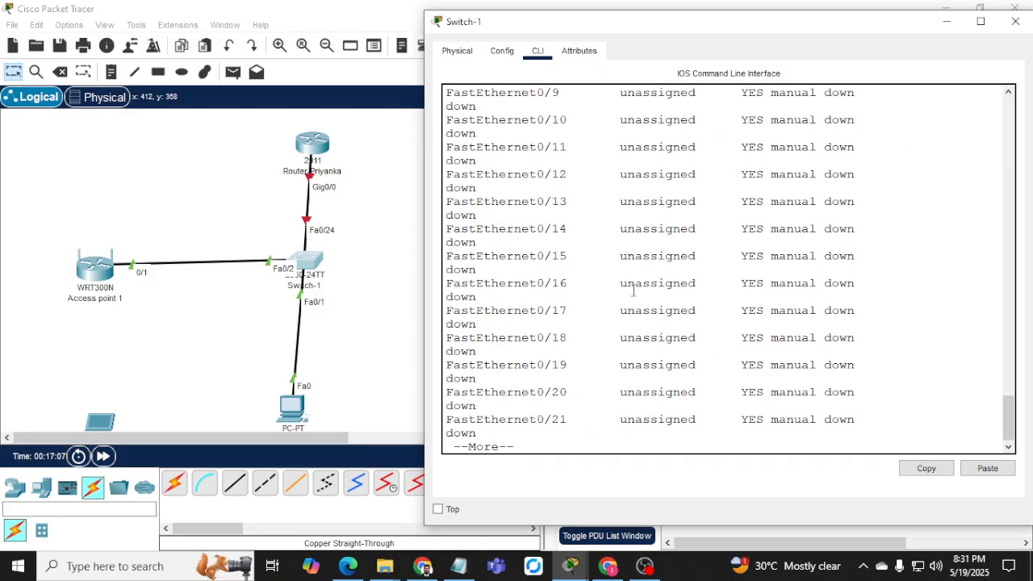
{"action": "key", "text": "space"}
{"action": "left_click_drag", "start_coordinate": [457, 425], "coordinate": [661, 426]}
{"action": "left_click", "coordinate": [754, 425]}
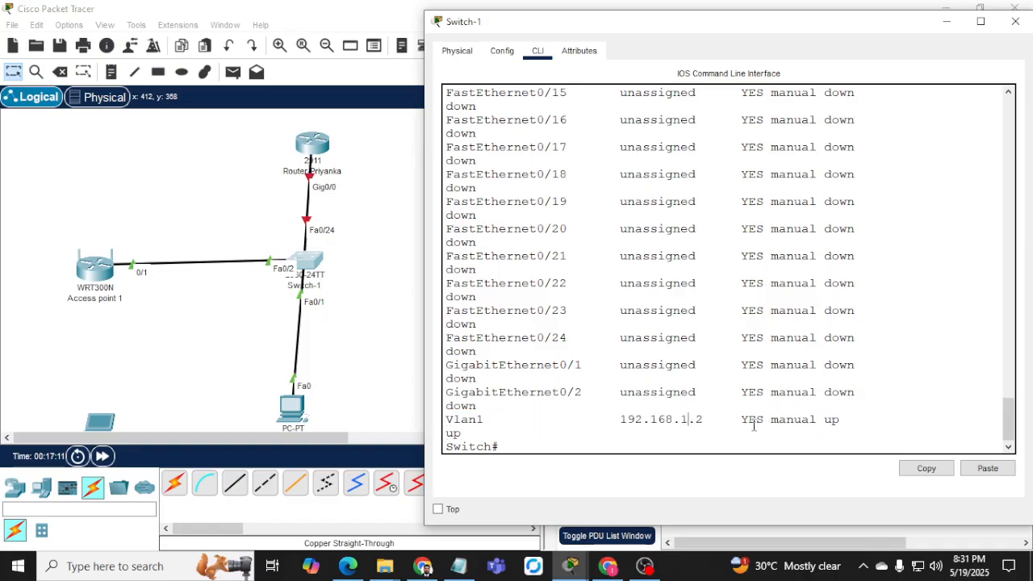
{"action": "left_click", "coordinate": [422, 566]}
{"action": "left_click", "coordinate": [631, 301]}
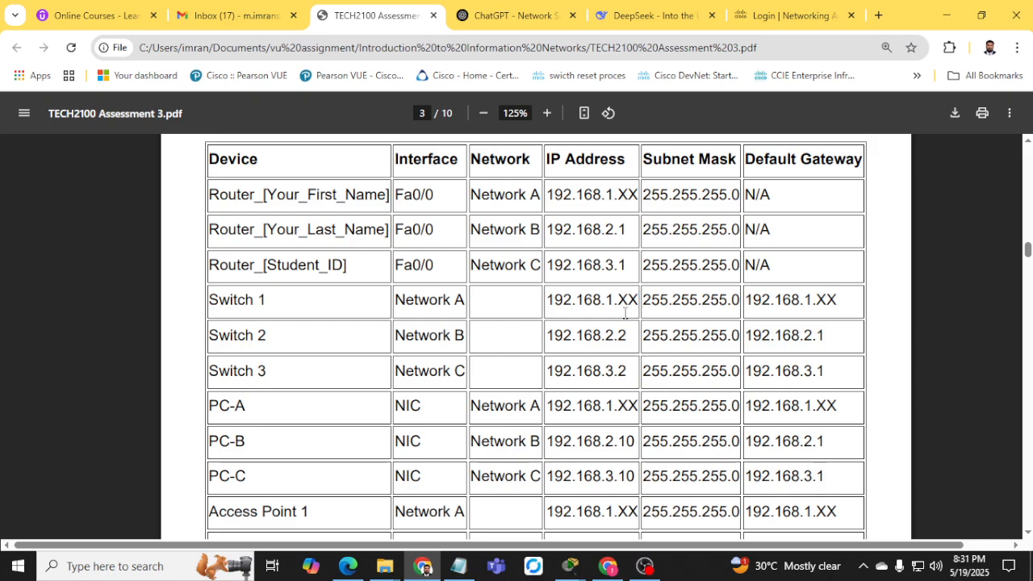
Highlight Switch 1's 192.168.1.XX address and mask 255.255.255.0 in the PDF's address table.
{"action": "left_click_drag", "start_coordinate": [619, 334], "coordinate": [626, 336]}
{"action": "left_click_drag", "start_coordinate": [616, 373], "coordinate": [650, 372]}
{"action": "scroll", "coordinate": [623, 329], "scroll_direction": "up", "scroll_amount": 1}
{"action": "scroll", "coordinate": [623, 329], "scroll_direction": "up", "scroll_amount": 5}
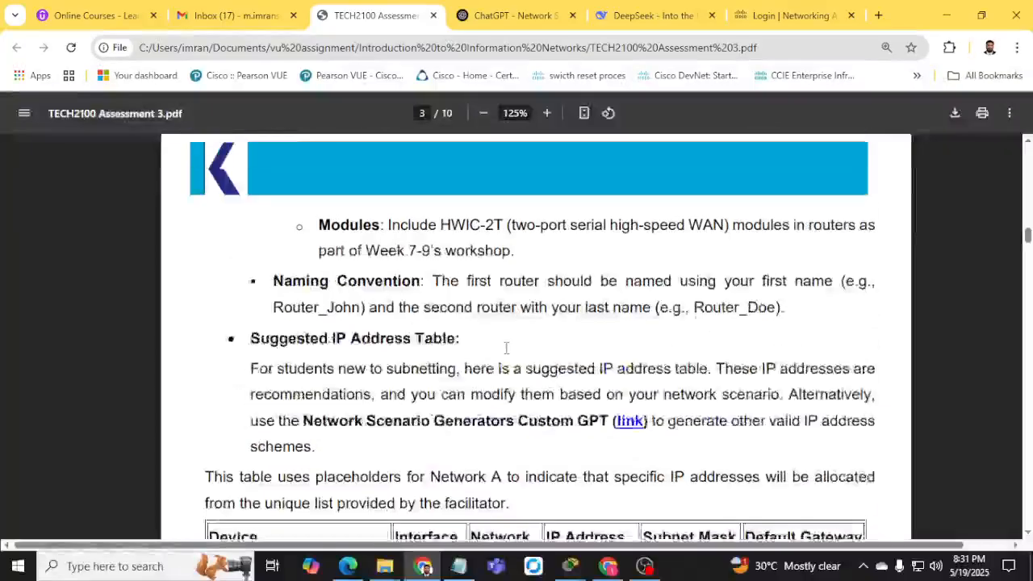
{"action": "scroll", "coordinate": [505, 347], "scroll_direction": "up", "scroll_amount": 1}
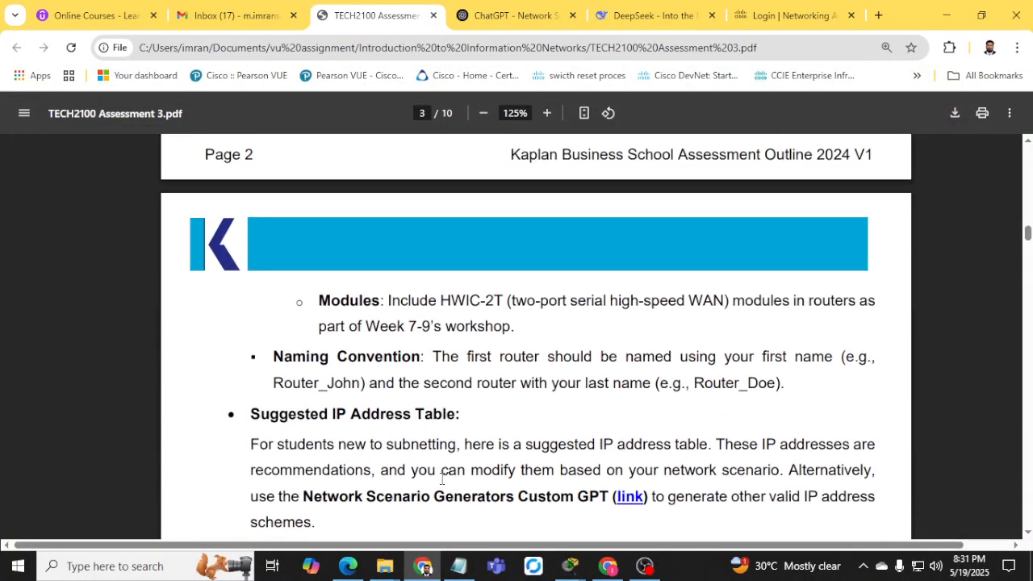
{"action": "scroll", "coordinate": [442, 479], "scroll_direction": "down", "scroll_amount": 10}
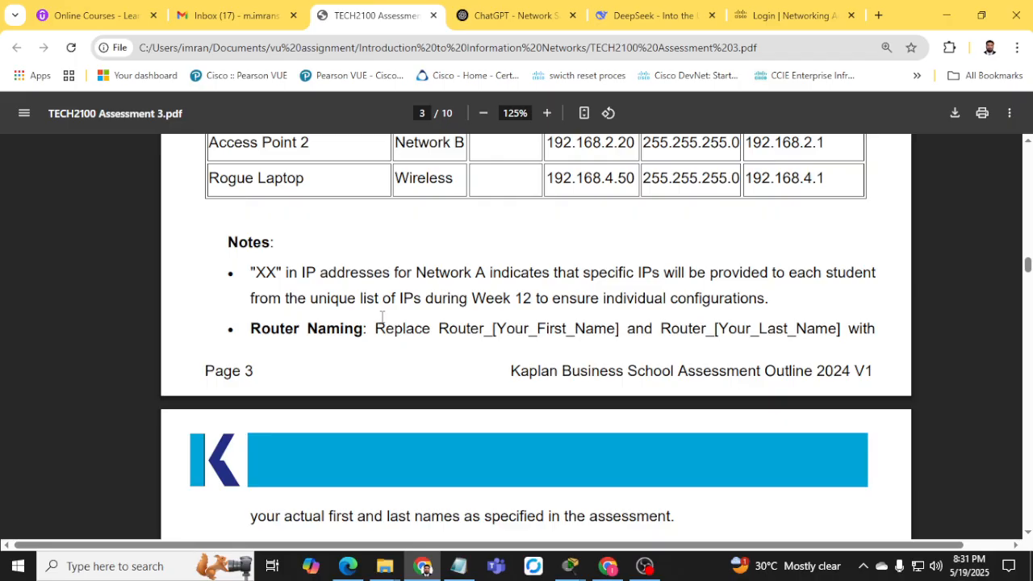
{"action": "scroll", "coordinate": [500, 368], "scroll_direction": "up", "scroll_amount": 4}
{"action": "left_click_drag", "start_coordinate": [651, 320], "coordinate": [625, 315]}
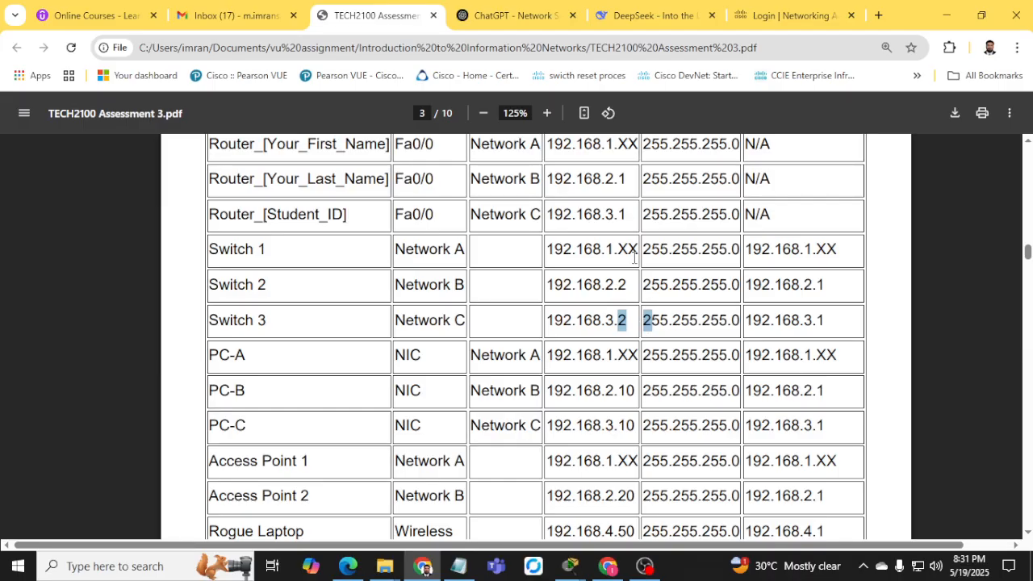
{"action": "left_click_drag", "start_coordinate": [620, 250], "coordinate": [639, 250]}
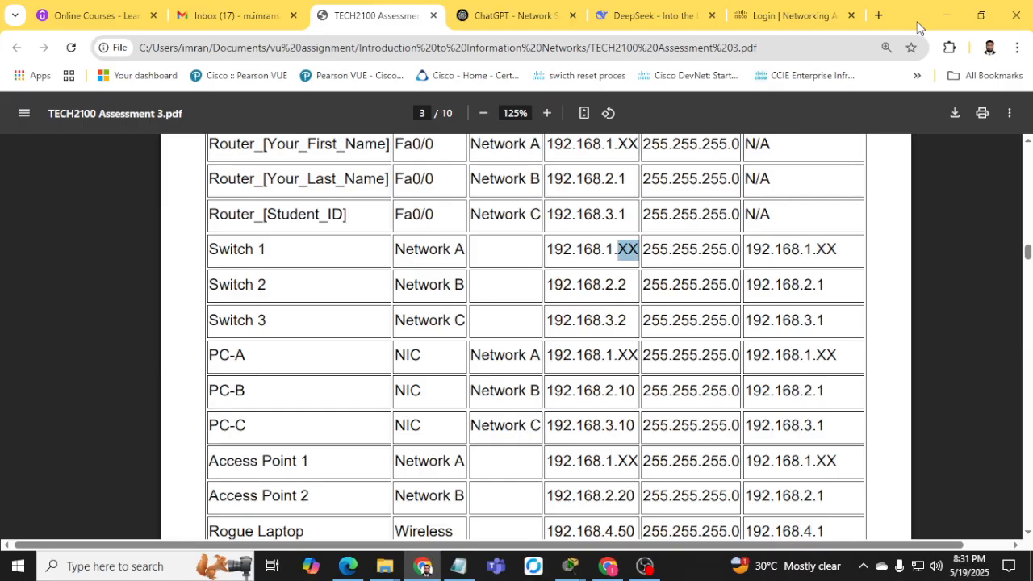
{"action": "left_click", "coordinate": [946, 15]}
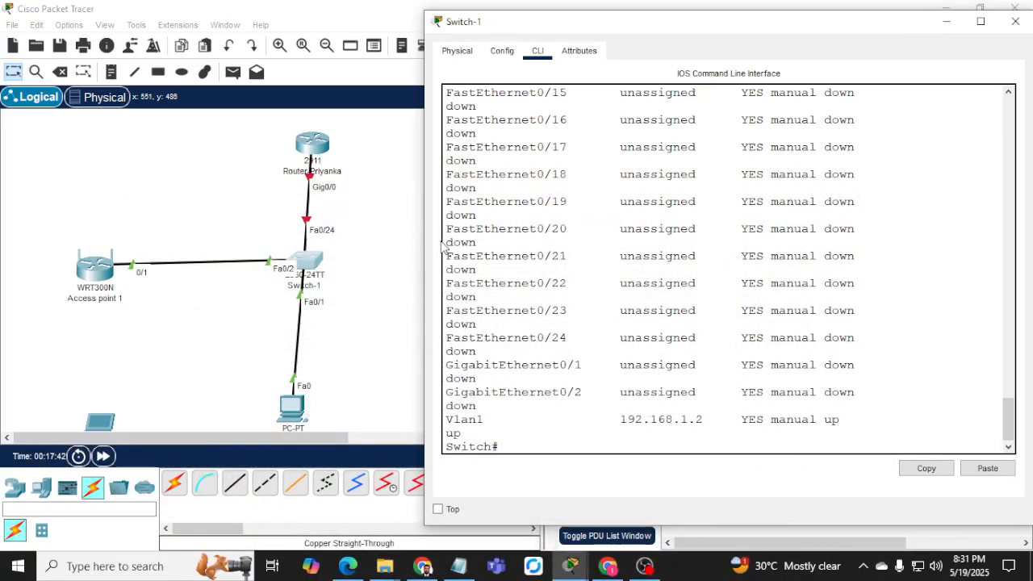
Run 'sh vlan' on Switch-1 and check which ports belong to VLAN 1.
{"action": "left_click_drag", "start_coordinate": [424, 238], "coordinate": [390, 235]}
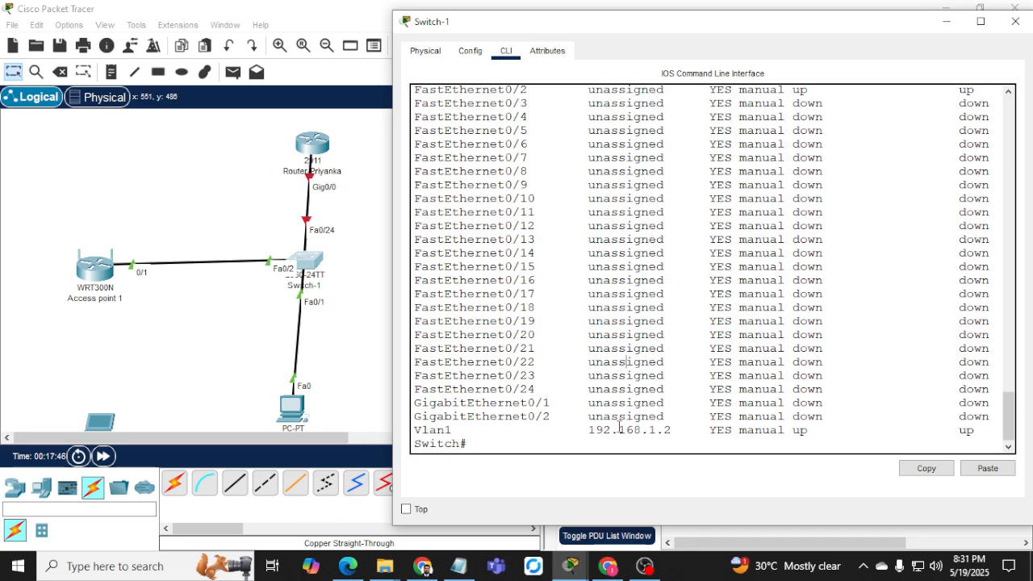
{"action": "type", "text": "sh vlan"}
{"action": "key", "text": "Return"}
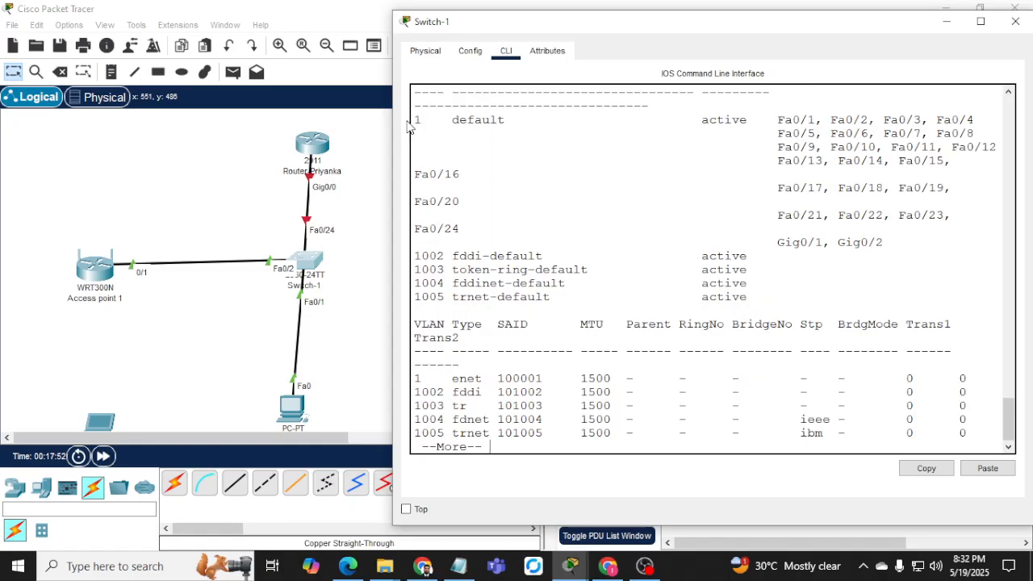
{"action": "left_click_drag", "start_coordinate": [412, 121], "coordinate": [446, 122]}
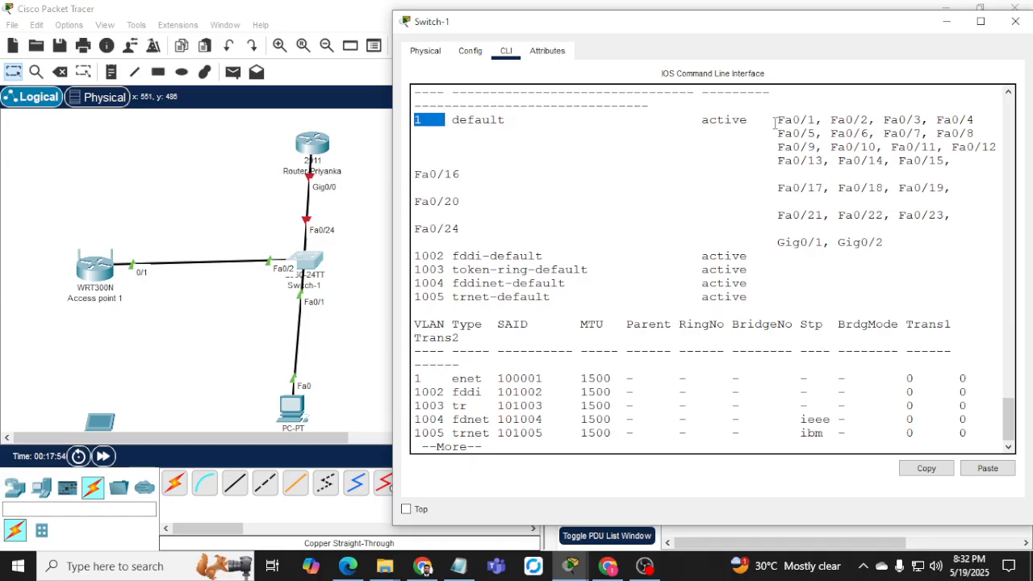
{"action": "left_click_drag", "start_coordinate": [791, 121], "coordinate": [939, 161]}
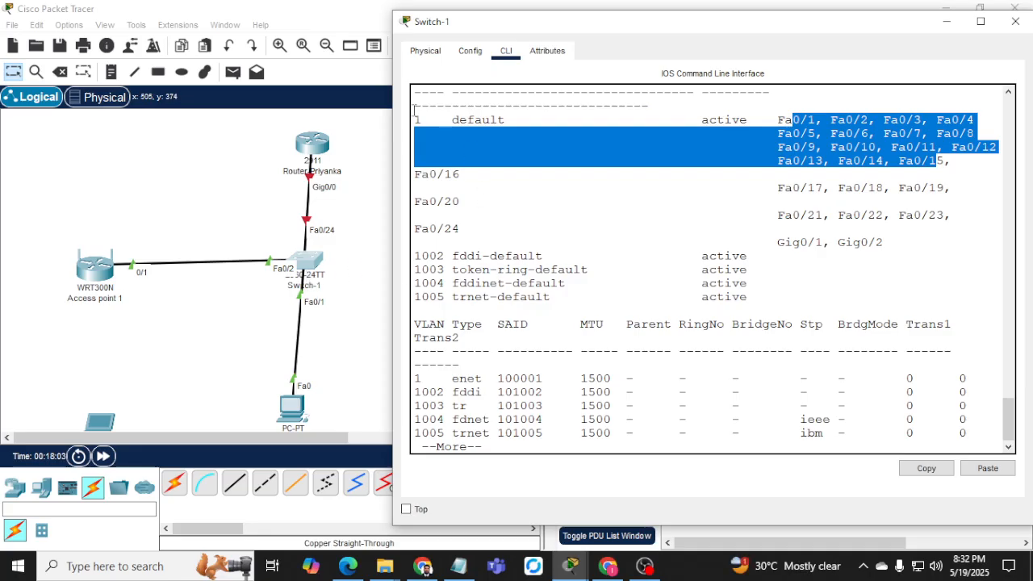
{"action": "left_click", "coordinate": [546, 411]}
{"action": "key", "text": "space"}
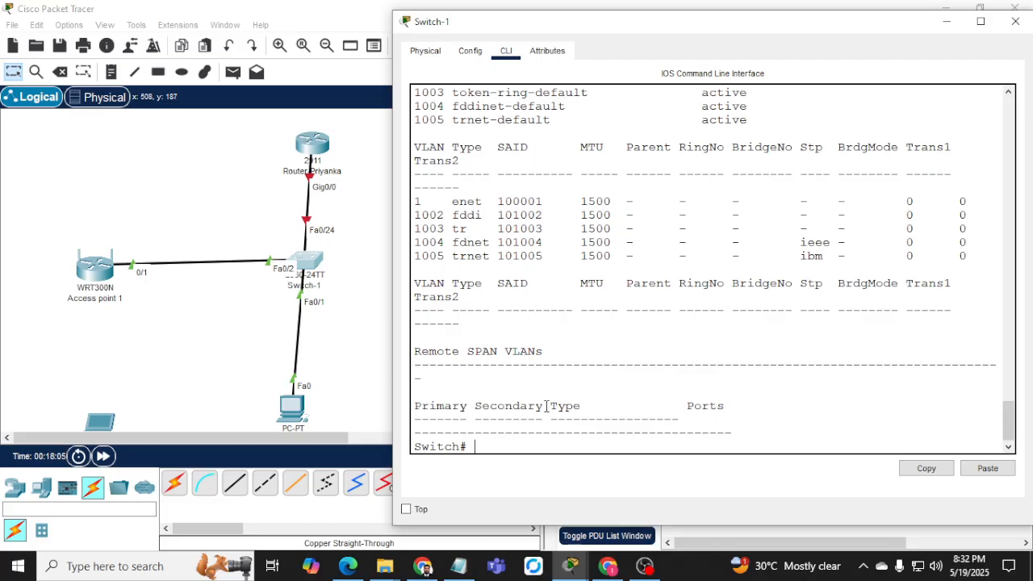
Enter global configuration and start typing 'ip default-gateway 192.168.1.1'.
{"action": "type", "text": "cpon"}
{"action": "key", "text": "BackSpace"}
{"action": "key", "text": "BackSpace"}
{"action": "type", "text": "onf t"}
{"action": "key", "text": "Return"}
{"action": "type", "text": "in"}
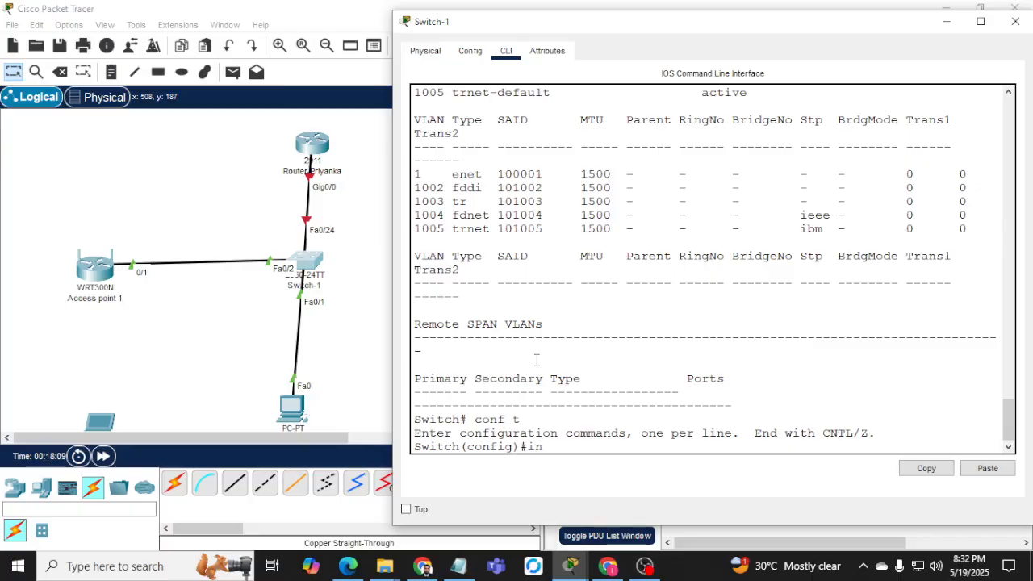
{"action": "key", "text": "BackSpace"}
{"action": "type", "text": "ip defa"}
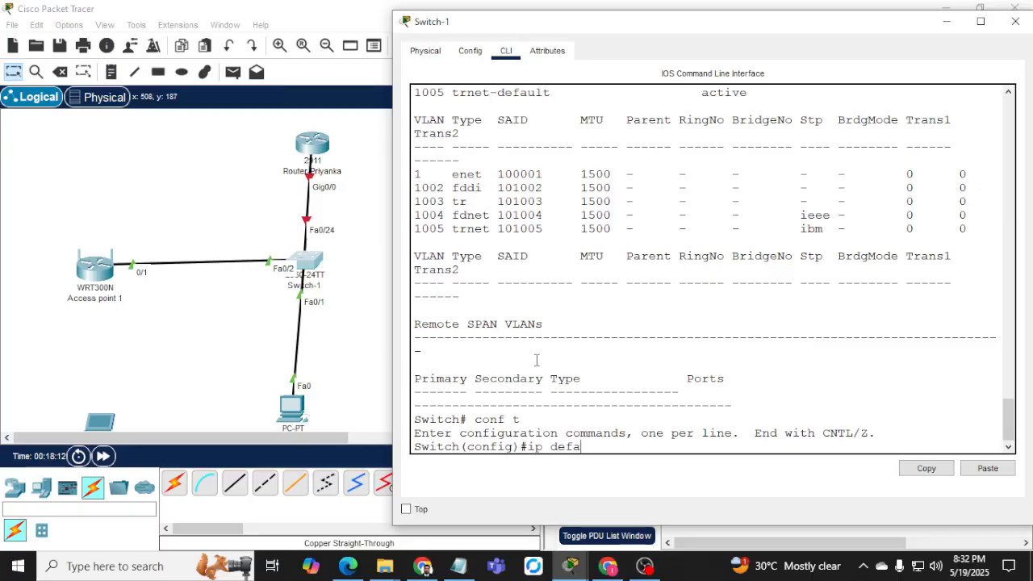
{"action": "key", "text": "Tab"}
{"action": "type", "text": "i"}
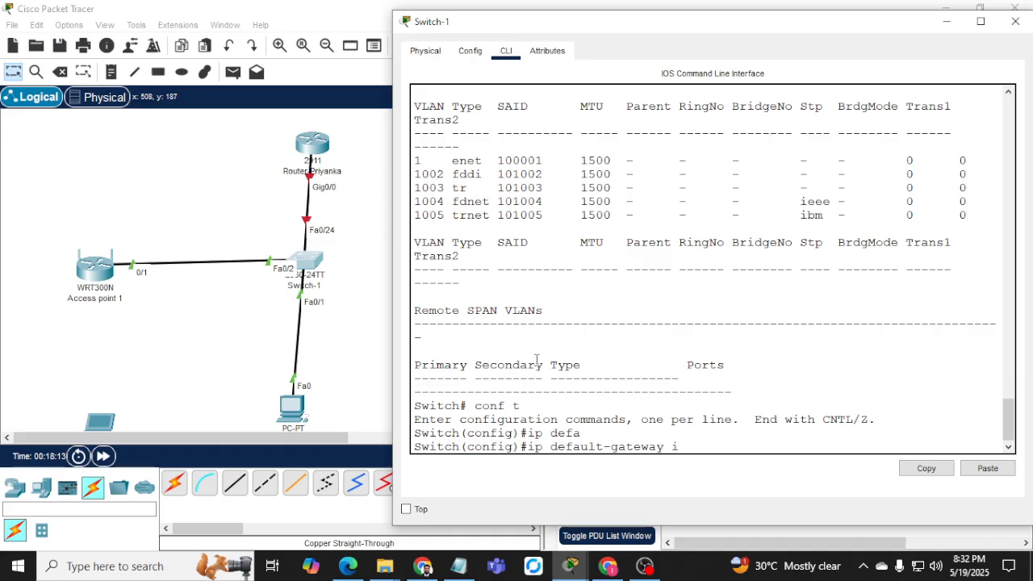
{"action": "type", "text": "92.168.1.1"}
Apply Switch-1's default gateway 192.168.1.1, then enter configuration mode on Router-Priyanka.
{"action": "key", "text": "Return"}
{"action": "left_click", "coordinate": [319, 153]}
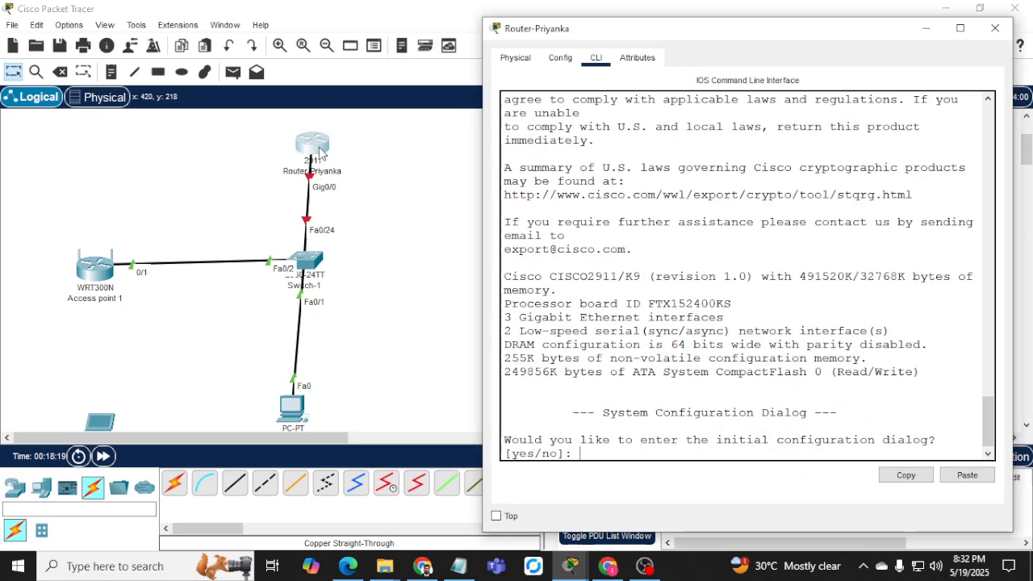
{"action": "type", "text": "no"}
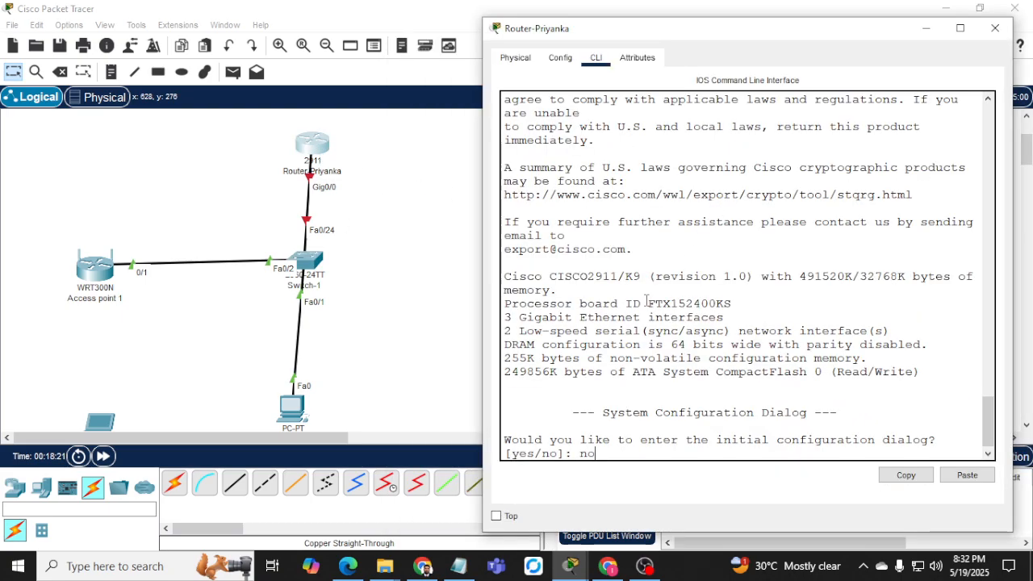
{"action": "key", "text": "Return"}
{"action": "key", "text": "Return"}
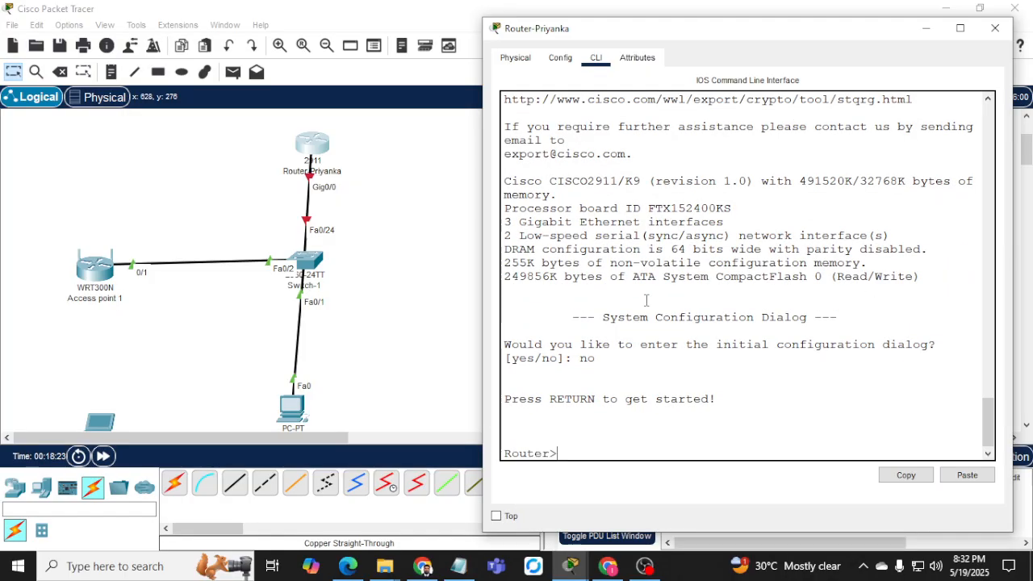
{"action": "key", "text": "Return"}
{"action": "type", "text": "en"}
{"action": "key", "text": "Return"}
{"action": "type", "text": "conf t"}
{"action": "key", "text": "Return"}
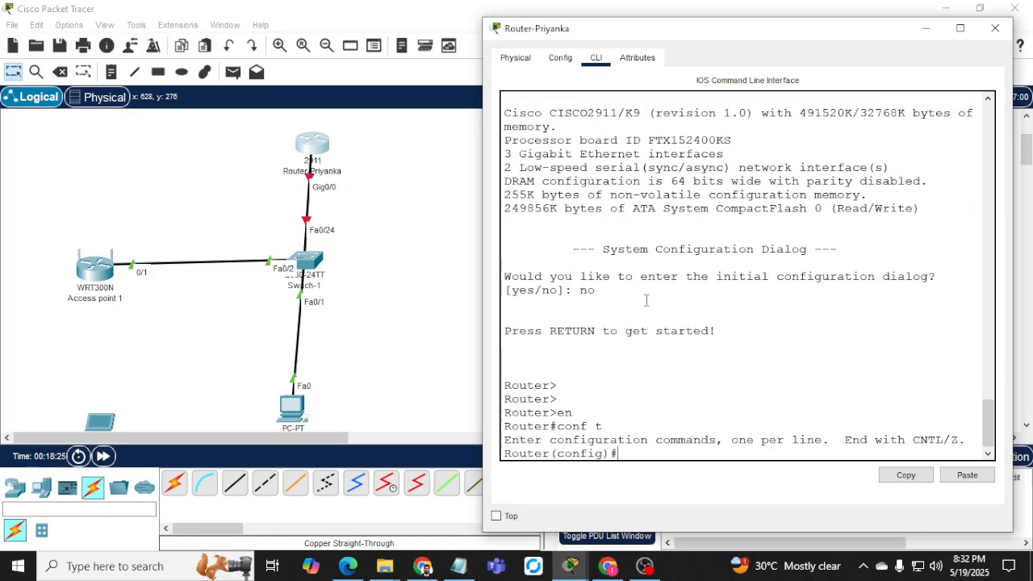
Address Router-Priyanka's Gig0/0 as 192.168.1.1 255.255.255.0 and bring it up with 'no shut'.
{"action": "type", "text": "int"}
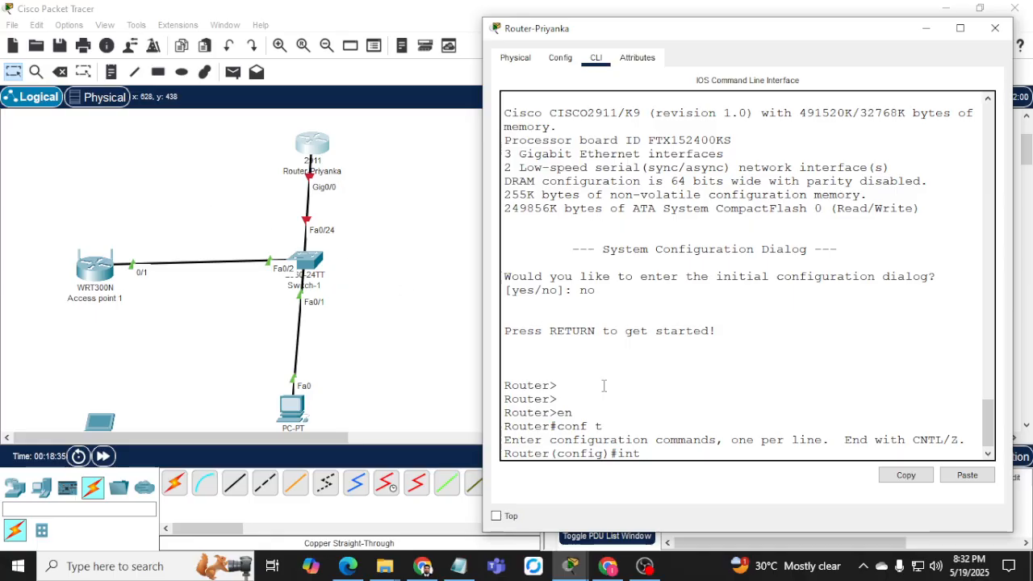
{"action": "key", "text": "Tab"}
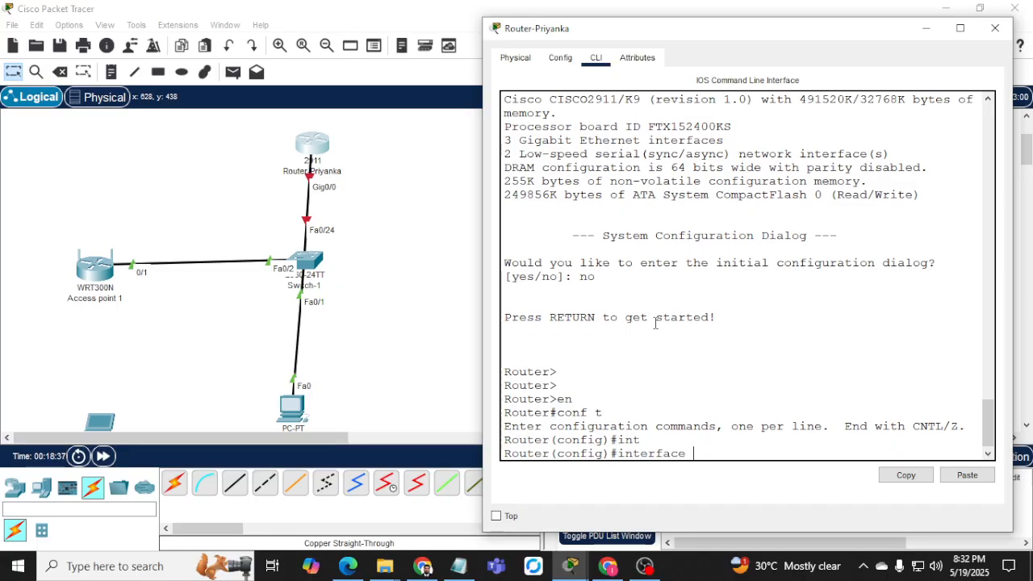
{"action": "type", "text": "gig0"}
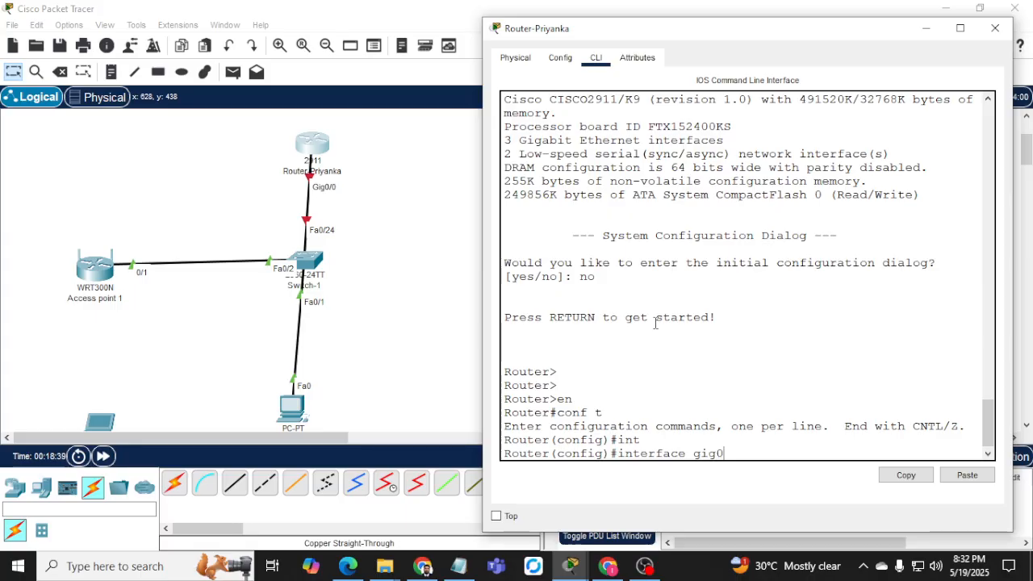
{"action": "type", "text": "/0"}
{"action": "key", "text": "Return"}
{"action": "type", "text": "ip add"}
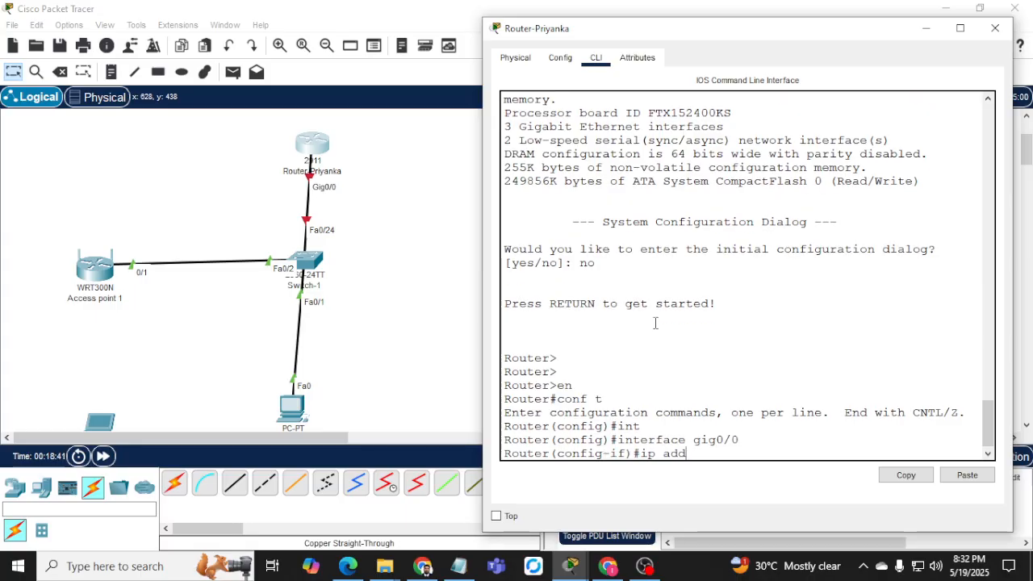
{"action": "type", "text": " 192.168.1"}
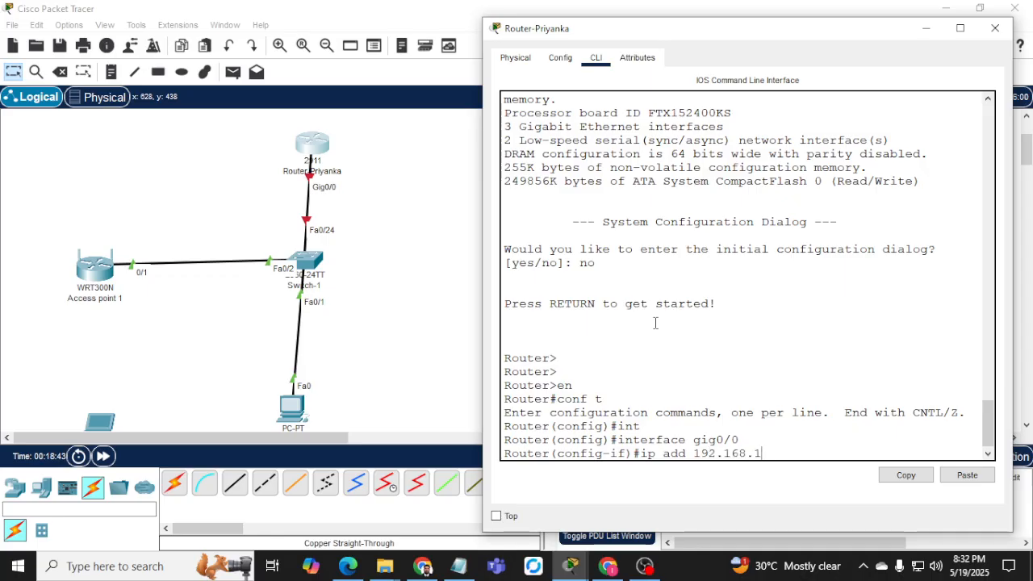
{"action": "type", "text": ".1 255.255.255.0"}
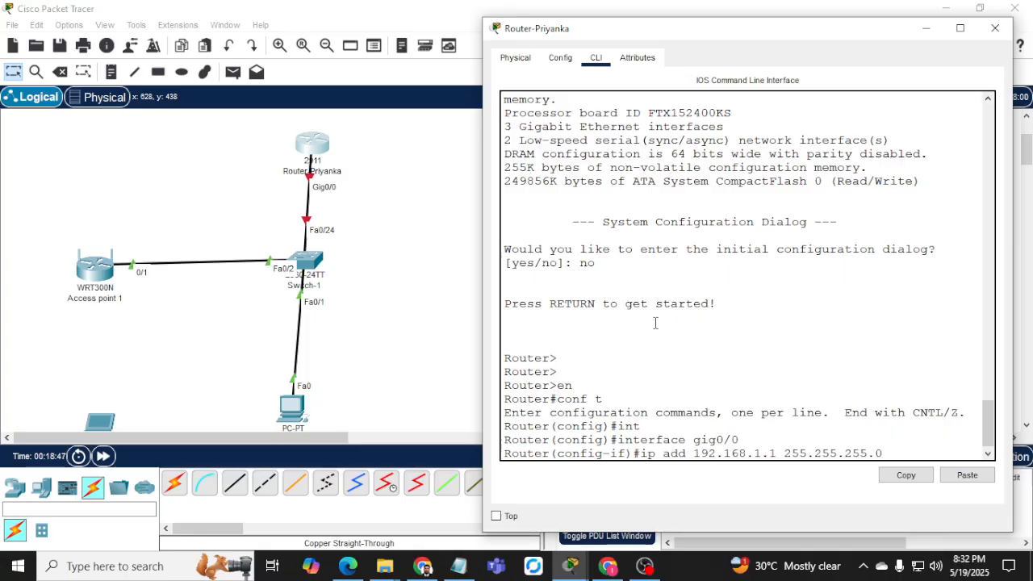
{"action": "key", "text": "Return"}
{"action": "type", "text": "no sut"}
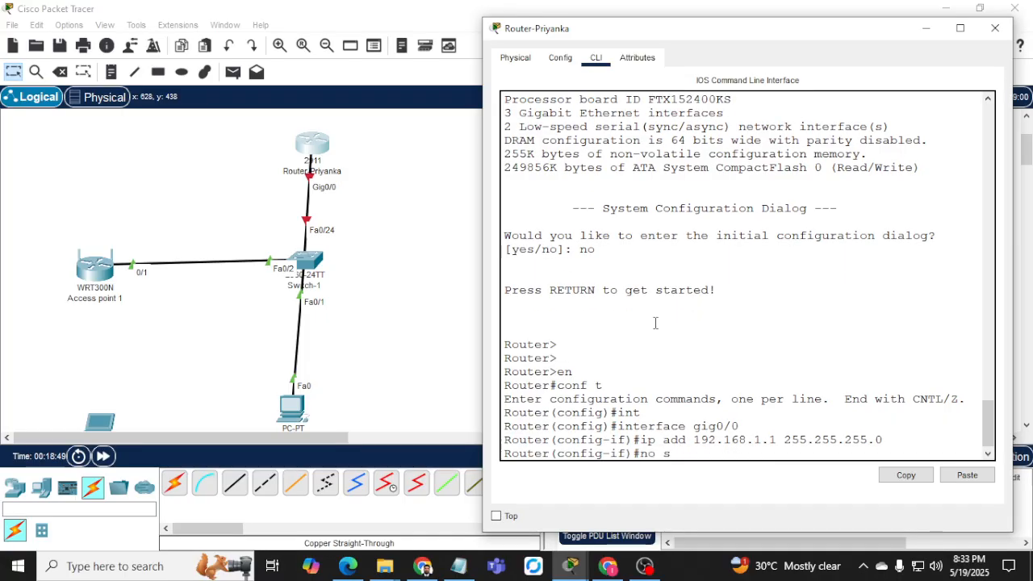
{"action": "key", "text": "Return"}
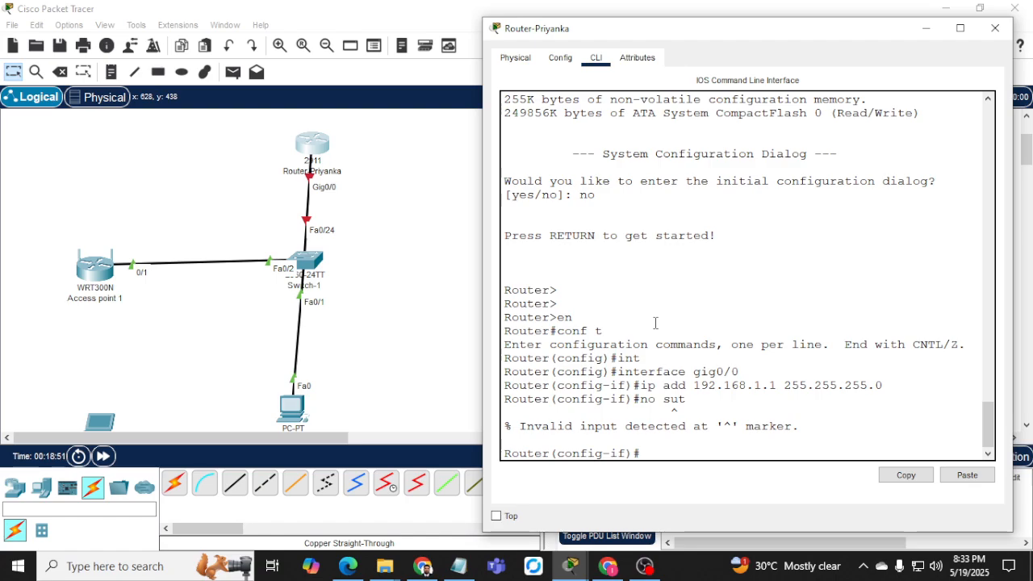
{"action": "type", "text": "no shut"}
{"action": "key", "text": "Return"}
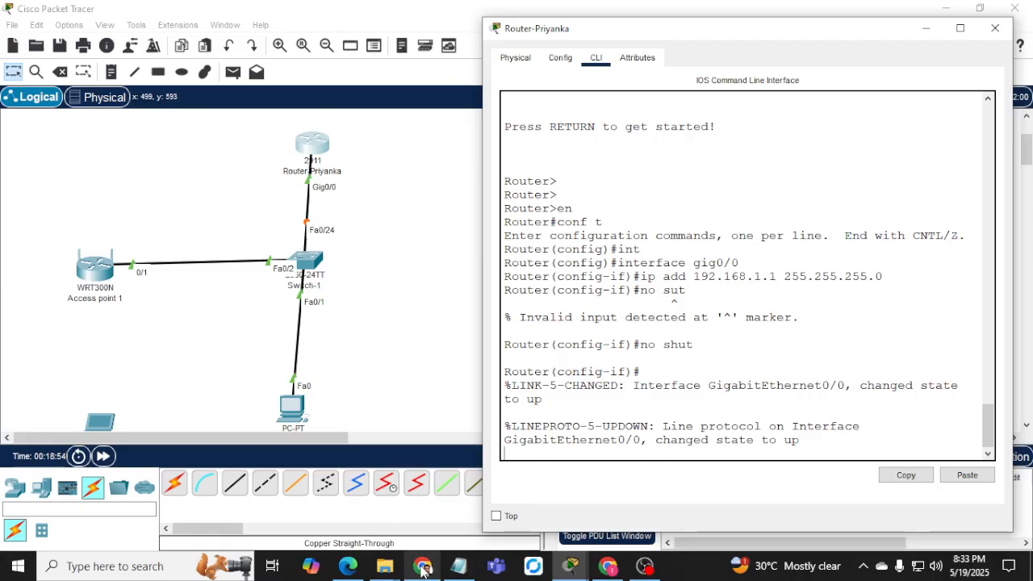
Highlight the first router's Network A address in the assessment PDF.
{"action": "key", "text": "alt+Tab"}
{"action": "scroll", "coordinate": [325, 292], "scroll_direction": "up", "scroll_amount": 3}
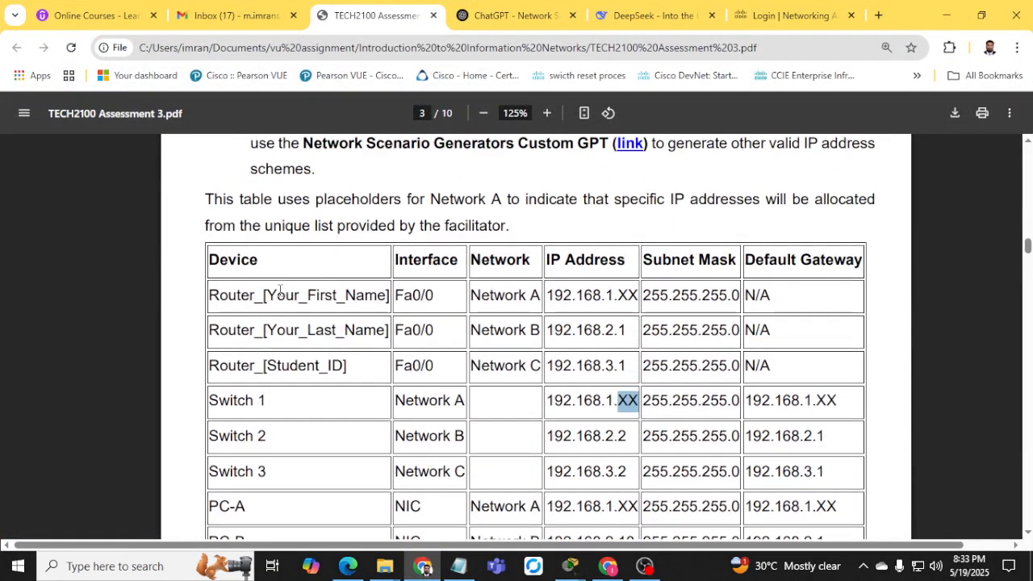
{"action": "left_click_drag", "start_coordinate": [559, 298], "coordinate": [637, 298]}
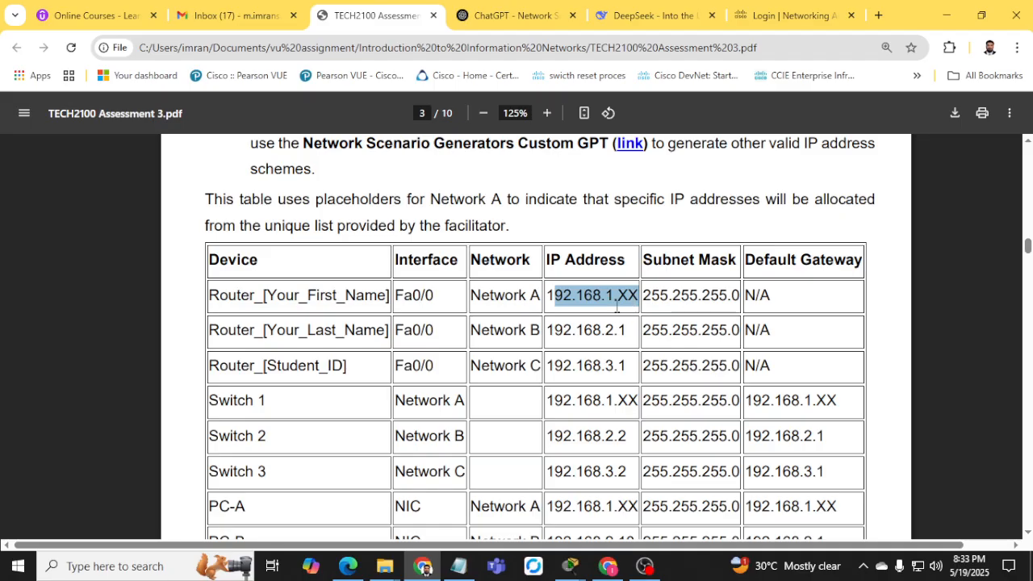
Copy the 'Network A' label from the PDF table and start a note beside the first router.
{"action": "left_click_drag", "start_coordinate": [471, 295], "coordinate": [534, 295]}
{"action": "key", "text": "ctrl+c"}
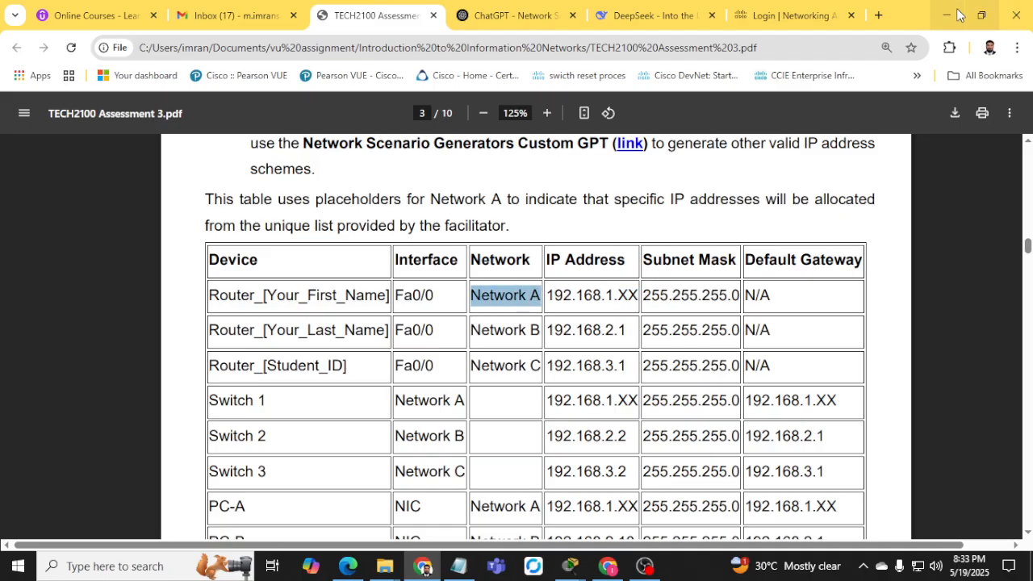
{"action": "left_click", "coordinate": [947, 14]}
{"action": "left_click", "coordinate": [111, 72]}
{"action": "left_click", "coordinate": [204, 207]}
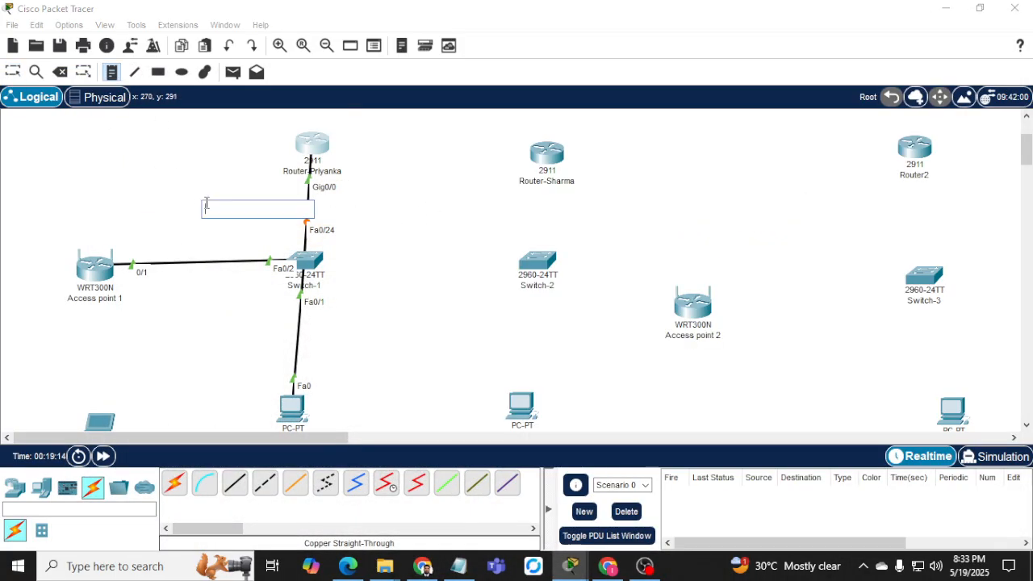
Add notes reading 'Network A', 'Network B' and 'Network C' beside the three routers.
{"action": "key", "text": "ctrl+v"}
{"action": "left_click", "coordinate": [485, 209]}
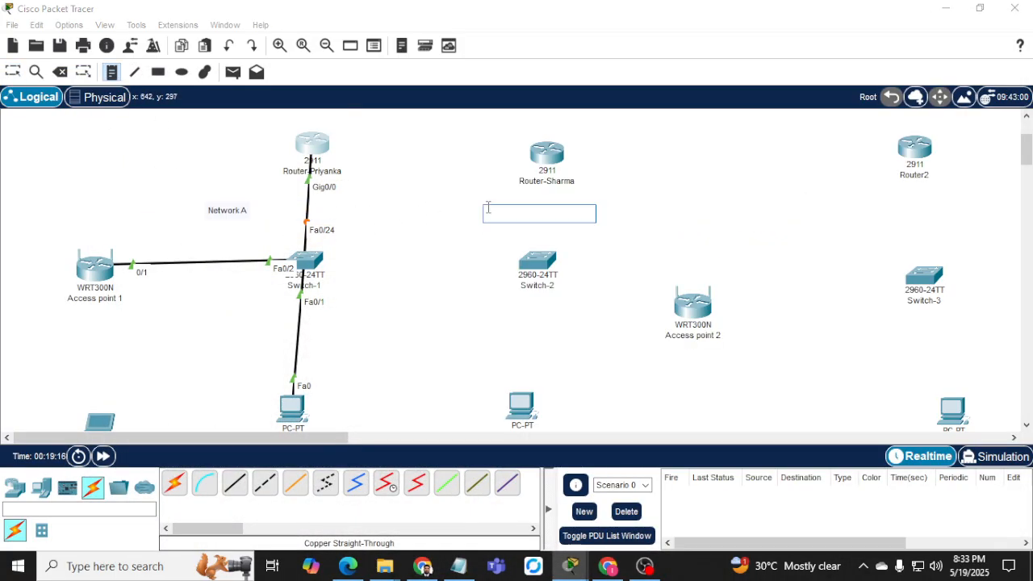
{"action": "key", "text": "ctrl+v"}
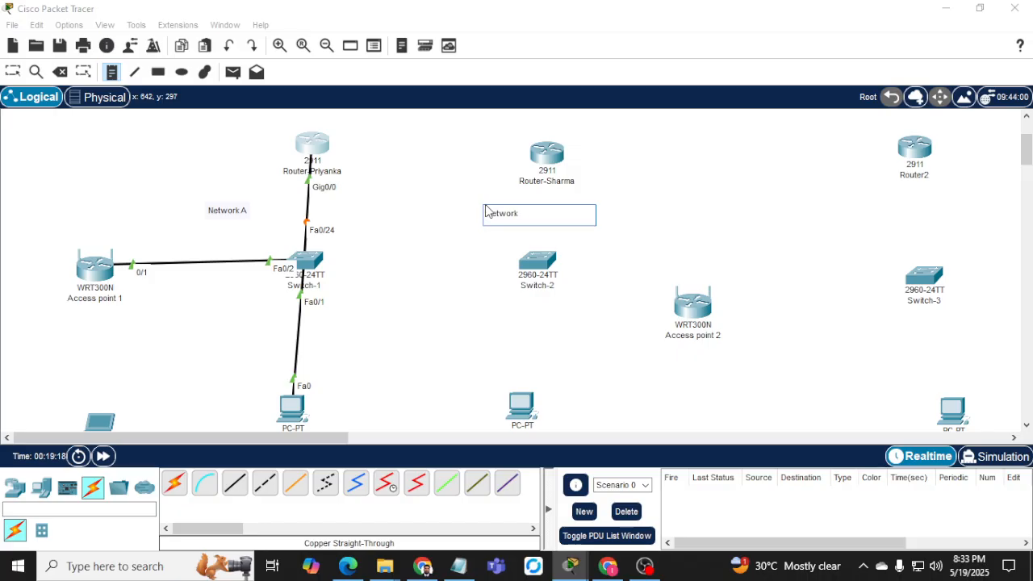
{"action": "left_click", "coordinate": [878, 226]}
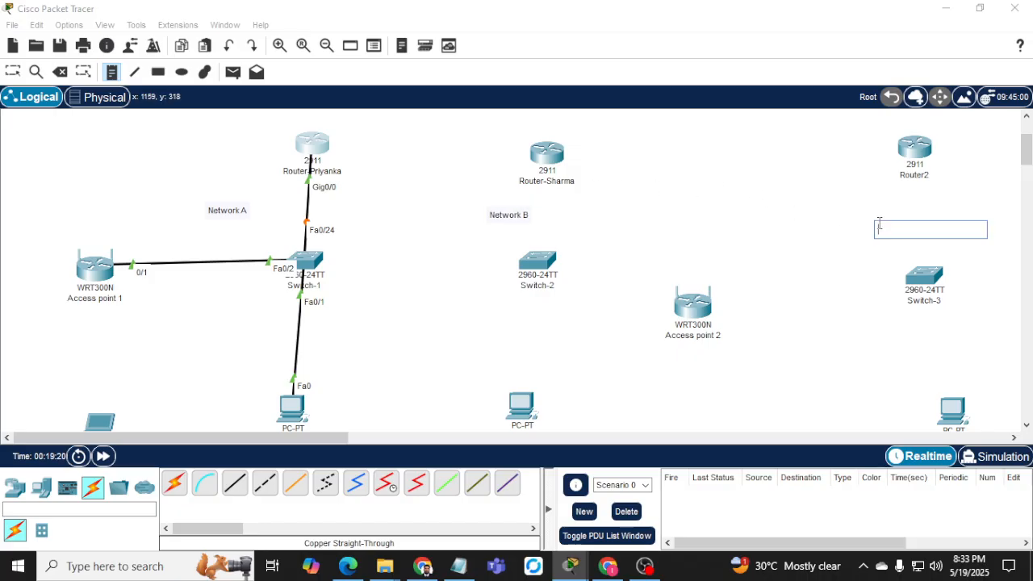
{"action": "key", "text": "ctrl+v"}
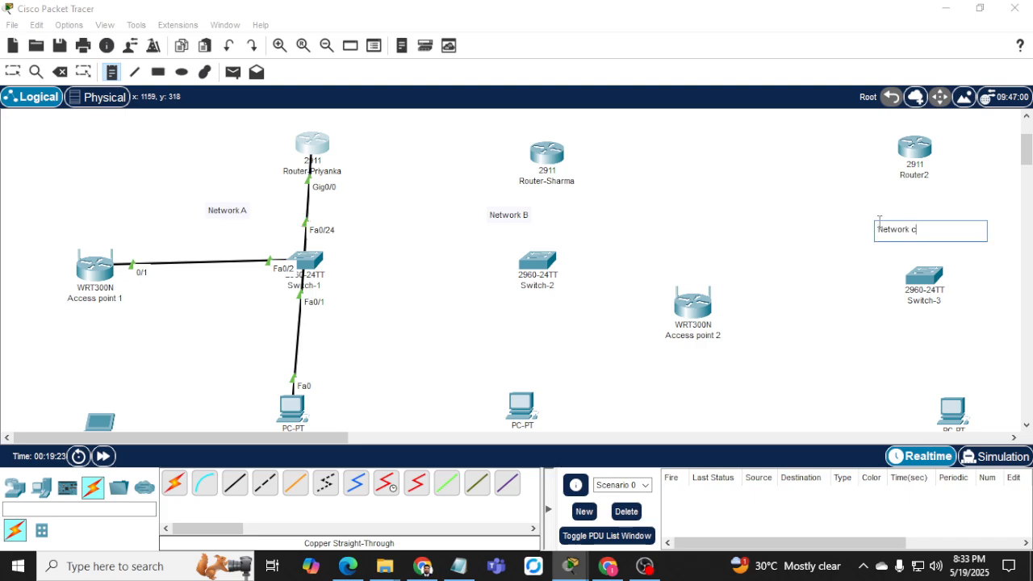
{"action": "type", "text": "C"}
{"action": "left_click", "coordinate": [422, 566]}
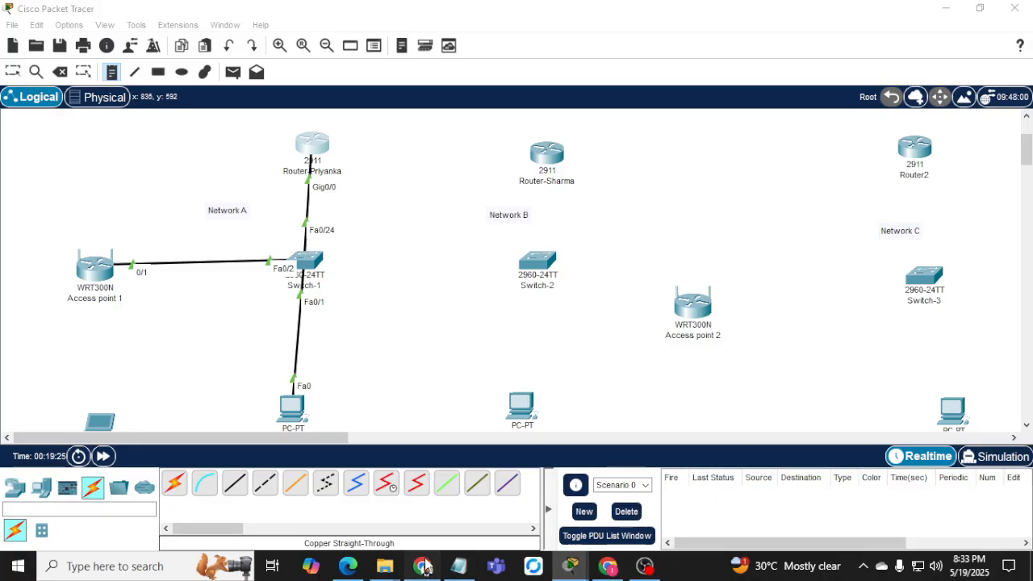
{"action": "scroll", "coordinate": [418, 259], "scroll_direction": "down", "scroll_amount": 2}
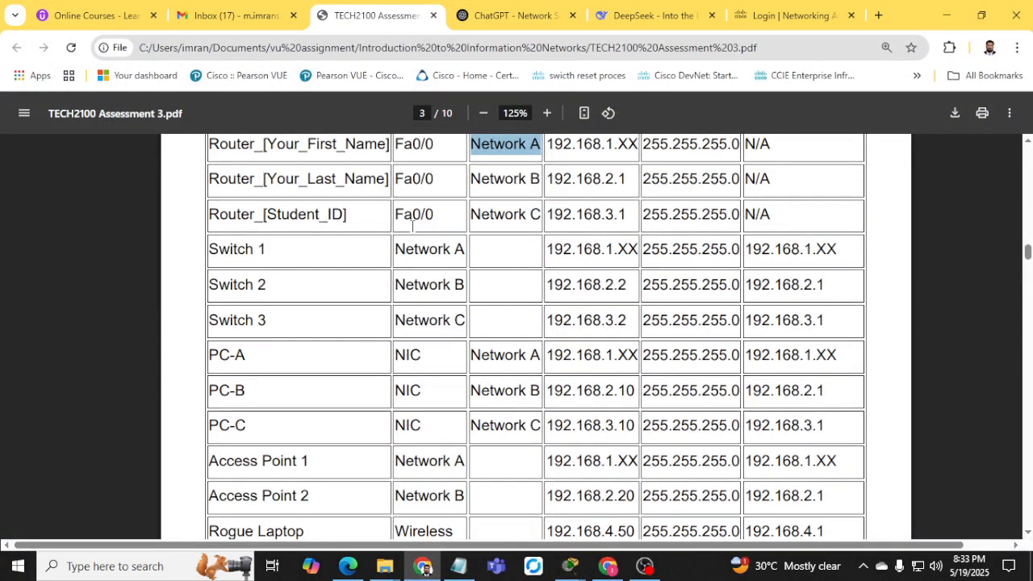
Highlight PC-A's network prefix and Access Point 1's XX host part in the addressing table.
{"action": "scroll", "coordinate": [306, 305], "scroll_direction": "up", "scroll_amount": 1}
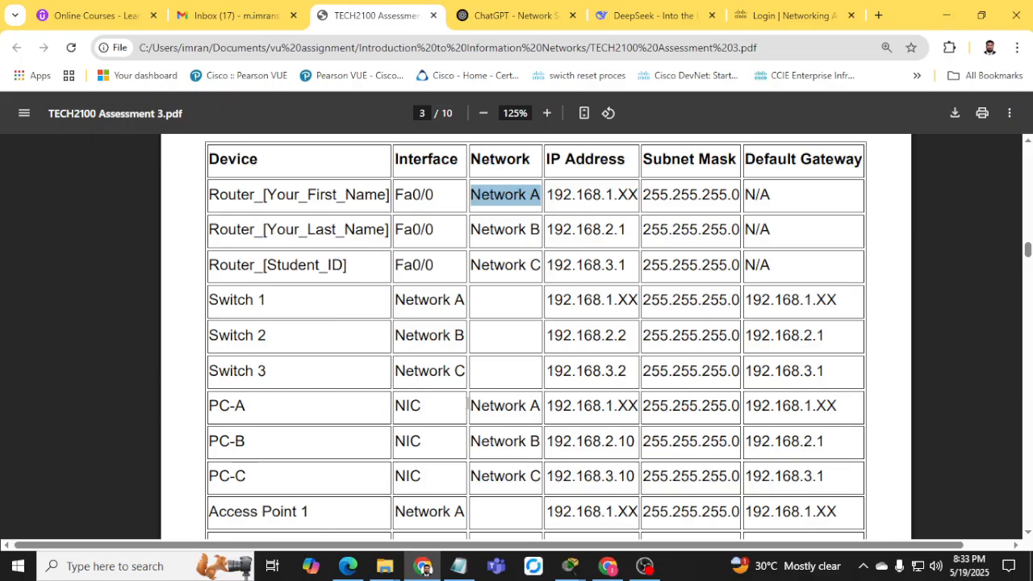
{"action": "left_click_drag", "start_coordinate": [554, 407], "coordinate": [620, 413]}
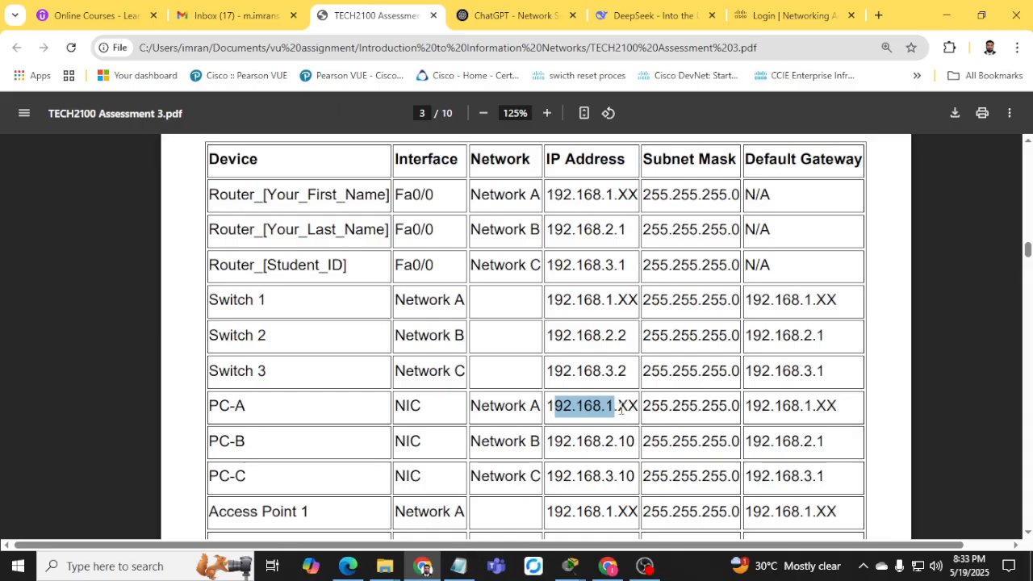
{"action": "scroll", "coordinate": [622, 409], "scroll_direction": "down", "scroll_amount": 3}
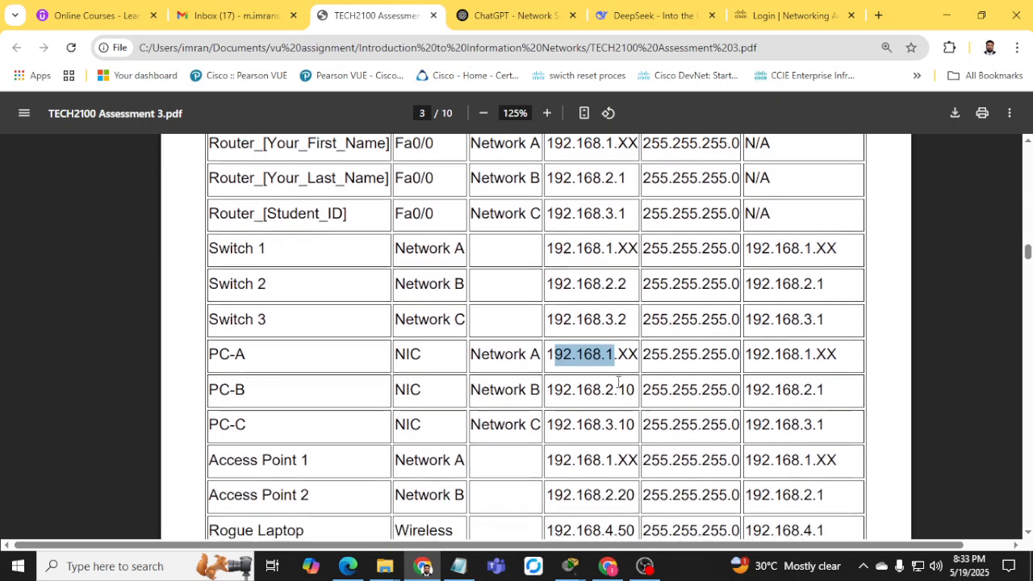
{"action": "left_click_drag", "start_coordinate": [621, 267], "coordinate": [638, 266]}
{"action": "left_click", "coordinate": [947, 14]}
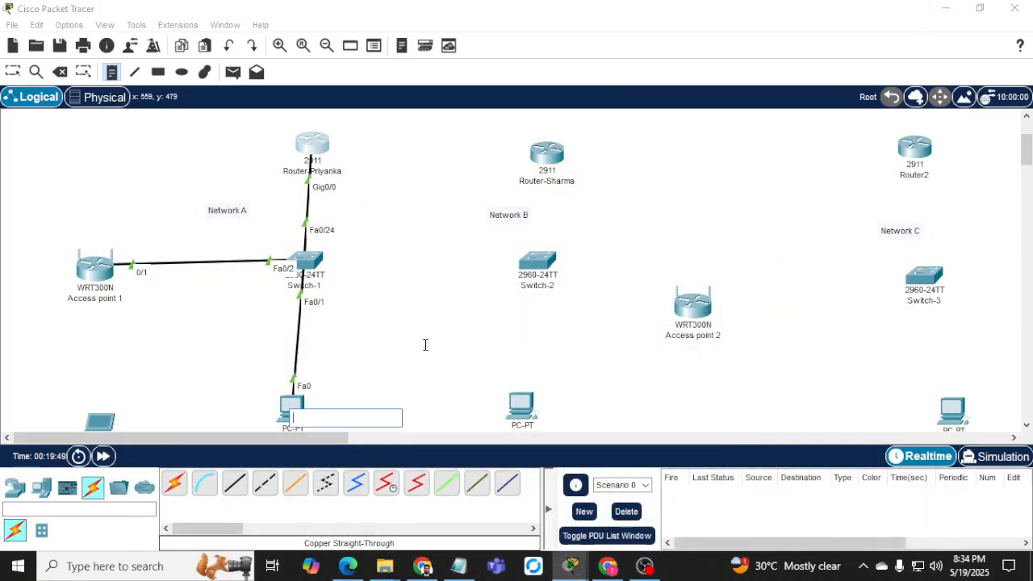
Give PC-A static IP 192.168.1.5, mask 255.255.255.0 and gateway 192.168.1.1.
{"action": "scroll", "coordinate": [237, 353], "scroll_direction": "down", "scroll_amount": 3}
{"action": "left_click", "coordinate": [296, 343]}
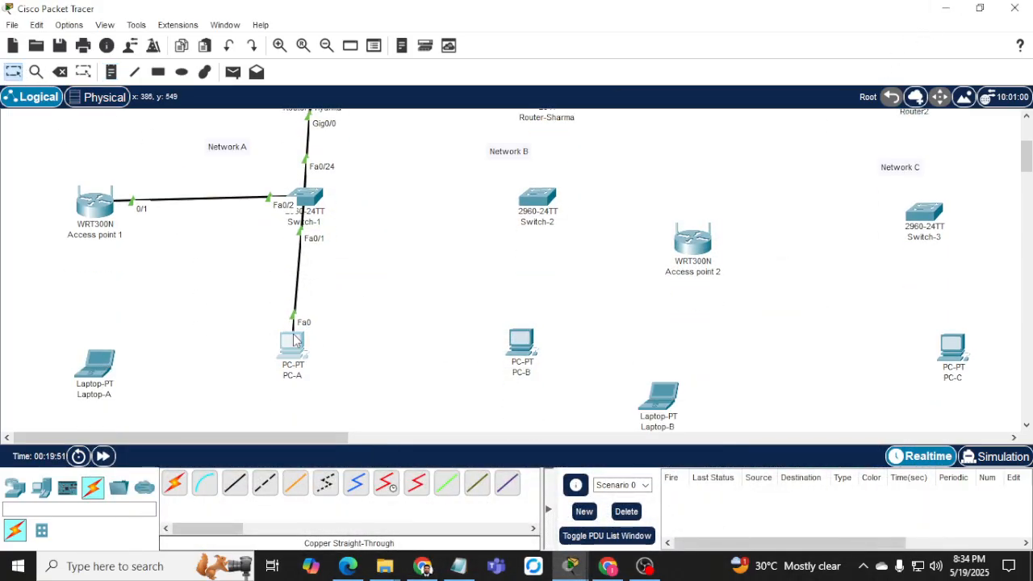
{"action": "left_click", "coordinate": [374, 47]}
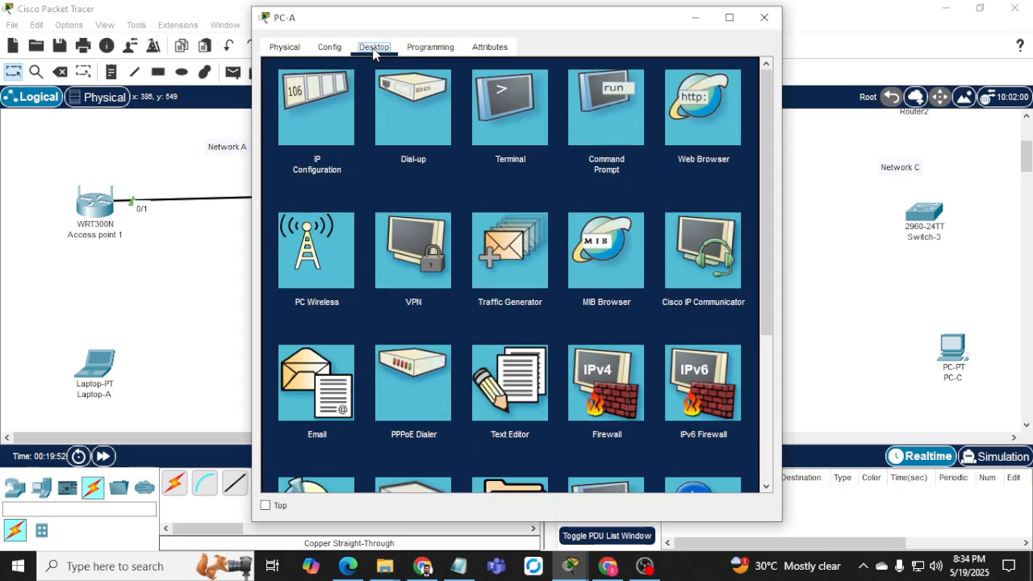
{"action": "left_click", "coordinate": [334, 125]}
{"action": "left_click", "coordinate": [475, 150]}
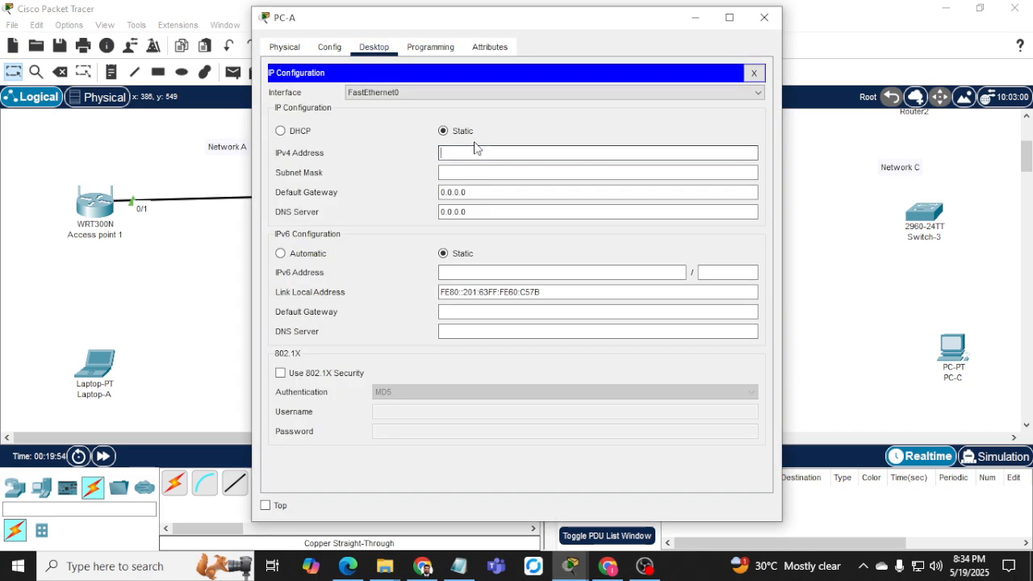
{"action": "type", "text": "192.168."}
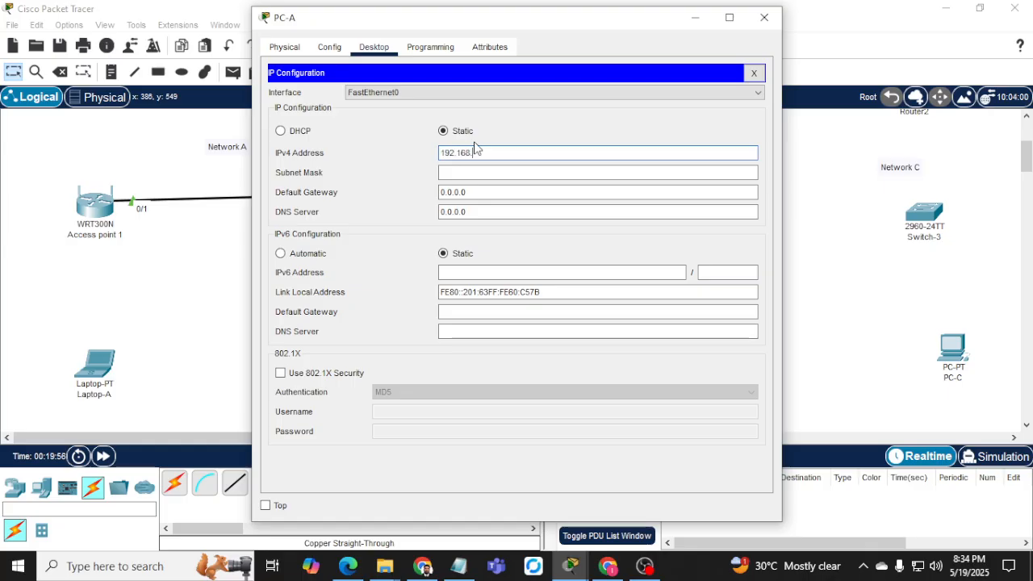
{"action": "type", "text": "1."}
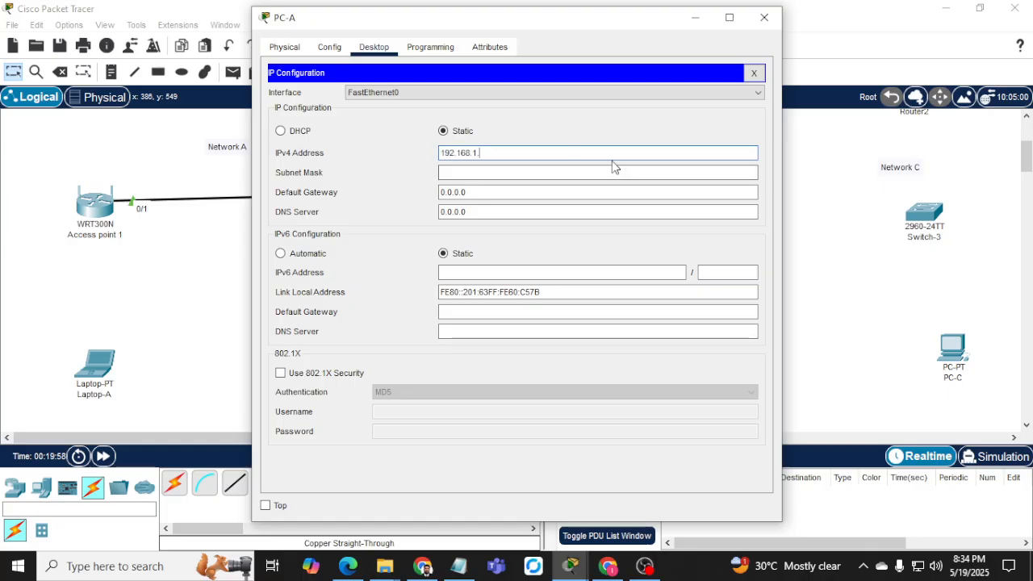
{"action": "left_click_drag", "start_coordinate": [499, 27], "coordinate": [626, 32]}
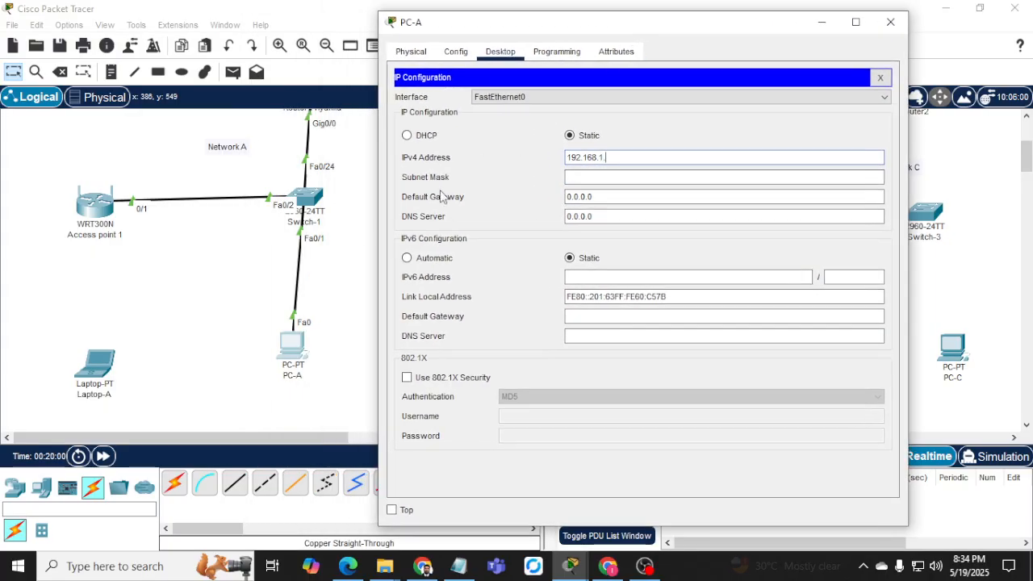
{"action": "type", "text": "5"}
{"action": "key", "text": "Tab"}
{"action": "key", "text": "Tab"}
{"action": "type", "text": "192.1"}
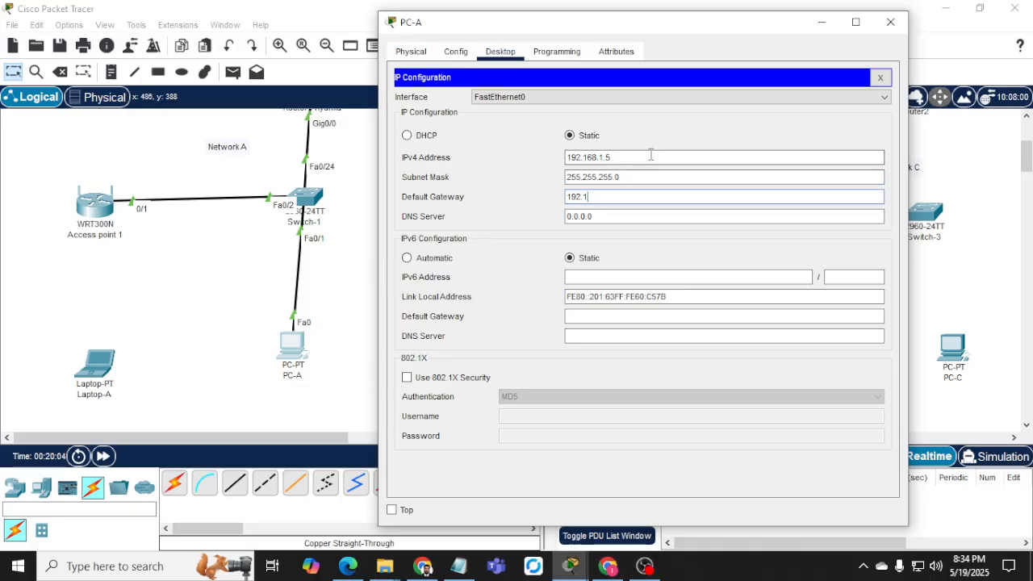
{"action": "type", "text": "68.1.1"}
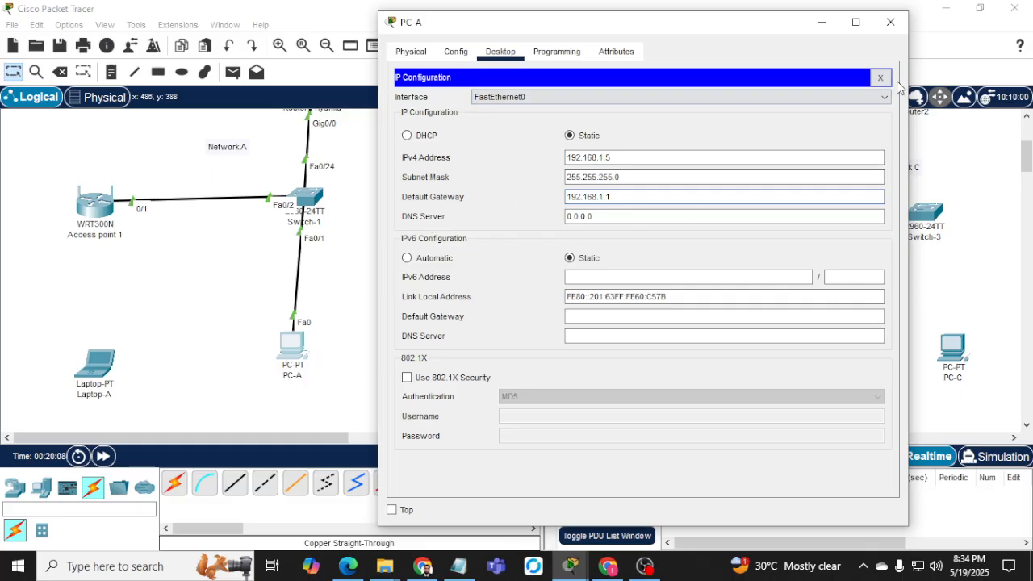
{"action": "left_click", "coordinate": [881, 81]}
Run ipconfig and ping 192.168.1.1 from PC-A's command prompt, getting 0% loss.
{"action": "left_click", "coordinate": [747, 145]}
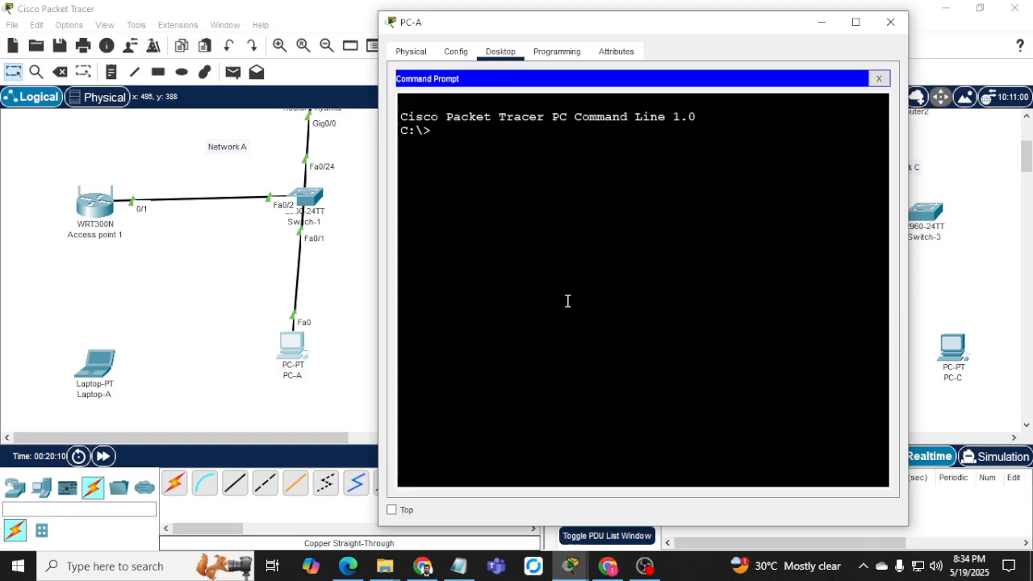
{"action": "type", "text": "ipconfig"}
{"action": "key", "text": "Return"}
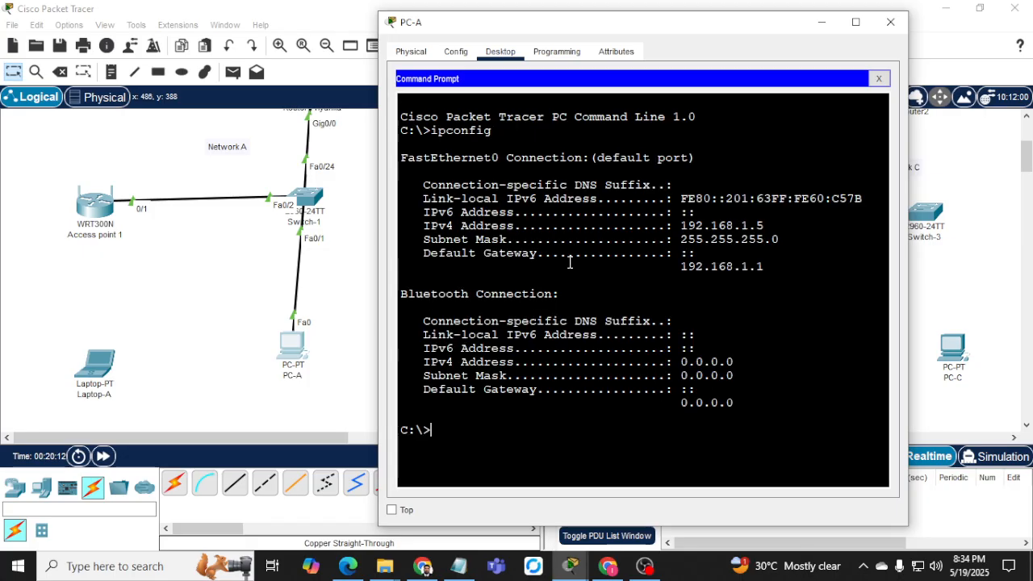
{"action": "type", "text": "ping 192.168.1.1"}
{"action": "key", "text": "Return"}
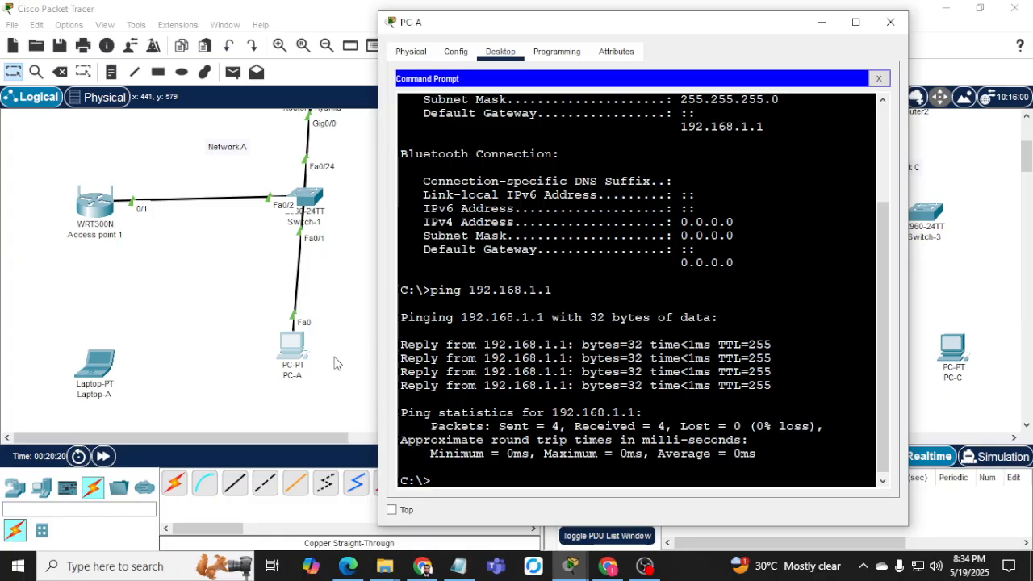
Place notes reading 192.168.1.5, 192.168.2.5 and 192.168.3.5 beside PC-A, PC-B and PC-C.
{"action": "left_click", "coordinate": [111, 72]}
{"action": "left_click", "coordinate": [320, 372]}
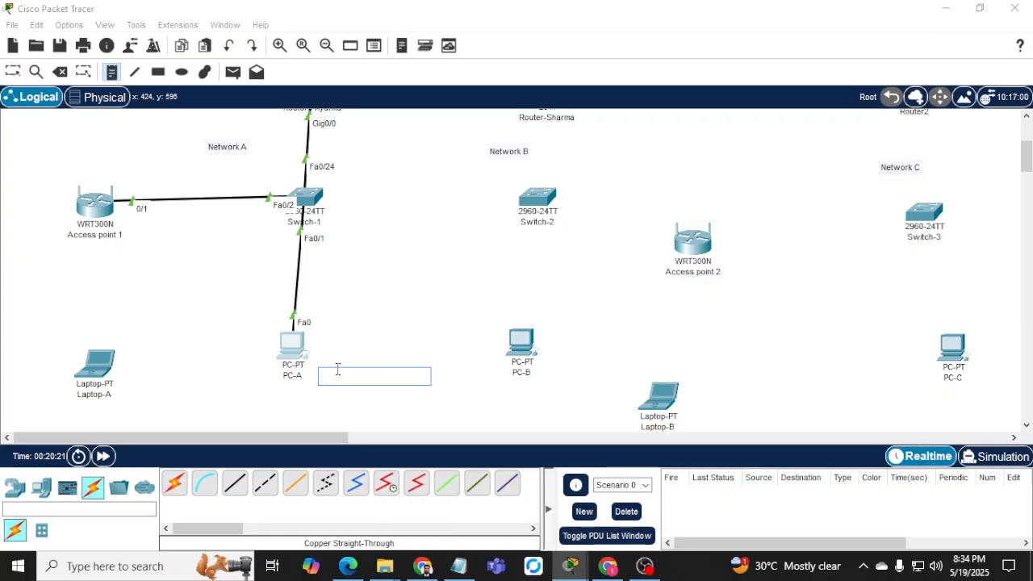
{"action": "type", "text": "192.168.1.5"}
{"action": "left_click", "coordinate": [521, 396]}
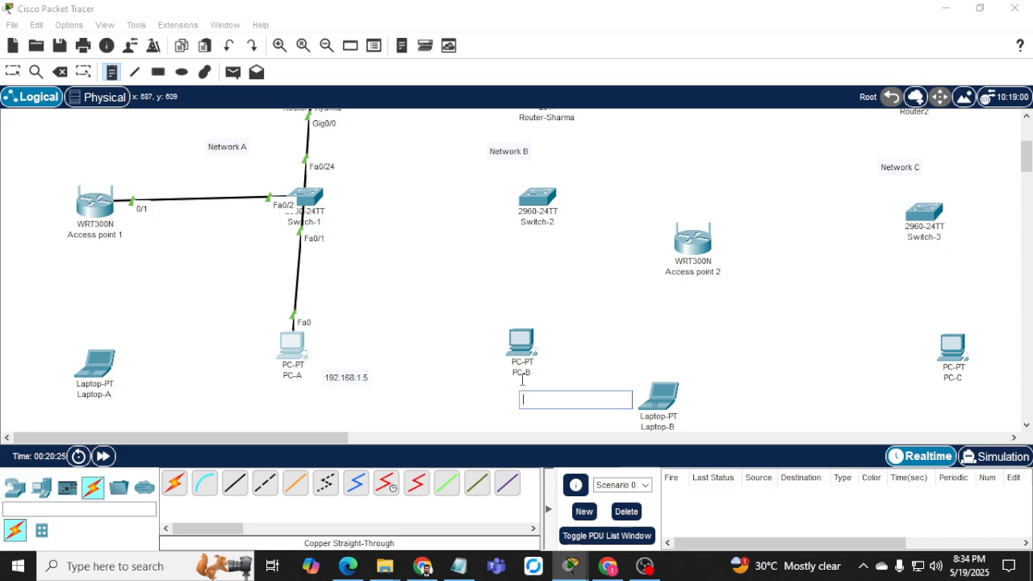
{"action": "type", "text": "192.168.2.5"}
{"action": "left_click", "coordinate": [936, 392]}
{"action": "type", "text": "192.168."}
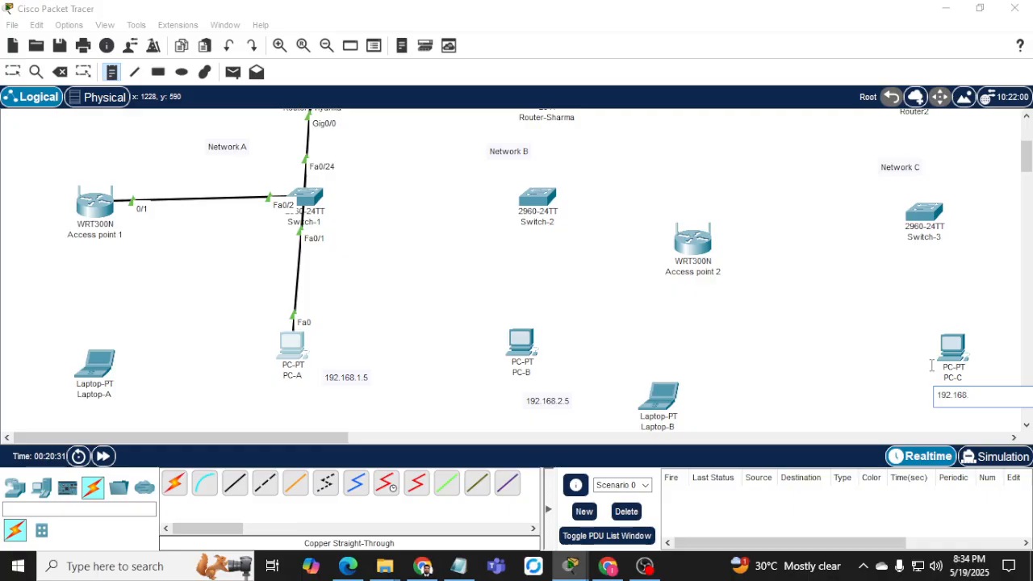
{"action": "type", "text": "3.5"}
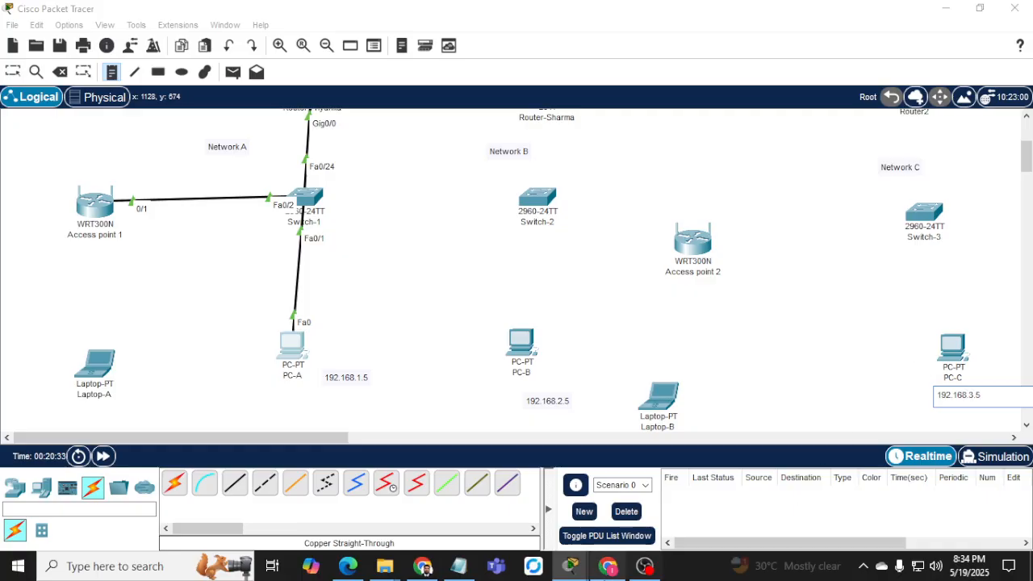
{"action": "left_click", "coordinate": [422, 566]}
Highlight '2.10' in PC-B's IP address cell of the addressing table.
{"action": "scroll", "coordinate": [496, 391], "scroll_direction": "down", "scroll_amount": 2}
{"action": "scroll", "coordinate": [426, 317], "scroll_direction": "up", "scroll_amount": 2}
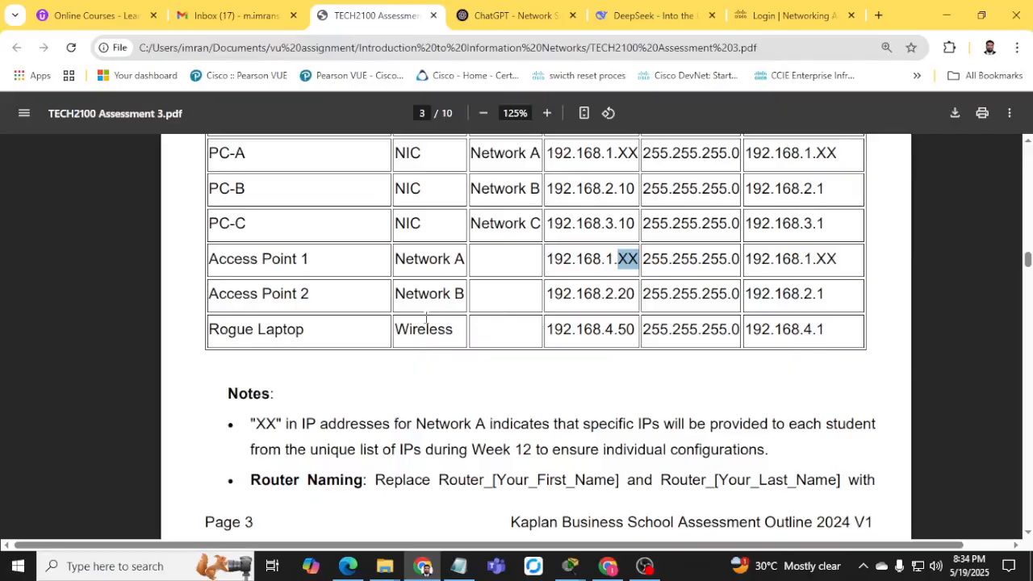
{"action": "scroll", "coordinate": [271, 301], "scroll_direction": "up", "scroll_amount": 1}
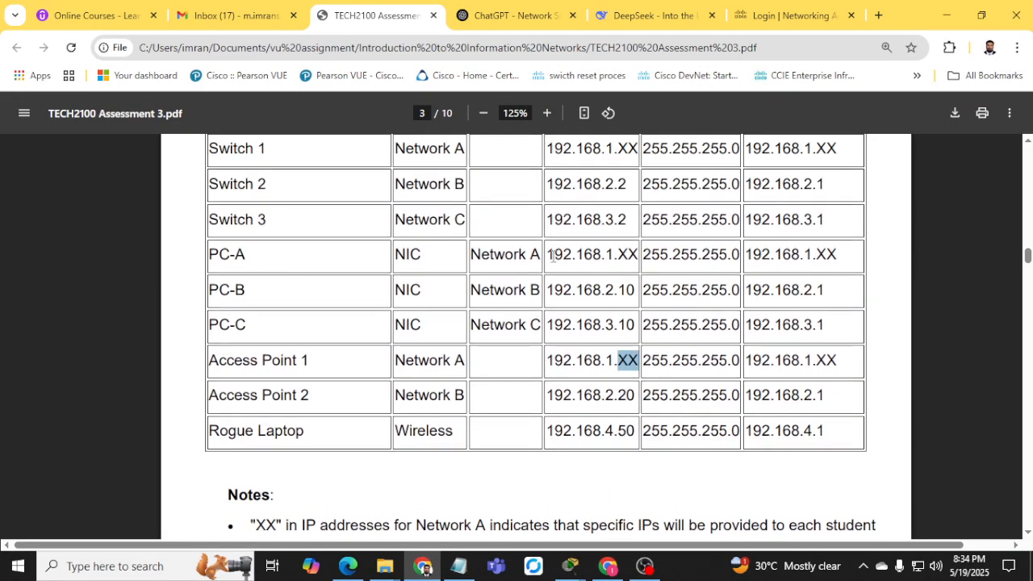
{"action": "left_click_drag", "start_coordinate": [607, 290], "coordinate": [632, 291]}
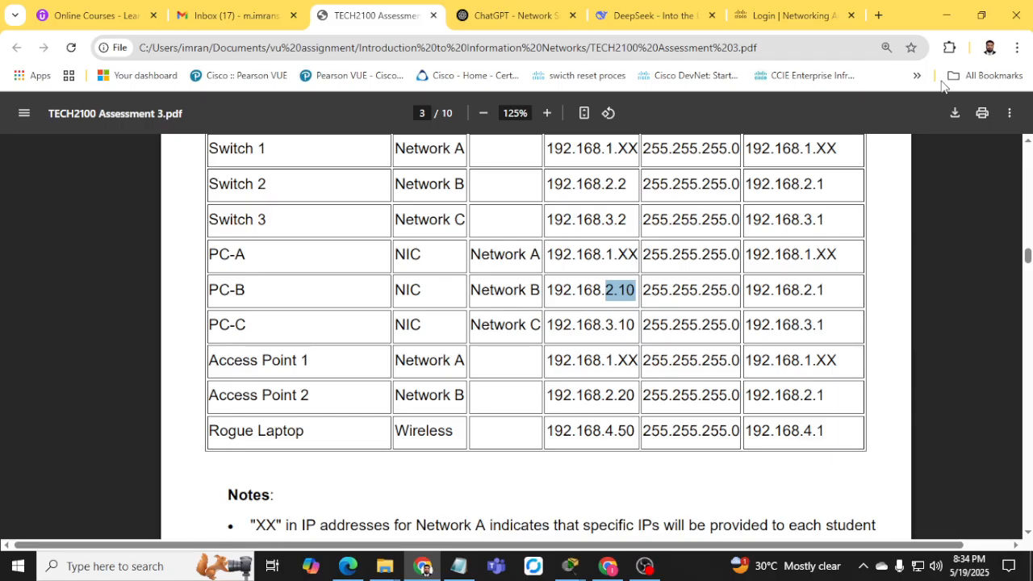
{"action": "left_click", "coordinate": [947, 15]}
Change PC-A's address note to 192.168.1.10 and check PC-A's IP configuration.
{"action": "left_click", "coordinate": [361, 378]}
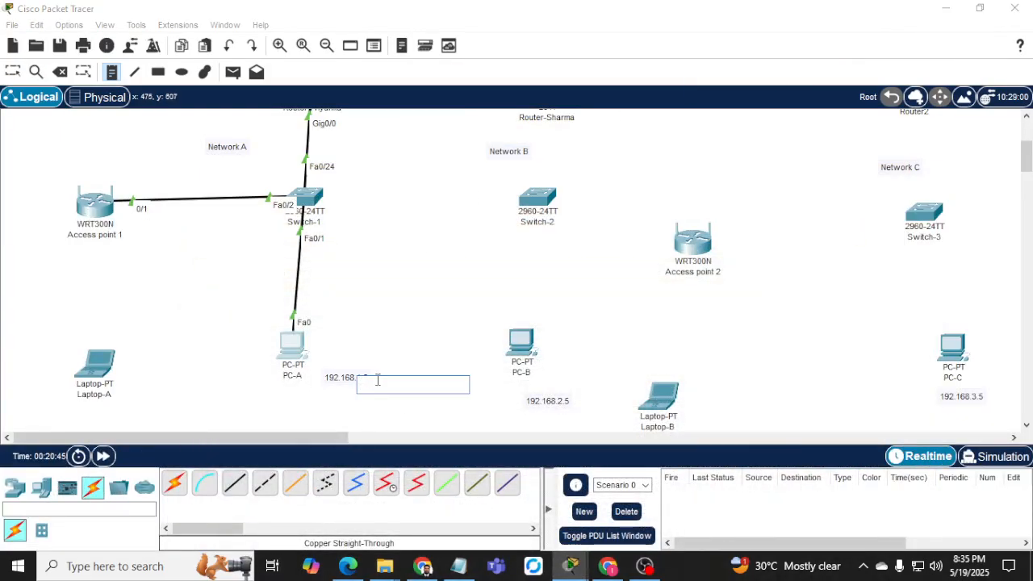
{"action": "left_click", "coordinate": [13, 72]}
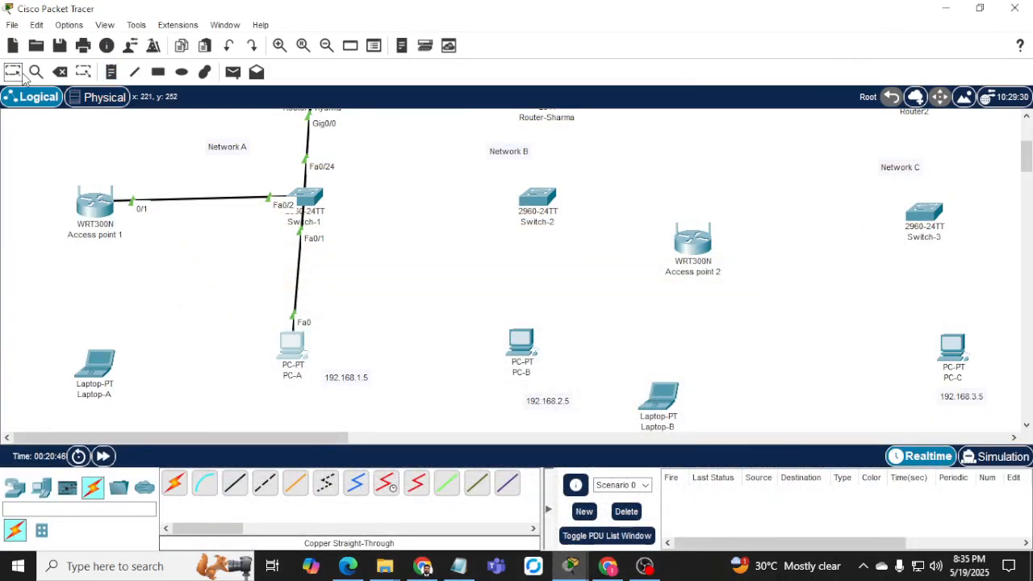
{"action": "double_click", "coordinate": [367, 378]}
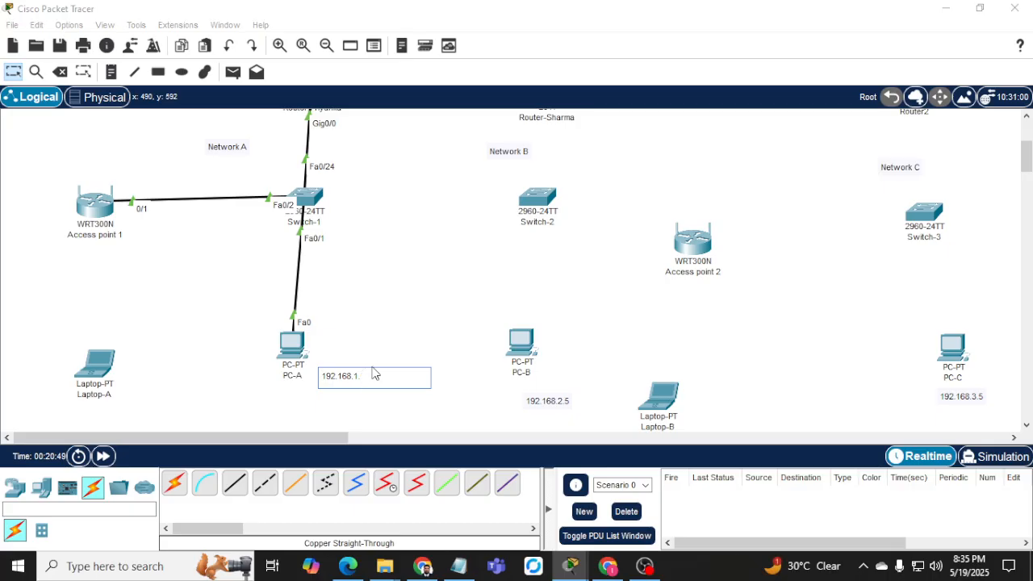
{"action": "key", "text": "BackSpace"}
{"action": "type", "text": "10"}
{"action": "left_click", "coordinate": [293, 349]}
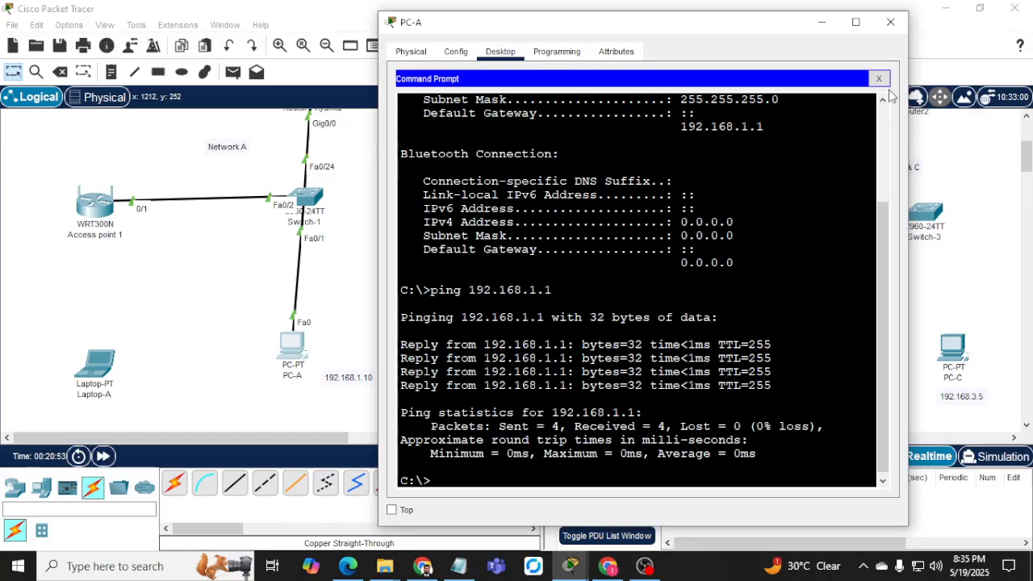
{"action": "left_click", "coordinate": [878, 78]}
{"action": "left_click", "coordinate": [438, 135]}
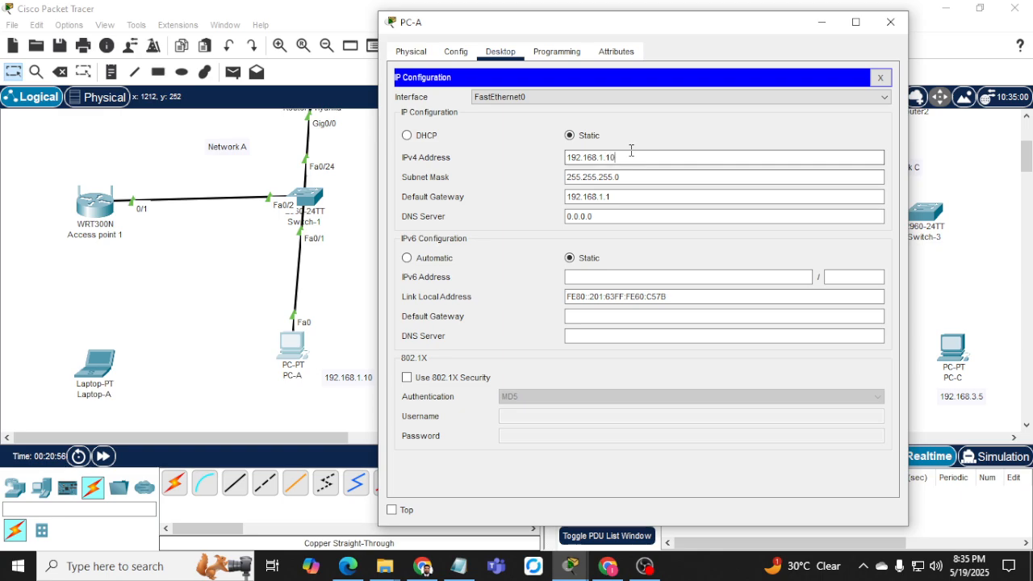
{"action": "left_click", "coordinate": [877, 78]}
{"action": "left_click", "coordinate": [890, 22]}
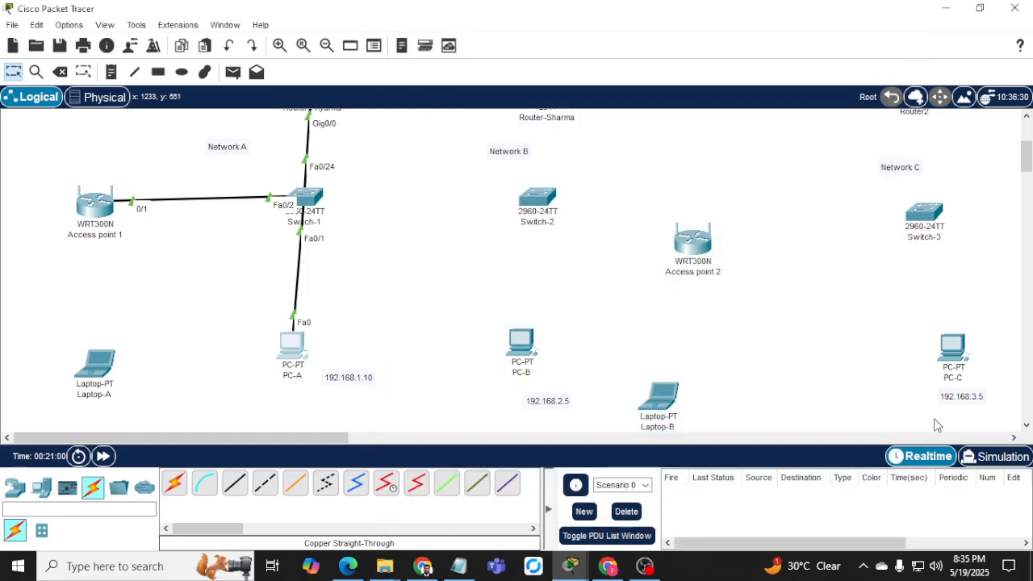
Edit the PC-C and PC-B notes to read 192.168.3.10 and 192.168.2.10.
{"action": "double_click", "coordinate": [979, 397]}
{"action": "key", "text": "BackSpace"}
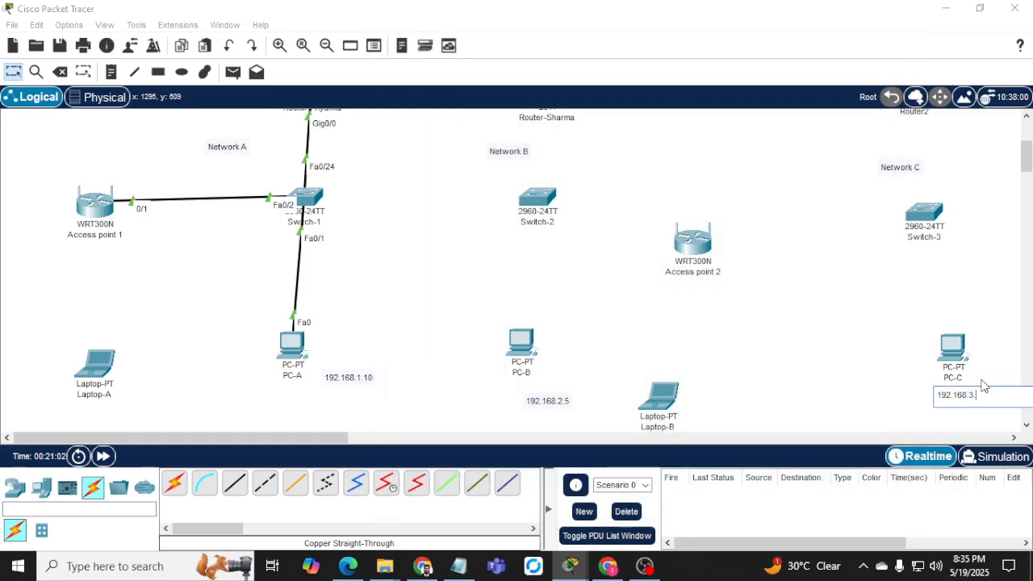
{"action": "scroll", "coordinate": [754, 352], "scroll_direction": "down", "scroll_amount": 2}
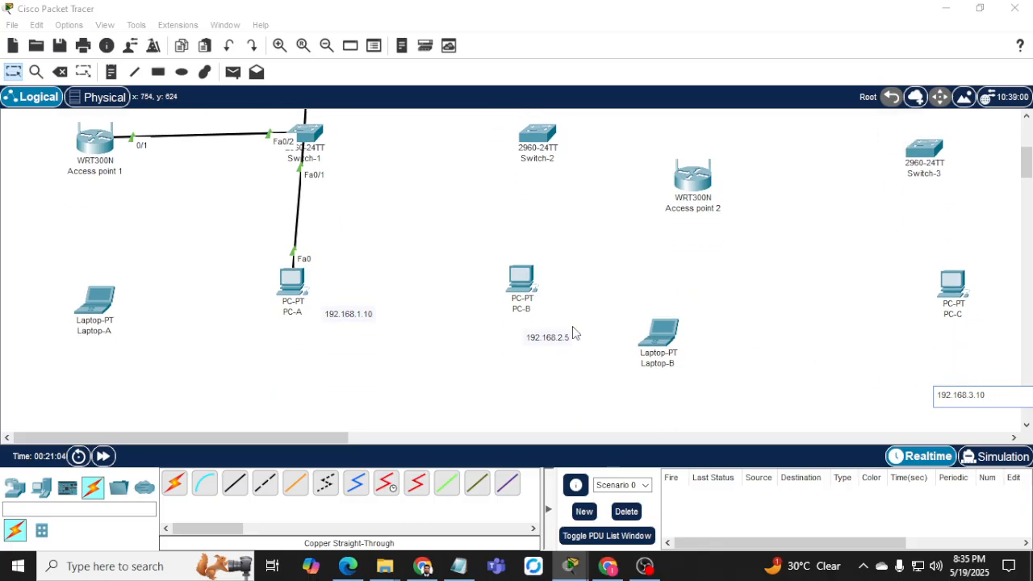
{"action": "left_click", "coordinate": [675, 307]}
{"action": "double_click", "coordinate": [575, 335]}
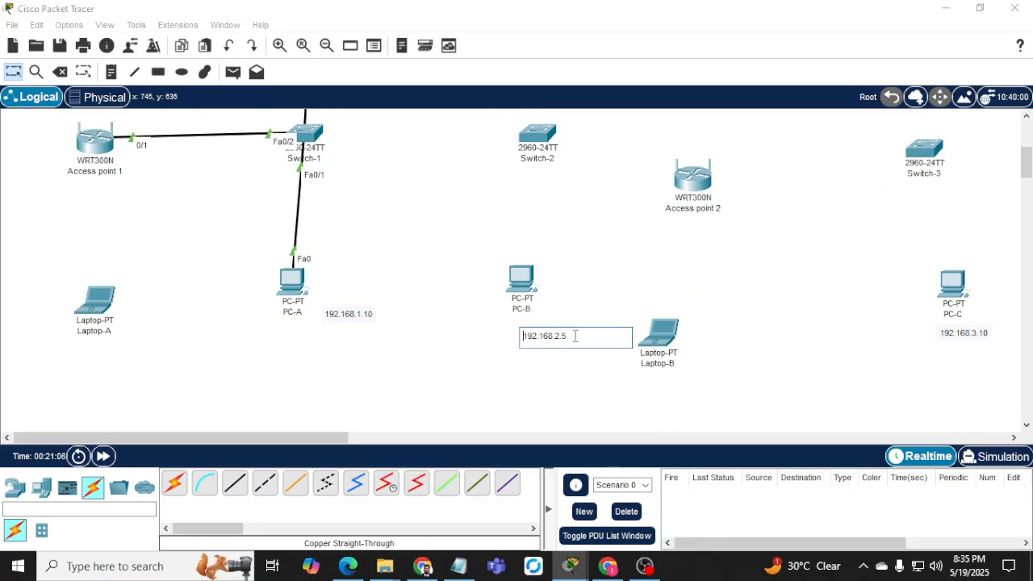
{"action": "key", "text": "BackSpace"}
{"action": "left_click", "coordinate": [396, 374]}
{"action": "scroll", "coordinate": [339, 394], "scroll_direction": "up", "scroll_amount": 2}
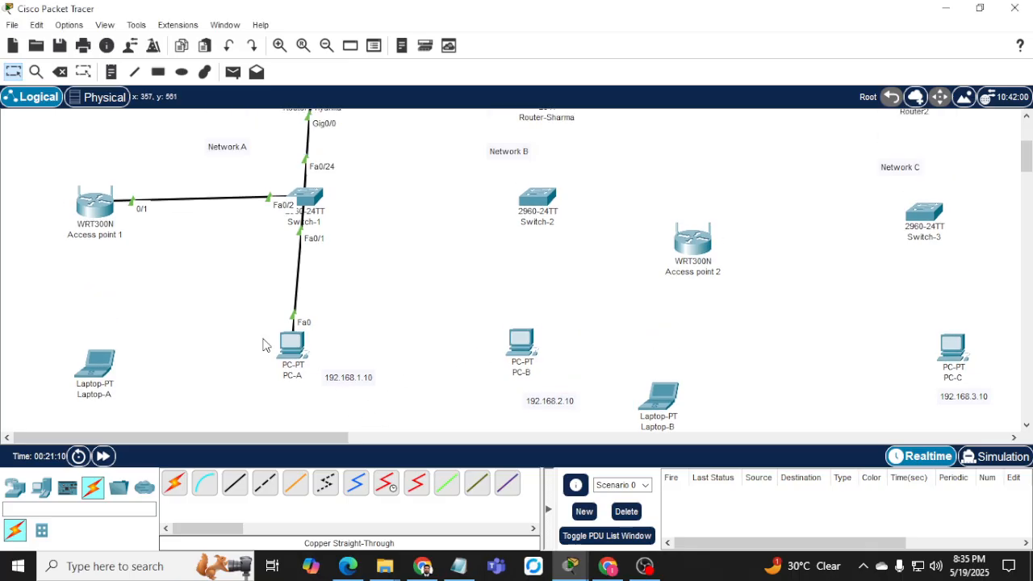
Open Access point 1 and review its LAN, Internet and Wireless configuration pages.
{"action": "left_click", "coordinate": [121, 233]}
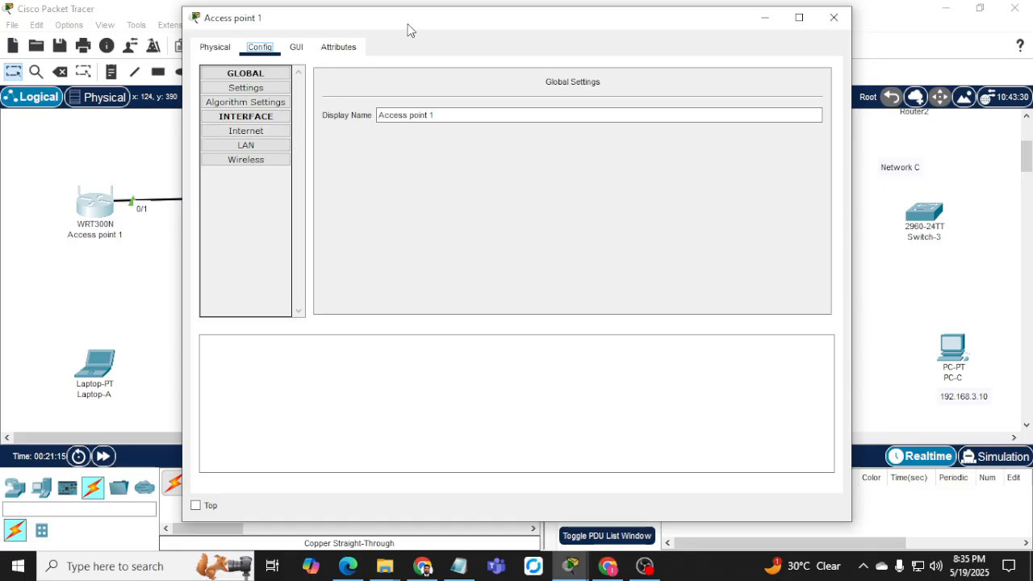
{"action": "left_click_drag", "start_coordinate": [407, 30], "coordinate": [565, 27]}
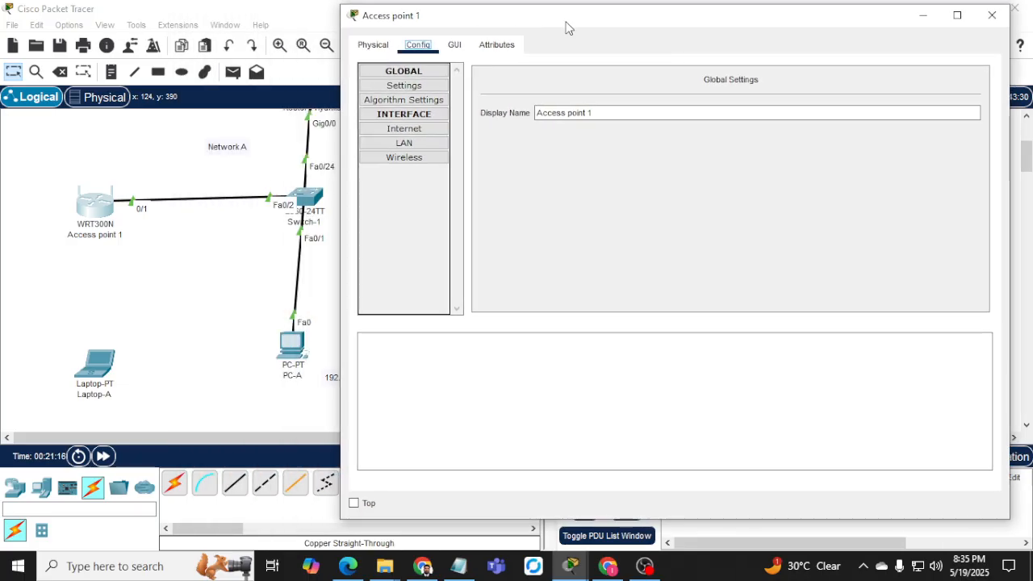
{"action": "left_click", "coordinate": [430, 145]}
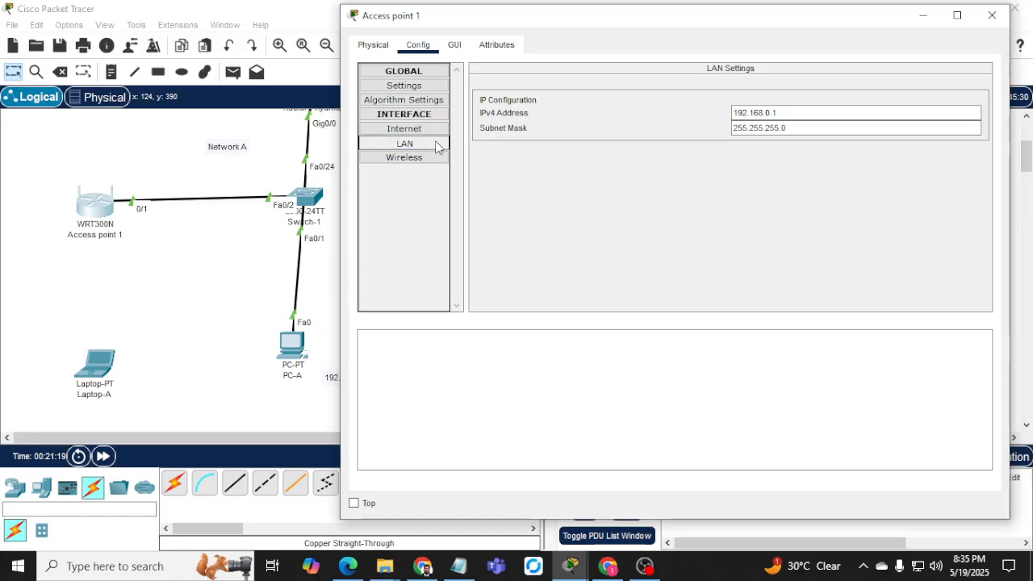
{"action": "left_click", "coordinate": [420, 158]}
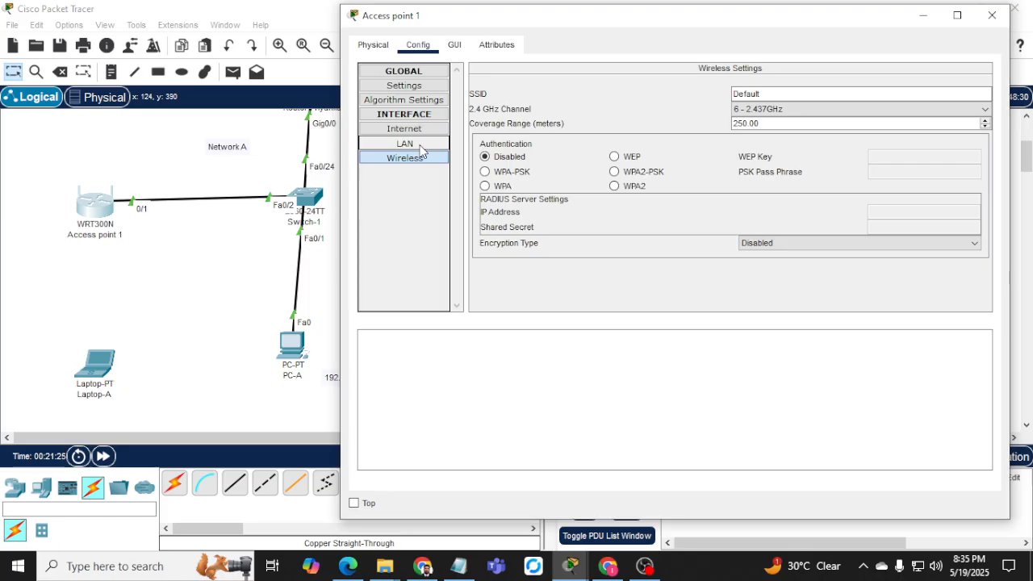
{"action": "left_click", "coordinate": [420, 150]}
{"action": "left_click", "coordinate": [453, 47]}
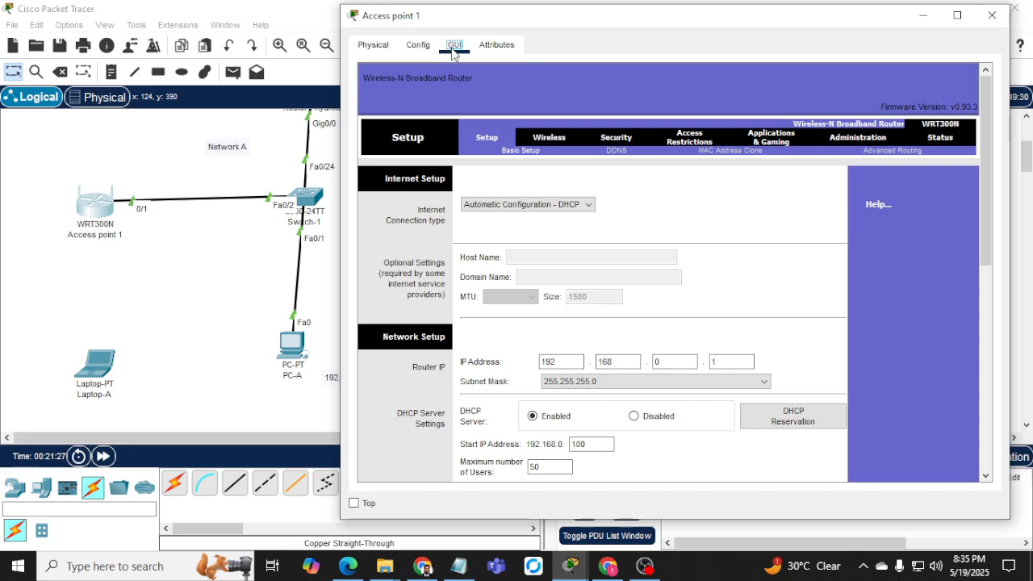
{"action": "left_click", "coordinate": [420, 46]}
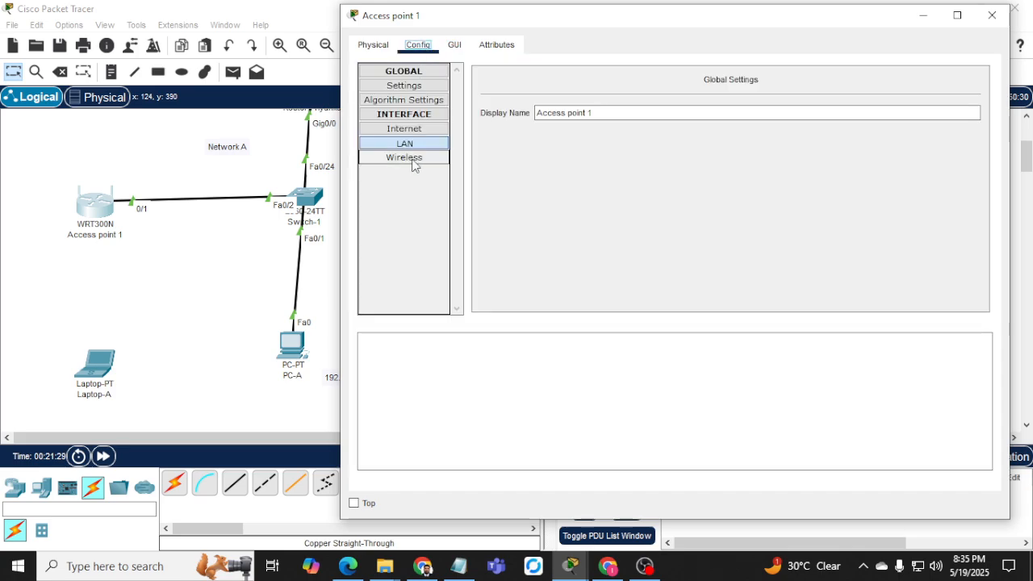
{"action": "left_click", "coordinate": [418, 130]}
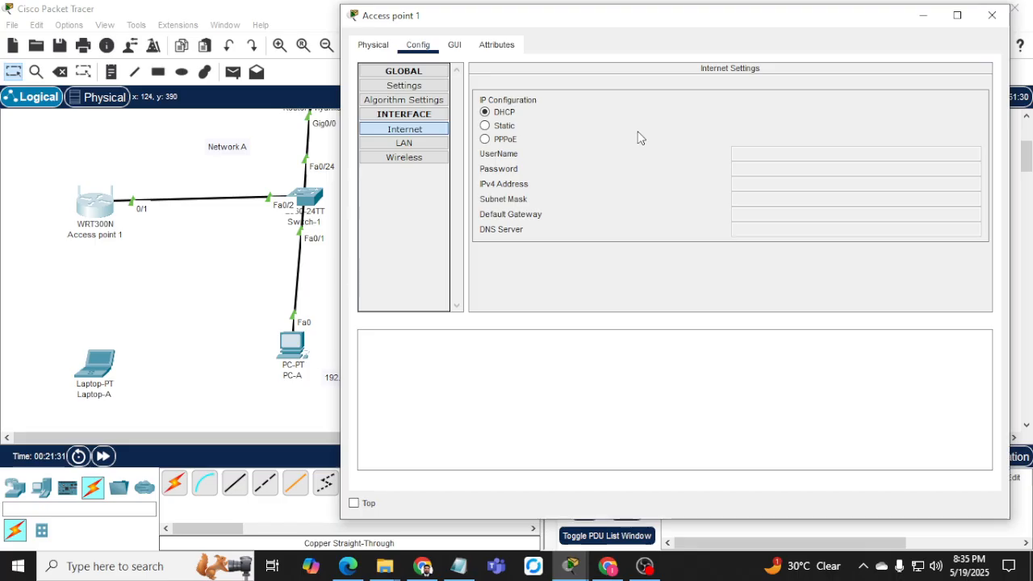
{"action": "left_click", "coordinate": [410, 159]}
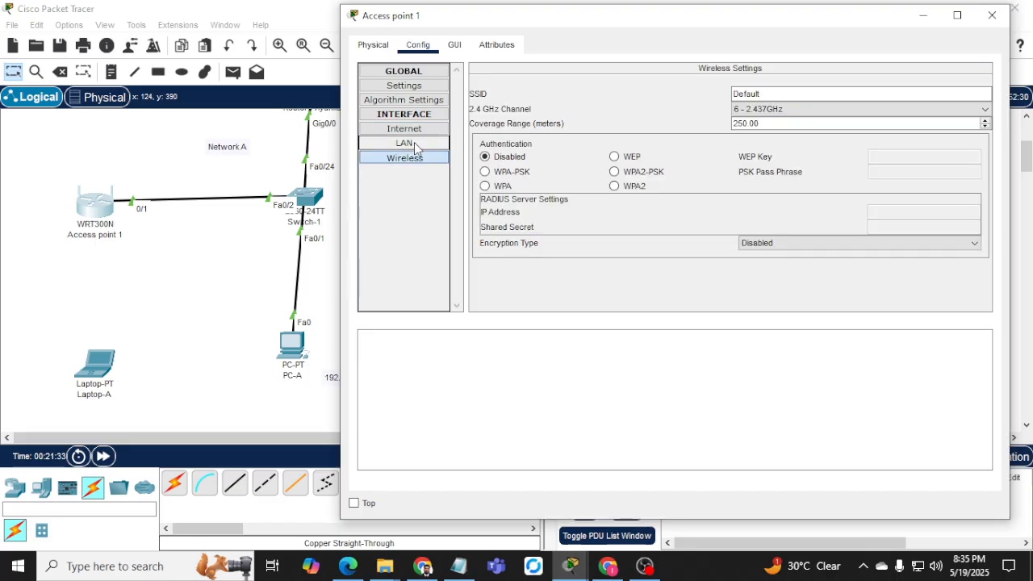
{"action": "left_click", "coordinate": [415, 145]}
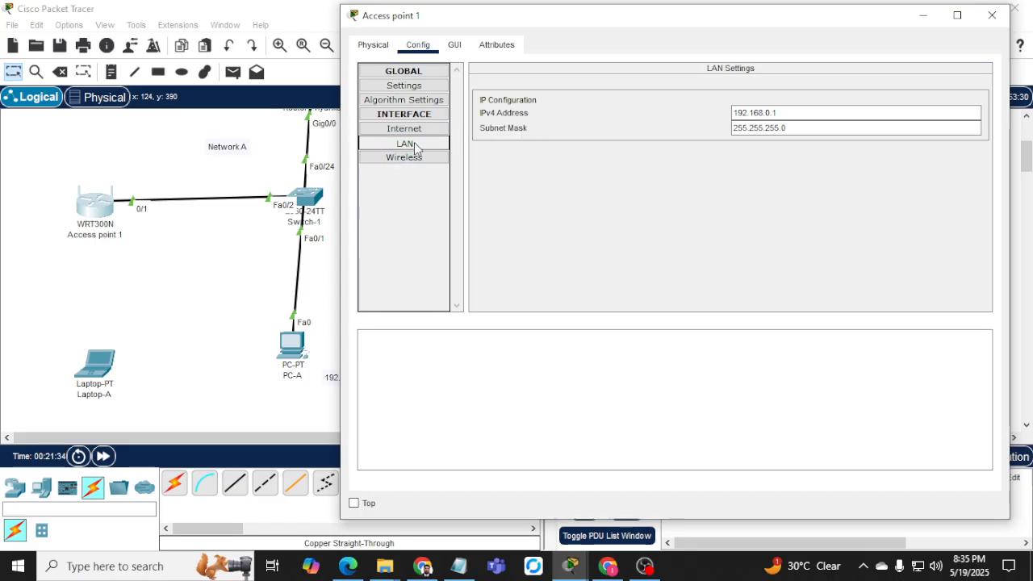
Bring up the web setup page with router IP 192.168.0.1 and expand the internet connection types.
{"action": "left_click", "coordinate": [454, 46]}
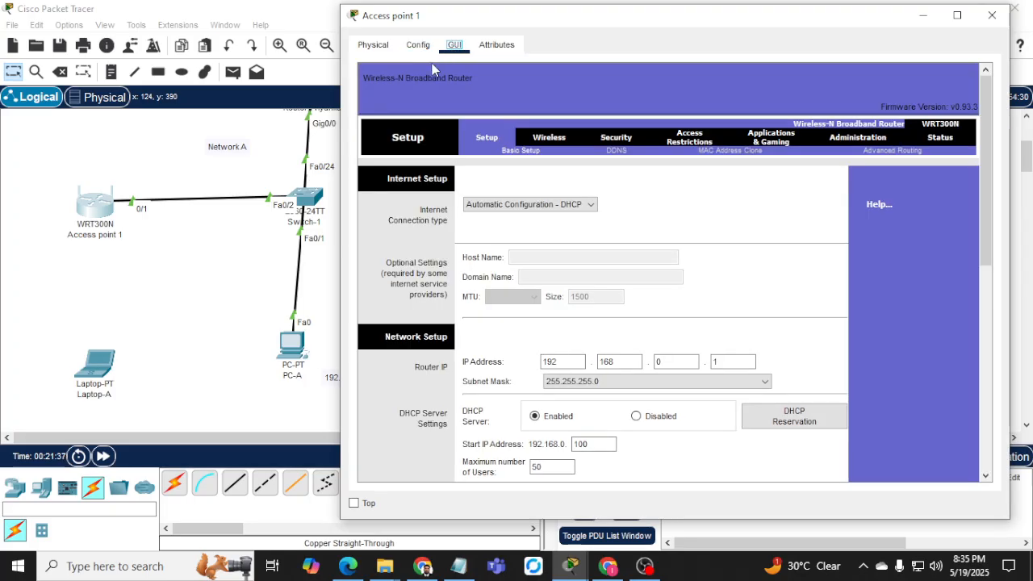
{"action": "left_click", "coordinate": [530, 139]}
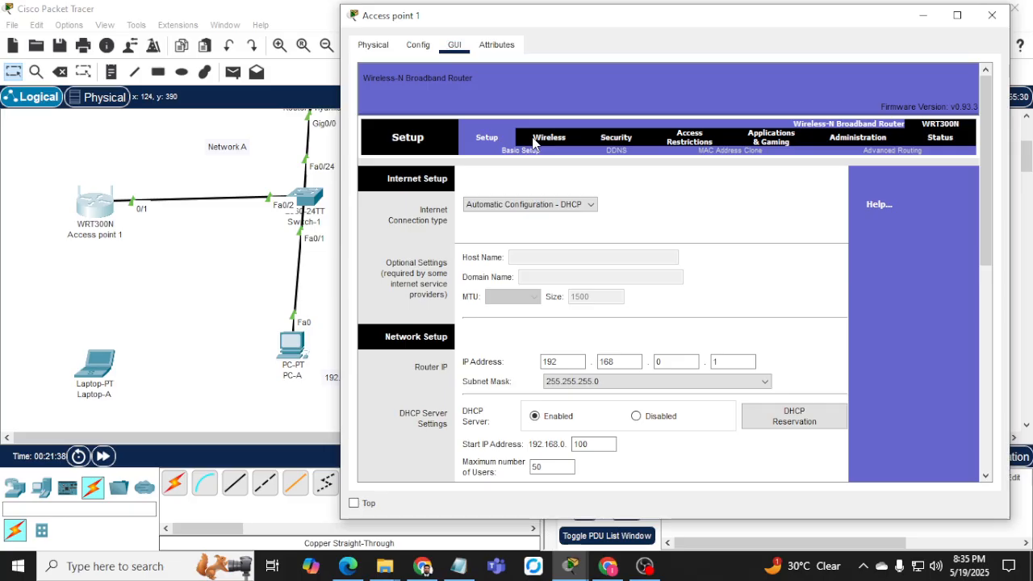
{"action": "left_click", "coordinate": [560, 205]}
Switch Access point 1's internet connection to Static IP and enter 192.168.1 so far.
{"action": "left_click", "coordinate": [519, 228]}
{"action": "key", "text": "Tab"}
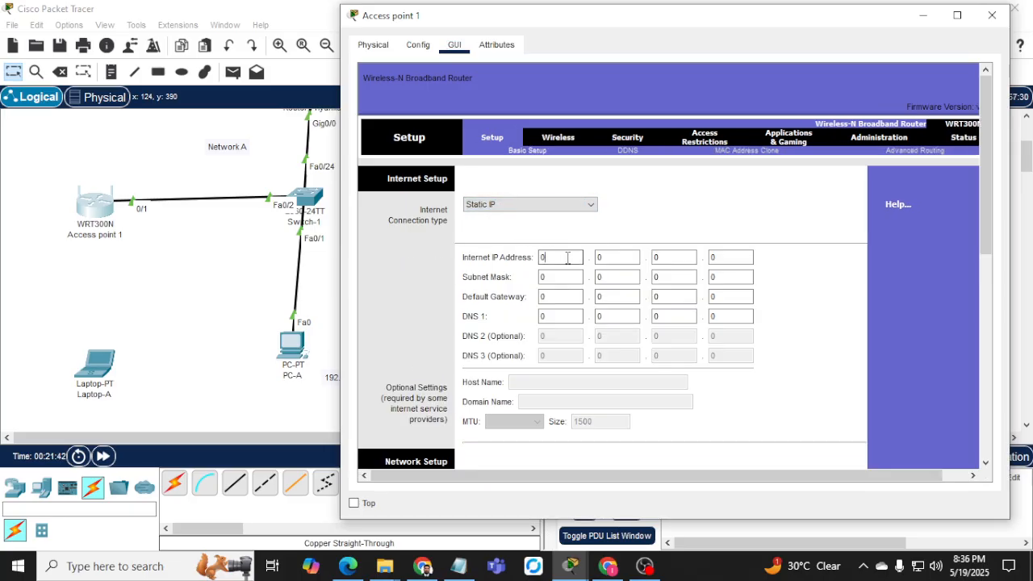
{"action": "type", "text": "192."}
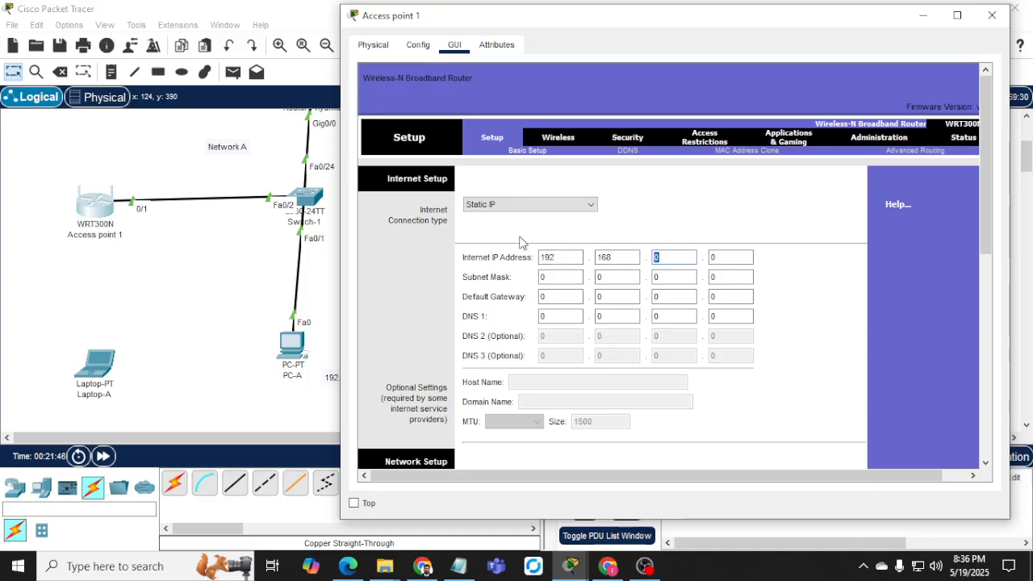
{"action": "type", "text": "1"}
{"action": "key", "text": "Tab"}
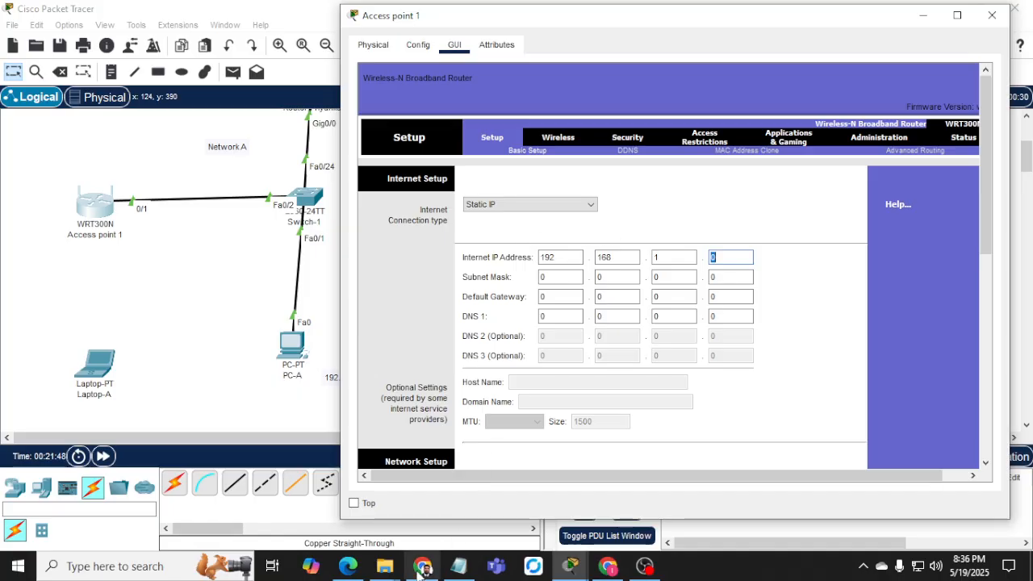
Look up host number 20 in the PDF addressing table.
{"action": "left_click", "coordinate": [421, 567]}
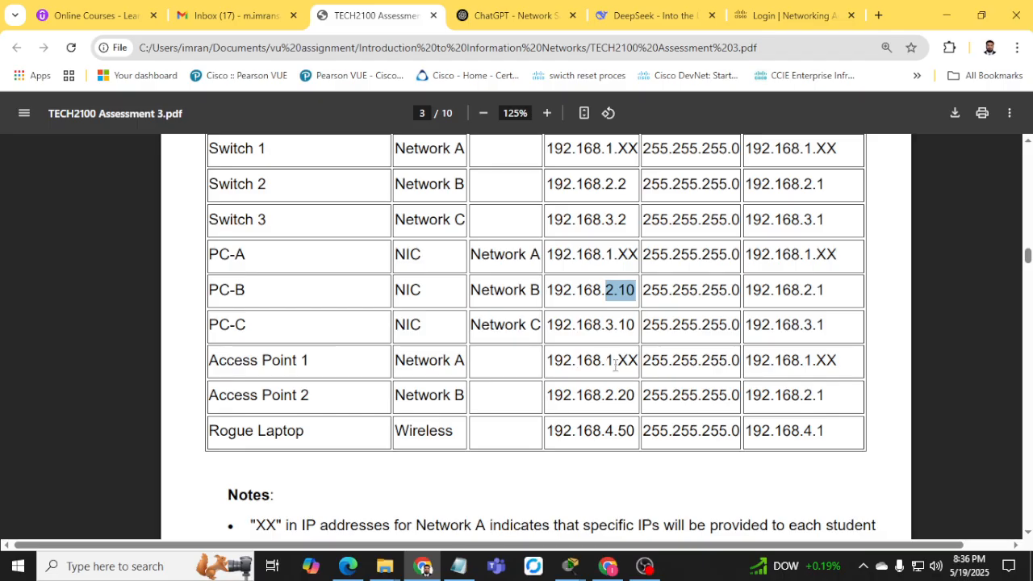
{"action": "left_click_drag", "start_coordinate": [619, 396], "coordinate": [634, 397]}
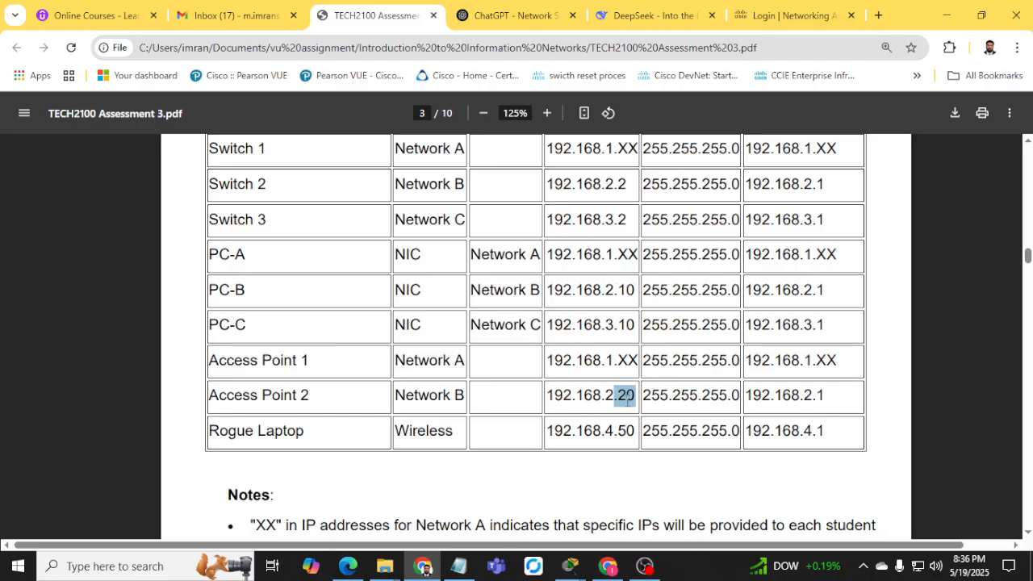
{"action": "left_click", "coordinate": [946, 15]}
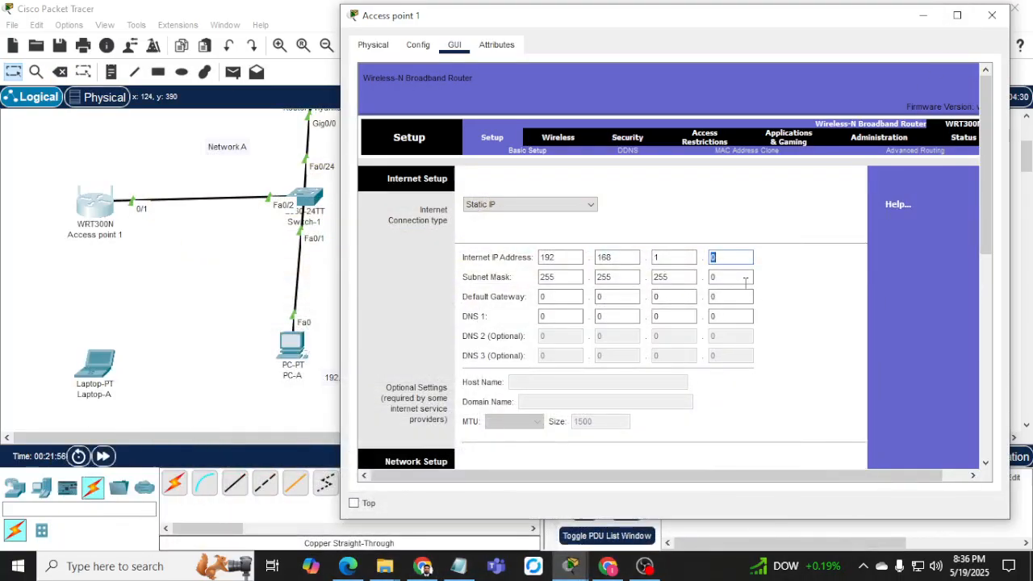
Complete the internet address as 192.168.1.20 and begin entering default gateway 192.168.1.1.
{"action": "key", "text": "BackSpace"}
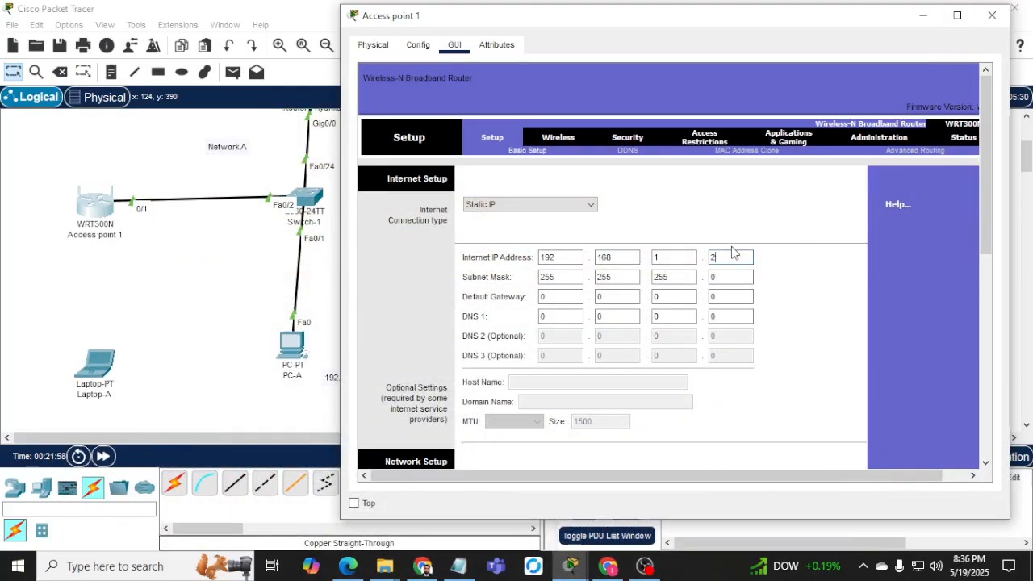
{"action": "type", "text": "20"}
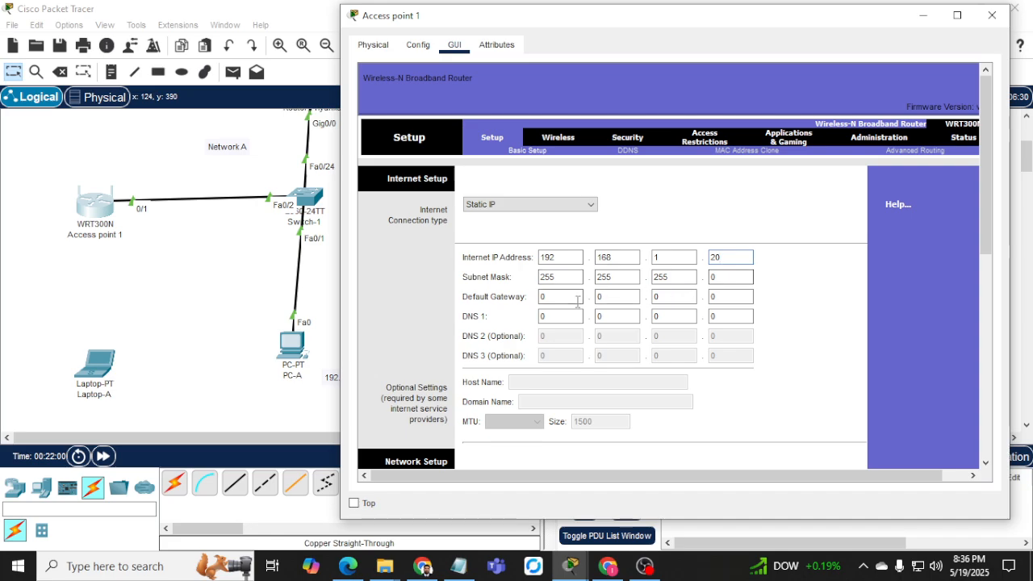
{"action": "left_click_drag", "start_coordinate": [565, 297], "coordinate": [509, 301]}
{"action": "key", "text": "Tab"}
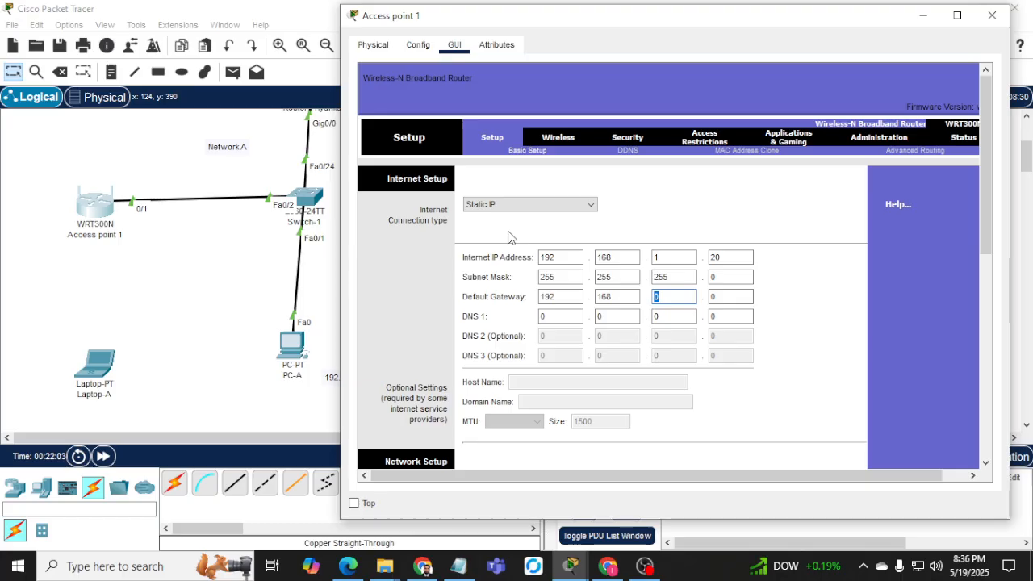
{"action": "type", "text": "1"}
{"action": "key", "text": "Tab"}
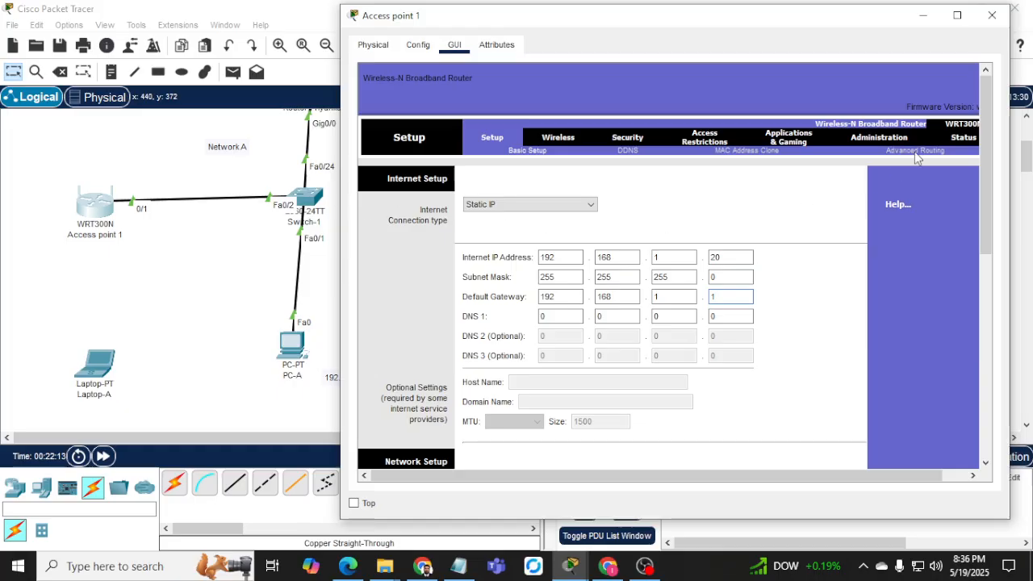
Enter and run 'do ping 192.168.1.20' at Switch-1's configuration prompt.
{"action": "left_click", "coordinate": [308, 201]}
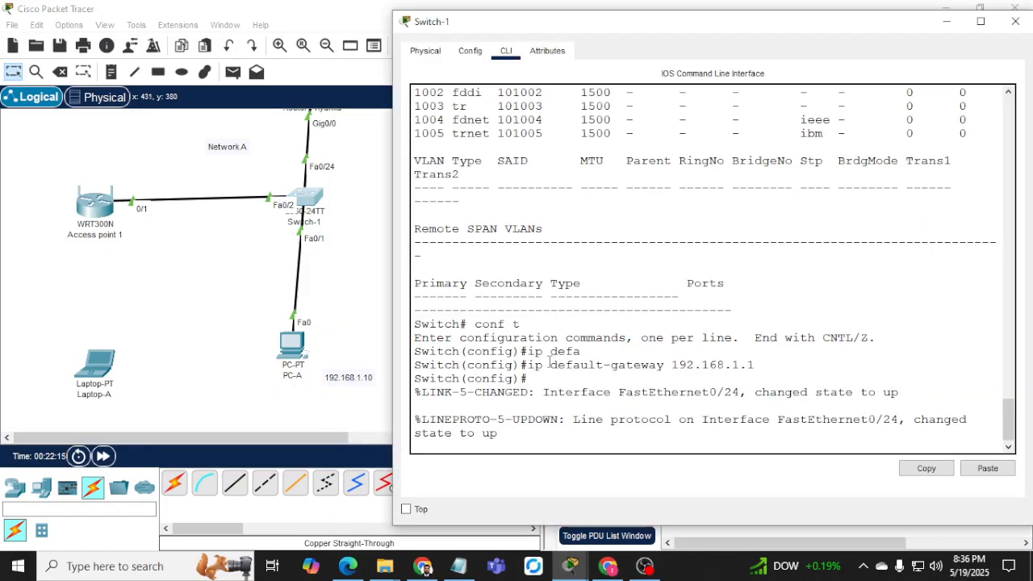
{"action": "key", "text": "Return"}
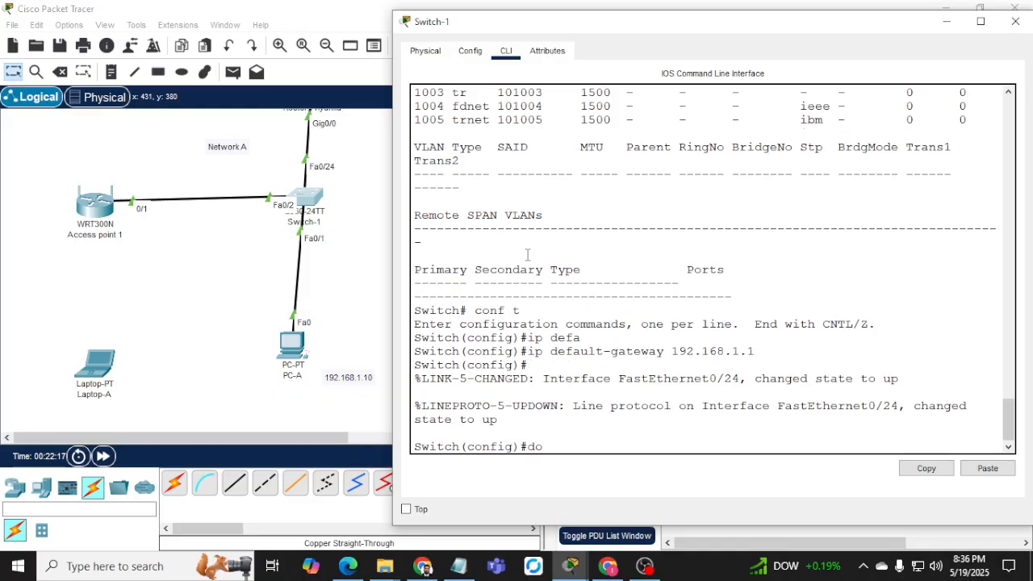
{"action": "type", "text": "do ping"}
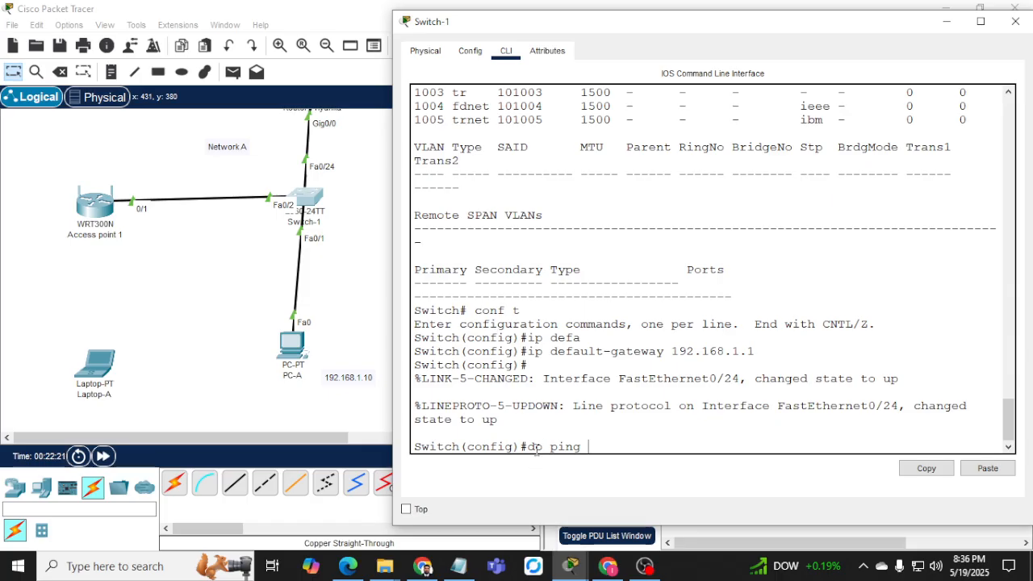
{"action": "left_click_drag", "start_coordinate": [466, 450], "coordinate": [492, 446]}
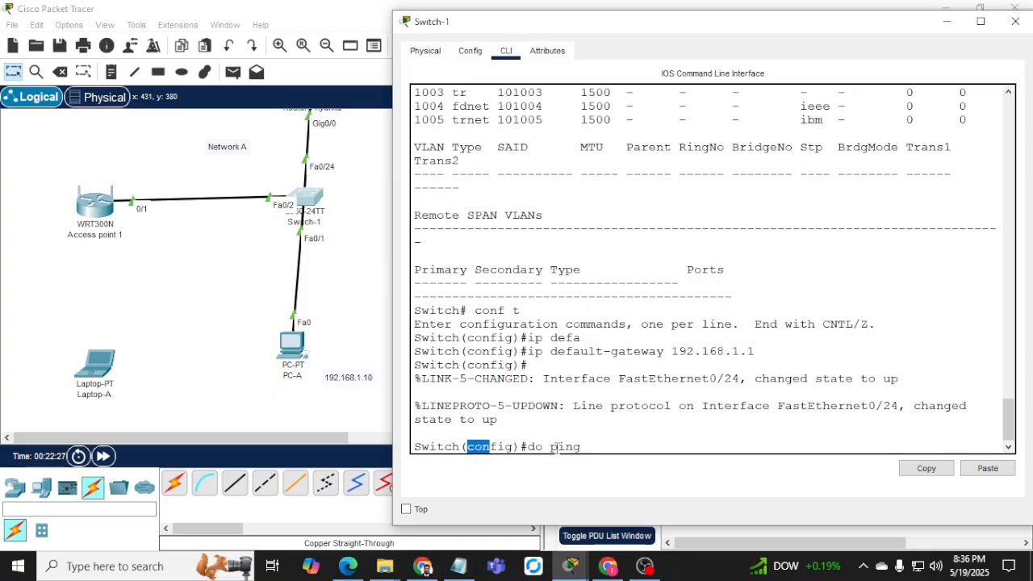
{"action": "left_click_drag", "start_coordinate": [552, 449], "coordinate": [528, 447]}
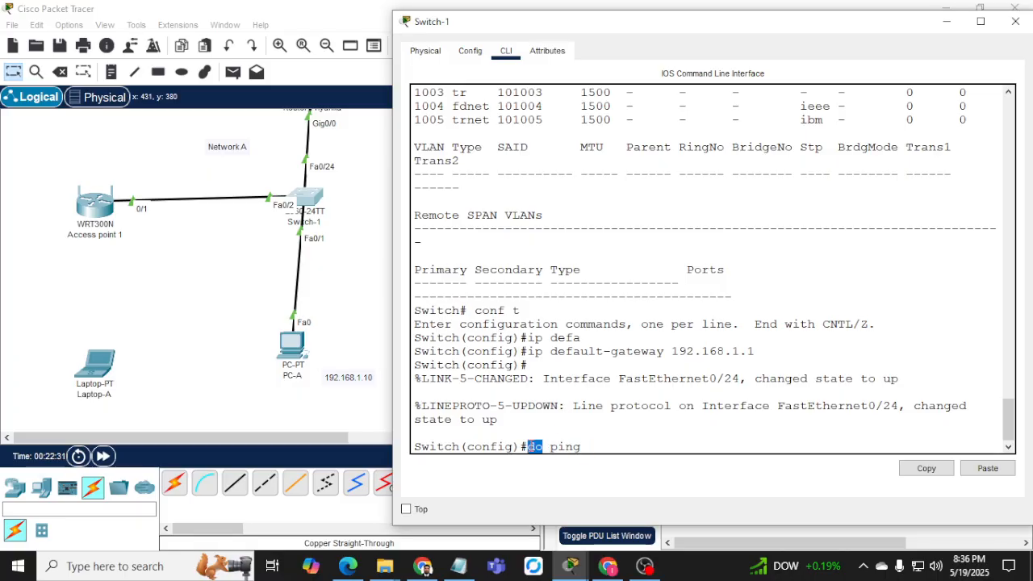
{"action": "left_click", "coordinate": [607, 444]}
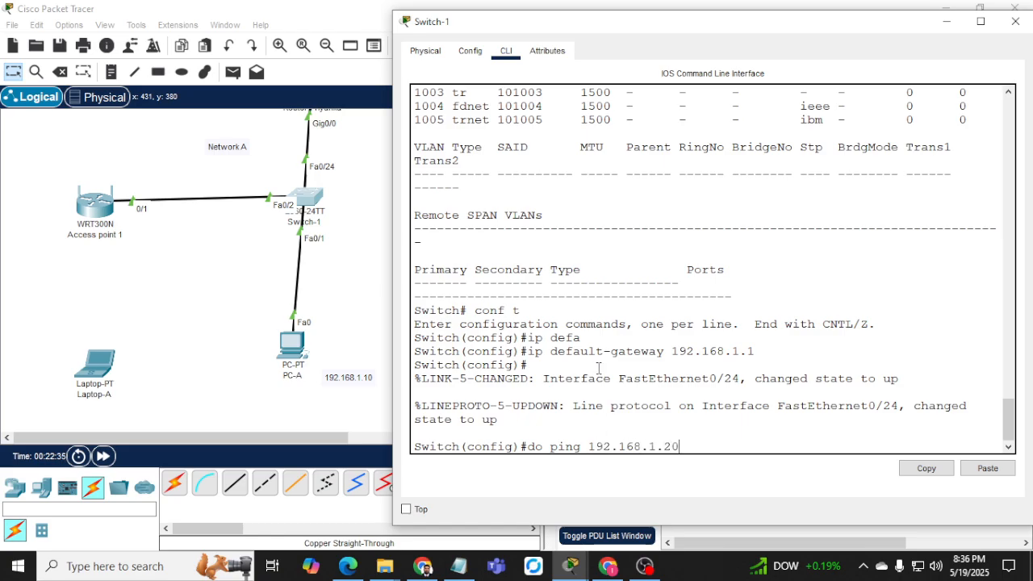
{"action": "key", "text": "Return"}
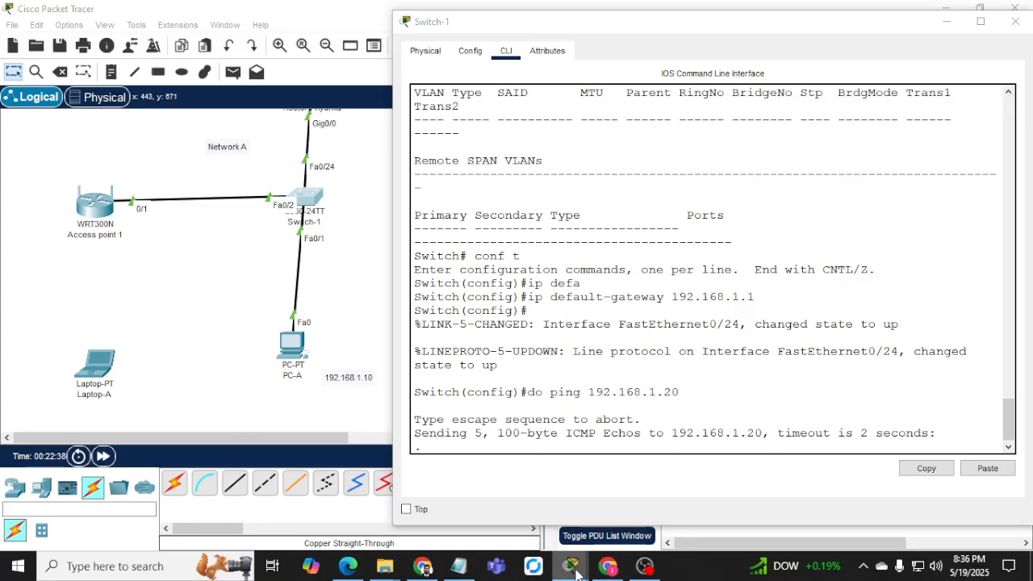
{"action": "mouse_move", "coordinate": [571, 566]}
{"action": "left_click", "coordinate": [964, 494]}
Save Access point 1's DHCP pool of 192.168.0.1–29, then minimize its window.
{"action": "scroll", "coordinate": [654, 360], "scroll_direction": "down", "scroll_amount": 4}
{"action": "scroll", "coordinate": [661, 367], "scroll_direction": "down", "scroll_amount": 5}
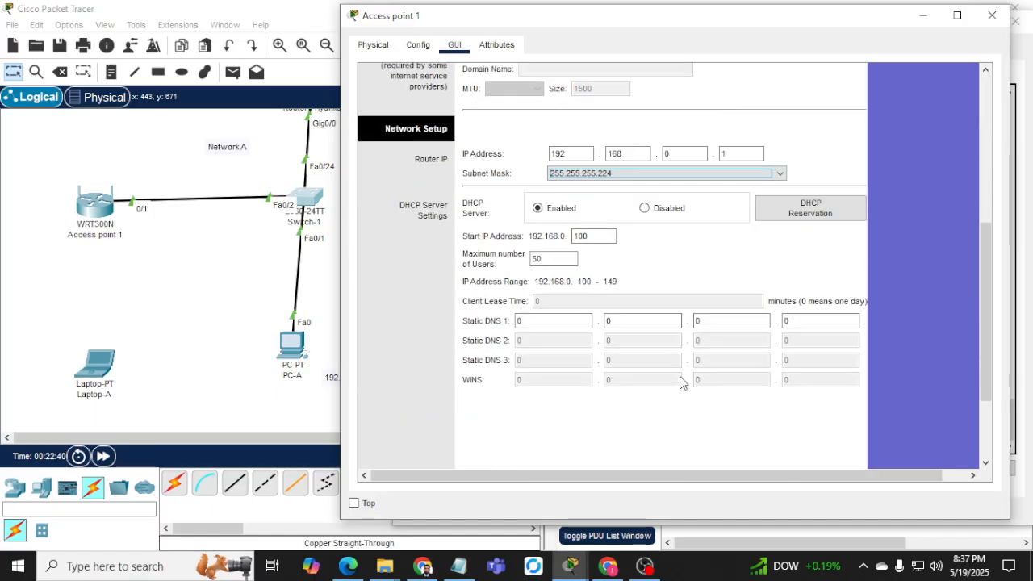
{"action": "left_click", "coordinate": [701, 444]}
{"action": "scroll", "coordinate": [633, 375], "scroll_direction": "up", "scroll_amount": 10}
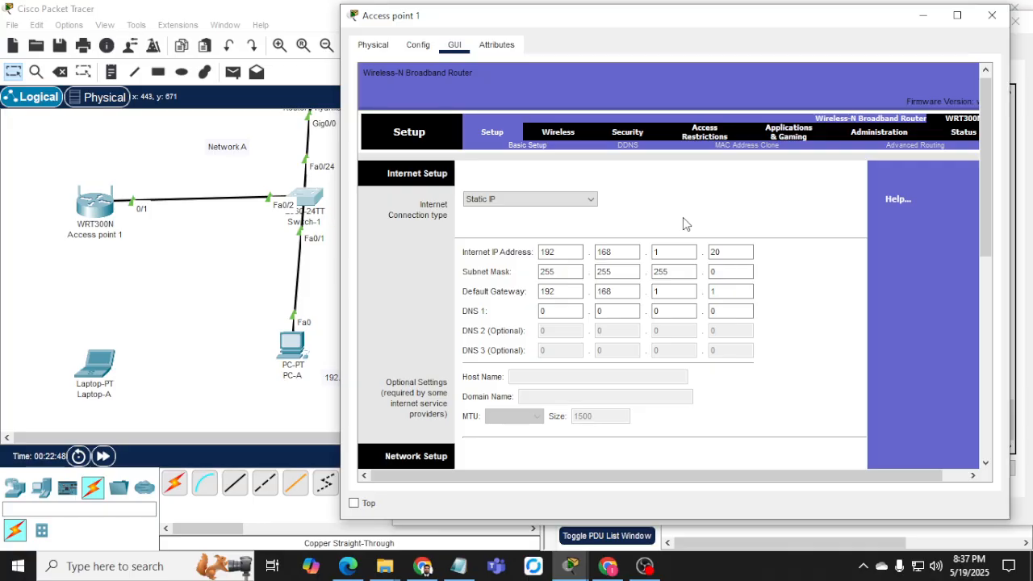
{"action": "scroll", "coordinate": [745, 336], "scroll_direction": "down", "scroll_amount": 10}
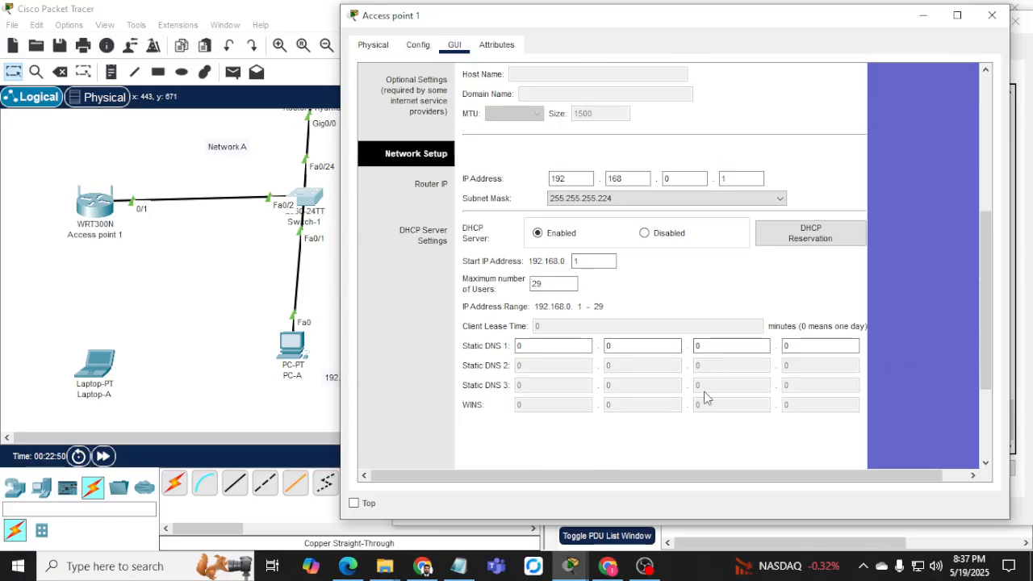
{"action": "left_click", "coordinate": [699, 446]}
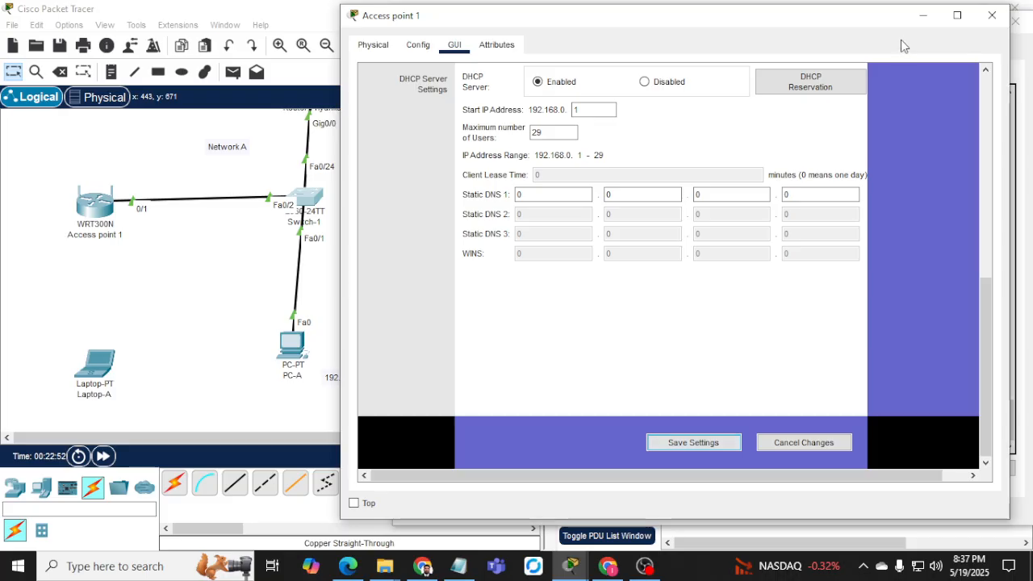
{"action": "left_click", "coordinate": [922, 14]}
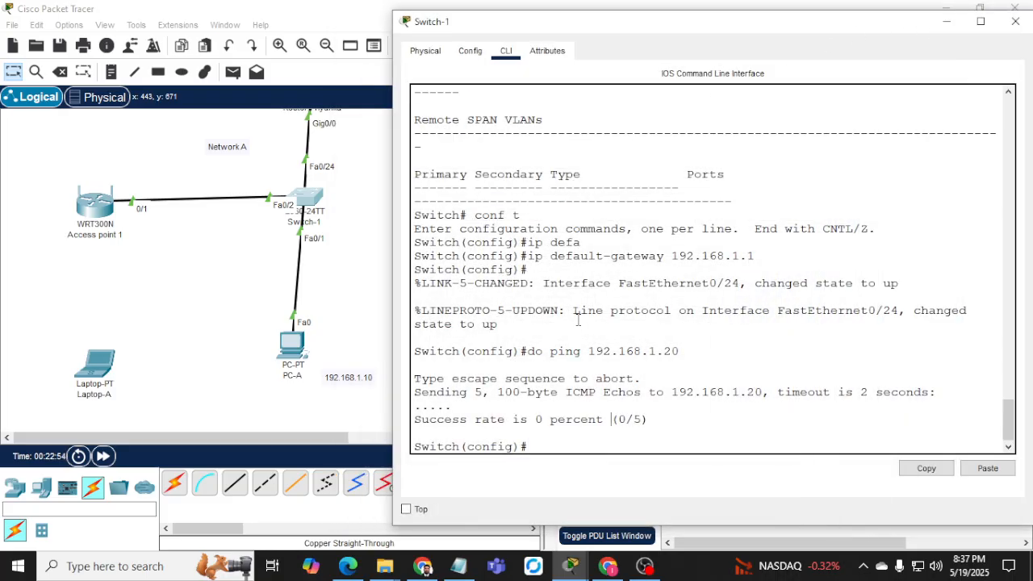
Rerun the ping to 192.168.1.20 from Switch-1, then check Access point 1's settings page.
{"action": "key", "text": "Up"}
{"action": "key", "text": "Return"}
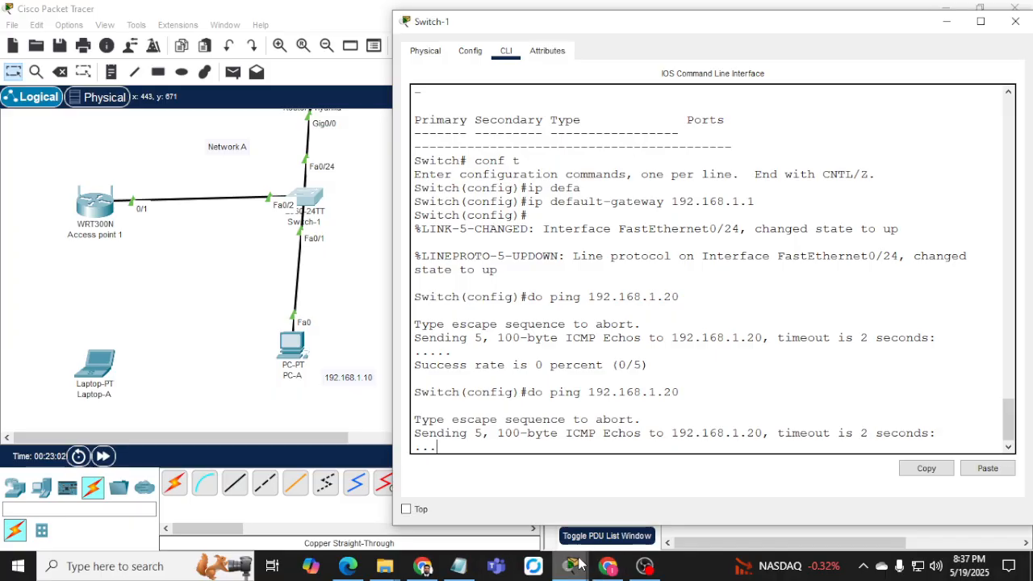
{"action": "mouse_move", "coordinate": [577, 562]}
{"action": "left_click", "coordinate": [904, 492]}
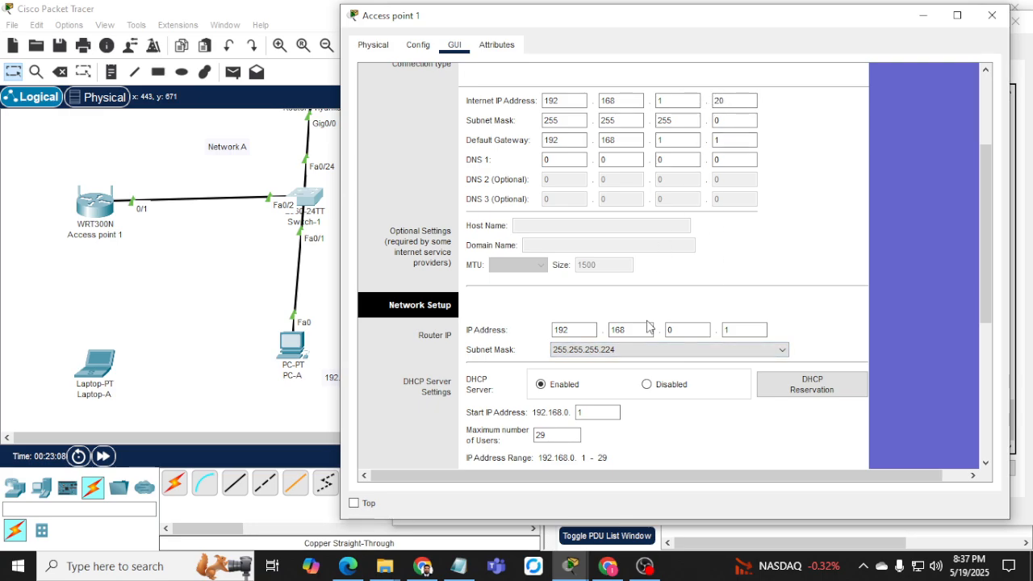
{"action": "scroll", "coordinate": [647, 326], "scroll_direction": "up", "scroll_amount": 3}
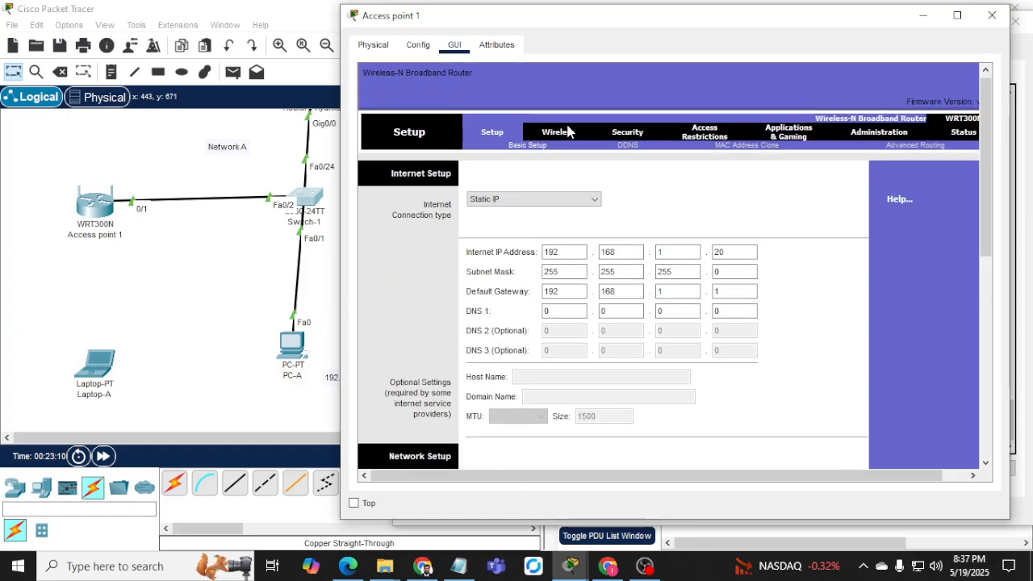
{"action": "left_click", "coordinate": [924, 16]}
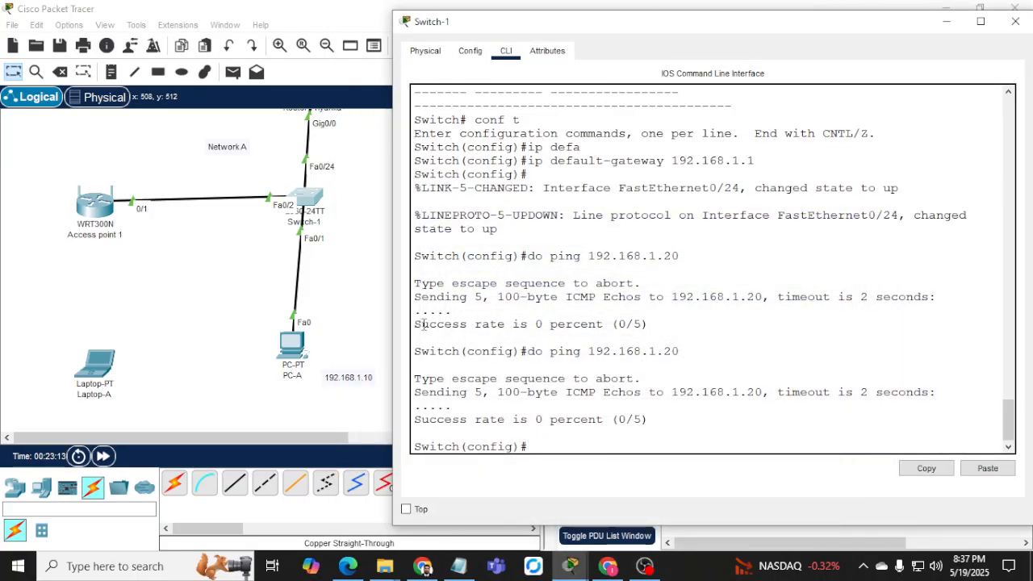
Run the 192.168.1.20 ping once more and widen Switch-1's console window.
{"action": "key", "text": "Up"}
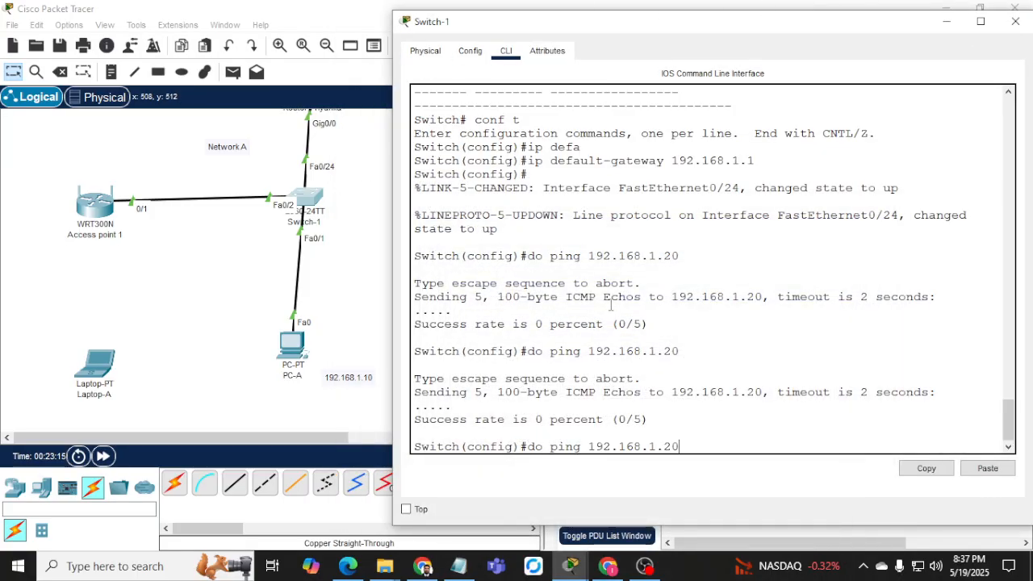
{"action": "key", "text": "Return"}
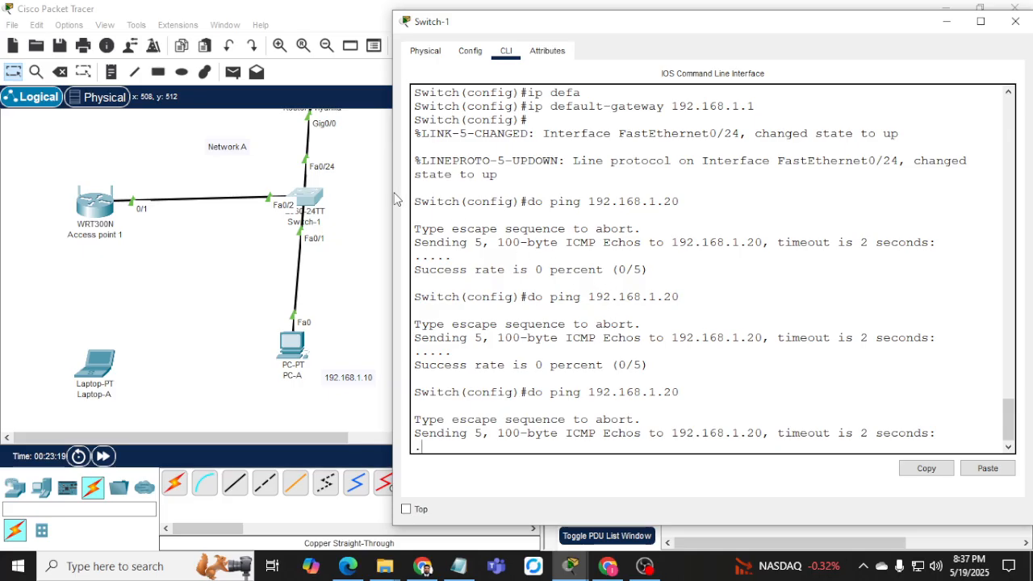
{"action": "left_click_drag", "start_coordinate": [390, 191], "coordinate": [357, 192]}
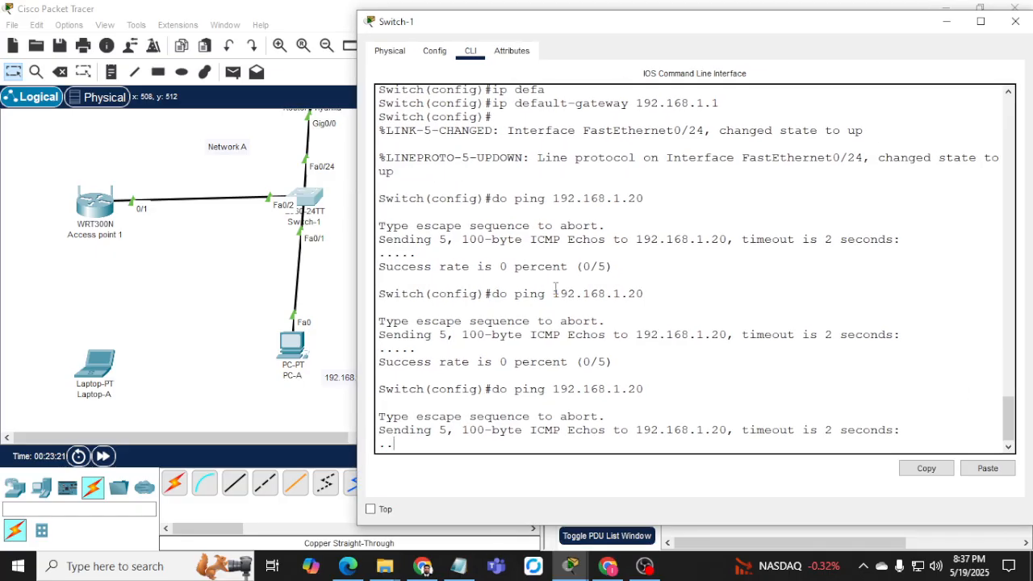
{"action": "mouse_move", "coordinate": [570, 566]}
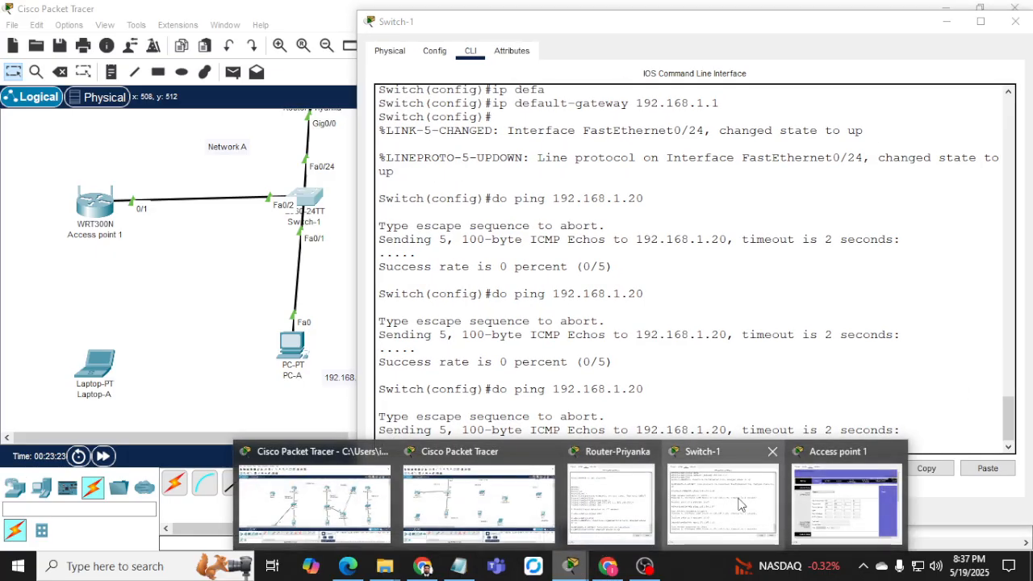
{"action": "left_click", "coordinate": [815, 504]}
Keep Access point 1 on Static IP with gateway 192.168.1.1 and save the settings.
{"action": "left_click", "coordinate": [524, 205]}
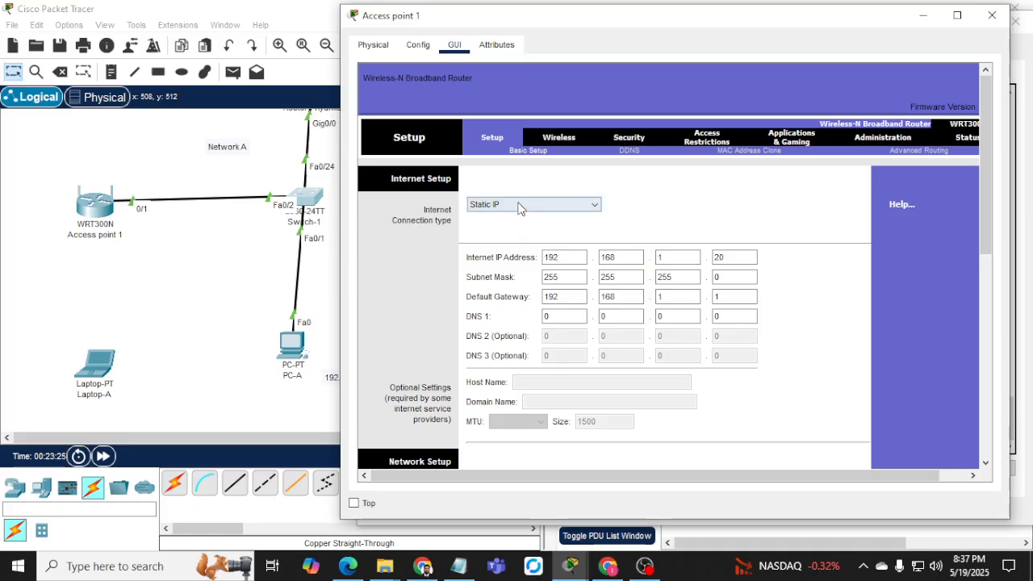
{"action": "left_click", "coordinate": [519, 207]}
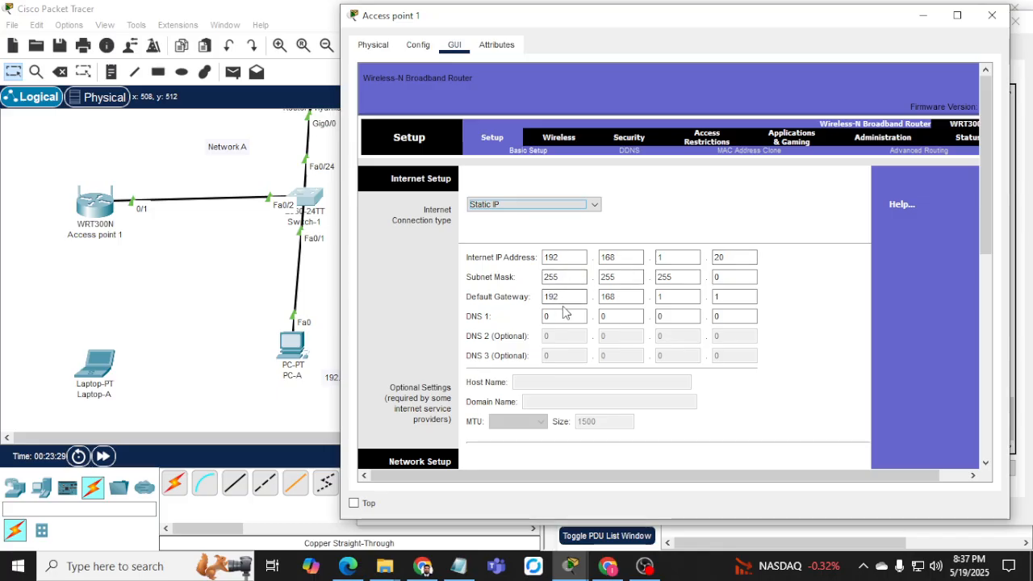
{"action": "left_click", "coordinate": [612, 299]}
{"action": "scroll", "coordinate": [797, 379], "scroll_direction": "down", "scroll_amount": 3}
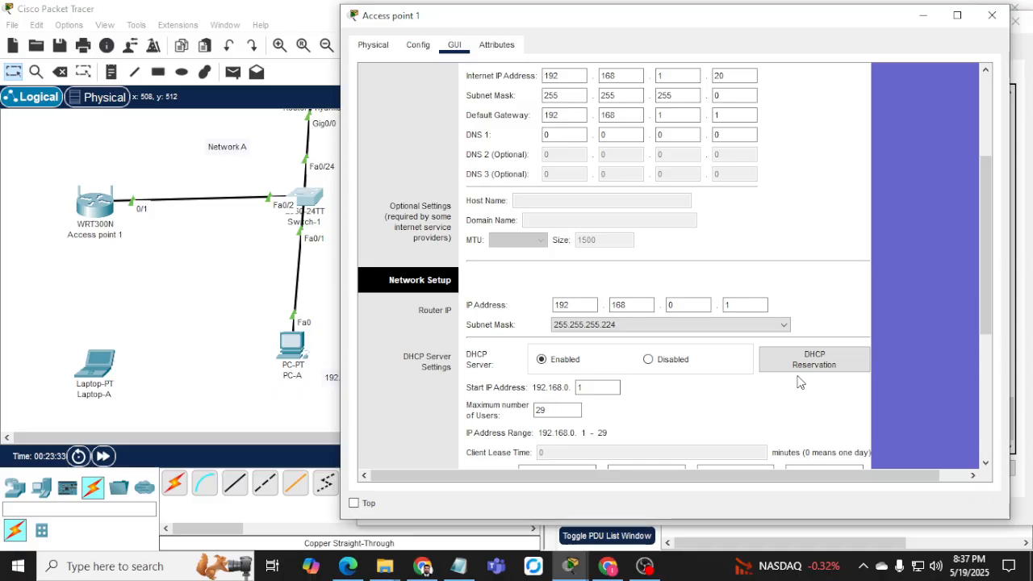
{"action": "scroll", "coordinate": [795, 381], "scroll_direction": "down", "scroll_amount": 3}
{"action": "scroll", "coordinate": [792, 383], "scroll_direction": "down", "scroll_amount": 3}
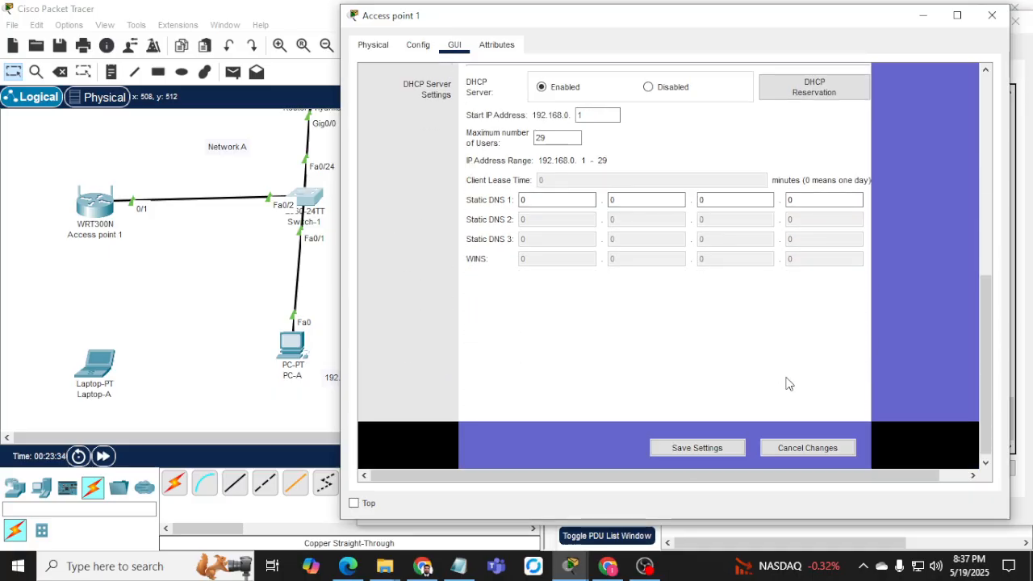
{"action": "left_click", "coordinate": [690, 454]}
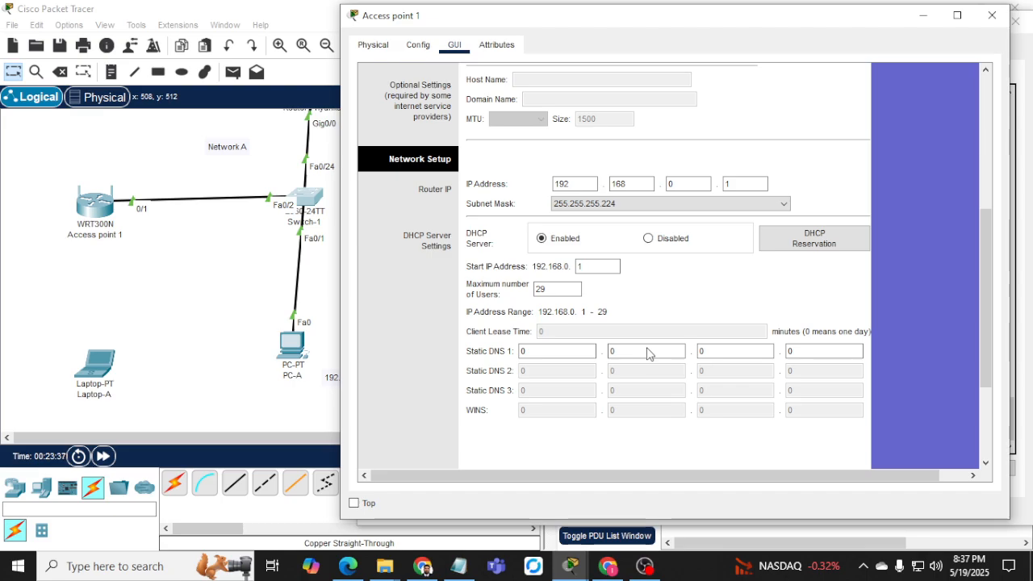
View the Basic Wireless page, then go back to Access point 1's Setup page.
{"action": "scroll", "coordinate": [686, 435], "scroll_direction": "up", "scroll_amount": 10}
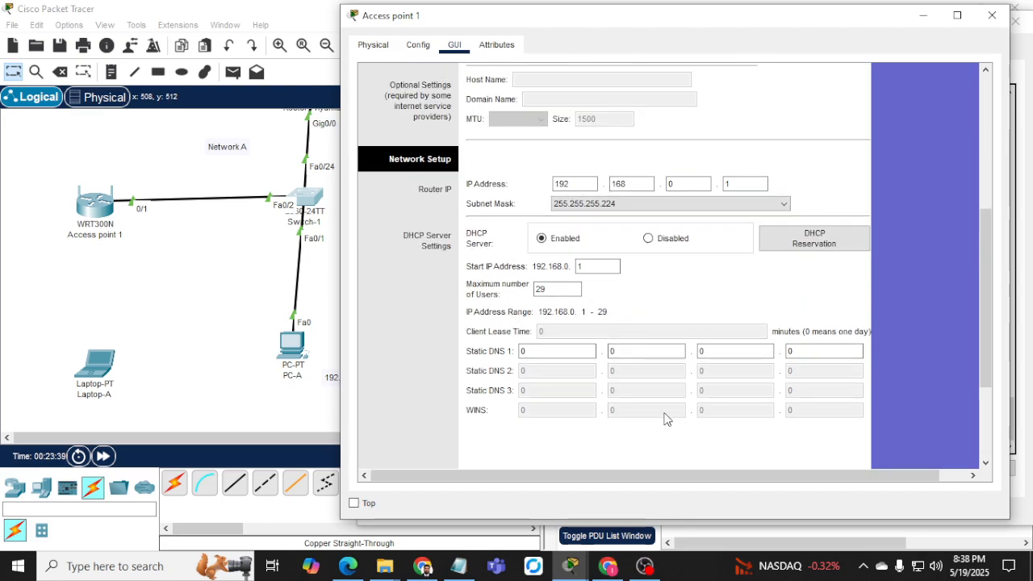
{"action": "left_click", "coordinate": [554, 140]}
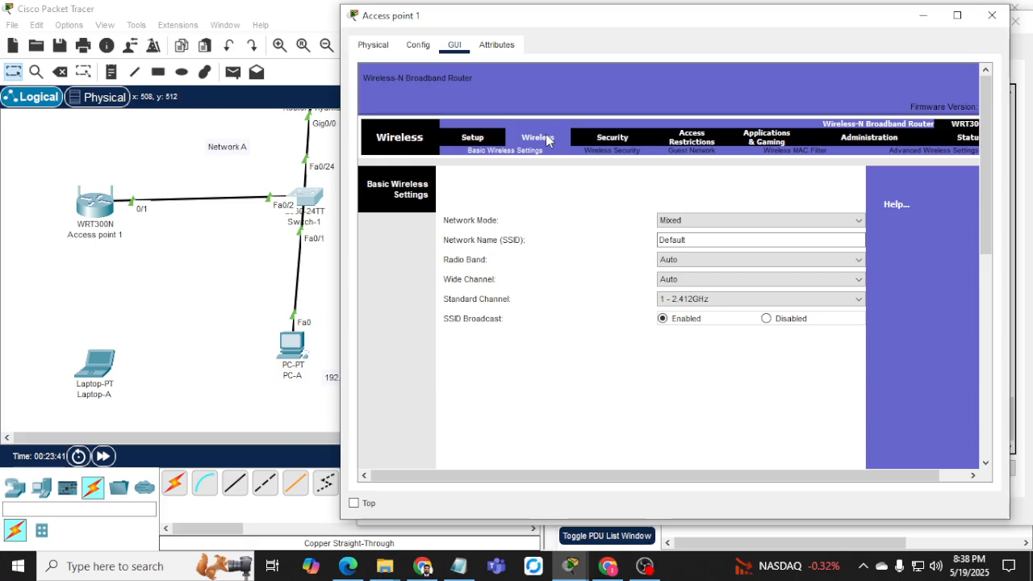
{"action": "left_click", "coordinate": [485, 140]}
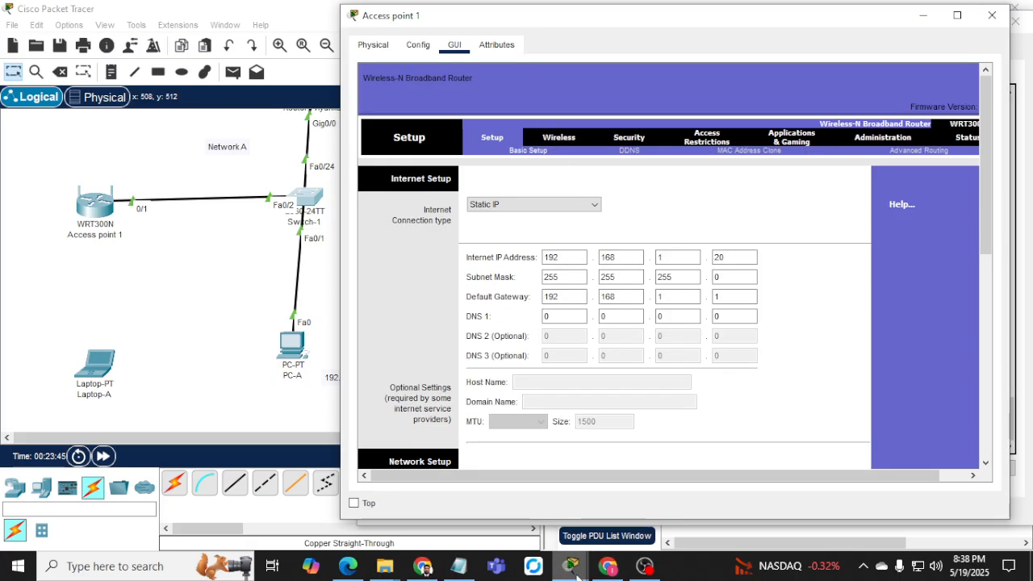
{"action": "mouse_move", "coordinate": [571, 564]}
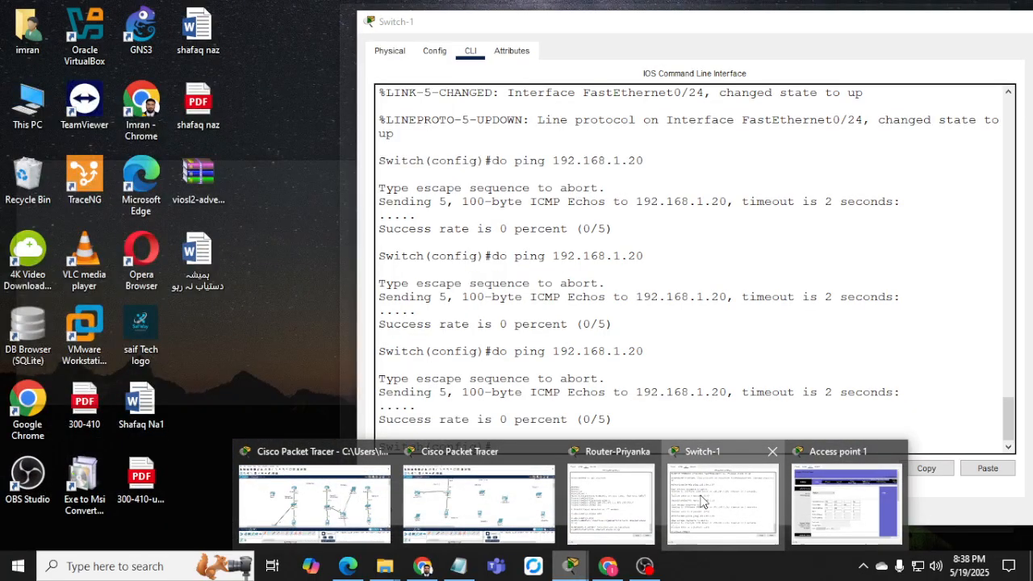
From Switch-1, ping the gateway 192.168.1.1.
{"action": "left_click", "coordinate": [723, 501]}
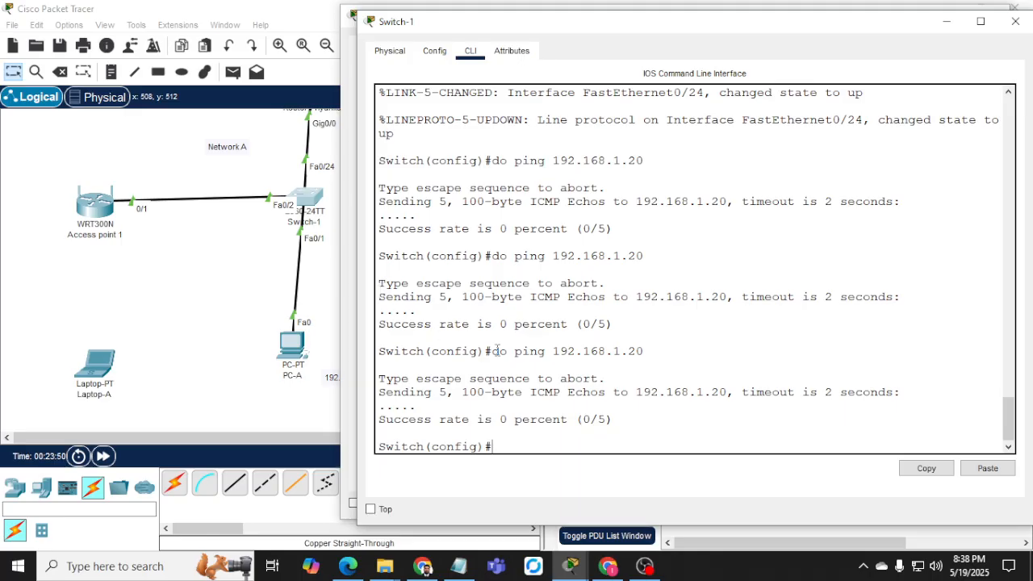
{"action": "key", "text": "Up"}
{"action": "key", "text": "BackSpace"}
{"action": "key", "text": "BackSpace"}
{"action": "type", "text": "192.168.1."}
{"action": "key", "text": "Return"}
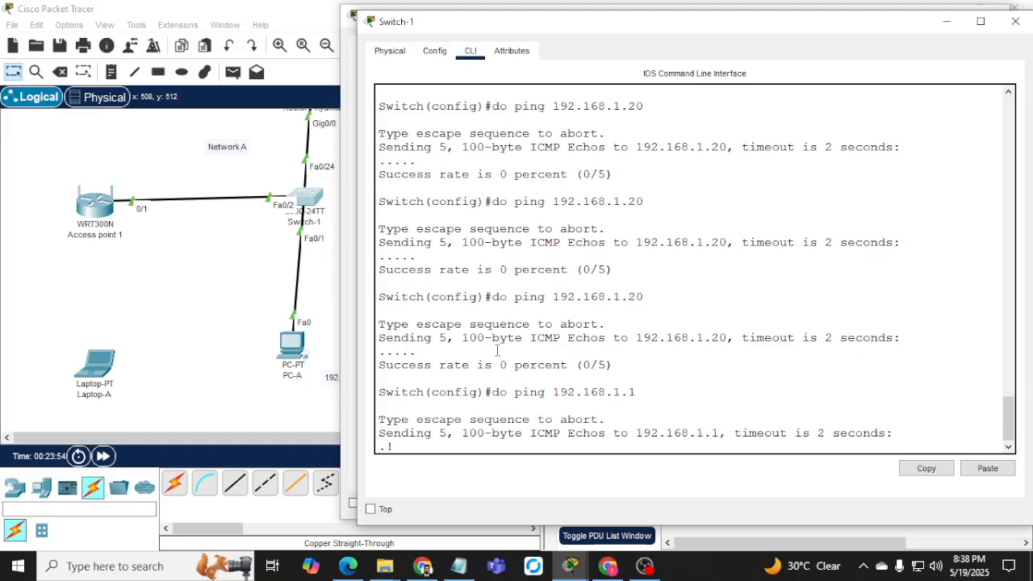
Ping PC-A at 192.168.1.10 from Switch-1, getting 4 of 5 replies.
{"action": "key", "text": "Up"}
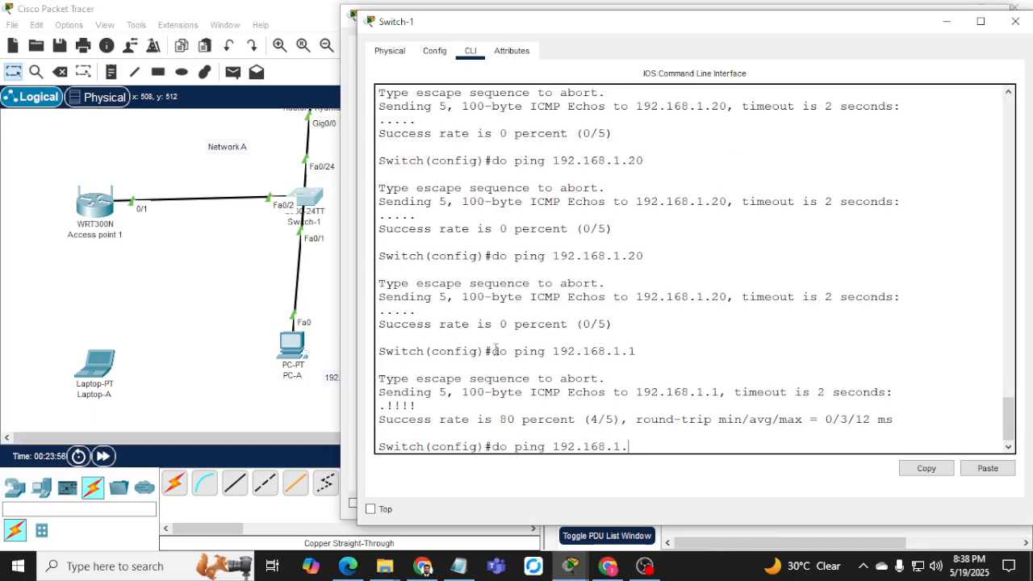
{"action": "type", "text": "0"}
{"action": "key", "text": "Return"}
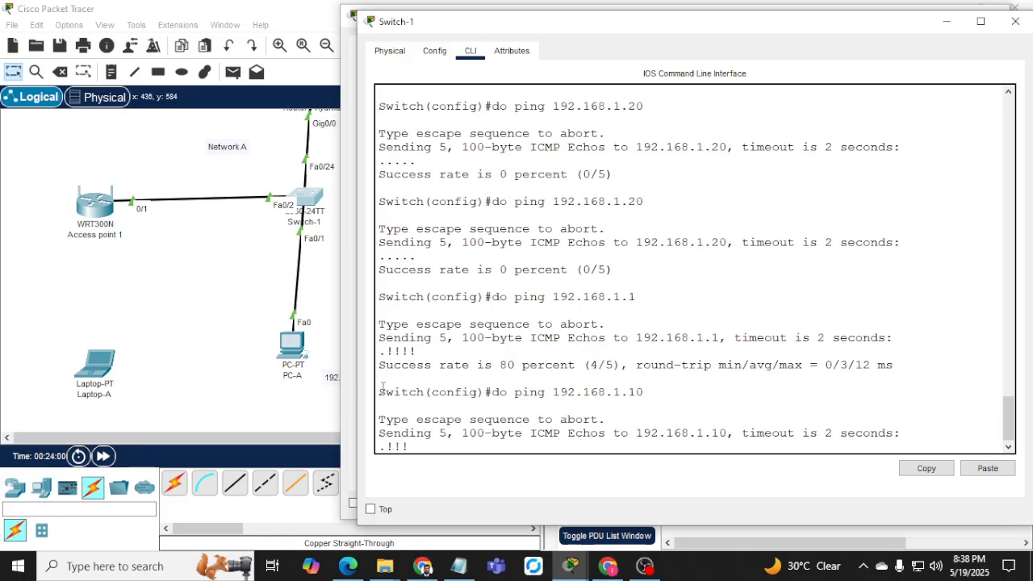
{"action": "left_click", "coordinate": [298, 358]}
Run 'ping 192.168.1.20' from PC-A's Command Prompt.
{"action": "left_click", "coordinate": [289, 355]}
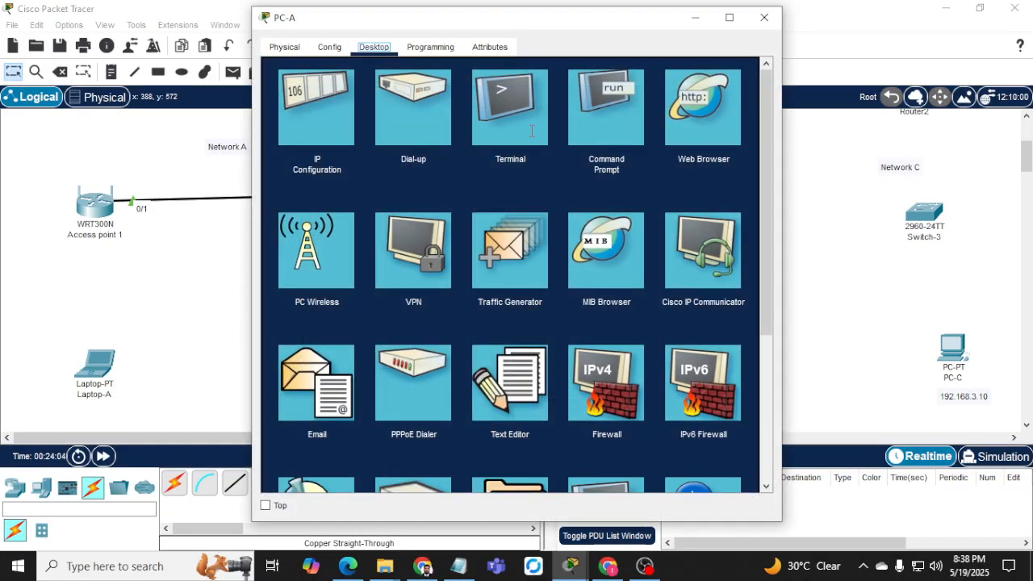
{"action": "left_click", "coordinate": [318, 379]}
{"action": "left_click", "coordinate": [753, 74]}
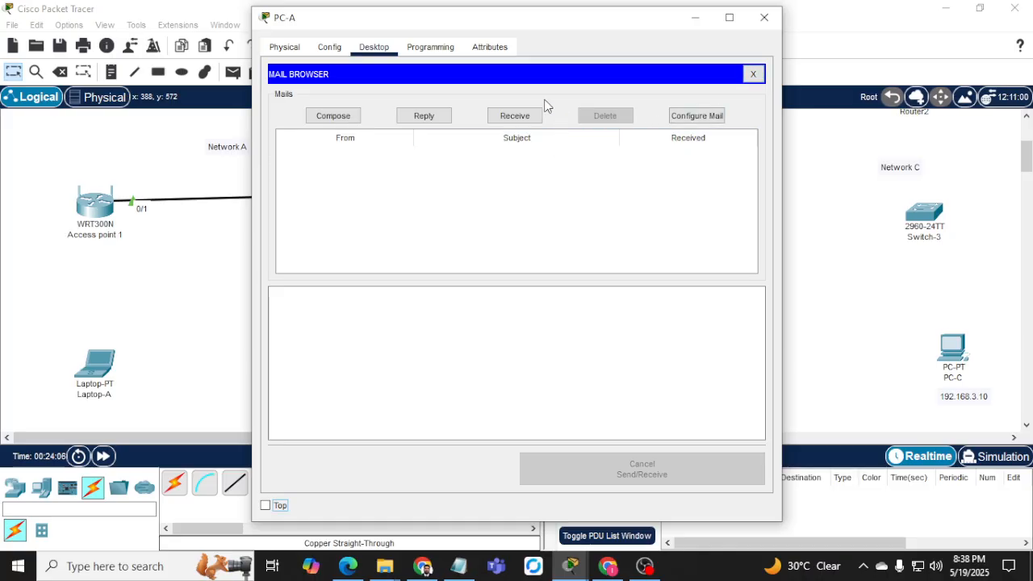
{"action": "left_click", "coordinate": [752, 74]}
{"action": "left_click", "coordinate": [626, 128]}
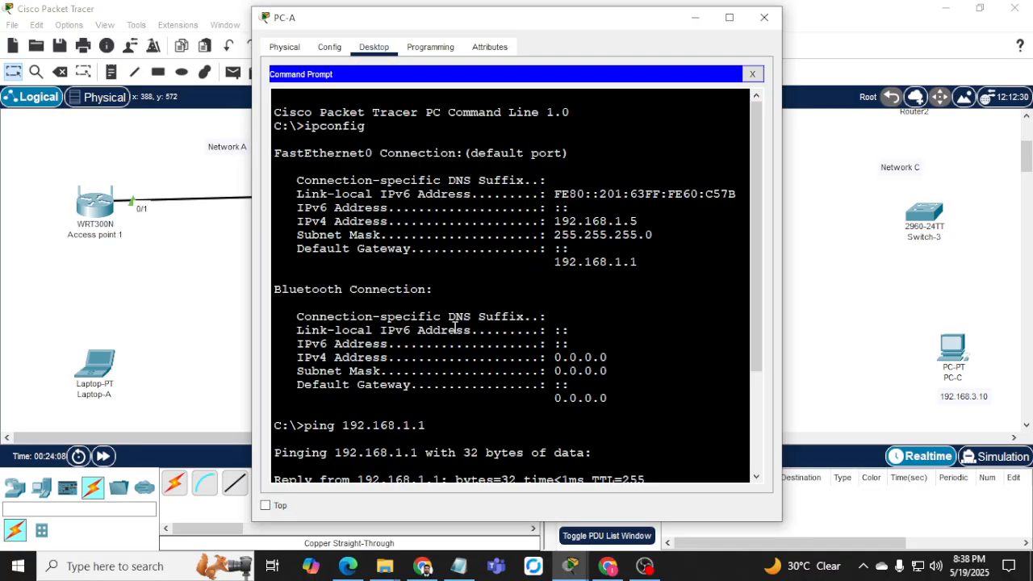
{"action": "key", "text": "Return"}
{"action": "key", "text": "Return"}
{"action": "key", "text": "Return"}
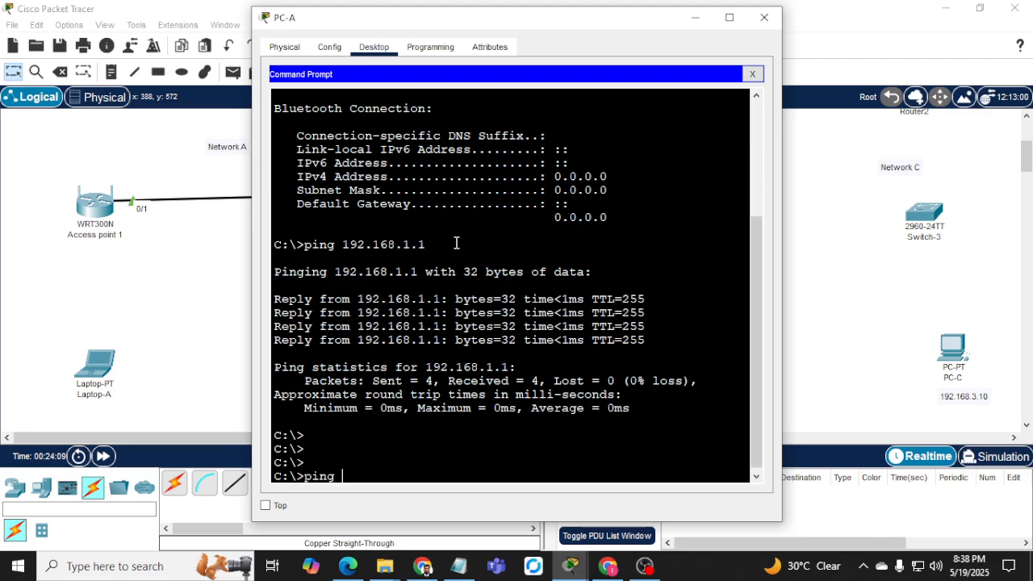
{"action": "type", "text": "ping 192.168."}
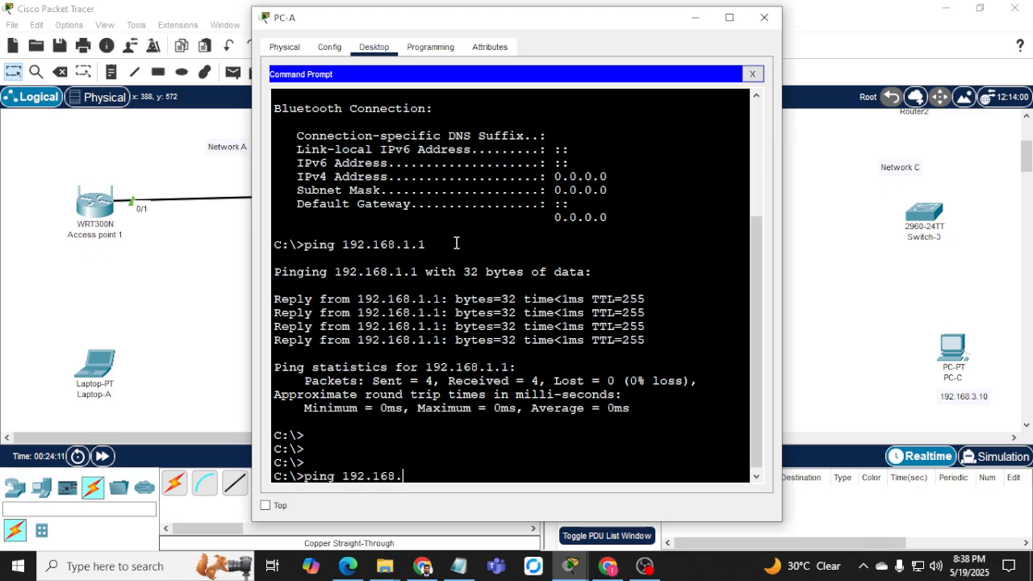
{"action": "type", "text": "1.20"}
{"action": "key", "text": "Return"}
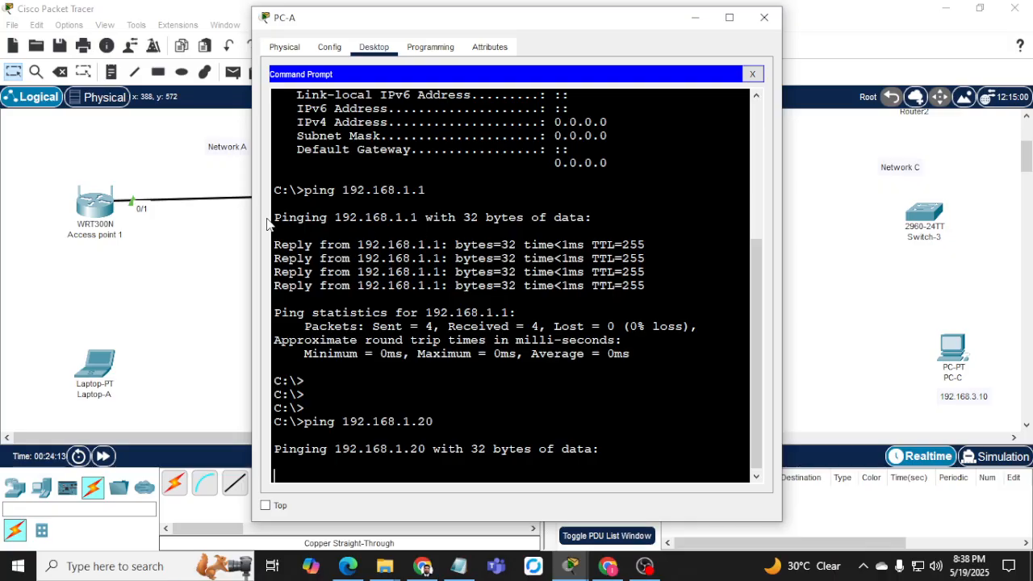
Nudge Access point 1 up-left on the topology and bring PC-A's prompt back.
{"action": "left_click_drag", "start_coordinate": [97, 213], "coordinate": [91, 198]}
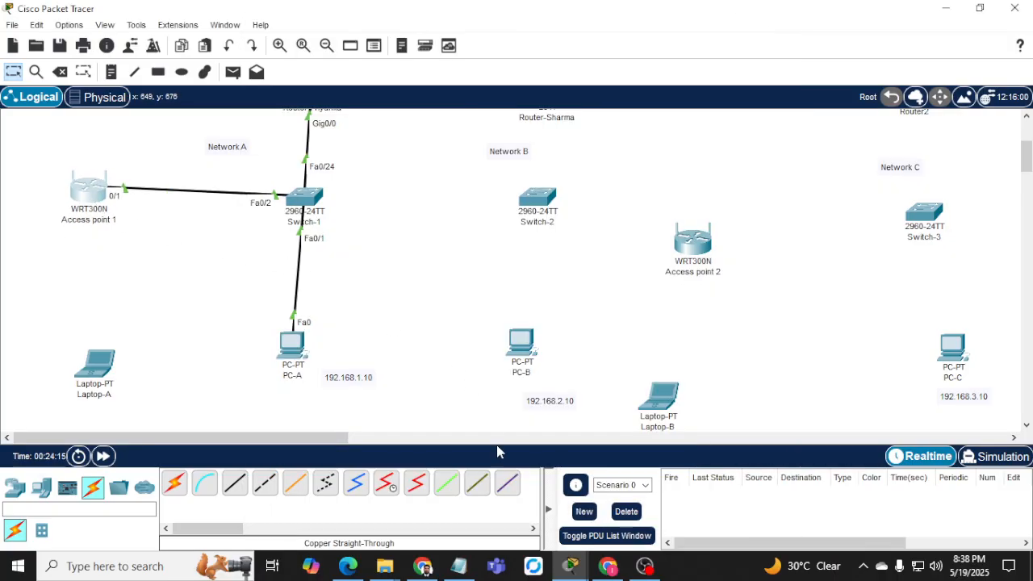
{"action": "mouse_move", "coordinate": [570, 566]}
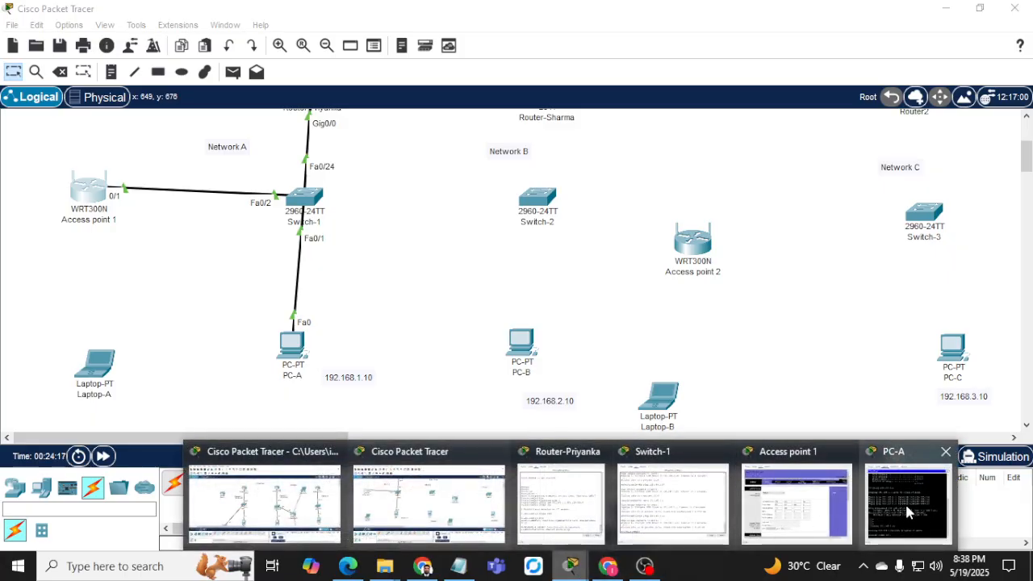
{"action": "left_click", "coordinate": [904, 501]}
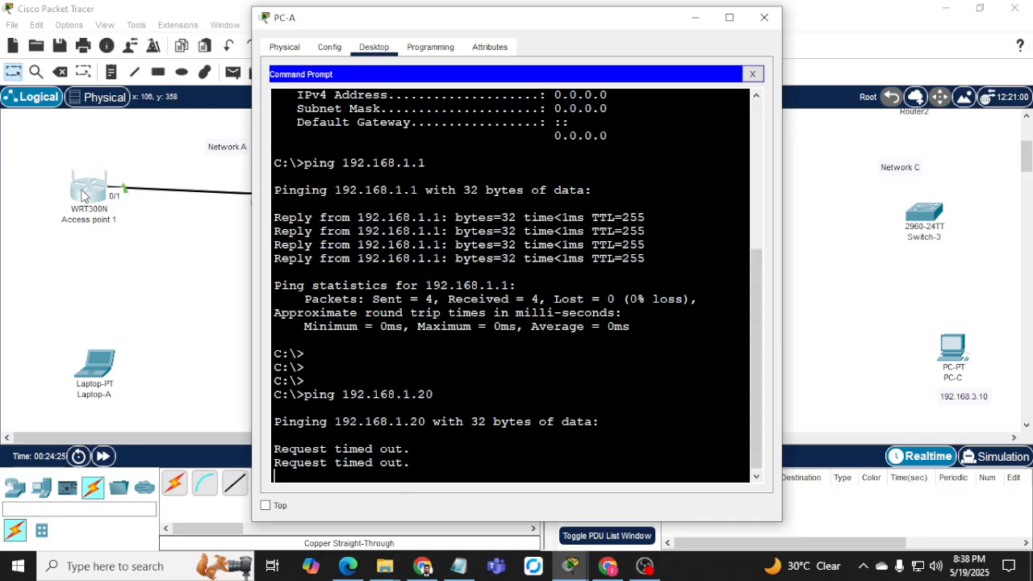
Review Access point 1's Setup and Status pages for 192.168.1.20/24 and gateway 192.168.1.1.
{"action": "left_click", "coordinate": [83, 195]}
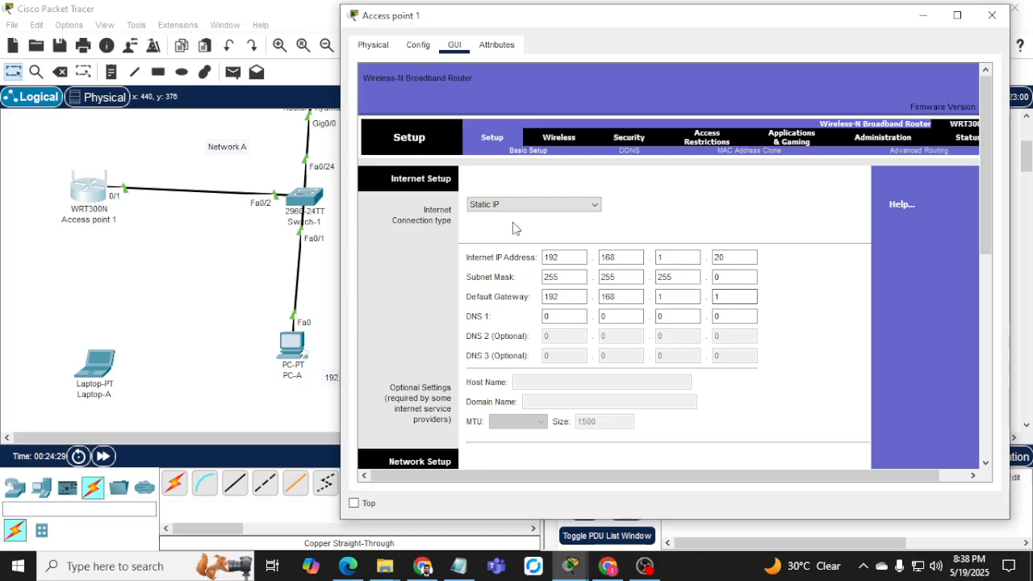
{"action": "scroll", "coordinate": [504, 258], "scroll_direction": "down", "scroll_amount": 3}
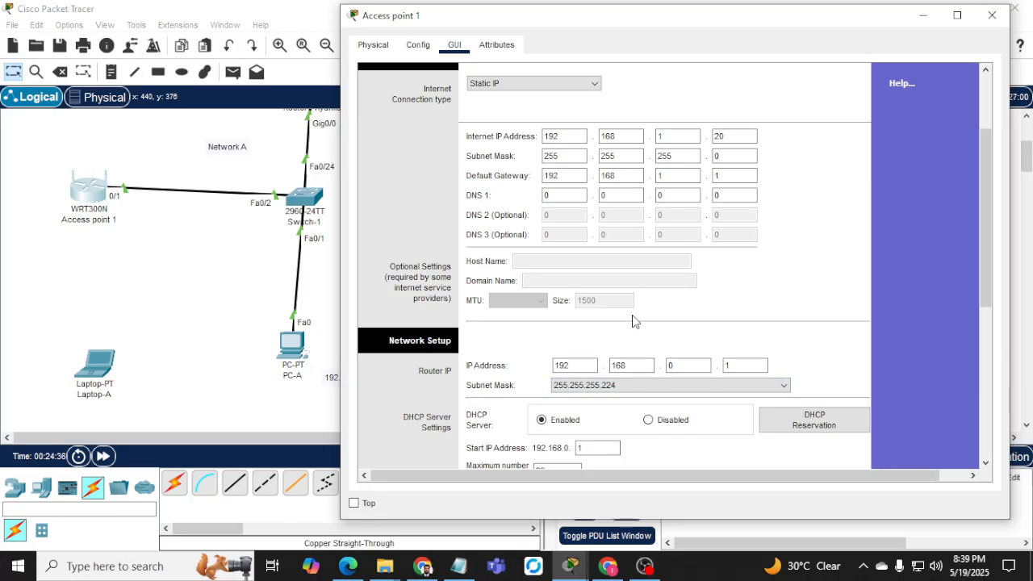
{"action": "scroll", "coordinate": [636, 320], "scroll_direction": "up", "scroll_amount": 3}
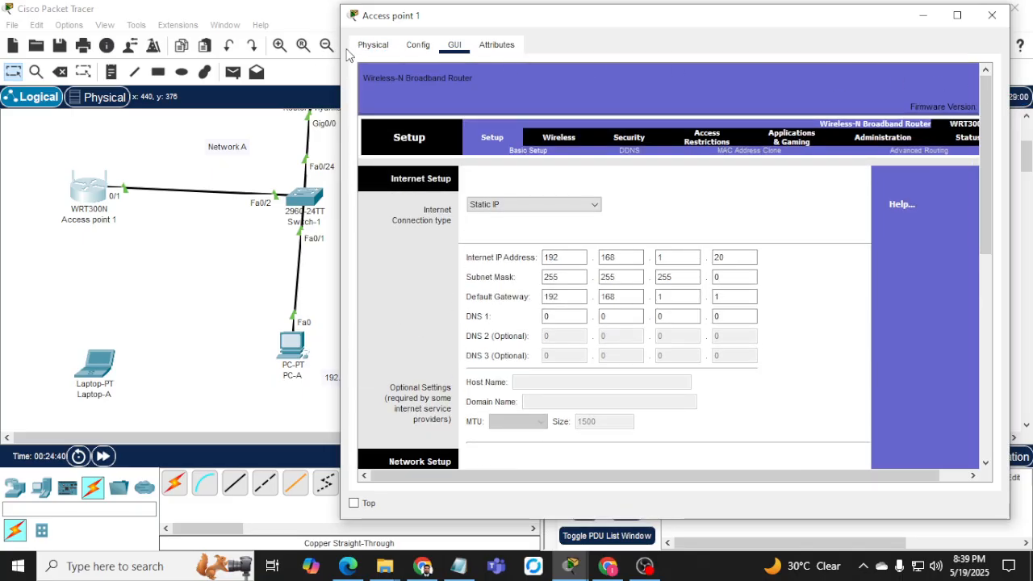
{"action": "left_click_drag", "start_coordinate": [341, 54], "coordinate": [176, 54]}
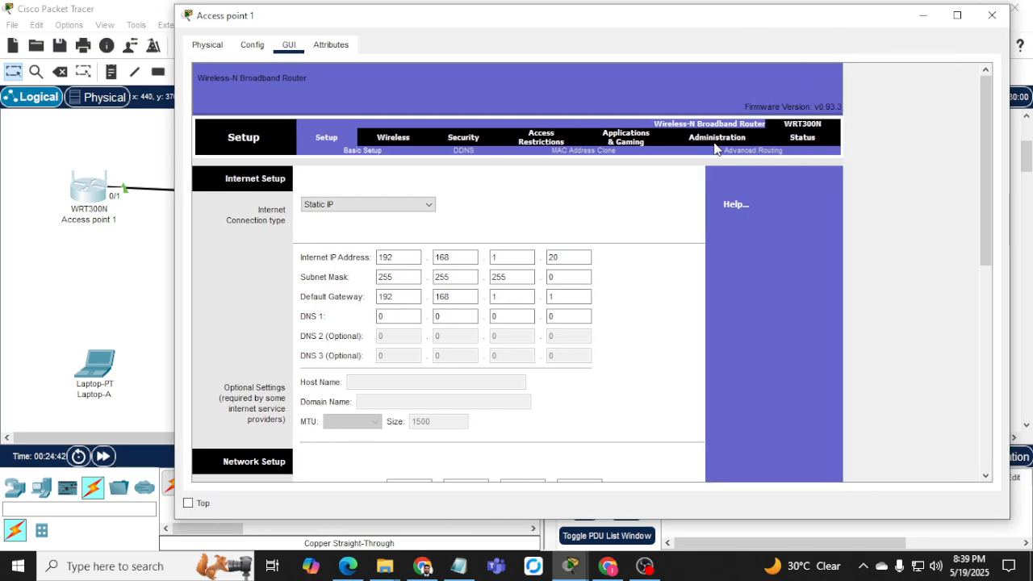
{"action": "left_click", "coordinate": [801, 139]}
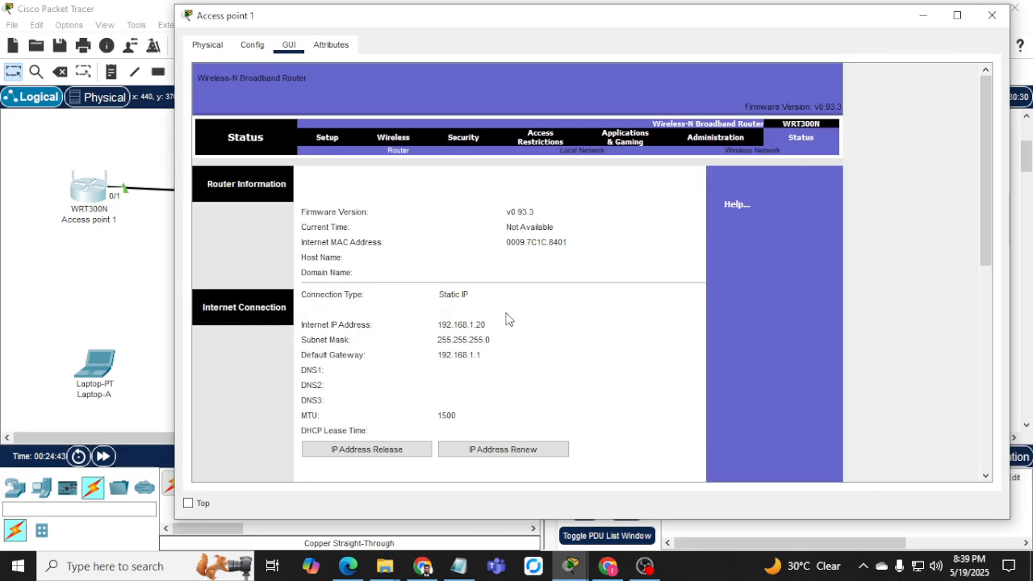
{"action": "left_click", "coordinate": [428, 329]}
{"action": "scroll", "coordinate": [482, 407], "scroll_direction": "down", "scroll_amount": 3}
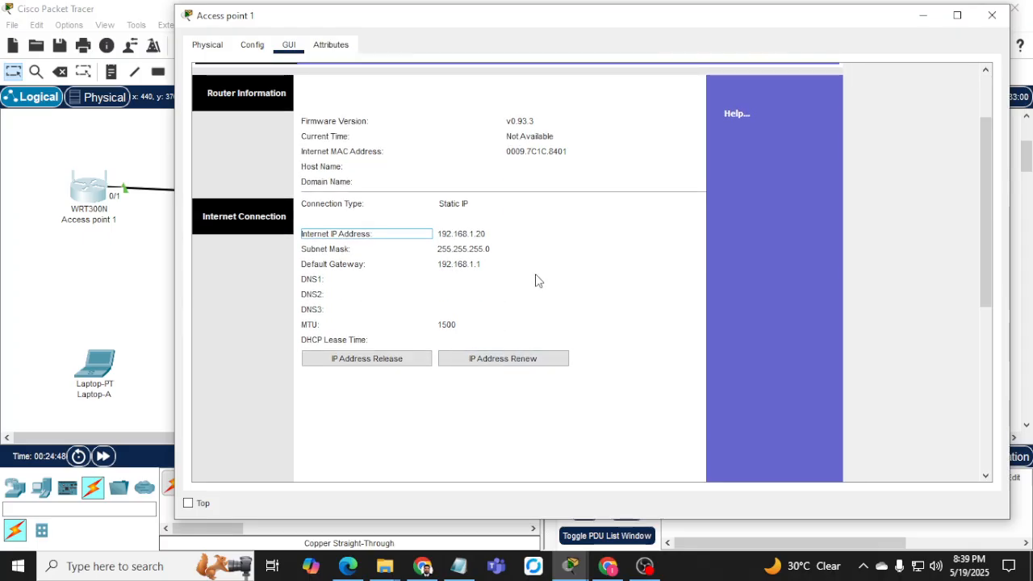
{"action": "scroll", "coordinate": [534, 277], "scroll_direction": "up", "scroll_amount": 2}
{"action": "left_click", "coordinate": [992, 16]}
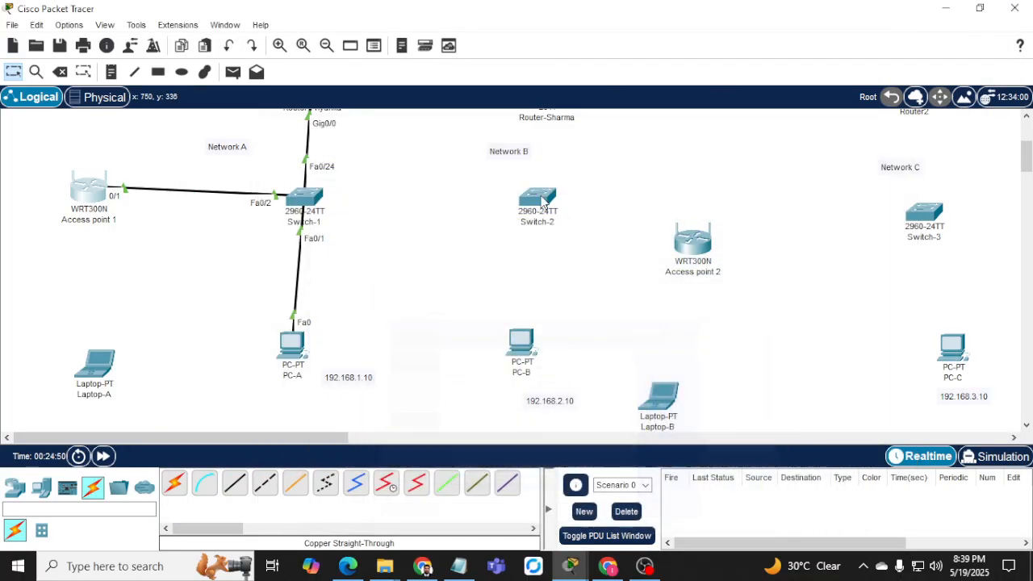
Rerun 'do ping 192.168.1.20' on Switch-1, receiving 0 of 5 replies.
{"action": "left_click", "coordinate": [292, 193]}
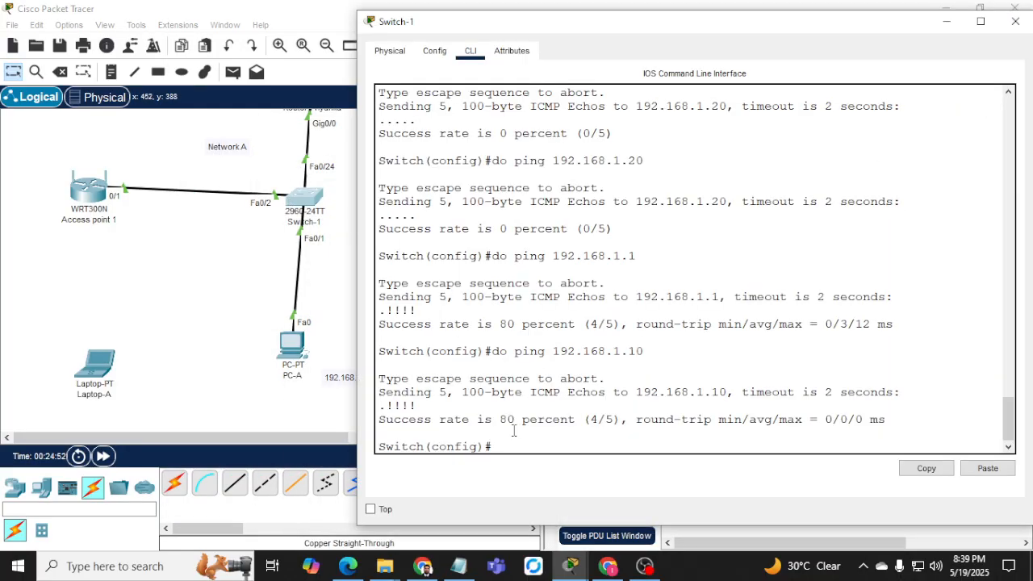
{"action": "key", "text": "Up"}
{"action": "key", "text": "BackSpace"}
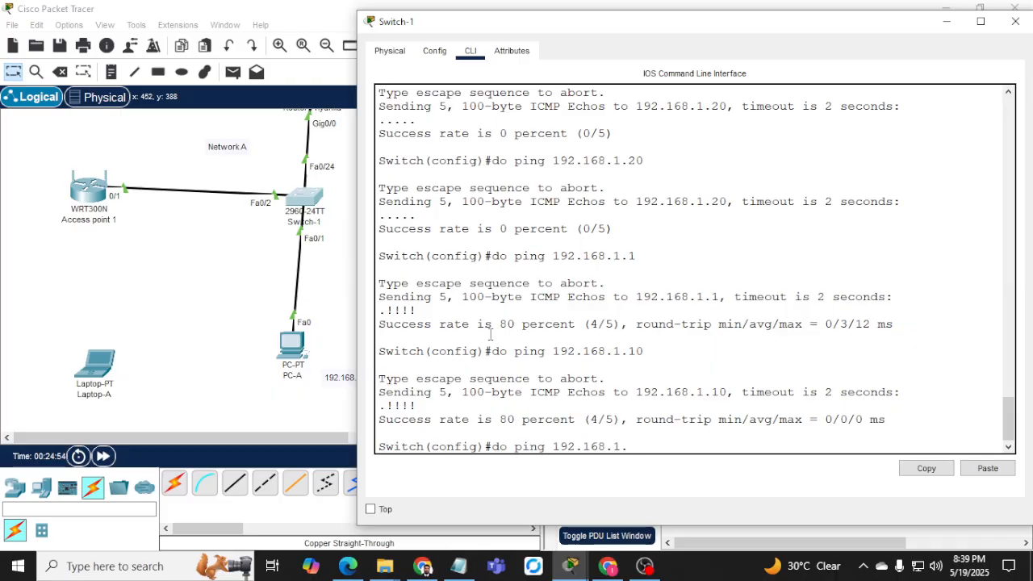
{"action": "type", "text": "0"}
{"action": "key", "text": "Return"}
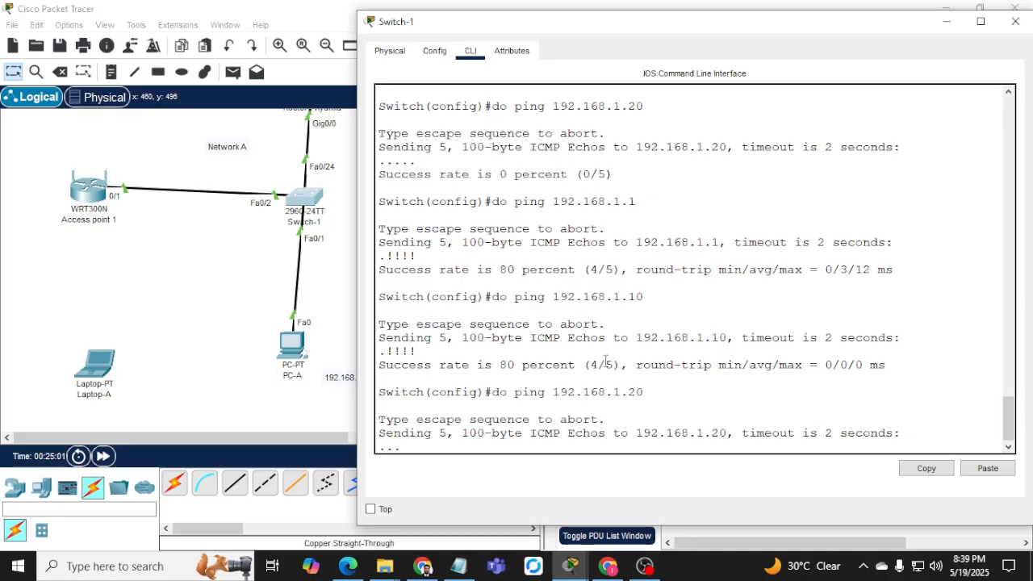
Check Access point 1's settings window, hide it, then reopen Access point 1.
{"action": "left_click", "coordinate": [608, 565]}
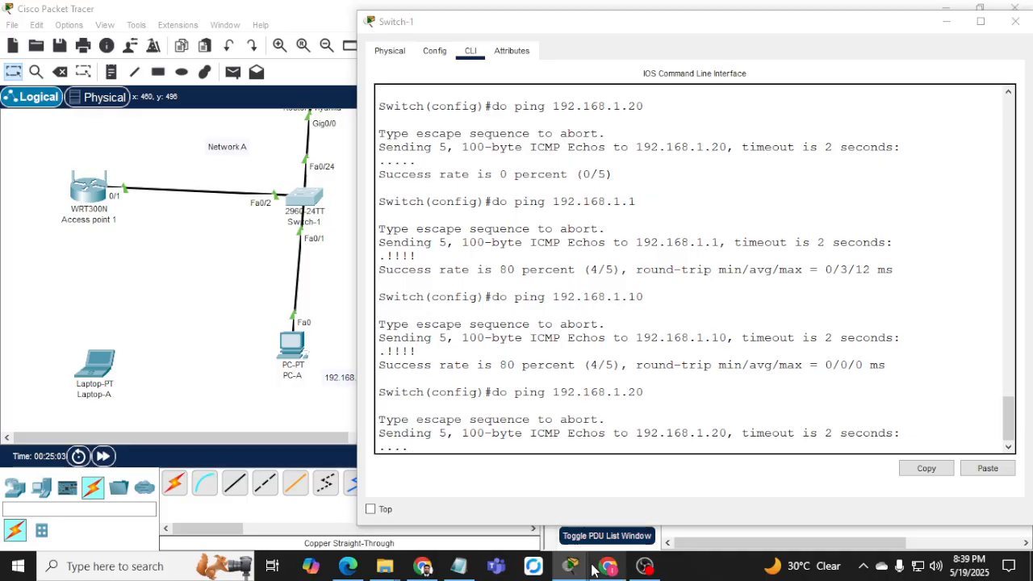
{"action": "left_click", "coordinate": [571, 566]}
{"action": "mouse_move", "coordinate": [571, 565]}
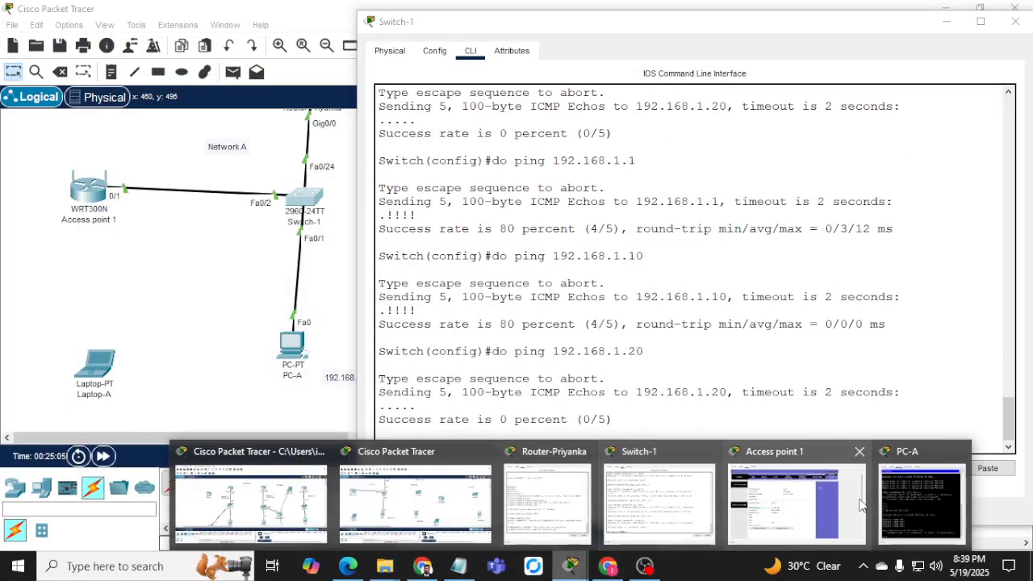
{"action": "left_click", "coordinate": [823, 509]}
{"action": "scroll", "coordinate": [499, 355], "scroll_direction": "up", "scroll_amount": 1}
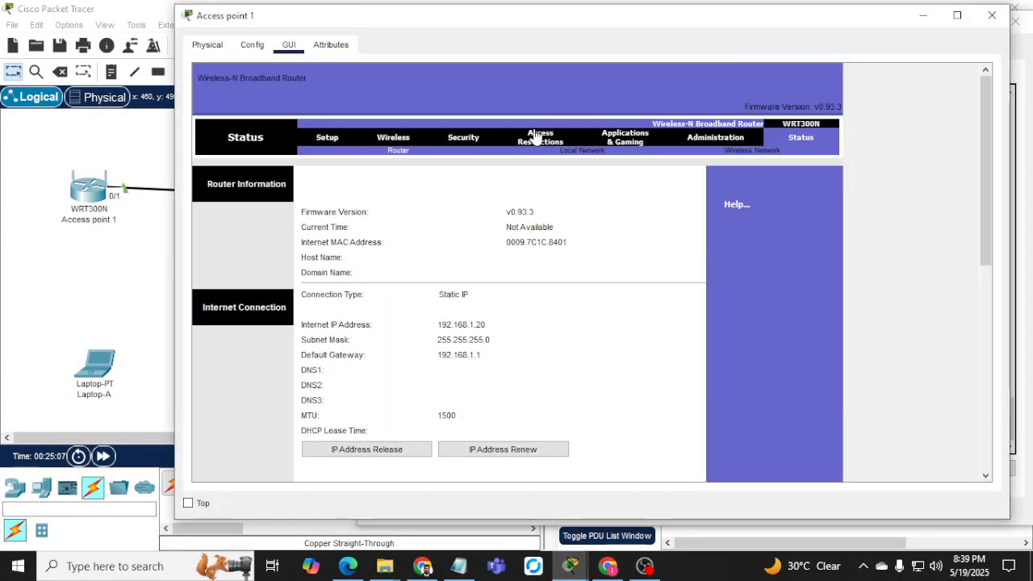
{"action": "left_click", "coordinate": [923, 16]}
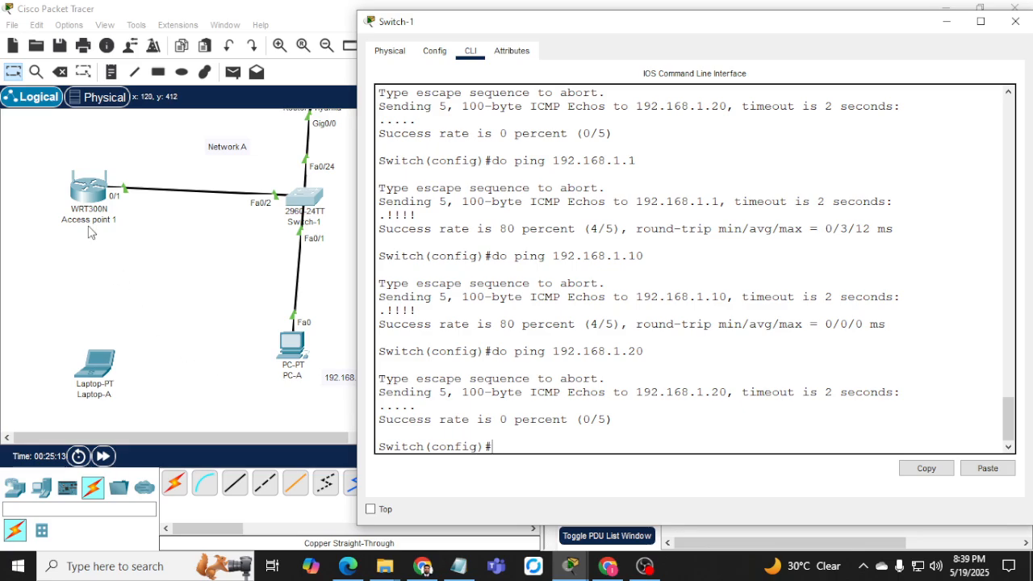
{"action": "left_click", "coordinate": [90, 190]}
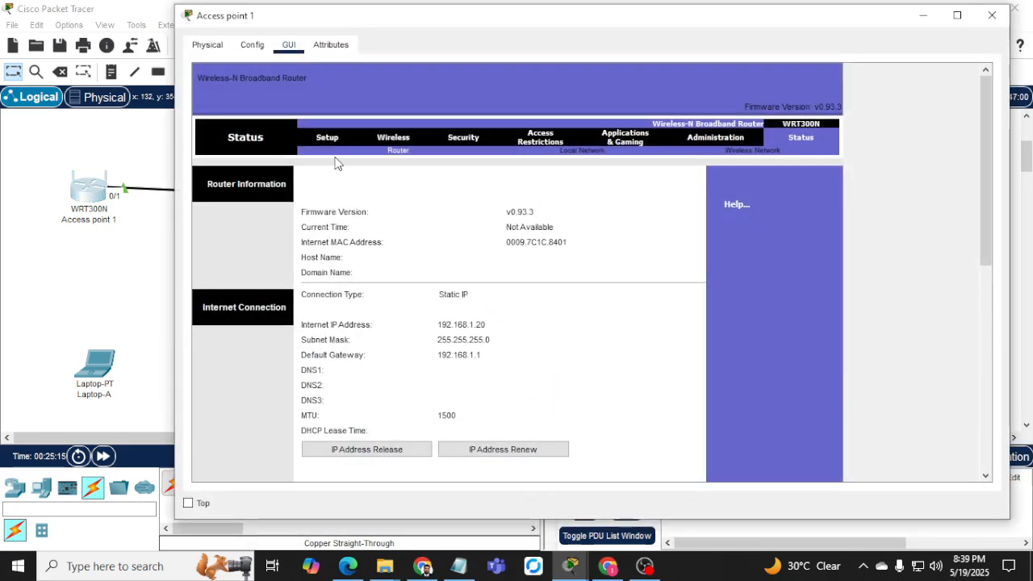
On Access point 1's Setup page, switch connection type to DHCP and disable its DHCP server.
{"action": "left_click", "coordinate": [327, 139]}
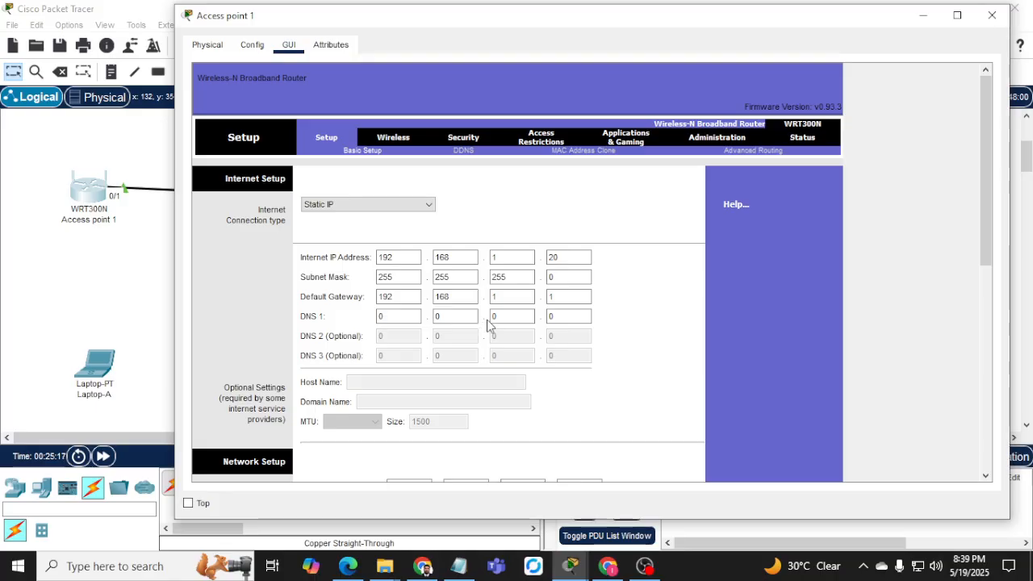
{"action": "left_click", "coordinate": [406, 205]}
{"action": "left_click", "coordinate": [384, 214]}
{"action": "scroll", "coordinate": [455, 290], "scroll_direction": "down", "scroll_amount": 1}
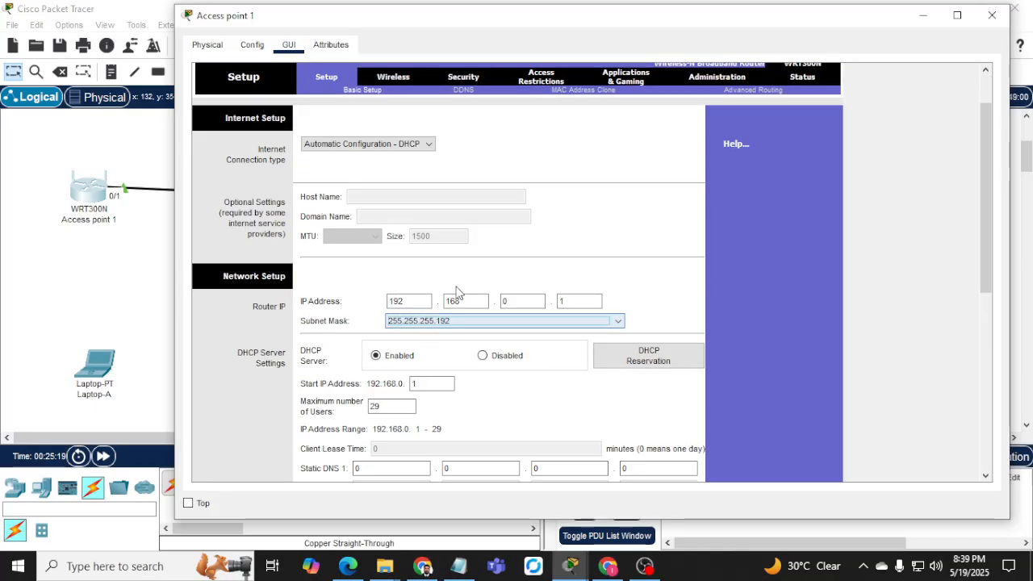
{"action": "left_click", "coordinate": [529, 299]}
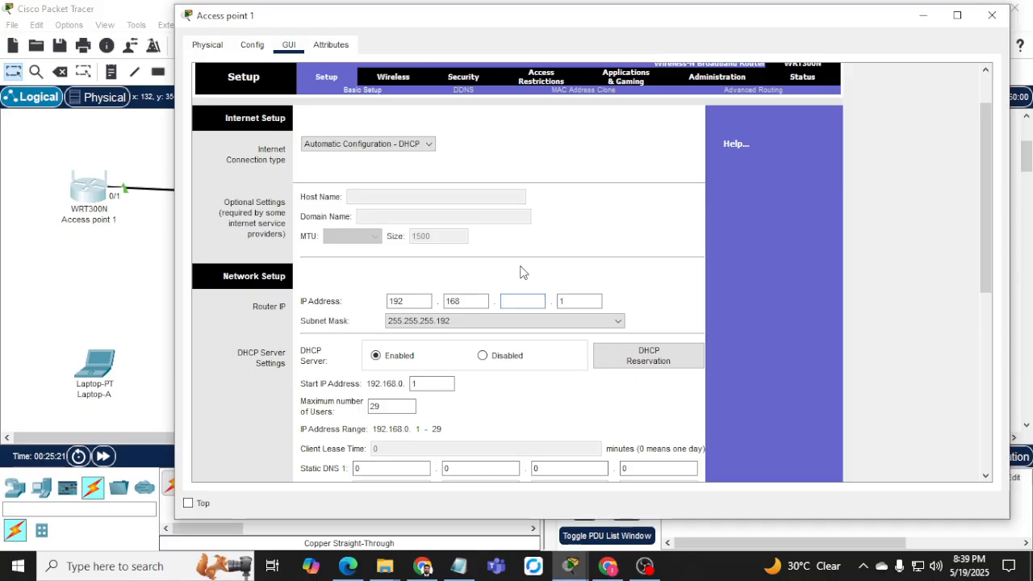
{"action": "left_click", "coordinate": [520, 322]}
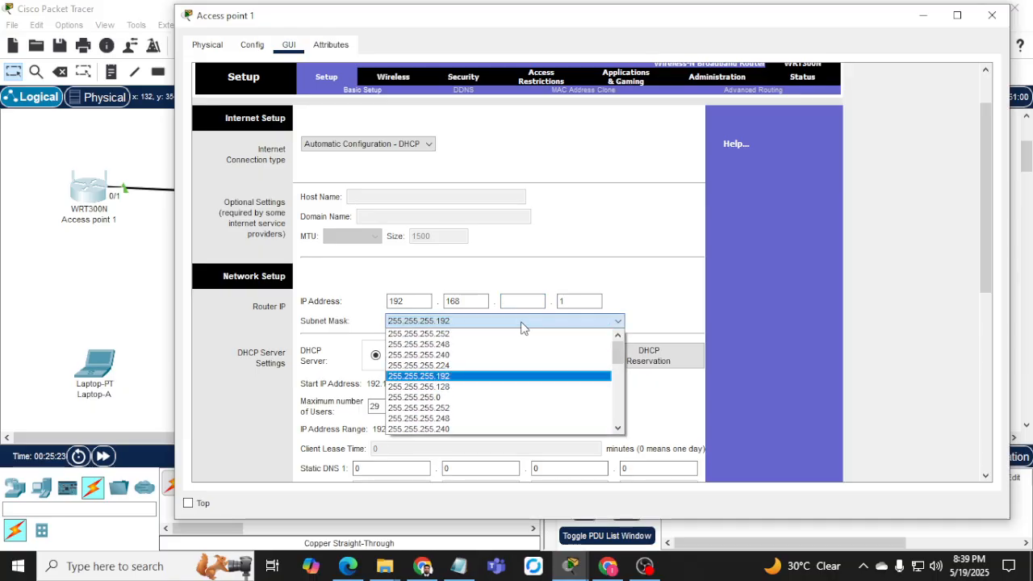
{"action": "left_click", "coordinate": [521, 321]}
{"action": "left_click", "coordinate": [482, 356]}
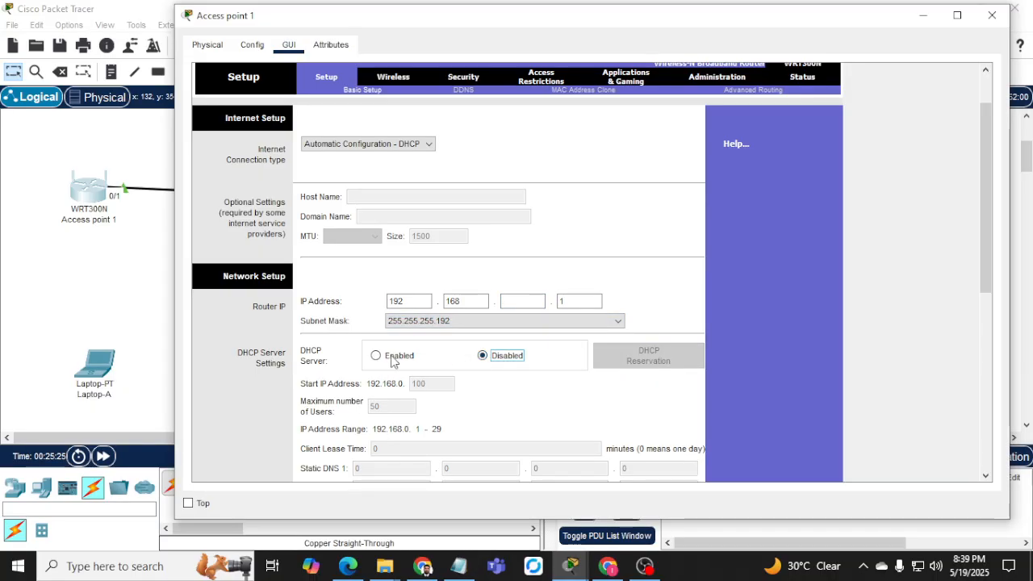
Change the LAN subnet mask to 255.255.255.0 and edit the router IP's third octet.
{"action": "left_click", "coordinate": [468, 322]}
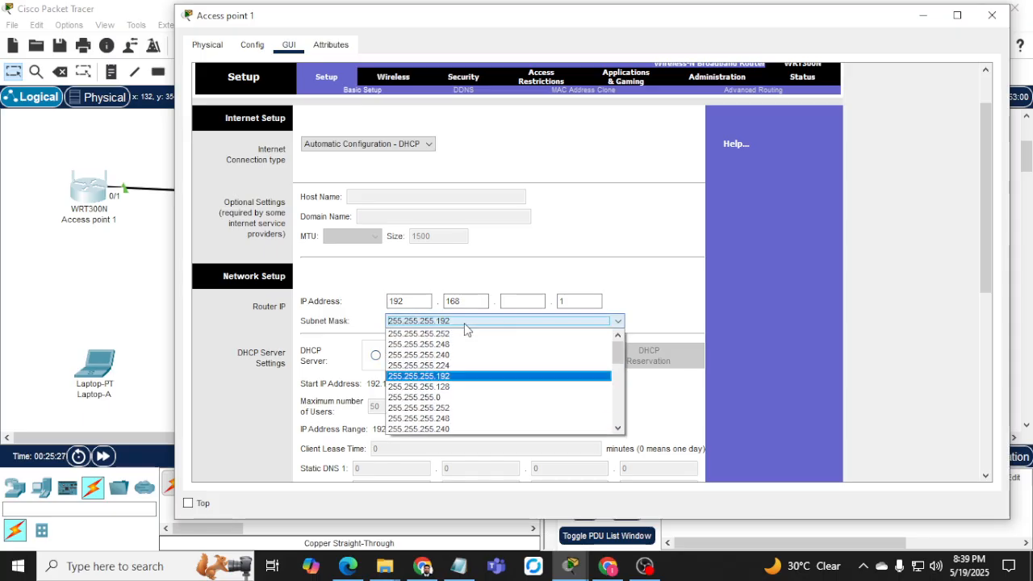
{"action": "left_click", "coordinate": [465, 397]}
{"action": "left_click", "coordinate": [536, 301]}
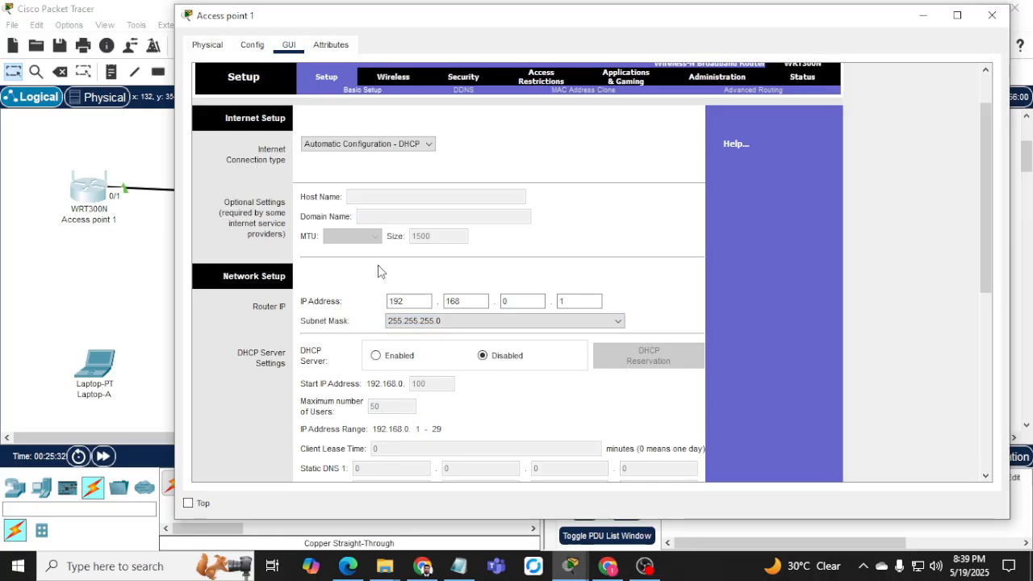
{"action": "scroll", "coordinate": [378, 270], "scroll_direction": "up", "scroll_amount": 2}
Return Access point 1 to Static IP 192.168.1.20, save the setup, and reopen PC-A's prompt.
{"action": "left_click", "coordinate": [399, 208]}
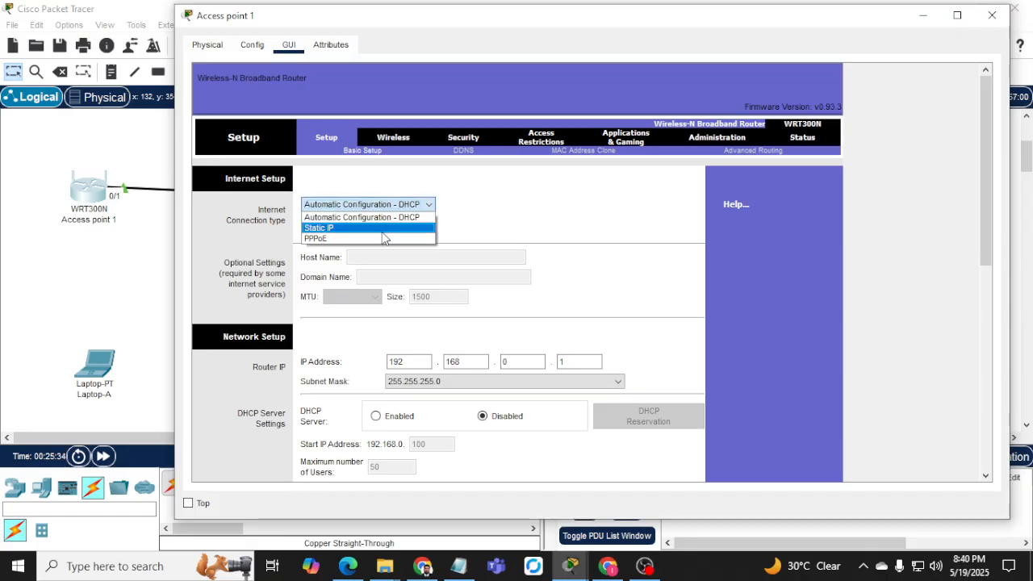
{"action": "left_click", "coordinate": [383, 229]}
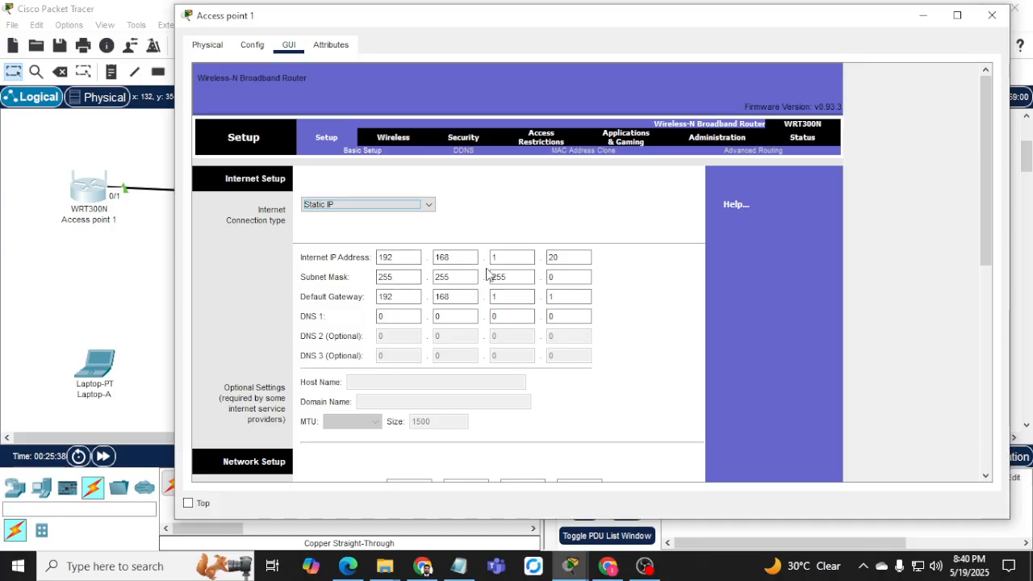
{"action": "scroll", "coordinate": [486, 274], "scroll_direction": "down", "scroll_amount": 5}
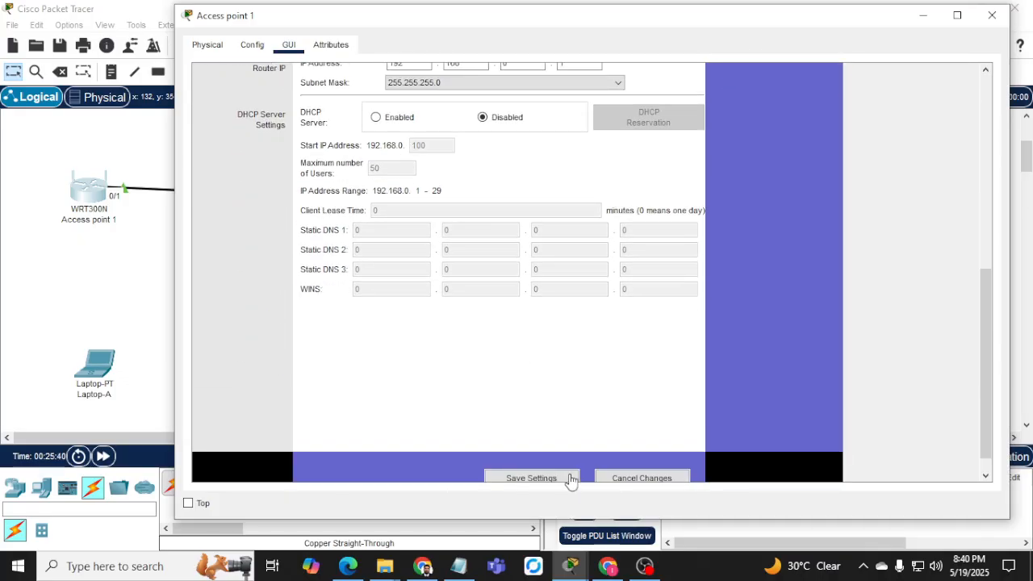
{"action": "left_click", "coordinate": [570, 479]}
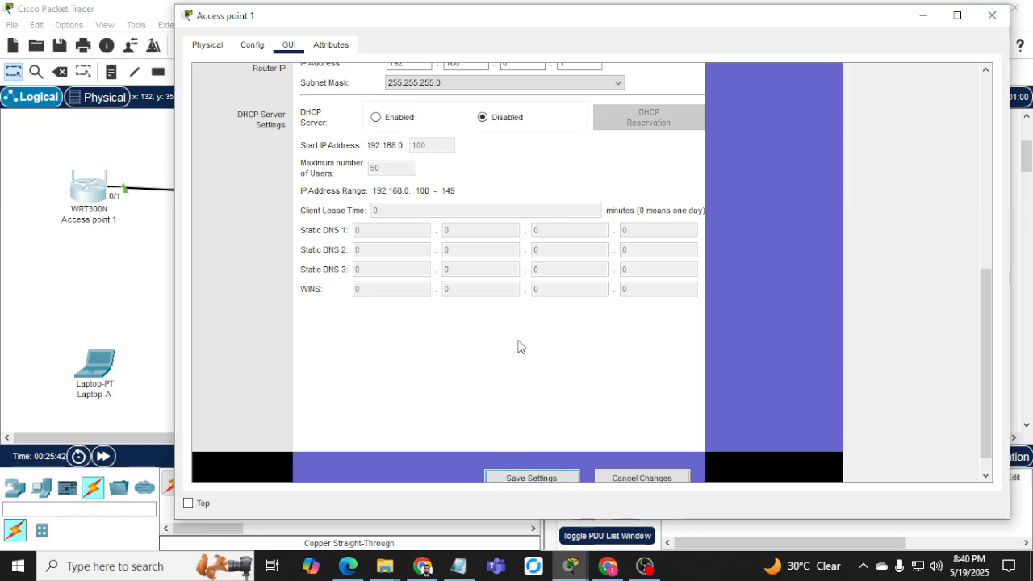
{"action": "scroll", "coordinate": [521, 347], "scroll_direction": "up", "scroll_amount": 3}
{"action": "scroll", "coordinate": [519, 347], "scroll_direction": "up", "scroll_amount": 5}
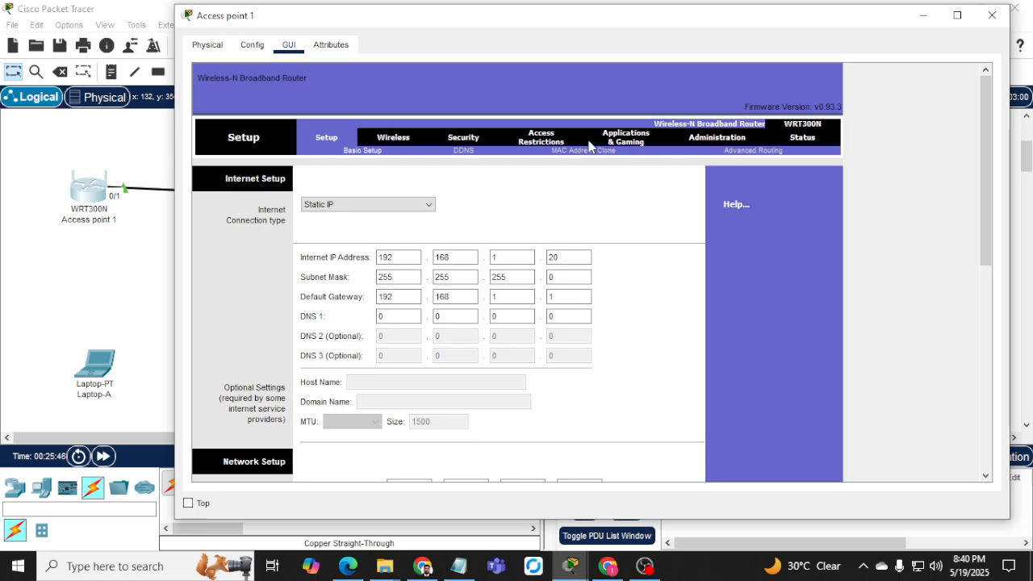
{"action": "left_click", "coordinate": [570, 566]}
{"action": "left_click", "coordinate": [920, 500]}
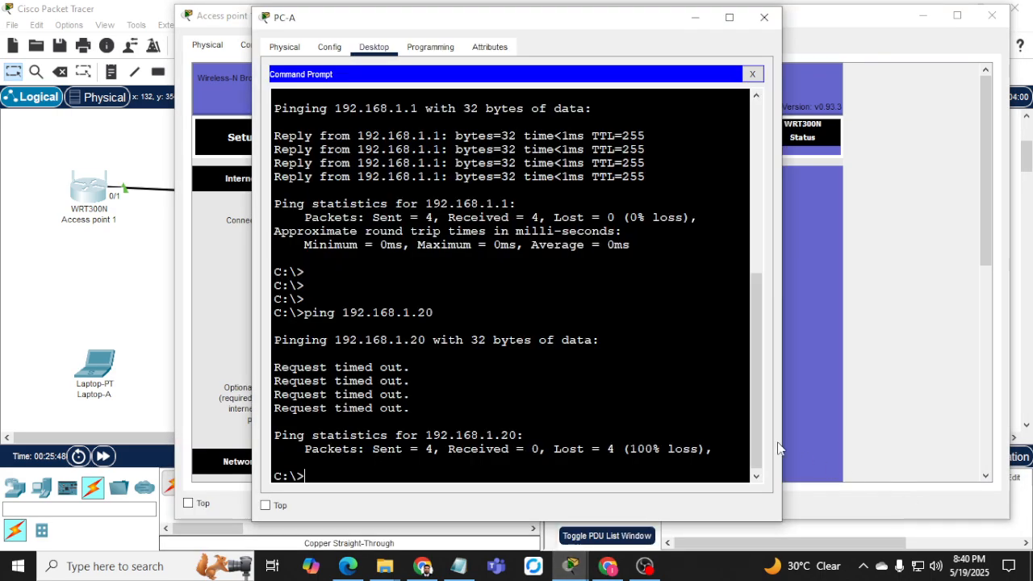
Rerun PC-A's ping to 192.168.1.20, which times out, then return to Access point 1's basic wireless settings.
{"action": "key", "text": "Up"}
{"action": "key", "text": "Return"}
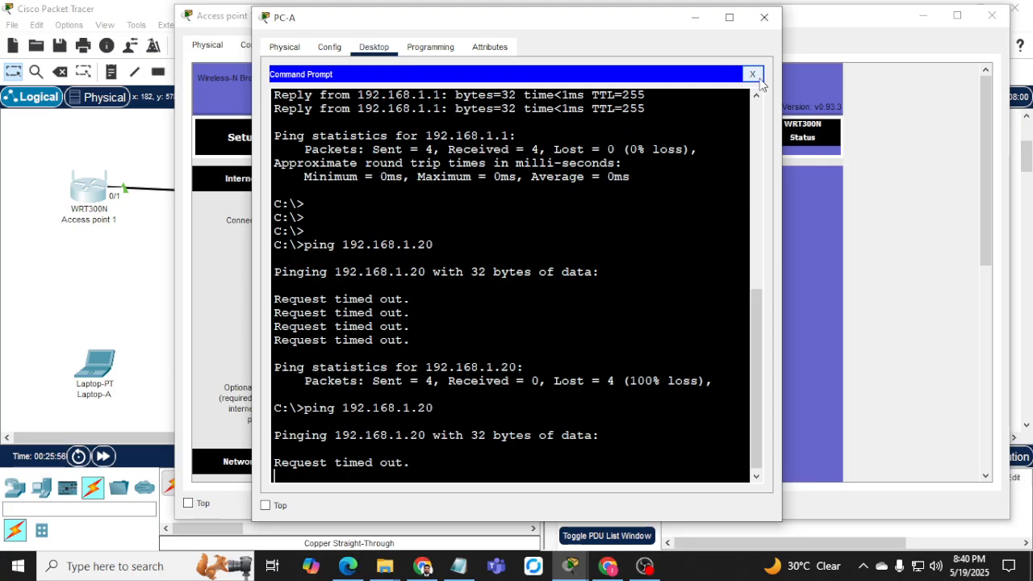
{"action": "left_click", "coordinate": [683, 20]}
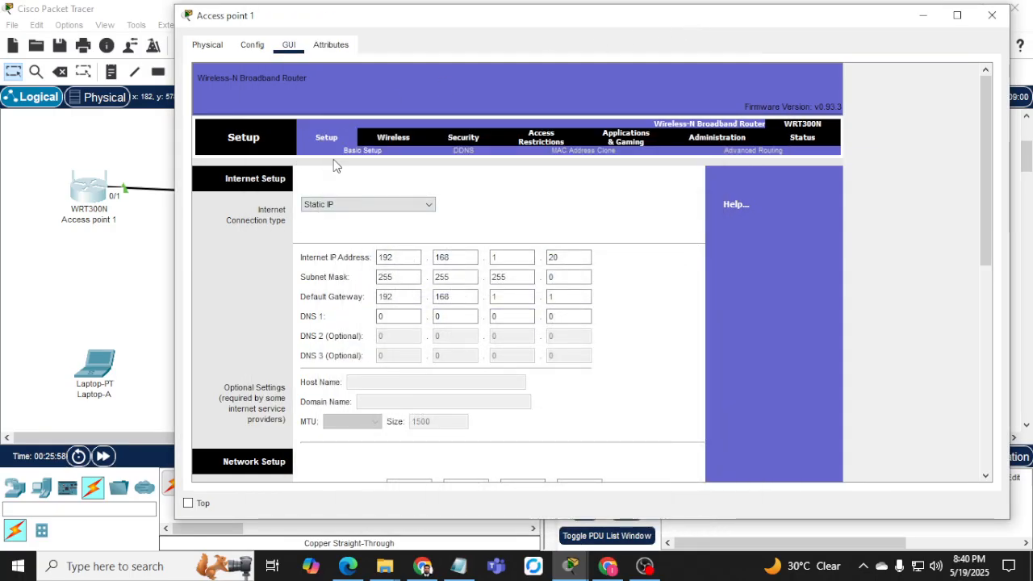
{"action": "left_click", "coordinate": [392, 142]}
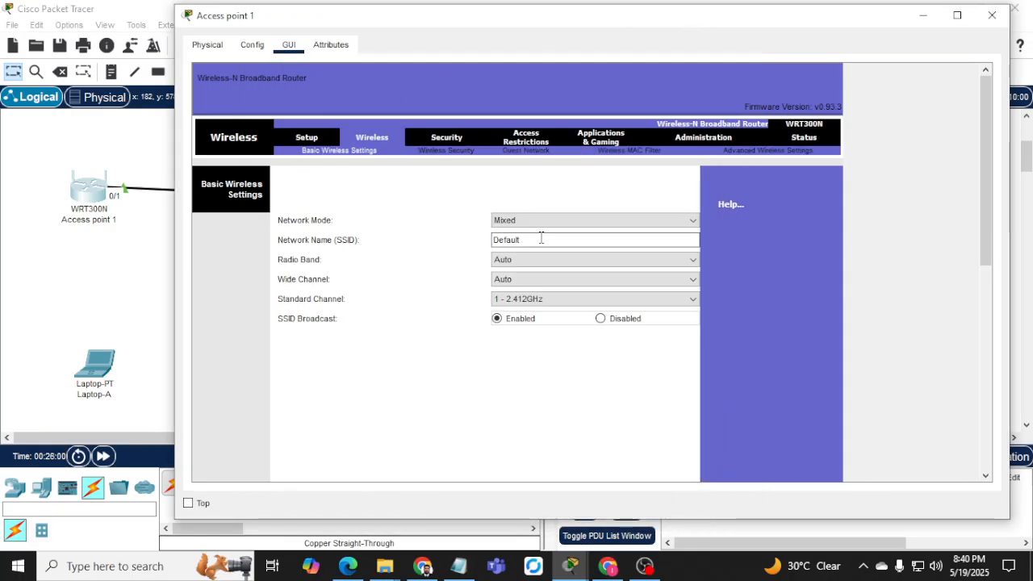
Replace Access point 1's SSID Default with Network-A_wifi.
{"action": "left_click_drag", "start_coordinate": [540, 239], "coordinate": [476, 239]}
{"action": "type", "text": "Network"}
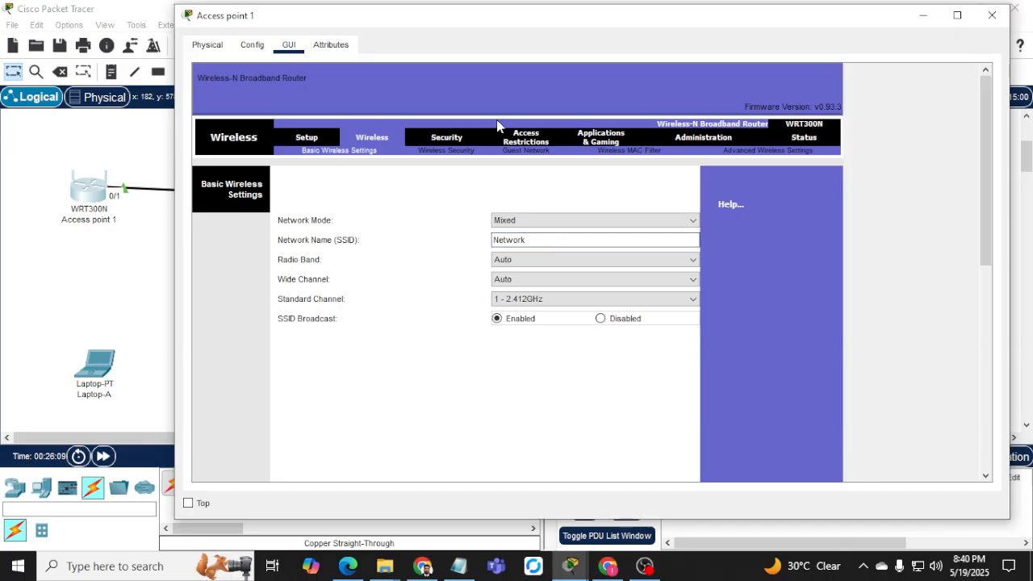
{"action": "type", "text": "A_wifi"}
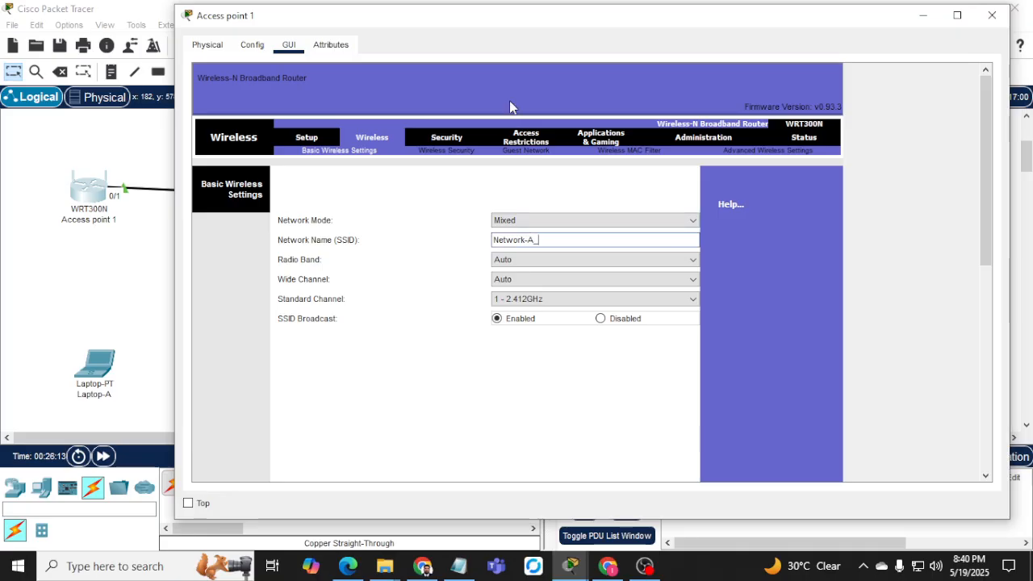
Set radio band Wide - 40MHz, wide channel 6, standard channel 1 - 2.412GHz, and save.
{"action": "left_click", "coordinate": [502, 265]}
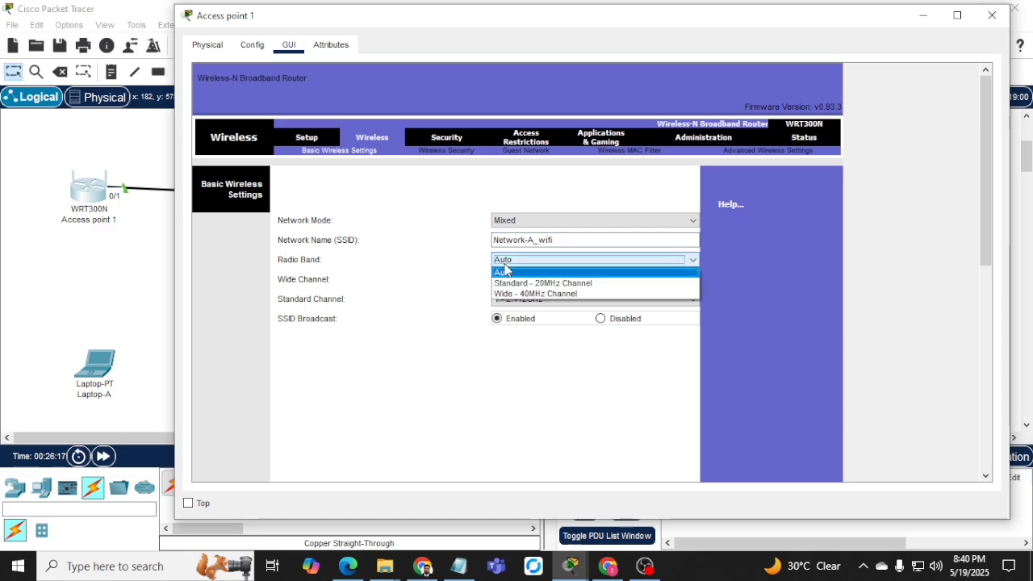
{"action": "left_click", "coordinate": [561, 293]}
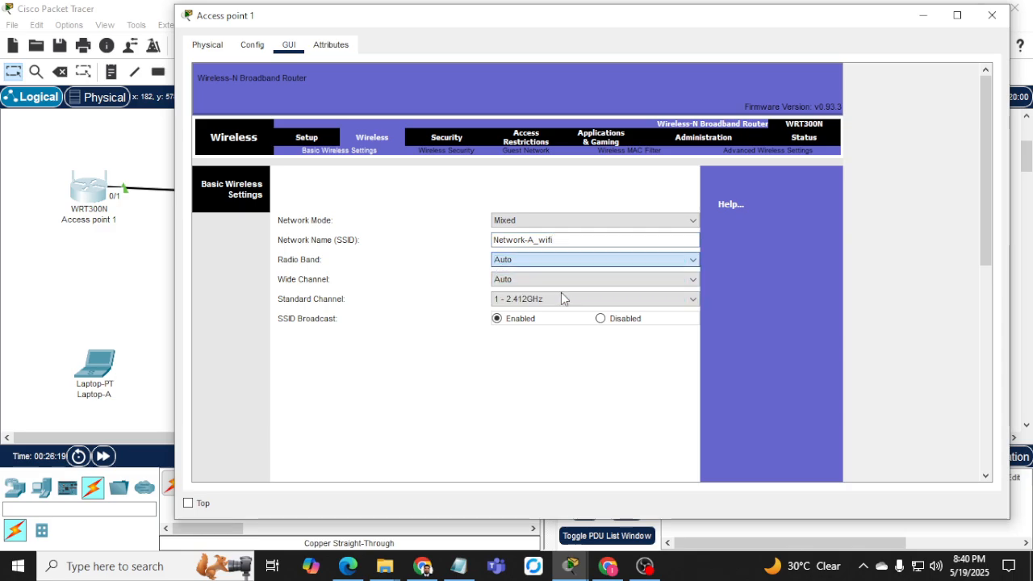
{"action": "left_click", "coordinate": [544, 279]}
{"action": "left_click", "coordinate": [532, 324]}
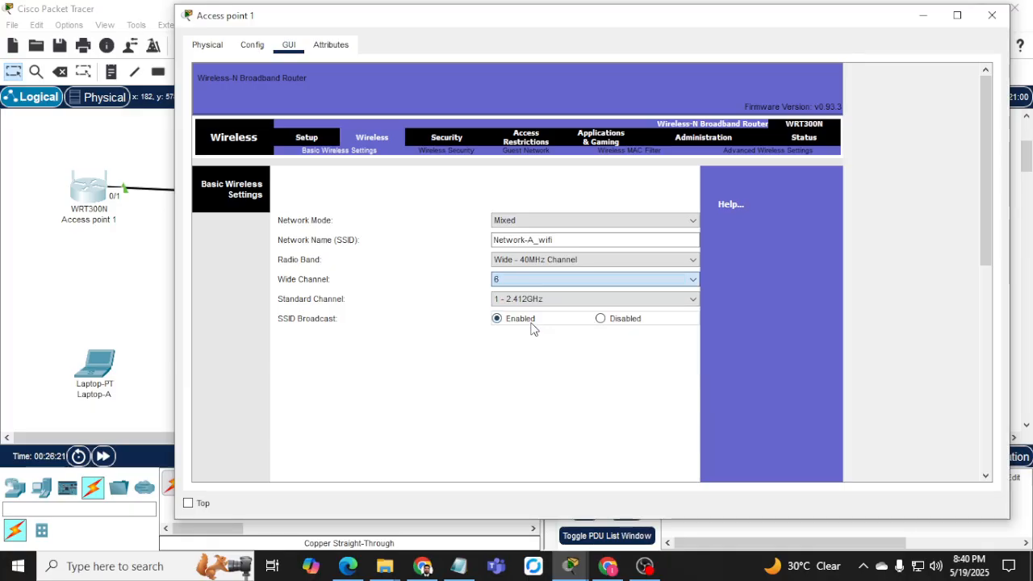
{"action": "left_click", "coordinate": [518, 300]}
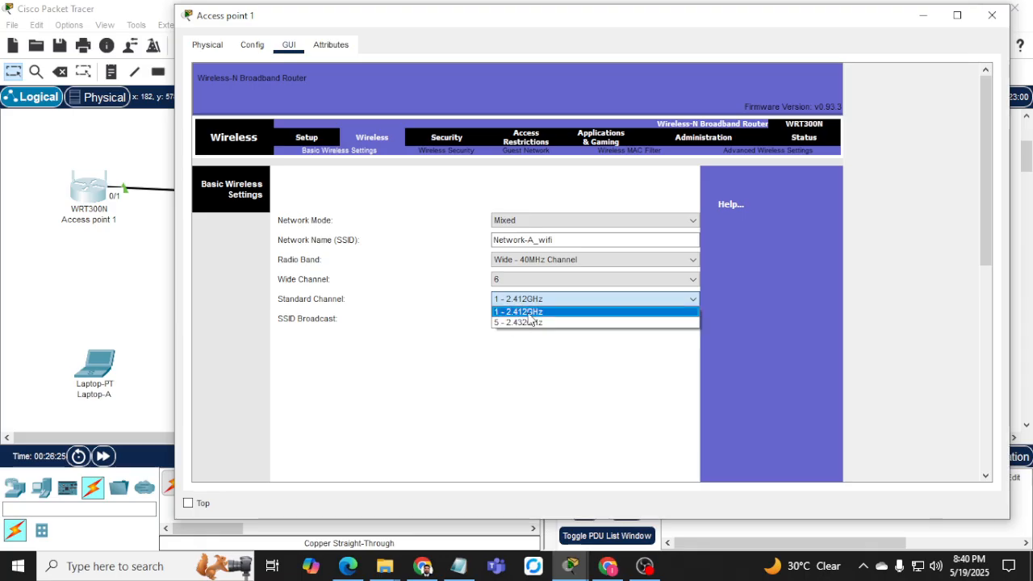
{"action": "left_click", "coordinate": [528, 313]}
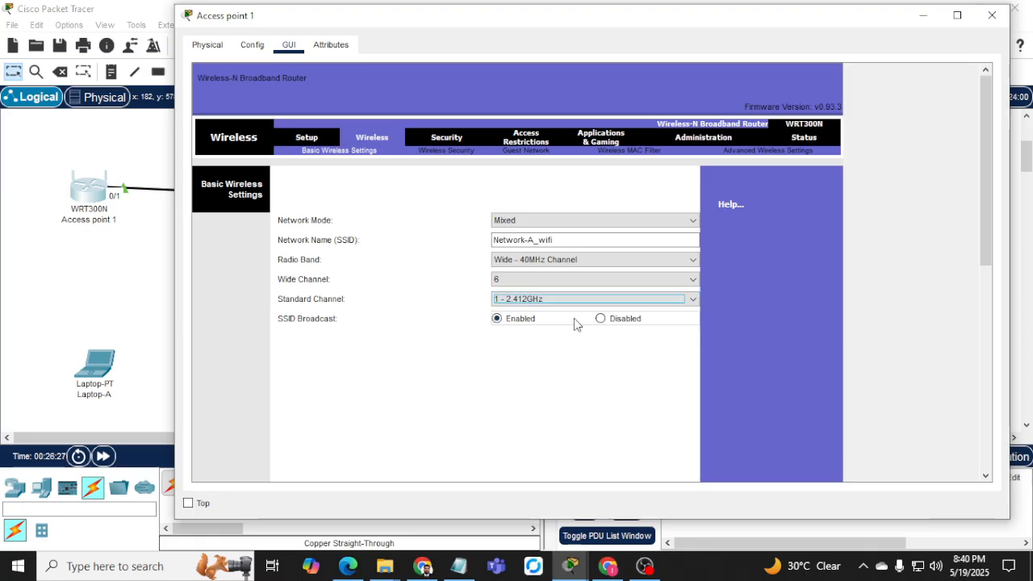
{"action": "scroll", "coordinate": [424, 331], "scroll_direction": "down", "scroll_amount": 10}
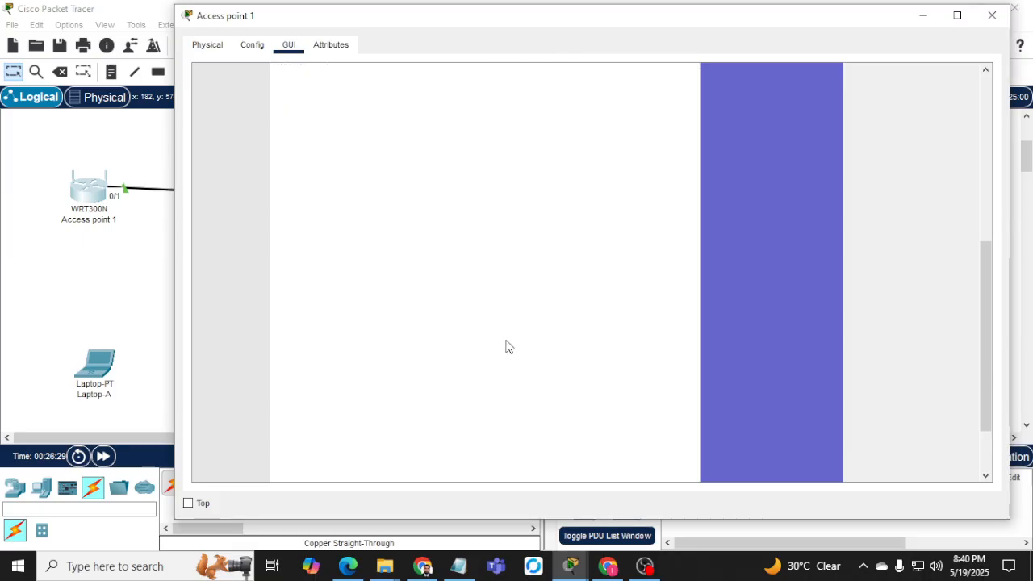
{"action": "left_click", "coordinate": [526, 457]}
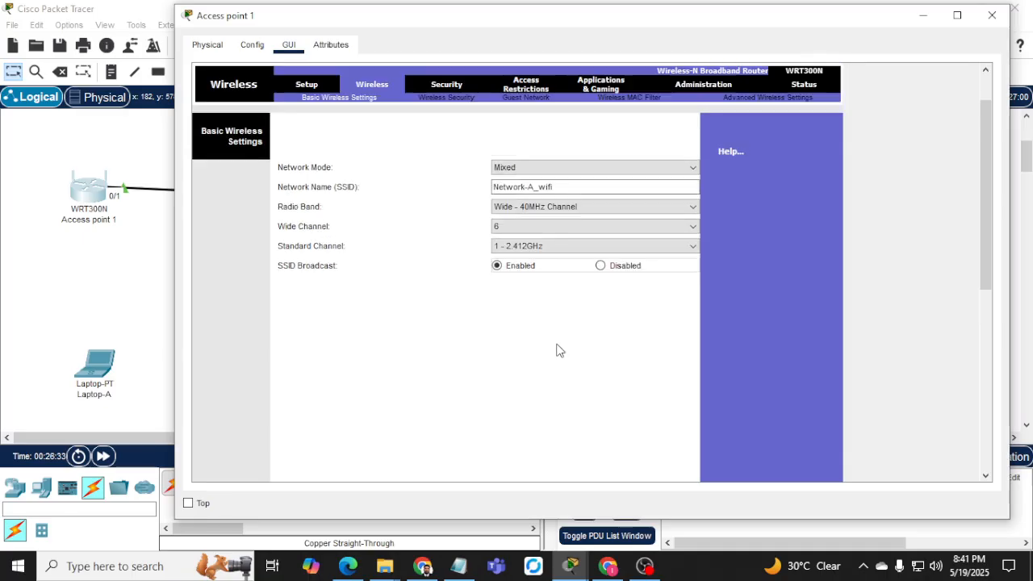
{"action": "left_click", "coordinate": [446, 151]}
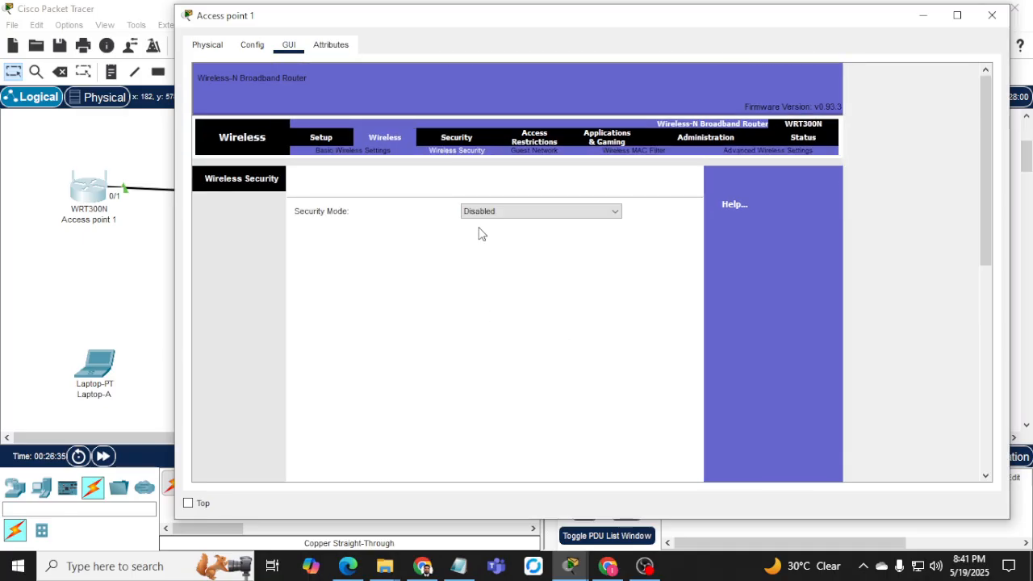
Choose WPA2 Personal, enter the wireless passphrase, save, and dismiss two out-of-range errors.
{"action": "left_click", "coordinate": [517, 211]}
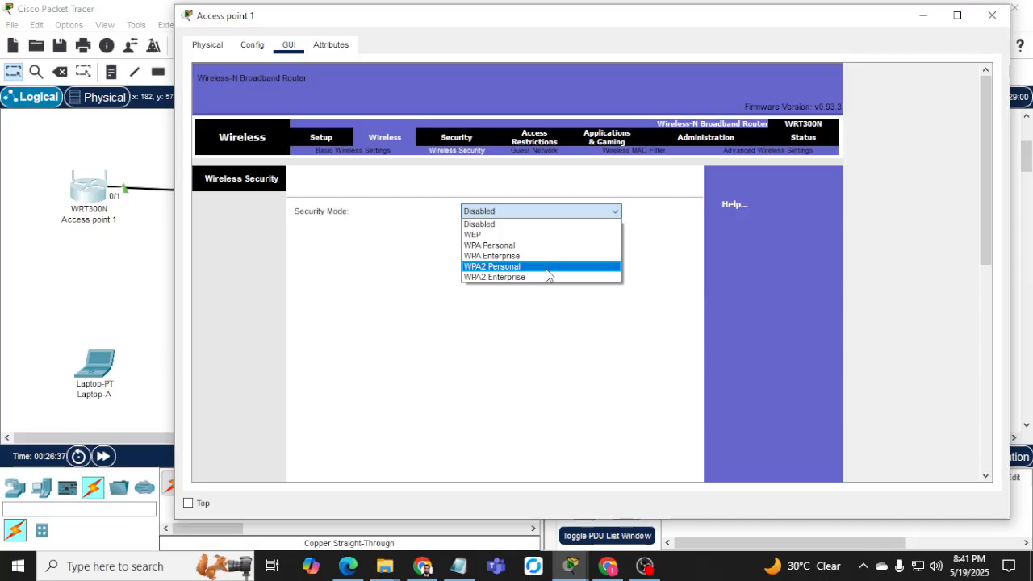
{"action": "left_click", "coordinate": [547, 275]}
{"action": "left_click", "coordinate": [544, 249]}
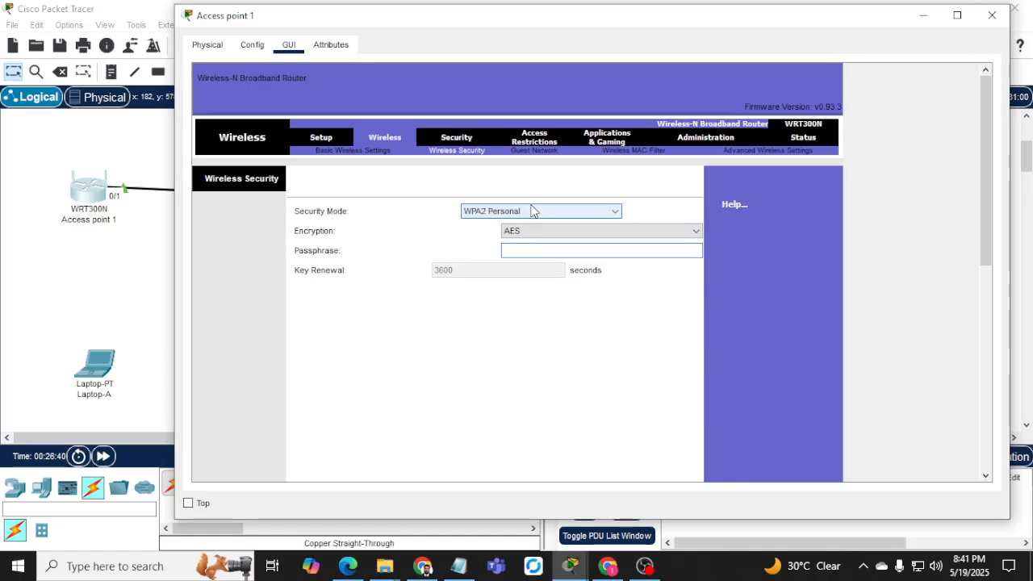
{"action": "type", "text": "p"}
{"action": "scroll", "coordinate": [532, 211], "scroll_direction": "down", "scroll_amount": 1}
{"action": "scroll", "coordinate": [562, 280], "scroll_direction": "down", "scroll_amount": 8}
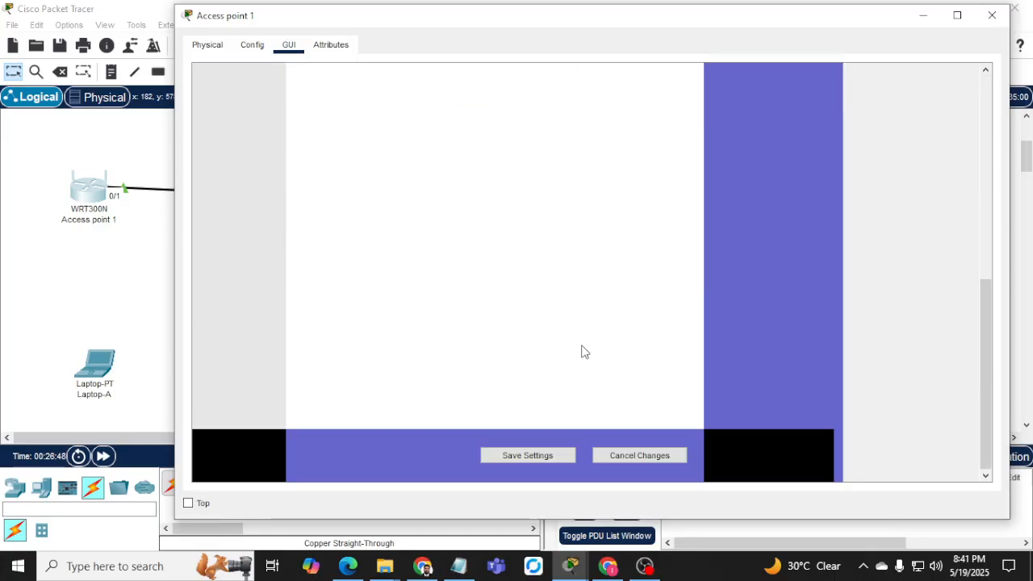
{"action": "left_click", "coordinate": [547, 456]}
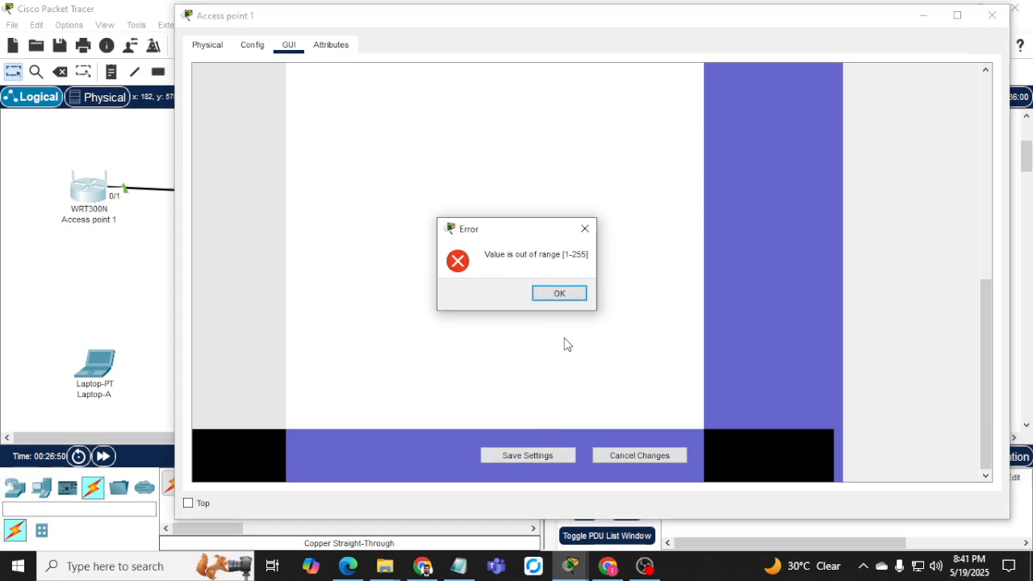
{"action": "left_click", "coordinate": [555, 298]}
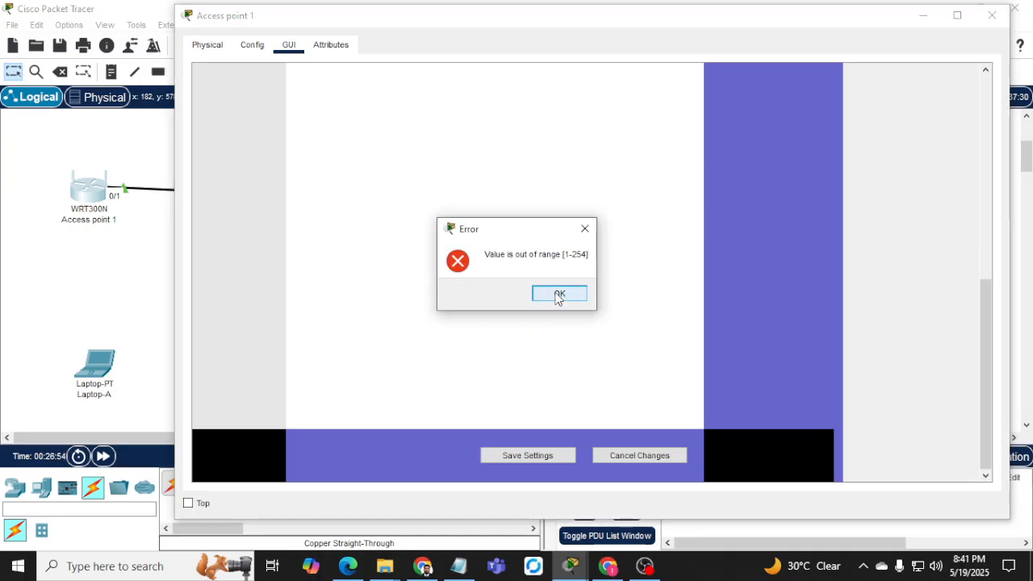
{"action": "left_click", "coordinate": [556, 295]}
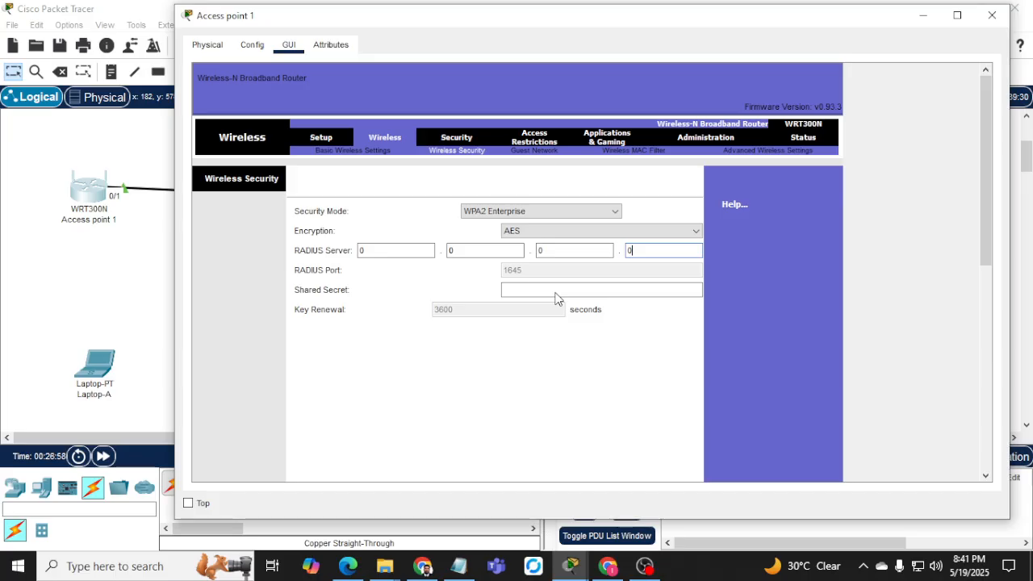
Reselect WPA2 Personal security mode, save the settings again, and close Access point 1's window.
{"action": "left_click", "coordinate": [559, 213]}
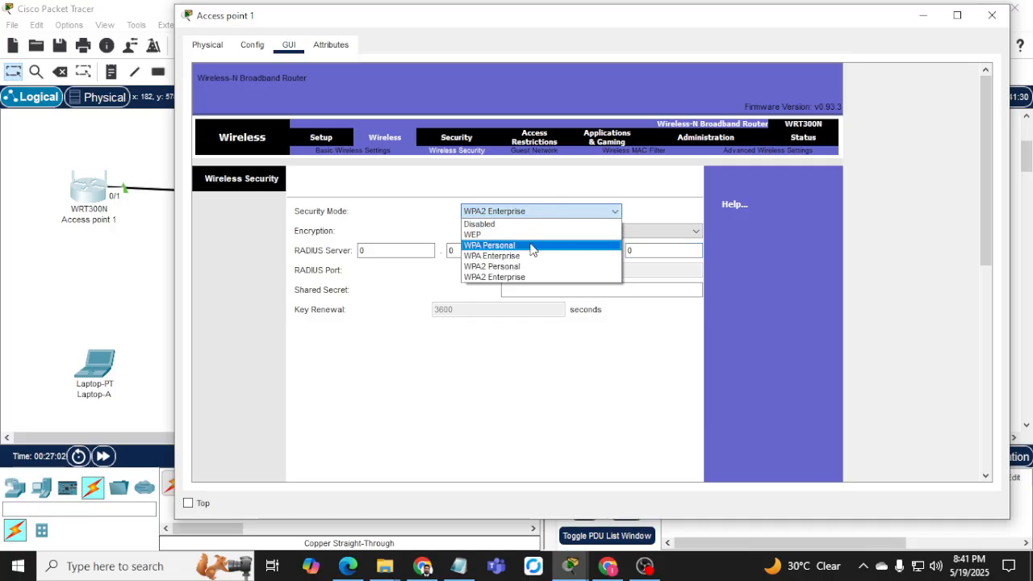
{"action": "left_click", "coordinate": [522, 267]}
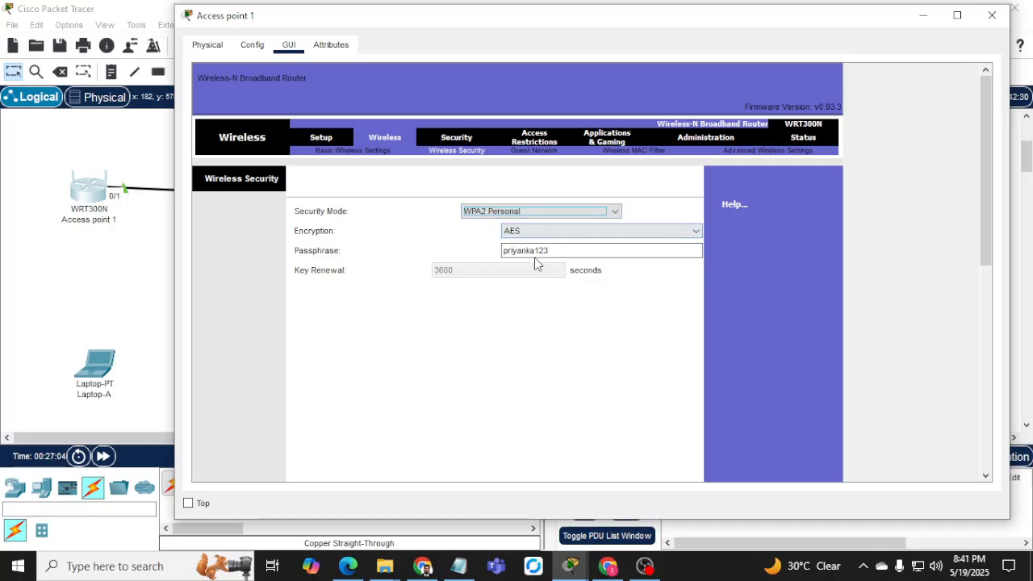
{"action": "left_click", "coordinate": [520, 333]}
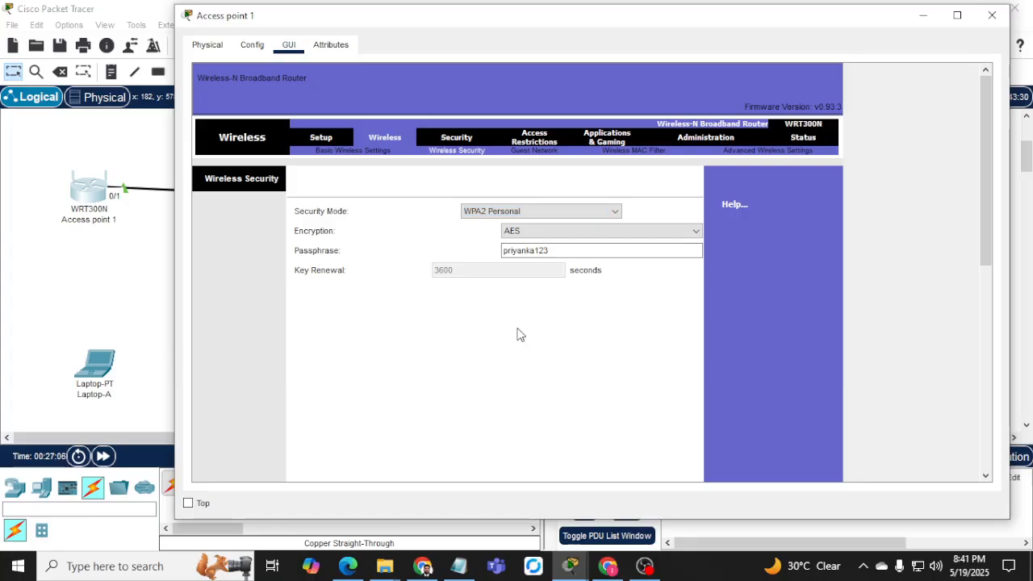
{"action": "scroll", "coordinate": [520, 333], "scroll_direction": "down", "scroll_amount": 10}
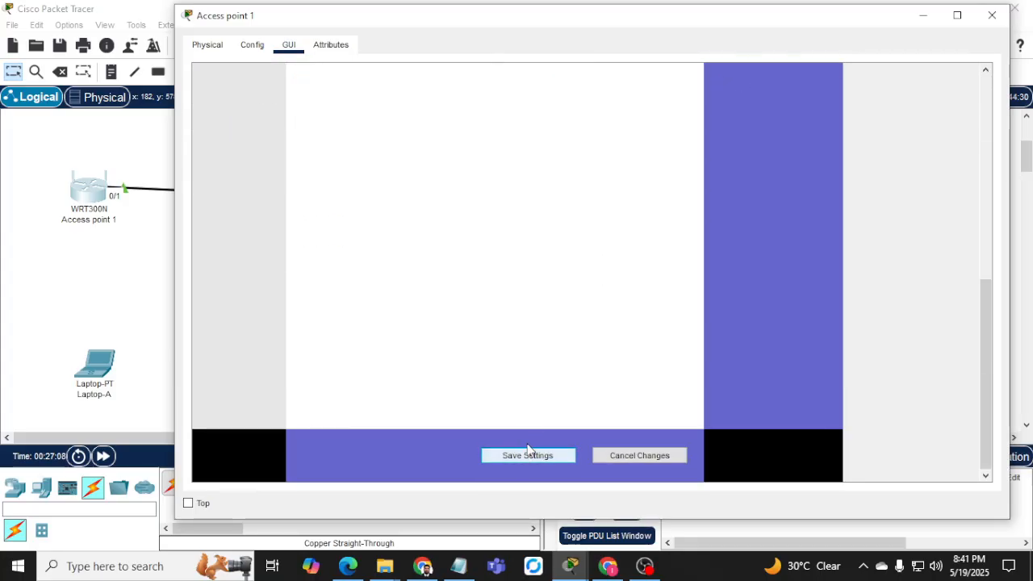
{"action": "left_click", "coordinate": [528, 453]}
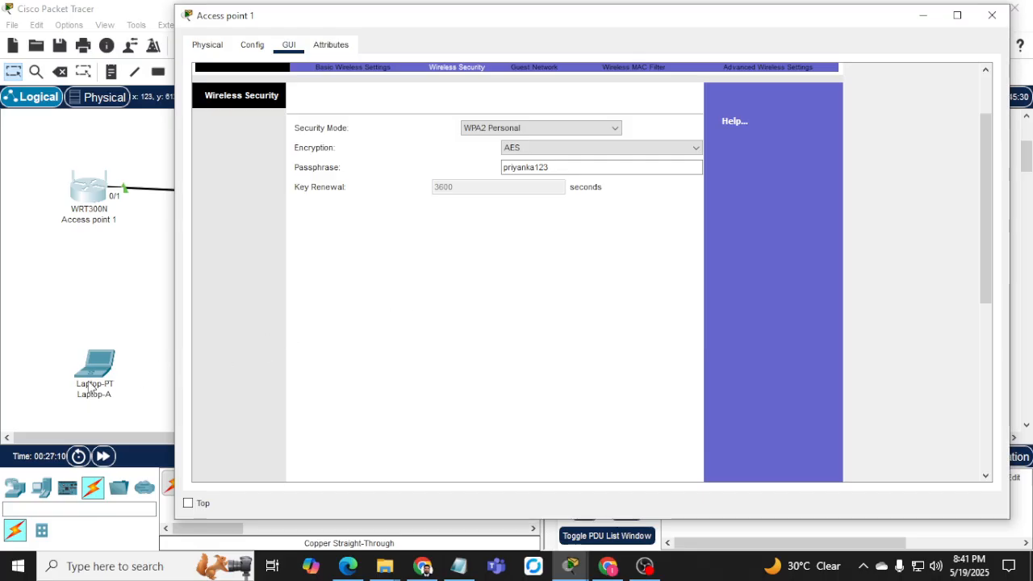
{"action": "left_click", "coordinate": [121, 373]}
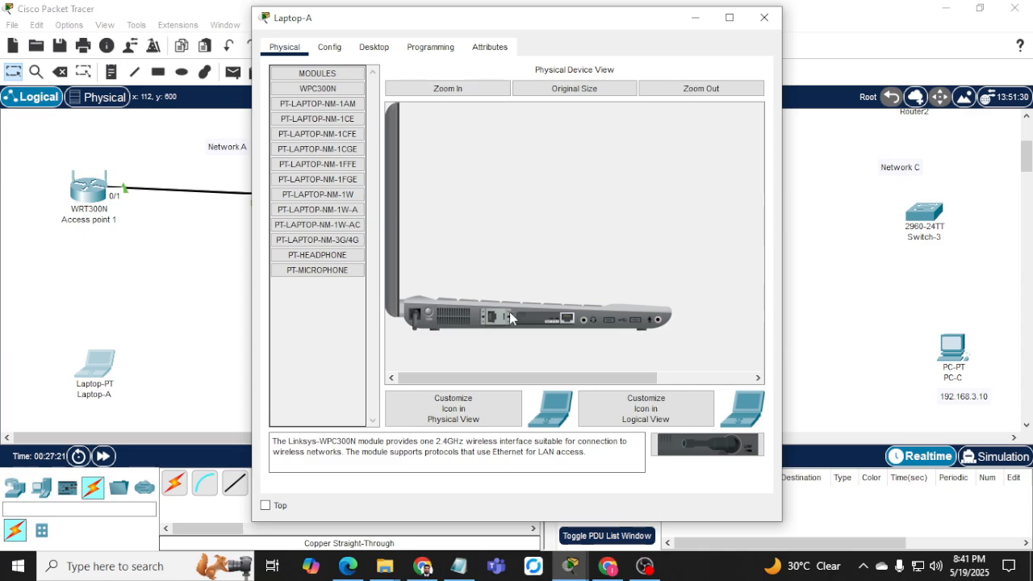
Swap Laptop-A's existing network module for the WPC300N wireless card and show its Desktop applications.
{"action": "left_click_drag", "start_coordinate": [549, 321], "coordinate": [303, 323]}
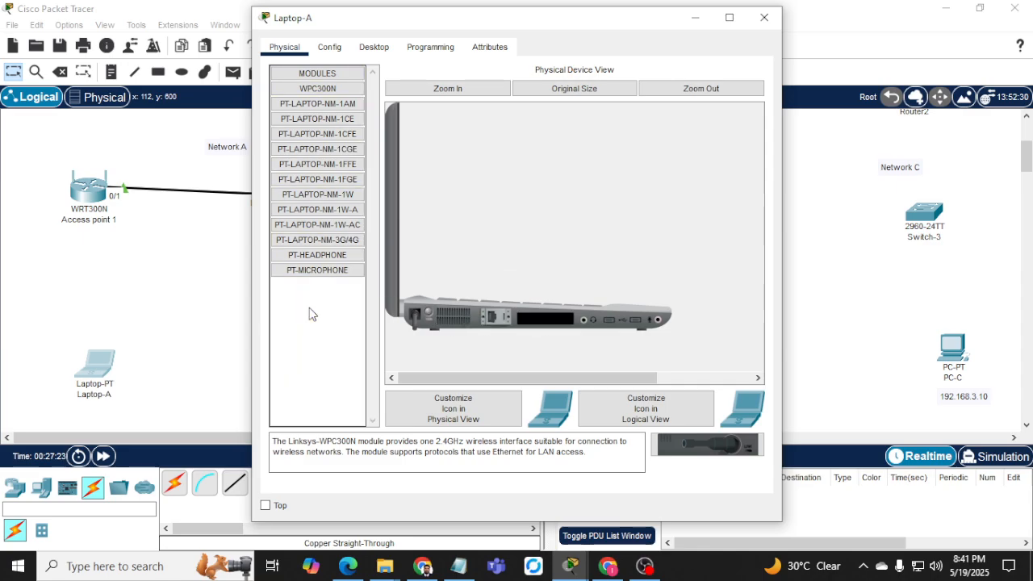
{"action": "left_click_drag", "start_coordinate": [298, 95], "coordinate": [548, 323]}
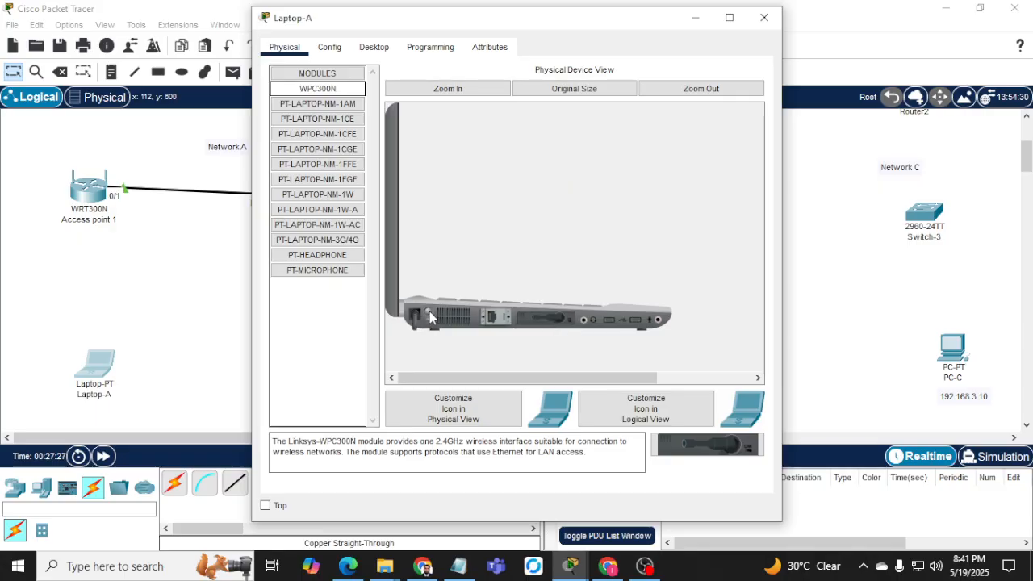
{"action": "left_click", "coordinate": [373, 47]}
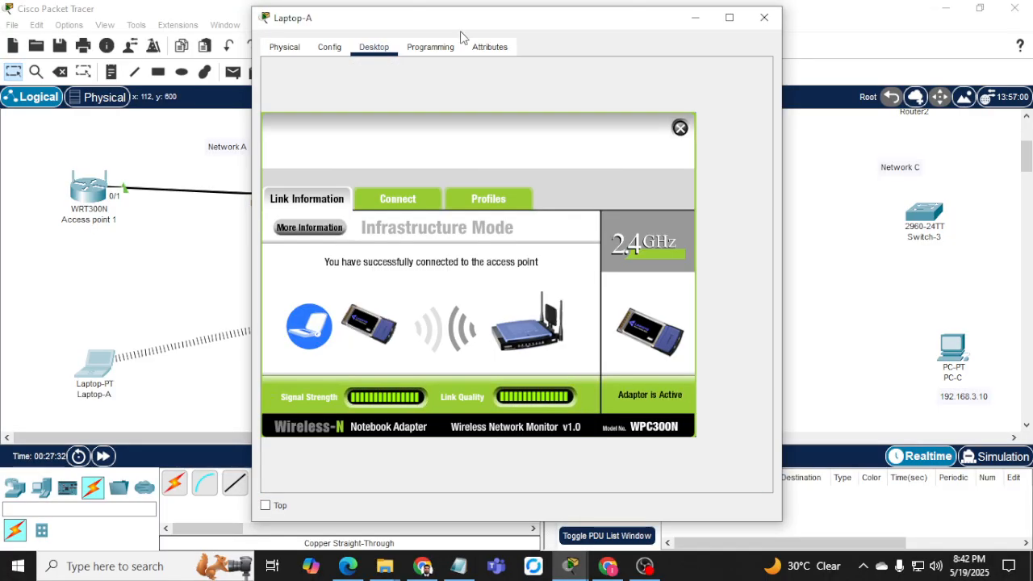
Connect Laptop-A to Network-A_wifi using the network's pre-shared key.
{"action": "left_click_drag", "start_coordinate": [466, 19], "coordinate": [635, 42]}
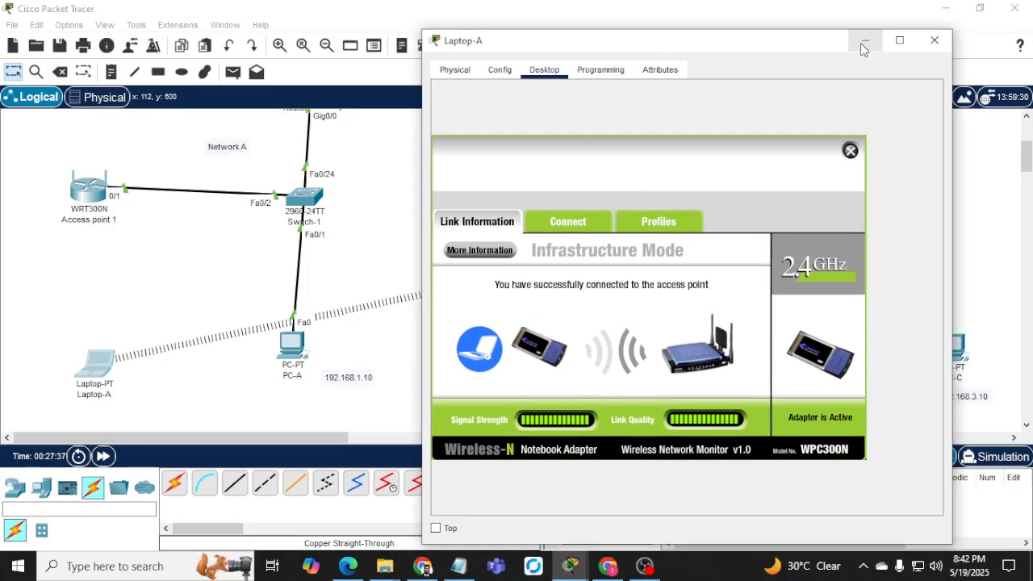
{"action": "left_click_drag", "start_coordinate": [759, 45], "coordinate": [817, 49]}
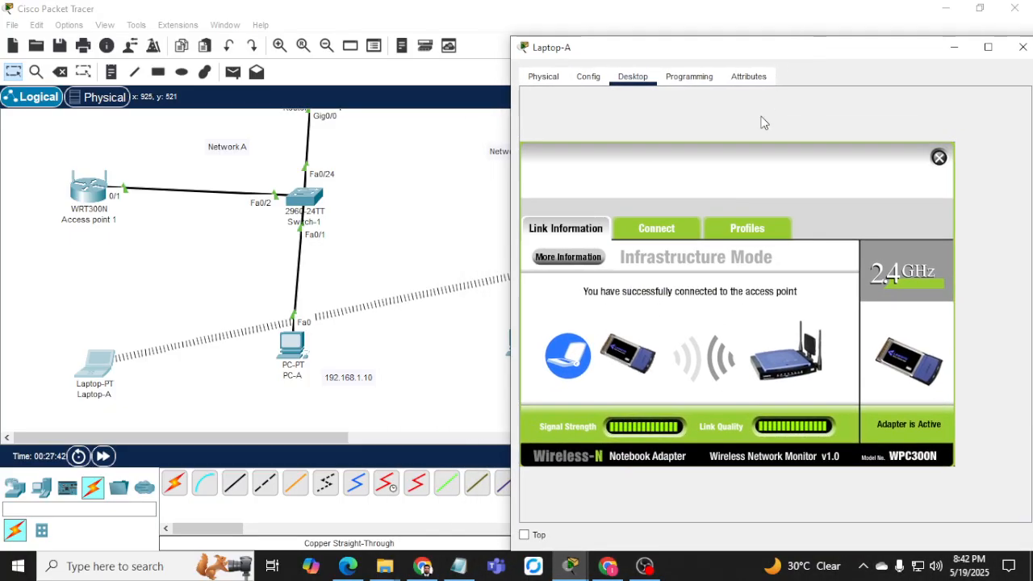
{"action": "left_click", "coordinate": [650, 229]}
{"action": "left_click", "coordinate": [740, 389]}
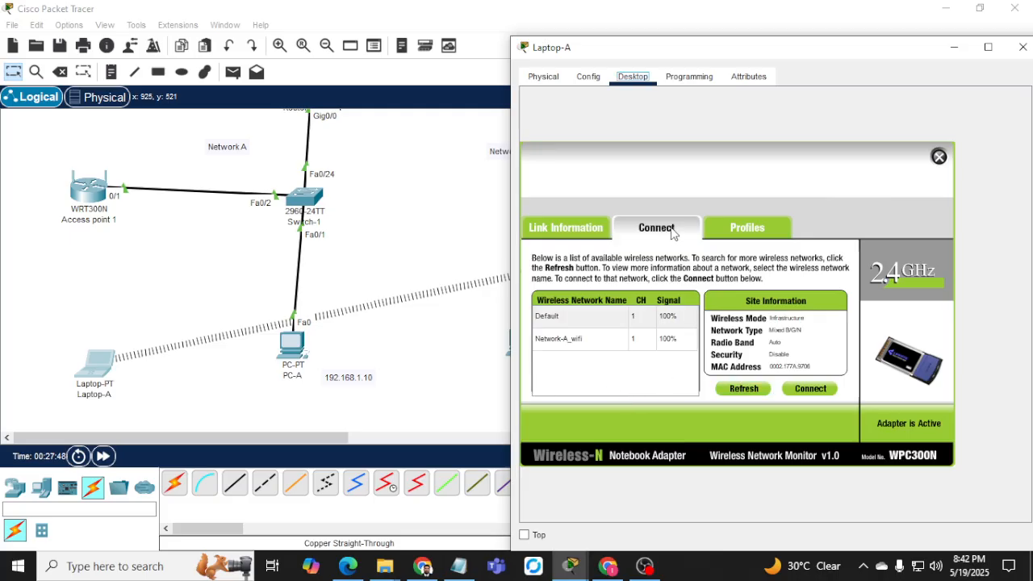
{"action": "left_click", "coordinate": [564, 343]}
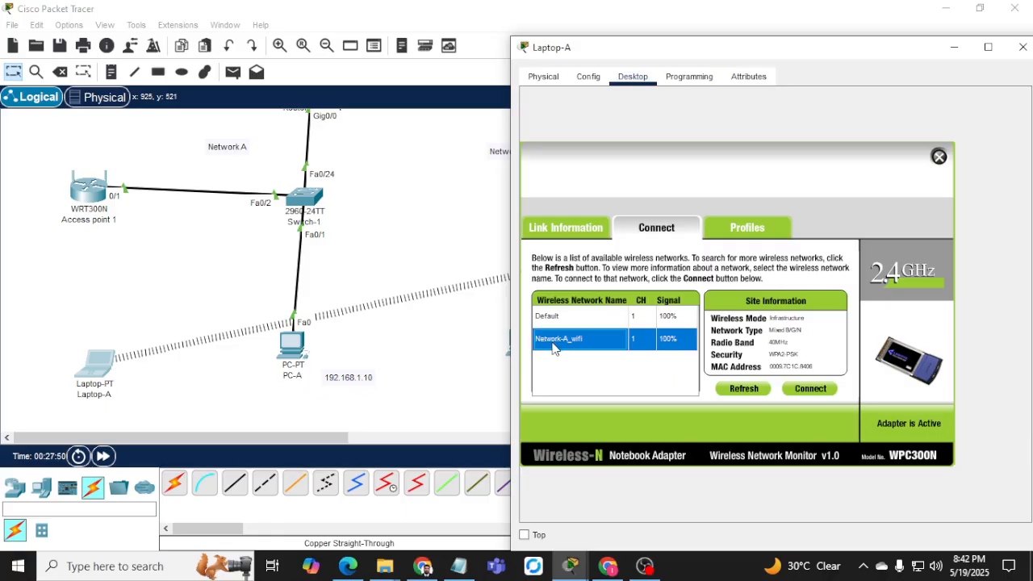
{"action": "left_click", "coordinate": [801, 393]}
{"action": "left_click", "coordinate": [654, 322]}
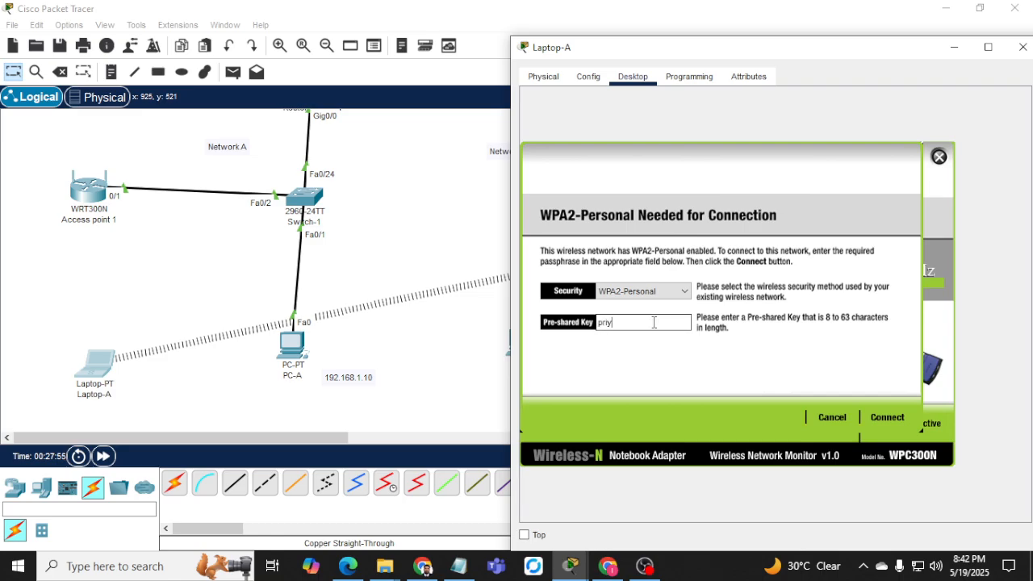
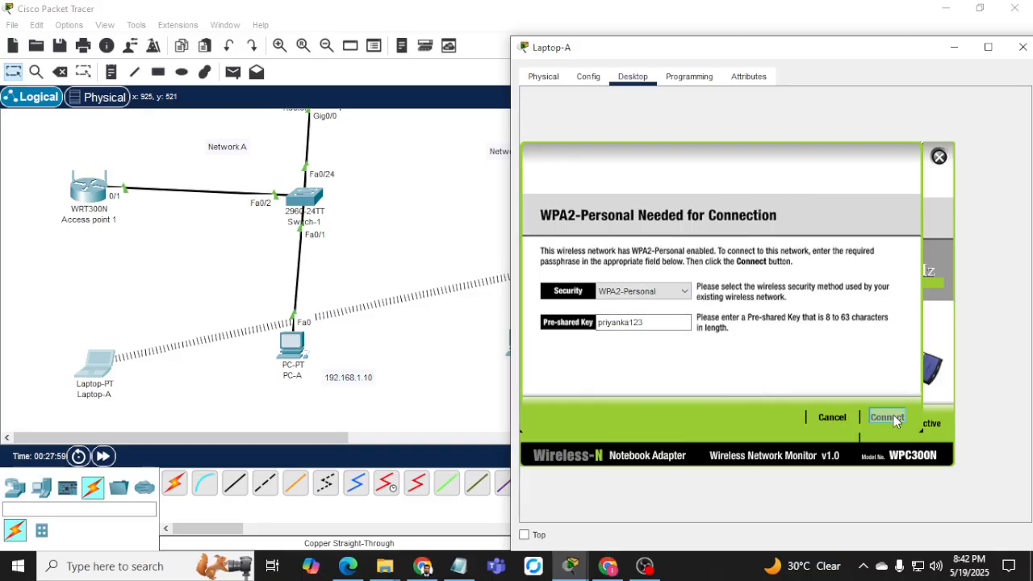
{"action": "left_click", "coordinate": [886, 418]}
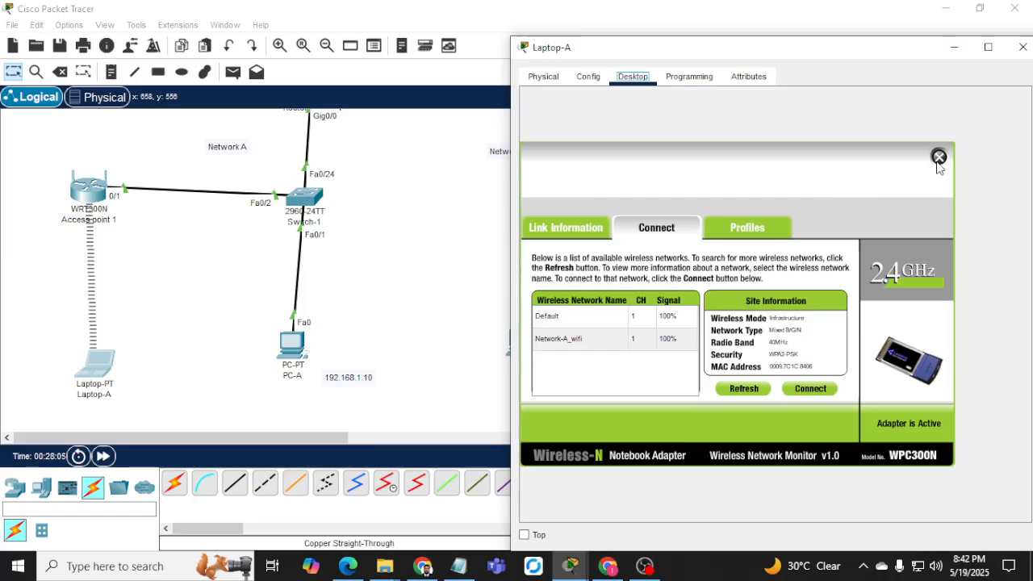
Switch Laptop-A's wireless interface IP configuration to Static.
{"action": "left_click", "coordinate": [938, 157]}
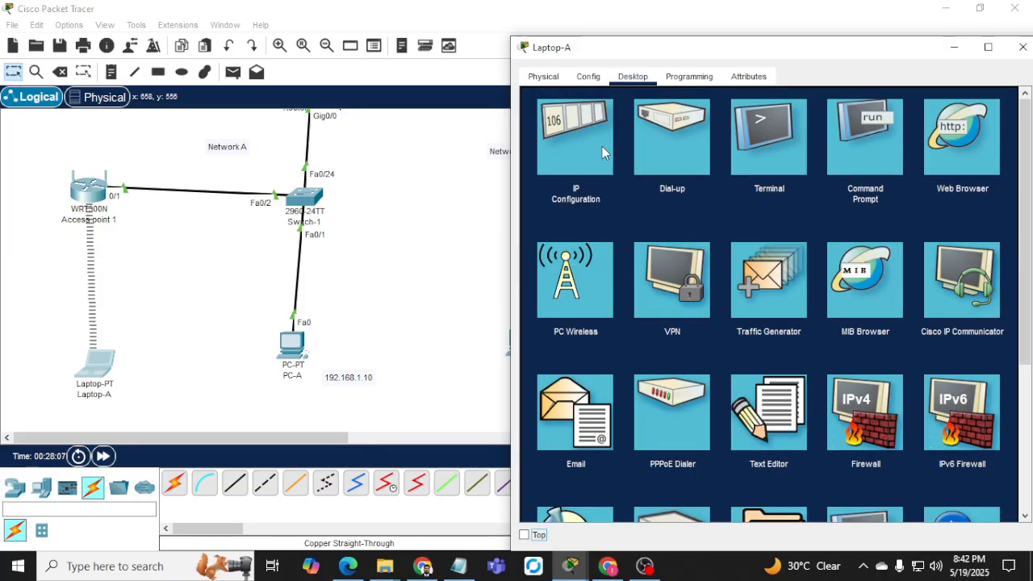
{"action": "left_click", "coordinate": [602, 146]}
{"action": "left_click", "coordinate": [712, 160]}
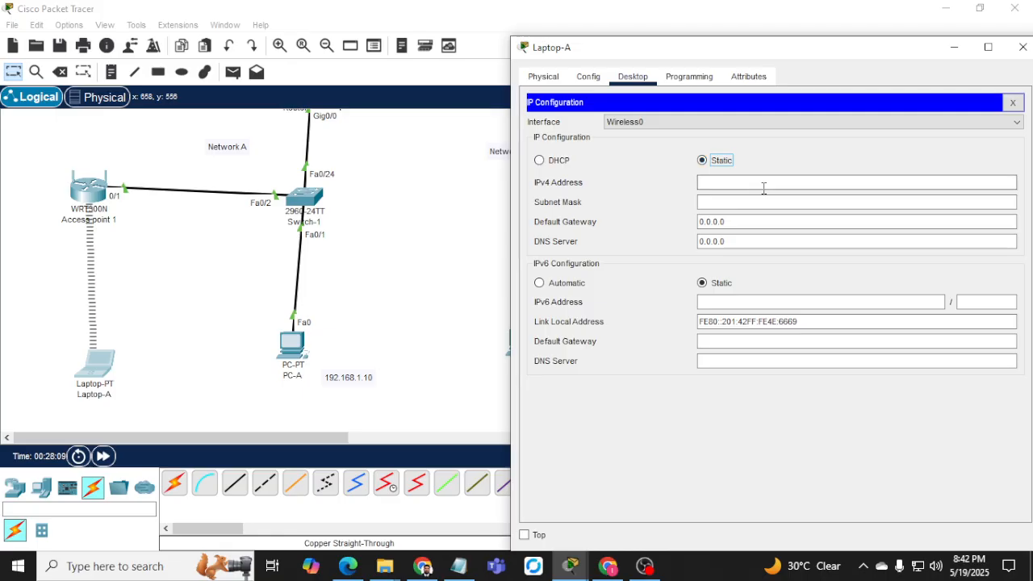
{"action": "left_click", "coordinate": [422, 566]}
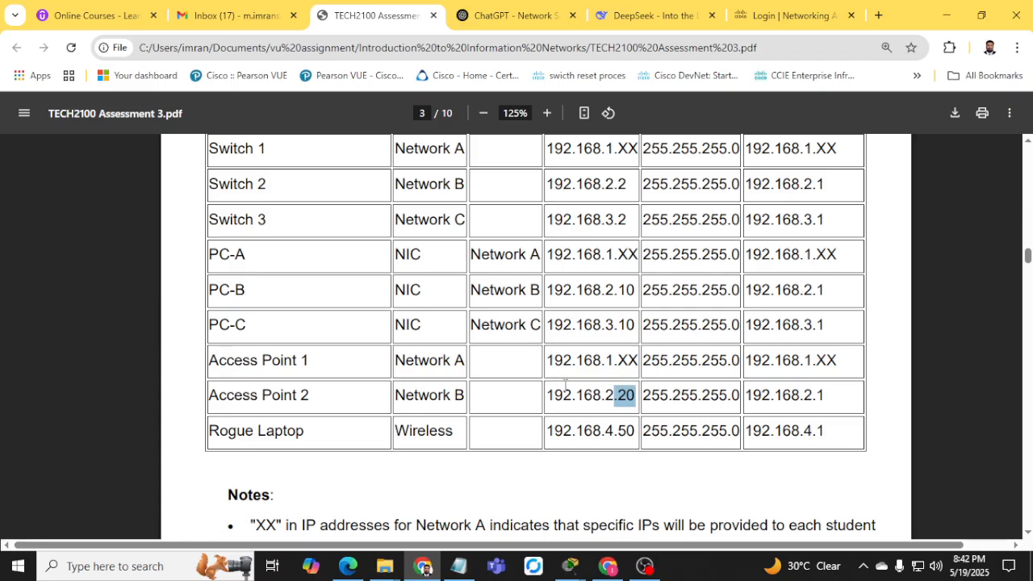
Find the PDF's IP address table and highlight Access Point 2's address 192.168.2.20.
{"action": "scroll", "coordinate": [565, 386], "scroll_direction": "up", "scroll_amount": 3}
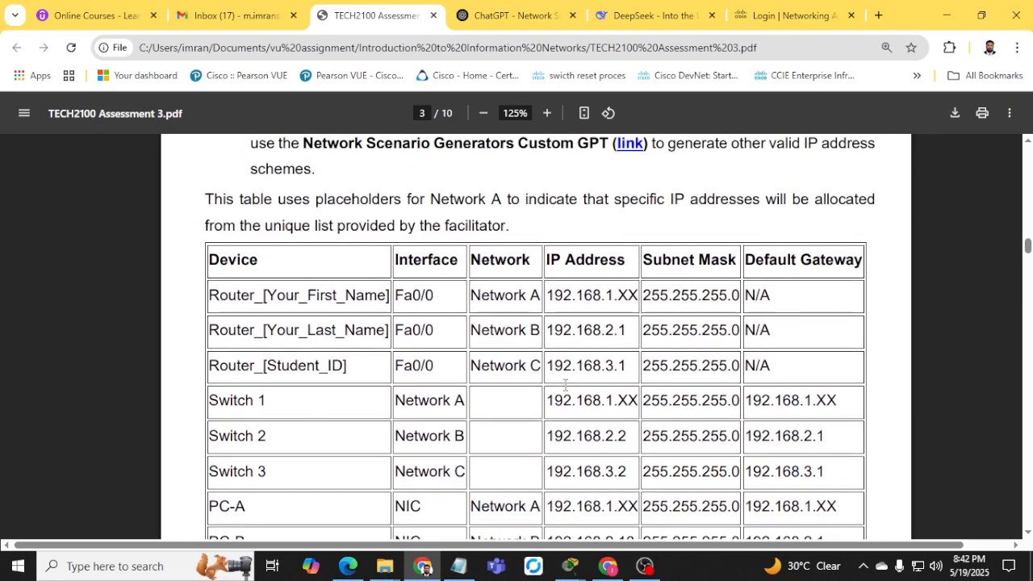
{"action": "scroll", "coordinate": [564, 386], "scroll_direction": "down", "scroll_amount": 3}
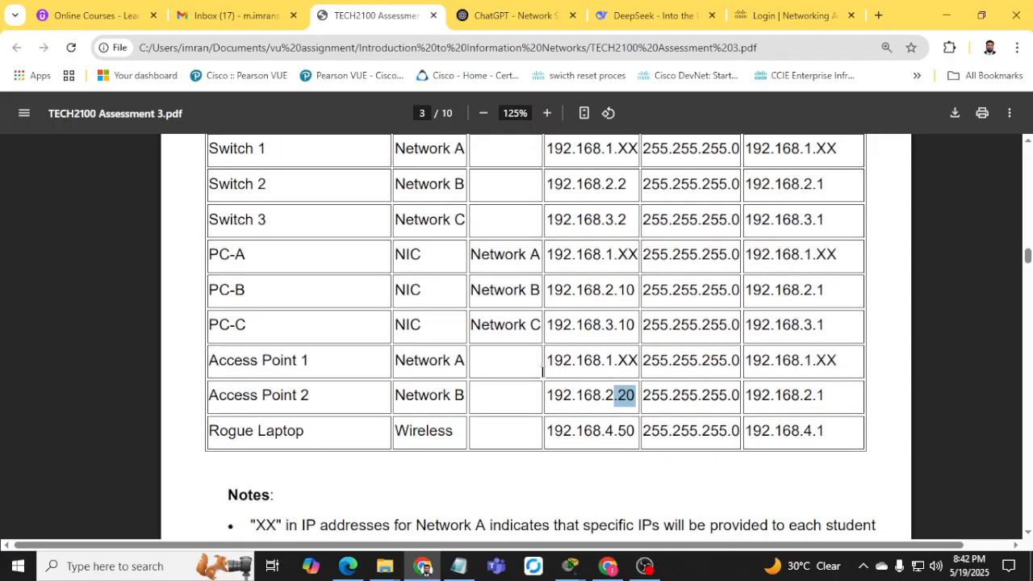
{"action": "scroll", "coordinate": [542, 371], "scroll_direction": "up", "scroll_amount": 15}
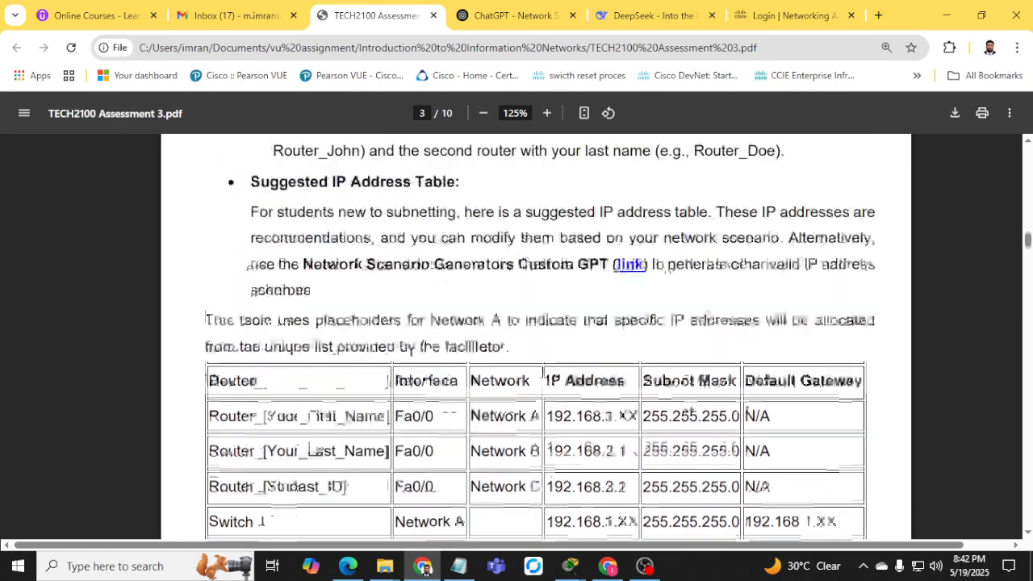
{"action": "scroll", "coordinate": [543, 371], "scroll_direction": "up", "scroll_amount": 11}
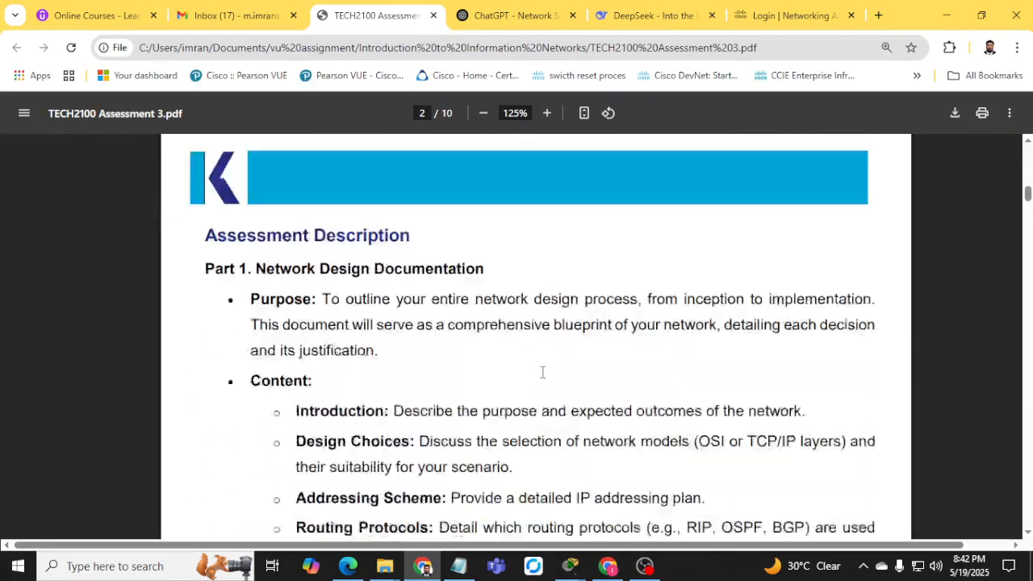
{"action": "scroll", "coordinate": [543, 371], "scroll_direction": "down", "scroll_amount": 3}
{"action": "scroll", "coordinate": [542, 372], "scroll_direction": "down", "scroll_amount": 17}
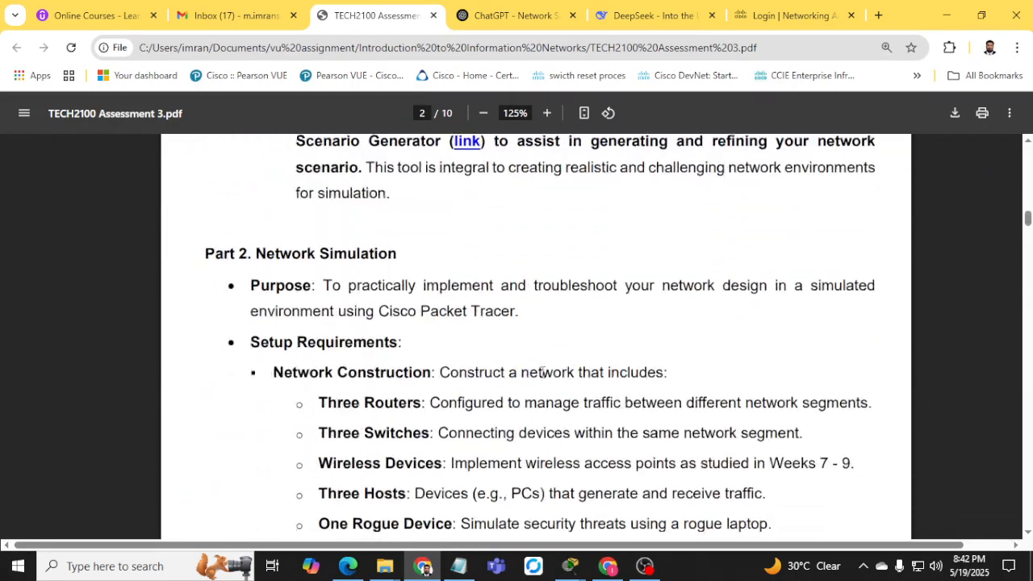
{"action": "scroll", "coordinate": [542, 373], "scroll_direction": "down", "scroll_amount": 4}
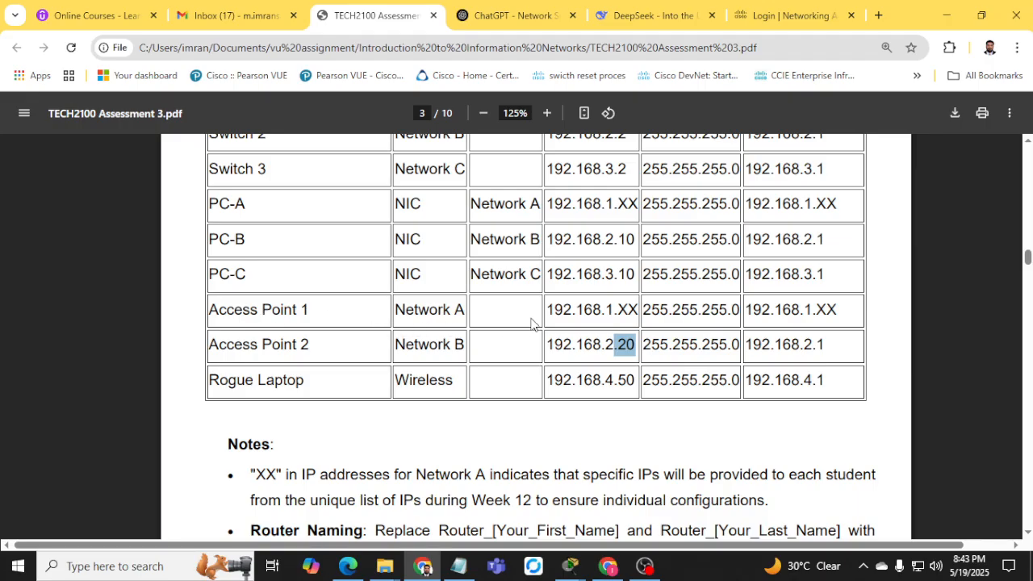
{"action": "left_click_drag", "start_coordinate": [556, 314], "coordinate": [628, 313]}
{"action": "left_click_drag", "start_coordinate": [576, 347], "coordinate": [630, 349]}
Return from the PDF to Packet Tracer and reposition the Laptop-A window.
{"action": "scroll", "coordinate": [549, 393], "scroll_direction": "up", "scroll_amount": 5}
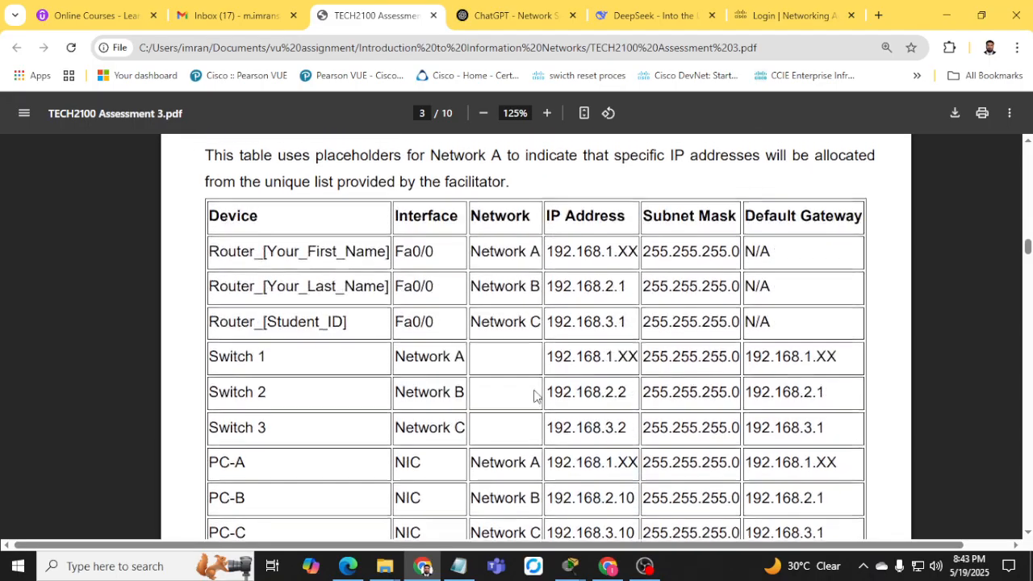
{"action": "scroll", "coordinate": [631, 313], "scroll_direction": "down", "scroll_amount": 3}
{"action": "scroll", "coordinate": [630, 314], "scroll_direction": "down", "scroll_amount": 2}
{"action": "left_click", "coordinate": [946, 15]}
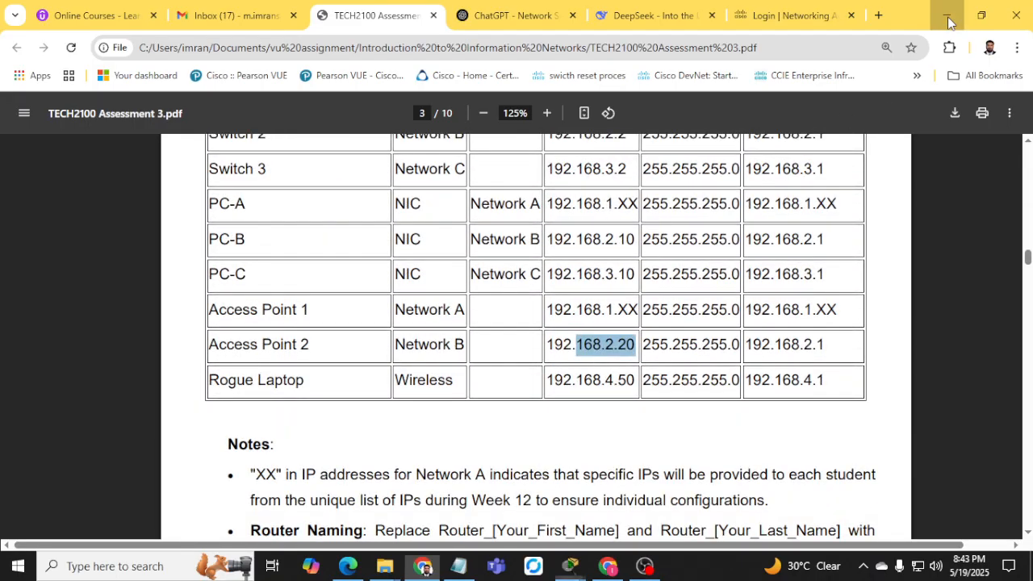
{"action": "left_click_drag", "start_coordinate": [721, 50], "coordinate": [634, 31]}
Assign Laptop-A's wireless interface 192.168.1.25, mask 255.255.255.0, and gateway 192.168.1.1.
{"action": "type", "text": "1"}
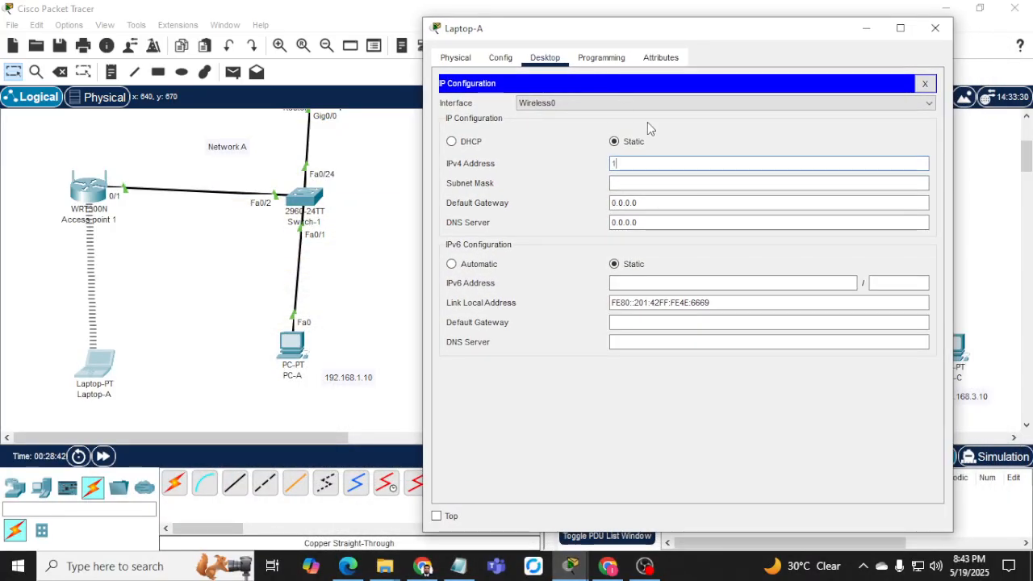
{"action": "type", "text": "92.168."}
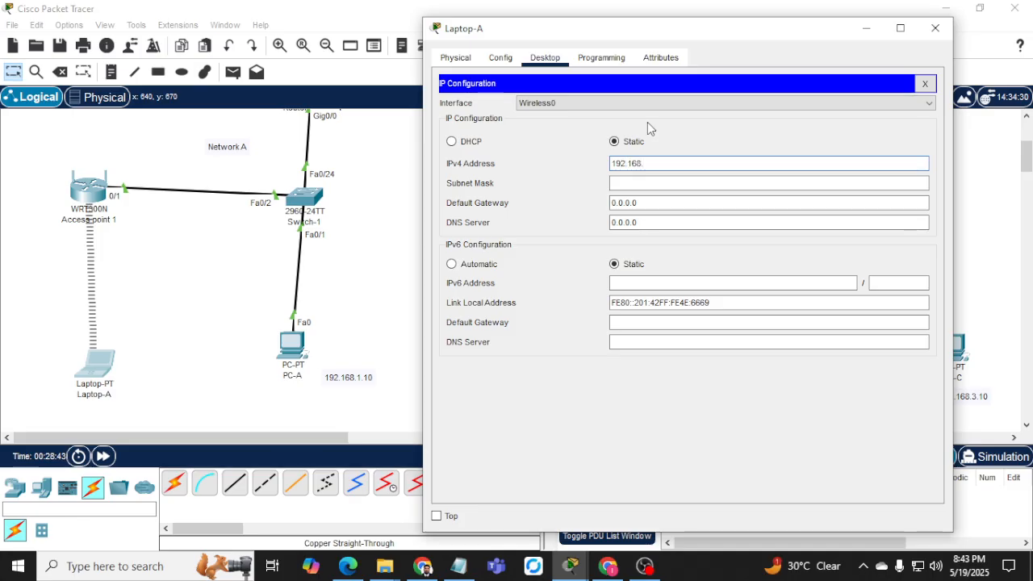
{"action": "type", "text": "1.25"}
{"action": "key", "text": "Tab"}
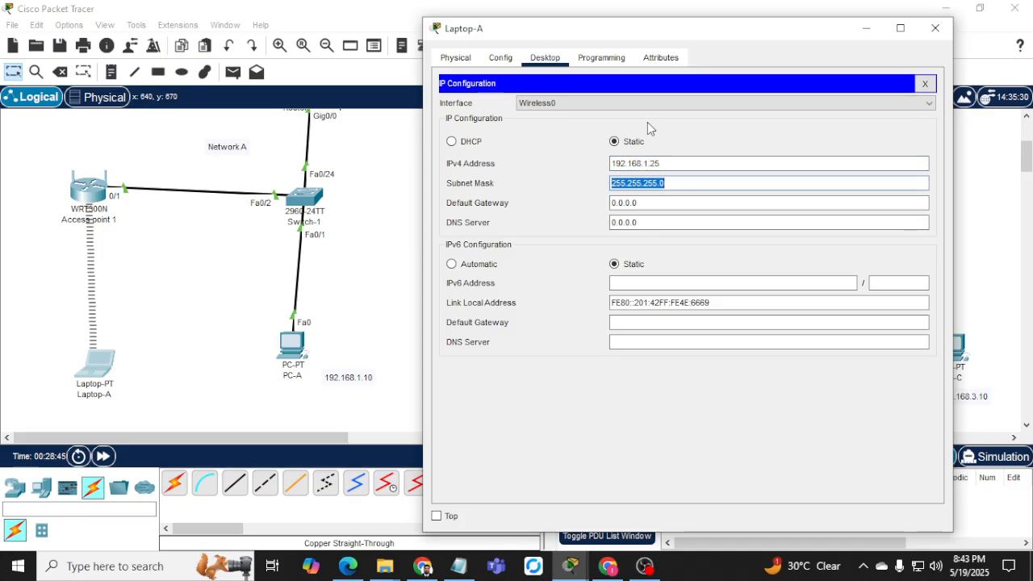
{"action": "key", "text": "Tab"}
{"action": "type", "text": "192.168."}
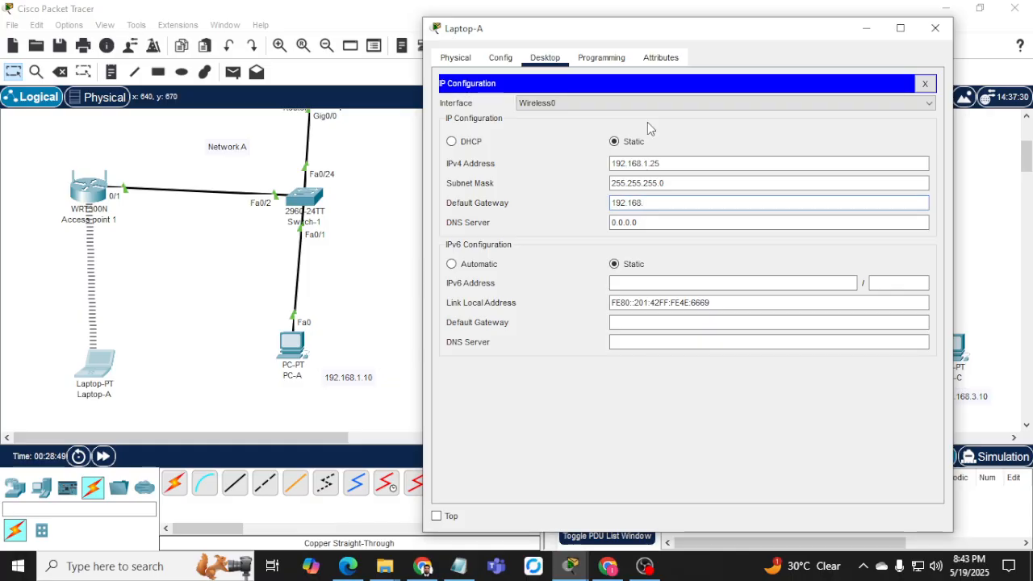
{"action": "type", "text": "1.1"}
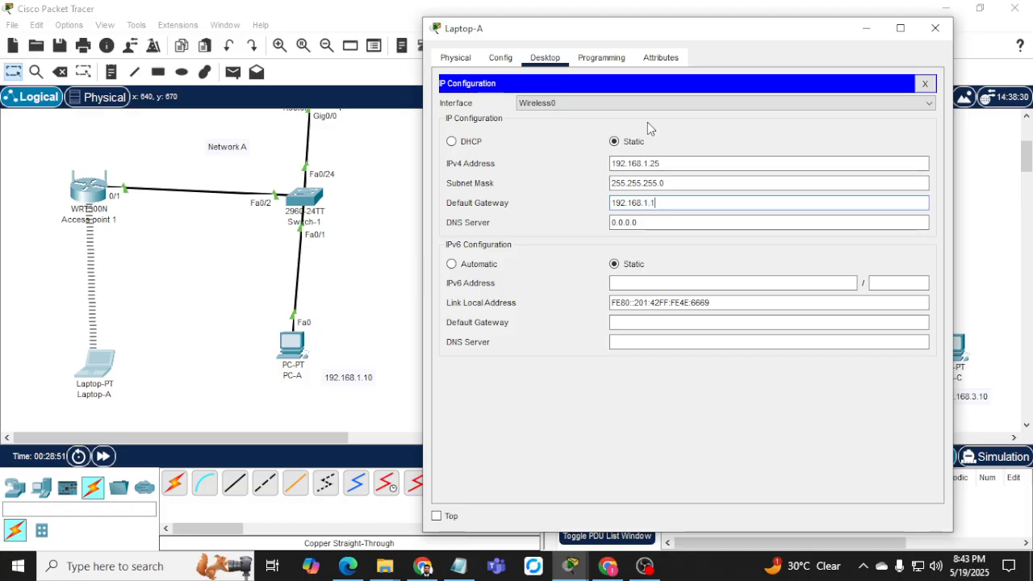
{"action": "left_click", "coordinate": [925, 83]}
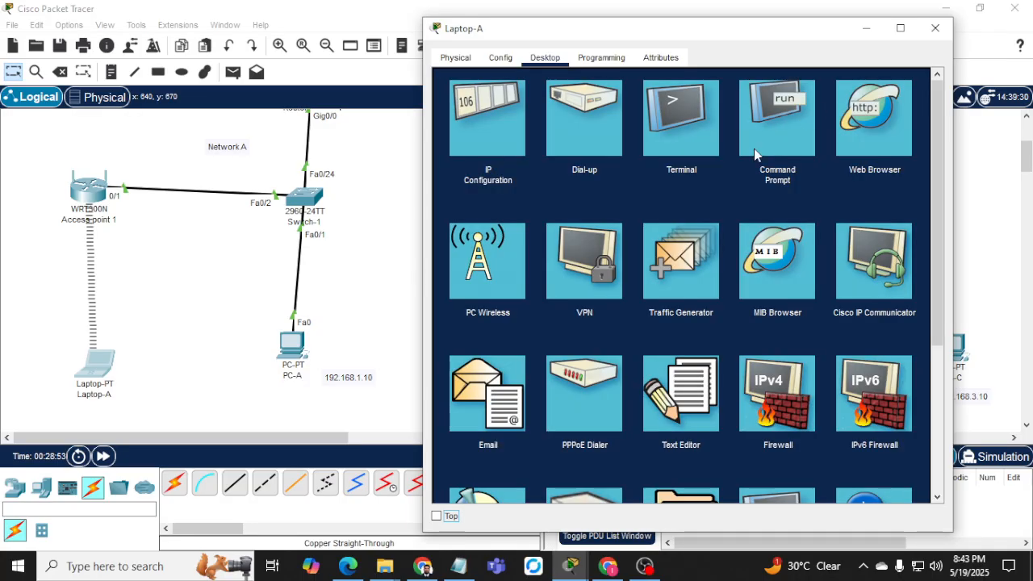
Run ipconfig and ping gateway 192.168.1.1 from Laptop-A's command prompt, receiving replies.
{"action": "left_click", "coordinate": [753, 149]}
{"action": "type", "text": "ip"}
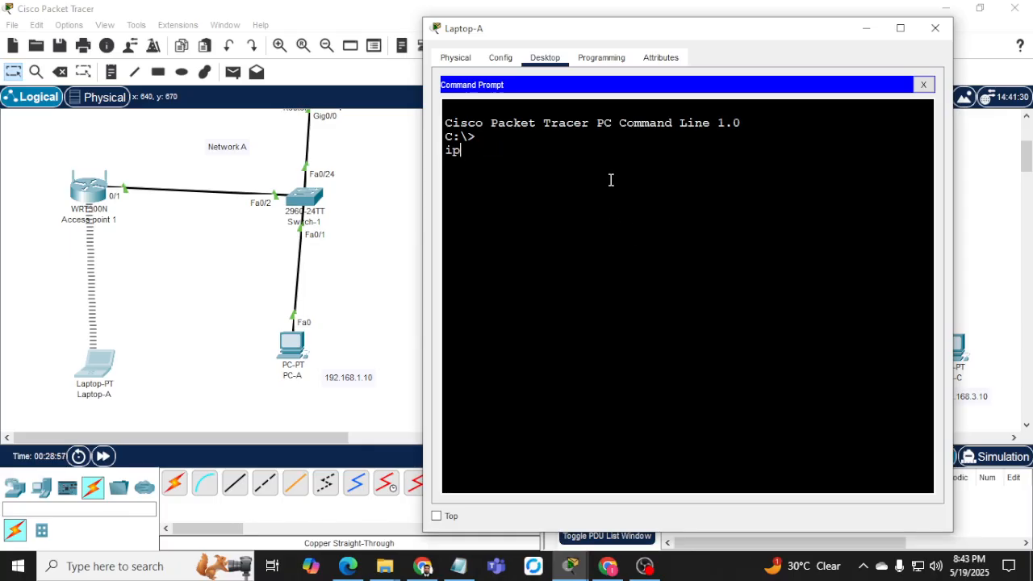
{"action": "type", "text": "cponconfig"}
{"action": "key", "text": "Return"}
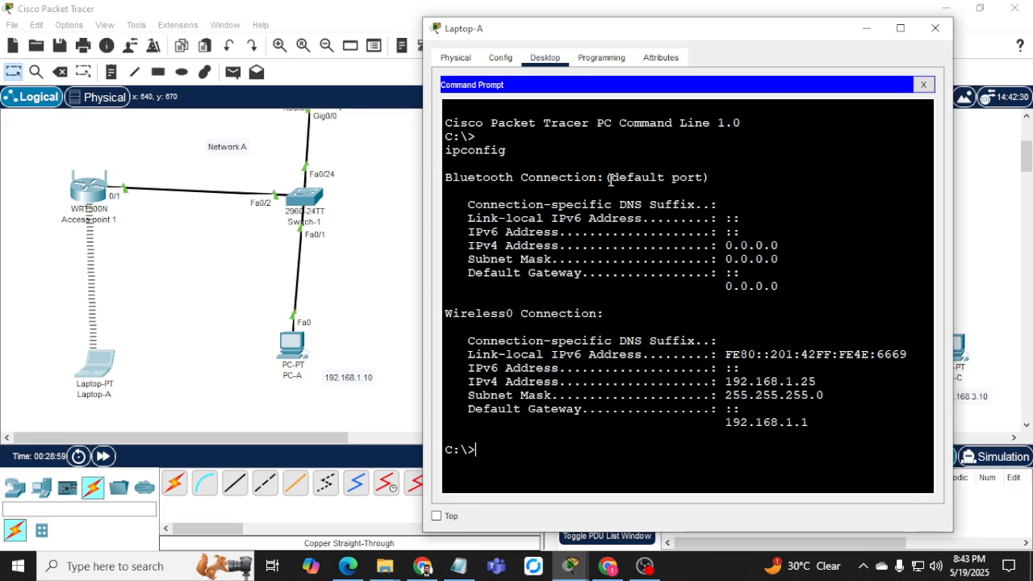
{"action": "type", "text": "ping 192.168"}
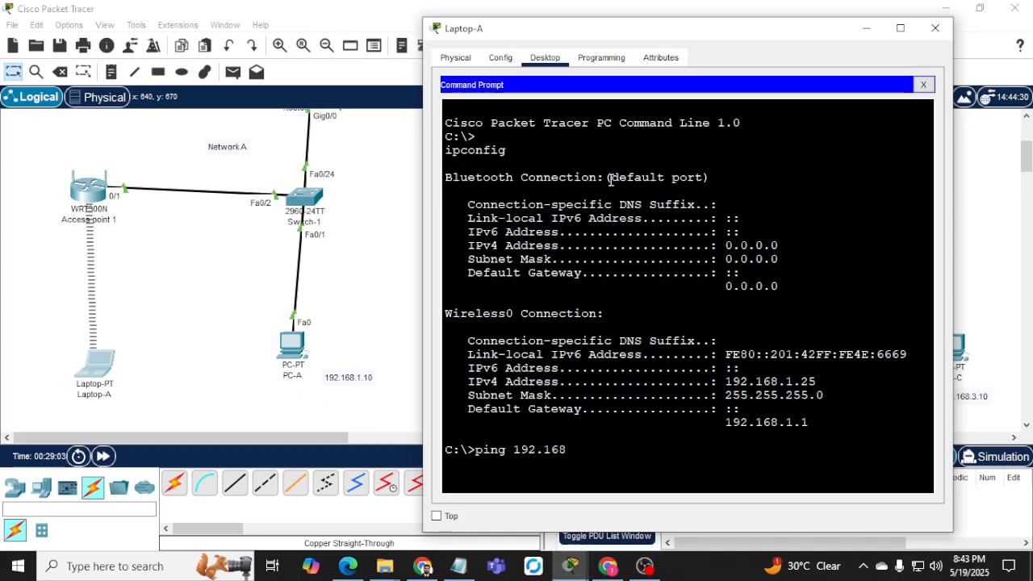
{"action": "type", "text": ".1.1"}
{"action": "key", "text": "Return"}
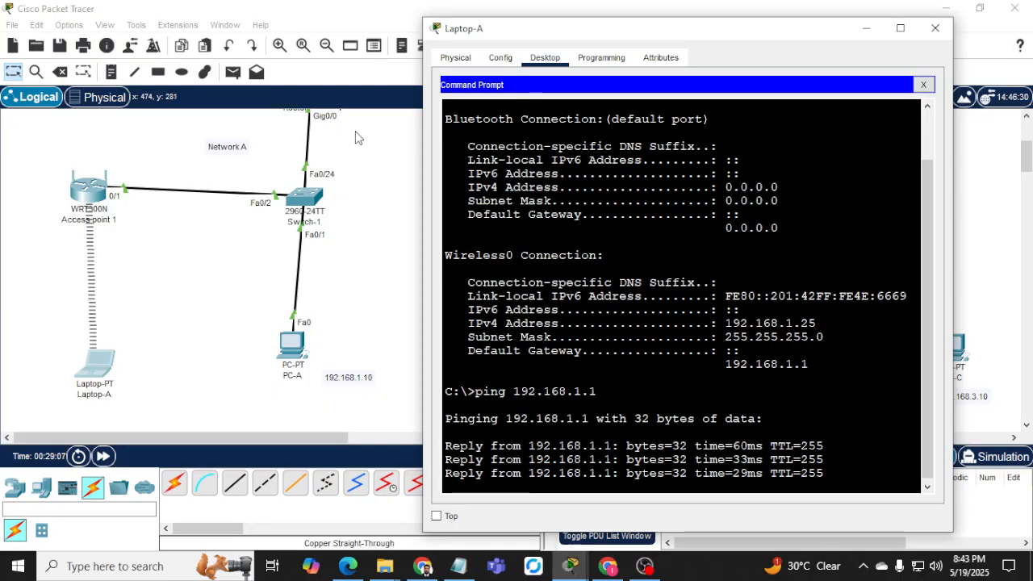
{"action": "left_click", "coordinate": [89, 191]}
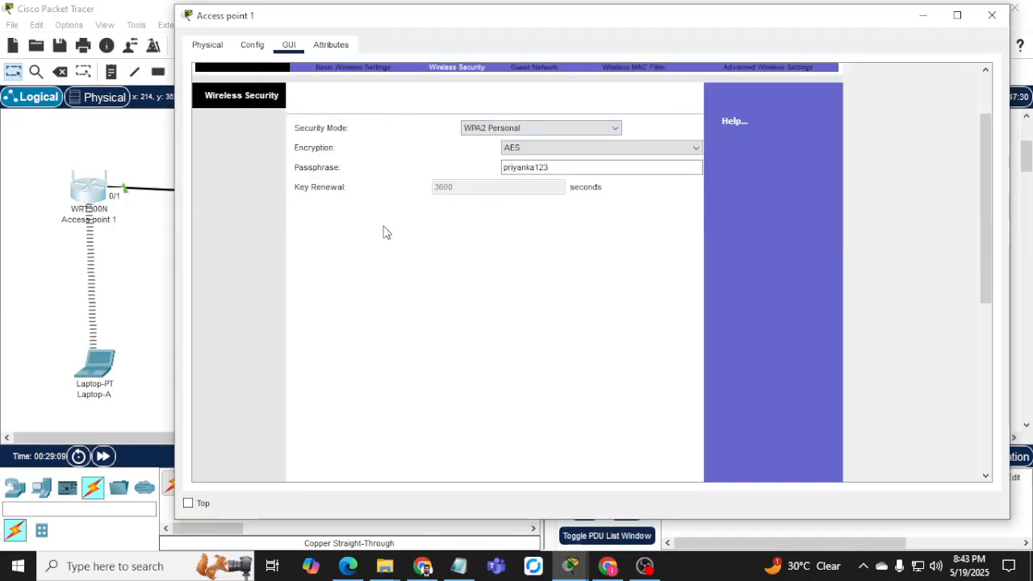
Review Access point 1's Security, Access Restrictions and Applications & Gaming pages.
{"action": "scroll", "coordinate": [383, 232], "scroll_direction": "up", "scroll_amount": 2}
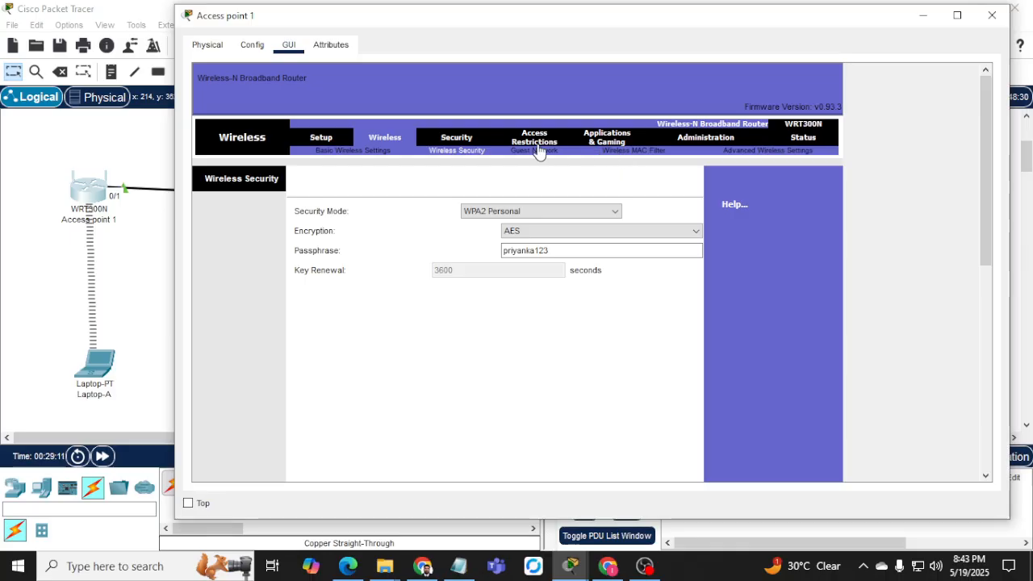
{"action": "left_click", "coordinate": [454, 139]}
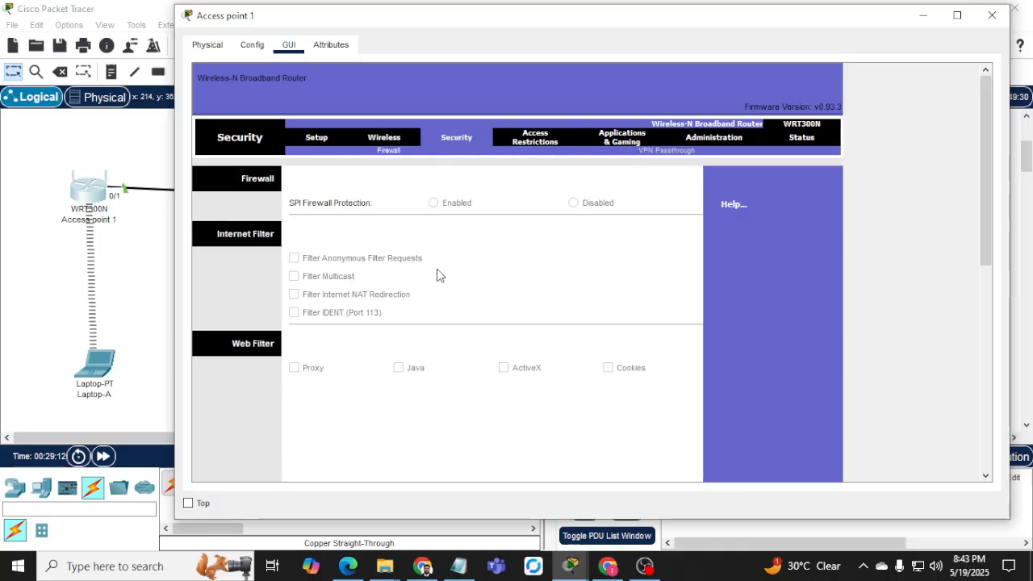
{"action": "left_click", "coordinate": [535, 137]}
{"action": "scroll", "coordinate": [533, 290], "scroll_direction": "down", "scroll_amount": 2}
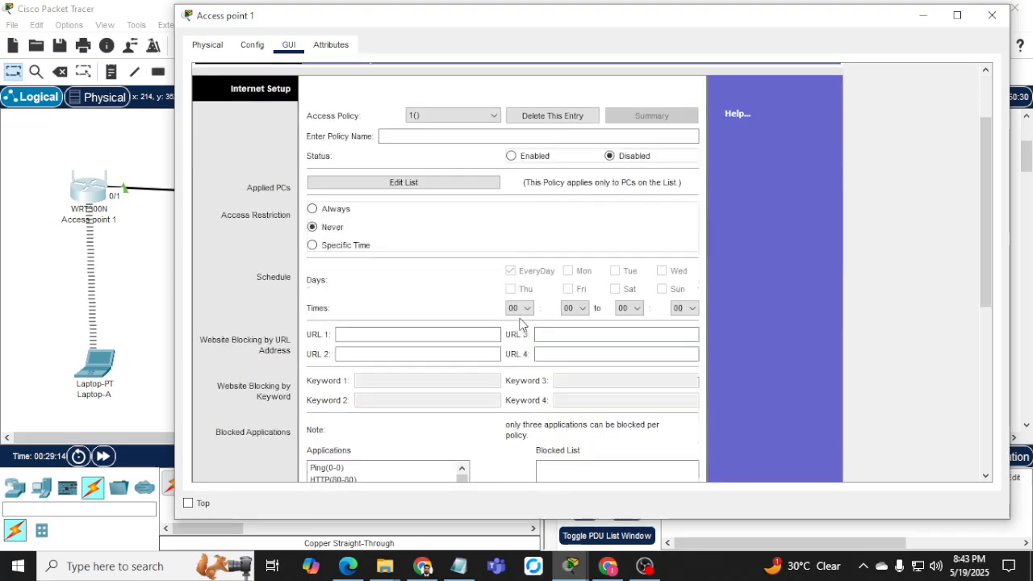
{"action": "scroll", "coordinate": [521, 323], "scroll_direction": "down", "scroll_amount": 3}
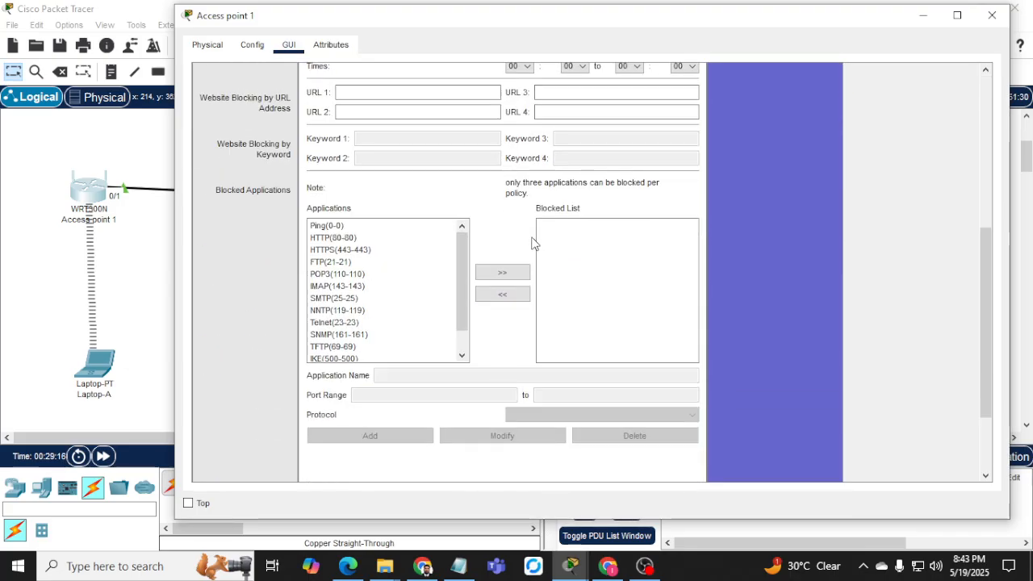
{"action": "scroll", "coordinate": [392, 352], "scroll_direction": "down", "scroll_amount": 3}
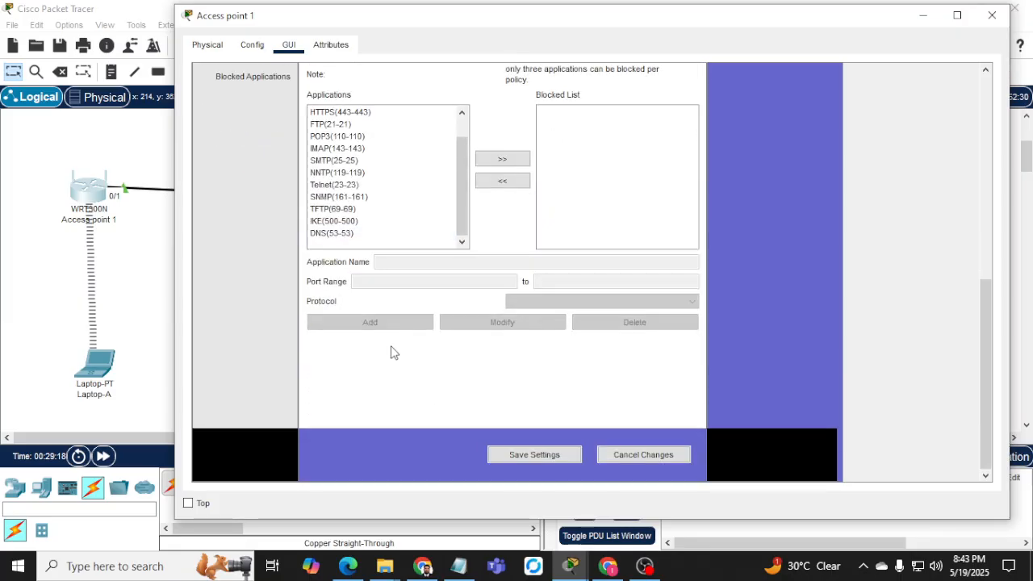
{"action": "scroll", "coordinate": [394, 331], "scroll_direction": "up", "scroll_amount": 10}
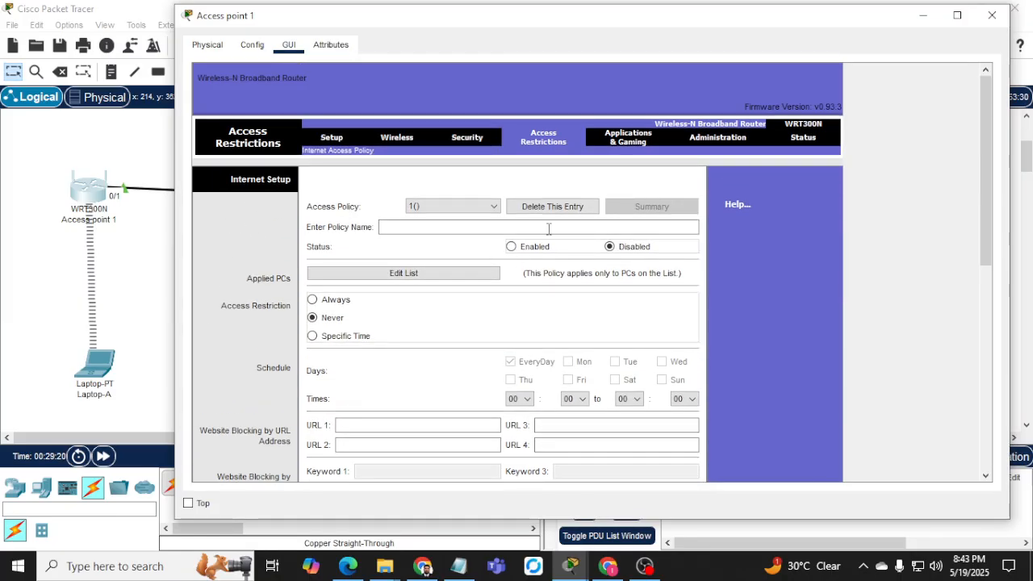
{"action": "left_click", "coordinate": [639, 140]}
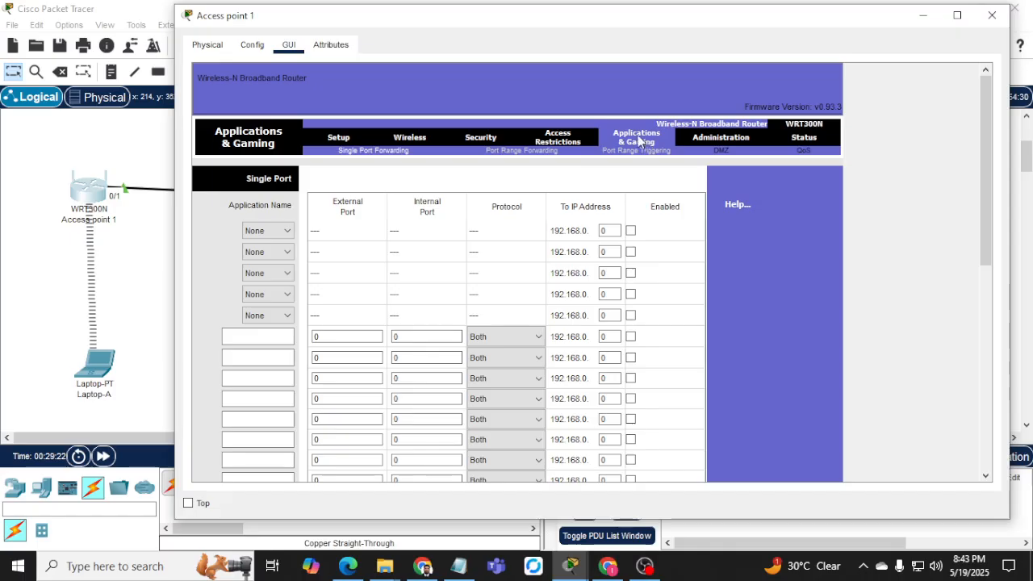
{"action": "scroll", "coordinate": [574, 194], "scroll_direction": "down", "scroll_amount": 3}
{"action": "scroll", "coordinate": [565, 295], "scroll_direction": "up", "scroll_amount": 2}
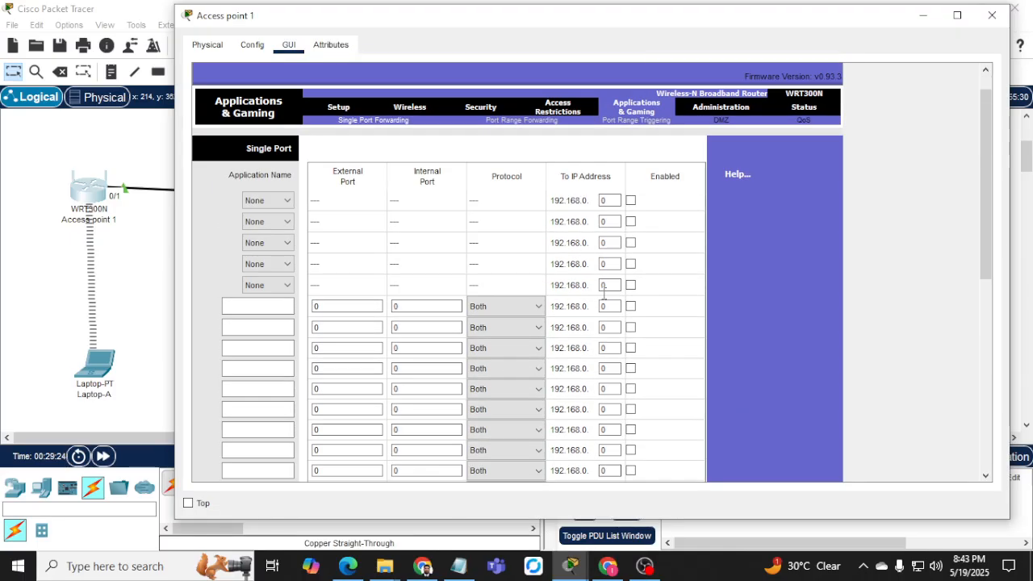
Check Administration, then Status showing address 192.168.1.20 and gateway 192.168.1.1, and hide the window.
{"action": "left_click", "coordinate": [723, 108]}
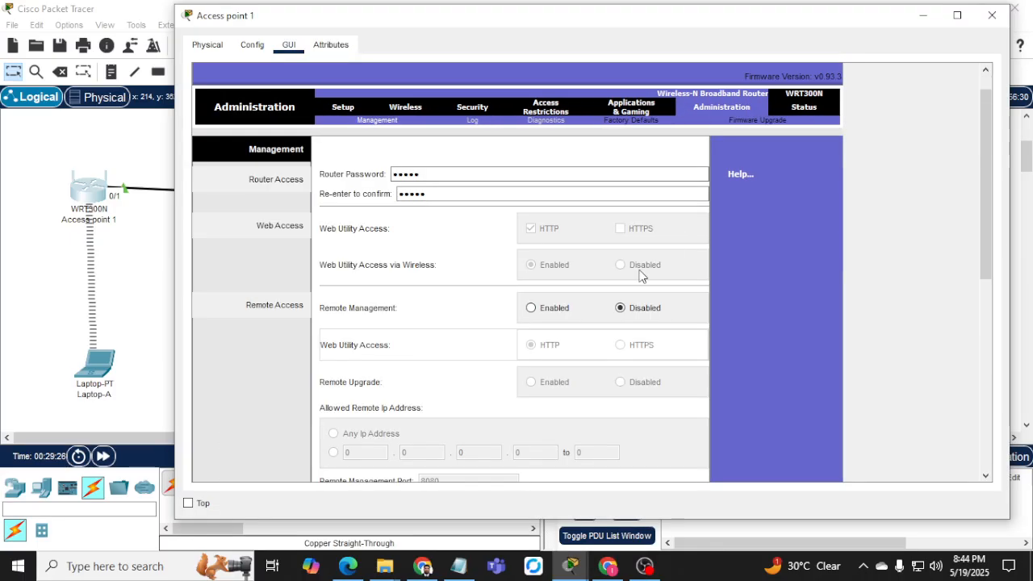
{"action": "scroll", "coordinate": [570, 300], "scroll_direction": "down", "scroll_amount": 10}
{"action": "scroll", "coordinate": [569, 303], "scroll_direction": "up", "scroll_amount": 10}
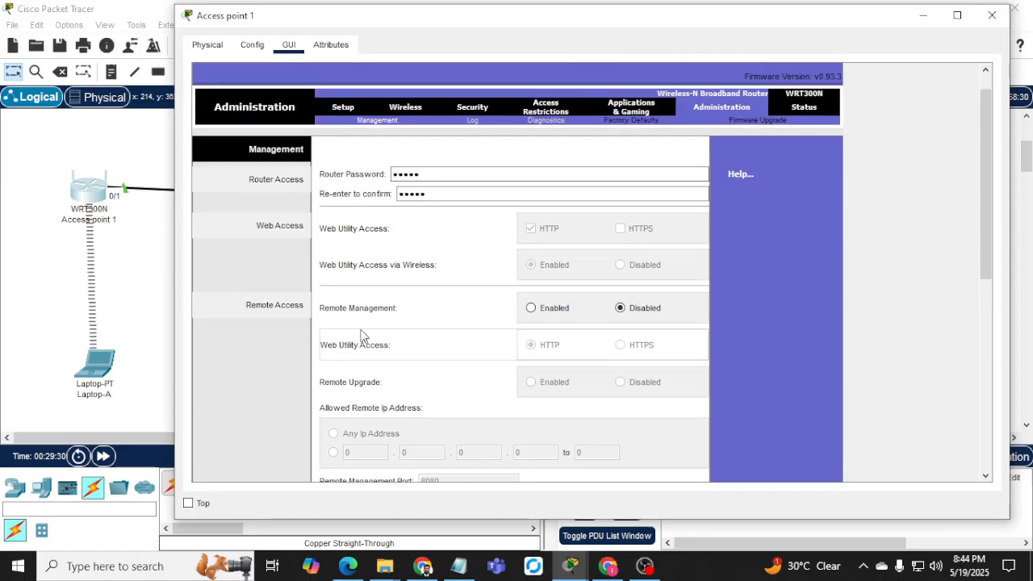
{"action": "scroll", "coordinate": [331, 266], "scroll_direction": "up", "scroll_amount": 1}
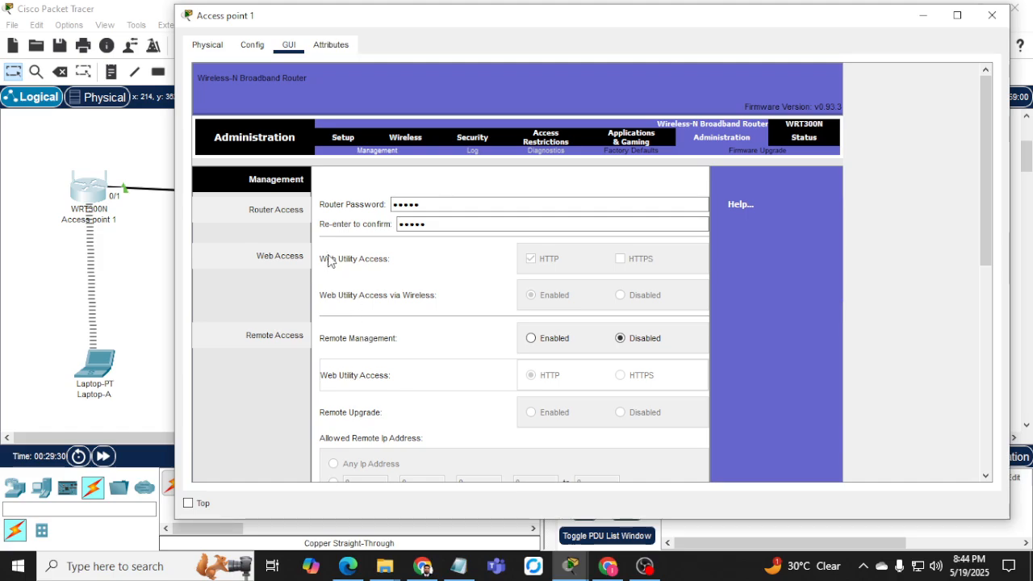
{"action": "left_click", "coordinate": [803, 137]}
{"action": "scroll", "coordinate": [535, 348], "scroll_direction": "down", "scroll_amount": 4}
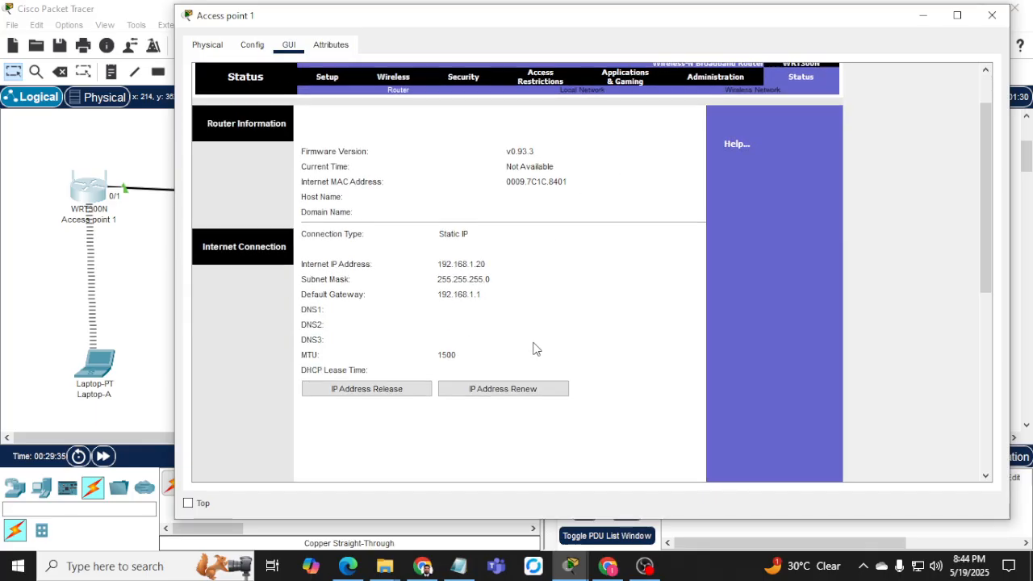
{"action": "scroll", "coordinate": [565, 242], "scroll_direction": "up", "scroll_amount": 2}
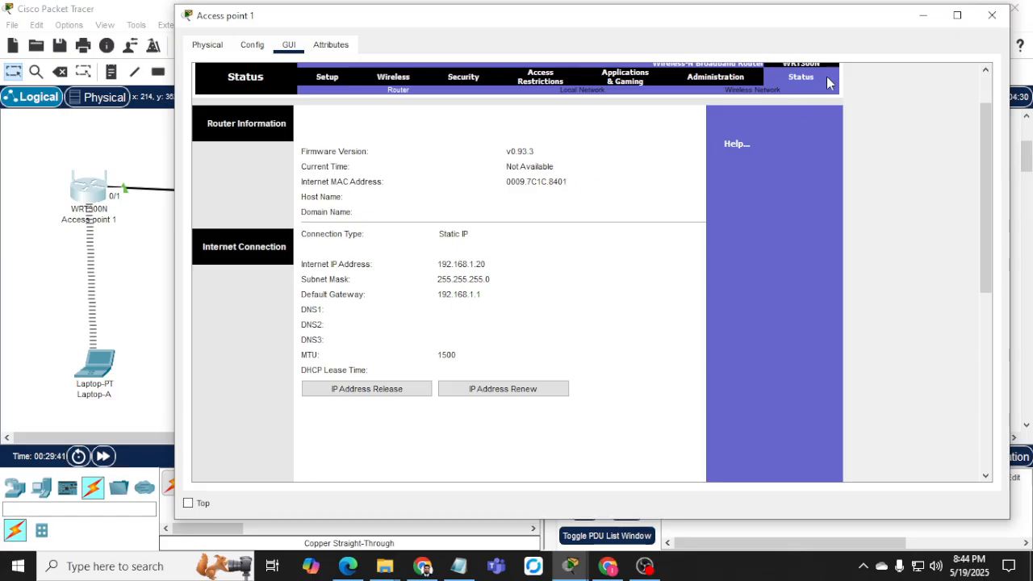
{"action": "left_click", "coordinate": [923, 15]}
On Switch-1, leave config mode, show the MAC table for Fa0/2, and select 0009.7c1c.8402.
{"action": "left_click", "coordinate": [316, 200]}
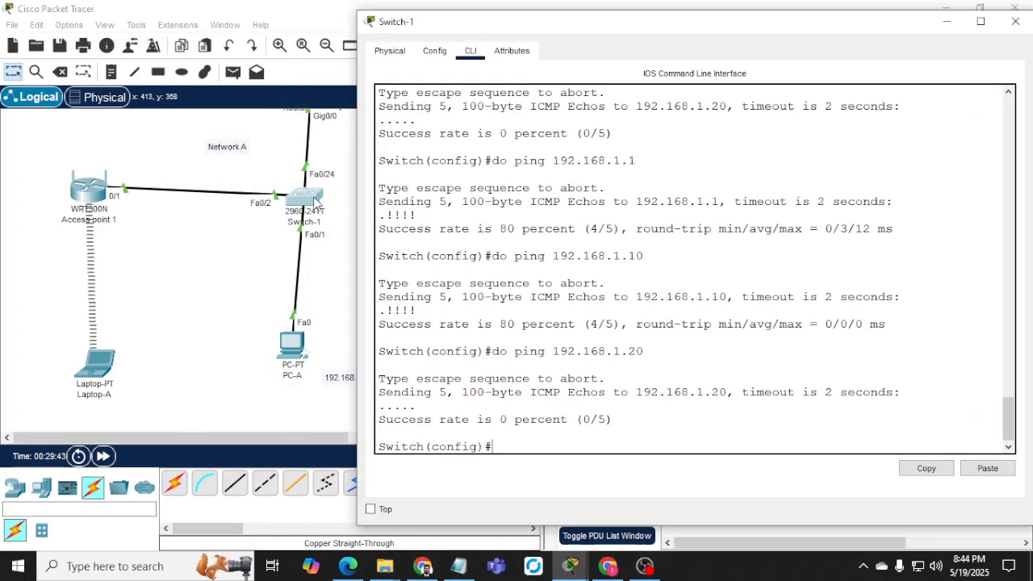
{"action": "type", "text": "end"}
{"action": "key", "text": "Return"}
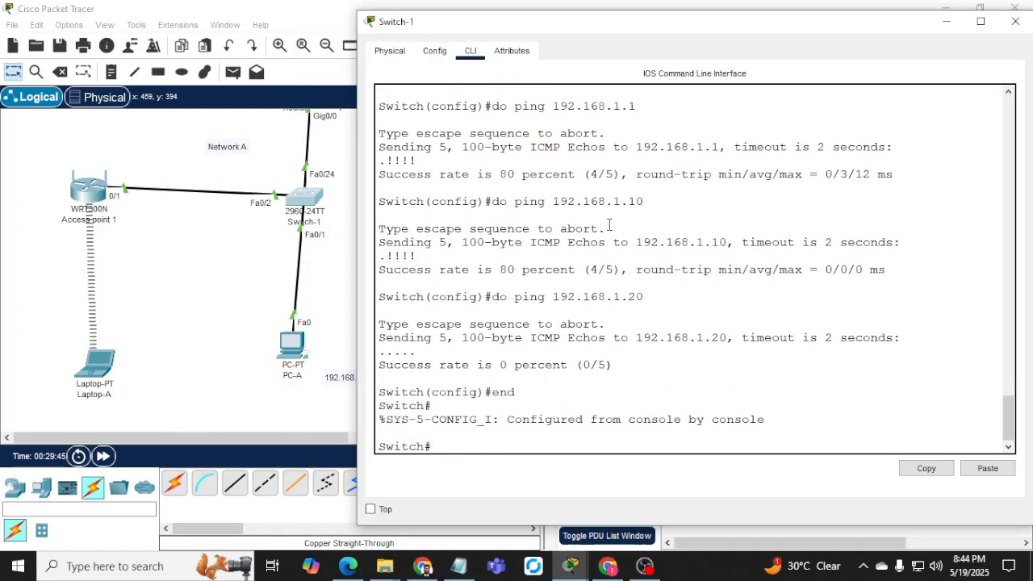
{"action": "type", "text": "sh mac add"}
{"action": "key", "text": "Tab"}
{"action": "type", "text": "i"}
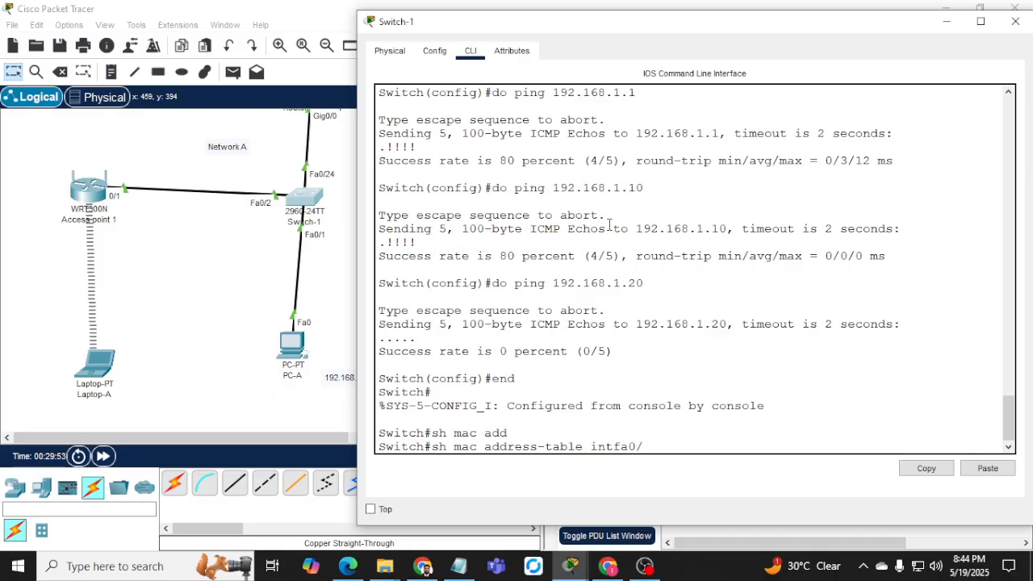
{"action": "type", "text": "nt fa0/2"}
{"action": "key", "text": "Return"}
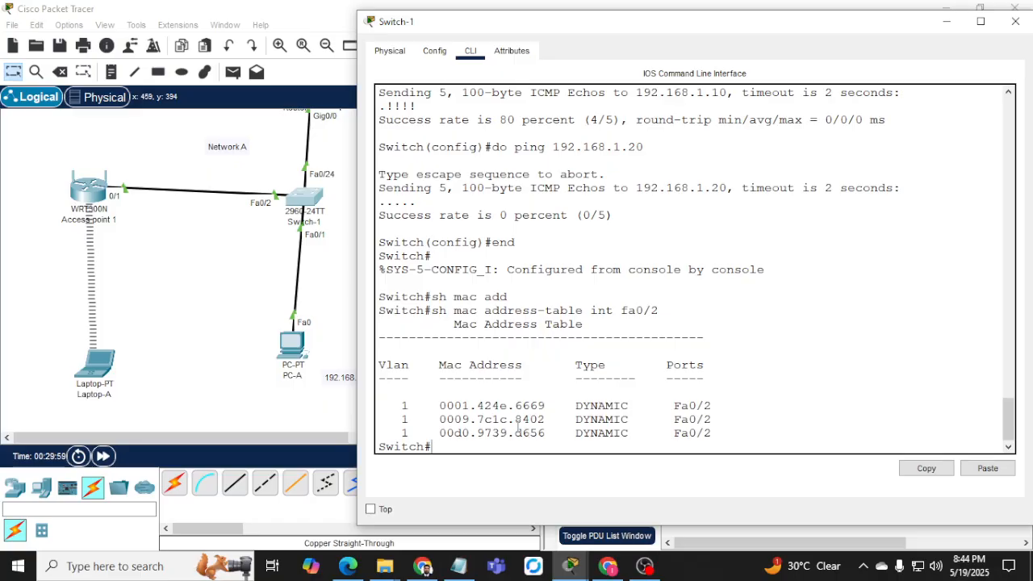
{"action": "left_click_drag", "start_coordinate": [441, 419], "coordinate": [541, 419]}
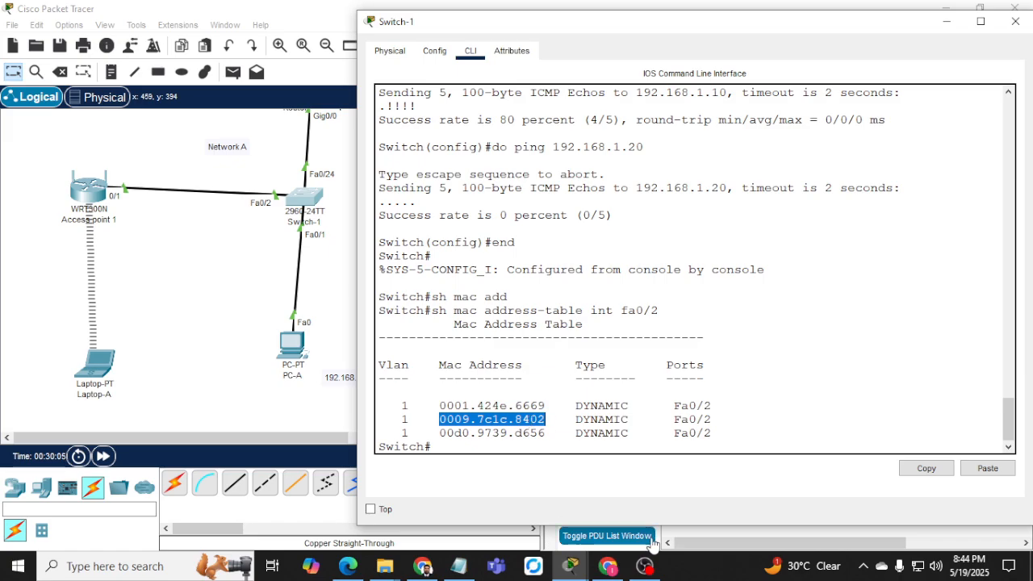
Switch between the open device windows to bring Switch-1's MAC address table back to the front.
{"action": "left_click", "coordinate": [578, 567]}
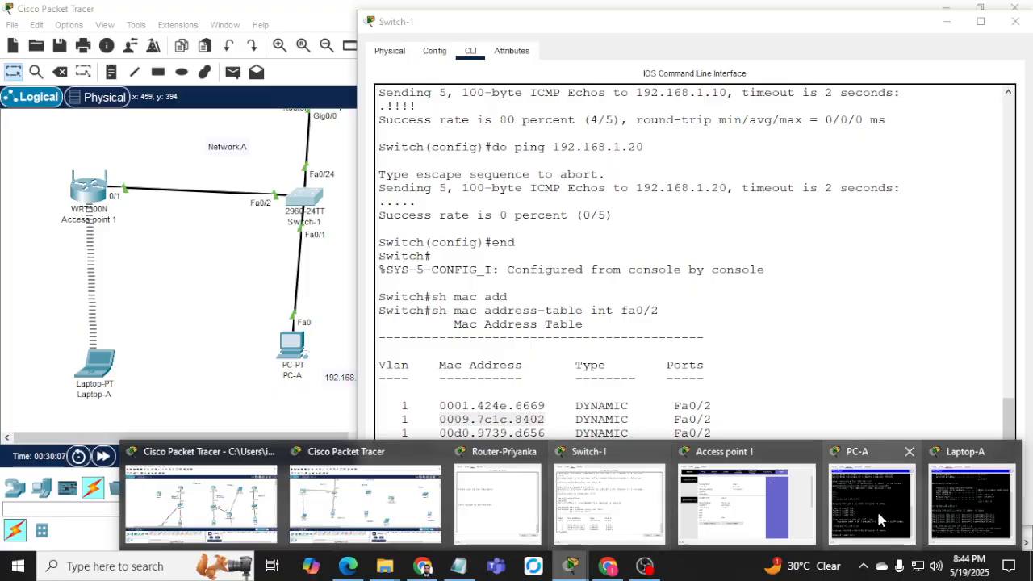
{"action": "mouse_move", "coordinate": [949, 505]}
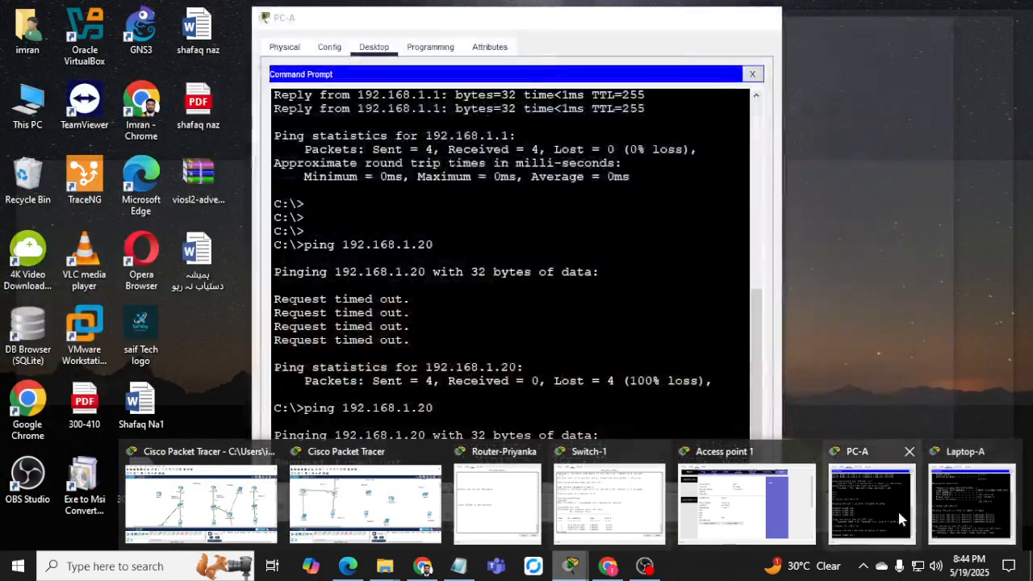
{"action": "left_click", "coordinate": [899, 512]}
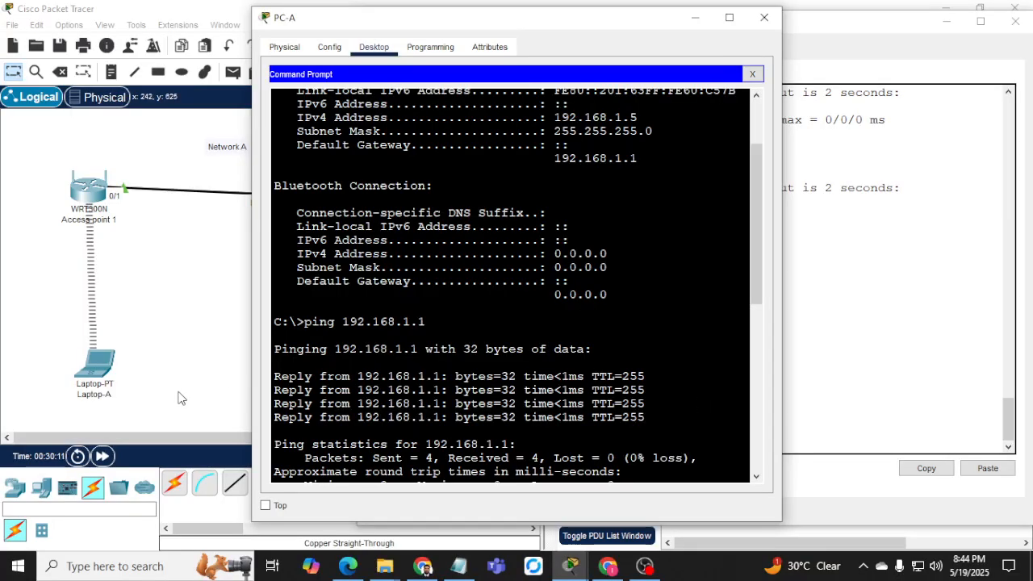
{"action": "left_click", "coordinate": [92, 201]}
{"action": "left_click", "coordinate": [92, 201]}
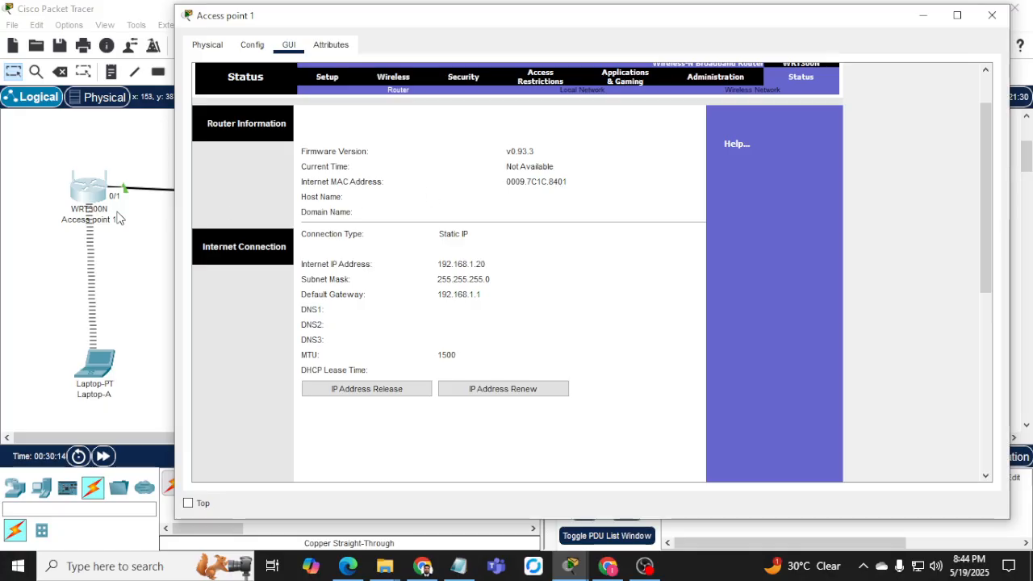
{"action": "mouse_move", "coordinate": [569, 565]}
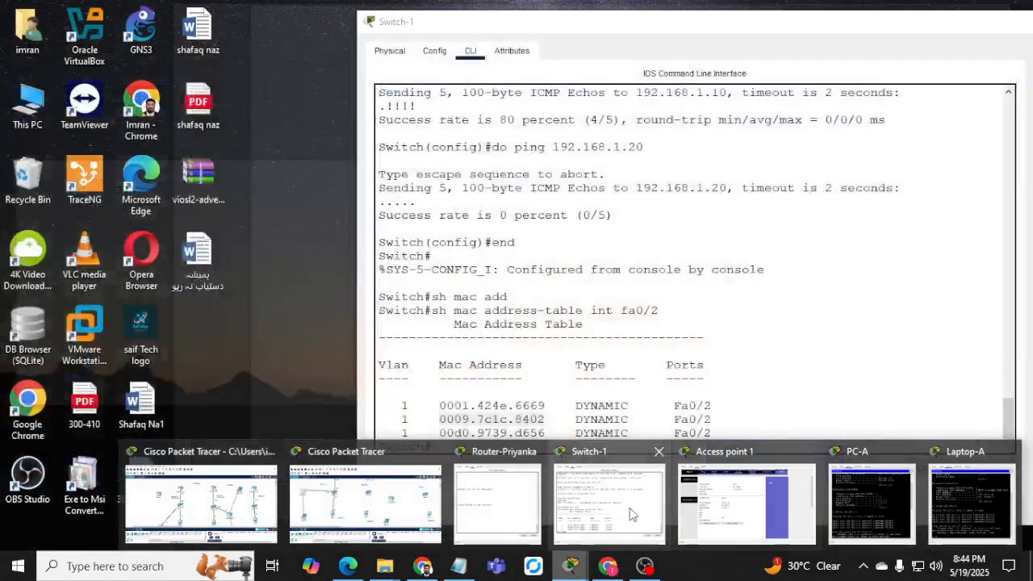
{"action": "left_click", "coordinate": [632, 514]}
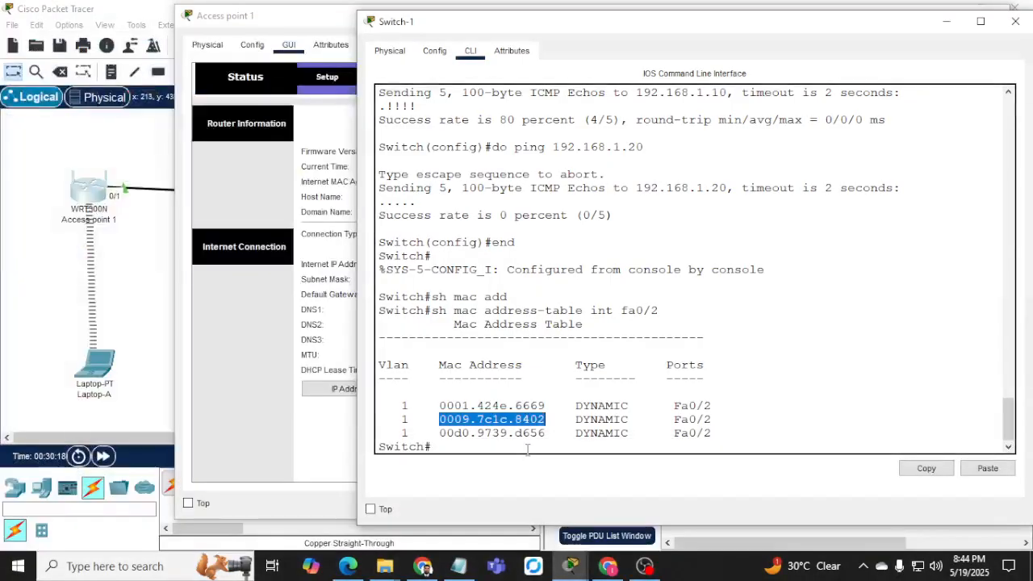
Run ipconfig /all on Laptop-A and select its wireless MAC address.
{"action": "left_click", "coordinate": [92, 368]}
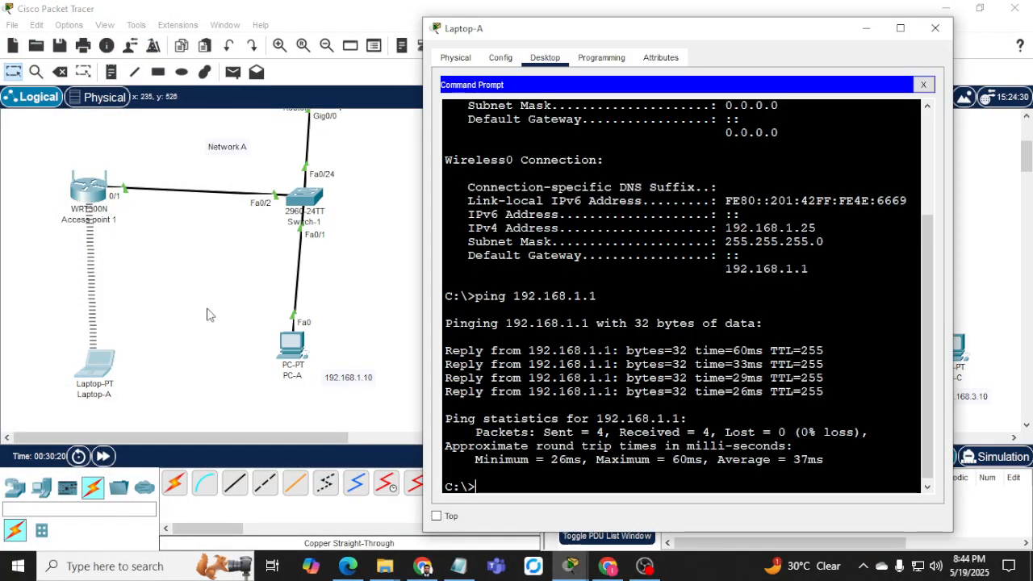
{"action": "type", "text": "ipc"}
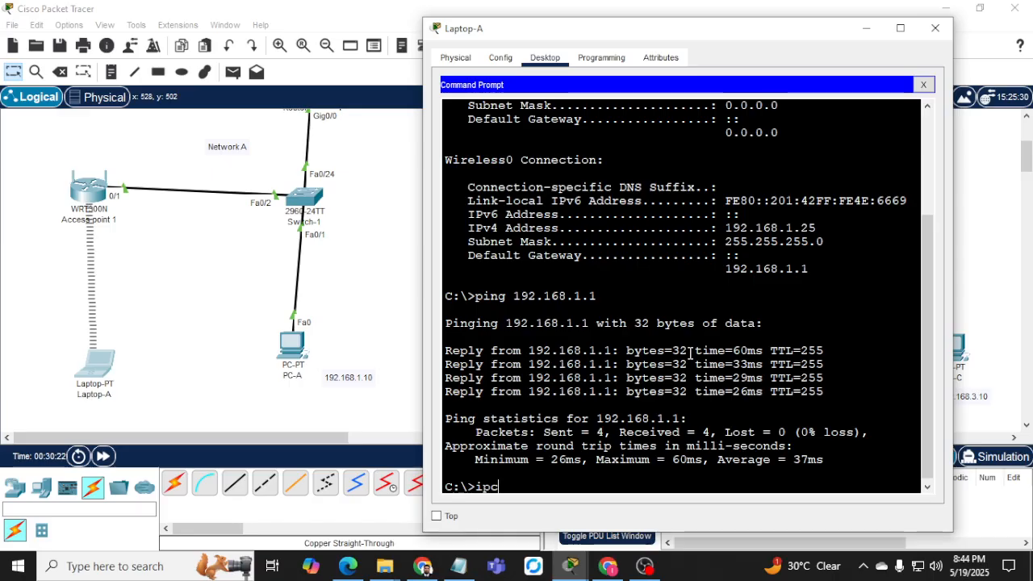
{"action": "type", "text": "onfig /all"}
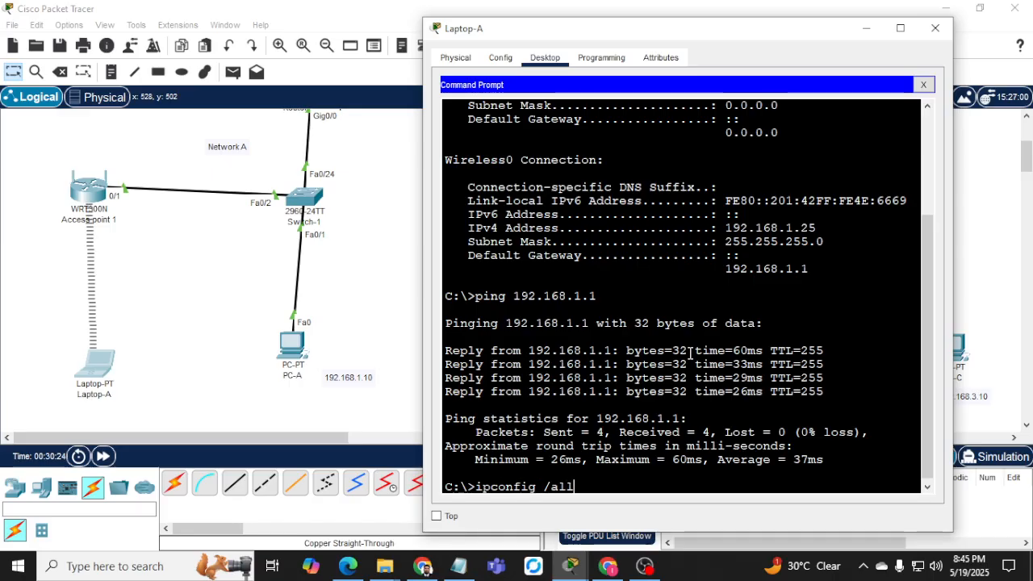
{"action": "key", "text": "Return"}
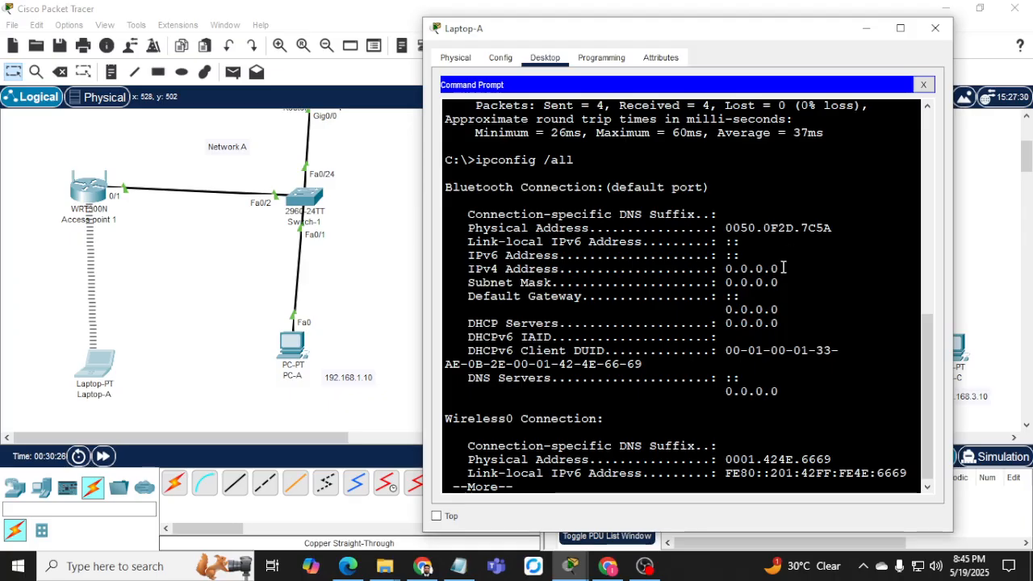
{"action": "key", "text": "space"}
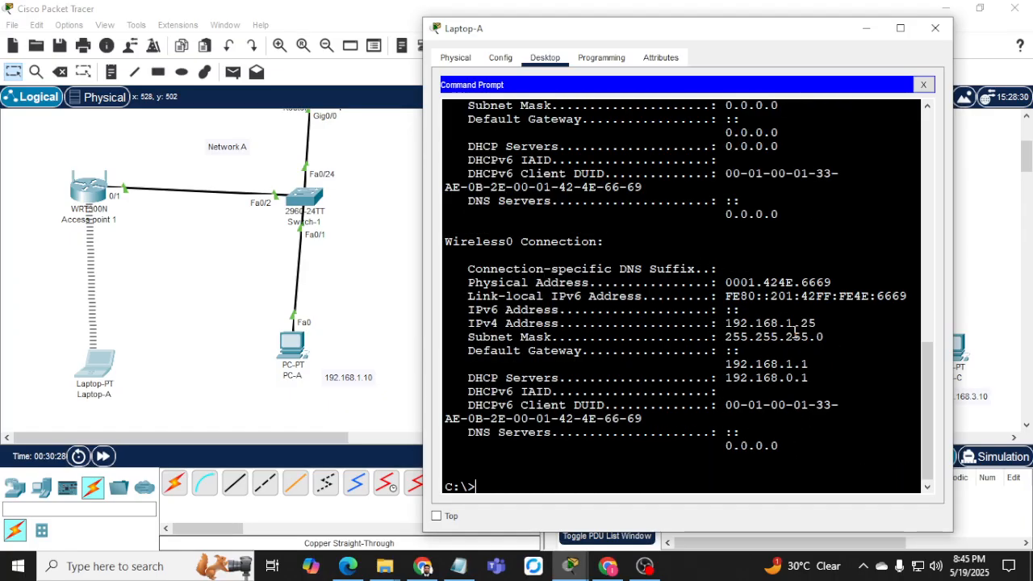
{"action": "left_click_drag", "start_coordinate": [803, 282], "coordinate": [831, 282]}
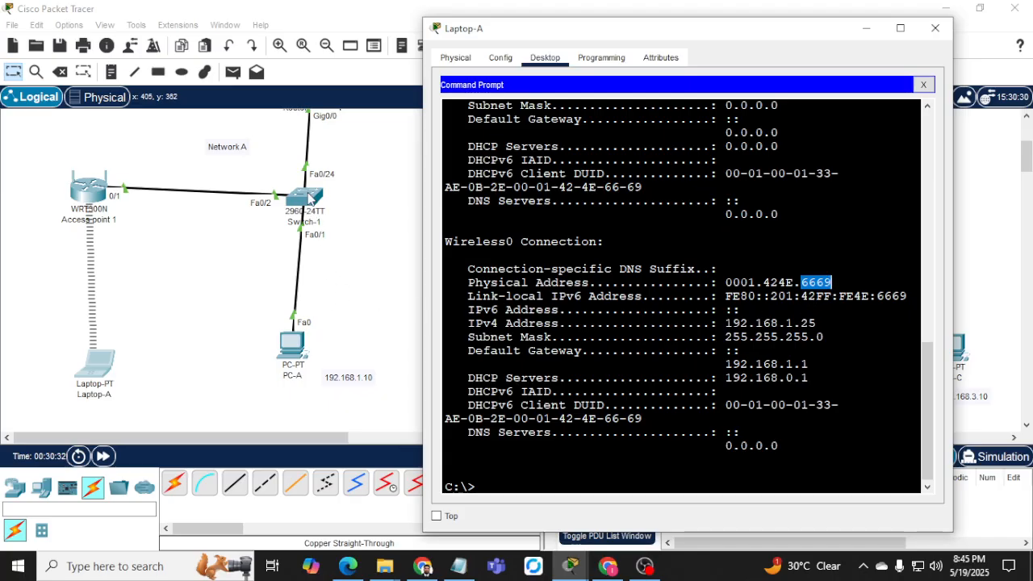
Highlight the MAC entries Switch-1 learned on Fa0/2 that match Laptop-A, then return to PC-A's command prompt.
{"action": "left_click", "coordinate": [309, 198]}
{"action": "left_click_drag", "start_coordinate": [440, 419], "coordinate": [546, 419]}
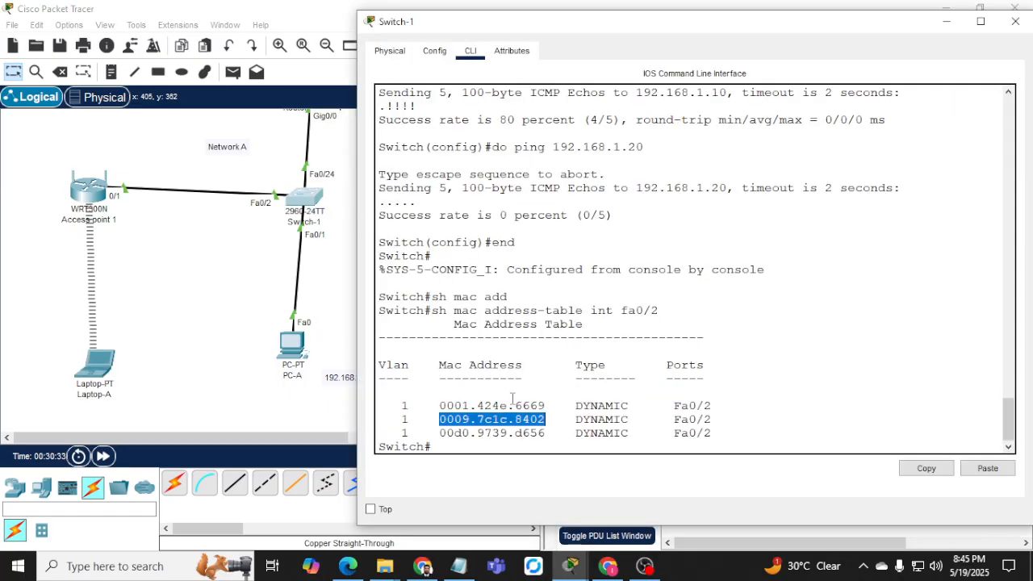
{"action": "left_click_drag", "start_coordinate": [448, 405], "coordinate": [711, 402]}
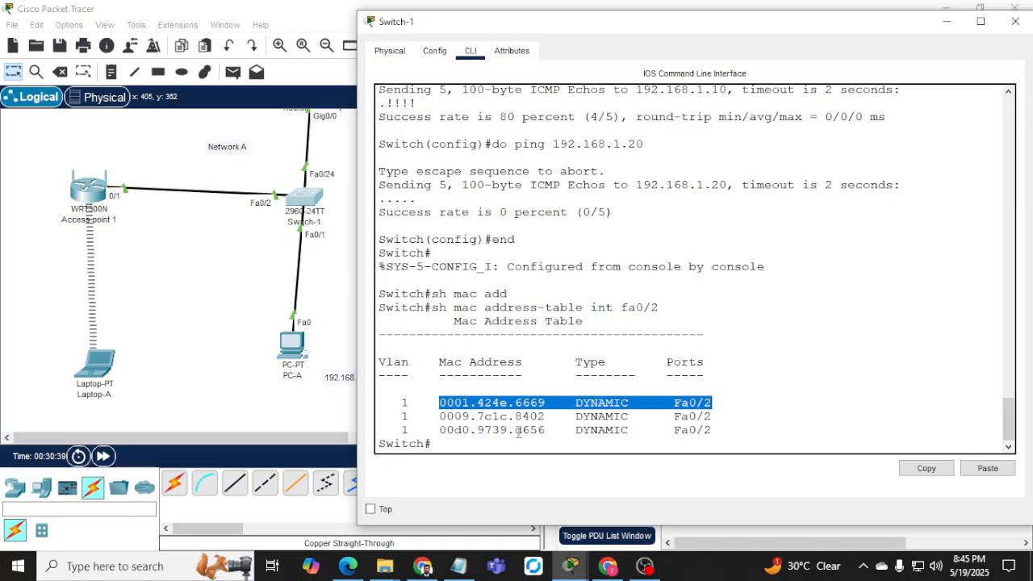
{"action": "left_click_drag", "start_coordinate": [517, 431], "coordinate": [552, 430]}
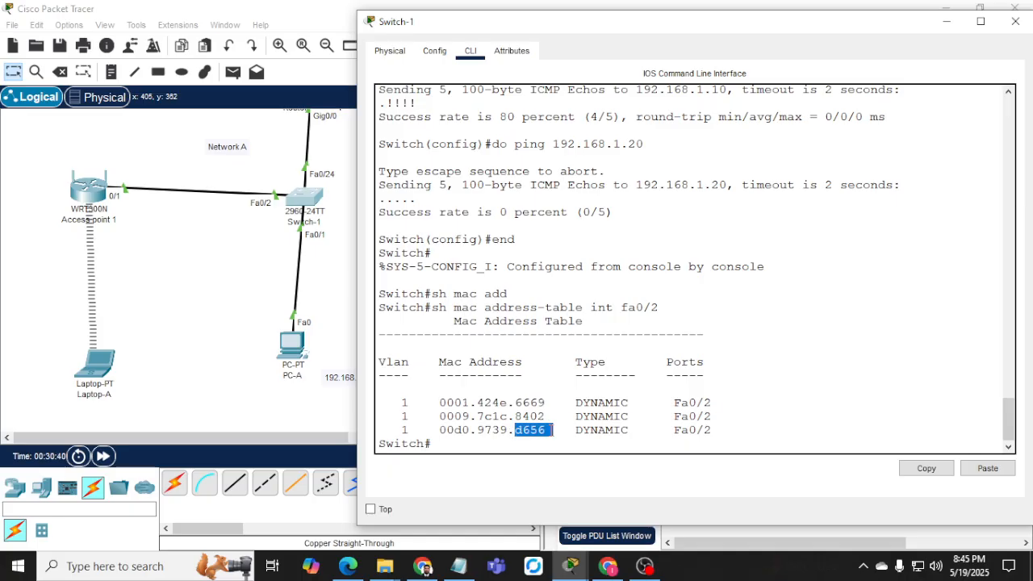
{"action": "left_click", "coordinate": [598, 342]}
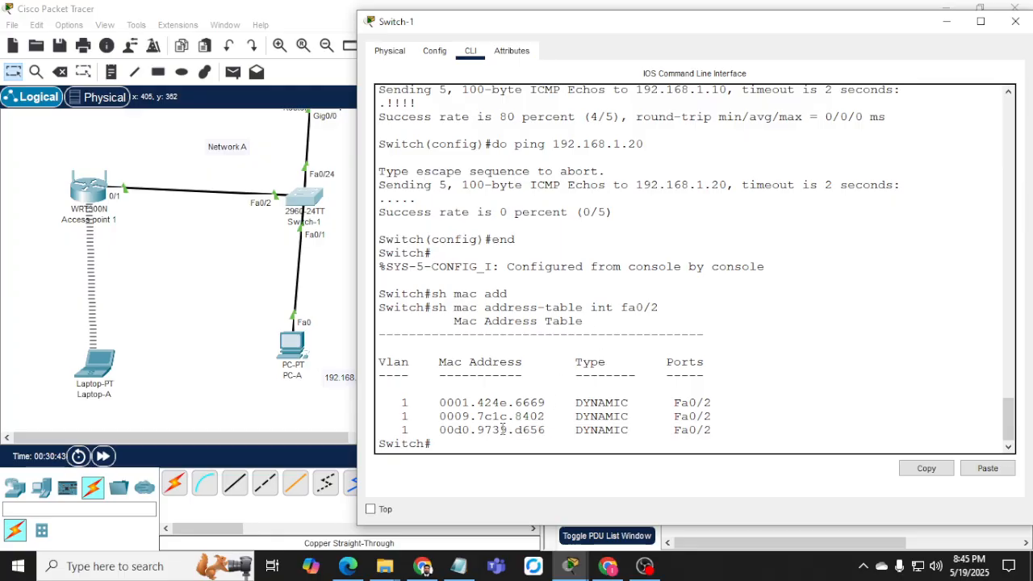
{"action": "left_click", "coordinate": [298, 353]}
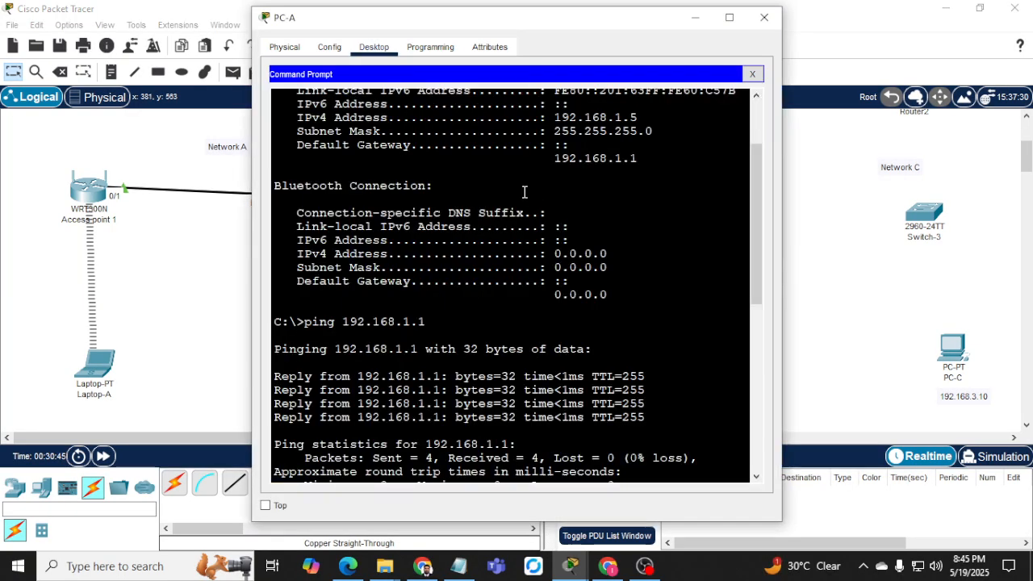
Ping Laptop-A at 192.168.1.25 from PC-A, stop after the replies, and return to the topology.
{"action": "scroll", "coordinate": [492, 335], "scroll_direction": "down", "scroll_amount": 3}
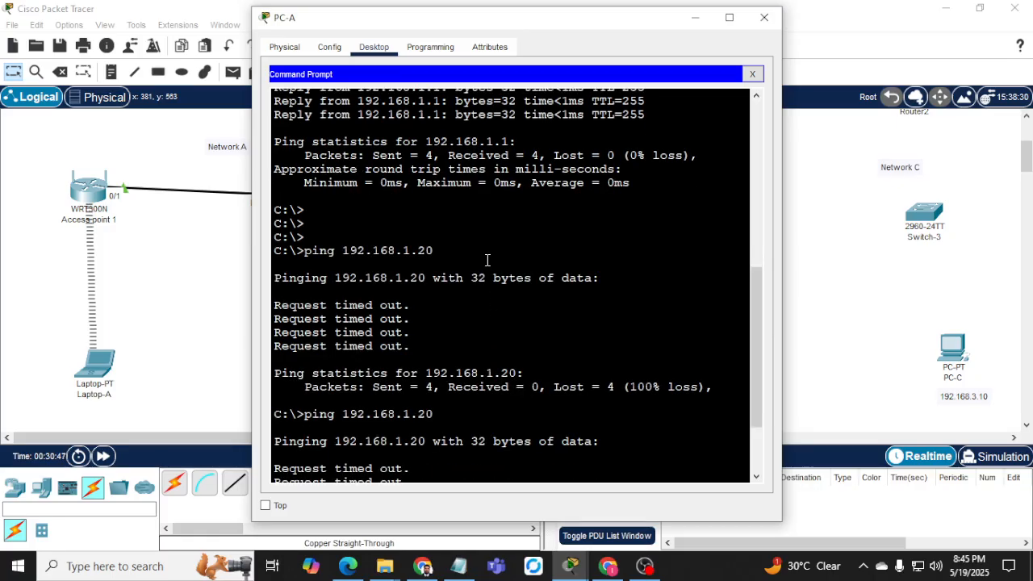
{"action": "scroll", "coordinate": [488, 259], "scroll_direction": "down", "scroll_amount": 3}
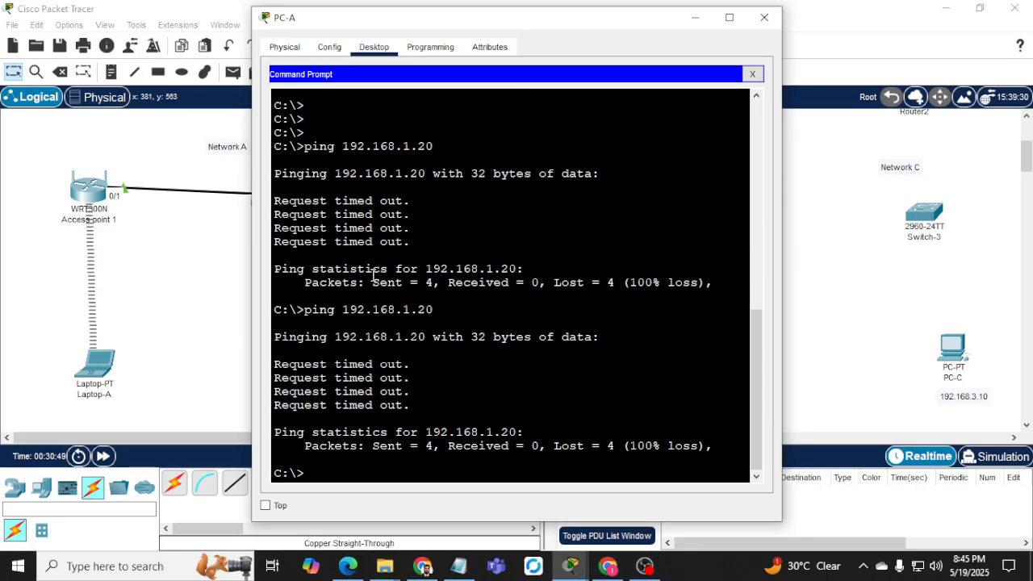
{"action": "key", "text": "Return"}
{"action": "key", "text": "Return"}
{"action": "type", "text": "ping"}
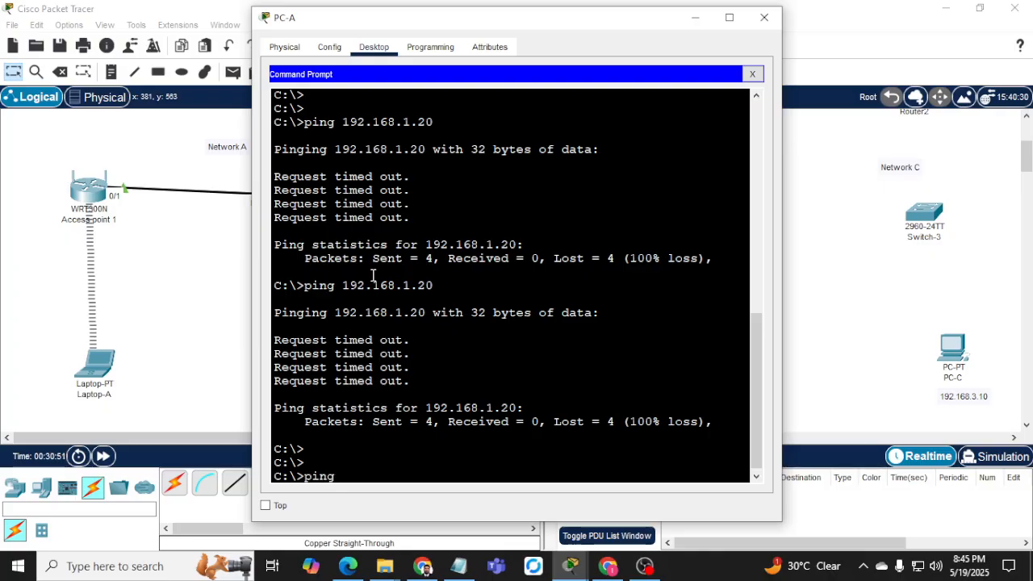
{"action": "type", "text": " 192.168.1.25"}
{"action": "key", "text": "Return"}
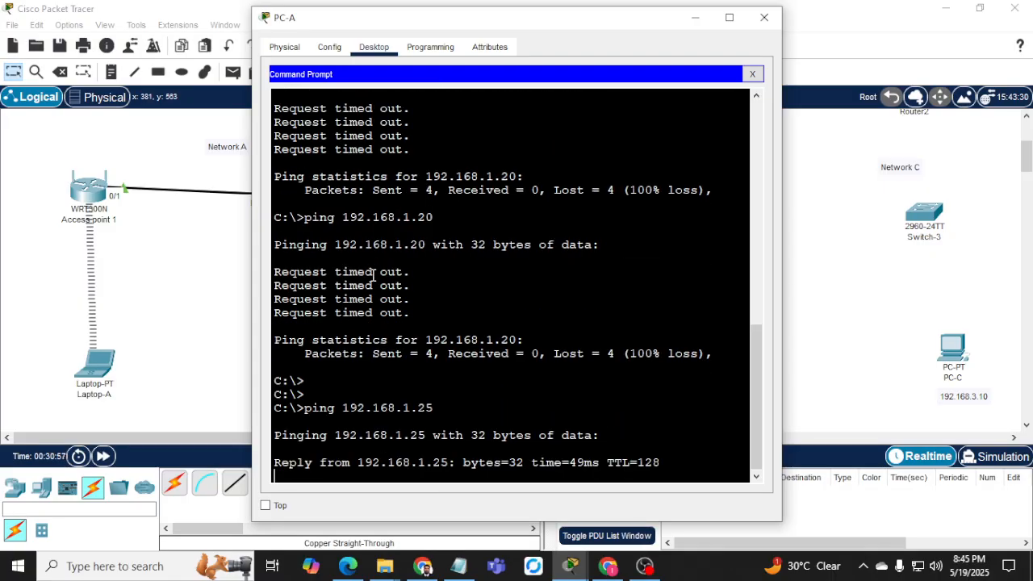
{"action": "key", "text": "ctrl+c"}
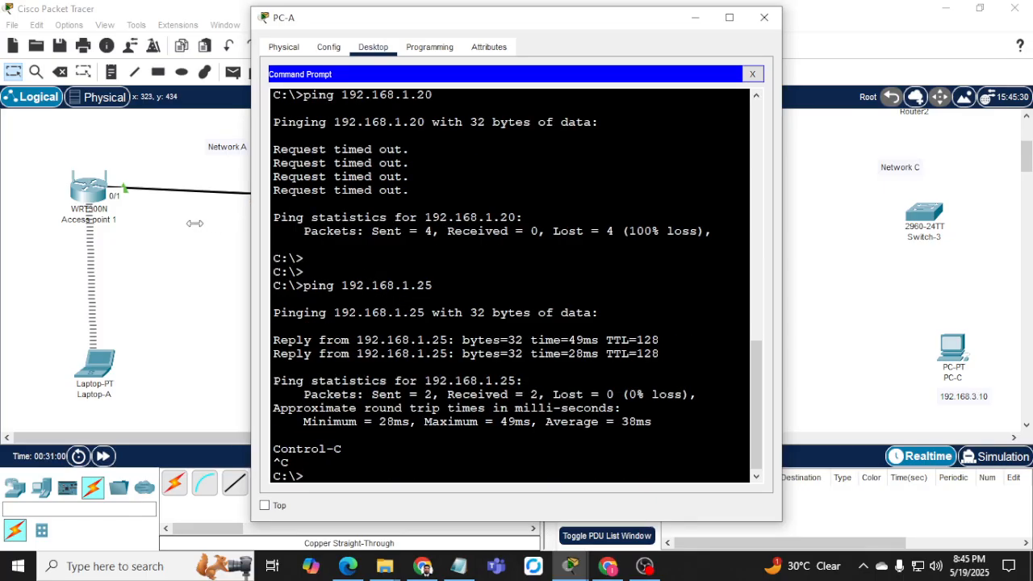
{"action": "left_click_drag", "start_coordinate": [252, 250], "coordinate": [133, 250]}
{"action": "left_click", "coordinate": [103, 357]}
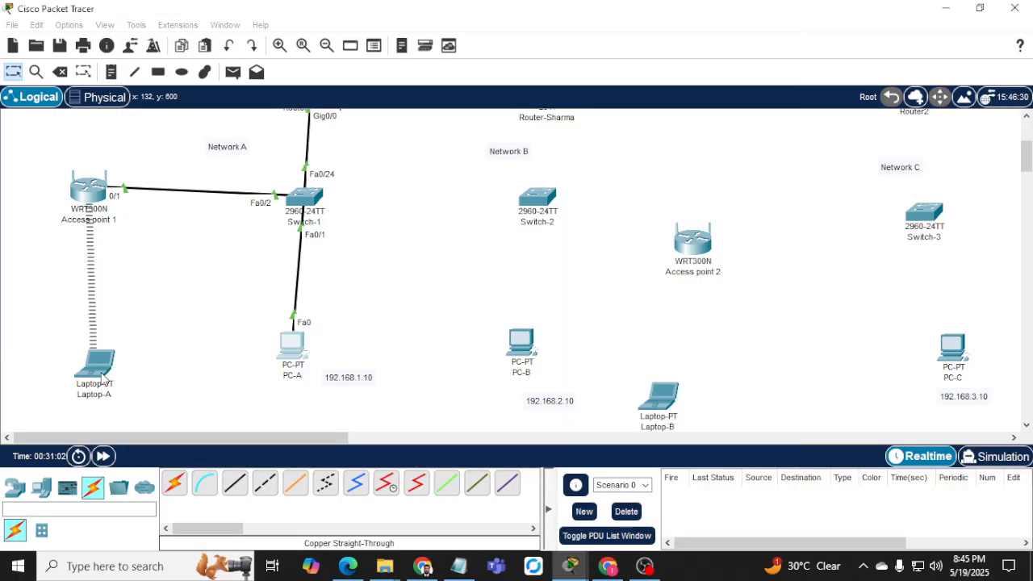
Ping gateway 192.168.1.1 from Laptop-A for 4 of 4 replies, then minimize and scroll up to the routers.
{"action": "left_click", "coordinate": [565, 284]}
{"action": "key", "text": "Return"}
{"action": "key", "text": "Return"}
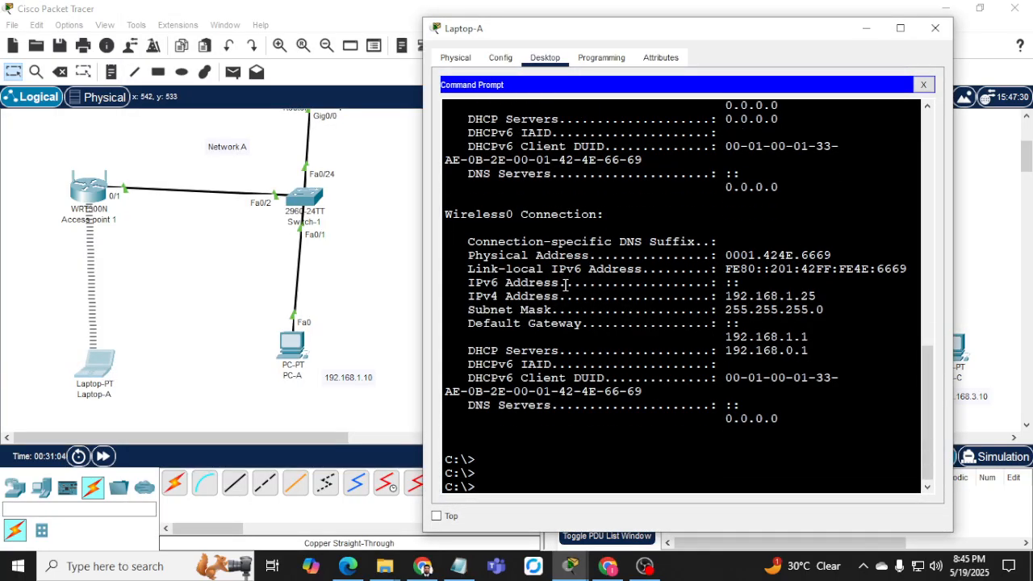
{"action": "type", "text": "ping 192.1"}
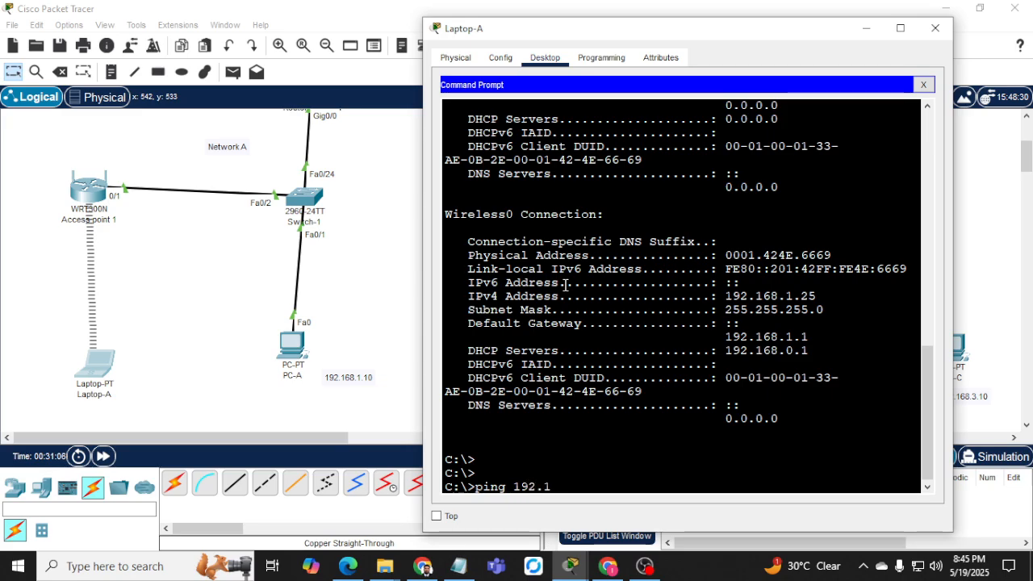
{"action": "type", "text": "68.1.1"}
{"action": "key", "text": "Return"}
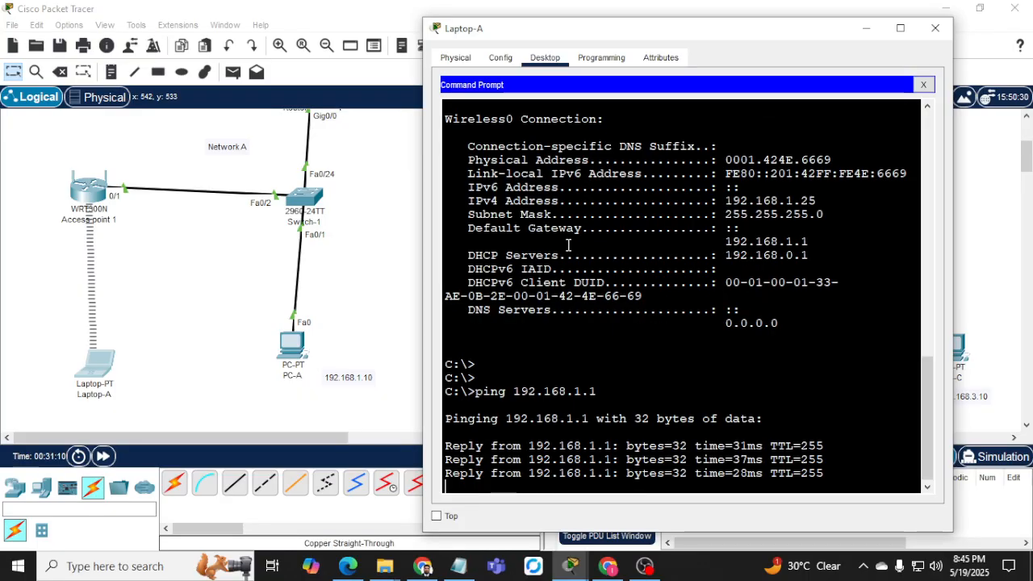
{"action": "left_click", "coordinate": [866, 28]}
{"action": "scroll", "coordinate": [462, 308], "scroll_direction": "up", "scroll_amount": 2}
{"action": "scroll", "coordinate": [461, 307], "scroll_direction": "up", "scroll_amount": 1}
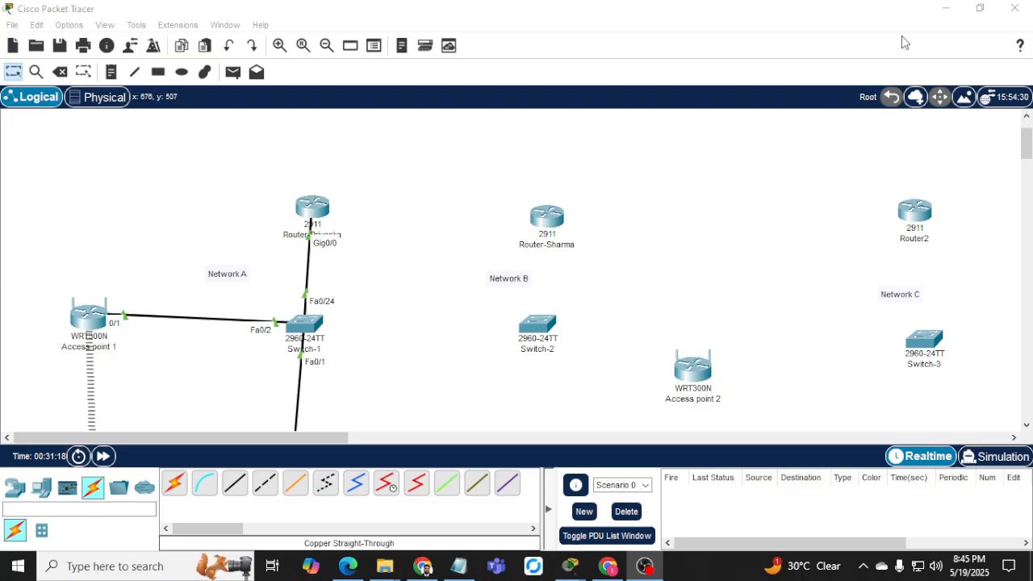
Connect Router-Sharma Gig0/0 to Switch-2 Fa0/24 with a copper straight-through cable.
{"action": "left_click", "coordinate": [945, 12]}
{"action": "scroll", "coordinate": [368, 343], "scroll_direction": "down", "scroll_amount": 3}
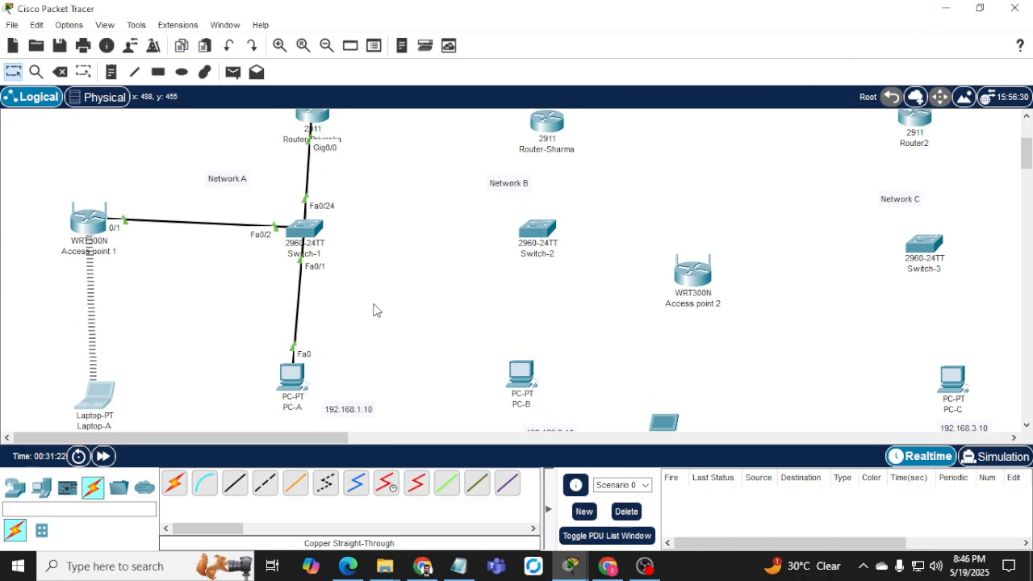
{"action": "scroll", "coordinate": [142, 286], "scroll_direction": "down", "scroll_amount": 1}
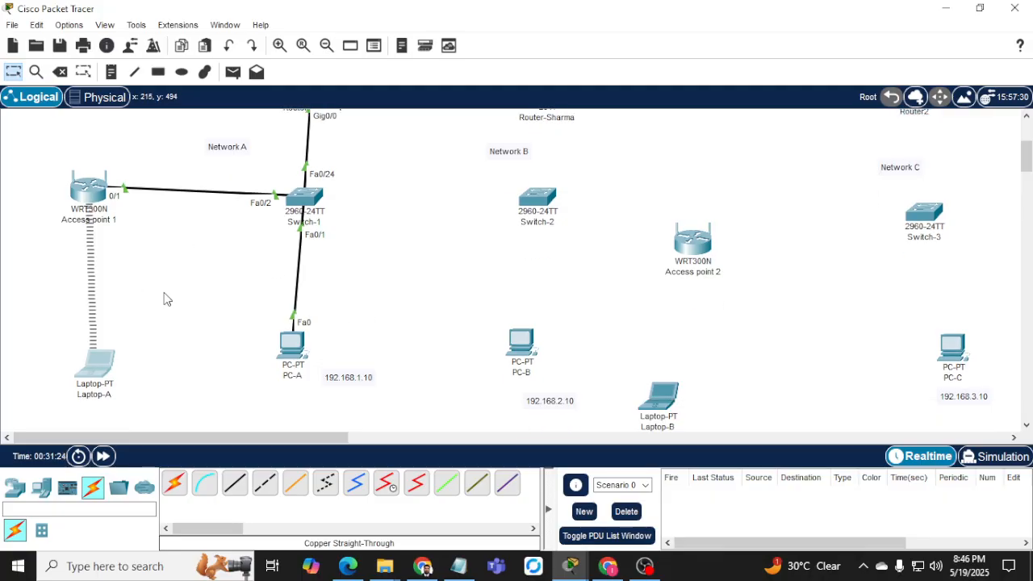
{"action": "scroll", "coordinate": [238, 279], "scroll_direction": "up", "scroll_amount": 2}
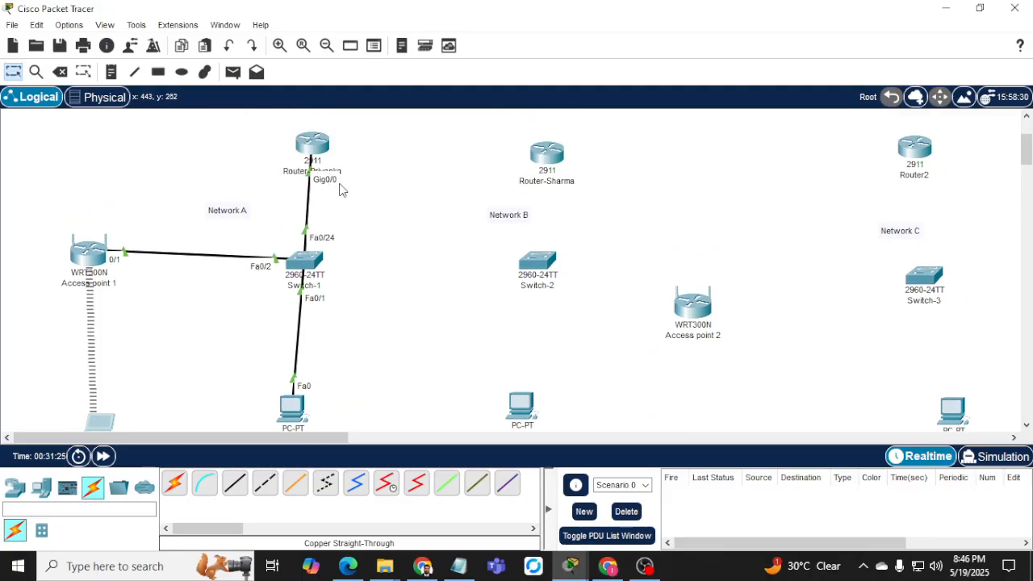
{"action": "left_click", "coordinate": [546, 158]}
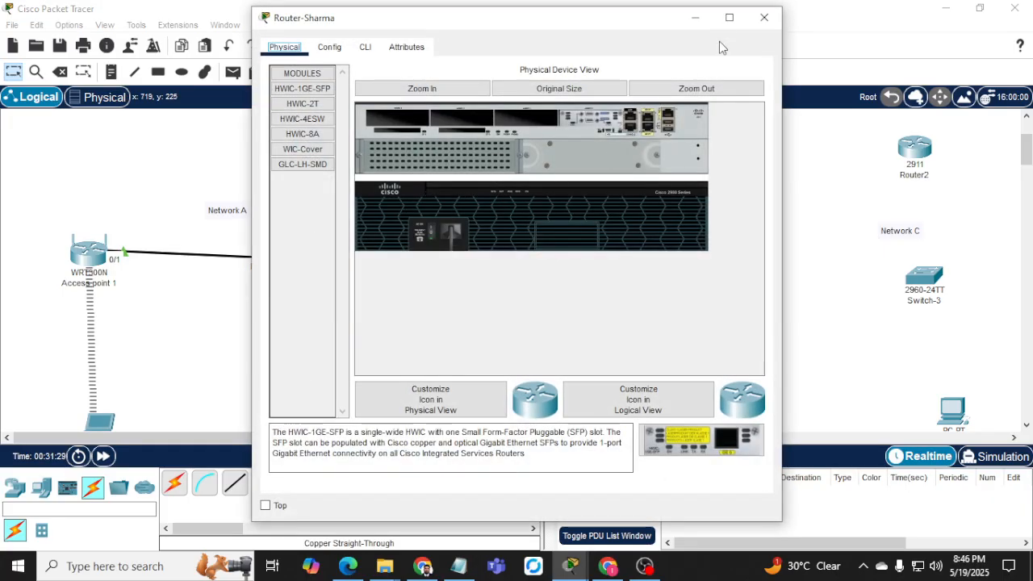
{"action": "left_click", "coordinate": [764, 18]}
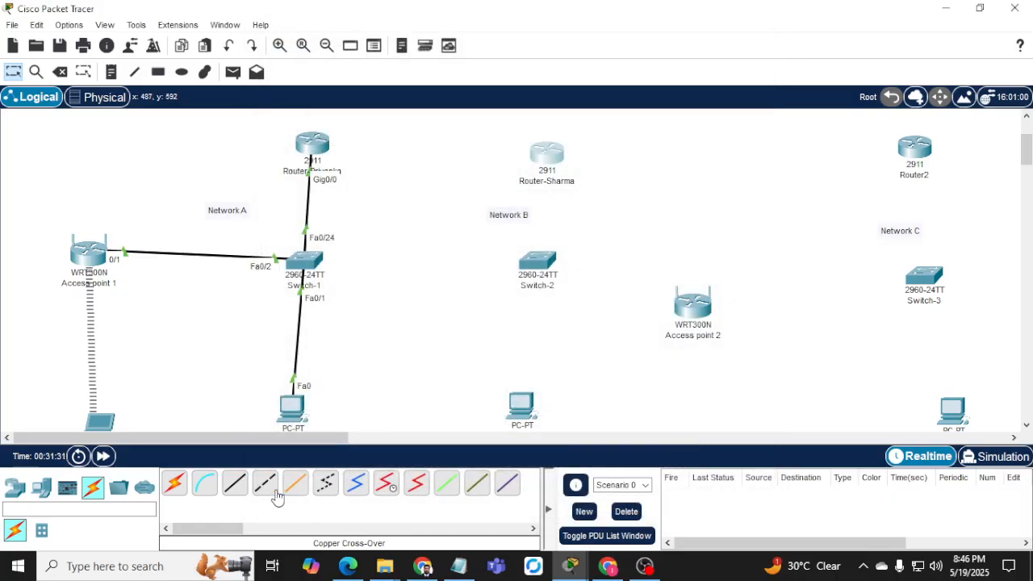
{"action": "left_click", "coordinate": [233, 487]}
{"action": "left_click", "coordinate": [550, 154]}
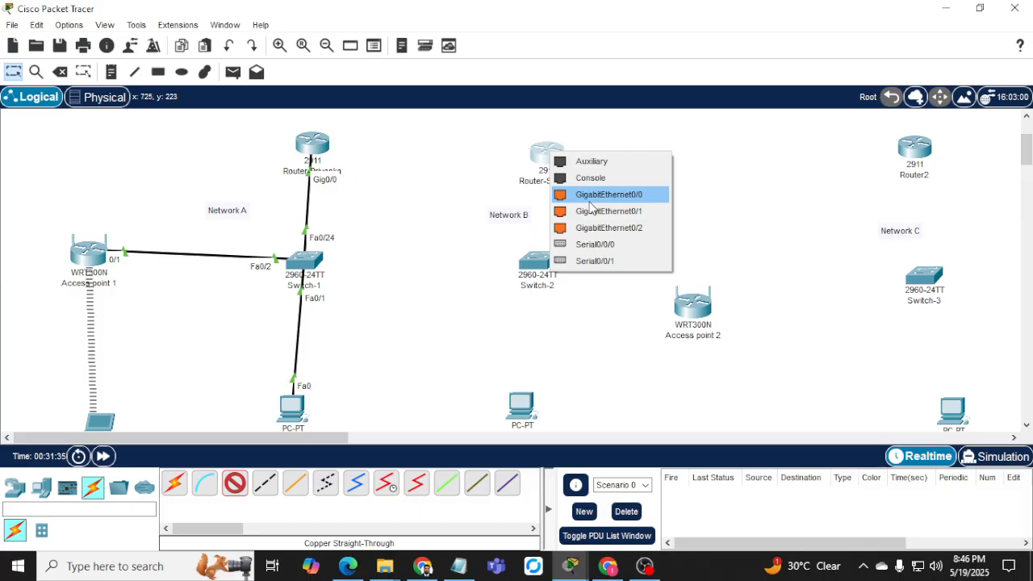
{"action": "left_click", "coordinate": [591, 198]}
{"action": "left_click", "coordinate": [535, 260]}
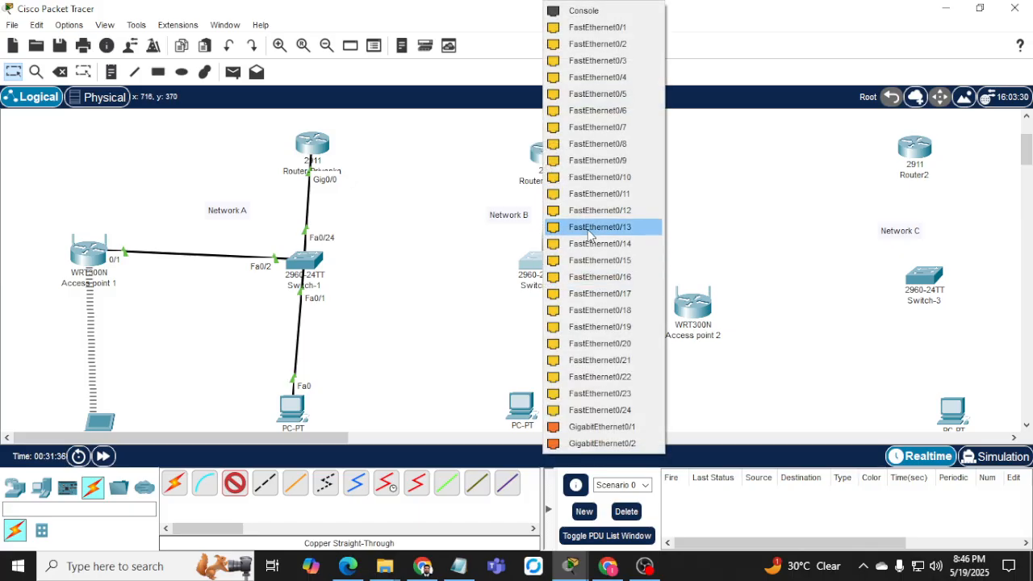
{"action": "left_click", "coordinate": [607, 410]}
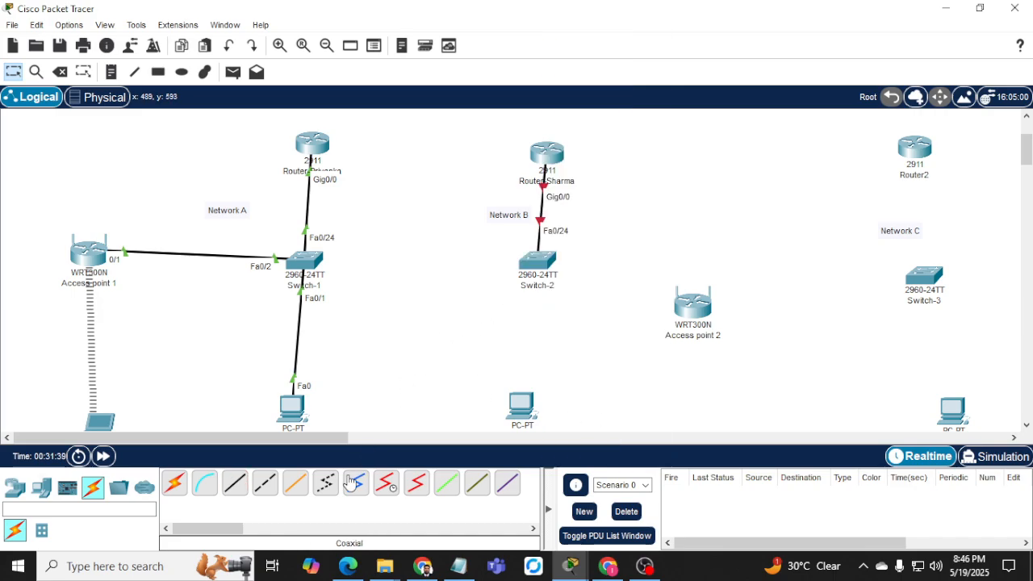
Cable Switch-2 Fa0/1 to PC-B Fa0 and Switch-2 Fa0/2 to Access point 2 Ethernet 1.
{"action": "left_click", "coordinate": [235, 482]}
{"action": "left_click", "coordinate": [538, 258]}
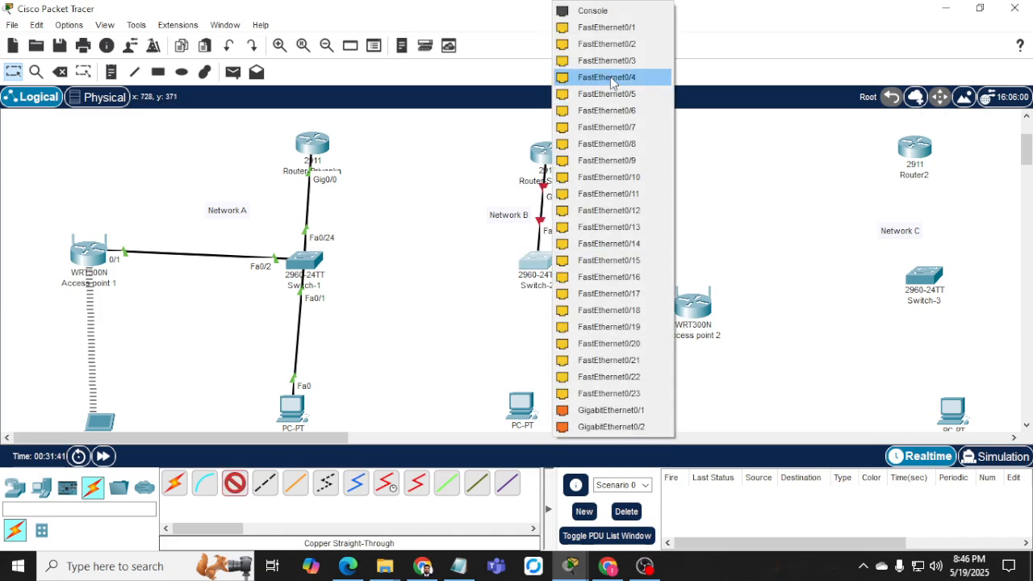
{"action": "left_click", "coordinate": [605, 27]}
{"action": "left_click", "coordinate": [521, 402]}
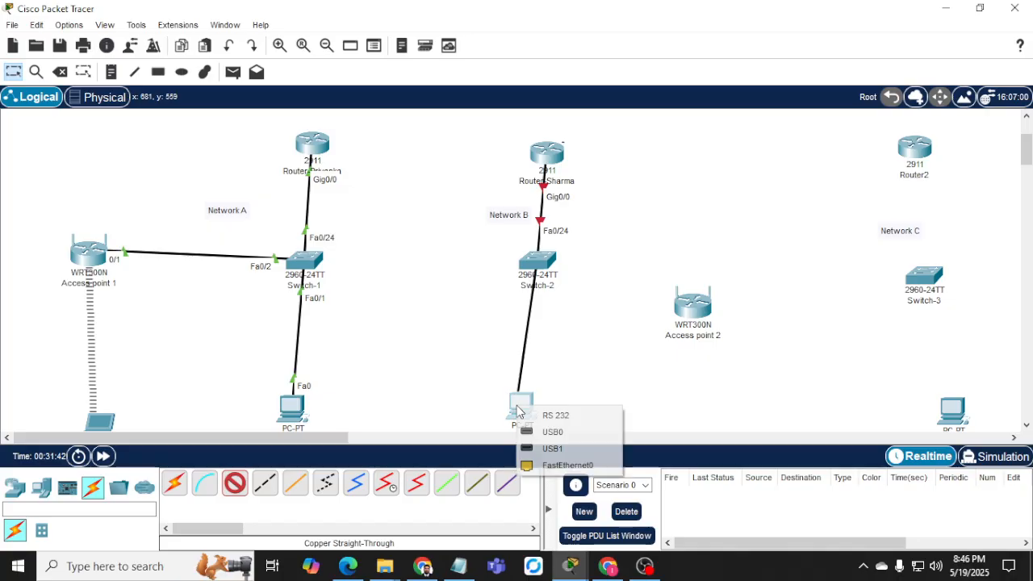
{"action": "left_click", "coordinate": [547, 465]}
{"action": "left_click", "coordinate": [235, 482]}
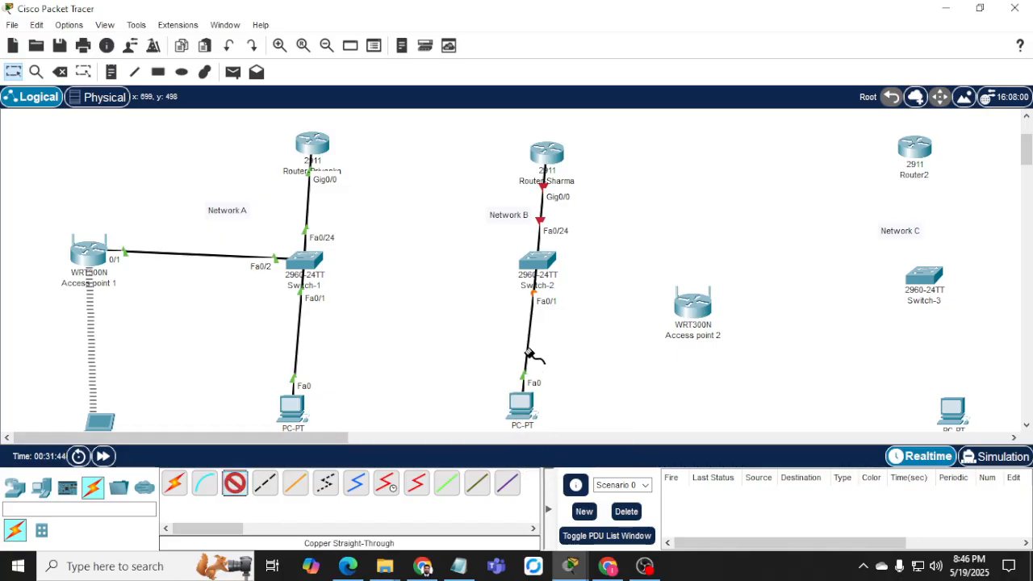
{"action": "left_click", "coordinate": [539, 260]}
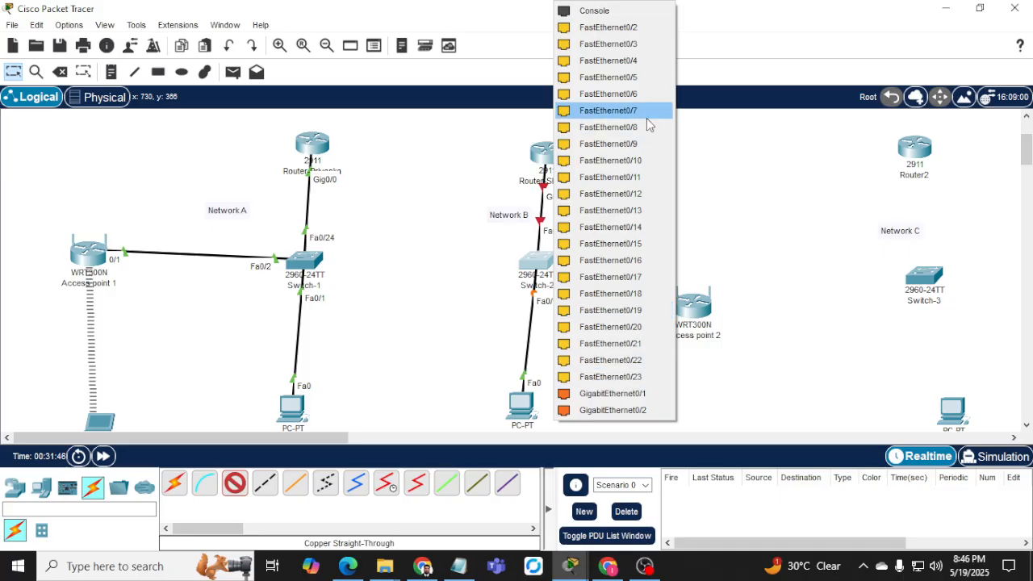
{"action": "left_click", "coordinate": [642, 28]}
{"action": "left_click", "coordinate": [694, 306]}
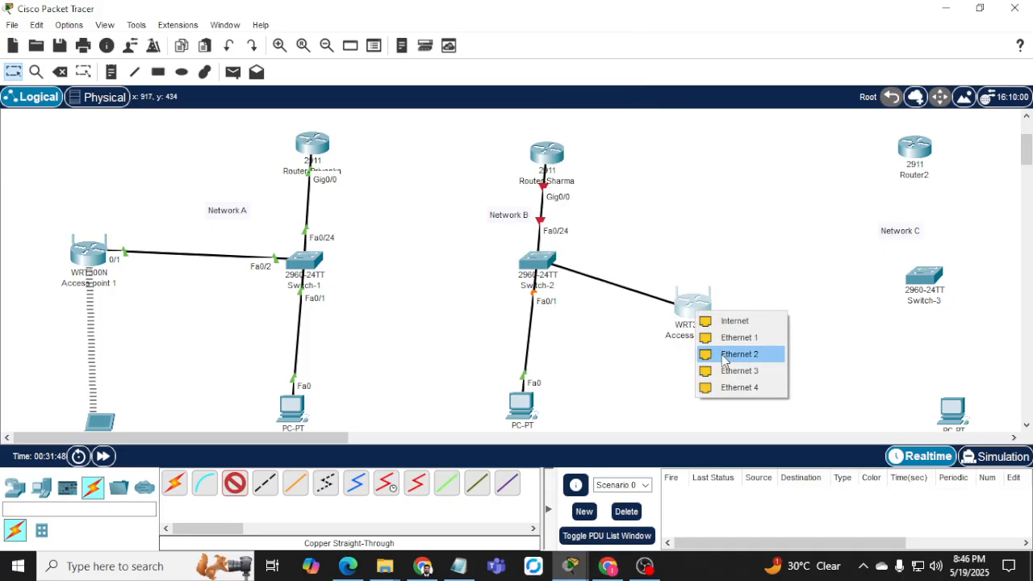
{"action": "left_click", "coordinate": [724, 337]}
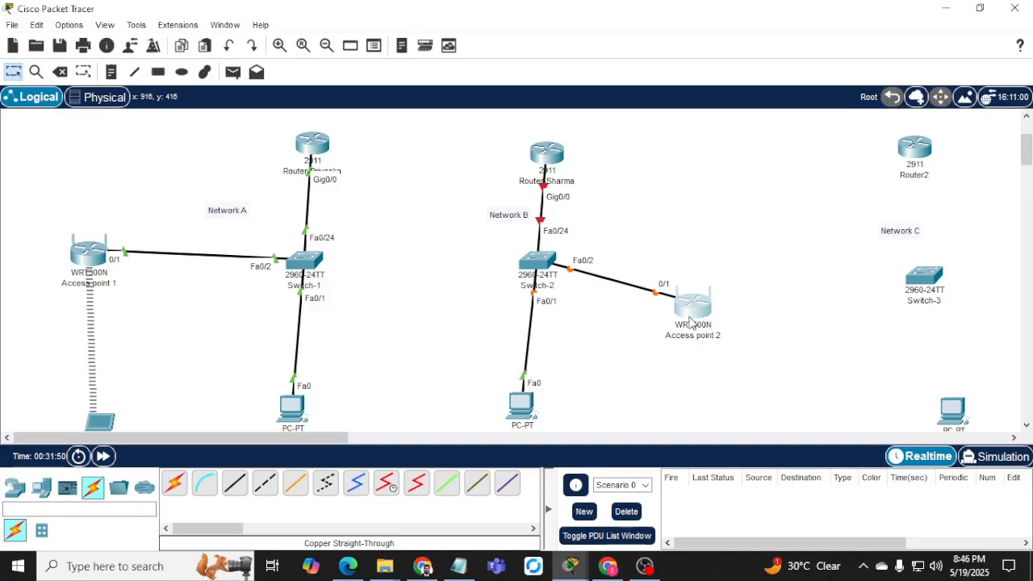
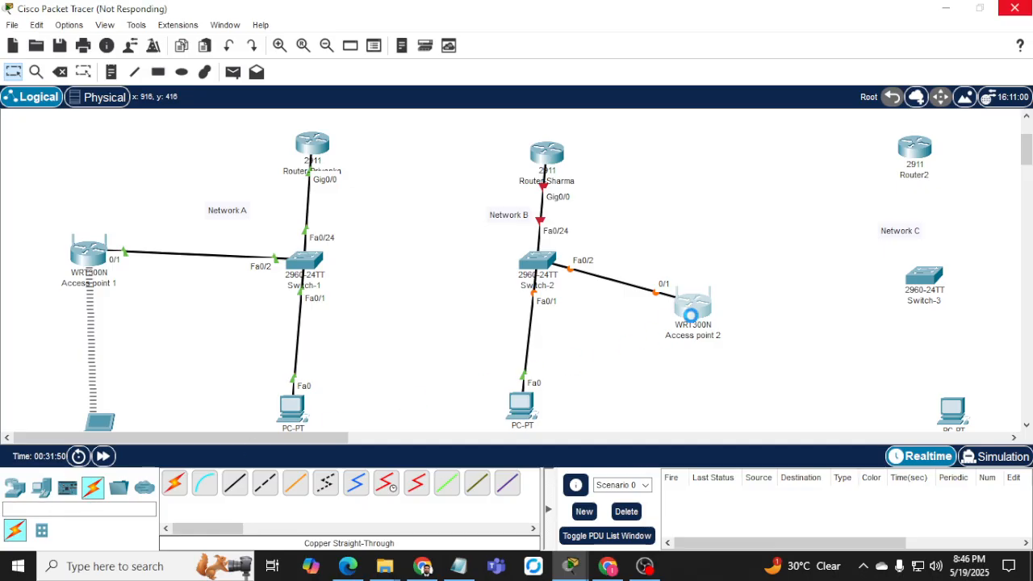
Close the open Access point 2 and Access point 1 windows.
{"action": "mouse_move", "coordinate": [556, 561]}
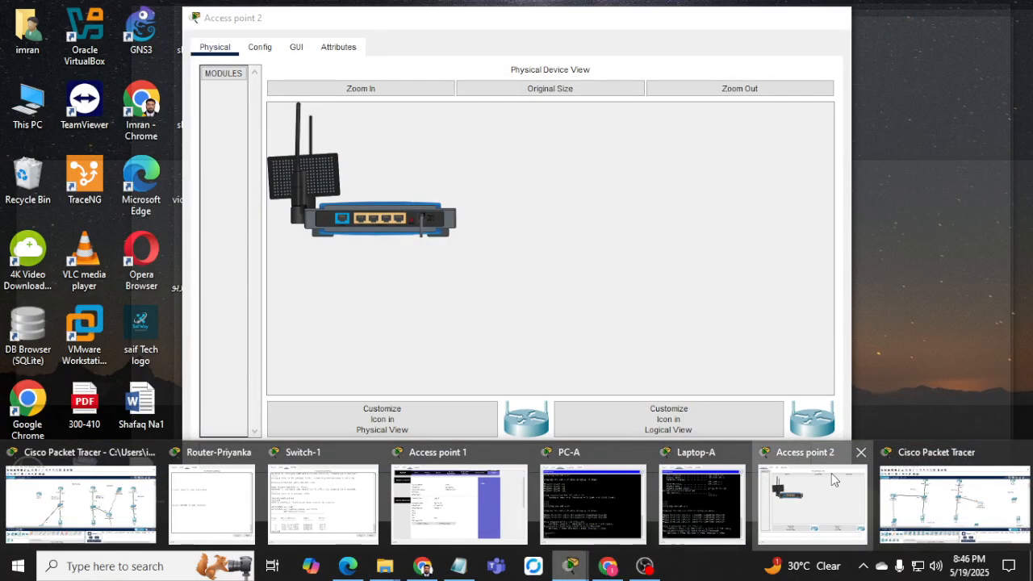
{"action": "left_click", "coordinate": [831, 473]}
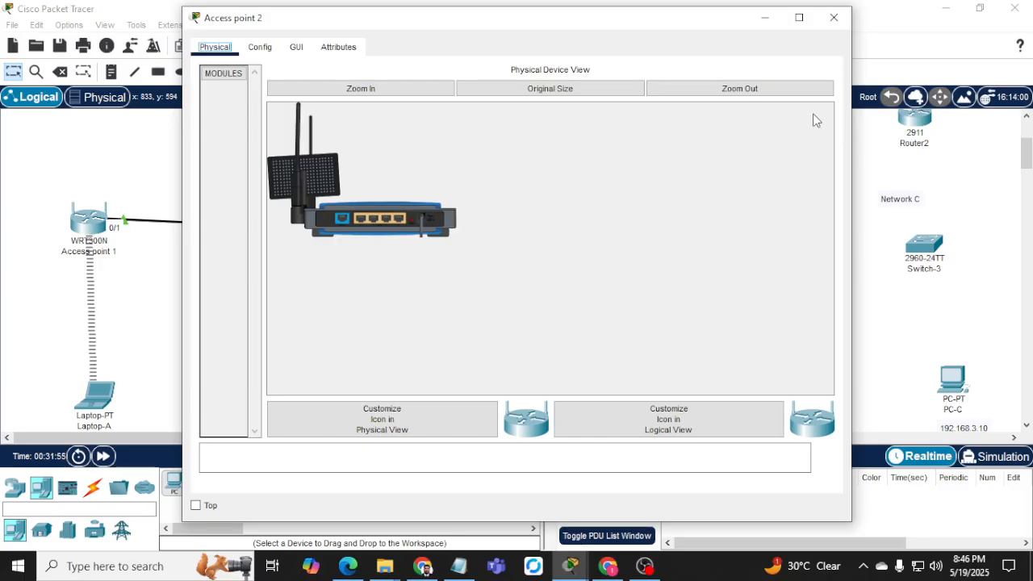
{"action": "left_click", "coordinate": [833, 17]}
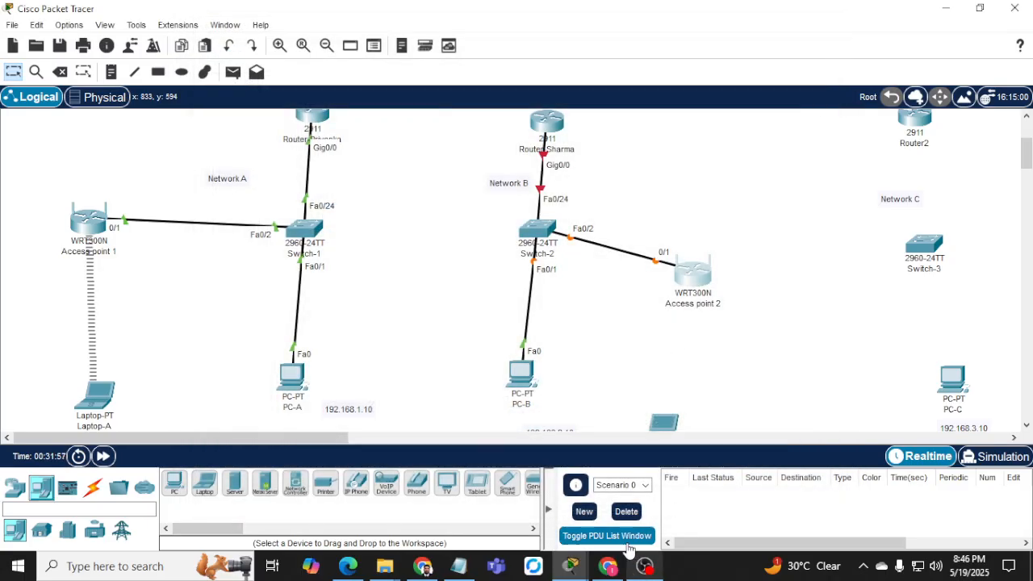
{"action": "mouse_move", "coordinate": [571, 557]}
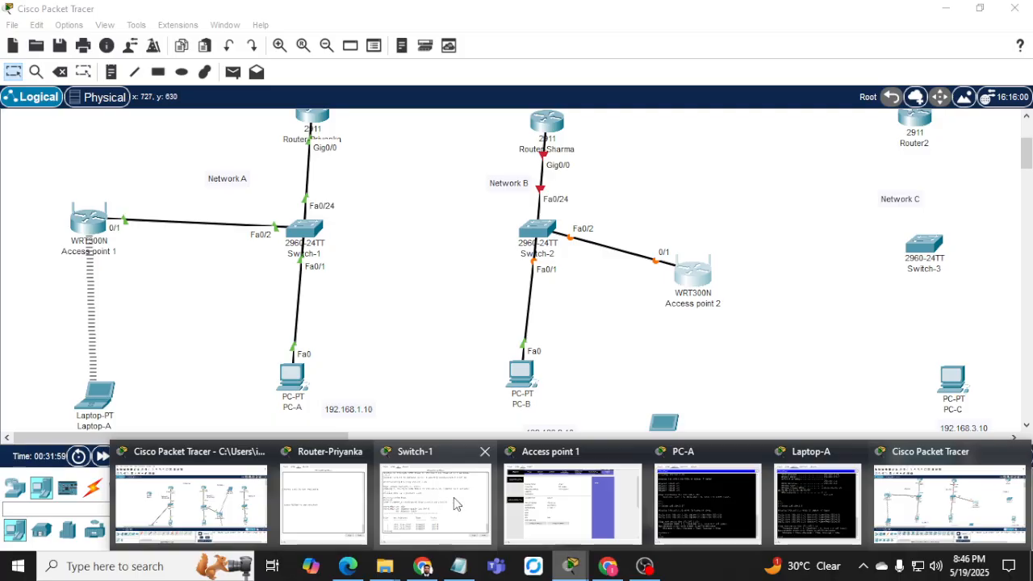
{"action": "left_click", "coordinate": [572, 502]}
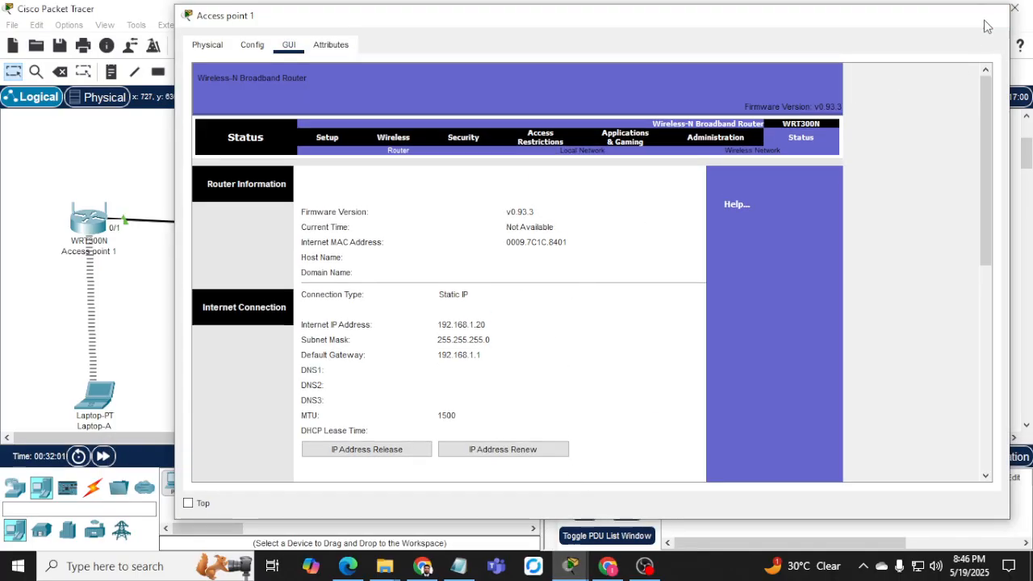
{"action": "left_click", "coordinate": [1014, 8]}
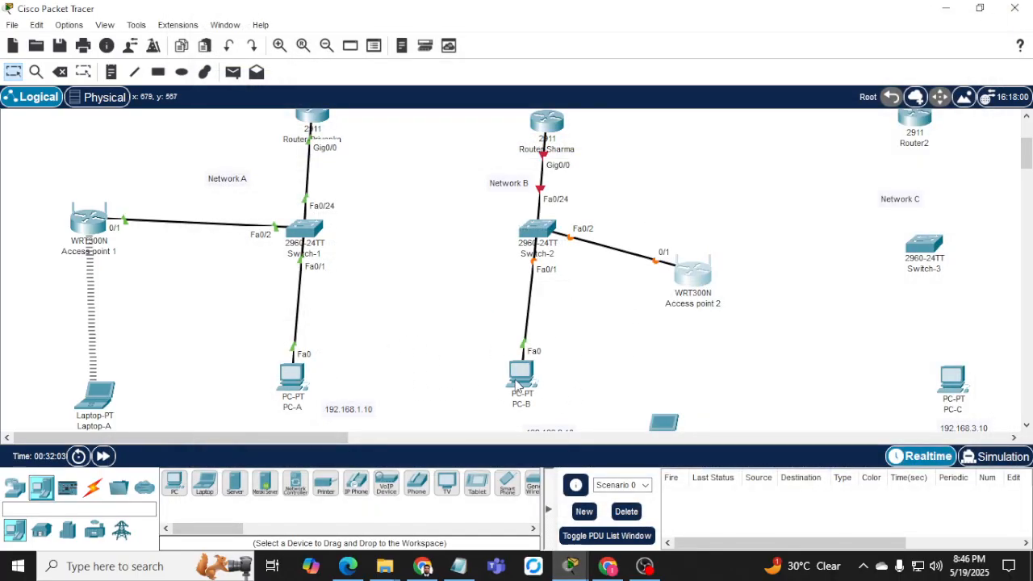
Rearrange PC-B, Laptop-B and Access point 2 in Network B, then open Access point 2's setup page.
{"action": "left_click_drag", "start_coordinate": [516, 385], "coordinate": [541, 384]}
{"action": "left_click_drag", "start_coordinate": [668, 425], "coordinate": [722, 381]}
{"action": "left_click_drag", "start_coordinate": [702, 280], "coordinate": [704, 253]}
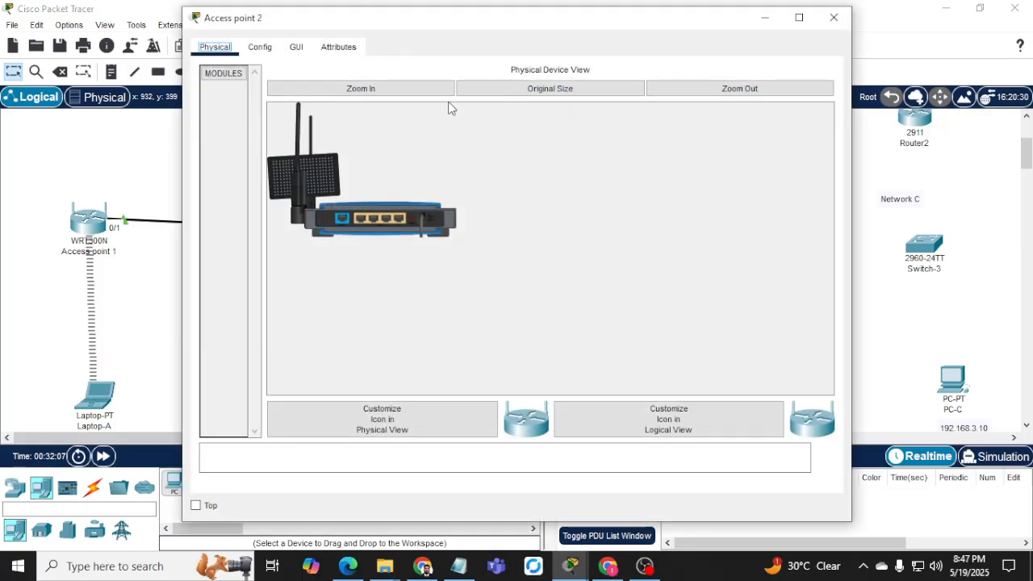
{"action": "left_click", "coordinate": [296, 49]}
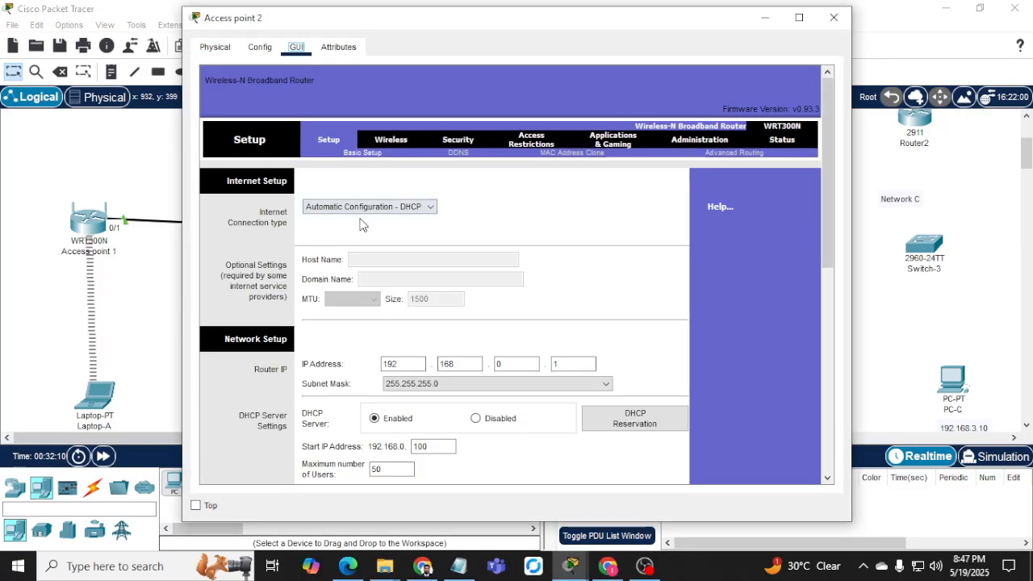
Set Access point 2's Internet connection to Static IP 192.168.2.20, mask 255.255.255.0, gateway 192.168.2.1.
{"action": "left_click", "coordinate": [364, 207]}
{"action": "left_click", "coordinate": [355, 228]}
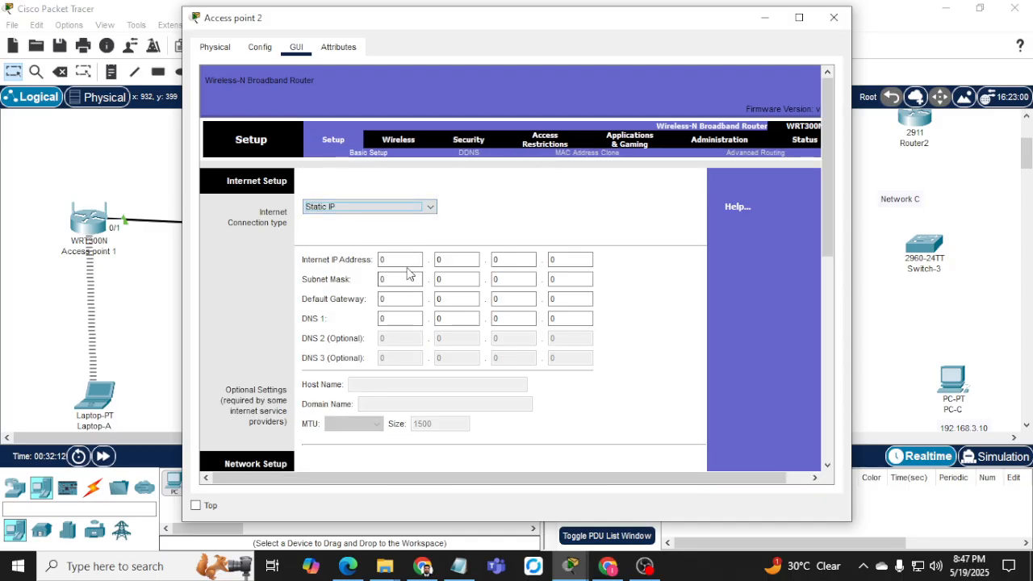
{"action": "left_click", "coordinate": [406, 262]}
{"action": "type", "text": "192"}
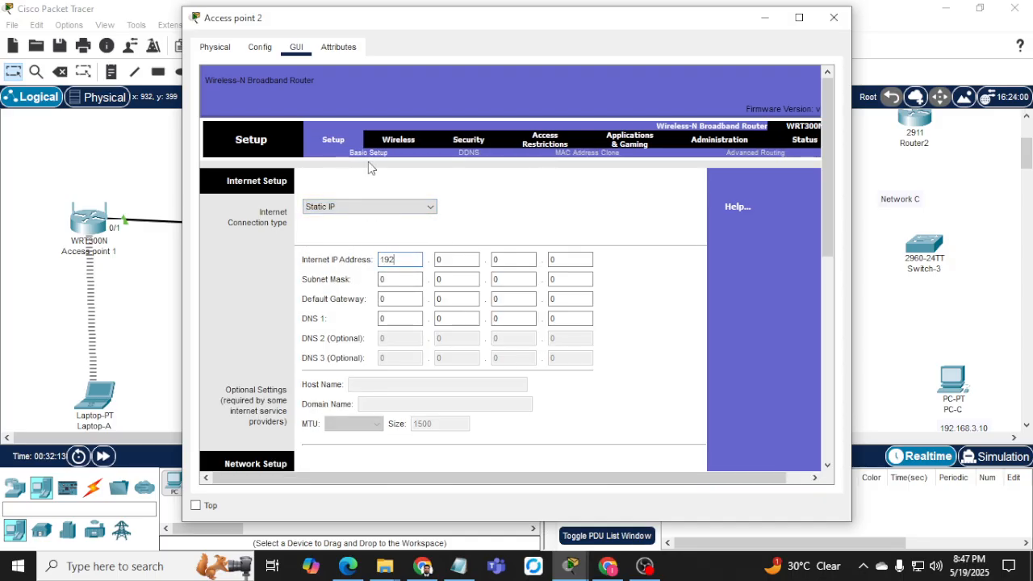
{"action": "key", "text": "Tab"}
{"action": "type", "text": "168"}
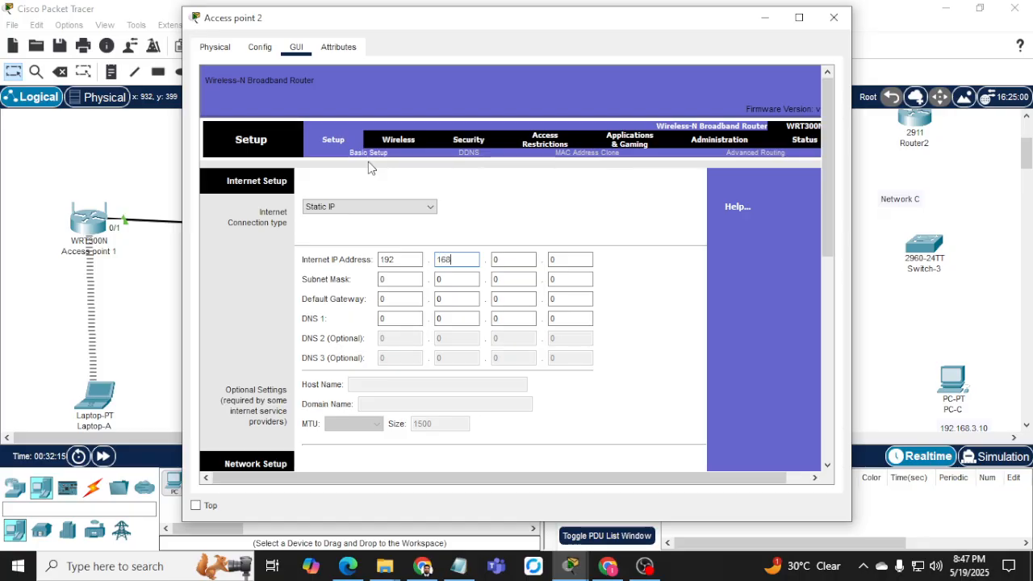
{"action": "key", "text": "Tab"}
{"action": "type", "text": "2"}
{"action": "type", "text": "20"}
{"action": "key", "text": "Tab"}
{"action": "key", "text": "Tab"}
{"action": "left_click", "coordinate": [403, 279]}
{"action": "type", "text": "255"}
{"action": "key", "text": "Tab"}
{"action": "type", "text": "2"}
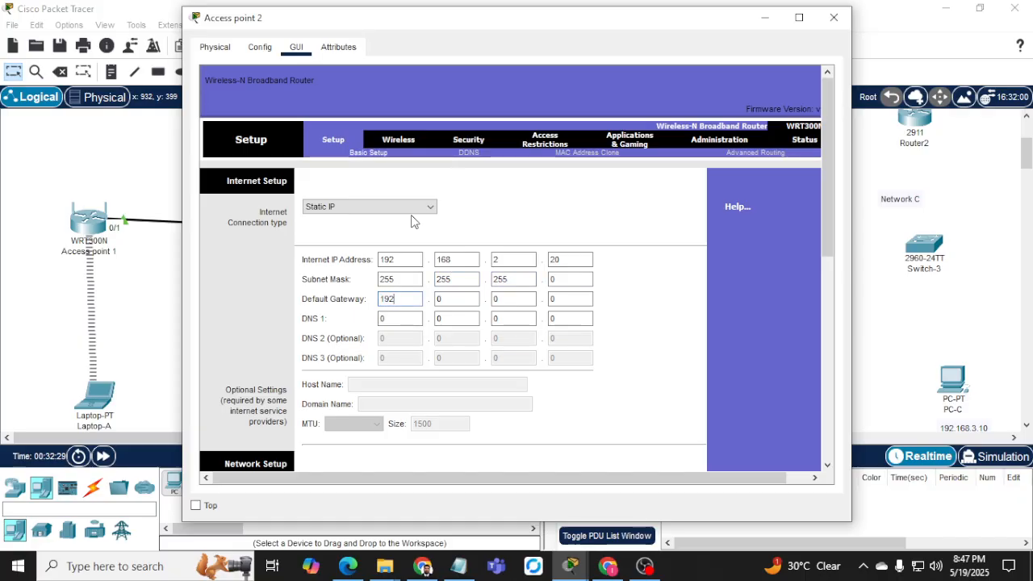
{"action": "key", "text": "Tab"}
{"action": "type", "text": "168"}
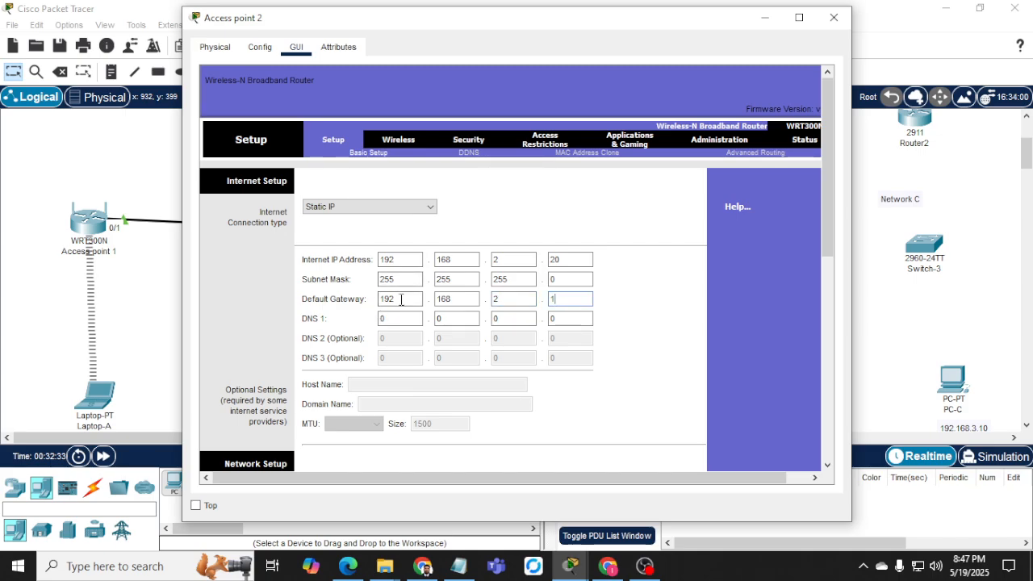
Disable Access point 2's DHCP server.
{"action": "scroll", "coordinate": [417, 279], "scroll_direction": "down", "scroll_amount": 5}
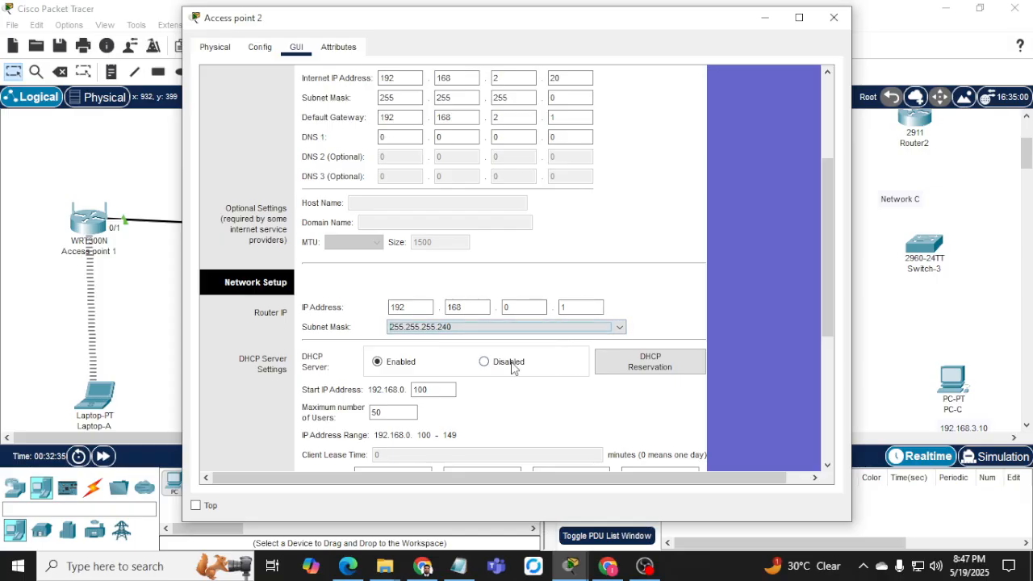
{"action": "left_click", "coordinate": [484, 360]}
{"action": "scroll", "coordinate": [416, 316], "scroll_direction": "down", "scroll_amount": 5}
{"action": "scroll", "coordinate": [551, 392], "scroll_direction": "down", "scroll_amount": 6}
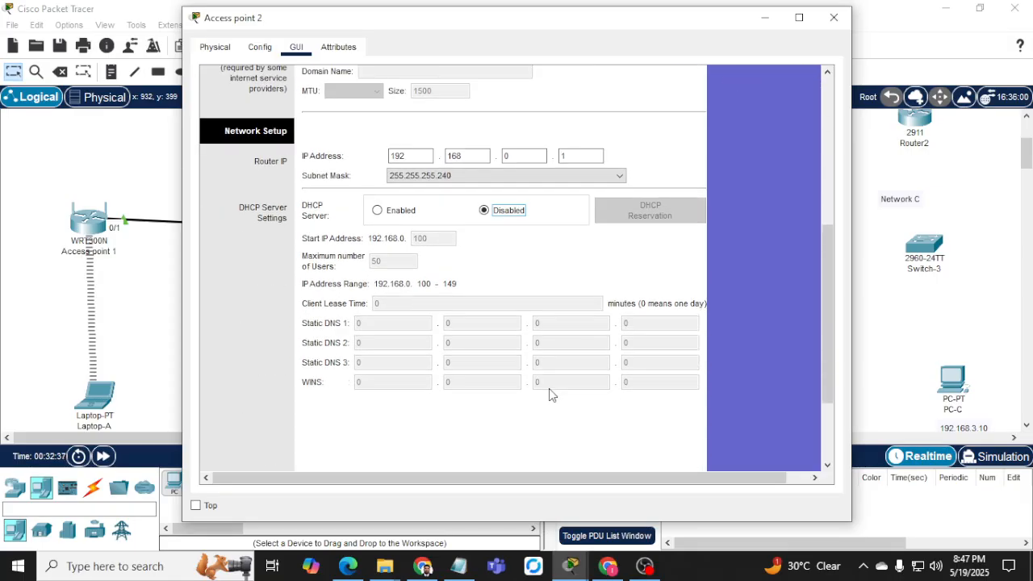
{"action": "scroll", "coordinate": [573, 323], "scroll_direction": "up", "scroll_amount": 6}
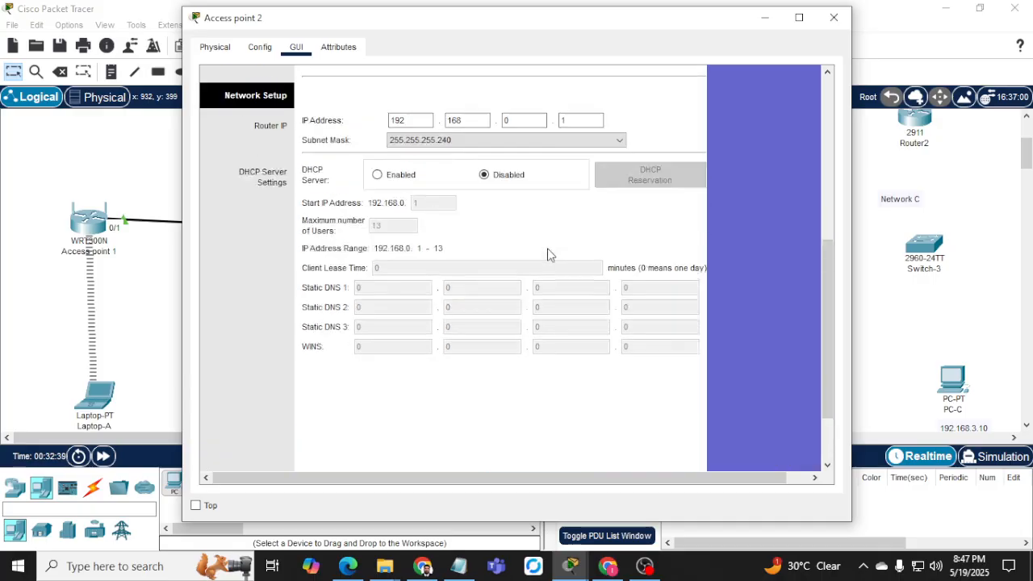
{"action": "scroll", "coordinate": [617, 270], "scroll_direction": "up", "scroll_amount": 4}
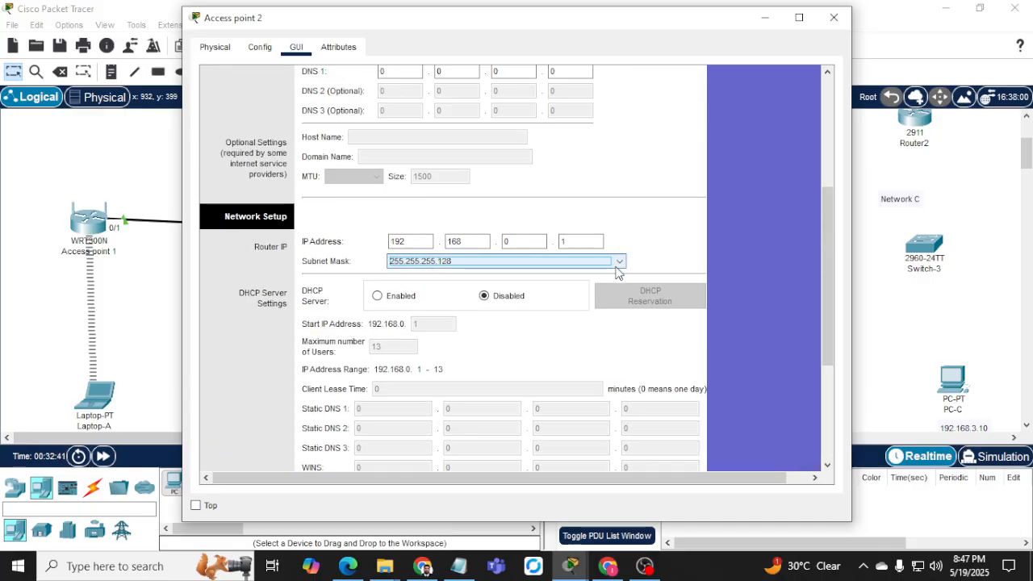
{"action": "scroll", "coordinate": [663, 255], "scroll_direction": "up", "scroll_amount": 1}
{"action": "scroll", "coordinate": [664, 256], "scroll_direction": "up", "scroll_amount": 2}
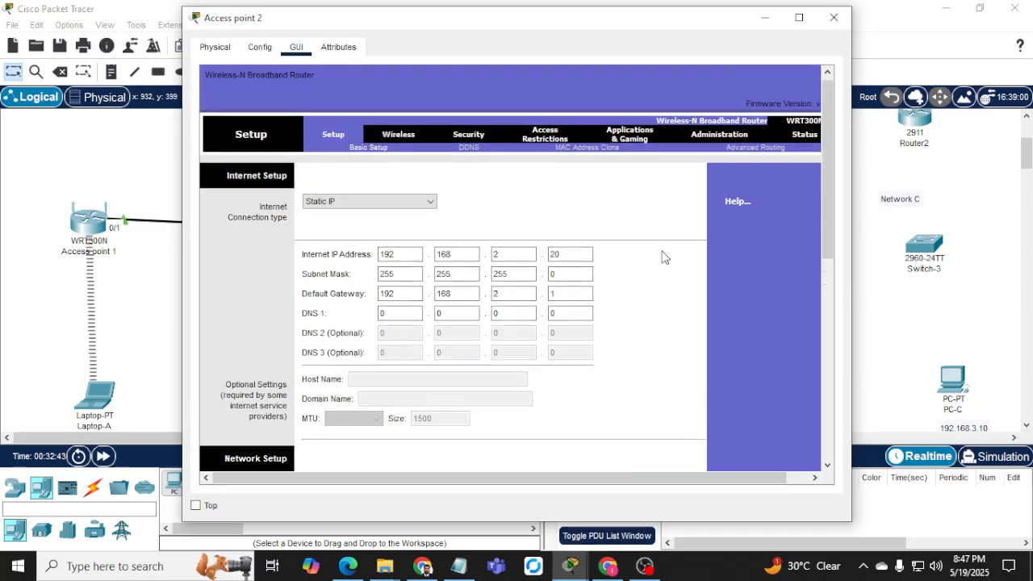
Set SSID Network-B_wifi, radio band Wide - 40MHz, wide channel 6, save, and close Access point 2.
{"action": "left_click", "coordinate": [390, 139]}
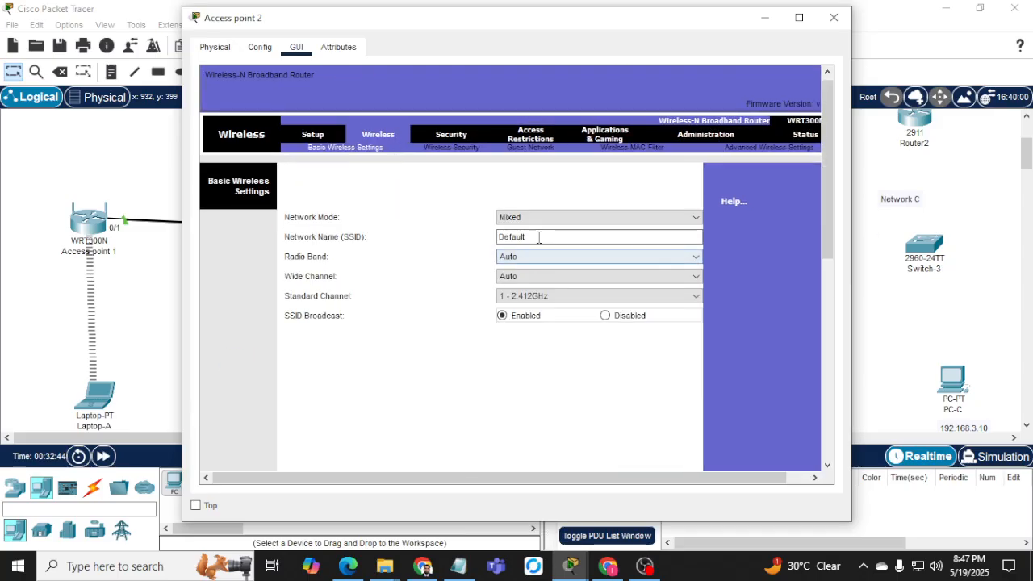
{"action": "left_click_drag", "start_coordinate": [539, 236], "coordinate": [445, 231]}
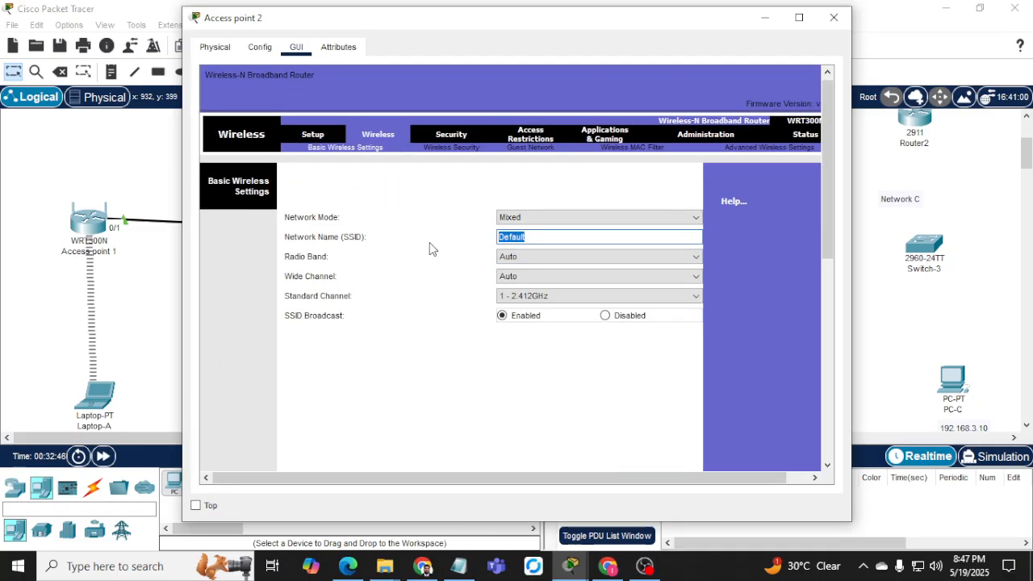
{"action": "type", "text": "Ne"}
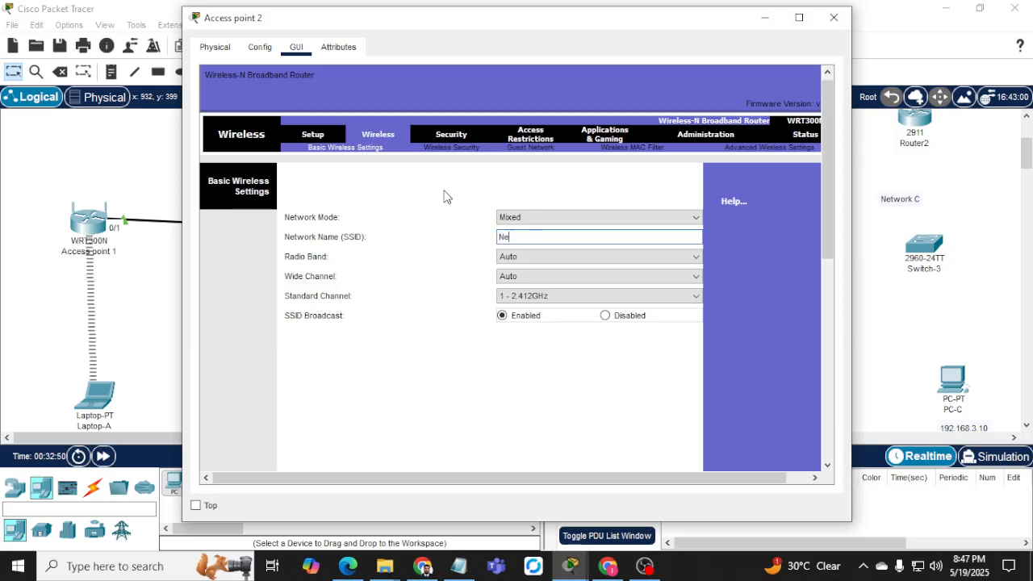
{"action": "type", "text": "twork-B"}
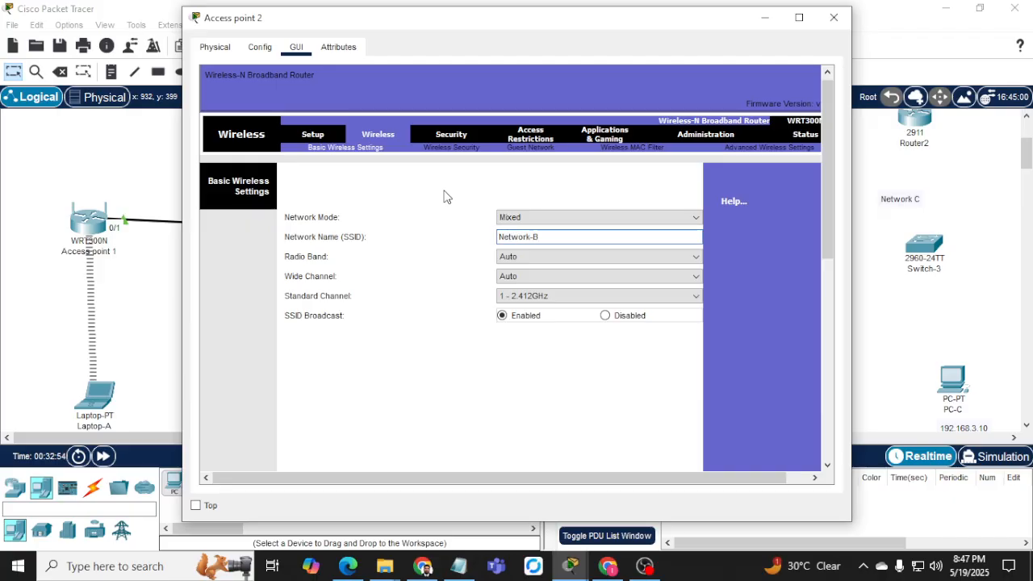
{"action": "type", "text": "_wifi"}
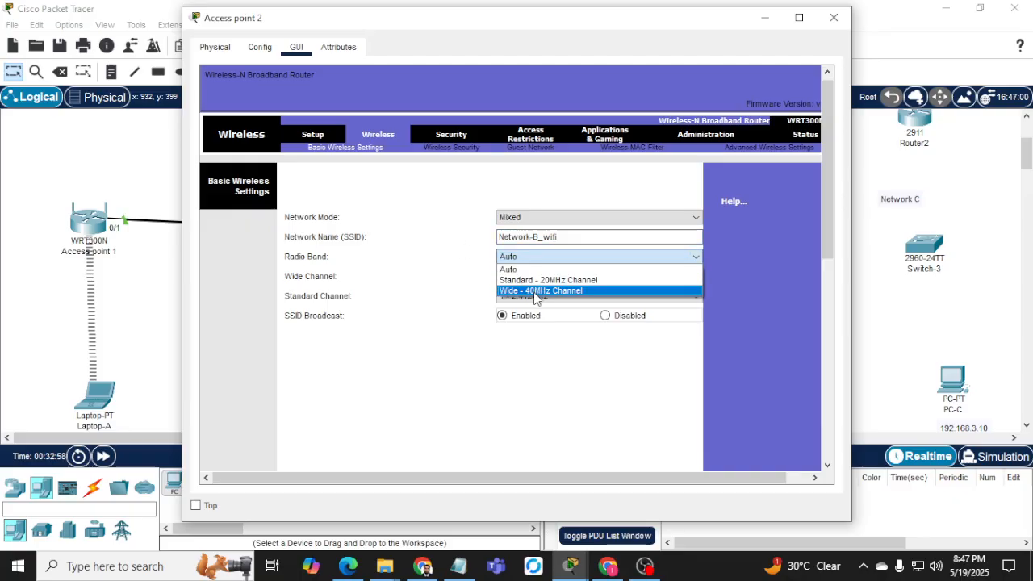
{"action": "left_click", "coordinate": [528, 290]}
{"action": "left_click", "coordinate": [534, 278]}
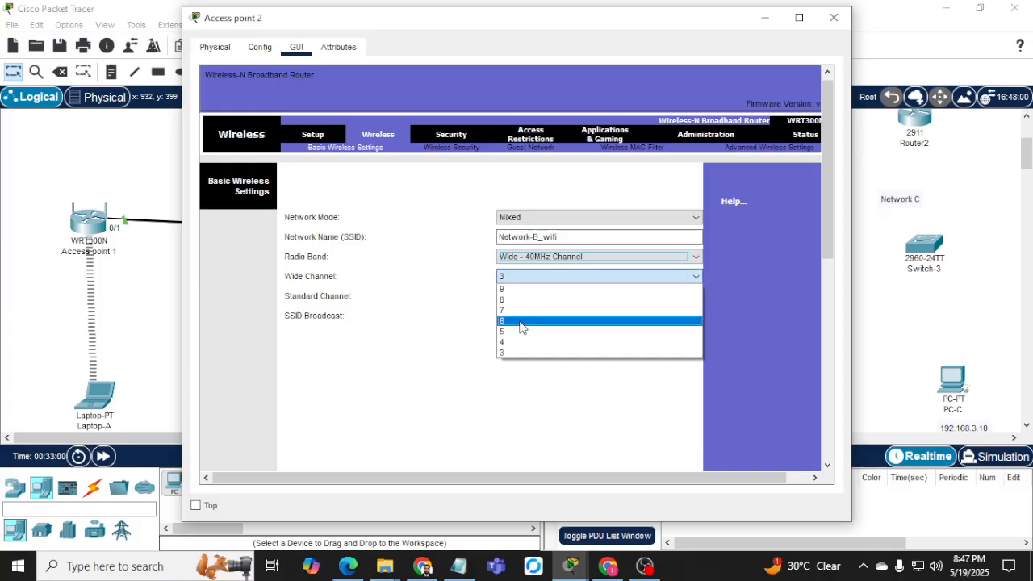
{"action": "left_click", "coordinate": [523, 321]}
{"action": "left_click", "coordinate": [530, 295]}
{"action": "left_click", "coordinate": [530, 297]}
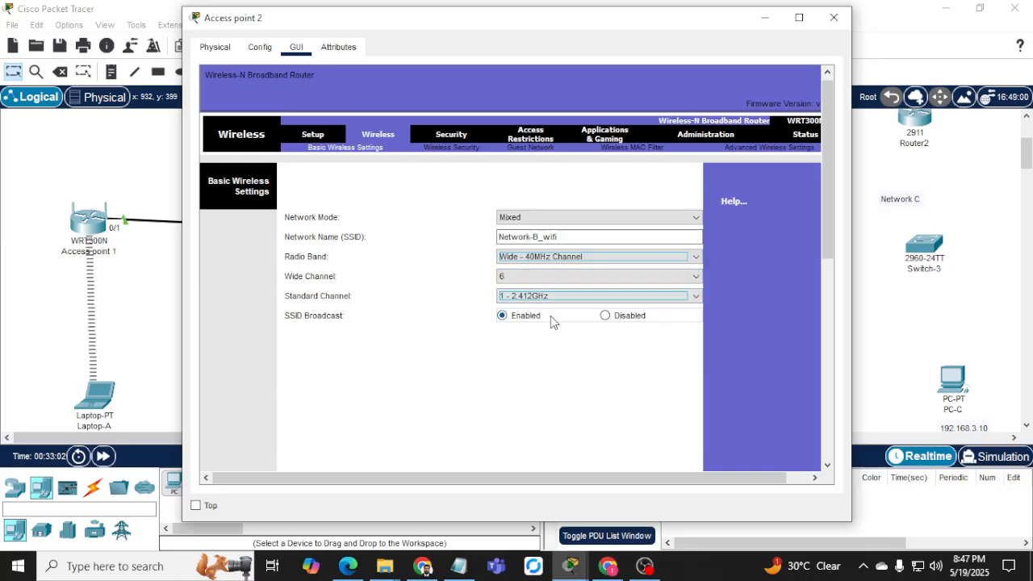
{"action": "scroll", "coordinate": [419, 341], "scroll_direction": "down", "scroll_amount": 10}
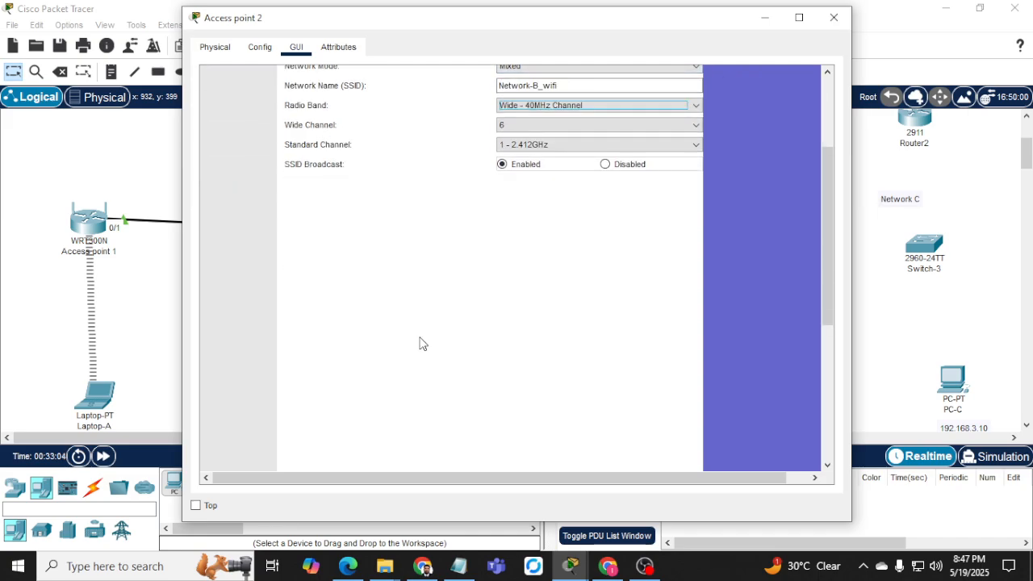
{"action": "left_click", "coordinate": [543, 453]}
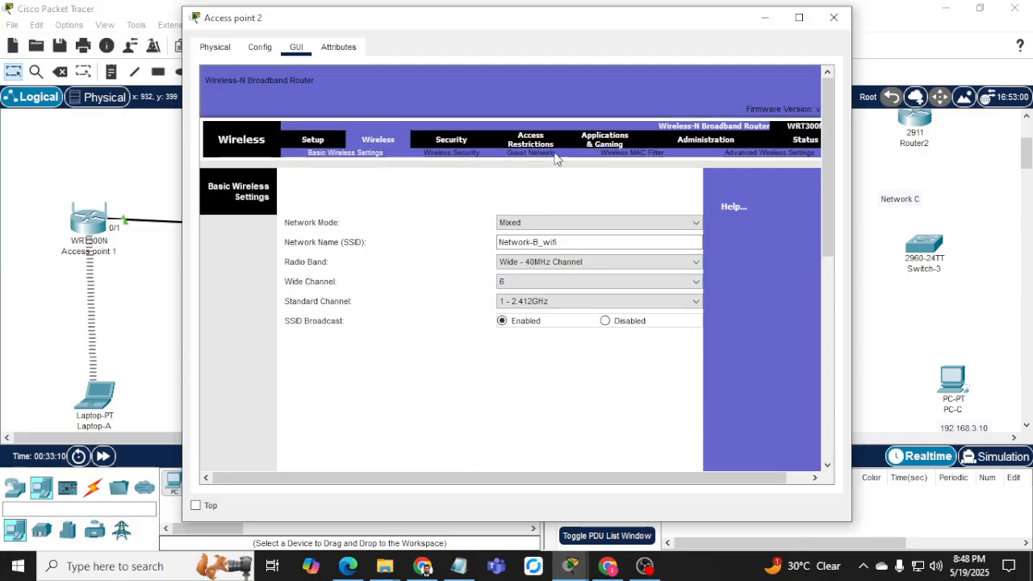
{"action": "left_click", "coordinate": [833, 17]}
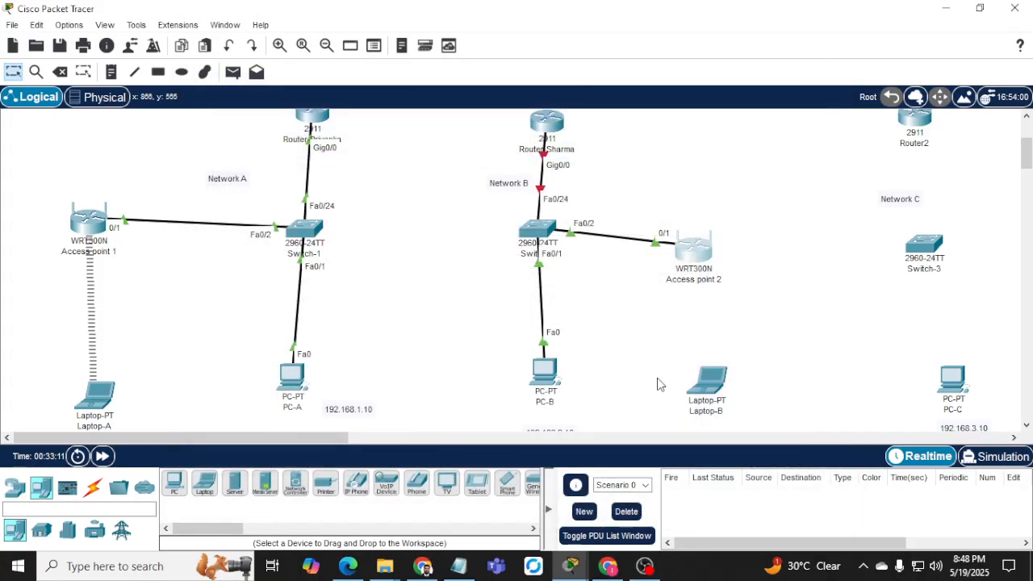
Replace Laptop-B's network card with a WPC300N wireless module and power it back on.
{"action": "left_click", "coordinate": [710, 400]}
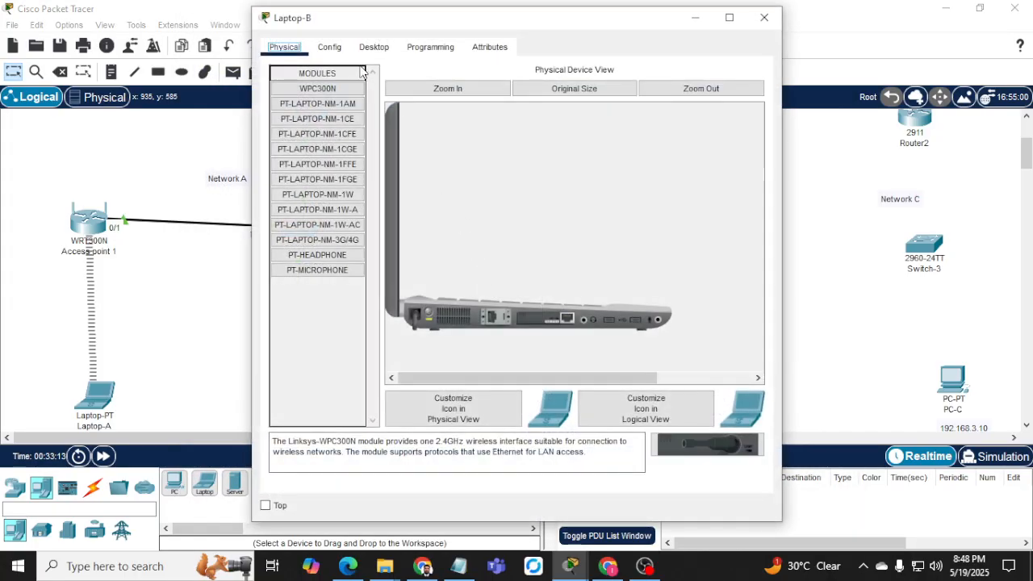
{"action": "left_click", "coordinate": [331, 48]}
{"action": "left_click", "coordinate": [367, 50]}
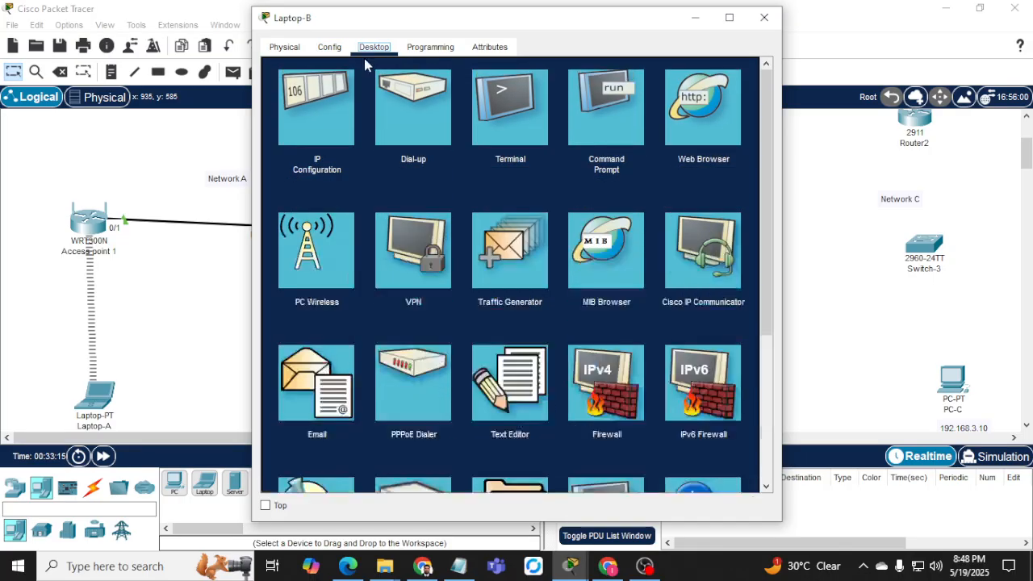
{"action": "left_click", "coordinate": [278, 46]}
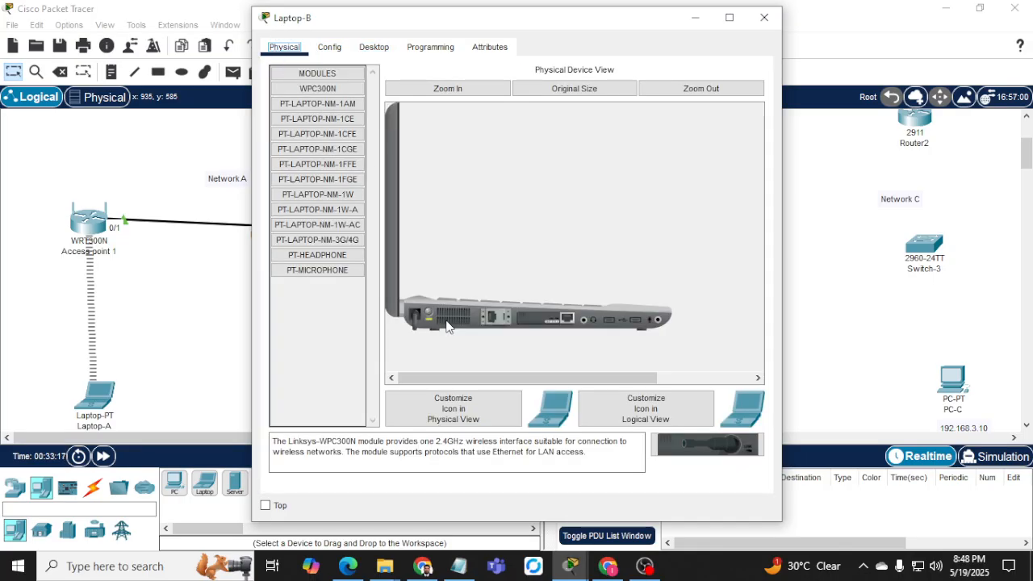
{"action": "left_click_drag", "start_coordinate": [547, 321], "coordinate": [315, 300]}
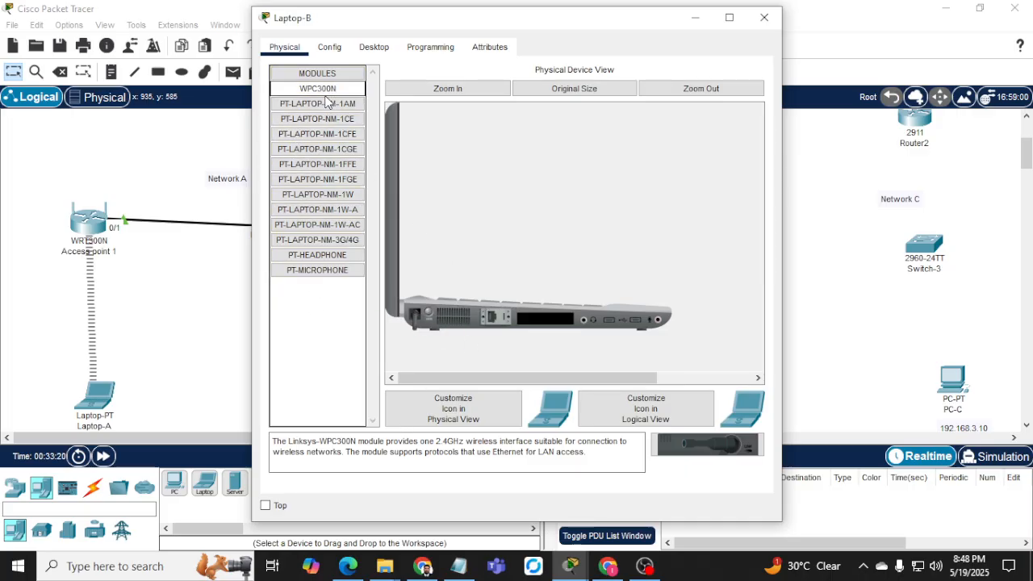
{"action": "left_click_drag", "start_coordinate": [318, 89], "coordinate": [547, 331]}
{"action": "left_click", "coordinate": [430, 312]}
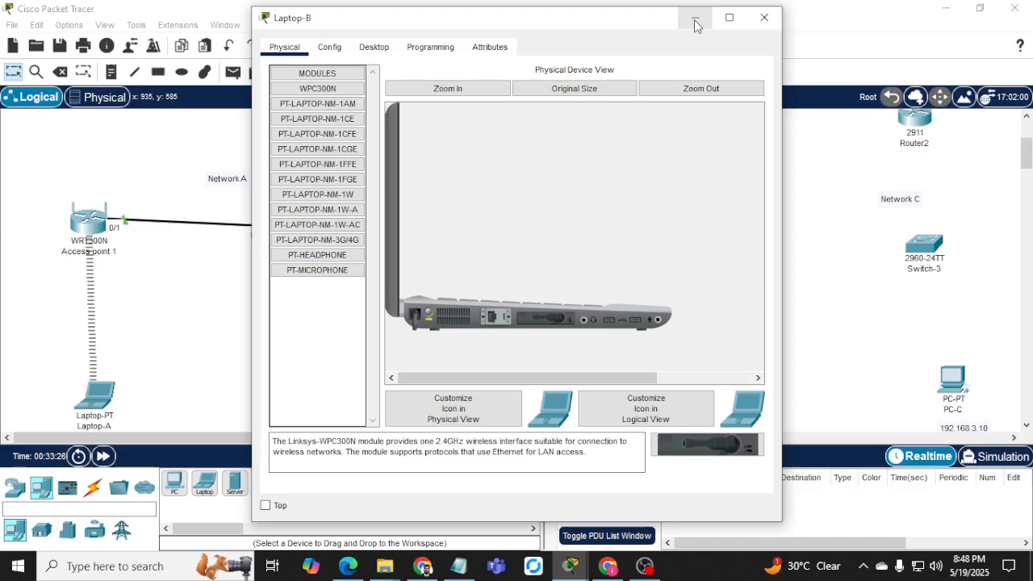
Refresh Laptop-B's PC Wireless network list and connect to Network-B_wifi.
{"action": "left_click", "coordinate": [371, 48]}
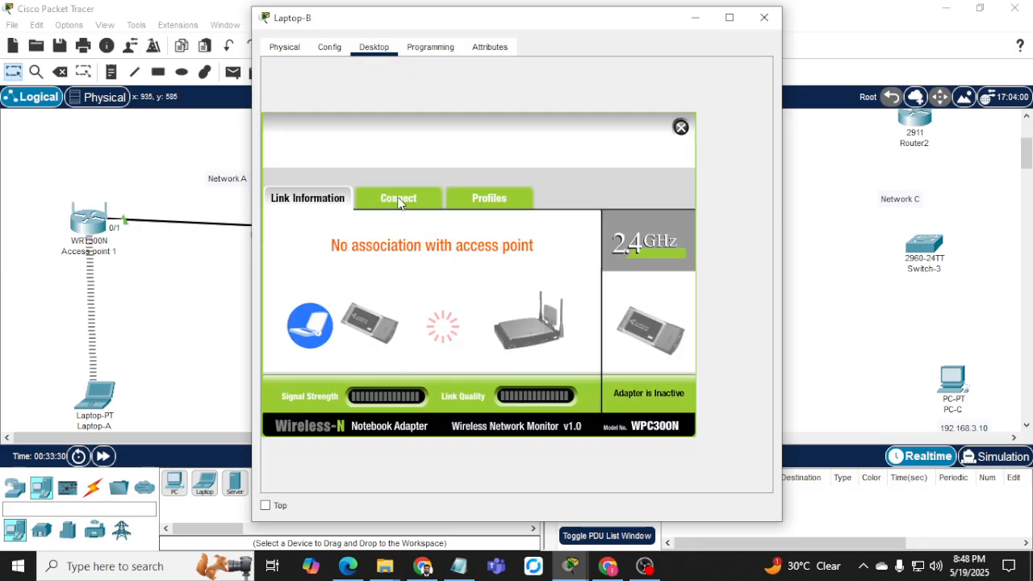
{"action": "left_click", "coordinate": [398, 199]}
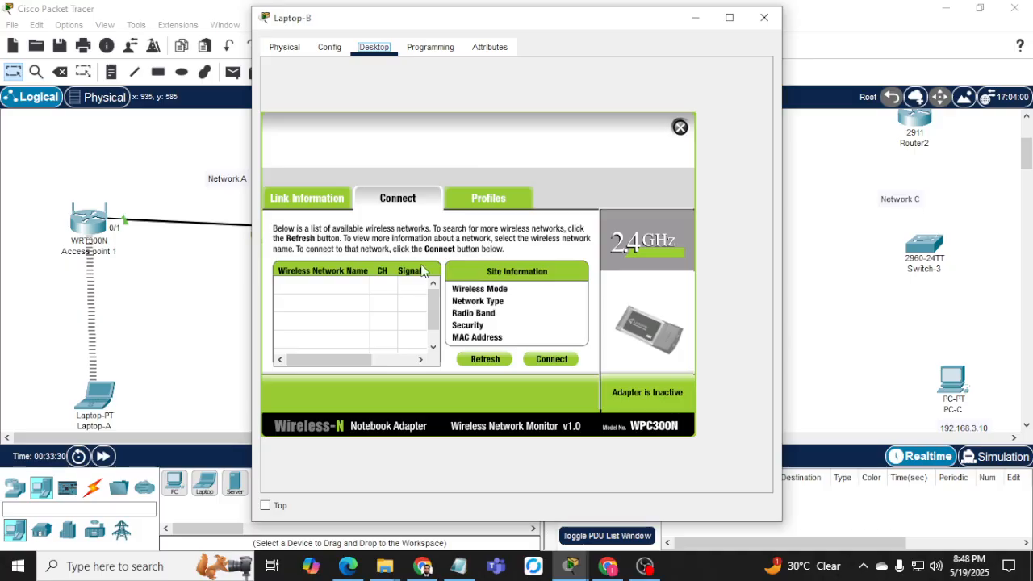
{"action": "left_click", "coordinate": [494, 361]}
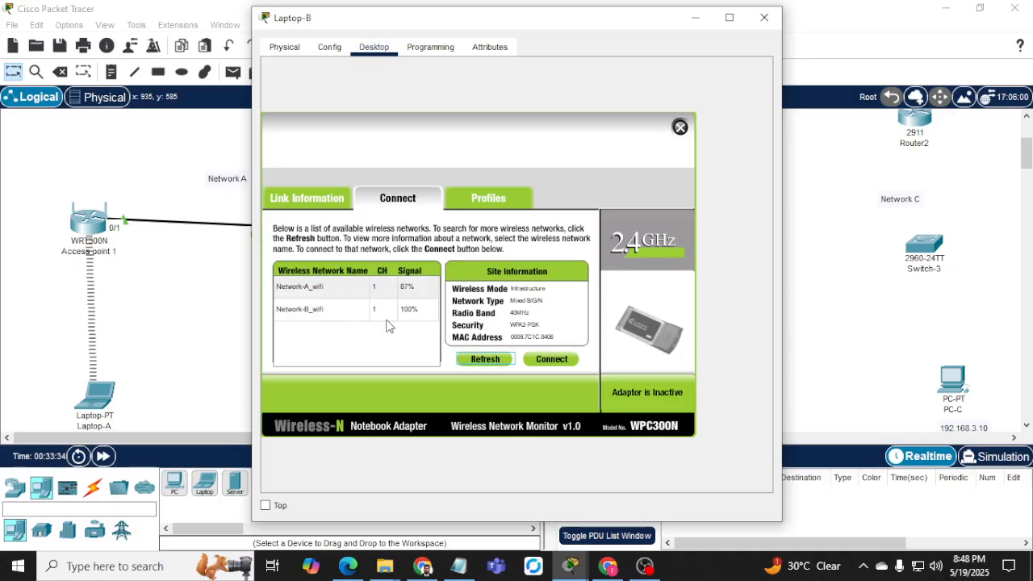
{"action": "left_click", "coordinate": [302, 313]}
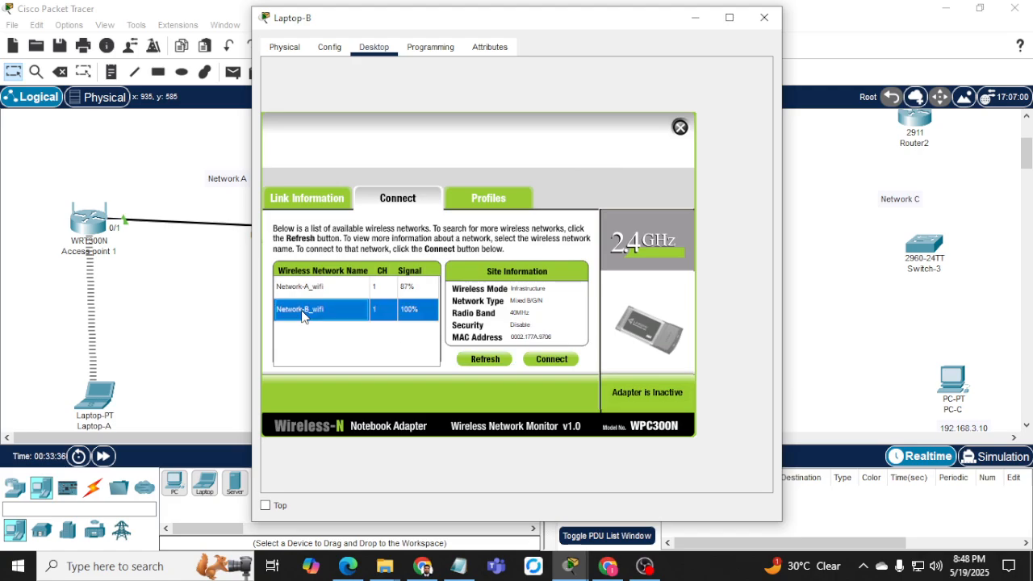
{"action": "left_click", "coordinate": [555, 361]}
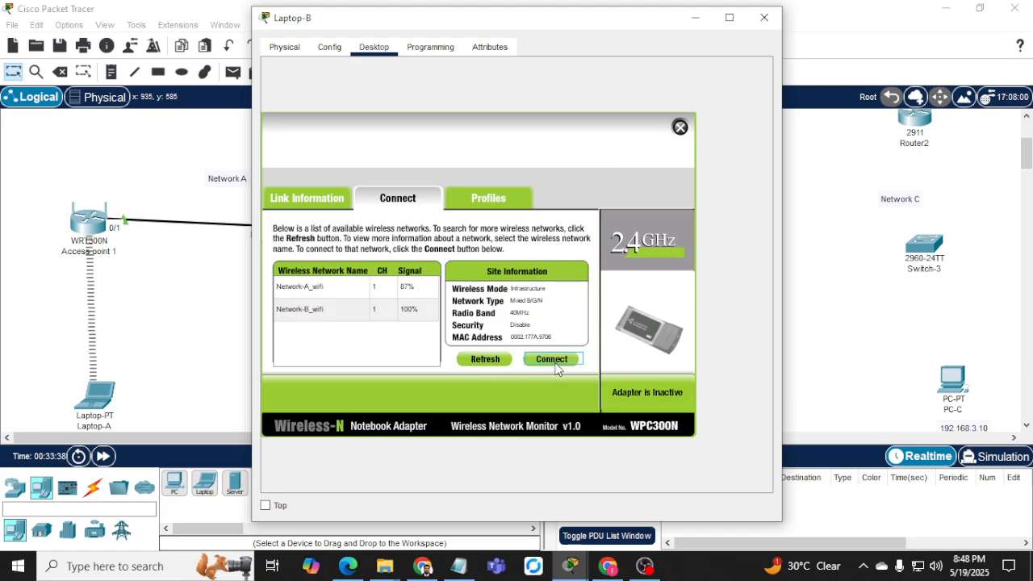
{"action": "left_click", "coordinate": [696, 17]}
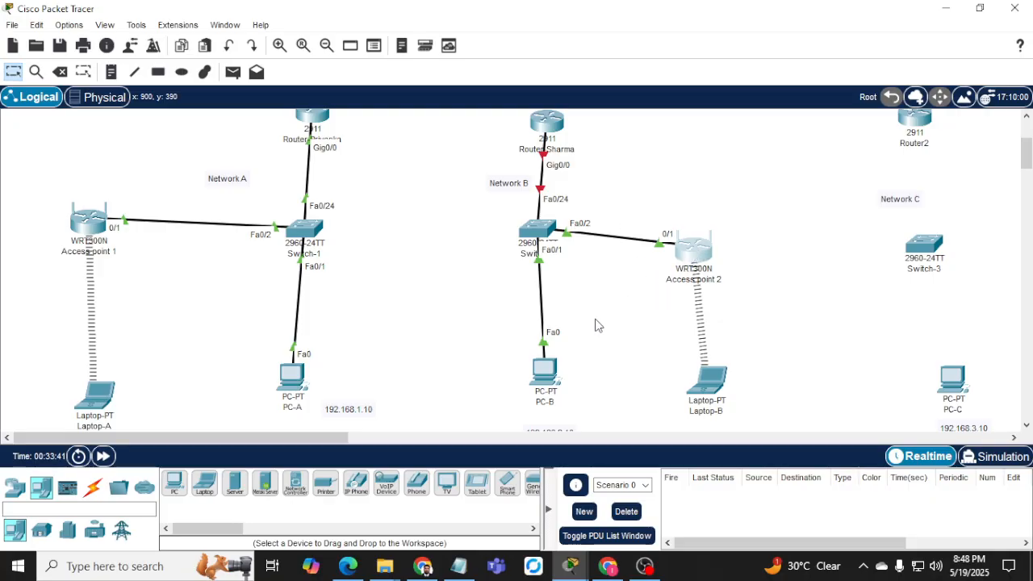
Under Access point 2's Wireless Security, choose WPA2 Personal (AES), enter the passphrase, and save.
{"action": "left_click", "coordinate": [690, 254]}
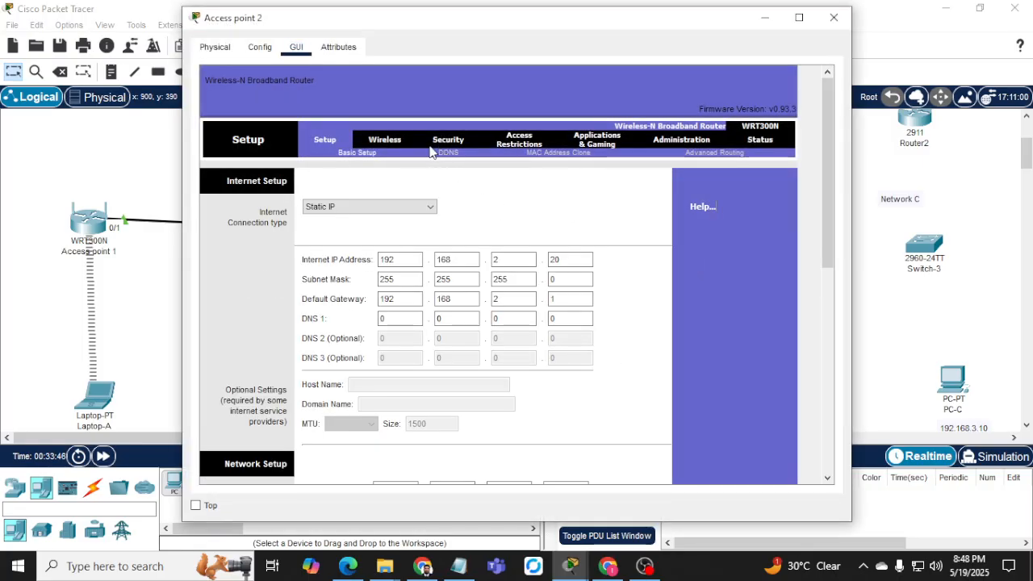
{"action": "left_click", "coordinate": [384, 142]}
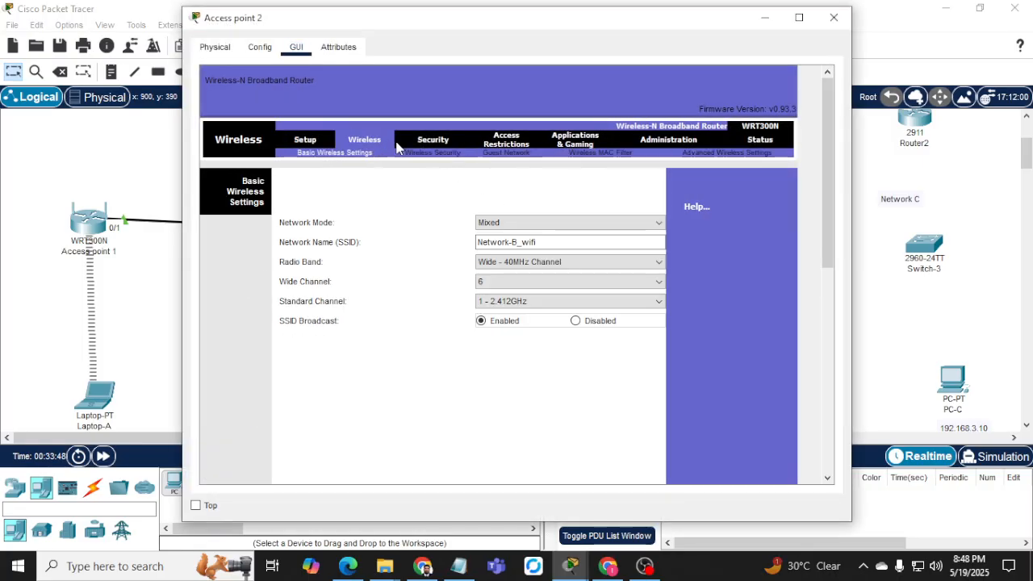
{"action": "left_click", "coordinate": [436, 153]}
{"action": "left_click", "coordinate": [495, 227]}
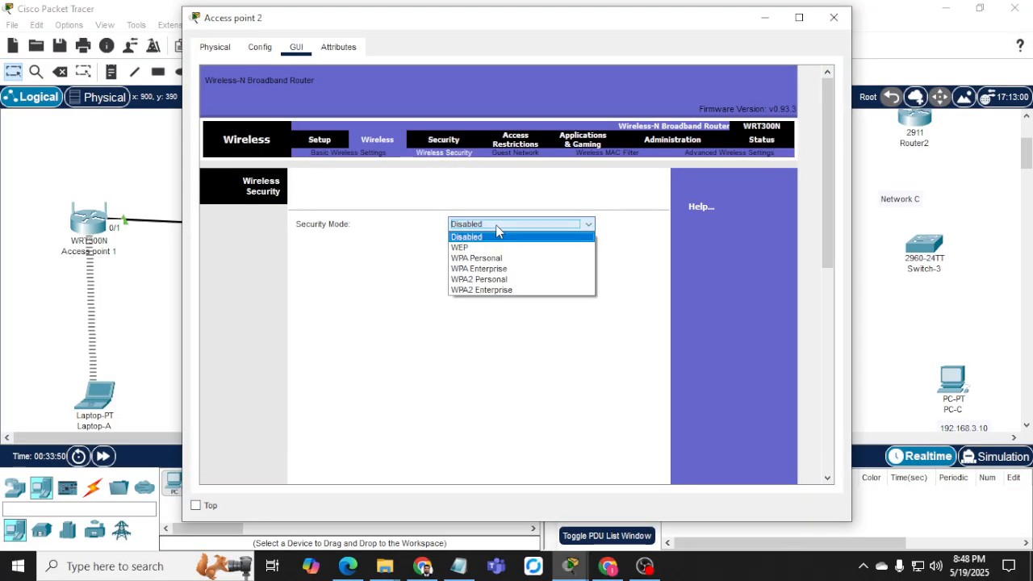
{"action": "left_click", "coordinate": [506, 281]}
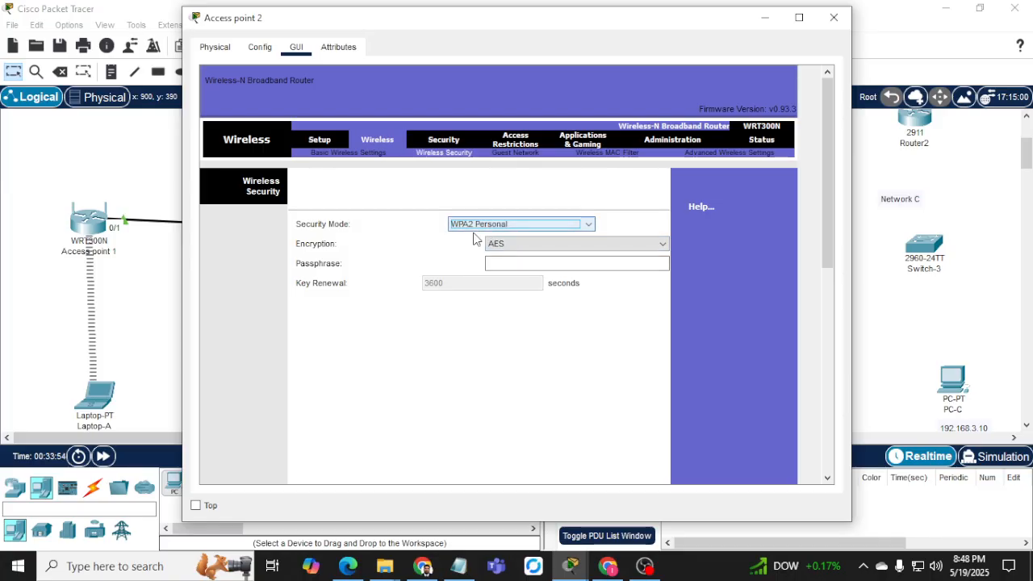
{"action": "left_click", "coordinate": [542, 263]}
{"action": "type", "text": "sharma123"}
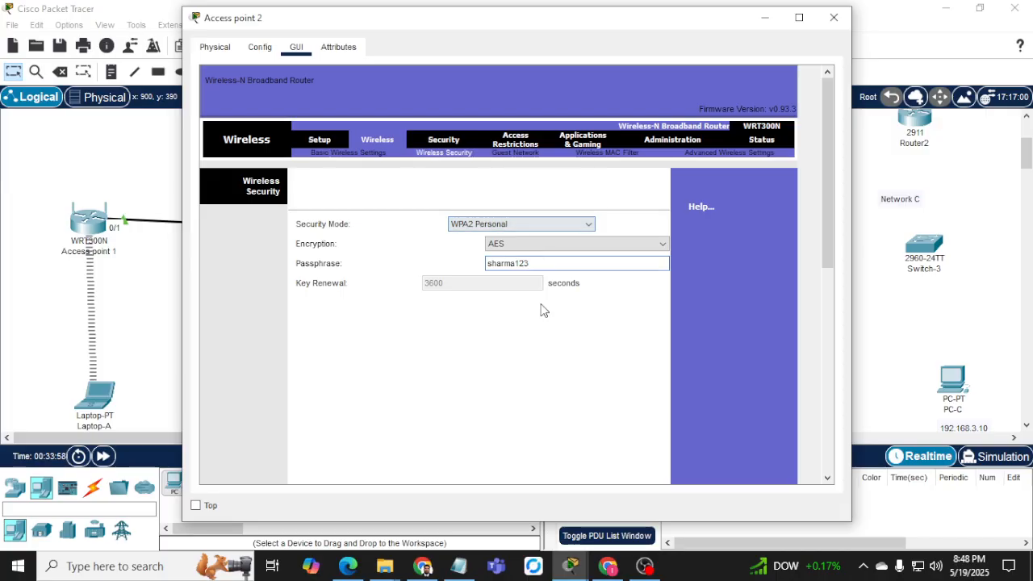
{"action": "scroll", "coordinate": [544, 342], "scroll_direction": "down", "scroll_amount": 3}
{"action": "scroll", "coordinate": [589, 387], "scroll_direction": "down", "scroll_amount": 3}
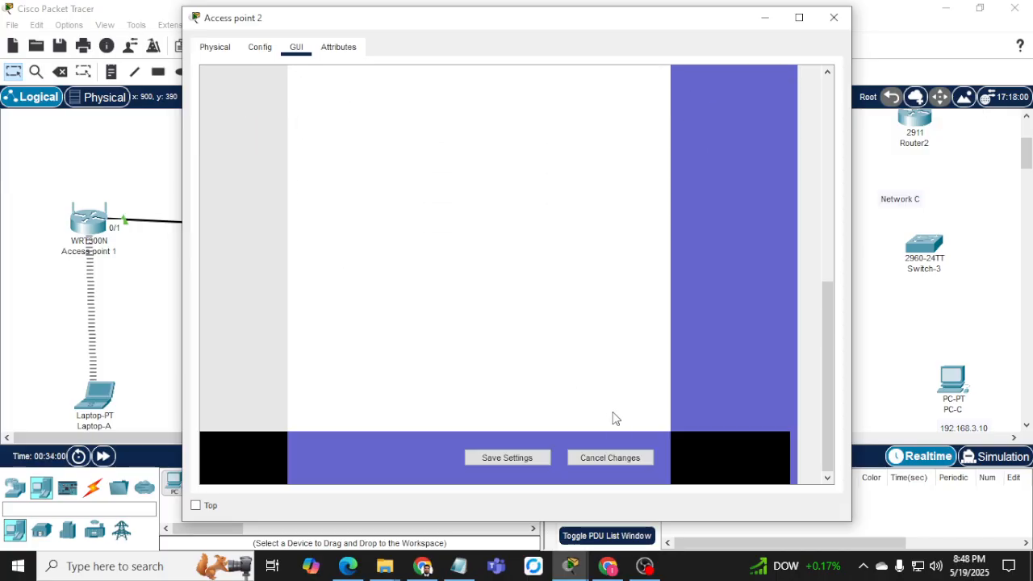
{"action": "left_click", "coordinate": [524, 457]}
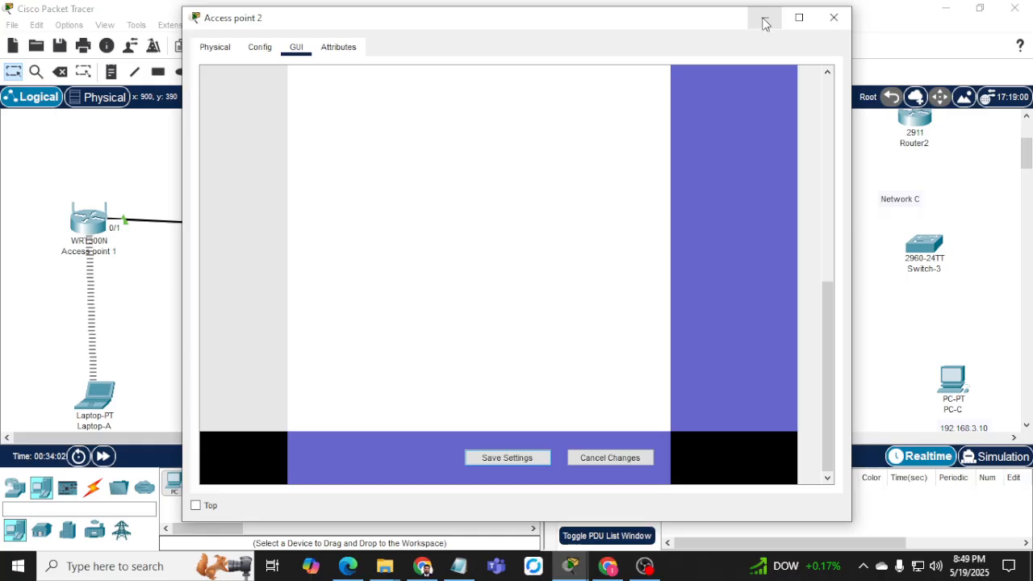
{"action": "left_click", "coordinate": [839, 26]}
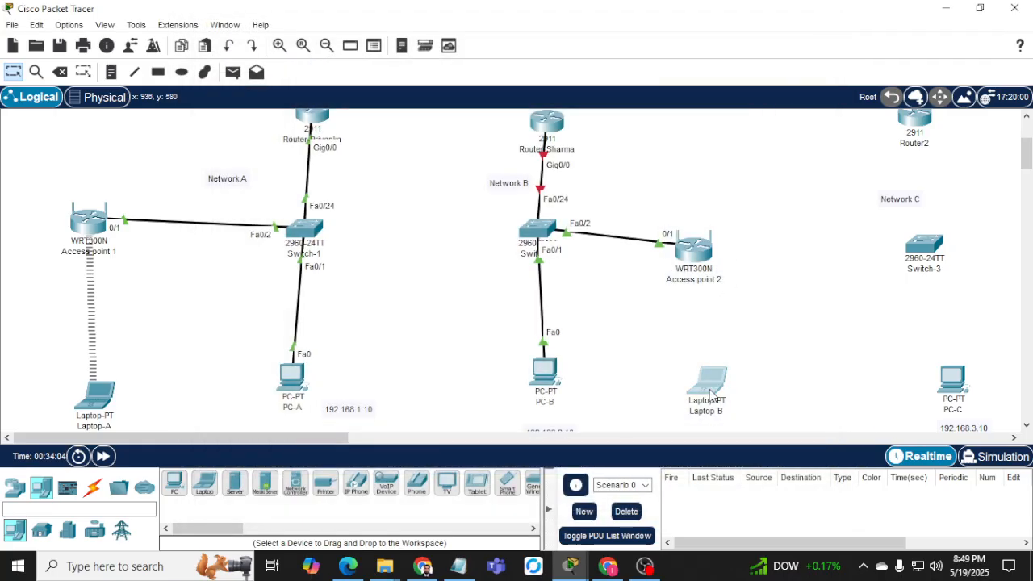
Refresh Laptop-B's wireless list and join Network-B_wifi with the WPA2 pre-shared key.
{"action": "left_click", "coordinate": [707, 378]}
{"action": "left_click", "coordinate": [485, 359]}
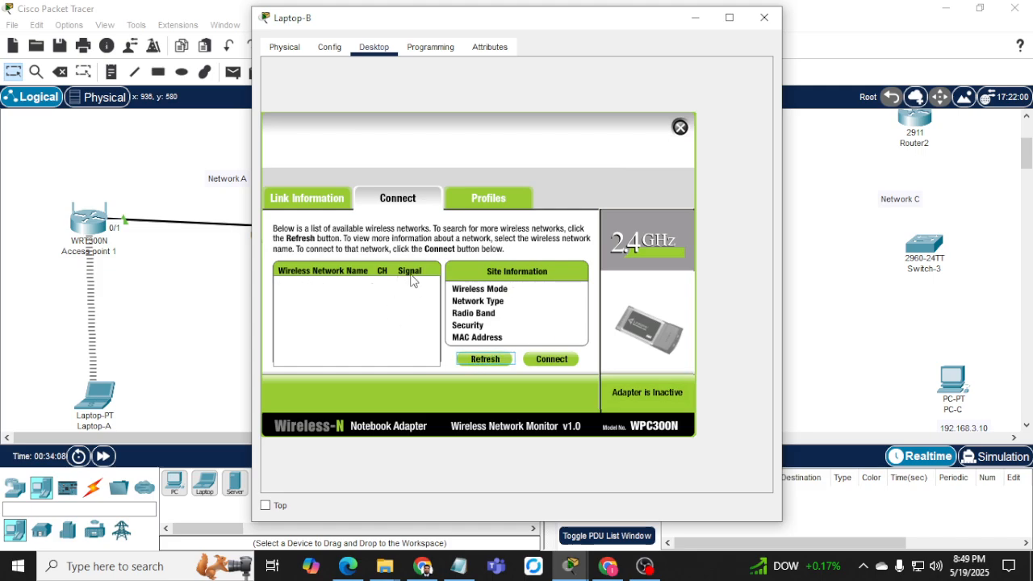
{"action": "left_click_drag", "start_coordinate": [468, 24], "coordinate": [278, 18]}
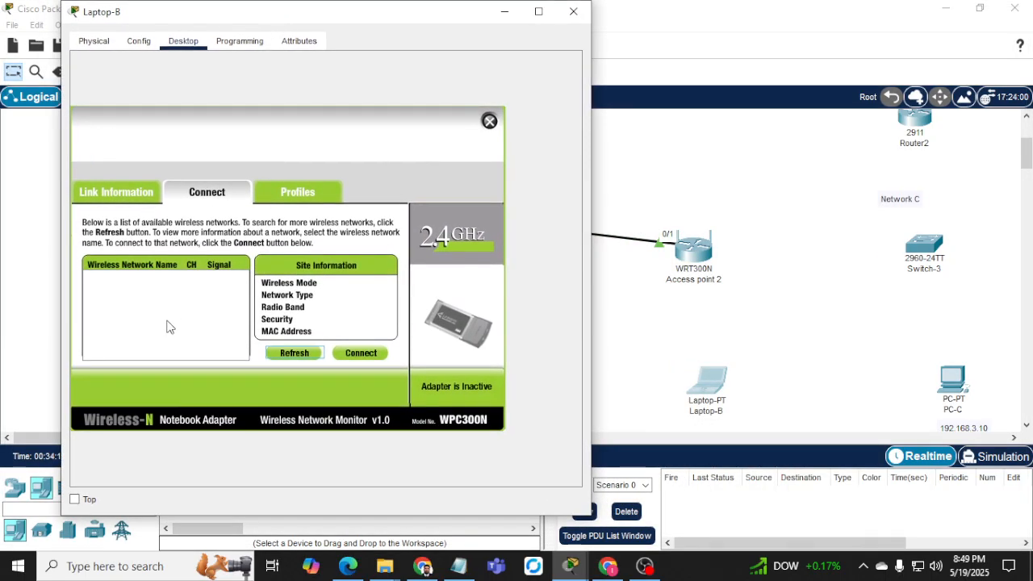
{"action": "left_click", "coordinate": [293, 356]}
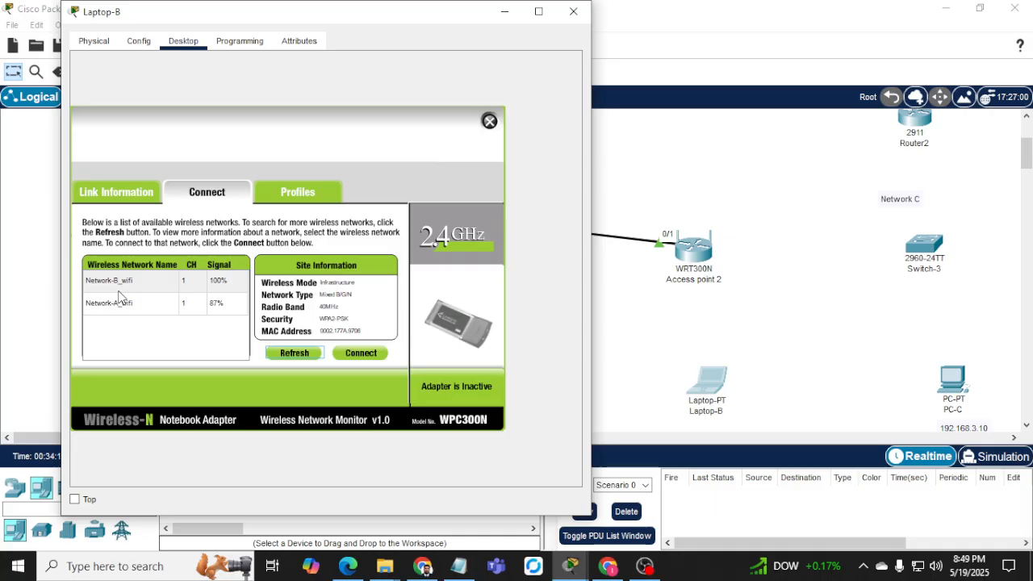
{"action": "left_click", "coordinate": [119, 290]}
{"action": "left_click", "coordinate": [359, 352]}
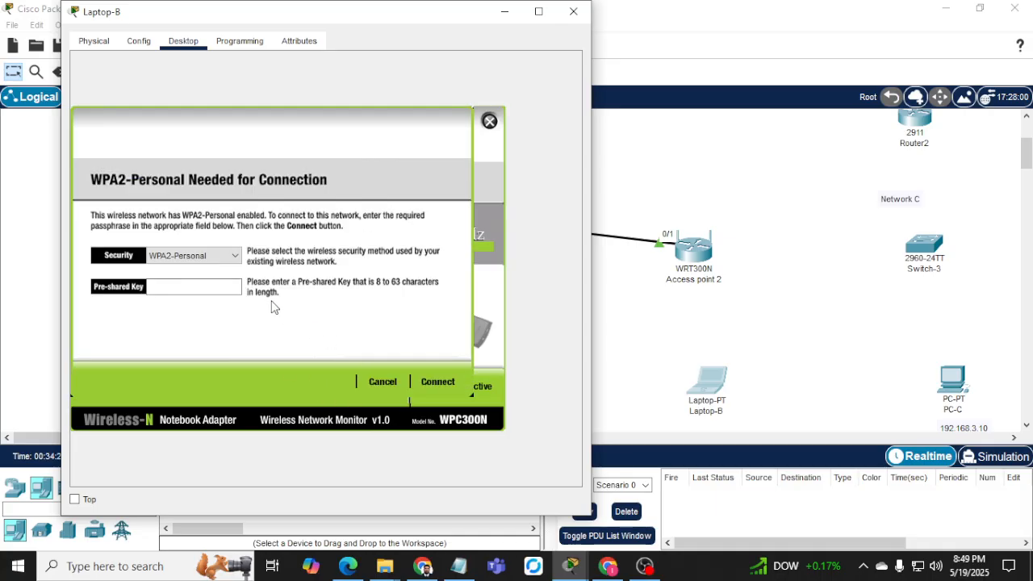
{"action": "left_click", "coordinate": [208, 286]}
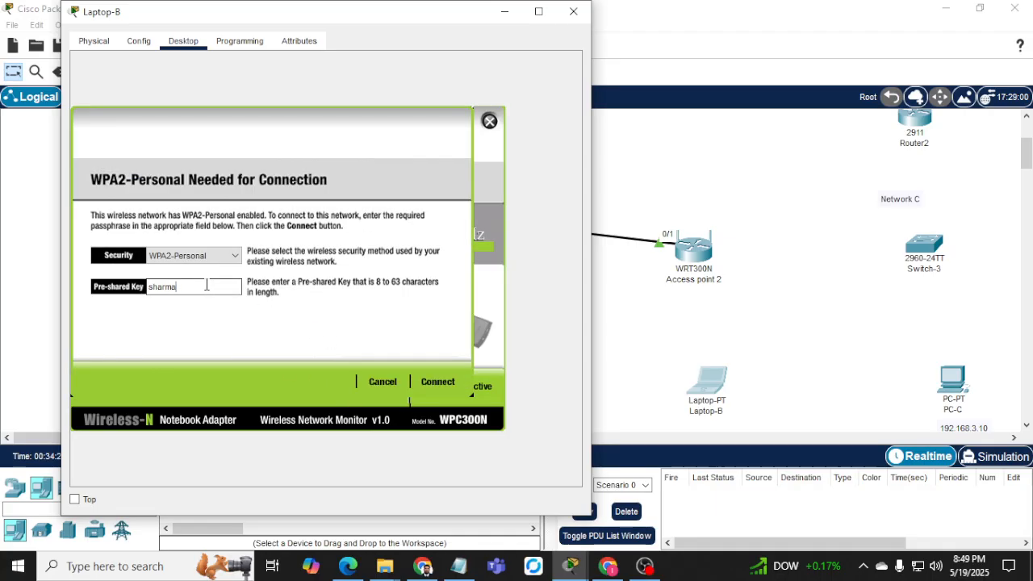
{"action": "left_click", "coordinate": [437, 381]}
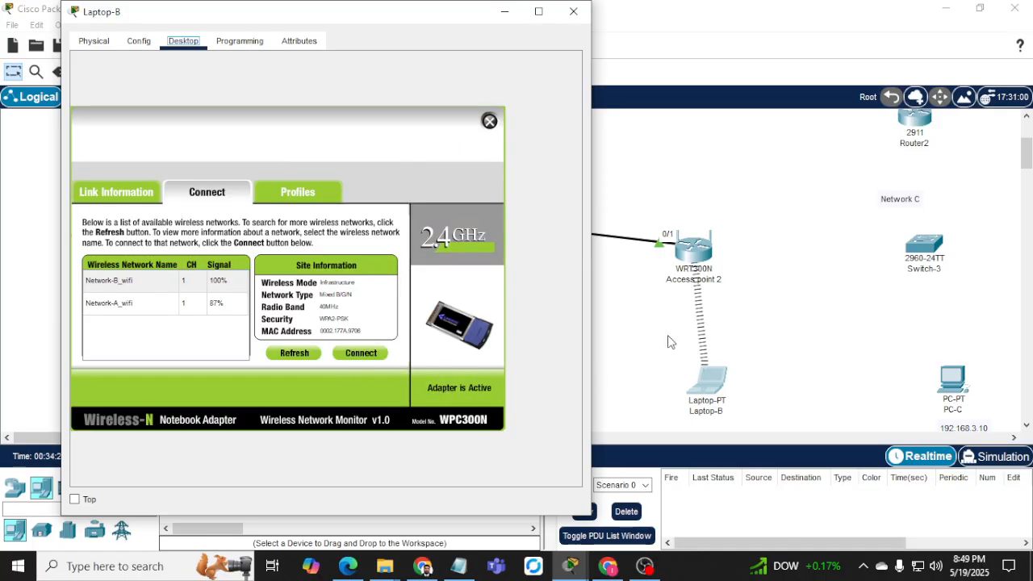
{"action": "left_click", "coordinate": [489, 121]}
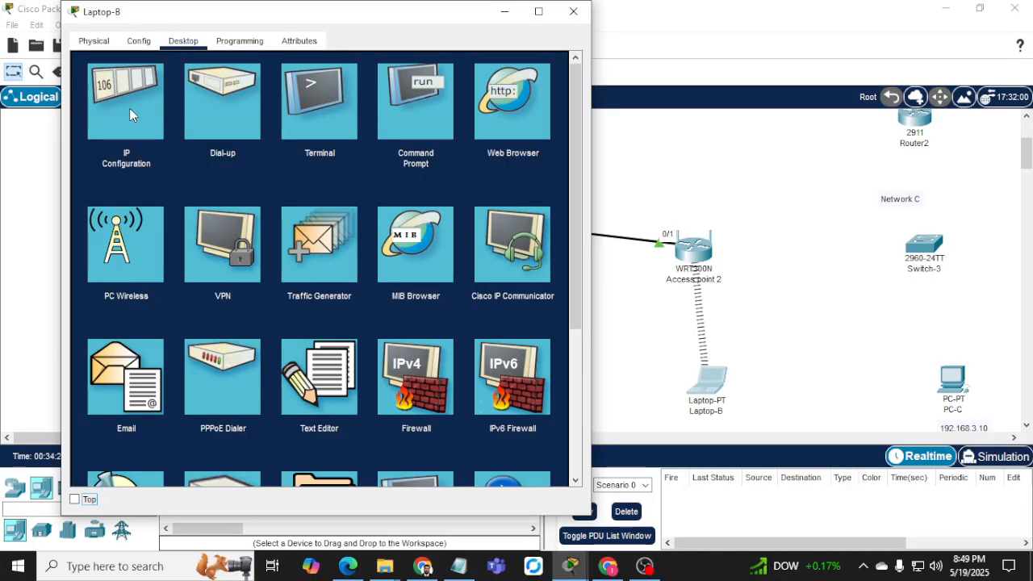
Give Laptop-B static IP 192.168.2.25, mask 255.255.255.0, gateway 192.168.2.1, and close its window.
{"action": "left_click", "coordinate": [129, 108]}
{"action": "left_click", "coordinate": [270, 124]}
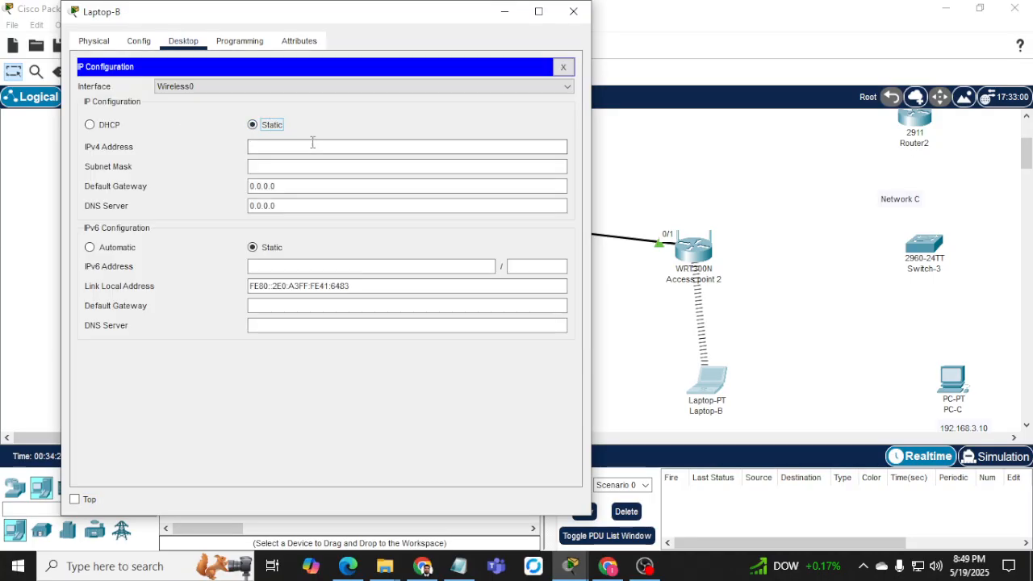
{"action": "left_click", "coordinate": [311, 144]}
{"action": "type", "text": "192.168."}
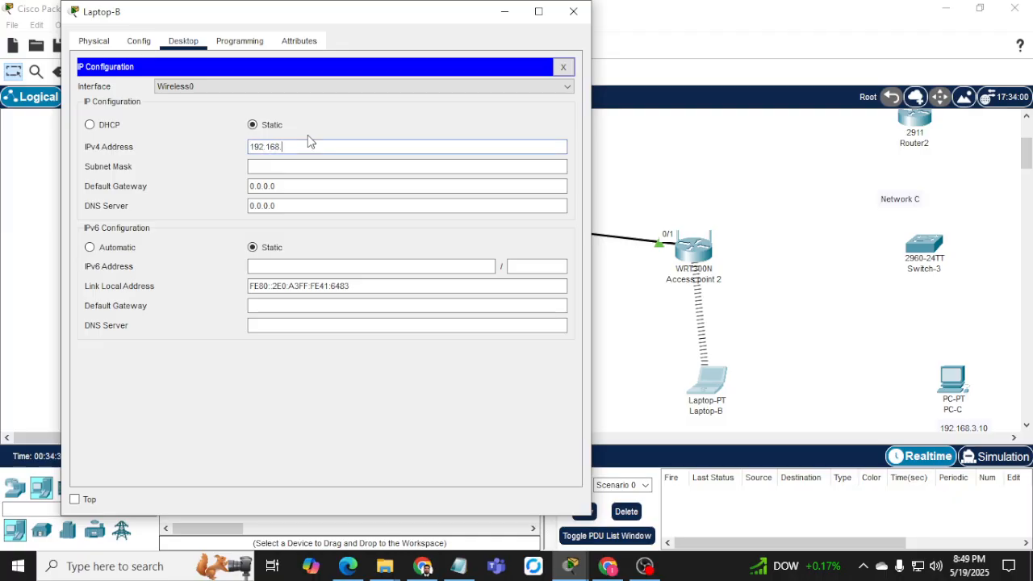
{"action": "type", "text": "2.25"}
{"action": "key", "text": "Tab"}
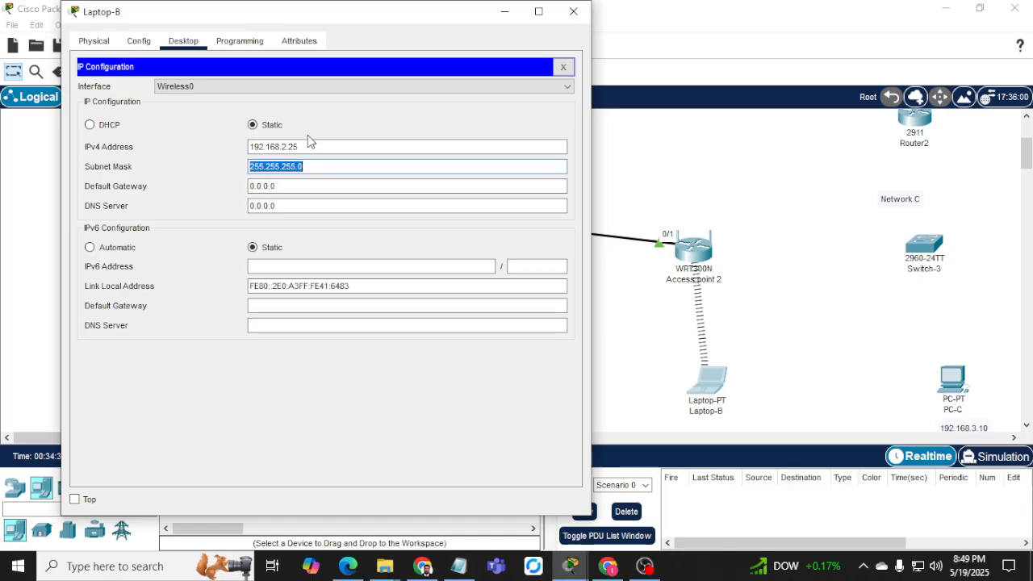
{"action": "key", "text": "Tab"}
{"action": "type", "text": "192.16"}
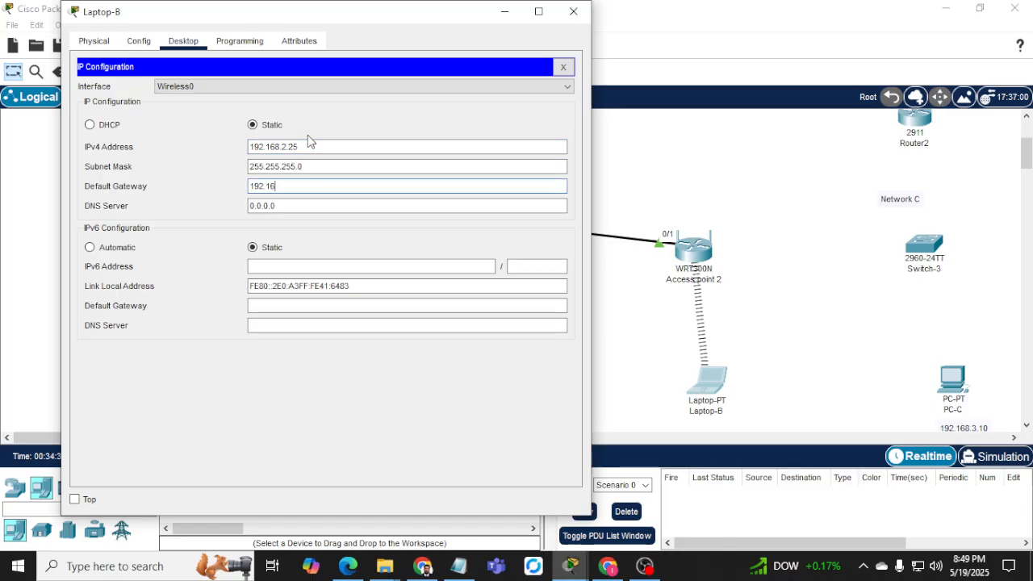
{"action": "type", "text": "8.2.1"}
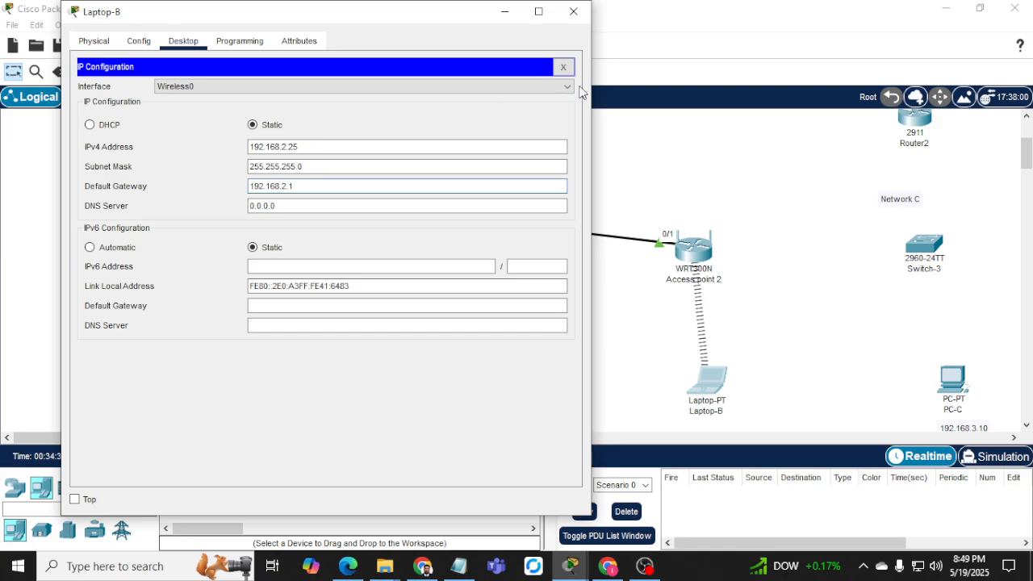
{"action": "left_click", "coordinate": [563, 67]}
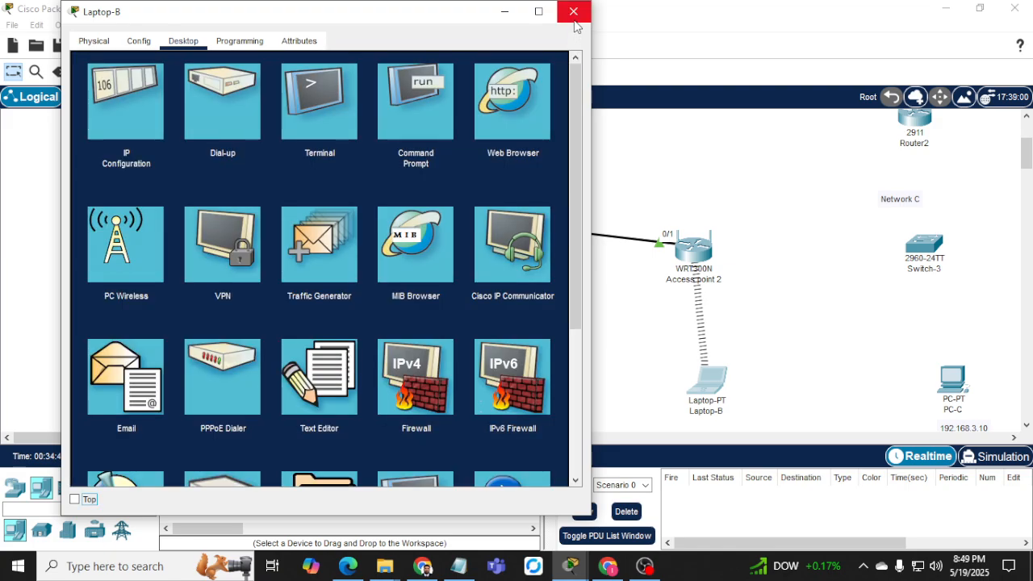
{"action": "left_click", "coordinate": [574, 13]}
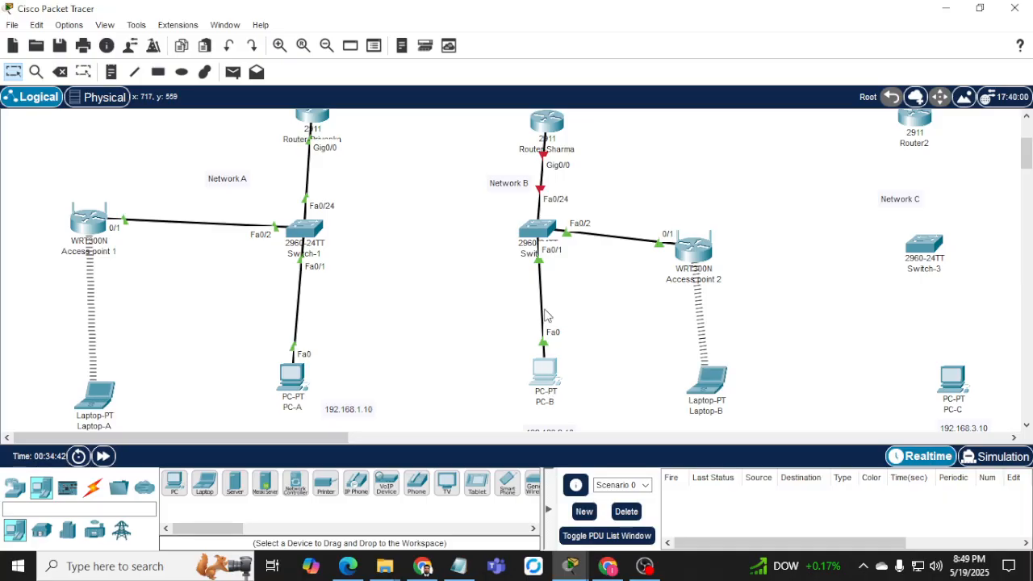
Give PC-B static IP 192.168.2.10, mask 255.255.255.0 and default gateway 192.168.2.1.
{"action": "left_click", "coordinate": [545, 371]}
{"action": "left_click", "coordinate": [329, 48]}
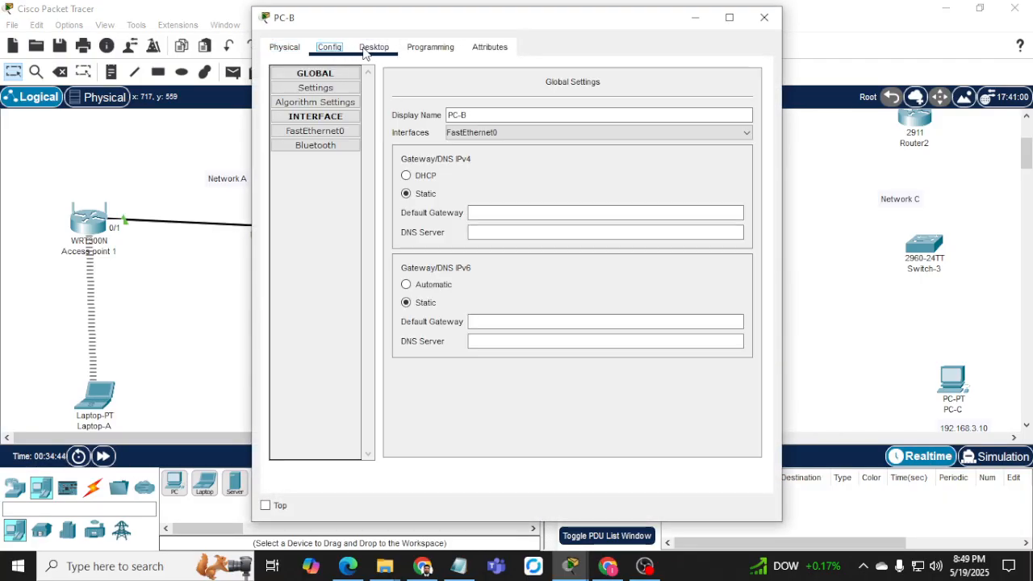
{"action": "left_click", "coordinate": [357, 50]}
{"action": "left_click", "coordinate": [332, 128]}
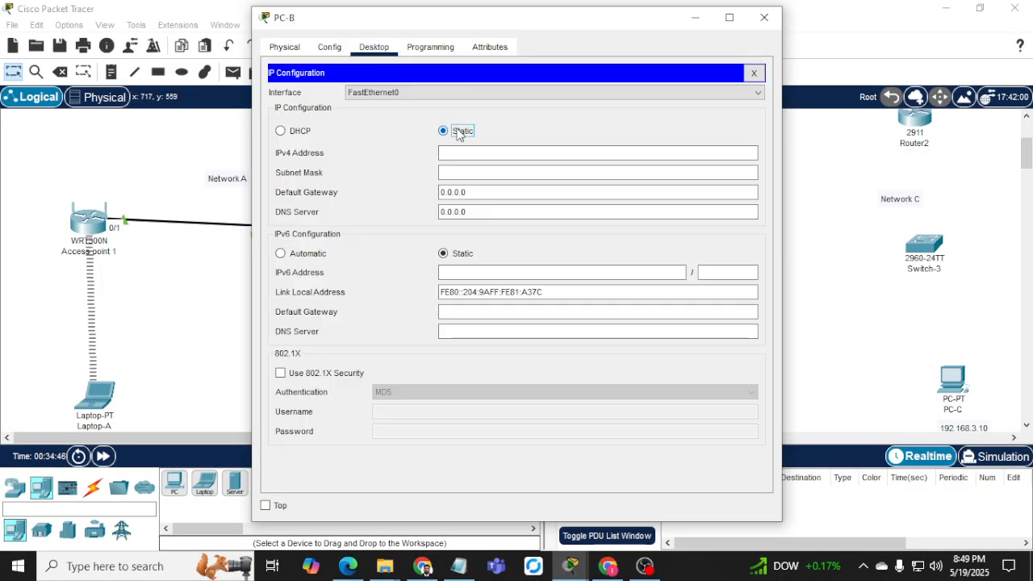
{"action": "left_click", "coordinate": [487, 152]}
{"action": "type", "text": "192"}
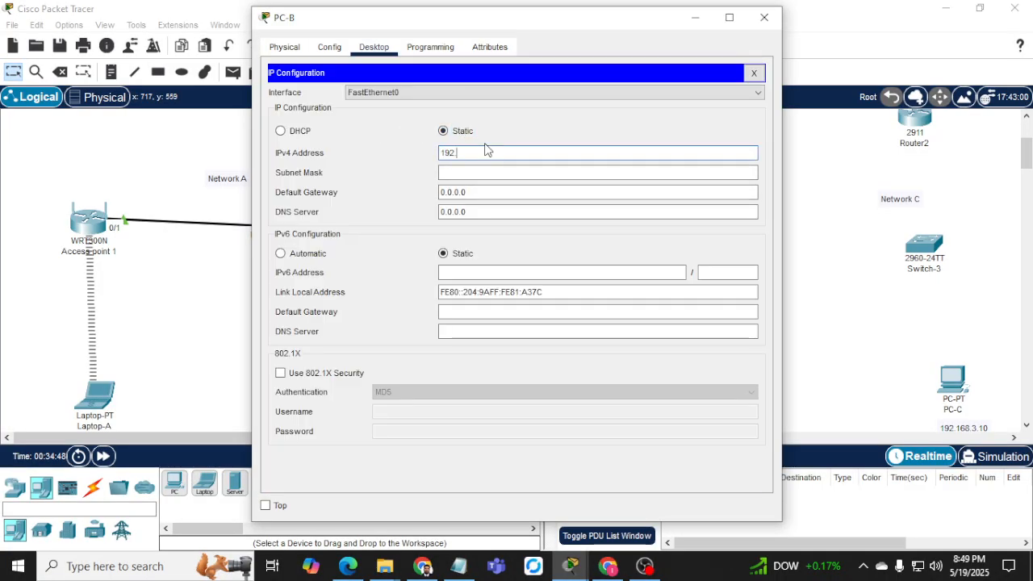
{"action": "type", "text": ".168.2.1"}
{"action": "key", "text": "Tab"}
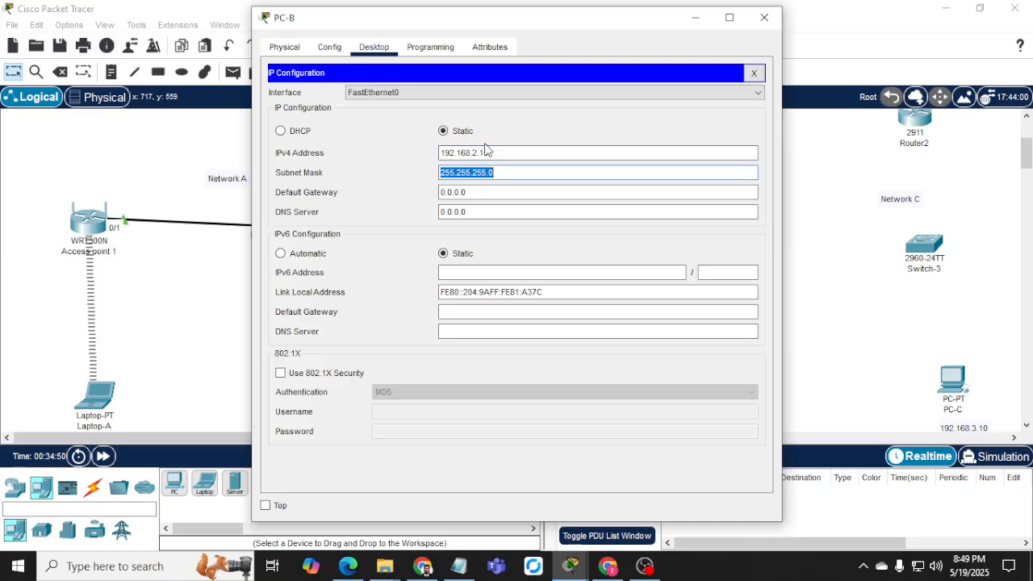
{"action": "key", "text": "Tab"}
{"action": "type", "text": "1"}
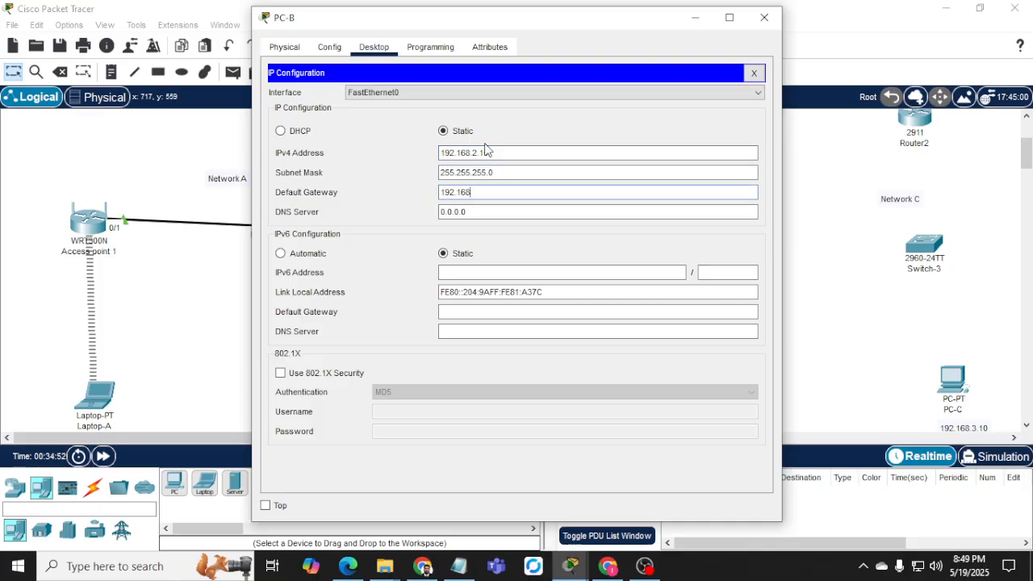
{"action": "type", "text": "92.168.2.1"}
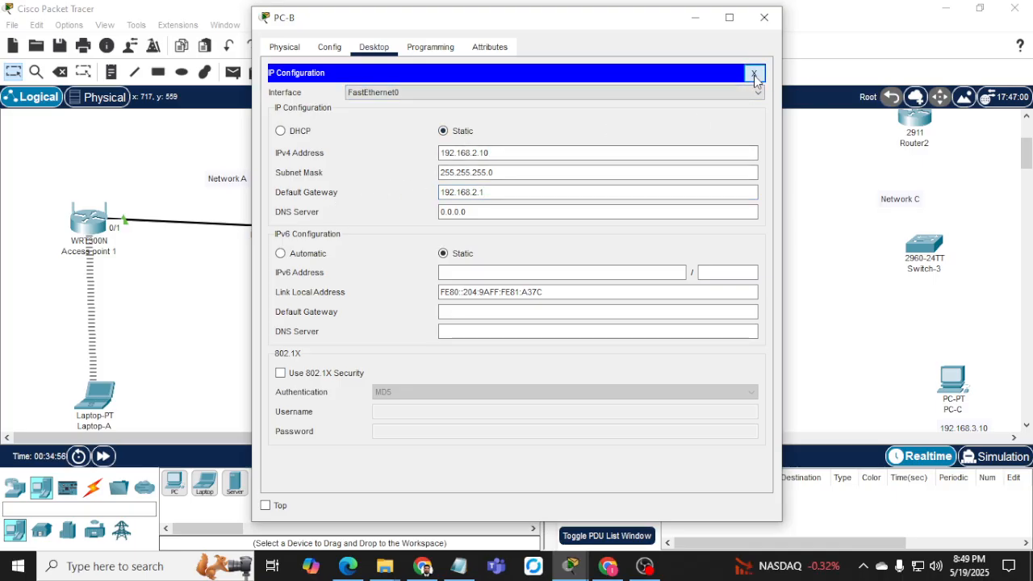
{"action": "left_click", "coordinate": [754, 73]}
{"action": "left_click", "coordinate": [606, 119]}
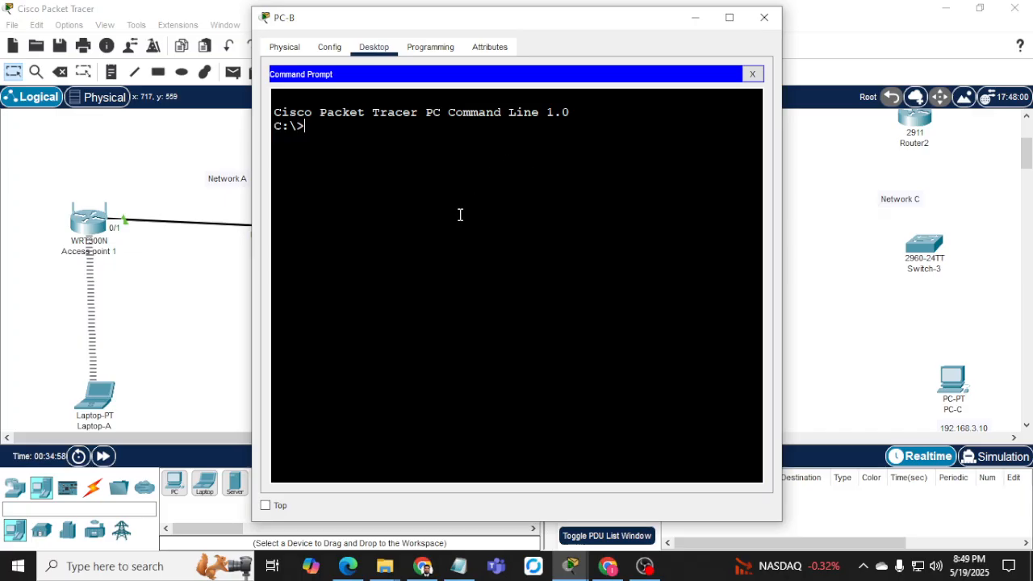
From PC-B, try pinging 192.168.12.1 and 192.168.2.1, stopping each unanswered ping.
{"action": "type", "text": "ping 192.168.1."}
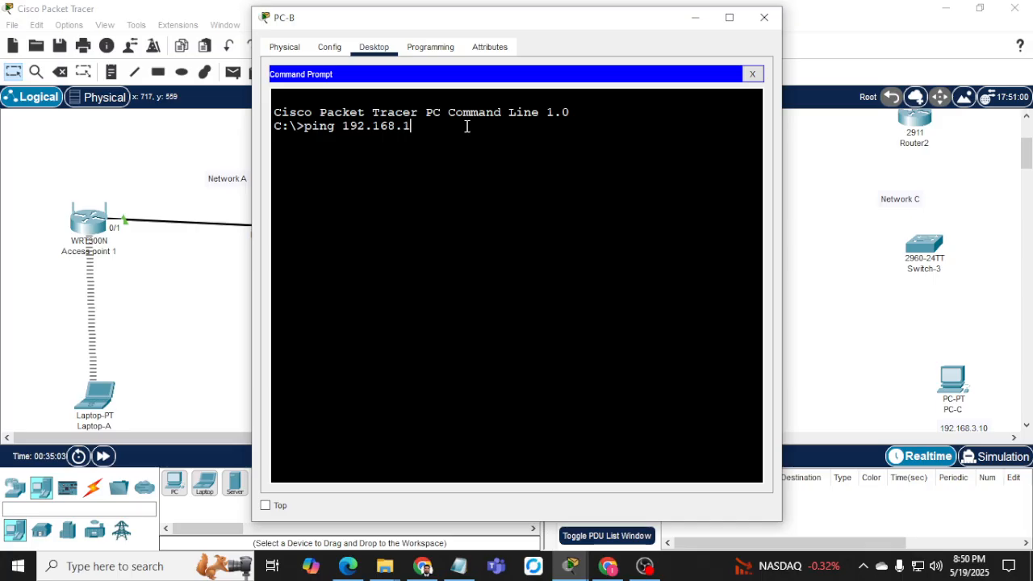
{"action": "key", "text": "Return"}
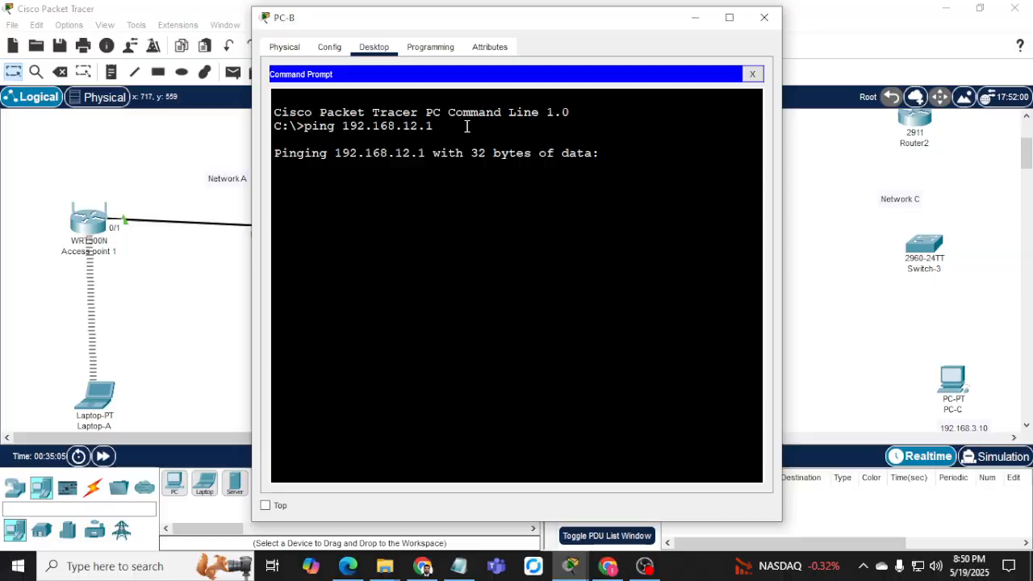
{"action": "key", "text": "ctrl+c"}
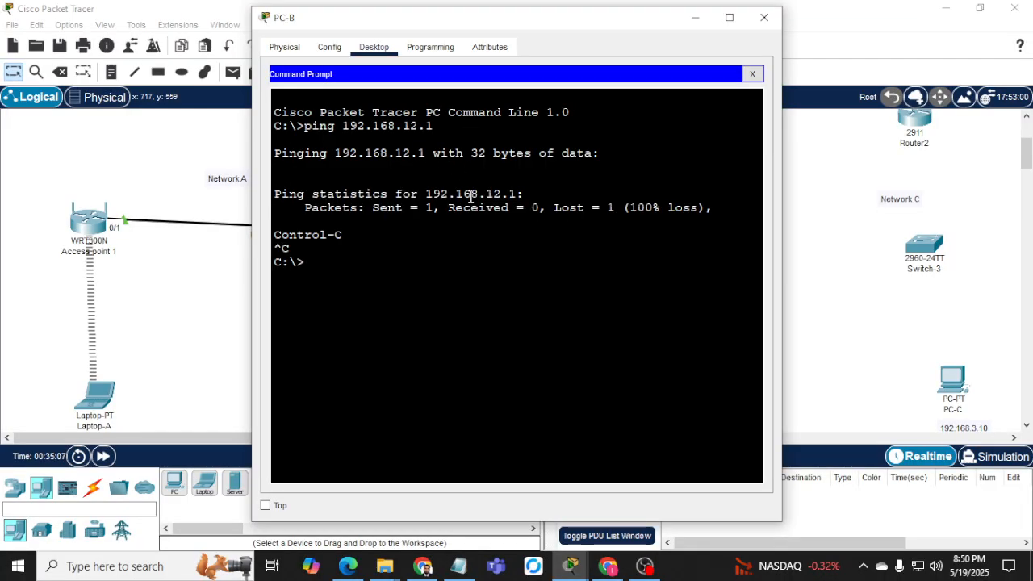
{"action": "key", "text": "Return"}
{"action": "key", "text": "Up"}
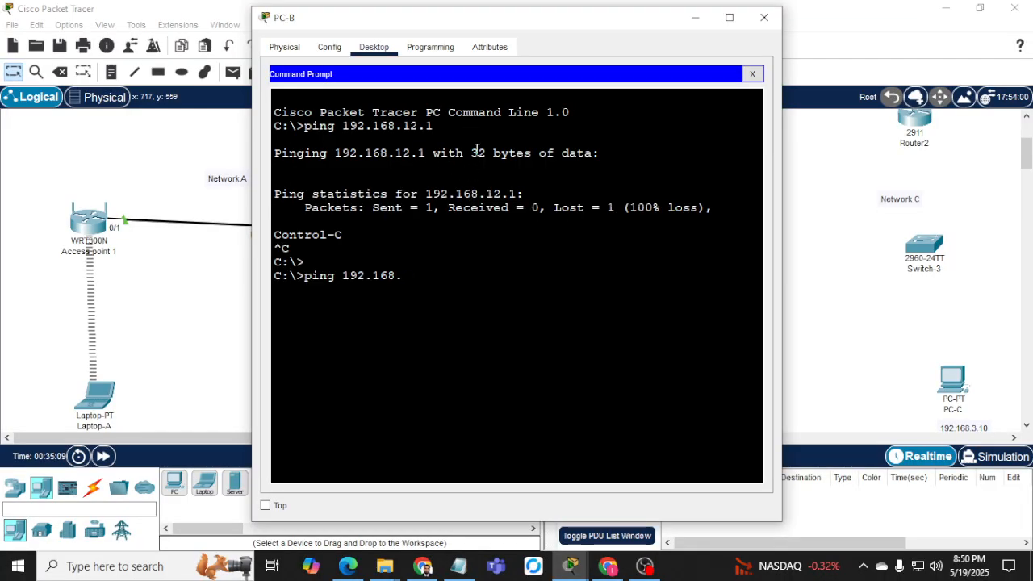
{"action": "key", "text": "Return"}
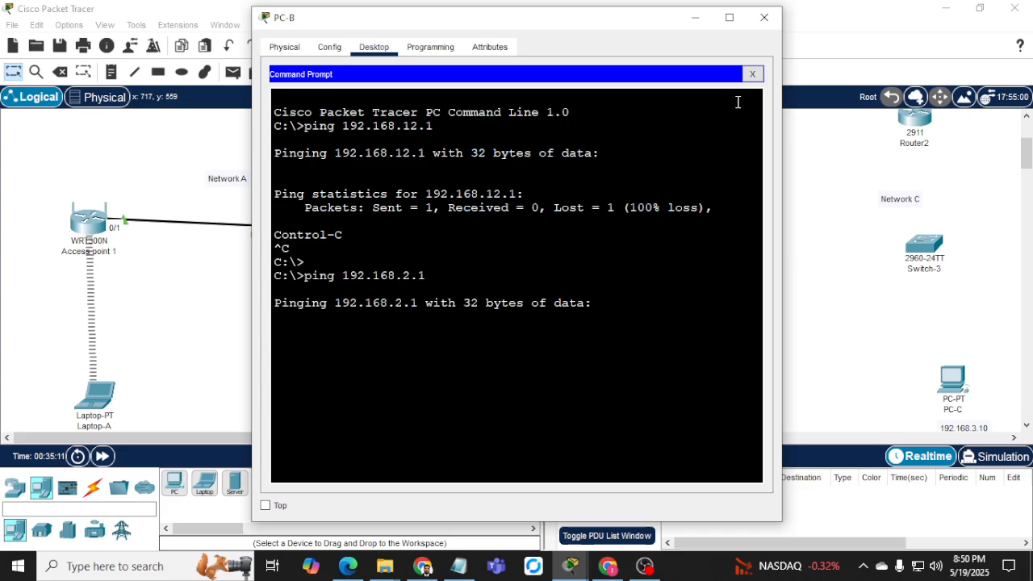
{"action": "key", "text": "ctrl+c"}
Ping Laptop-B at 192.168.2.25 from PC-B for 4/4 replies, then open Laptop-B.
{"action": "key", "text": "Up"}
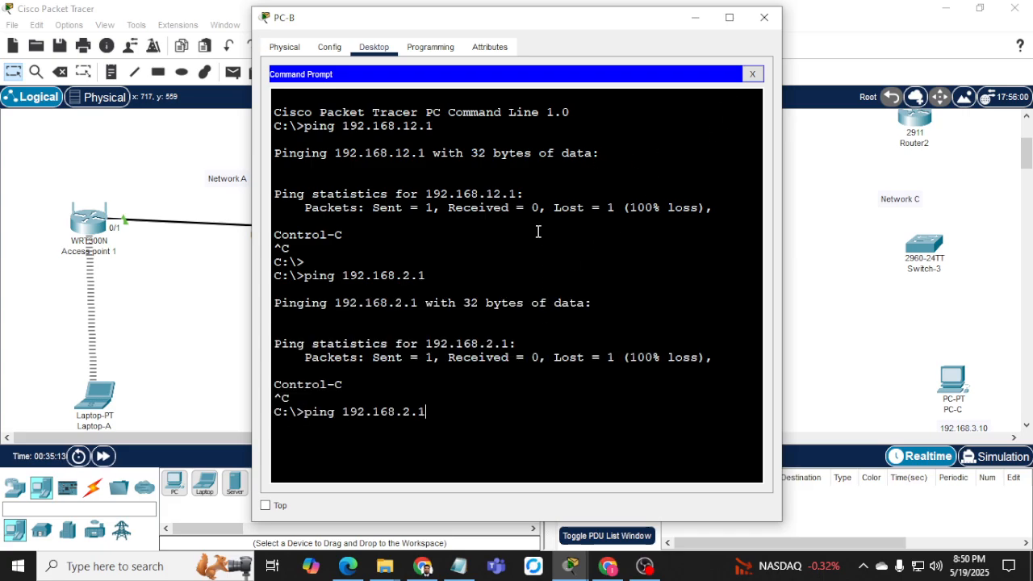
{"action": "key", "text": "BackSpace"}
{"action": "type", "text": "25"}
{"action": "key", "text": "Return"}
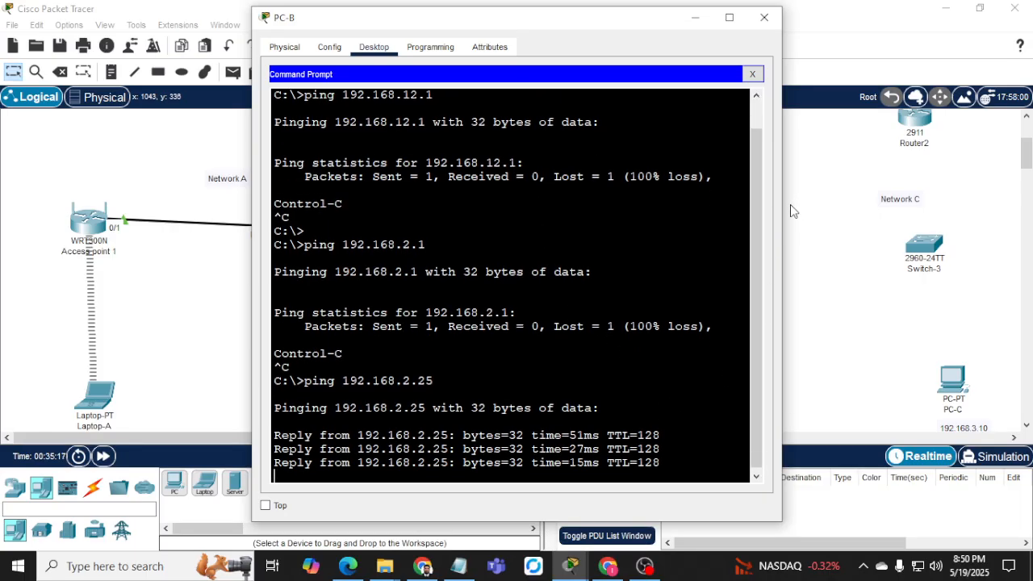
{"action": "left_click_drag", "start_coordinate": [781, 208], "coordinate": [838, 208]}
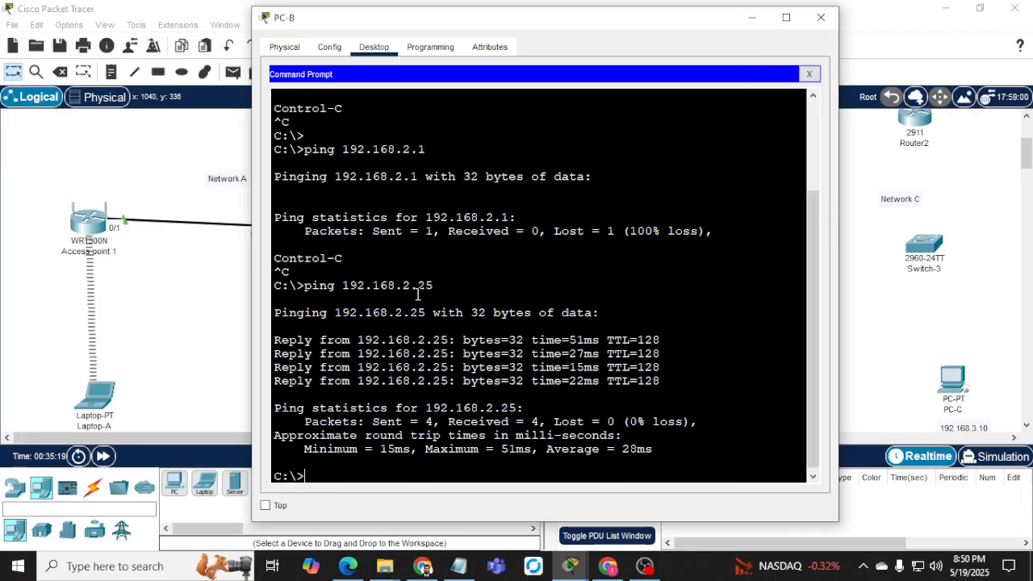
{"action": "left_click", "coordinate": [750, 17]}
{"action": "left_click", "coordinate": [708, 379]}
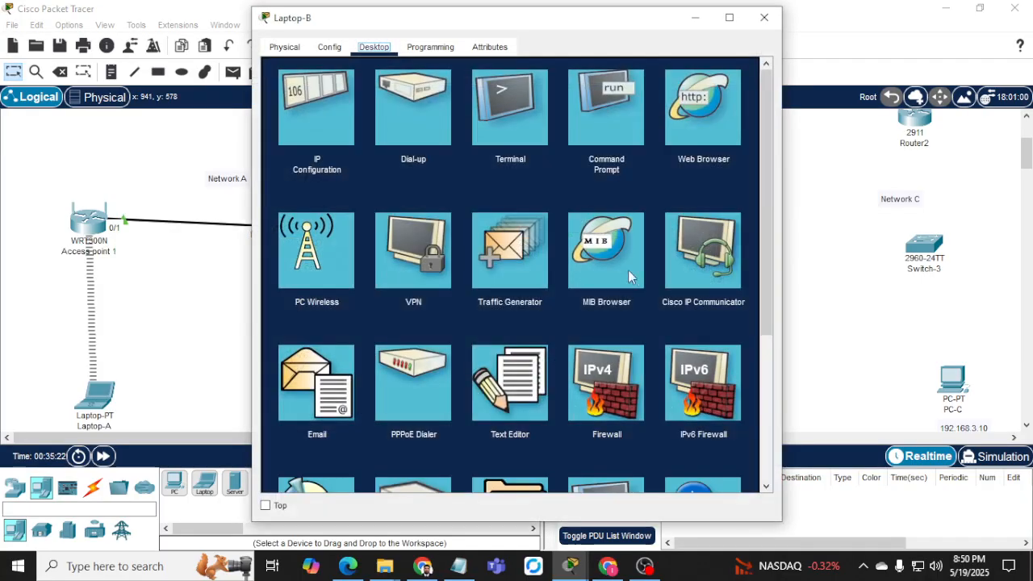
Ping PC-B at 192.168.2.10 from Laptop-B's command prompt, then close Laptop-B.
{"action": "left_click", "coordinate": [605, 109]}
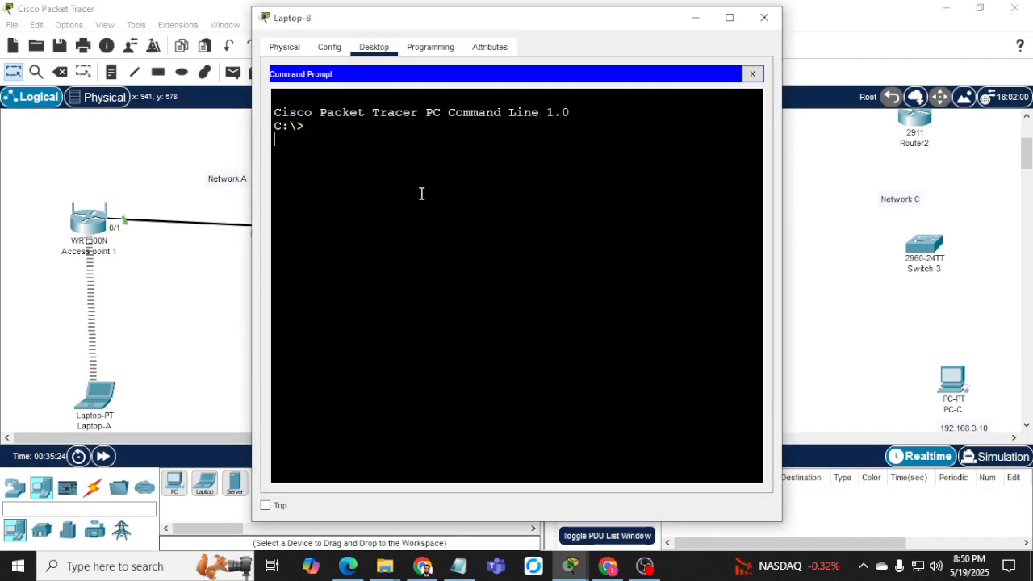
{"action": "type", "text": "ping"}
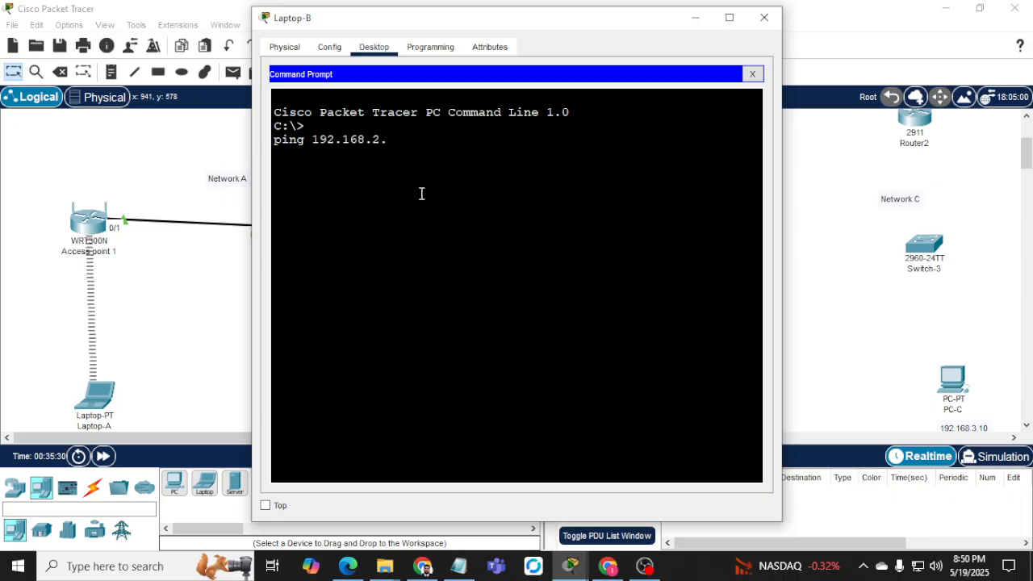
{"action": "type", "text": "192.168.2.10"}
{"action": "key", "text": "Return"}
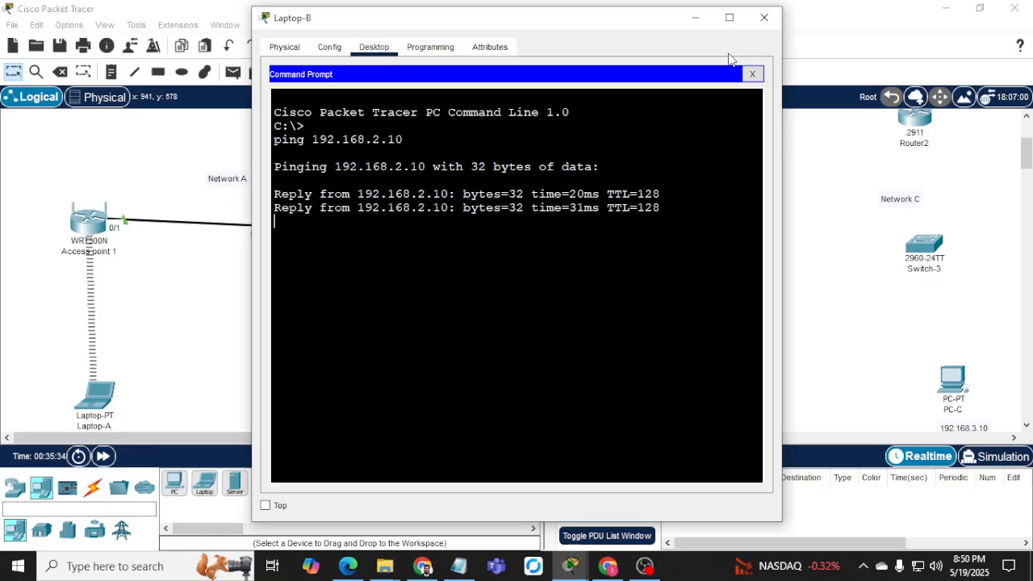
{"action": "left_click", "coordinate": [764, 17]}
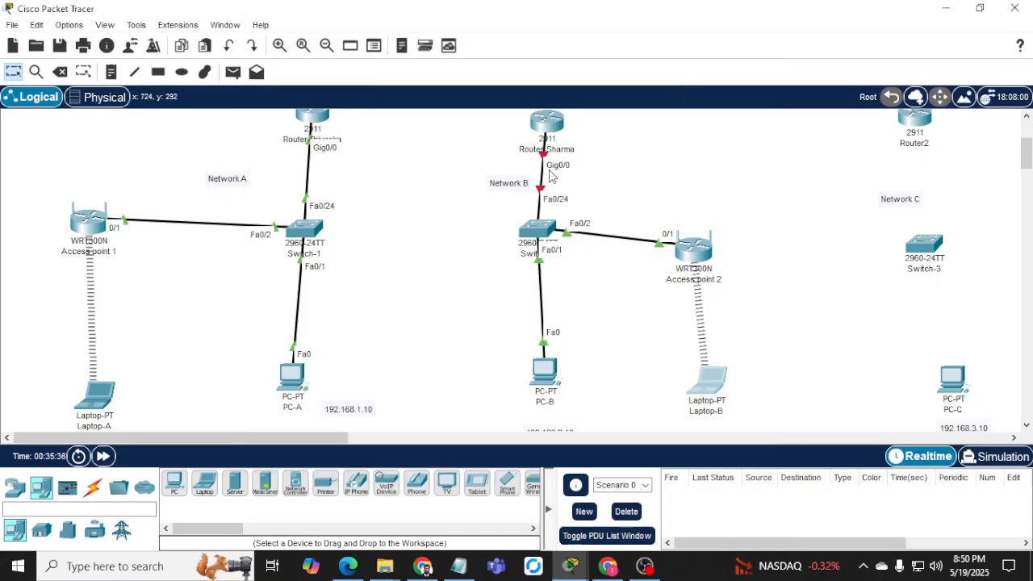
In the Network B router's CLI, skip the initial setup dialog and set hostname Router_Sharma.
{"action": "left_click", "coordinate": [542, 121]}
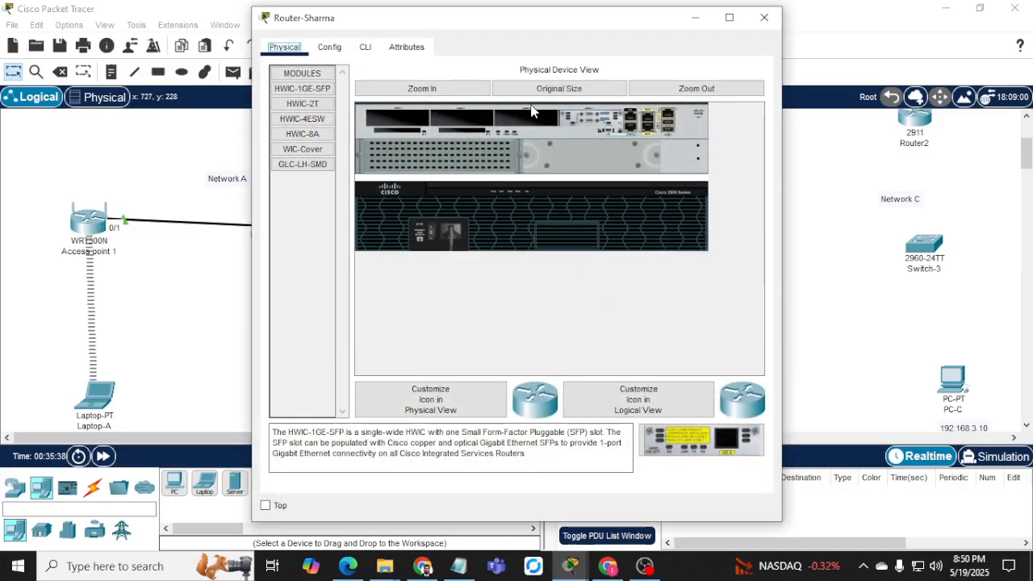
{"action": "left_click", "coordinate": [364, 47]}
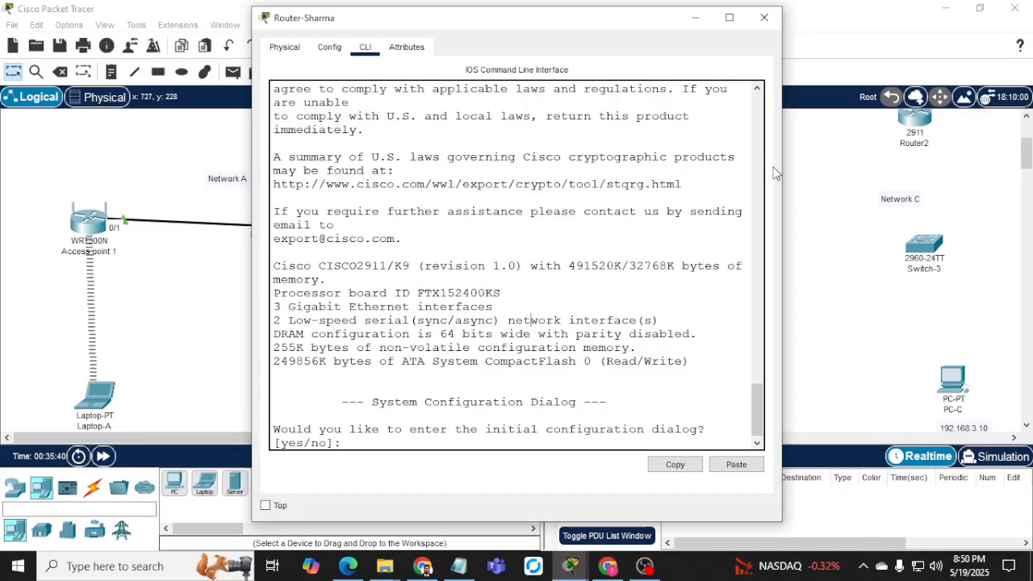
{"action": "left_click_drag", "start_coordinate": [783, 166], "coordinate": [1003, 166]}
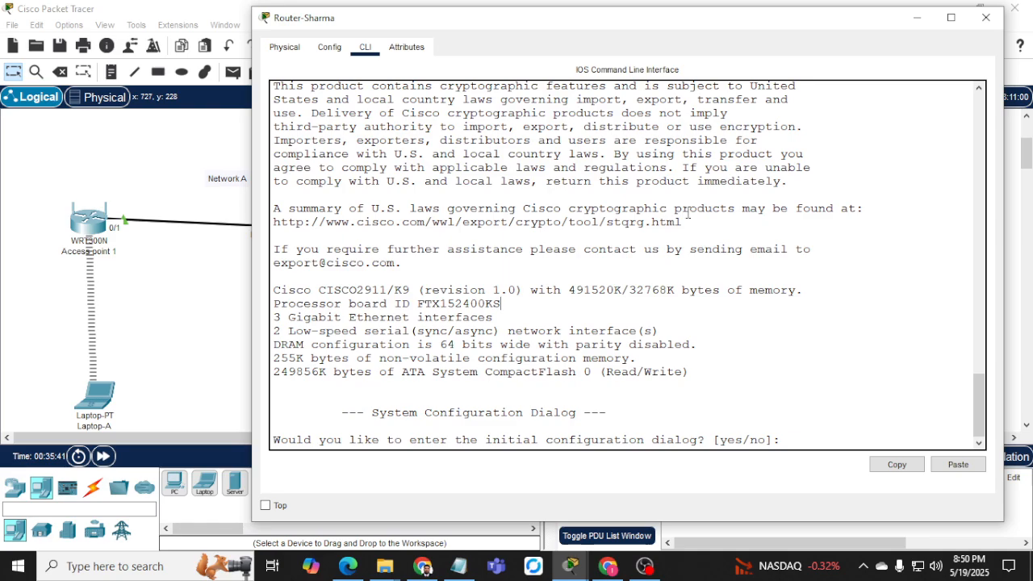
{"action": "type", "text": "no"}
{"action": "key", "text": "Return"}
{"action": "key", "text": "Return"}
{"action": "key", "text": "Return"}
{"action": "type", "text": "en"}
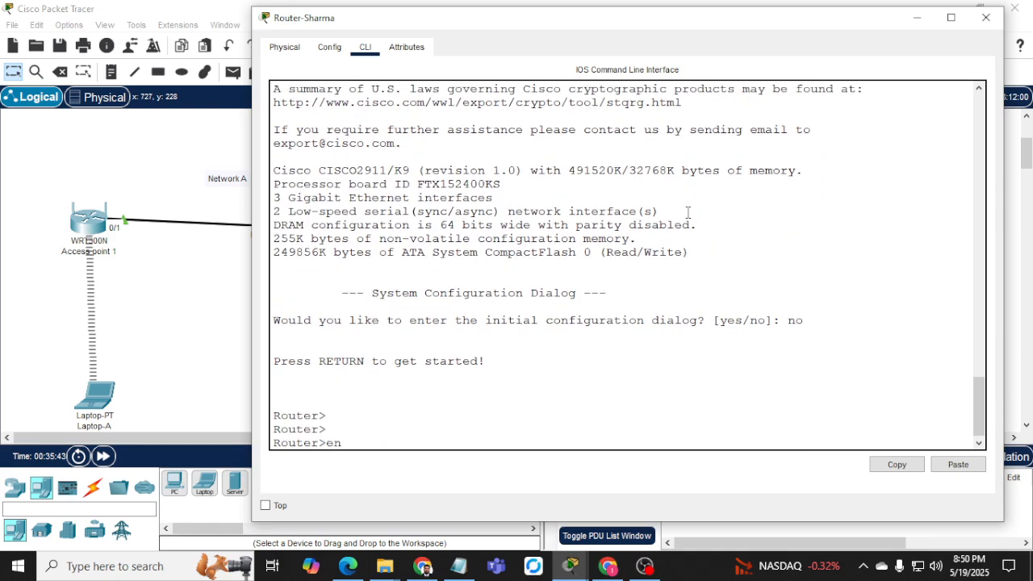
{"action": "key", "text": "Return"}
{"action": "type", "text": "conf t"}
{"action": "key", "text": "Return"}
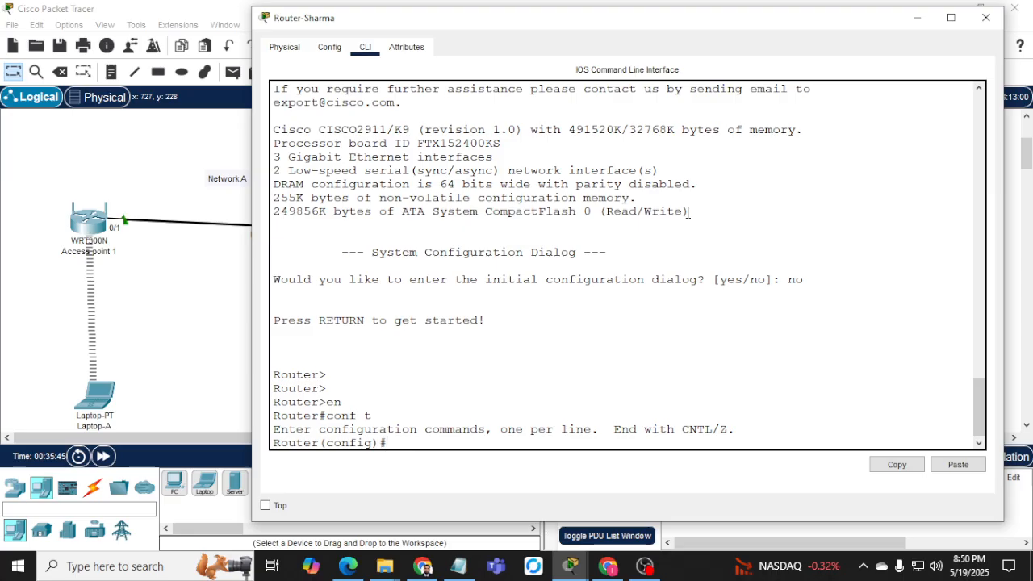
{"action": "type", "text": "hostname"}
{"action": "key", "text": "BackSpace"}
{"action": "key", "text": "BackSpace"}
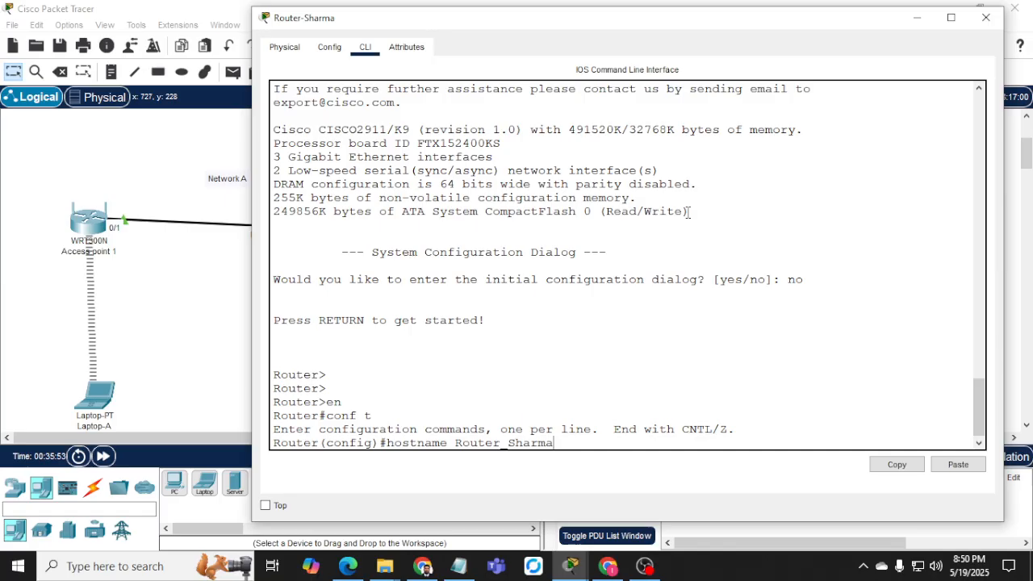
{"action": "key", "text": "Return"}
Address Gig0/0 as 192.168.2.1 255.255.255.0, enable it with no shutdown, and exit.
{"action": "type", "text": "int"}
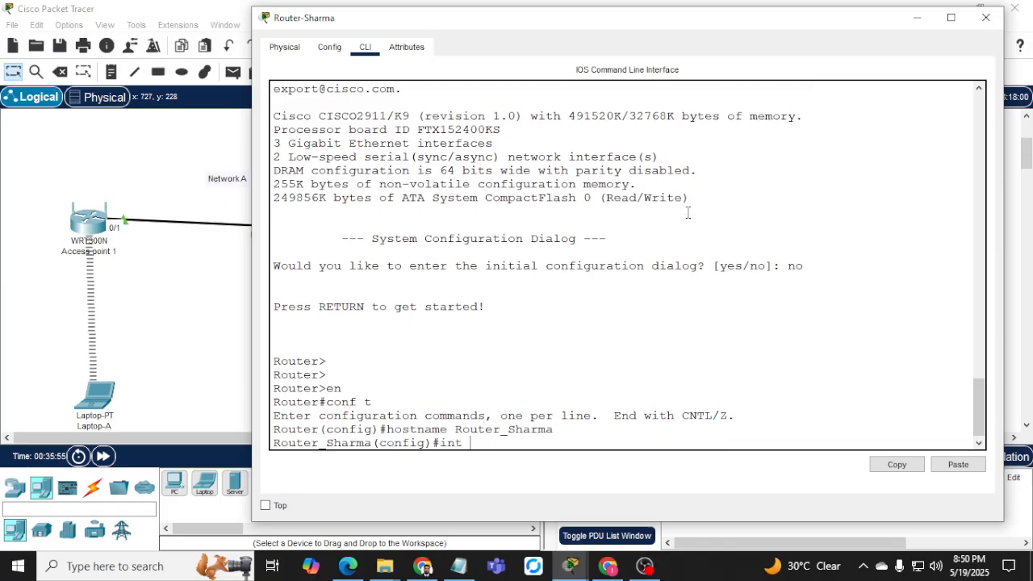
{"action": "left_click", "coordinate": [926, 22]}
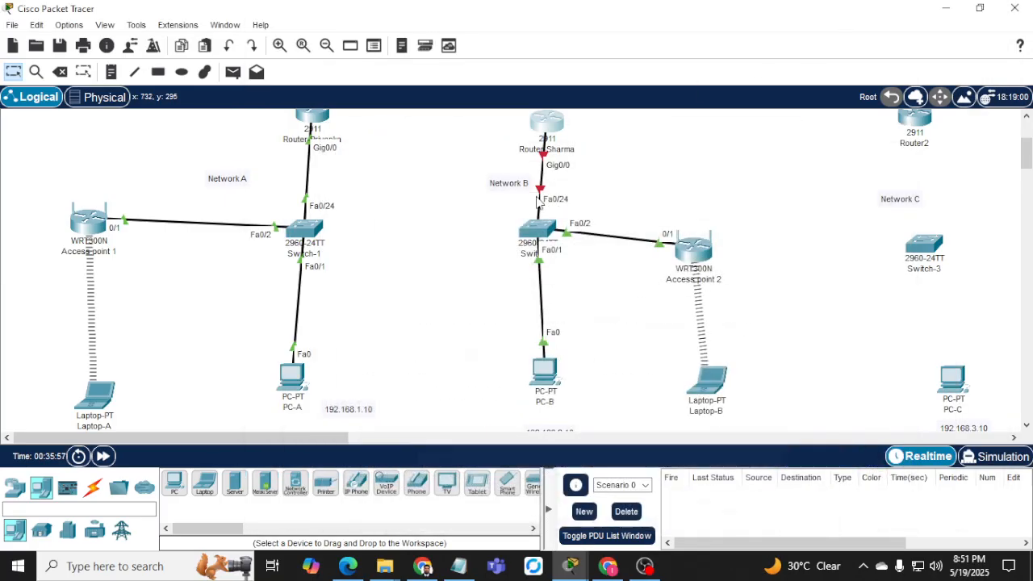
{"action": "left_click", "coordinate": [553, 140]}
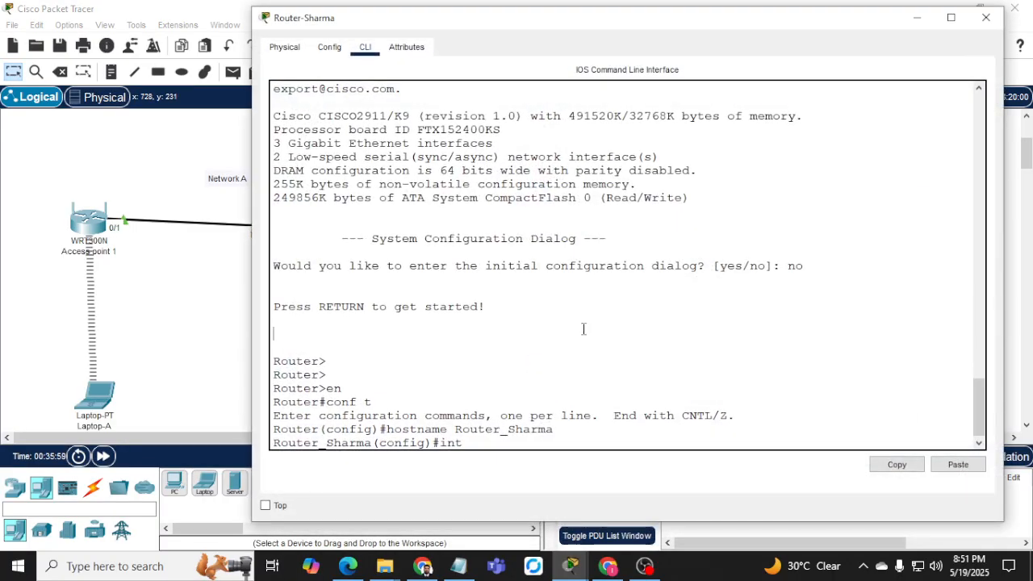
{"action": "type", "text": "t gig0/0"}
{"action": "key", "text": "Return"}
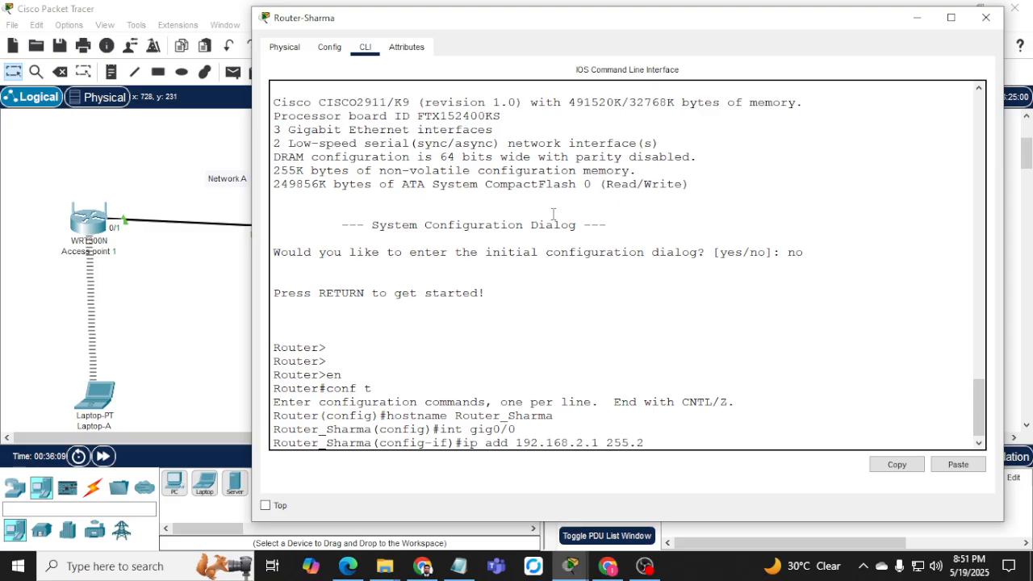
{"action": "type", "text": "255"}
{"action": "type", "text": ".0"}
{"action": "key", "text": "Return"}
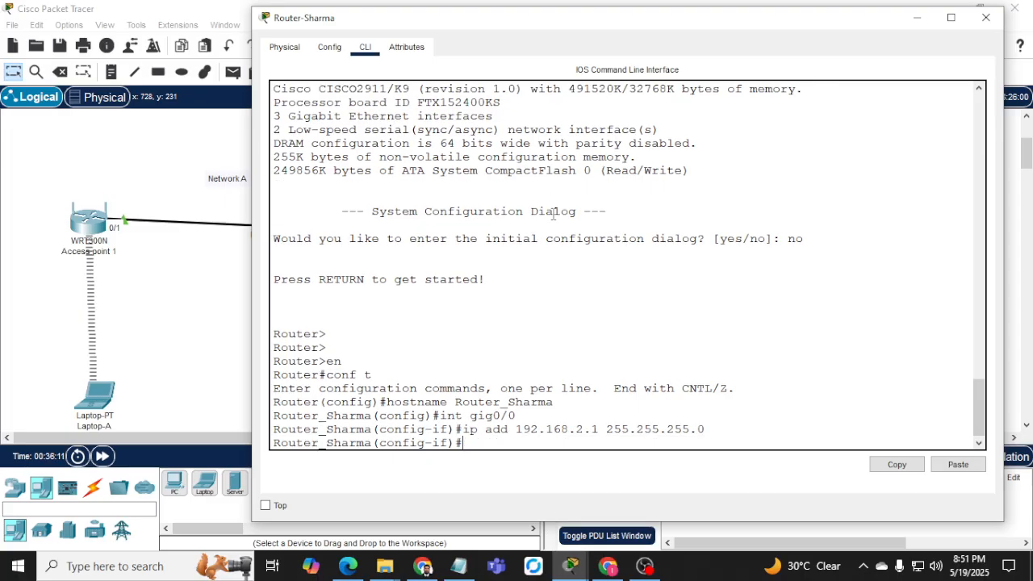
{"action": "type", "text": "no shut"}
{"action": "key", "text": "Return"}
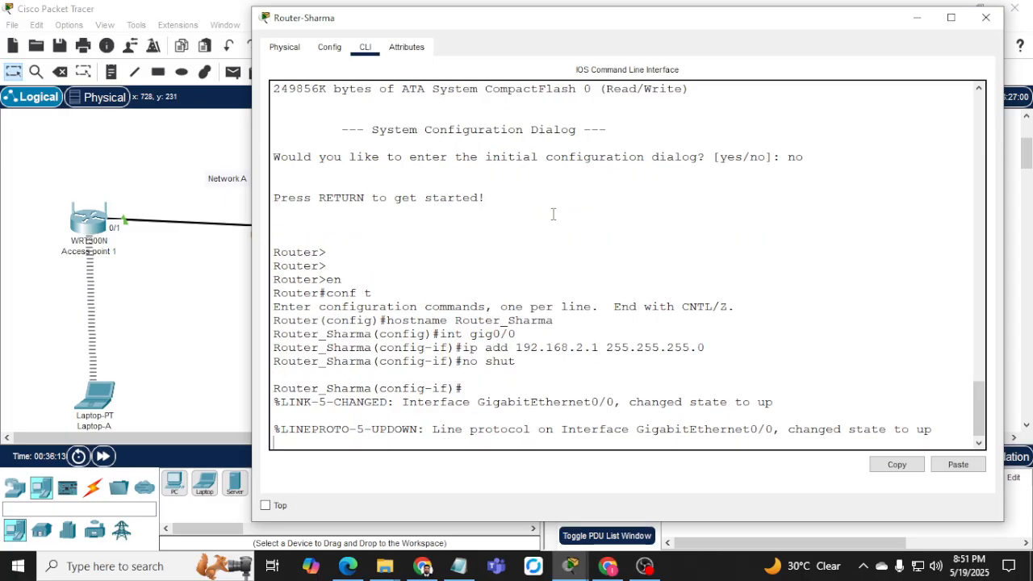
{"action": "key", "text": "Return"}
{"action": "key", "text": "Return"}
{"action": "key", "text": "Return"}
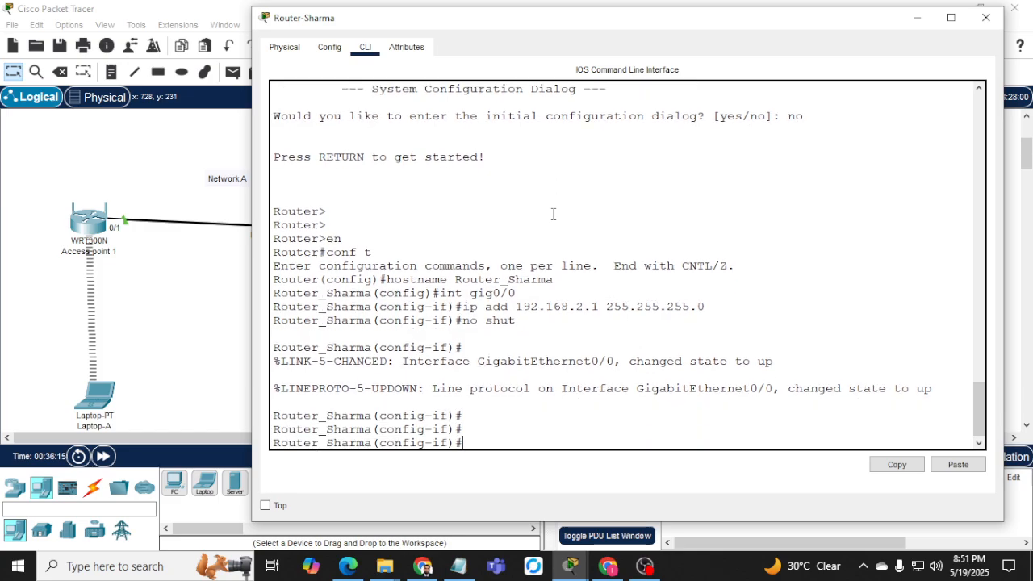
{"action": "type", "text": "end"}
{"action": "key", "text": "Return"}
{"action": "key", "text": "Return"}
{"action": "key", "text": "Return"}
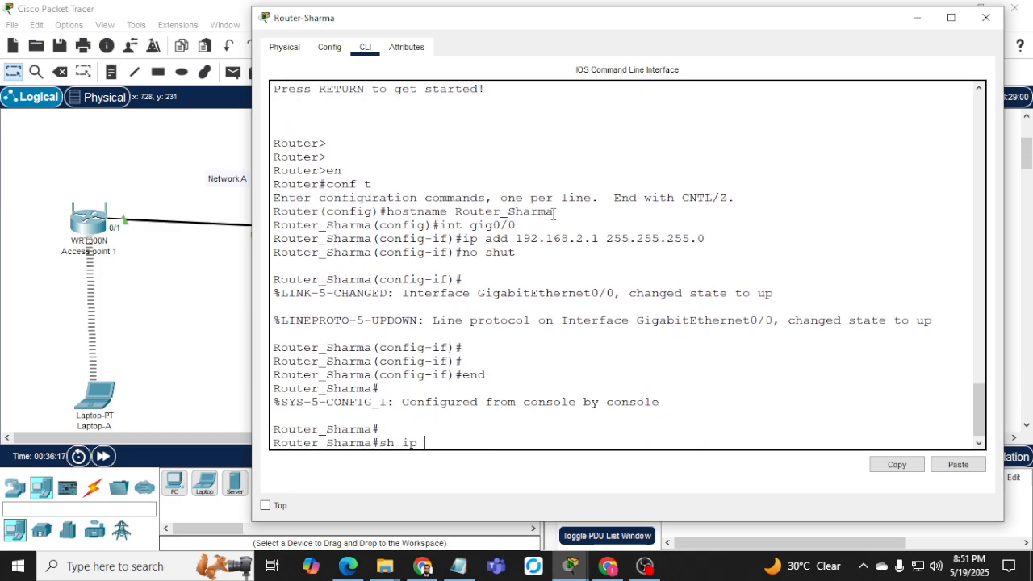
Verify with show ip interface brief that GigabitEthernet0/0 is up at 192.168.2.1.
{"action": "type", "text": "sh ip int br"}
{"action": "key", "text": "Return"}
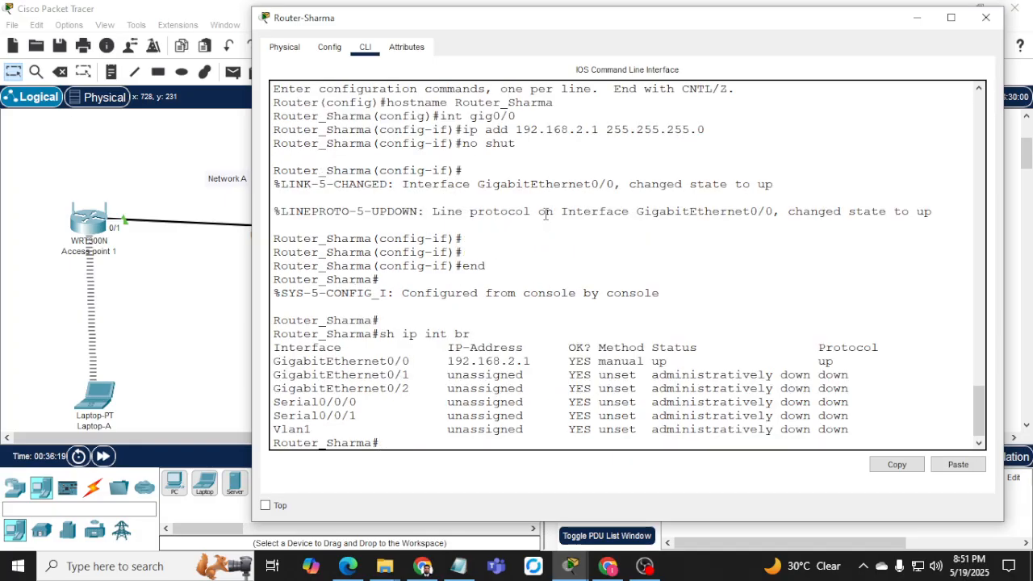
{"action": "left_click_drag", "start_coordinate": [433, 361], "coordinate": [594, 345]}
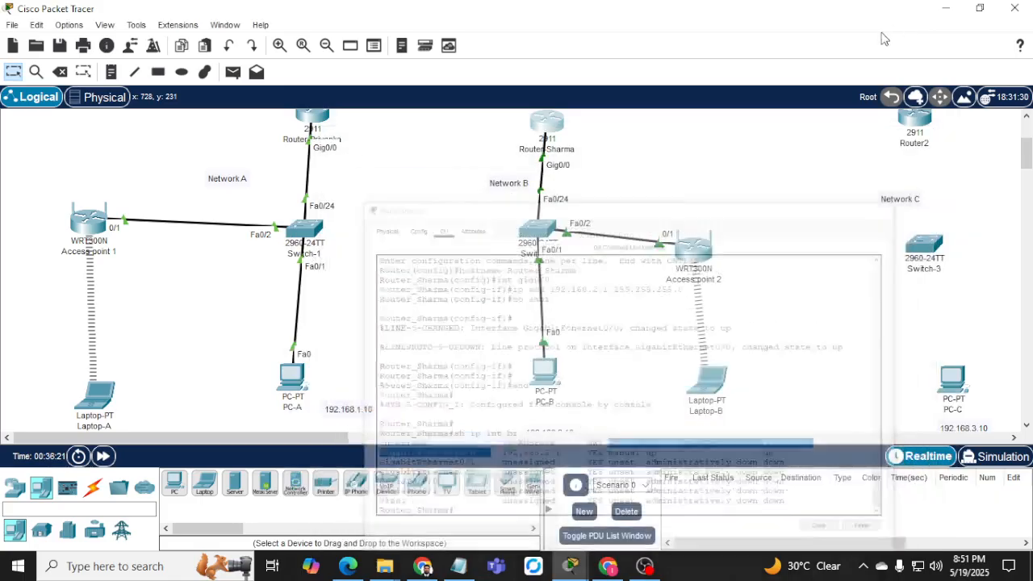
{"action": "left_click", "coordinate": [915, 17]}
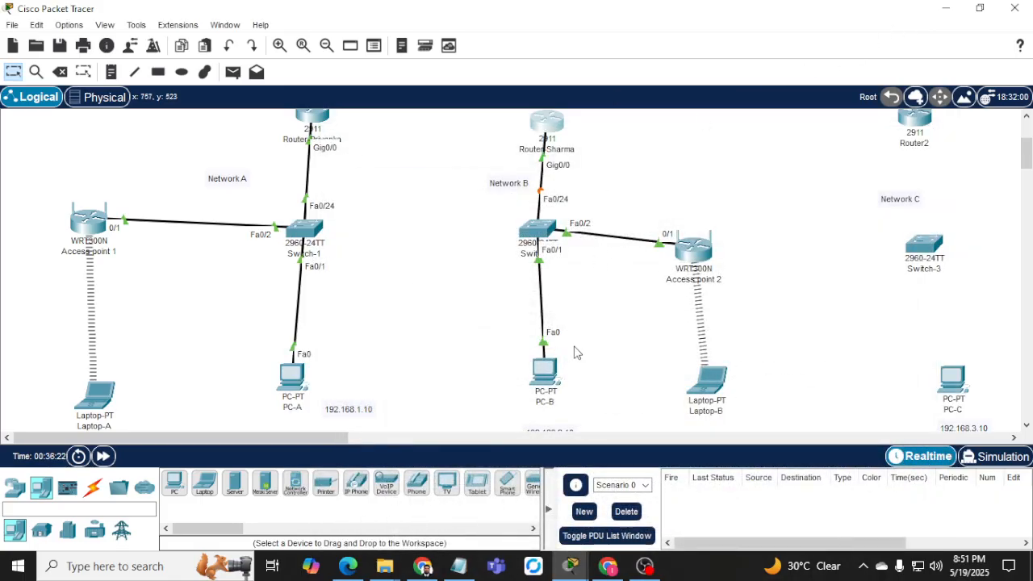
On Switch-2's CLI, assign VLAN 1 address 192.168.2.2 255.255.255.0 and enable it.
{"action": "left_click", "coordinate": [545, 238]}
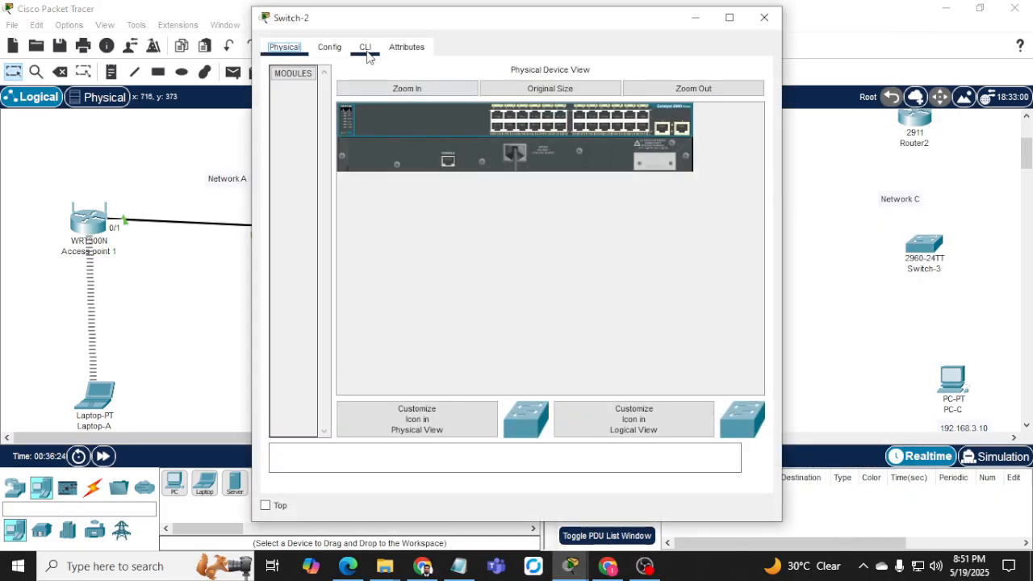
{"action": "left_click", "coordinate": [366, 49]}
{"action": "key", "text": "Return"}
{"action": "key", "text": "Return"}
{"action": "key", "text": "Return"}
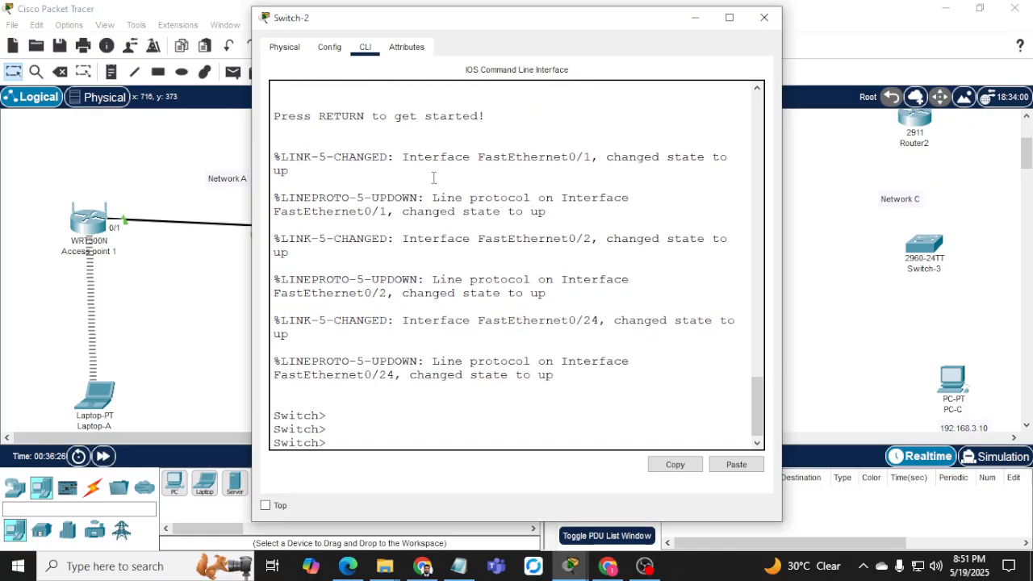
{"action": "type", "text": "en"}
{"action": "key", "text": "Return"}
{"action": "type", "text": "conf t"}
{"action": "key", "text": "Return"}
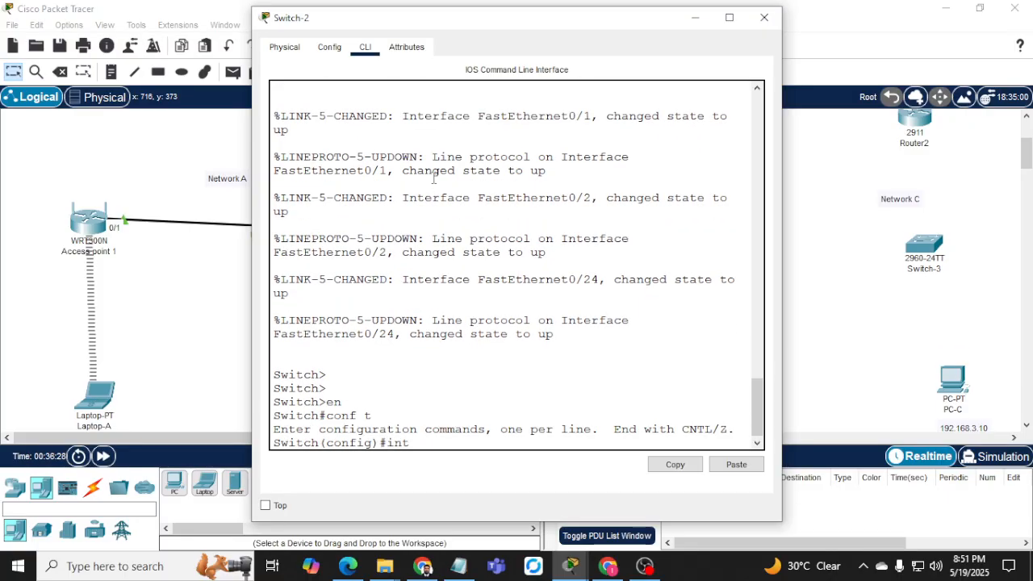
{"action": "type", "text": "int vlan 1"}
{"action": "key", "text": "Return"}
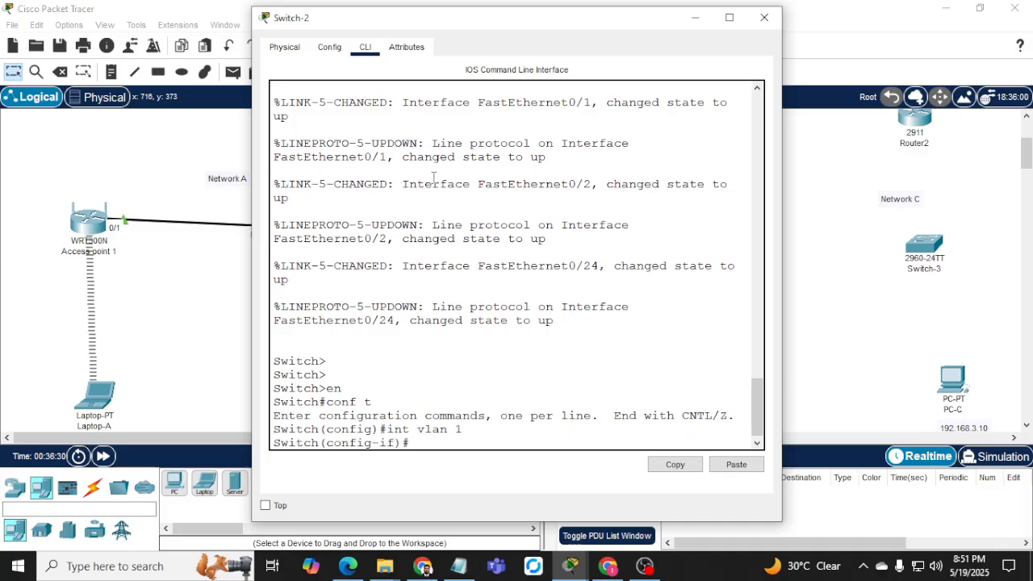
{"action": "type", "text": "ip add 192.168.2.2 255.255.25"}
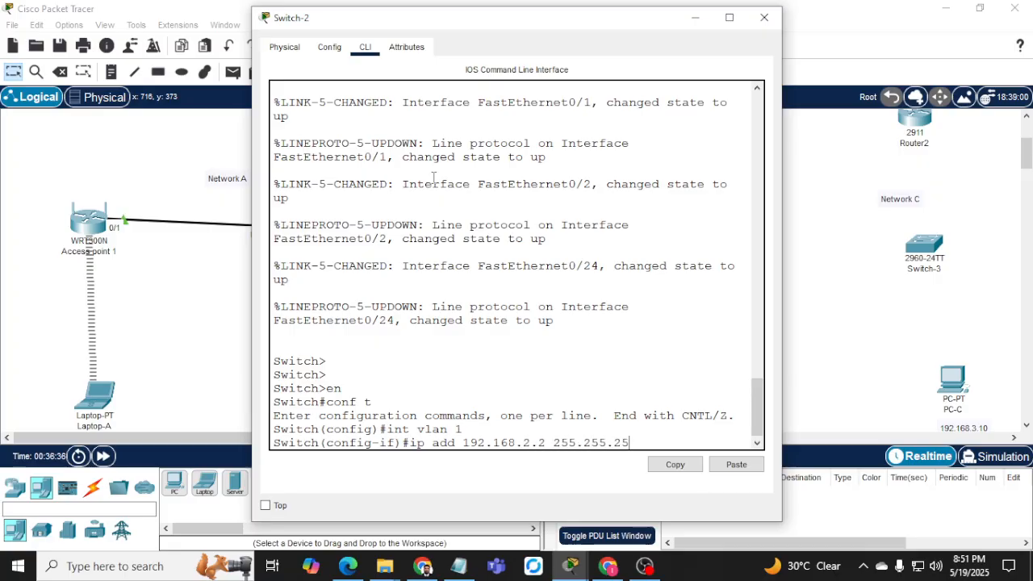
{"action": "type", "text": "5.0"}
{"action": "key", "text": "Return"}
{"action": "type", "text": "no shut"}
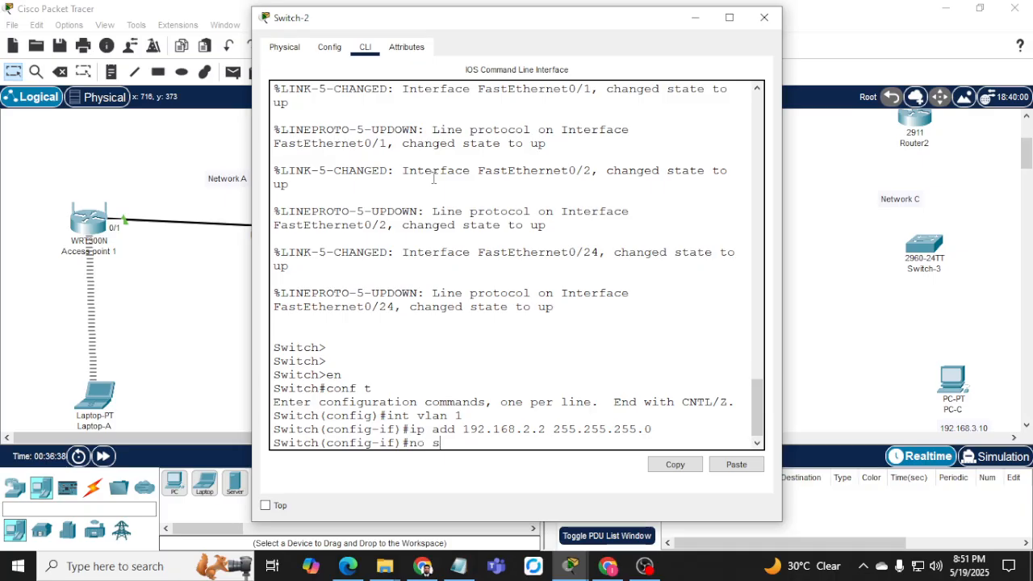
{"action": "key", "text": "Return"}
Exit configuration and confirm with show ip interface brief that Vlan1 is up at 192.168.2.2.
{"action": "key", "text": "Return"}
{"action": "key", "text": "Return"}
{"action": "type", "text": "end"}
{"action": "key", "text": "Return"}
{"action": "key", "text": "Return"}
{"action": "key", "text": "Return"}
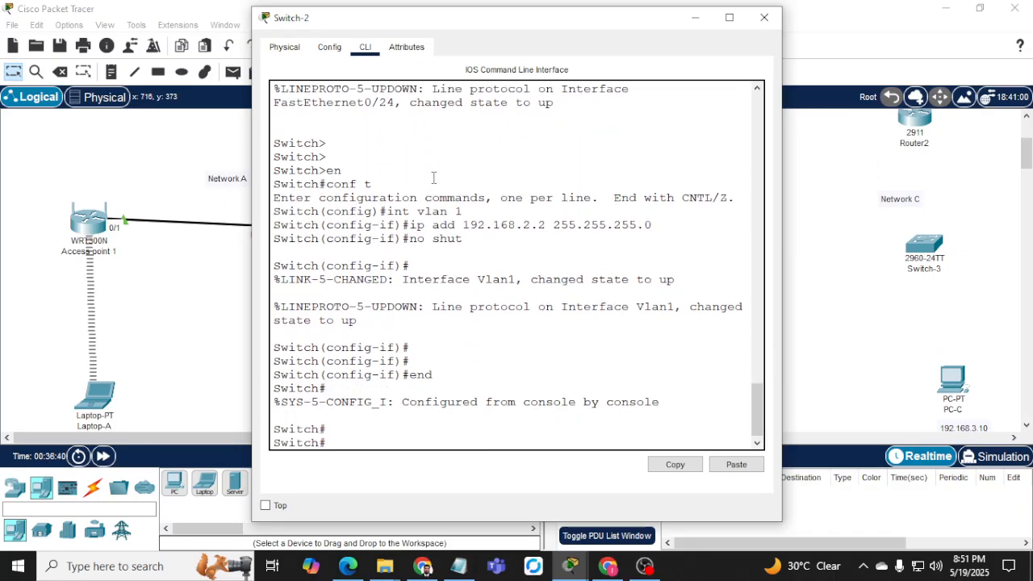
{"action": "type", "text": "sh ip int br"}
{"action": "key", "text": "Return"}
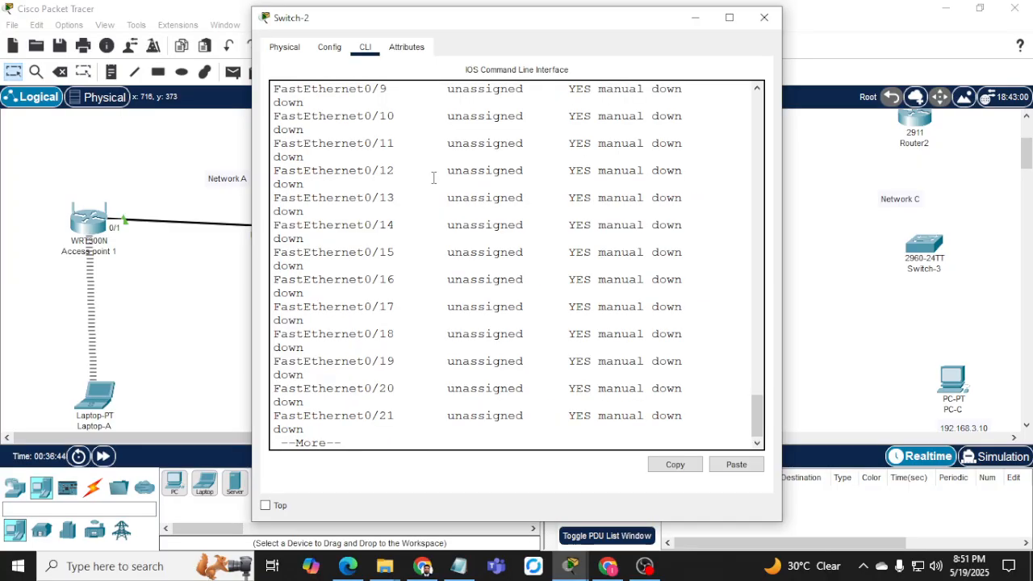
{"action": "left_click_drag", "start_coordinate": [252, 161], "coordinate": [78, 162]}
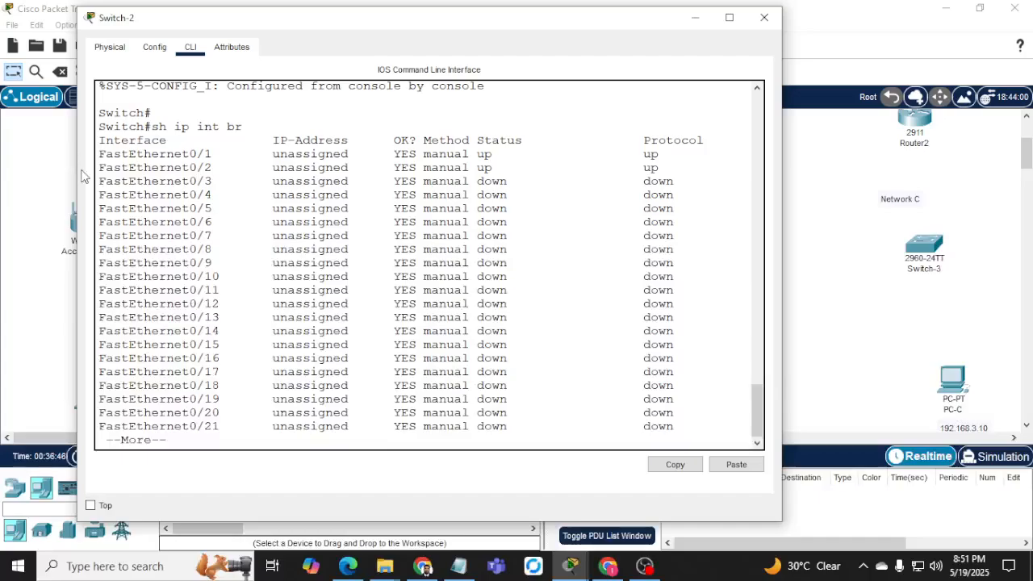
{"action": "key", "text": "space"}
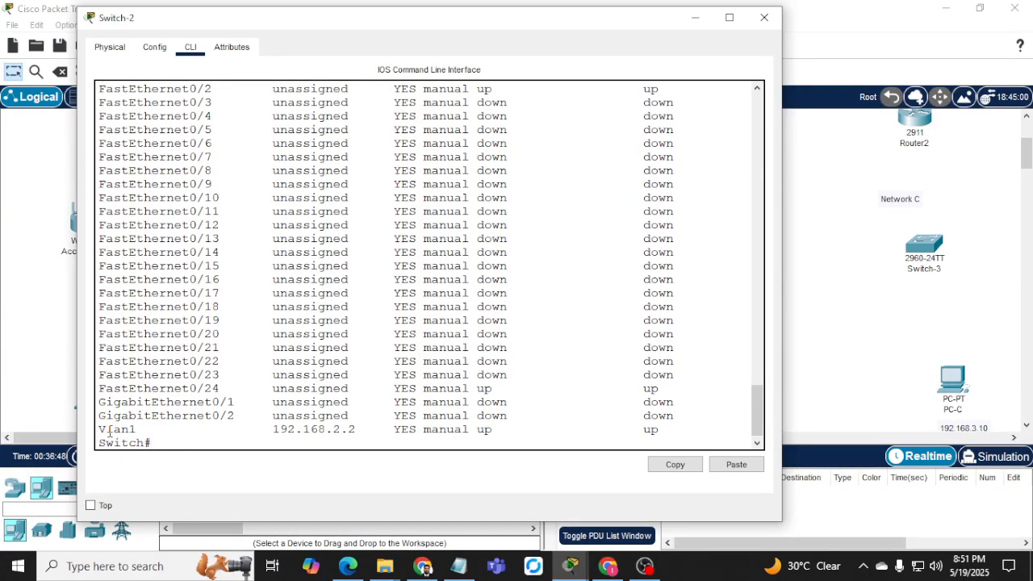
{"action": "left_click_drag", "start_coordinate": [257, 426], "coordinate": [379, 428]}
{"action": "left_click", "coordinate": [435, 429]}
{"action": "scroll", "coordinate": [489, 387], "scroll_direction": "up", "scroll_amount": 4}
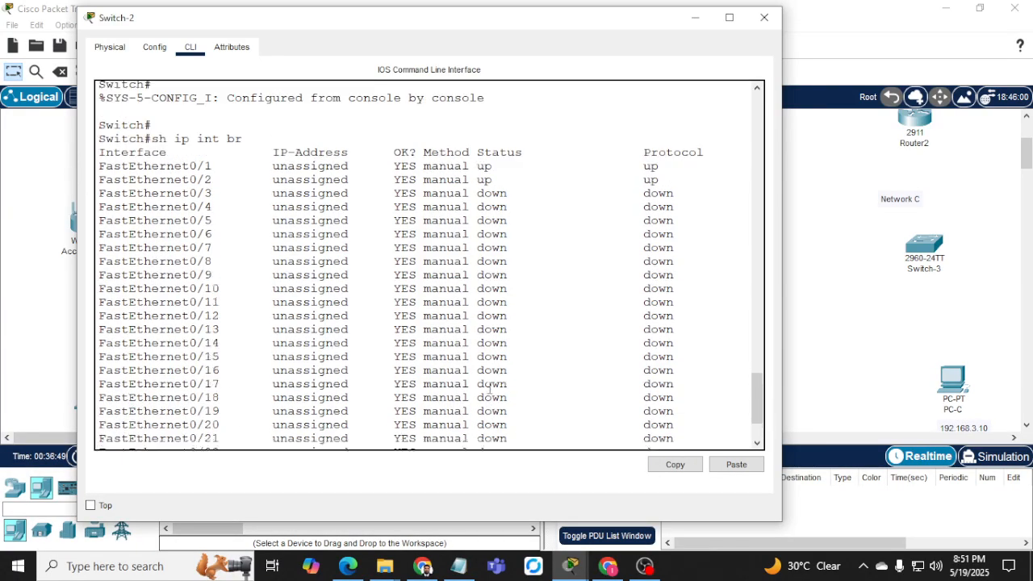
{"action": "scroll", "coordinate": [333, 331], "scroll_direction": "down", "scroll_amount": 4}
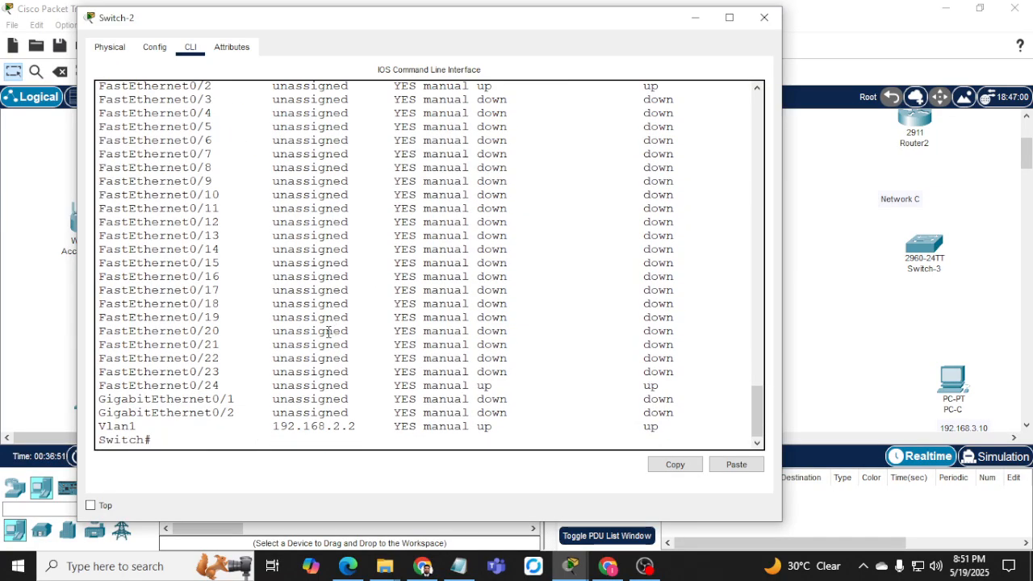
{"action": "left_click", "coordinate": [698, 25]}
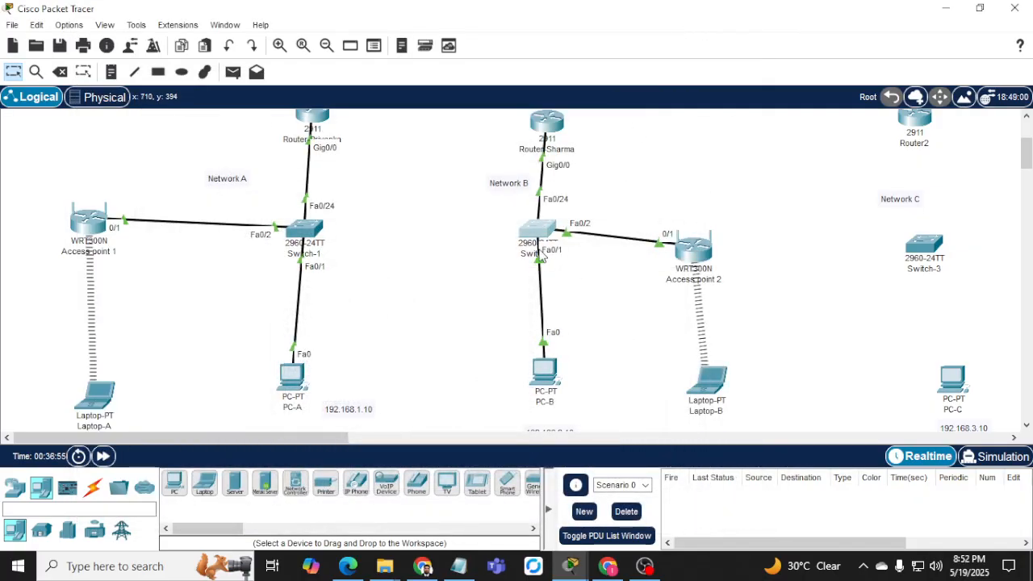
Re-run ping 192.168.2.1 from PC-B's Command Prompt and get four replies with 0% loss.
{"action": "left_click", "coordinate": [545, 379]}
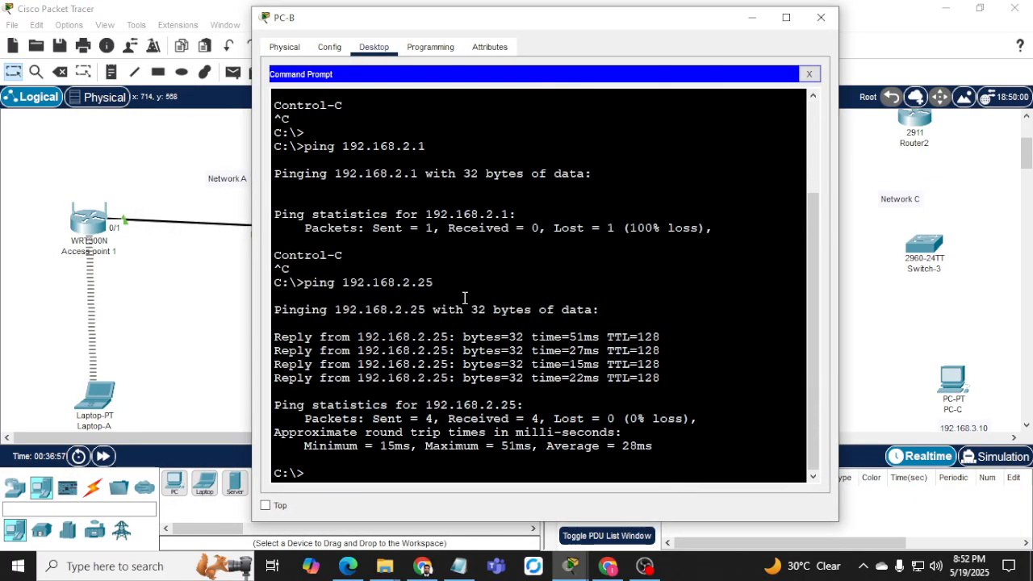
{"action": "key", "text": "Return"}
{"action": "key", "text": "Return"}
{"action": "key", "text": "Return"}
{"action": "key", "text": "Up"}
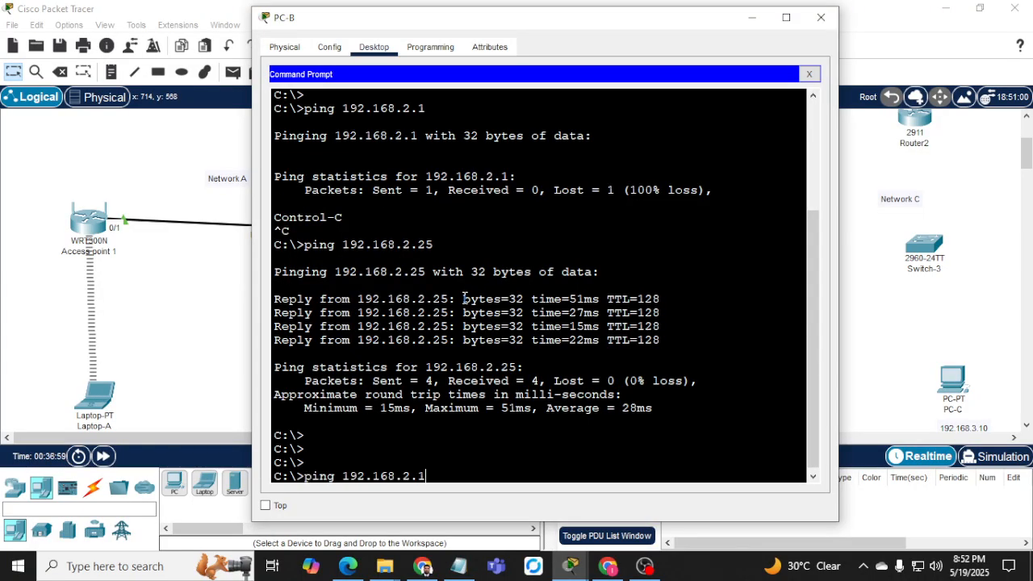
{"action": "scroll", "coordinate": [395, 313], "scroll_direction": "up", "scroll_amount": 3}
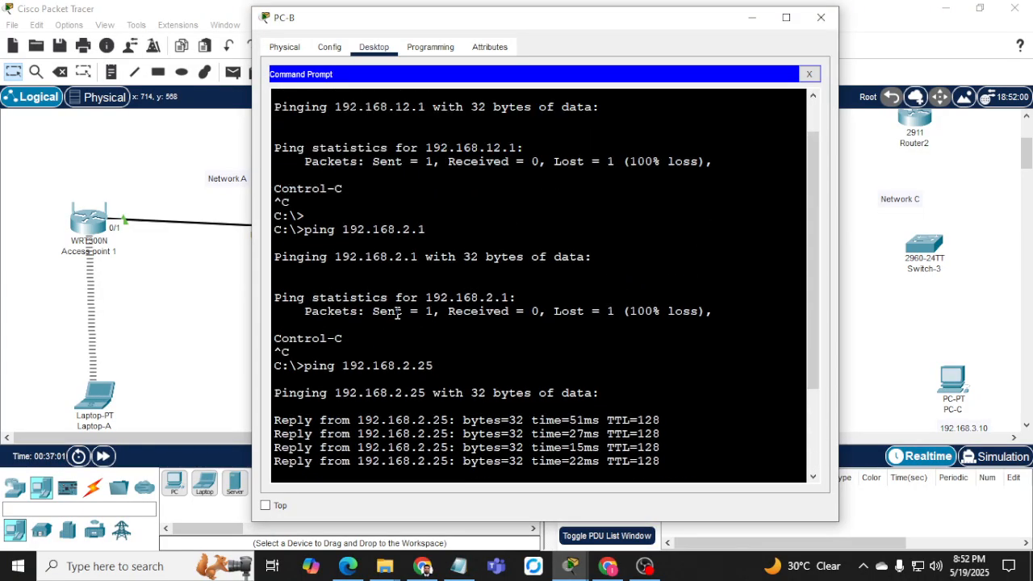
{"action": "scroll", "coordinate": [397, 313], "scroll_direction": "up", "scroll_amount": 2}
{"action": "scroll", "coordinate": [397, 303], "scroll_direction": "down", "scroll_amount": 5}
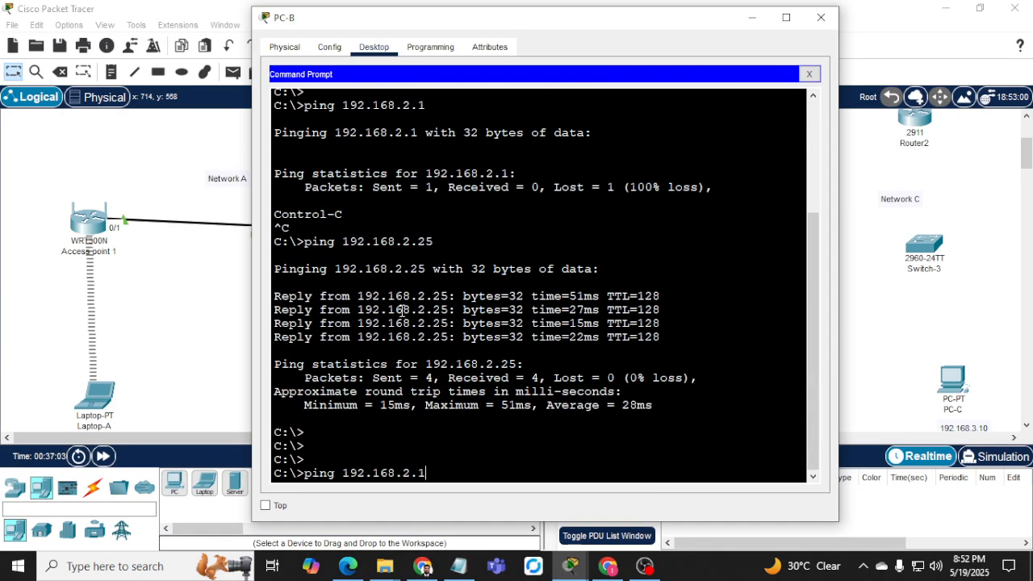
{"action": "key", "text": "Return"}
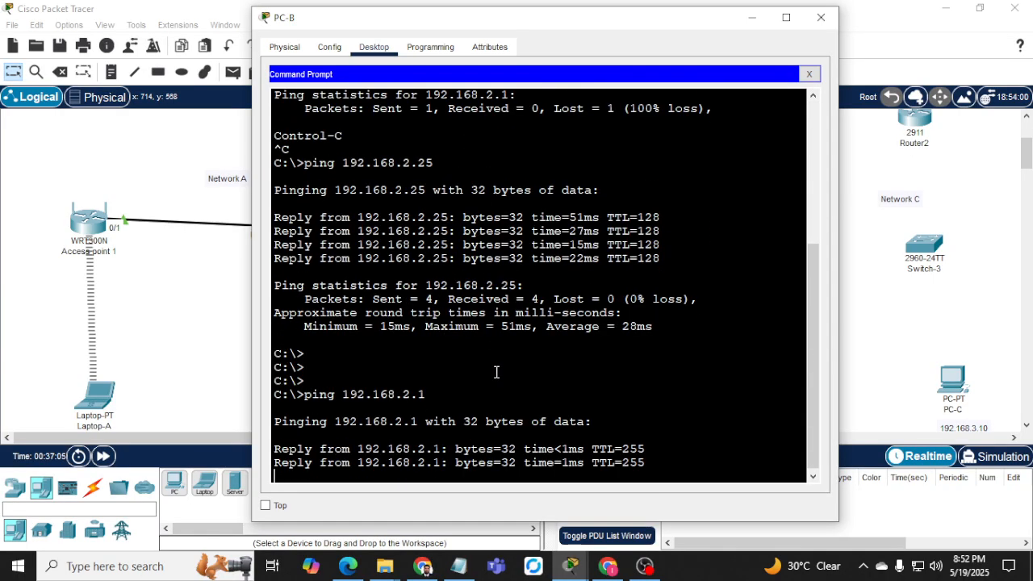
{"action": "left_click", "coordinate": [751, 17]}
Select the Network B and Network A areas, and open the 192.168.2.10 note, leaving it unchanged.
{"action": "left_click_drag", "start_coordinate": [421, 175], "coordinate": [719, 326]}
{"action": "left_click_drag", "start_coordinate": [37, 199], "coordinate": [420, 436]}
{"action": "scroll", "coordinate": [477, 371], "scroll_direction": "down", "scroll_amount": 2}
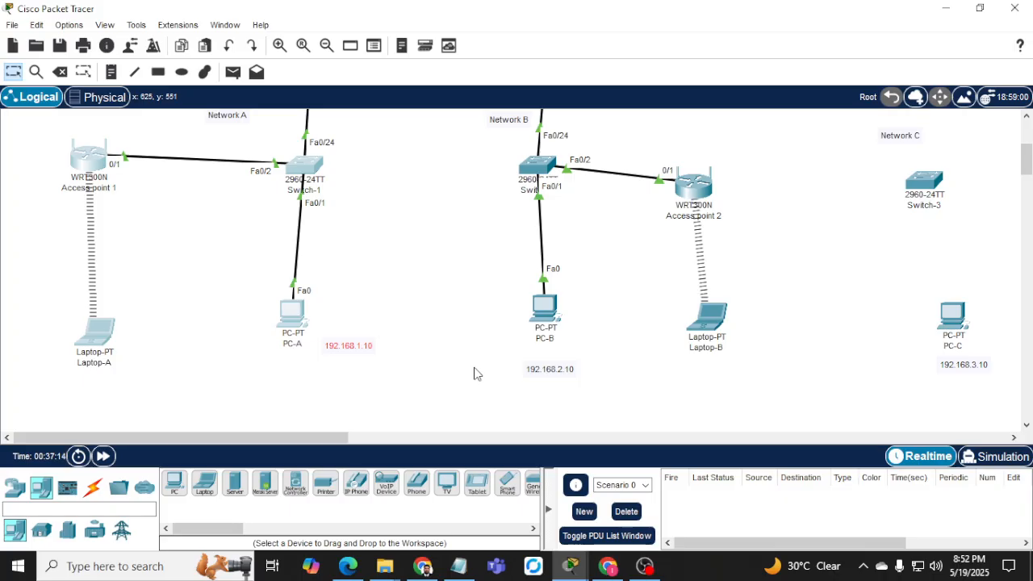
{"action": "left_click", "coordinate": [549, 363]}
{"action": "double_click", "coordinate": [575, 360]}
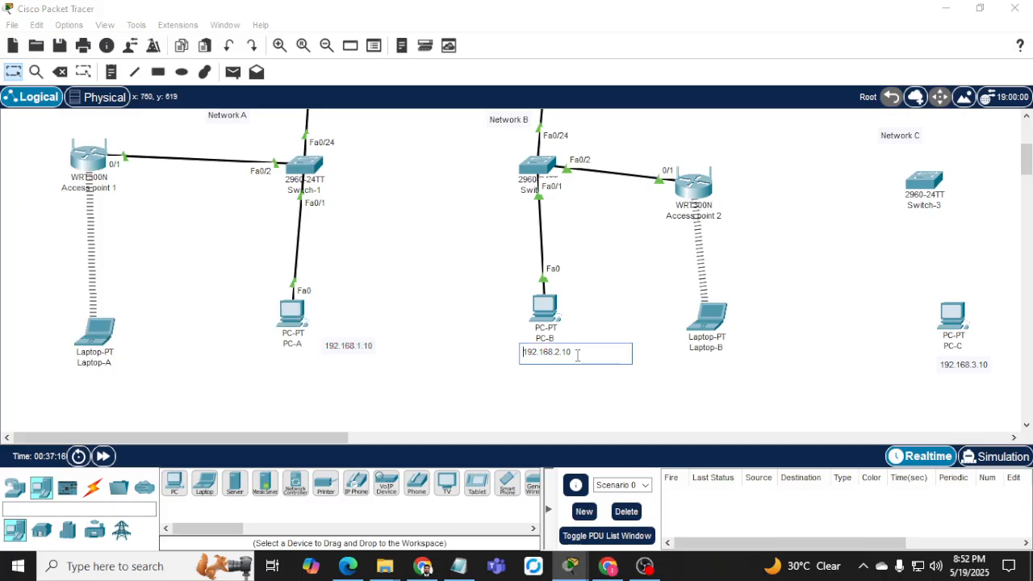
{"action": "left_click", "coordinate": [519, 354]}
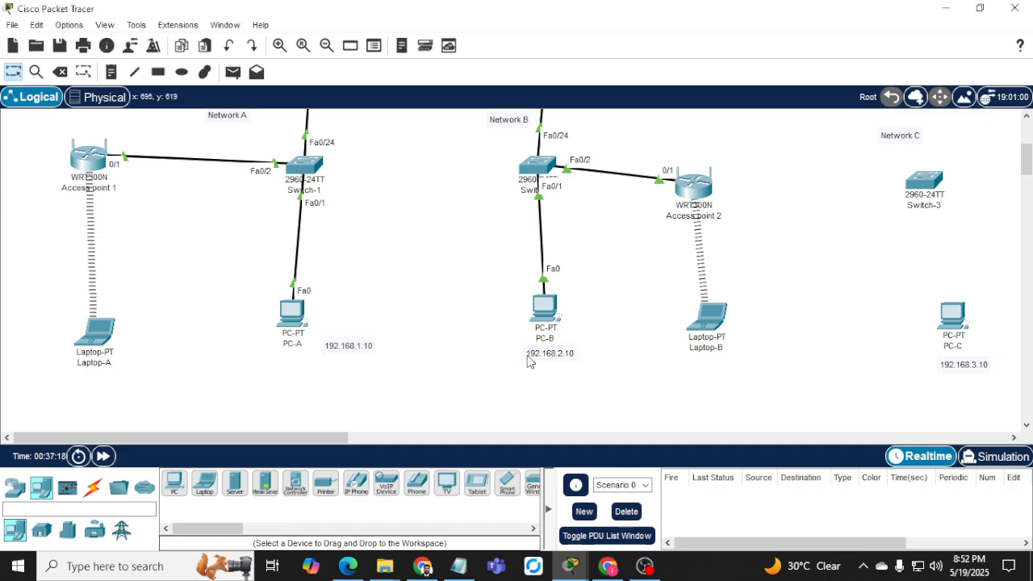
{"action": "left_click", "coordinate": [564, 357]}
{"action": "left_click", "coordinate": [543, 385]}
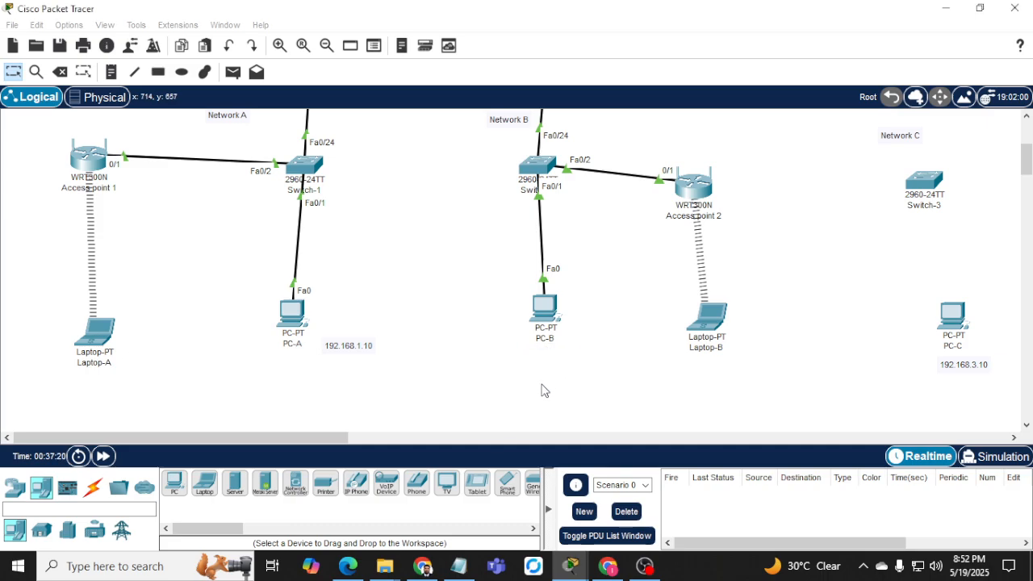
{"action": "left_click", "coordinate": [563, 355]}
{"action": "left_click", "coordinate": [560, 370]}
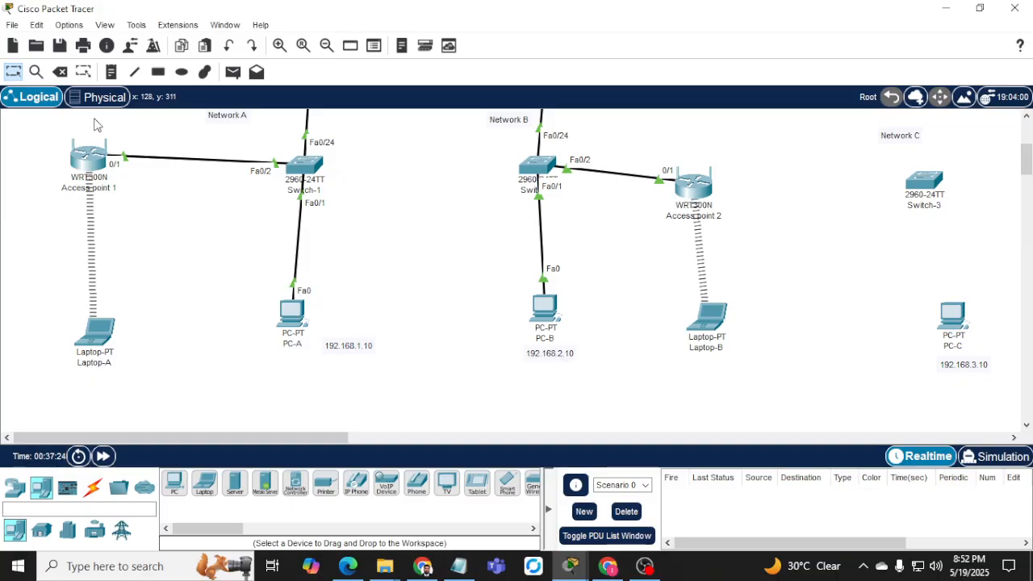
Start a new text note beneath Laptop-B for its 192.168.2 address.
{"action": "left_click", "coordinate": [111, 72]}
{"action": "left_click", "coordinate": [697, 381]}
{"action": "type", "text": "192.168.2.25"}
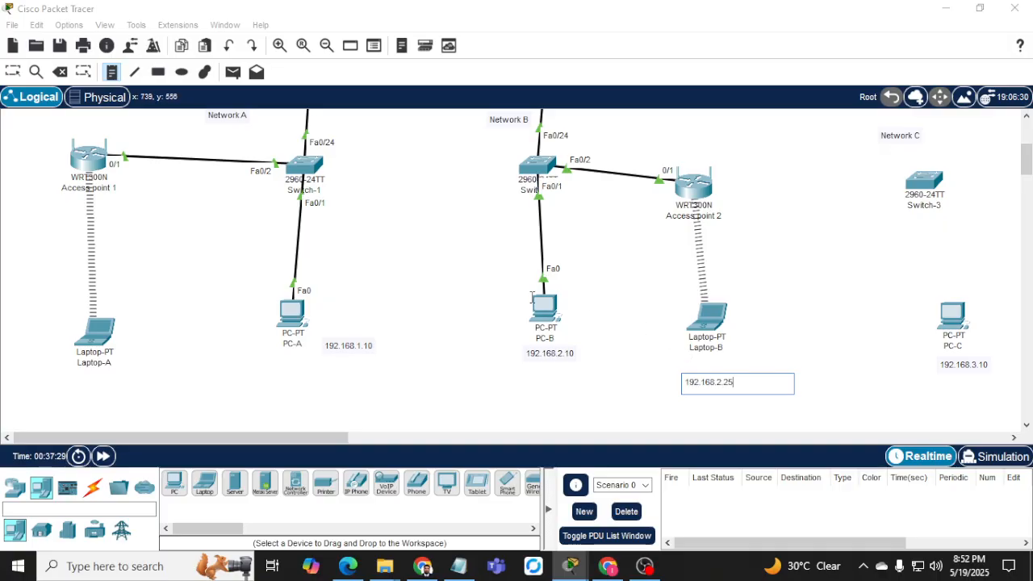
Move the 192.168.2.25 note under Laptop-B, then ping gateway 192.168.2.1 from Laptop-B.
{"action": "left_click", "coordinate": [14, 71]}
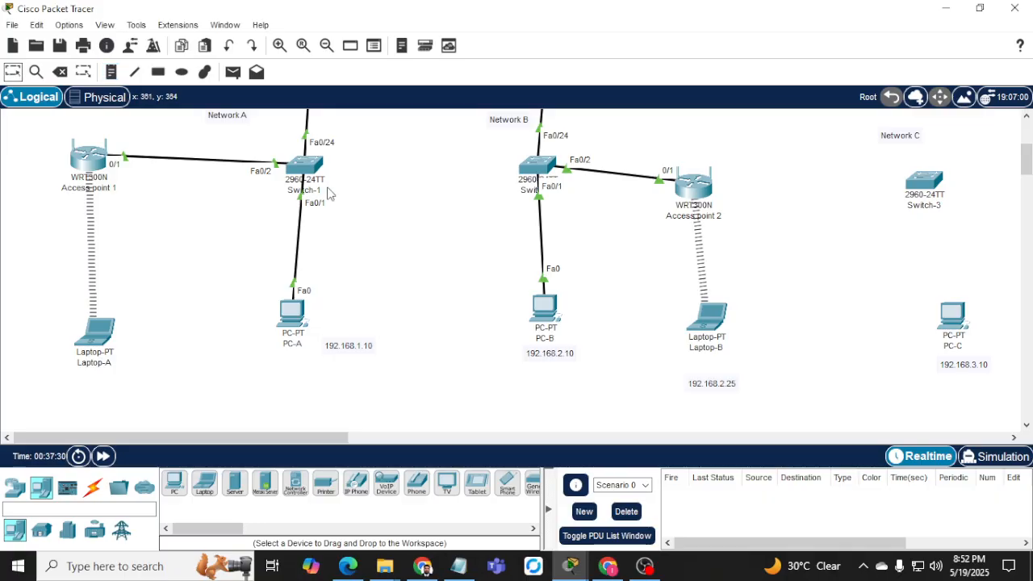
{"action": "left_click_drag", "start_coordinate": [730, 382], "coordinate": [727, 364]}
{"action": "left_click", "coordinate": [714, 321]}
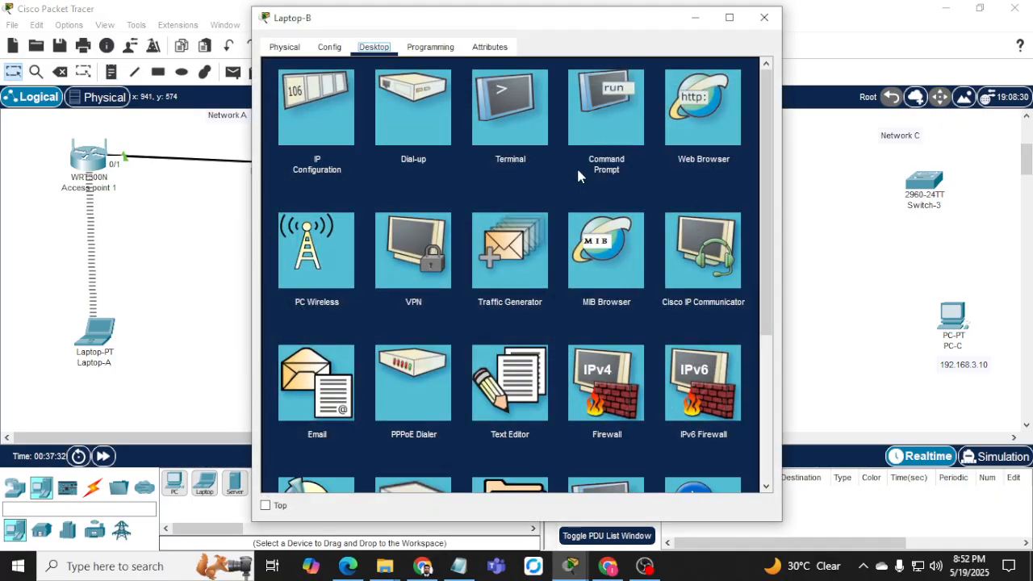
{"action": "left_click", "coordinate": [587, 117]}
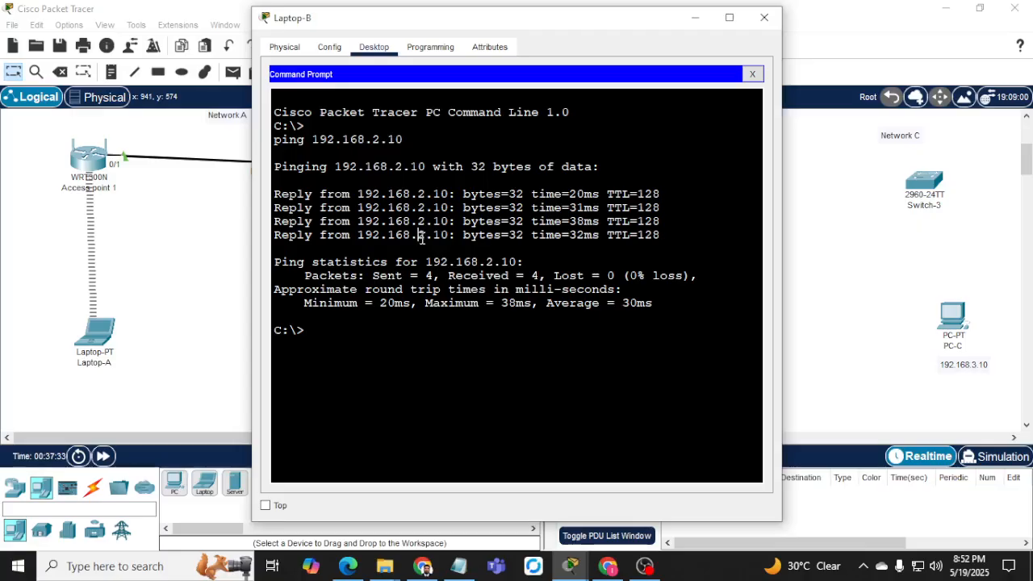
{"action": "key", "text": "Up"}
{"action": "key", "text": "BackSpace"}
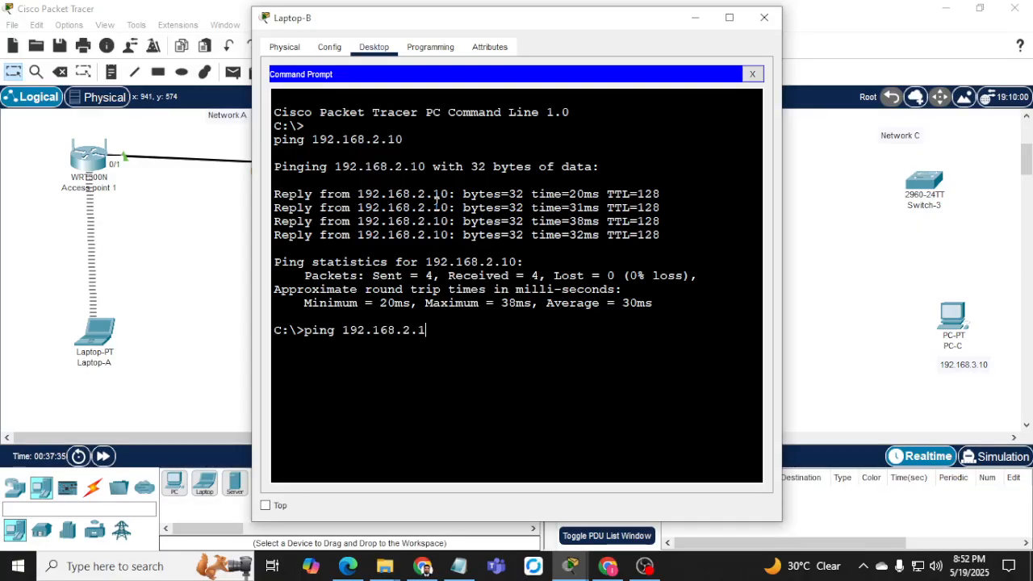
{"action": "key", "text": "Return"}
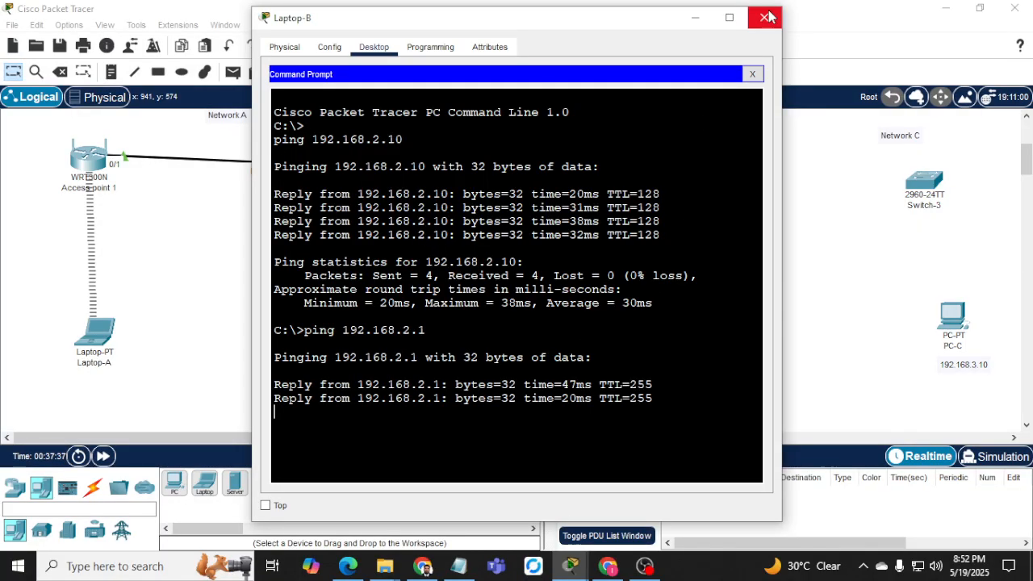
{"action": "left_click", "coordinate": [764, 17]}
{"action": "scroll", "coordinate": [435, 242], "scroll_direction": "up", "scroll_amount": 3}
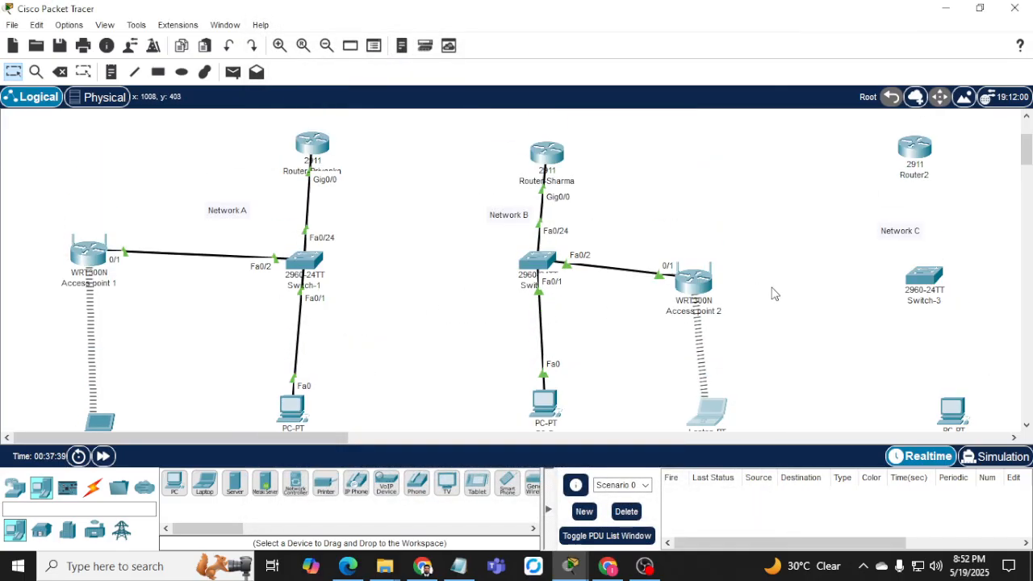
Link Router2 Gig0/0 to Switch-3 Fa0/24 with a copper straight-through cable.
{"action": "scroll", "coordinate": [858, 331], "scroll_direction": "down", "scroll_amount": 2}
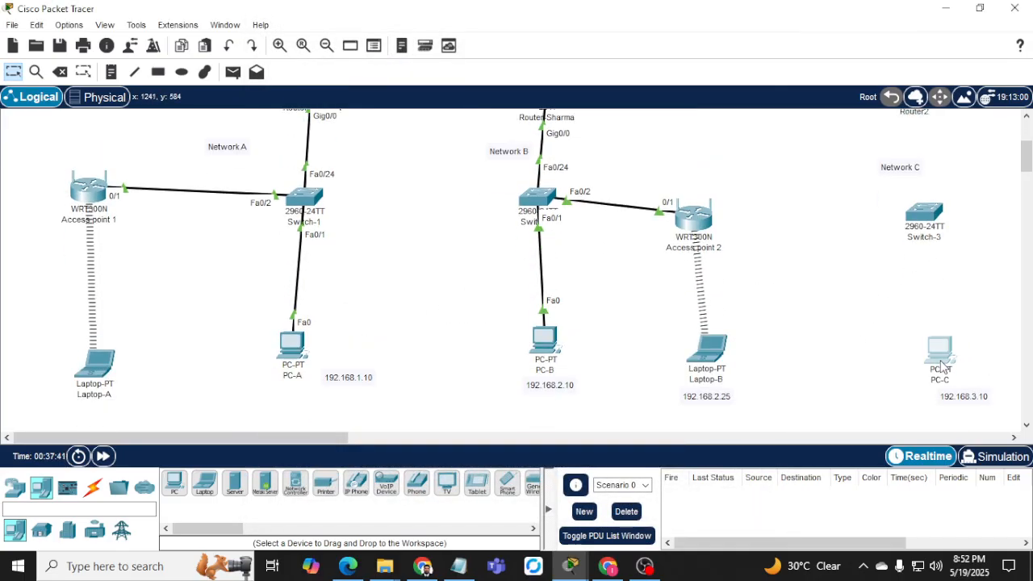
{"action": "scroll", "coordinate": [914, 302], "scroll_direction": "up", "scroll_amount": 4}
{"action": "left_click_drag", "start_coordinate": [914, 302], "coordinate": [871, 295]}
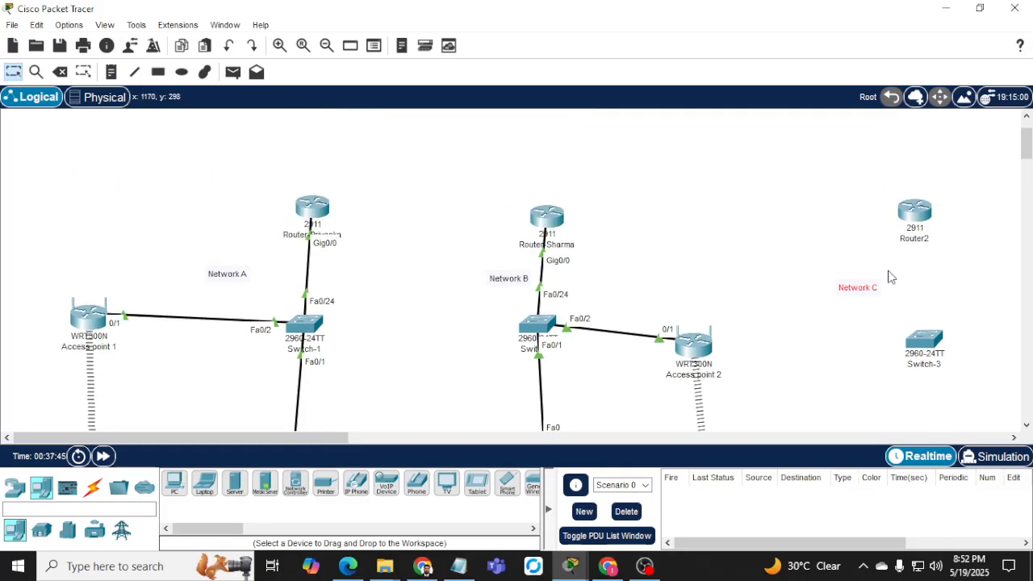
{"action": "left_click", "coordinate": [93, 487]}
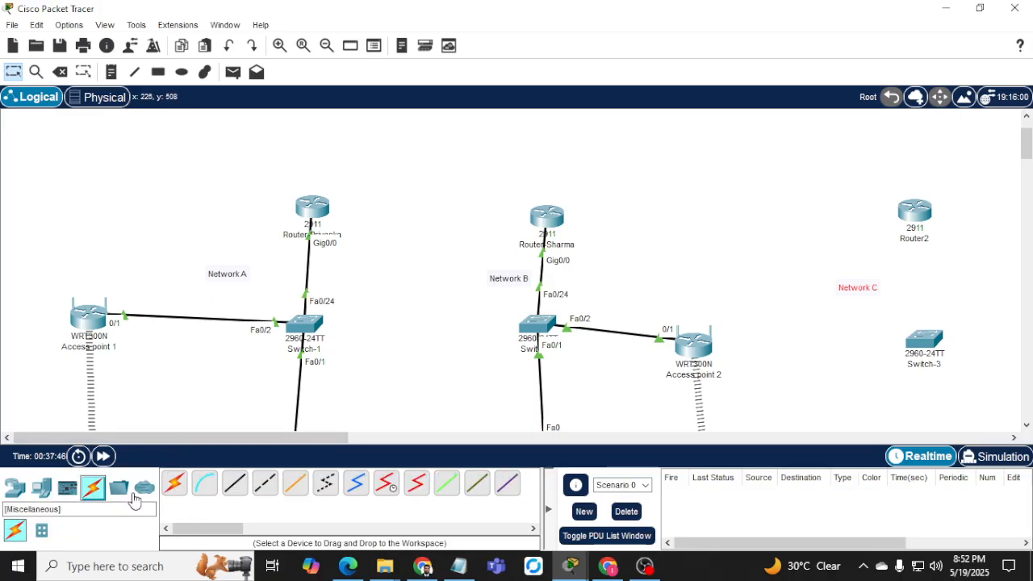
{"action": "left_click", "coordinate": [233, 486]}
{"action": "left_click", "coordinate": [914, 216]}
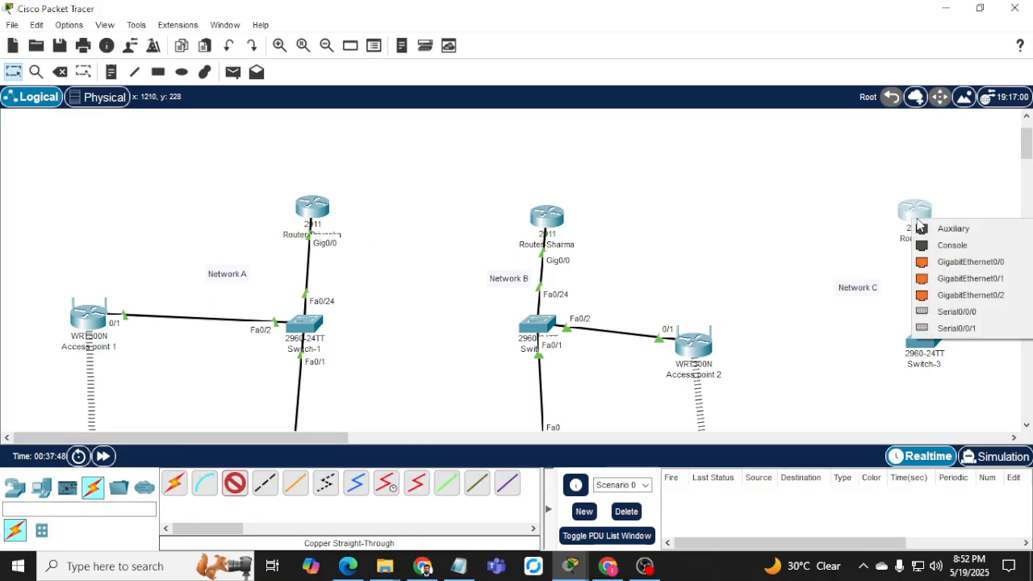
{"action": "left_click", "coordinate": [936, 260]}
{"action": "left_click", "coordinate": [923, 341]}
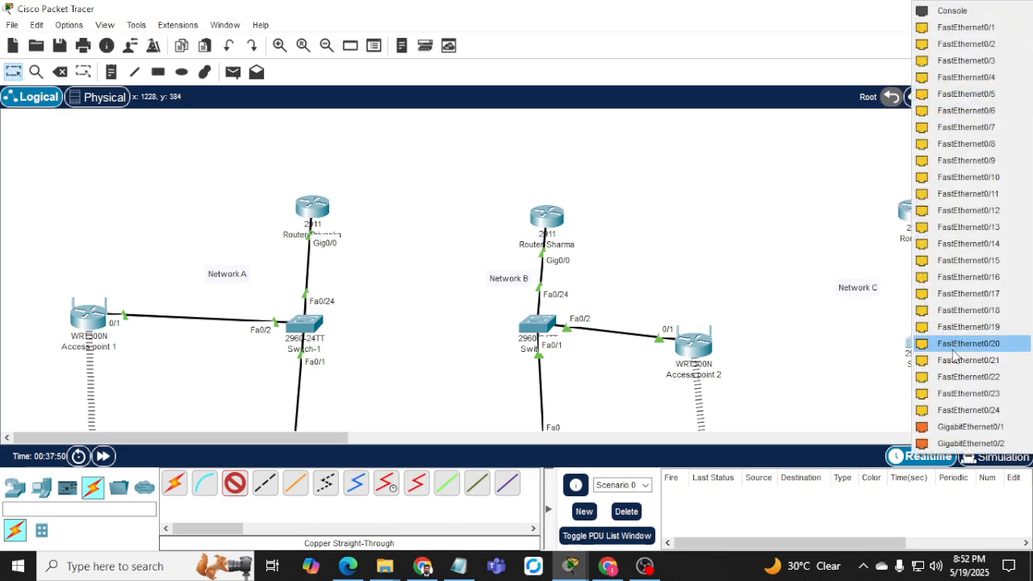
{"action": "left_click", "coordinate": [959, 411]}
Link Switch-3 Fa0/1 to PC-C Fa0 with a copper straight-through cable, nudging PC-C left.
{"action": "scroll", "coordinate": [802, 328], "scroll_direction": "down", "scroll_amount": 3}
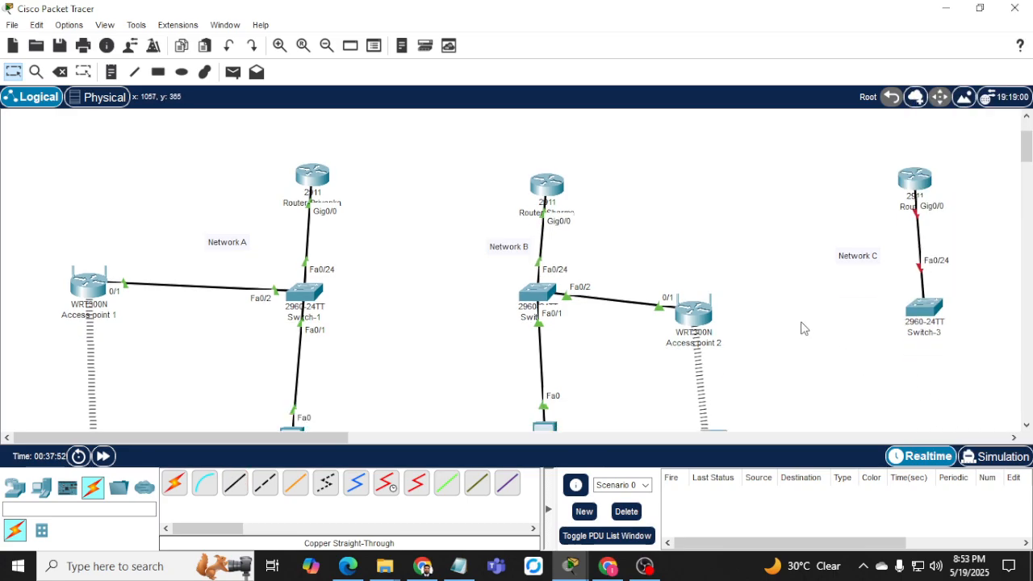
{"action": "left_click", "coordinate": [234, 482]}
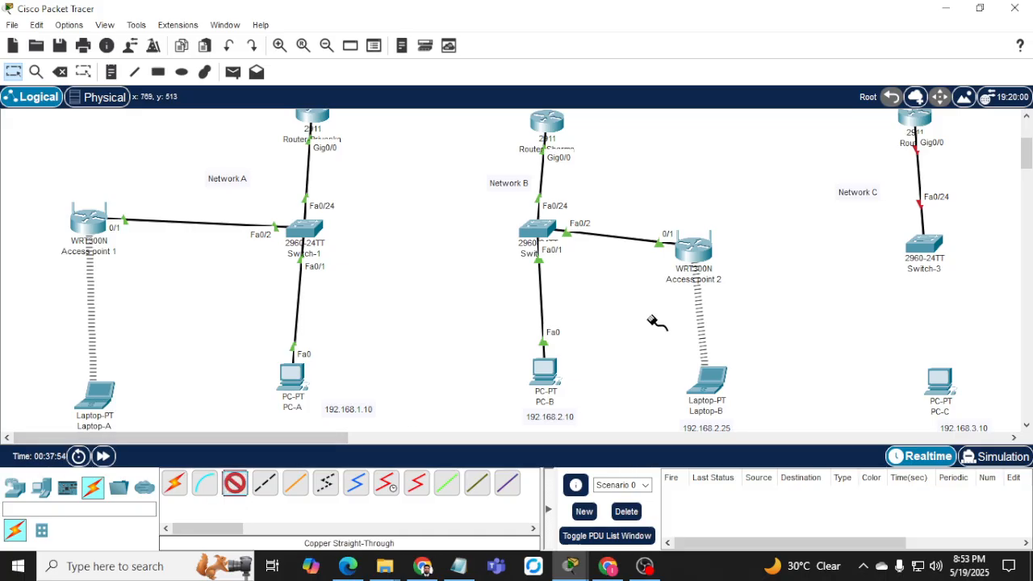
{"action": "left_click", "coordinate": [924, 246]}
{"action": "left_click", "coordinate": [966, 26]}
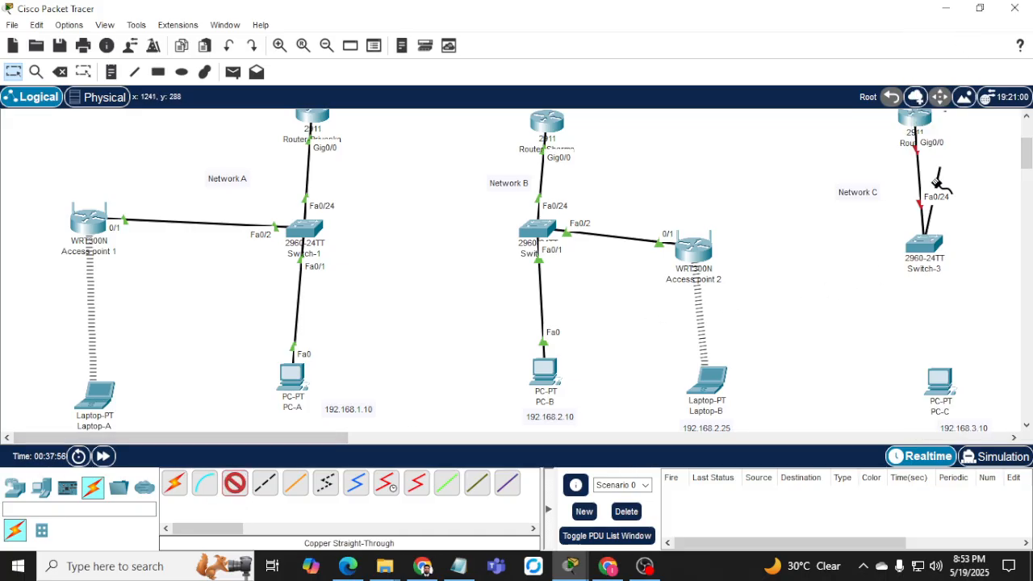
{"action": "left_click", "coordinate": [940, 377]}
{"action": "left_click", "coordinate": [968, 446]}
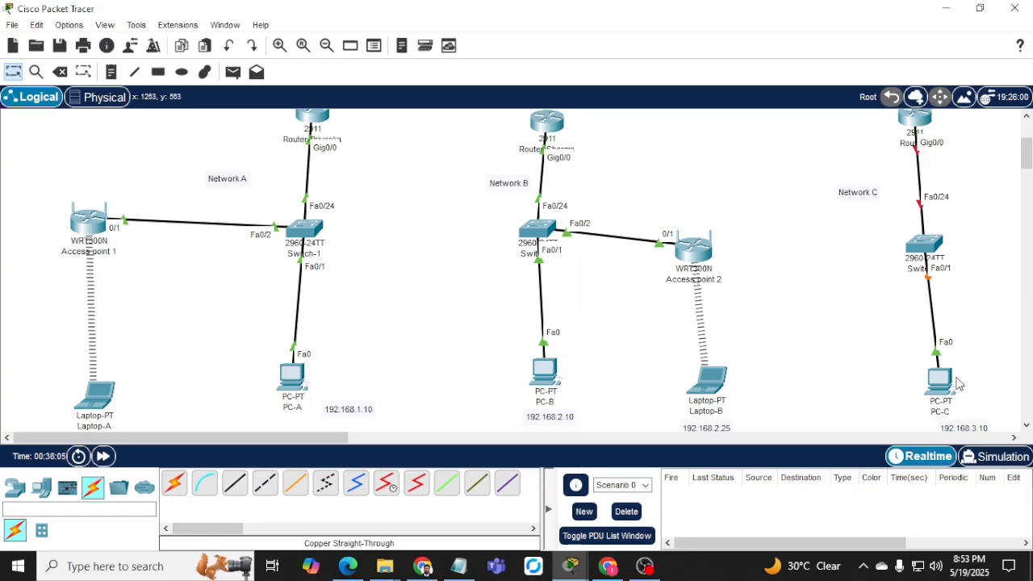
{"action": "left_click_drag", "start_coordinate": [940, 390], "coordinate": [930, 391]}
{"action": "left_click", "coordinate": [928, 390]}
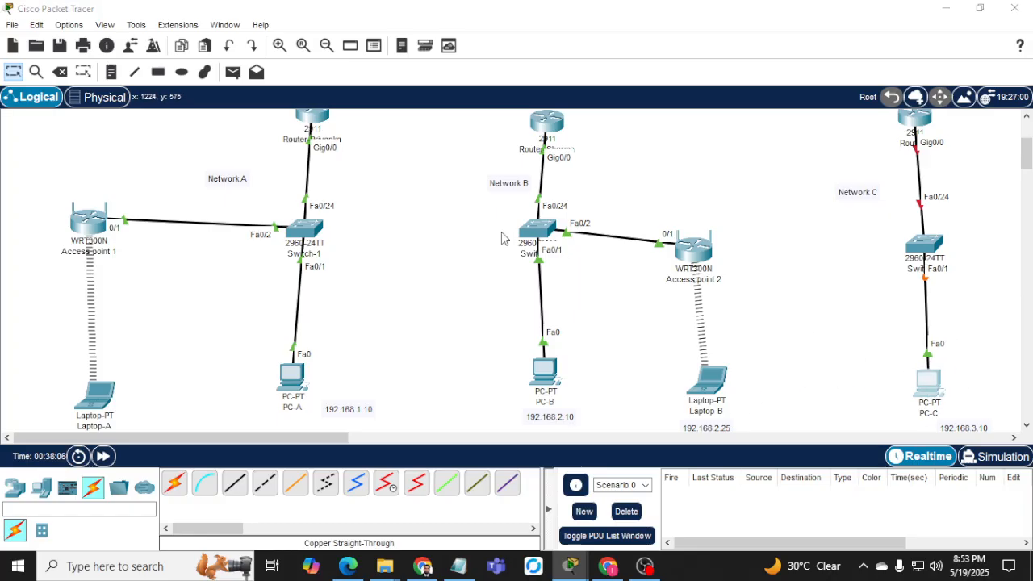
Set PC-C's IP Configuration to 192.168.3.10, mask 255.255.255.0, gateway 192.168.3.1.
{"action": "left_click", "coordinate": [376, 47]}
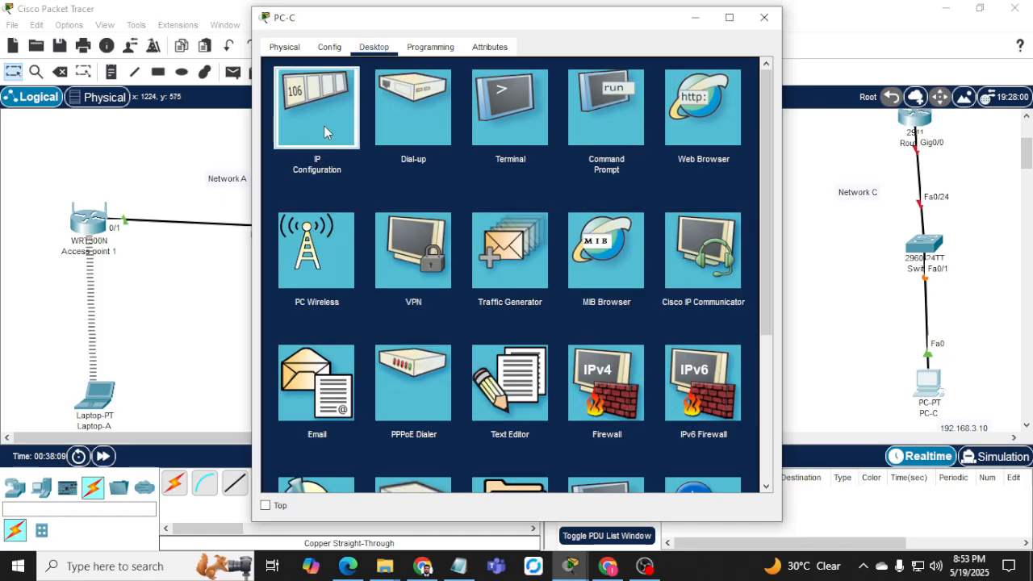
{"action": "left_click", "coordinate": [323, 125]}
{"action": "left_click", "coordinate": [487, 150]}
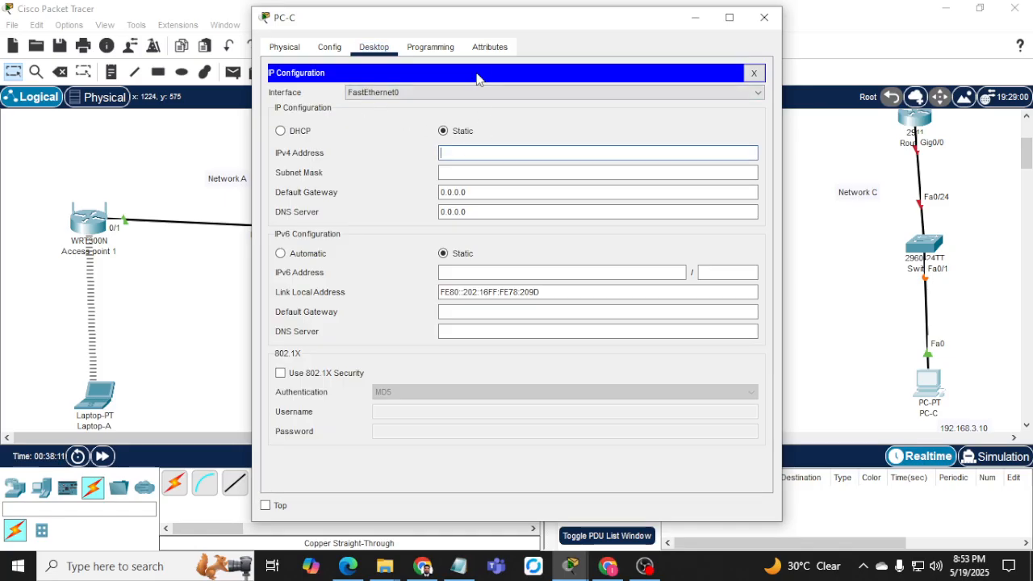
{"action": "type", "text": "192.168.3.10"}
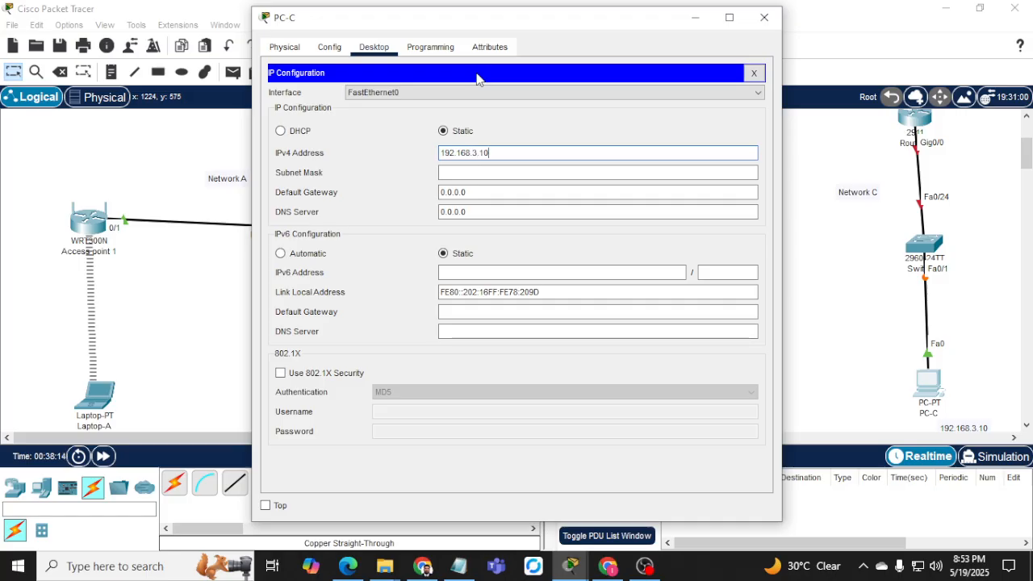
{"action": "key", "text": "Tab"}
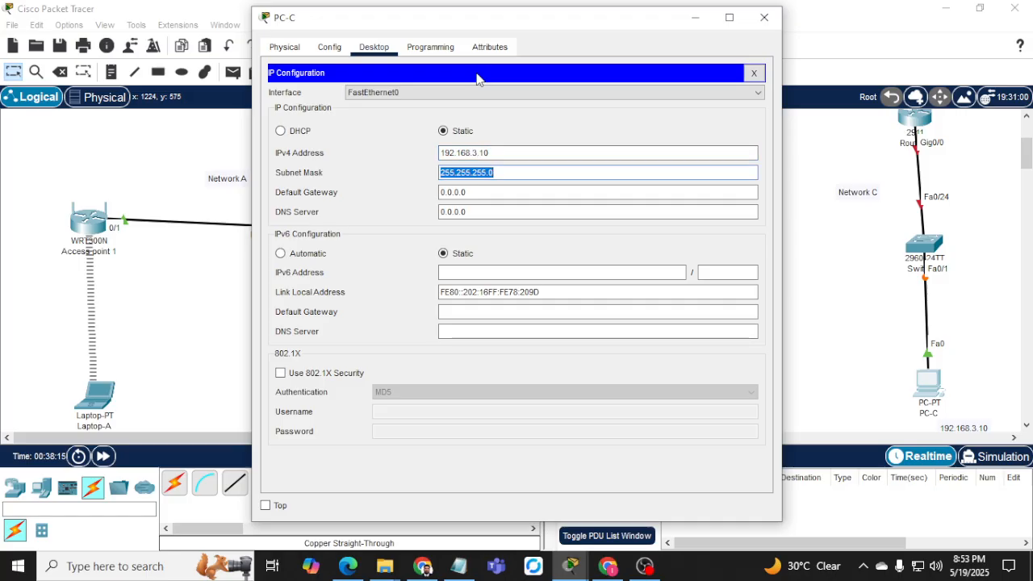
{"action": "key", "text": "Tab"}
{"action": "type", "text": "192.168."}
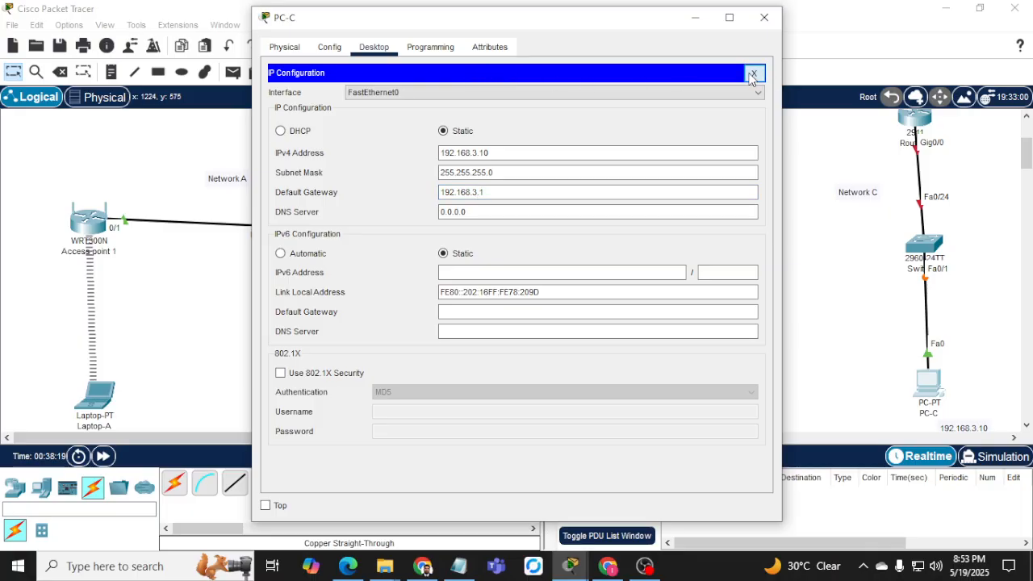
{"action": "left_click", "coordinate": [754, 73]}
{"action": "left_click", "coordinate": [949, 258]}
In Switch-3's CLI, enter privileged mode and then global configuration mode.
{"action": "left_click", "coordinate": [902, 240]}
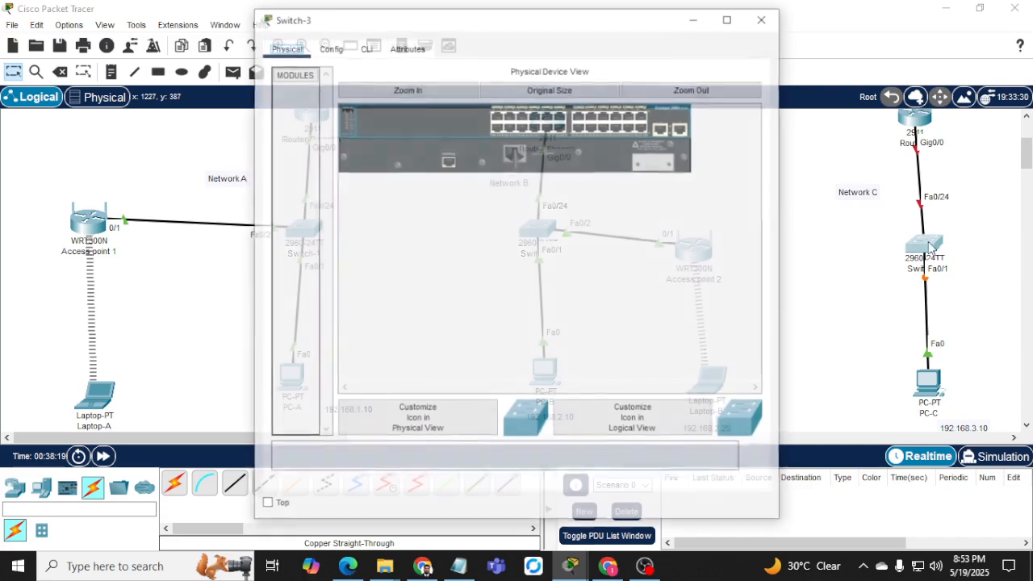
{"action": "left_click", "coordinate": [364, 49]}
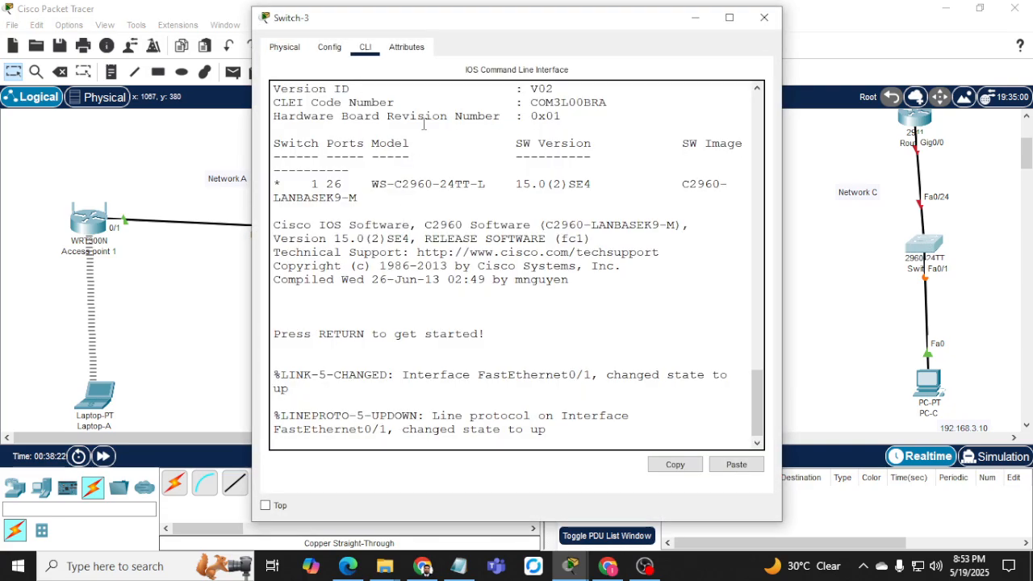
{"action": "key", "text": "Return"}
{"action": "key", "text": "Return"}
{"action": "key", "text": "Return"}
{"action": "type", "text": "en"}
{"action": "key", "text": "Return"}
{"action": "type", "text": "c"}
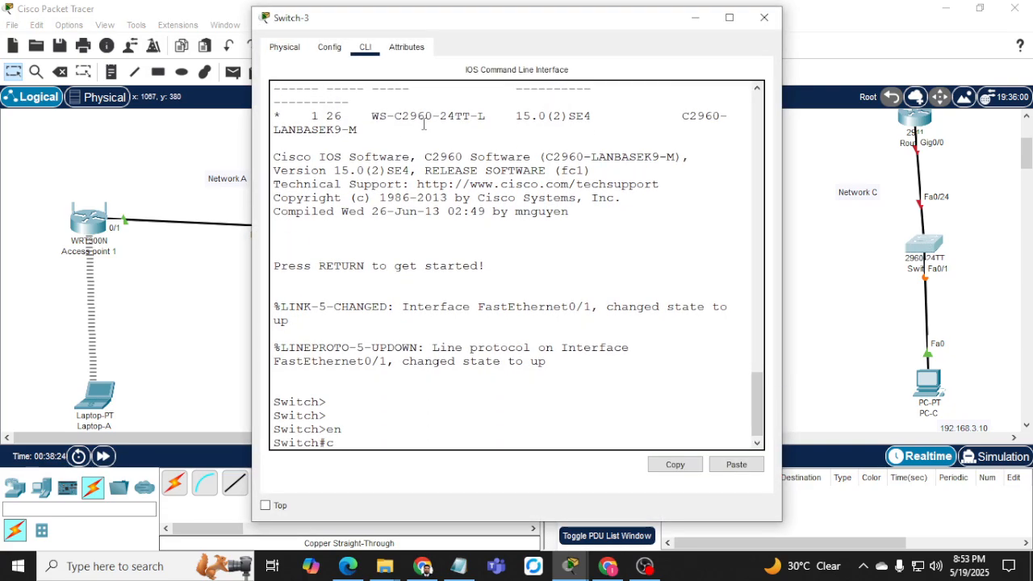
{"action": "type", "text": "onf t"}
{"action": "key", "text": "Return"}
Type hostname switch-3 and check Switch 3's addressing row in the assignment PDF.
{"action": "type", "text": "h(config)#h"}
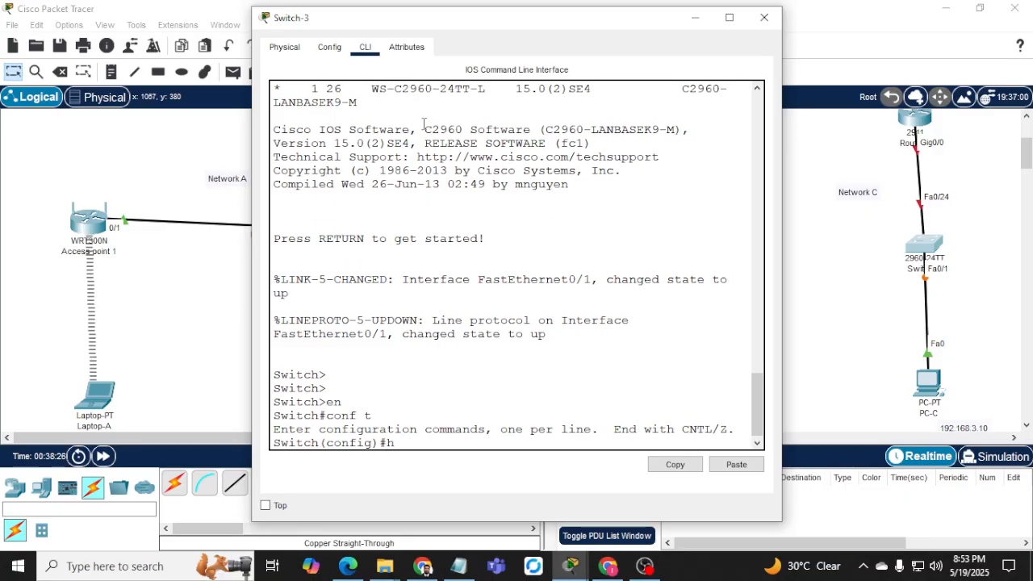
{"action": "type", "text": "ost"}
{"action": "key", "text": "Tab"}
{"action": "type", "text": "sw"}
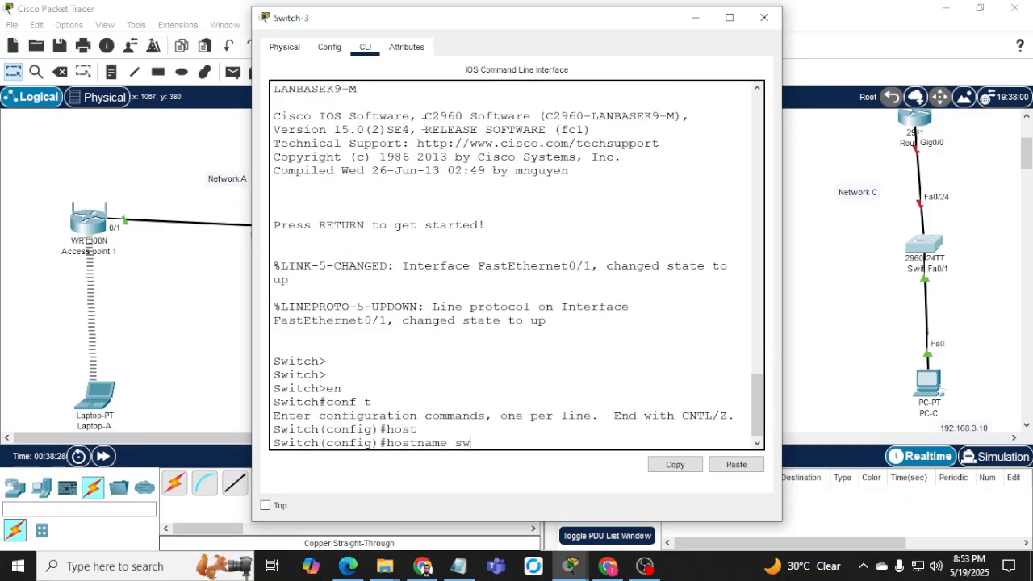
{"action": "type", "text": "i"}
{"action": "key", "text": "Tab"}
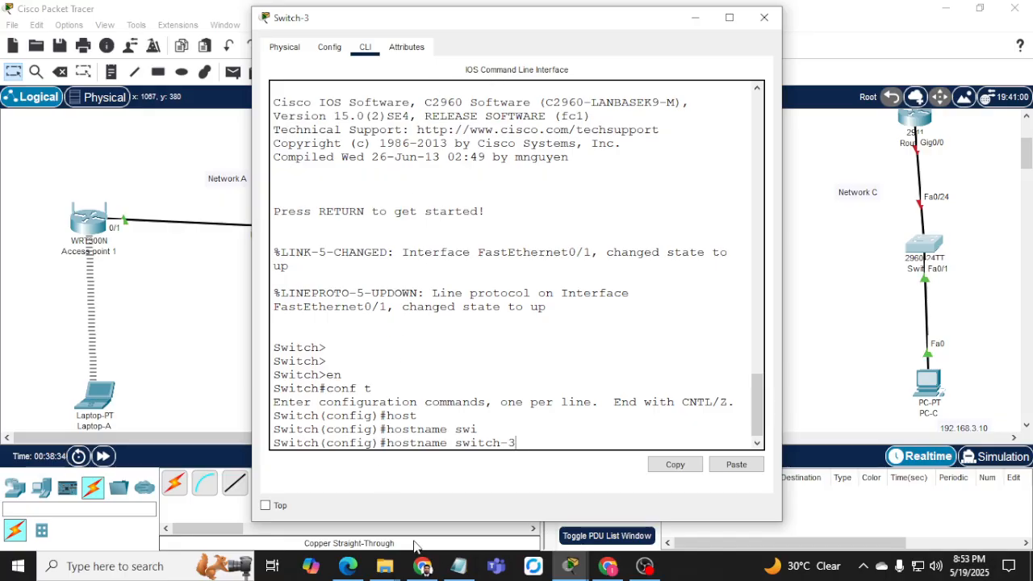
{"action": "left_click", "coordinate": [422, 566]}
{"action": "scroll", "coordinate": [515, 340], "scroll_direction": "up", "scroll_amount": 1}
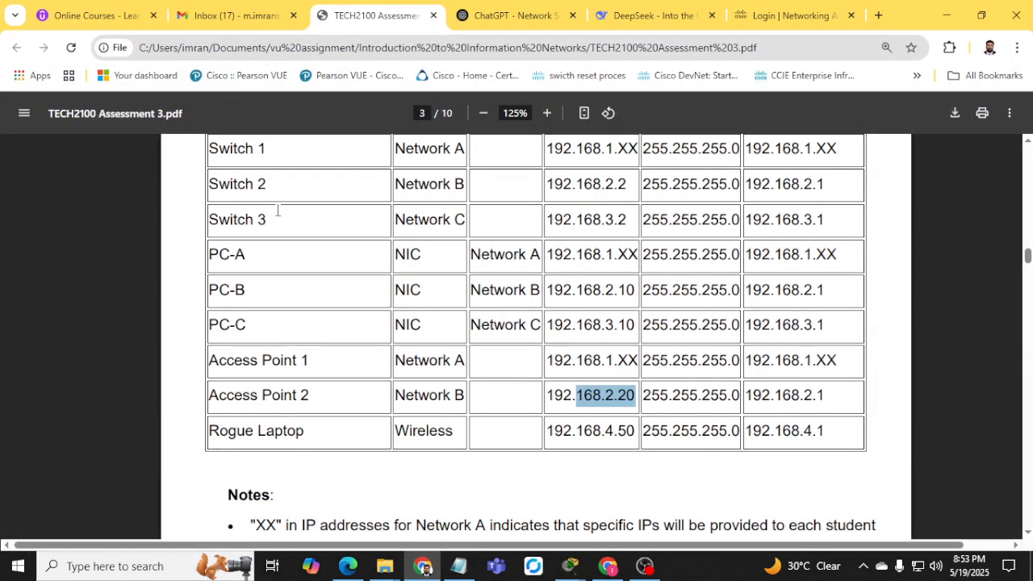
{"action": "left_click", "coordinate": [947, 14]}
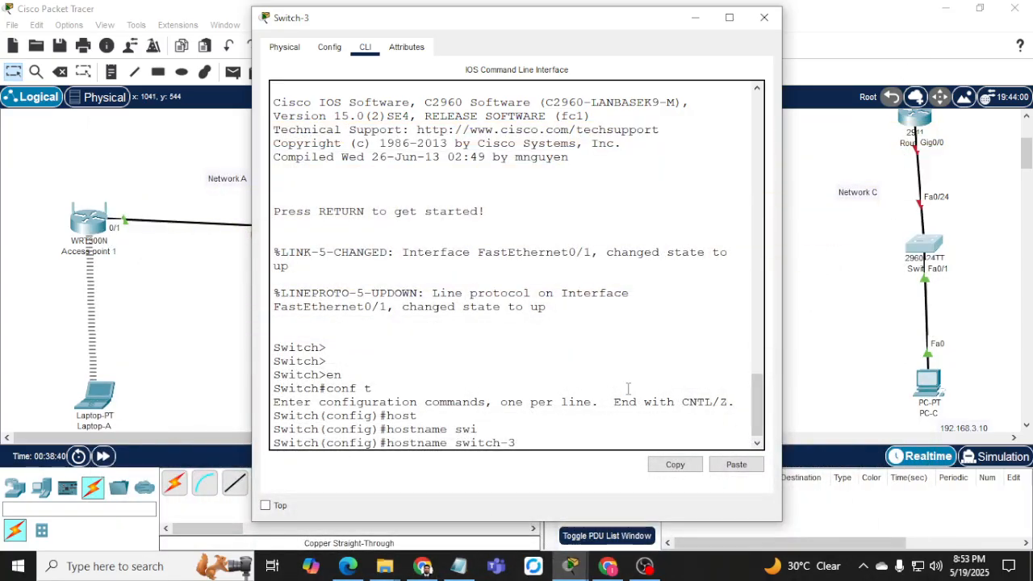
Rename the switch to switch-3 and bring VLAN 1 up at 192.168.3.2 255.255.255.0.
{"action": "key", "text": "Return"}
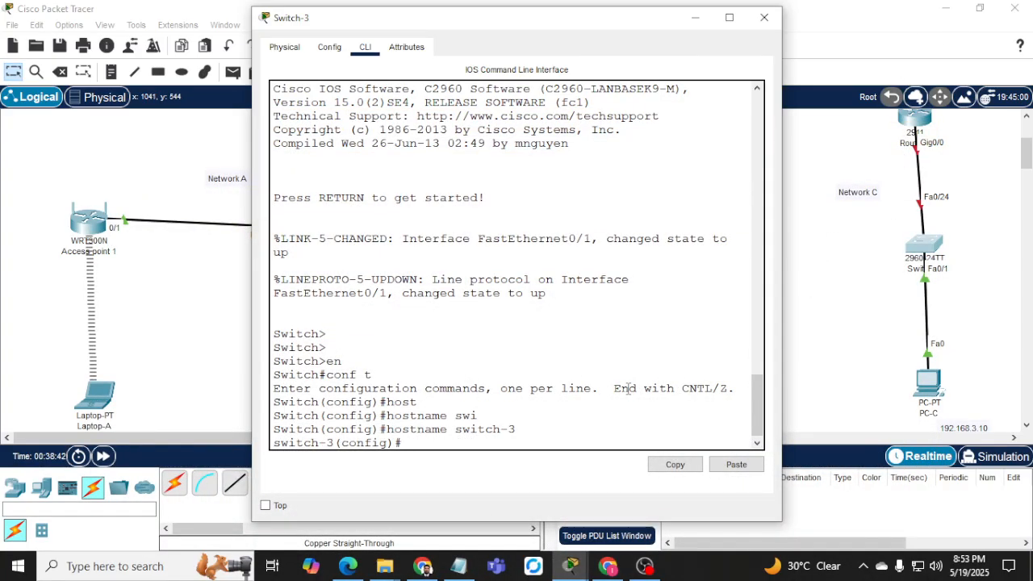
{"action": "type", "text": "int vlan 1"}
{"action": "key", "text": "Return"}
{"action": "type", "text": "ip add 1"}
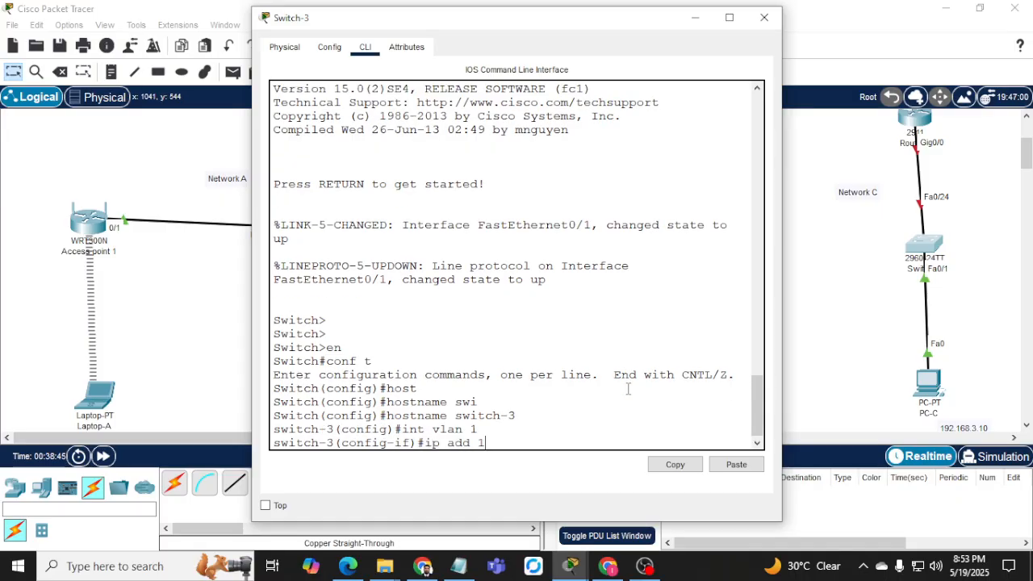
{"action": "type", "text": "92.168.3."}
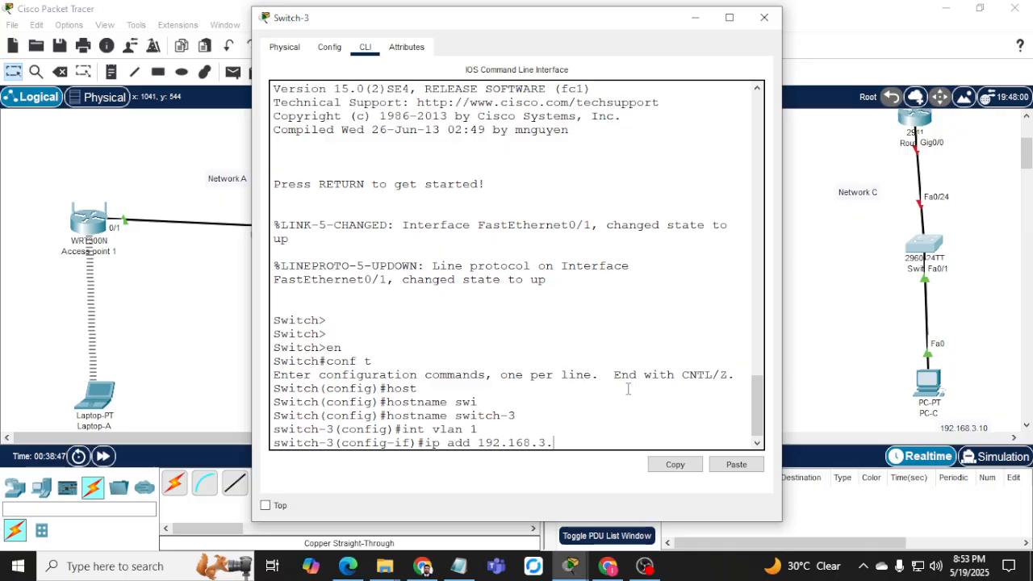
{"action": "type", "text": "2 255.255.255.0"}
{"action": "key", "text": "Return"}
{"action": "type", "text": "no shut"}
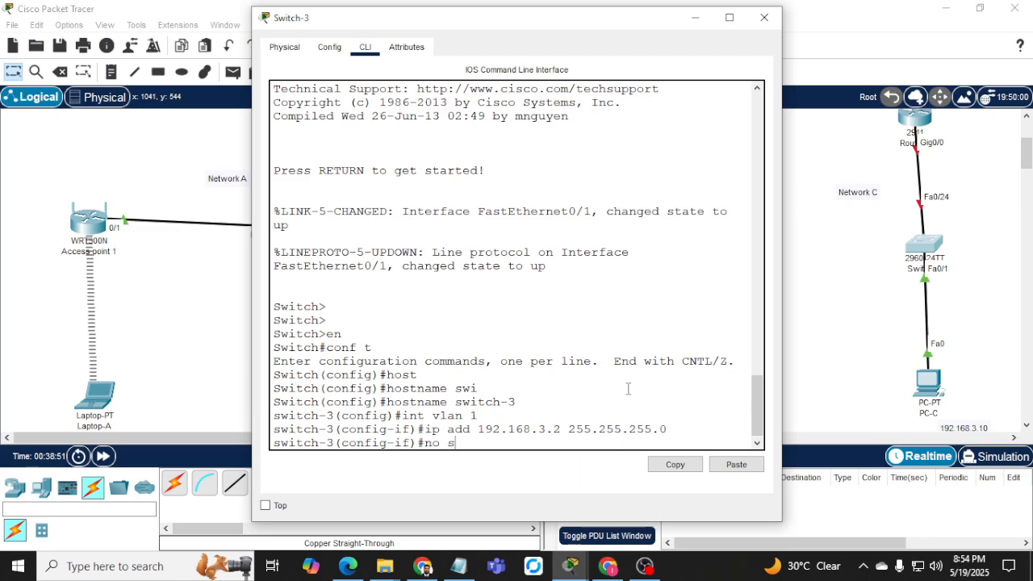
{"action": "key", "text": "Return"}
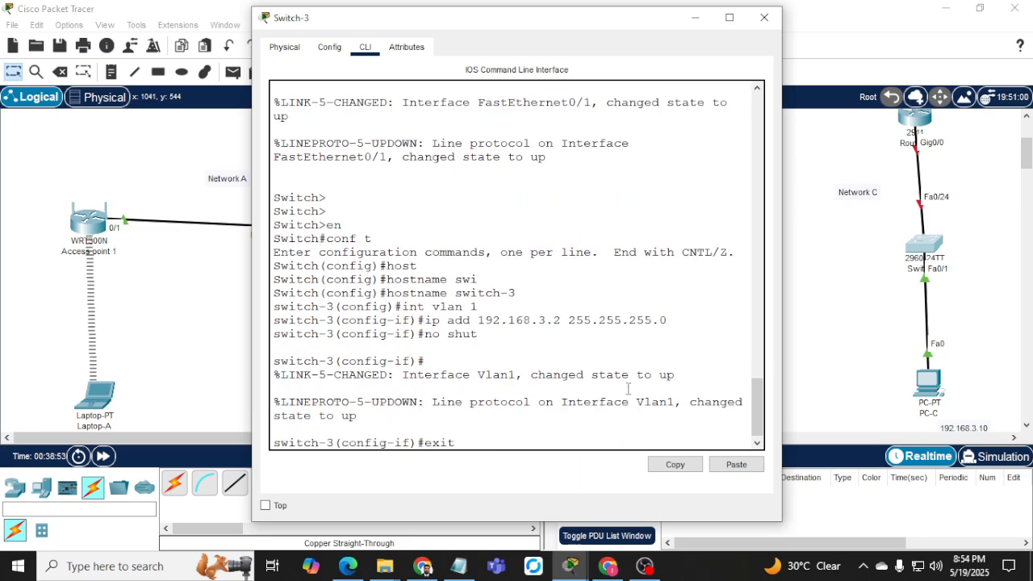
{"action": "key", "text": "Return"}
Set Switch-3's default gateway to 192.168.3.1 and leave configuration mode.
{"action": "type", "text": "ip defa"}
{"action": "key", "text": "Tab"}
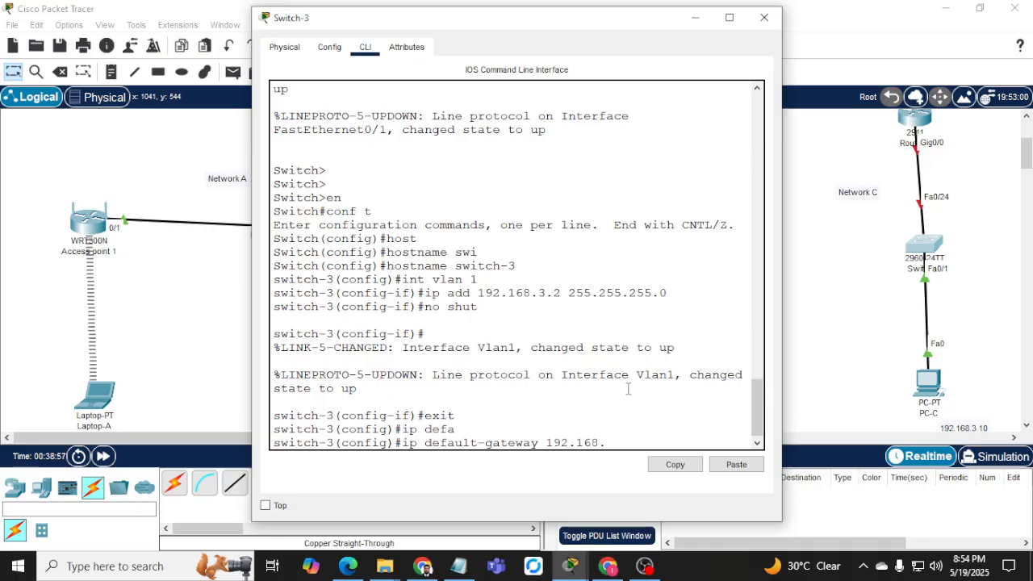
{"action": "type", "text": "192.168.3.1"}
{"action": "key", "text": "Return"}
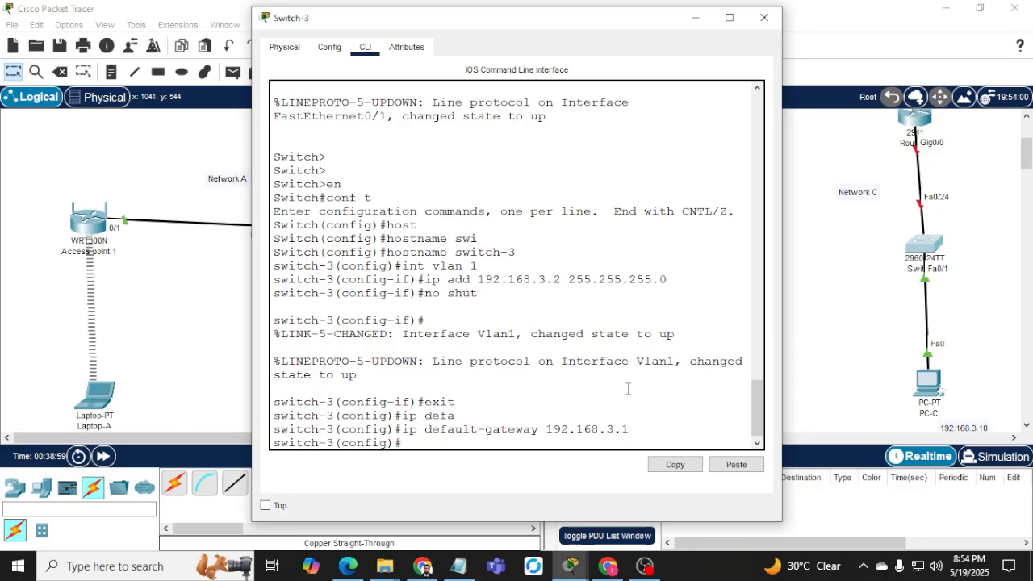
{"action": "type", "text": "end"}
{"action": "key", "text": "Return"}
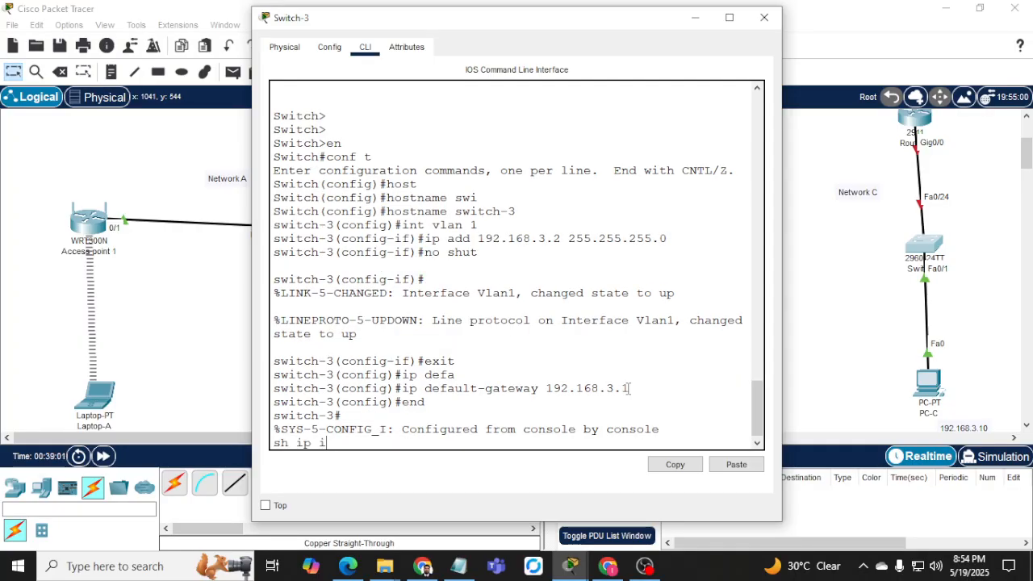
Verify with sh ip int br and sh vlan that VLAN 1 is active at 192.168.3.2.
{"action": "type", "text": "sh ip int br"}
{"action": "key", "text": "Return"}
{"action": "key", "text": "space"}
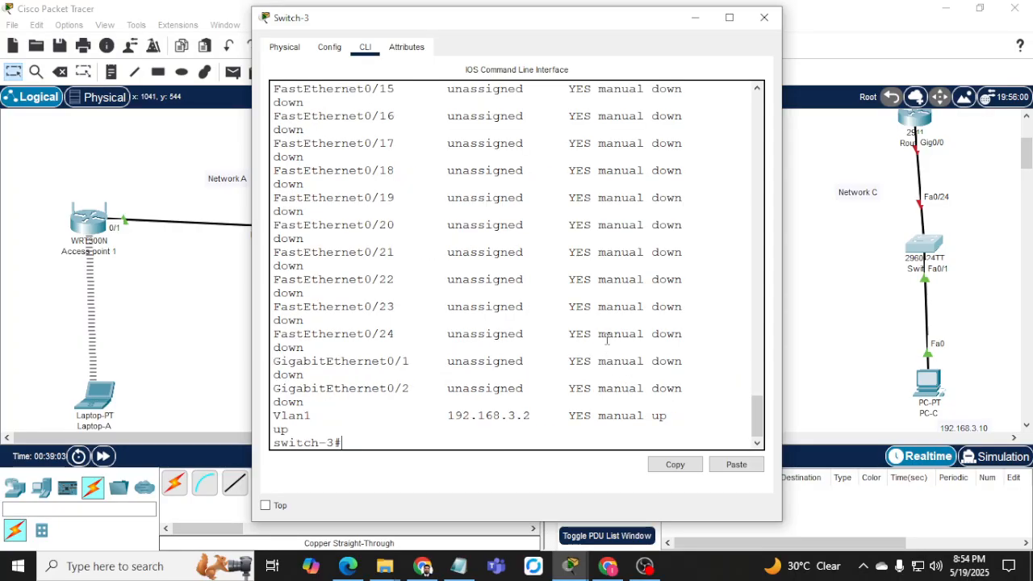
{"action": "left_click_drag", "start_coordinate": [425, 416], "coordinate": [561, 418]}
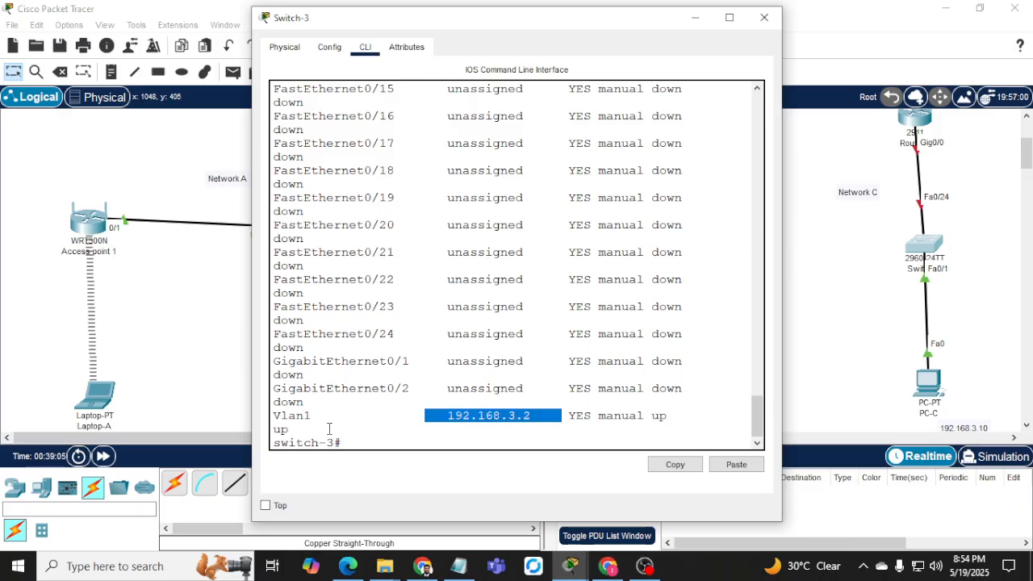
{"action": "left_click_drag", "start_coordinate": [780, 269], "coordinate": [941, 269]}
{"action": "key", "text": "Return"}
{"action": "key", "text": "Return"}
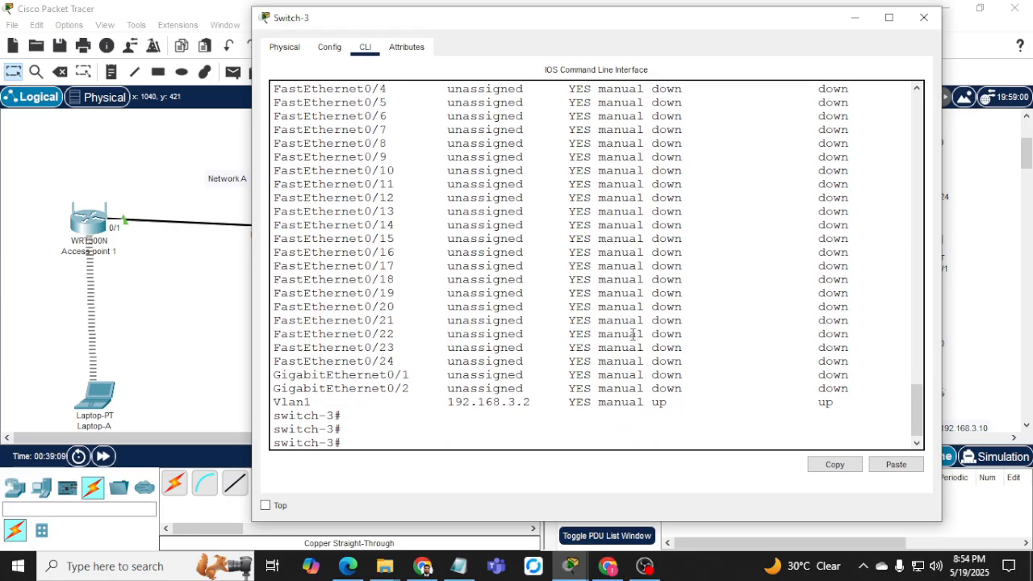
{"action": "type", "text": "sh vlan"}
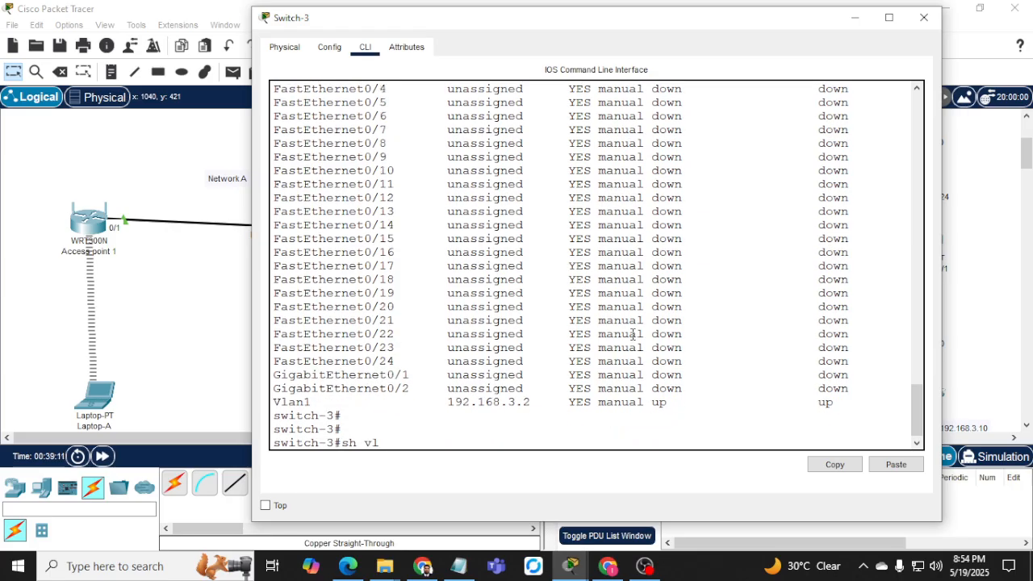
{"action": "key", "text": "Return"}
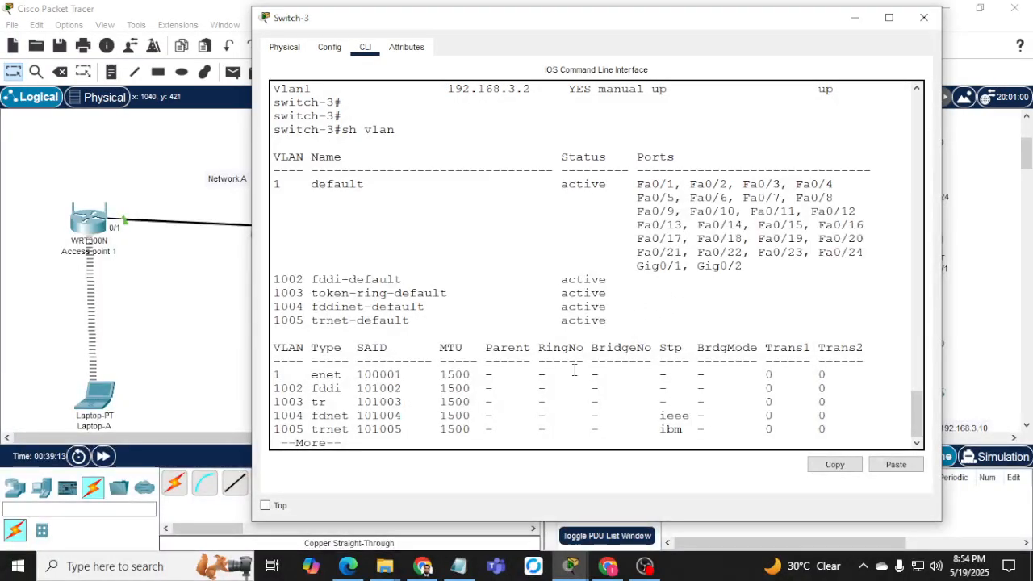
{"action": "left_click_drag", "start_coordinate": [569, 307], "coordinate": [653, 307]}
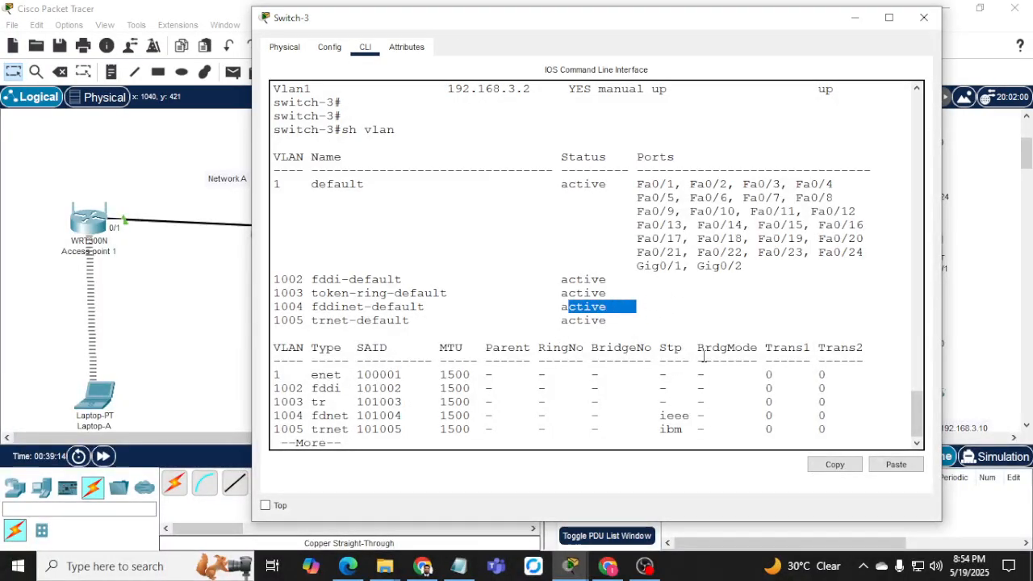
{"action": "left_click", "coordinate": [855, 17]}
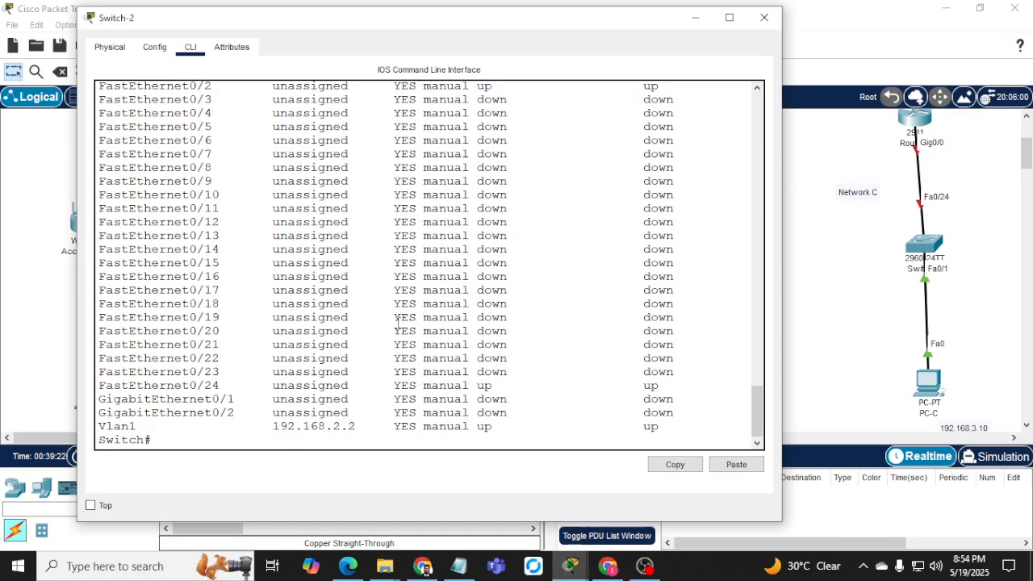
Set Switch-2's default gateway to 192.168.2.1 in global configuration mode.
{"action": "type", "text": "conf t"}
{"action": "key", "text": "Return"}
{"action": "type", "text": "ip defa"}
{"action": "key", "text": "Tab"}
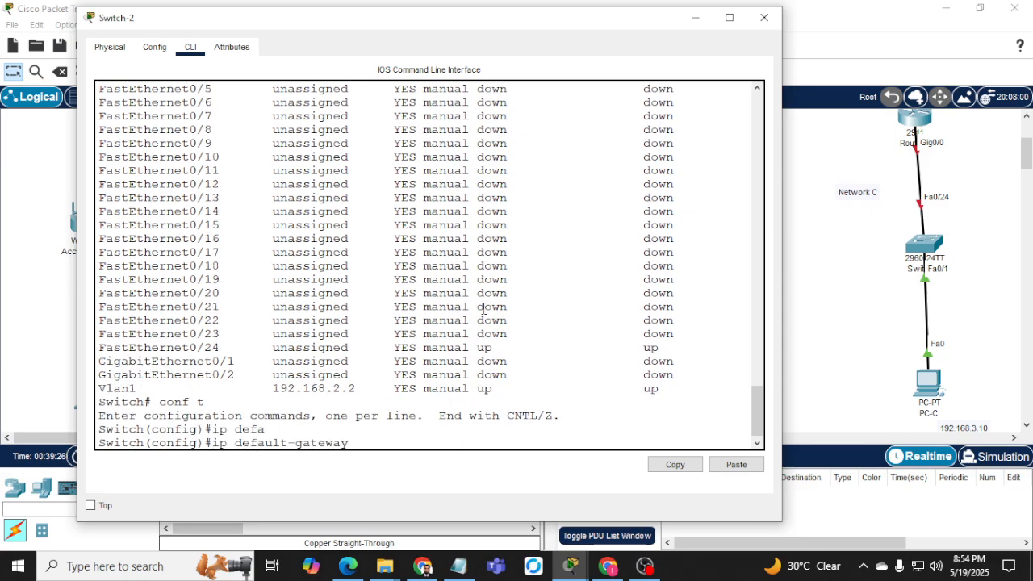
{"action": "type", "text": "192.168.2.1"}
{"action": "key", "text": "Return"}
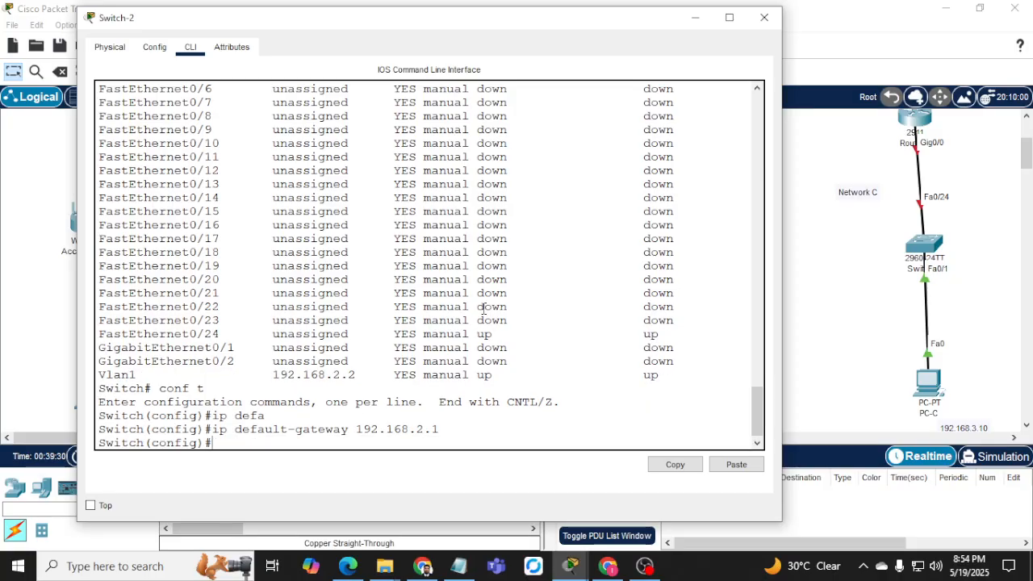
{"action": "type", "text": "exit"}
{"action": "key", "text": "Return"}
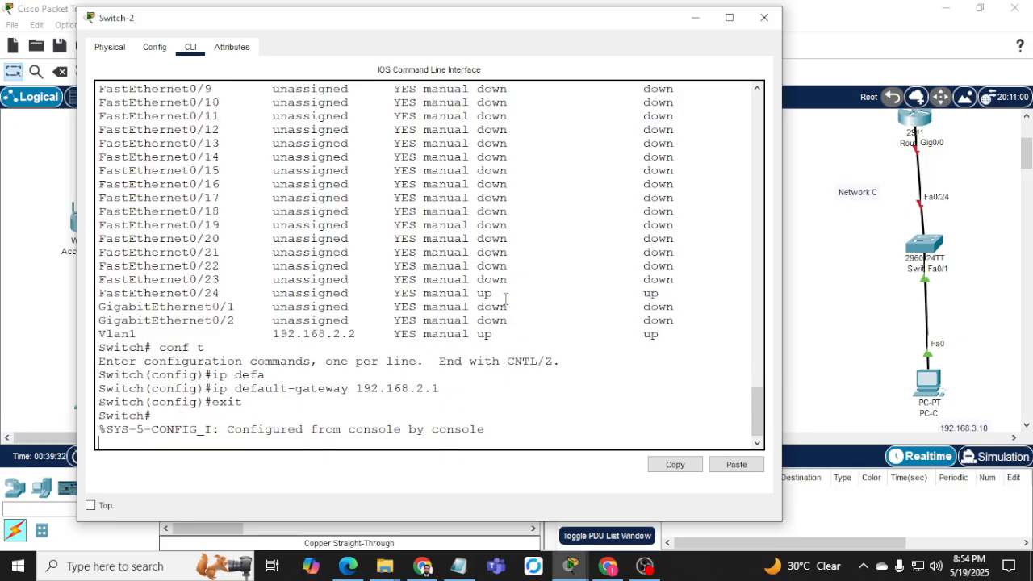
Check the running config lists gateway 192.168.2.1 and VLAN 1 at 192.168.2.2.
{"action": "type", "text": "sh ip"}
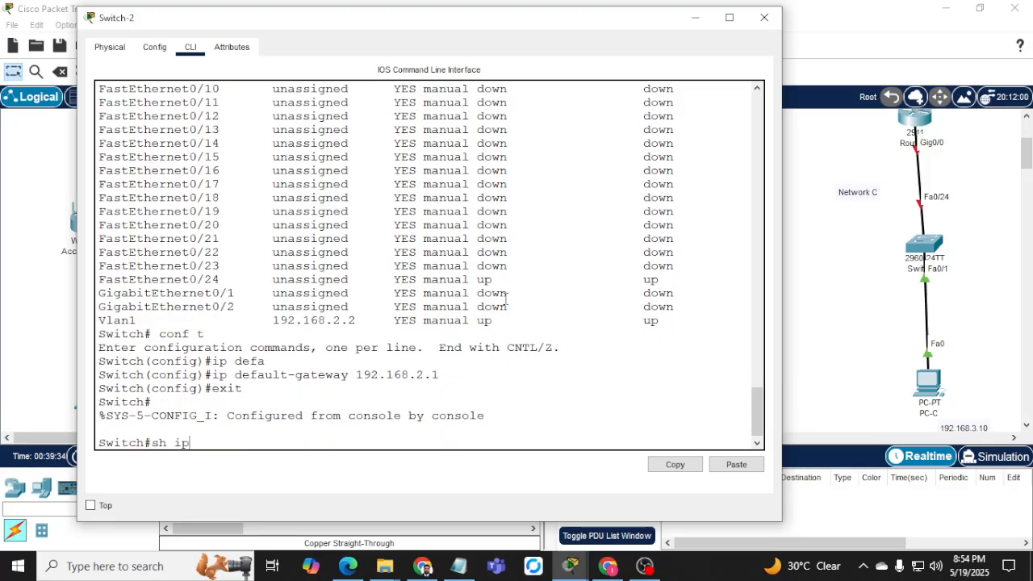
{"action": "key", "text": "BackSpace"}
{"action": "key", "text": "BackSpace"}
{"action": "type", "text": "run"}
{"action": "key", "text": "Tab"}
{"action": "key", "text": "Return"}
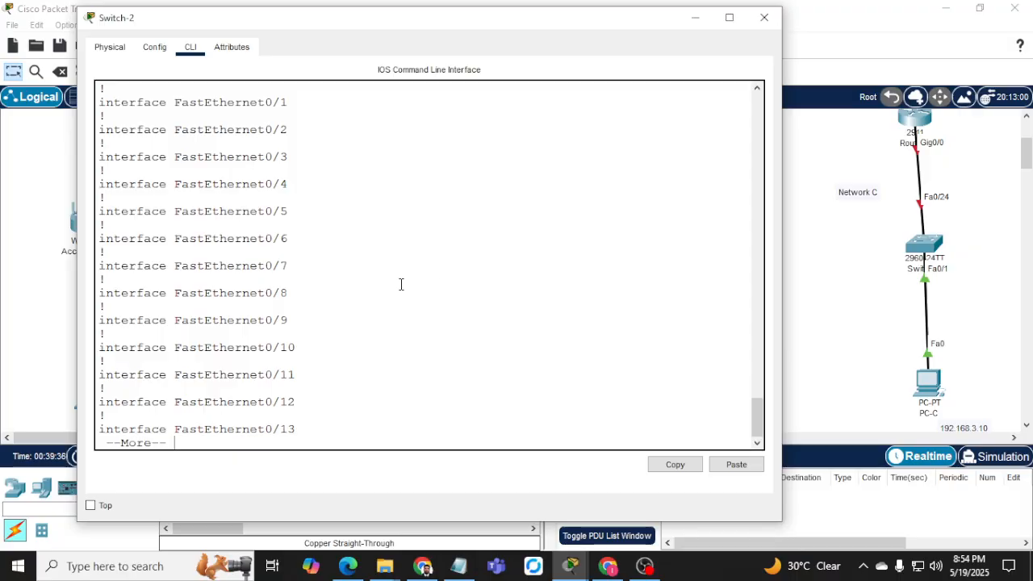
{"action": "key", "text": "space"}
{"action": "key", "text": "space"}
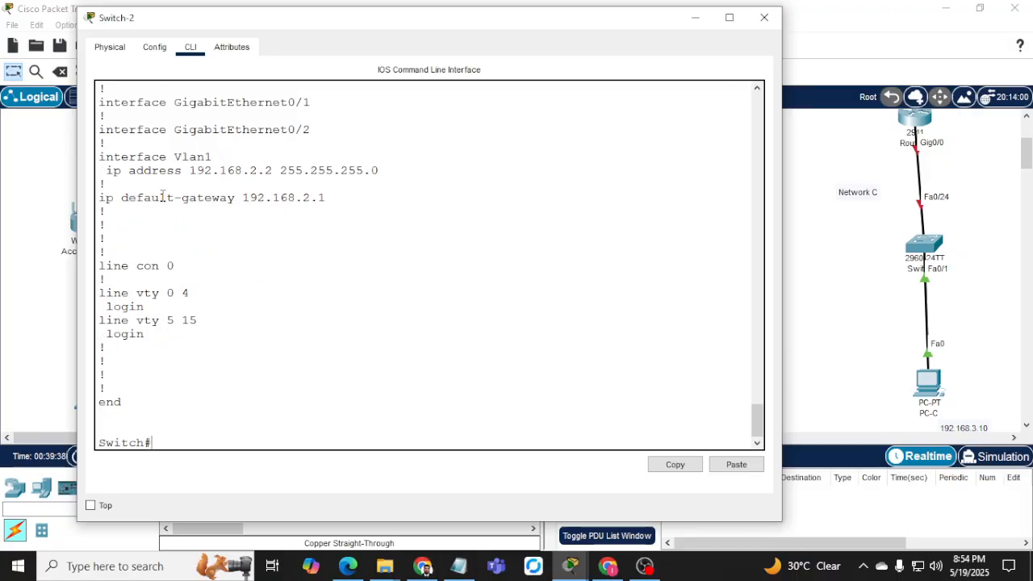
{"action": "left_click_drag", "start_coordinate": [145, 198], "coordinate": [339, 198]}
{"action": "left_click_drag", "start_coordinate": [232, 171], "coordinate": [366, 171]}
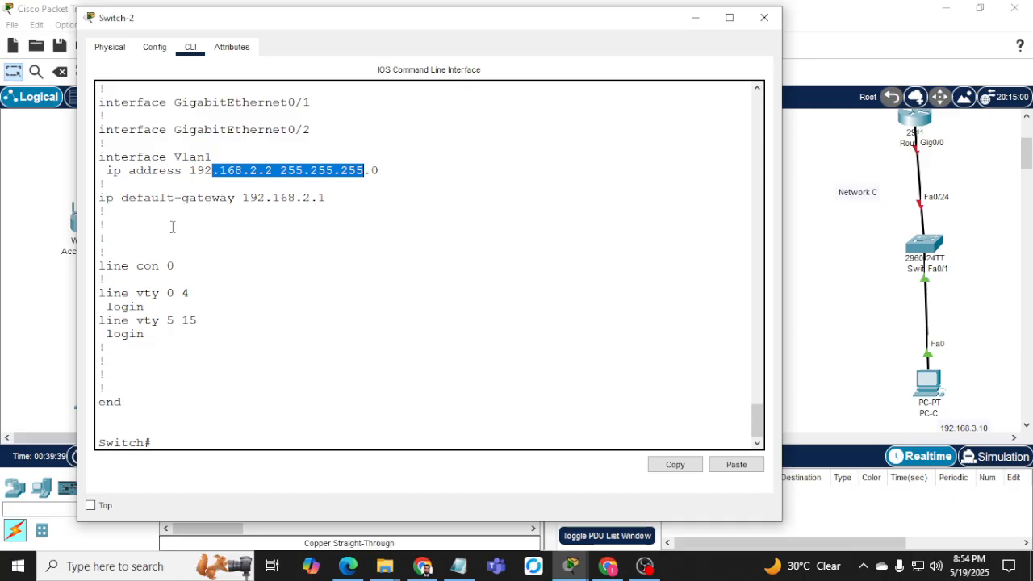
{"action": "left_click", "coordinate": [156, 288]}
{"action": "left_click_drag", "start_coordinate": [156, 288], "coordinate": [232, 279]}
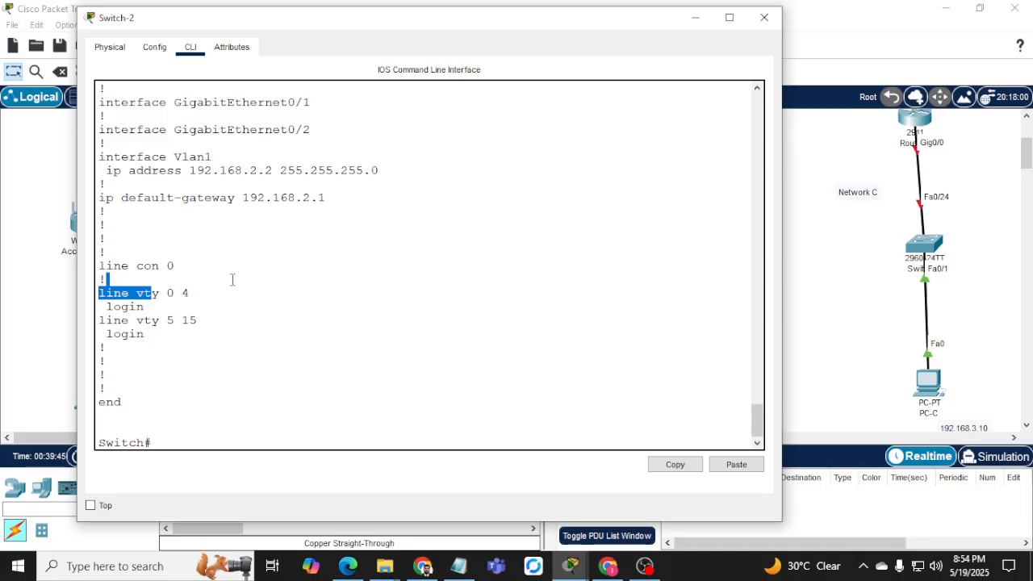
{"action": "left_click", "coordinate": [764, 17]}
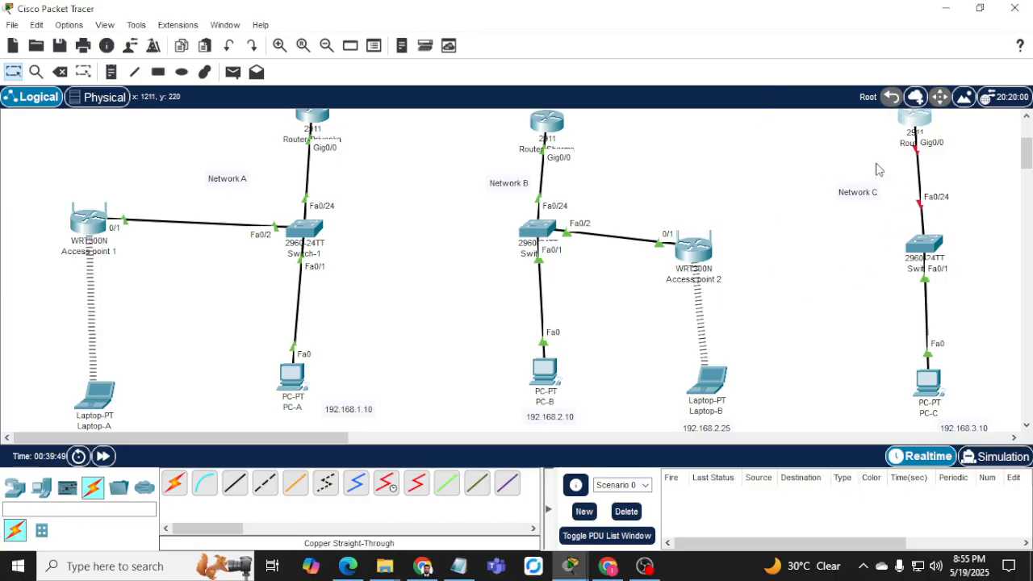
Open Router2's command line, decline the initial configuration dialog, and enter privileged mode.
{"action": "left_click", "coordinate": [546, 121]}
{"action": "left_click", "coordinate": [365, 47]}
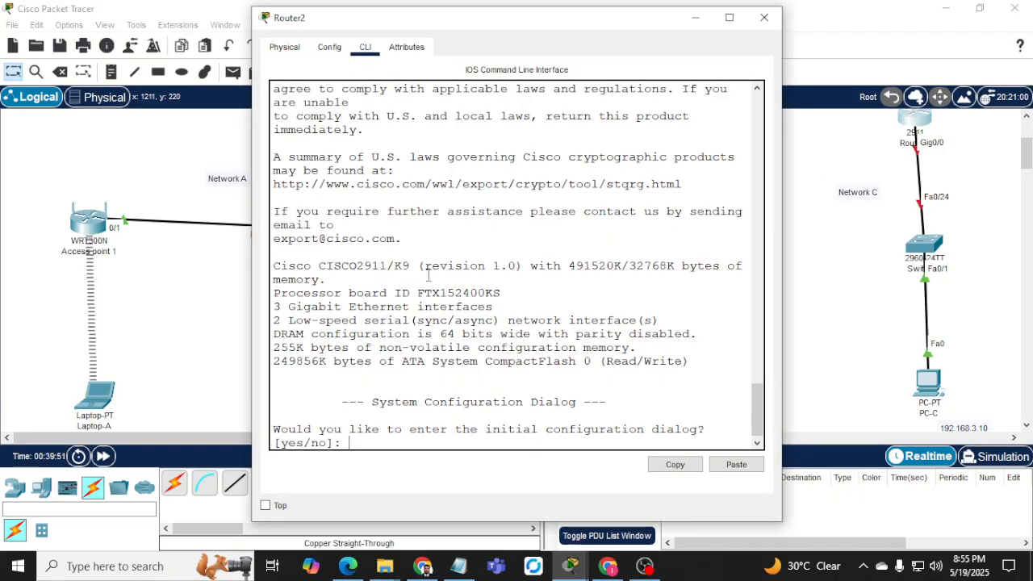
{"action": "key", "text": "Return"}
{"action": "key", "text": "Return"}
{"action": "type", "text": "no"}
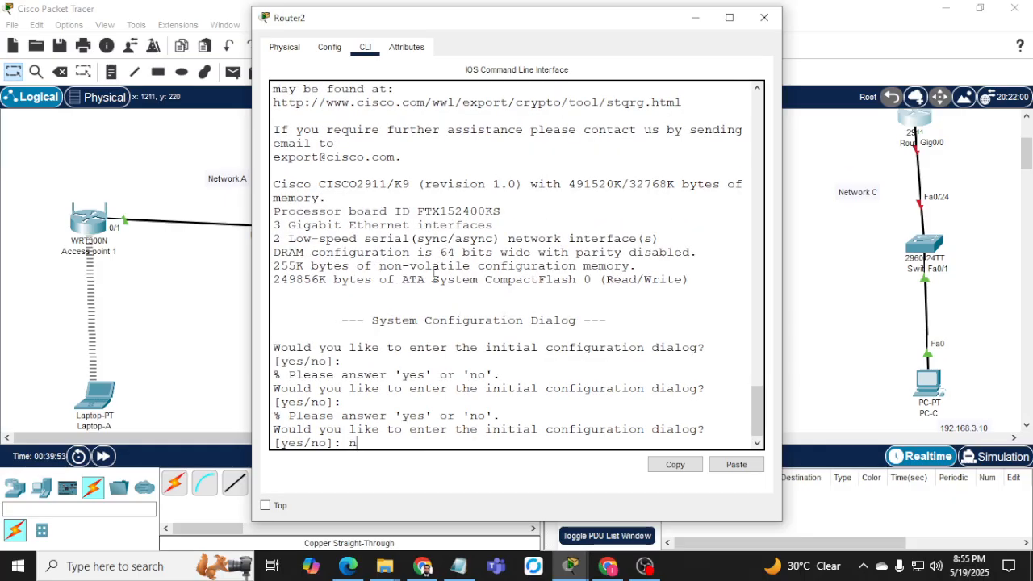
{"action": "key", "text": "Return"}
{"action": "left_click_drag", "start_coordinate": [252, 182], "coordinate": [122, 184]}
{"action": "key", "text": "Return"}
{"action": "key", "text": "Return"}
{"action": "key", "text": "Return"}
{"action": "type", "text": "er>e"}
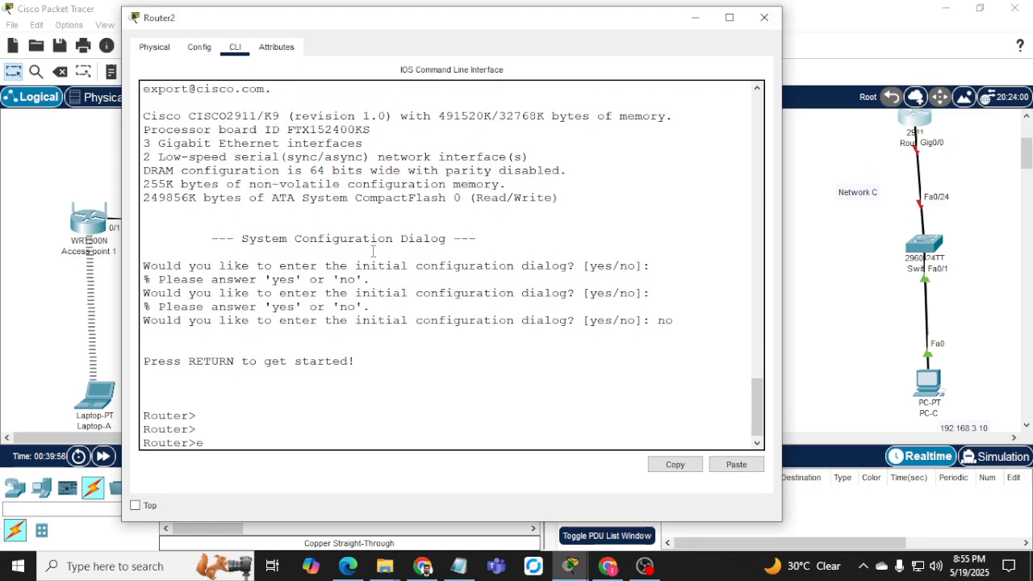
{"action": "type", "text": "n"}
{"action": "key", "text": "Return"}
Address Gig0/0 as 192.168.3.1 255.255.255.0, enable it with no shut, and exit.
{"action": "type", "text": "conf t"}
{"action": "key", "text": "Return"}
{"action": "type", "text": "ig)#int"}
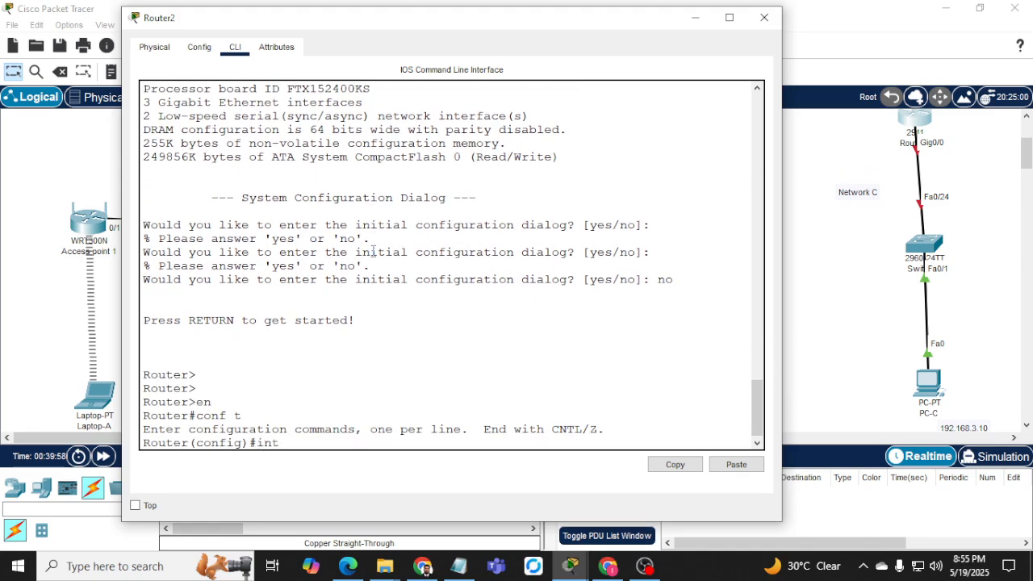
{"action": "type", "text": " g0/0"}
{"action": "key", "text": "Return"}
{"action": "type", "text": "ip add"}
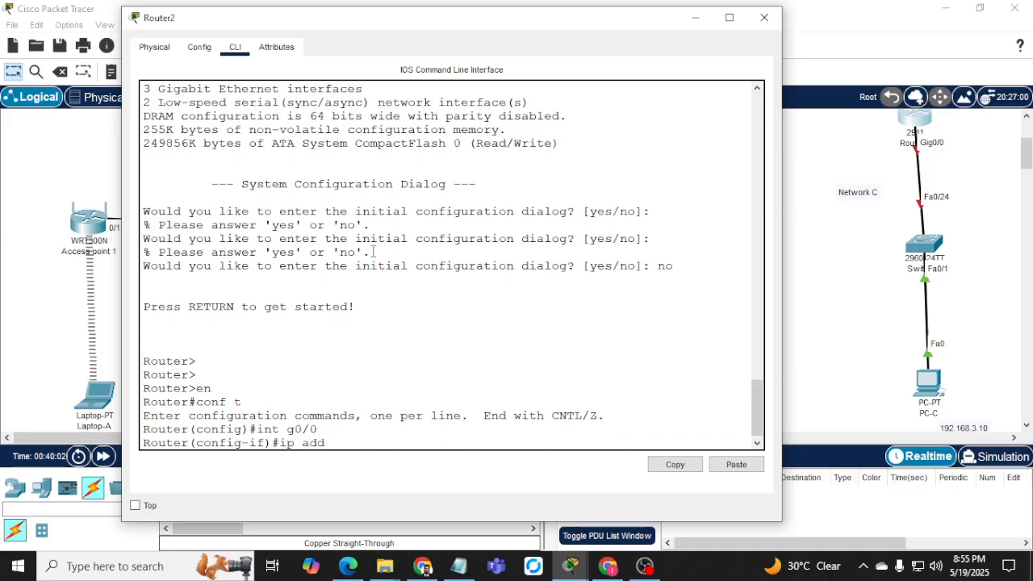
{"action": "type", "text": " 192.168.3.1"}
{"action": "key", "text": "Return"}
{"action": "key", "text": "Up"}
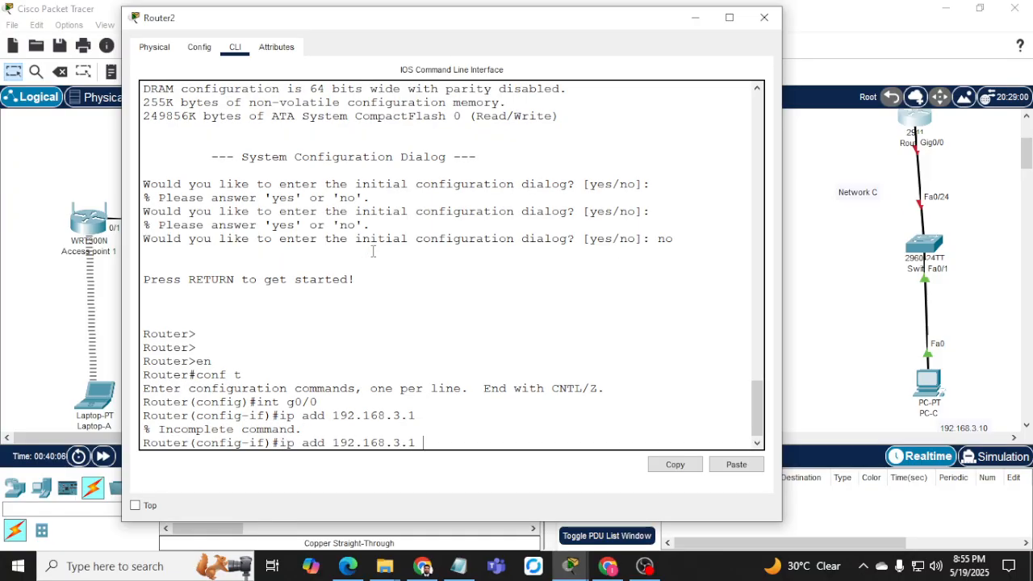
{"action": "type", "text": "255.255.255.0"}
{"action": "key", "text": "Return"}
{"action": "type", "text": "no "}
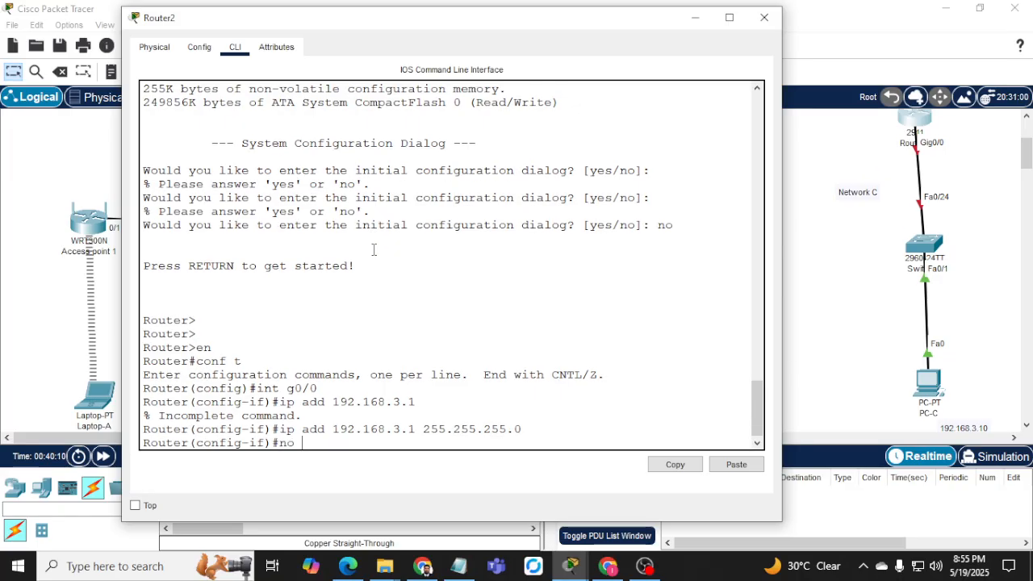
{"action": "type", "text": "shut"}
{"action": "key", "text": "Return"}
{"action": "key", "text": "Return"}
{"action": "type", "text": "end"}
{"action": "key", "text": "Return"}
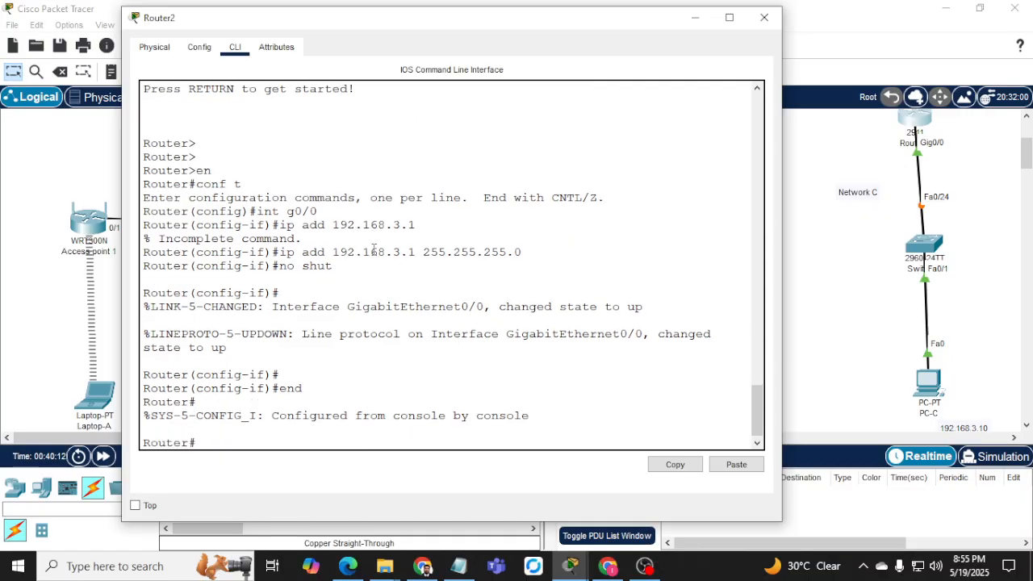
{"action": "key", "text": "Return"}
{"action": "key", "text": "Return"}
{"action": "left_click", "coordinate": [694, 16]}
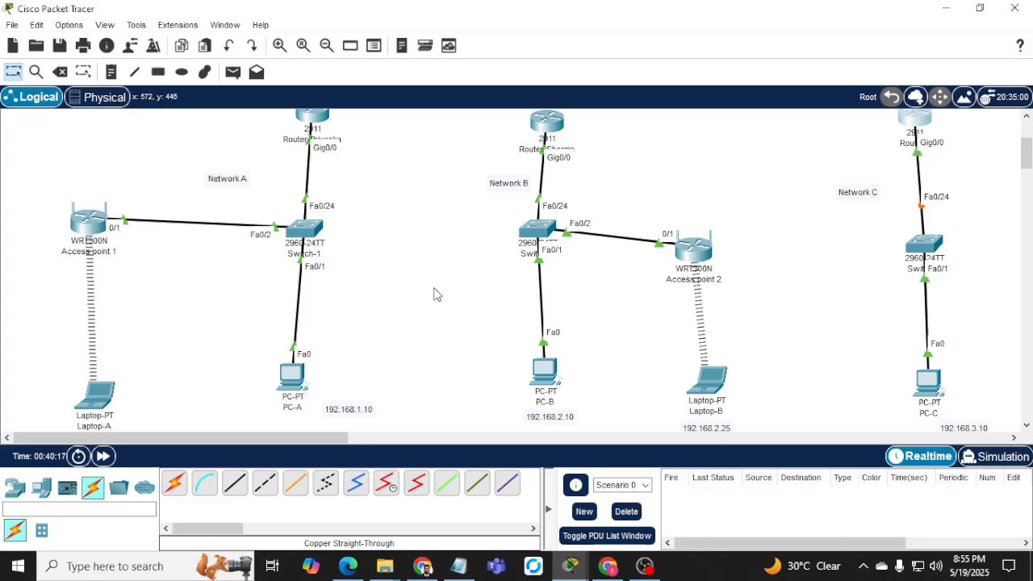
Select the Network A devices, the Network C switch, and the Network B devices.
{"action": "scroll", "coordinate": [433, 294], "scroll_direction": "up", "scroll_amount": 1}
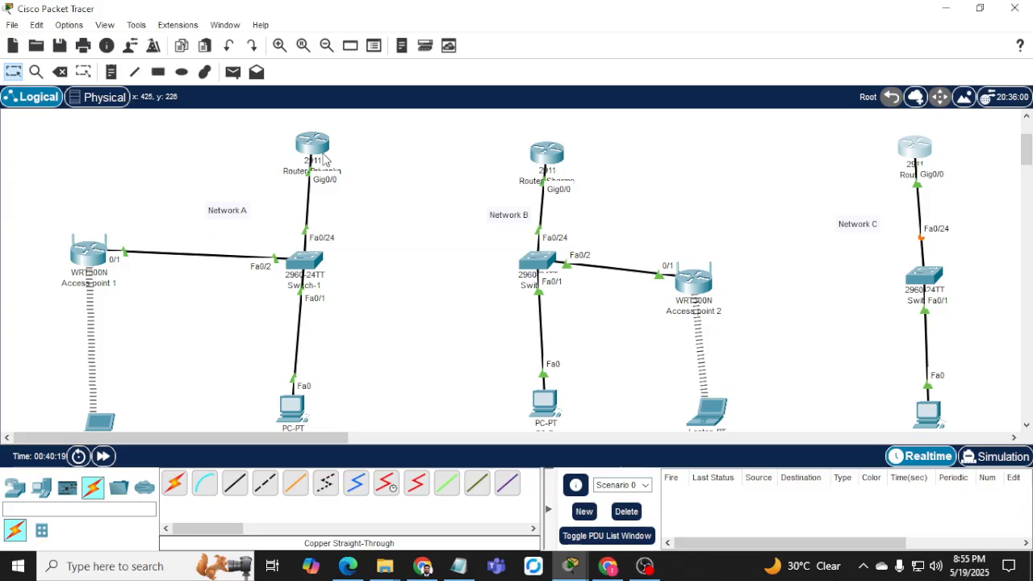
{"action": "mouse_move", "coordinate": [326, 158]}
{"action": "left_click_drag", "start_coordinate": [78, 212], "coordinate": [373, 421]}
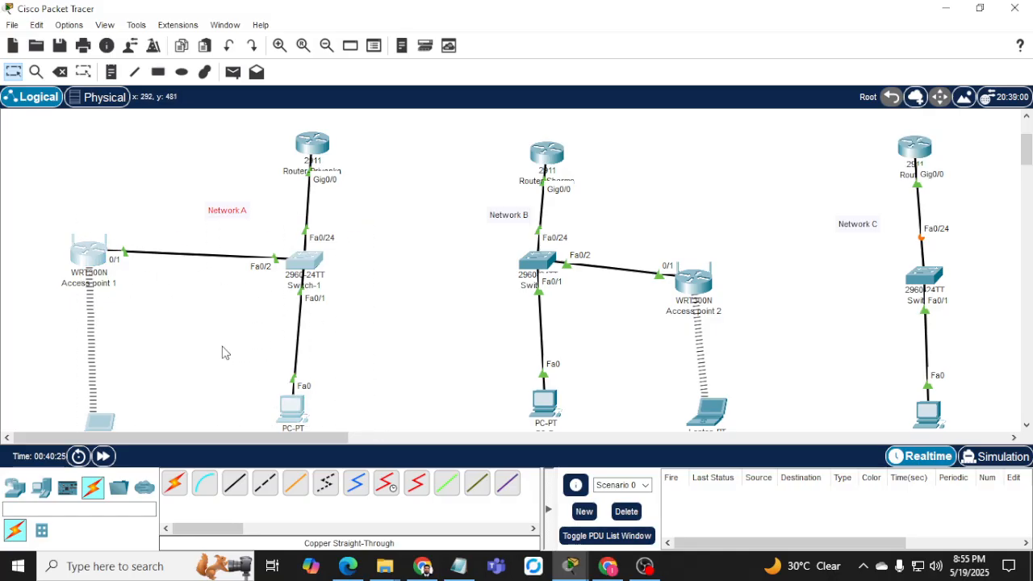
{"action": "left_click_drag", "start_coordinate": [868, 264], "coordinate": [997, 388]}
{"action": "left_click_drag", "start_coordinate": [444, 246], "coordinate": [702, 432]}
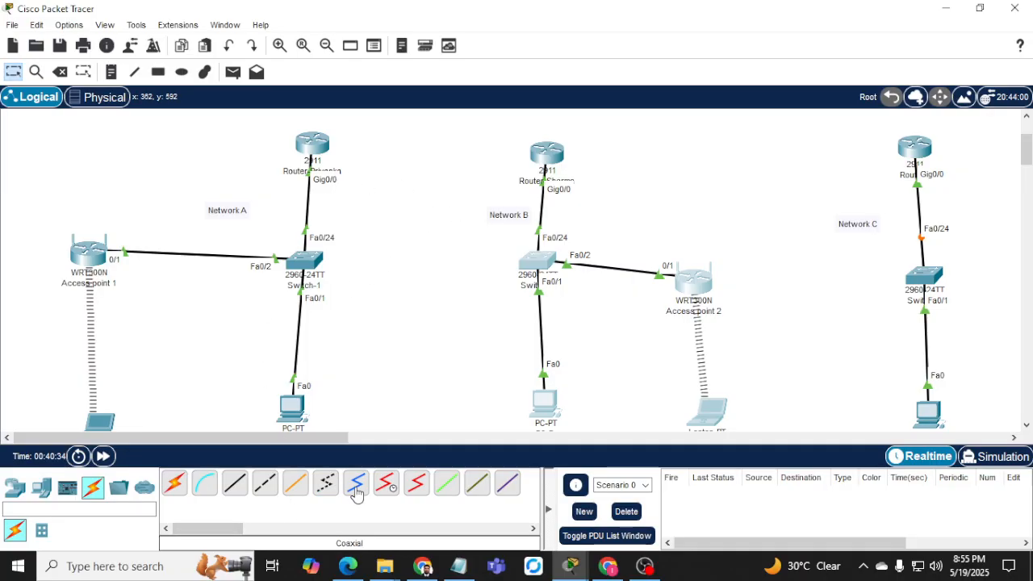
Connect Network A router's Serial0/0/0 to Network B router's Serial0/0/0 with a serial DCE cable.
{"action": "left_click", "coordinate": [386, 482]}
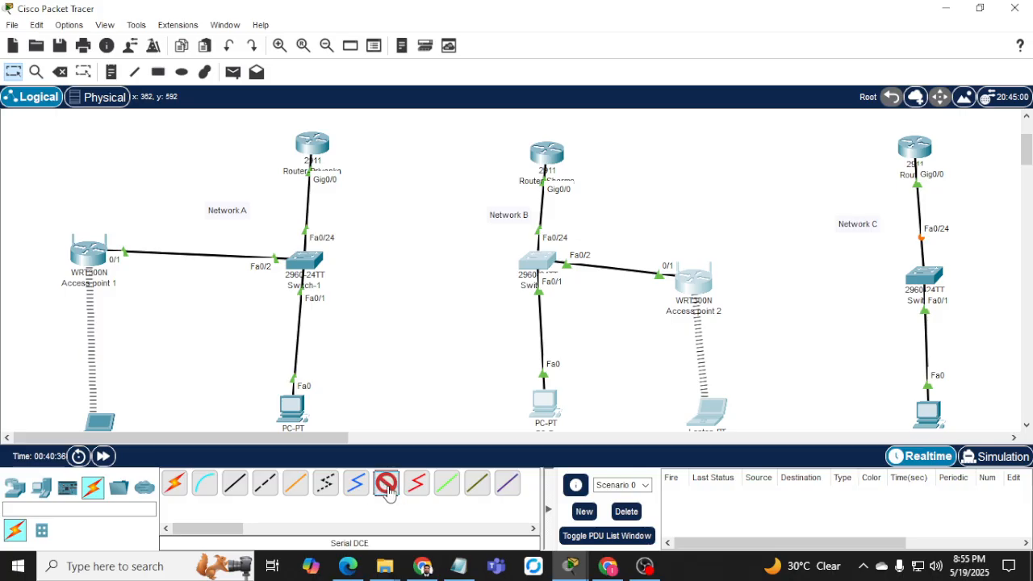
{"action": "left_click", "coordinate": [320, 148]}
{"action": "left_click", "coordinate": [365, 220]}
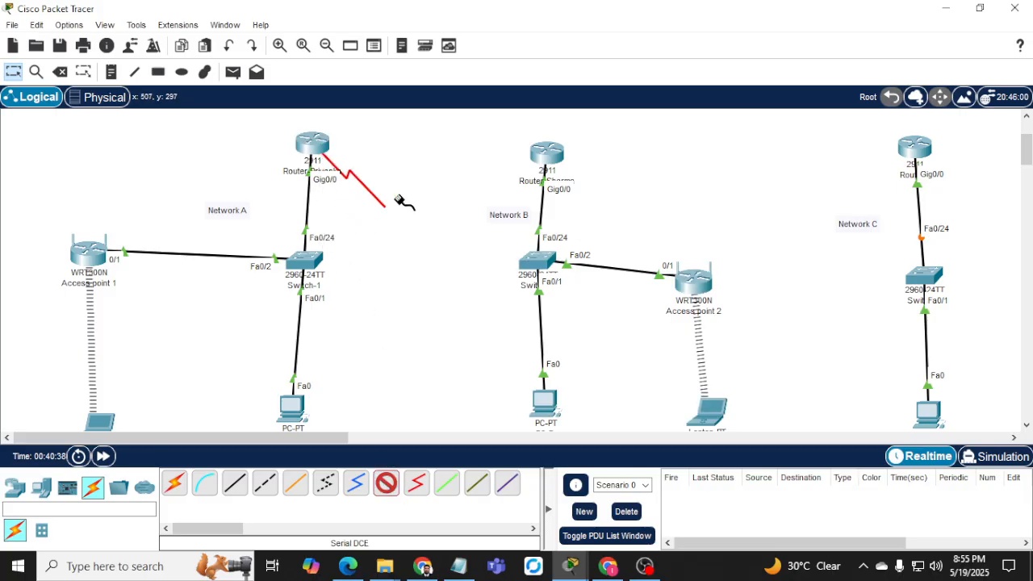
{"action": "left_click", "coordinate": [542, 160]}
{"action": "left_click", "coordinate": [587, 233]}
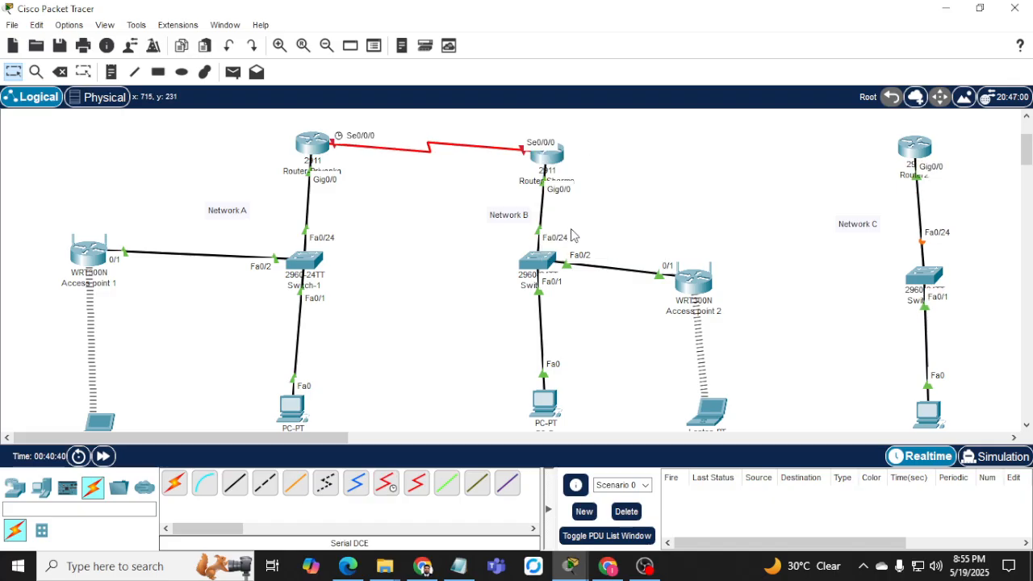
Connect Network B router's Serial0/0/1 to Network C router's Serial0/0/0.
{"action": "left_click", "coordinate": [556, 159]}
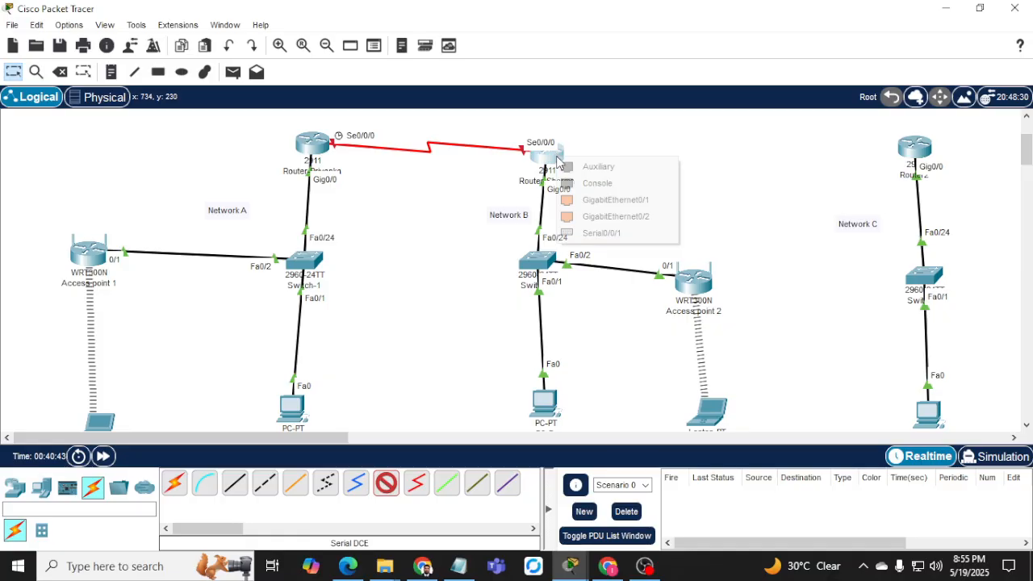
{"action": "left_click", "coordinate": [602, 233]}
{"action": "left_click", "coordinate": [910, 151]}
{"action": "left_click", "coordinate": [952, 222]}
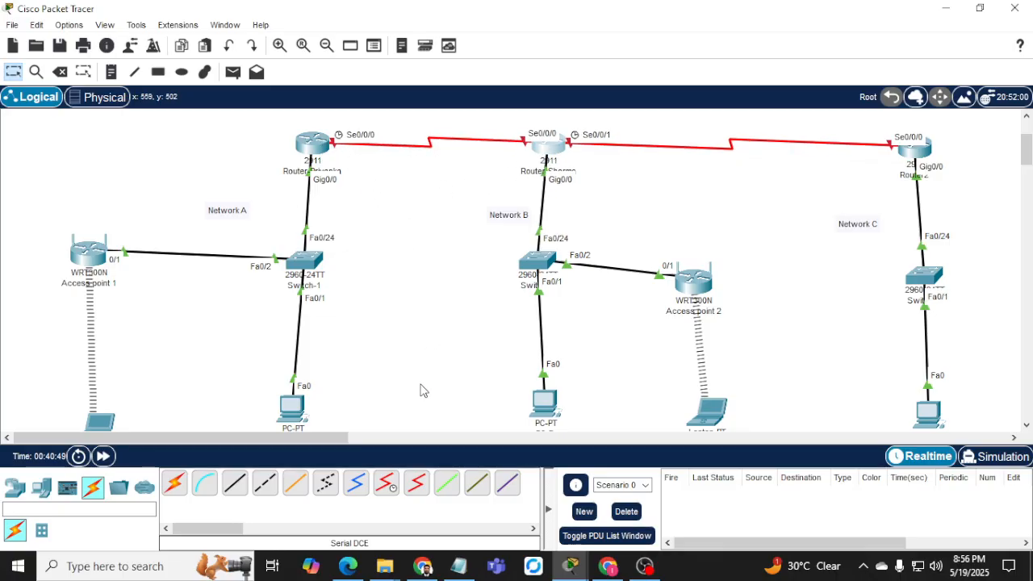
{"action": "left_click", "coordinate": [423, 568]}
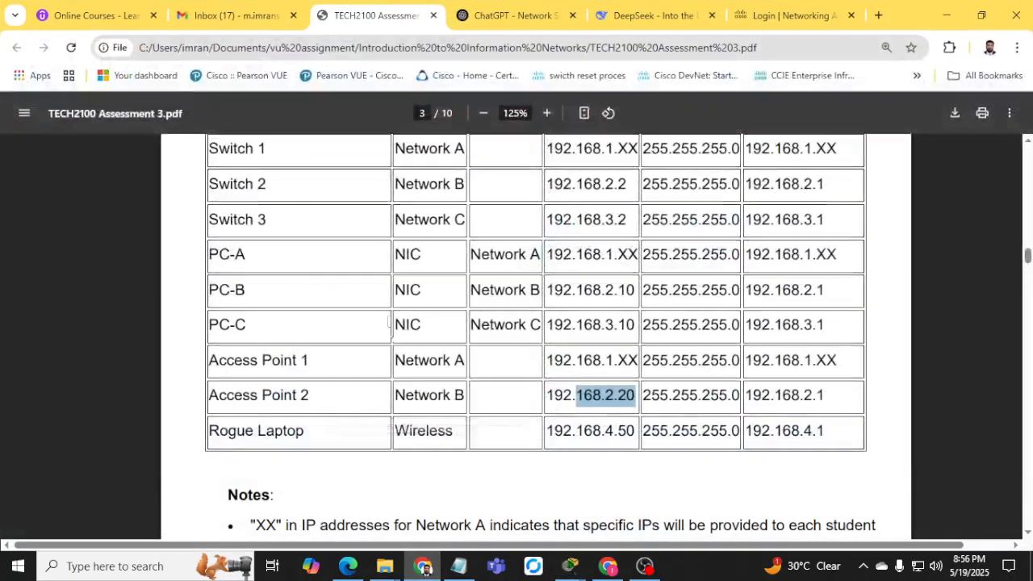
{"action": "scroll", "coordinate": [456, 420], "scroll_direction": "up", "scroll_amount": 3}
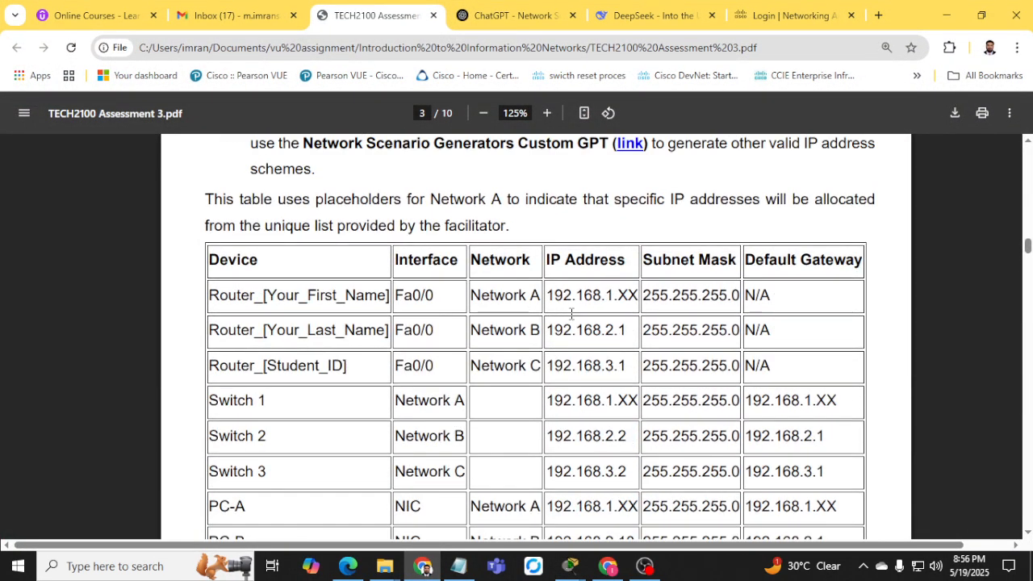
{"action": "scroll", "coordinate": [602, 253], "scroll_direction": "down", "scroll_amount": 1}
{"action": "left_click_drag", "start_coordinate": [593, 246], "coordinate": [615, 247]}
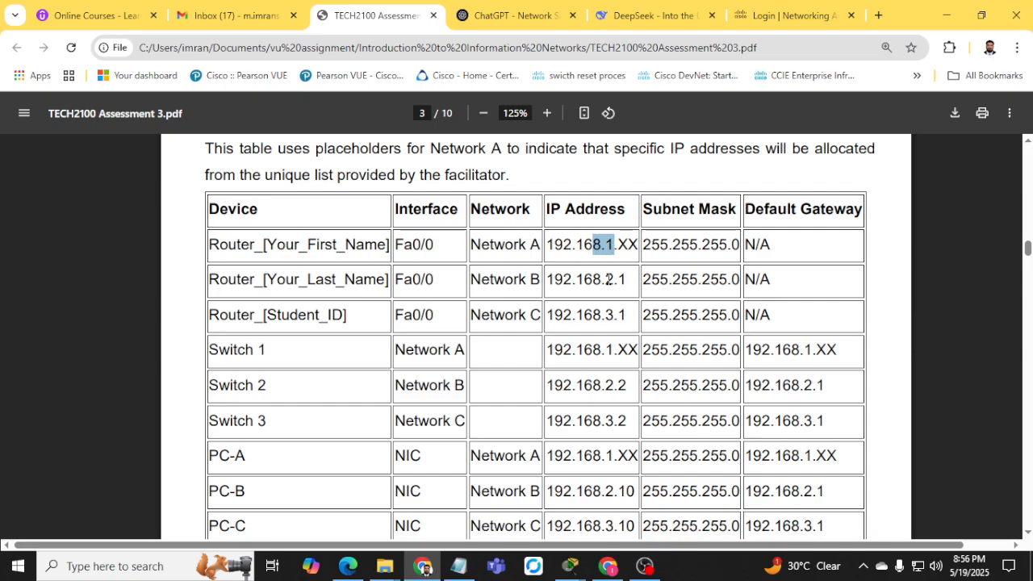
{"action": "left_click_drag", "start_coordinate": [605, 279], "coordinate": [626, 279]}
{"action": "left_click_drag", "start_coordinate": [585, 315], "coordinate": [627, 315]}
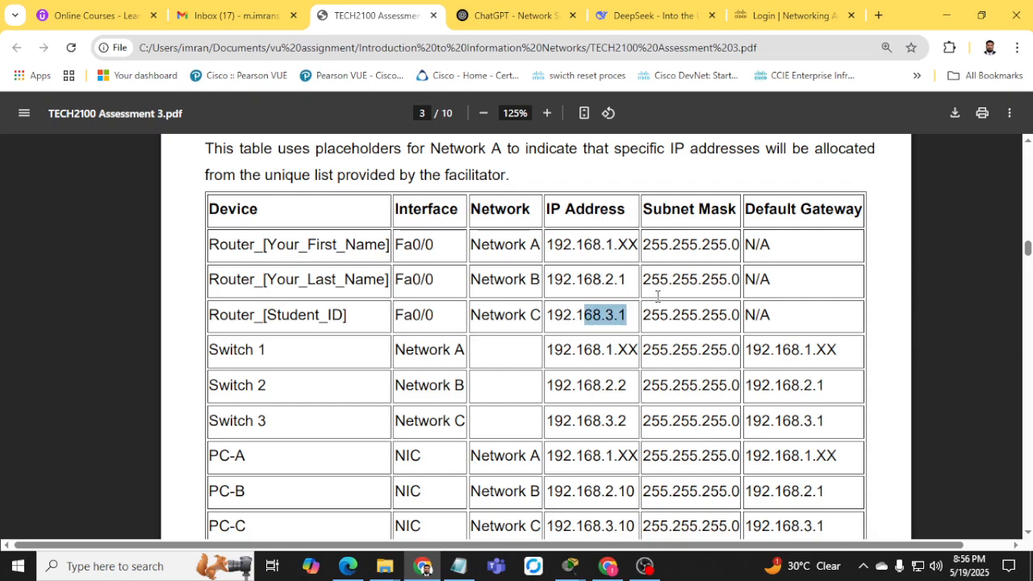
{"action": "left_click", "coordinate": [945, 15]}
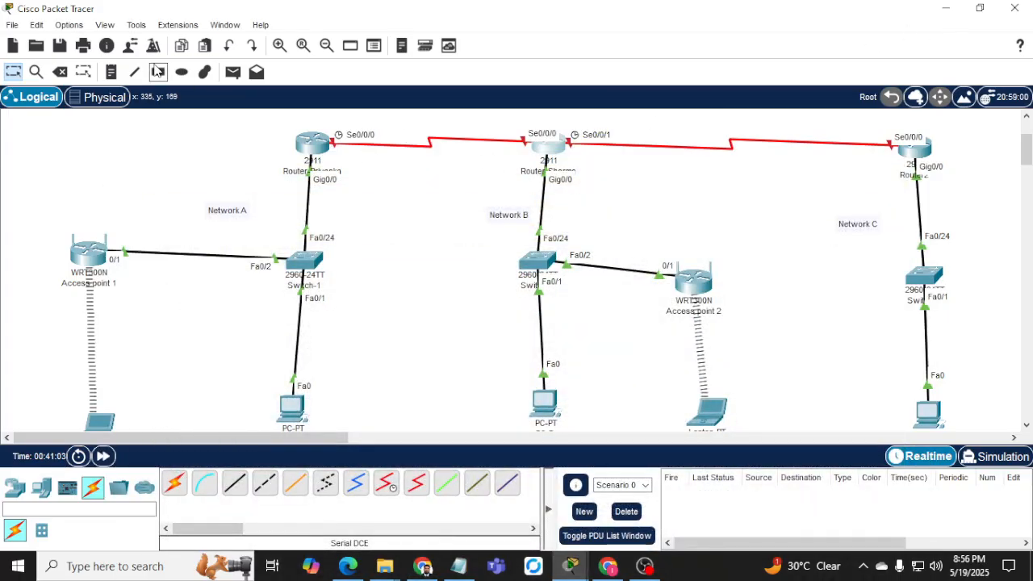
Place notes '192.168.0.1/30' above the A–B link and '192.168.0.4/30' above the B–C link.
{"action": "left_click", "coordinate": [111, 72]}
{"action": "left_click", "coordinate": [413, 121]}
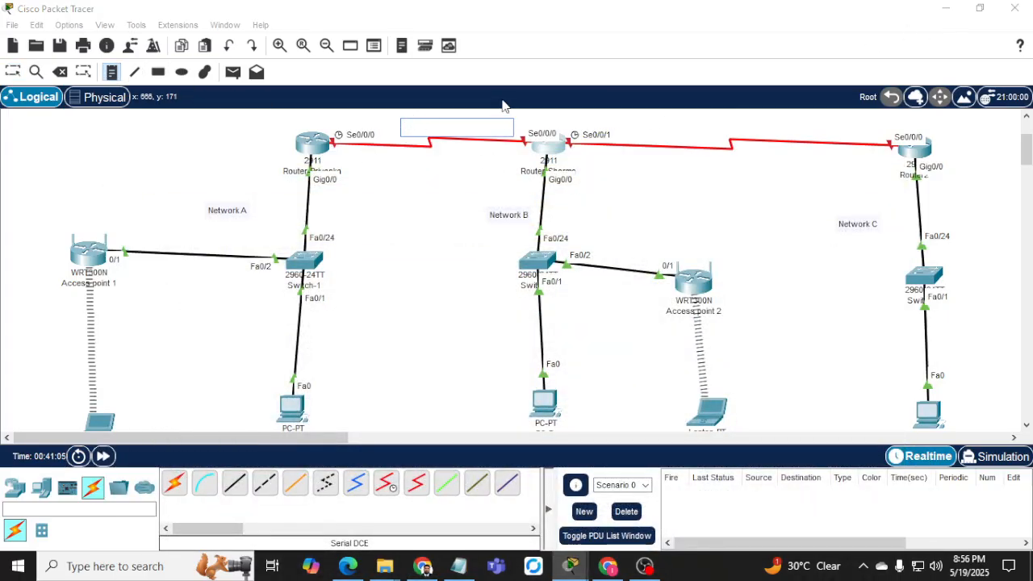
{"action": "type", "text": "192.168.0.1/"}
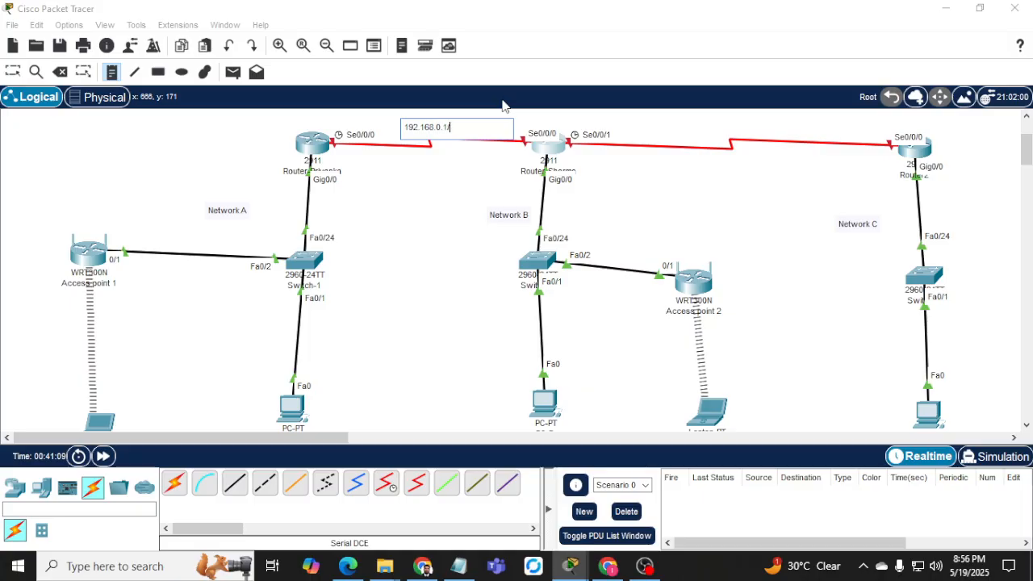
{"action": "type", "text": "30"}
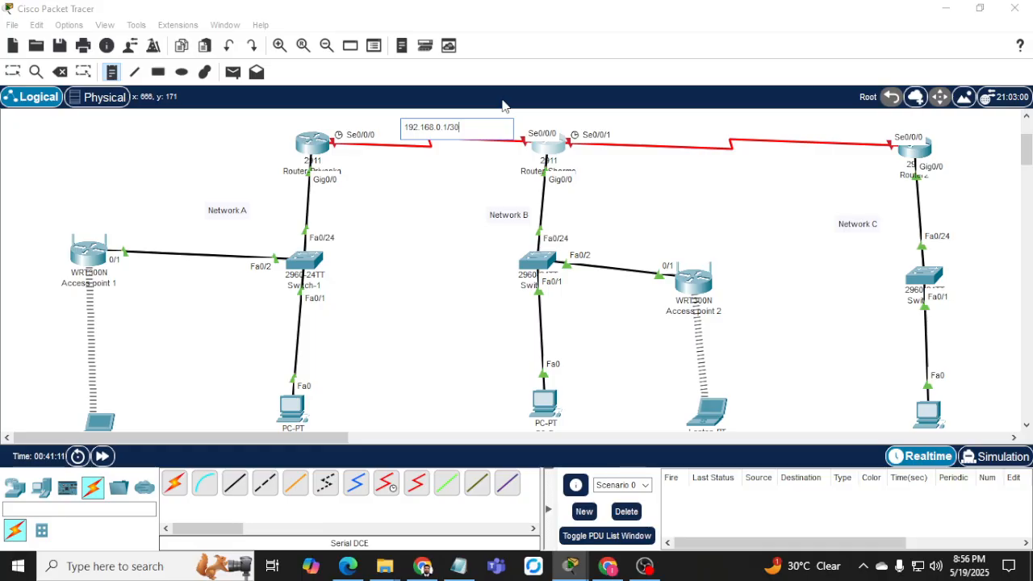
{"action": "left_click", "coordinate": [710, 120]}
{"action": "type", "text": "192.168"}
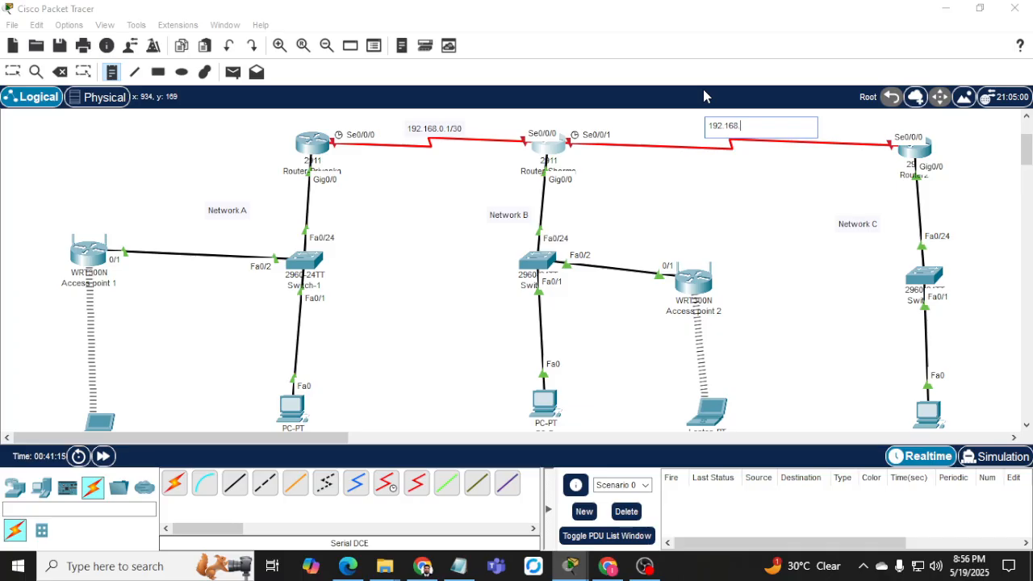
{"action": "type", "text": ".0."}
{"action": "type", "text": "4/30"}
{"action": "left_click", "coordinate": [12, 72]}
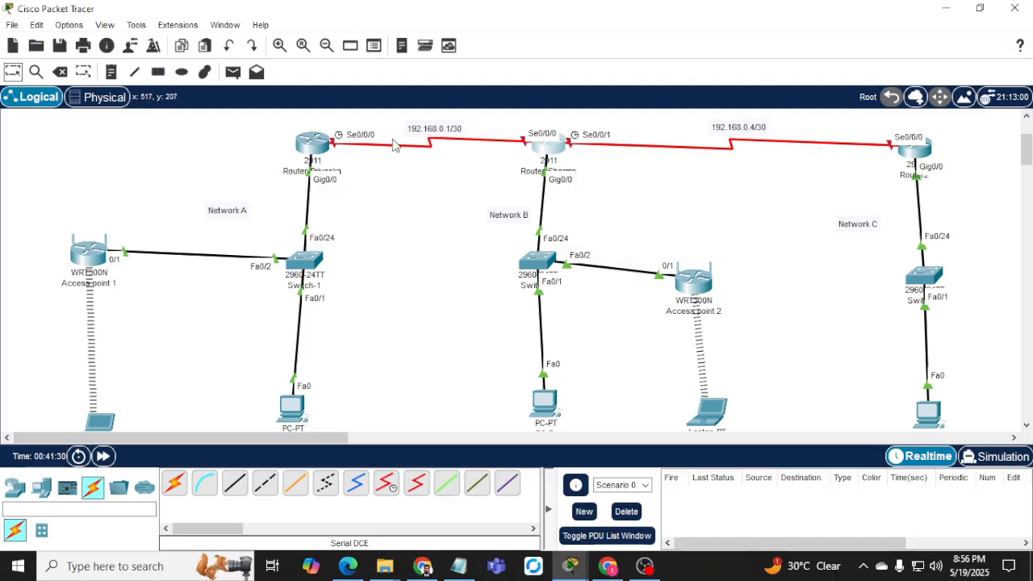
In the Network A router's CLI, enter config mode and set a hostname of Router_ plus the student's name.
{"action": "left_click", "coordinate": [312, 147]}
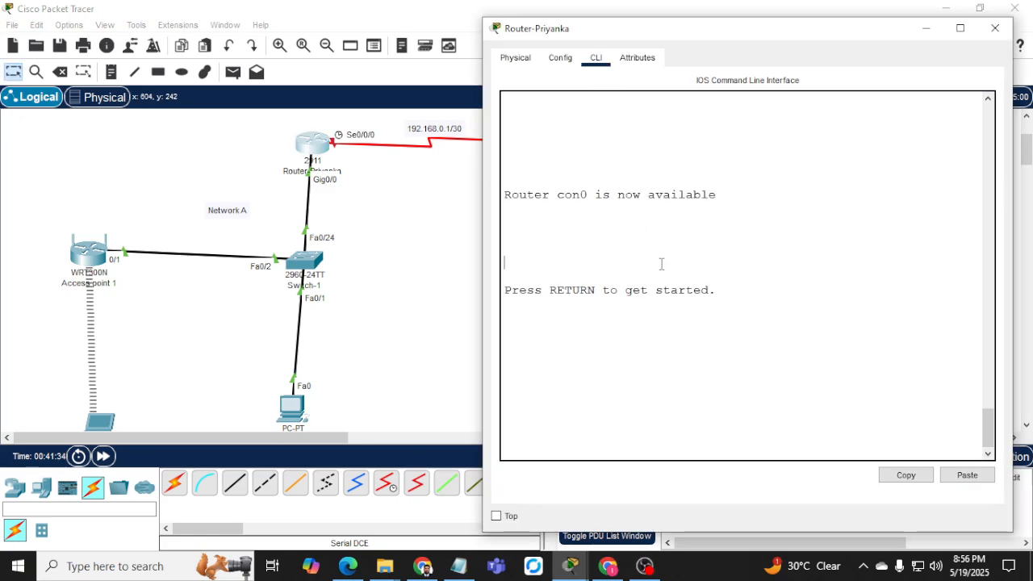
{"action": "key", "text": "Return"}
{"action": "key", "text": "Return"}
{"action": "key", "text": "Return"}
{"action": "type", "text": "en"}
{"action": "key", "text": "Return"}
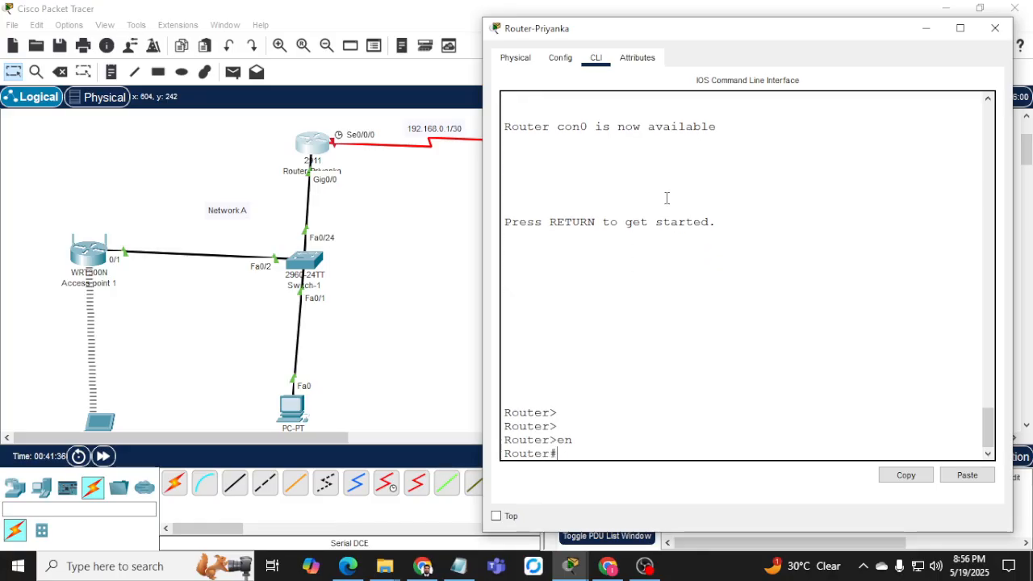
{"action": "type", "text": "conf t"}
{"action": "key", "text": "Return"}
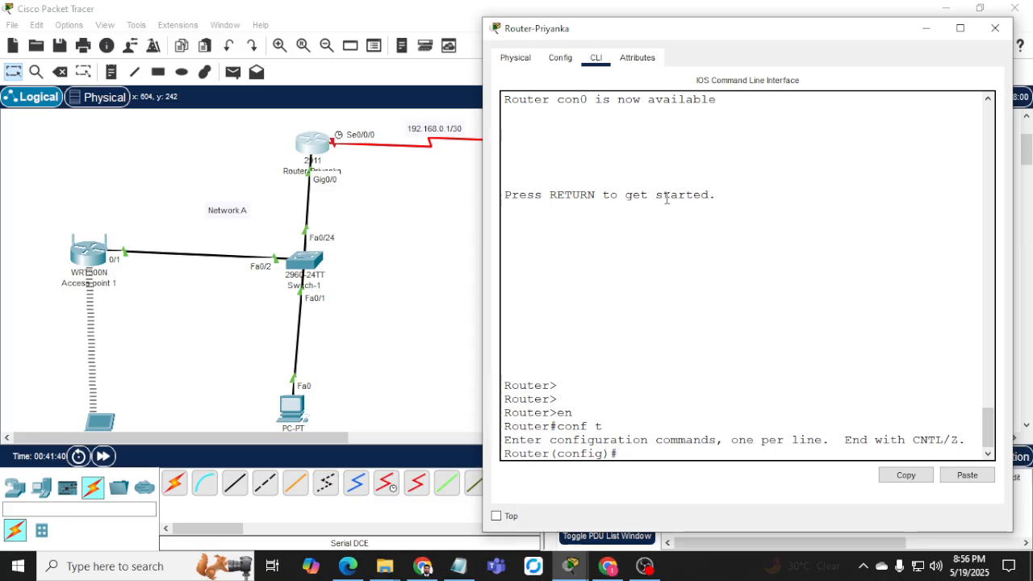
{"action": "type", "text": "host"}
{"action": "key", "text": "Tab"}
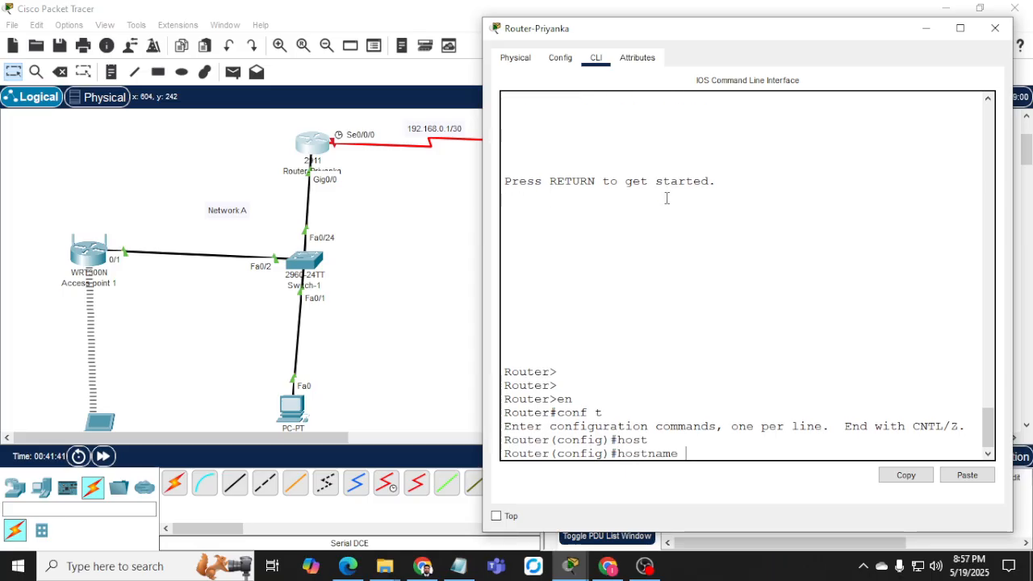
{"action": "type", "text": "Route"}
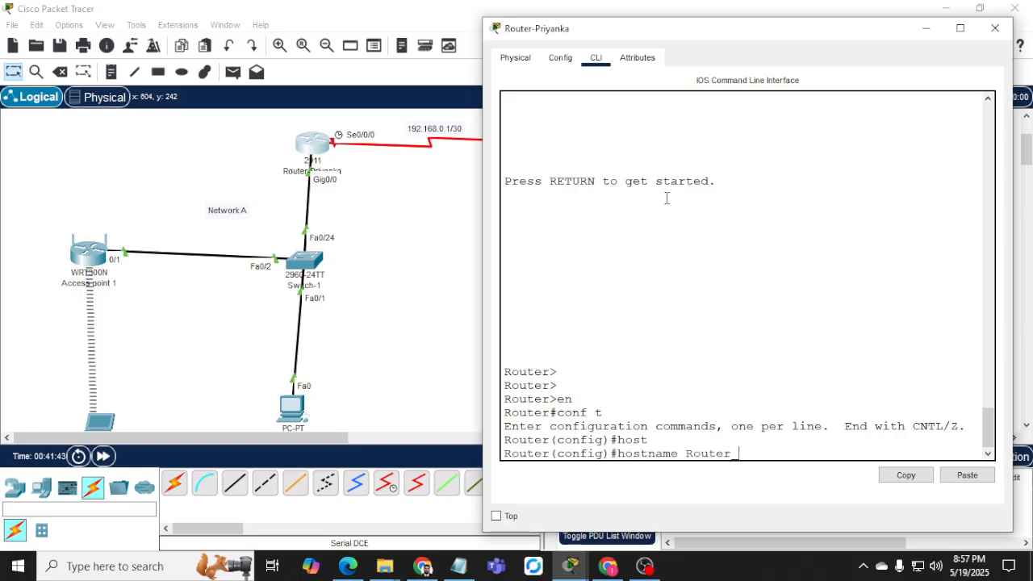
{"action": "type", "text": "r_Pri"}
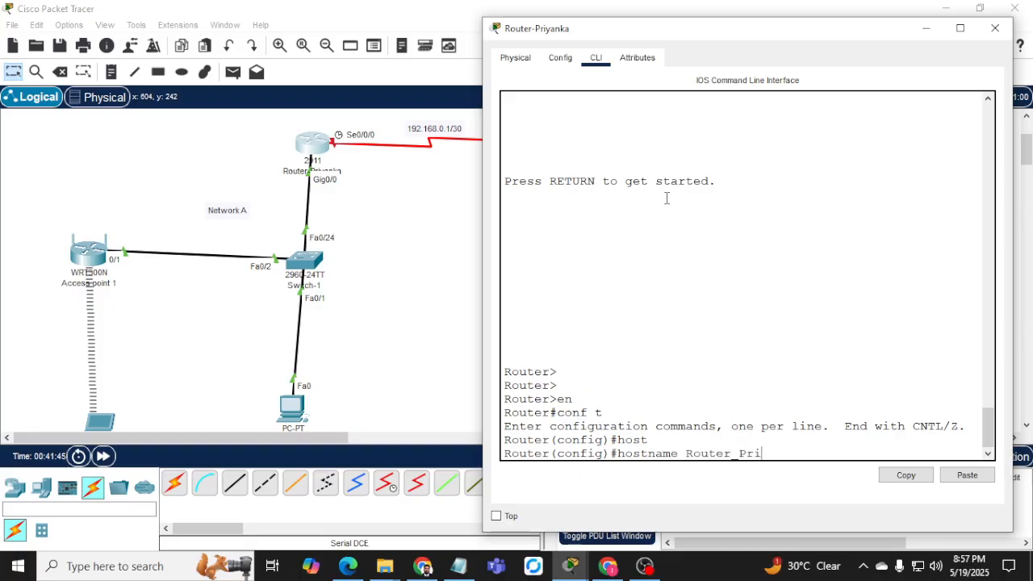
{"action": "type", "text": "yanka"}
{"action": "key", "text": "Return"}
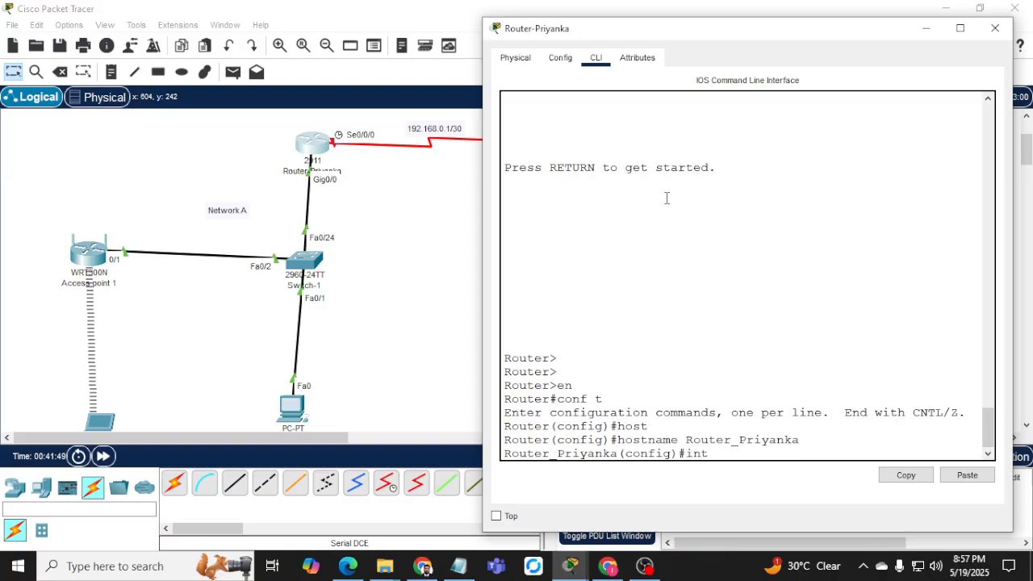
Give Serial0/0/0 the address 192.168.0.1 255.255.255.252 and enable it.
{"action": "type", "text": "int se0/0"}
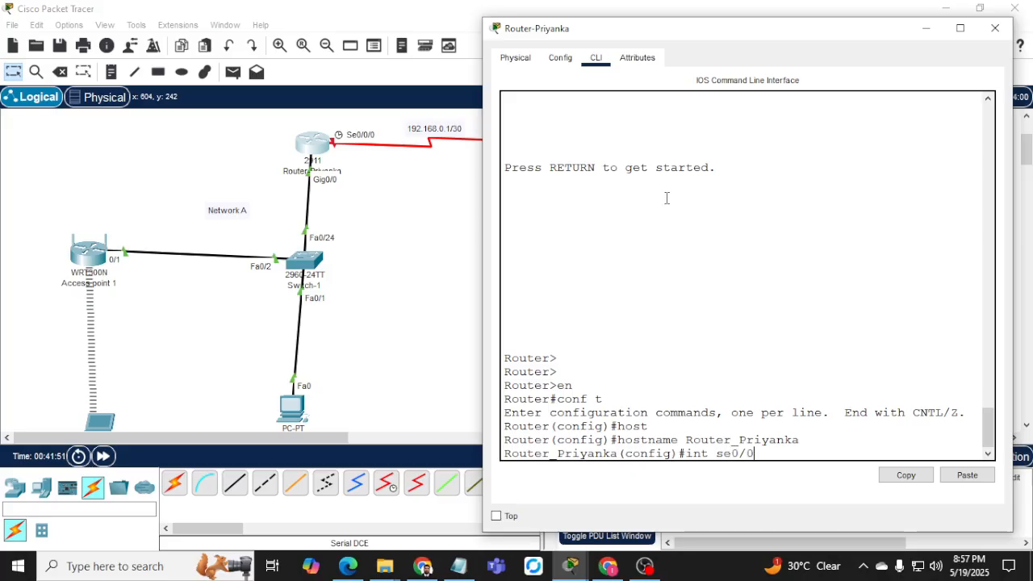
{"action": "type", "text": "/0"}
{"action": "key", "text": "Return"}
{"action": "type", "text": "ip add"}
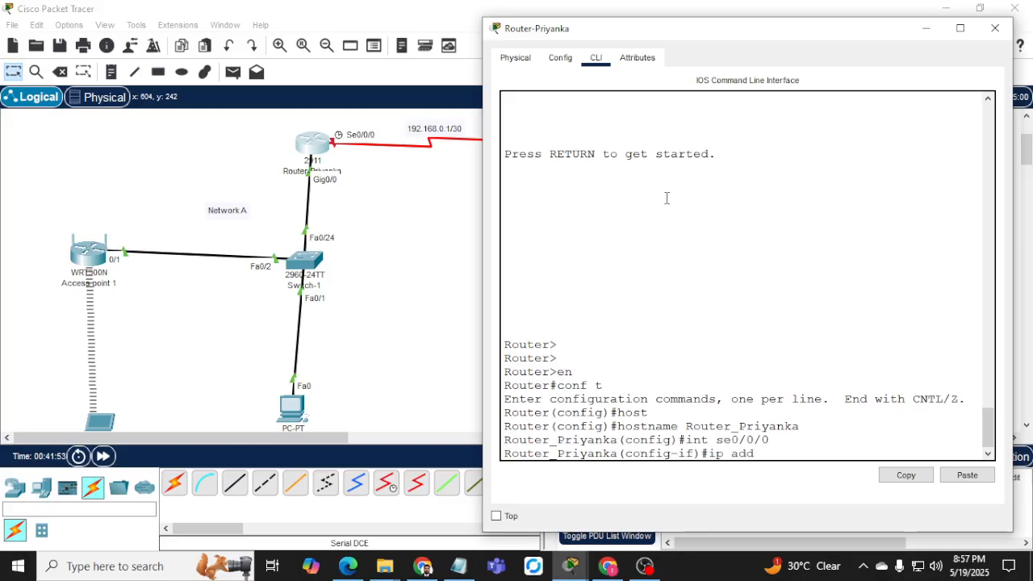
{"action": "type", "text": " 192.168."}
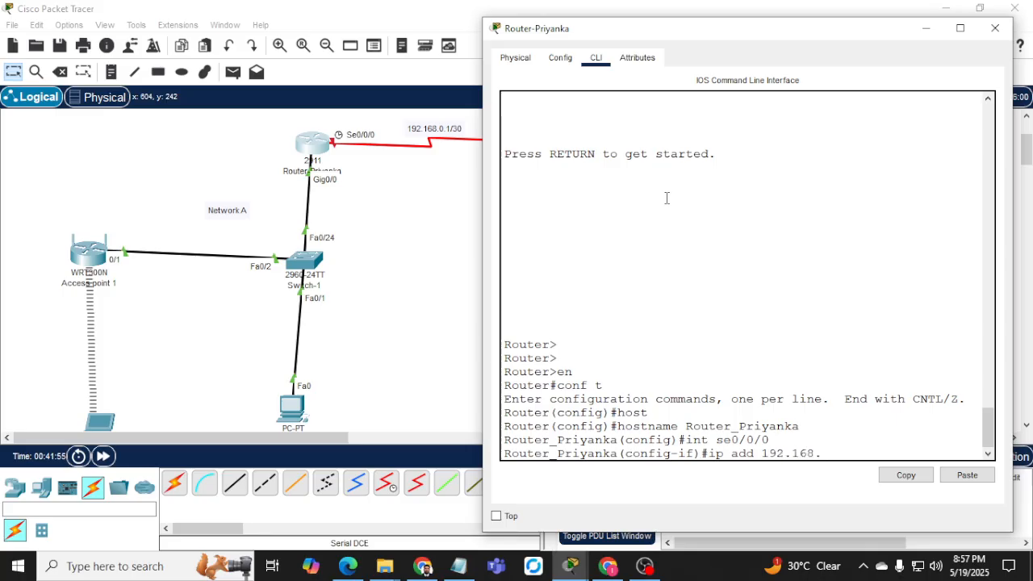
{"action": "type", "text": "0.1 255.255.255.252"}
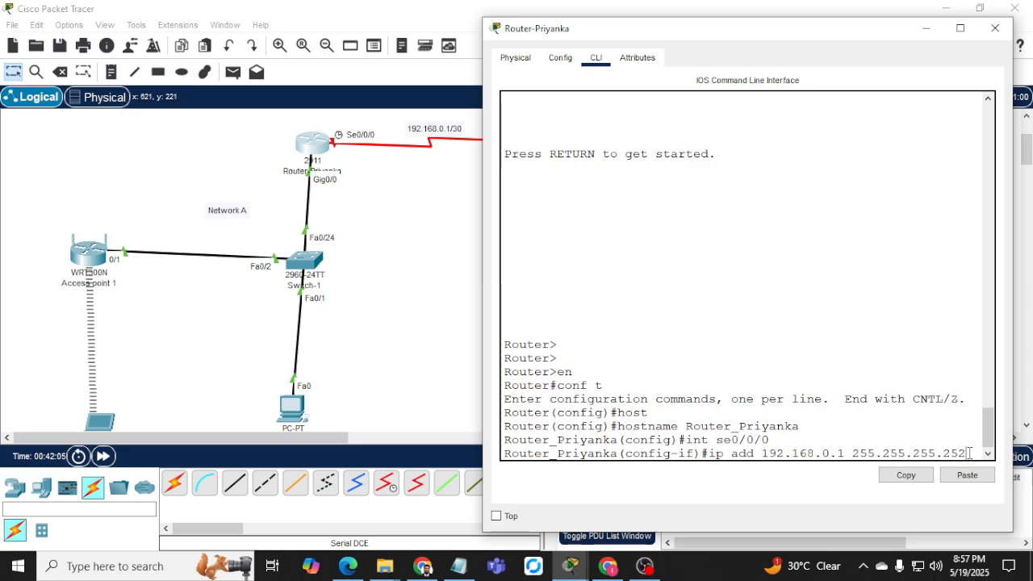
{"action": "key", "text": "Return"}
{"action": "type", "text": "no shut"}
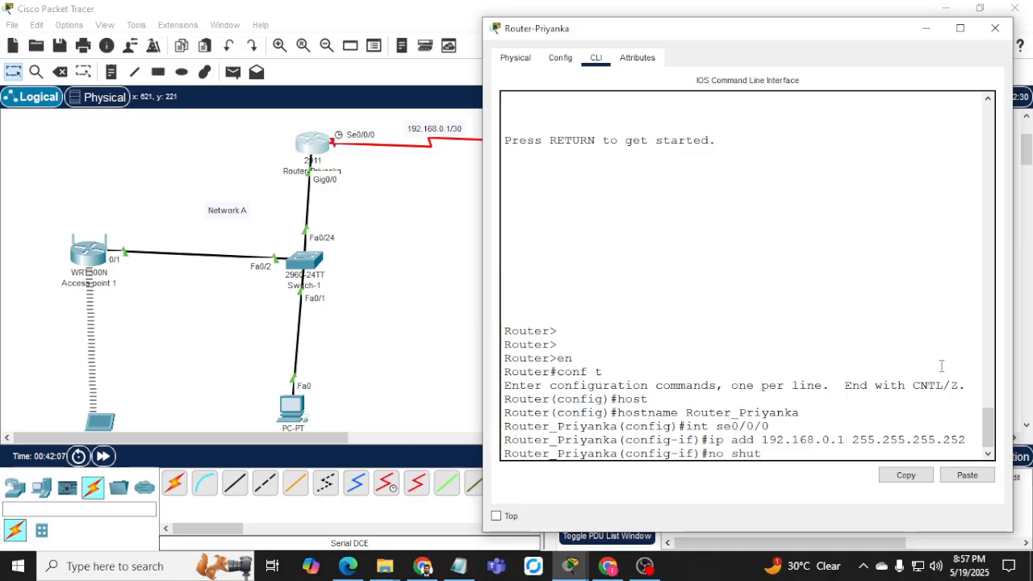
{"action": "key", "text": "Return"}
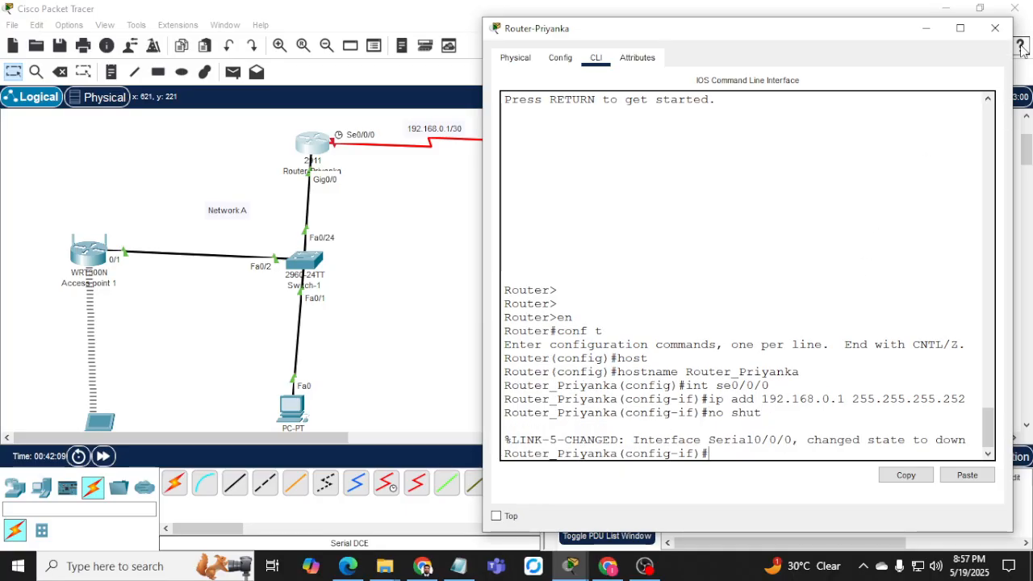
{"action": "left_click", "coordinate": [995, 28]}
{"action": "left_click", "coordinate": [548, 150]}
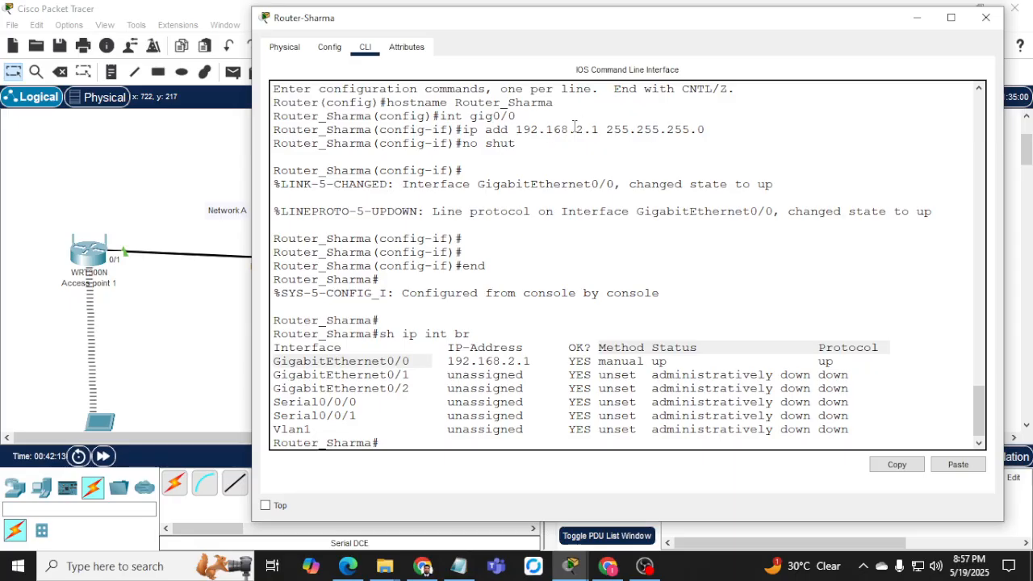
On the Network B router, assign Serial0/0/0 192.168.0.2 255.255.255.252 and enable it.
{"action": "left_click", "coordinate": [574, 127]}
{"action": "key", "text": "Return"}
{"action": "key", "text": "Return"}
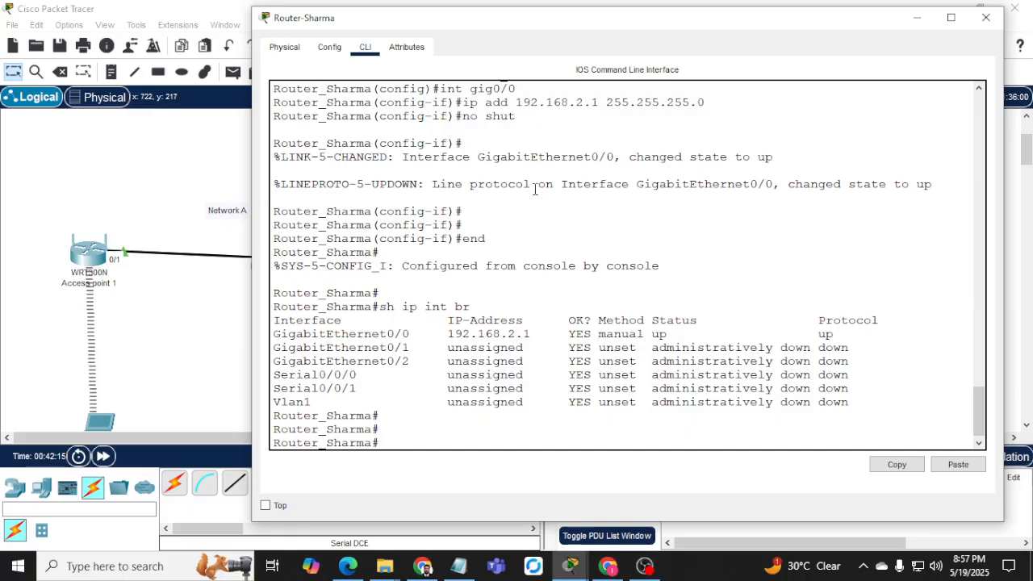
{"action": "left_click_drag", "start_coordinate": [511, 25], "coordinate": [810, 28]}
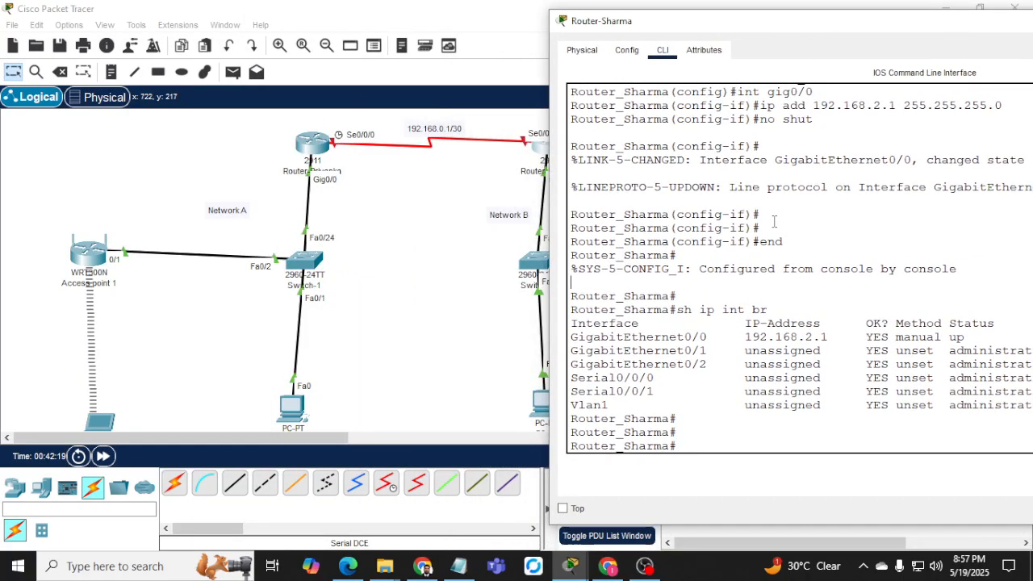
{"action": "type", "text": "conf t"}
{"action": "key", "text": "Return"}
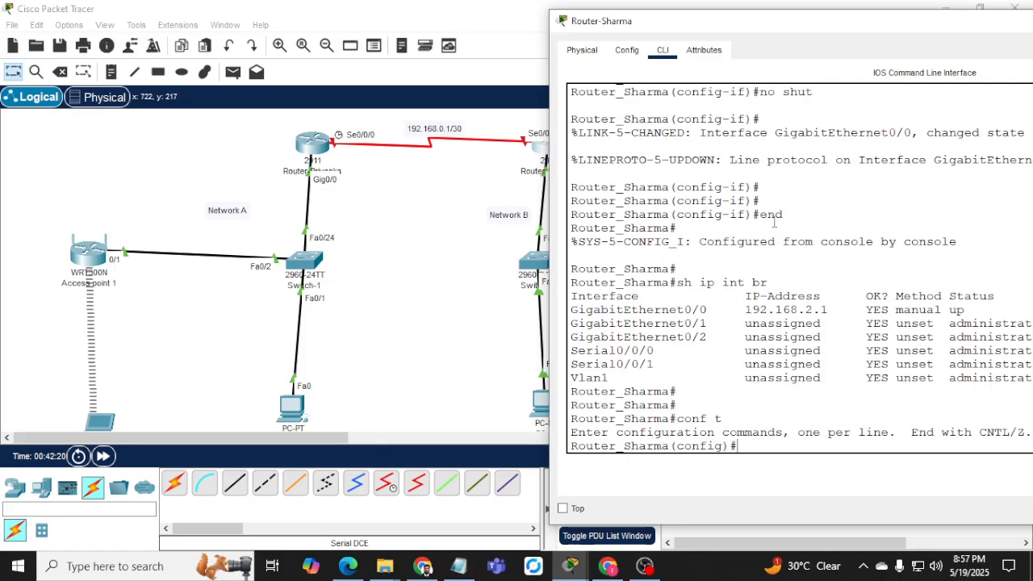
{"action": "type", "text": "int s0/0/0"}
{"action": "key", "text": "Return"}
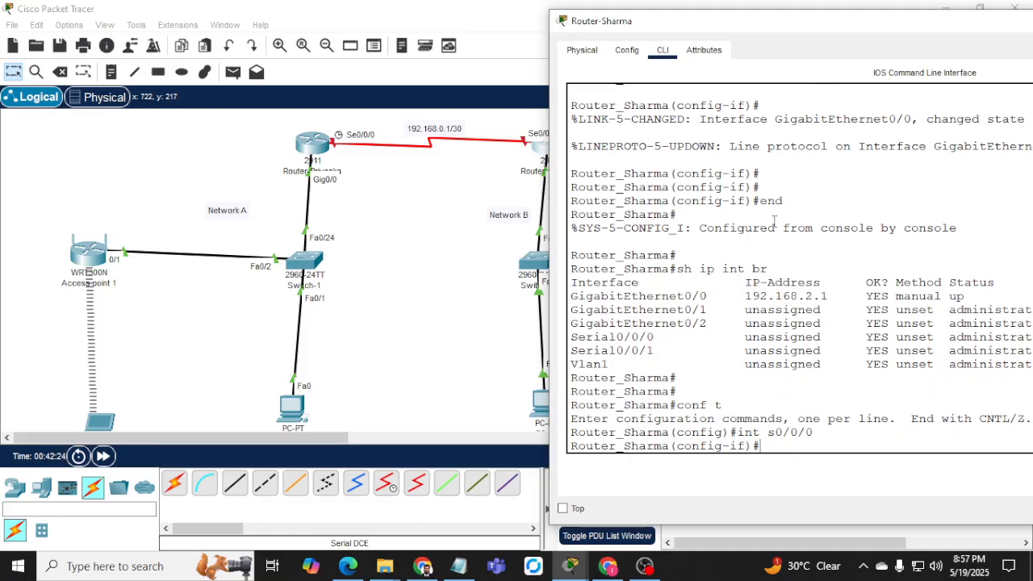
{"action": "type", "text": "ip add 192.168.0."}
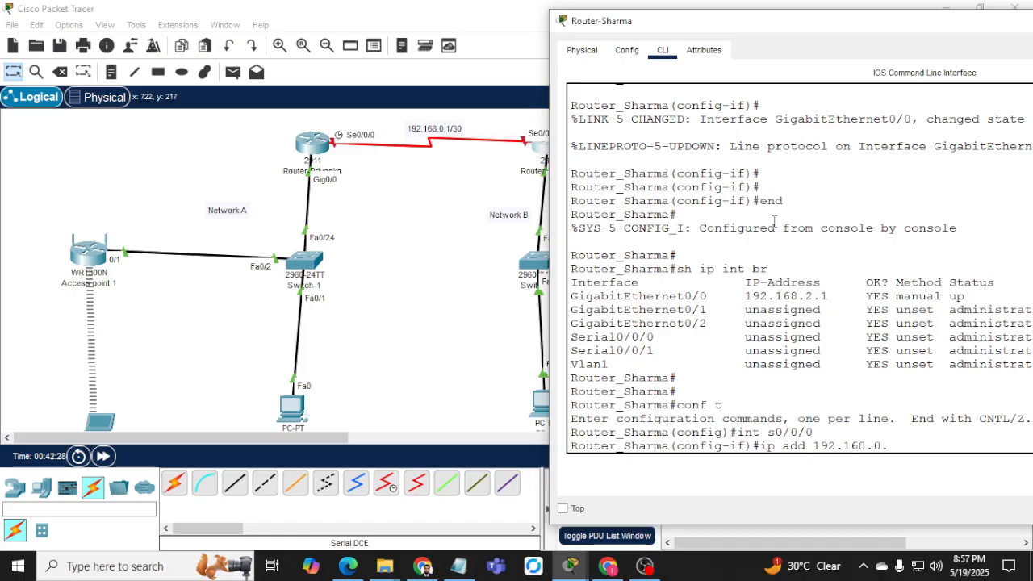
{"action": "type", "text": "2 255.255.255.252"}
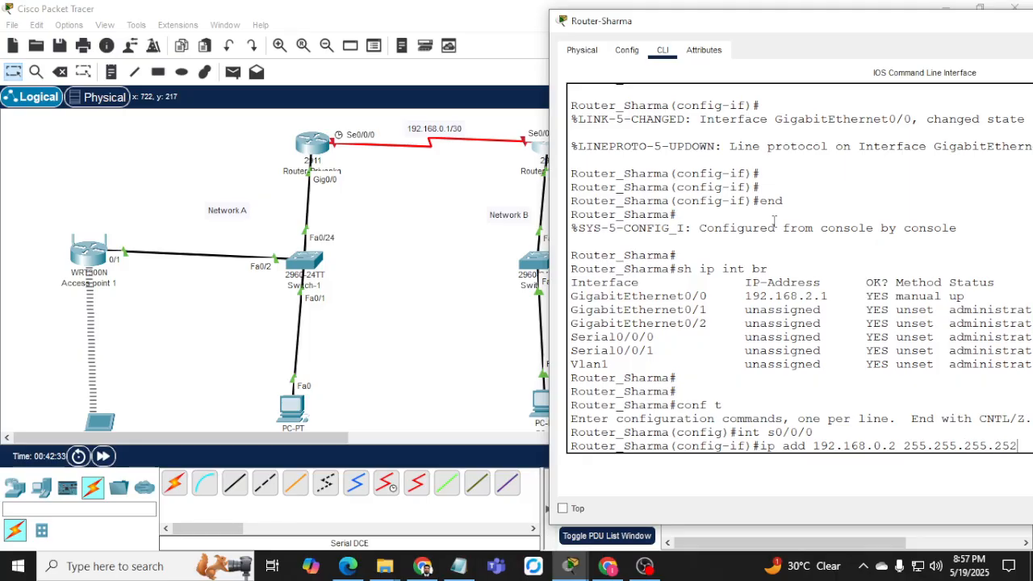
{"action": "key", "text": "Return"}
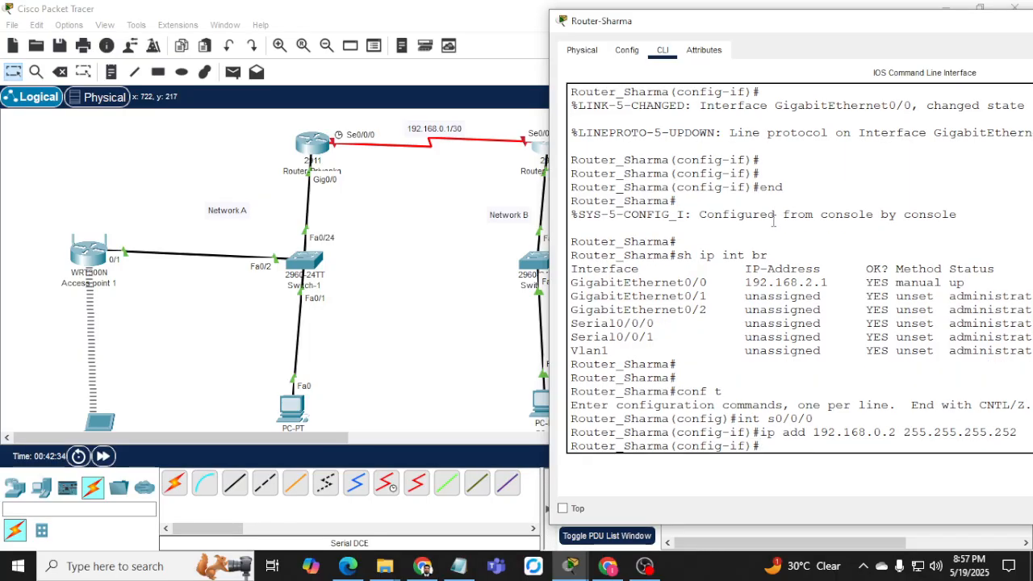
{"action": "type", "text": "no shut"}
{"action": "key", "text": "Return"}
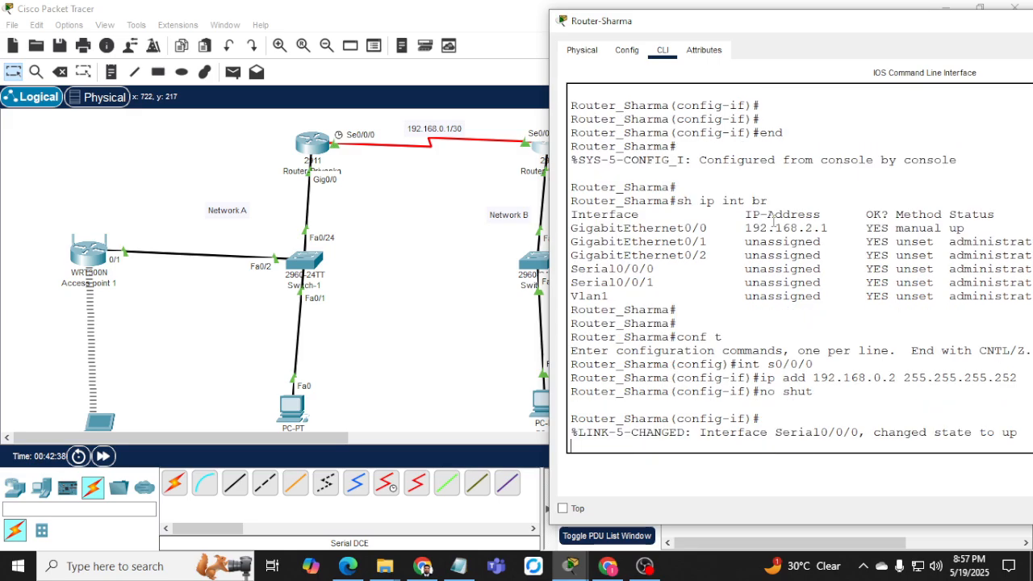
Leave configuration mode and ping the Network A router's serial address.
{"action": "left_click", "coordinate": [871, 306]}
{"action": "key", "text": "Return"}
{"action": "key", "text": "Return"}
{"action": "key", "text": "Return"}
{"action": "type", "text": "er_Sharma(config-if)#e"}
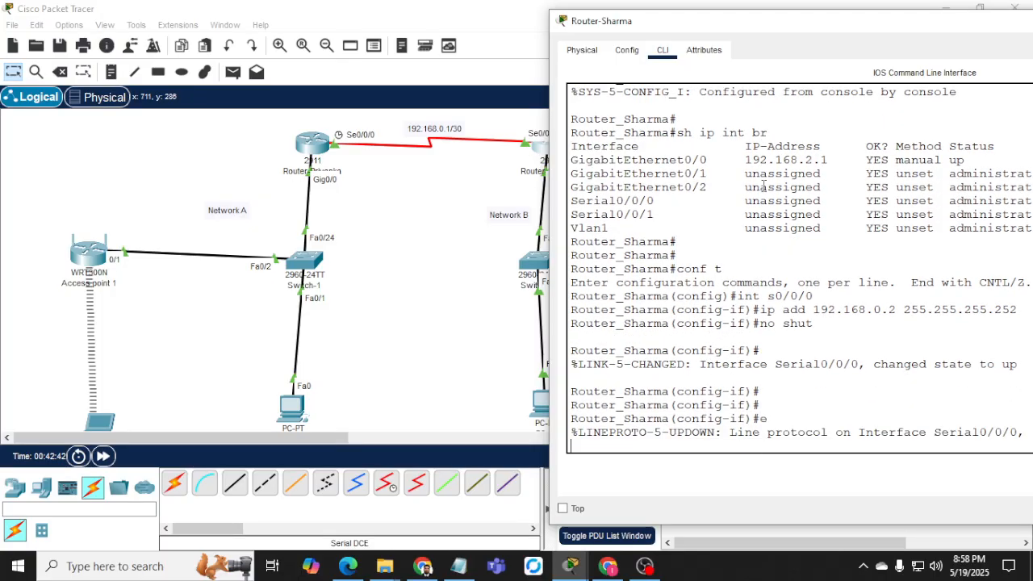
{"action": "type", "text": "nd"}
{"action": "key", "text": "Return"}
{"action": "key", "text": "Return"}
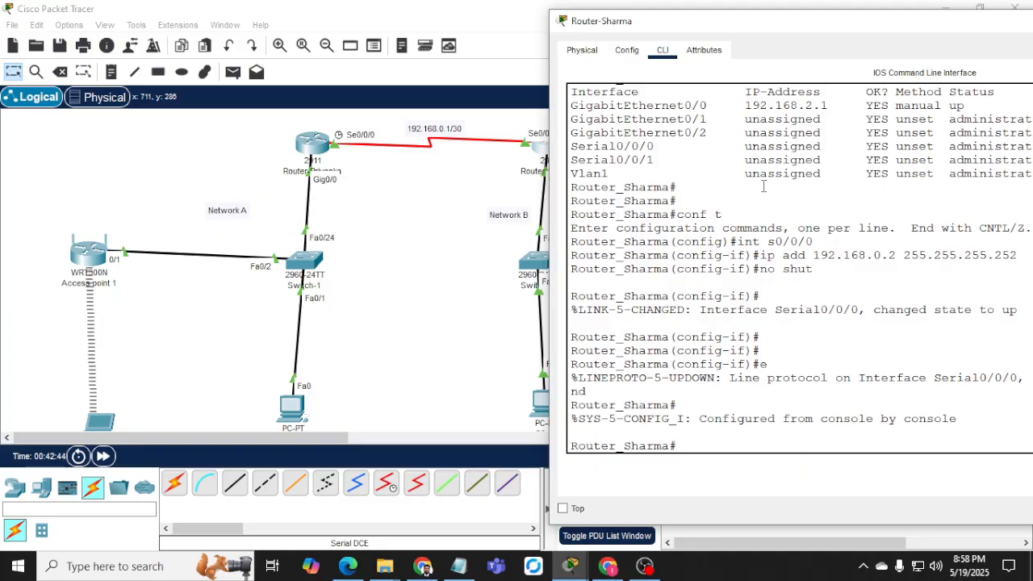
{"action": "type", "text": "ping 19"}
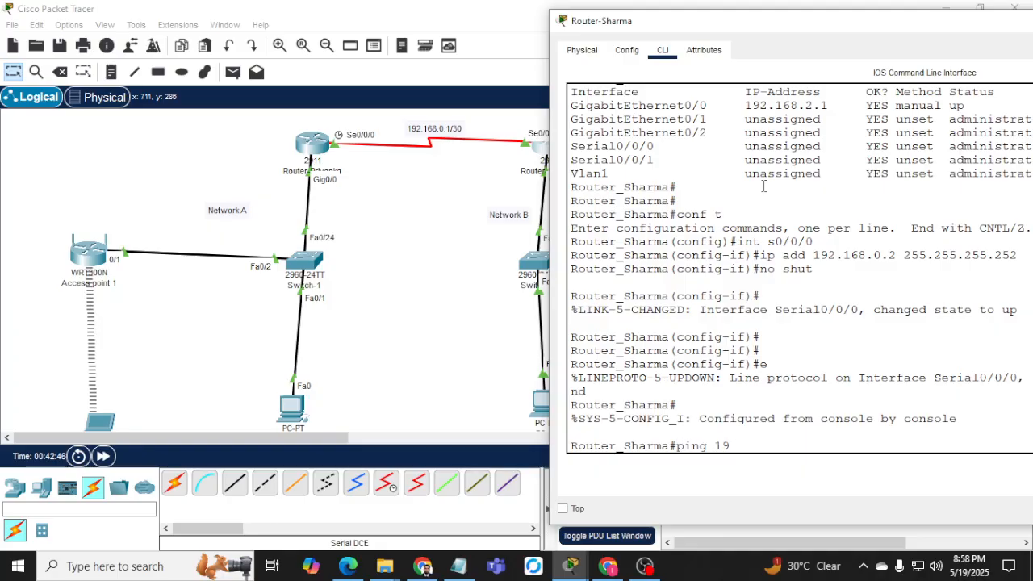
{"action": "type", "text": "2.168.1.1"}
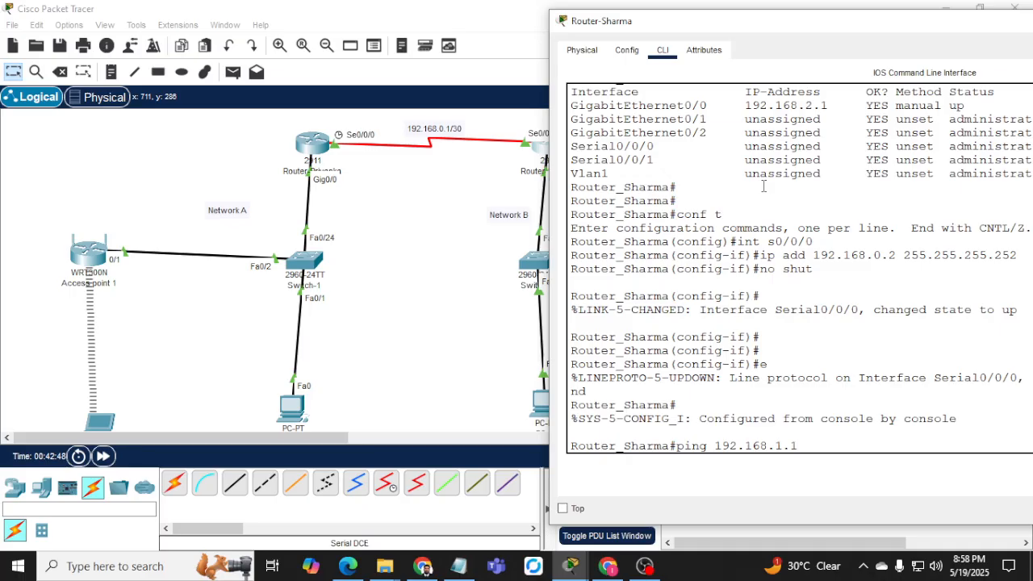
{"action": "key", "text": "Return"}
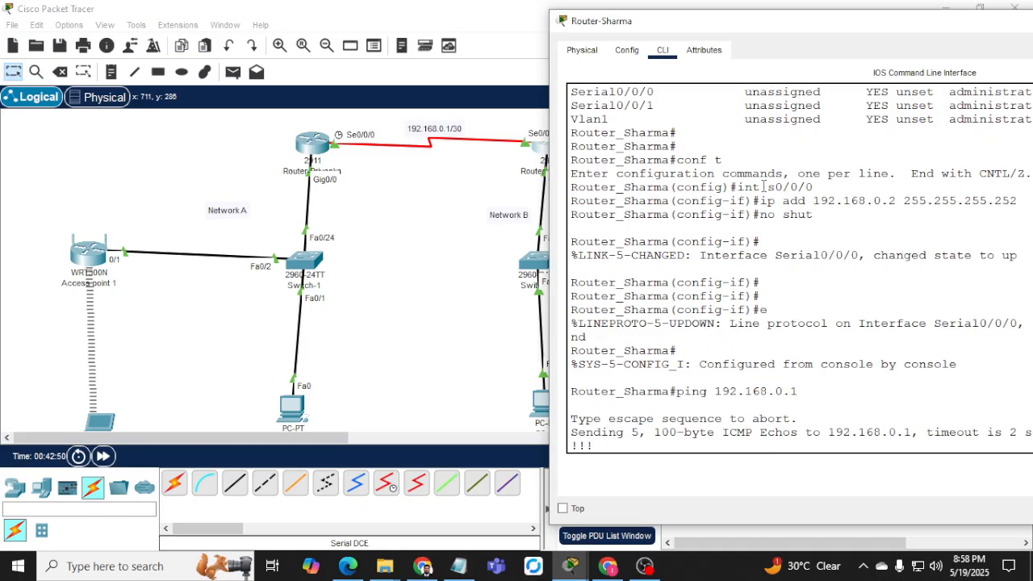
{"action": "left_click_drag", "start_coordinate": [890, 36], "coordinate": [605, 216]}
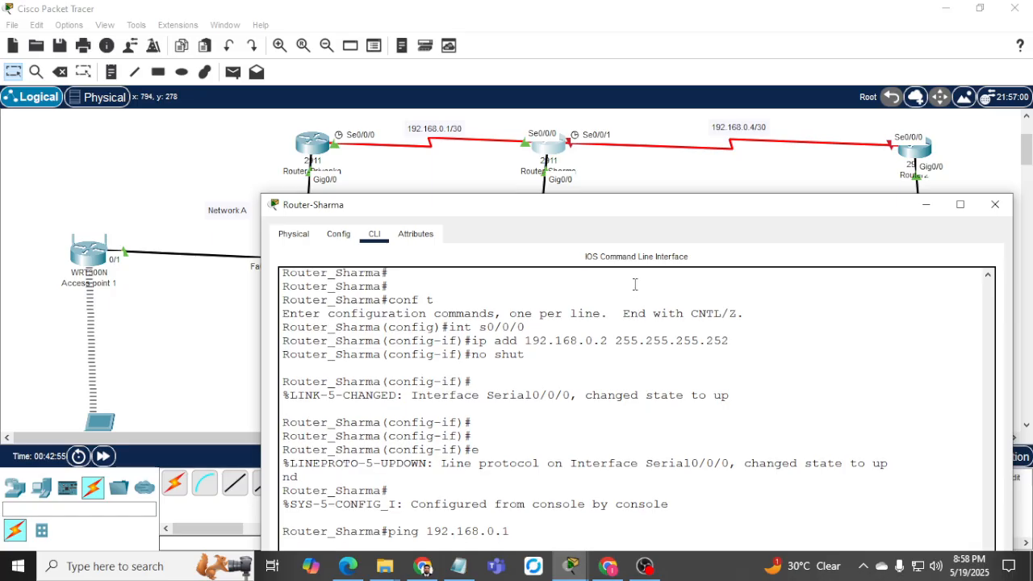
Review the successful ping output, then enter configuration for interface Serial0/0/1 on Network B.
{"action": "left_click_drag", "start_coordinate": [643, 212], "coordinate": [641, 180]}
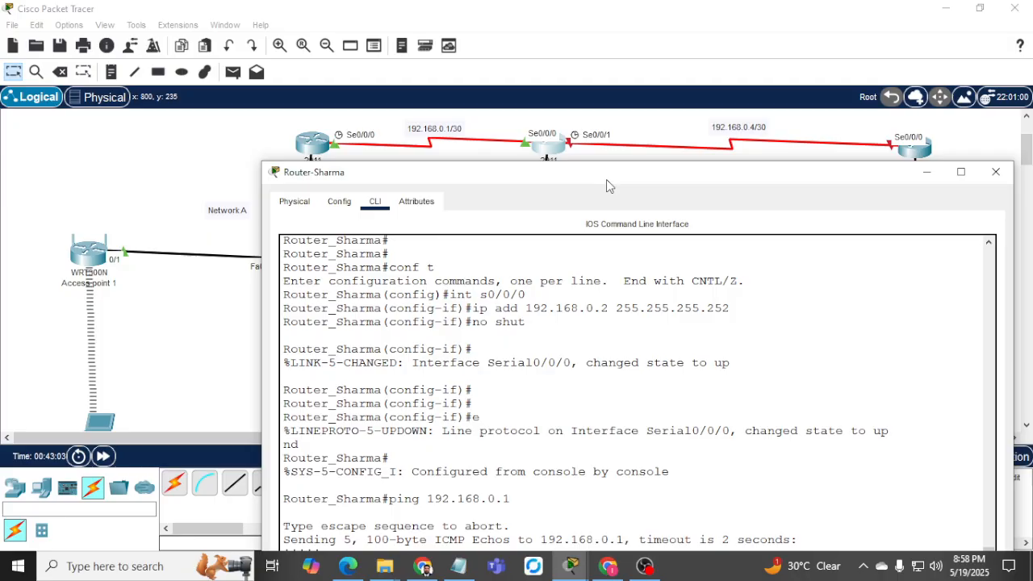
{"action": "left_click_drag", "start_coordinate": [606, 179], "coordinate": [456, 47]}
{"action": "type", "text": "i"}
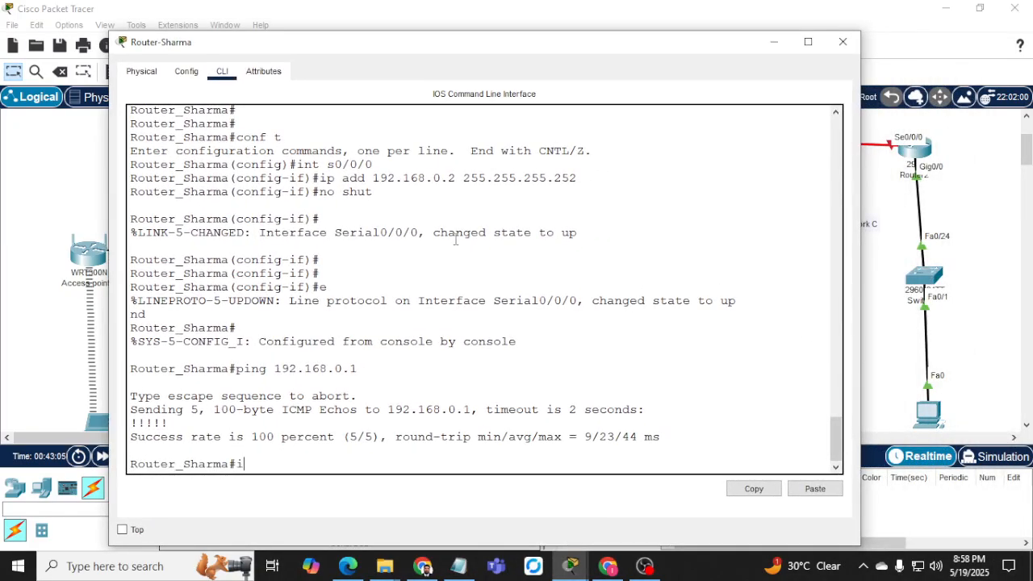
{"action": "type", "text": "nt fe0/0/1"}
{"action": "key", "text": "Return"}
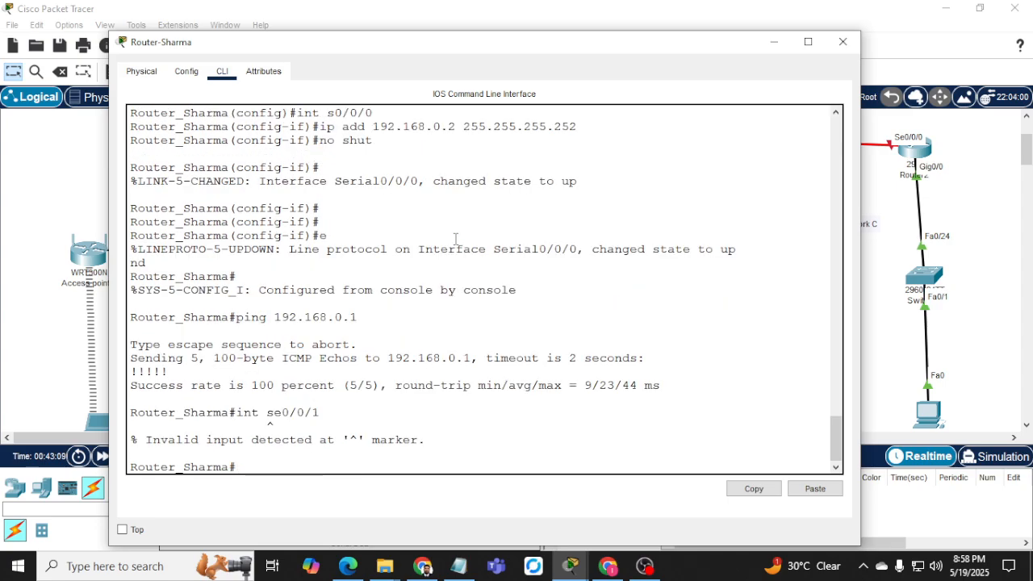
{"action": "key", "text": "Up"}
{"action": "key", "text": "BackSpace"}
{"action": "key", "text": "BackSpace"}
{"action": "key", "text": "BackSpace"}
{"action": "key", "text": "BackSpace"}
{"action": "key", "text": "BackSpace"}
{"action": "key", "text": "BackSpace"}
{"action": "key", "text": "BackSpace"}
{"action": "key", "text": "BackSpace"}
{"action": "key", "text": "BackSpace"}
{"action": "key", "text": "BackSpace"}
{"action": "key", "text": "BackSpace"}
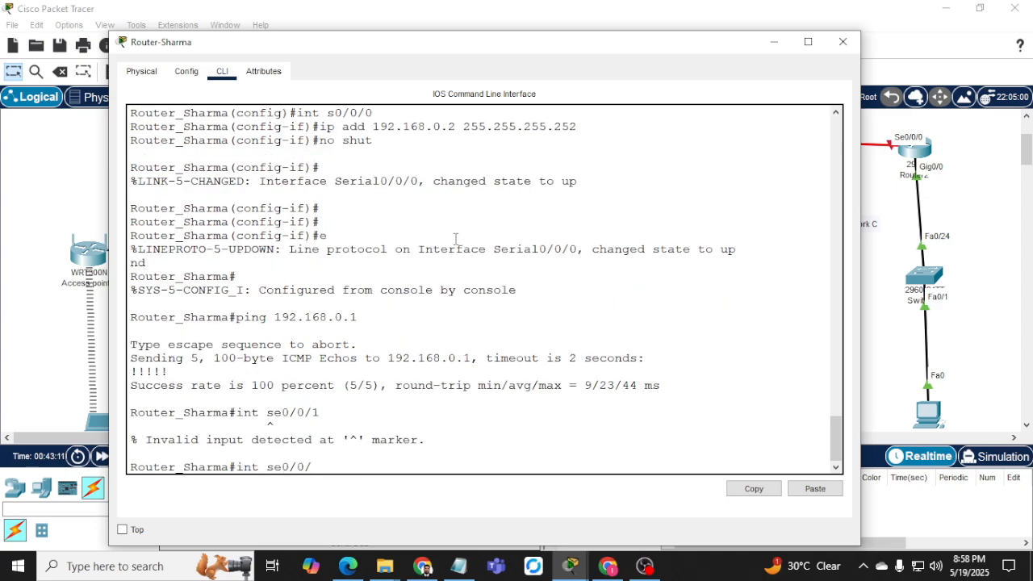
{"action": "type", "text": "conf"}
{"action": "type", "text": " t"}
{"action": "key", "text": "Return"}
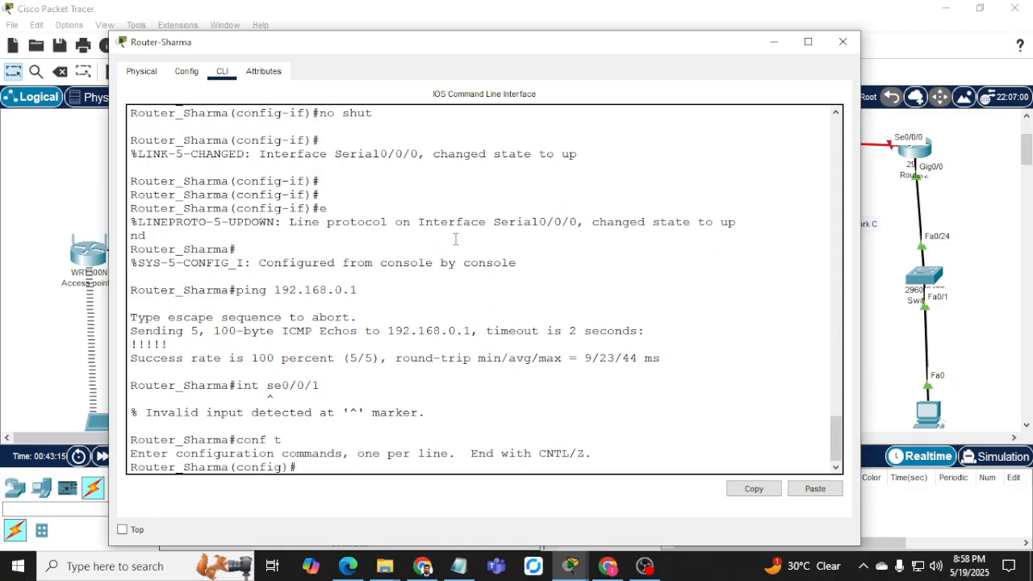
{"action": "type", "text": "int se0/"}
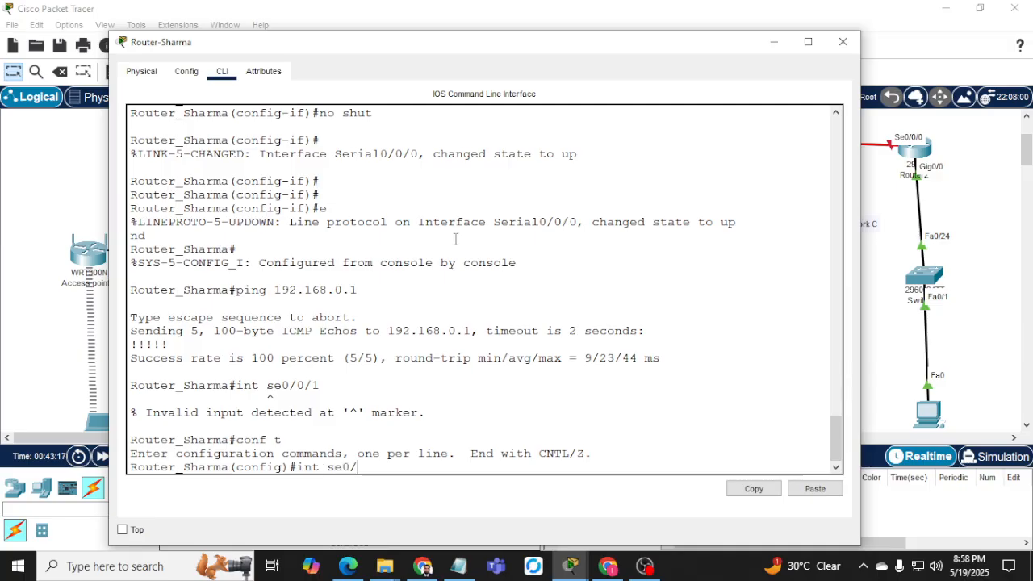
{"action": "type", "text": "0/1"}
{"action": "key", "text": "Return"}
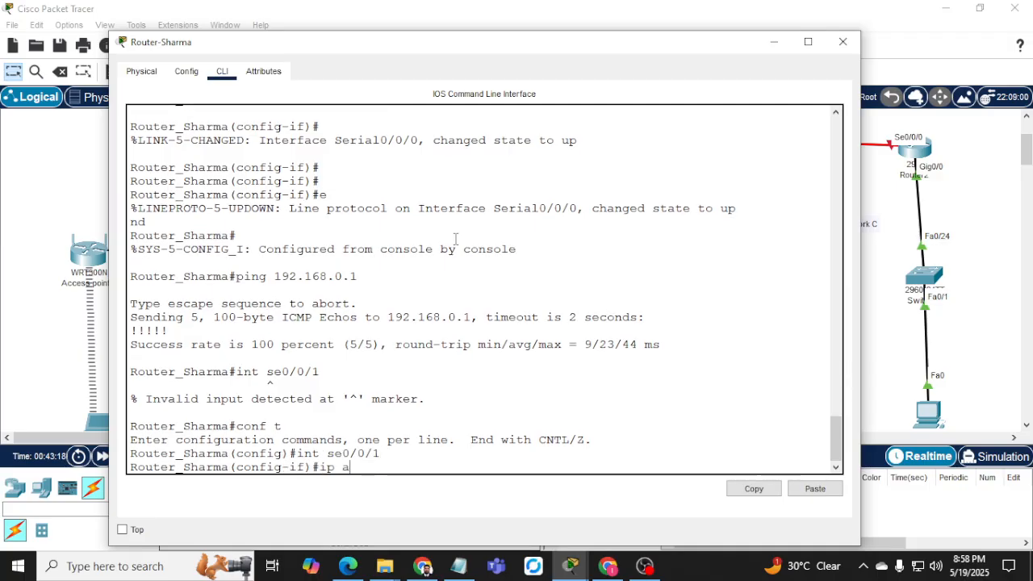
{"action": "left_click", "coordinate": [771, 42]}
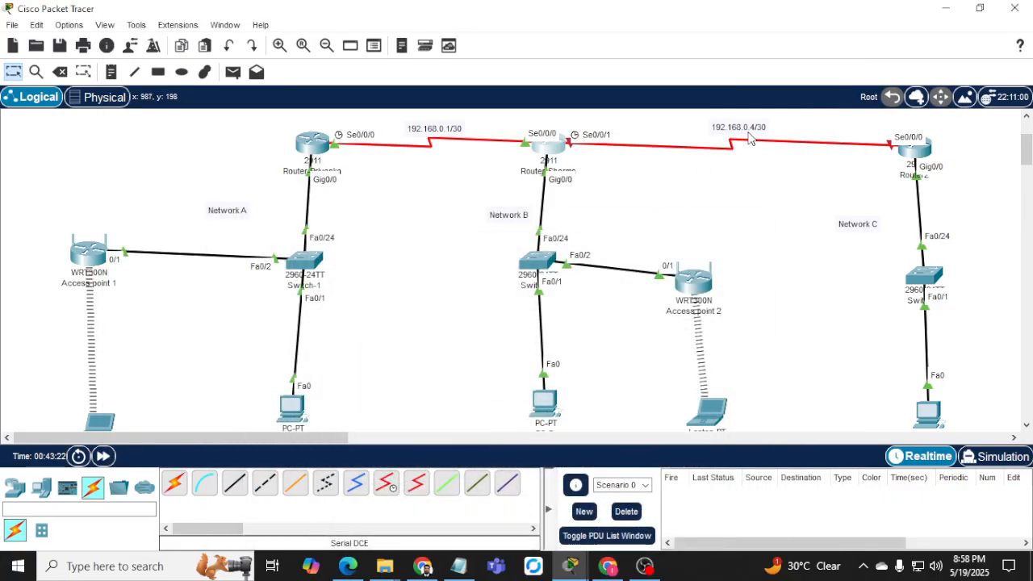
Glance at Router2's console, then return to Network B's CLI and type 192.168.0.5 255.255.255.252.
{"action": "mouse_move", "coordinate": [575, 569]}
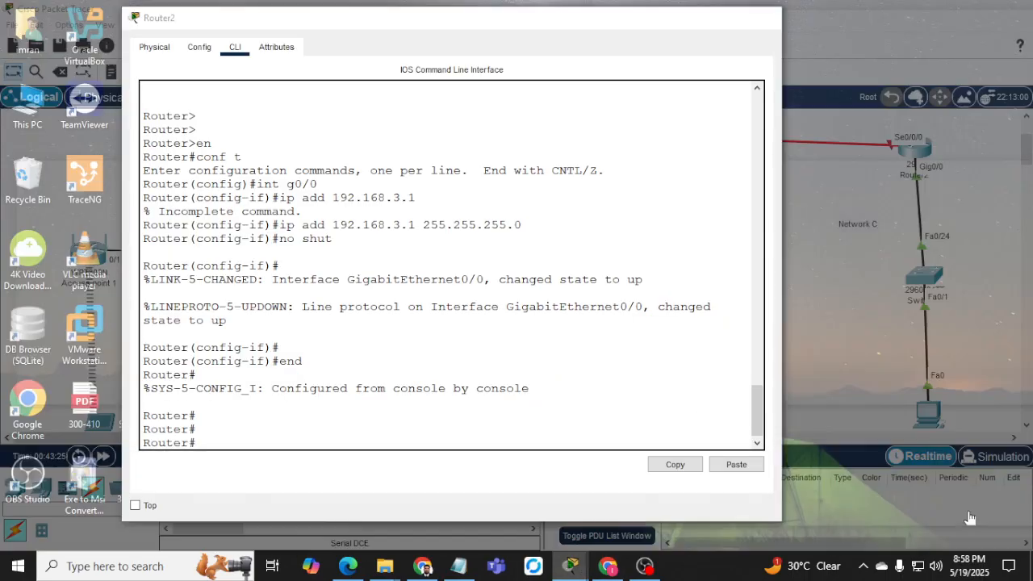
{"action": "left_click", "coordinate": [969, 517]}
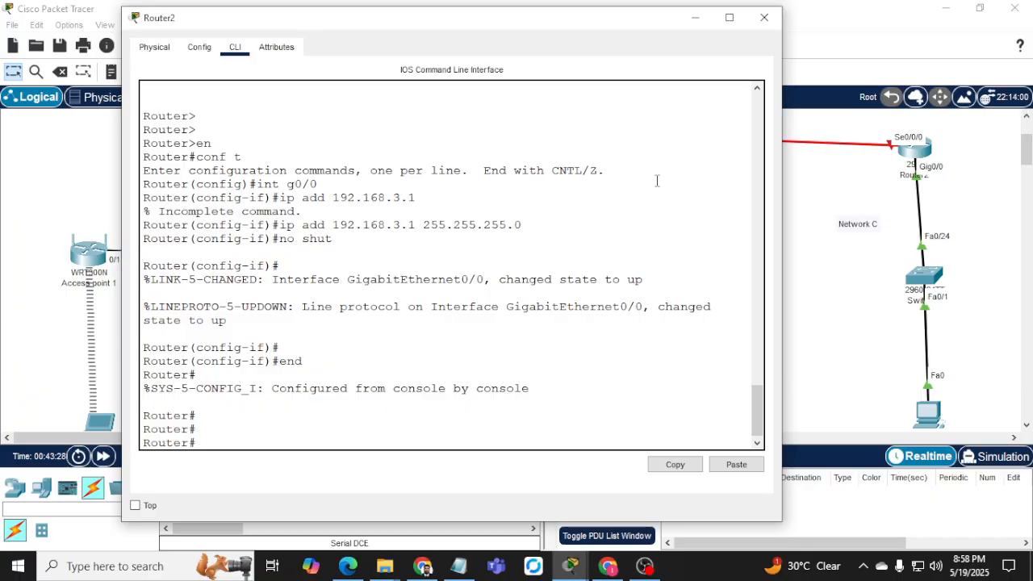
{"action": "left_click", "coordinate": [694, 18]}
{"action": "left_click", "coordinate": [550, 154]}
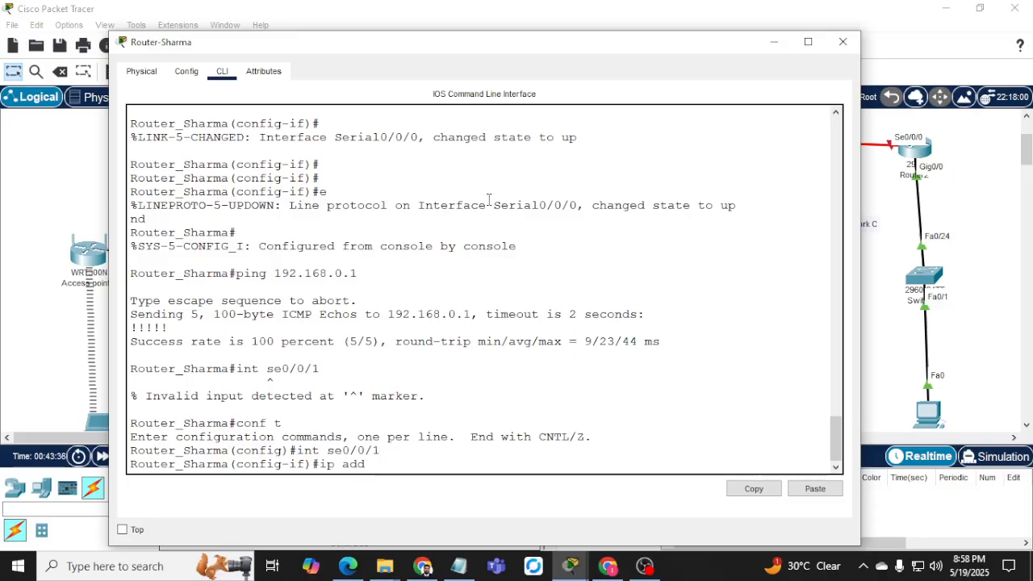
{"action": "type", "text": "192.168.0.5 2"}
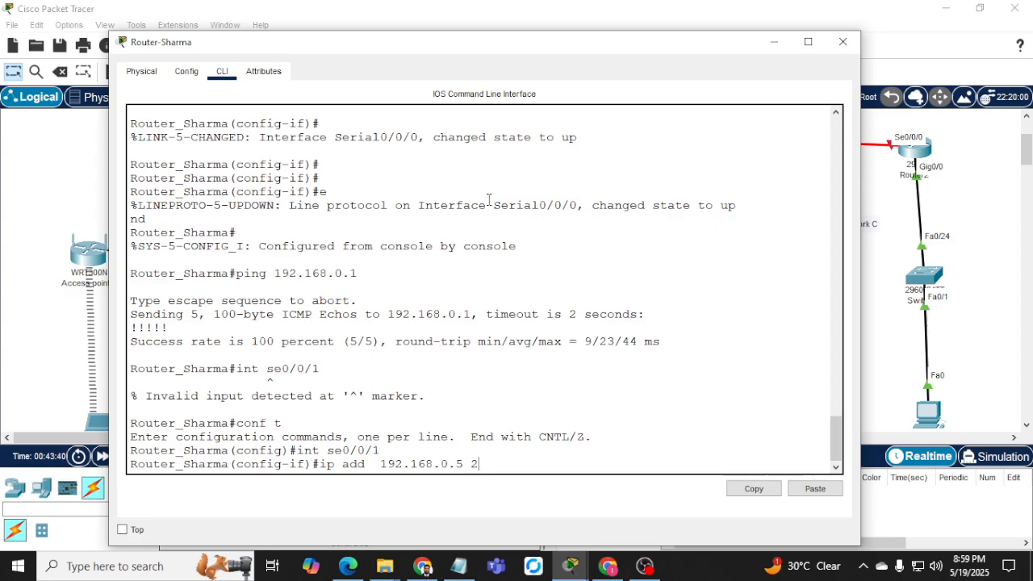
{"action": "type", "text": "55.255.255"}
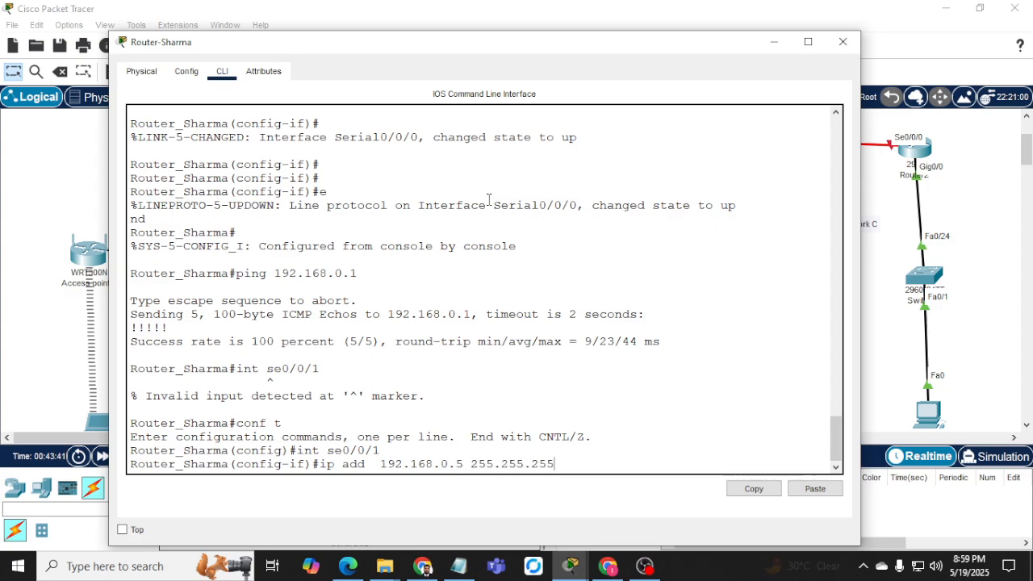
{"action": "type", "text": ".252"}
Apply 192.168.0.5/30 to Serial0/0/1, enable it, and list the interface status summary.
{"action": "key", "text": "Return"}
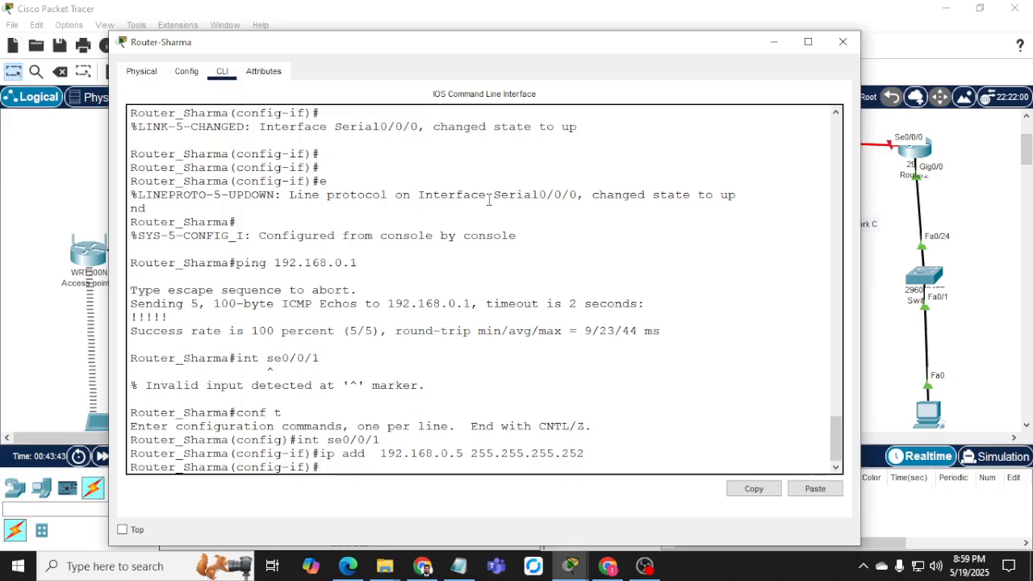
{"action": "type", "text": "no shut"}
{"action": "key", "text": "Return"}
{"action": "key", "text": "Return"}
{"action": "key", "text": "Return"}
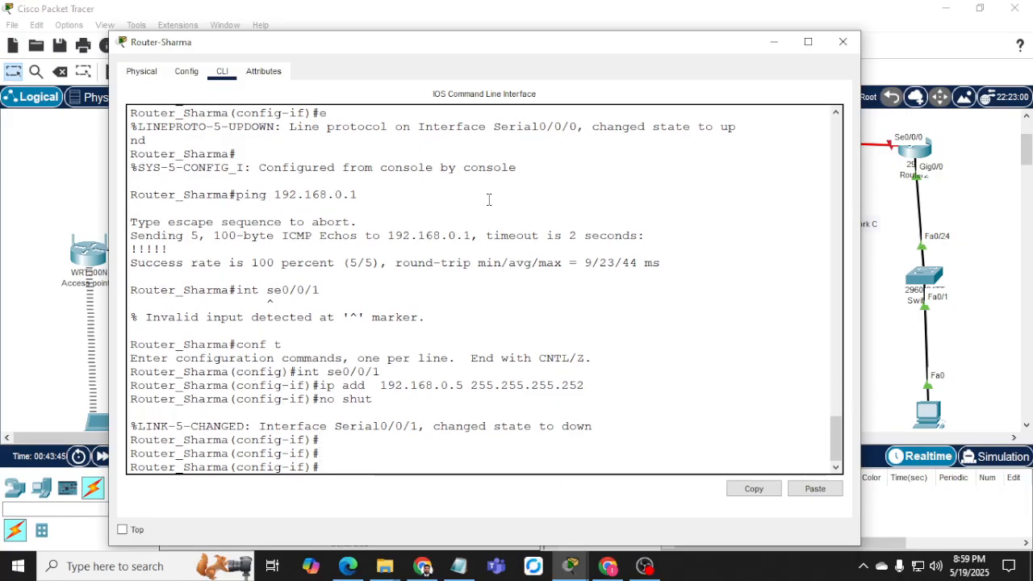
{"action": "type", "text": "b"}
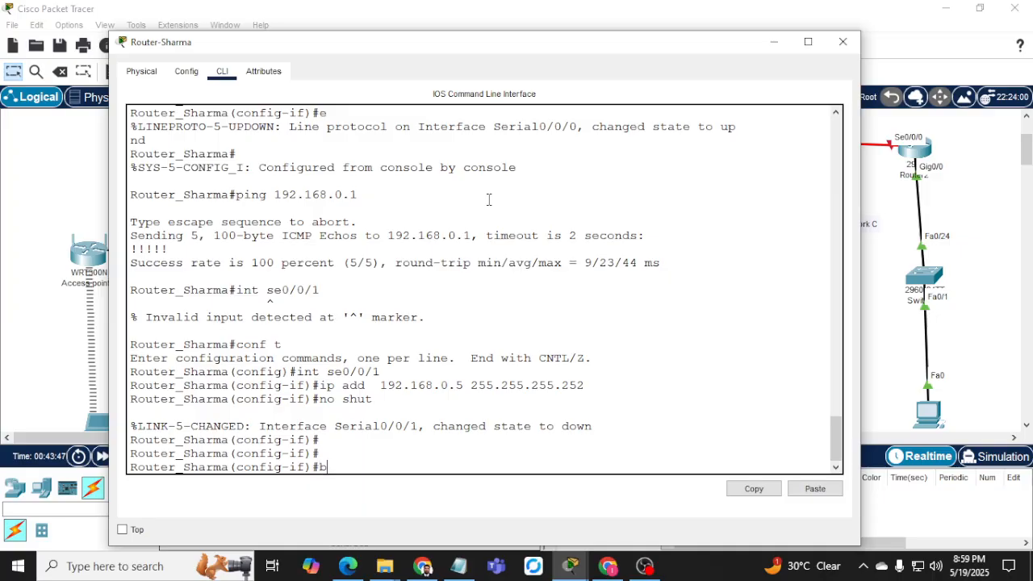
{"action": "type", "text": "i"}
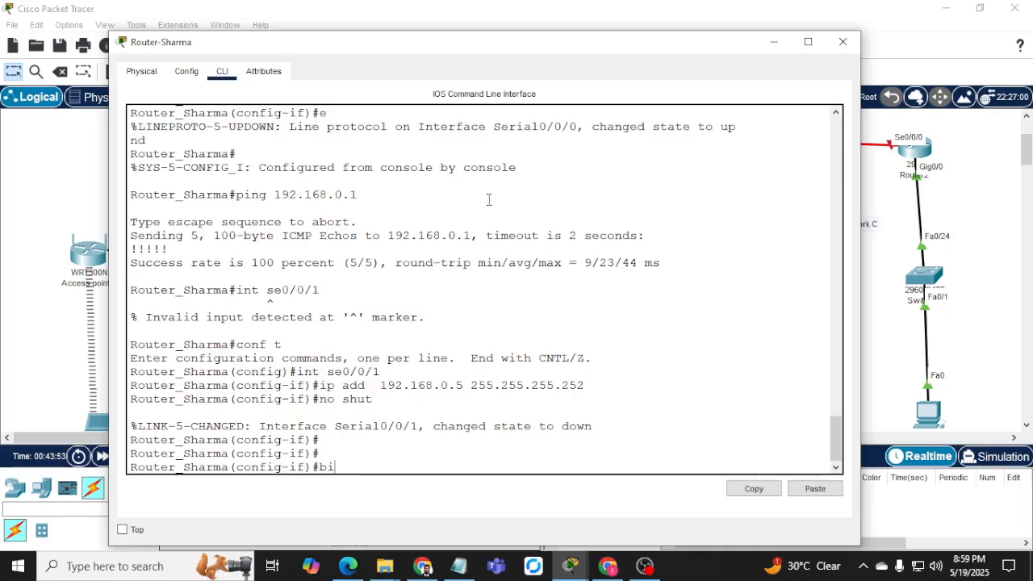
{"action": "key", "text": "BackSpace"}
{"action": "key", "text": "BackSpace"}
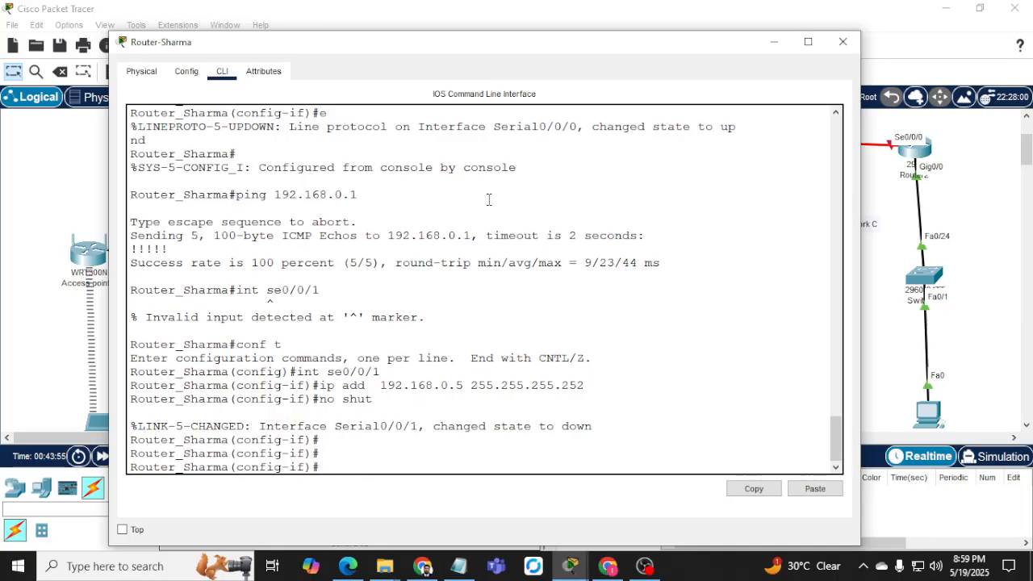
{"action": "type", "text": "do sh ip int br"}
{"action": "key", "text": "Return"}
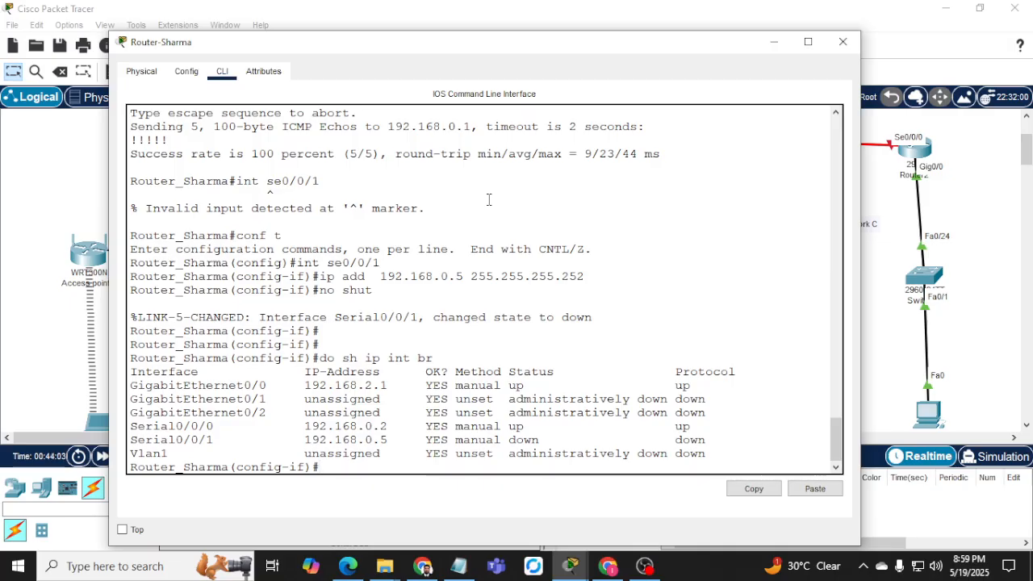
Reissue no shutdown and recheck the summary, confirming Serial0/0/1 is still down.
{"action": "type", "text": "no sh"}
{"action": "key", "text": "Return"}
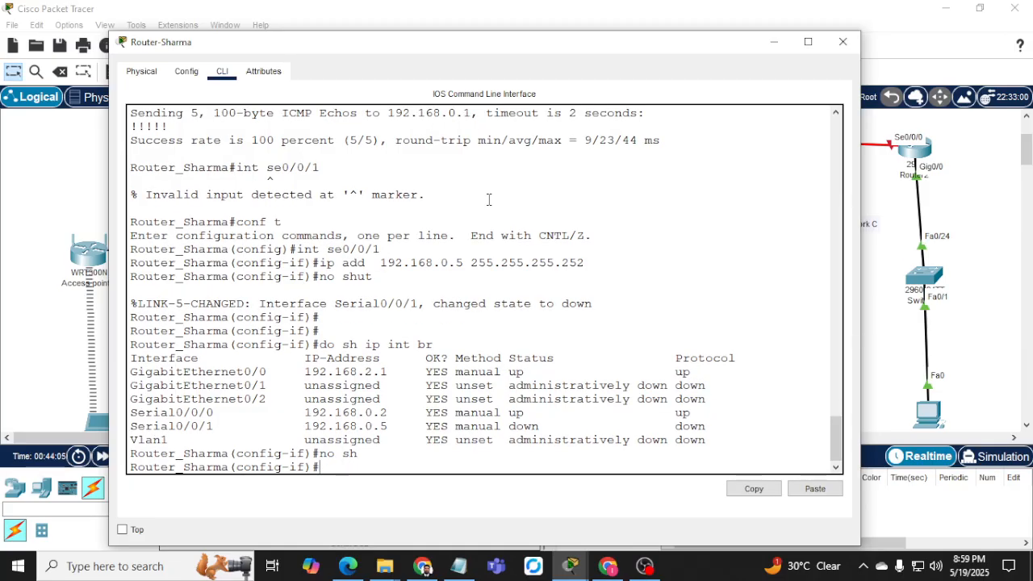
{"action": "type", "text": "do sh ip int br"}
{"action": "key", "text": "Return"}
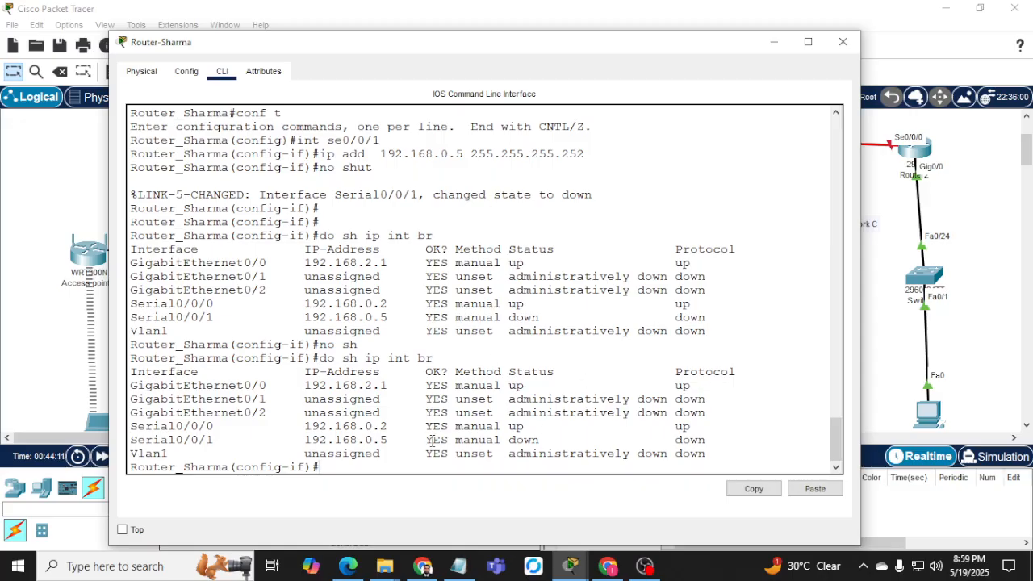
{"action": "left_click_drag", "start_coordinate": [418, 439], "coordinate": [570, 425]}
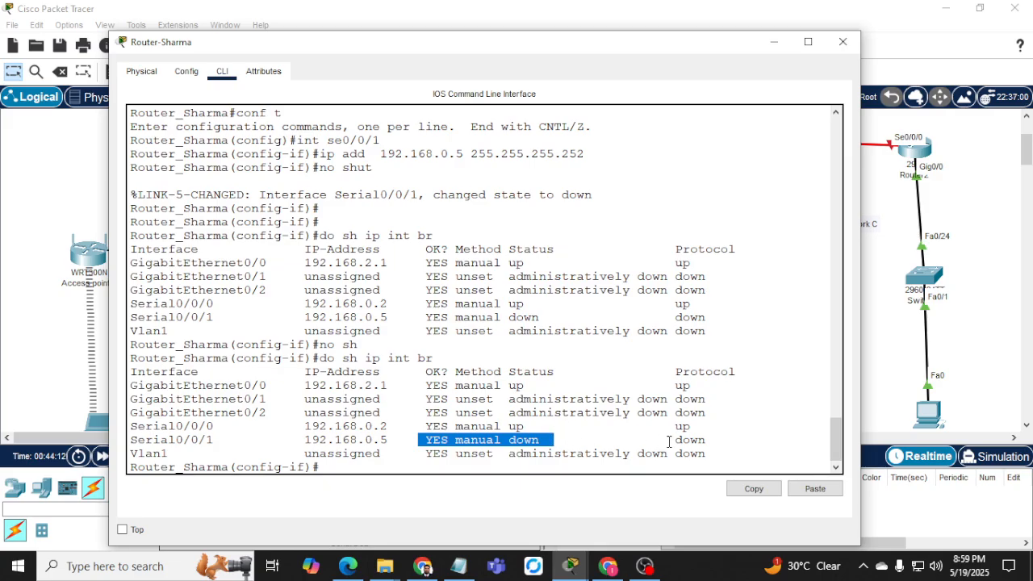
{"action": "left_click", "coordinate": [774, 42]}
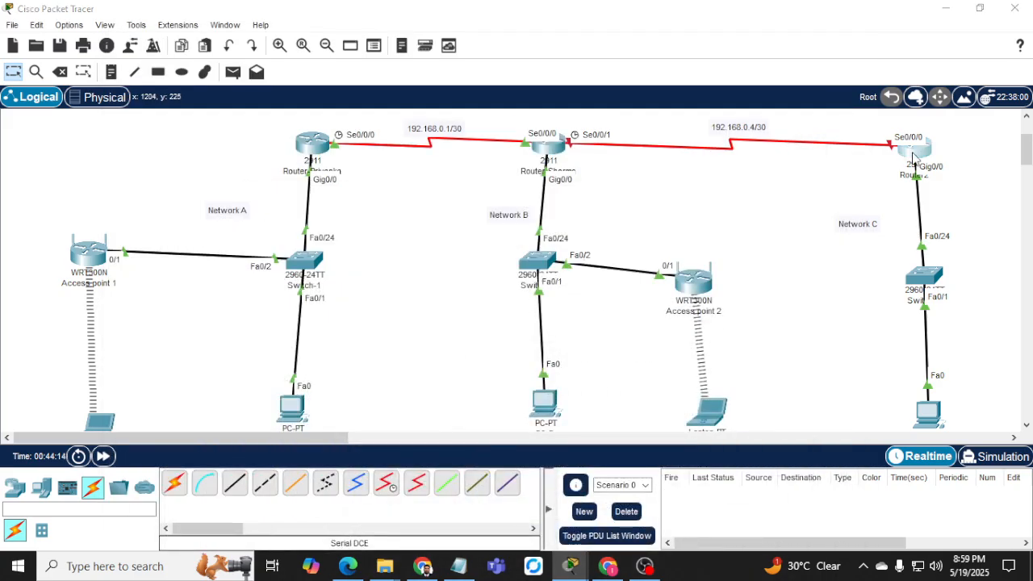
Copy the student ID number from the notes document and bring Router2's console back up.
{"action": "left_click", "coordinate": [912, 151]}
{"action": "left_click_drag", "start_coordinate": [505, 20], "coordinate": [400, 21]}
{"action": "left_click", "coordinate": [364, 282]}
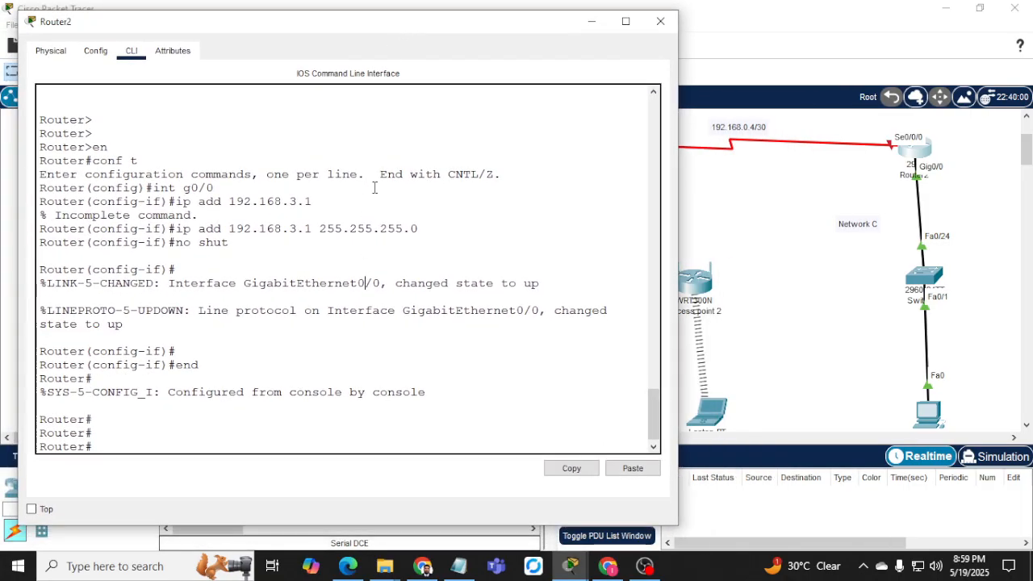
{"action": "left_click", "coordinate": [911, 176]}
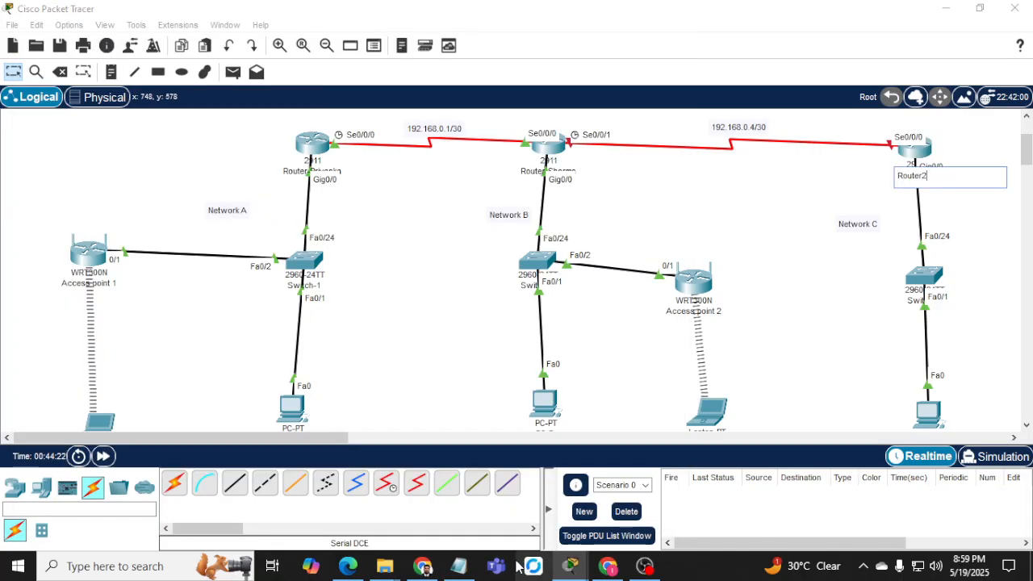
{"action": "left_click", "coordinate": [458, 565]}
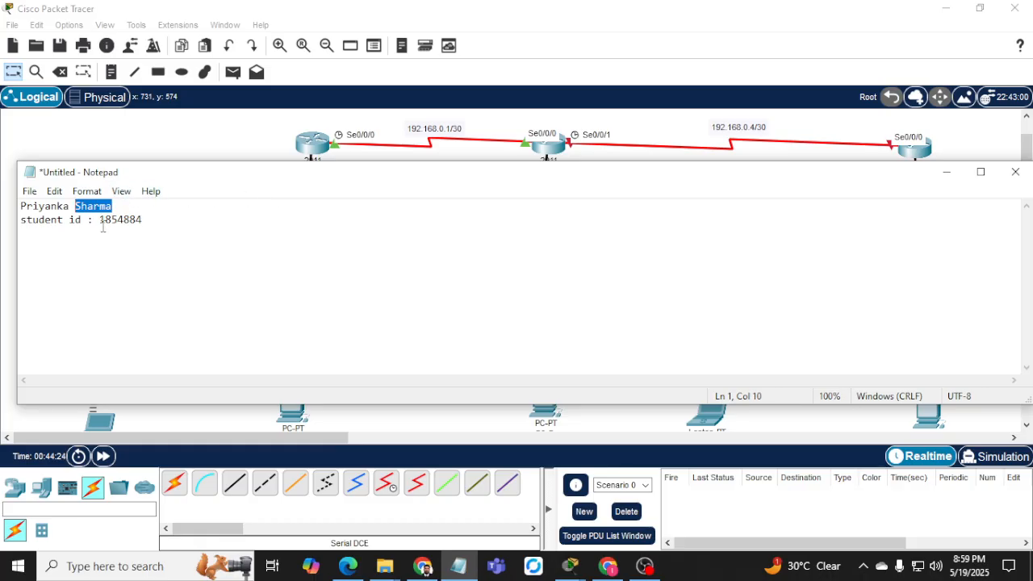
{"action": "left_click_drag", "start_coordinate": [99, 220], "coordinate": [152, 219]}
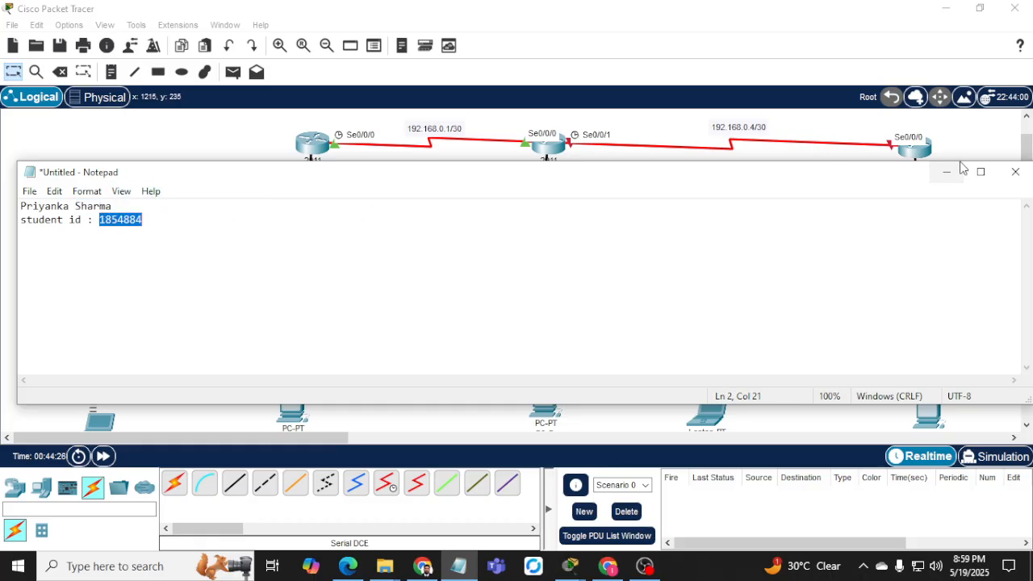
{"action": "left_click", "coordinate": [946, 172]}
{"action": "left_click", "coordinate": [924, 182]}
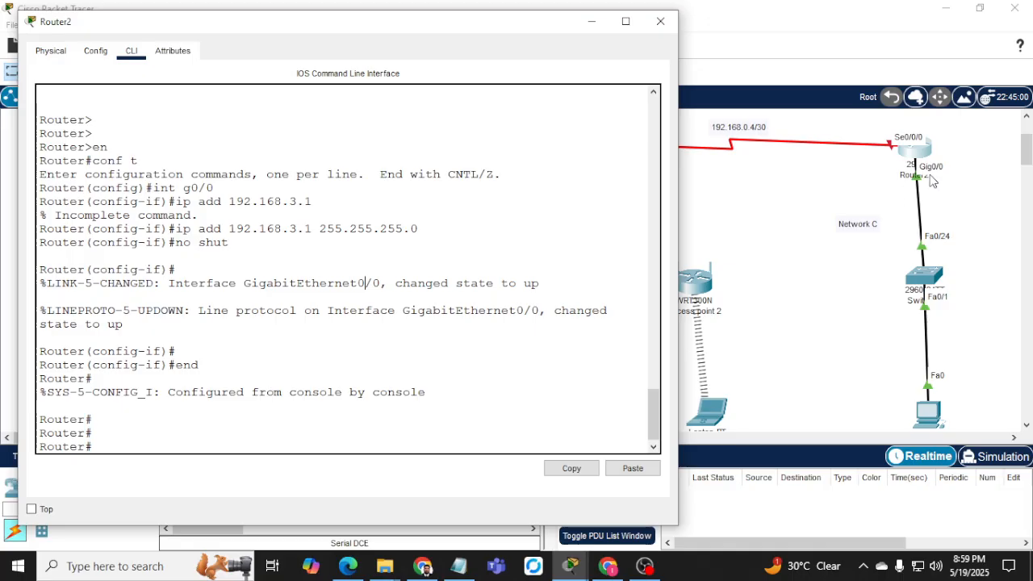
Connect Router2's Gig0/0 to the Network C switch's Fa0/24.
{"action": "left_click", "coordinate": [918, 184]}
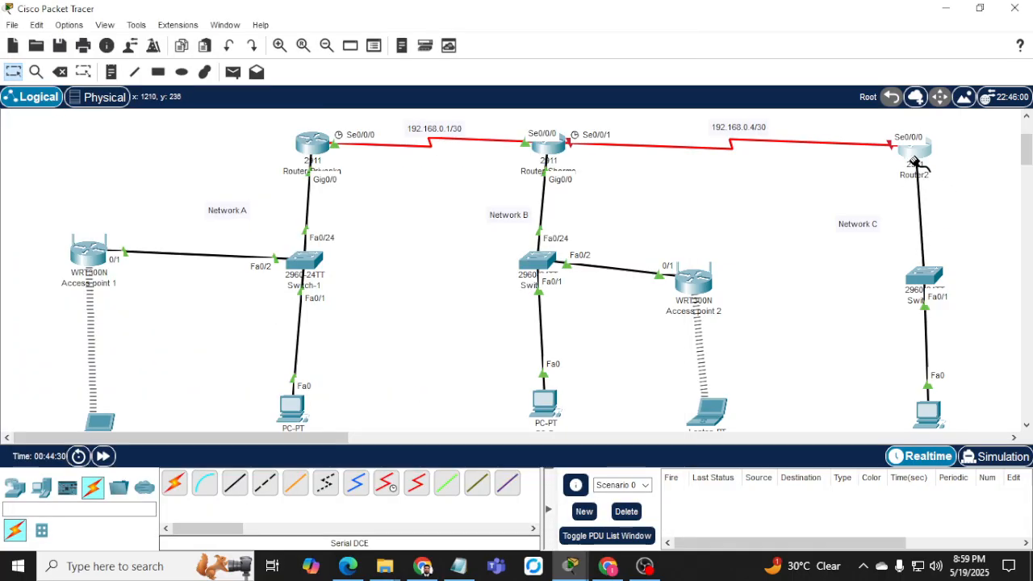
{"action": "left_click", "coordinate": [914, 154]}
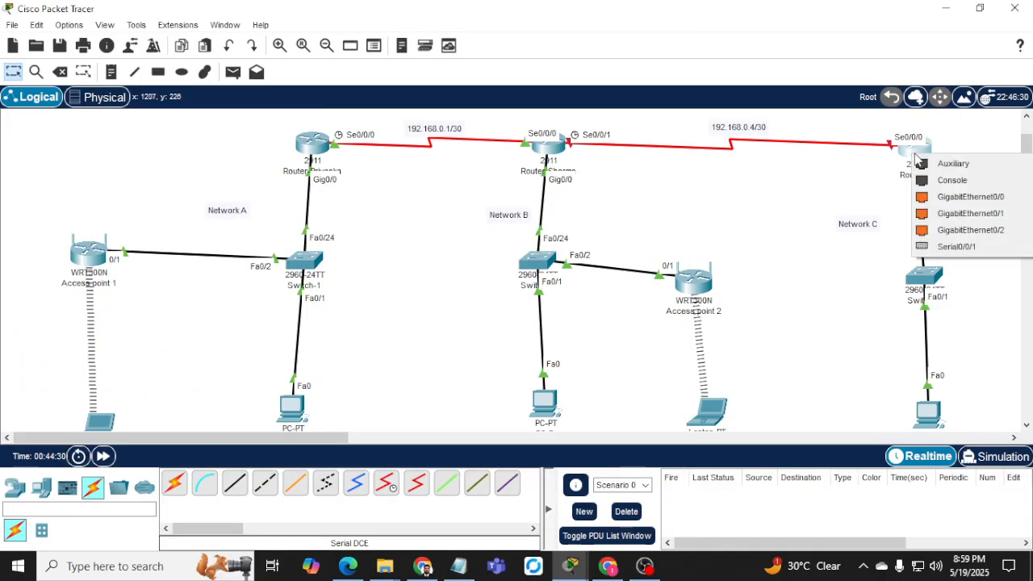
{"action": "left_click", "coordinate": [960, 199]}
Relabel the Network C router as 'Router-' followed by the student ID.
{"action": "left_click", "coordinate": [927, 176]}
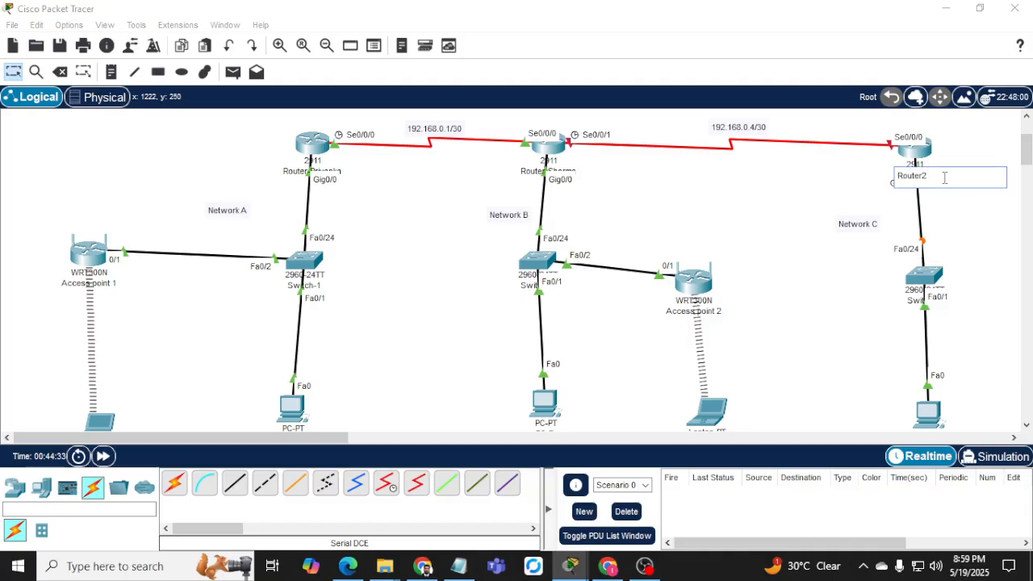
{"action": "left_click", "coordinate": [806, 184]}
{"action": "left_click", "coordinate": [916, 148]}
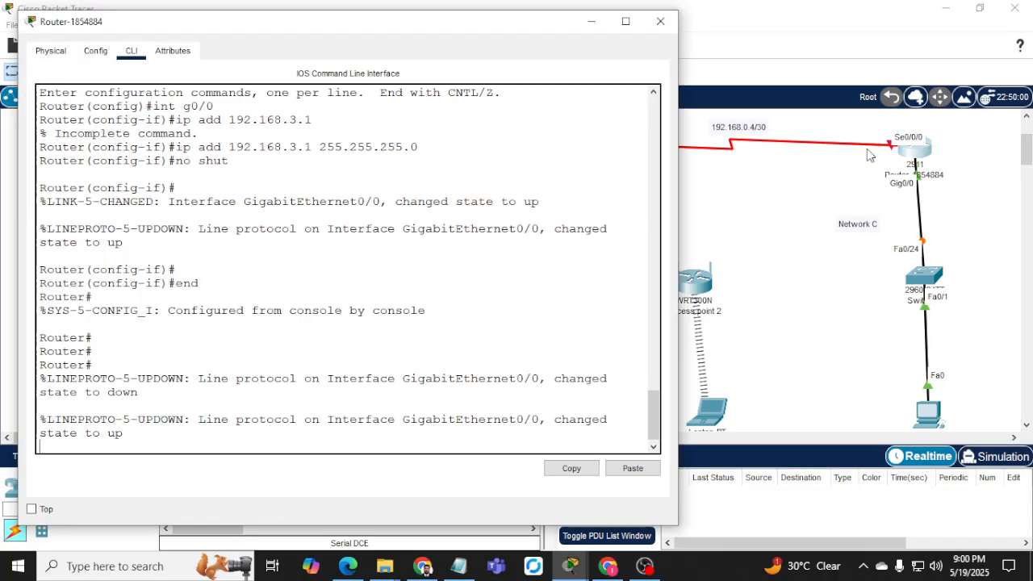
Set the router's Display Name to the ID-based name, declining to erase the startup config.
{"action": "left_click", "coordinate": [95, 50]}
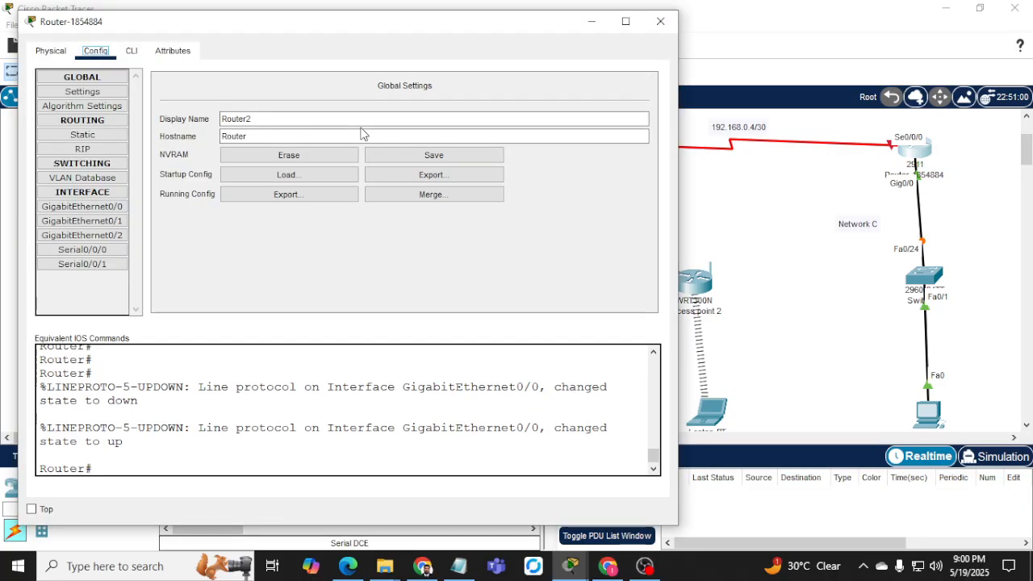
{"action": "left_click", "coordinate": [303, 119]}
{"action": "key", "text": "BackSpace"}
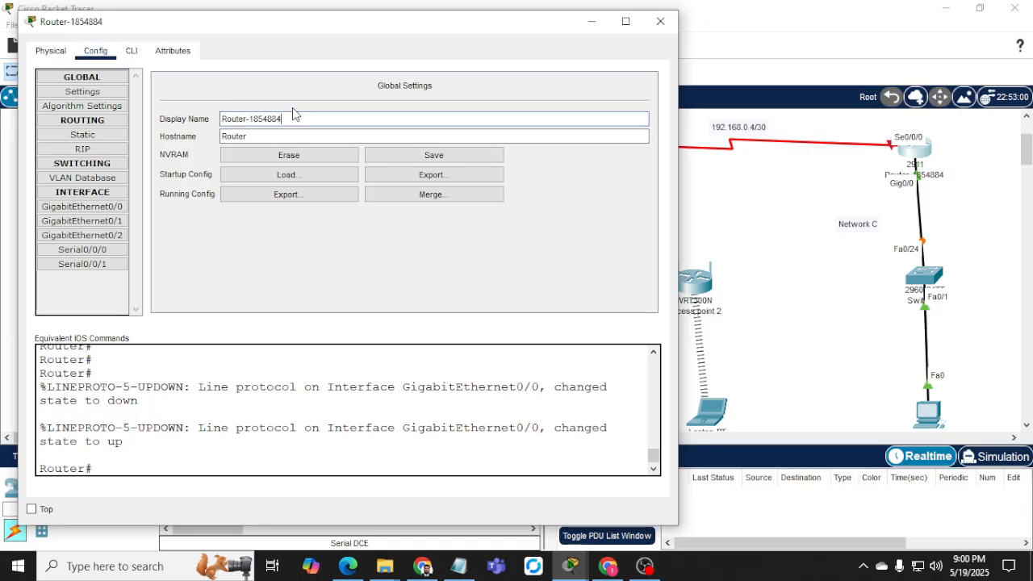
{"action": "left_click", "coordinate": [279, 153]}
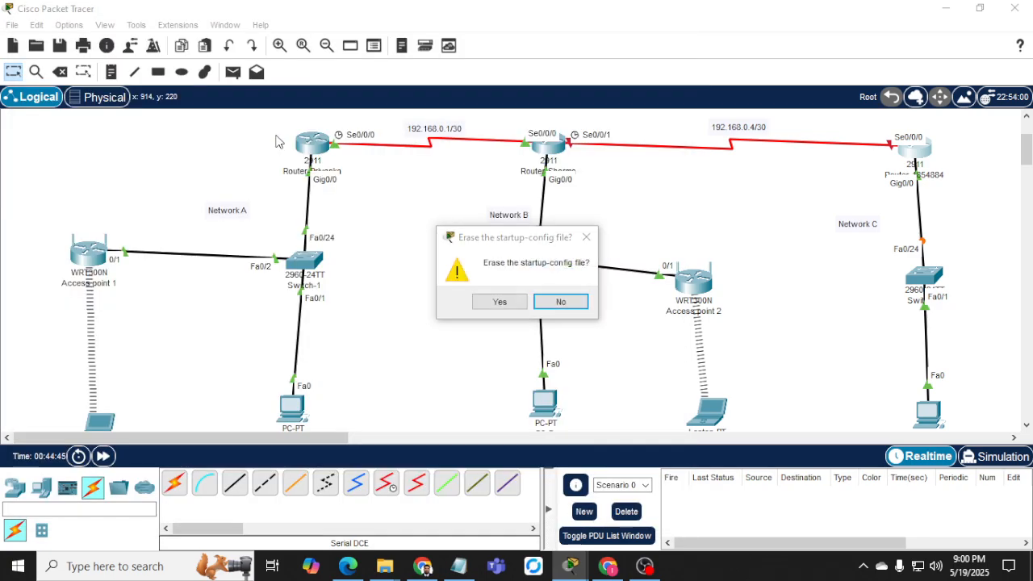
{"action": "left_click", "coordinate": [555, 301]}
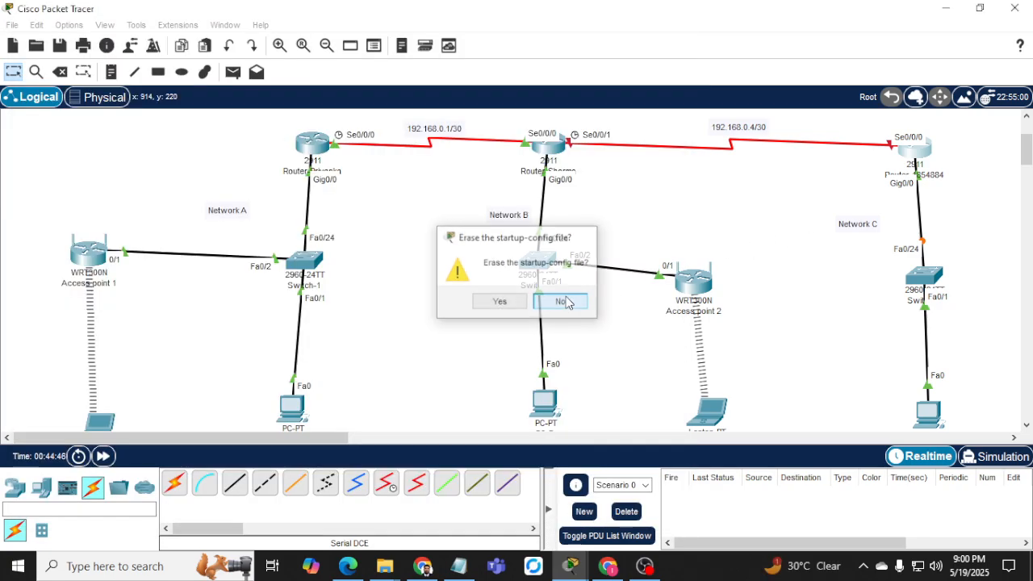
Copy the display name into the Hostname field and apply it.
{"action": "left_click", "coordinate": [910, 148]}
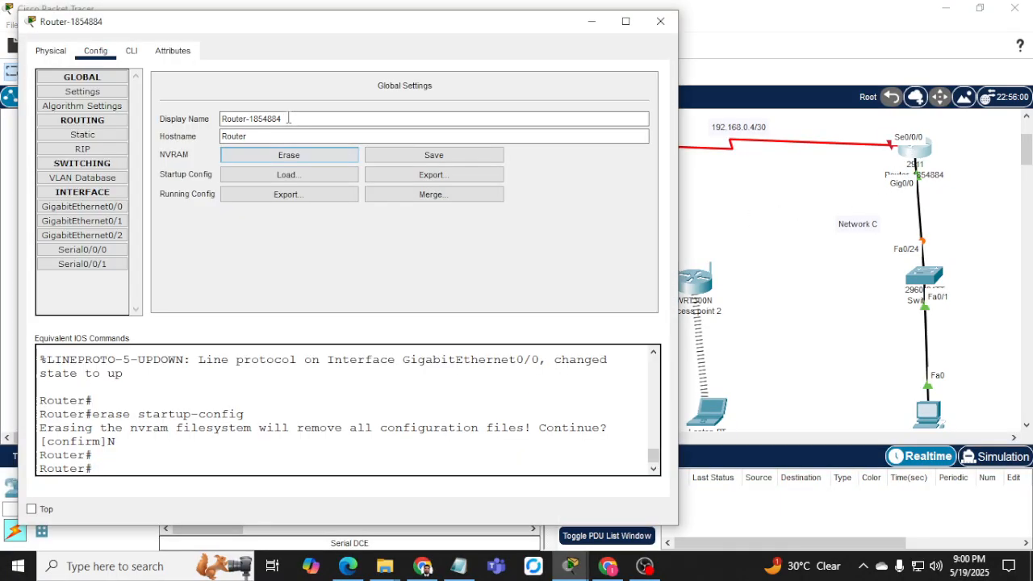
{"action": "left_click_drag", "start_coordinate": [309, 117], "coordinate": [221, 119]}
{"action": "key", "text": "ctrl+c"}
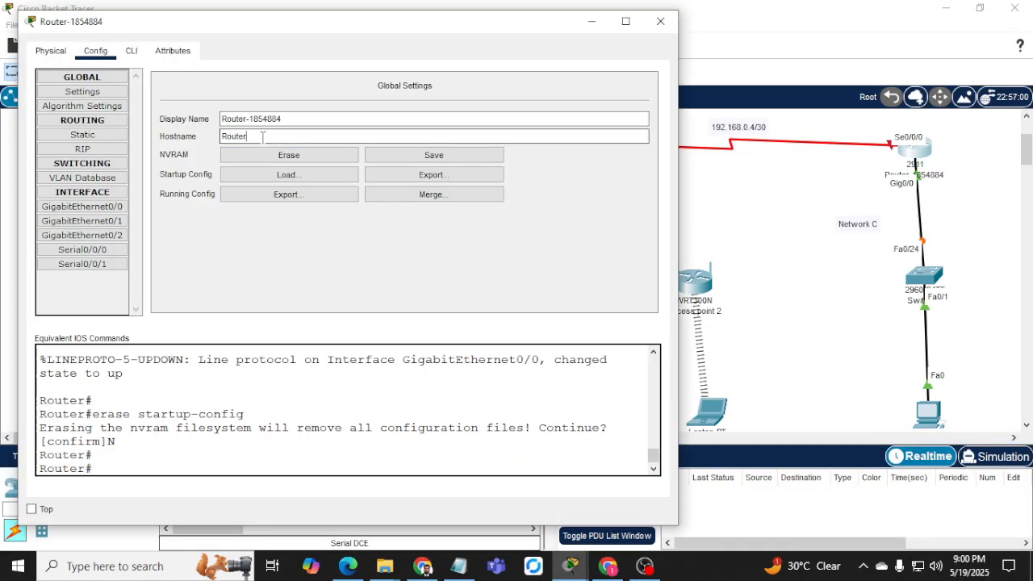
{"action": "double_click", "coordinate": [234, 136]}
{"action": "key", "text": "ctrl+v"}
{"action": "key", "text": "Return"}
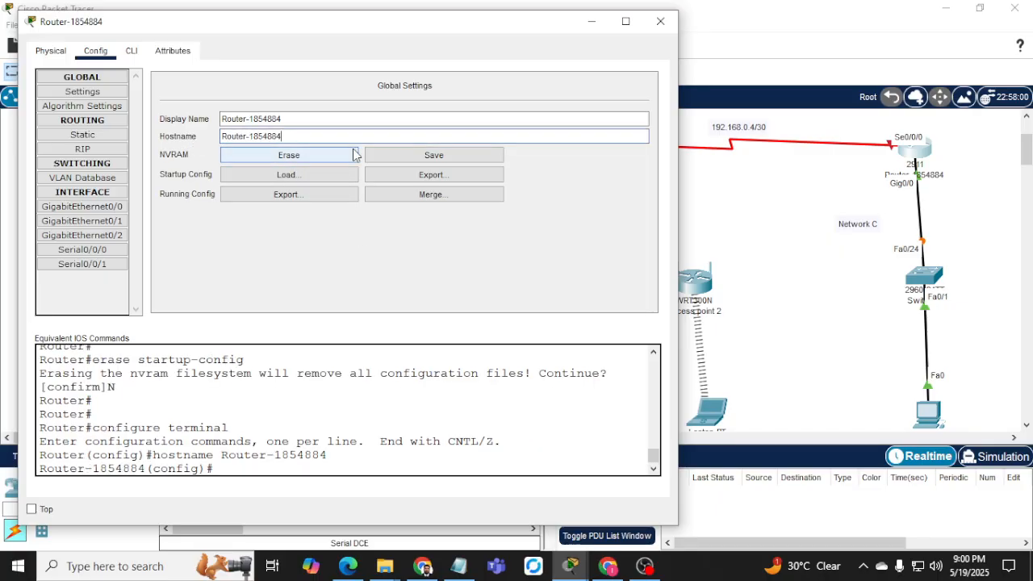
{"action": "left_click", "coordinate": [130, 50]}
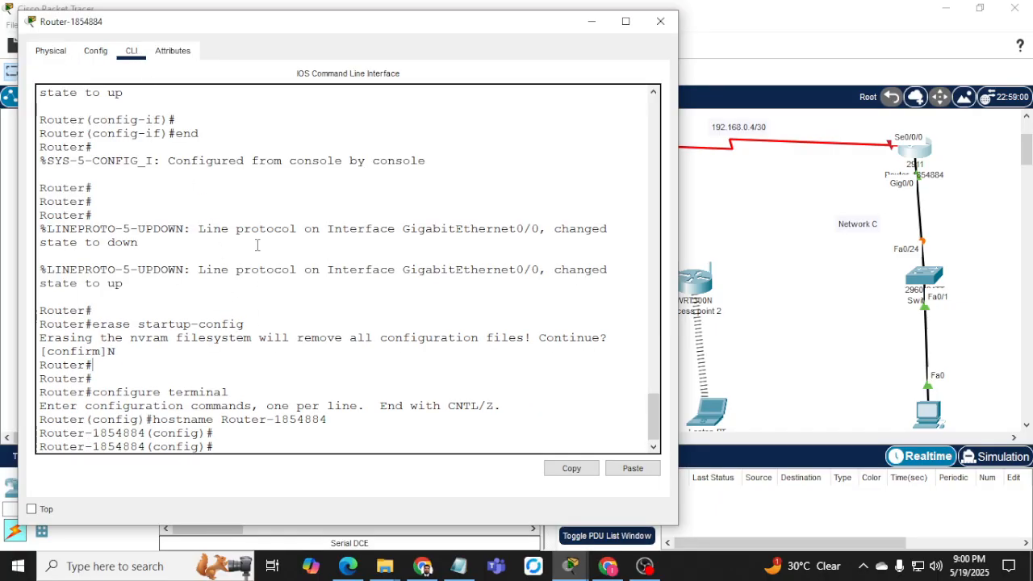
Give the Network C router's Se0/0/0 the address 192.168.0.6 255.255.255.252 and enable it.
{"action": "key", "text": "Return"}
{"action": "key", "text": "Return"}
{"action": "key", "text": "Return"}
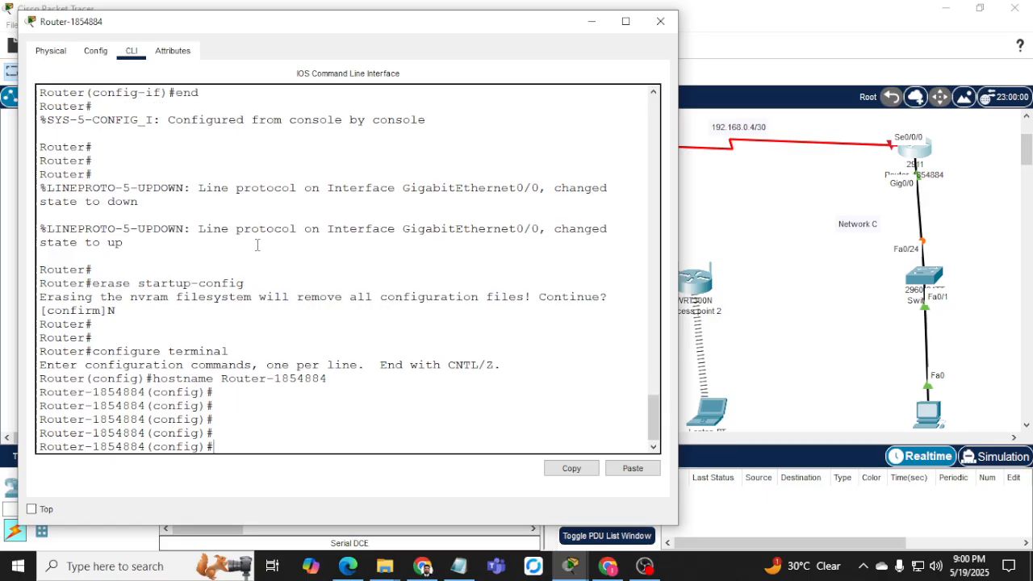
{"action": "type", "text": "conf"}
{"action": "key", "text": "Tab"}
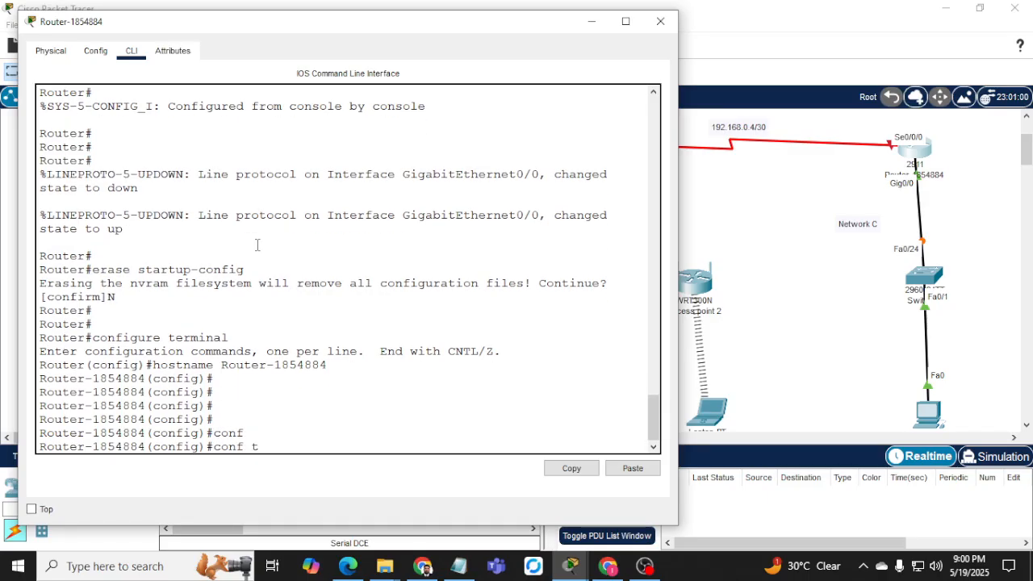
{"action": "type", "text": "t"}
{"action": "key", "text": "Return"}
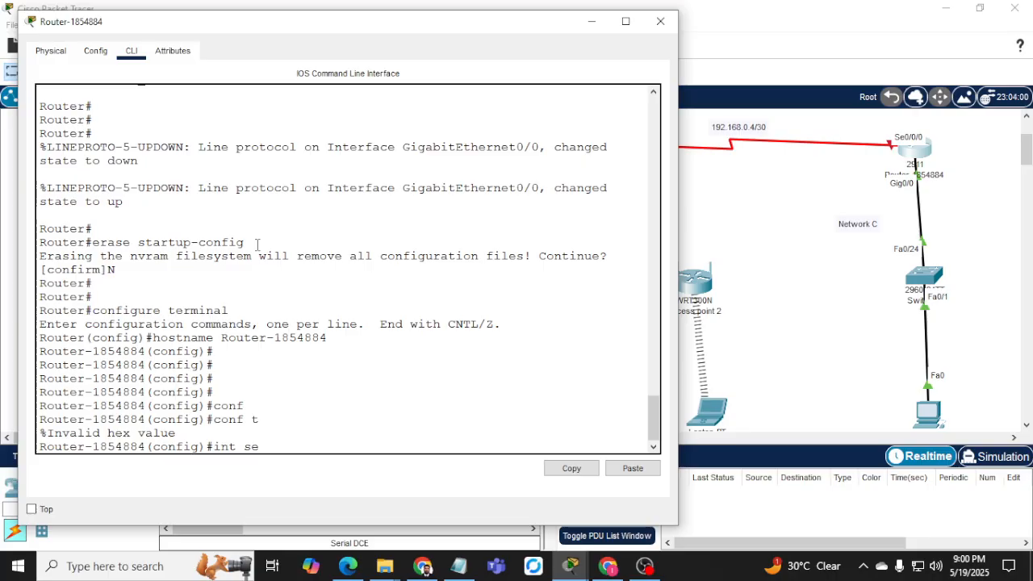
{"action": "key", "text": "Return"}
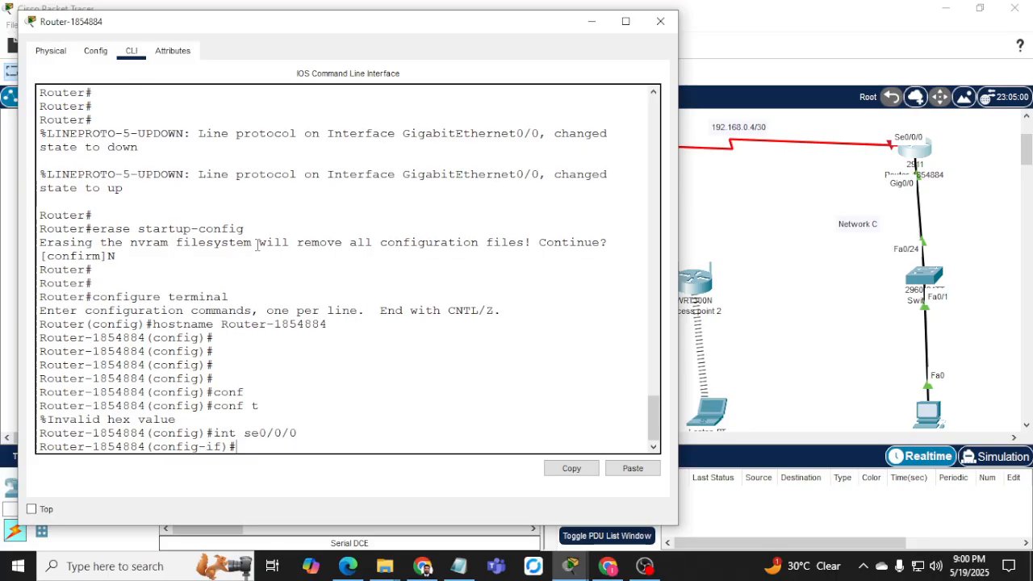
{"action": "type", "text": "ip add 192.168.0.6"}
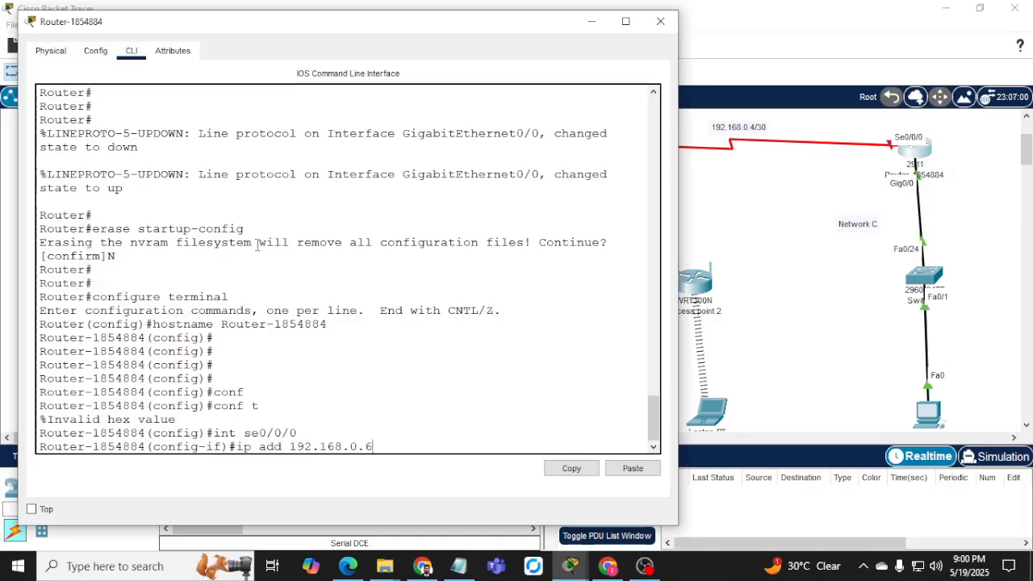
{"action": "type", "text": " 255.255.255.252"}
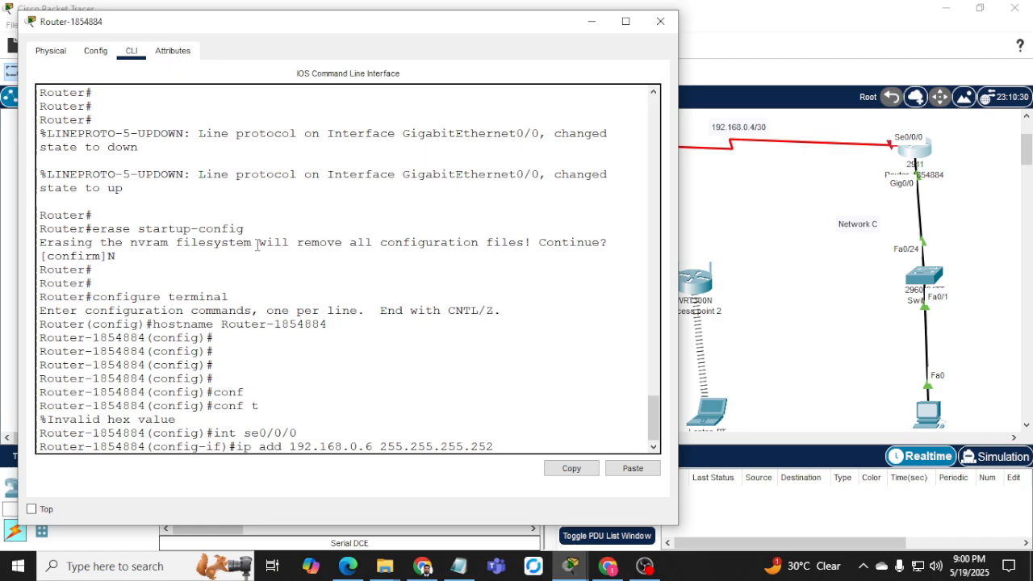
{"action": "key", "text": "Return"}
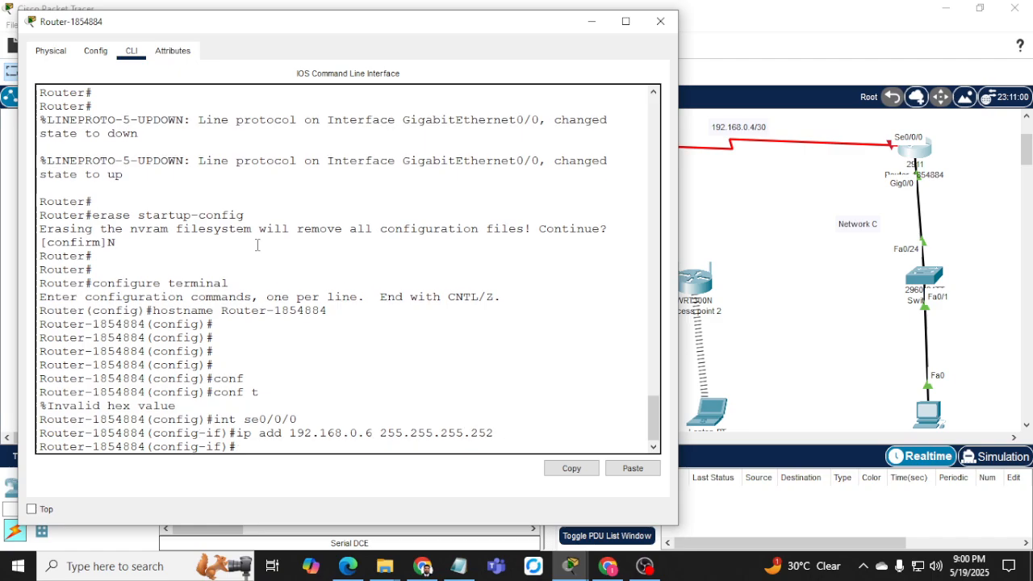
{"action": "type", "text": "no shut"}
{"action": "key", "text": "Return"}
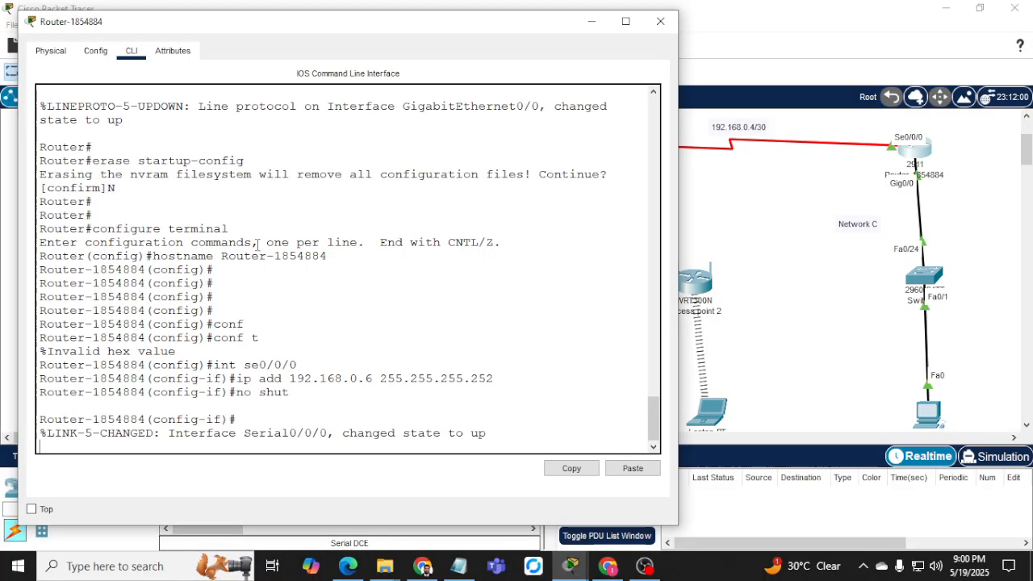
Return to privileged mode, ping 192.168.0.5, and recall the ping to retarget it.
{"action": "key", "text": "Return"}
{"action": "key", "text": "Return"}
{"action": "key", "text": "Return"}
{"action": "type", "text": "end"}
{"action": "key", "text": "Return"}
{"action": "key", "text": "Return"}
{"action": "key", "text": "Return"}
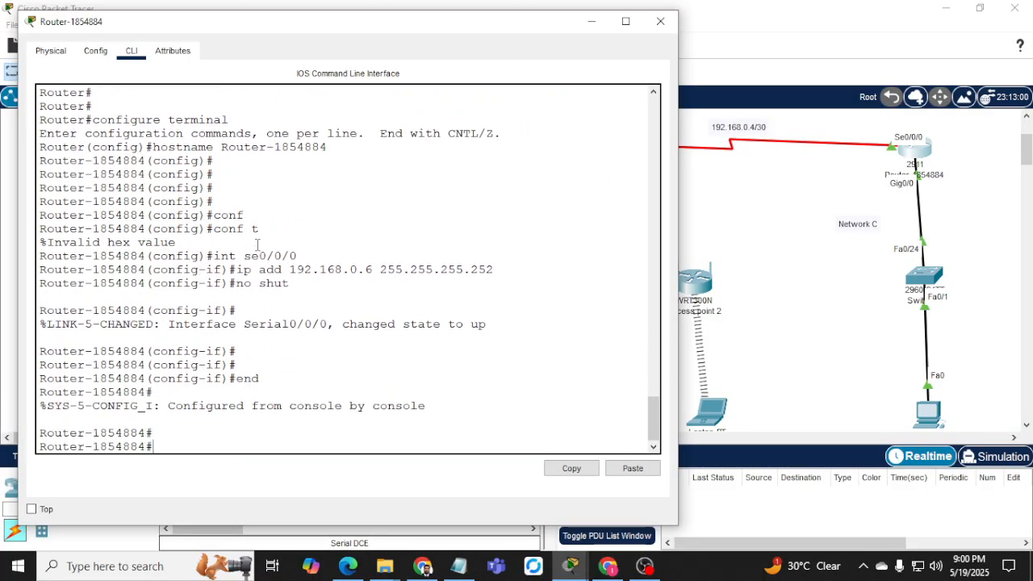
{"action": "type", "text": "ping 192.168.0.5"}
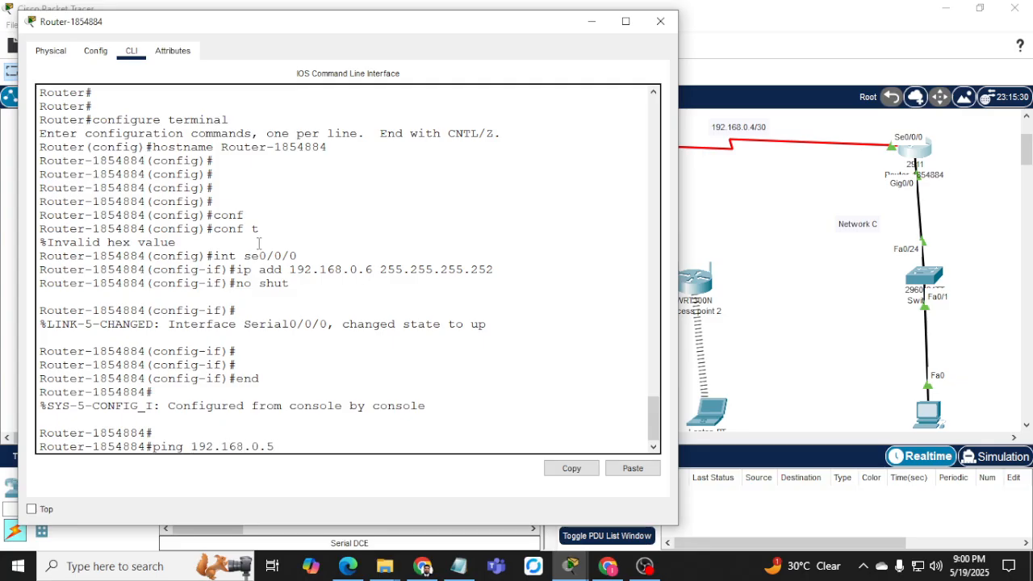
{"action": "key", "text": "Return"}
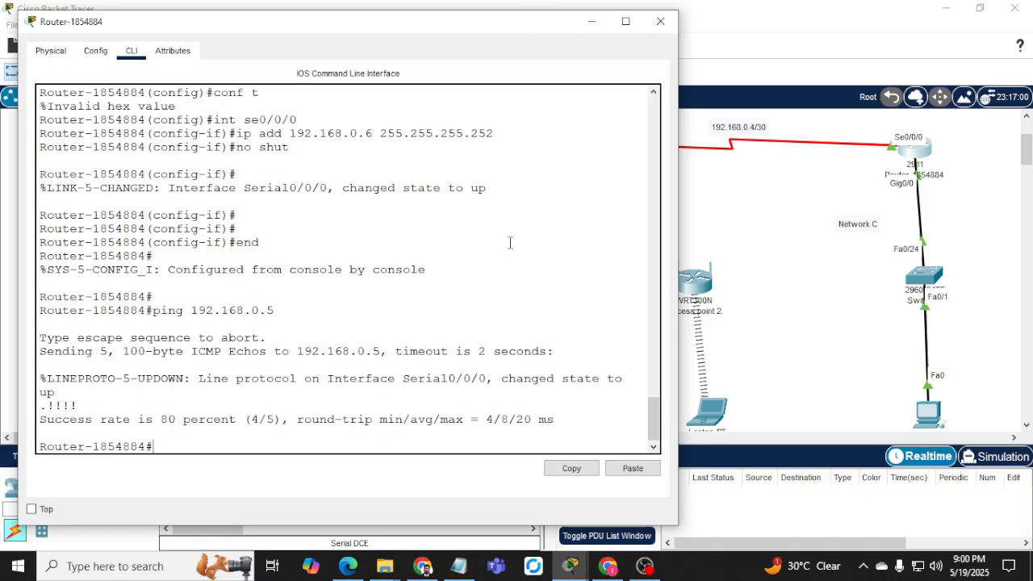
{"action": "left_click", "coordinate": [774, 205]}
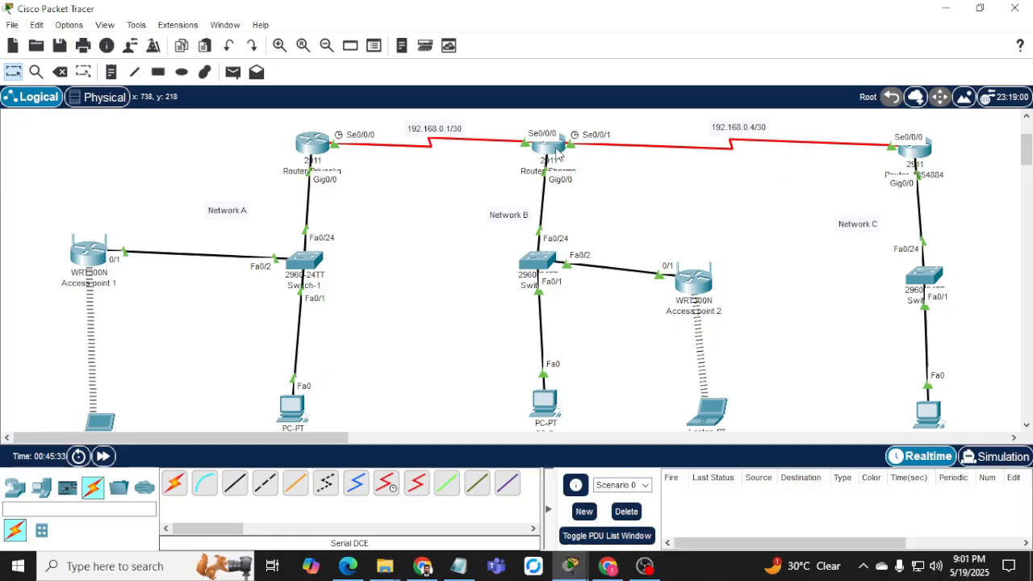
{"action": "mouse_move", "coordinate": [327, 152]}
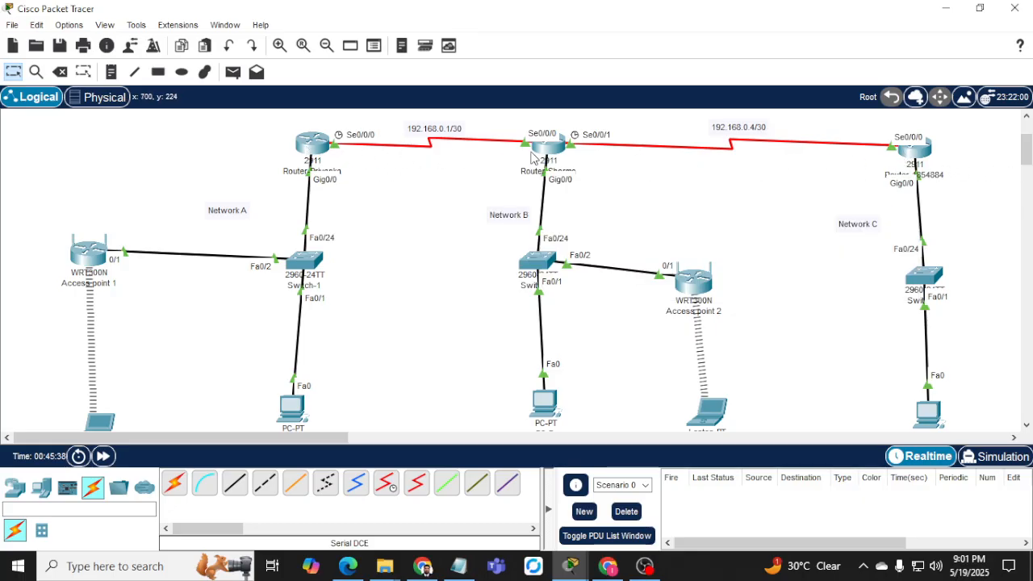
{"action": "left_click", "coordinate": [914, 150]}
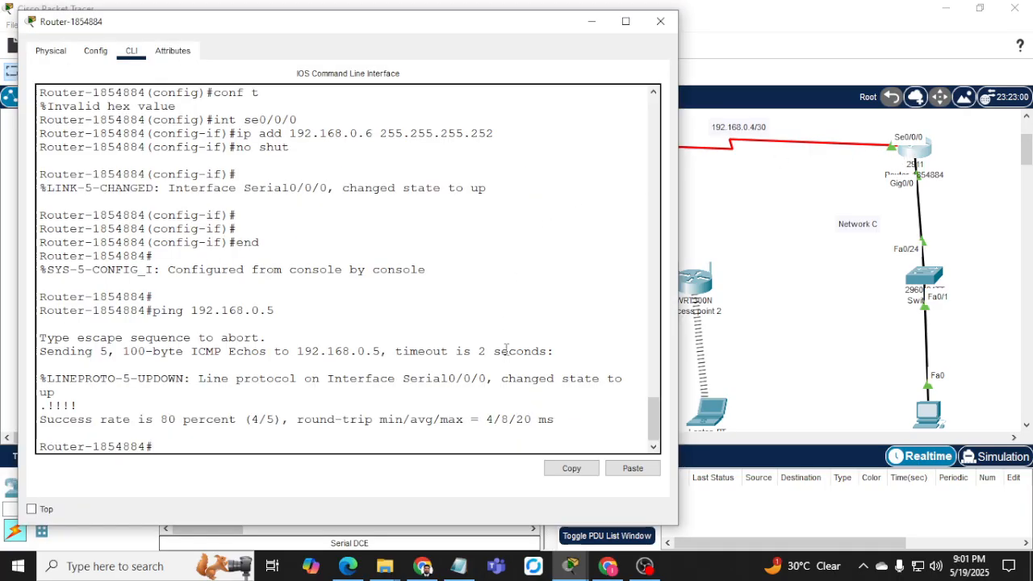
{"action": "key", "text": "Up"}
{"action": "key", "text": "BackSpace"}
{"action": "key", "text": "BackSpace"}
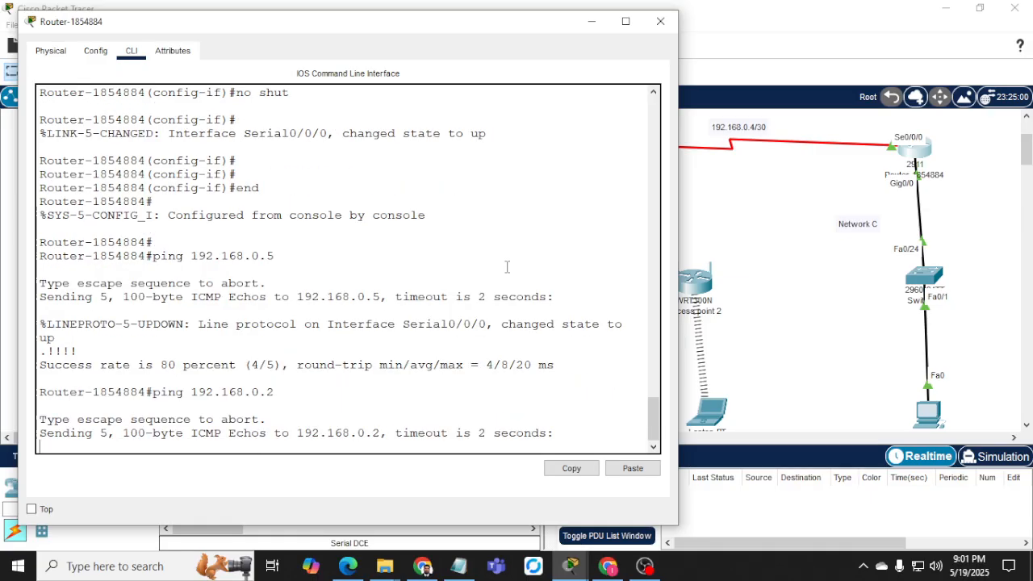
{"action": "left_click", "coordinate": [731, 201]}
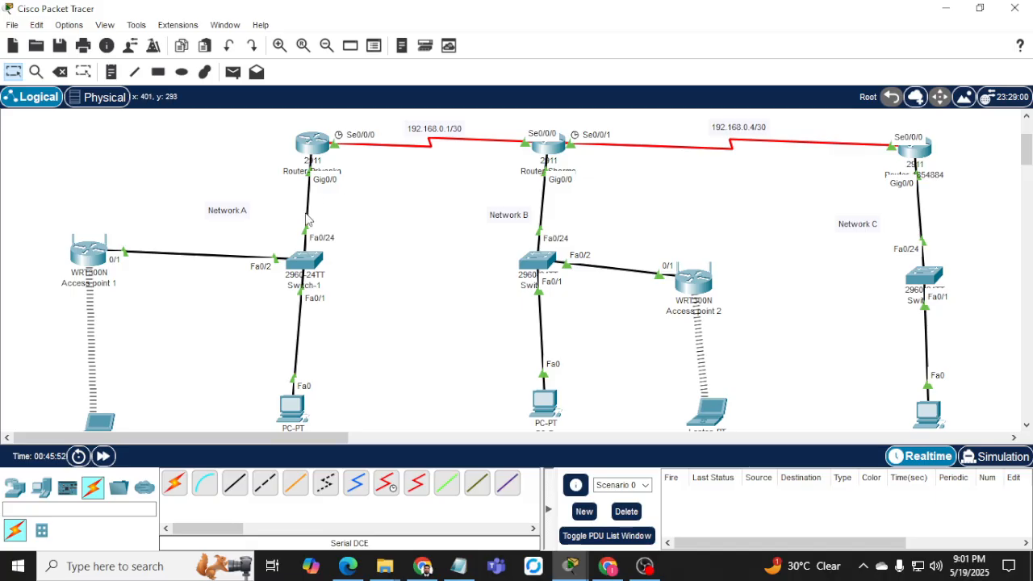
Select the Network C router to view its ping to 192.168.0.2 failing at 0%.
{"action": "mouse_move", "coordinate": [243, 184]}
{"action": "left_mouse_down"}
{"action": "mouse_move", "coordinate": [309, 210]}
{"action": "mouse_move", "coordinate": [362, 288]}
{"action": "left_mouse_up"}
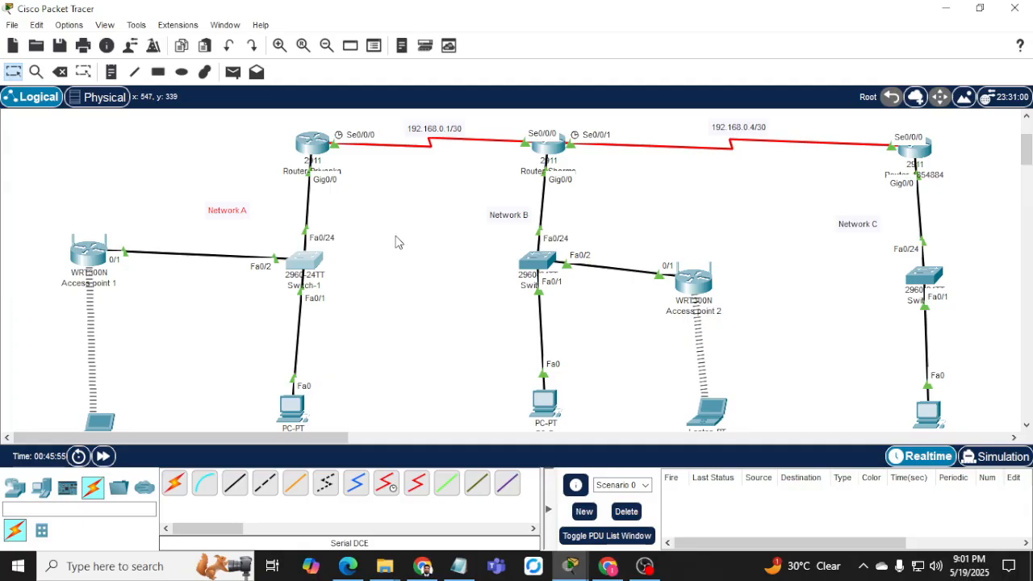
{"action": "left_click", "coordinate": [925, 152]}
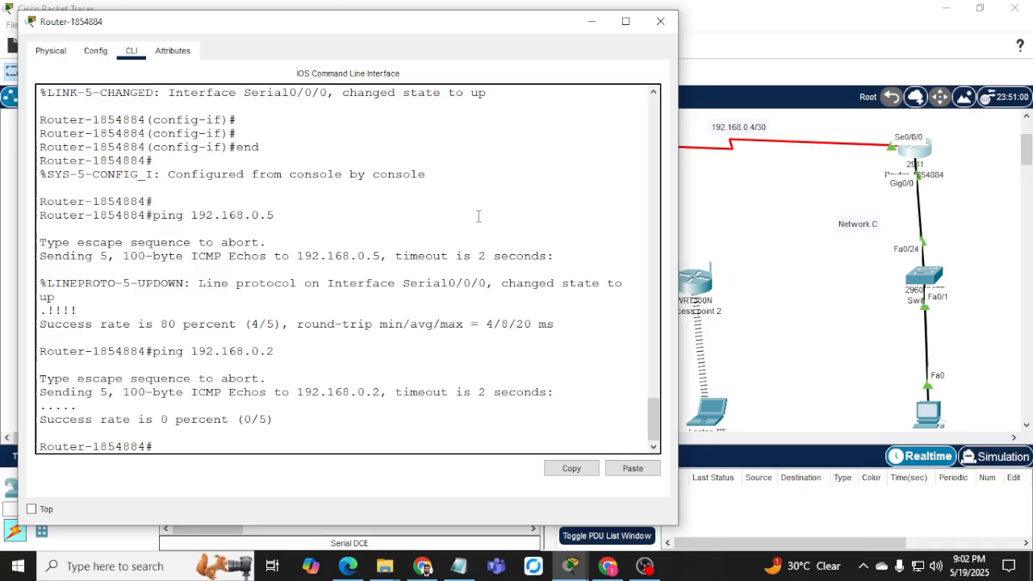
Enter global configuration mode and list the available routing protocols with 'router ?'.
{"action": "type", "text": "conf t"}
{"action": "key", "text": "Return"}
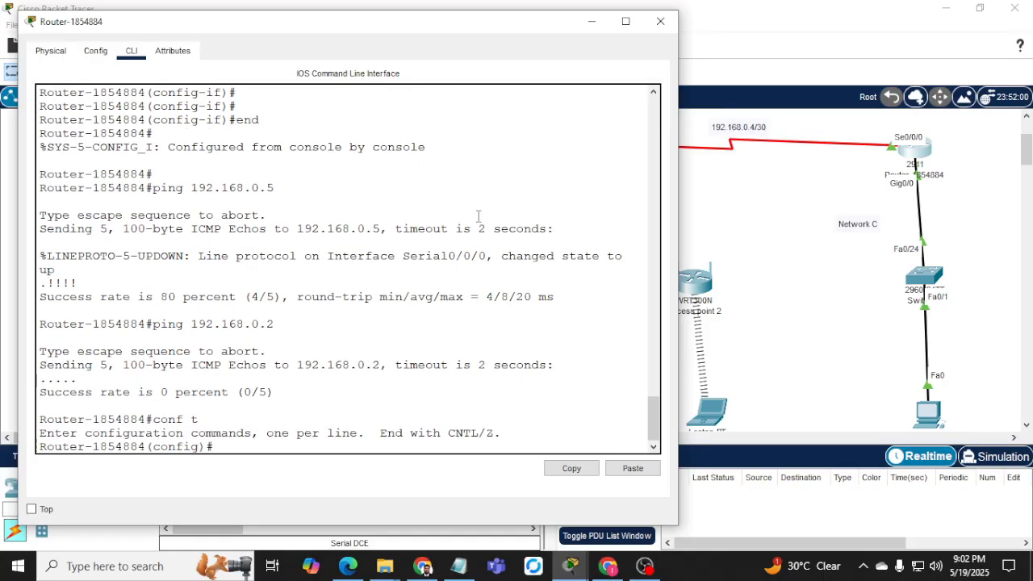
{"action": "type", "text": "router ?"}
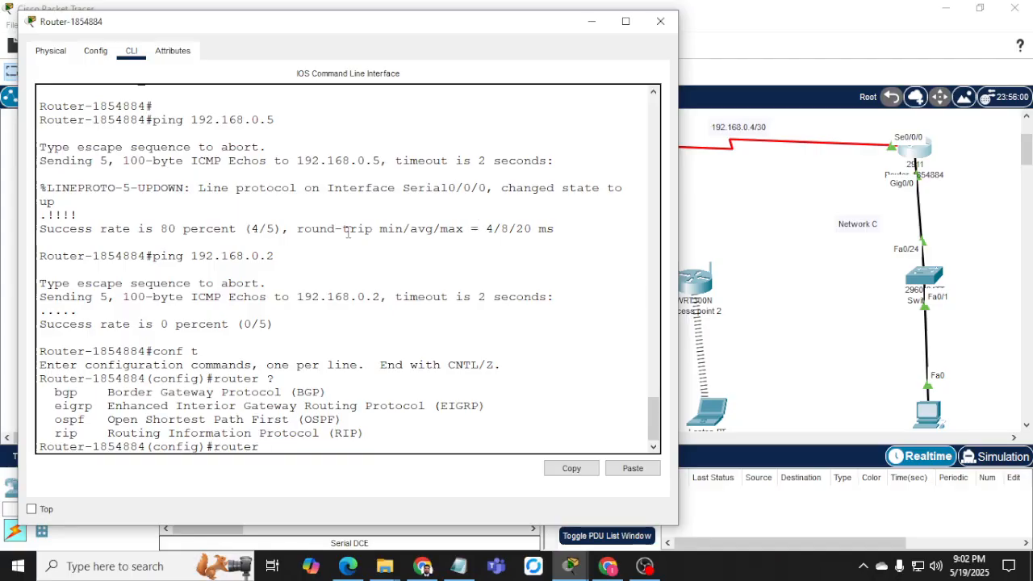
{"action": "left_click_drag", "start_coordinate": [54, 431], "coordinate": [266, 434]}
{"action": "left_click", "coordinate": [297, 434]}
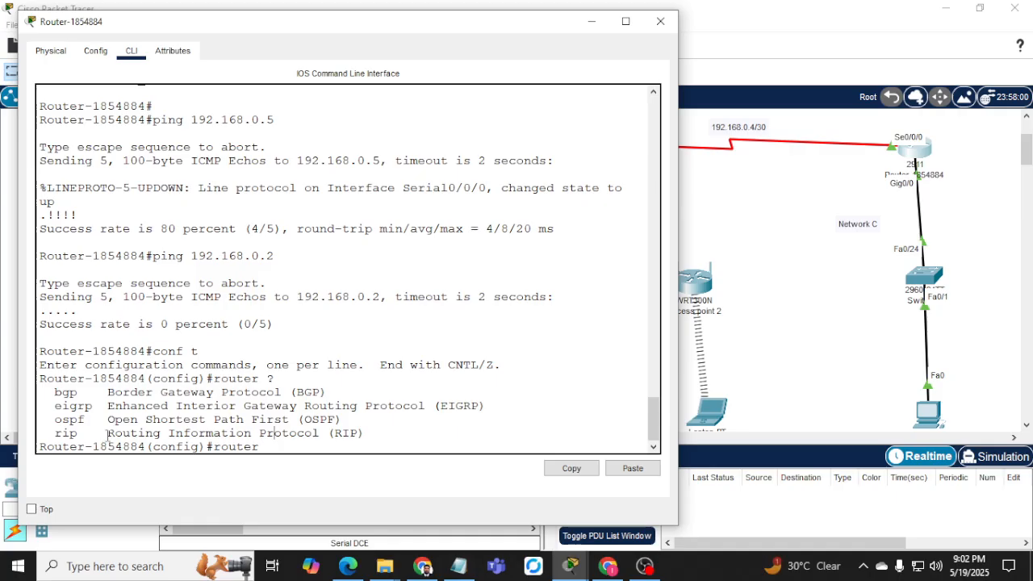
{"action": "left_click_drag", "start_coordinate": [108, 435], "coordinate": [361, 433]}
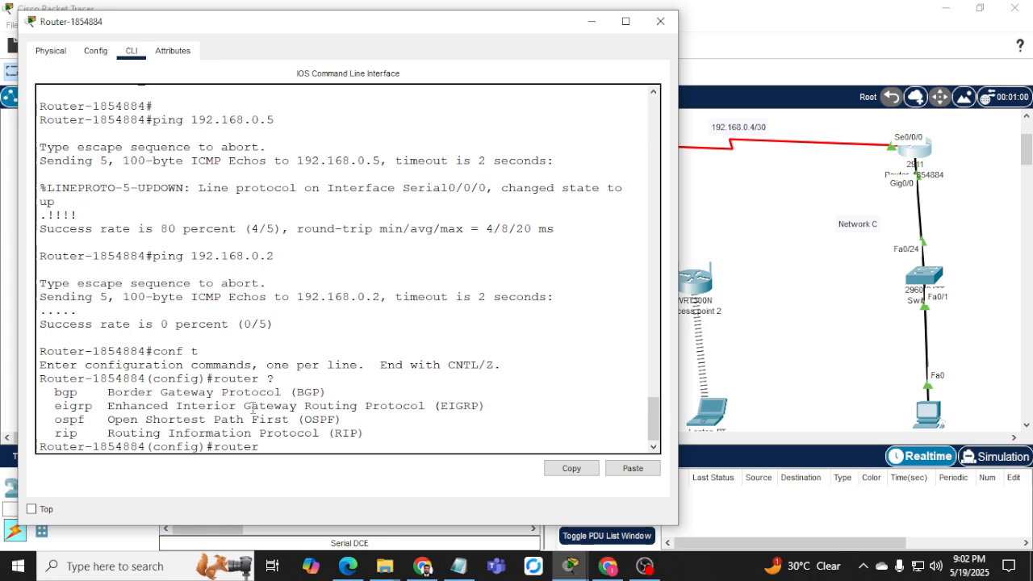
Start RIP routing on the Network C router and set it to version 2.
{"action": "type", "text": "ip"}
{"action": "key", "text": "Return"}
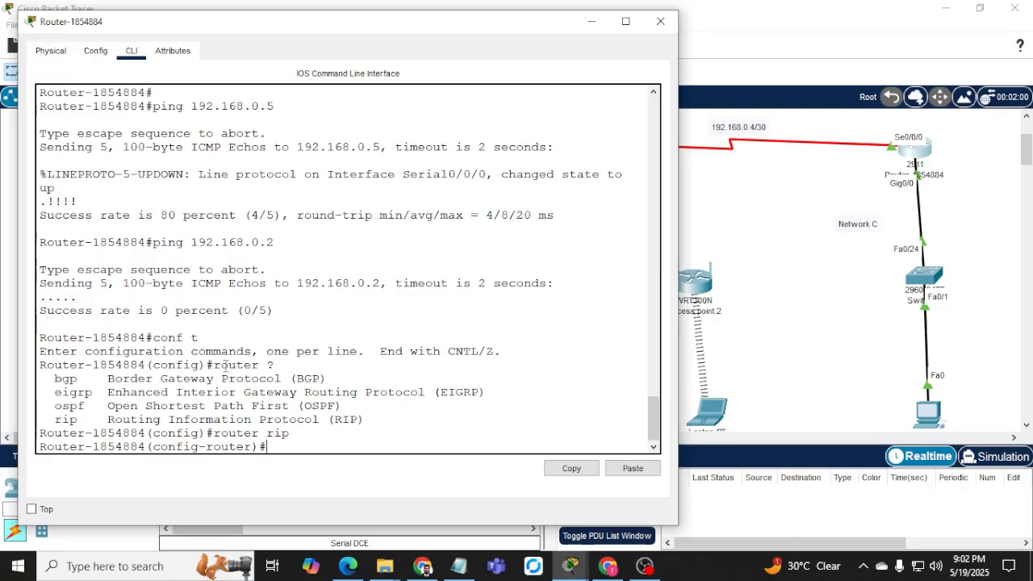
{"action": "type", "text": "?"}
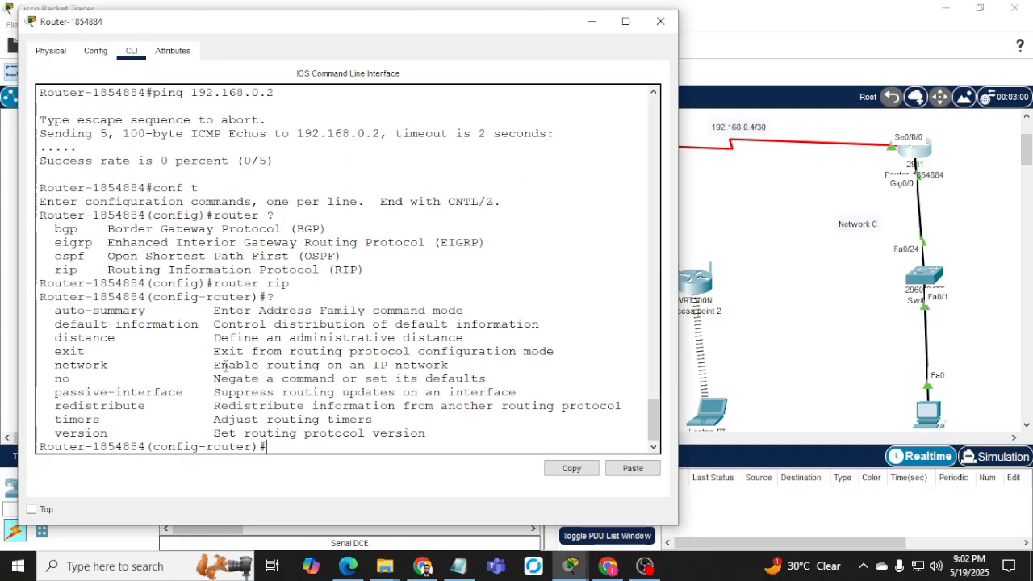
{"action": "type", "text": "ver"}
{"action": "key", "text": "Tab"}
{"action": "type", "text": "2"}
{"action": "key", "text": "Return"}
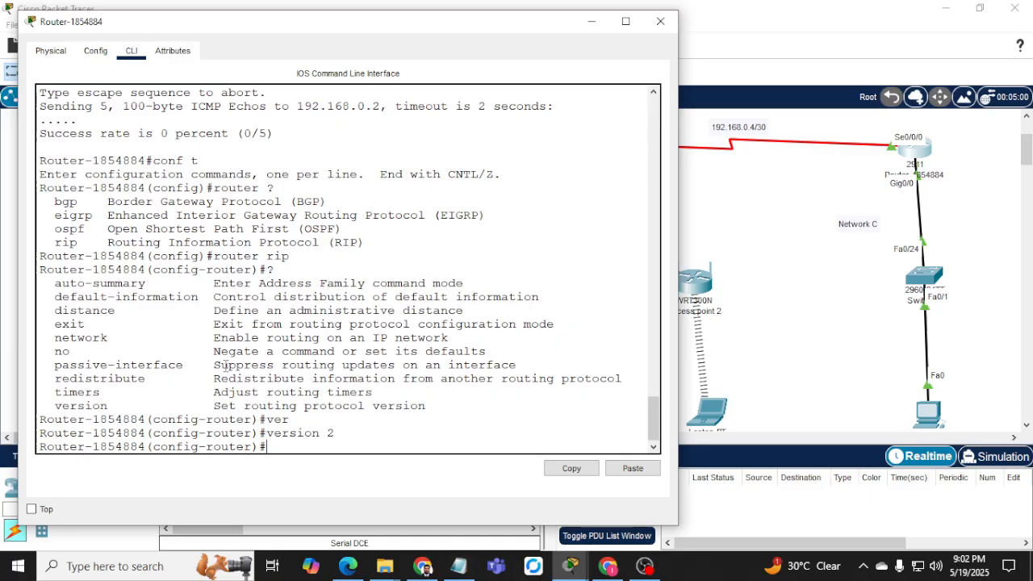
Advertise networks 192.168.3.0 and 192.168.0.4 in RIP, then close the router window.
{"action": "type", "text": "net"}
{"action": "key", "text": "Tab"}
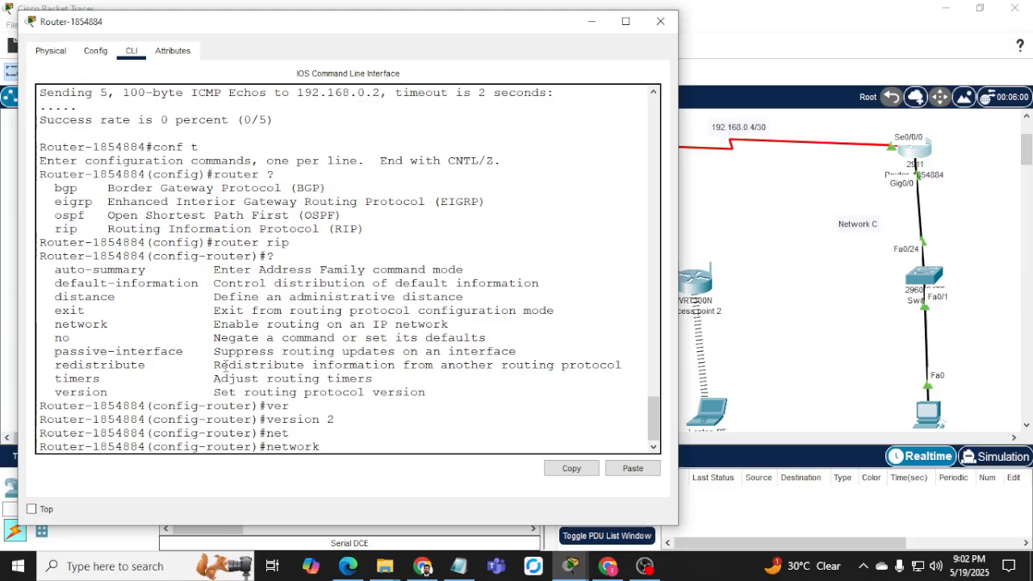
{"action": "type", "text": "1"}
{"action": "type", "text": "92.168.3."}
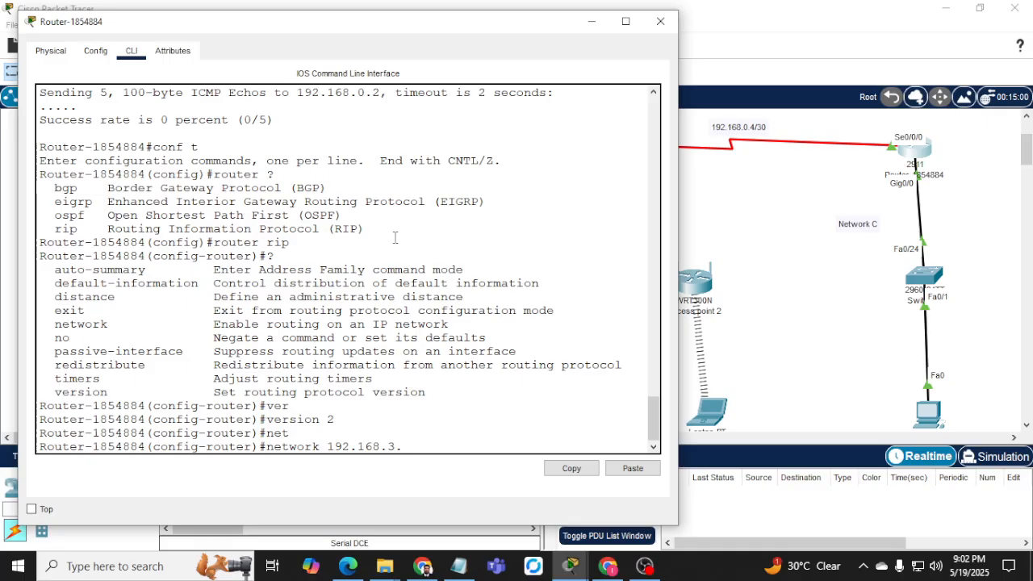
{"action": "type", "text": "0"}
{"action": "key", "text": "Return"}
{"action": "key", "text": "Up"}
{"action": "key", "text": "BackSpace"}
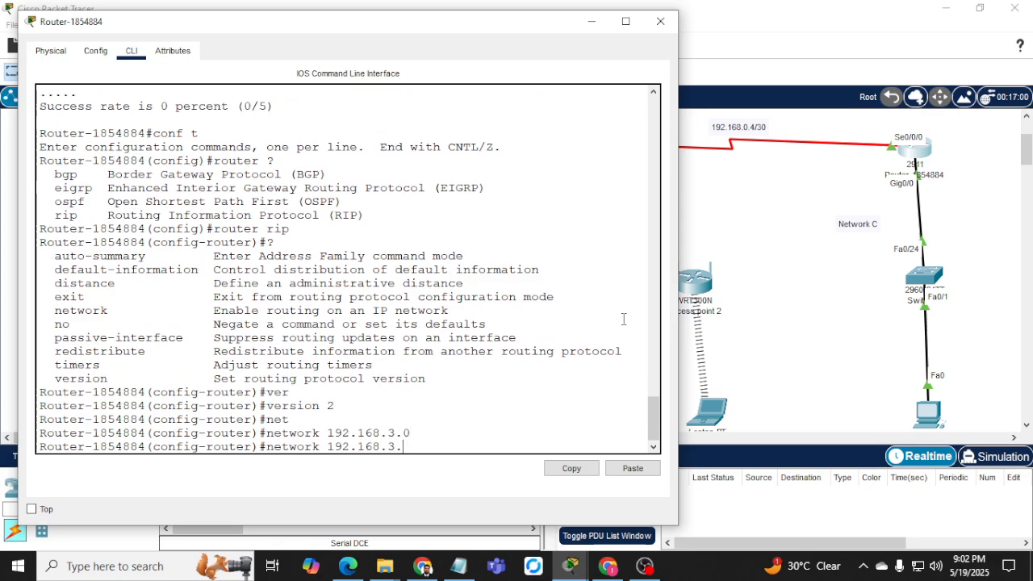
{"action": "type", "text": "0."}
{"action": "key", "text": "Return"}
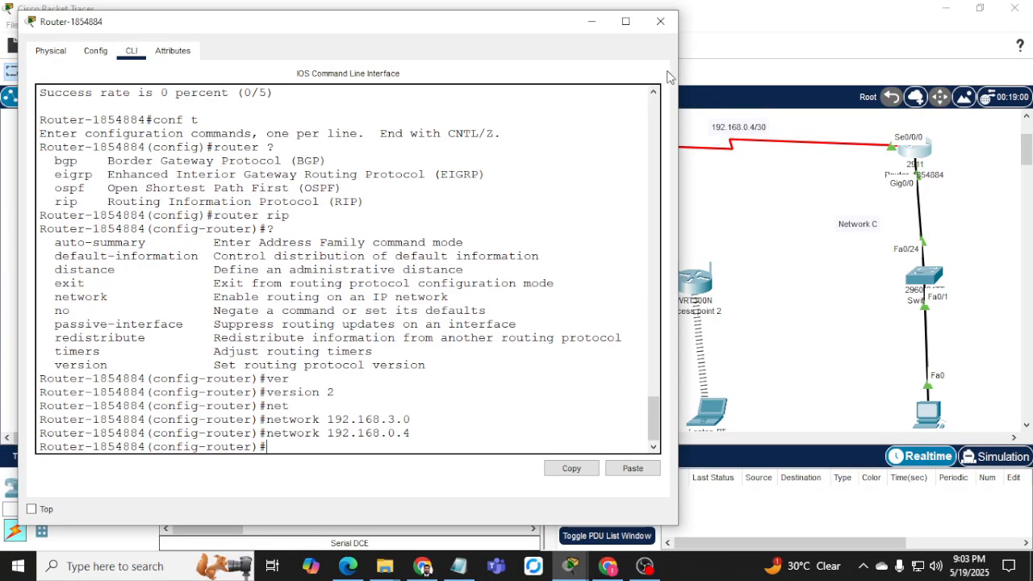
{"action": "left_click", "coordinate": [660, 21]}
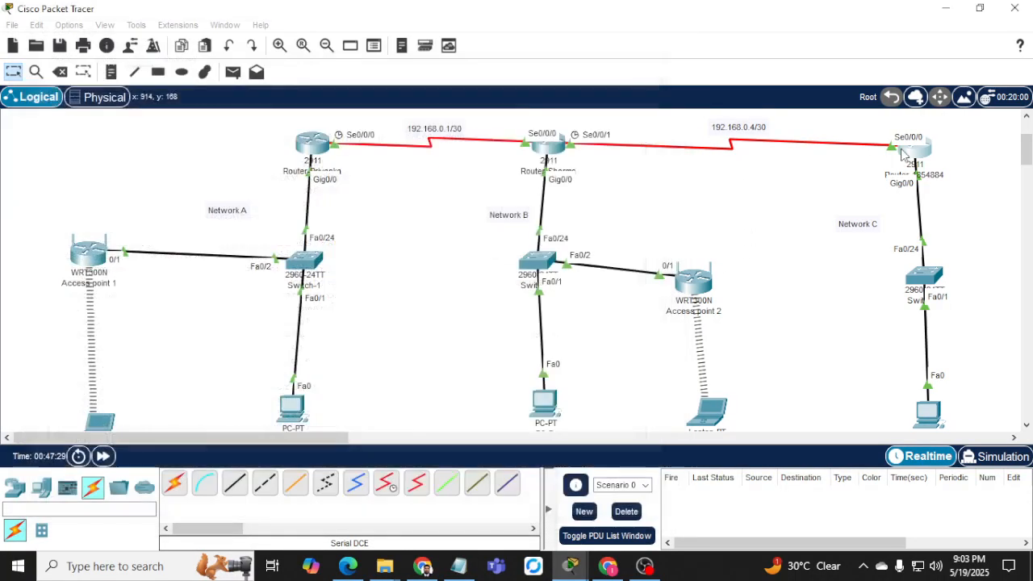
On the Network B router's CLI, leave interface mode and start RIP routing.
{"action": "left_click", "coordinate": [547, 147]}
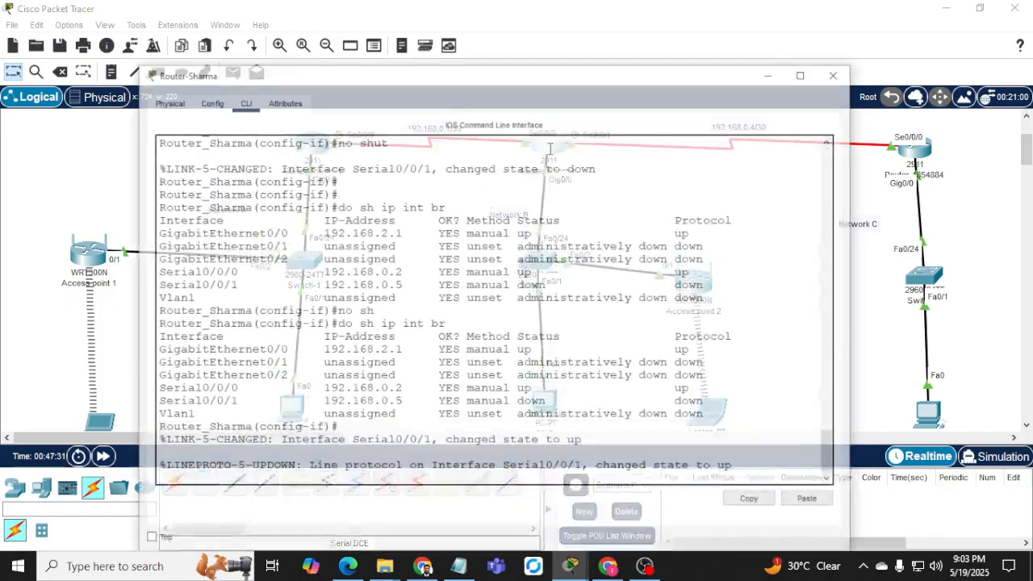
{"action": "key", "text": "Return"}
{"action": "key", "text": "Return"}
{"action": "key", "text": "Return"}
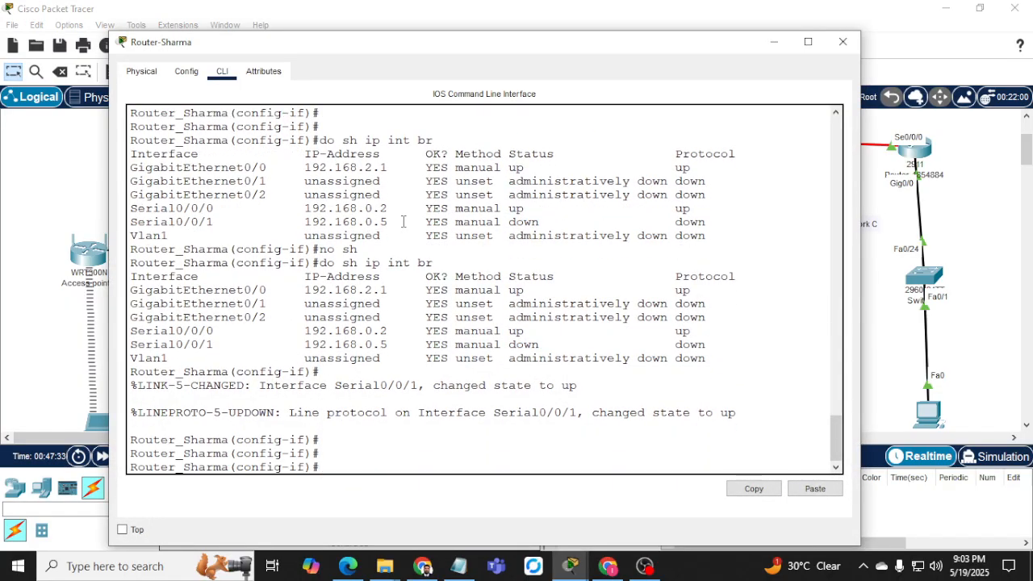
{"action": "type", "text": "exit"}
{"action": "key", "text": "Return"}
{"action": "type", "text": "router"}
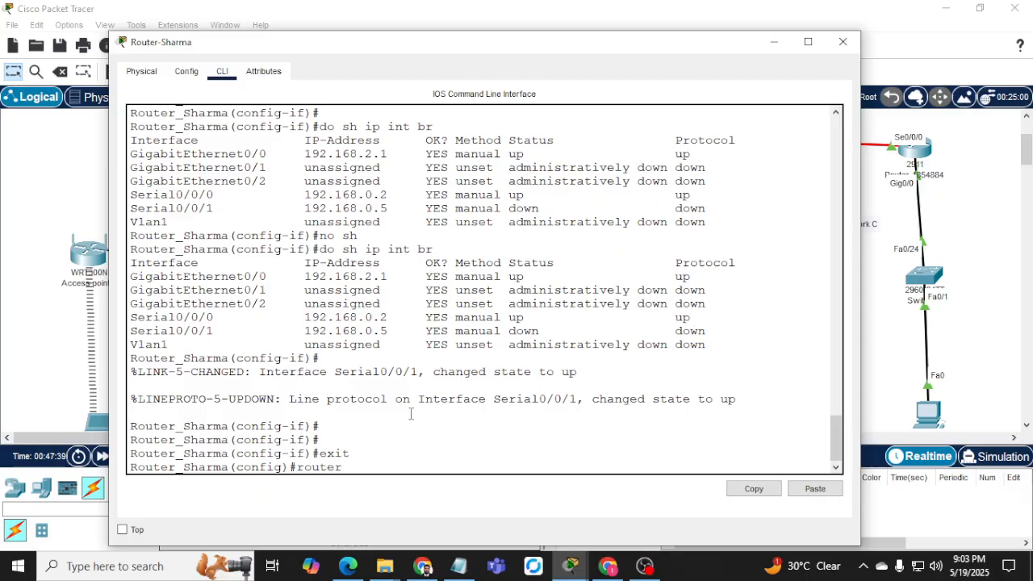
{"action": "type", "text": " rip"}
{"action": "key", "text": "Return"}
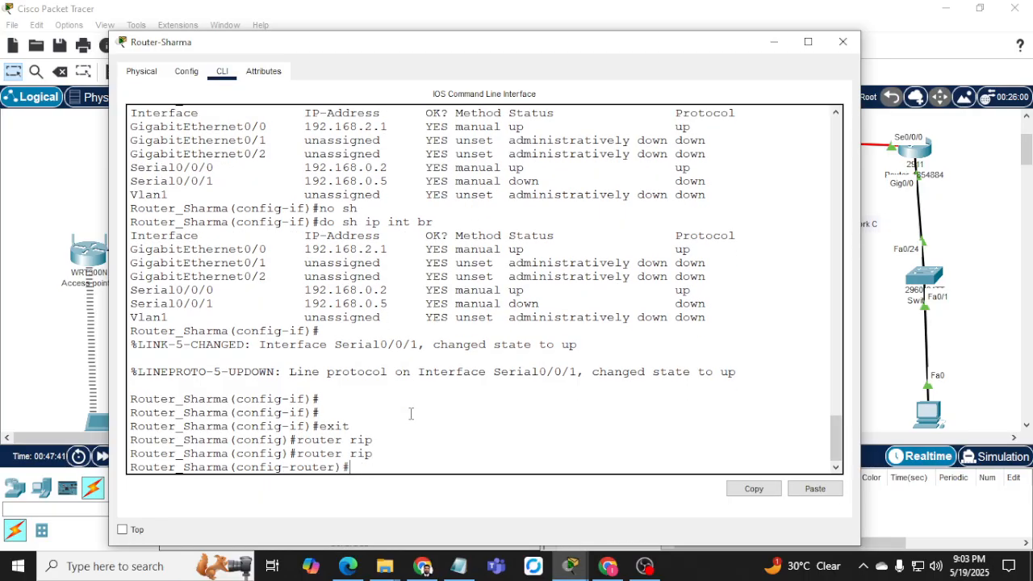
Set RIP to version 2 and advertise network 192.168.0.4.
{"action": "type", "text": "ver"}
{"action": "key", "text": "Tab"}
{"action": "type", "text": "2"}
{"action": "key", "text": "Return"}
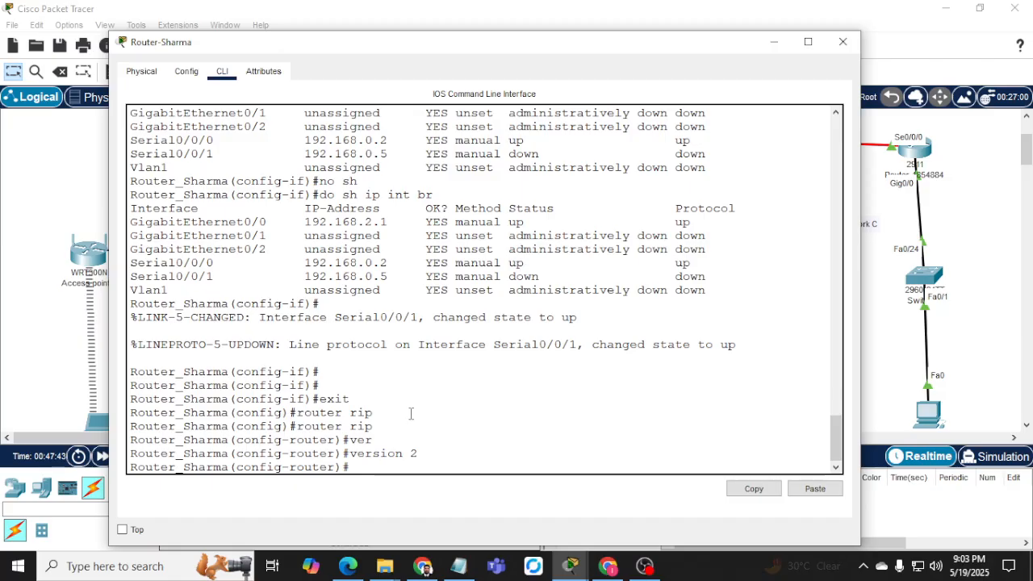
{"action": "type", "text": "ip net"}
{"action": "key", "text": "Tab"}
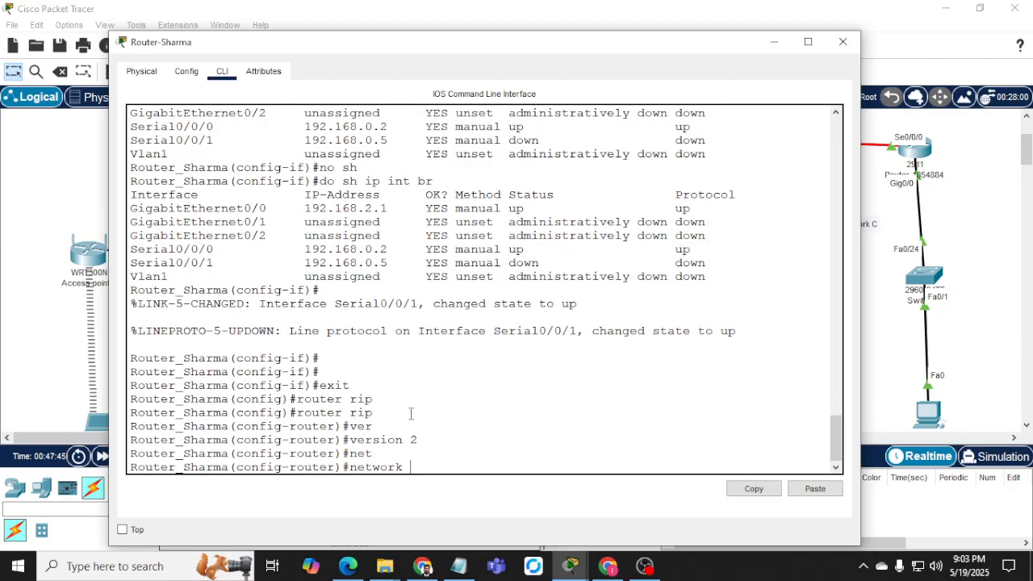
{"action": "type", "text": "192.168.0."}
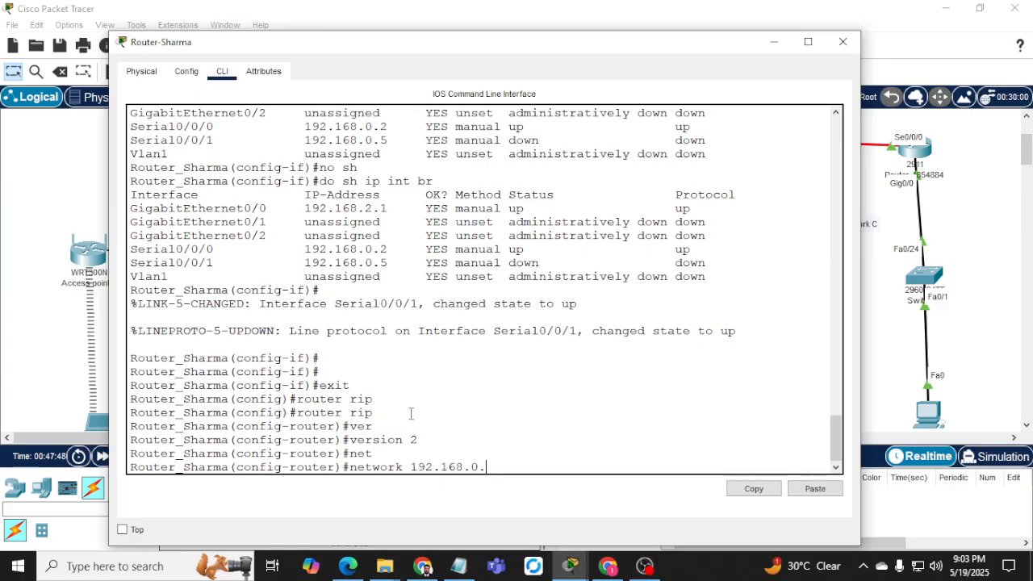
{"action": "type", "text": "4"}
{"action": "key", "text": "Return"}
Add RIP networks 192.168.2.0 and 192.168.0.0.
{"action": "key", "text": "Up"}
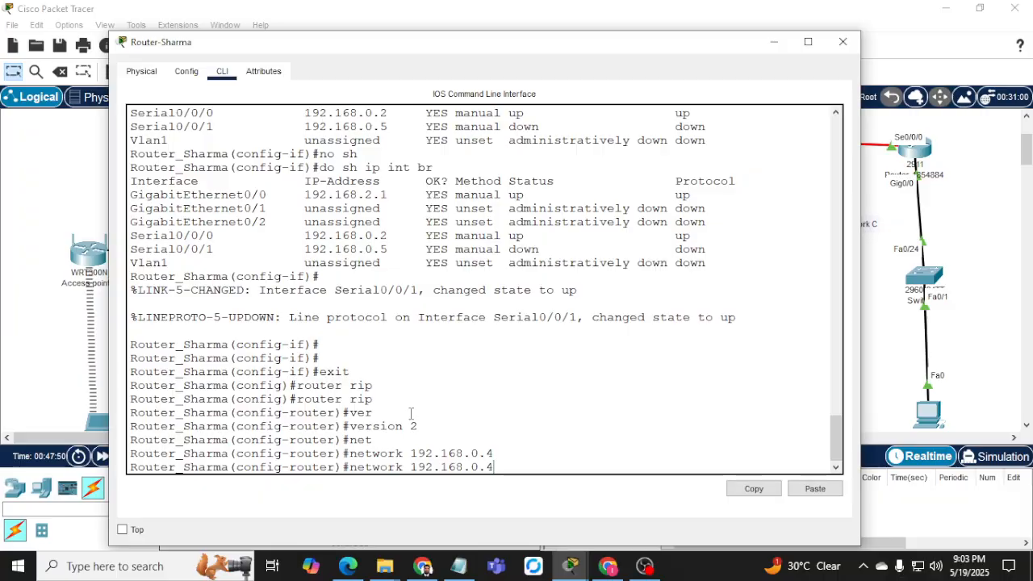
{"action": "key", "text": "BackSpace"}
{"action": "type", "text": "2.0"}
{"action": "key", "text": "Return"}
{"action": "key", "text": "Up"}
{"action": "key", "text": "BackSpace"}
{"action": "key", "text": "BackSpace"}
{"action": "key", "text": "BackSpace"}
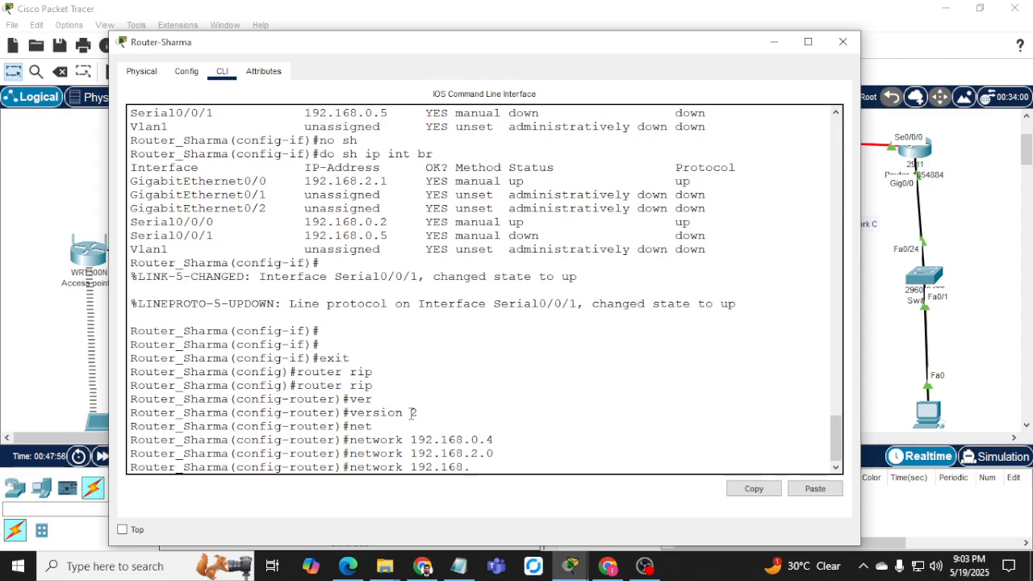
{"action": "type", "text": "0.0"}
{"action": "key", "text": "Return"}
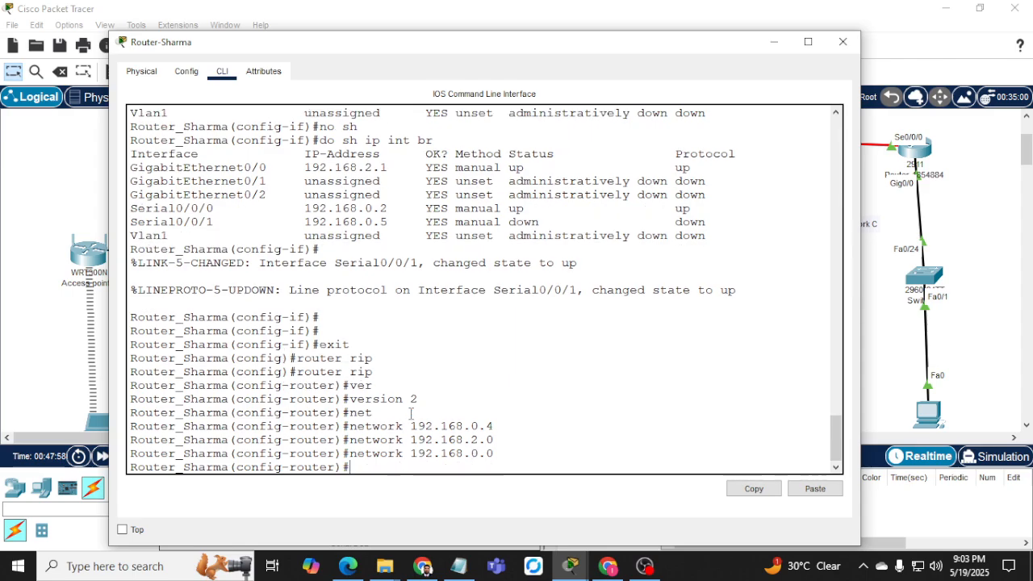
Reposition the router window to uncover the topology and exit configuration mode with 'end'.
{"action": "left_click_drag", "start_coordinate": [464, 453], "coordinate": [493, 454]}
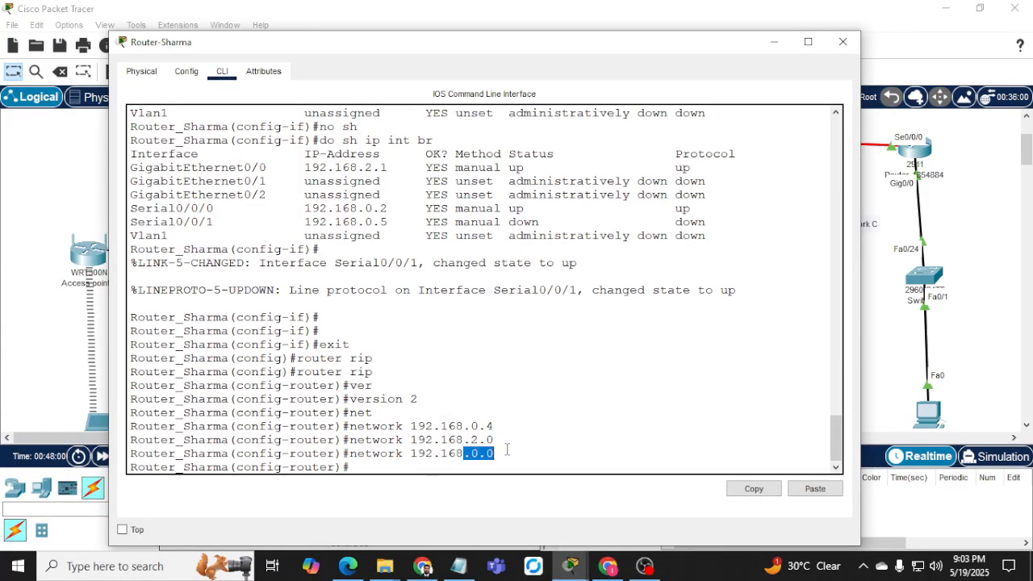
{"action": "left_click_drag", "start_coordinate": [737, 51], "coordinate": [760, 192]}
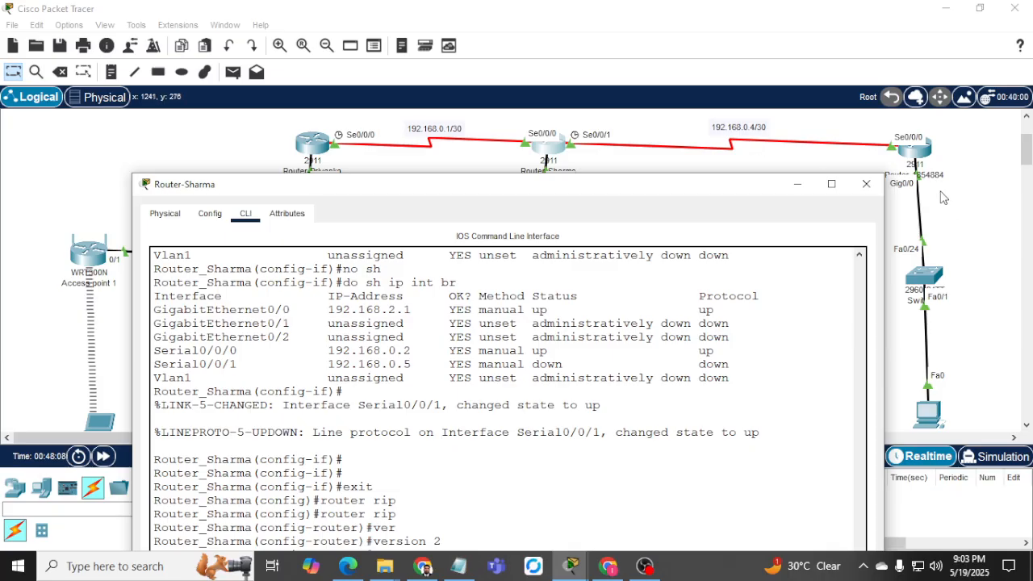
{"action": "left_click_drag", "start_coordinate": [573, 202], "coordinate": [561, 52]}
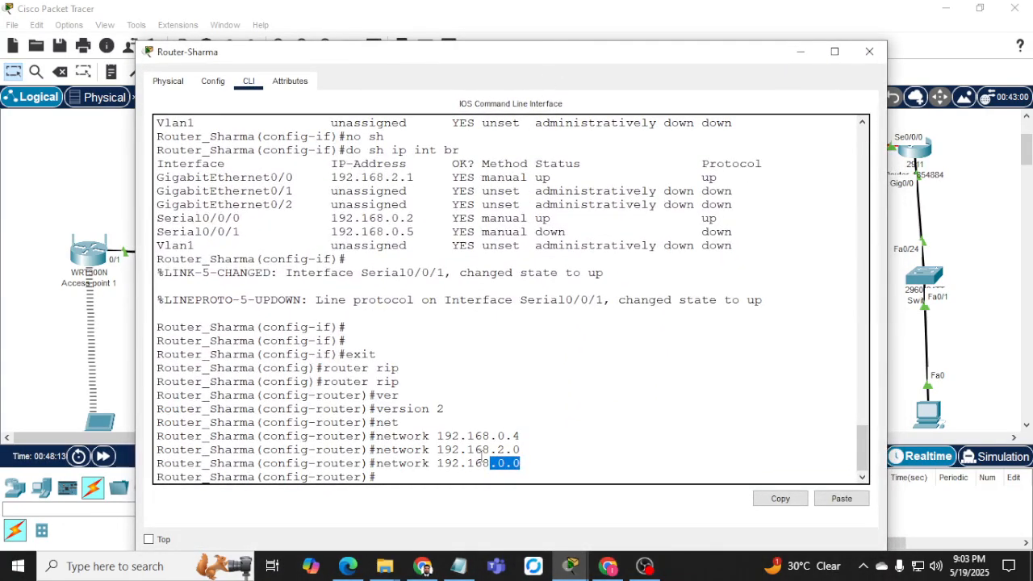
{"action": "type", "text": "end"}
{"action": "key", "text": "Return"}
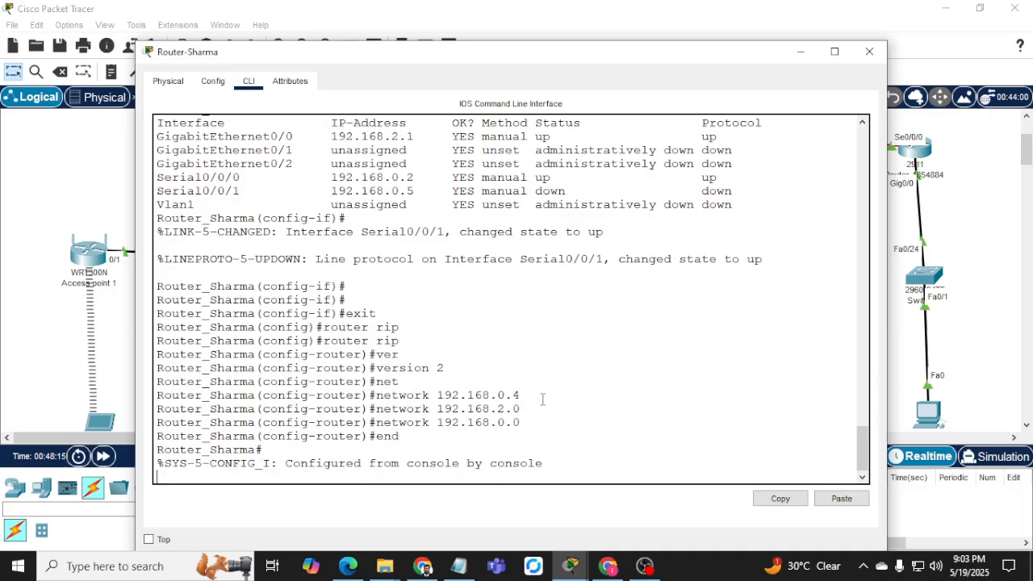
{"action": "key", "text": "Return"}
{"action": "key", "text": "Return"}
Show the routing table and check the RIP-learned 192.168.3.0/24 route.
{"action": "type", "text": "s"}
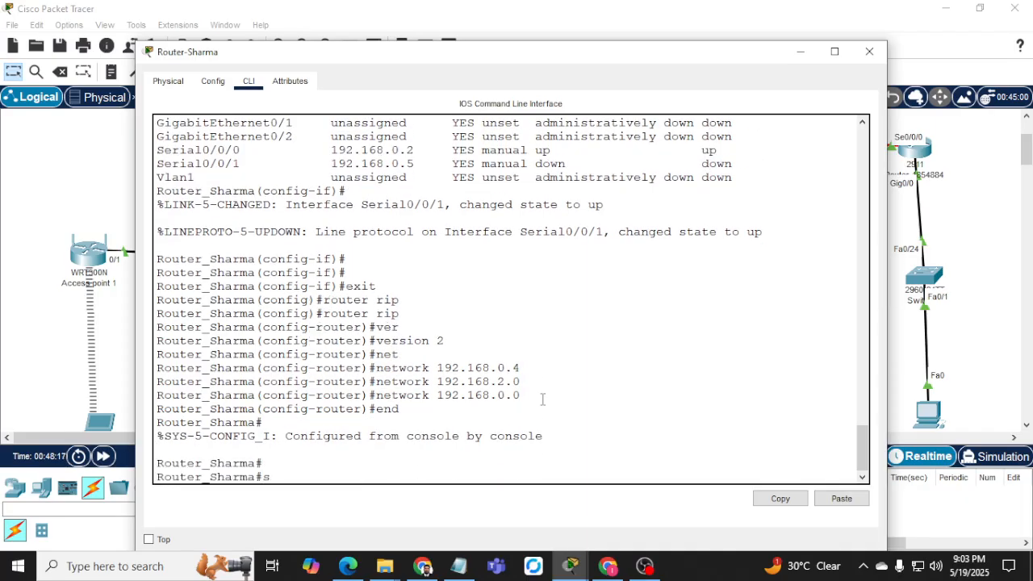
{"action": "type", "text": "h ip route"}
{"action": "key", "text": "Return"}
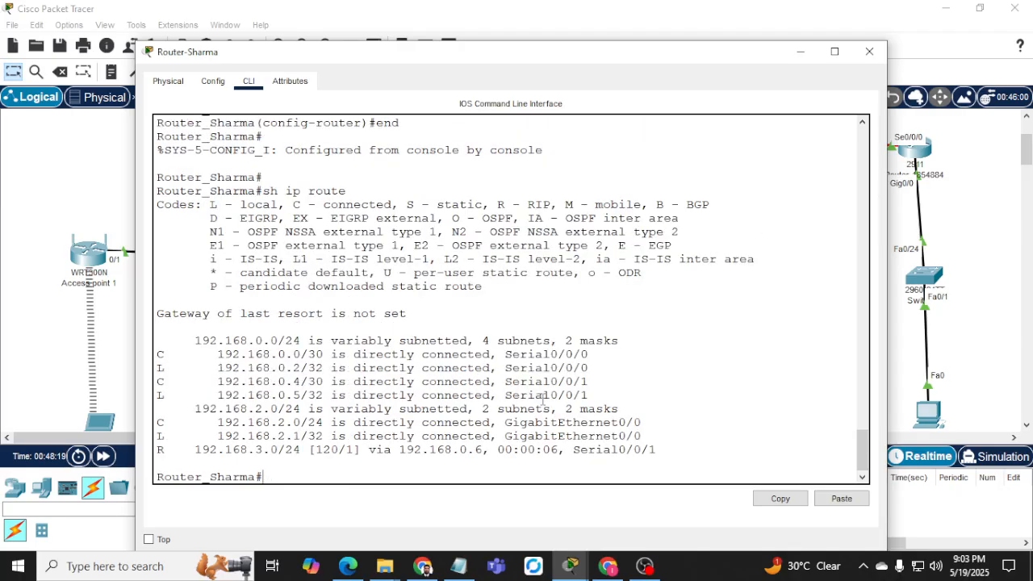
{"action": "left_click_drag", "start_coordinate": [187, 449], "coordinate": [331, 449]}
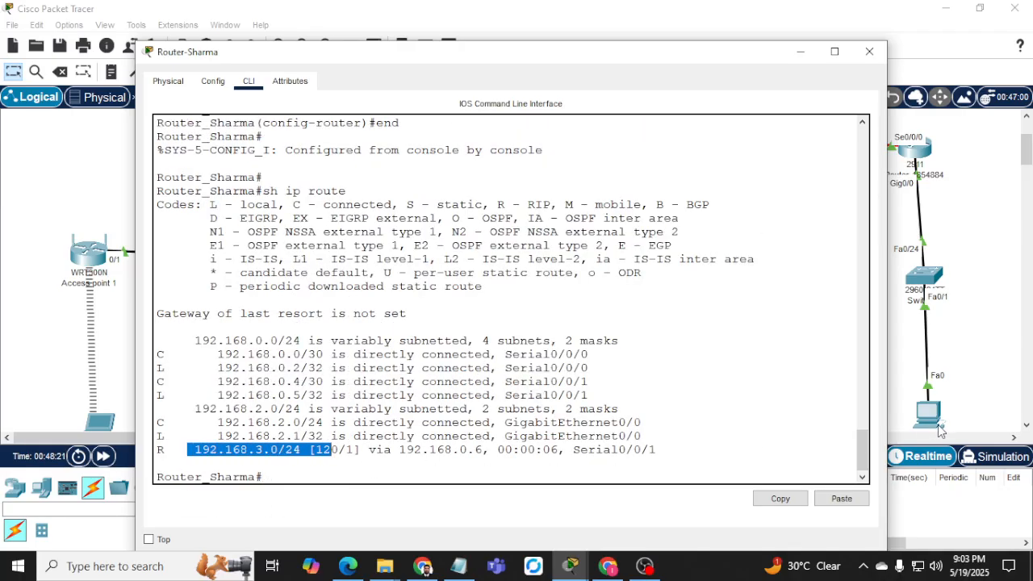
{"action": "left_click", "coordinate": [507, 319]}
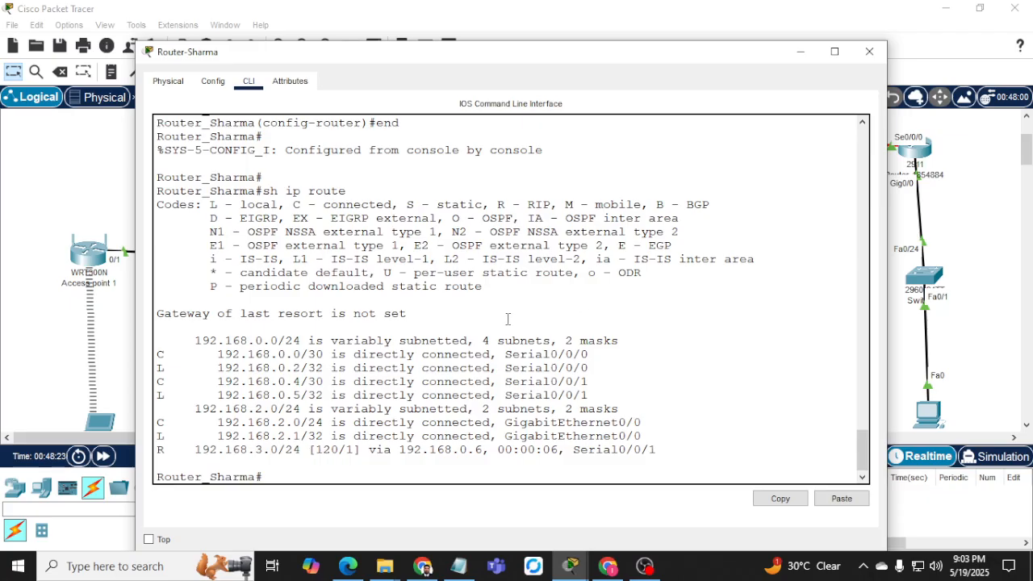
Ping PC-C at 192.168.3.10 from Network B, getting 80 percent success (4/5).
{"action": "type", "text": "ping 192.168.3.10"}
{"action": "key", "text": "Return"}
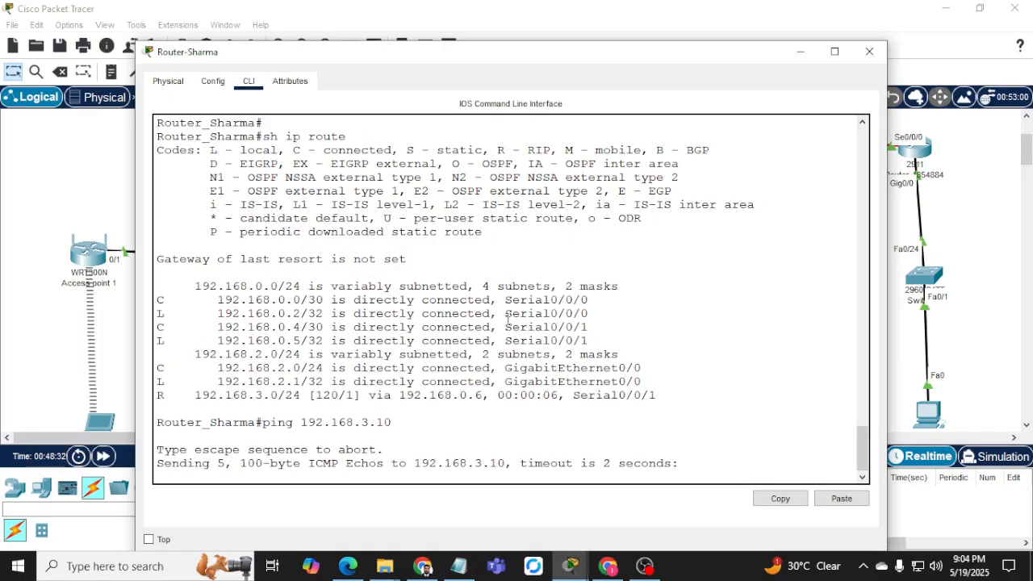
{"action": "scroll", "coordinate": [960, 387], "scroll_direction": "down", "scroll_amount": 2}
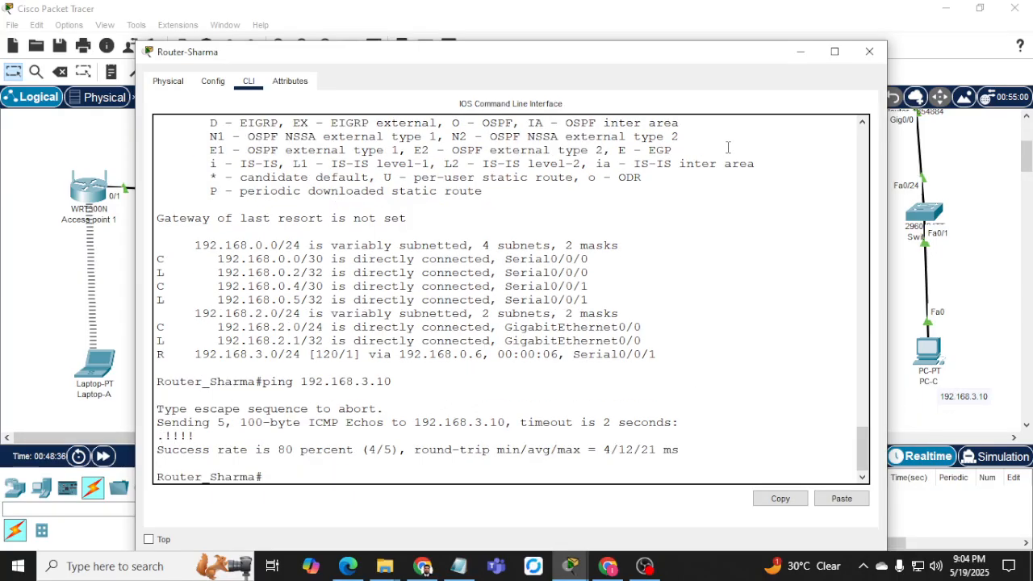
Put away Network B's console, then on the Network A router start RIP routing.
{"action": "left_click", "coordinate": [800, 52]}
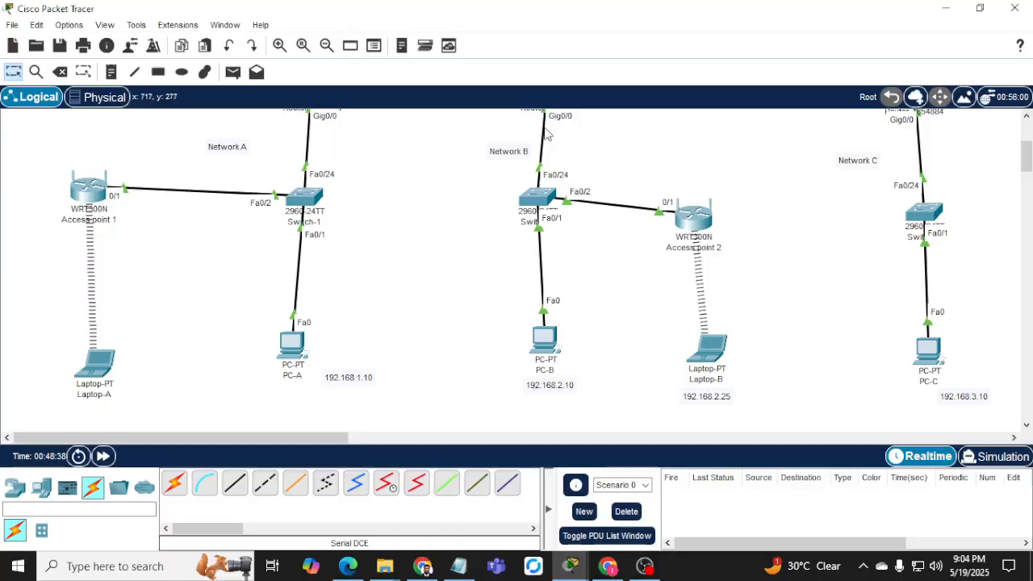
{"action": "scroll", "coordinate": [482, 346], "scroll_direction": "up", "scroll_amount": 3}
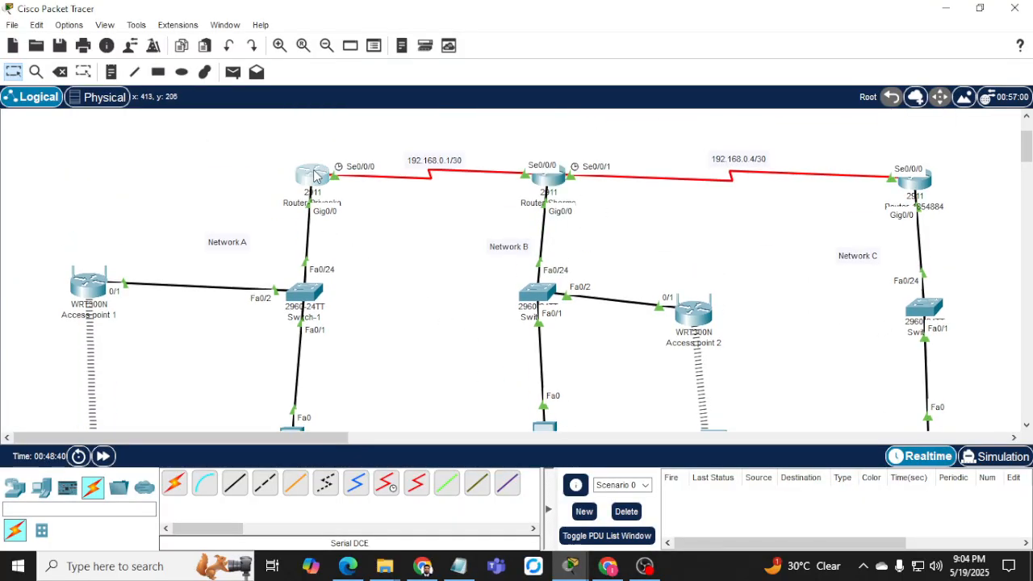
{"action": "left_click", "coordinate": [390, 290]}
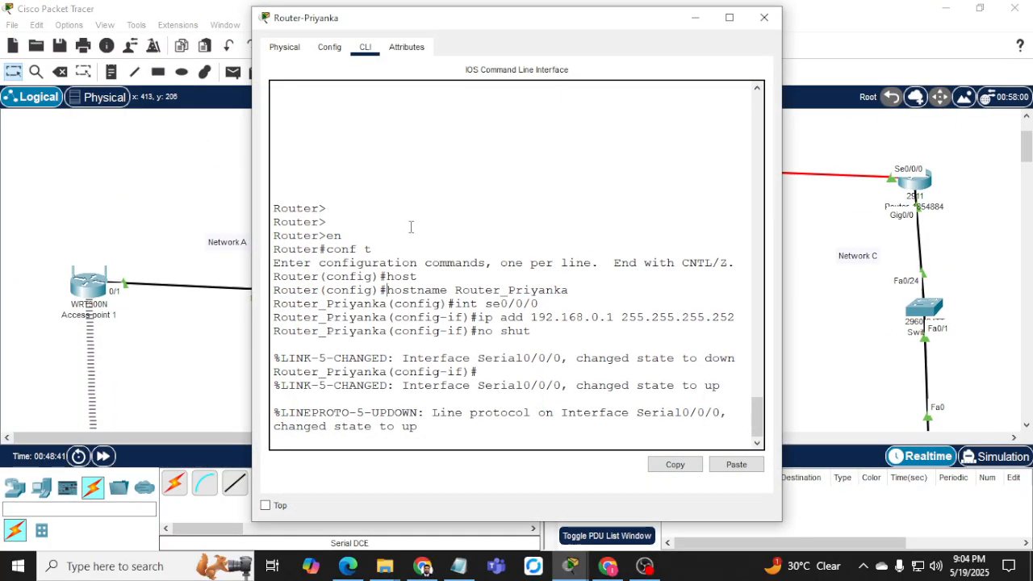
{"action": "key", "text": "Return"}
{"action": "key", "text": "Return"}
{"action": "key", "text": "Return"}
{"action": "type", "text": "ex"}
{"action": "key", "text": "Return"}
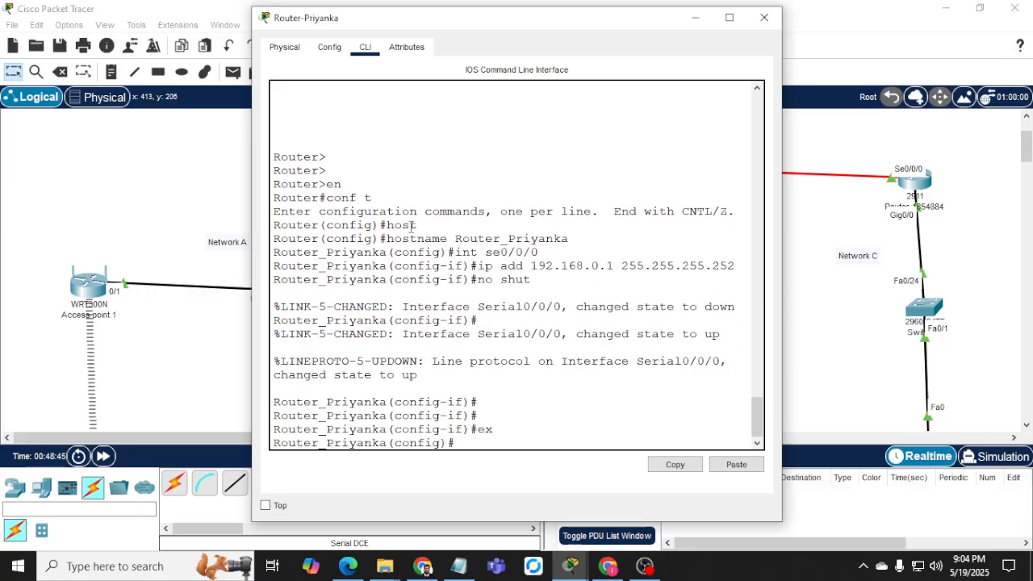
{"action": "type", "text": "router"}
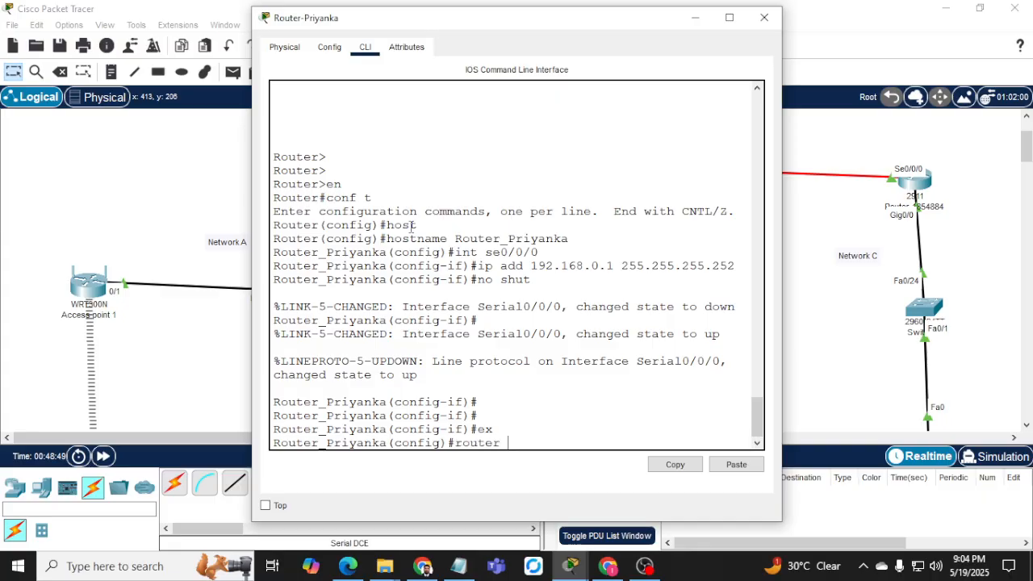
{"action": "type", "text": " rip"}
{"action": "key", "text": "Return"}
Set RIP to version 2 and advertise network 192.168.0.0.
{"action": "type", "text": "er_Priyanka(config-router)#e"}
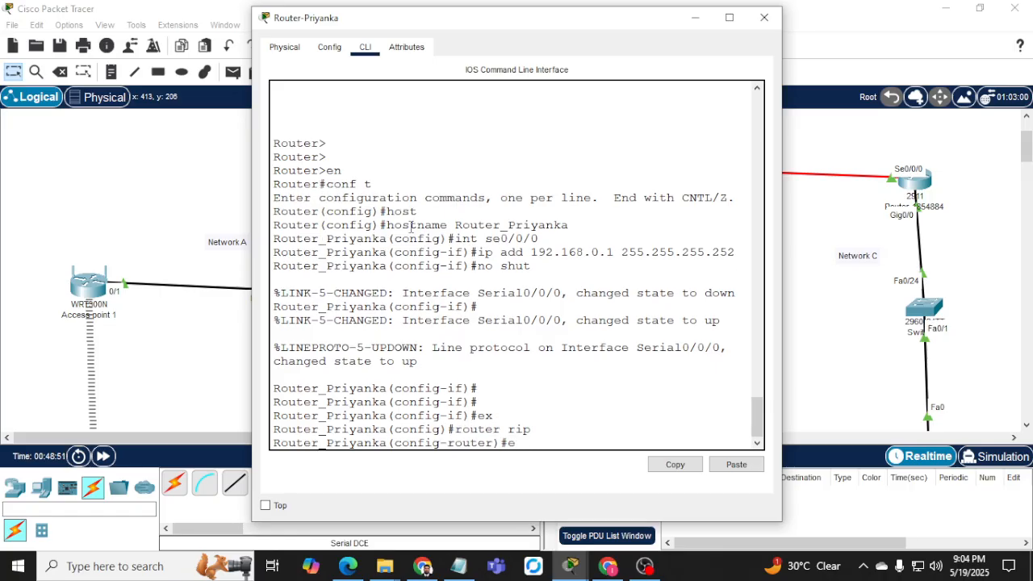
{"action": "key", "text": "BackSpace"}
{"action": "type", "text": "ver"}
{"action": "key", "text": "Tab"}
{"action": "type", "text": "2"}
{"action": "key", "text": "Return"}
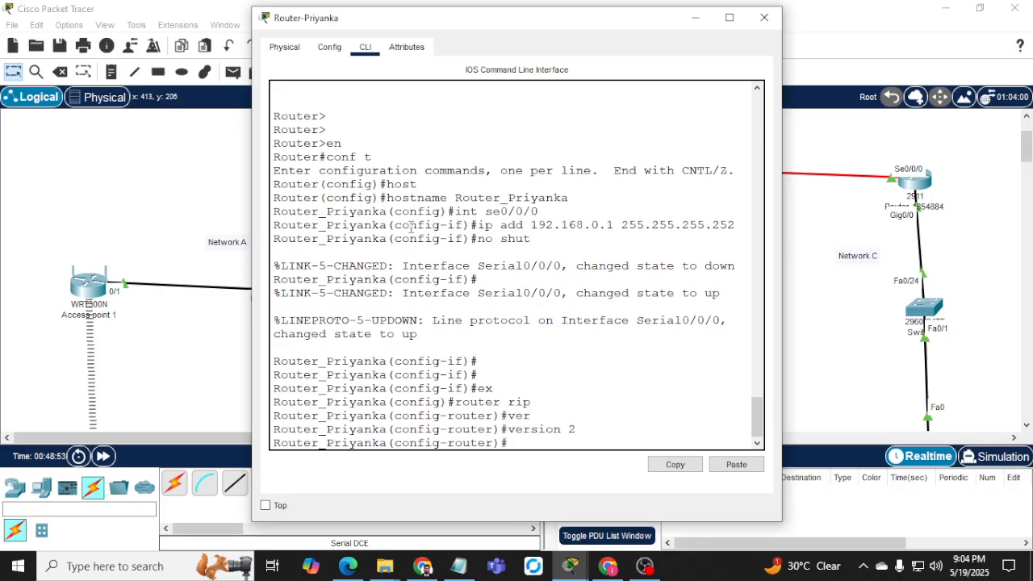
{"action": "type", "text": "net"}
{"action": "key", "text": "Tab"}
{"action": "type", "text": "1"}
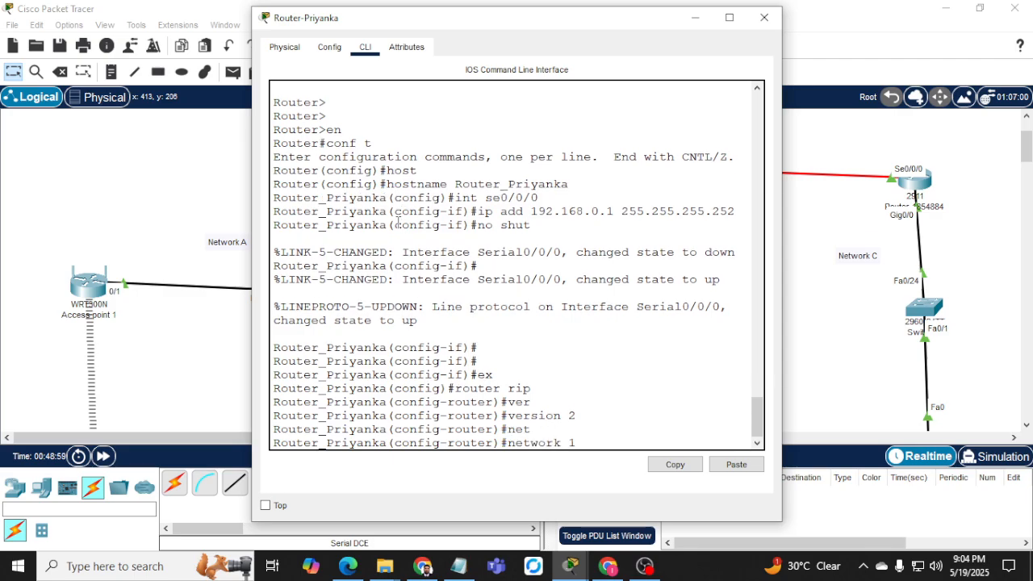
{"action": "type", "text": "92.168.0.0"}
{"action": "key", "text": "Return"}
Add RIP network 192.168.1.0, end configuration and display the routing table.
{"action": "type", "text": "net"}
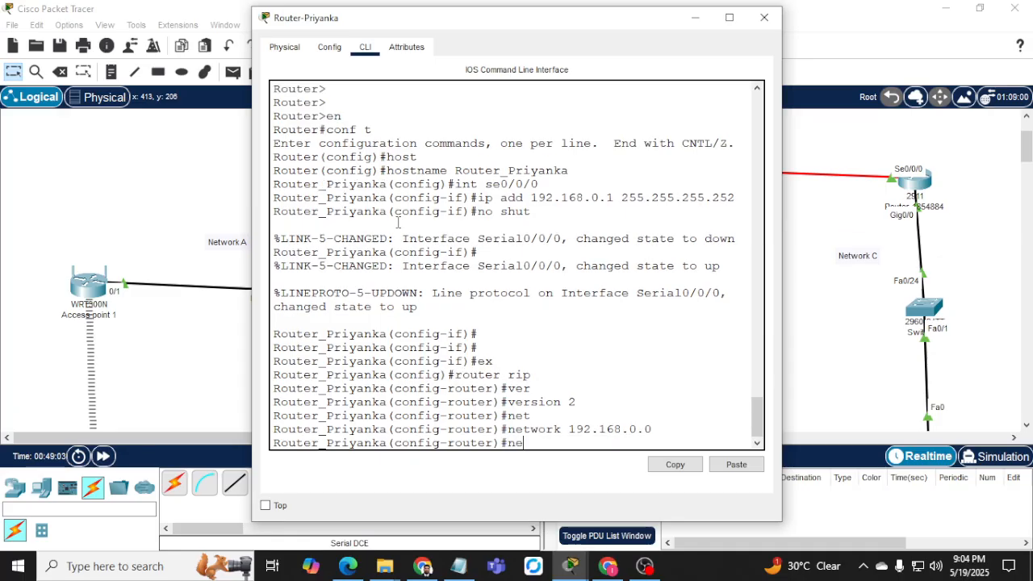
{"action": "key", "text": "Tab"}
{"action": "type", "text": "192.1"}
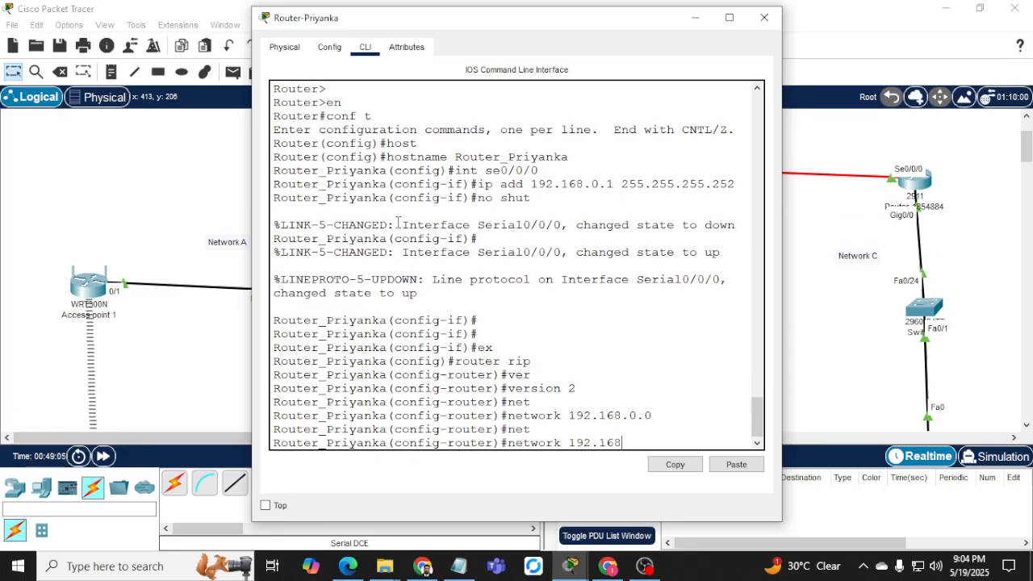
{"action": "type", "text": "681."}
{"action": "key", "text": "BackSpace"}
{"action": "key", "text": "BackSpace"}
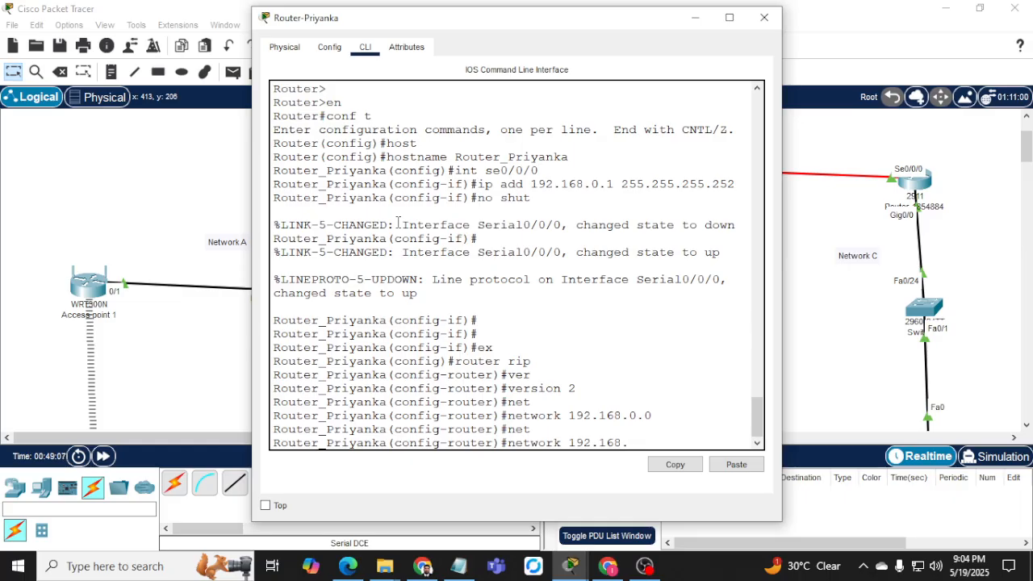
{"action": "type", "text": ".1.0"}
{"action": "key", "text": "Return"}
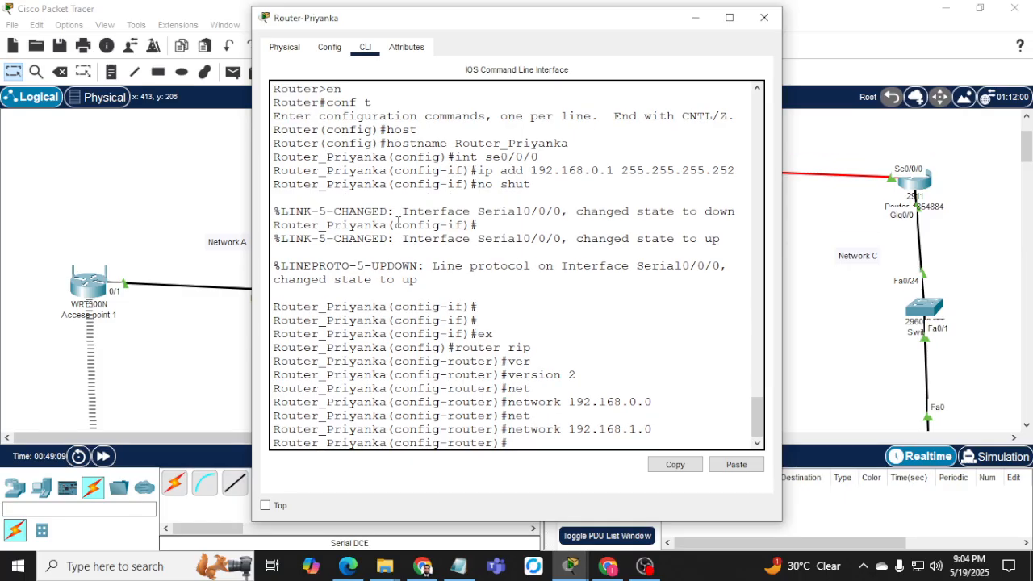
{"action": "type", "text": "end"}
{"action": "key", "text": "Return"}
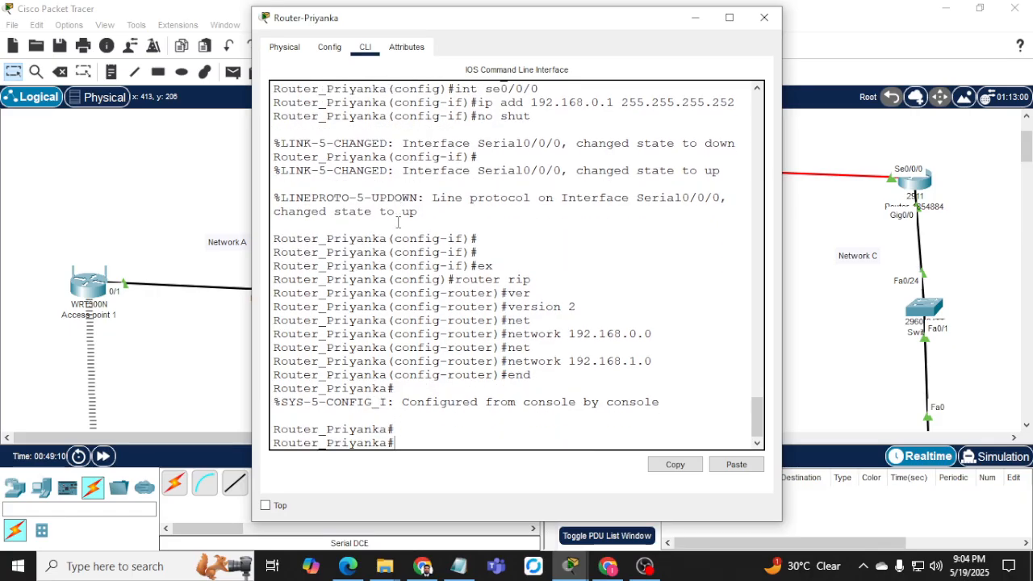
{"action": "type", "text": "sh ip route"}
{"action": "key", "text": "Return"}
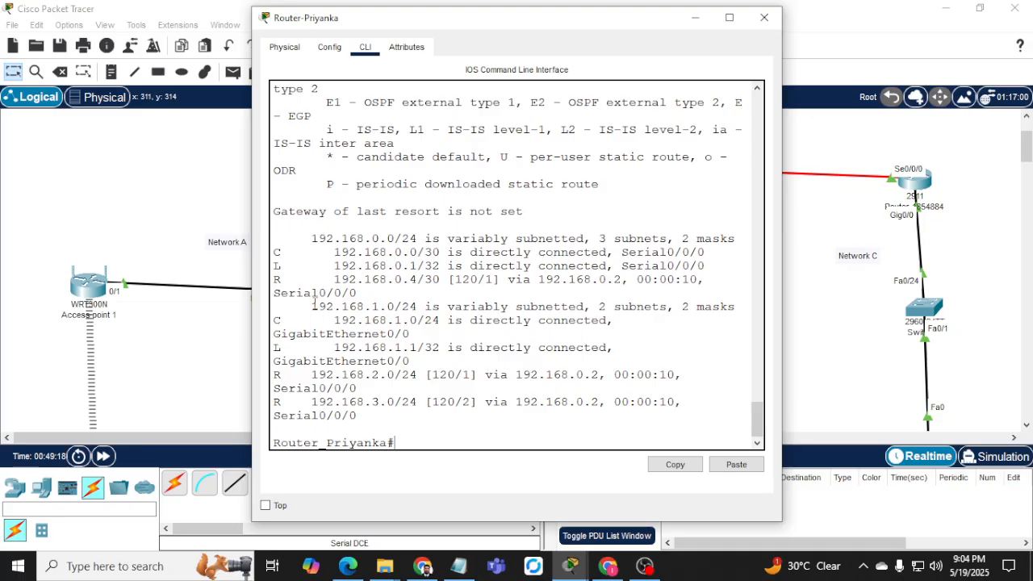
Widen the console and check the RIP-learned route to 192.168.2.0/24.
{"action": "left_click_drag", "start_coordinate": [247, 253], "coordinate": [38, 253]}
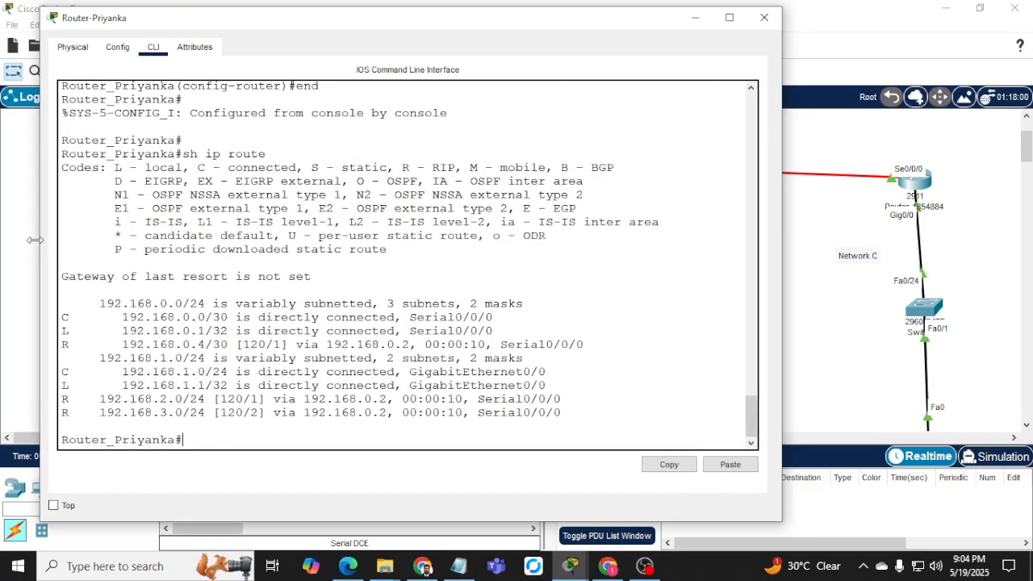
{"action": "left_click_drag", "start_coordinate": [102, 403], "coordinate": [195, 412]}
{"action": "left_click", "coordinate": [216, 426]}
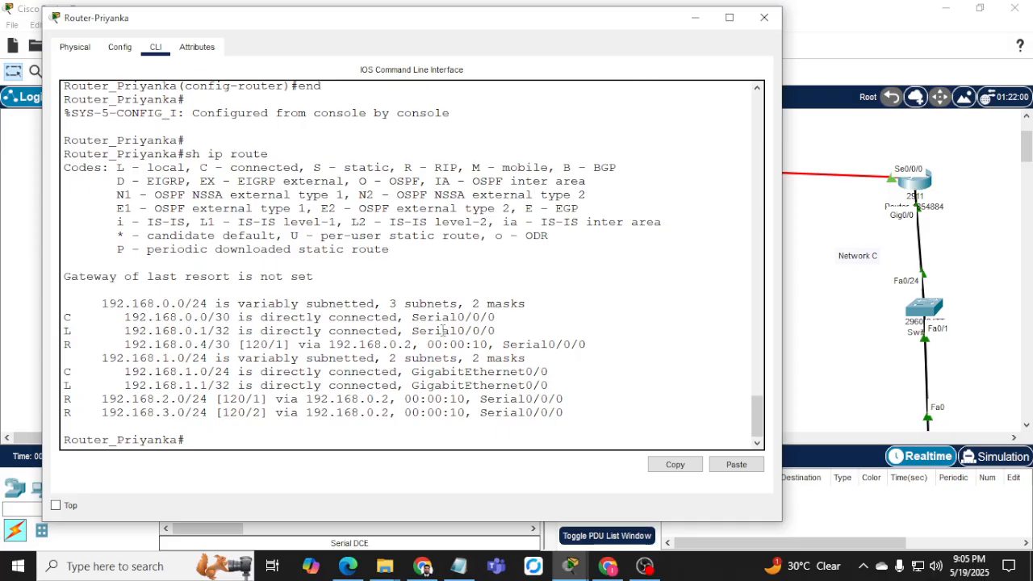
Ping 192.168.3.10 from Network A with 100 percent success, then close the console.
{"action": "type", "text": "ping 192.168.3.10"}
{"action": "key", "text": "Return"}
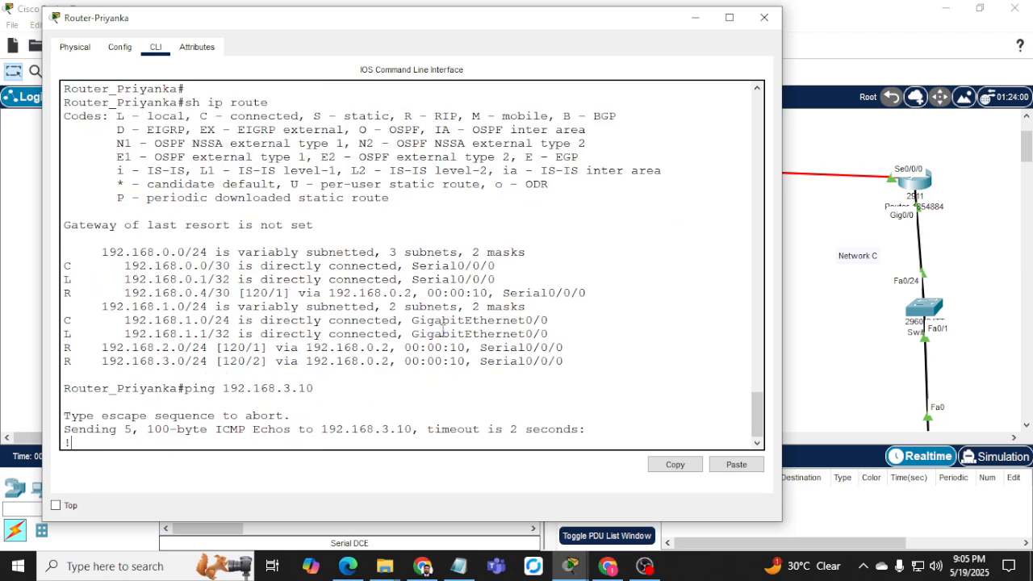
{"action": "left_click", "coordinate": [764, 17]}
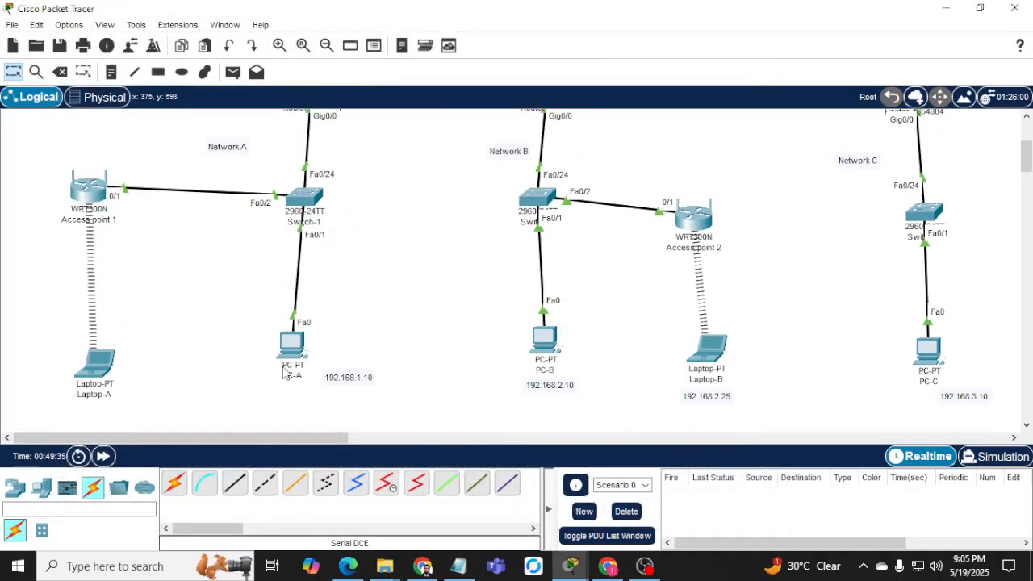
Run 'ping 192.168.3.10' in PC-A's command prompt, confirm replies, then close its window.
{"action": "left_click", "coordinate": [292, 353]}
{"action": "type", "text": "p"}
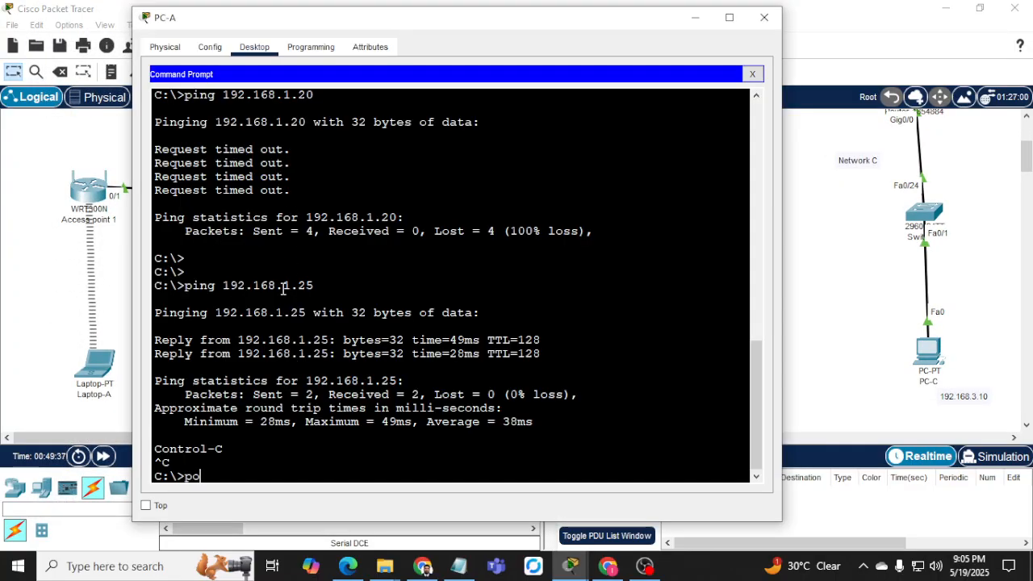
{"action": "type", "text": "ing 192.168.3."}
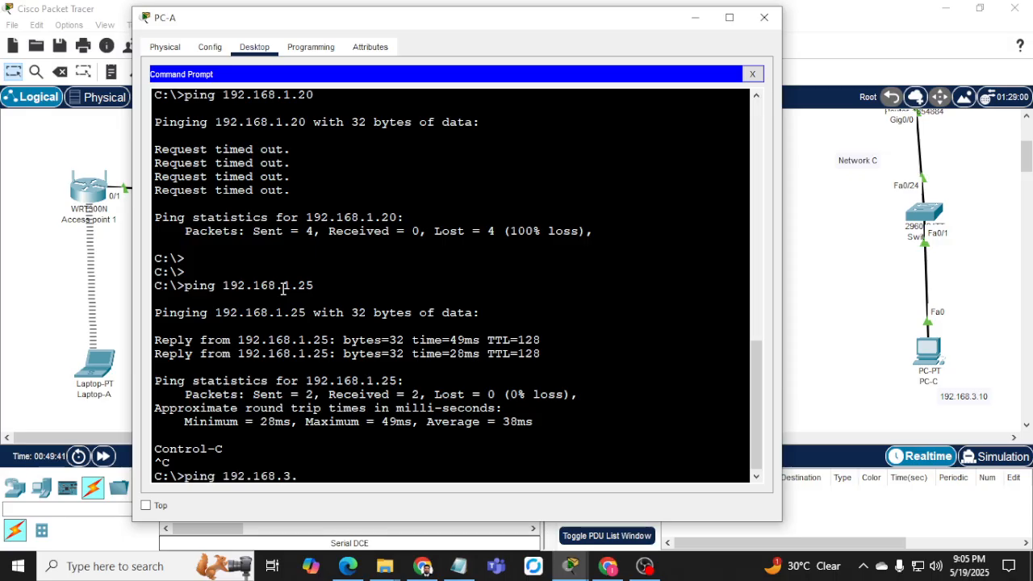
{"action": "type", "text": "10"}
{"action": "key", "text": "Return"}
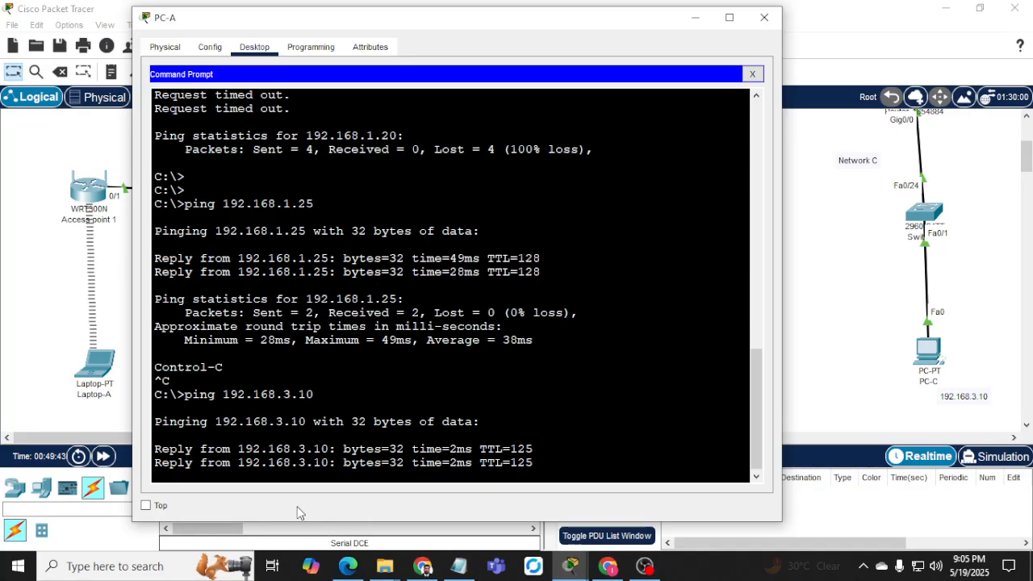
{"action": "left_click", "coordinate": [696, 19]}
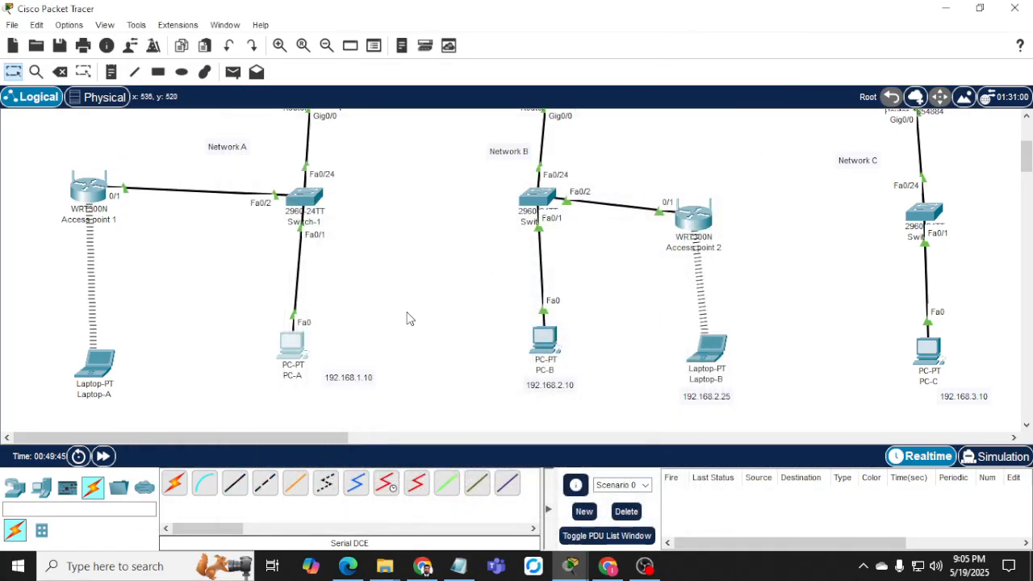
Scroll the TECH2100 Assessment 3 PDF to the Port Security requirement on page 4.
{"action": "left_click", "coordinate": [422, 566]}
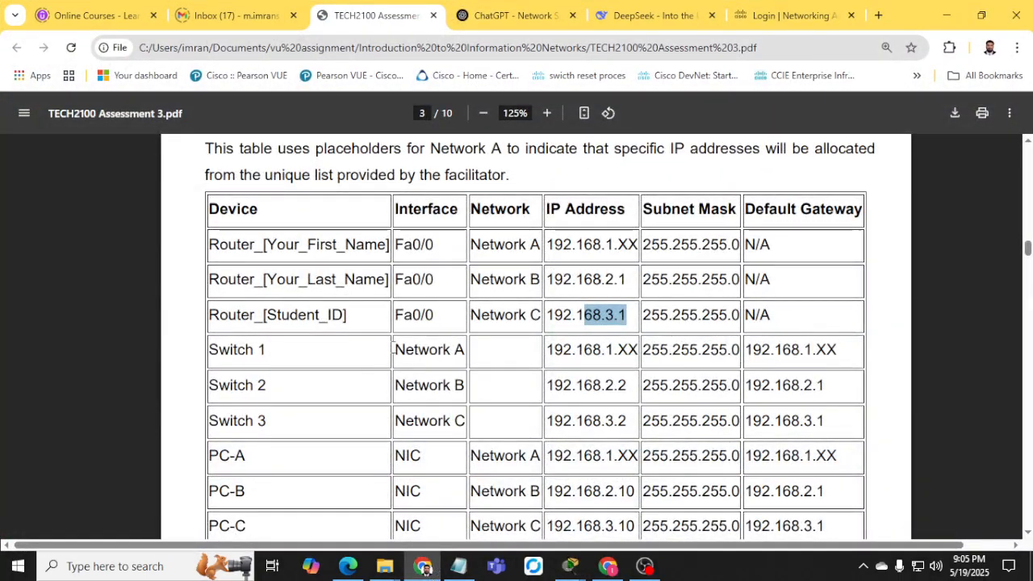
{"action": "scroll", "coordinate": [393, 348], "scroll_direction": "up", "scroll_amount": 10}
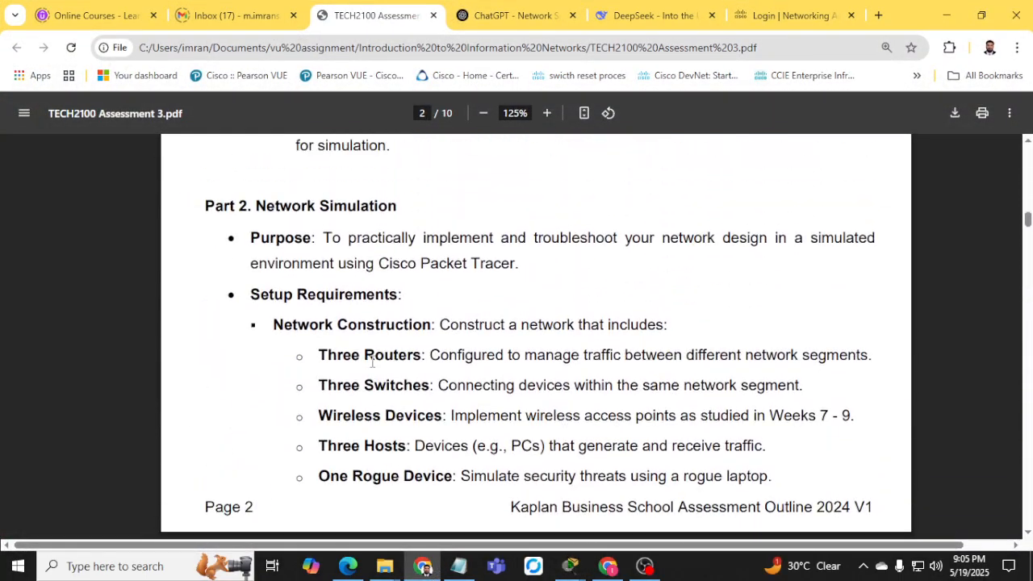
{"action": "scroll", "coordinate": [372, 363], "scroll_direction": "up", "scroll_amount": 10}
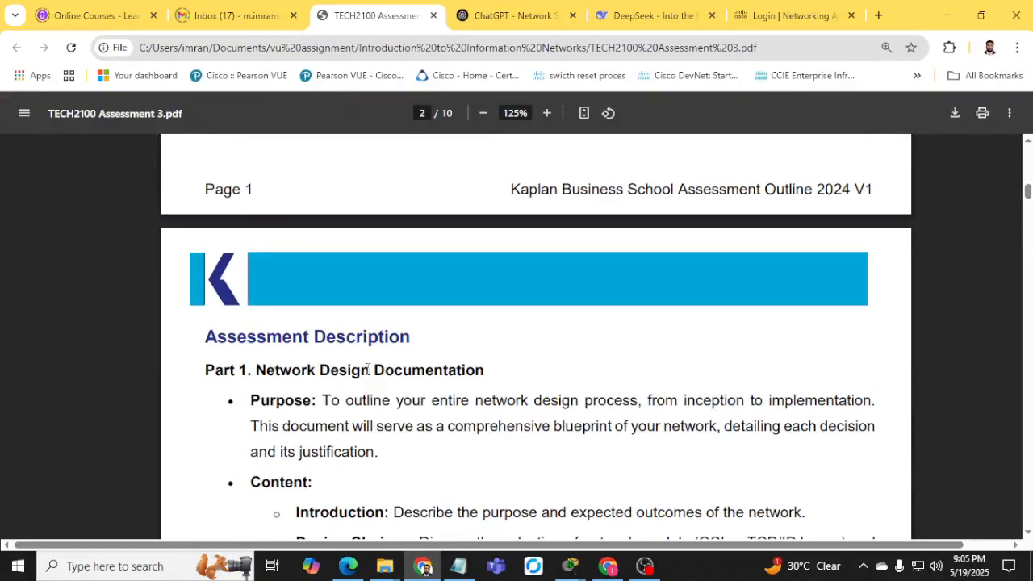
{"action": "scroll", "coordinate": [353, 389], "scroll_direction": "up", "scroll_amount": 5}
{"action": "scroll", "coordinate": [353, 389], "scroll_direction": "down", "scroll_amount": 5}
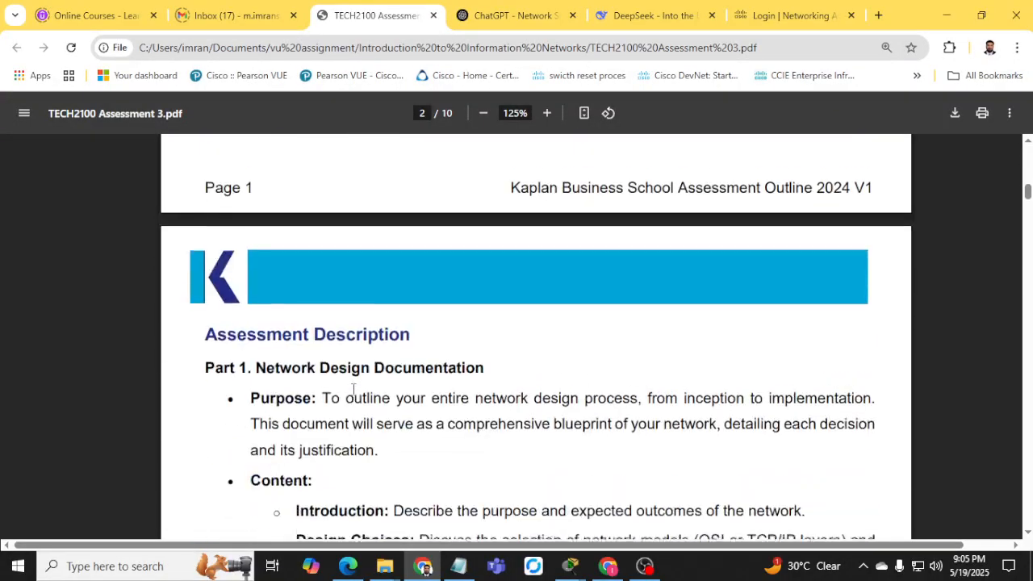
{"action": "scroll", "coordinate": [352, 388], "scroll_direction": "down", "scroll_amount": 15}
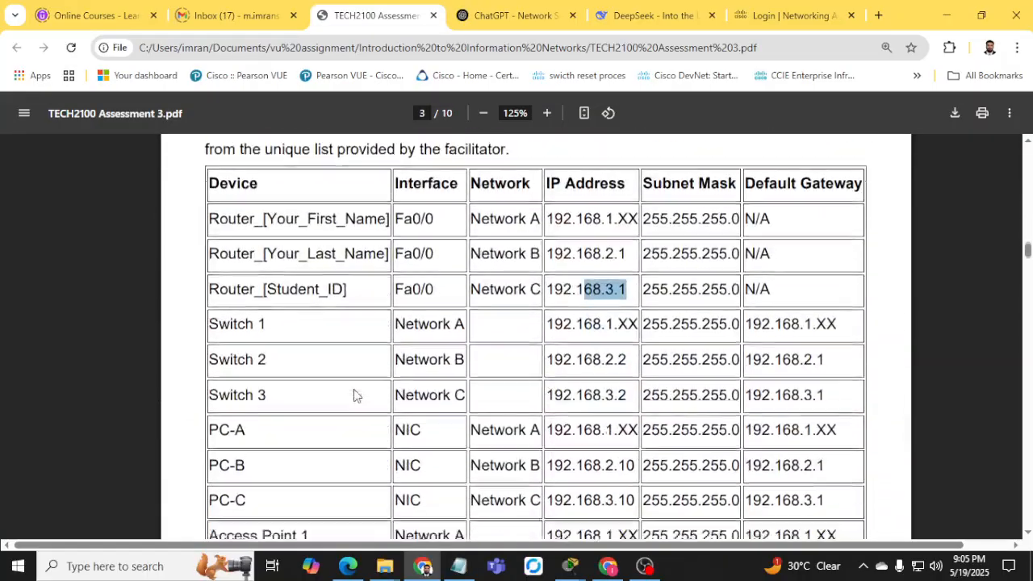
{"action": "scroll", "coordinate": [355, 395], "scroll_direction": "down", "scroll_amount": 15}
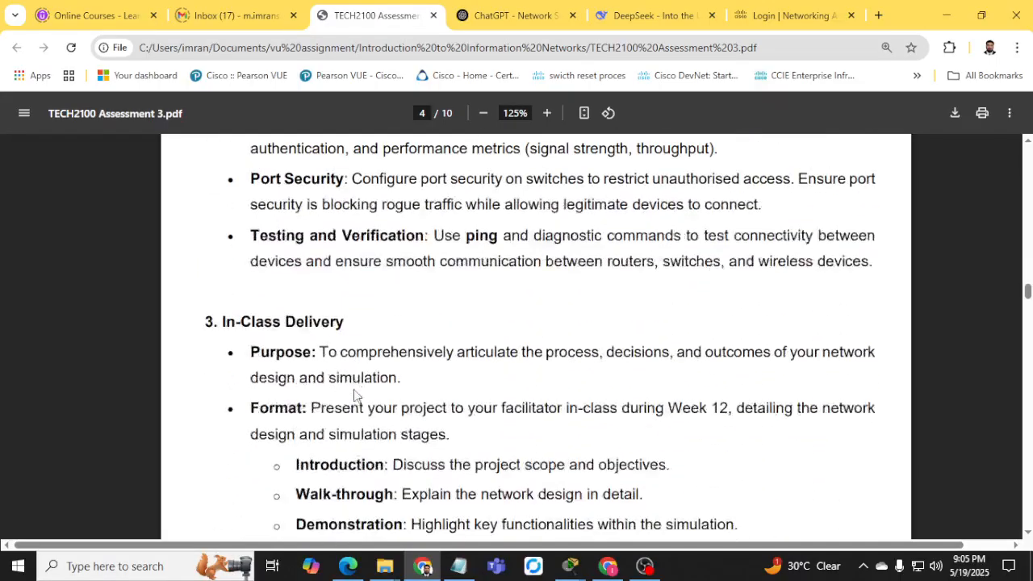
{"action": "scroll", "coordinate": [355, 394], "scroll_direction": "down", "scroll_amount": 3}
{"action": "scroll", "coordinate": [353, 388], "scroll_direction": "down", "scroll_amount": 8}
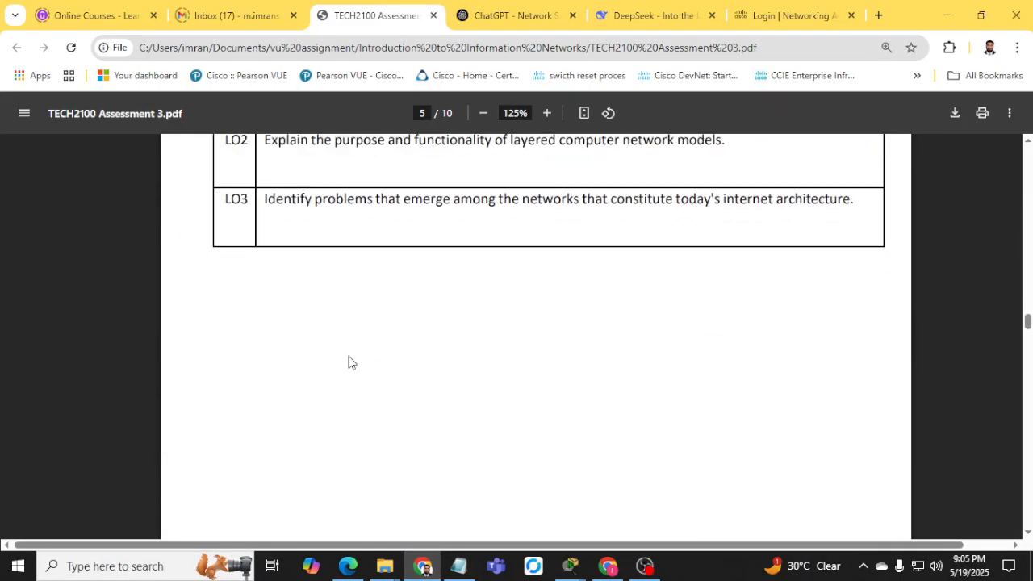
{"action": "scroll", "coordinate": [351, 363], "scroll_direction": "up", "scroll_amount": 12}
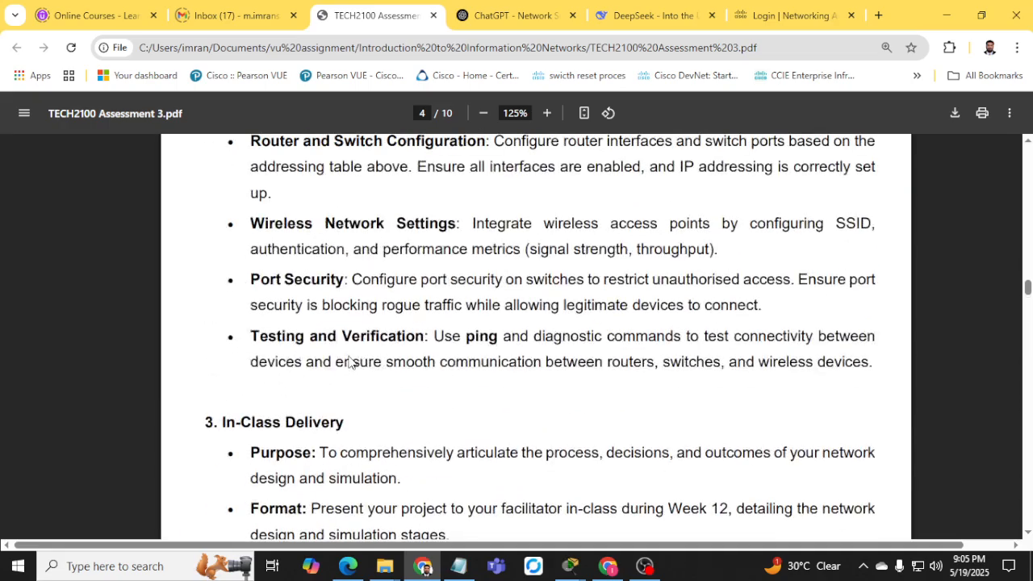
Highlight the Port Security requirement about unauthorised devices, then minimize Chrome.
{"action": "left_click_drag", "start_coordinate": [249, 274], "coordinate": [794, 298]}
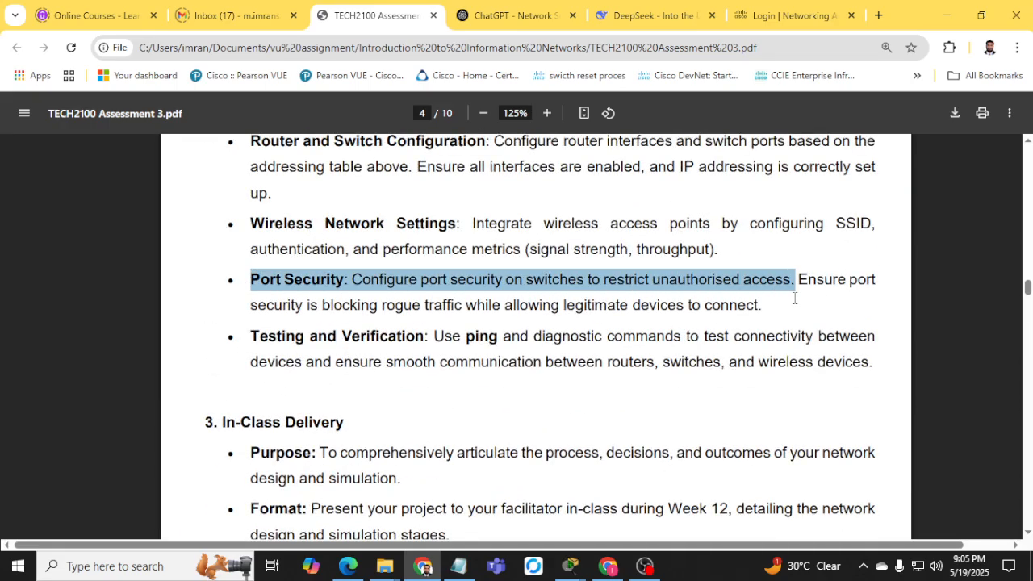
{"action": "left_click", "coordinate": [446, 287]}
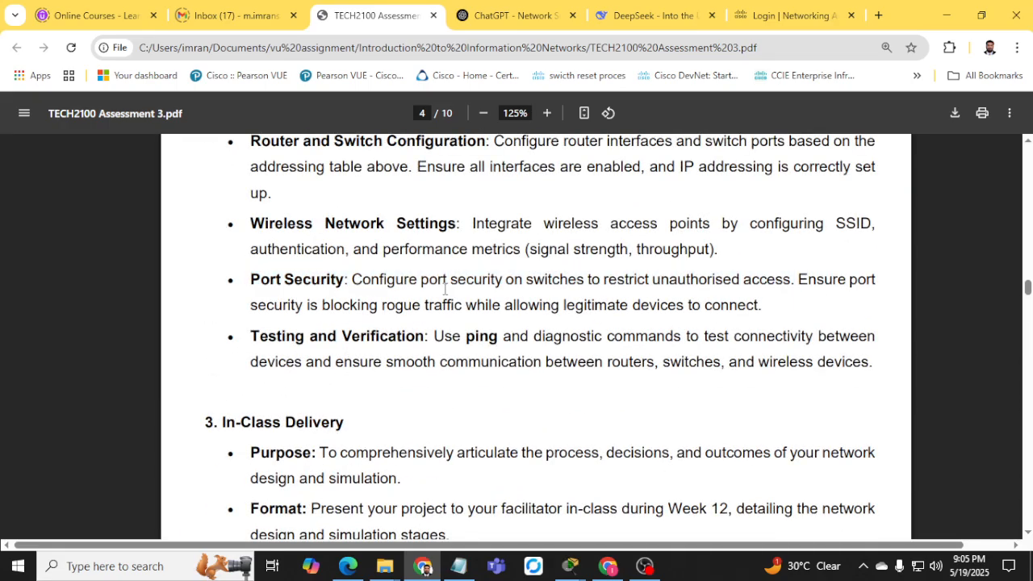
{"action": "double_click", "coordinate": [666, 276]}
{"action": "left_click", "coordinate": [946, 15]}
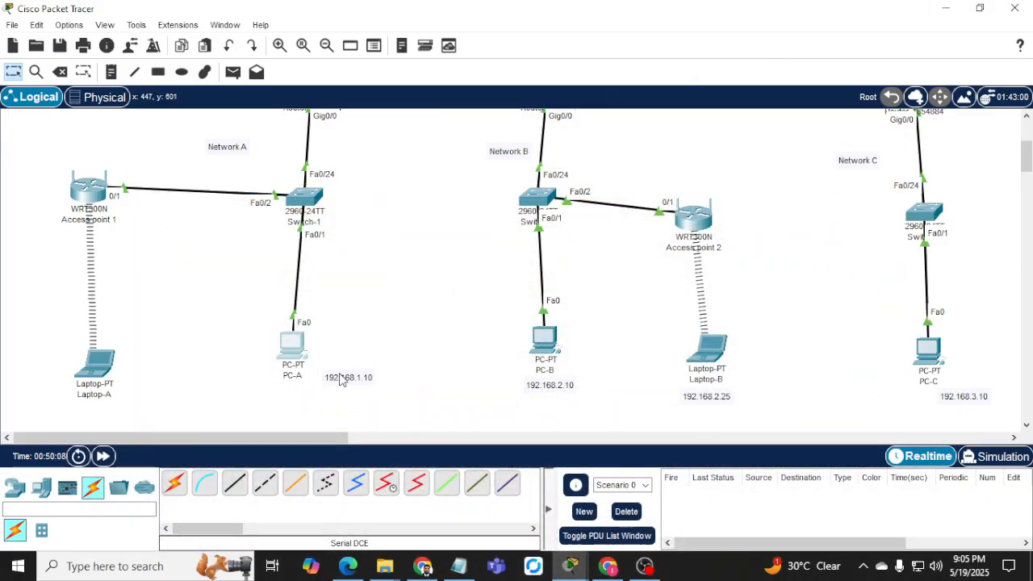
Move the 192.168.1.10 note below PC-A and enter global configuration on Switch-1's CLI.
{"action": "left_click_drag", "start_coordinate": [341, 379], "coordinate": [283, 401]}
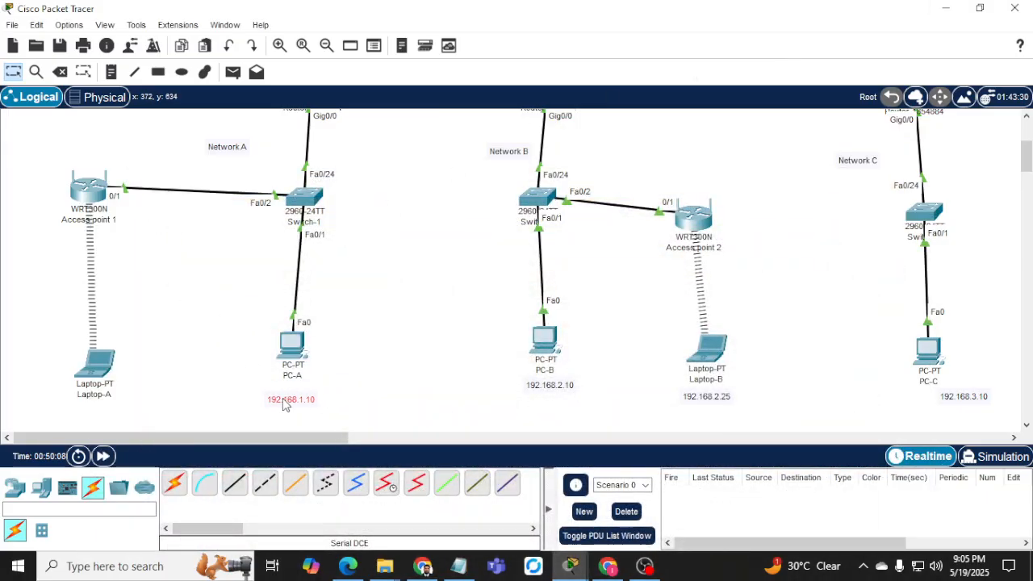
{"action": "left_click", "coordinate": [303, 209]}
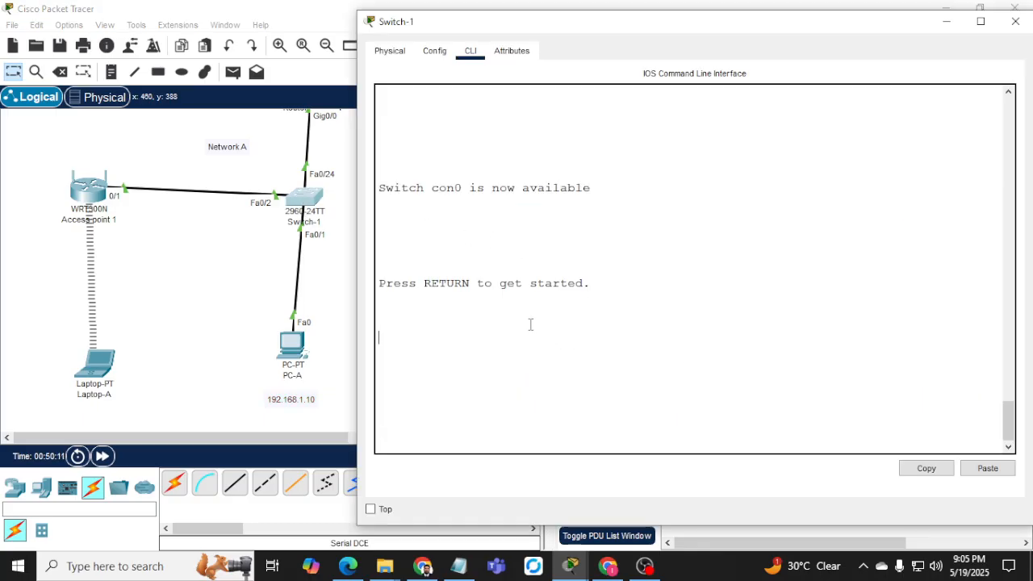
{"action": "key", "text": "Return"}
{"action": "key", "text": "Return"}
{"action": "key", "text": "Return"}
{"action": "type", "text": "en"}
{"action": "key", "text": "Return"}
{"action": "type", "text": "co"}
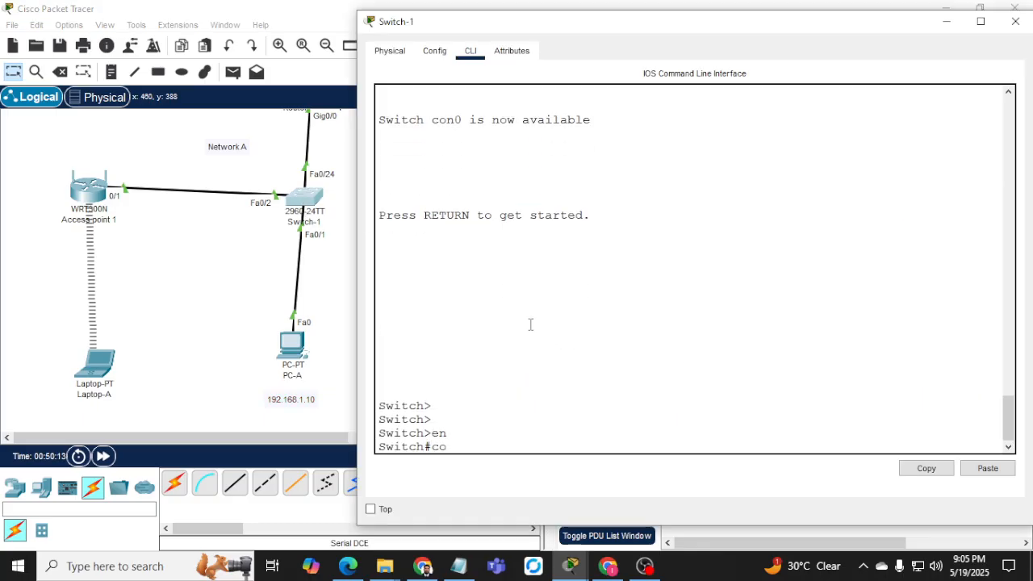
{"action": "type", "text": "nf t"}
{"action": "key", "text": "Return"}
{"action": "key", "text": "Return"}
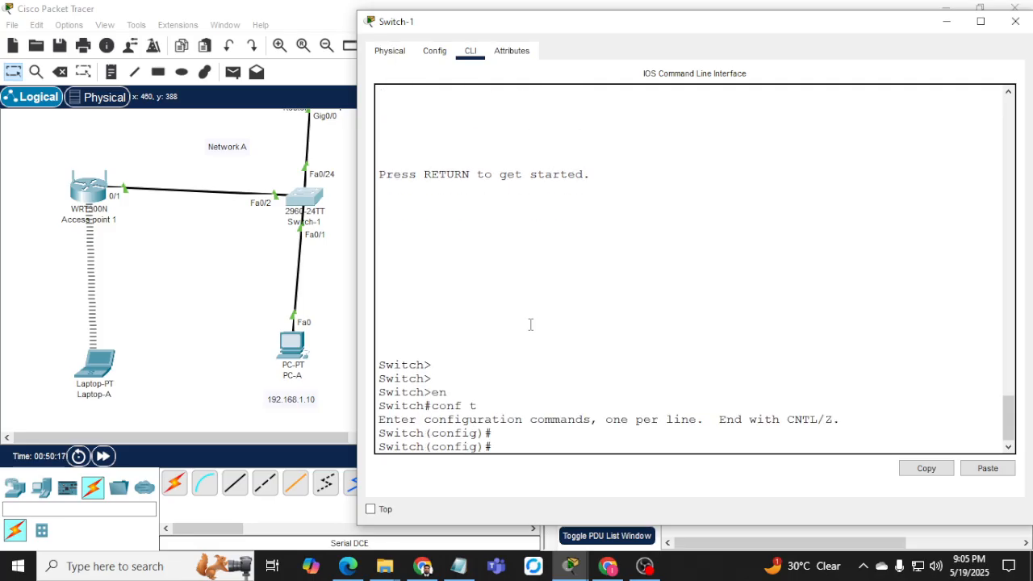
Enter interface configuration mode for Fa0/2 on Switch-1.
{"action": "type", "text": "sw"}
{"action": "key", "text": "Tab"}
{"action": "key", "text": "BackSpace"}
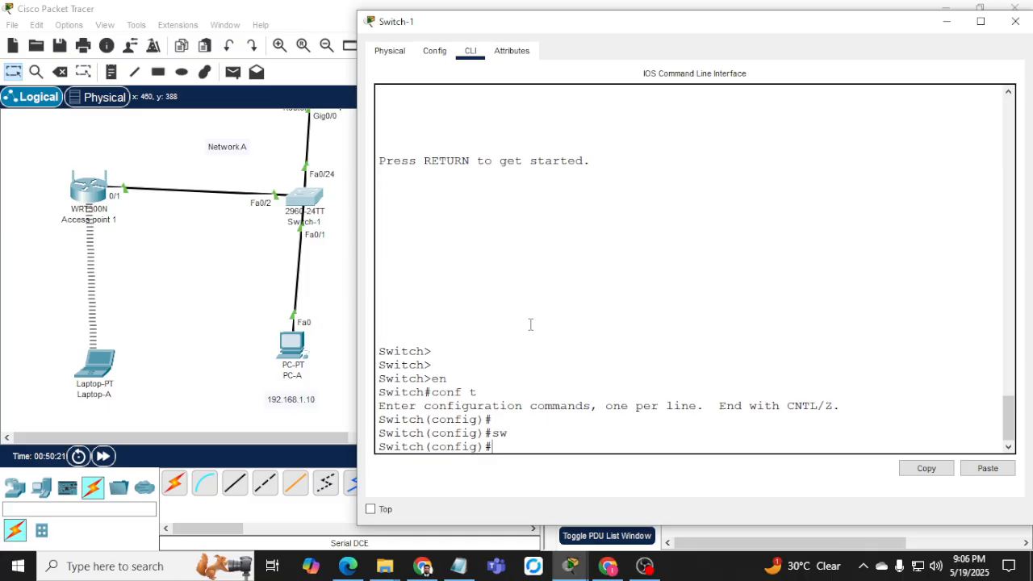
{"action": "type", "text": "int"}
{"action": "key", "text": "Tab"}
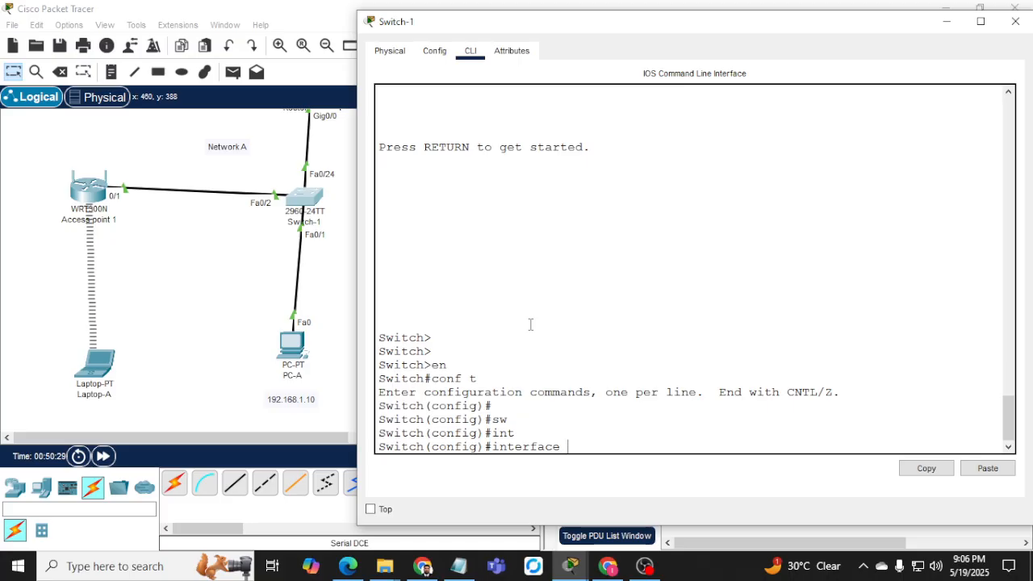
{"action": "type", "text": "fa0/2"}
{"action": "key", "text": "Return"}
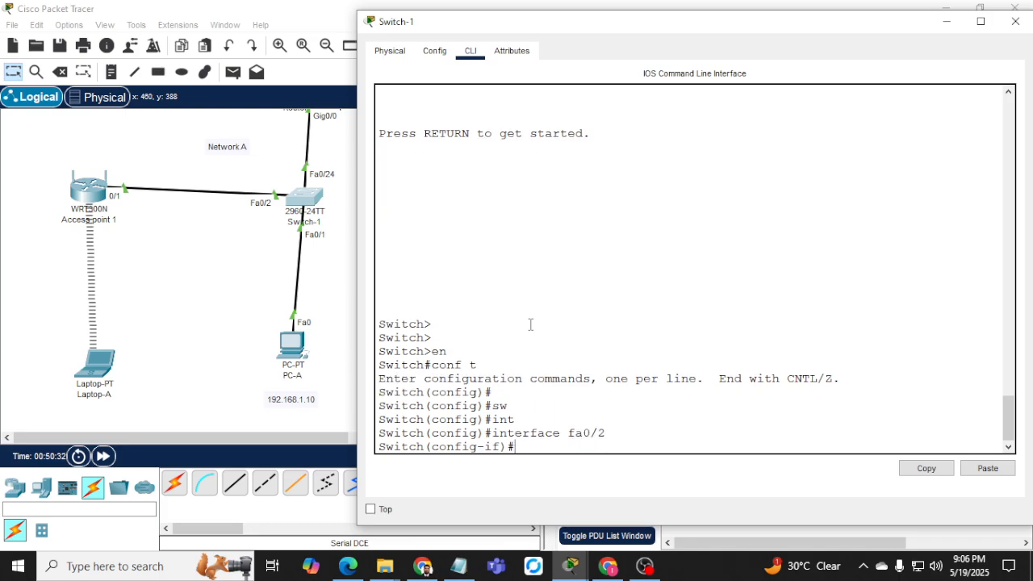
Make Fa0/2 an access port with switchport mode access.
{"action": "type", "text": "sw"}
{"action": "key", "text": "Tab"}
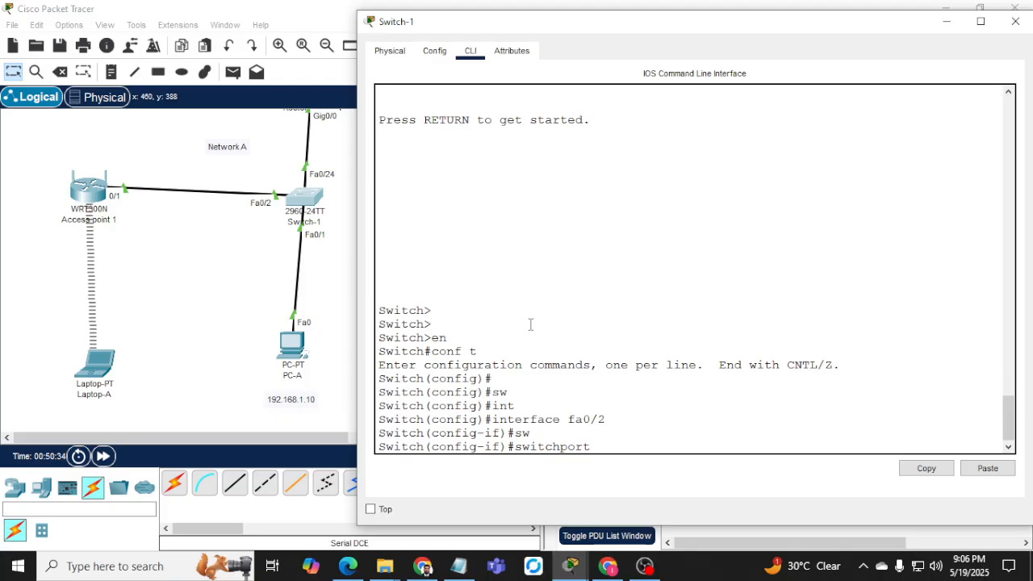
{"action": "type", "text": "mode"}
{"action": "key", "text": "Tab"}
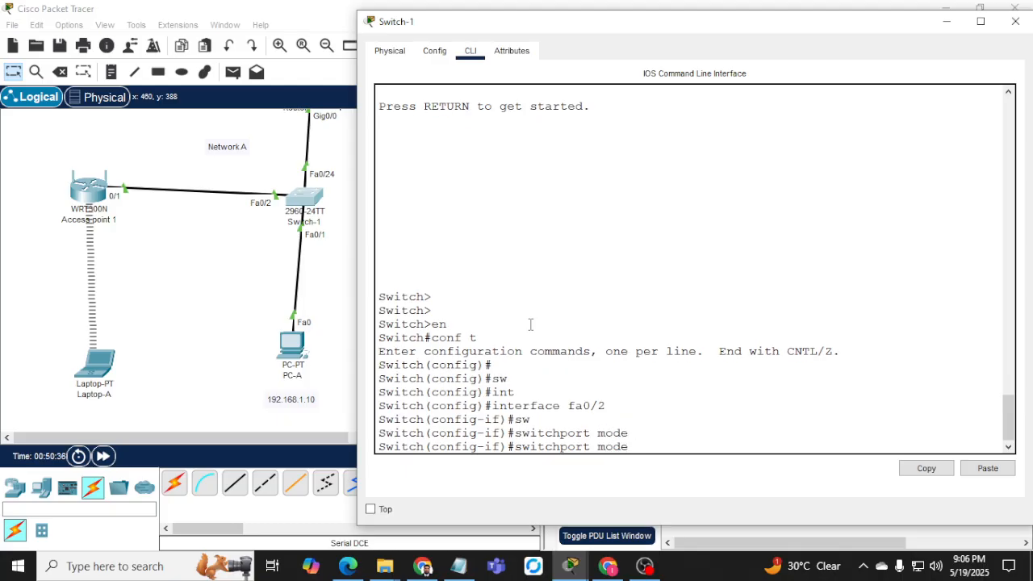
{"action": "type", "text": "ac"}
{"action": "key", "text": "Tab"}
{"action": "key", "text": "Return"}
Enable port security on Fa0/2 with a maximum of 2 MAC addresses.
{"action": "type", "text": "sw"}
{"action": "key", "text": "Tab"}
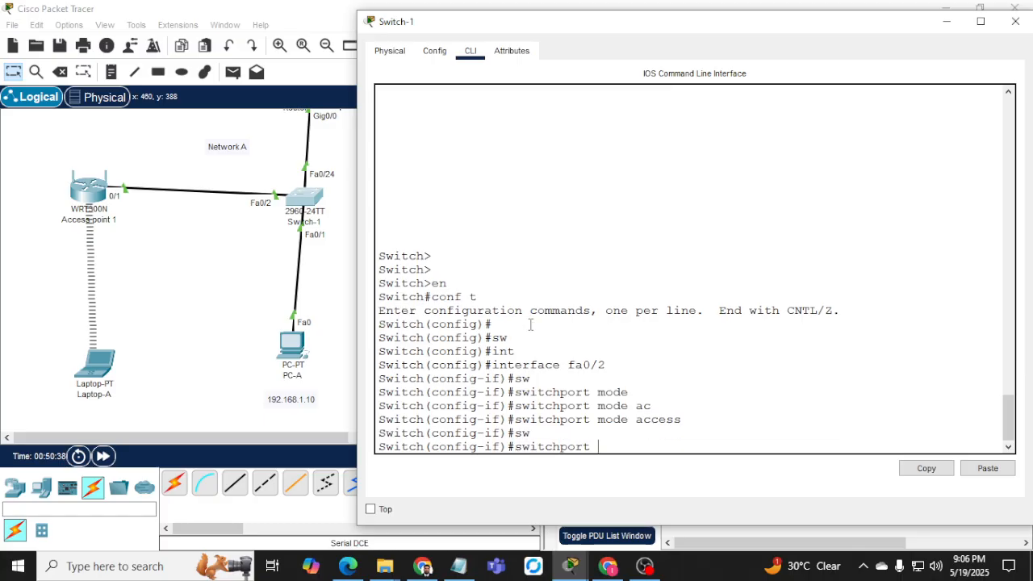
{"action": "type", "text": "port"}
{"action": "key", "text": "Tab"}
{"action": "key", "text": "Return"}
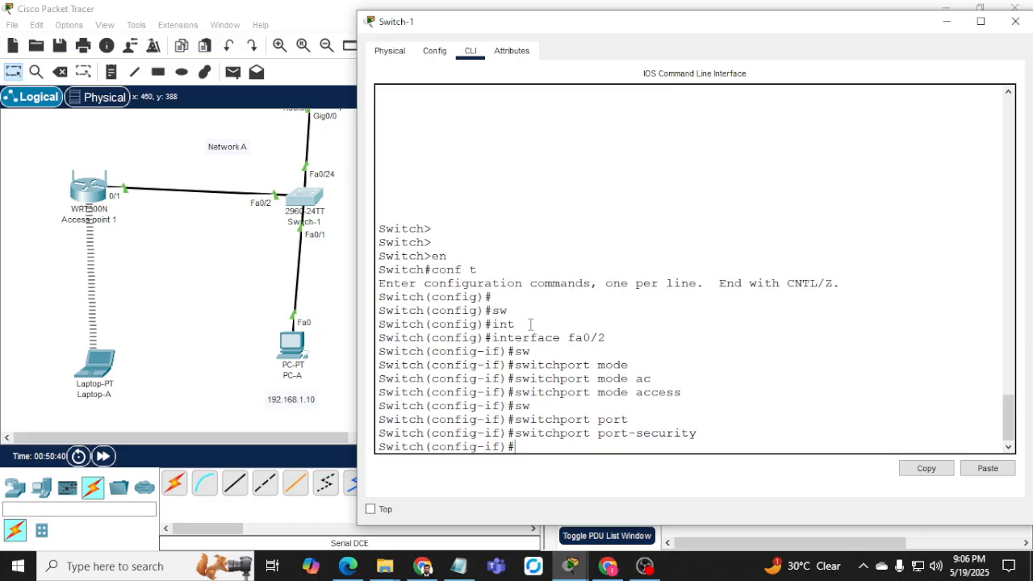
{"action": "type", "text": "sw"}
{"action": "key", "text": "Tab"}
{"action": "type", "text": "por"}
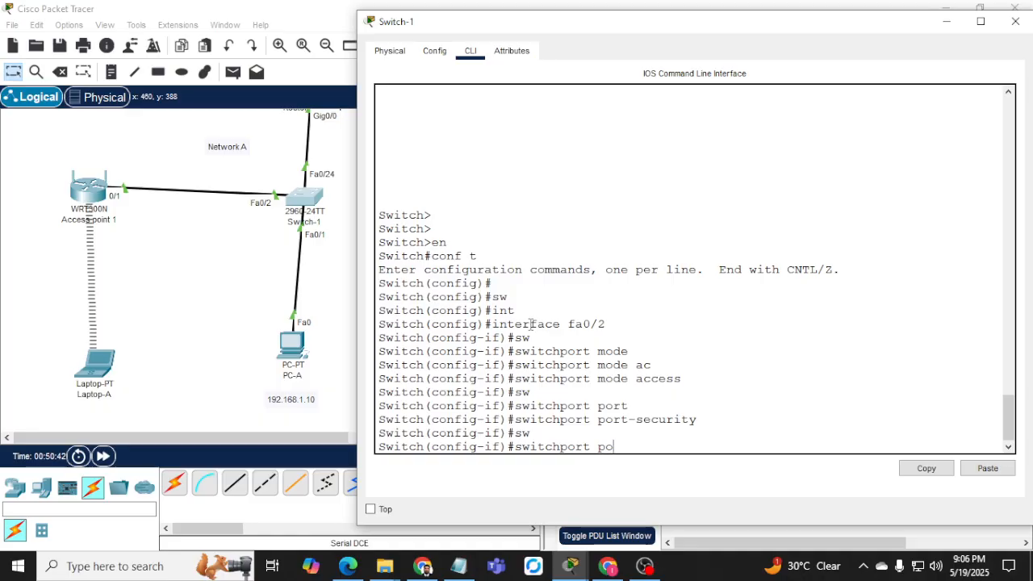
{"action": "key", "text": "Tab"}
{"action": "type", "text": "max"}
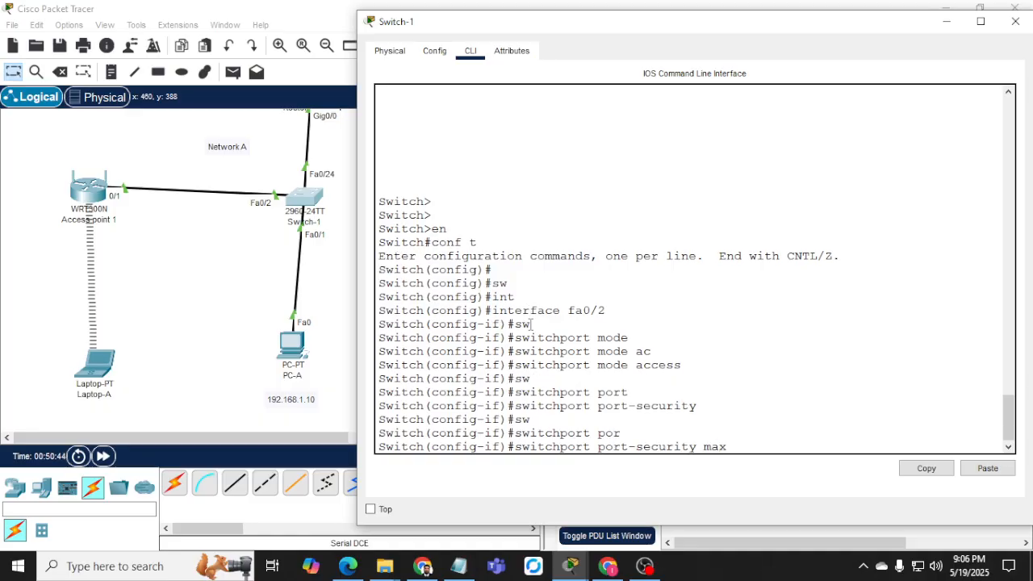
{"action": "key", "text": "Tab"}
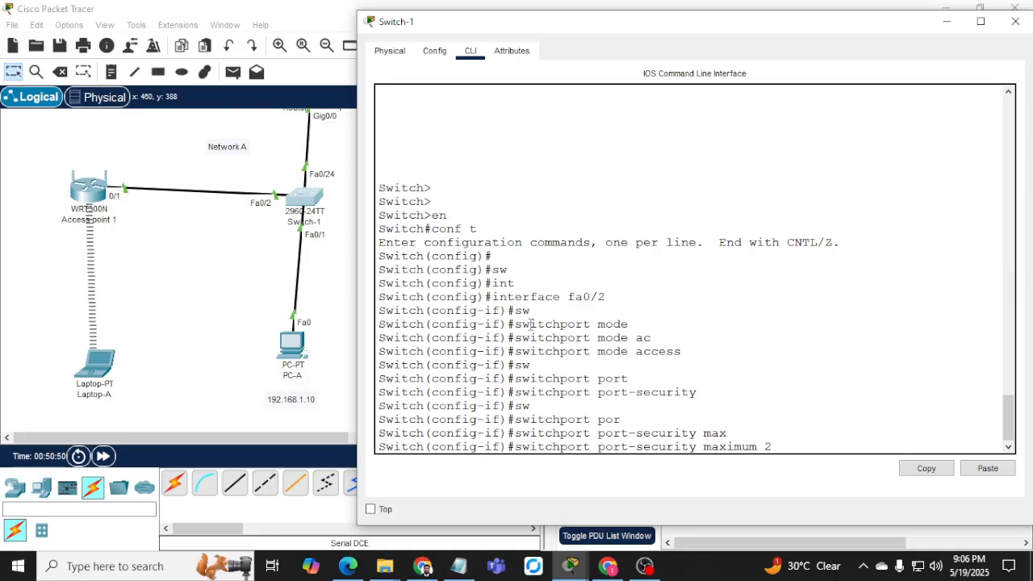
{"action": "key", "text": "Return"}
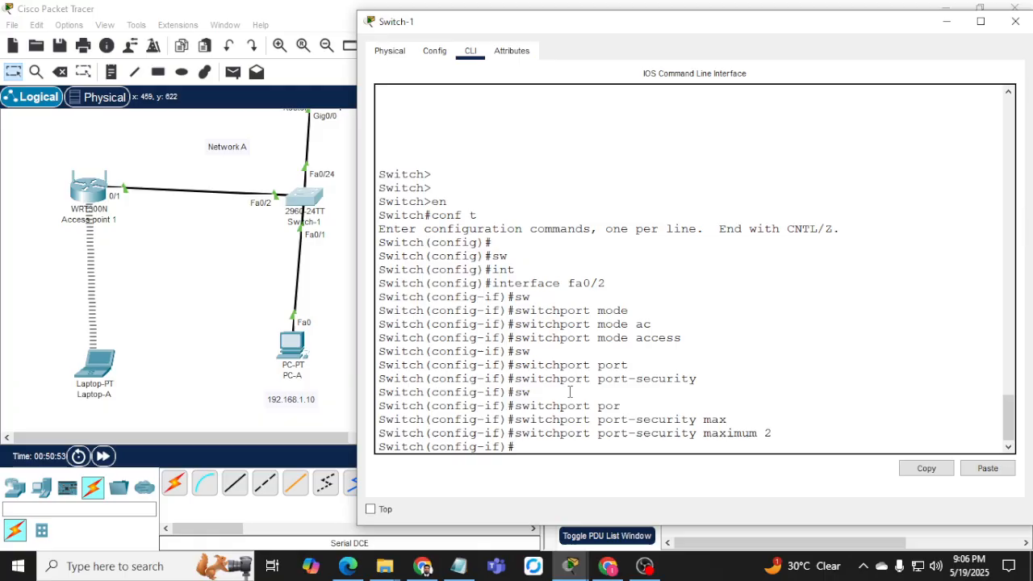
Turn on sticky MAC address learning for Fa0/2.
{"action": "type", "text": "sw"}
{"action": "key", "text": "Tab"}
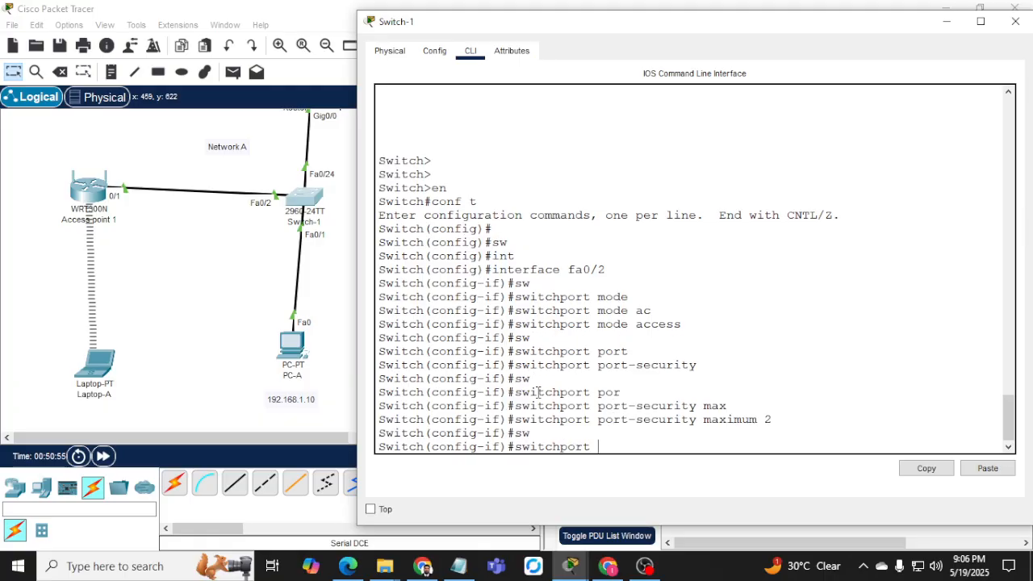
{"action": "type", "text": "por"}
{"action": "key", "text": "Tab"}
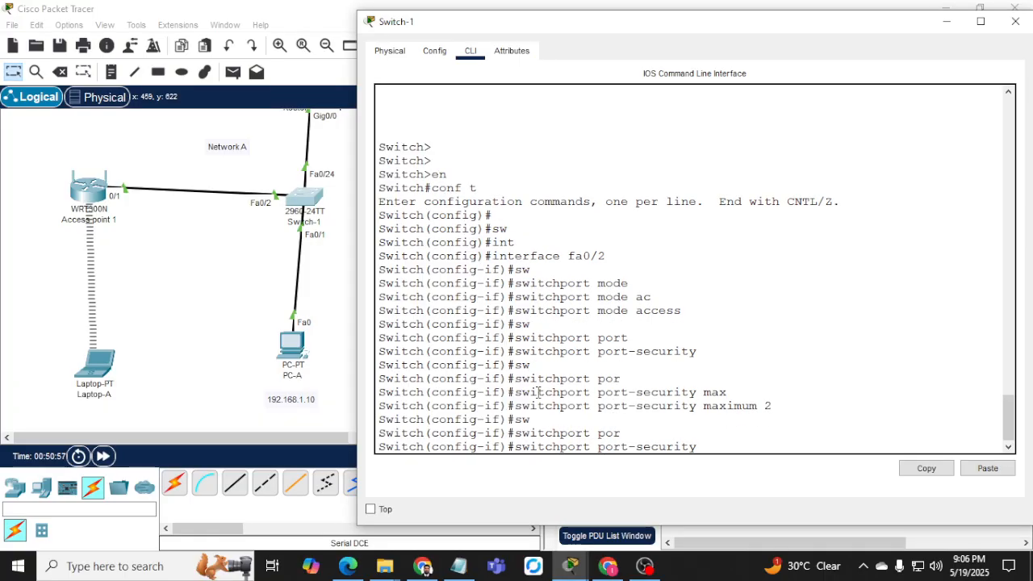
{"action": "type", "text": "mac"}
{"action": "key", "text": "Tab"}
{"action": "type", "text": "st"}
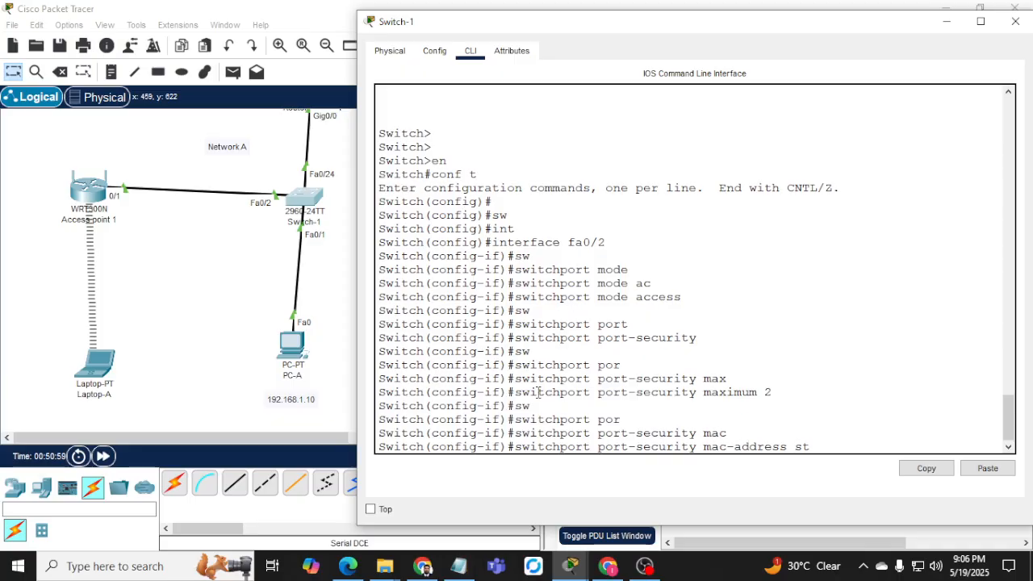
{"action": "key", "text": "Tab"}
{"action": "key", "text": "Return"}
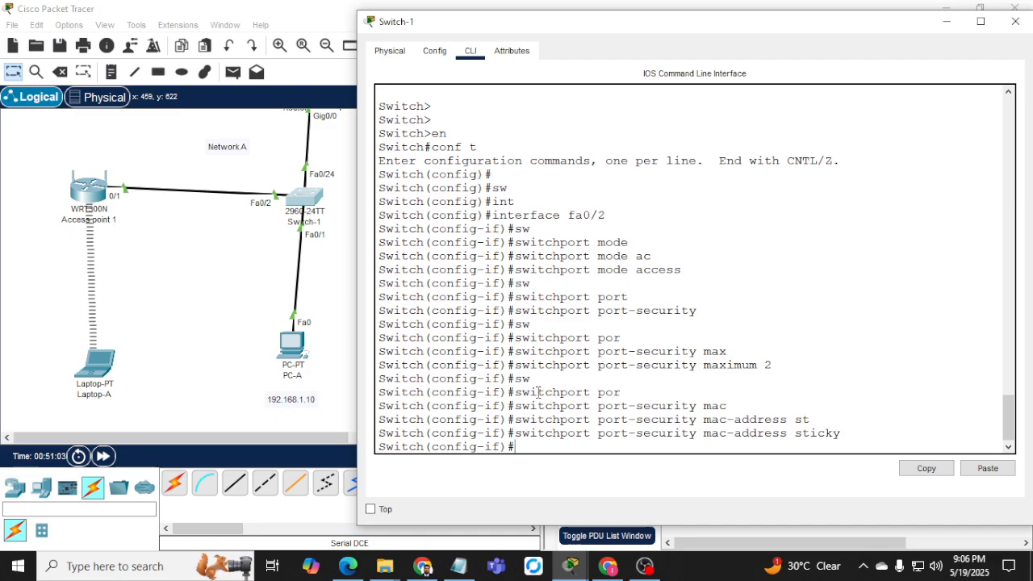
Begin a switchport port-security violation command on Fa0/2, leaving the mode blank.
{"action": "type", "text": "exit"}
{"action": "key", "text": "BackSpace"}
{"action": "key", "text": "BackSpace"}
{"action": "type", "text": "sw"}
{"action": "key", "text": "Tab"}
{"action": "type", "text": "por"}
{"action": "key", "text": "Tab"}
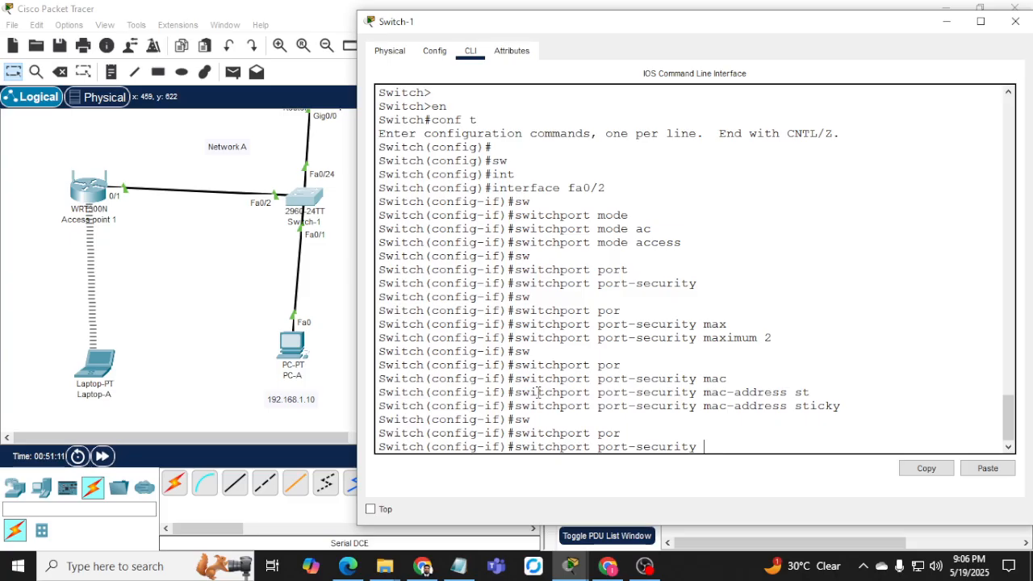
{"action": "type", "text": "vio"}
{"action": "key", "text": "Tab"}
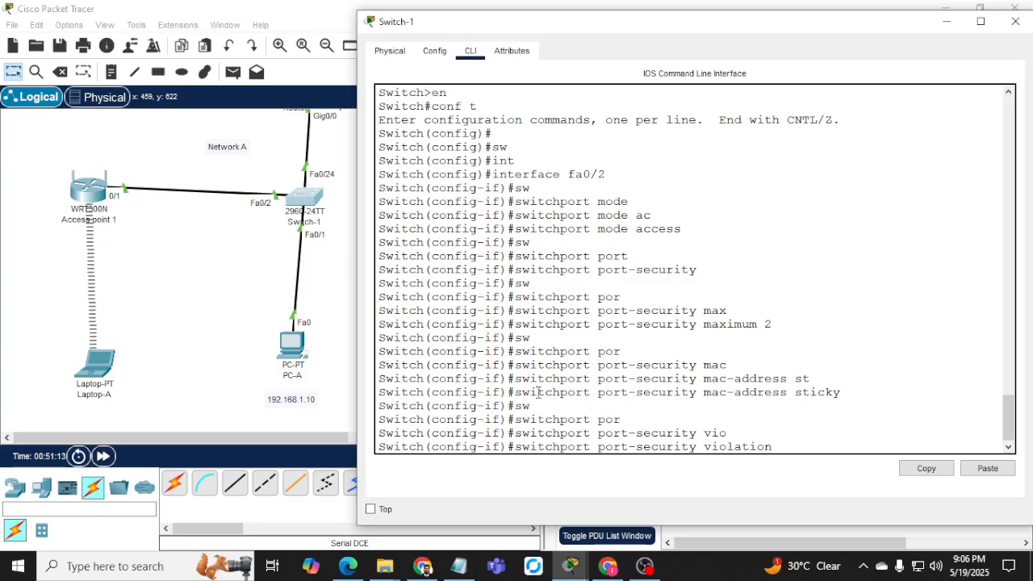
{"action": "type", "text": "res"}
{"action": "key", "text": "Tab"}
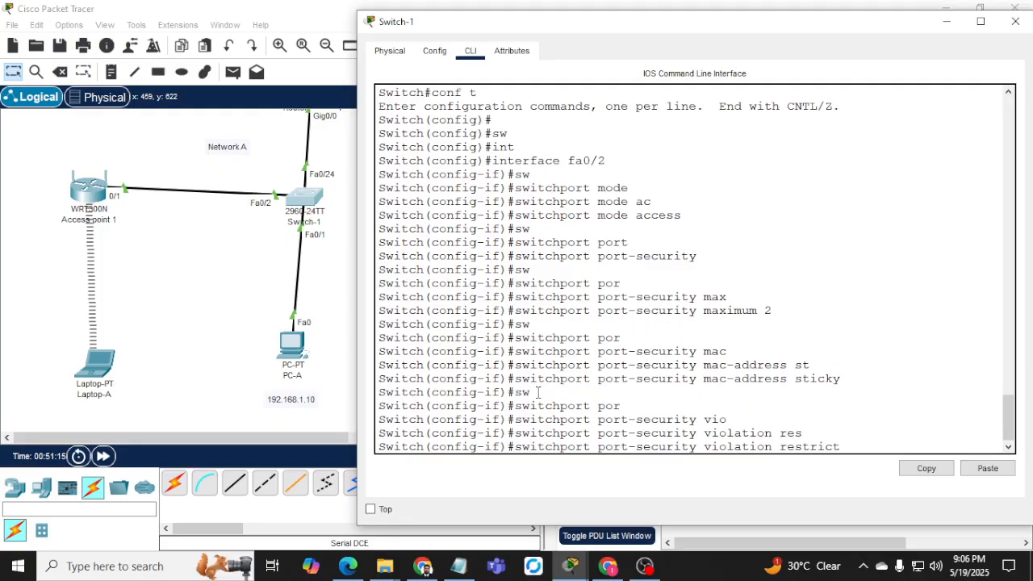
{"action": "key", "text": "BackSpace"}
{"action": "key", "text": "BackSpace"}
{"action": "key", "text": "BackSpace"}
{"action": "key", "text": "BackSpace"}
{"action": "key", "text": "BackSpace"}
{"action": "key", "text": "BackSpace"}
List the port-security violation modes, highlighting shutdown and then restrict.
{"action": "type", "text": "?"}
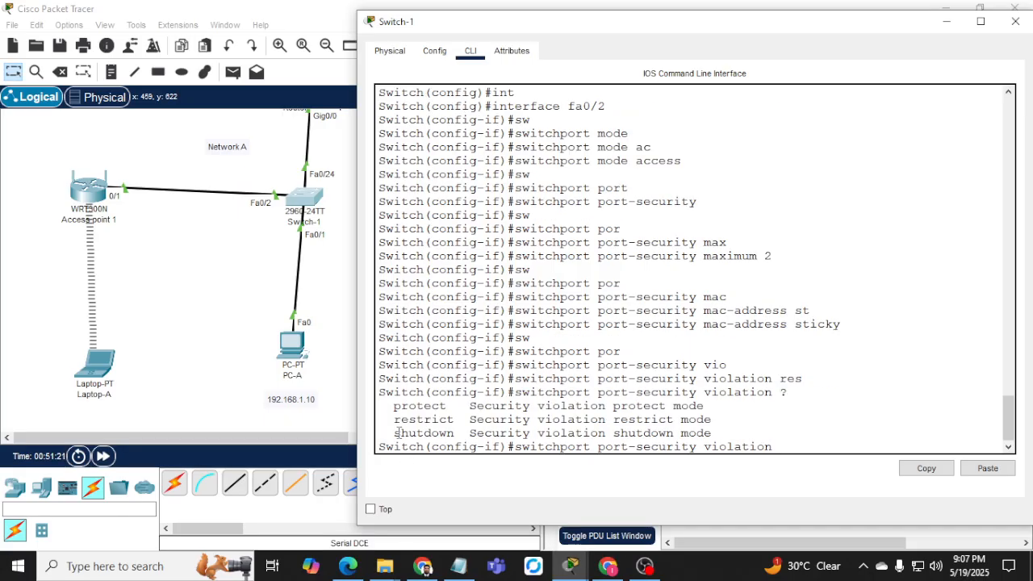
{"action": "left_click_drag", "start_coordinate": [393, 432], "coordinate": [484, 432]}
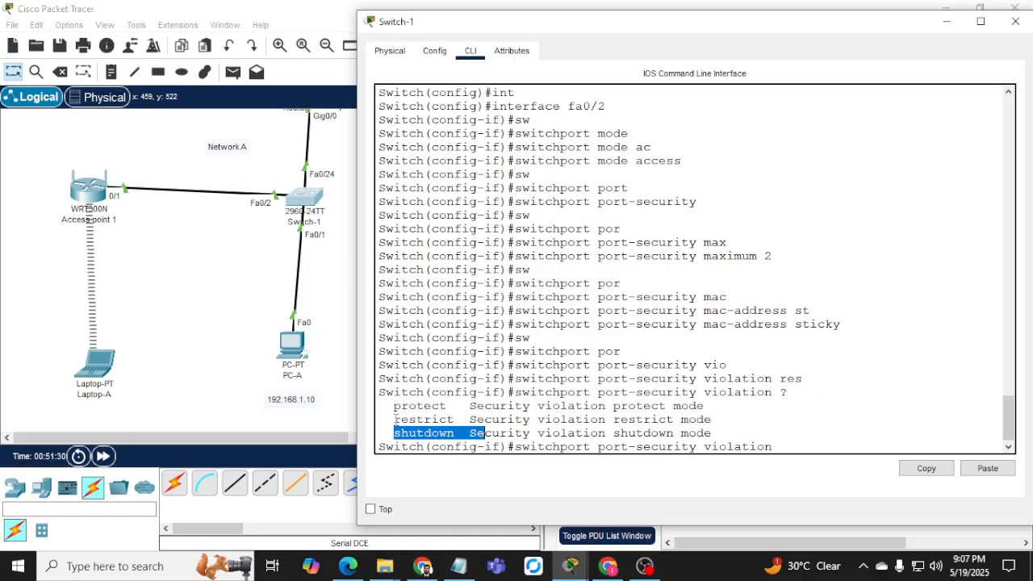
{"action": "left_click_drag", "start_coordinate": [394, 419], "coordinate": [485, 420]}
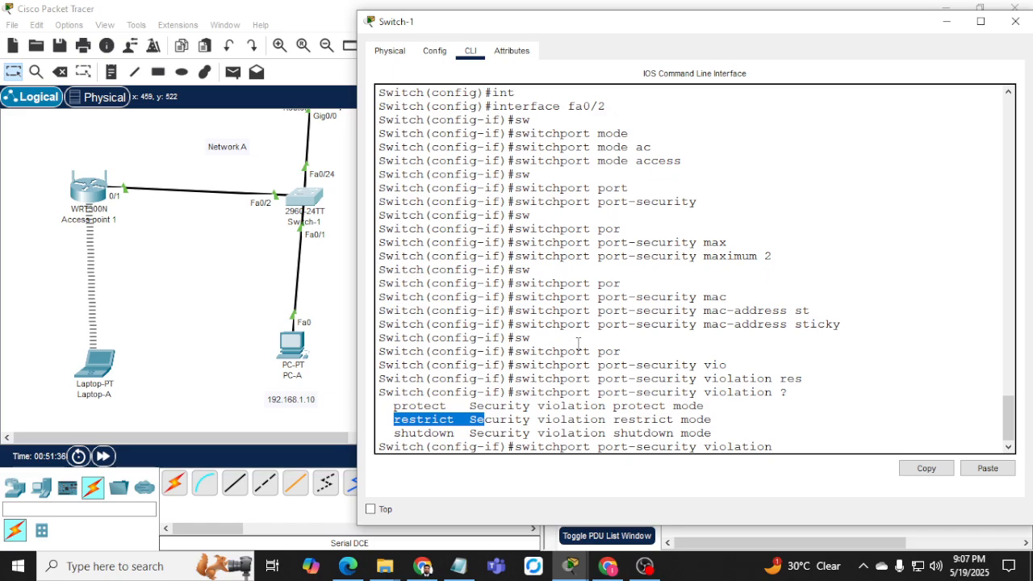
Apply violation mode restrict to Fa0/2 and exit the interface.
{"action": "left_click", "coordinate": [578, 343]}
{"action": "type", "text": "re"}
{"action": "key", "text": "Tab"}
{"action": "key", "text": "Return"}
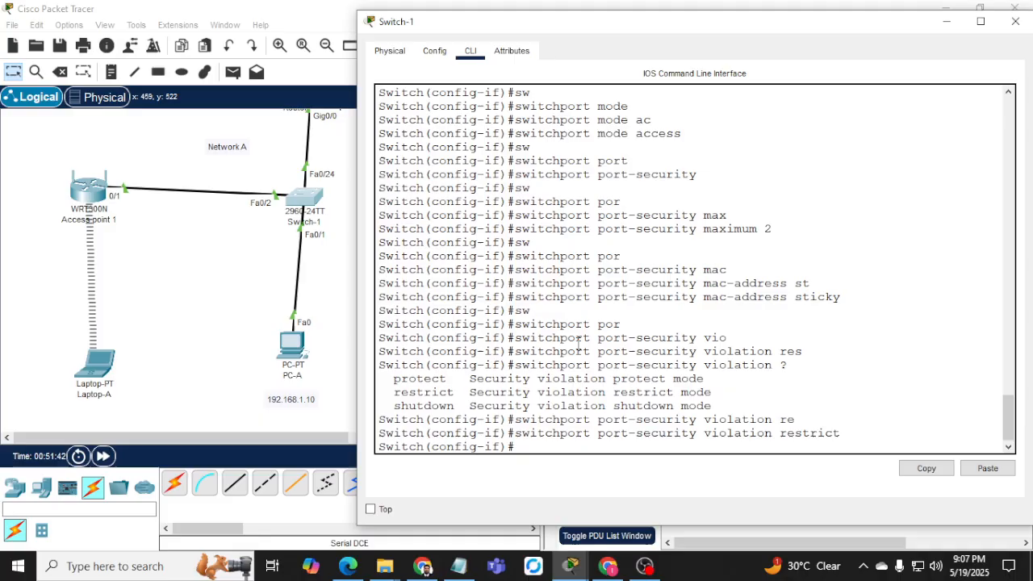
{"action": "type", "text": "it"}
{"action": "key", "text": "Return"}
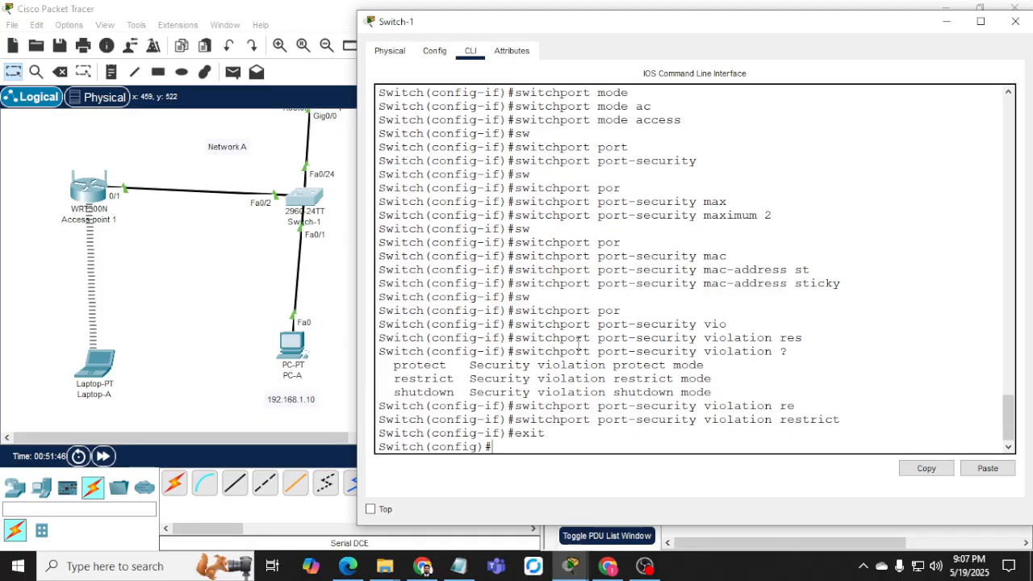
Select interface Fa0/1 and make it an access port.
{"action": "type", "text": "int fa0/1"}
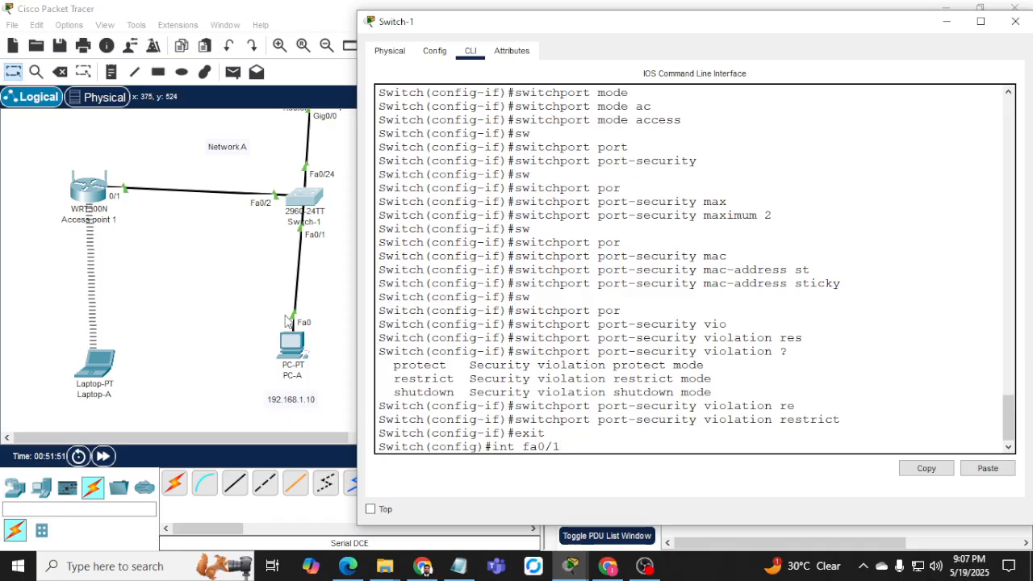
{"action": "key", "text": "Return"}
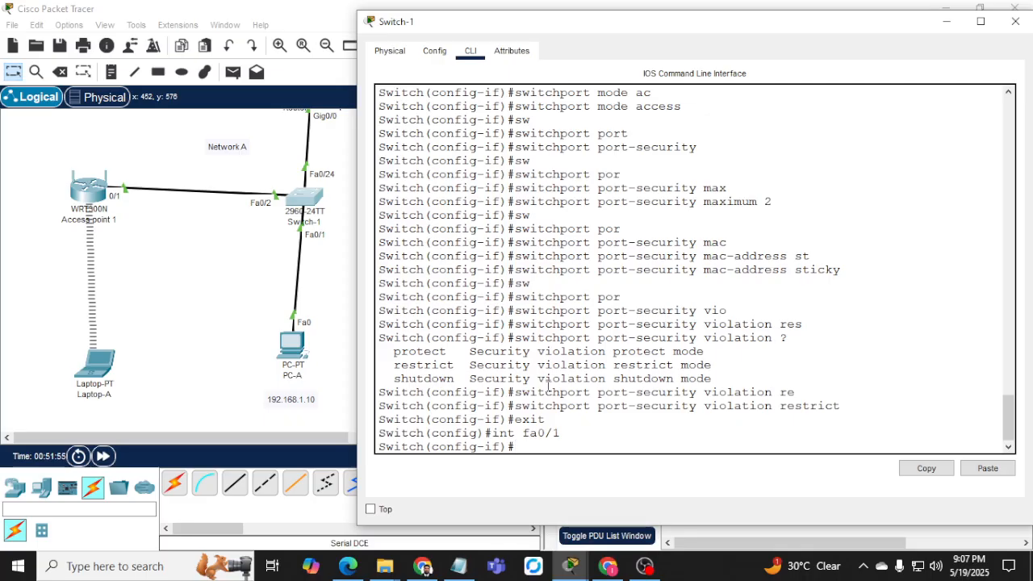
{"action": "type", "text": "sw"}
{"action": "key", "text": "Tab"}
{"action": "type", "text": "mode ac"}
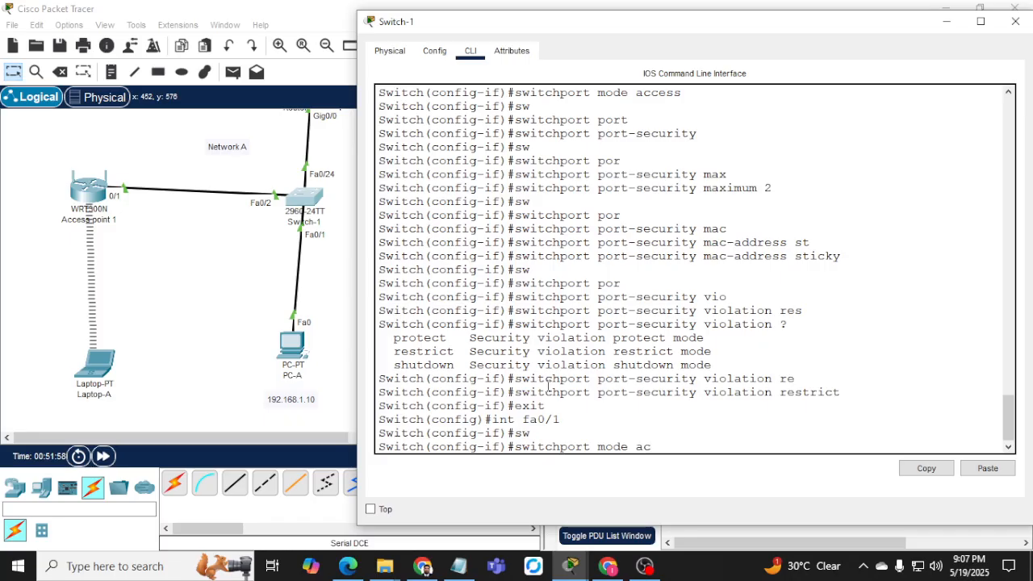
{"action": "key", "text": "Return"}
Enable port security on Fa0/1 with a maximum of 1 MAC address.
{"action": "type", "text": "sw"}
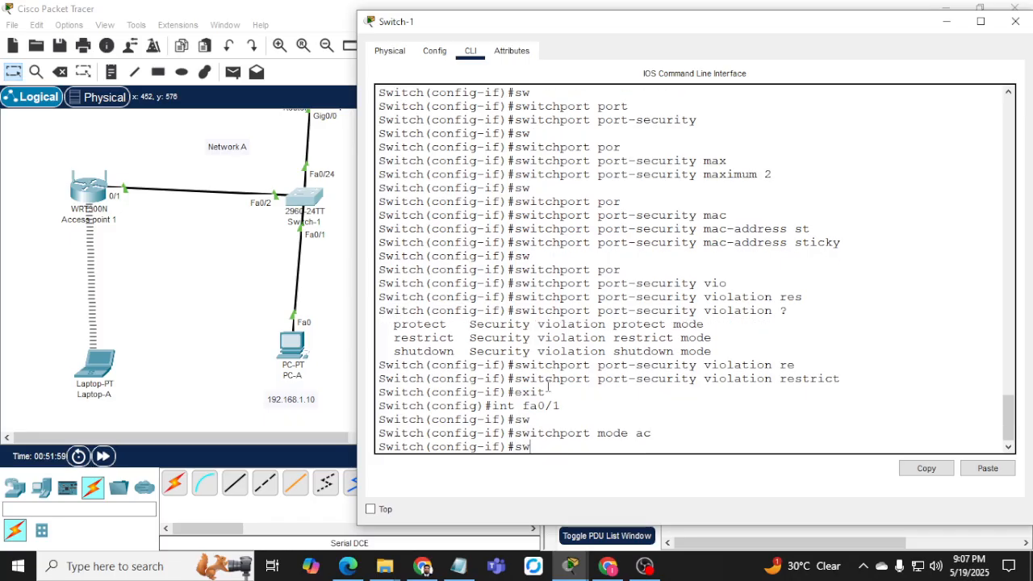
{"action": "key", "text": "Tab"}
{"action": "type", "text": "por"}
{"action": "key", "text": "Tab"}
{"action": "key", "text": "Return"}
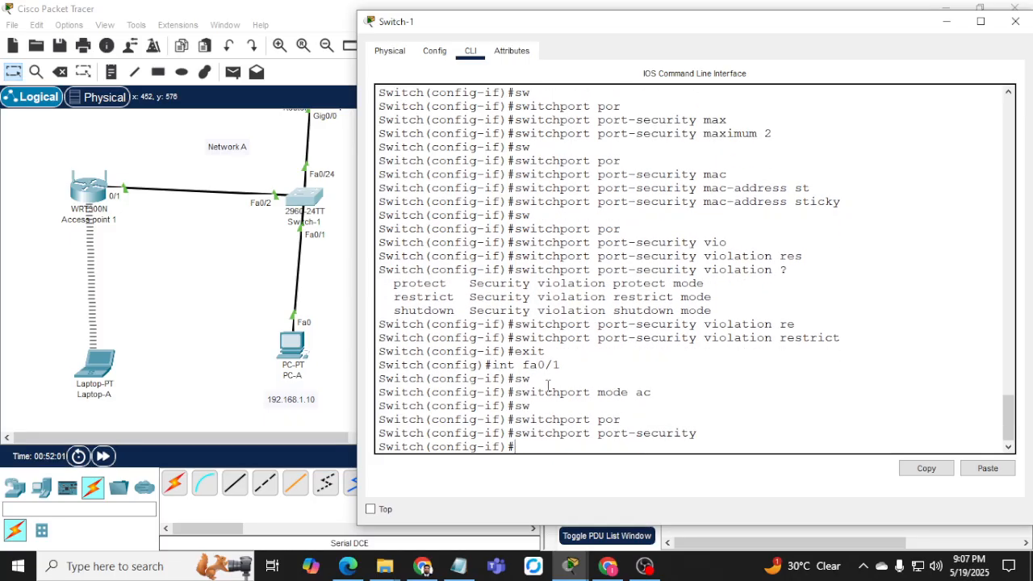
{"action": "type", "text": "sw"}
{"action": "key", "text": "Tab"}
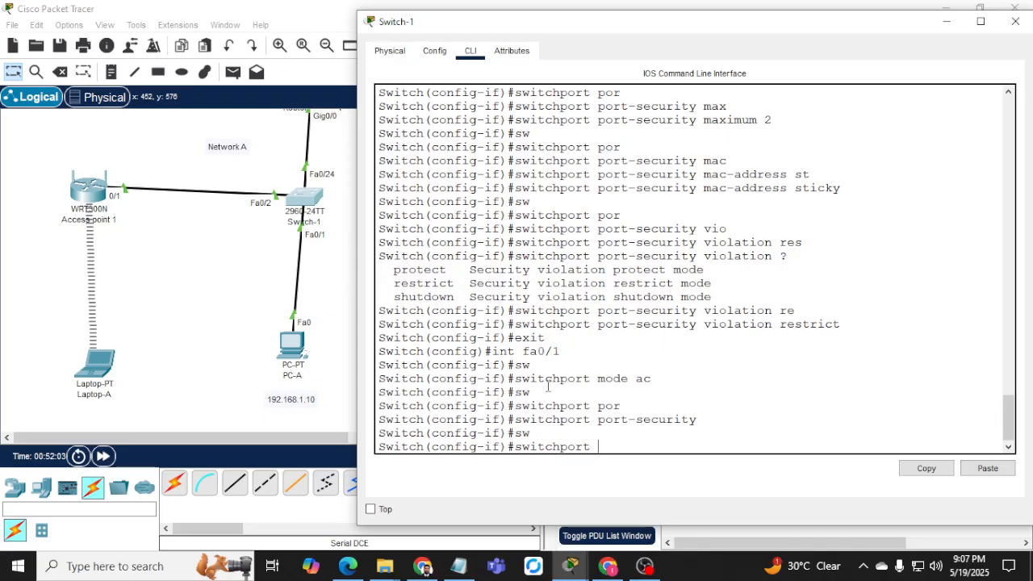
{"action": "type", "text": "por"}
{"action": "key", "text": "Tab"}
{"action": "type", "text": "ma"}
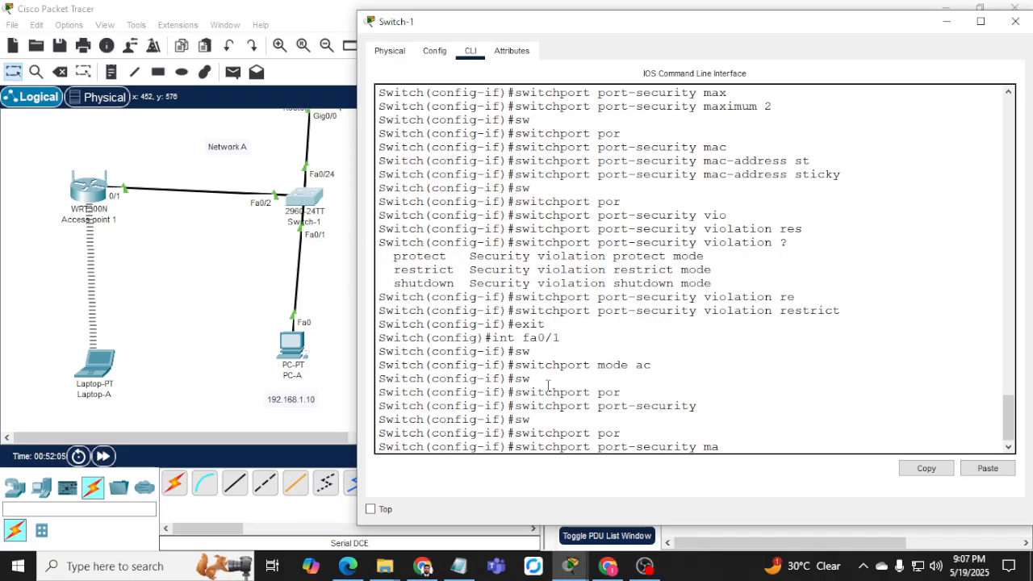
{"action": "type", "text": "x 1"}
{"action": "key", "text": "Return"}
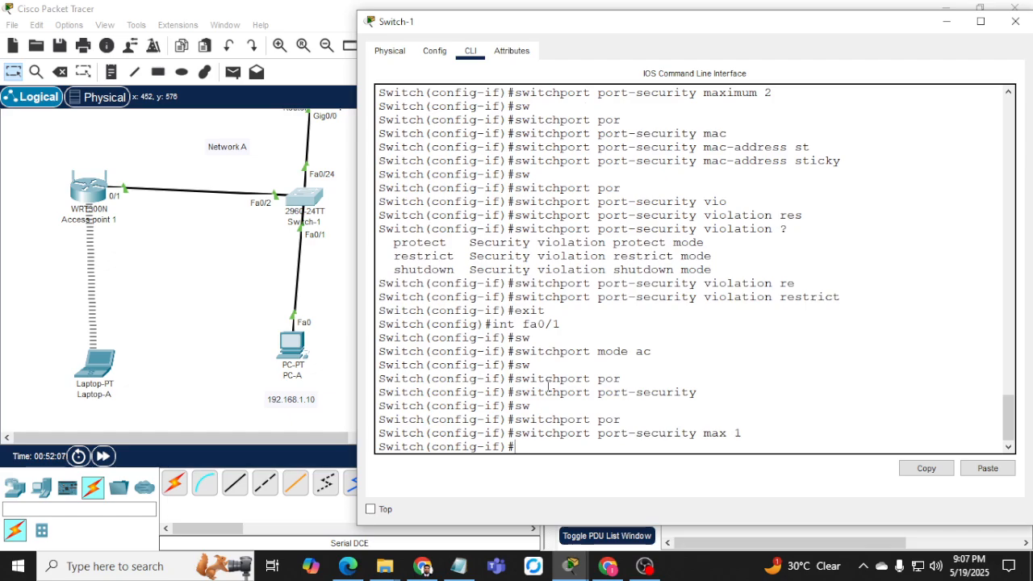
Turn on sticky MAC address learning for Fa0/1.
{"action": "type", "text": "s"}
{"action": "key", "text": "Tab"}
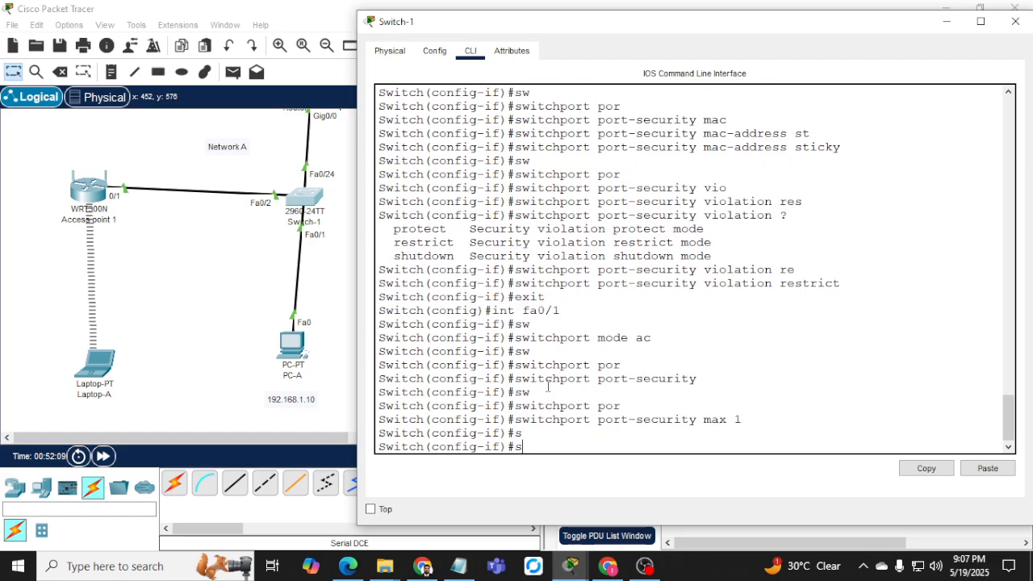
{"action": "type", "text": "w"}
{"action": "key", "text": "Tab"}
{"action": "type", "text": "por"}
{"action": "key", "text": "Tab"}
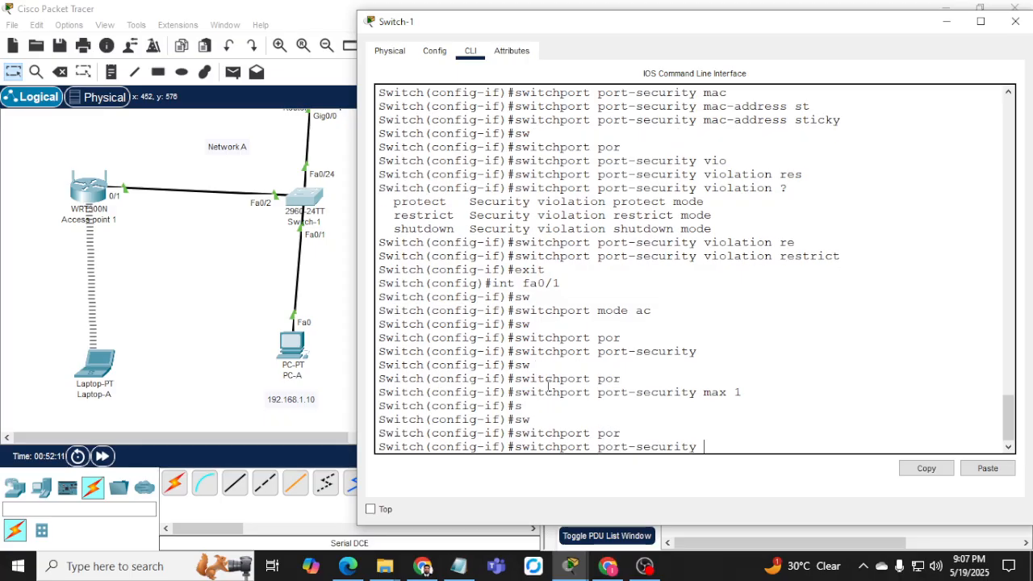
{"action": "type", "text": "m"}
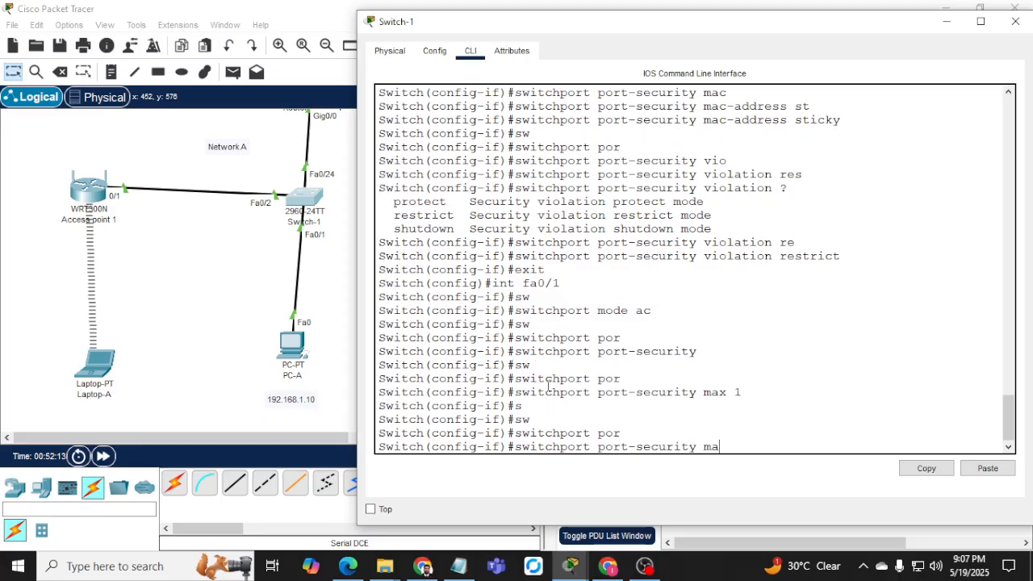
{"action": "type", "text": "a"}
{"action": "key", "text": "Tab"}
{"action": "type", "text": "c"}
{"action": "key", "text": "Tab"}
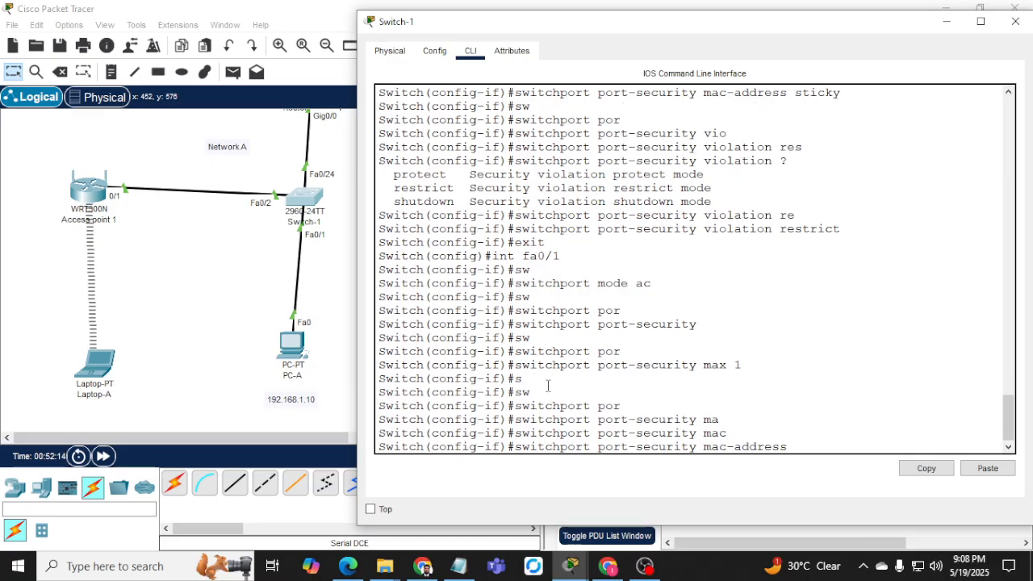
{"action": "type", "text": "st"}
{"action": "key", "text": "Tab"}
{"action": "key", "text": "Return"}
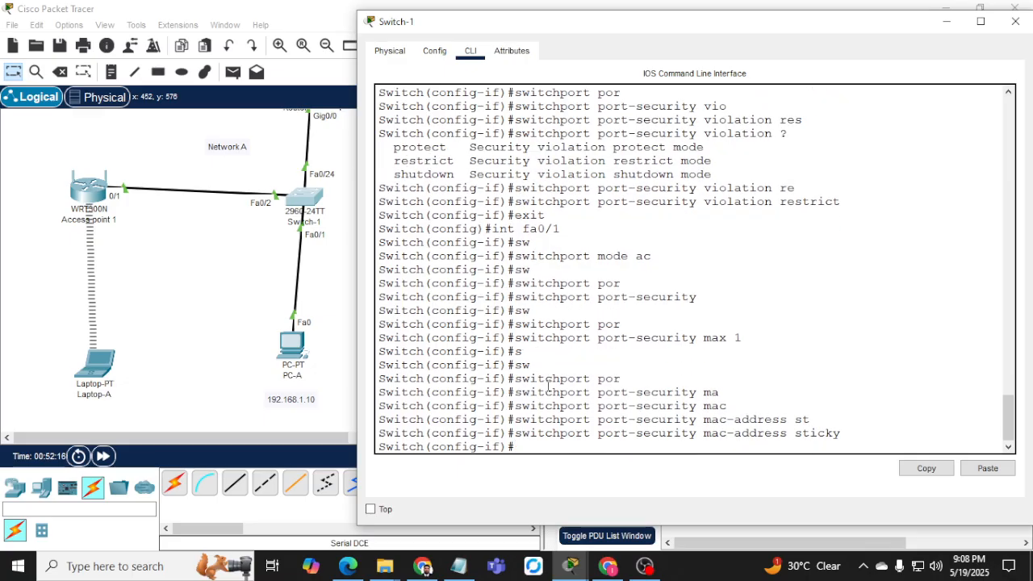
Set Fa0/1's port-security violation mode to restrict and point out its one-address maximum.
{"action": "type", "text": "sw"}
{"action": "key", "text": "Tab"}
{"action": "type", "text": "po"}
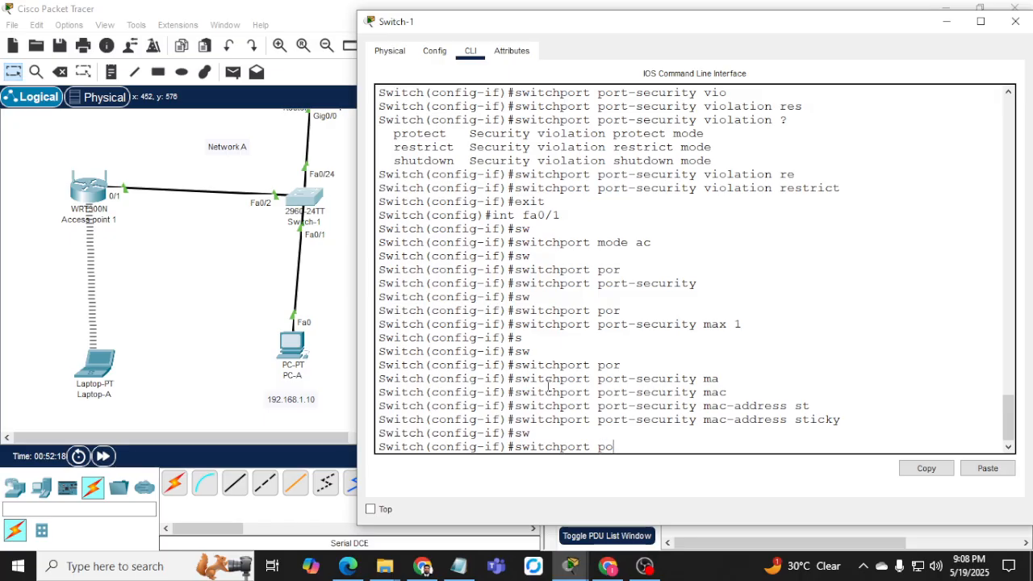
{"action": "type", "text": "r"}
{"action": "key", "text": "Tab"}
{"action": "type", "text": "vio"}
{"action": "key", "text": "Tab"}
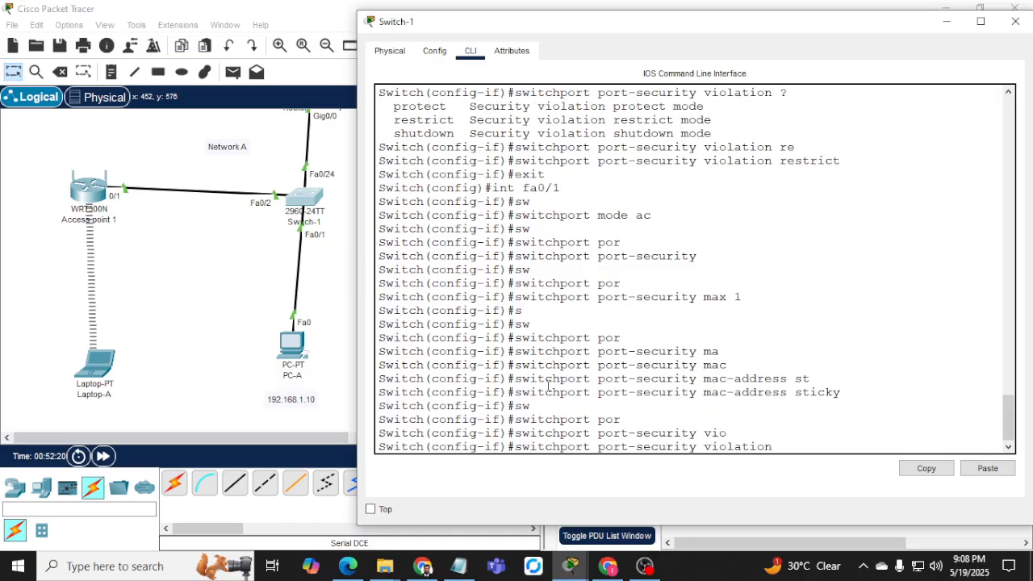
{"action": "type", "text": "se"}
{"action": "key", "text": "Tab"}
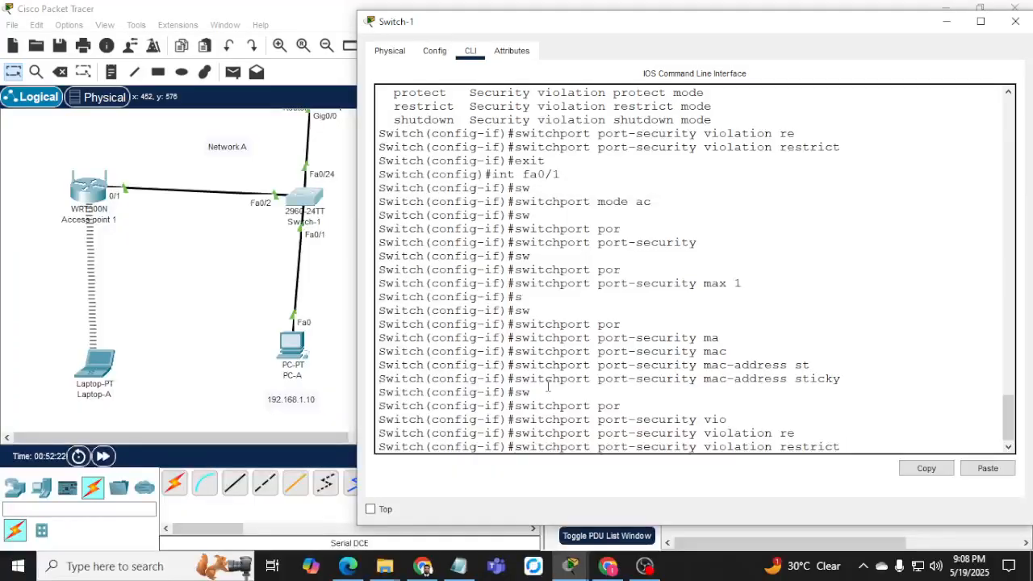
{"action": "key", "text": "Return"}
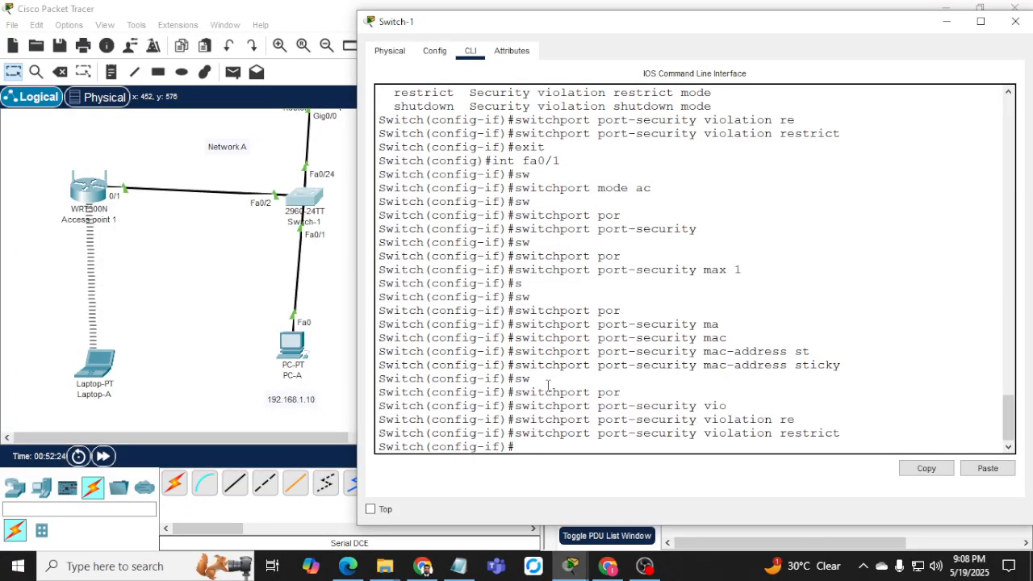
{"action": "left_click_drag", "start_coordinate": [697, 269], "coordinate": [743, 270]}
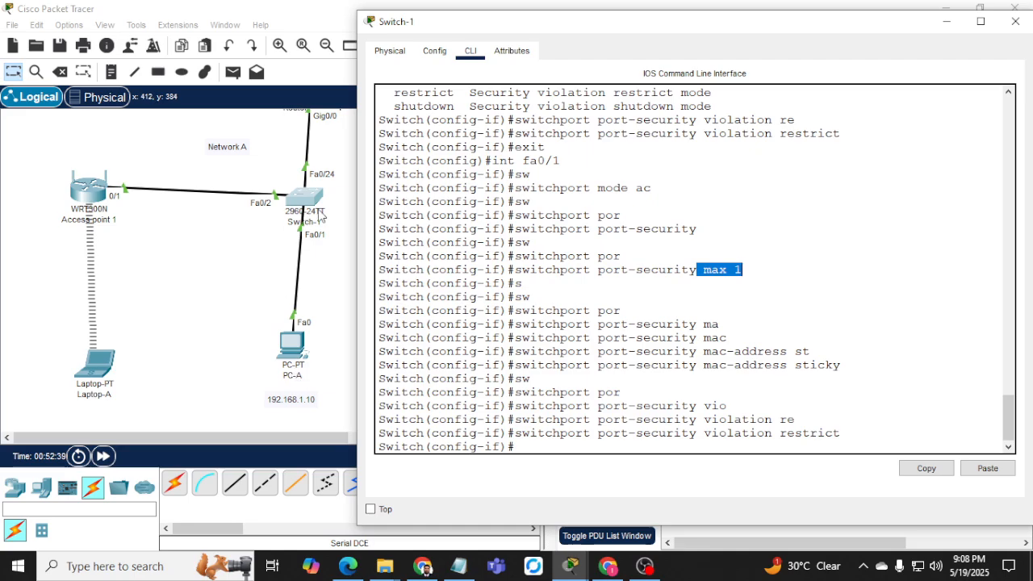
Point out the restrict violation setting and leave Fa0/1's interface configuration.
{"action": "left_click_drag", "start_coordinate": [780, 432], "coordinate": [869, 427]}
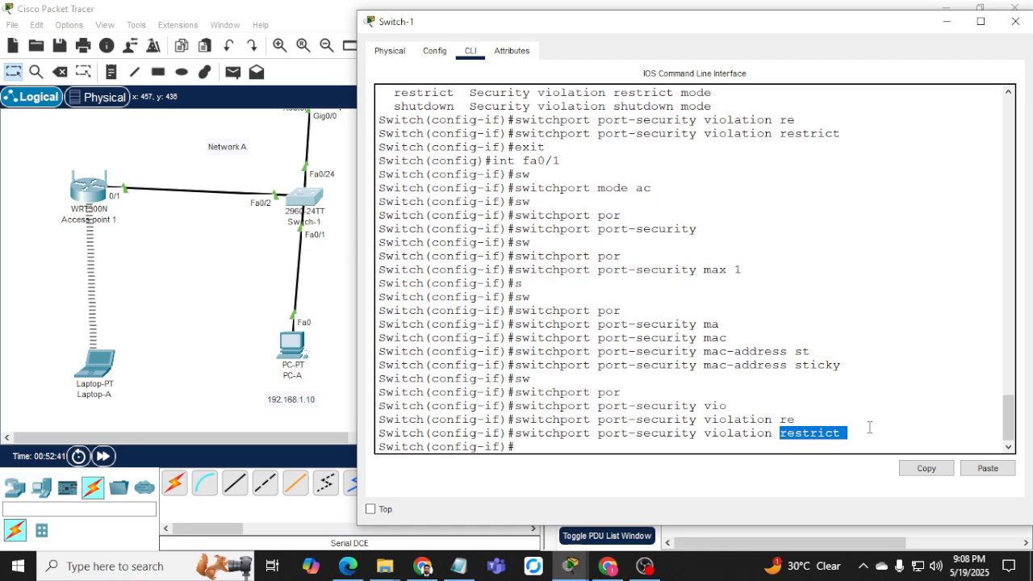
{"action": "type", "text": "exit"}
{"action": "key", "text": "Return"}
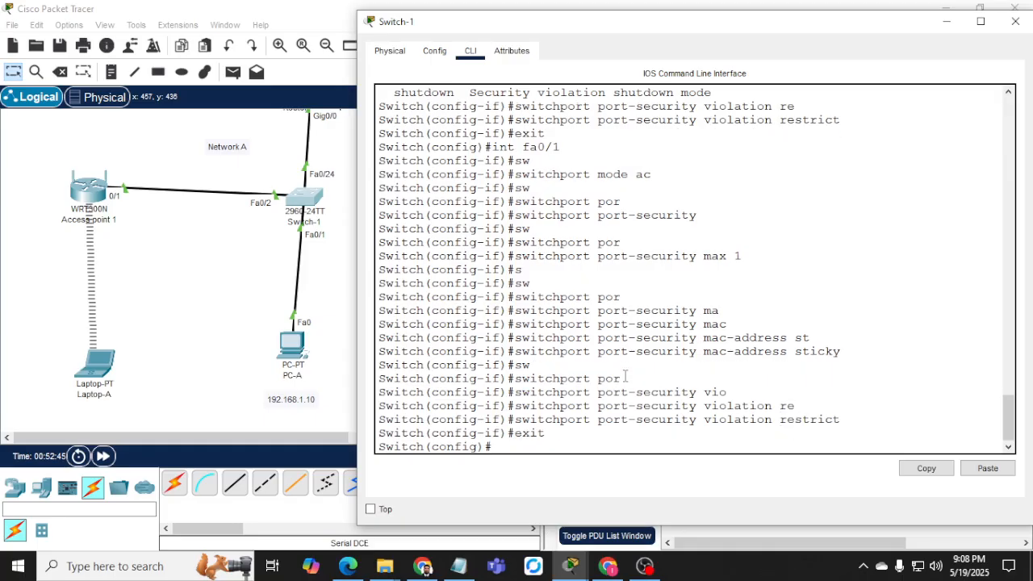
List Switch-1's VLANs with do sh vlan, paging through the full output.
{"action": "type", "text": "do sh va"}
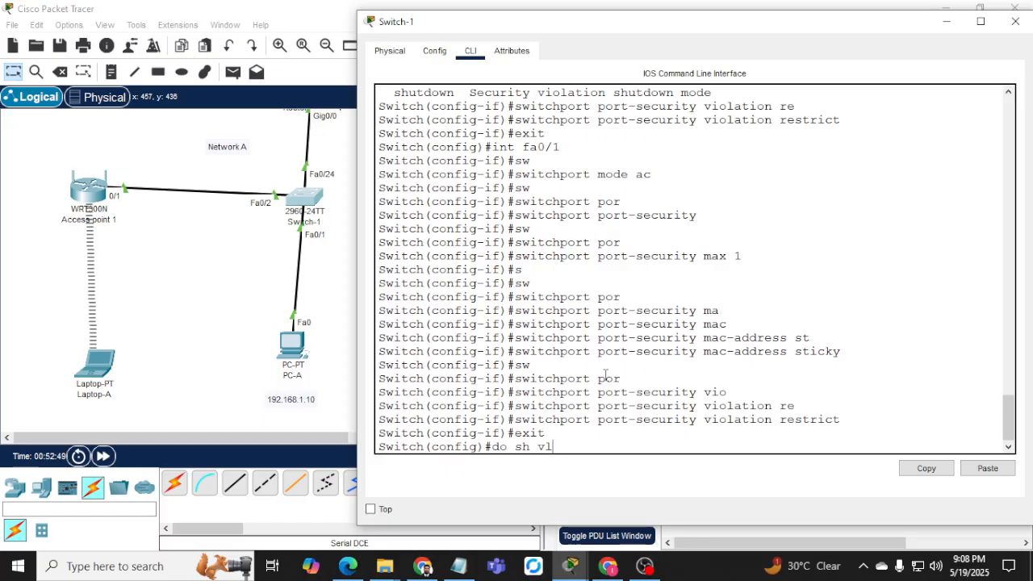
{"action": "type", "text": "lan"}
{"action": "key", "text": "Return"}
{"action": "key", "text": "space"}
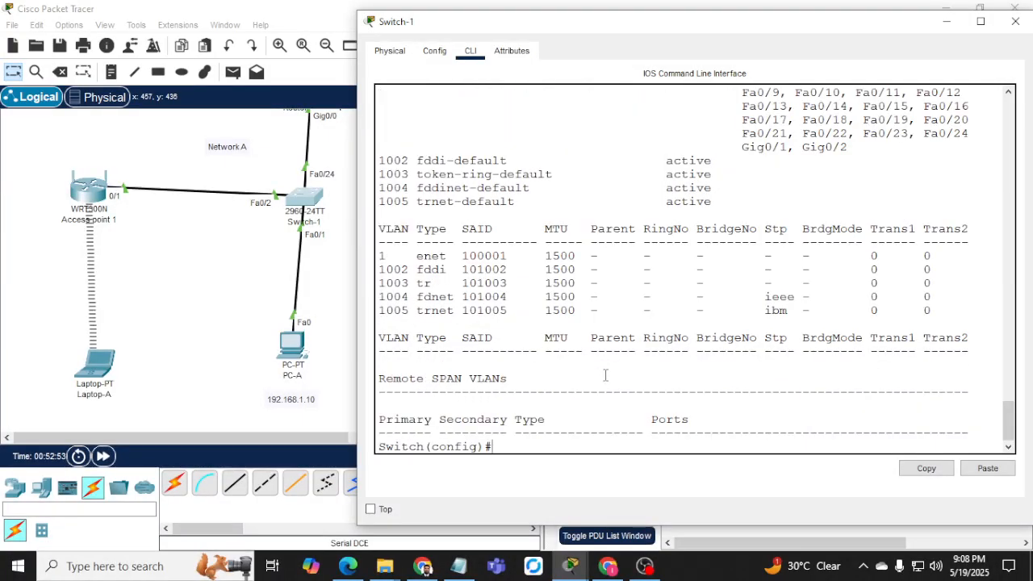
{"action": "type", "text": "inter"}
Select the Switch-1 interface range Fa0/3 through Fa0/24.
{"action": "key", "text": "Tab"}
{"action": "type", "text": "rea"}
{"action": "key", "text": "Tab"}
{"action": "key", "text": "BackSpace"}
{"action": "key", "text": "BackSpace"}
{"action": "key", "text": "Tab"}
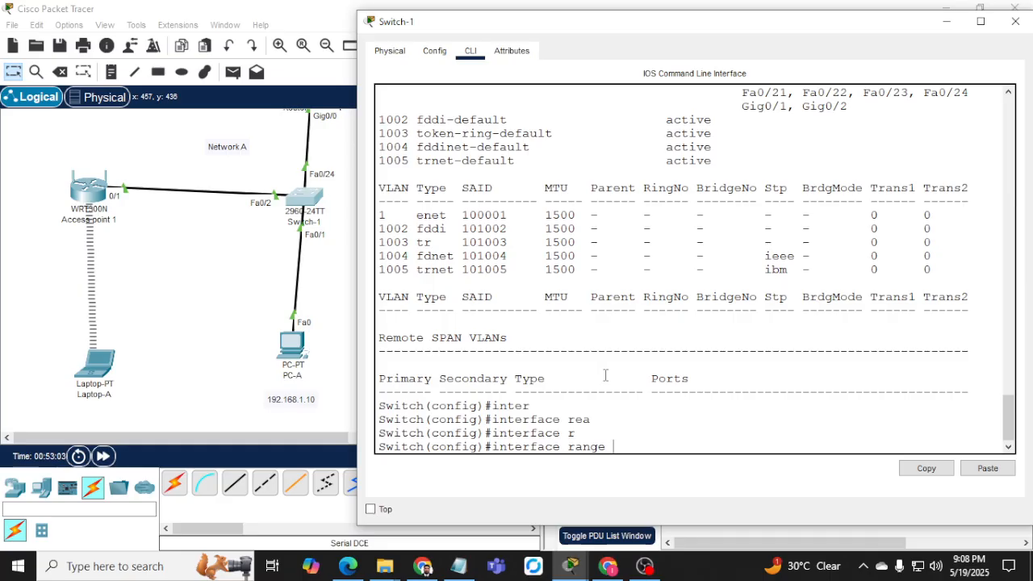
{"action": "type", "text": "fa0/3-24"}
{"action": "key", "text": "Return"}
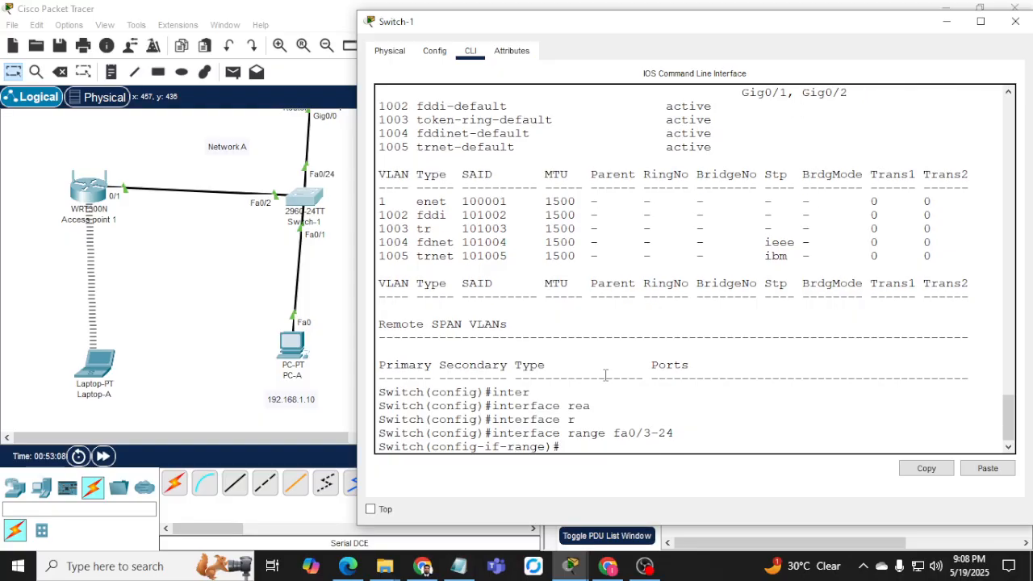
Try switchport port-security on Fa0/3–24; the switch rejects it because the ports are dynamic.
{"action": "type", "text": "por"}
{"action": "key", "text": "Tab"}
{"action": "key", "text": "BackSpace"}
{"action": "key", "text": "BackSpace"}
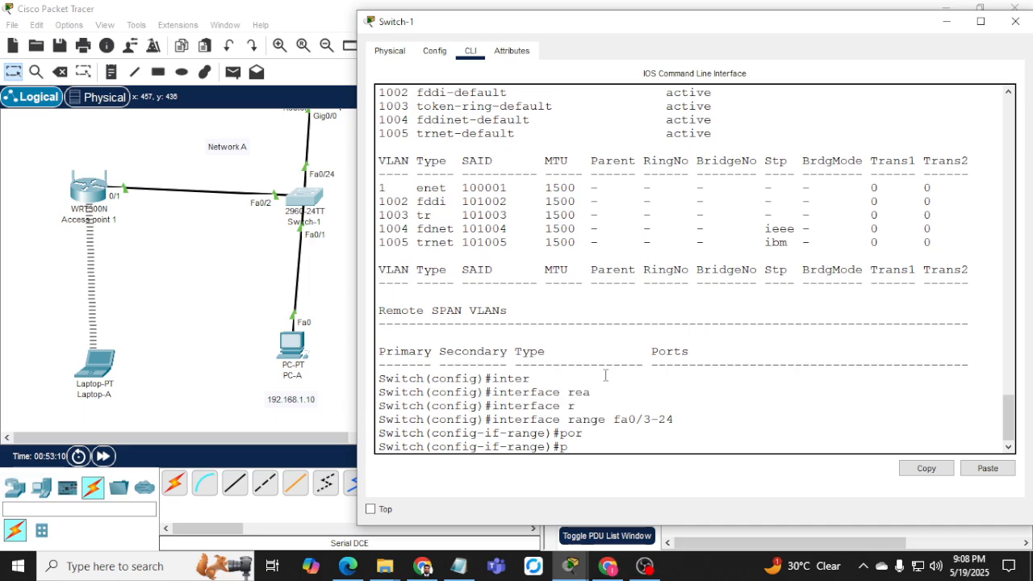
{"action": "key", "text": "BackSpace"}
{"action": "type", "text": "sw"}
{"action": "key", "text": "BackSpace"}
{"action": "key", "text": "BackSpace"}
{"action": "type", "text": "por"}
{"action": "key", "text": "Tab"}
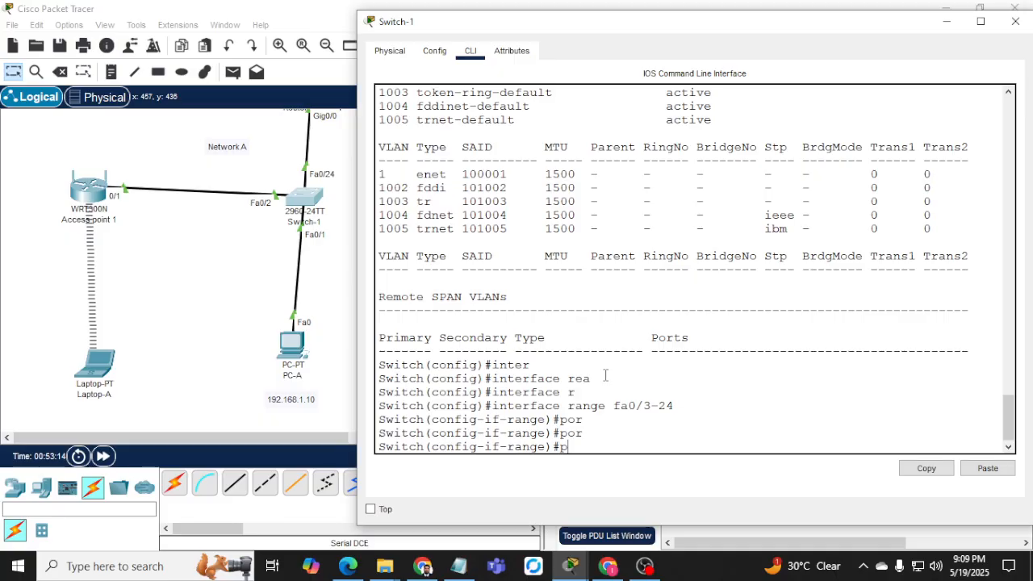
{"action": "key", "text": "Tab"}
{"action": "type", "text": "port"}
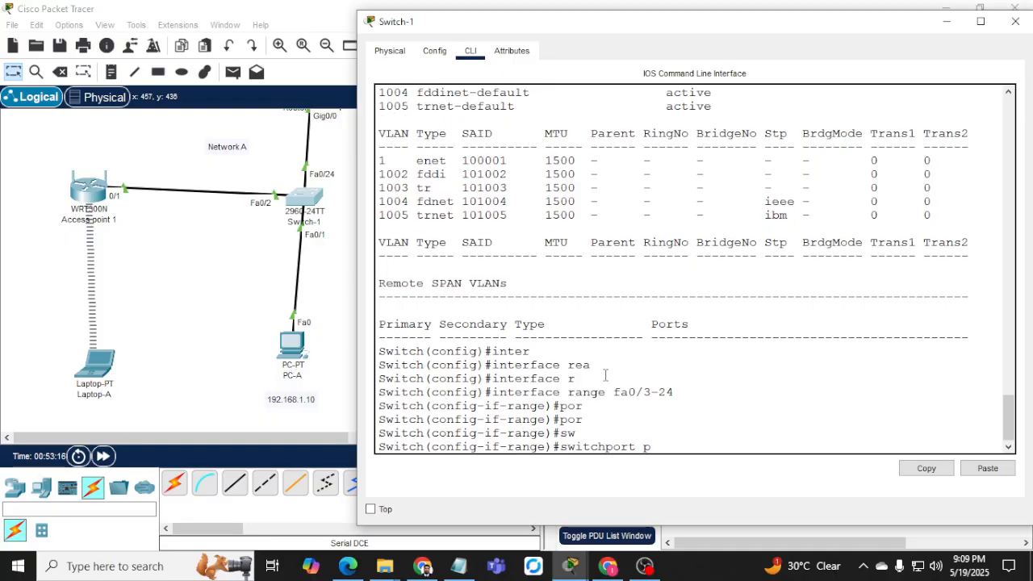
{"action": "key", "text": "Tab"}
{"action": "key", "text": "Return"}
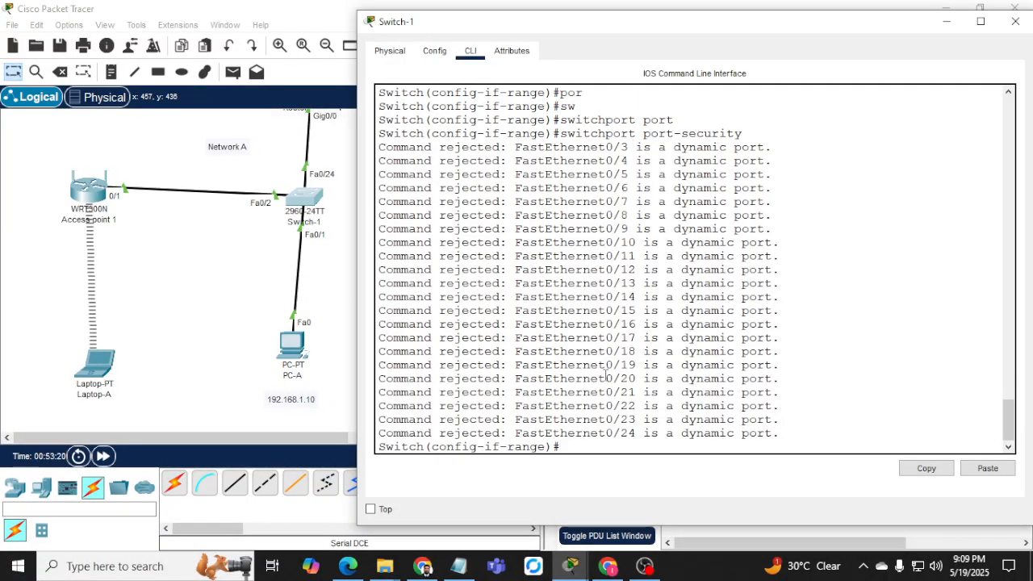
Start a new switchport command at the range prompt.
{"action": "type", "text": "po"}
{"action": "key", "text": "BackSpace"}
{"action": "type", "text": "sw"}
{"action": "key", "text": "Tab"}
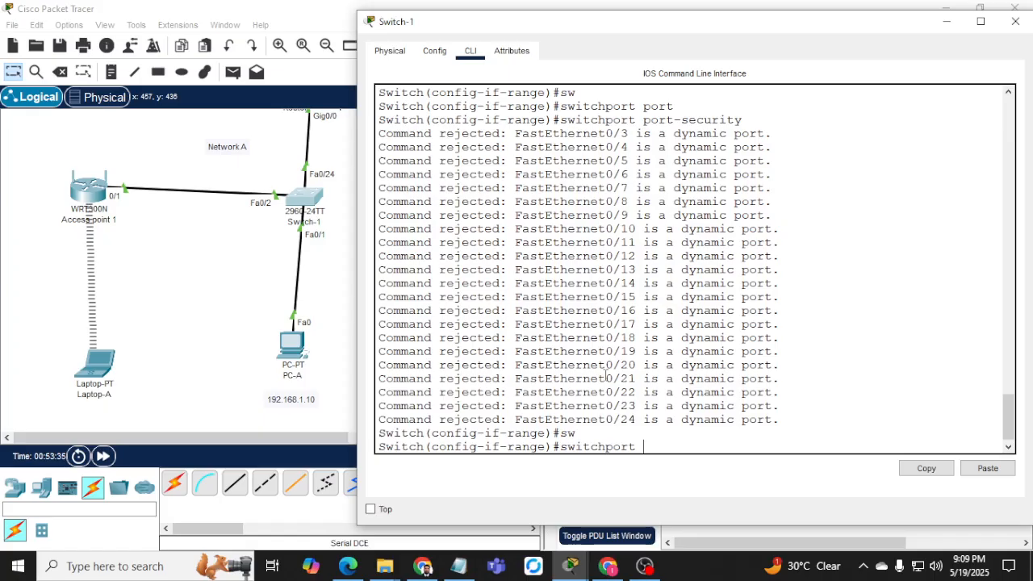
Reselect the interface range as Fa0/3 through Fa0/23 instead of 24.
{"action": "key", "text": "BackSpace"}
{"action": "key", "text": "BackSpace"}
{"action": "key", "text": "BackSpace"}
{"action": "key", "text": "BackSpace"}
{"action": "key", "text": "BackSpace"}
{"action": "key", "text": "BackSpace"}
{"action": "key", "text": "BackSpace"}
{"action": "key", "text": "BackSpace"}
{"action": "key", "text": "BackSpace"}
{"action": "key", "text": "BackSpace"}
{"action": "type", "text": "exit"}
{"action": "key", "text": "Return"}
{"action": "type", "text": "exit"}
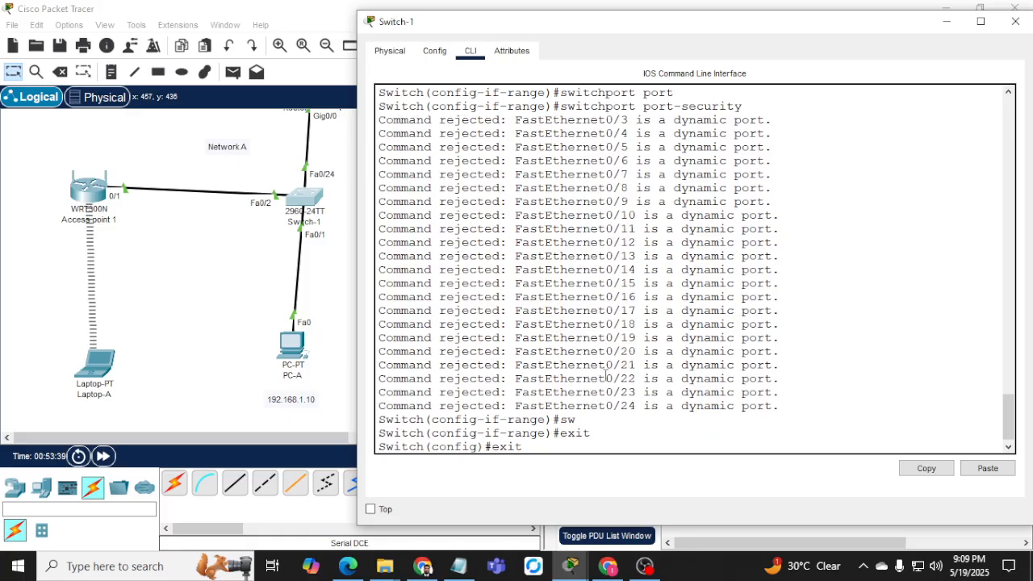
{"action": "key", "text": "Up"}
{"action": "key", "text": "Up"}
{"action": "key", "text": "Up"}
{"action": "key", "text": "Up"}
{"action": "key", "text": "BackSpace"}
{"action": "key", "text": "BackSpace"}
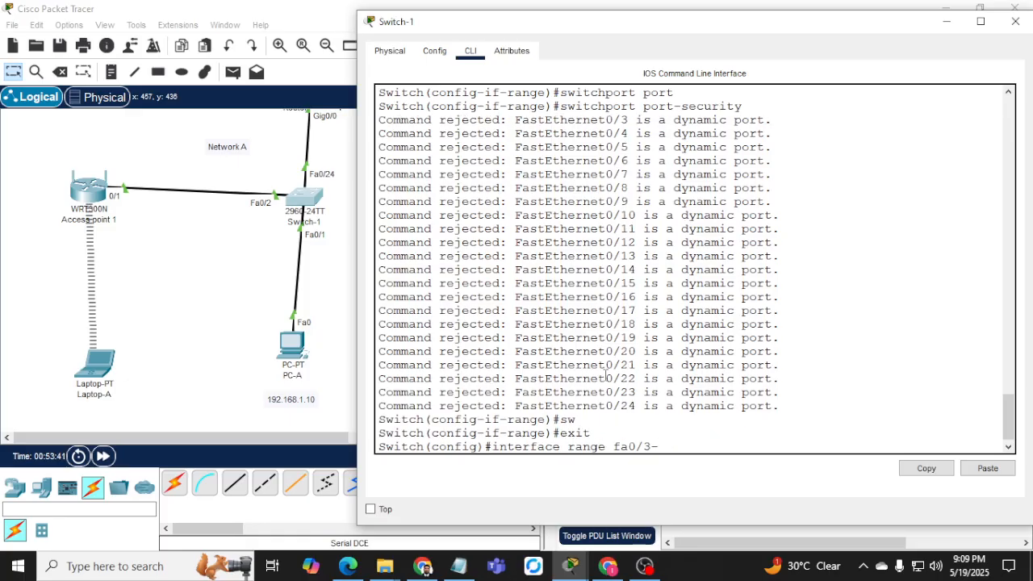
{"action": "type", "text": "23"}
{"action": "key", "text": "Return"}
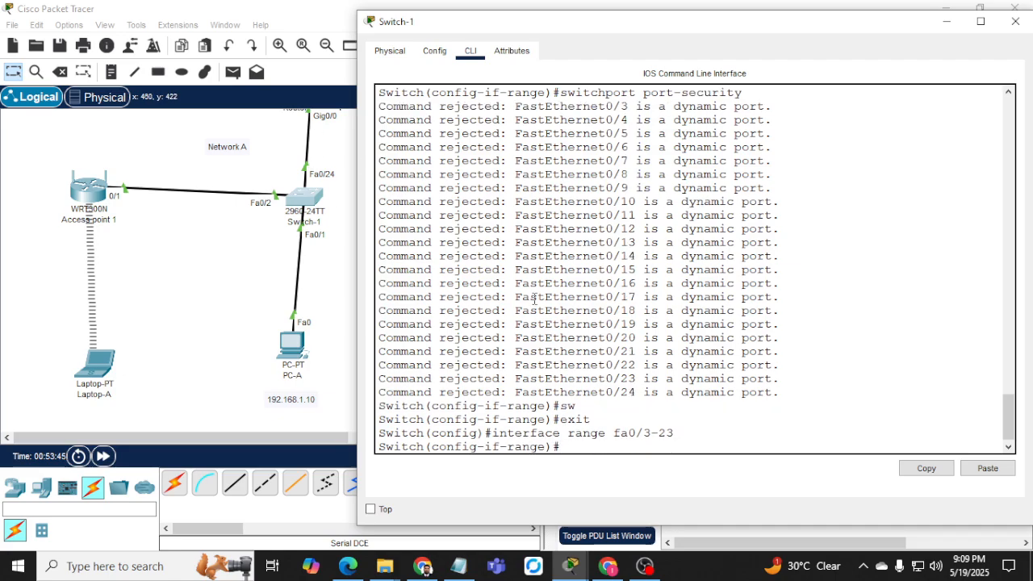
Set ports Fa0/3–23 to switchport mode access.
{"action": "type", "text": "sw"}
{"action": "key", "text": "Tab"}
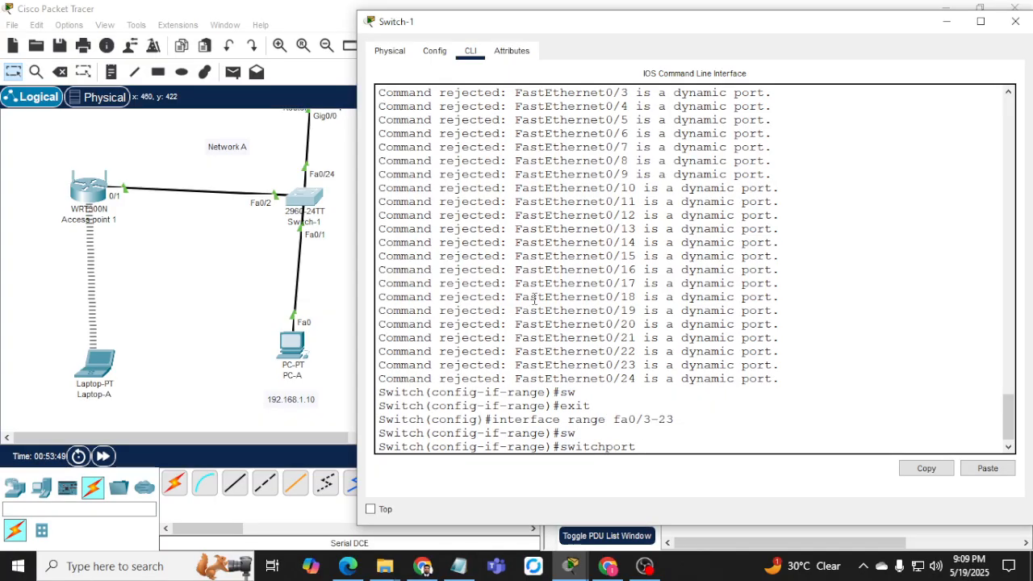
{"action": "type", "text": "mode ac"}
{"action": "key", "text": "Return"}
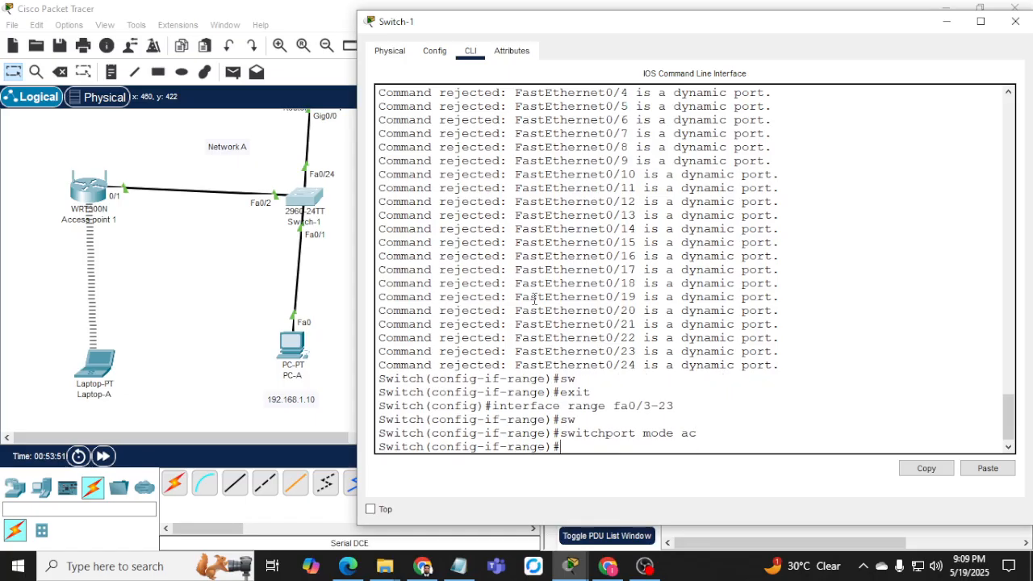
Enable port security on the range with a maximum of 1 MAC address.
{"action": "type", "text": "sw"}
{"action": "key", "text": "Tab"}
{"action": "type", "text": "por"}
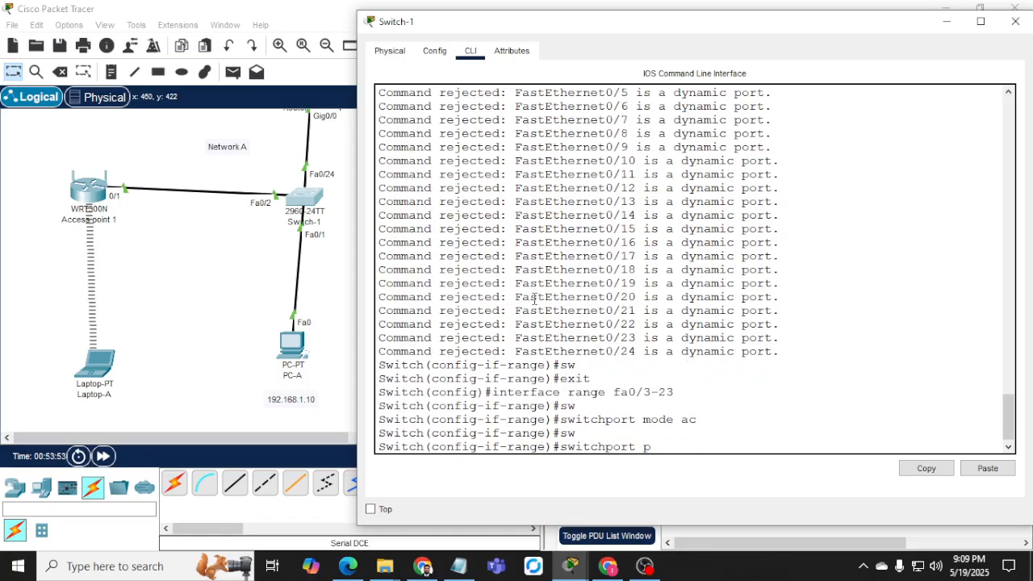
{"action": "key", "text": "Tab"}
{"action": "key", "text": "Return"}
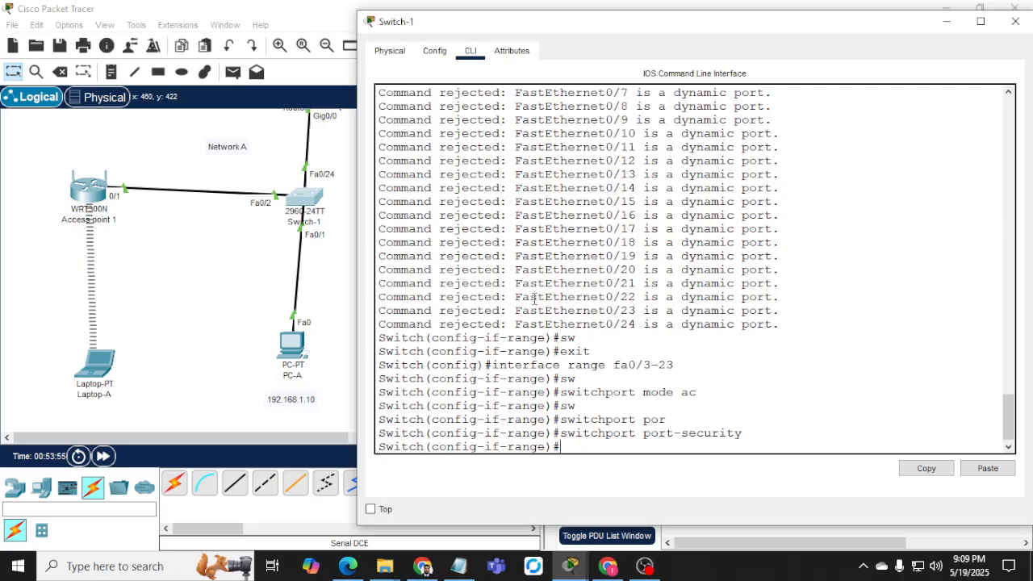
{"action": "type", "text": "sw"}
{"action": "key", "text": "Tab"}
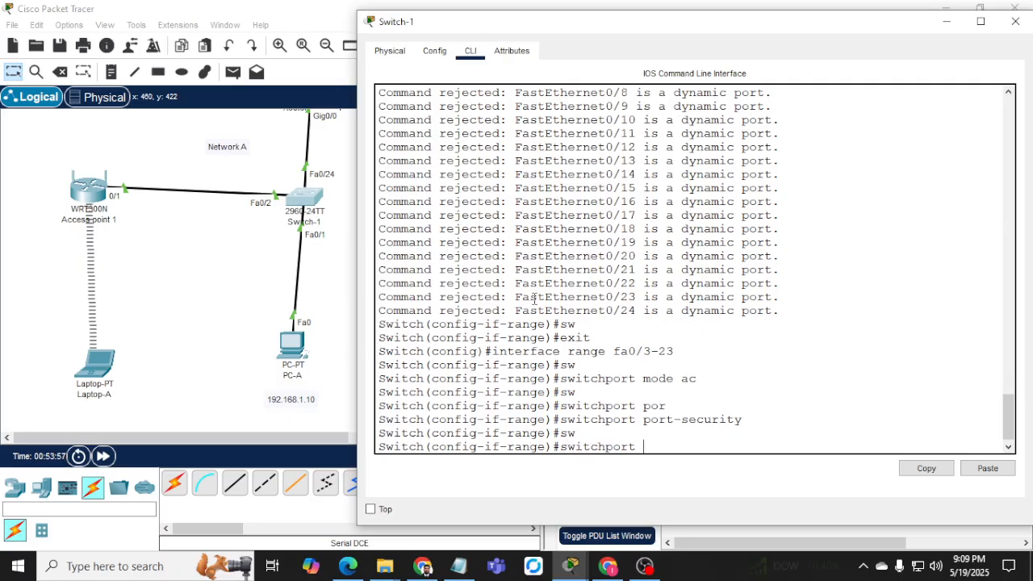
{"action": "type", "text": "por"}
{"action": "key", "text": "Tab"}
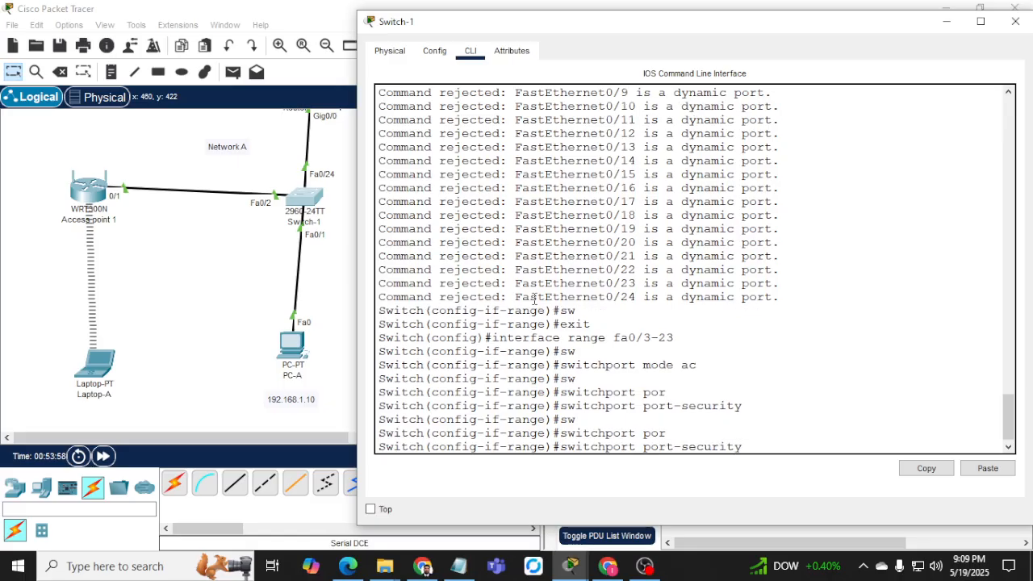
{"action": "type", "text": "maz1"}
{"action": "type", "text": "1"}
{"action": "type", "text": "1"}
{"action": "key", "text": "Return"}
Set the range's port-security violation mode to restrict.
{"action": "type", "text": "sw"}
{"action": "key", "text": "Tab"}
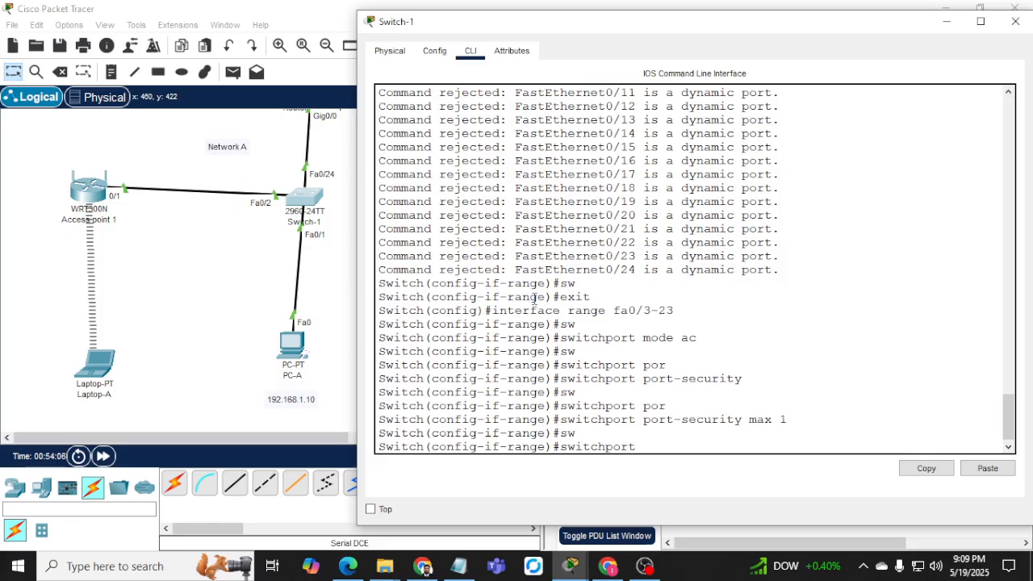
{"action": "type", "text": "por"}
{"action": "key", "text": "Tab"}
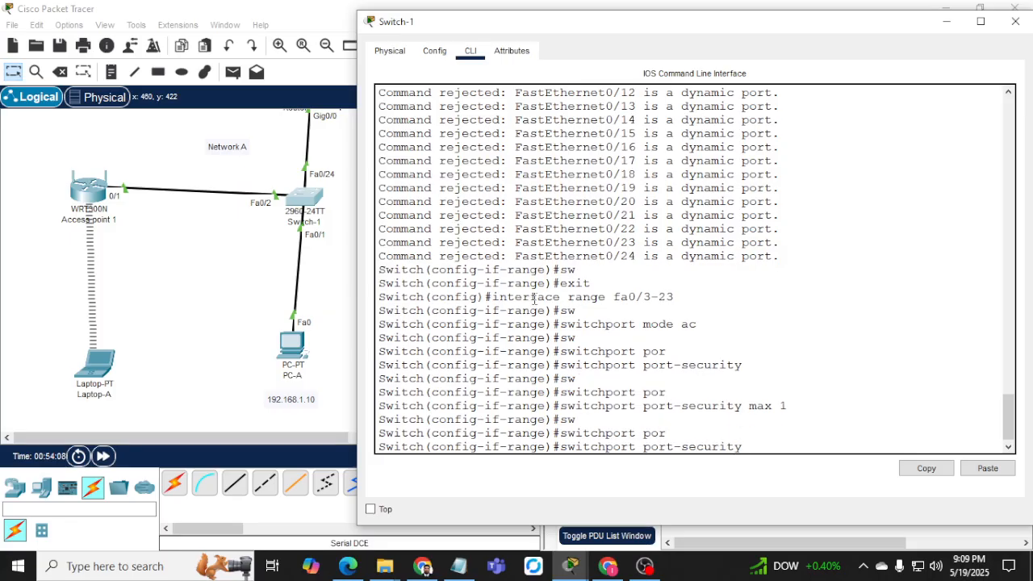
{"action": "type", "text": "vio"}
{"action": "key", "text": "Tab"}
{"action": "type", "text": "res"}
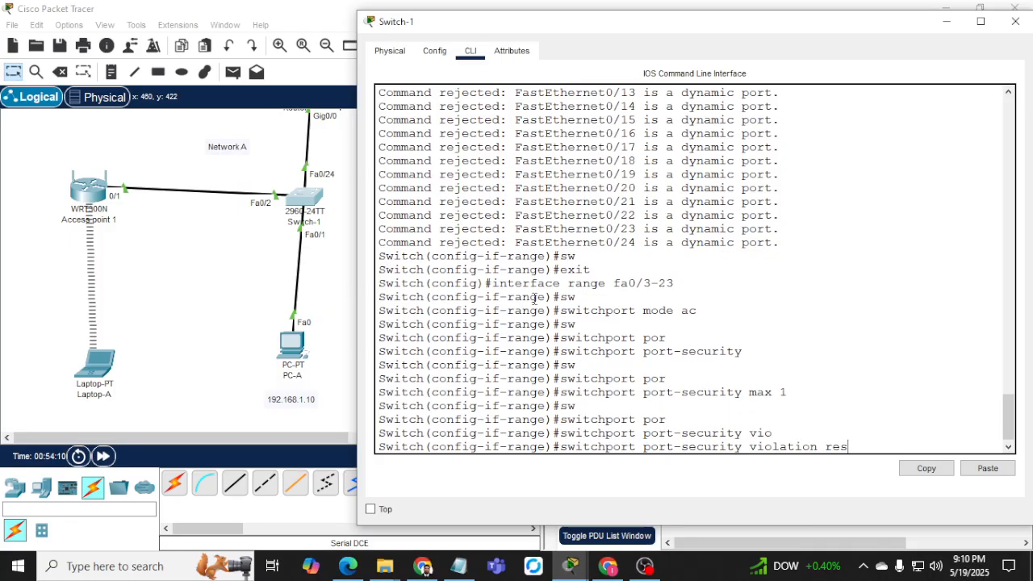
{"action": "key", "text": "Tab"}
{"action": "key", "text": "Return"}
Turn on sticky MAC learning for the range and return to the topology.
{"action": "type", "text": "sw"}
{"action": "key", "text": "Tab"}
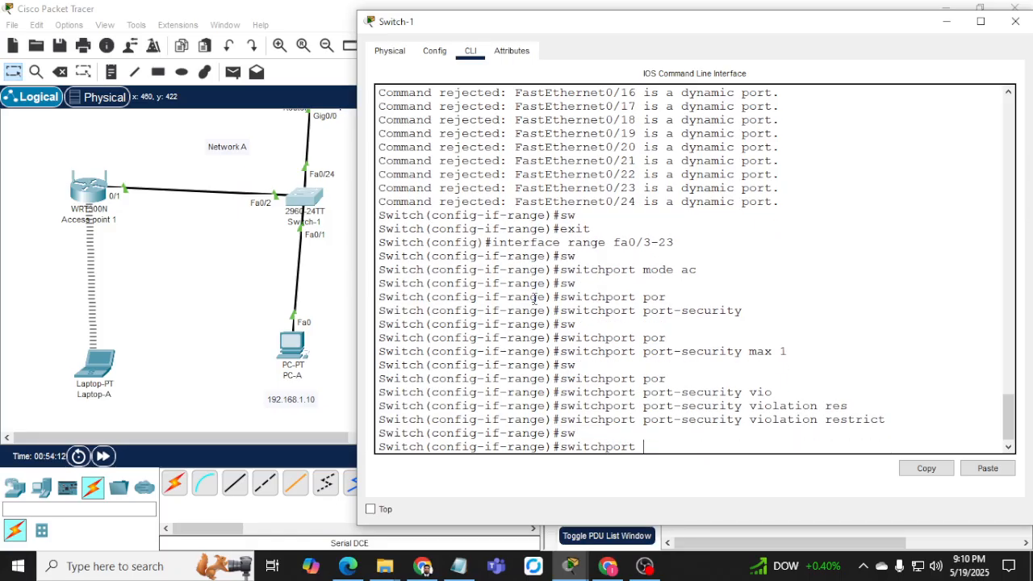
{"action": "type", "text": "por"}
{"action": "key", "text": "Tab"}
{"action": "type", "text": "mac"}
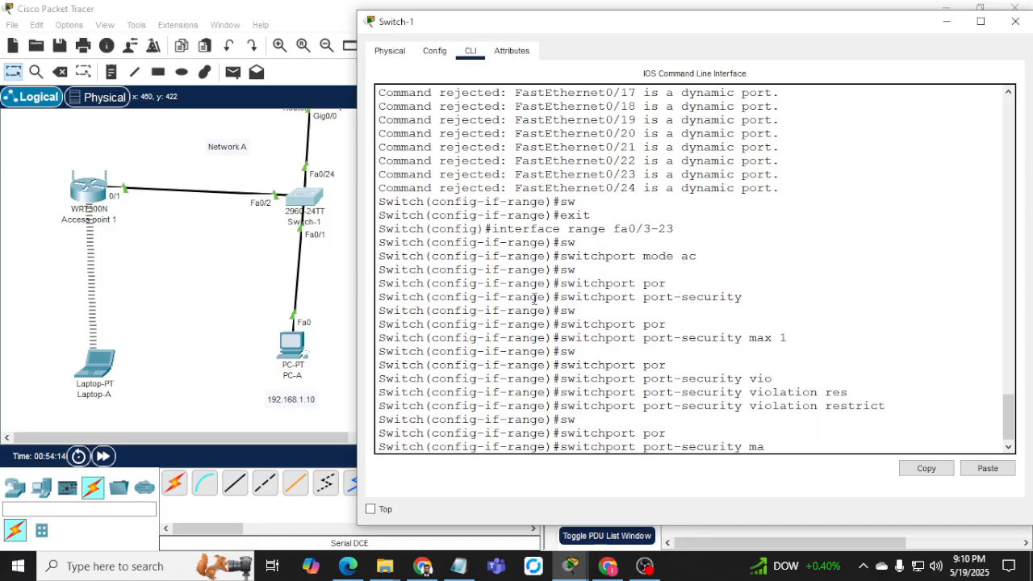
{"action": "key", "text": "Tab"}
{"action": "type", "text": "st"}
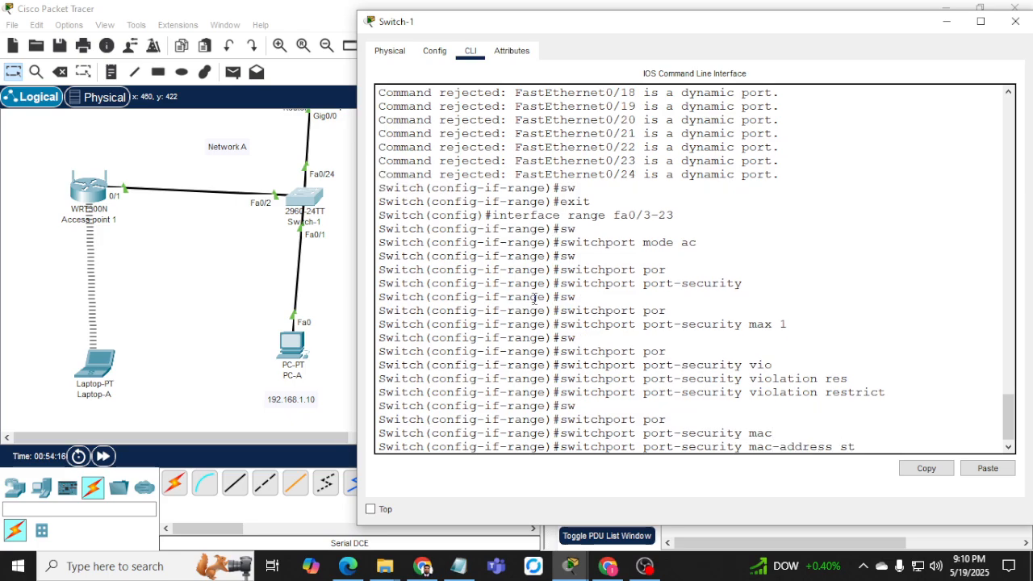
{"action": "key", "text": "Tab"}
{"action": "key", "text": "Return"}
{"action": "type", "text": "exit"}
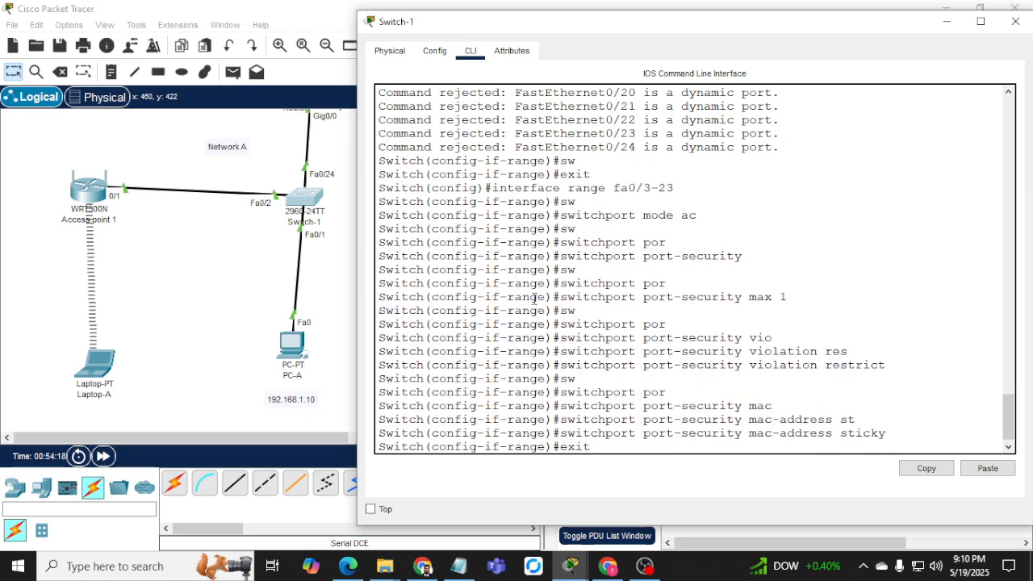
{"action": "key", "text": "Return"}
{"action": "key", "text": "Return"}
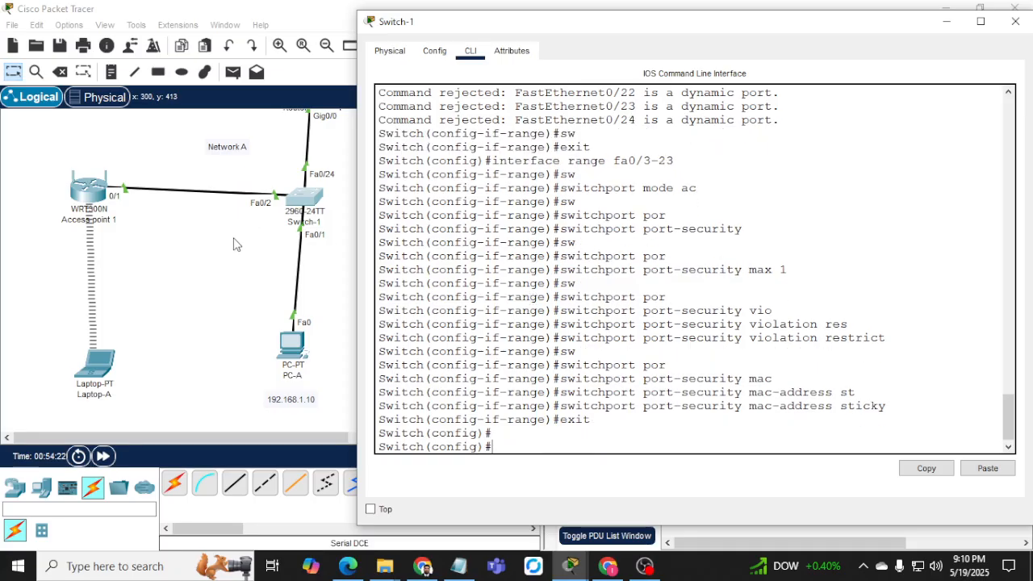
{"action": "left_click", "coordinate": [338, 300]}
Scroll to show the laptops, PCs and their IP addresses, then display the End Devices palette.
{"action": "scroll", "coordinate": [365, 315], "scroll_direction": "up", "scroll_amount": 3}
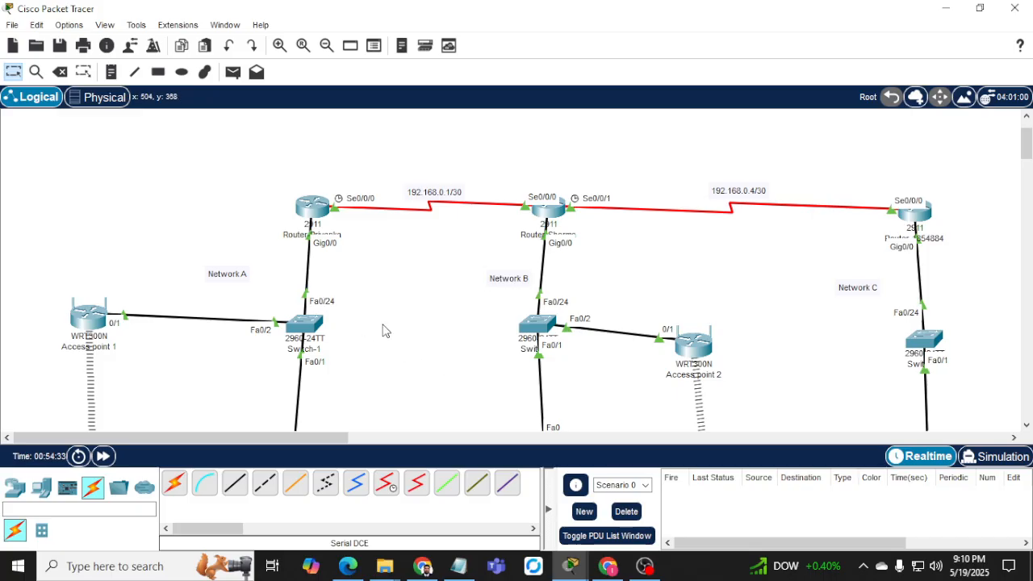
{"action": "scroll", "coordinate": [383, 329], "scroll_direction": "down", "scroll_amount": 1}
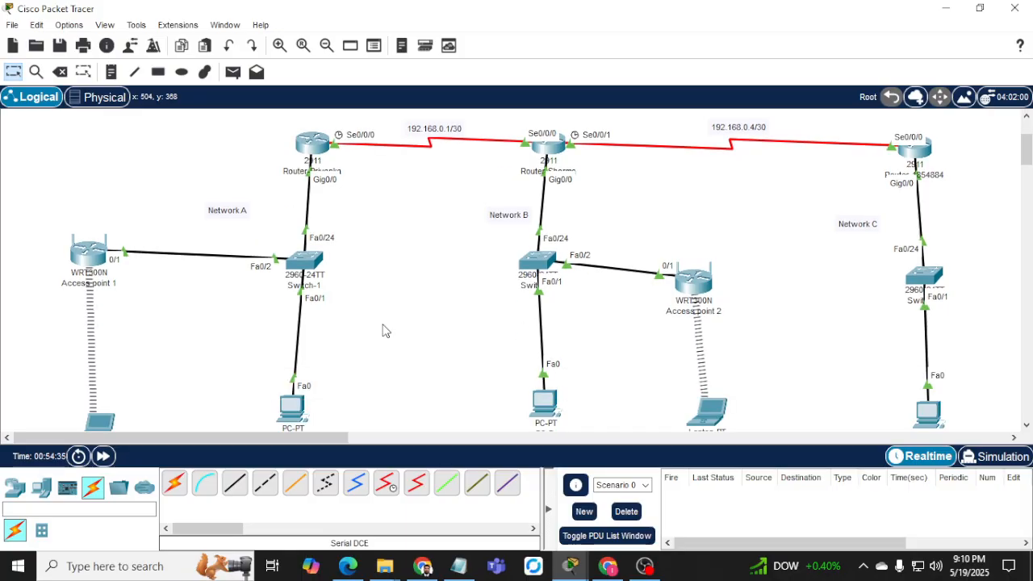
{"action": "scroll", "coordinate": [182, 354], "scroll_direction": "down", "scroll_amount": 1}
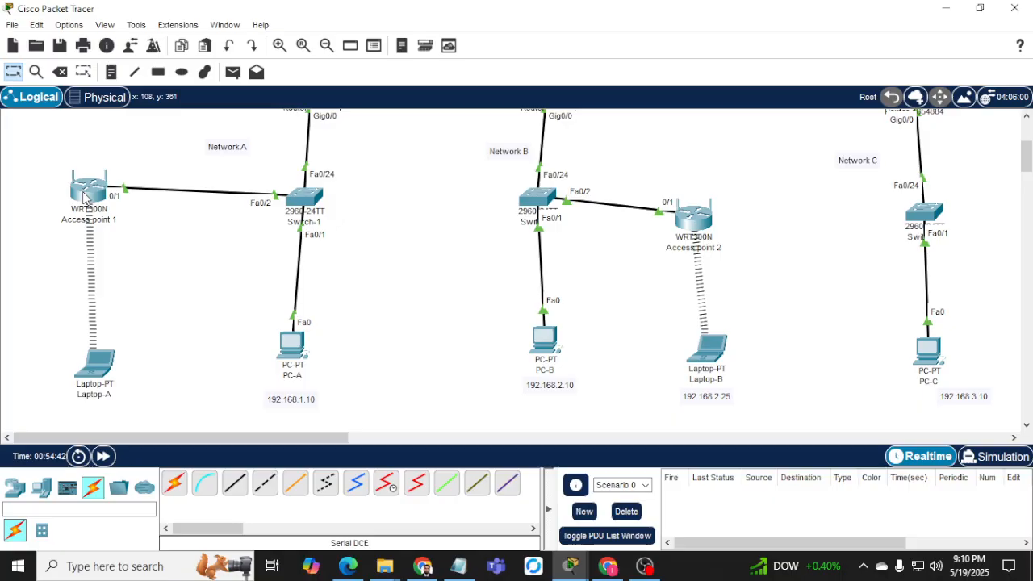
{"action": "mouse_move", "coordinate": [84, 196]}
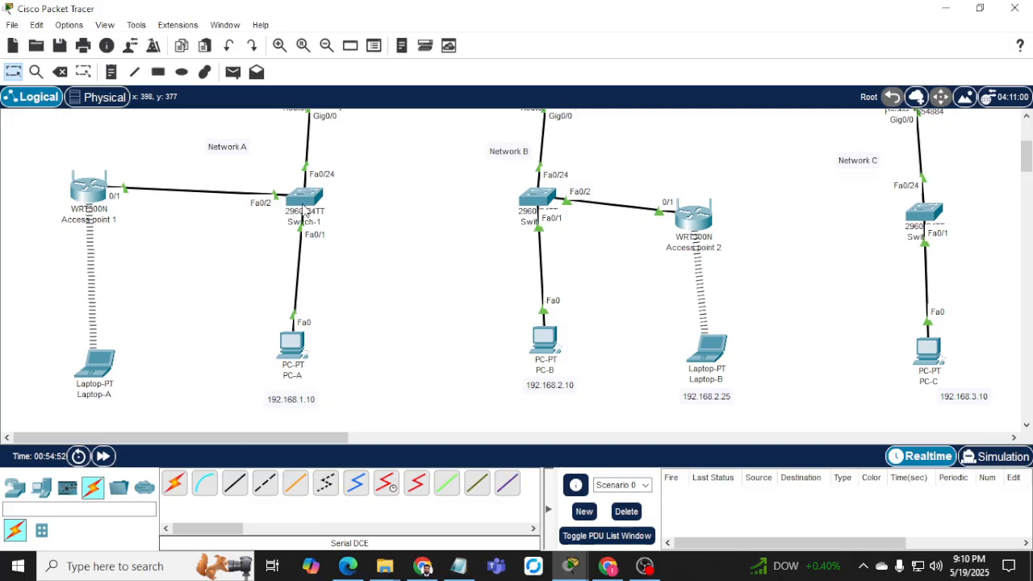
{"action": "mouse_move", "coordinate": [300, 205]}
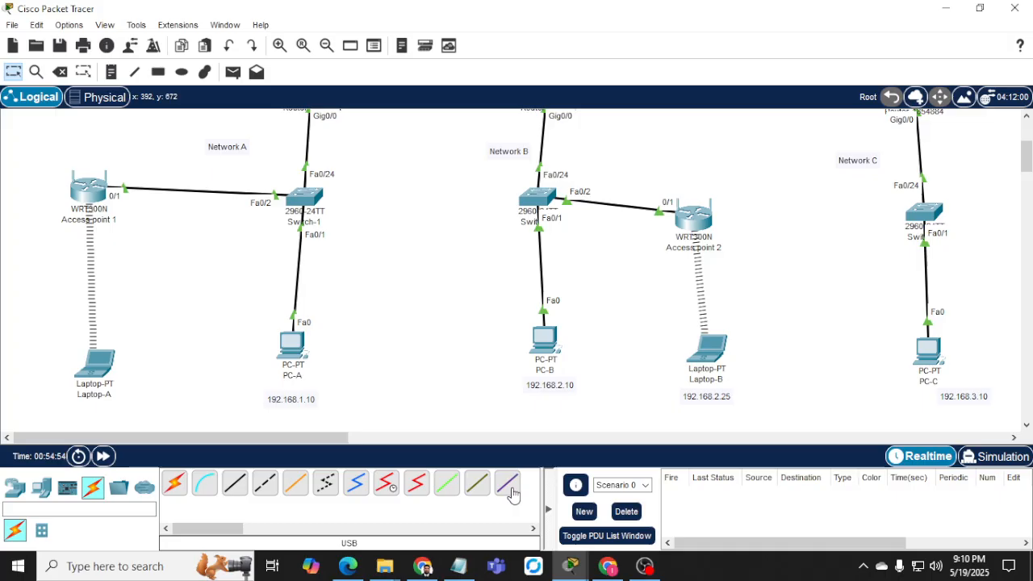
{"action": "left_click", "coordinate": [41, 488]}
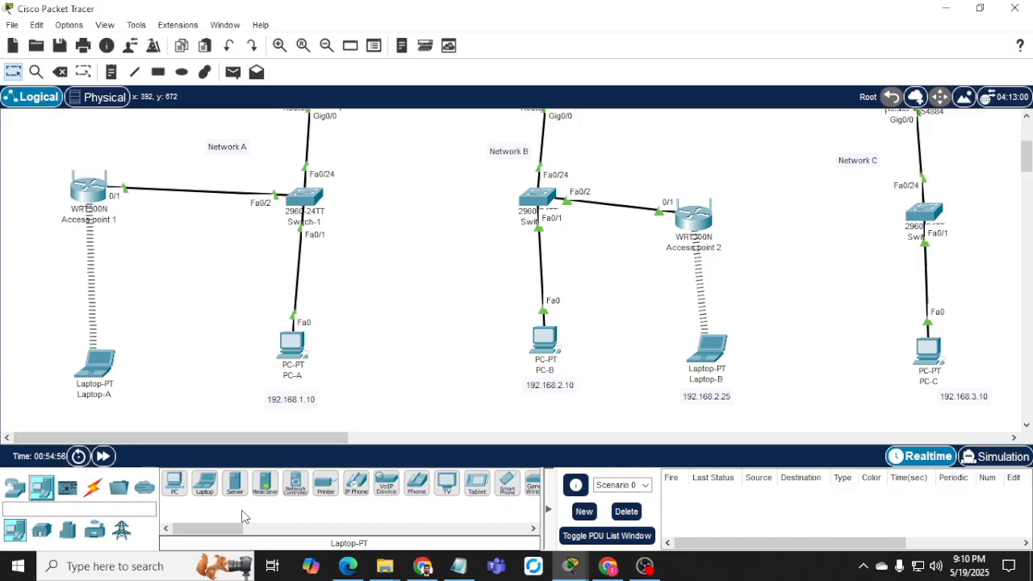
Place Laptop2 beside Laptop-A, replace its module with a WPC300N, and power it on.
{"action": "left_click_drag", "start_coordinate": [211, 501], "coordinate": [188, 353]}
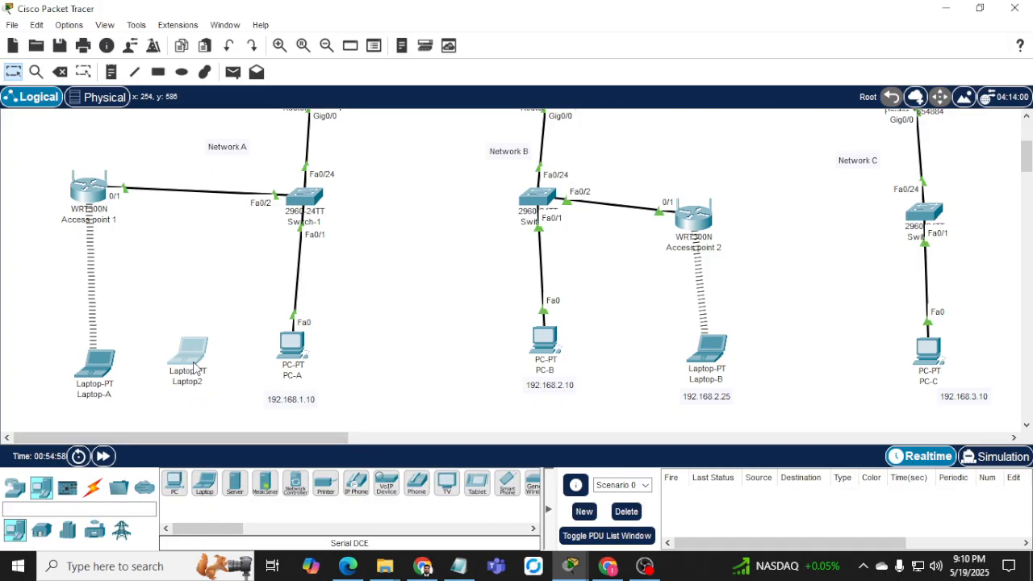
{"action": "left_click", "coordinate": [188, 355]}
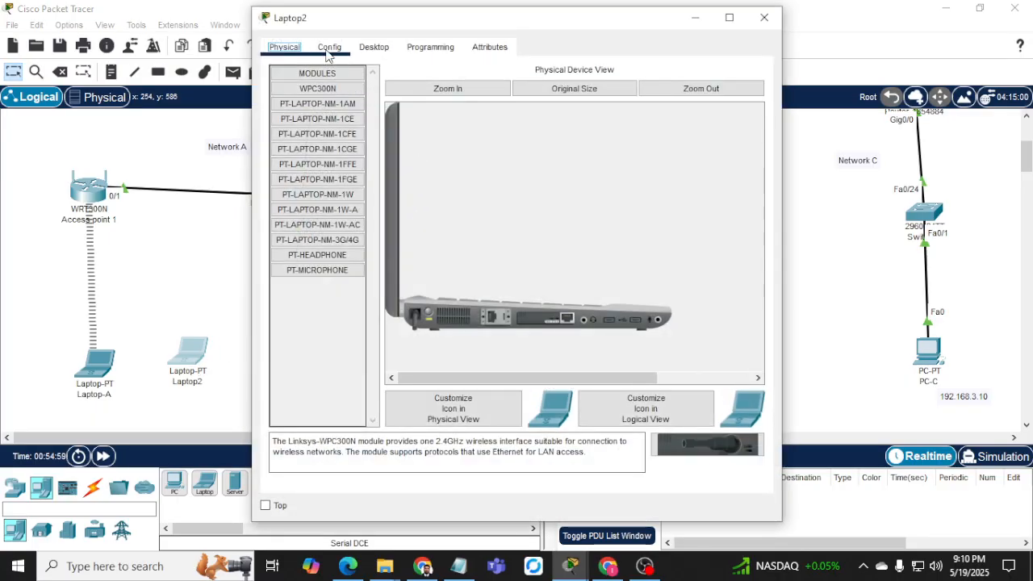
{"action": "left_click", "coordinate": [428, 311]}
{"action": "left_click_drag", "start_coordinate": [545, 319], "coordinate": [327, 323]}
{"action": "left_click", "coordinate": [318, 89]}
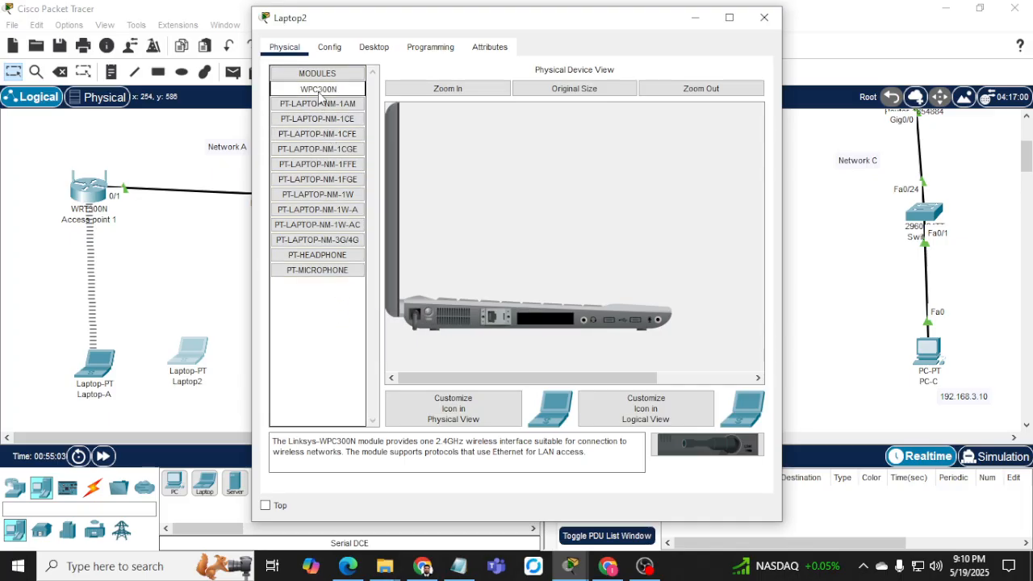
{"action": "left_click_drag", "start_coordinate": [317, 89], "coordinate": [546, 327]}
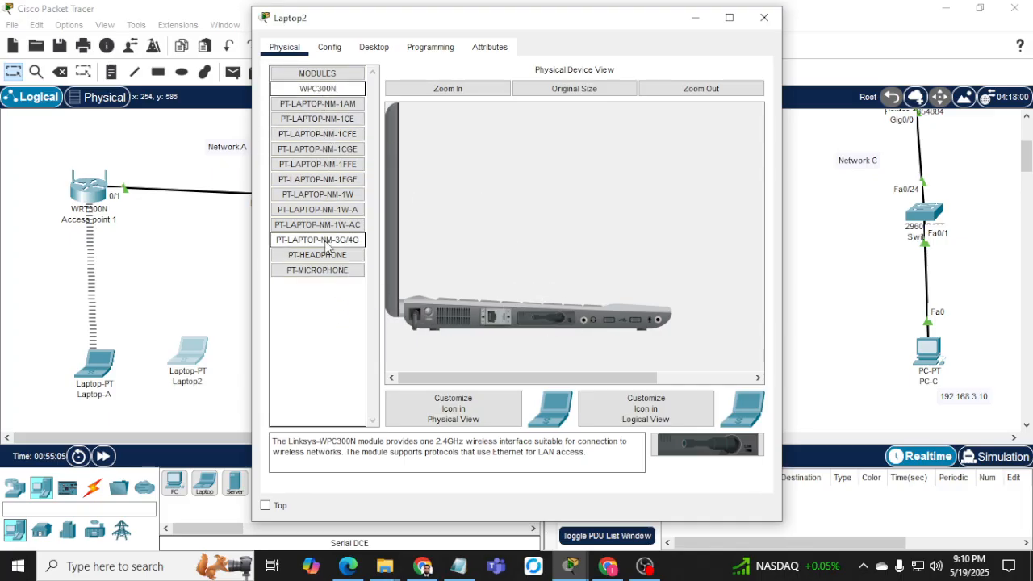
{"action": "left_click", "coordinate": [430, 315]}
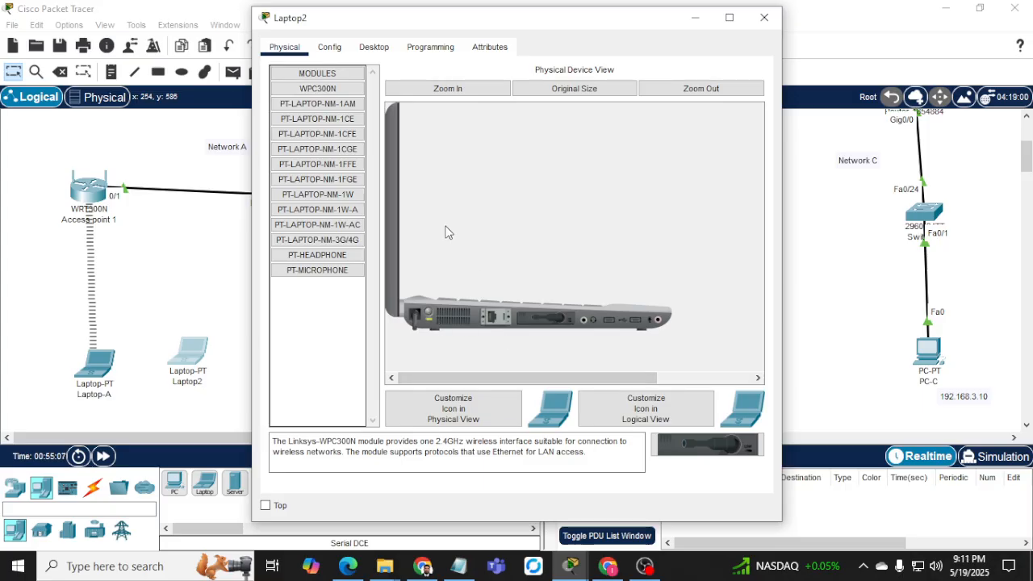
{"action": "left_click", "coordinate": [373, 47]}
{"action": "left_click", "coordinate": [329, 256]}
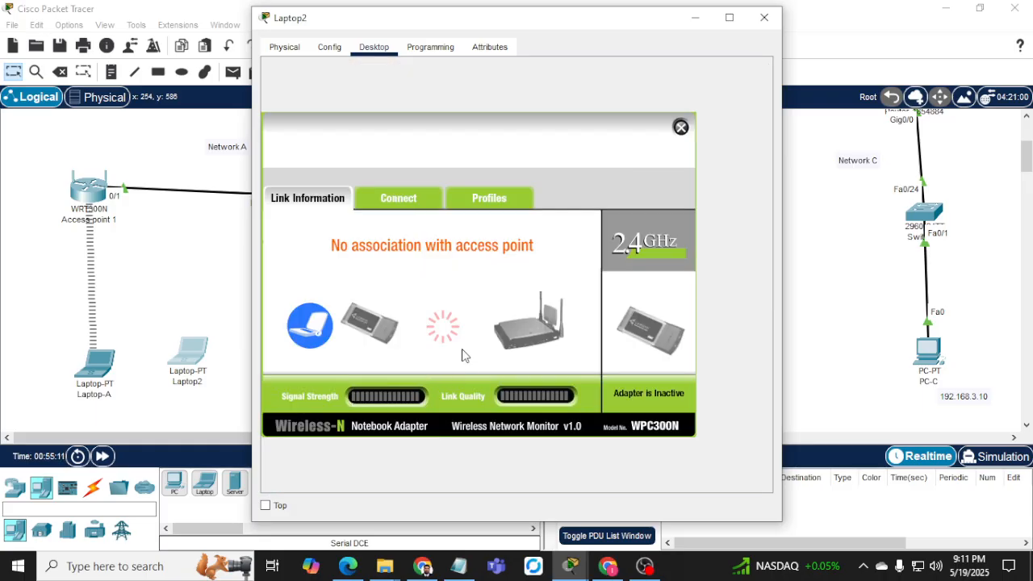
Rescan and connect Laptop2 to Network-A_wifi using the WPA2 pre-shared key.
{"action": "left_click", "coordinate": [403, 201]}
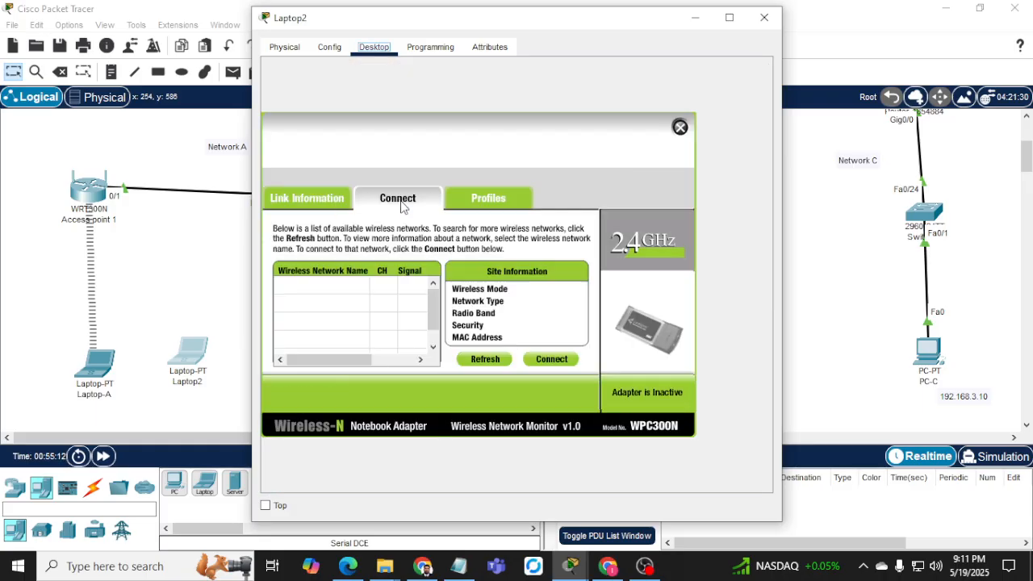
{"action": "left_click", "coordinate": [495, 361]}
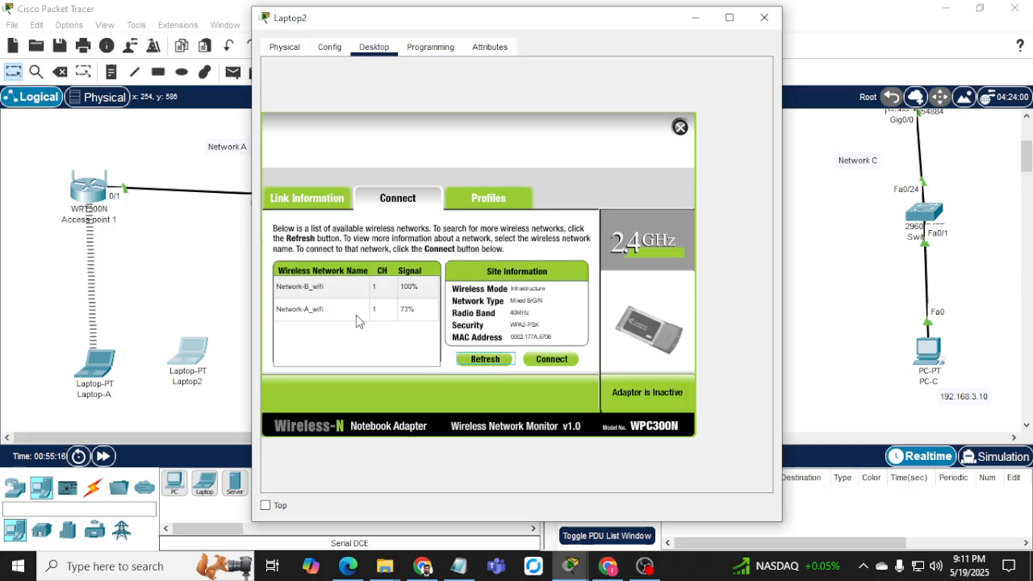
{"action": "left_click", "coordinate": [552, 359]}
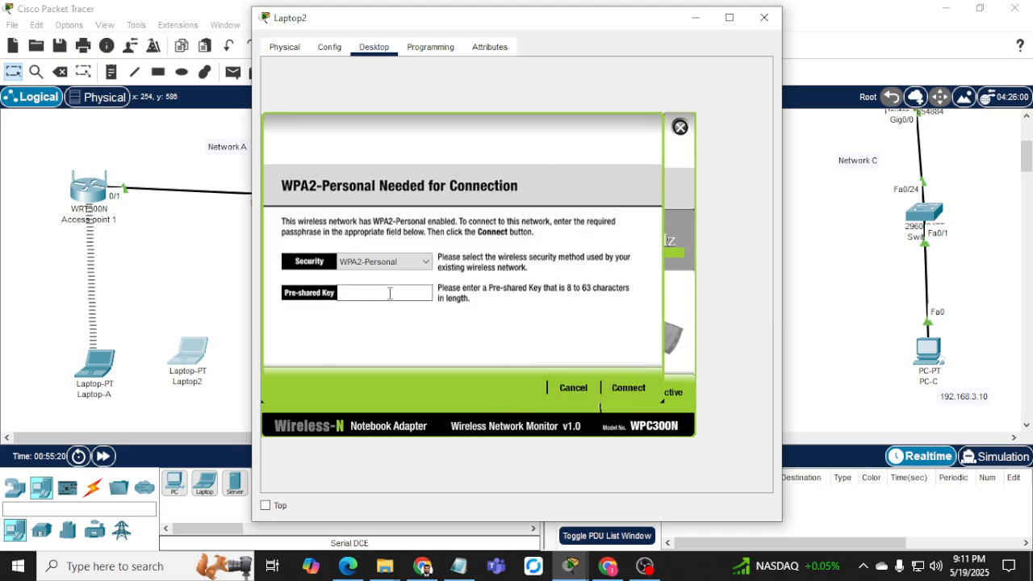
{"action": "left_click", "coordinate": [623, 388]}
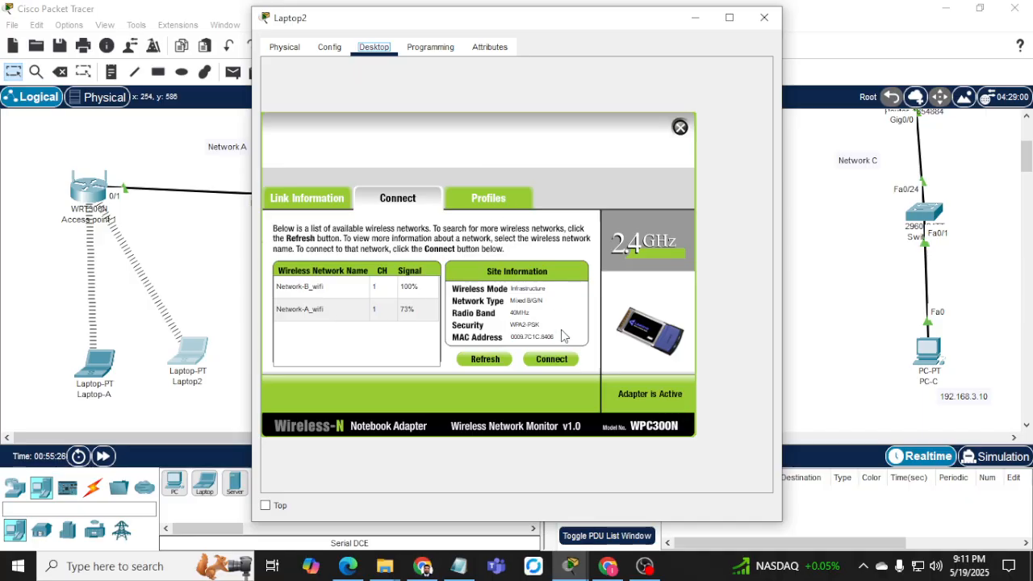
{"action": "left_click", "coordinate": [680, 127]}
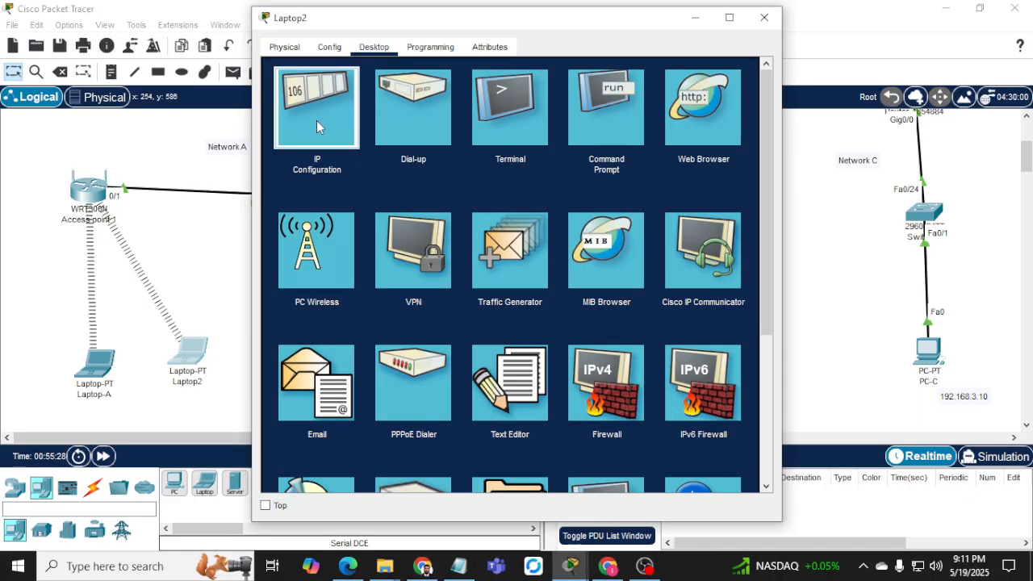
Give Laptop2 static IP 192.168.1.30, mask 255.255.255.0, gateway 192.168.1.1.
{"action": "left_click", "coordinate": [316, 123]}
{"action": "left_click", "coordinate": [456, 131]}
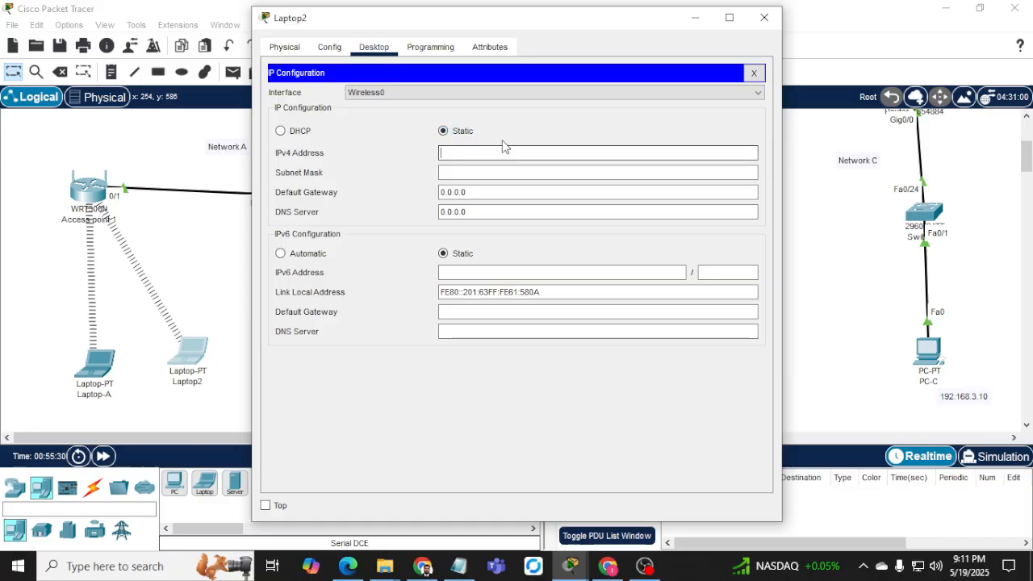
{"action": "left_click", "coordinate": [502, 148]}
{"action": "type", "text": "192.168"}
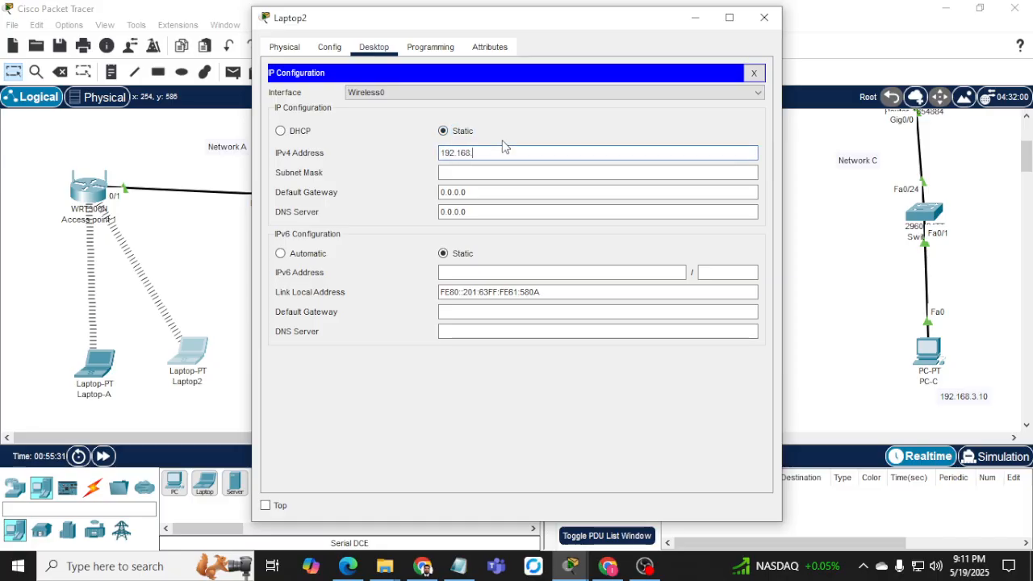
{"action": "type", "text": ".1.30"}
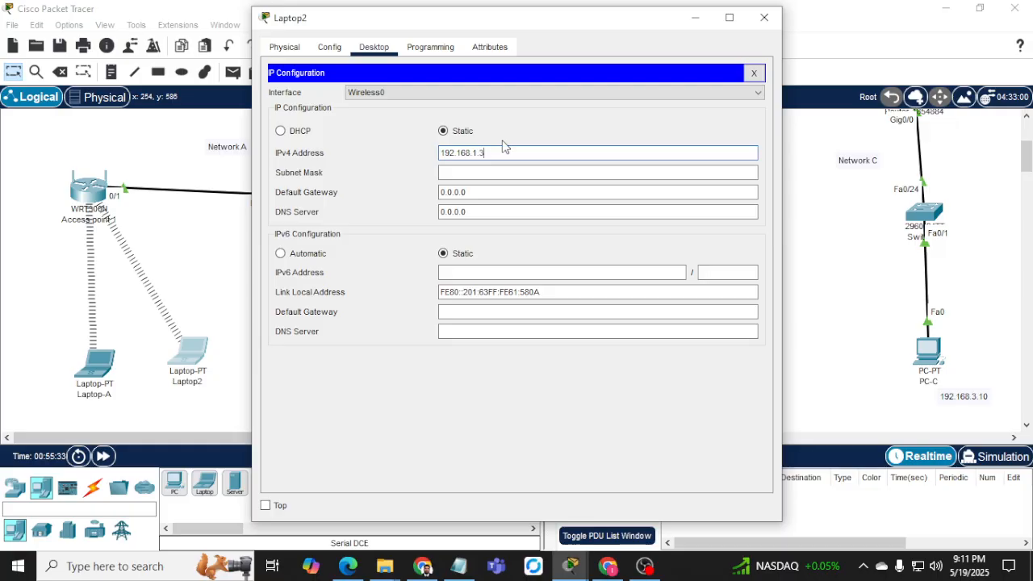
{"action": "key", "text": "Tab"}
{"action": "key", "text": "Tab"}
{"action": "type", "text": "1"}
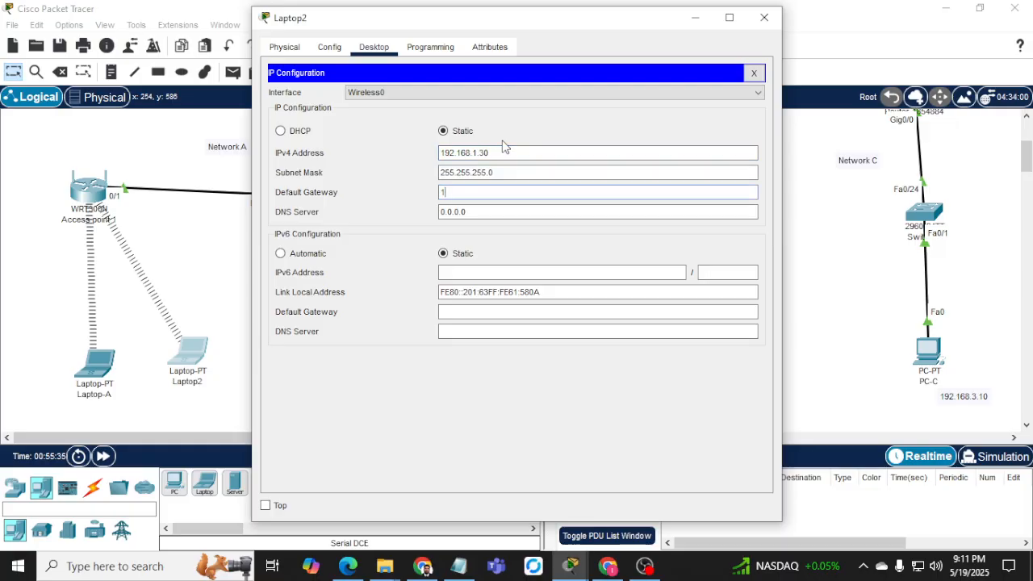
{"action": "type", "text": "92.168.1.1"}
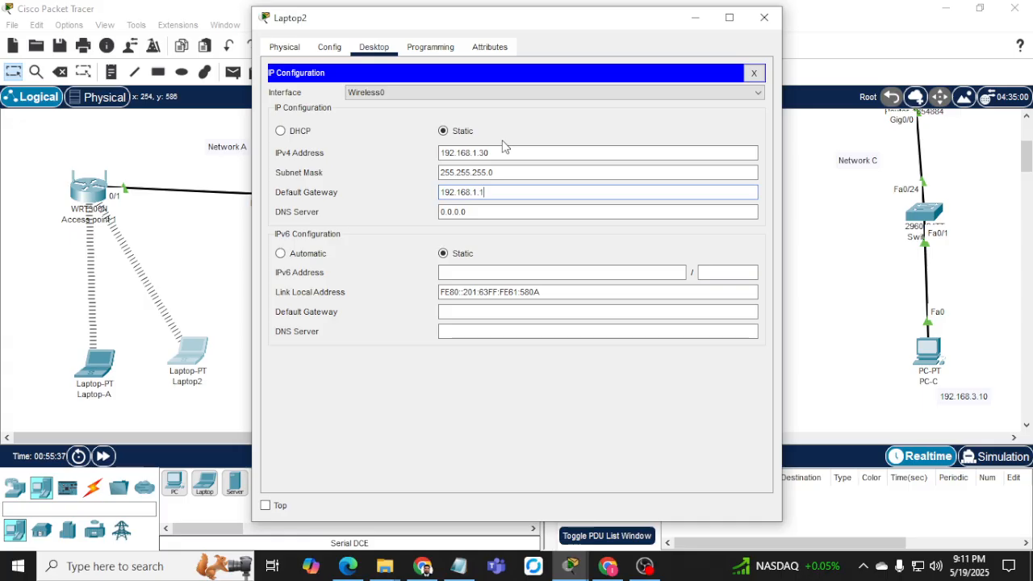
{"action": "left_click", "coordinate": [753, 74]}
{"action": "left_click", "coordinate": [595, 134]}
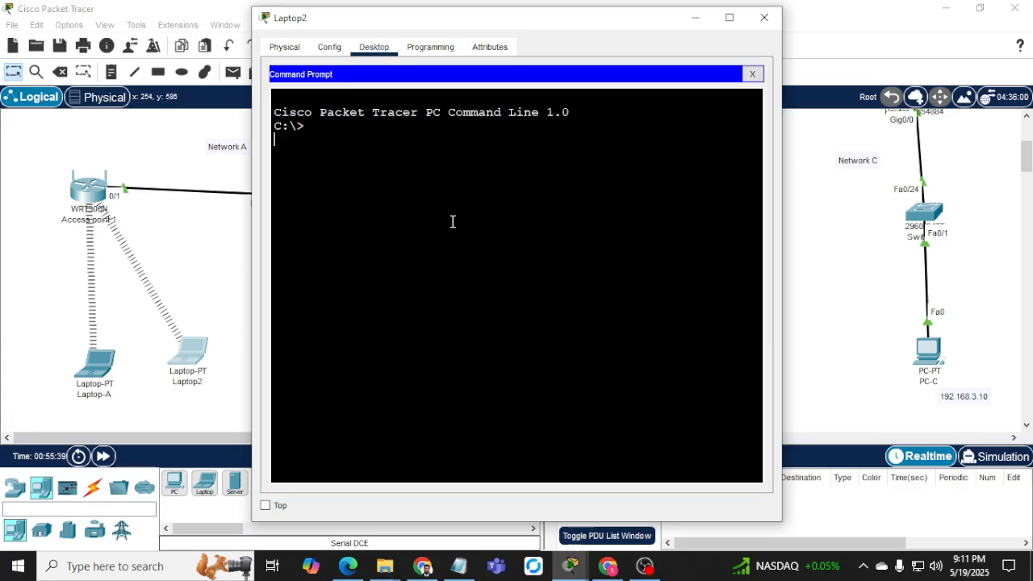
Ping 192.168.1.1 from Laptop2, getting four replies with 0% loss, then move its window aside.
{"action": "type", "text": "ping 192.168.1.1"}
{"action": "key", "text": "Return"}
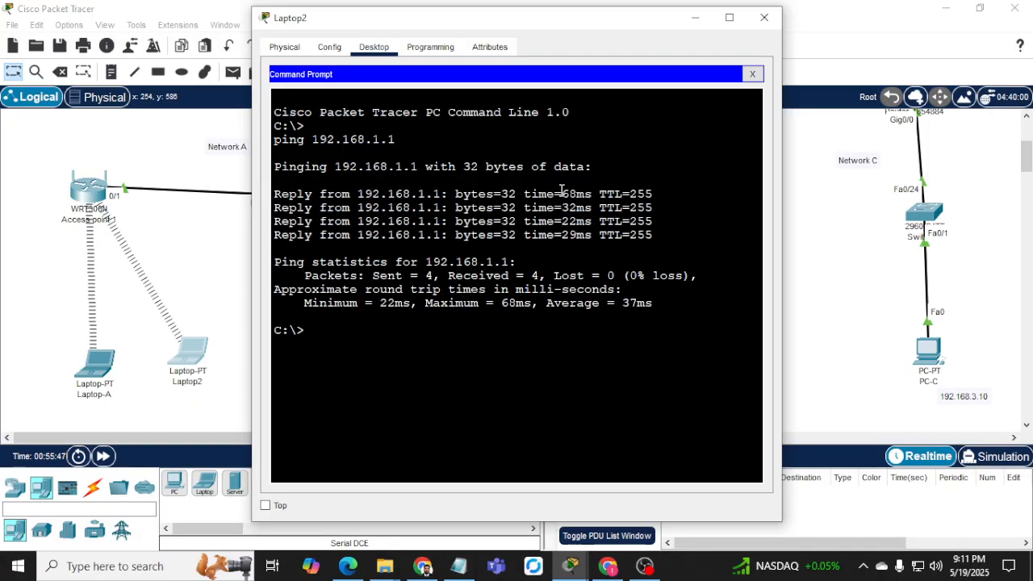
{"action": "key", "text": "Return"}
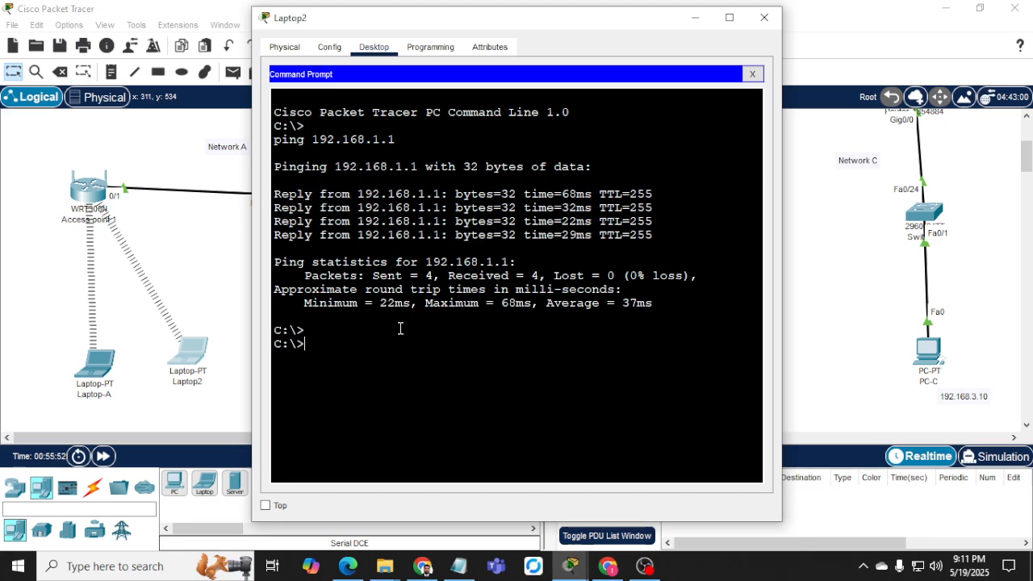
{"action": "left_click_drag", "start_coordinate": [468, 18], "coordinate": [646, 36]}
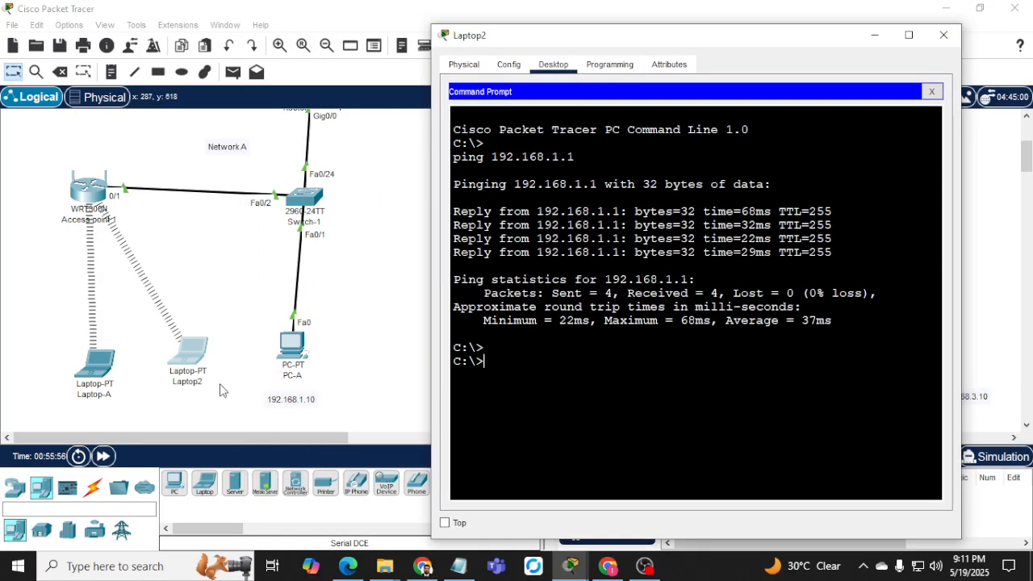
Ping 192.168.1.1 from Laptop-A and see the requests time out.
{"action": "left_click", "coordinate": [95, 363]}
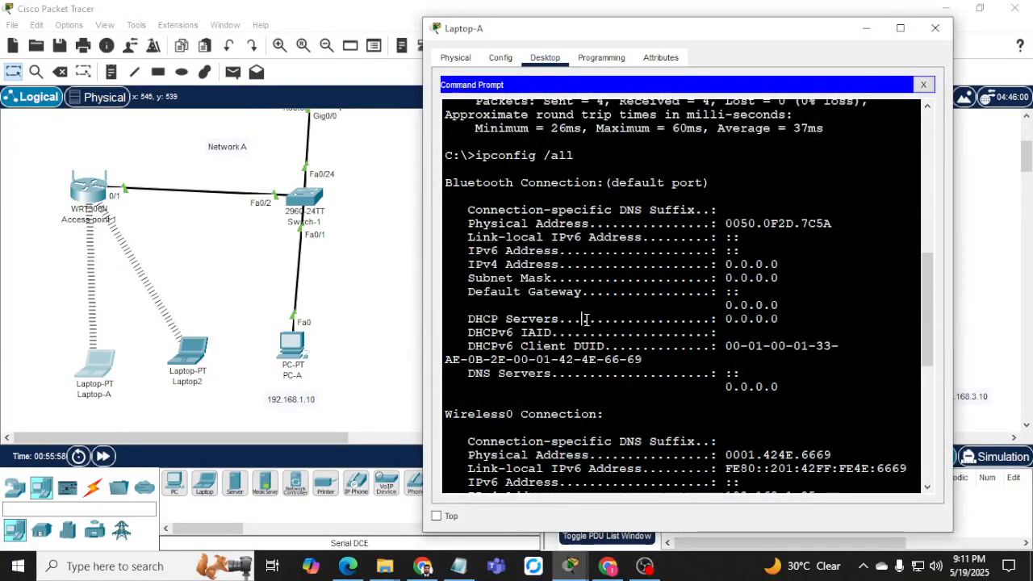
{"action": "scroll", "coordinate": [491, 254], "scroll_direction": "down", "scroll_amount": 10}
{"action": "type", "text": "pin"}
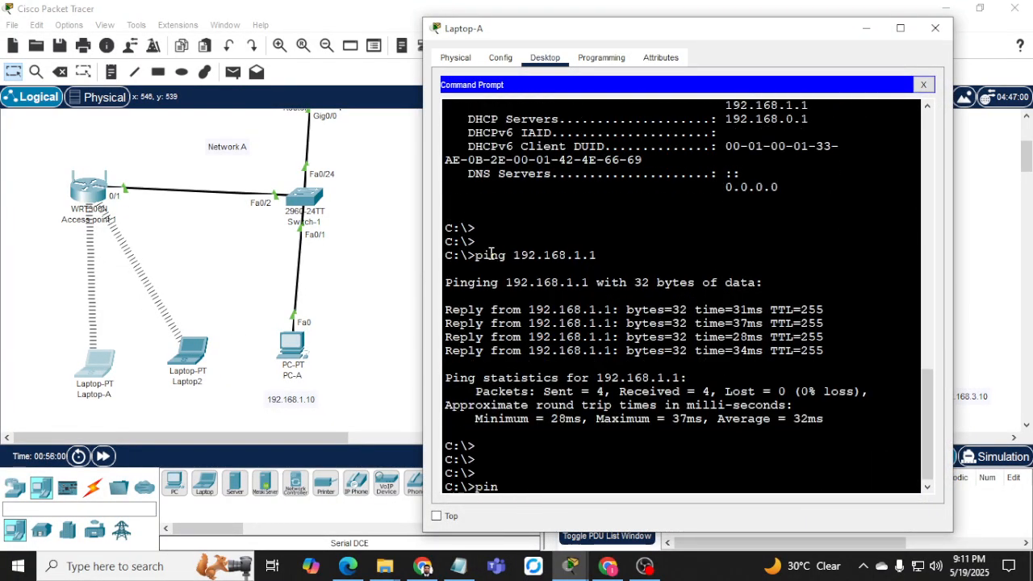
{"action": "type", "text": "g 192.168.1.1"}
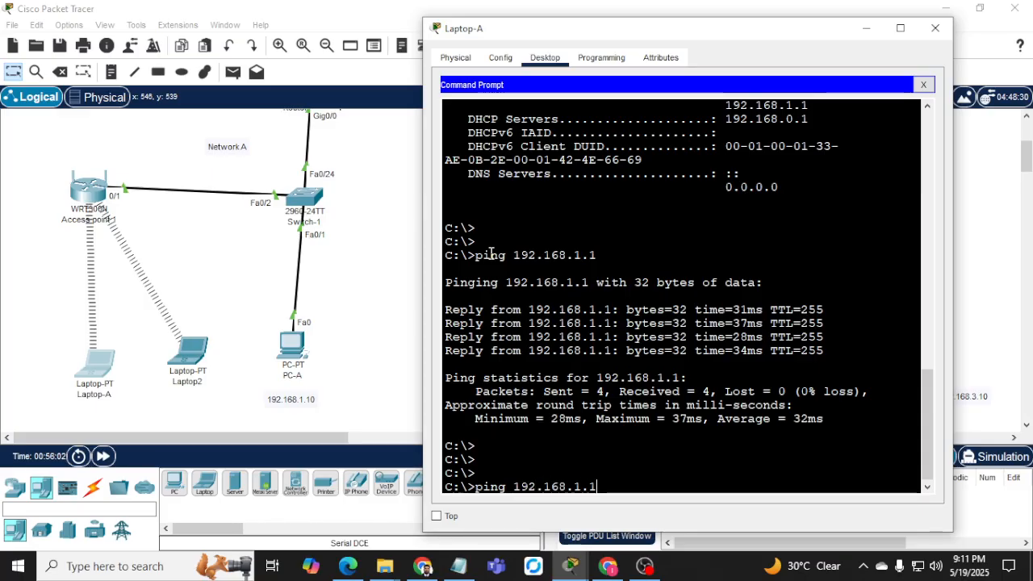
{"action": "key", "text": "Return"}
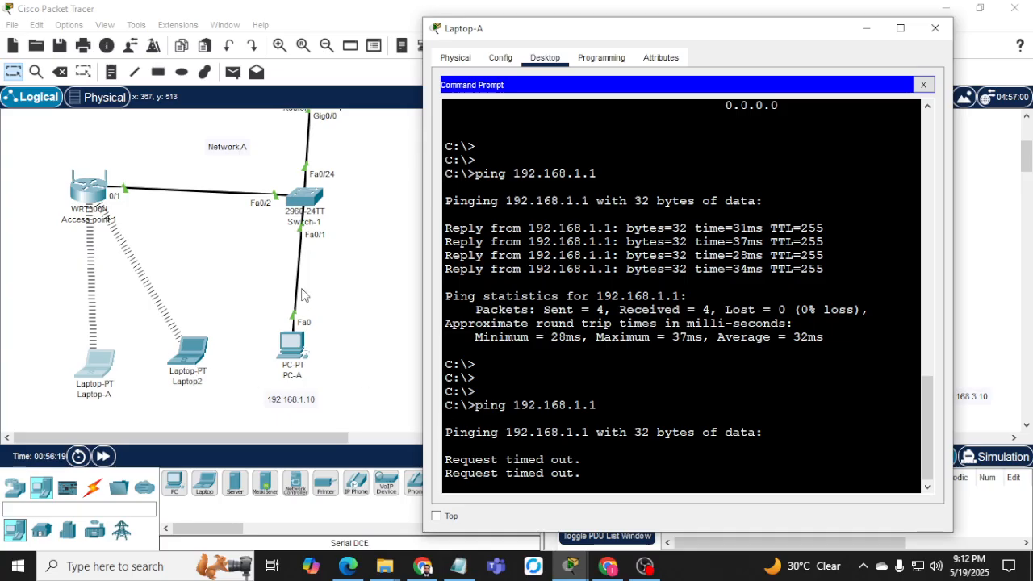
{"action": "left_click", "coordinate": [301, 203]}
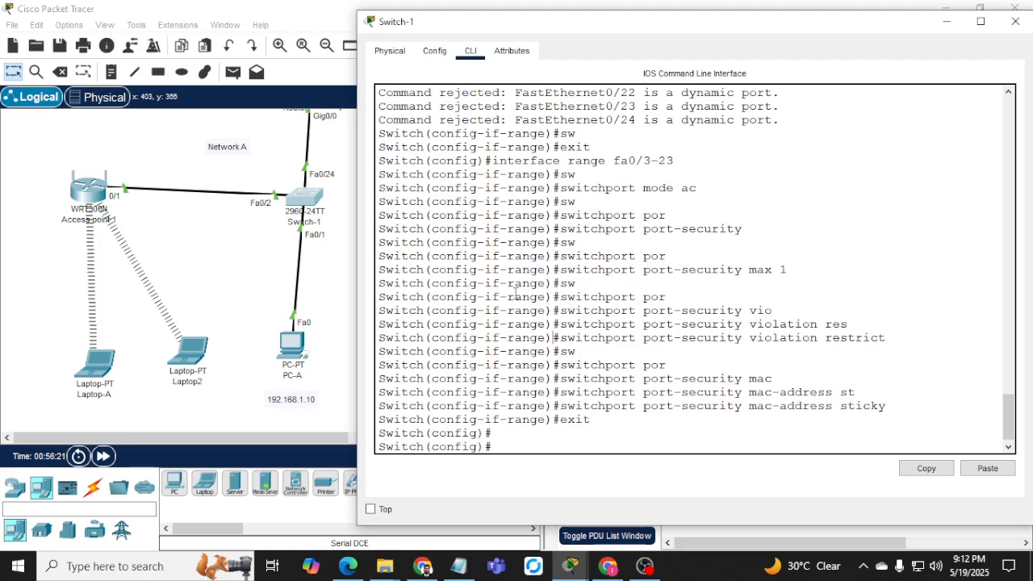
Leave configuration mode on Switch-1 to reach the privileged prompt.
{"action": "type", "text": "sh port"}
{"action": "key", "text": "Tab"}
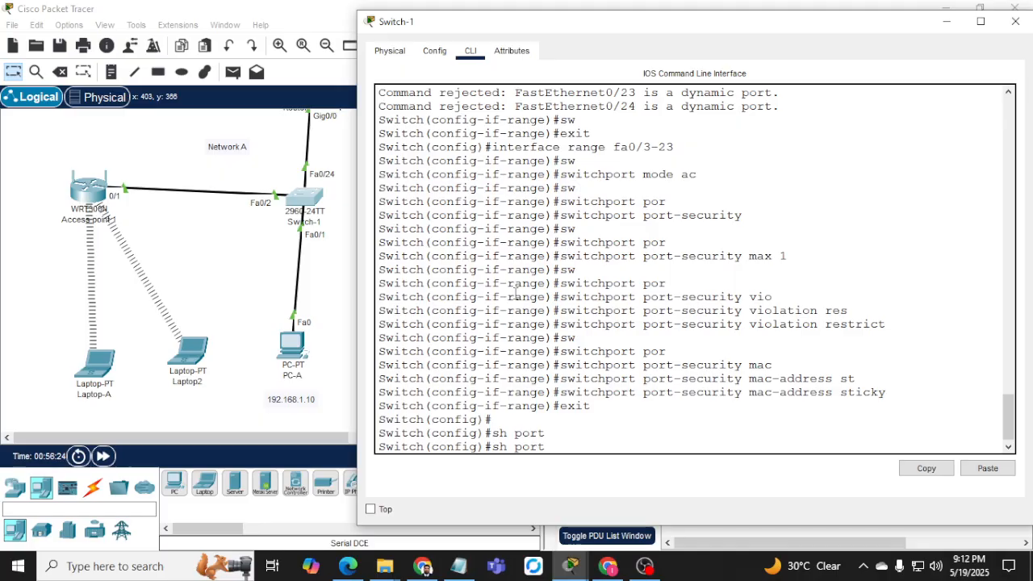
{"action": "key", "text": "BackSpace"}
{"action": "key", "text": "BackSpace"}
{"action": "key", "text": "BackSpace"}
{"action": "key", "text": "BackSpace"}
{"action": "key", "text": "BackSpace"}
{"action": "key", "text": "BackSpace"}
{"action": "key", "text": "BackSpace"}
{"action": "type", "text": "end"}
{"action": "key", "text": "Return"}
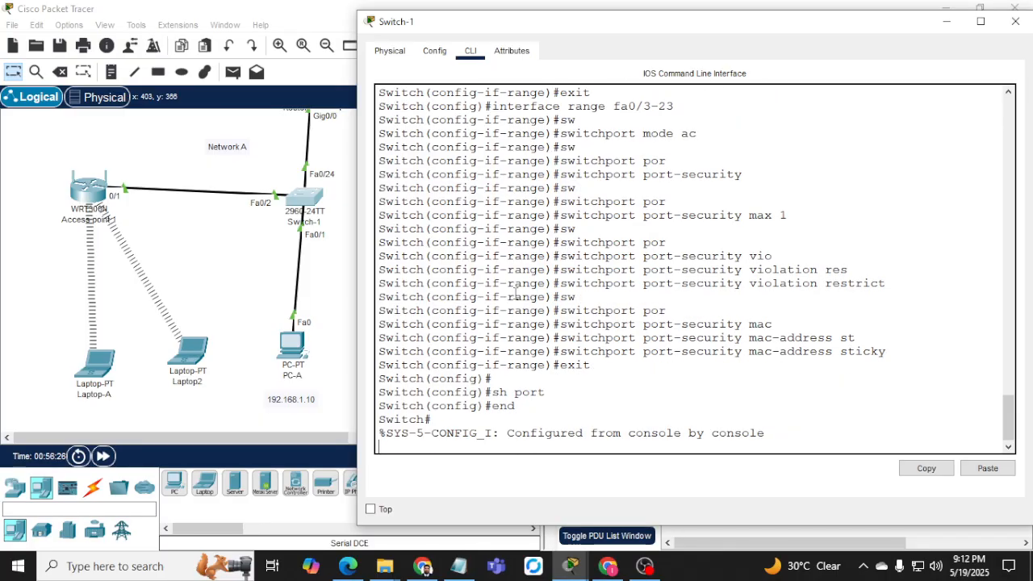
{"action": "key", "text": "Return"}
Run show port-security address and highlight the sticky MAC ending 580A on Fa0/2.
{"action": "type", "text": "sh por"}
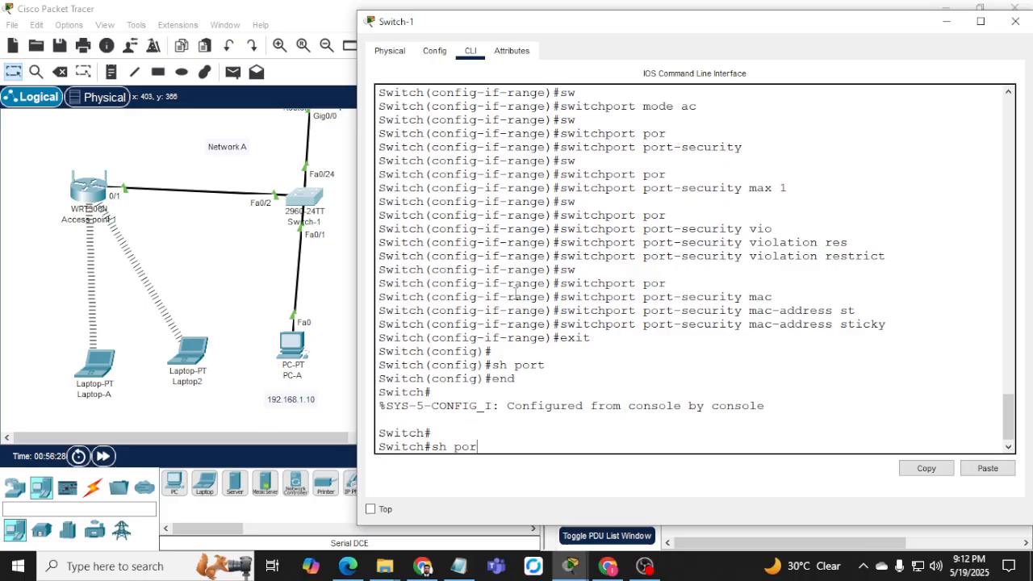
{"action": "key", "text": "Tab"}
{"action": "type", "text": "ad"}
{"action": "key", "text": "Tab"}
{"action": "key", "text": "Return"}
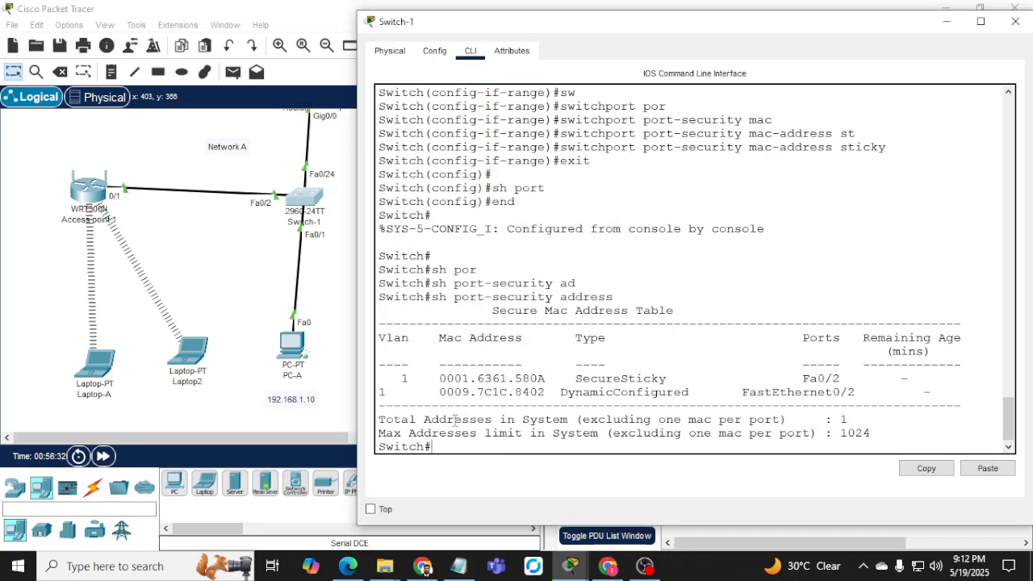
{"action": "left_click_drag", "start_coordinate": [514, 378], "coordinate": [652, 378]}
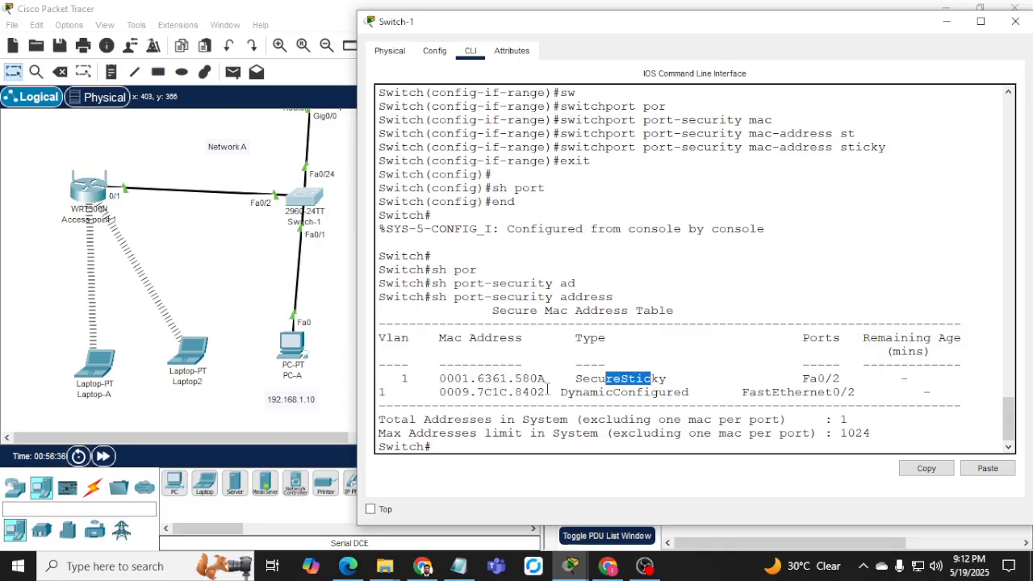
{"action": "left_click_drag", "start_coordinate": [516, 377], "coordinate": [575, 379]}
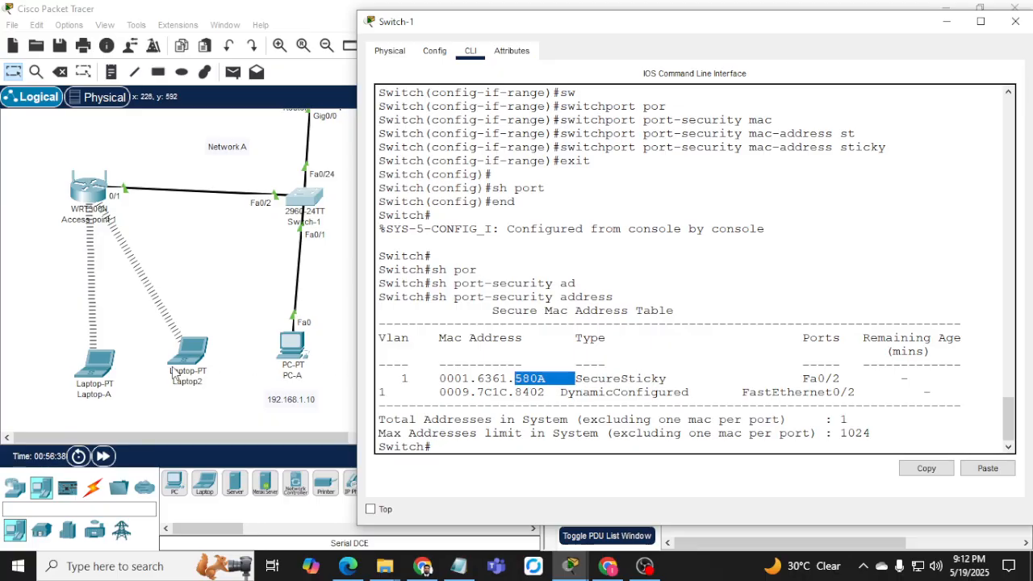
{"action": "left_click", "coordinate": [173, 373]}
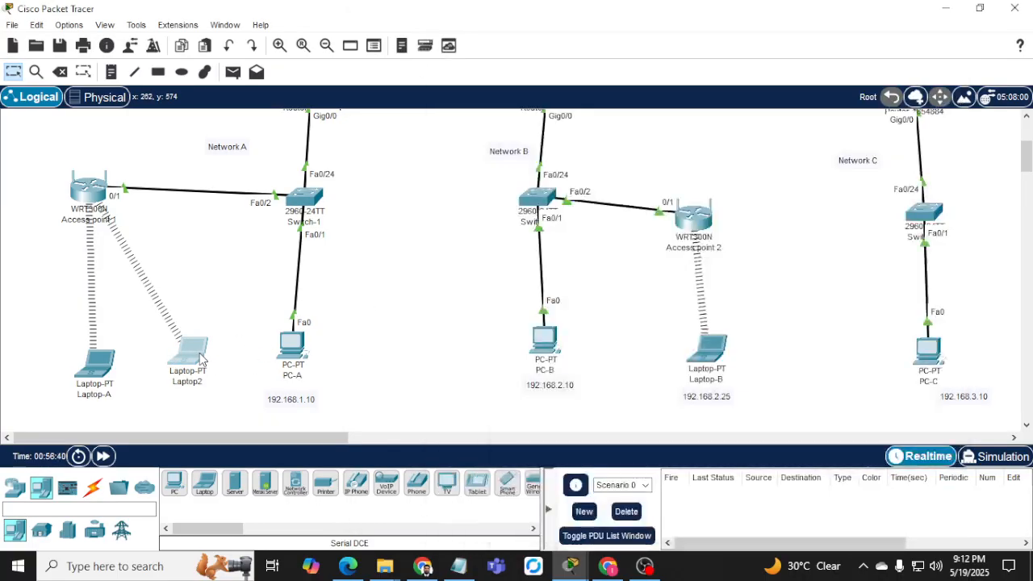
{"action": "left_click", "coordinate": [201, 360]}
{"action": "type", "text": "ip"}
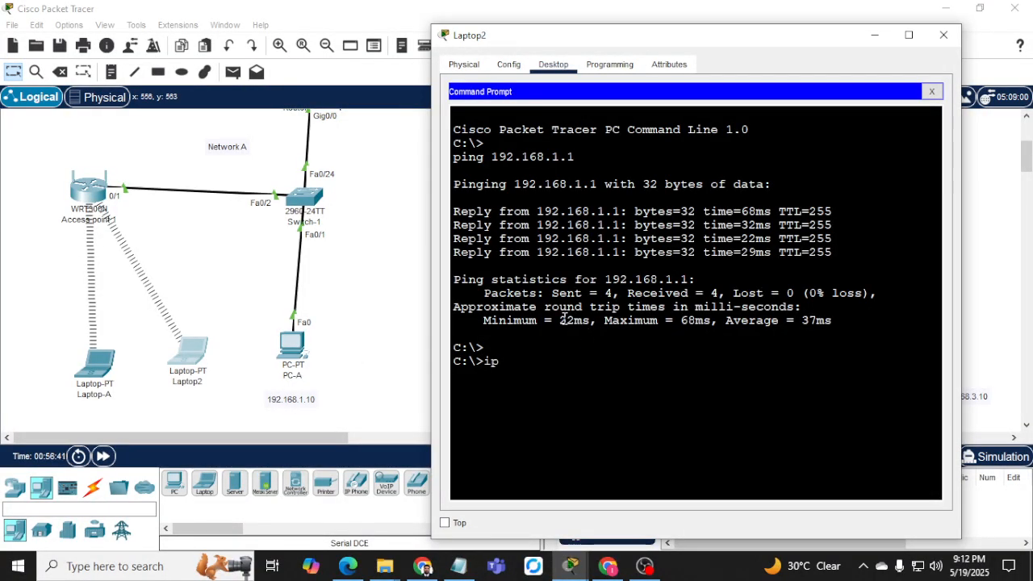
{"action": "type", "text": "config /all"}
{"action": "key", "text": "Return"}
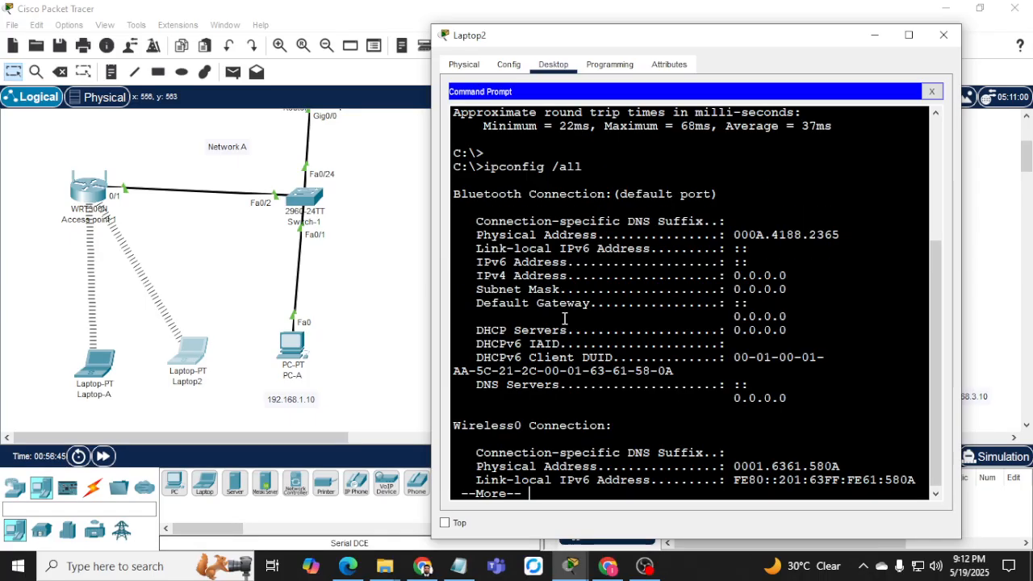
{"action": "key", "text": "space"}
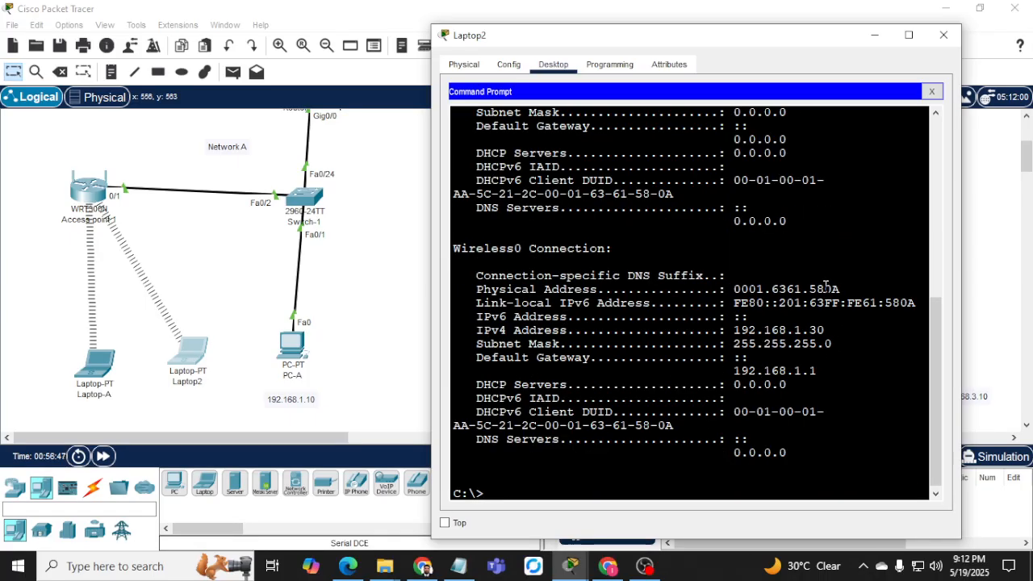
{"action": "left_click_drag", "start_coordinate": [809, 289], "coordinate": [839, 289]}
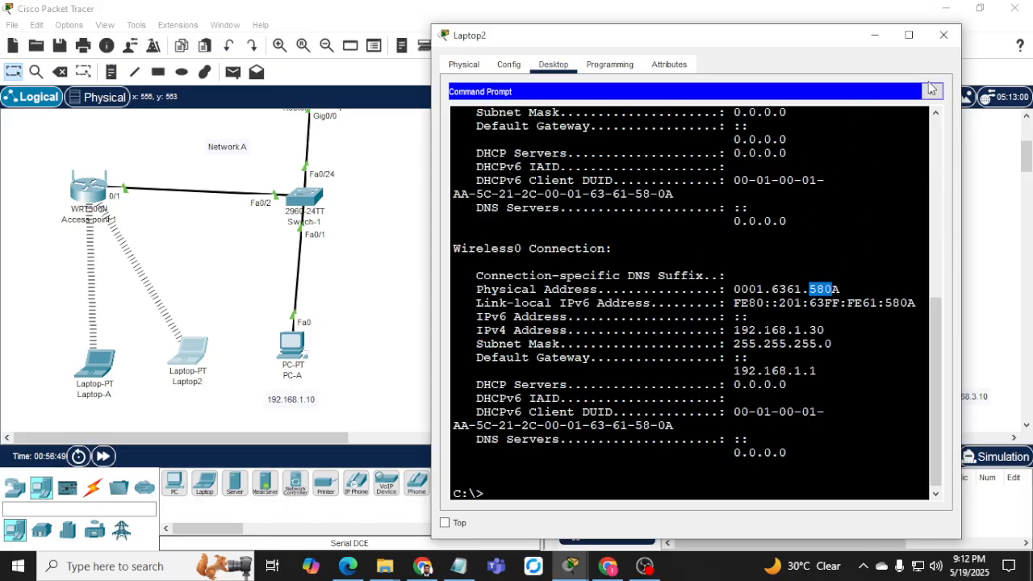
{"action": "left_click", "coordinate": [945, 37]}
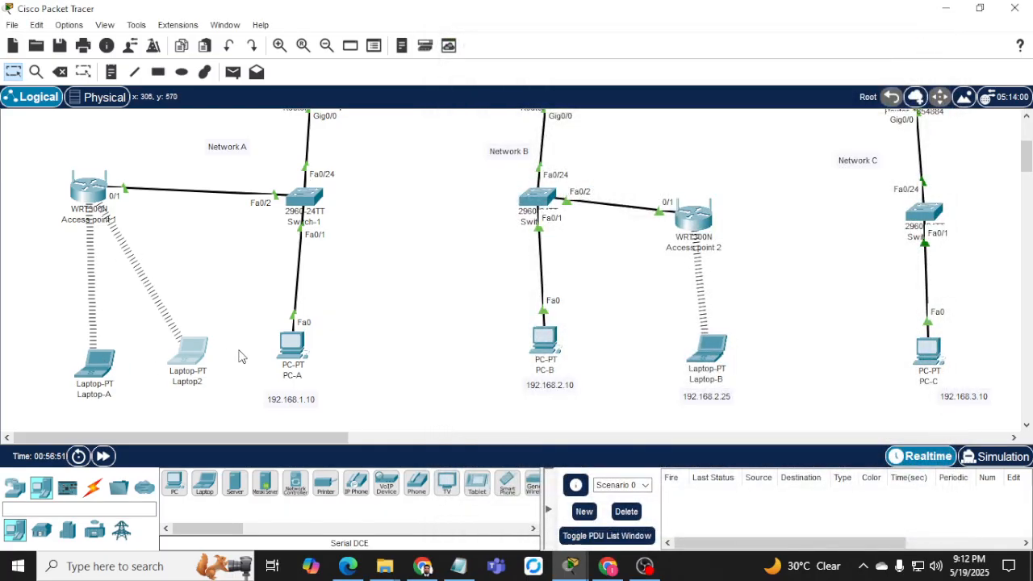
{"action": "left_click", "coordinate": [297, 202]}
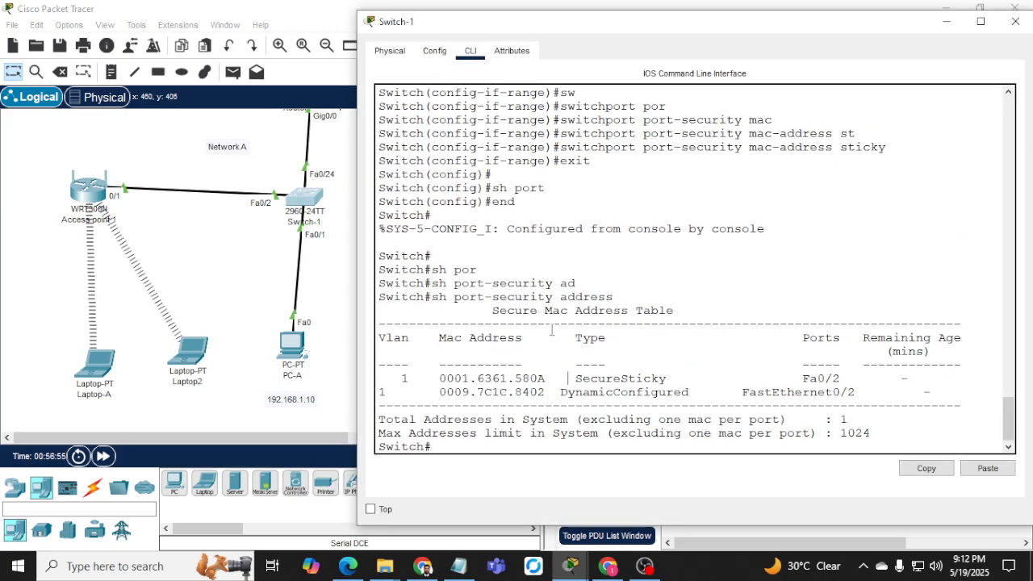
Run clear port-security all to wipe Switch-1's secure MACs, then enter conf t.
{"action": "type", "text": "clear por"}
{"action": "key", "text": "Tab"}
{"action": "type", "text": "add"}
{"action": "key", "text": "Return"}
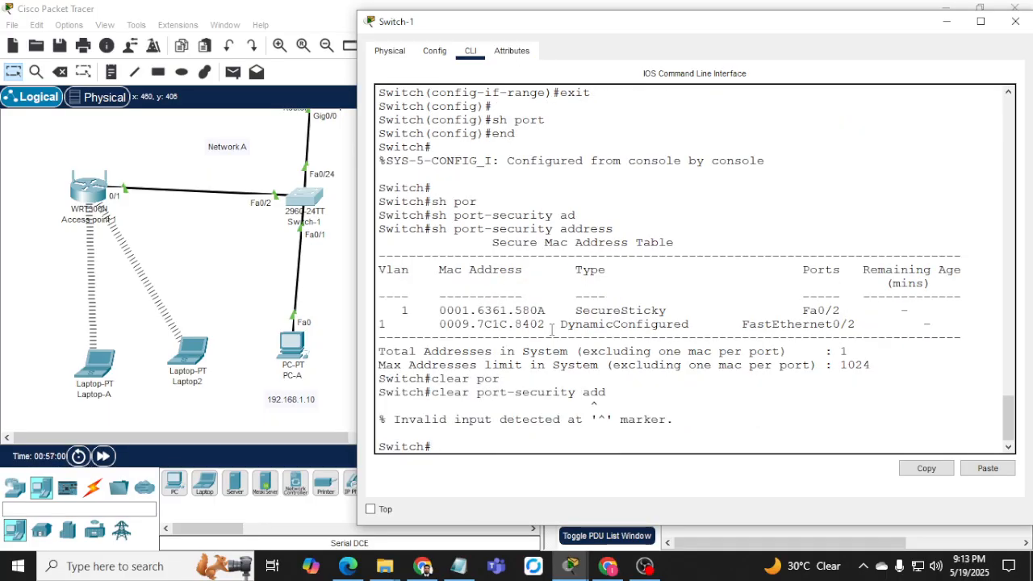
{"action": "key", "text": "Up"}
{"action": "key", "text": "BackSpace"}
{"action": "key", "text": "BackSpace"}
{"action": "key", "text": "BackSpace"}
{"action": "type", "text": "?"}
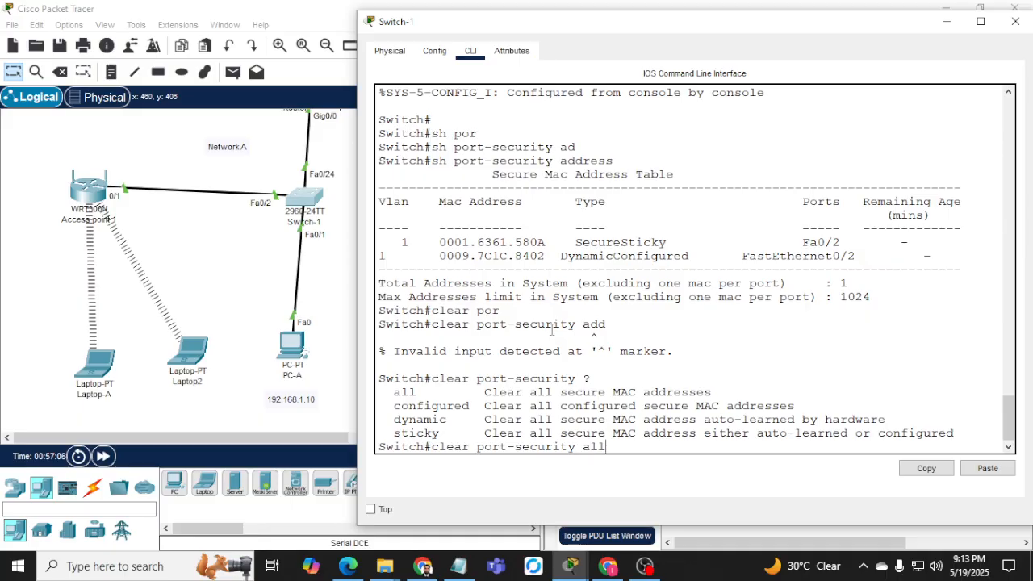
{"action": "type", "text": "all"}
{"action": "key", "text": "Return"}
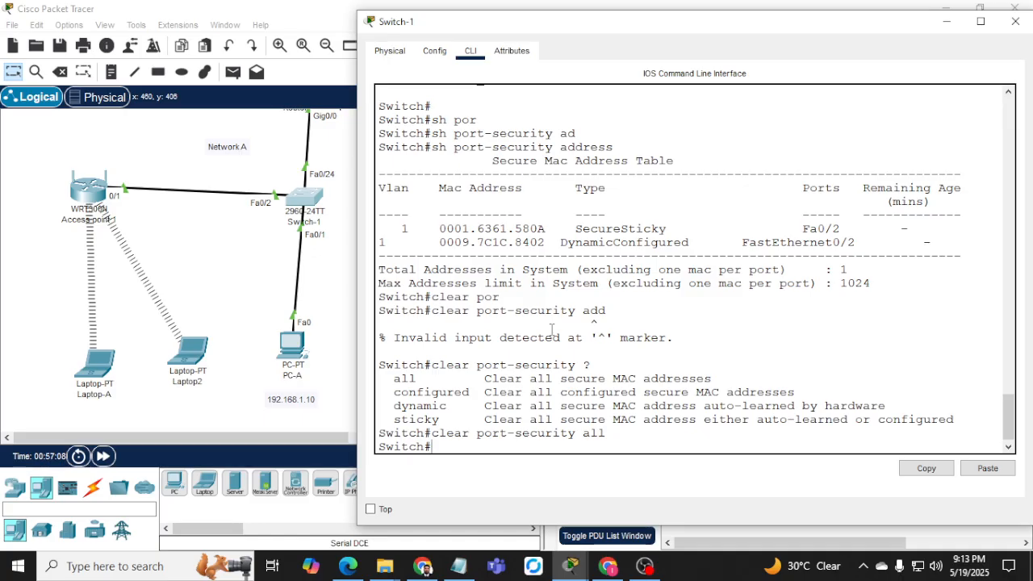
{"action": "type", "text": "conf t"}
{"action": "key", "text": "Return"}
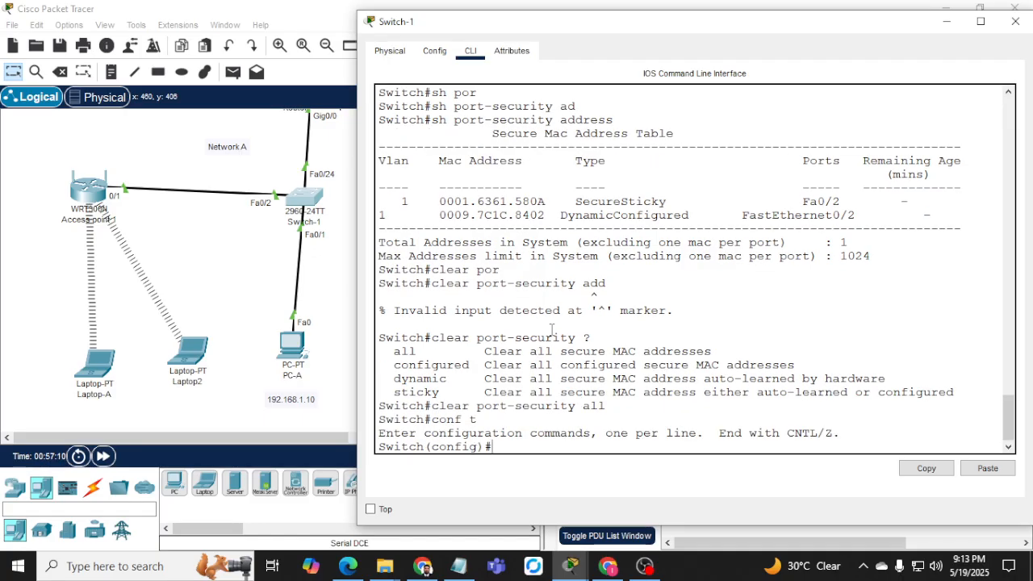
Under interface Fa0/2, disable port security with no switchport port-security.
{"action": "type", "text": "int fa0/2"}
{"action": "key", "text": "Return"}
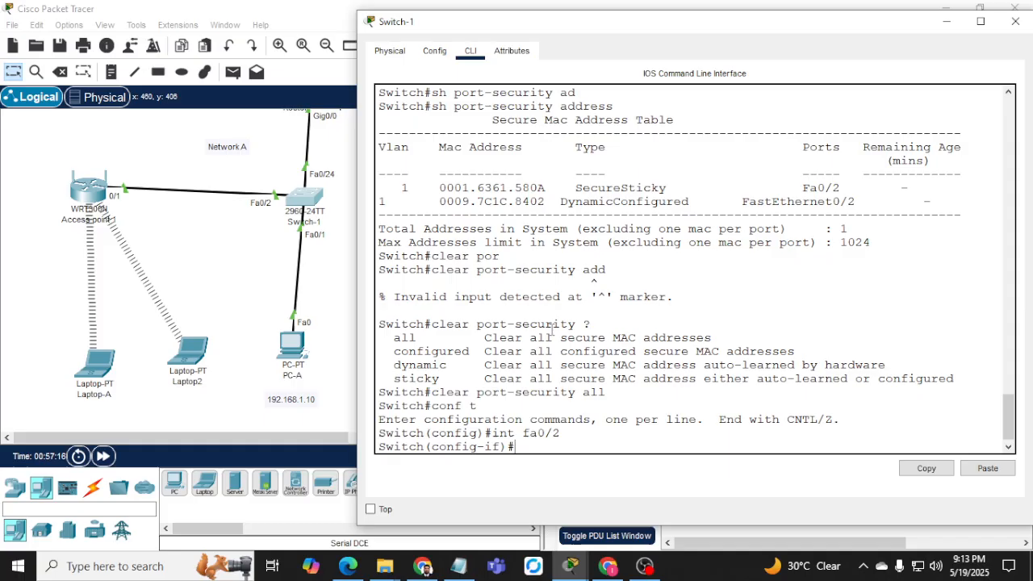
{"action": "type", "text": "no sw"}
{"action": "key", "text": "Tab"}
{"action": "type", "text": "por"}
{"action": "key", "text": "Tab"}
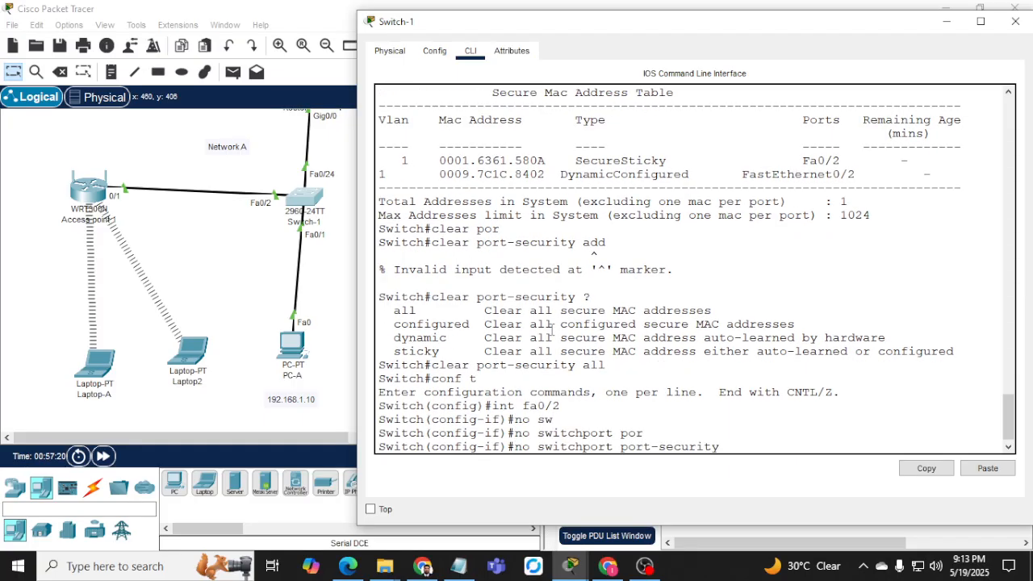
{"action": "key", "text": "Return"}
{"action": "type", "text": "no sw"}
Remove the port-security maximum of 2 addresses from Fa0/2.
{"action": "key", "text": "Tab"}
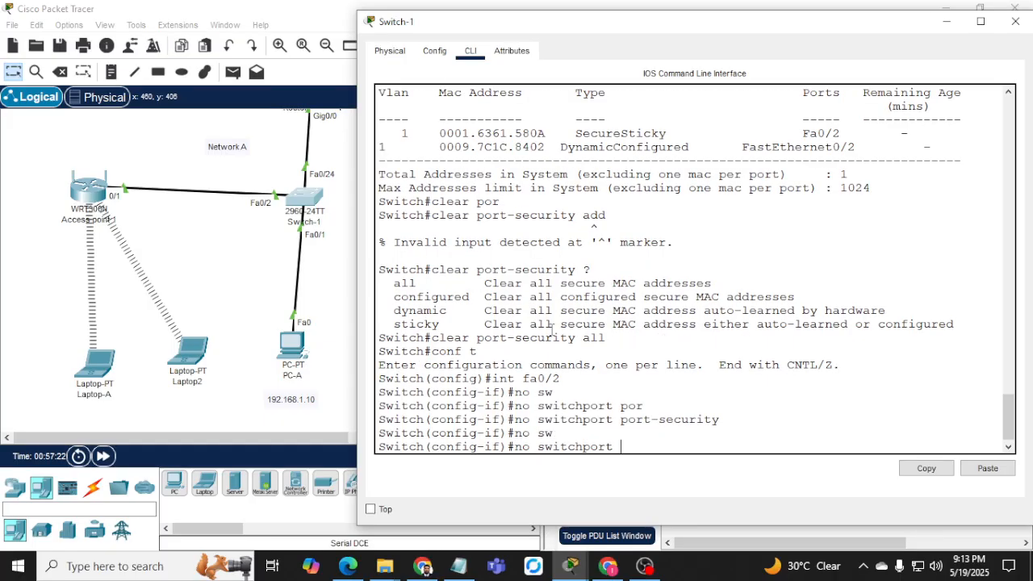
{"action": "type", "text": "por"}
{"action": "key", "text": "Tab"}
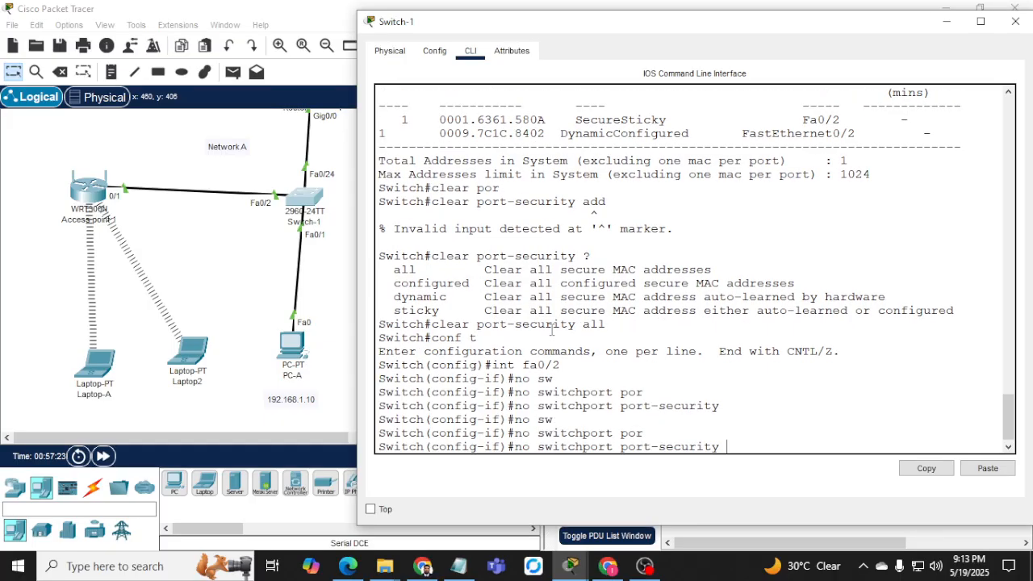
{"action": "type", "text": "mac"}
{"action": "key", "text": "Tab"}
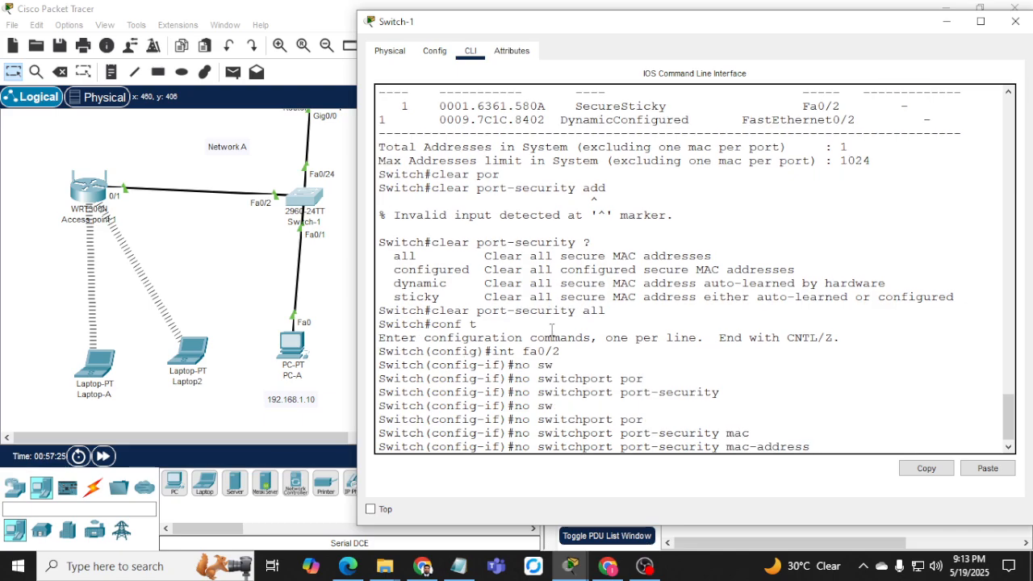
{"action": "key", "text": "BackSpace"}
{"action": "key", "text": "BackSpace"}
{"action": "key", "text": "BackSpace"}
{"action": "key", "text": "BackSpace"}
{"action": "key", "text": "BackSpace"}
{"action": "key", "text": "BackSpace"}
{"action": "key", "text": "BackSpace"}
{"action": "key", "text": "BackSpace"}
{"action": "key", "text": "BackSpace"}
{"action": "key", "text": "BackSpace"}
{"action": "key", "text": "BackSpace"}
{"action": "key", "text": "BackSpace"}
{"action": "type", "text": "max 2"}
{"action": "key", "text": "Return"}
Remove sticky MAC address learning from Fa0/2.
{"action": "key", "text": "Up"}
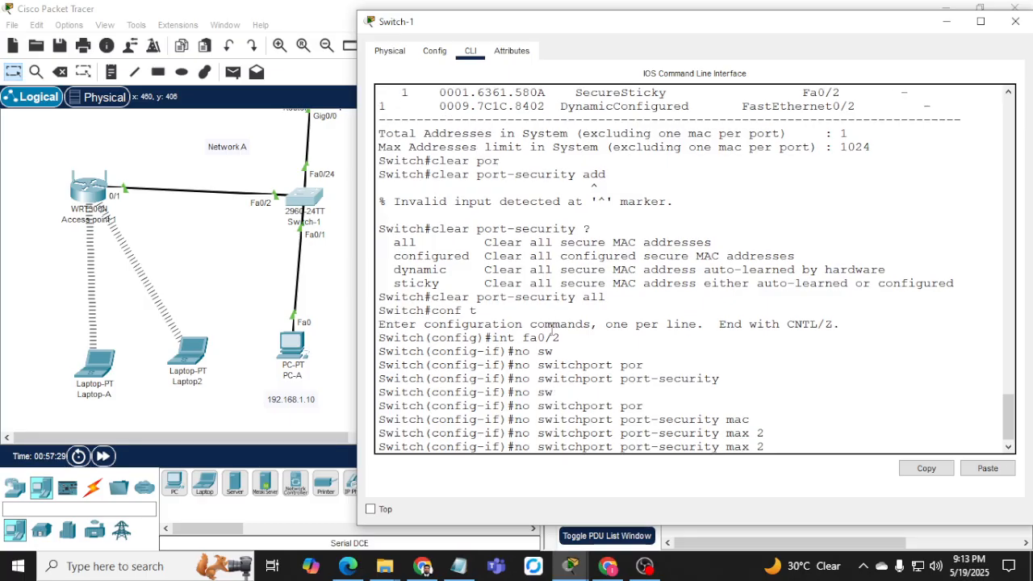
{"action": "key", "text": "BackSpace"}
{"action": "key", "text": "BackSpace"}
{"action": "key", "text": "BackSpace"}
{"action": "key", "text": "BackSpace"}
{"action": "type", "text": "mac"}
{"action": "key", "text": "Tab"}
{"action": "type", "text": "st"}
{"action": "key", "text": "Tab"}
{"action": "key", "text": "Return"}
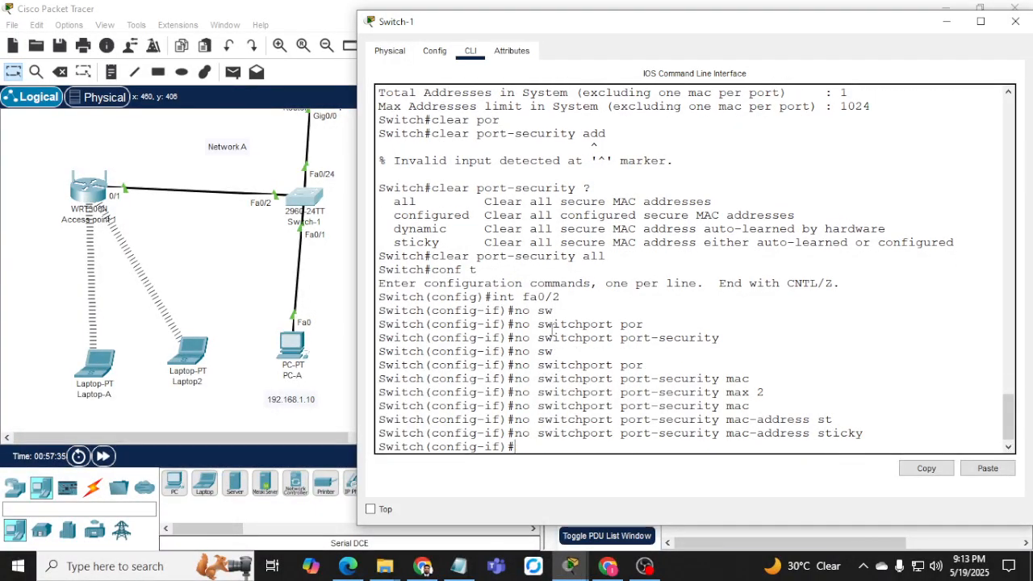
{"action": "type", "text": "swi"}
{"action": "key", "text": "Tab"}
Re-enable port security on Fa0/2 with a maximum of 2 MAC addresses.
{"action": "type", "text": "por"}
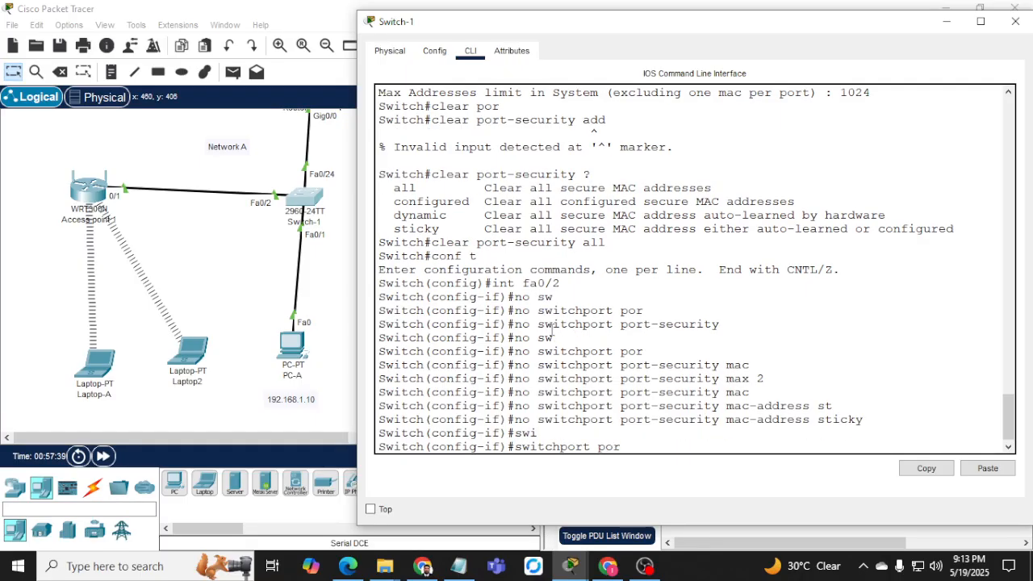
{"action": "key", "text": "Tab"}
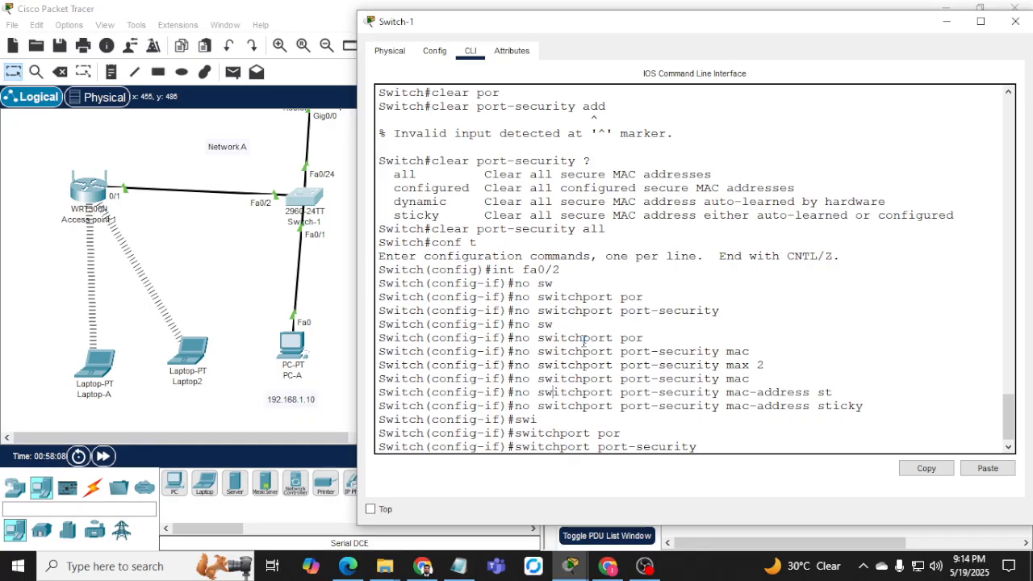
{"action": "key", "text": "Return"}
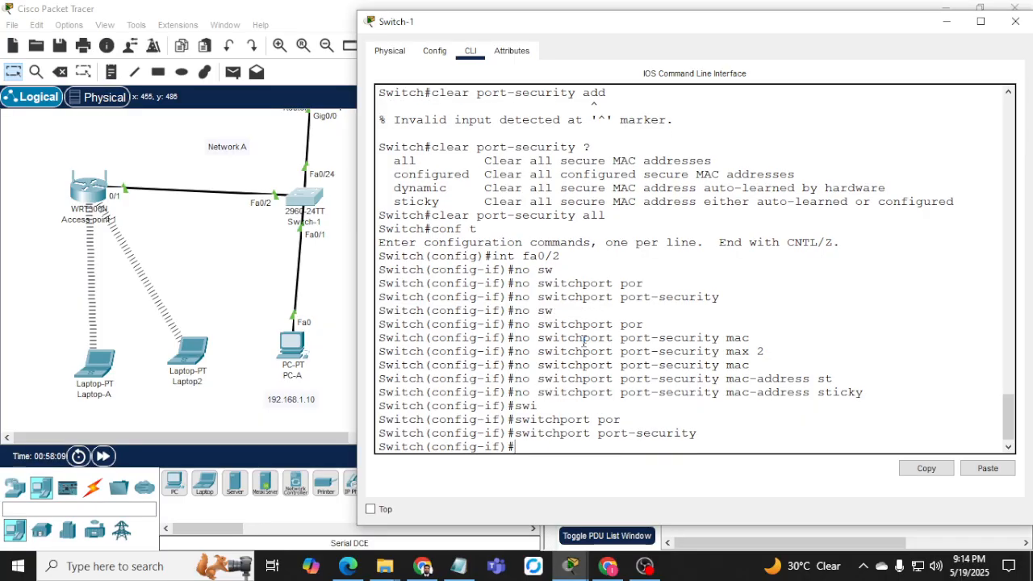
{"action": "key", "text": "Up"}
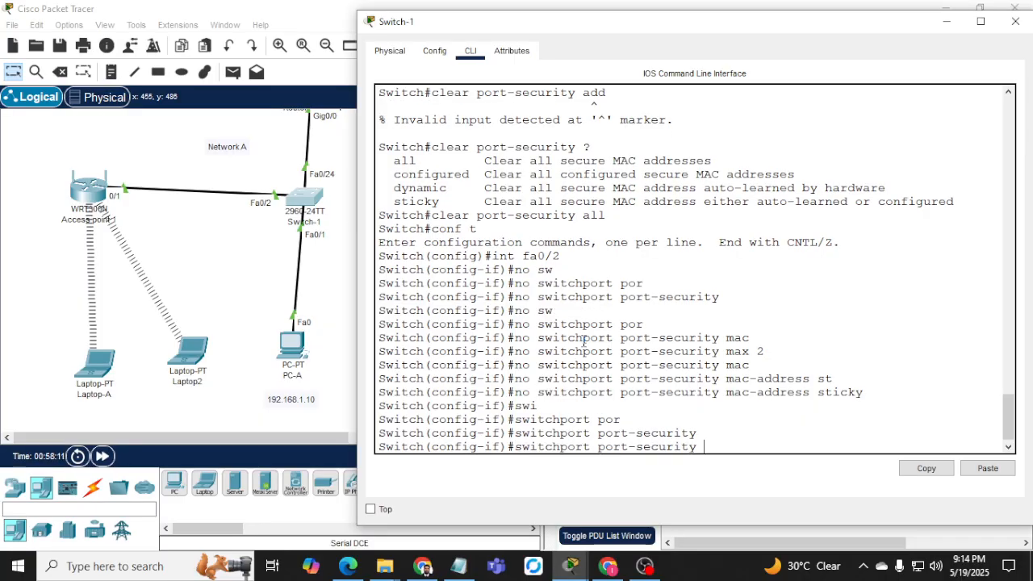
{"action": "type", "text": "max"}
{"action": "key", "text": "Tab"}
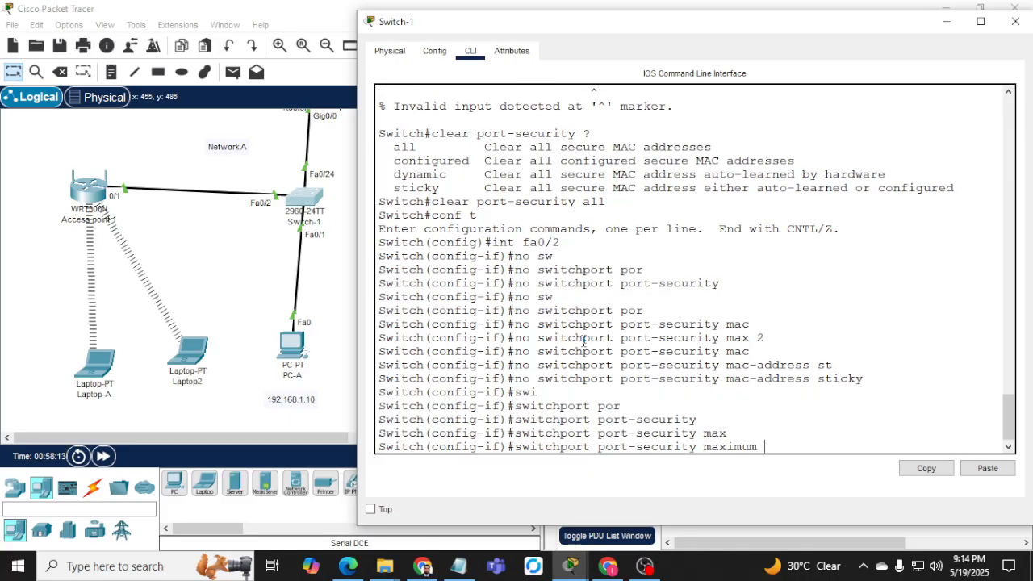
{"action": "key", "text": "Return"}
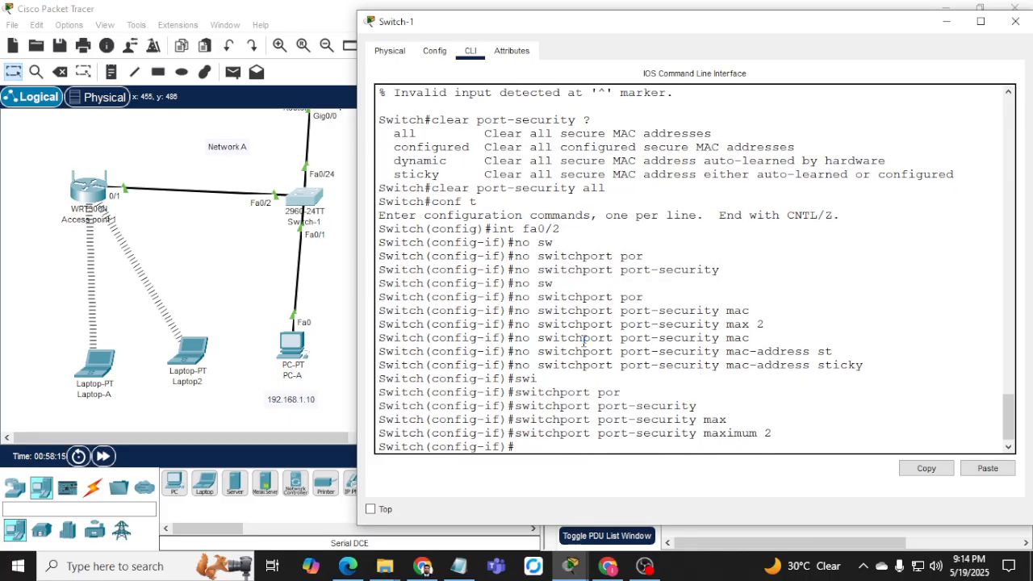
Turn on sticky MAC address learning on Fa0/2.
{"action": "type", "text": "s"}
{"action": "key", "text": "Tab"}
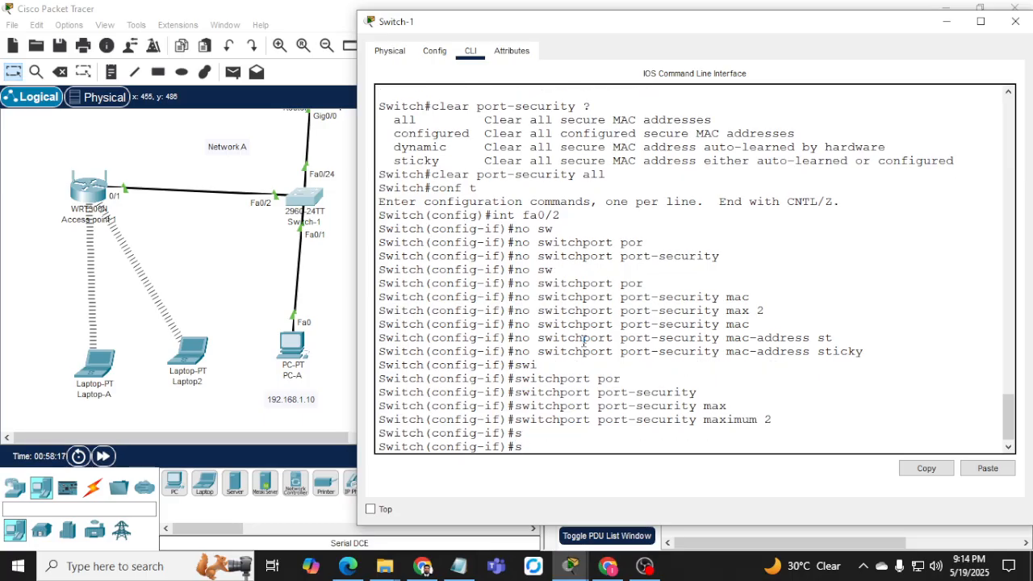
{"action": "type", "text": "w"}
{"action": "key", "text": "Tab"}
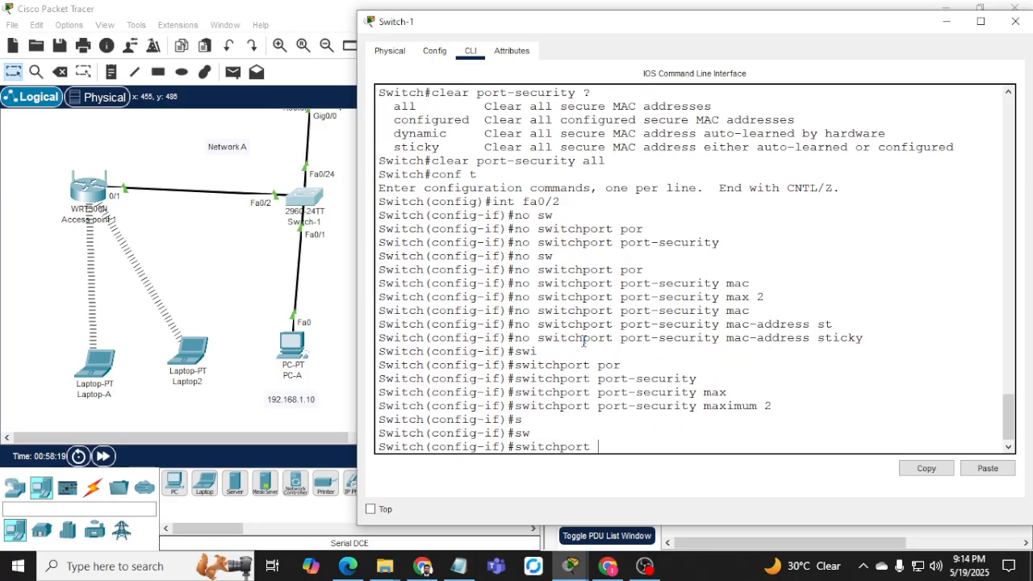
{"action": "type", "text": "ma"}
{"action": "key", "text": "Tab"}
{"action": "type", "text": "por"}
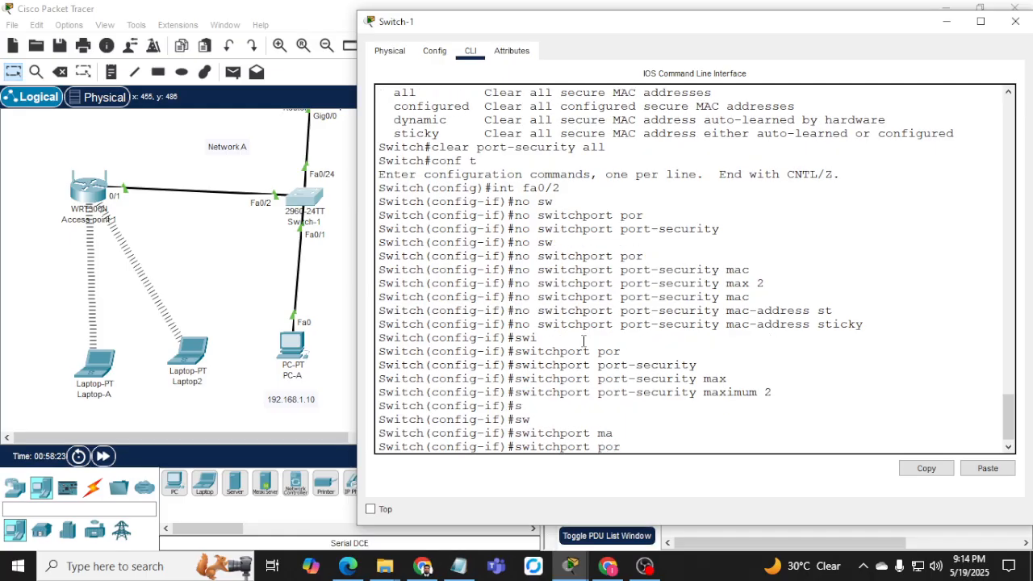
{"action": "key", "text": "Tab"}
{"action": "type", "text": "mac"}
{"action": "key", "text": "Tab"}
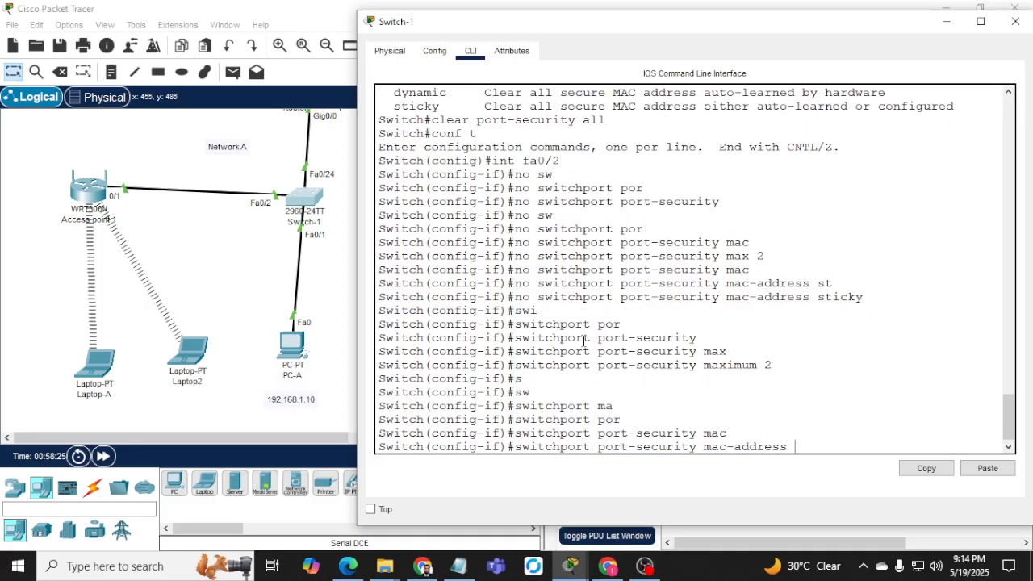
{"action": "type", "text": "st"}
{"action": "key", "text": "Tab"}
{"action": "key", "text": "Return"}
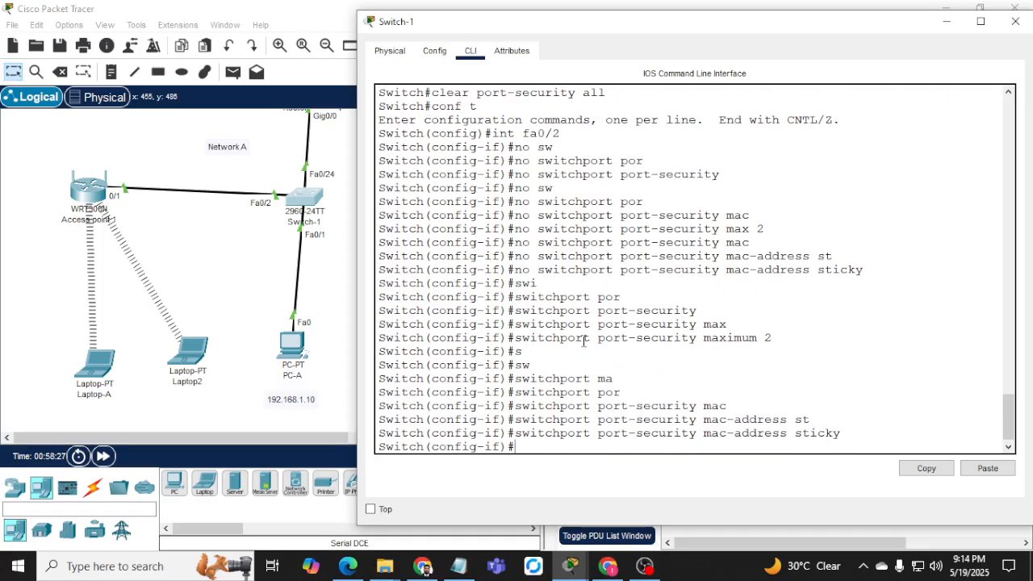
Set Fa0/2's violation mode to restrict and close the Switch-1 window.
{"action": "type", "text": "sw"}
{"action": "key", "text": "Tab"}
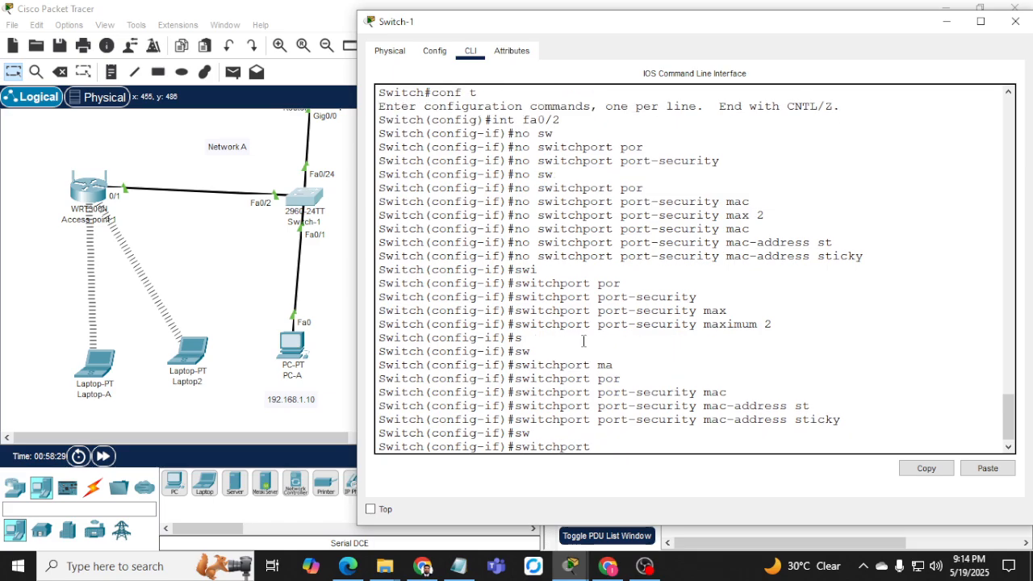
{"action": "type", "text": "port"}
{"action": "key", "text": "Tab"}
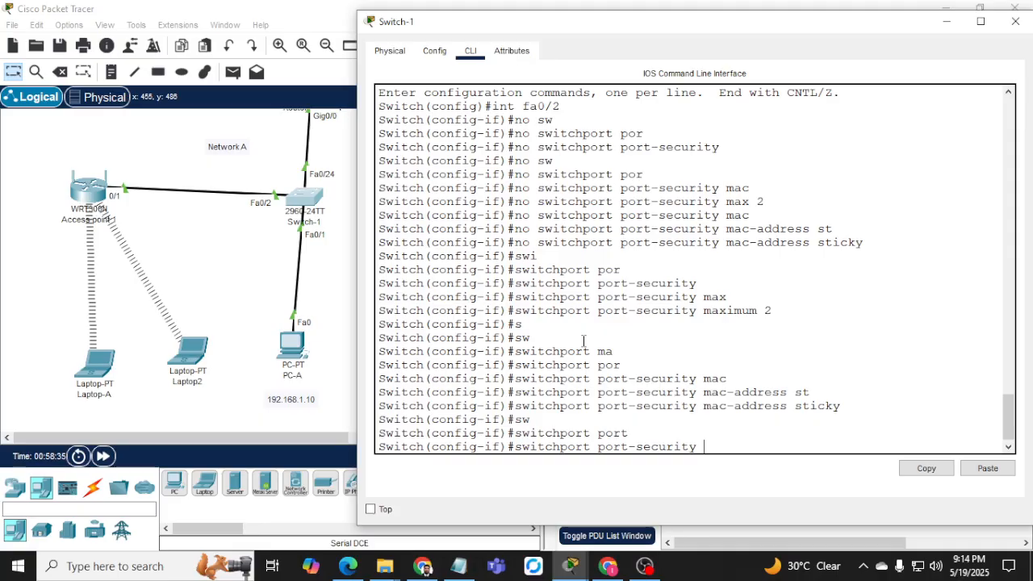
{"action": "type", "text": "vio"}
{"action": "key", "text": "Tab"}
{"action": "type", "text": "rest"}
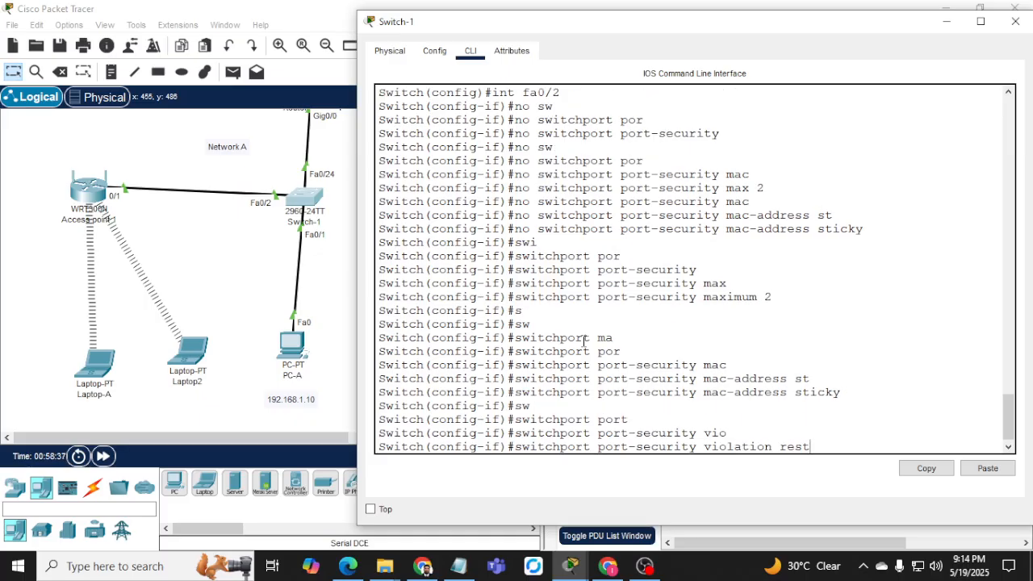
{"action": "key", "text": "Tab"}
{"action": "key", "text": "Return"}
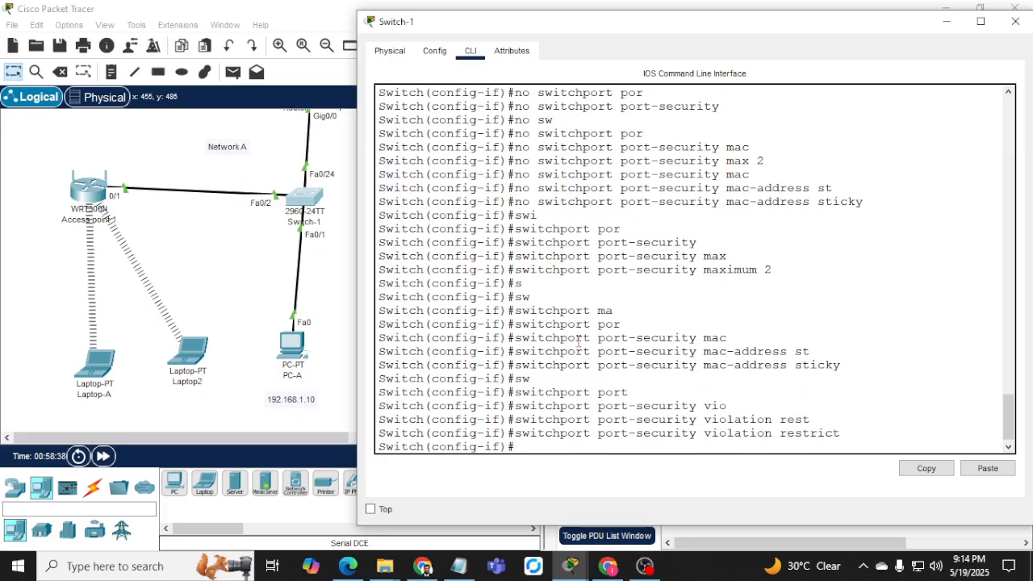
{"action": "left_click", "coordinate": [95, 379]}
{"action": "left_click", "coordinate": [952, 29]}
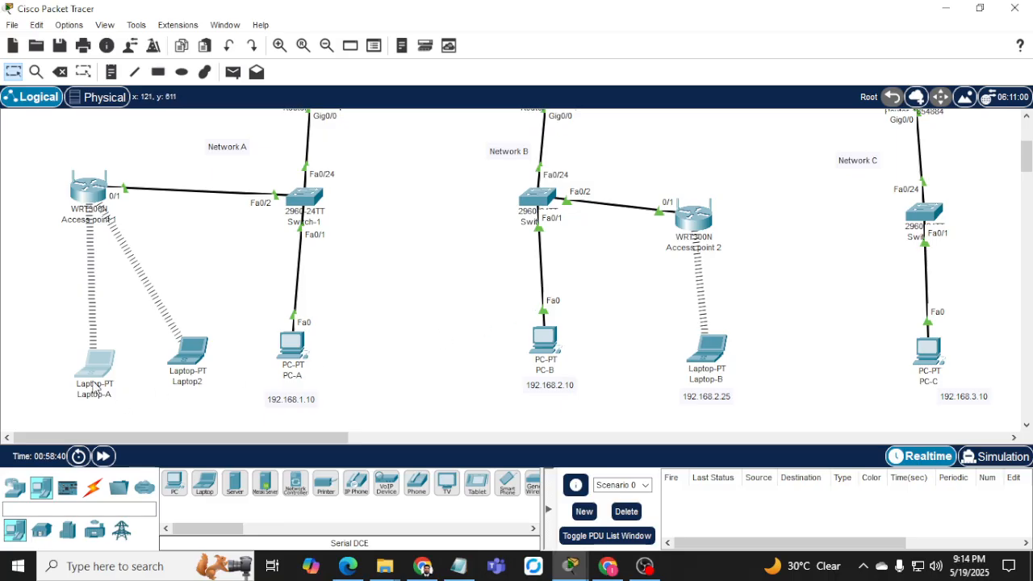
Ping 192.168.1.1 from Laptop-A to confirm it still reaches the gateway.
{"action": "left_click", "coordinate": [96, 386]}
{"action": "key", "text": "Up"}
{"action": "key", "text": "Return"}
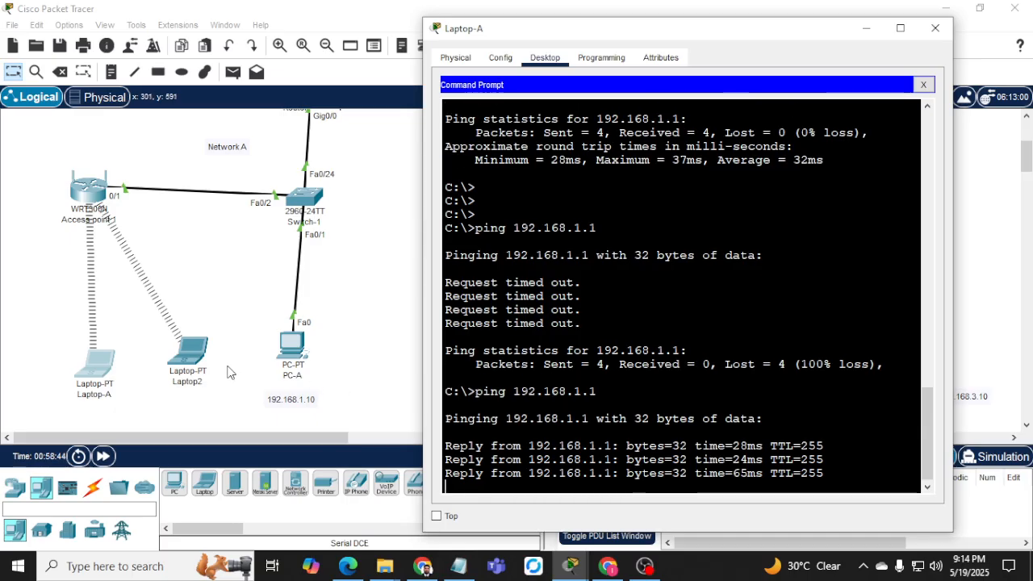
{"action": "left_click", "coordinate": [194, 360]}
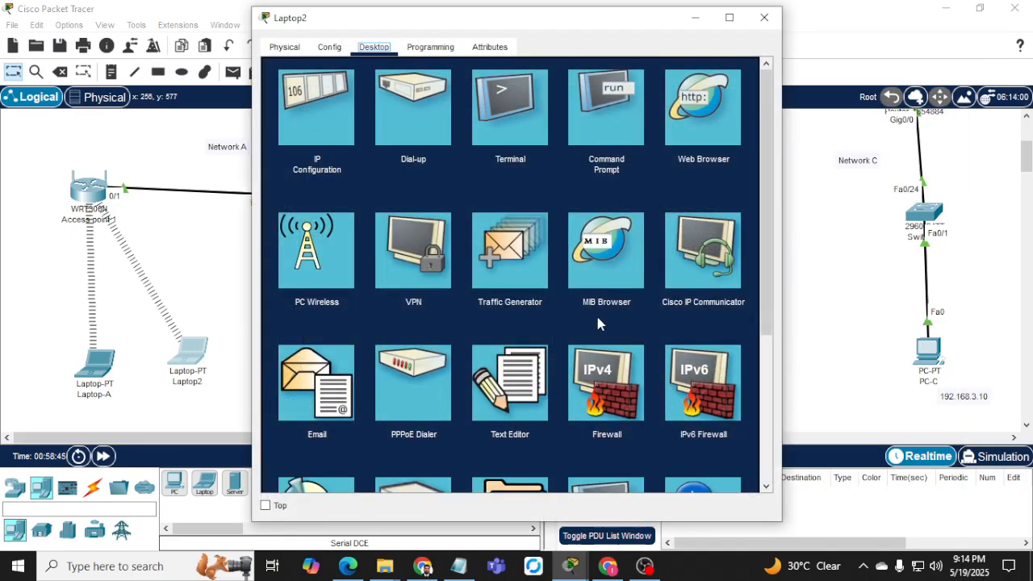
Ping 192.168.1.1 from Laptop2 and confirm it fails with 100% loss.
{"action": "left_click", "coordinate": [601, 111]}
{"action": "scroll", "coordinate": [476, 276], "scroll_direction": "down", "scroll_amount": 15}
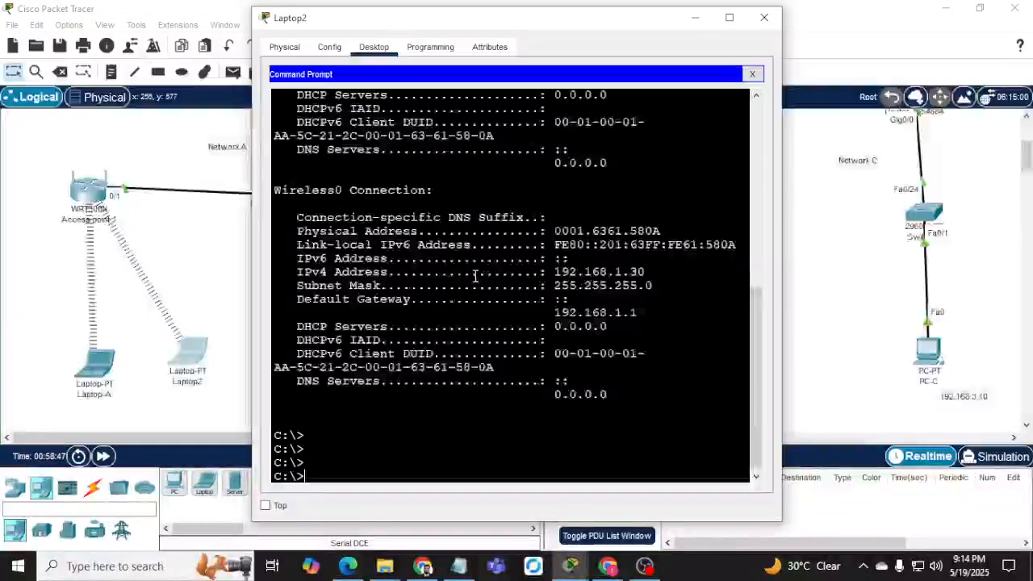
{"action": "type", "text": "ping 19"}
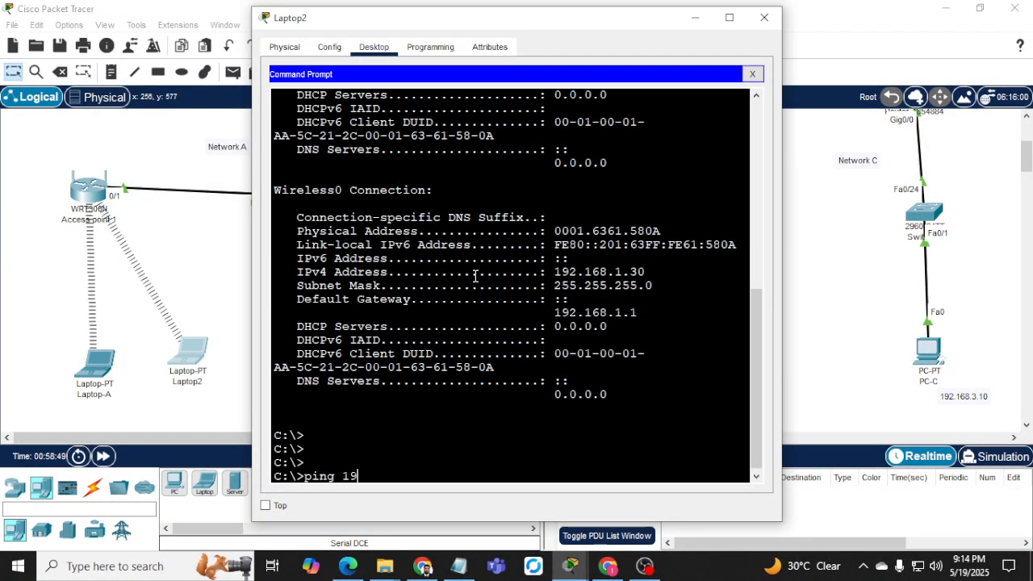
{"action": "type", "text": "2.168.1.1"}
{"action": "key", "text": "Return"}
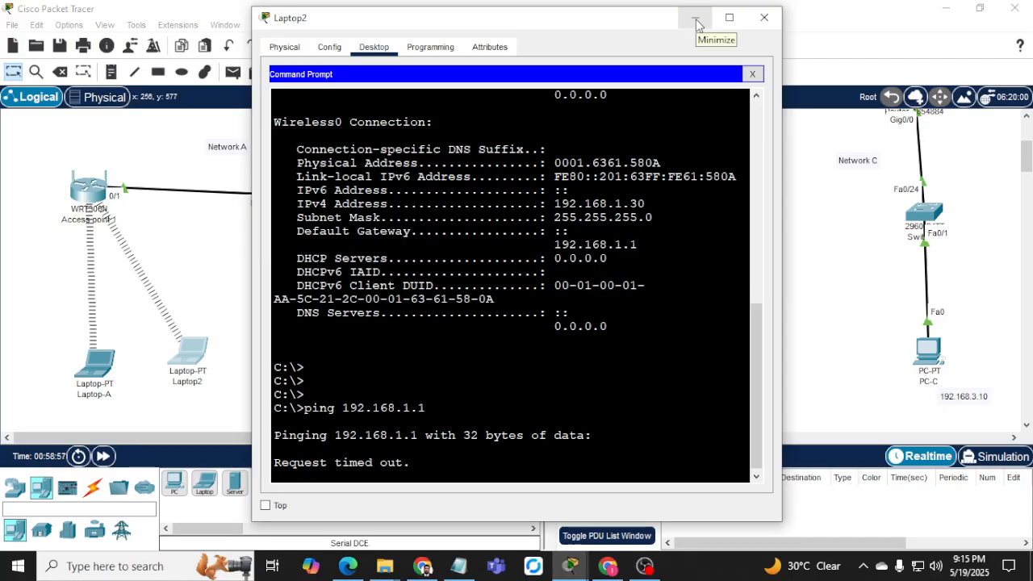
{"action": "left_click", "coordinate": [698, 23]}
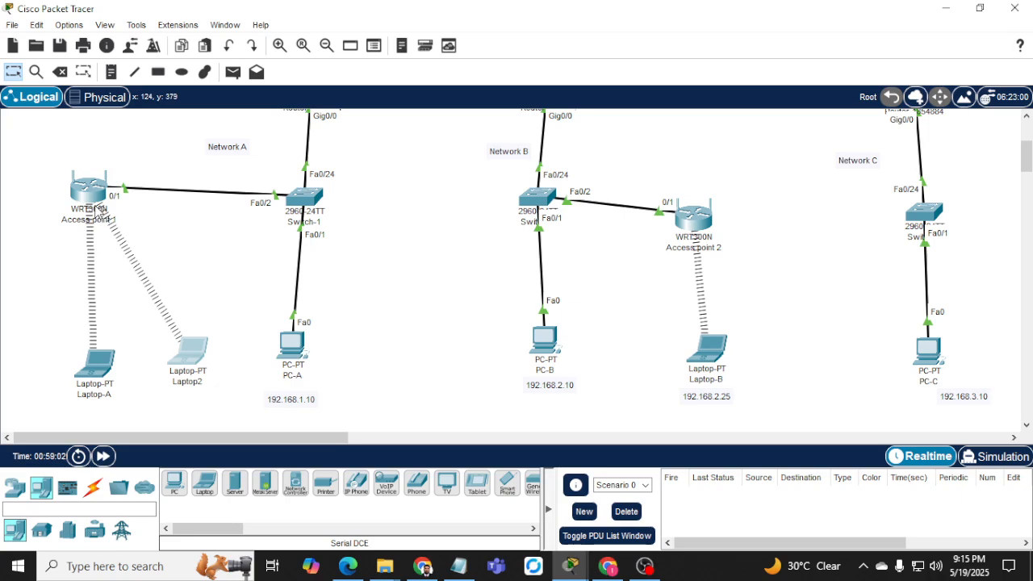
{"action": "mouse_move", "coordinate": [96, 207]}
{"action": "left_click", "coordinate": [188, 355]}
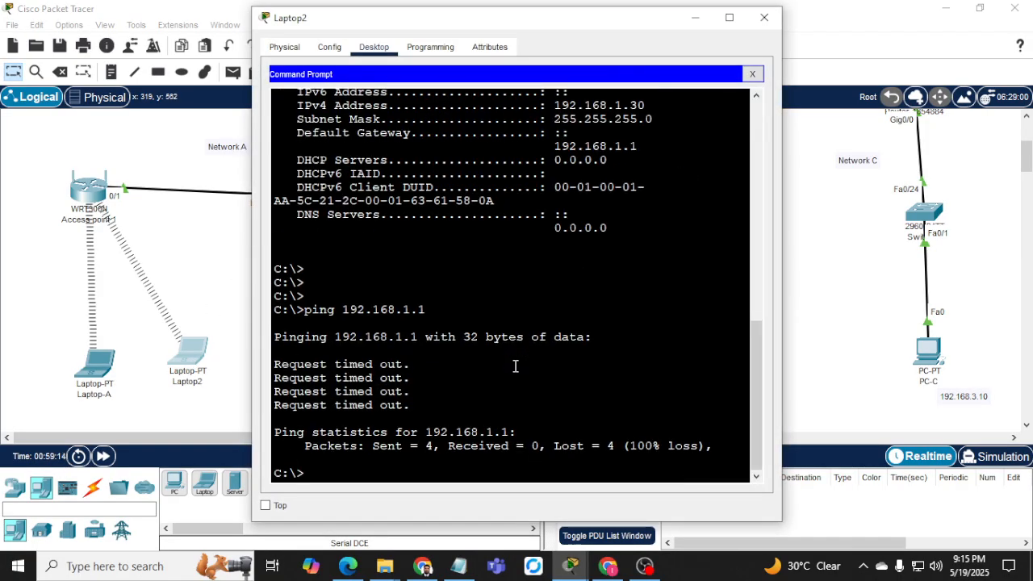
{"action": "left_click", "coordinate": [763, 17]}
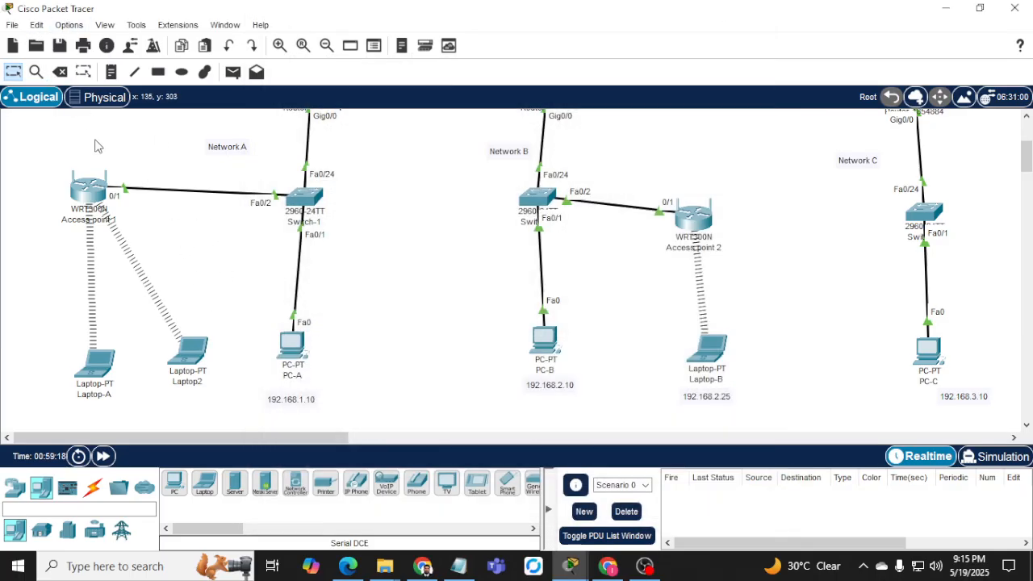
Delete Laptop2 from Network A.
{"action": "left_click", "coordinate": [60, 71]}
{"action": "left_click", "coordinate": [190, 355]}
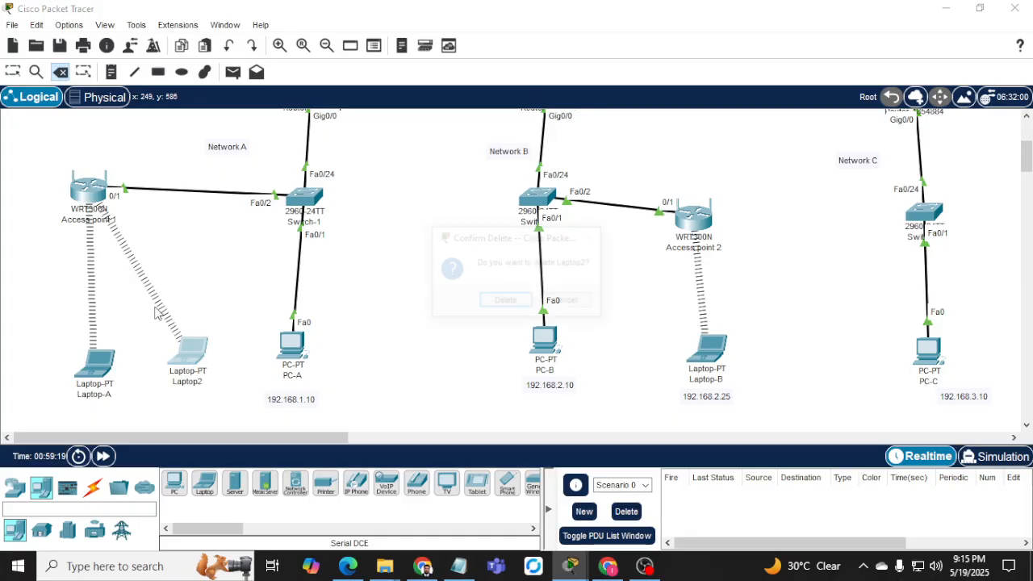
{"action": "left_click", "coordinate": [498, 305]}
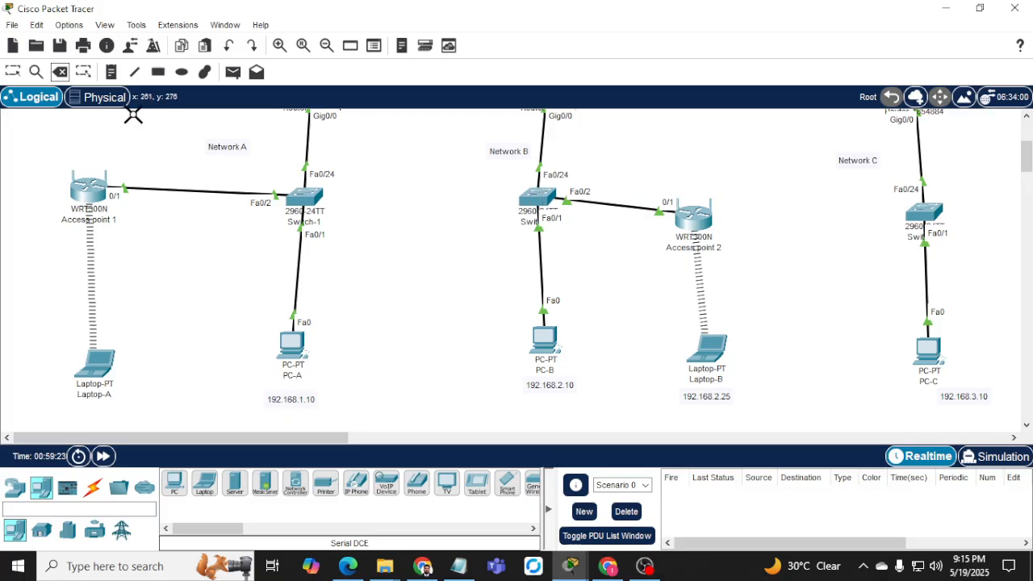
Open Switch-2's CLI and get a fresh user prompt.
{"action": "left_click", "coordinate": [13, 73]}
{"action": "left_click", "coordinate": [532, 198]}
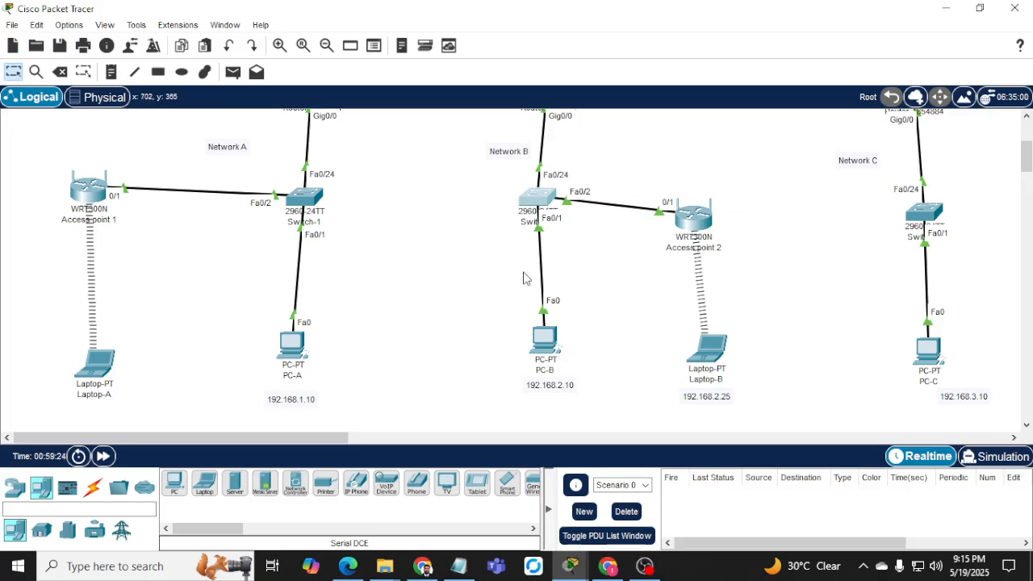
{"action": "left_click_drag", "start_coordinate": [504, 24], "coordinate": [259, 21]}
{"action": "key", "text": "Return"}
{"action": "key", "text": "Return"}
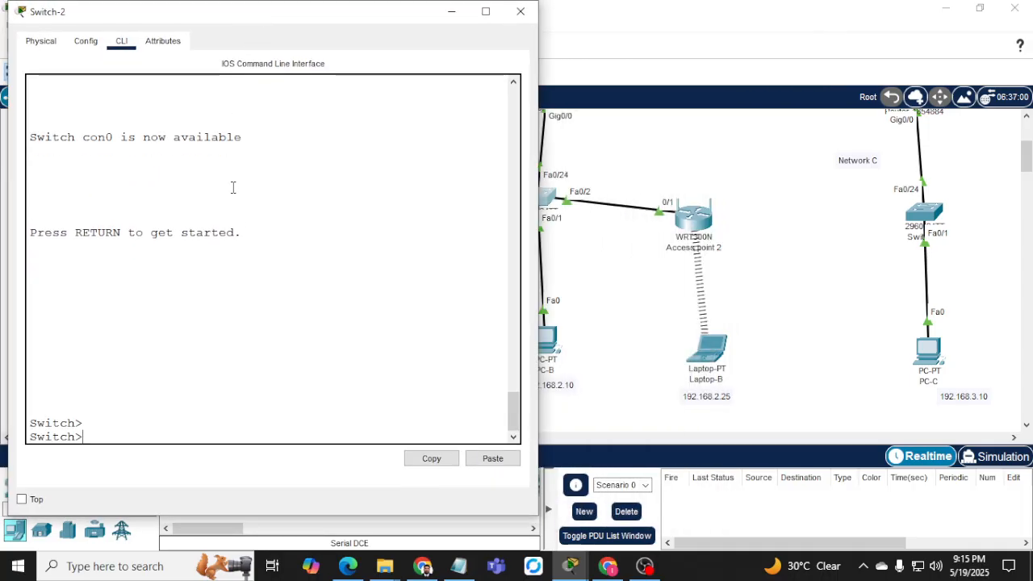
On Switch-2, enter privileged mode, global configuration and interface Fa0/2.
{"action": "key", "text": "Return"}
{"action": "type", "text": "en"}
{"action": "key", "text": "Return"}
{"action": "type", "text": "conf t"}
{"action": "key", "text": "Return"}
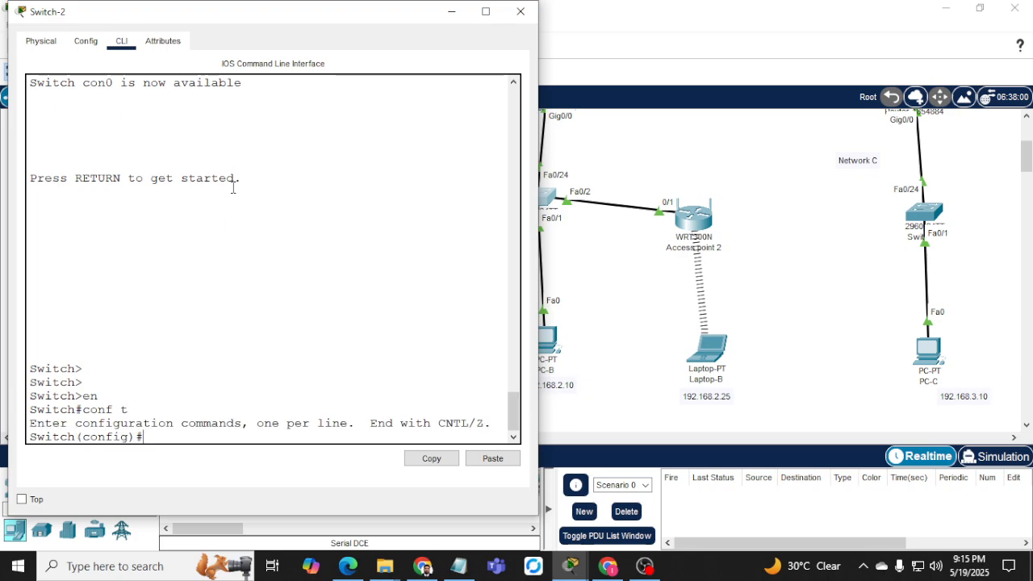
{"action": "type", "text": "int fa0/2"}
{"action": "key", "text": "Return"}
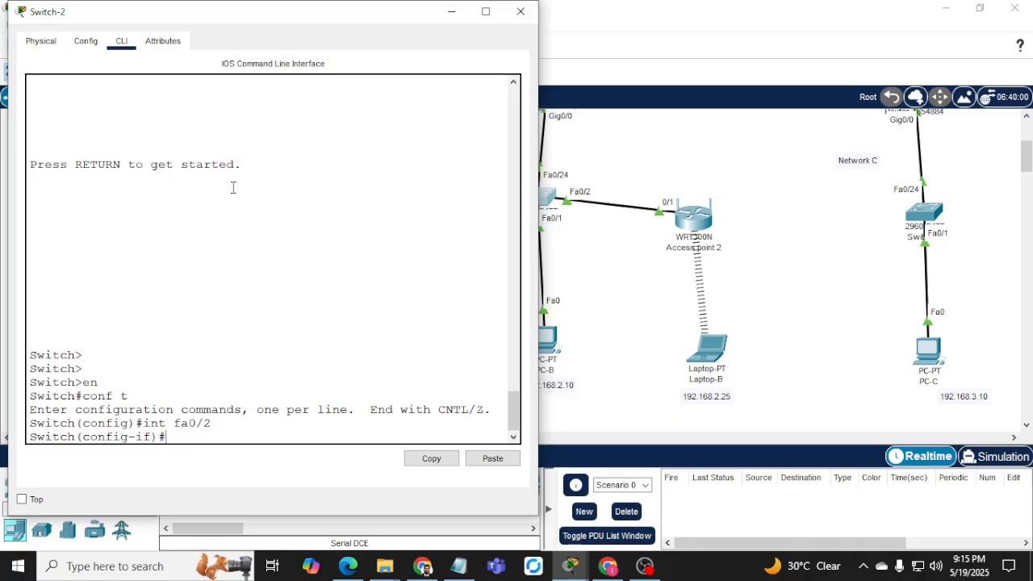
Set Fa0/2 to switchport mode access.
{"action": "type", "text": "sw"}
{"action": "key", "text": "Tab"}
{"action": "type", "text": "mode"}
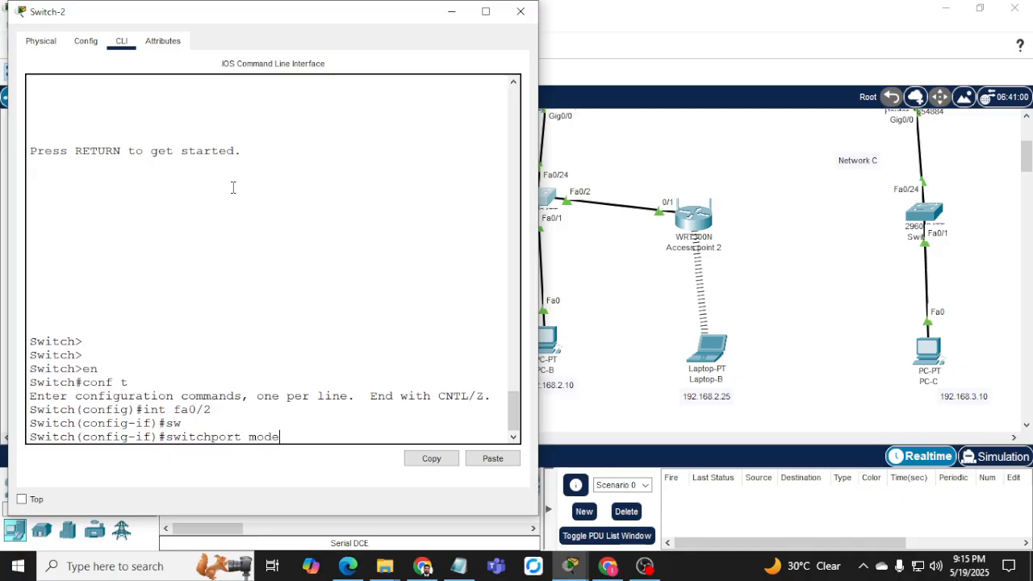
{"action": "key", "text": "Return"}
{"action": "key", "text": "Up"}
{"action": "type", "text": "a"}
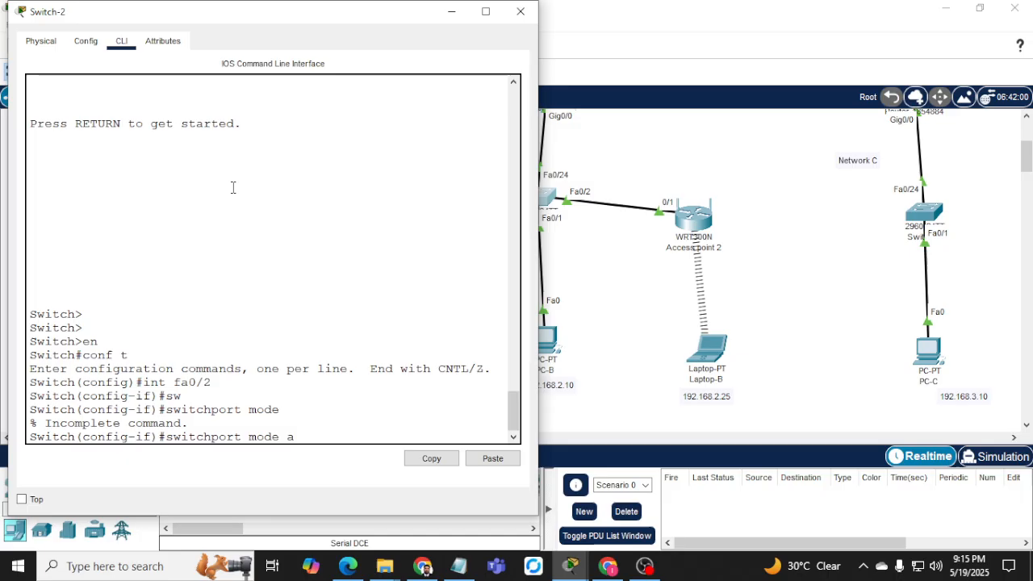
{"action": "type", "text": "c"}
{"action": "key", "text": "Tab"}
{"action": "key", "text": "Return"}
Enable port security on Fa0/2 with a maximum of 2 MAC addresses.
{"action": "type", "text": "sw"}
{"action": "key", "text": "Tab"}
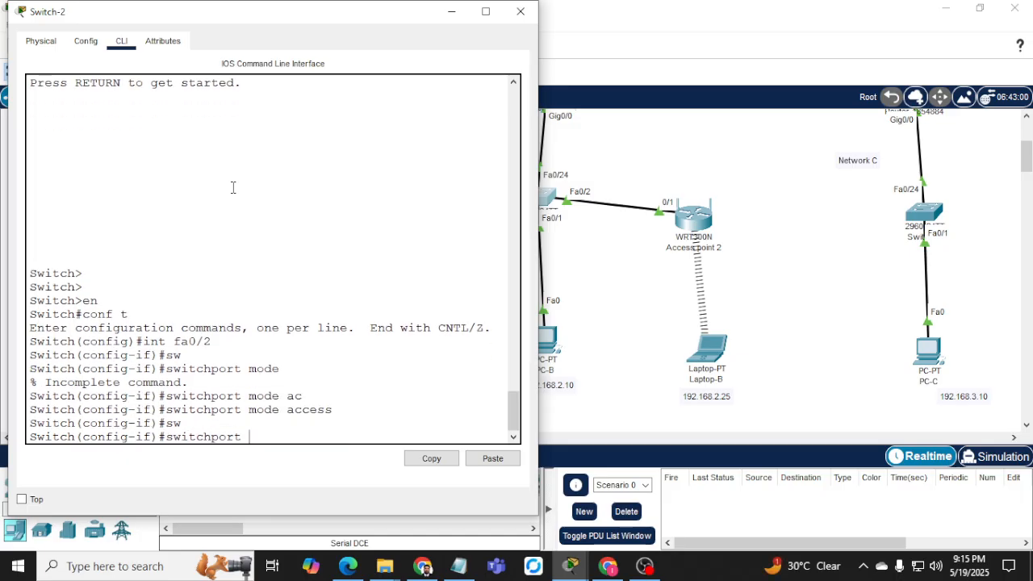
{"action": "type", "text": "por"}
{"action": "key", "text": "Tab"}
{"action": "key", "text": "Return"}
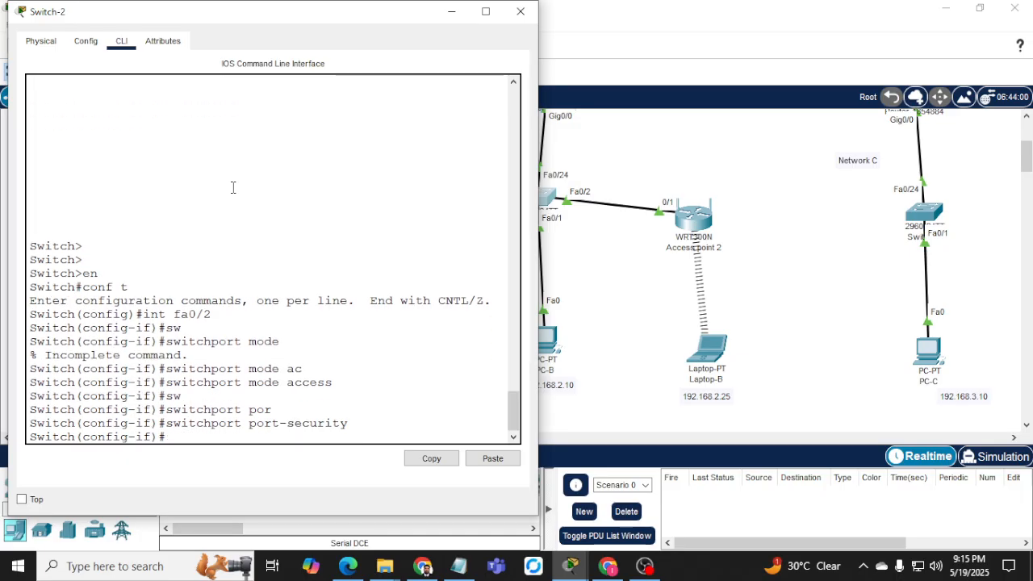
{"action": "type", "text": "sw"}
{"action": "key", "text": "Tab"}
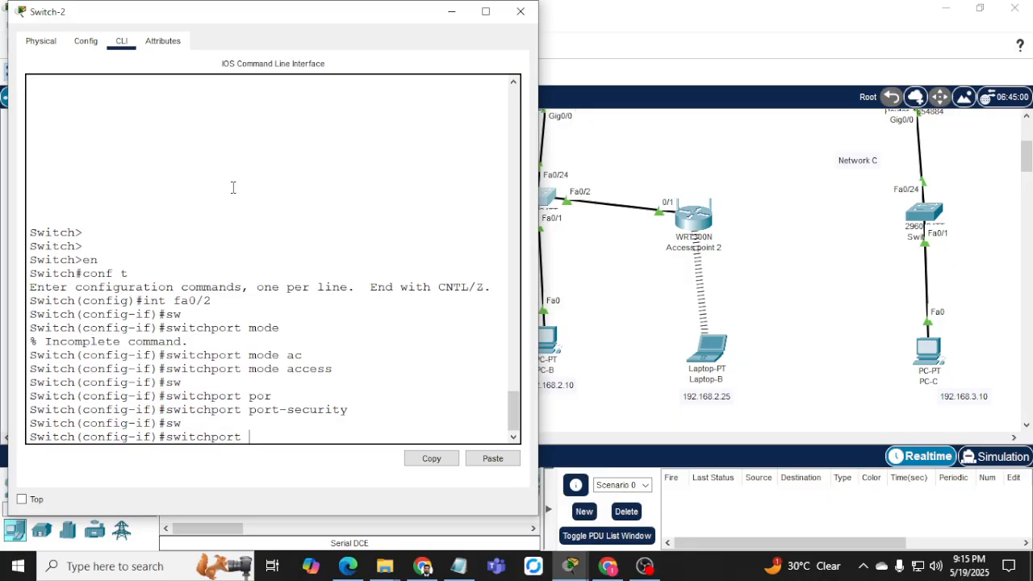
{"action": "type", "text": "por"}
{"action": "key", "text": "Tab"}
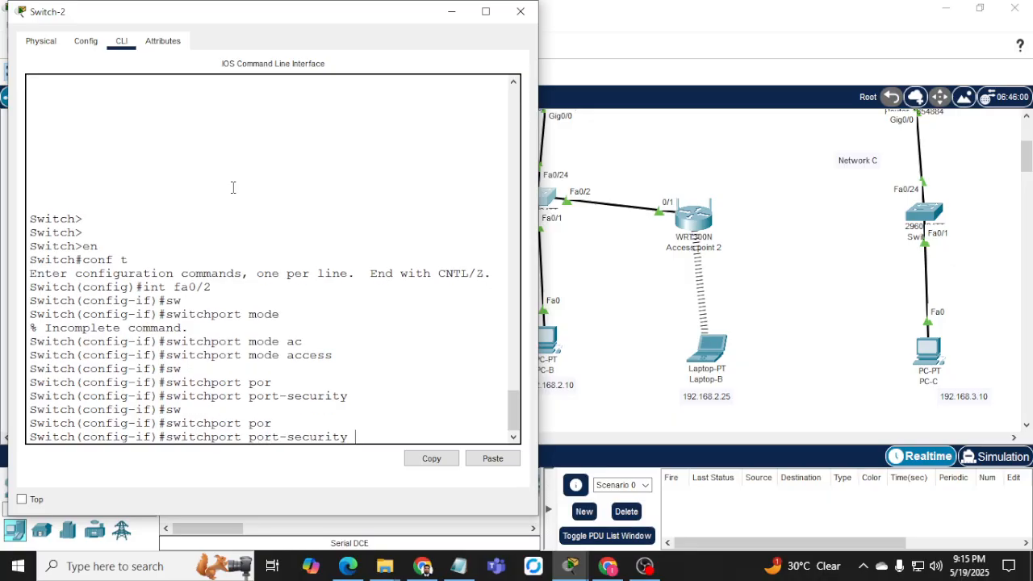
{"action": "type", "text": "max 2"}
{"action": "key", "text": "Return"}
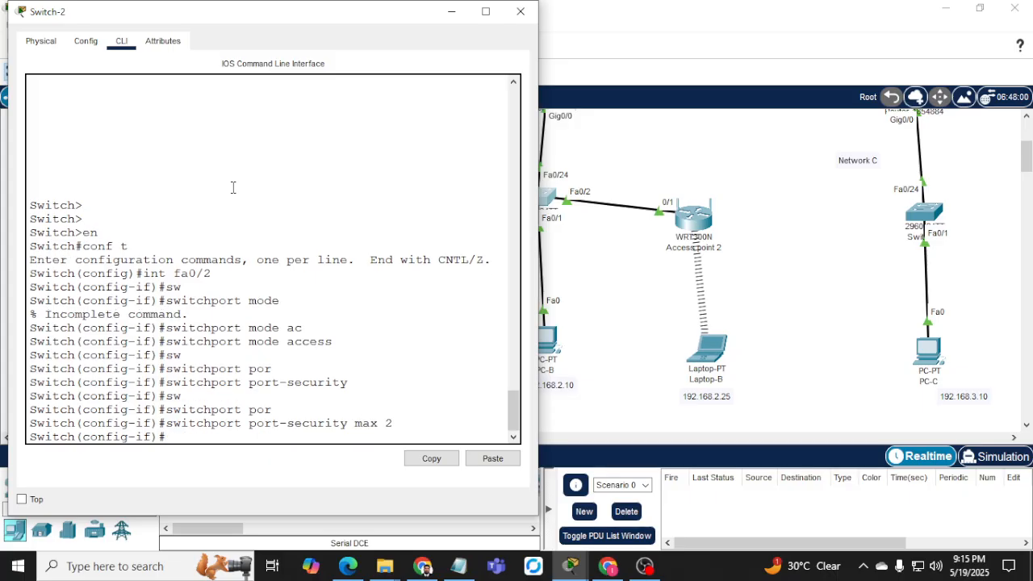
Turn on sticky MAC address learning on Fa0/2.
{"action": "type", "text": "sw"}
{"action": "key", "text": "Tab"}
{"action": "type", "text": "por"}
{"action": "key", "text": "Tab"}
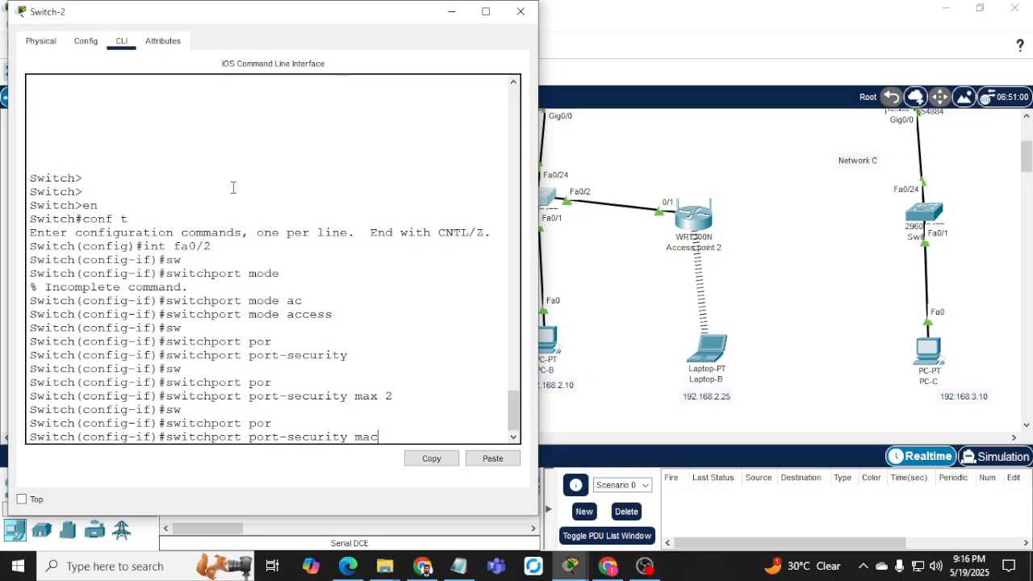
{"action": "type", "text": "mac"}
{"action": "key", "text": "Tab"}
{"action": "type", "text": "st"}
{"action": "key", "text": "Tab"}
{"action": "key", "text": "Return"}
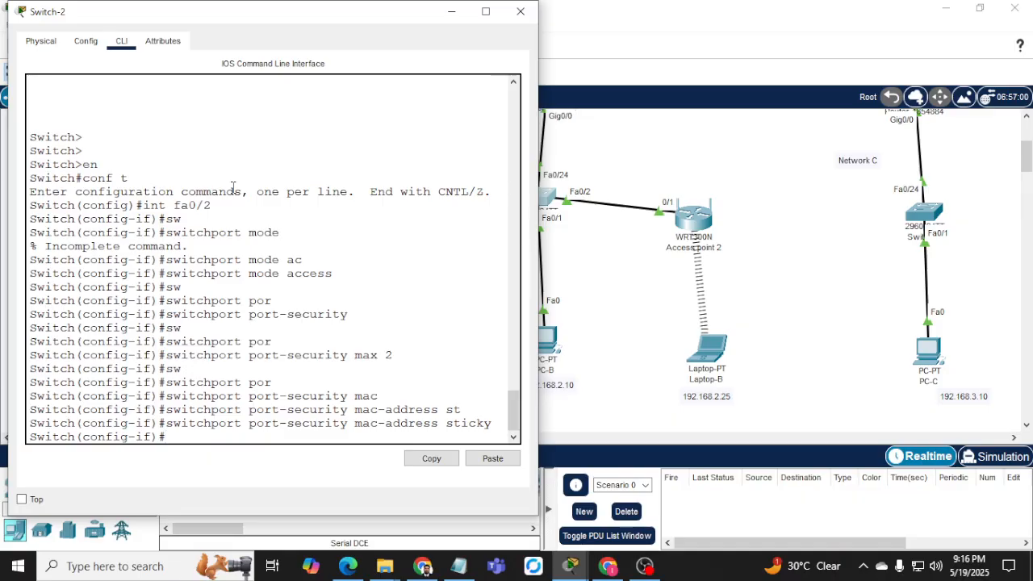
Set Fa0/2's violation mode to restrict and leave configuration with end.
{"action": "type", "text": "w"}
{"action": "key", "text": "Tab"}
{"action": "type", "text": "por"}
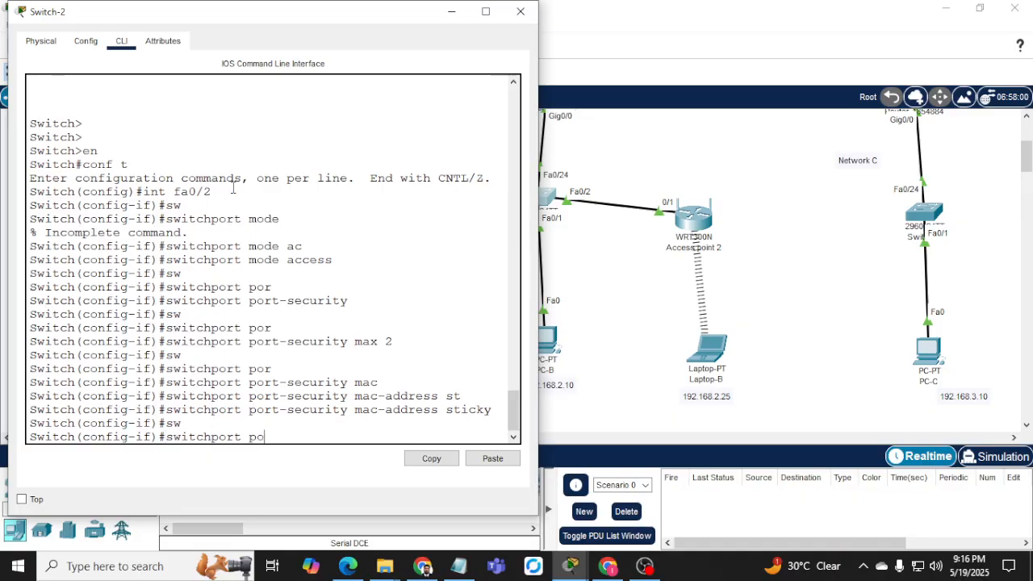
{"action": "key", "text": "Tab"}
{"action": "type", "text": "vio"}
{"action": "key", "text": "Tab"}
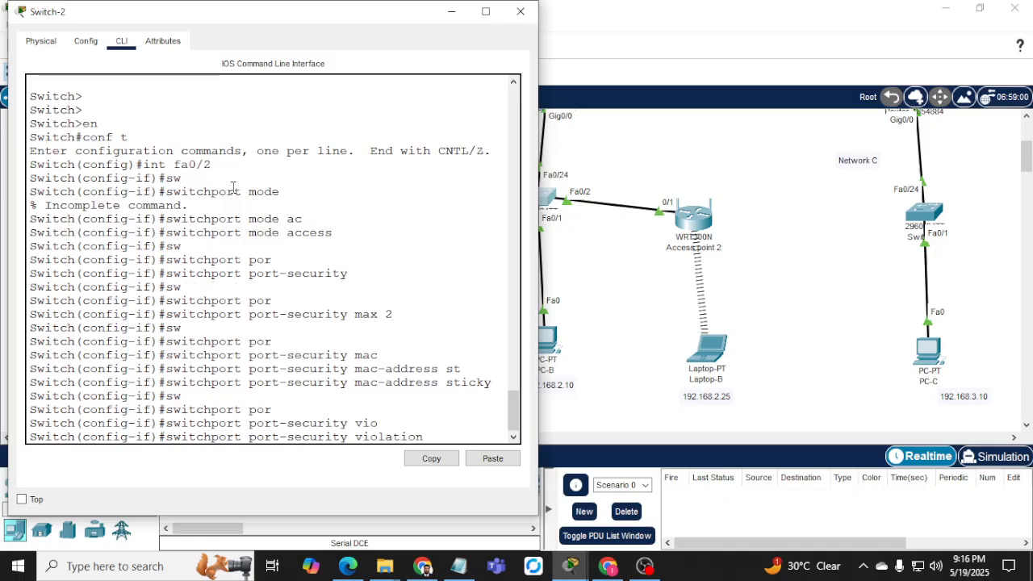
{"action": "type", "text": "rest"}
{"action": "key", "text": "Tab"}
{"action": "key", "text": "Return"}
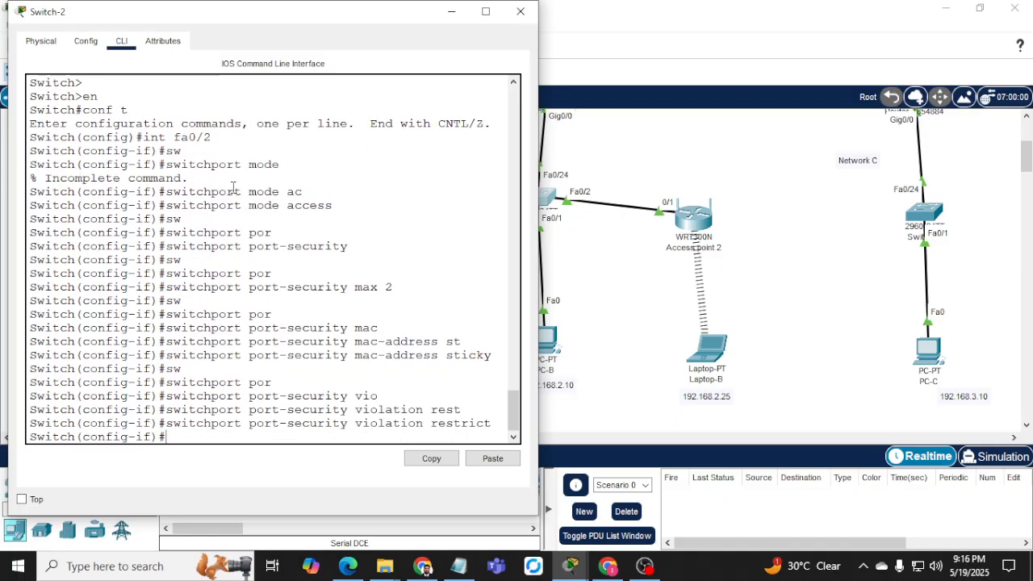
{"action": "type", "text": "end"}
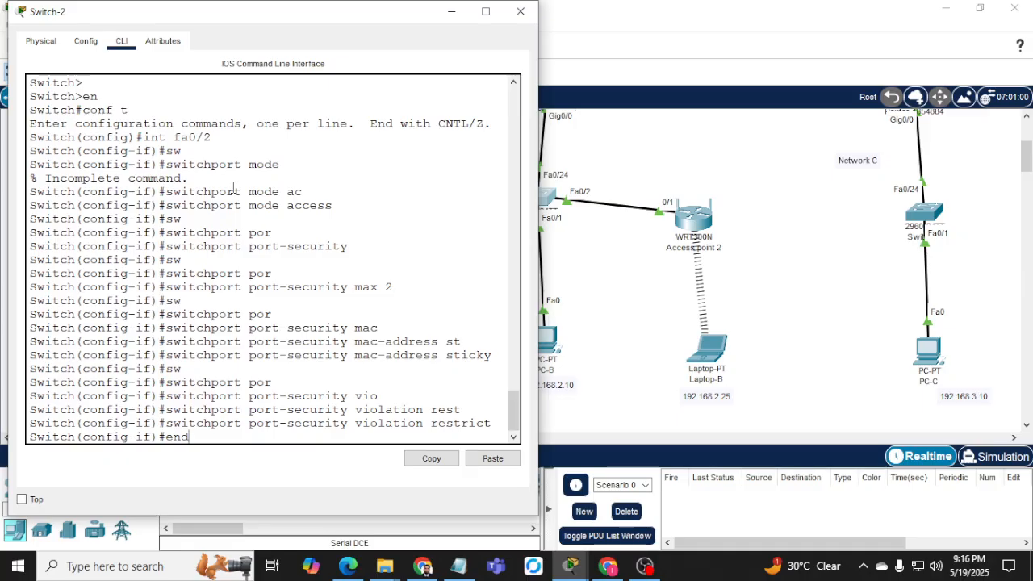
{"action": "key", "text": "Return"}
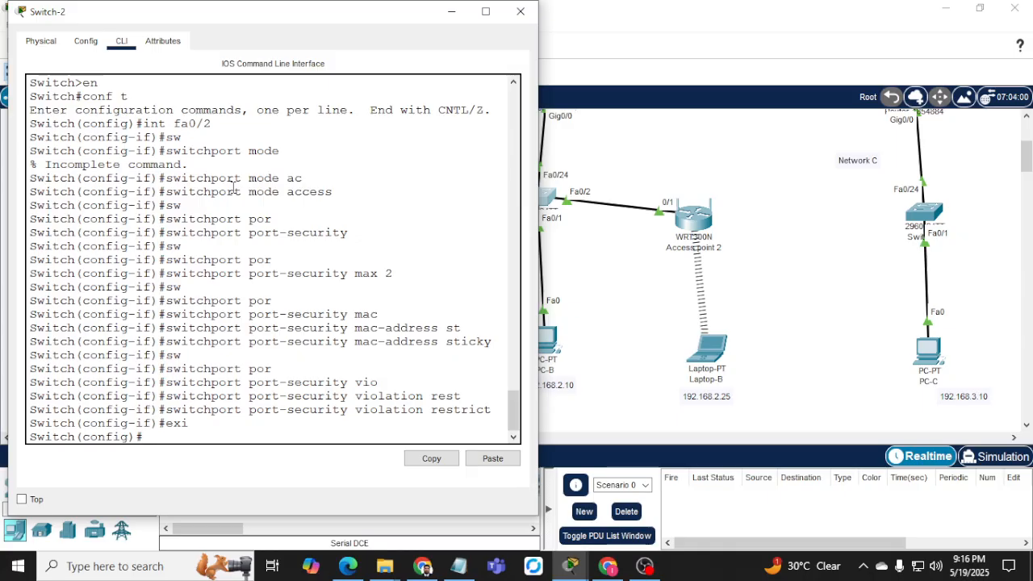
On Switch-2, enter interface Fa0/1 and make it an access port.
{"action": "type", "text": "s"}
{"action": "key", "text": "Return"}
{"action": "type", "text": "int"}
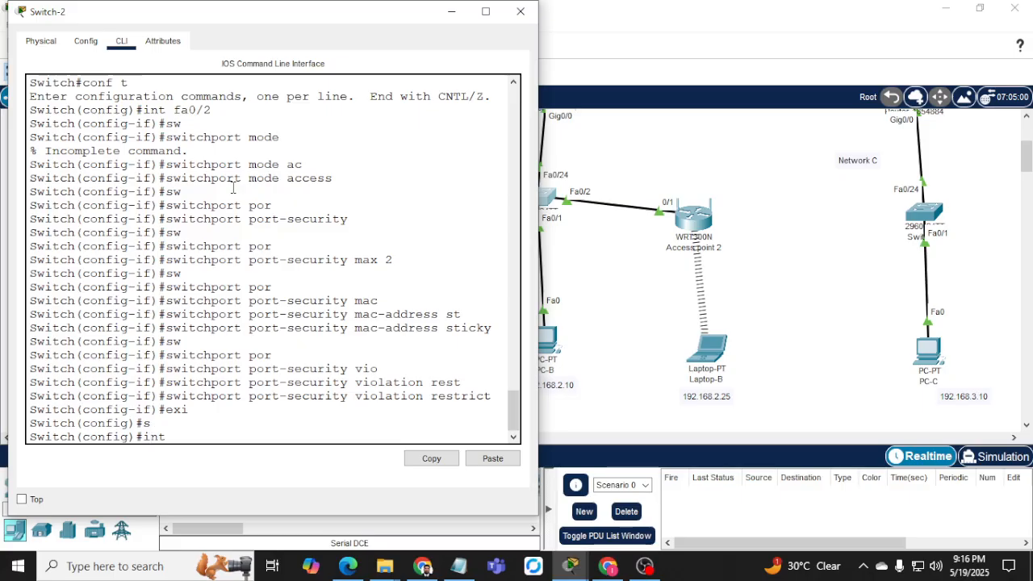
{"action": "type", "text": " fa0/1"}
{"action": "key", "text": "Return"}
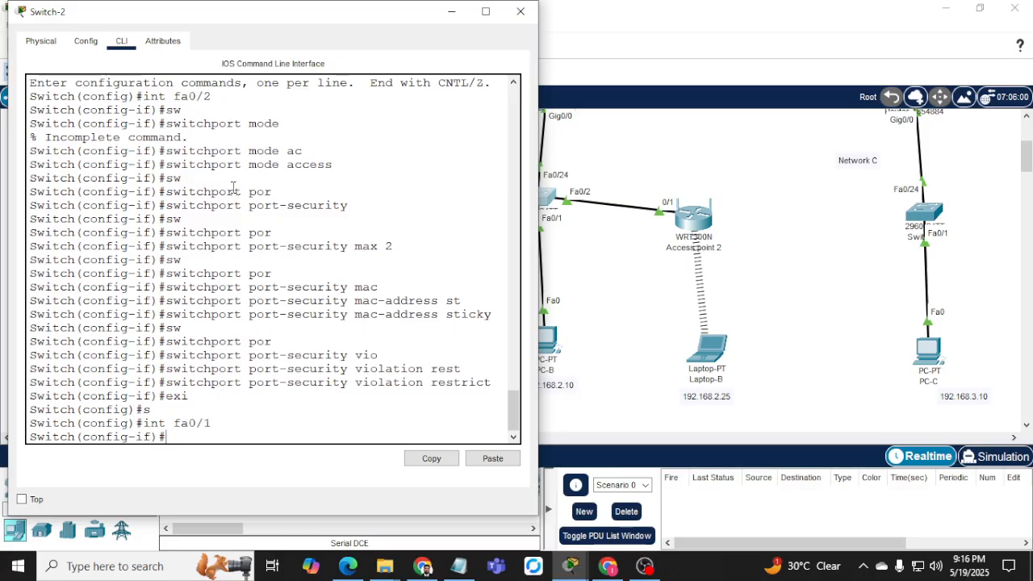
{"action": "type", "text": "por"}
{"action": "key", "text": "Return"}
{"action": "type", "text": "por"}
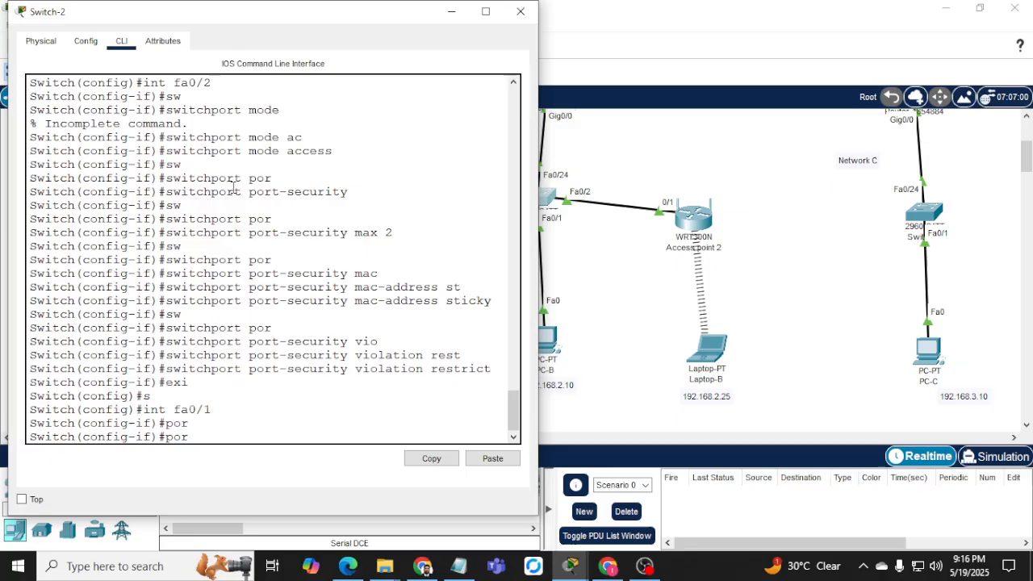
{"action": "key", "text": "BackSpace"}
{"action": "key", "text": "BackSpace"}
{"action": "key", "text": "Tab"}
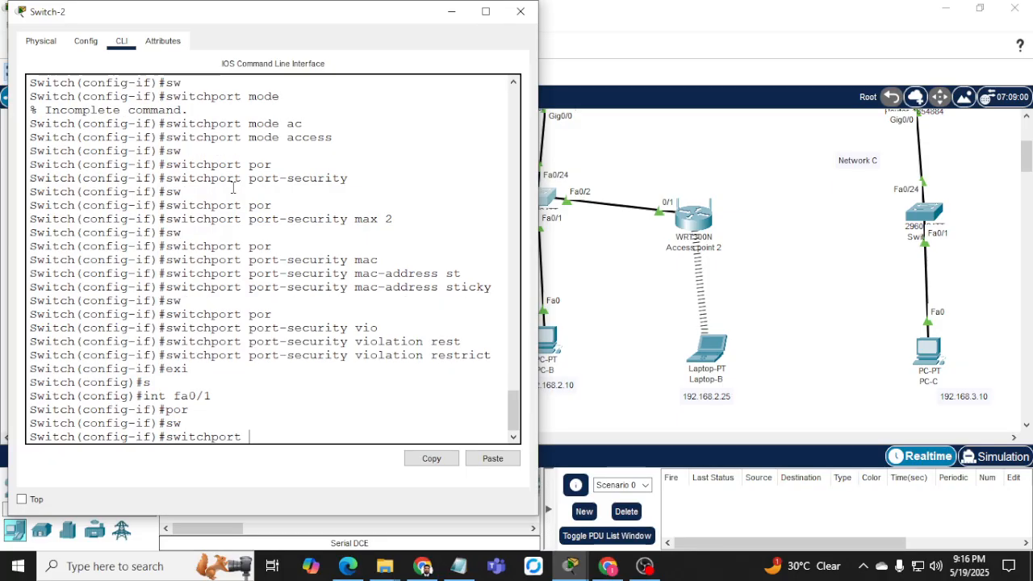
{"action": "type", "text": "mode acc"}
{"action": "key", "text": "Return"}
Enable port security on Fa0/1 with a maximum of 1 MAC address.
{"action": "type", "text": "p"}
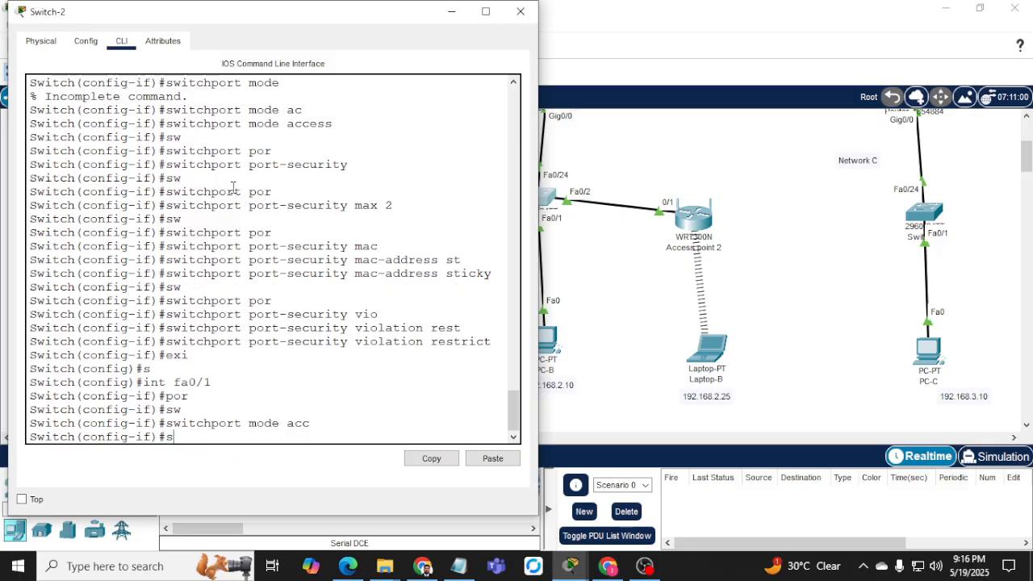
{"action": "type", "text": "w"}
{"action": "key", "text": "Tab"}
{"action": "type", "text": "por"}
{"action": "key", "text": "Tab"}
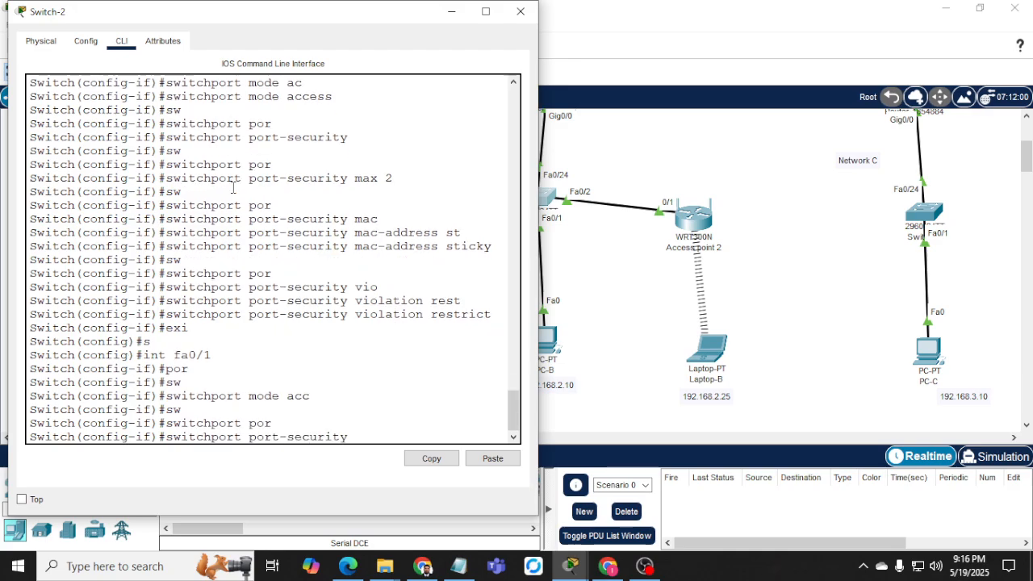
{"action": "key", "text": "Return"}
{"action": "type", "text": "sw"}
{"action": "key", "text": "Tab"}
{"action": "type", "text": "por"}
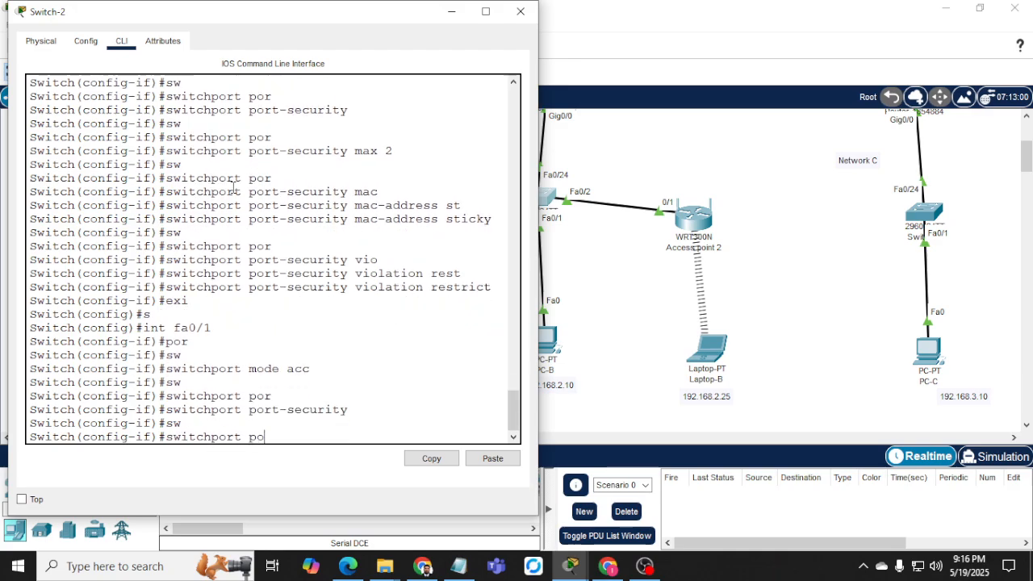
{"action": "key", "text": "Tab"}
{"action": "type", "text": "max"}
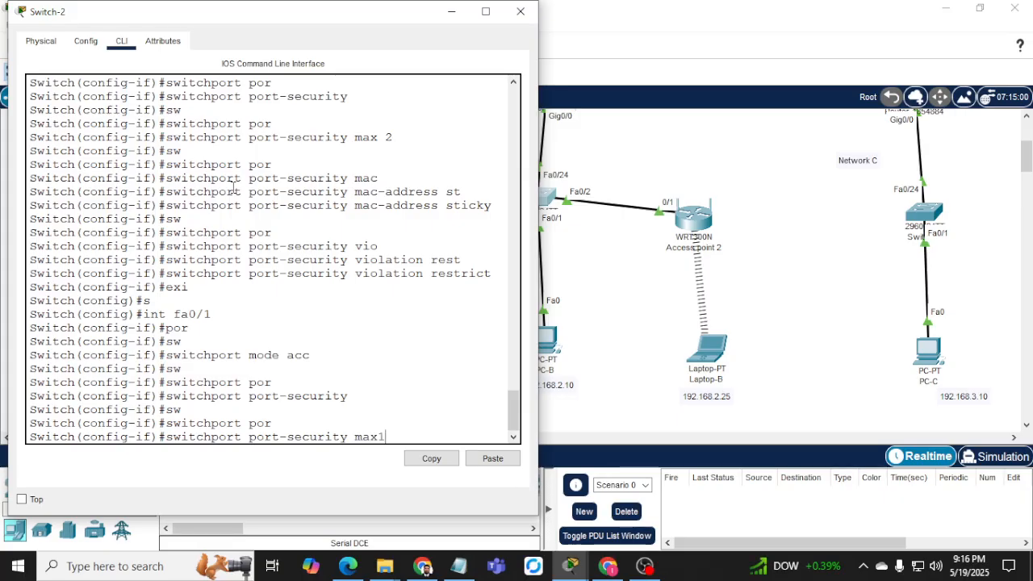
{"action": "type", "text": " 1"}
{"action": "key", "text": "Return"}
Enable sticky MAC address learning on Fa0/1.
{"action": "type", "text": "sw"}
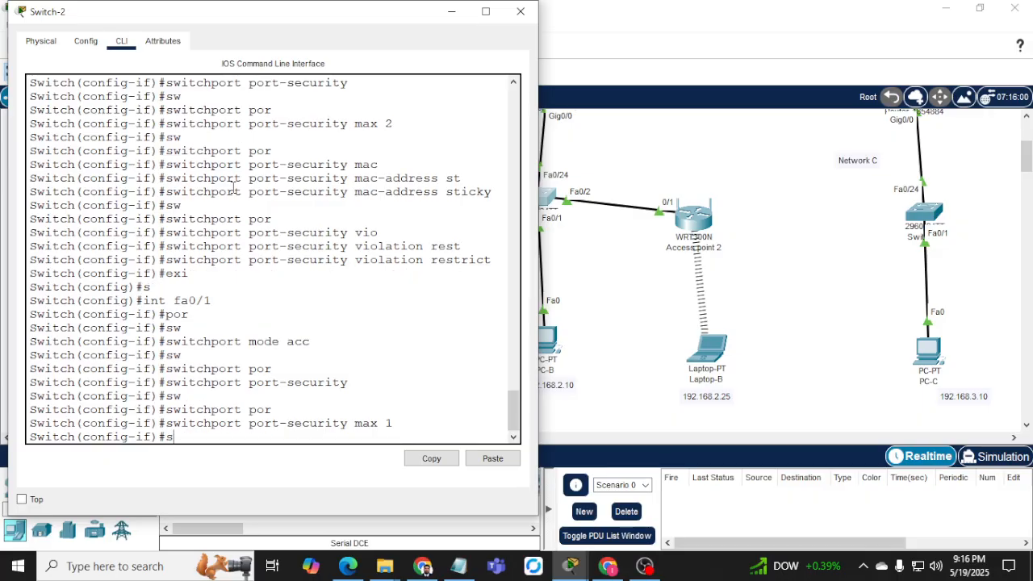
{"action": "key", "text": "Tab"}
{"action": "type", "text": "por"}
{"action": "key", "text": "Tab"}
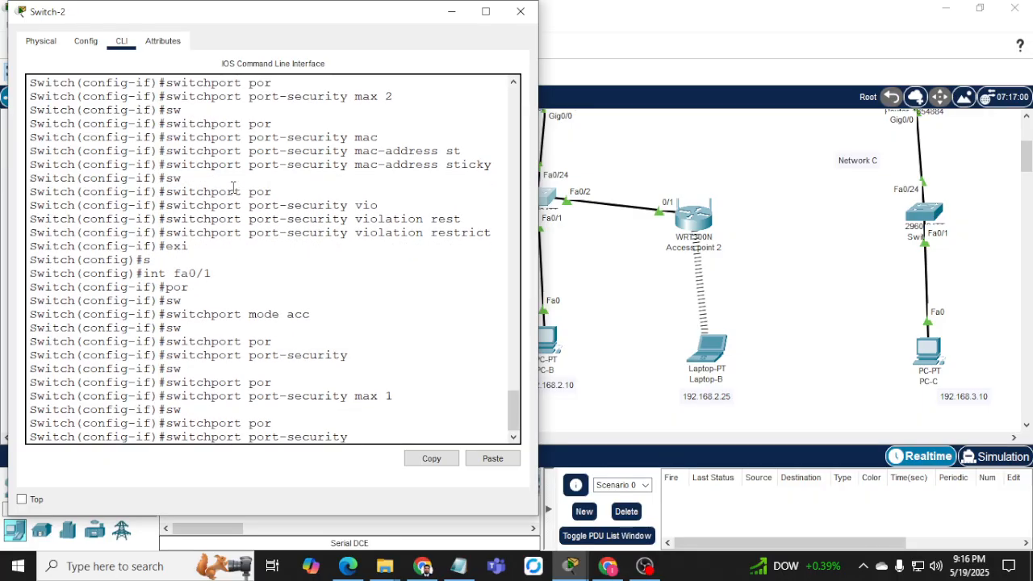
{"action": "type", "text": "mac"}
{"action": "key", "text": "Tab"}
{"action": "type", "text": "st"}
{"action": "key", "text": "Tab"}
{"action": "key", "text": "Return"}
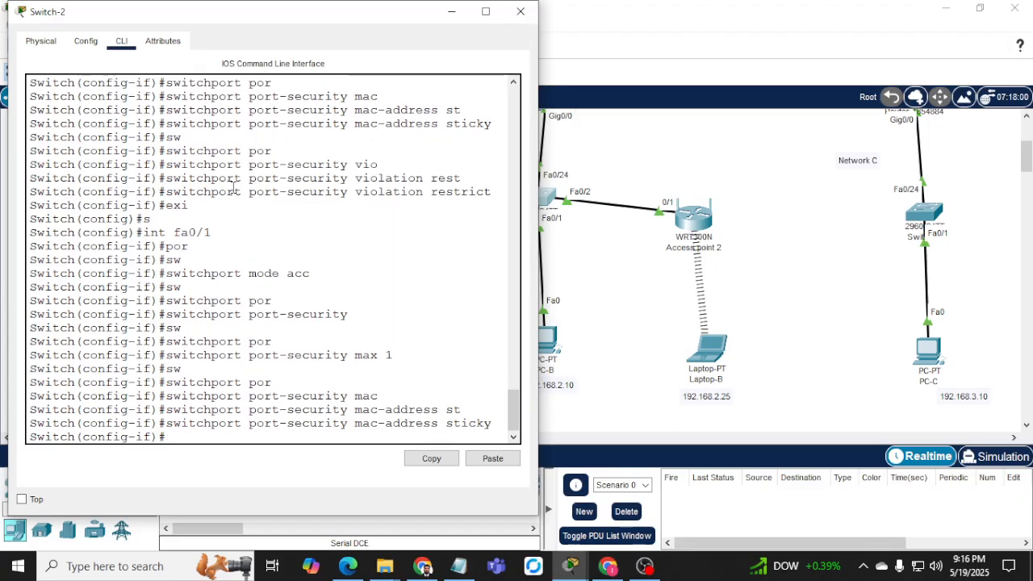
{"action": "key", "text": "Return"}
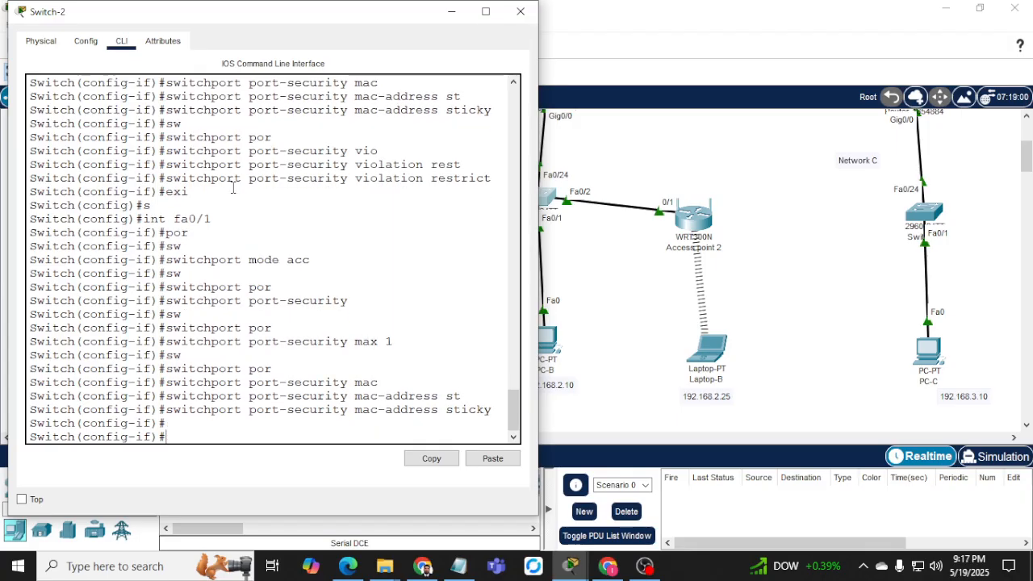
Set Fa0/1's violation mode to restrict, then bring up PC-B's Command Prompt.
{"action": "type", "text": "sw"}
{"action": "key", "text": "Tab"}
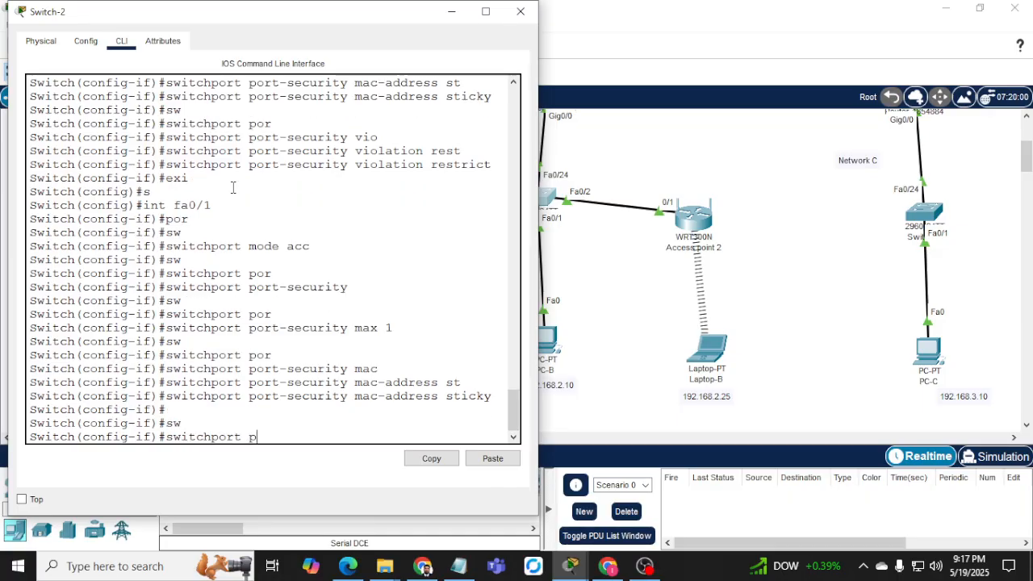
{"action": "type", "text": "por"}
{"action": "key", "text": "Tab"}
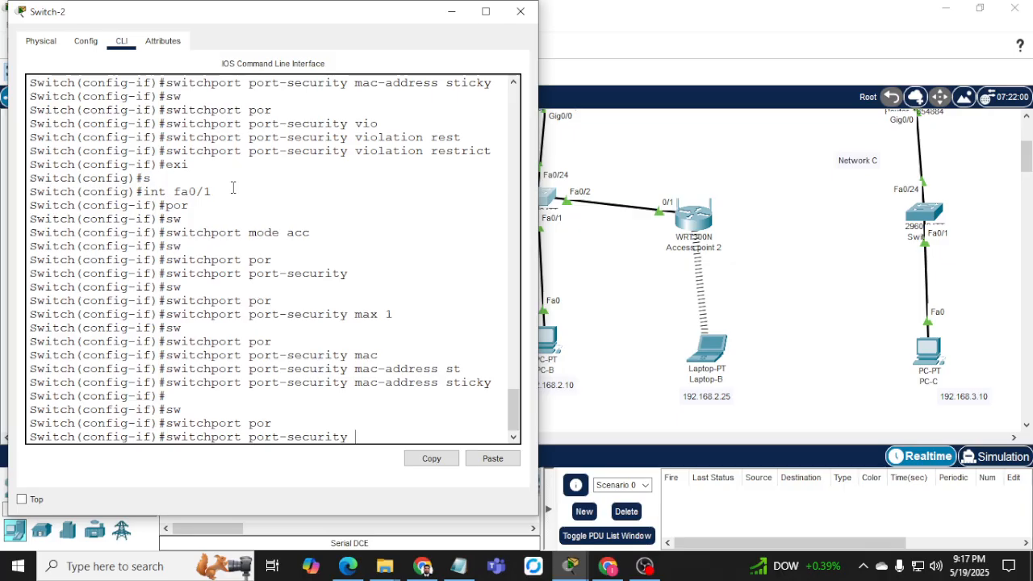
{"action": "type", "text": "vio"}
{"action": "key", "text": "Tab"}
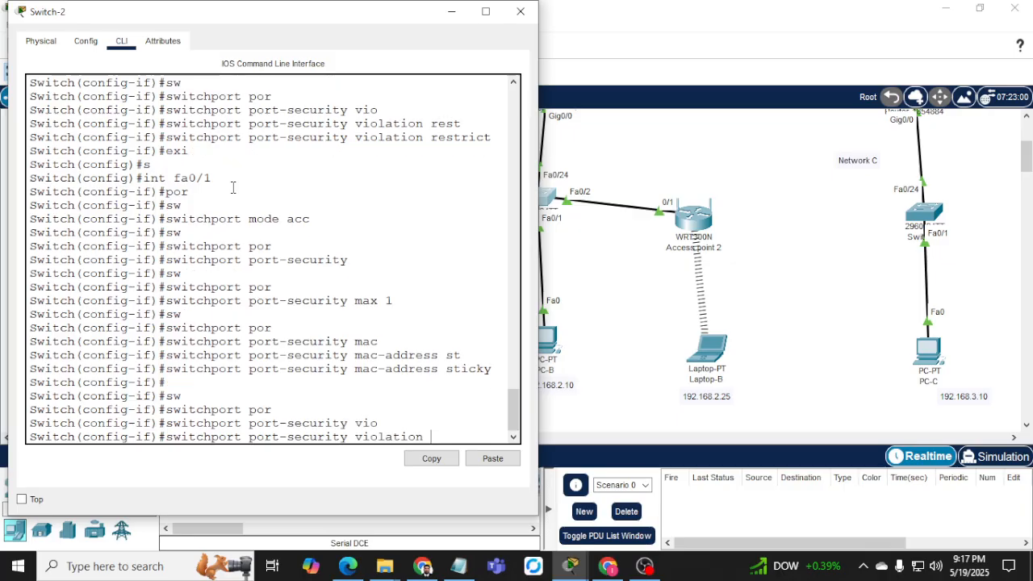
{"action": "type", "text": "rest"}
{"action": "key", "text": "Tab"}
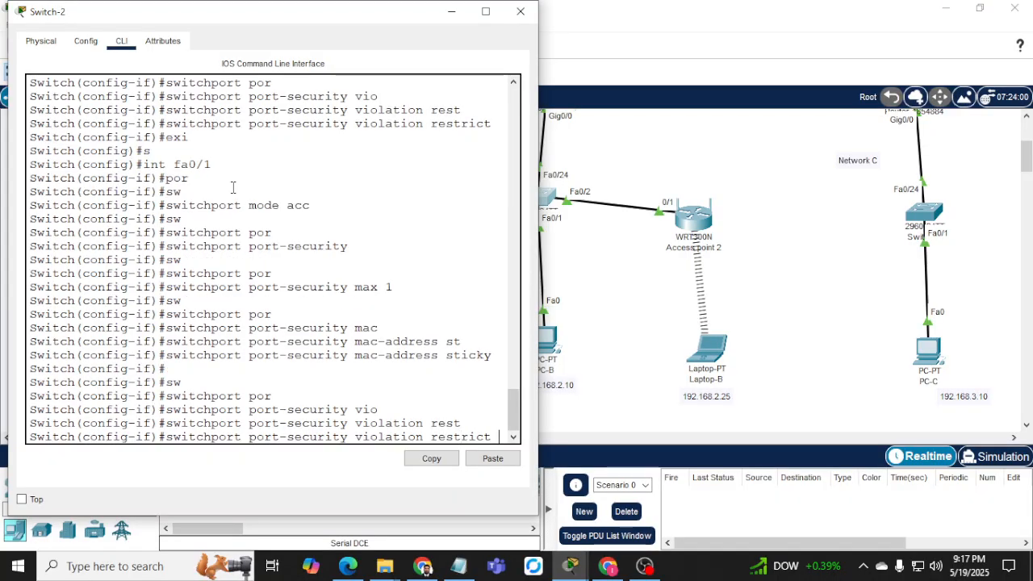
{"action": "key", "text": "Return"}
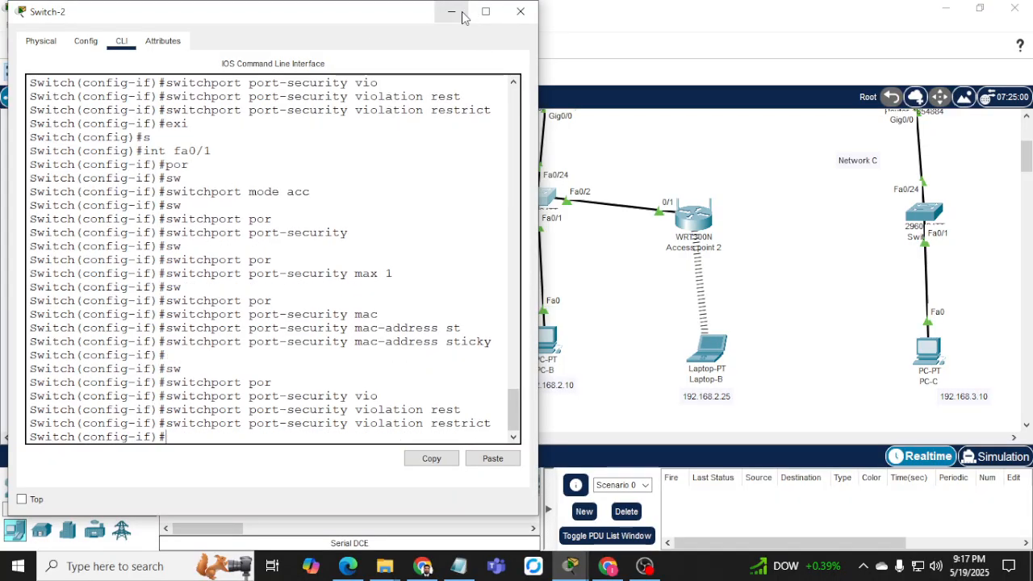
{"action": "left_click", "coordinate": [457, 13]}
{"action": "left_click", "coordinate": [555, 339]}
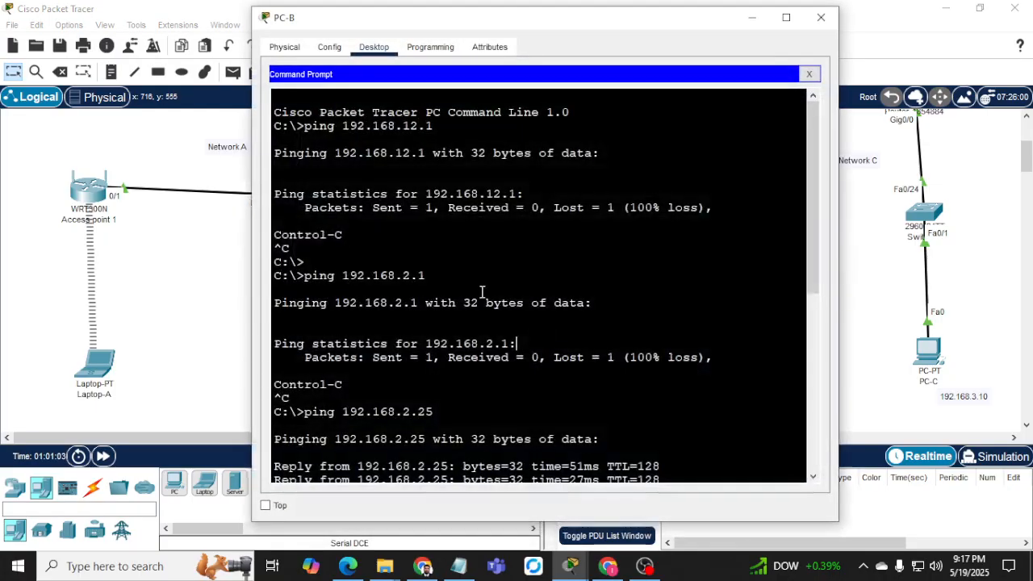
Rerun PC-B's ping to gateway 192.168.2.1, then put PC-B's window away.
{"action": "scroll", "coordinate": [445, 269], "scroll_direction": "down", "scroll_amount": 10}
{"action": "key", "text": "Up"}
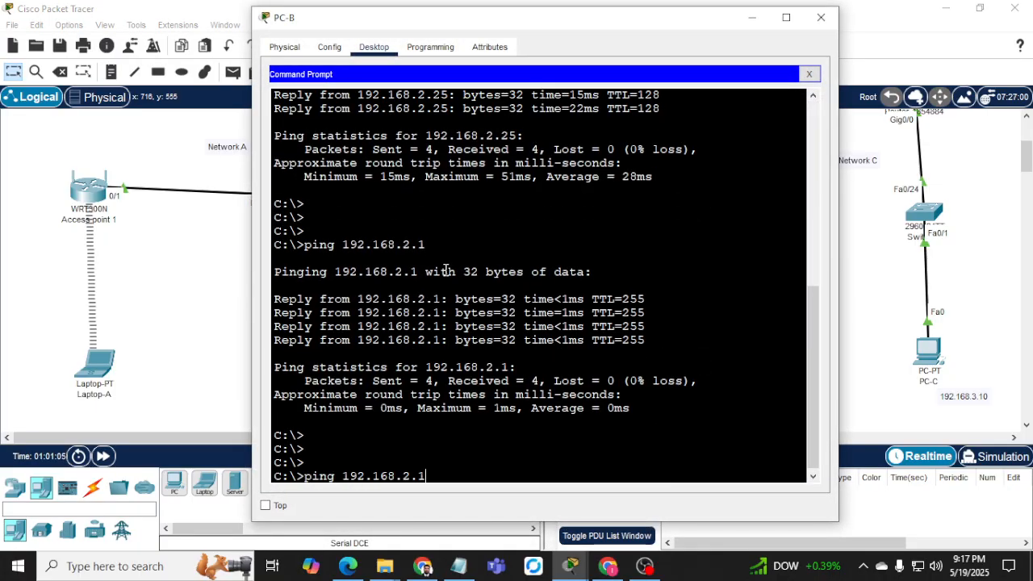
{"action": "key", "text": "Return"}
{"action": "left_click", "coordinate": [751, 17]}
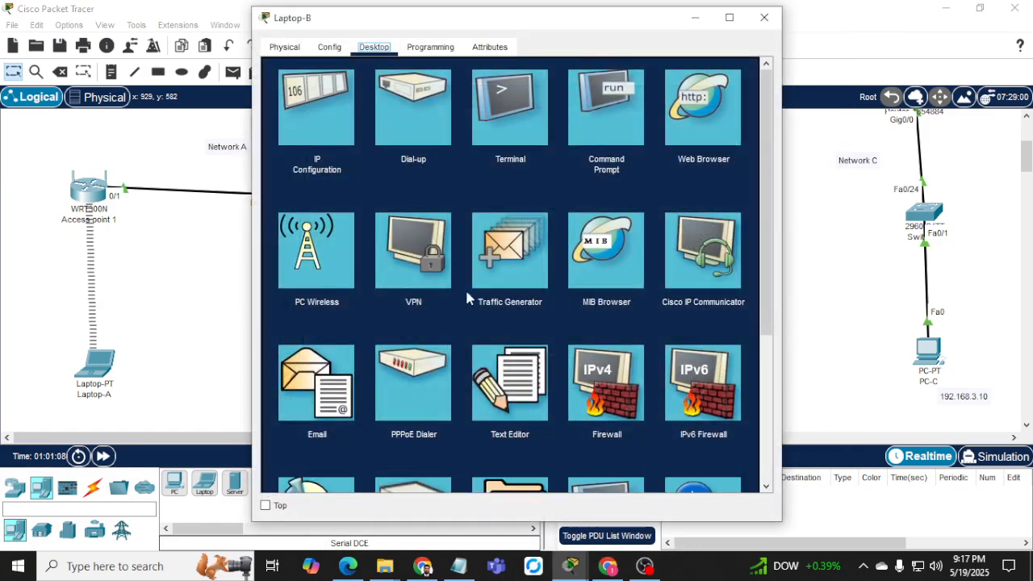
From Laptop-B, ping 192.168.2.1 and then PC-A at 192.168.1.10.
{"action": "left_click", "coordinate": [605, 97]}
{"action": "key", "text": "Return"}
{"action": "key", "text": "Return"}
{"action": "key", "text": "Return"}
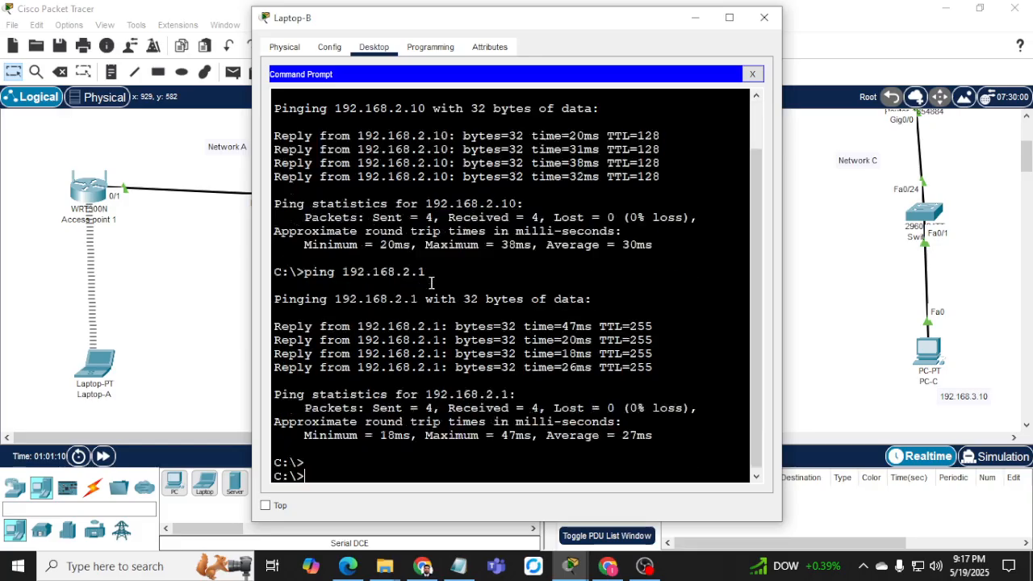
{"action": "type", "text": "ping 1"}
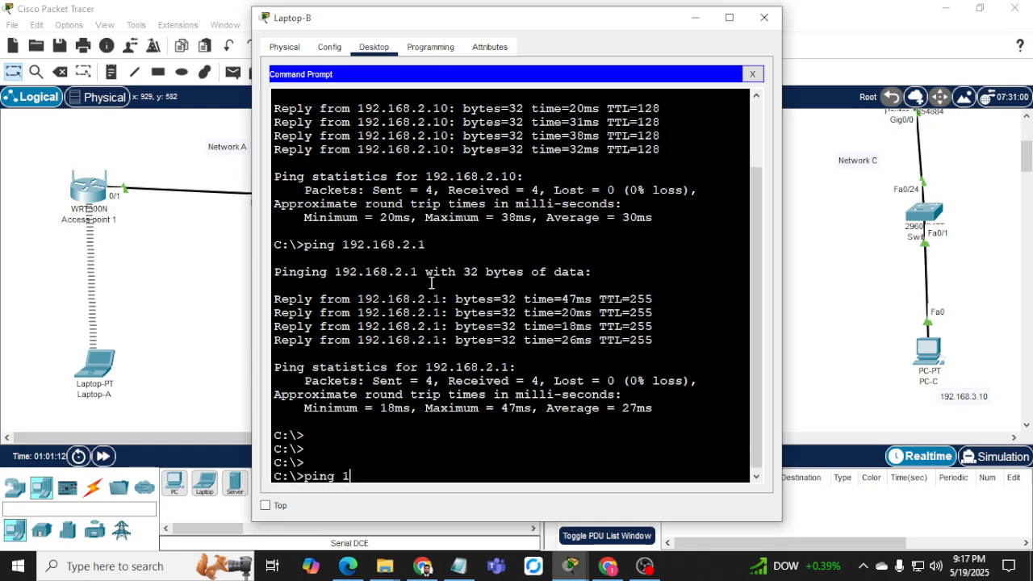
{"action": "type", "text": "92.168.2.1"}
{"action": "key", "text": "Return"}
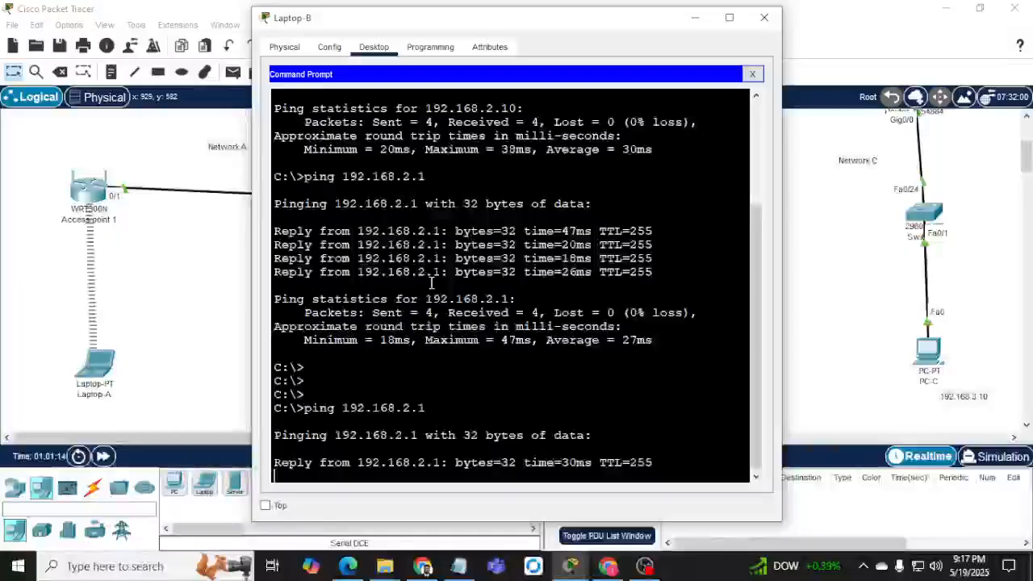
{"action": "key", "text": "ctrl+c"}
{"action": "key", "text": "Up"}
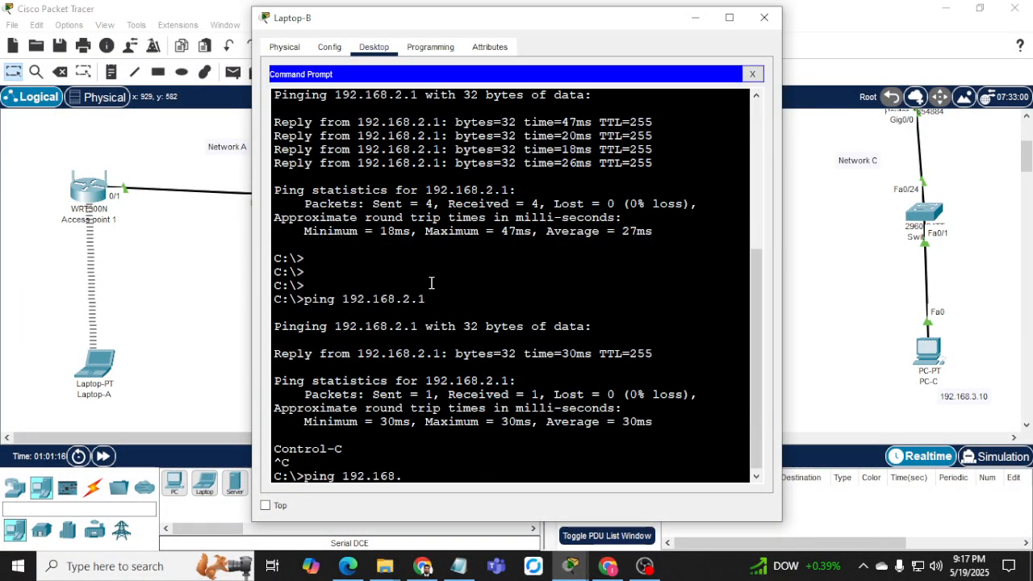
{"action": "type", "text": "0"}
{"action": "key", "text": "Return"}
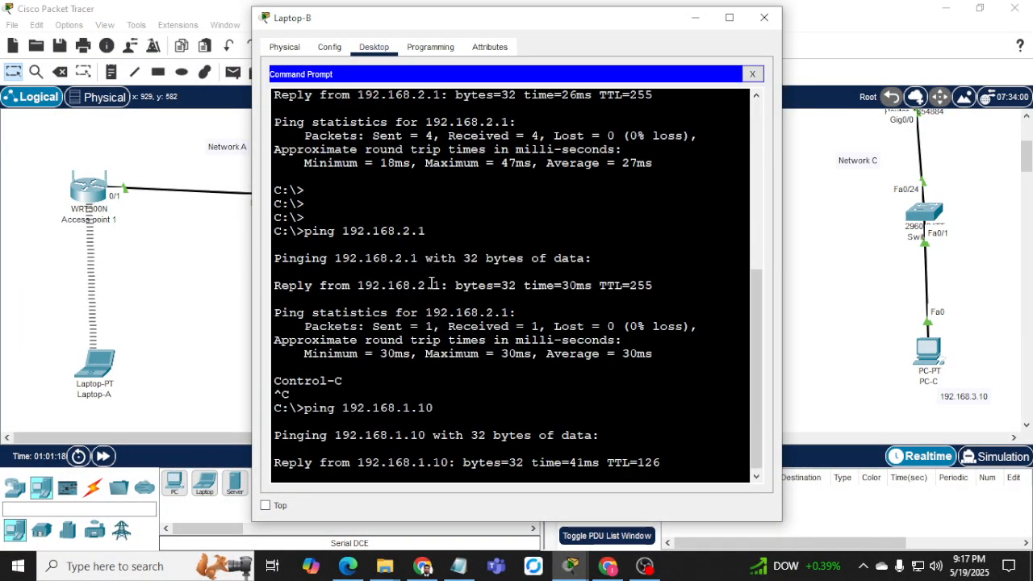
Ping PC-C at 192.168.3.10 from Laptop-B, then hide its window.
{"action": "left_click_drag", "start_coordinate": [464, 17], "coordinate": [539, 11]}
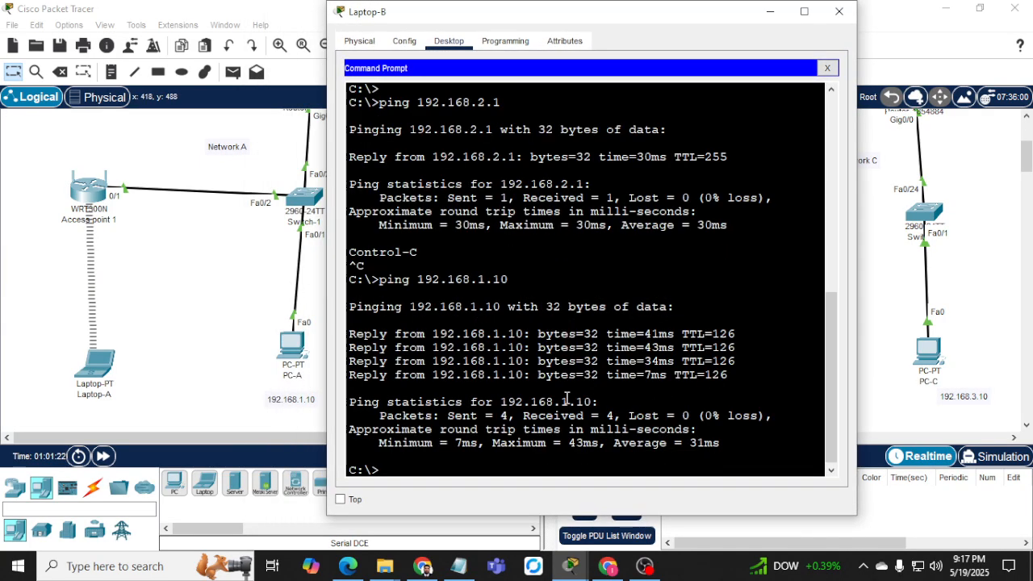
{"action": "key", "text": "Up"}
{"action": "key", "text": "BackSpace"}
{"action": "key", "text": "BackSpace"}
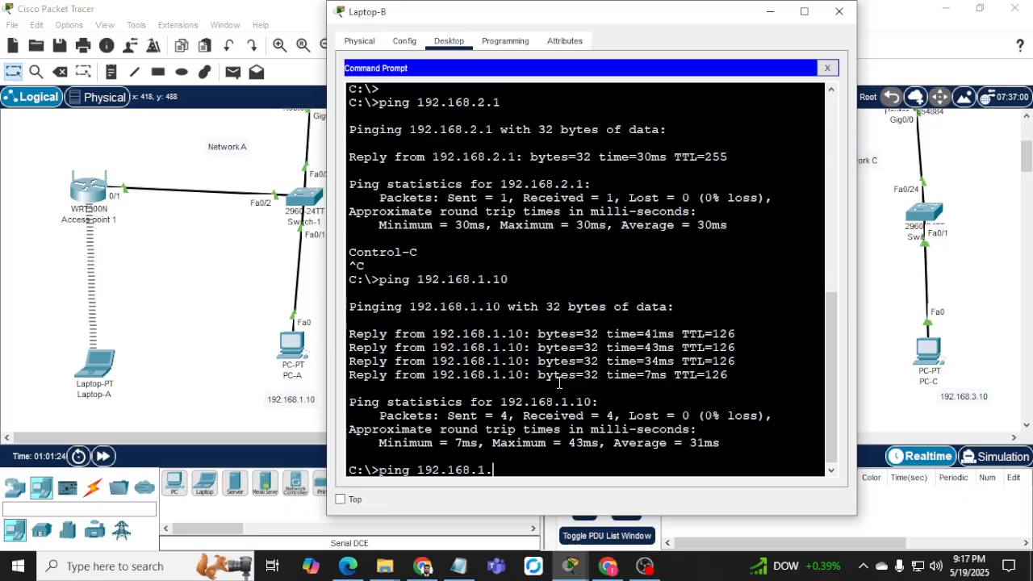
{"action": "type", "text": "3.10"}
{"action": "key", "text": "Return"}
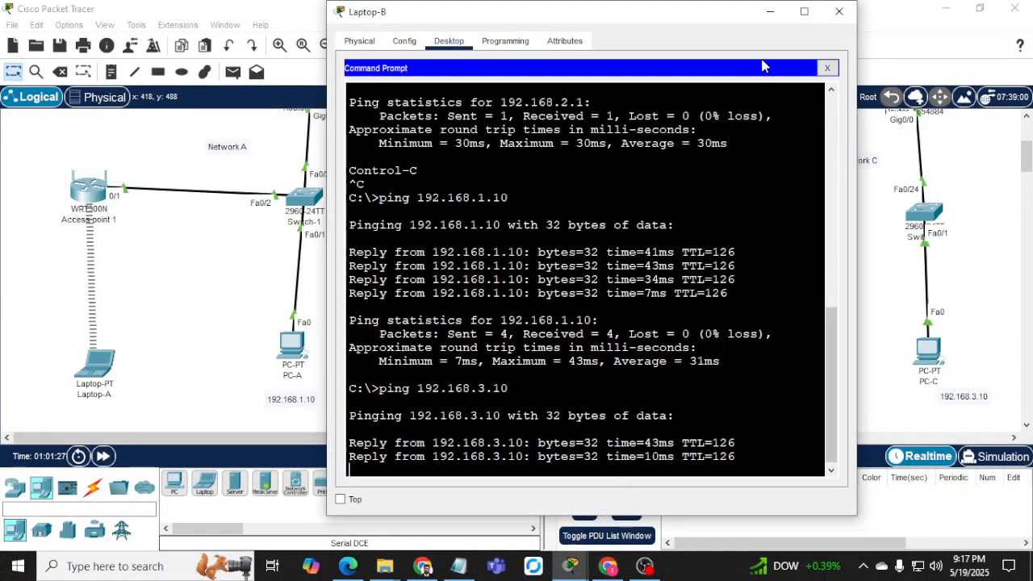
{"action": "left_click", "coordinate": [774, 14]}
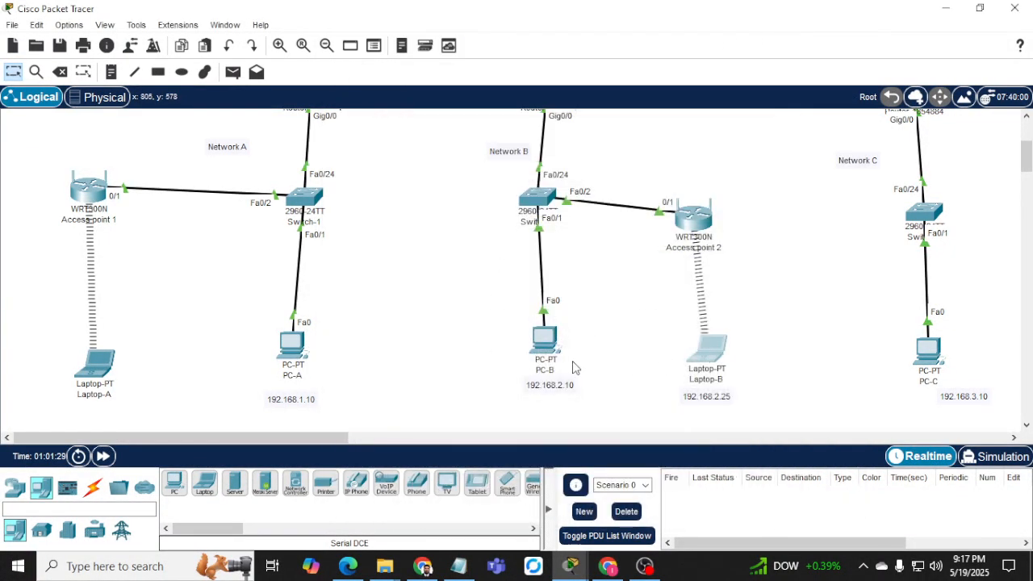
Place a new laptop, Laptop3, between PC-A and PC-B and open its settings.
{"action": "left_click", "coordinate": [207, 484]}
{"action": "left_click", "coordinate": [414, 331]}
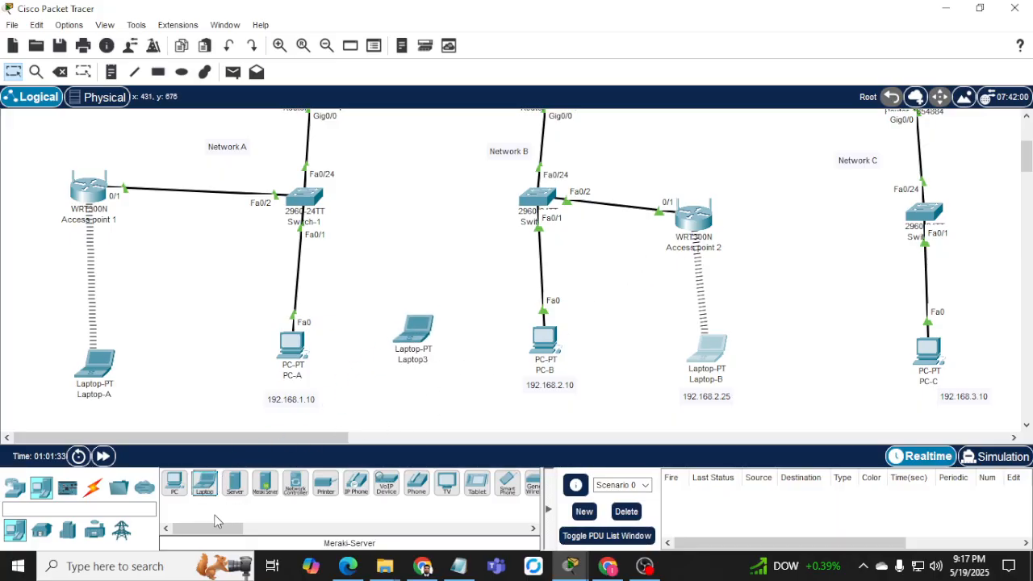
{"action": "left_click", "coordinate": [415, 343]}
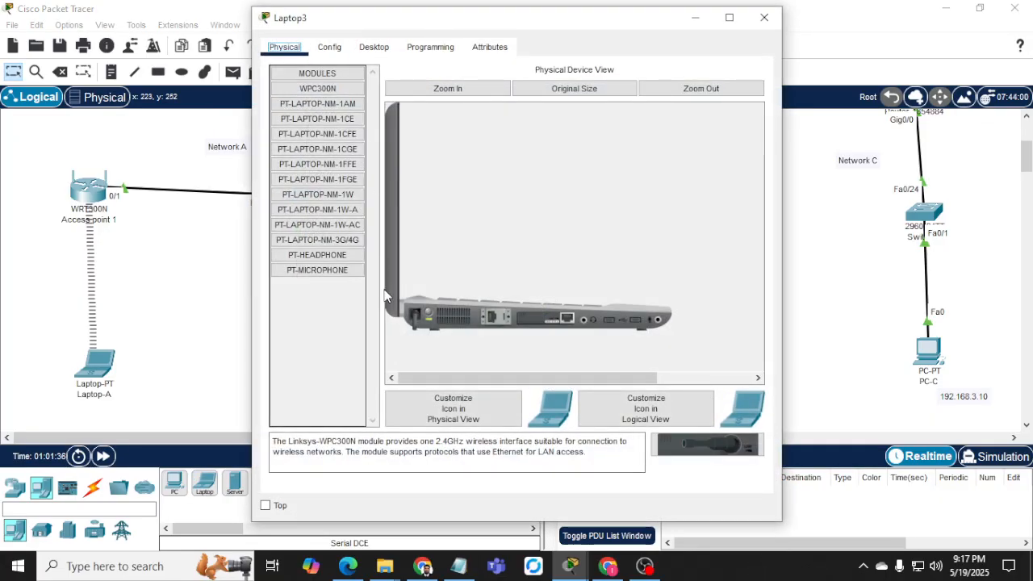
Power off Laptop3, replace its wired module with a WPC300N wireless card, and show its Desktop.
{"action": "left_click", "coordinate": [430, 315]}
{"action": "left_click_drag", "start_coordinate": [565, 323], "coordinate": [336, 326]}
{"action": "left_click_drag", "start_coordinate": [312, 91], "coordinate": [547, 327]}
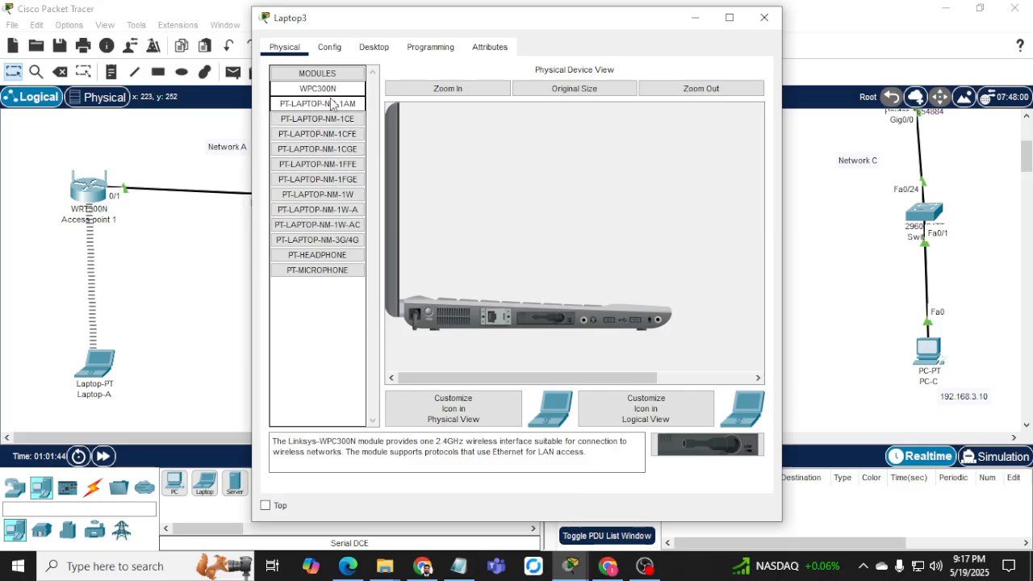
{"action": "left_click", "coordinate": [387, 50]}
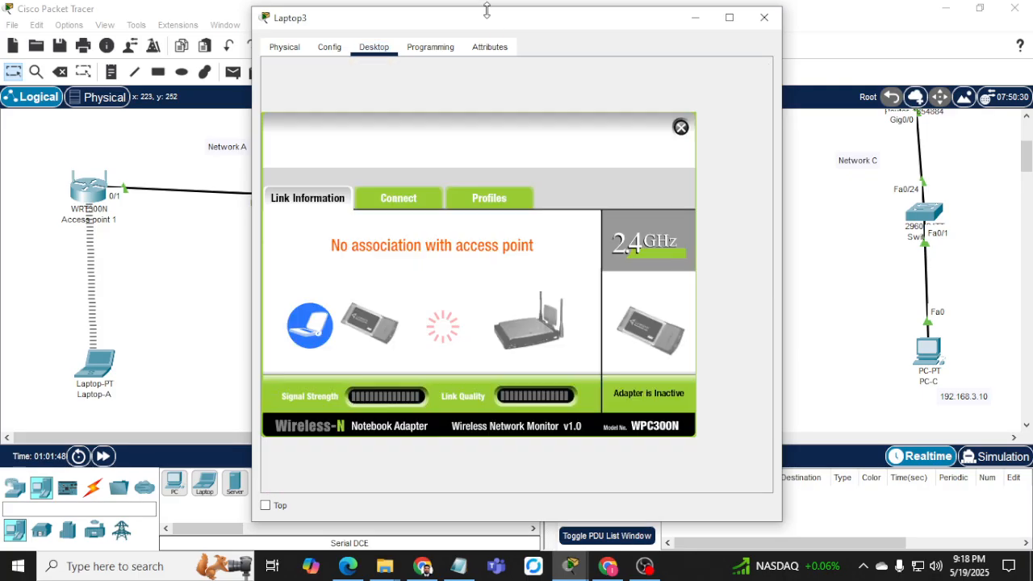
{"action": "left_click_drag", "start_coordinate": [481, 23], "coordinate": [325, 17]}
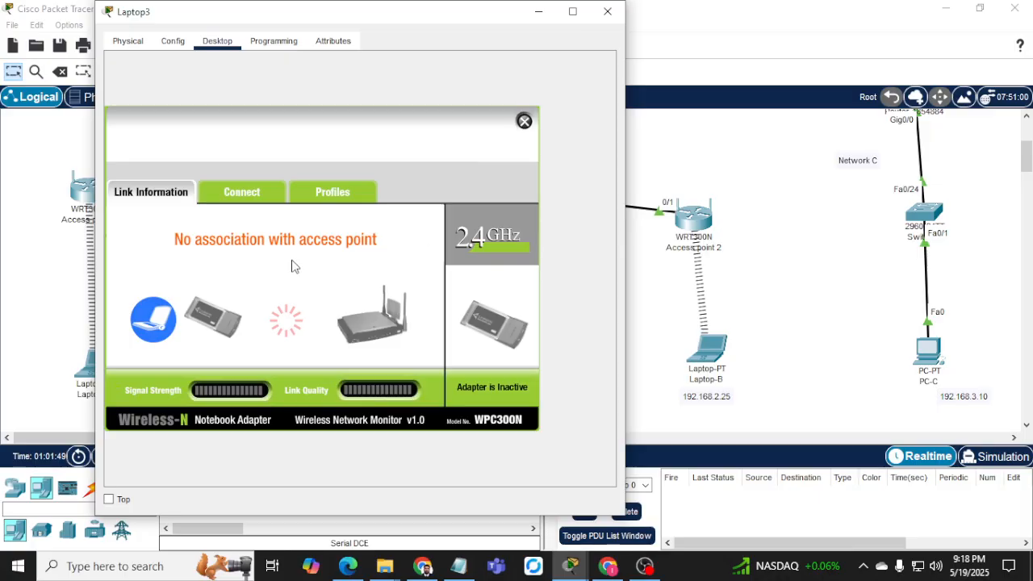
In PC Wireless, refresh and join Network-B_wifi using the WPA2 pre-shared key.
{"action": "left_click", "coordinate": [248, 197]}
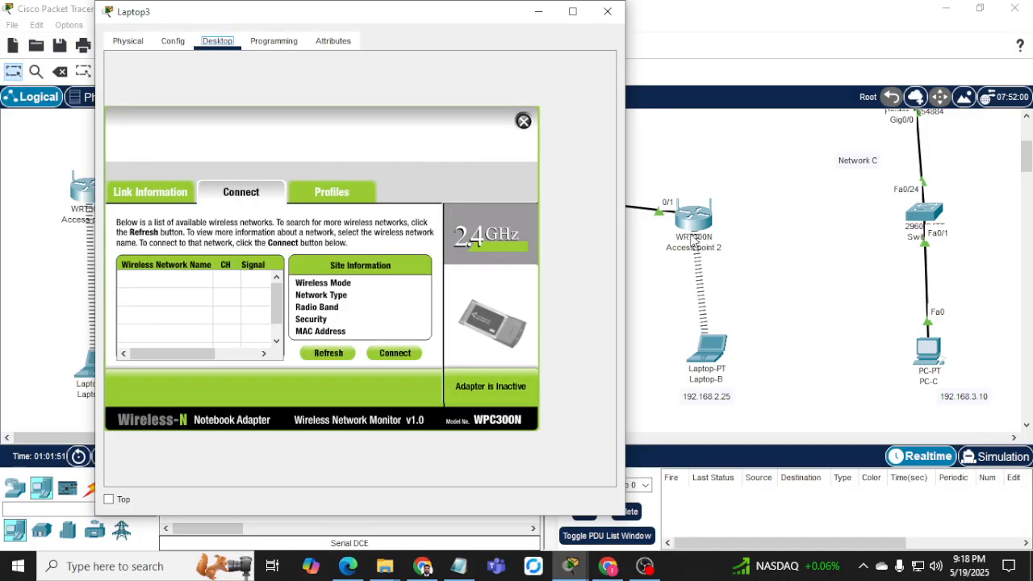
{"action": "left_click", "coordinate": [328, 352]}
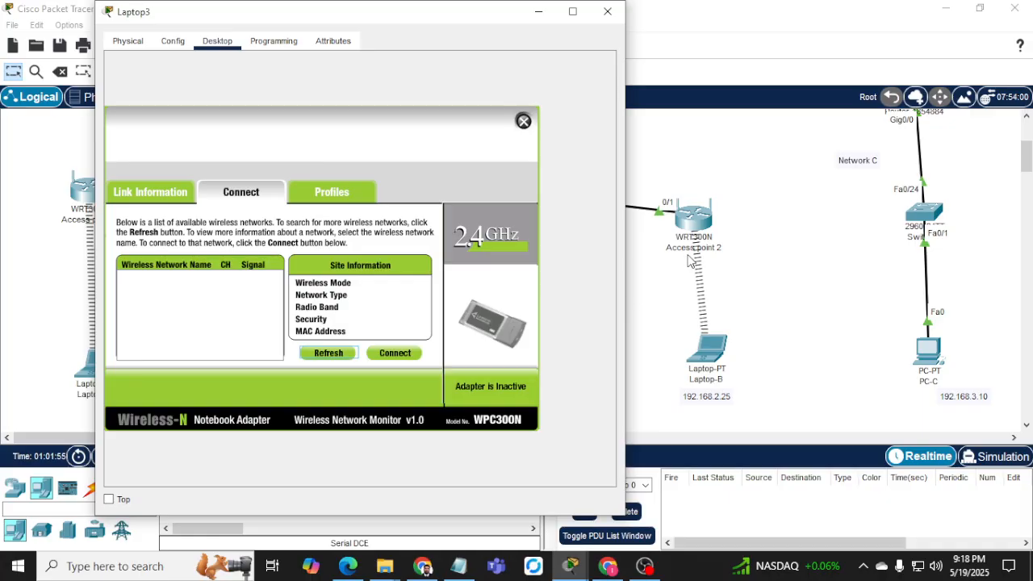
{"action": "left_click", "coordinate": [151, 283]}
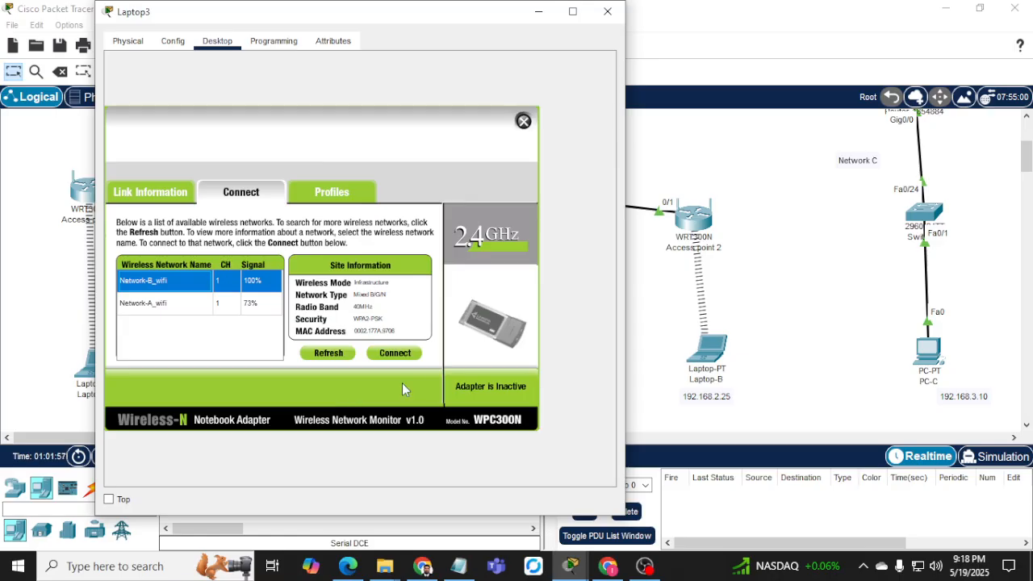
{"action": "left_click", "coordinate": [407, 353]}
{"action": "left_click", "coordinate": [239, 294]}
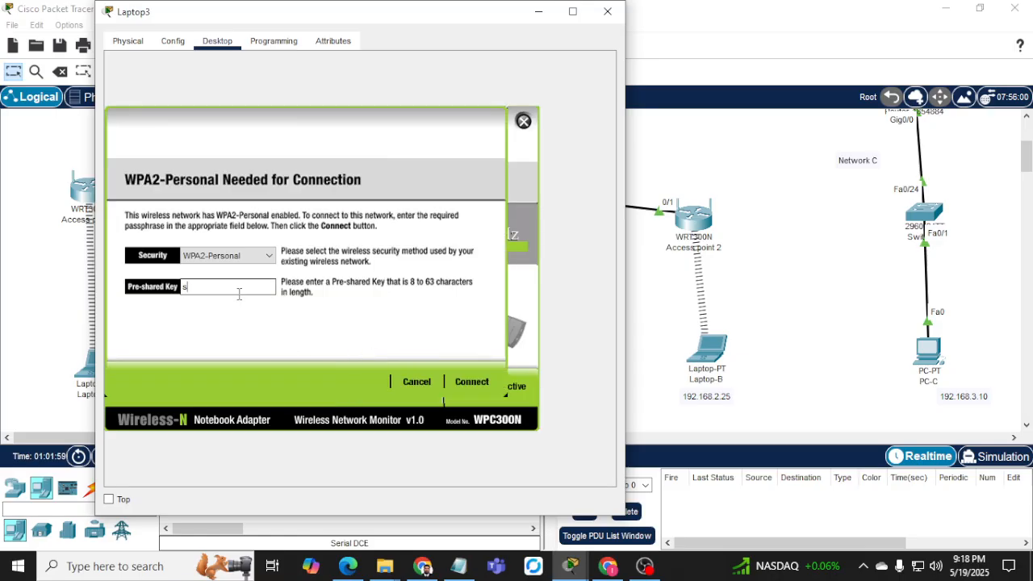
{"action": "type", "text": "sharma123"}
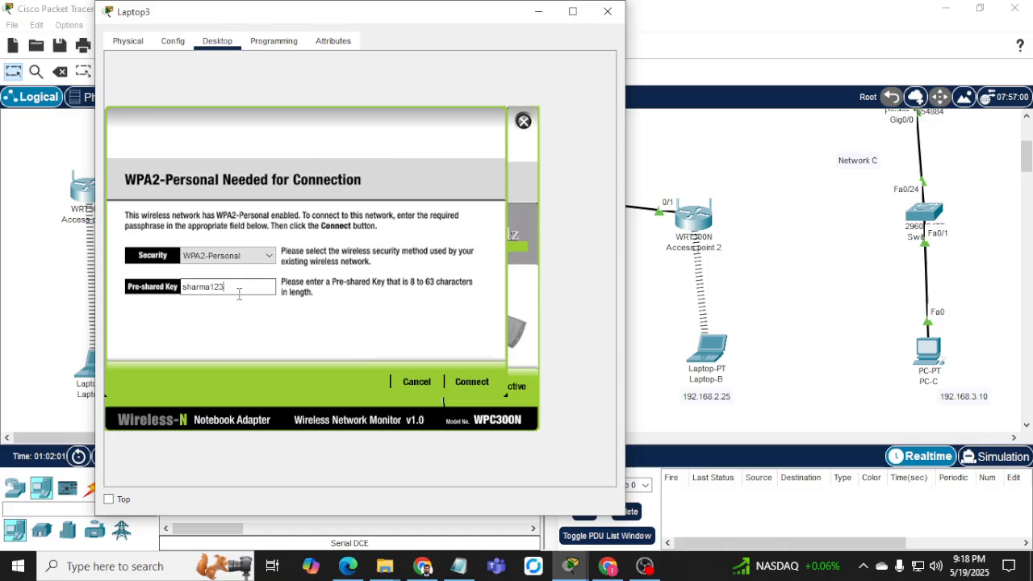
{"action": "left_click", "coordinate": [481, 382]}
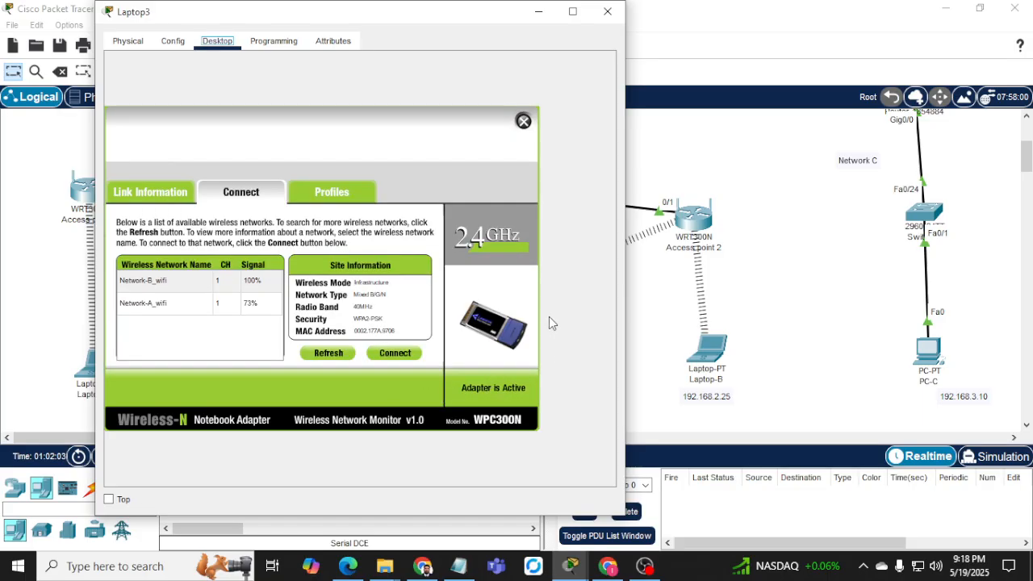
{"action": "left_click", "coordinate": [524, 121]}
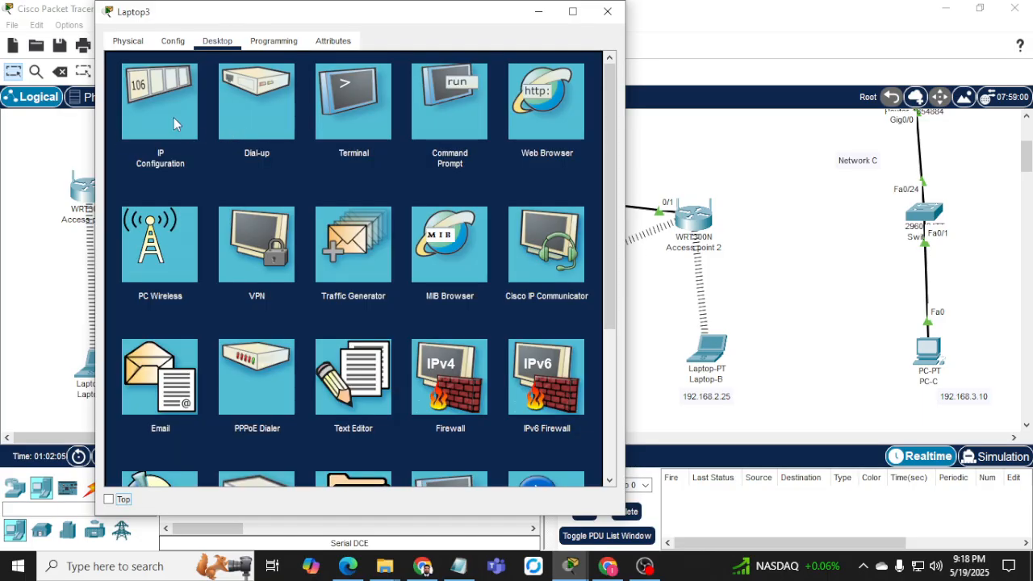
{"action": "left_click", "coordinate": [174, 122]}
Give Laptop3 the static IP 192.168.2.30 with mask 255.255.255.0.
{"action": "left_click", "coordinate": [313, 126]}
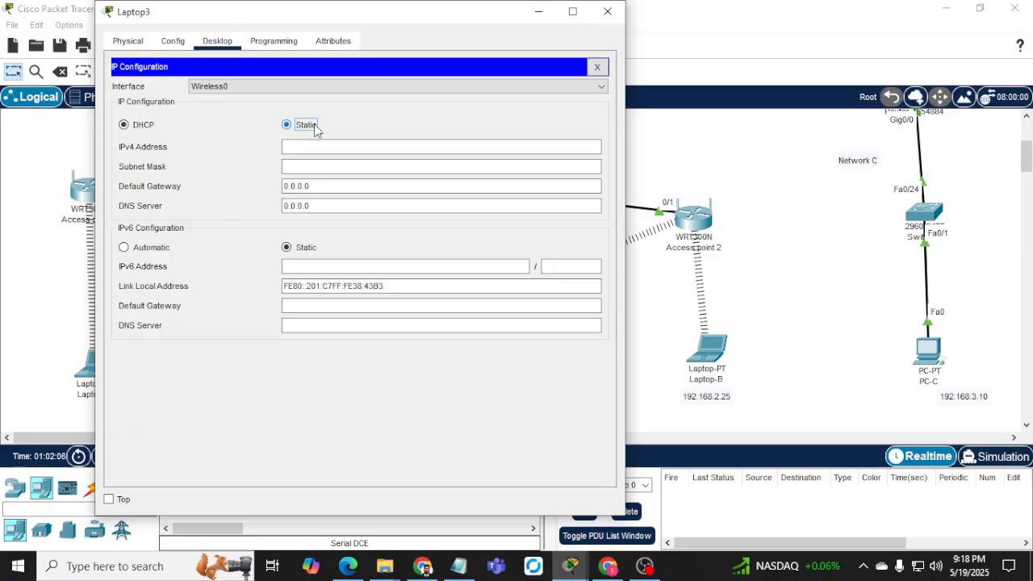
{"action": "left_click", "coordinate": [367, 147]}
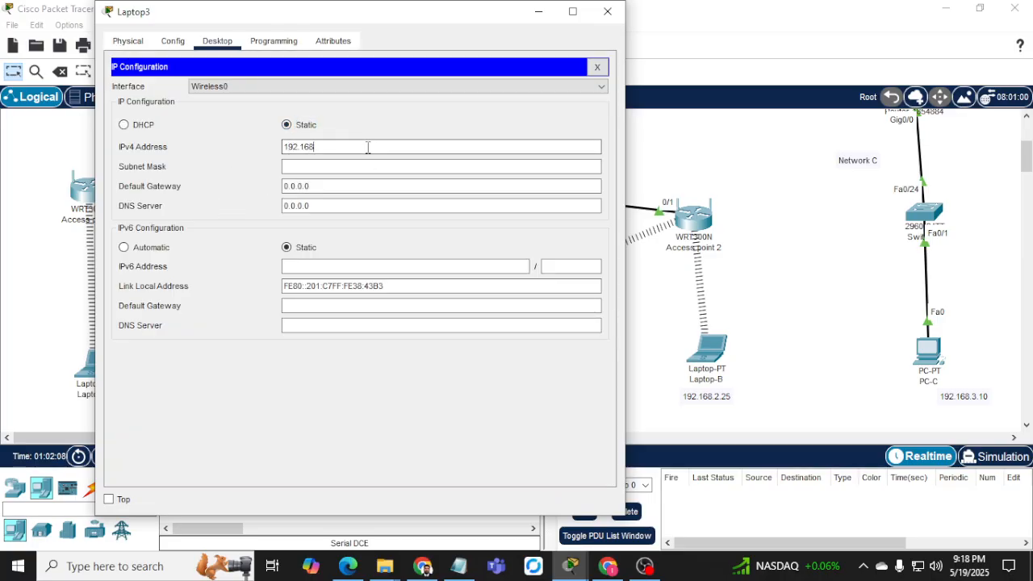
{"action": "type", "text": "192.168.2.30"}
{"action": "key", "text": "Tab"}
{"action": "key", "text": "Tab"}
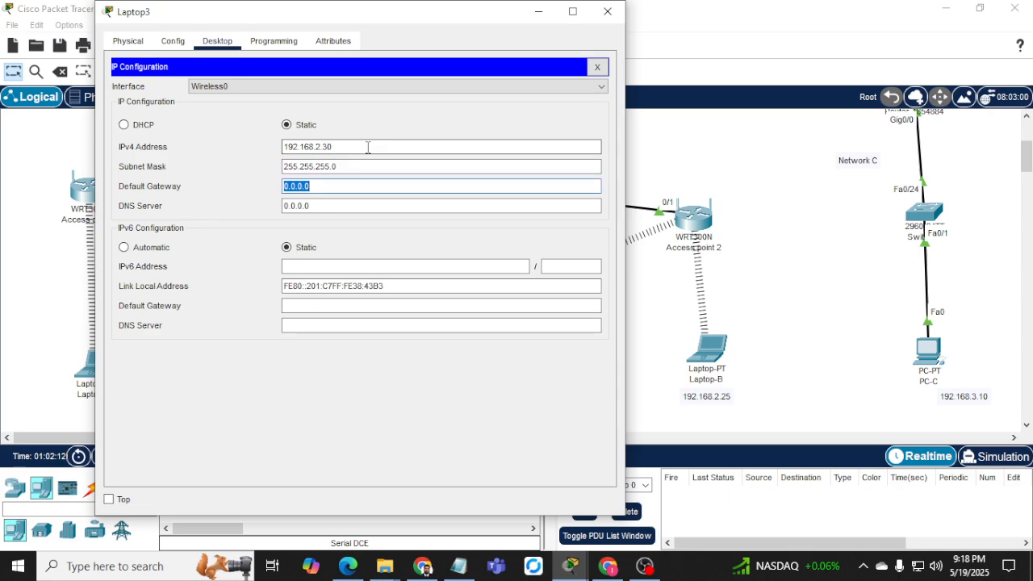
{"action": "type", "text": "192.168.2.1"}
{"action": "left_click", "coordinate": [597, 66]}
Ping gateway 192.168.2.1 from Laptop3's Command Prompt.
{"action": "left_click", "coordinate": [442, 131]}
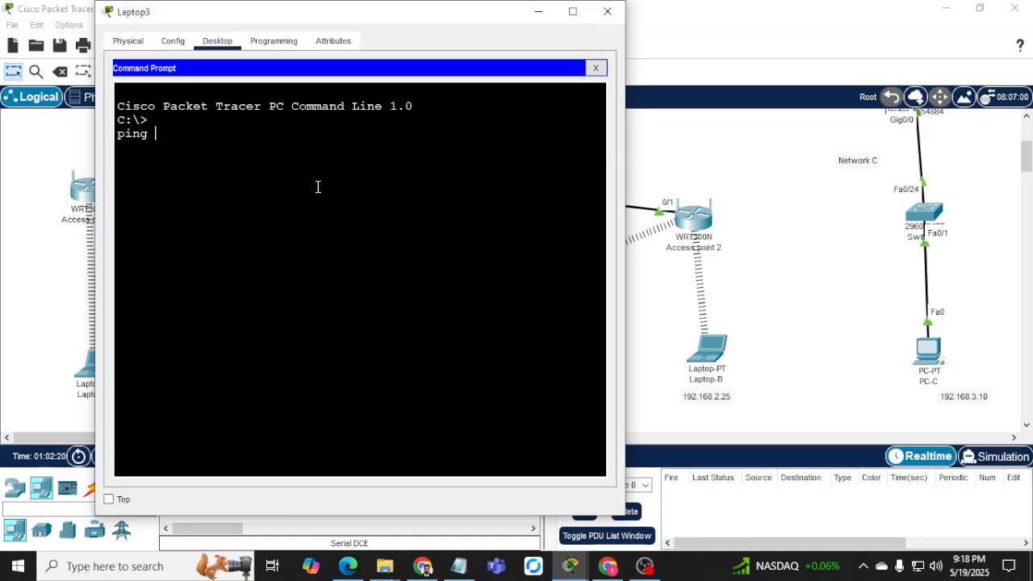
{"action": "type", "text": "ping 192.168.2.1"}
{"action": "key", "text": "Return"}
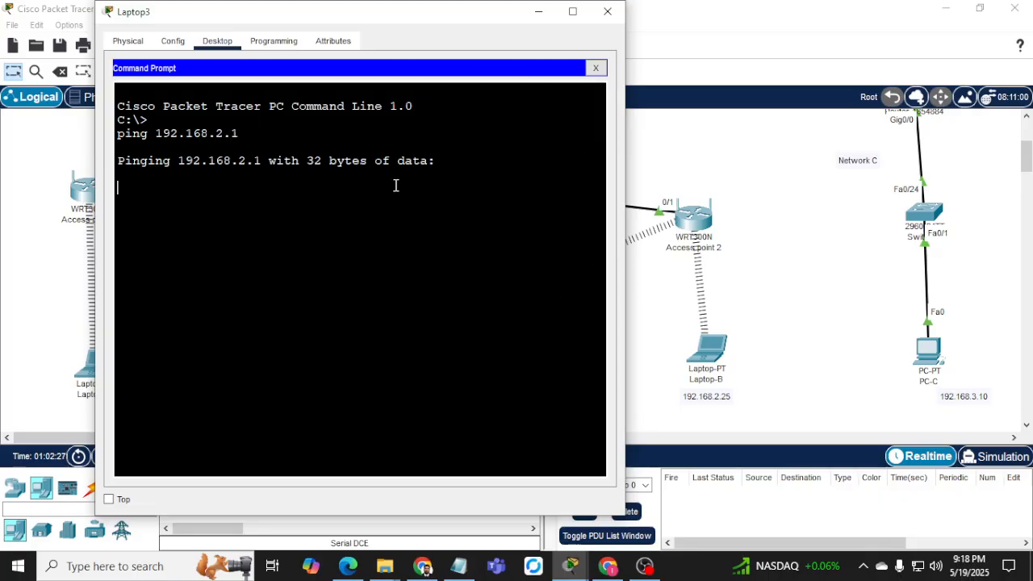
{"action": "left_click_drag", "start_coordinate": [392, 22], "coordinate": [312, 100]}
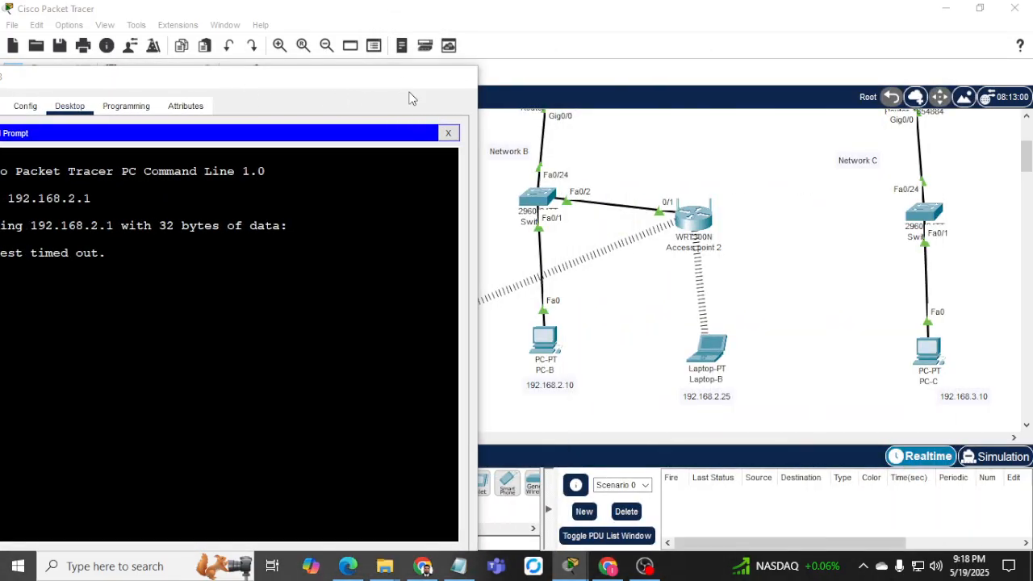
On Switch-2, leave config mode and run show port-security interface fa0/2.
{"action": "left_click", "coordinate": [460, 76]}
{"action": "left_click", "coordinate": [534, 202]}
{"action": "double_click", "coordinate": [452, 326]}
{"action": "key", "text": "Return"}
{"action": "key", "text": "Return"}
{"action": "key", "text": "Return"}
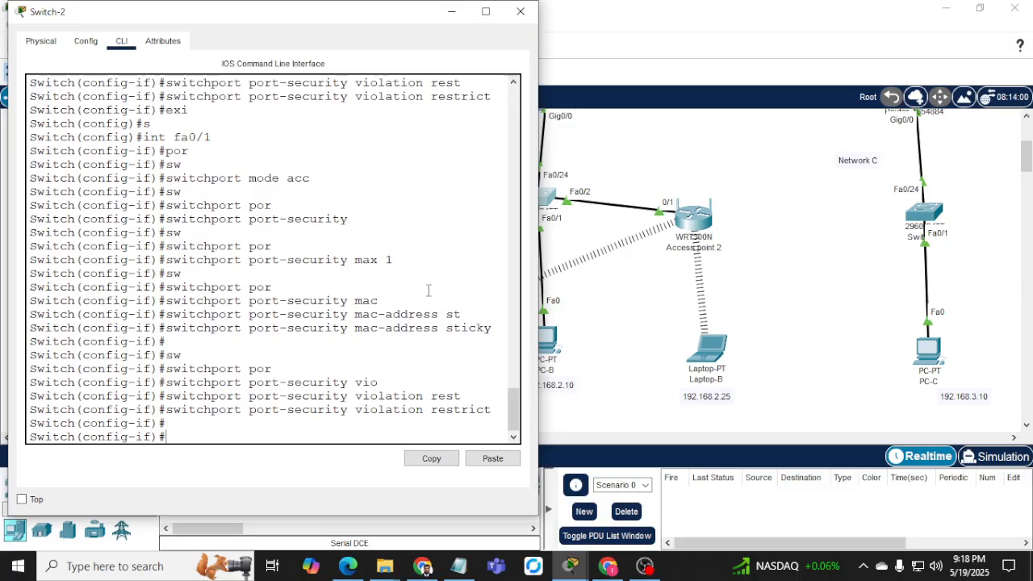
{"action": "type", "text": "end"}
{"action": "key", "text": "Return"}
{"action": "key", "text": "Return"}
{"action": "type", "text": "sh p"}
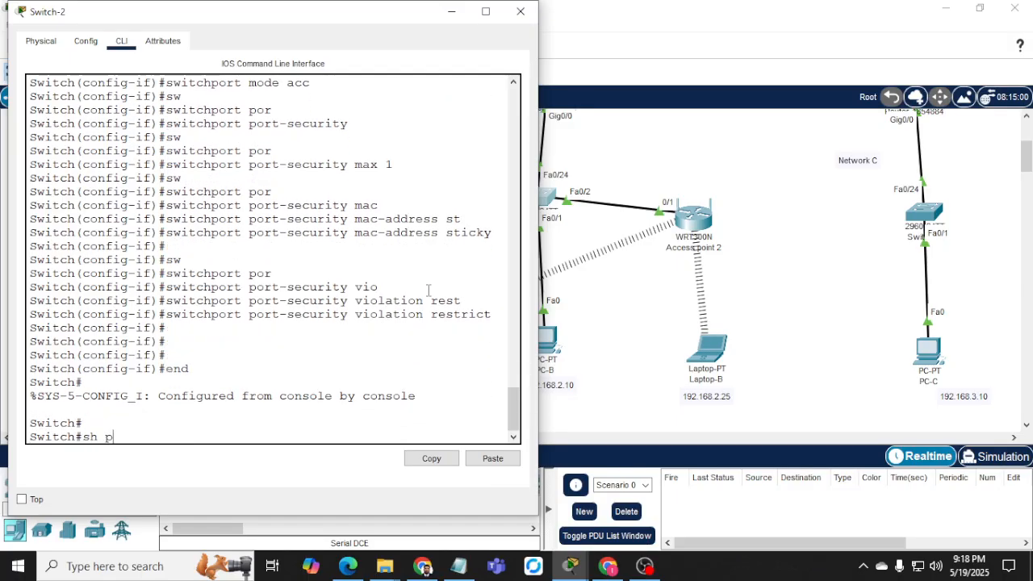
{"action": "type", "text": "or"}
{"action": "key", "text": "Tab"}
{"action": "type", "text": "?"}
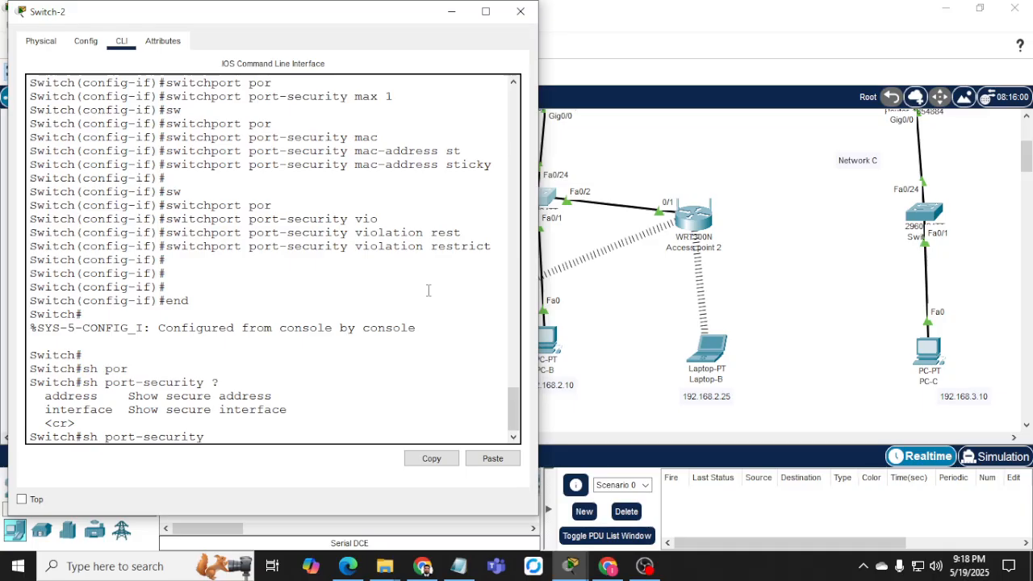
{"action": "type", "text": "int"}
{"action": "key", "text": "Tab"}
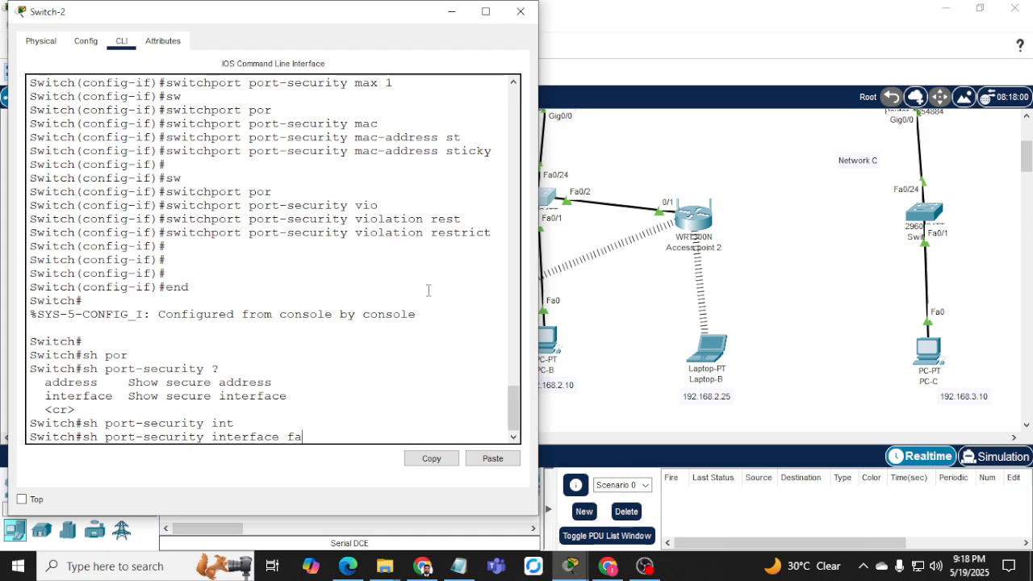
{"action": "type", "text": "fa0/2"}
{"action": "key", "text": "Return"}
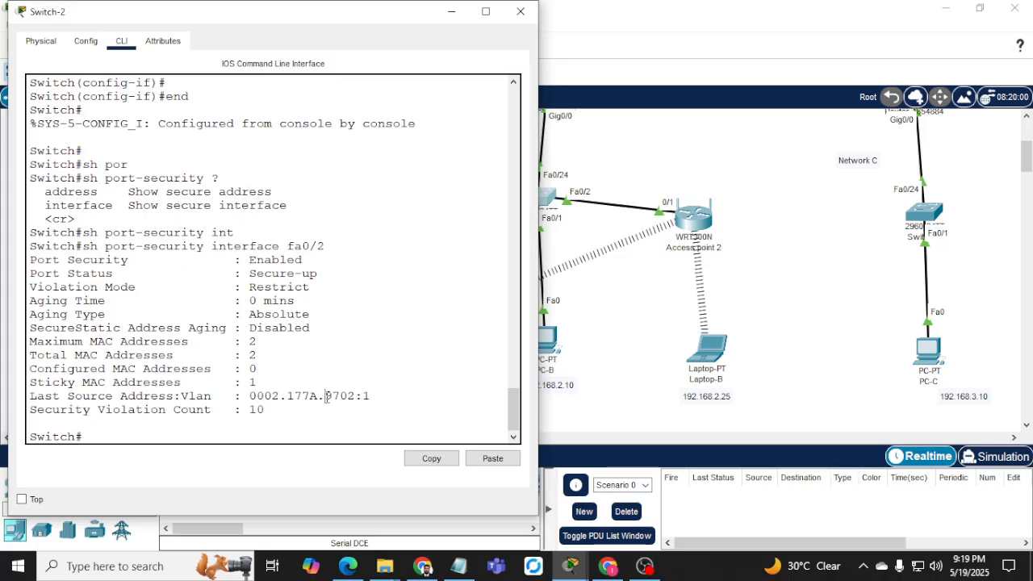
Highlight Fa0/2's last source MAC, Security Violation Count of 10, and Restrict mode.
{"action": "left_click_drag", "start_coordinate": [326, 396], "coordinate": [374, 396]}
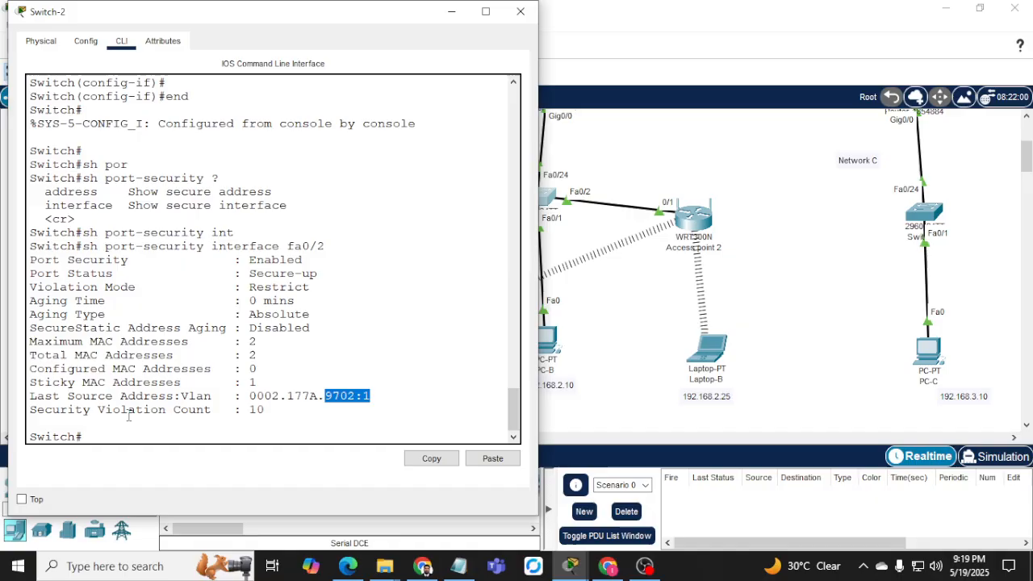
{"action": "left_click_drag", "start_coordinate": [247, 410], "coordinate": [256, 410]}
{"action": "left_click_drag", "start_coordinate": [75, 410], "coordinate": [183, 410]}
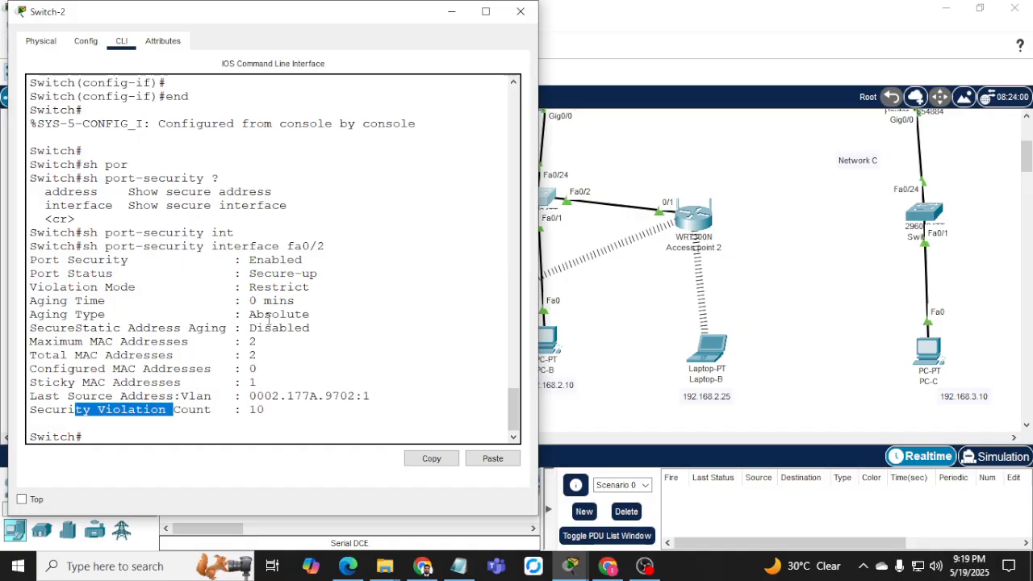
{"action": "left_click_drag", "start_coordinate": [255, 287], "coordinate": [306, 286]}
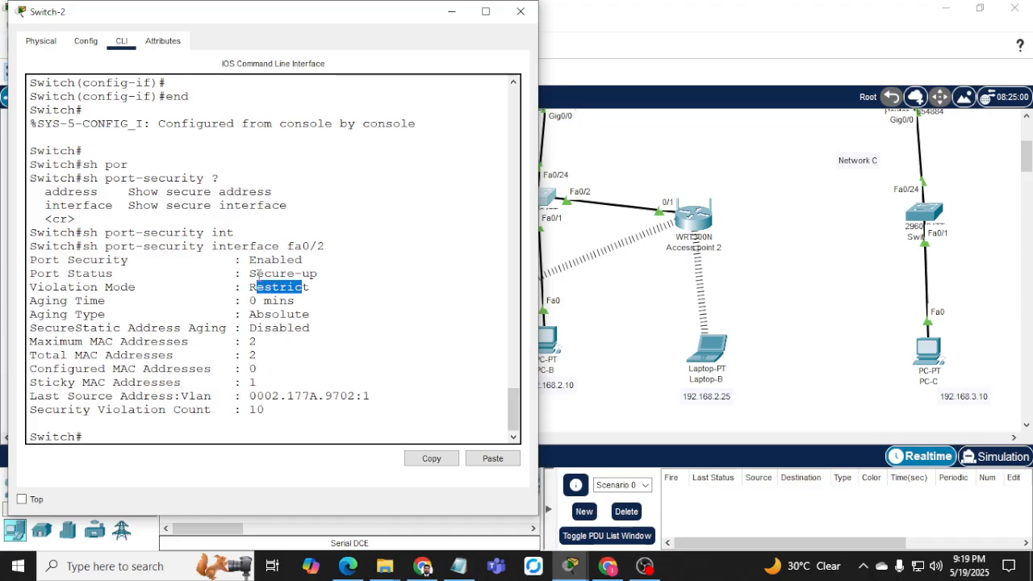
Run show port-security address and highlight the SecureSticky entries and rogue 9702 MAC.
{"action": "key", "text": "Up"}
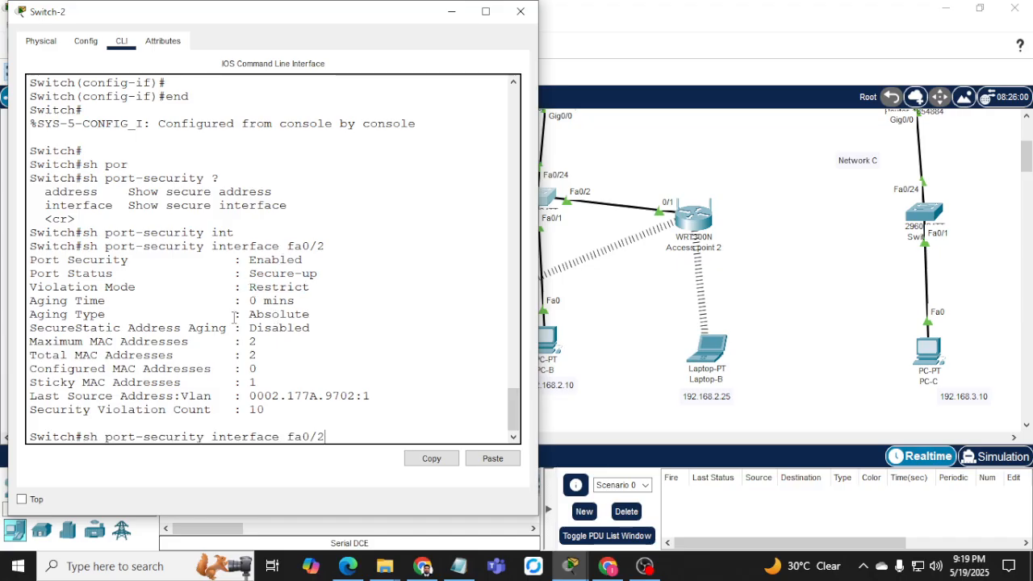
{"action": "key", "text": "BackSpace"}
{"action": "key", "text": "BackSpace"}
{"action": "key", "text": "BackSpace"}
{"action": "key", "text": "BackSpace"}
{"action": "key", "text": "BackSpace"}
{"action": "key", "text": "BackSpace"}
{"action": "key", "text": "BackSpace"}
{"action": "key", "text": "BackSpace"}
{"action": "key", "text": "BackSpace"}
{"action": "key", "text": "BackSpace"}
{"action": "key", "text": "BackSpace"}
{"action": "key", "text": "BackSpace"}
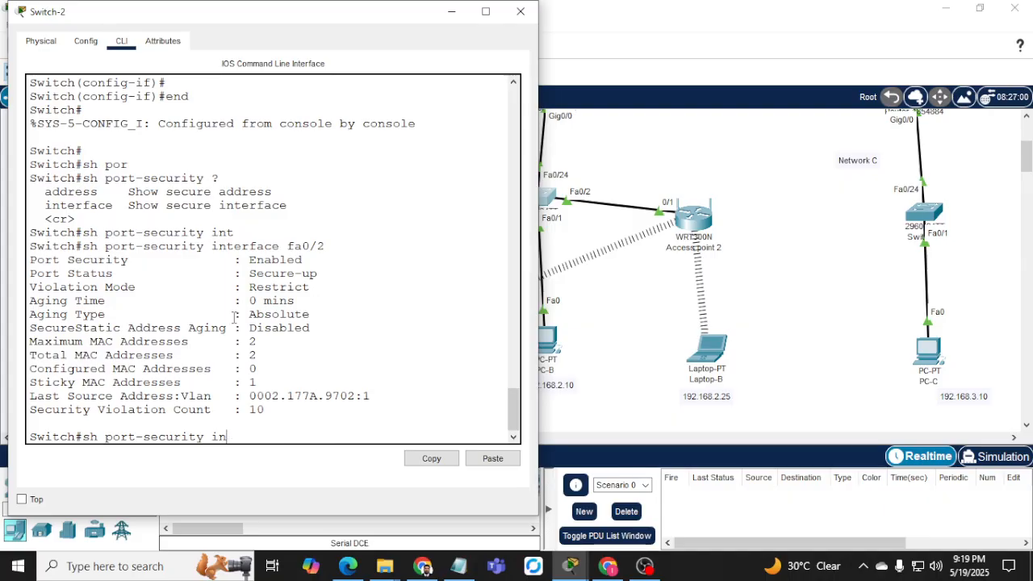
{"action": "key", "text": "Tab"}
{"action": "key", "text": "Return"}
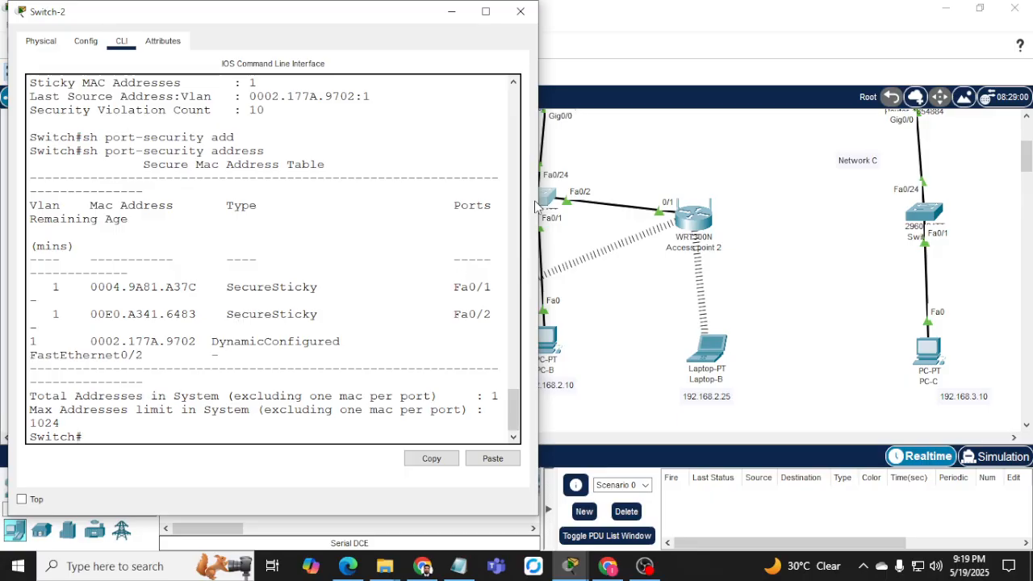
{"action": "left_click_drag", "start_coordinate": [537, 201], "coordinate": [727, 185]}
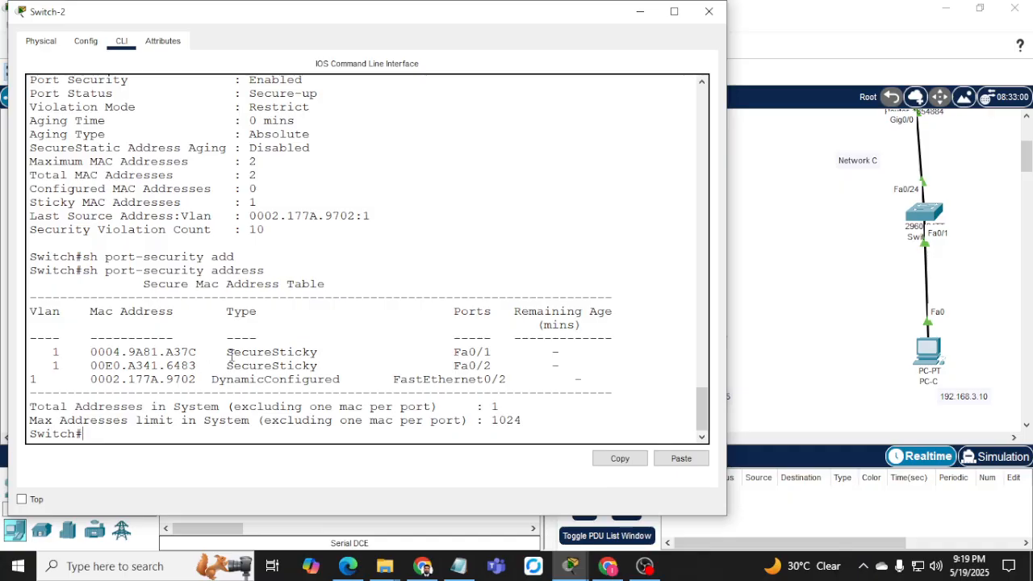
{"action": "left_click_drag", "start_coordinate": [229, 355], "coordinate": [305, 365]}
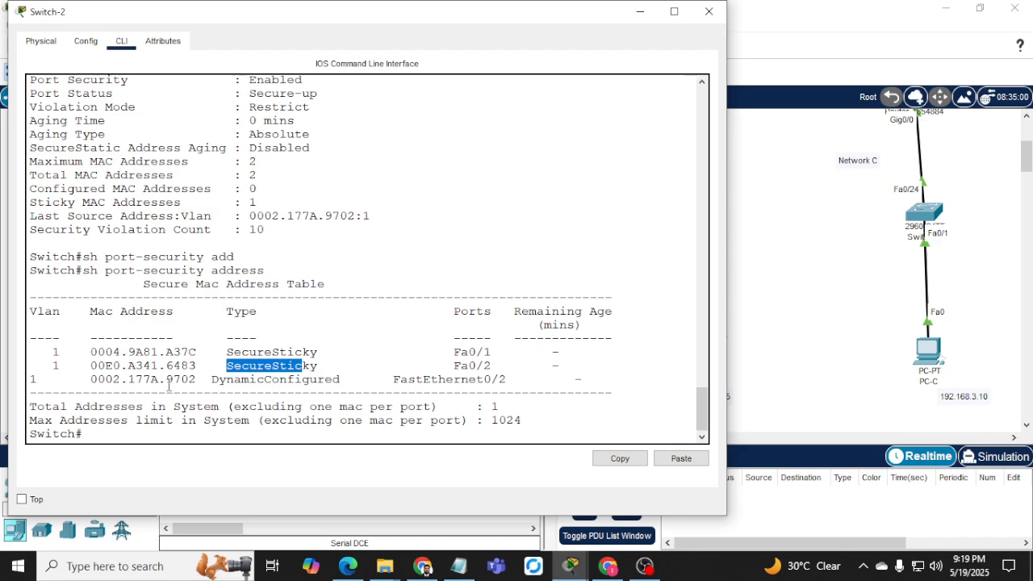
{"action": "left_click_drag", "start_coordinate": [166, 379], "coordinate": [204, 379]}
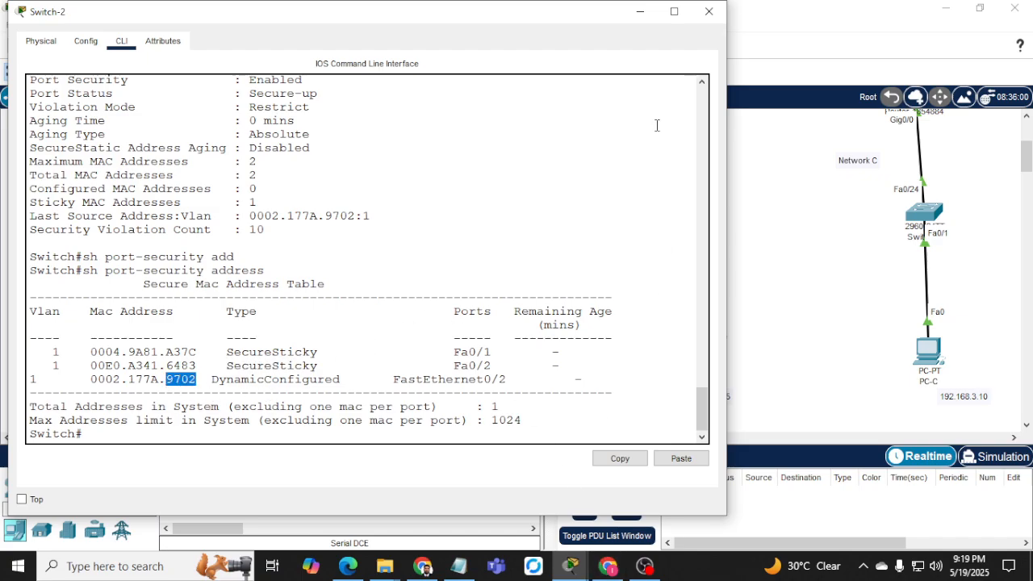
{"action": "left_click", "coordinate": [640, 11]}
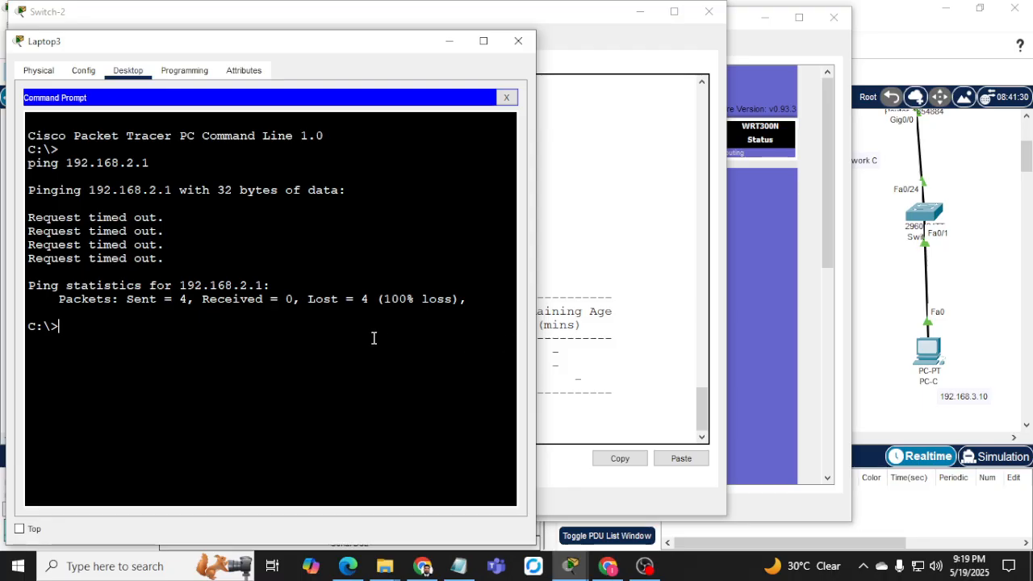
Run ipconfig /all on Laptop3 and highlight the 43B3 end of wireless MAC 0001.C738.43B3.
{"action": "key", "text": "Return"}
{"action": "key", "text": "Up"}
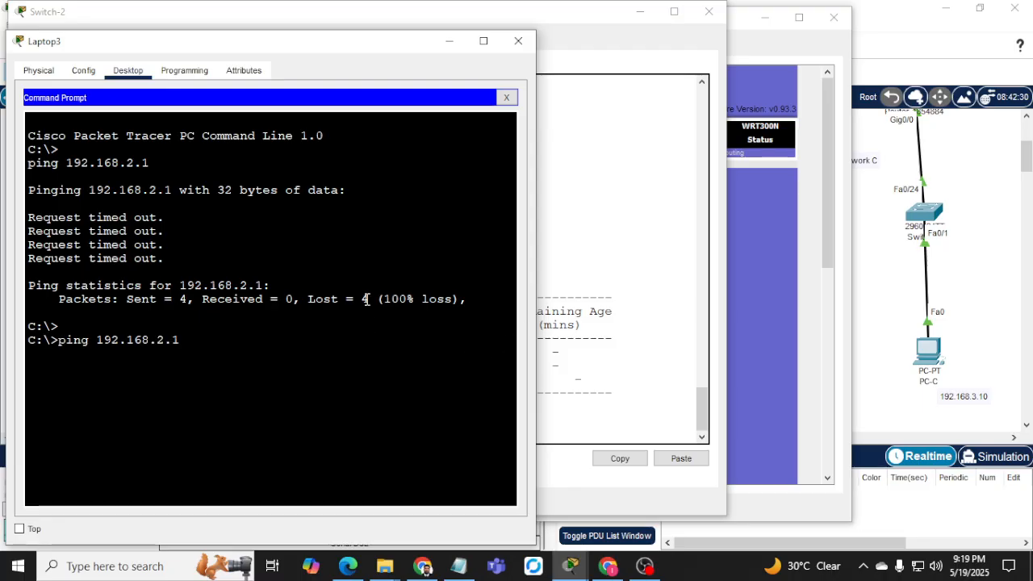
{"action": "key", "text": "BackSpace"}
{"action": "key", "text": "BackSpace"}
{"action": "key", "text": "BackSpace"}
{"action": "key", "text": "BackSpace"}
{"action": "key", "text": "BackSpace"}
{"action": "key", "text": "BackSpace"}
{"action": "key", "text": "BackSpace"}
{"action": "key", "text": "BackSpace"}
{"action": "key", "text": "BackSpace"}
{"action": "key", "text": "BackSpace"}
{"action": "key", "text": "BackSpace"}
{"action": "key", "text": "BackSpace"}
{"action": "key", "text": "BackSpace"}
{"action": "key", "text": "BackSpace"}
{"action": "key", "text": "BackSpace"}
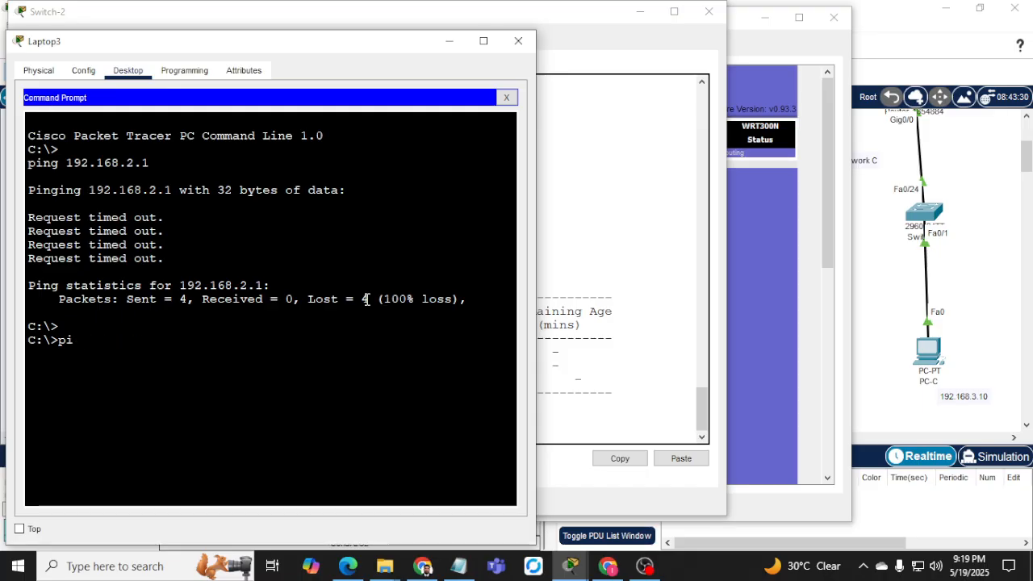
{"action": "type", "text": "ipconfig"}
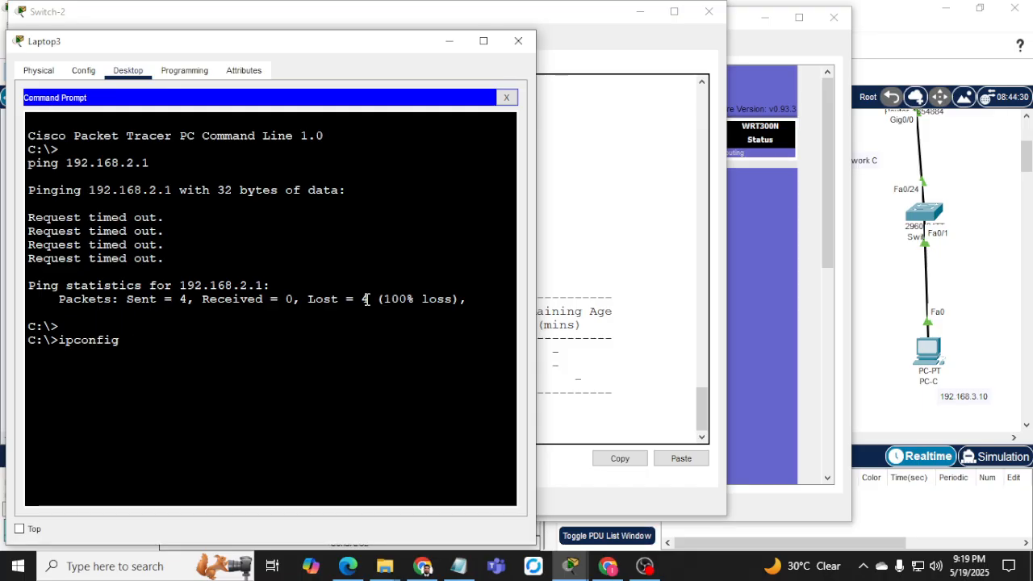
{"action": "type", "text": " /all"}
{"action": "key", "text": "Return"}
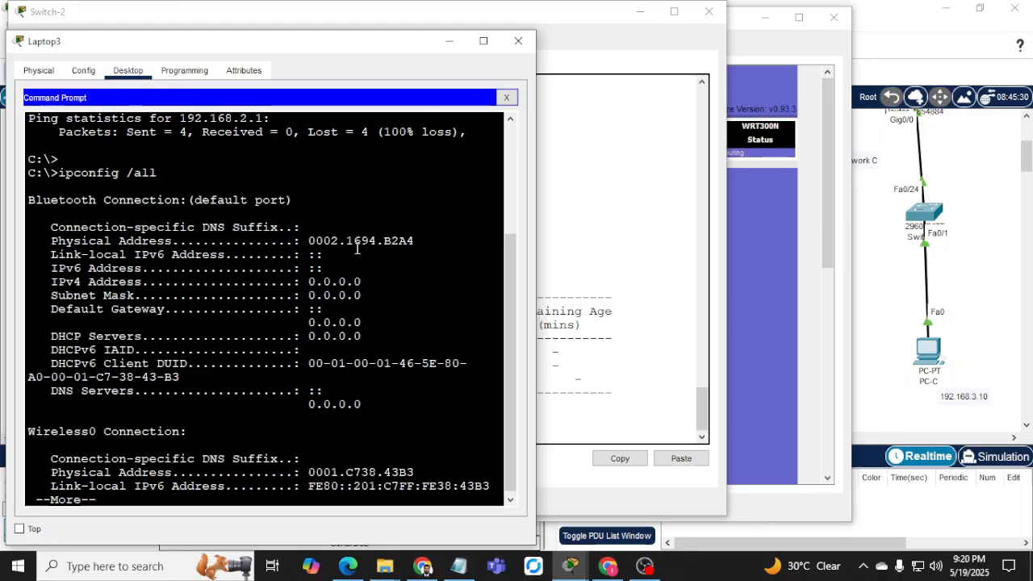
{"action": "key", "text": "space"}
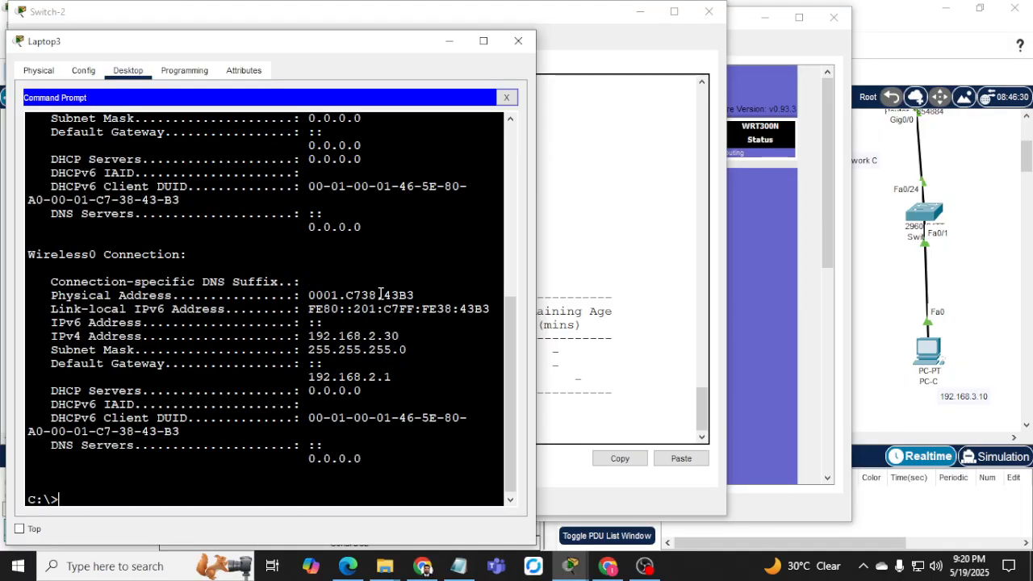
{"action": "left_click_drag", "start_coordinate": [380, 295], "coordinate": [417, 295]}
{"action": "left_click", "coordinate": [564, 353]}
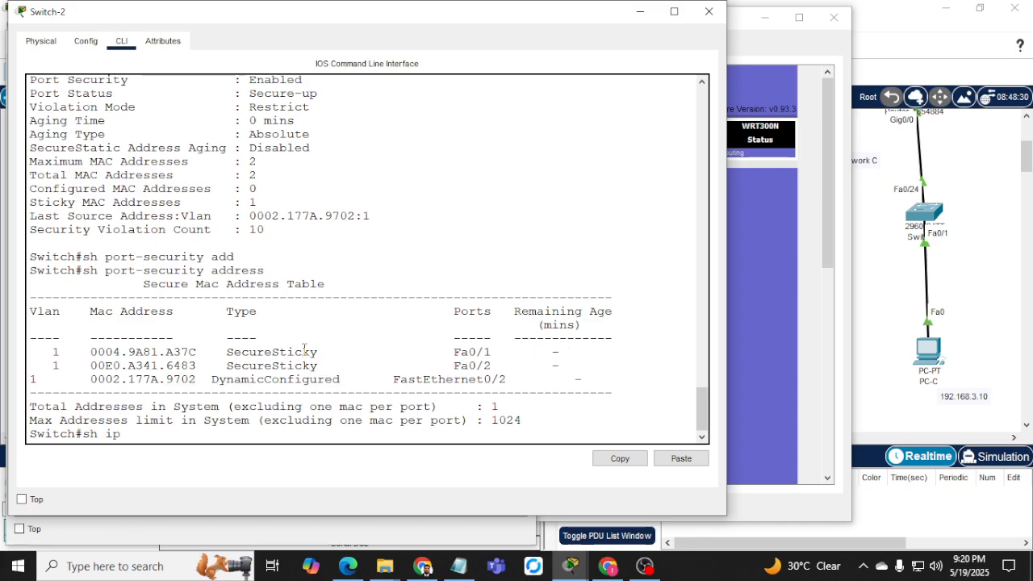
Run sh ip arp and sh mac address-table on Switch-2.
{"action": "key", "text": "Return"}
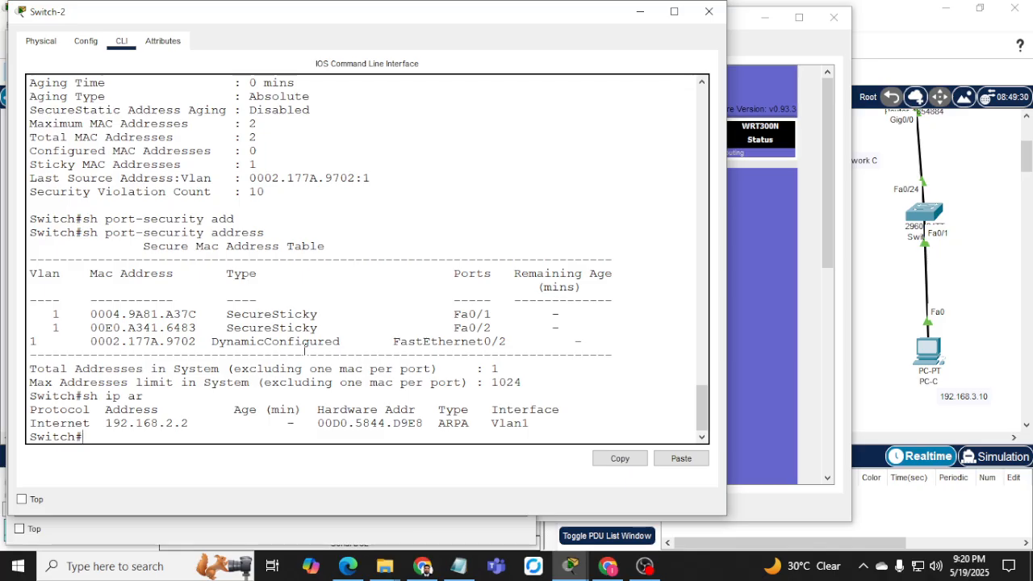
{"action": "type", "text": "sh mac add"}
{"action": "key", "text": "Tab"}
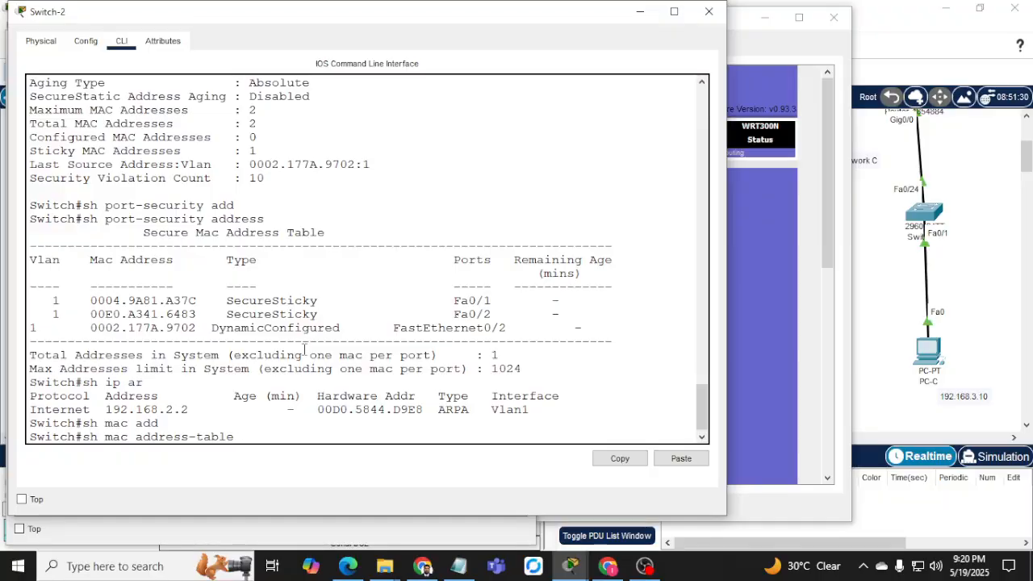
{"action": "key", "text": "Return"}
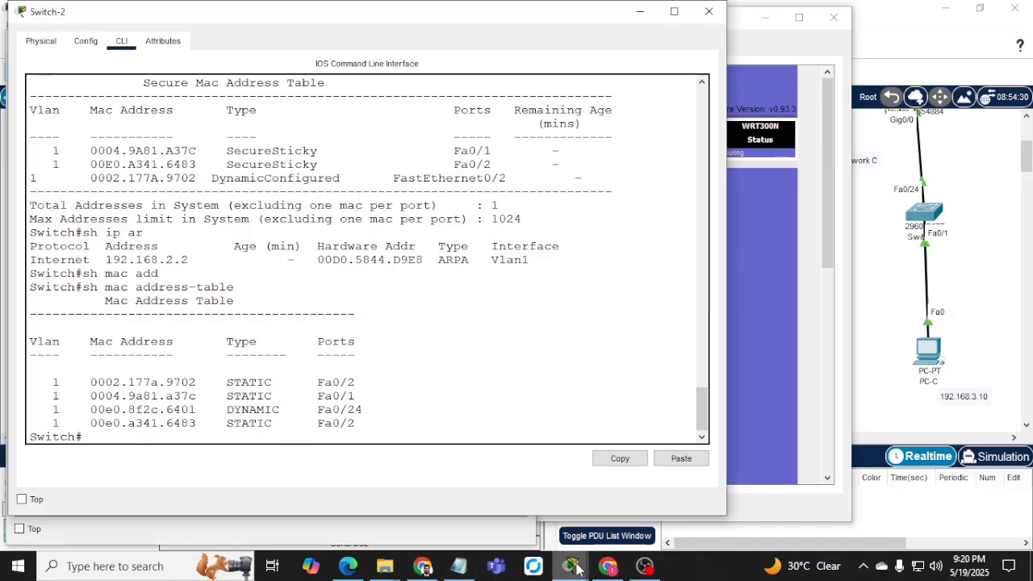
{"action": "mouse_move", "coordinate": [570, 565]}
{"action": "left_click", "coordinate": [919, 523]}
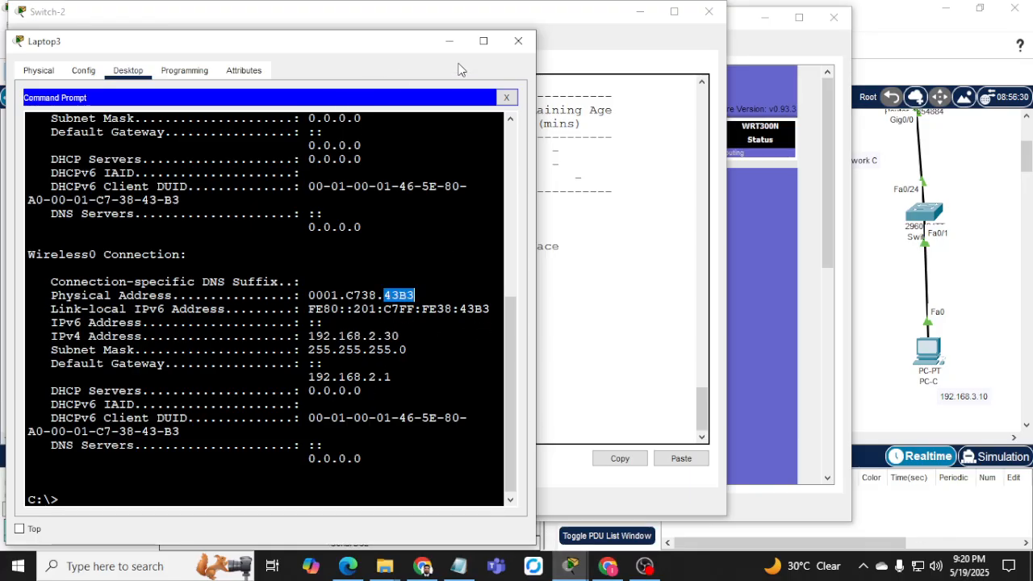
{"action": "left_click", "coordinate": [449, 41]}
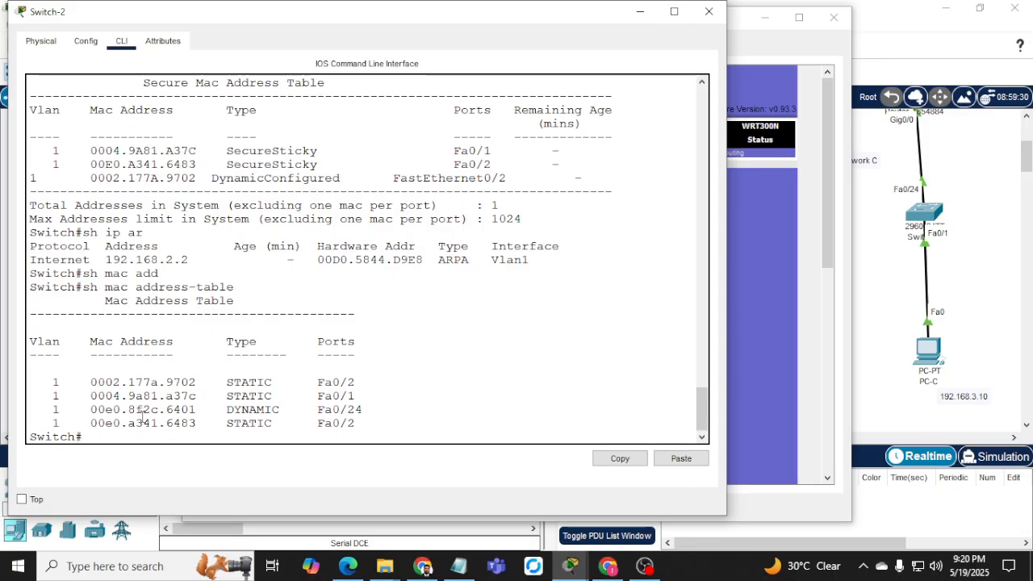
Highlight the dynamic 6401 entry, Fa0/24 uplink, and the 9702 and 6483 MACs on Fa0/2.
{"action": "left_click_drag", "start_coordinate": [166, 410], "coordinate": [196, 410]}
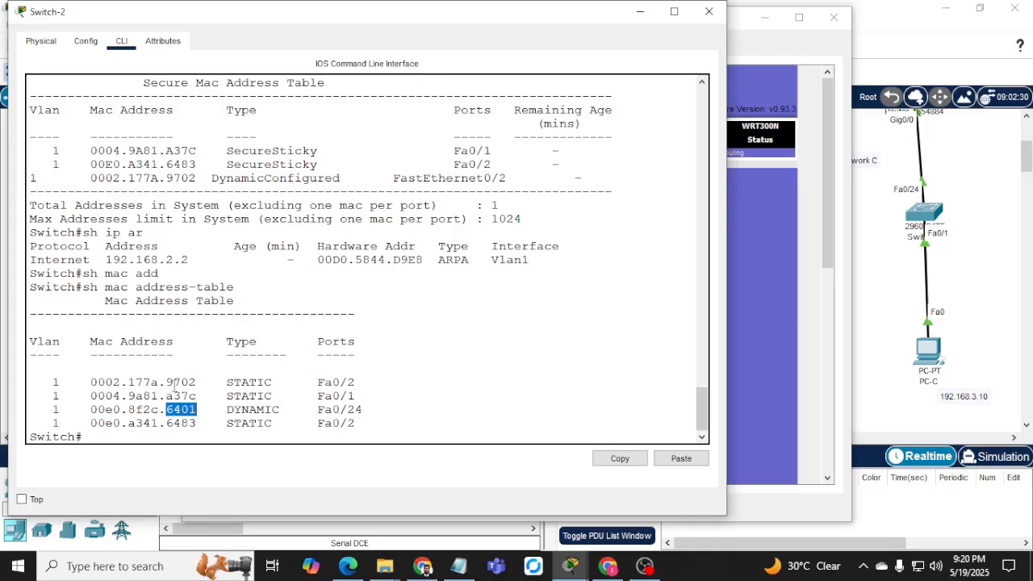
{"action": "left_click_drag", "start_coordinate": [319, 410], "coordinate": [362, 380]}
{"action": "left_click_drag", "start_coordinate": [158, 382], "coordinate": [227, 383]}
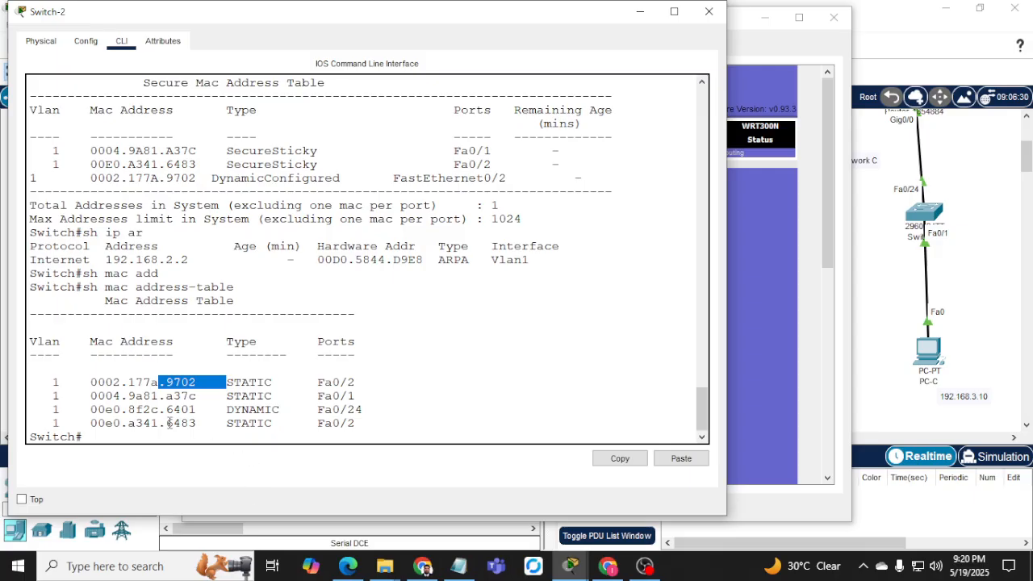
{"action": "left_click_drag", "start_coordinate": [166, 423], "coordinate": [204, 423]}
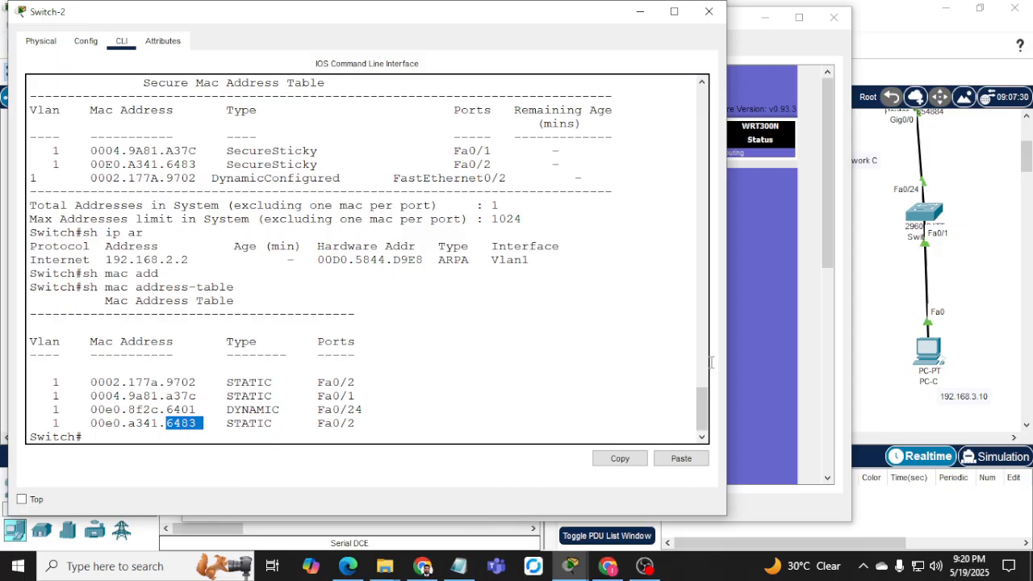
Check Access point 2's router status page, then hide all device windows to show the topology.
{"action": "left_click", "coordinate": [758, 315]}
{"action": "left_click", "coordinate": [760, 140]}
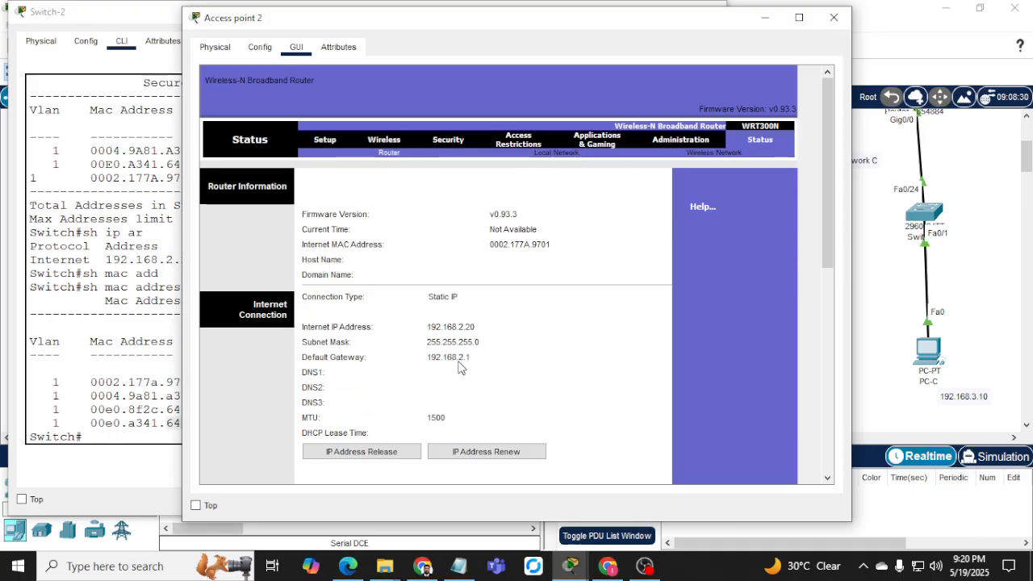
{"action": "left_click_drag", "start_coordinate": [356, 21], "coordinate": [447, 43]}
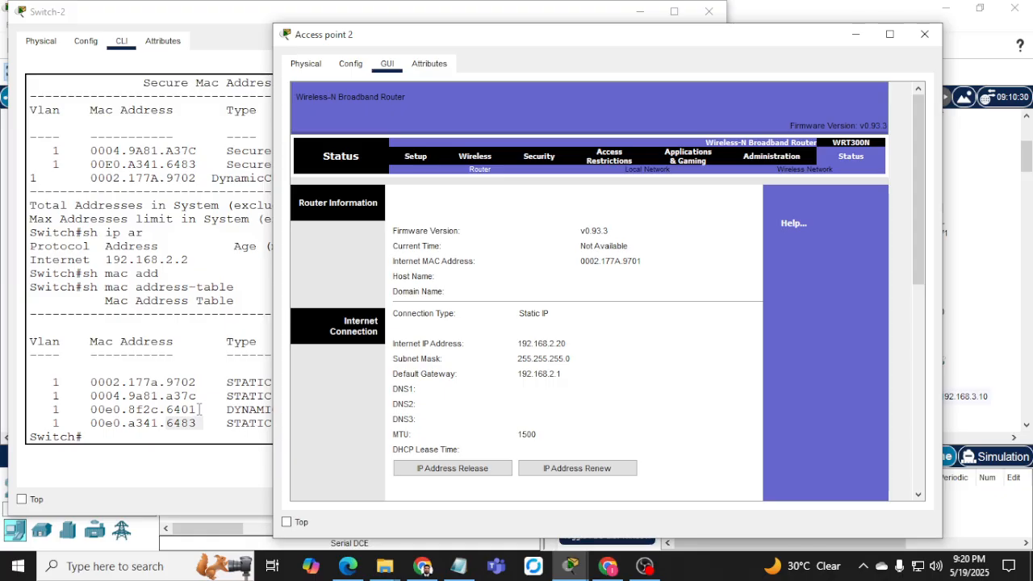
{"action": "left_click", "coordinate": [201, 409]}
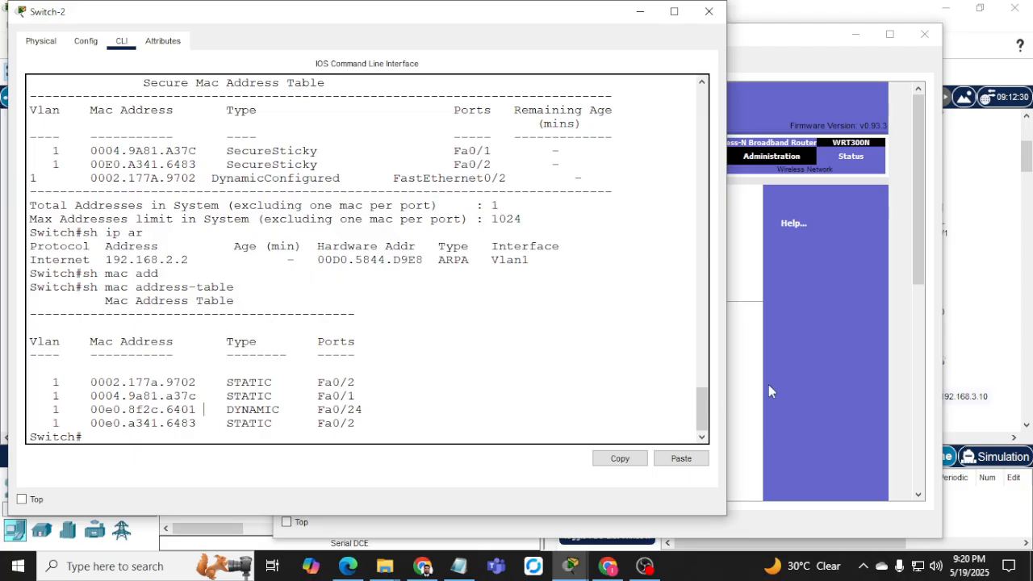
{"action": "left_click", "coordinate": [855, 34]}
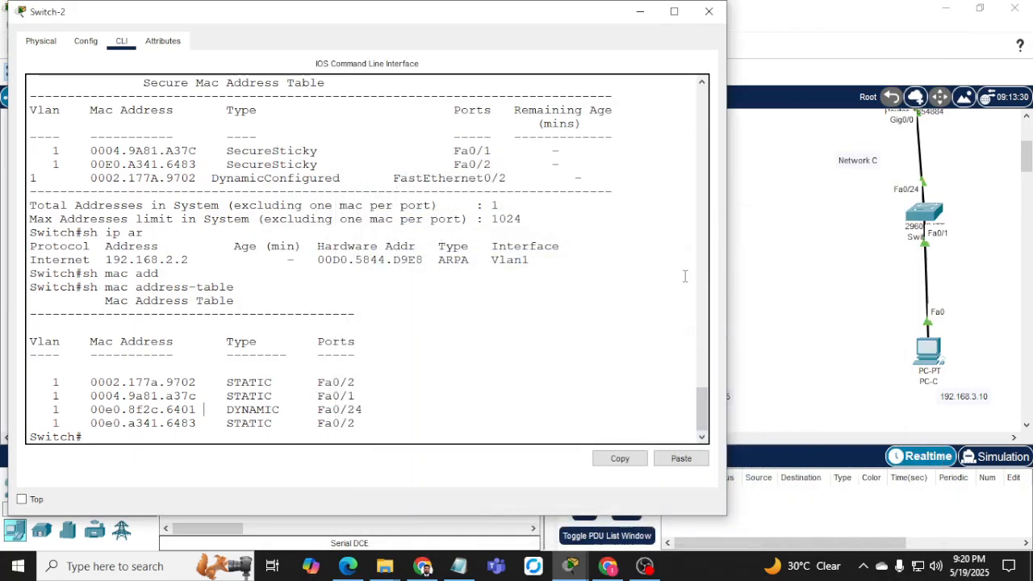
{"action": "left_click", "coordinate": [639, 11]}
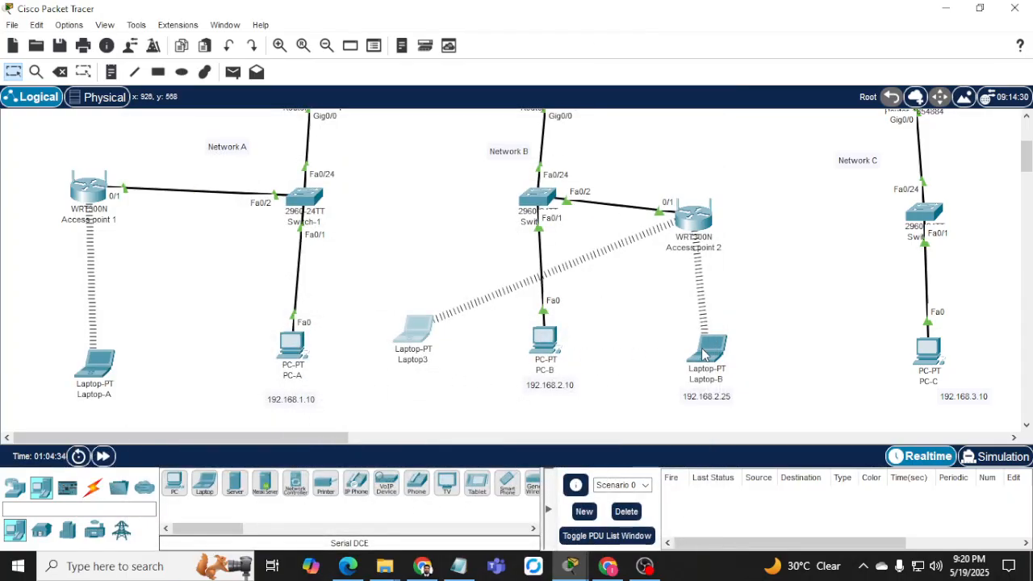
Run ipconfig /all on Laptop-B's Command Prompt to list its full network configuration.
{"action": "left_click", "coordinate": [702, 355]}
{"action": "scroll", "coordinate": [507, 282], "scroll_direction": "down", "scroll_amount": 10}
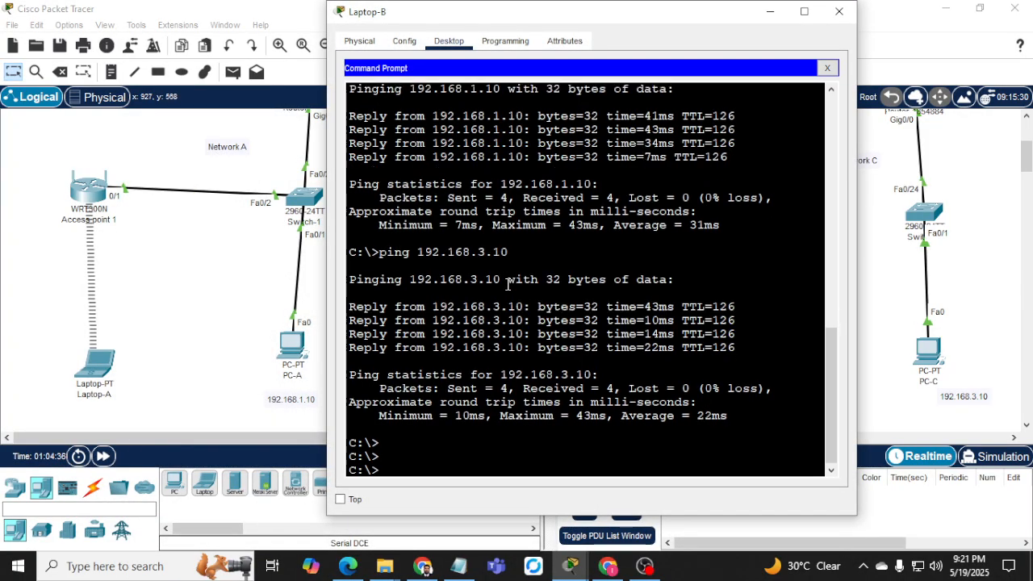
{"action": "key", "text": "Return"}
{"action": "type", "text": "ipconfig"}
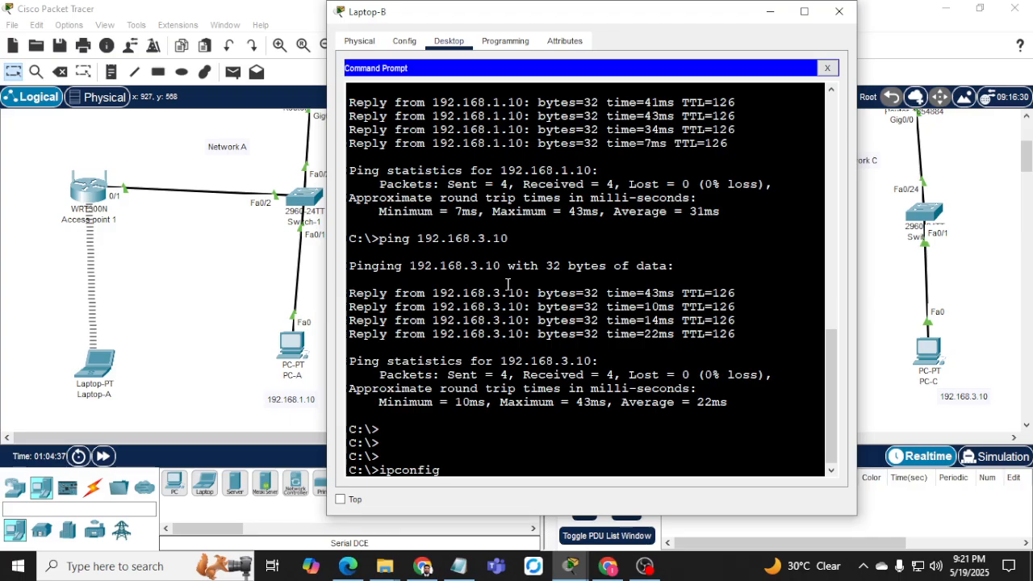
{"action": "type", "text": " /all"}
{"action": "key", "text": "Return"}
{"action": "key", "text": "space"}
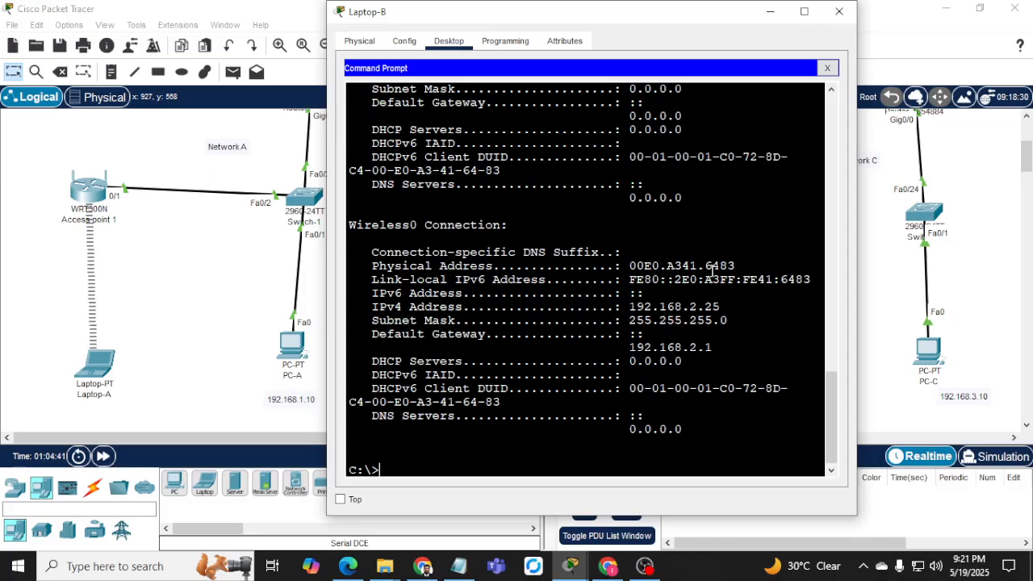
Mark Laptop-B's wireless MAC 00E0.A341.6483, then bring back Switch-2's CLI.
{"action": "left_click_drag", "start_coordinate": [737, 265], "coordinate": [729, 264]}
{"action": "left_click", "coordinate": [769, 11]}
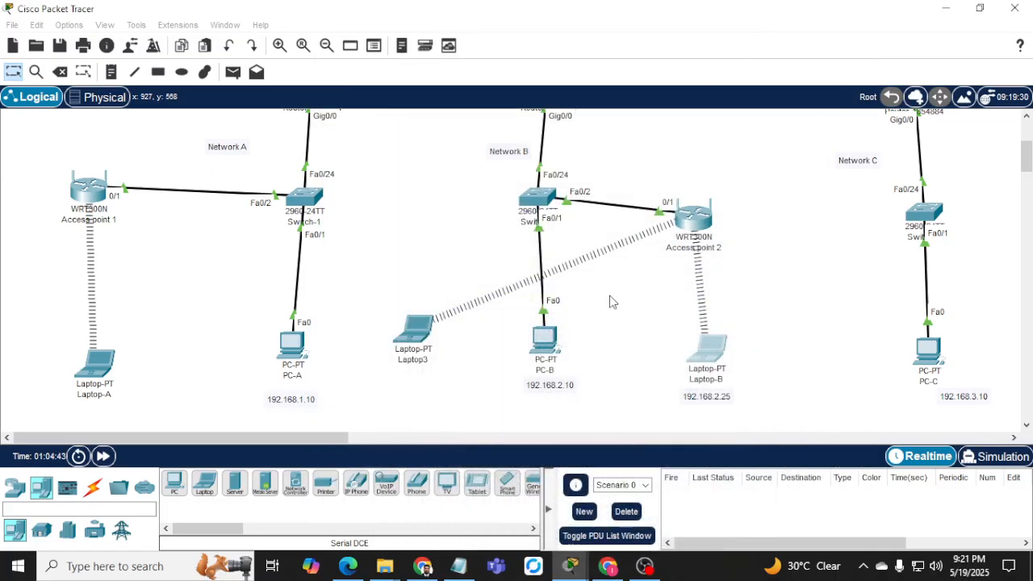
{"action": "left_click", "coordinate": [538, 200]}
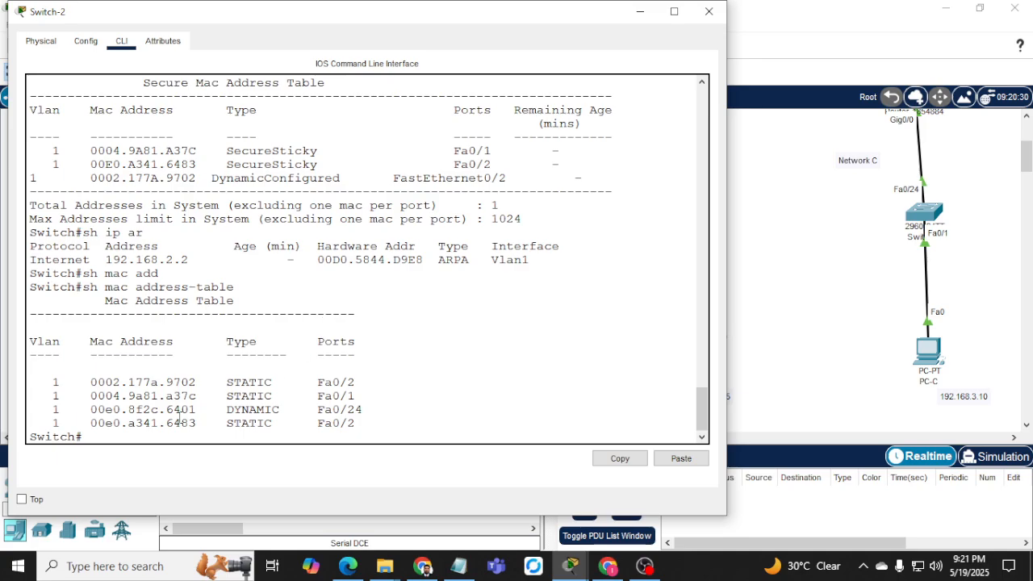
{"action": "left_click_drag", "start_coordinate": [167, 423], "coordinate": [207, 423]}
{"action": "left_click_drag", "start_coordinate": [223, 425], "coordinate": [318, 425]}
{"action": "left_click_drag", "start_coordinate": [355, 381], "coordinate": [303, 382]}
{"action": "left_click_drag", "start_coordinate": [166, 381], "coordinate": [205, 382]}
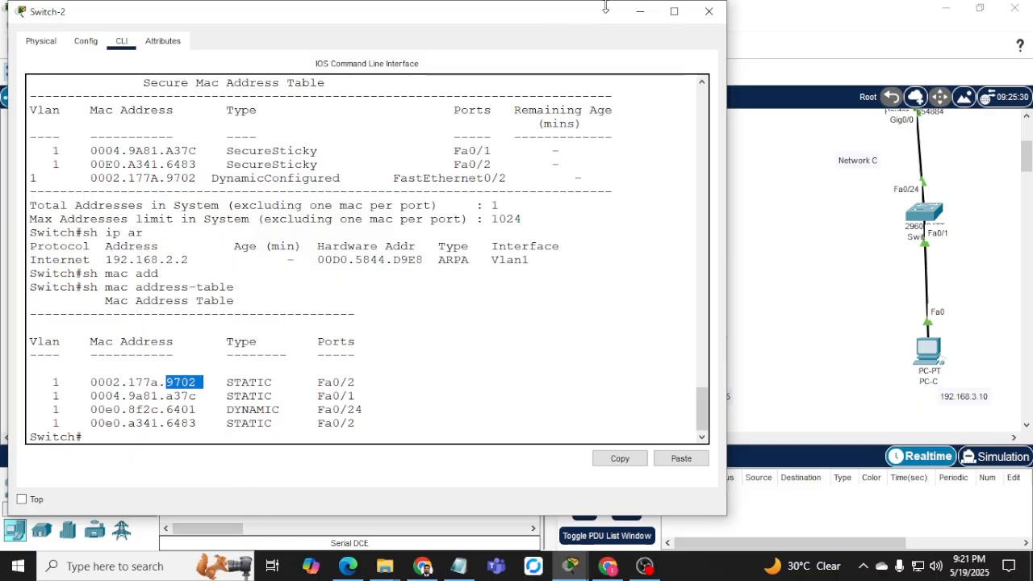
{"action": "left_click", "coordinate": [639, 12]}
{"action": "left_click", "coordinate": [678, 225]}
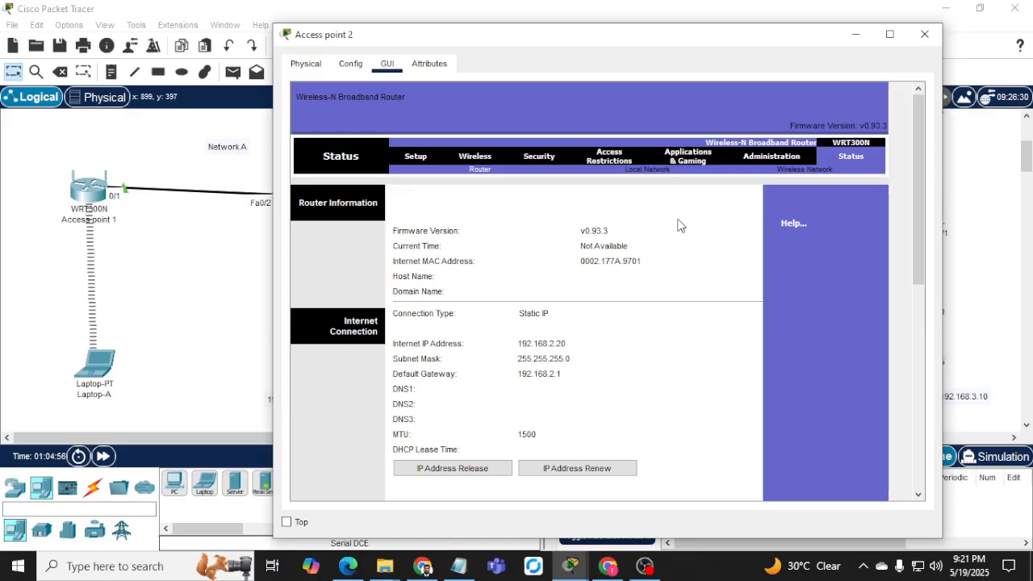
{"action": "scroll", "coordinate": [507, 300], "scroll_direction": "down", "scroll_amount": 5}
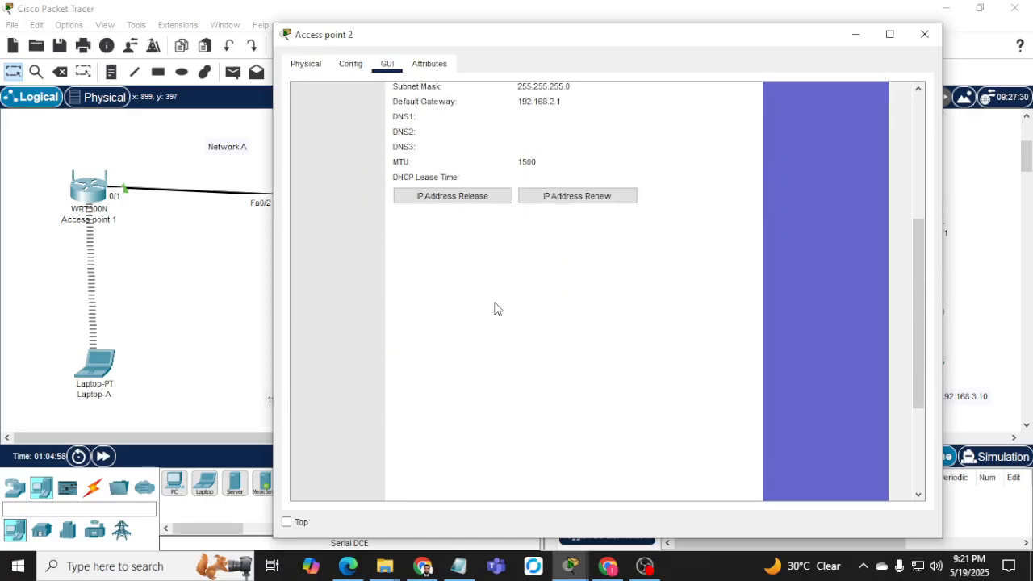
{"action": "scroll", "coordinate": [484, 303], "scroll_direction": "up", "scroll_amount": 5}
{"action": "left_click", "coordinate": [350, 65]}
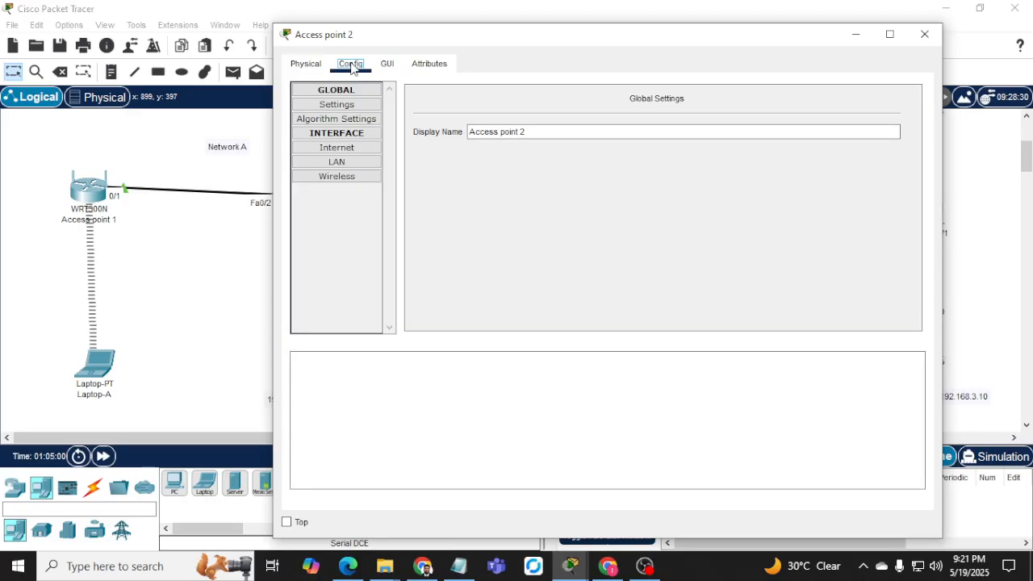
{"action": "left_click", "coordinate": [338, 151]}
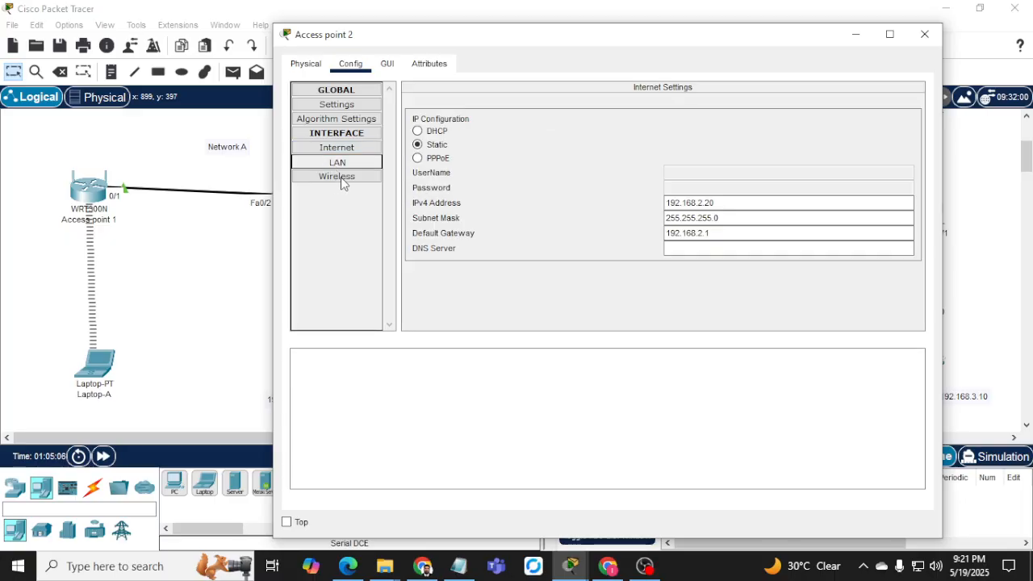
{"action": "left_click", "coordinate": [342, 181]}
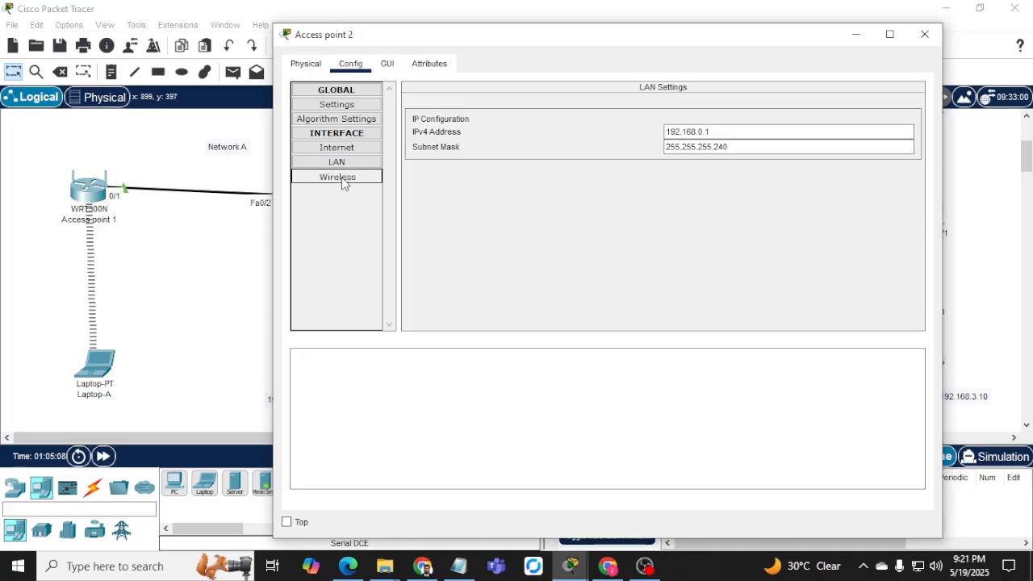
{"action": "left_click", "coordinate": [306, 64]}
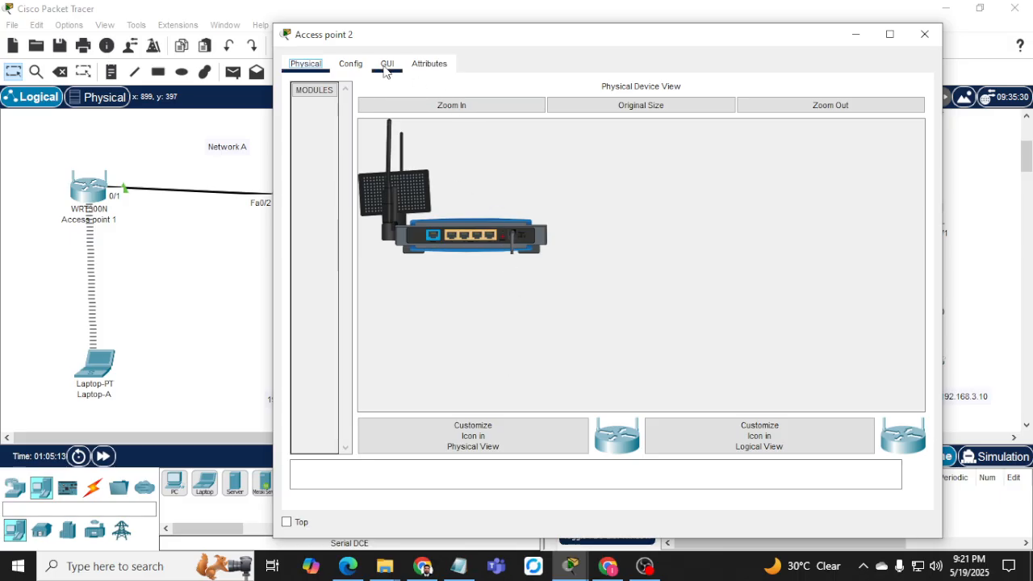
{"action": "left_click", "coordinate": [387, 66]}
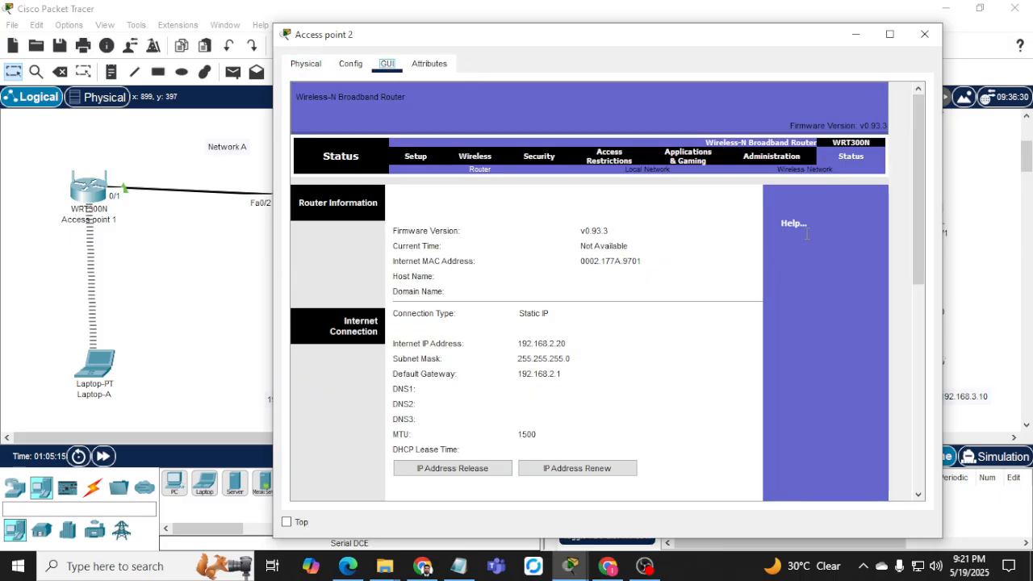
{"action": "left_click", "coordinate": [640, 267]}
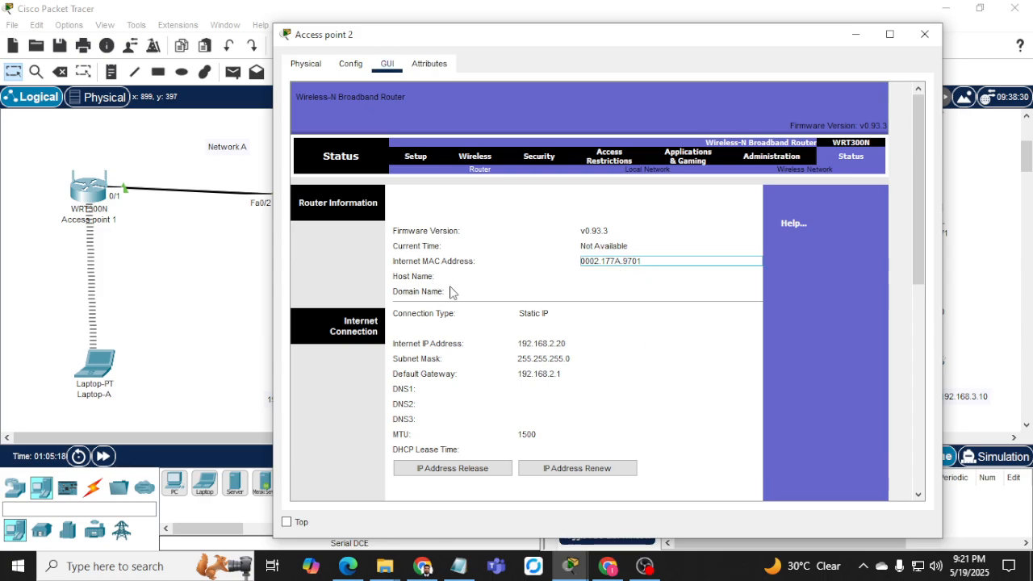
{"action": "left_click", "coordinate": [415, 159]}
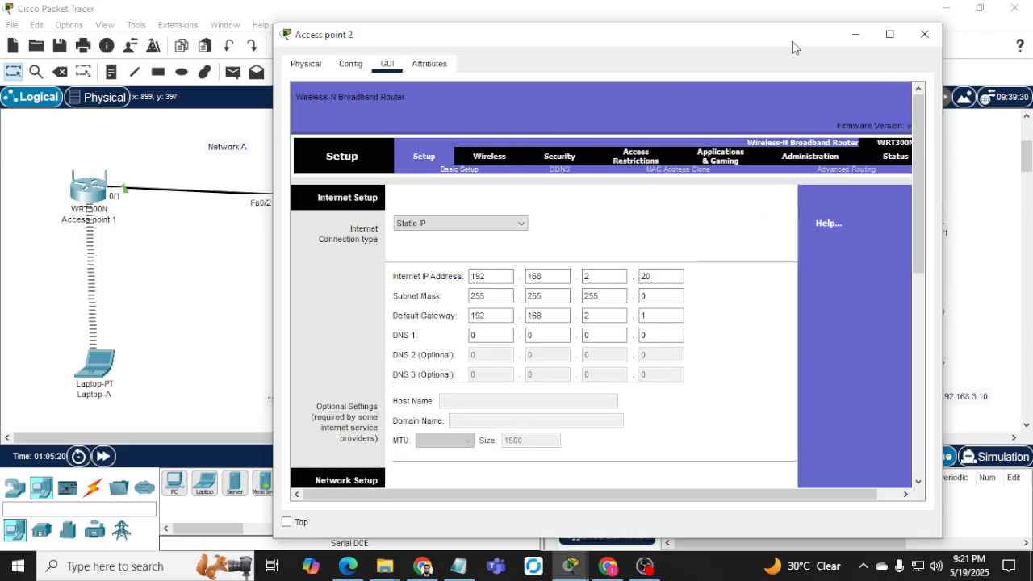
{"action": "left_click", "coordinate": [925, 34]}
{"action": "left_click", "coordinate": [536, 201]}
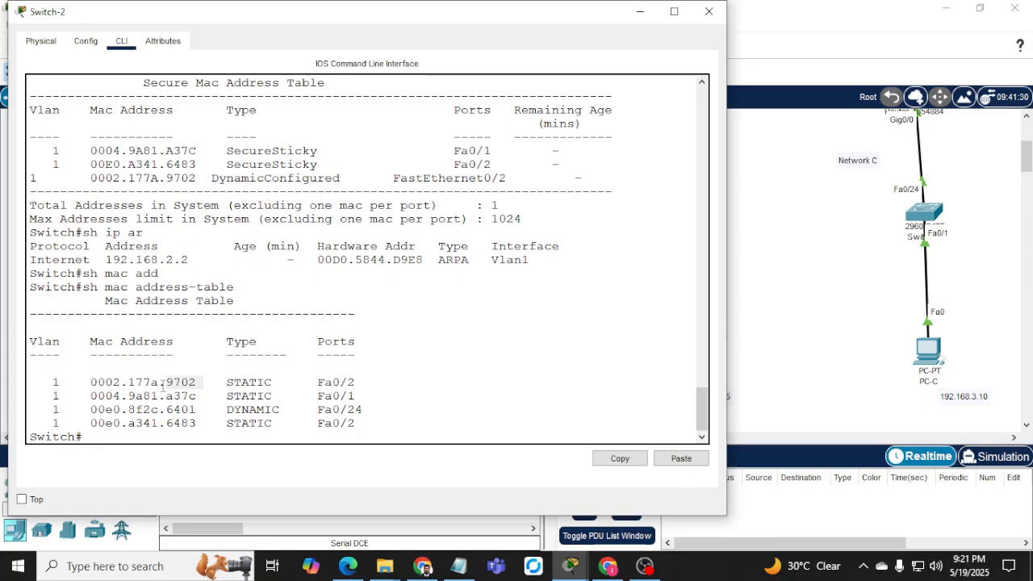
{"action": "double_click", "coordinate": [178, 381]}
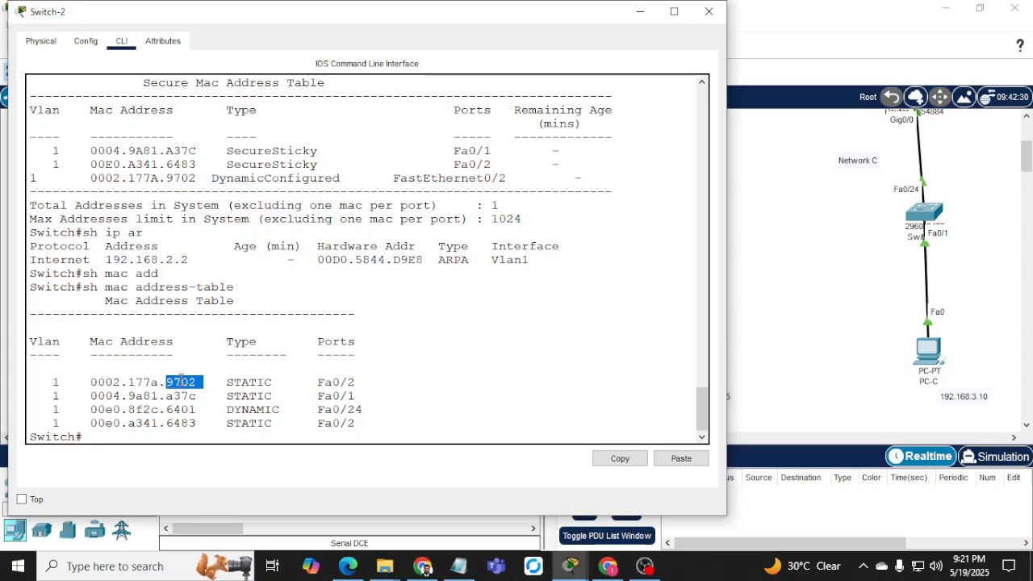
{"action": "left_click", "coordinate": [640, 11]}
{"action": "left_click", "coordinate": [699, 216]}
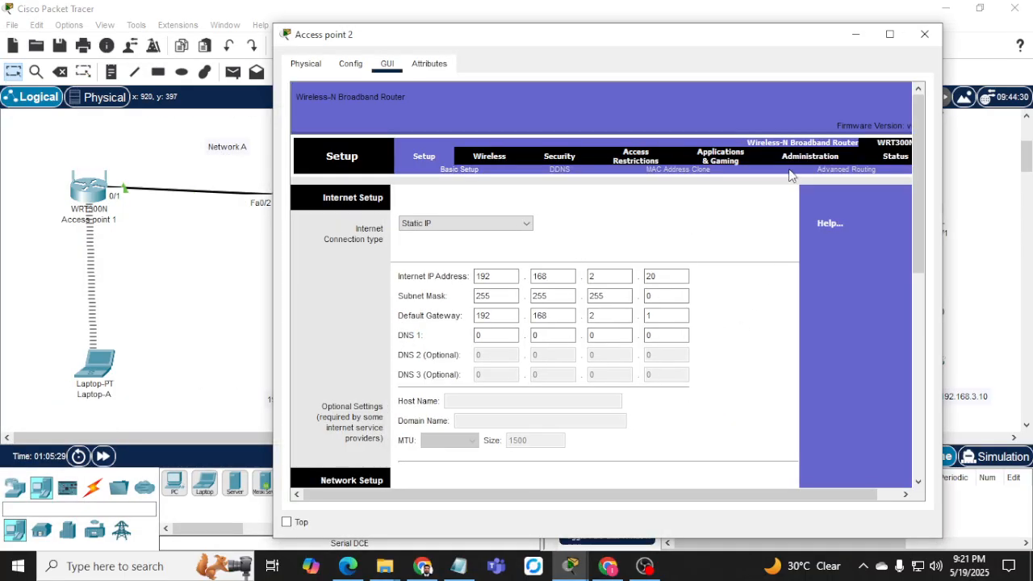
{"action": "left_click", "coordinate": [896, 157]}
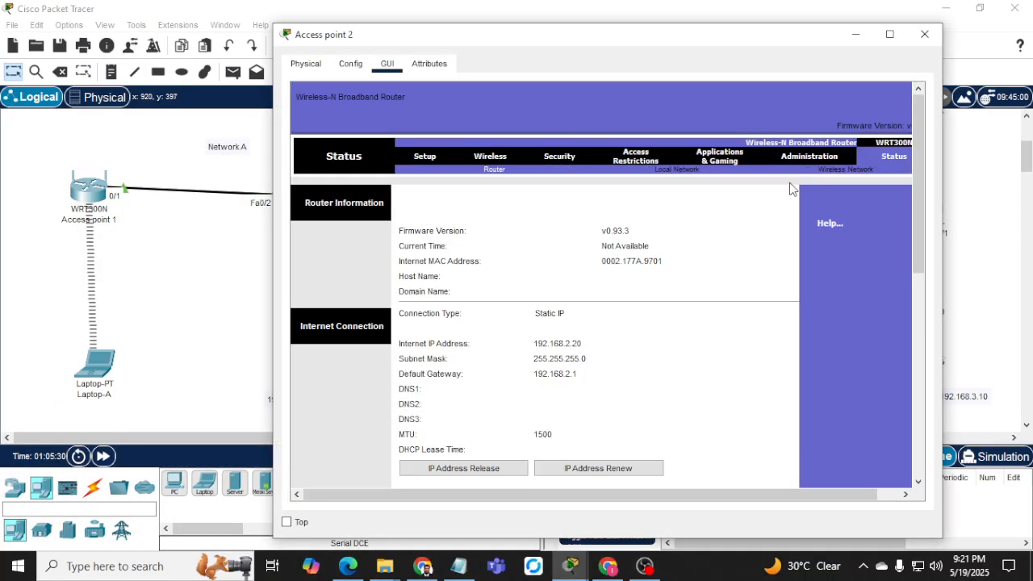
{"action": "left_click", "coordinate": [633, 261]}
{"action": "scroll", "coordinate": [600, 334], "scroll_direction": "down", "scroll_amount": 3}
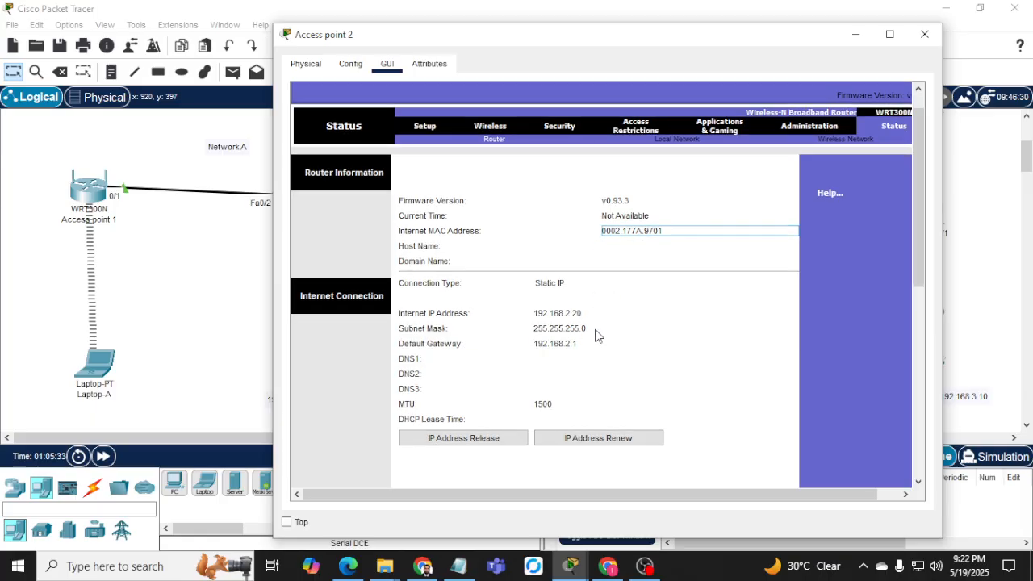
{"action": "scroll", "coordinate": [600, 334], "scroll_direction": "up", "scroll_amount": 3}
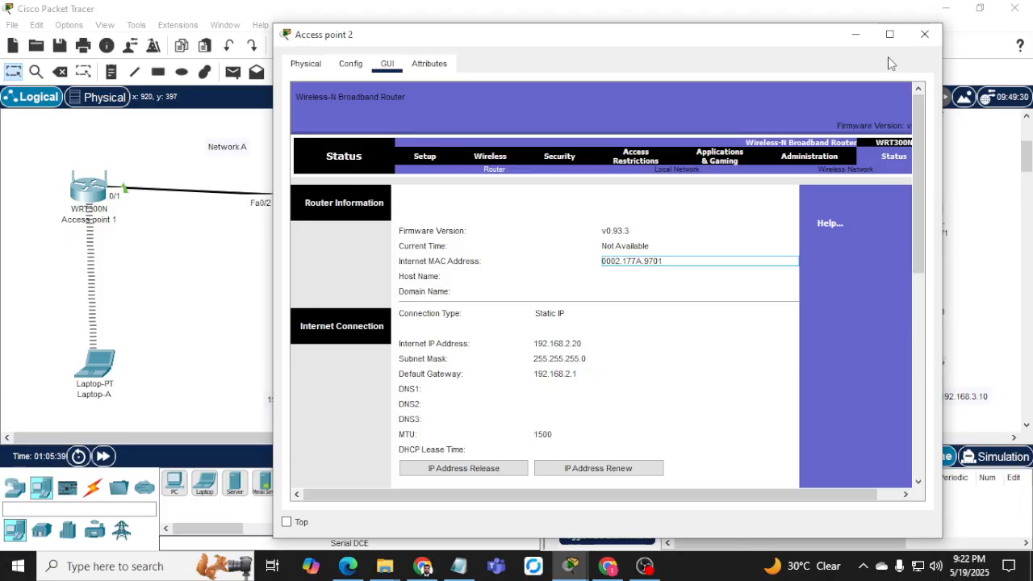
{"action": "left_click", "coordinate": [857, 35]}
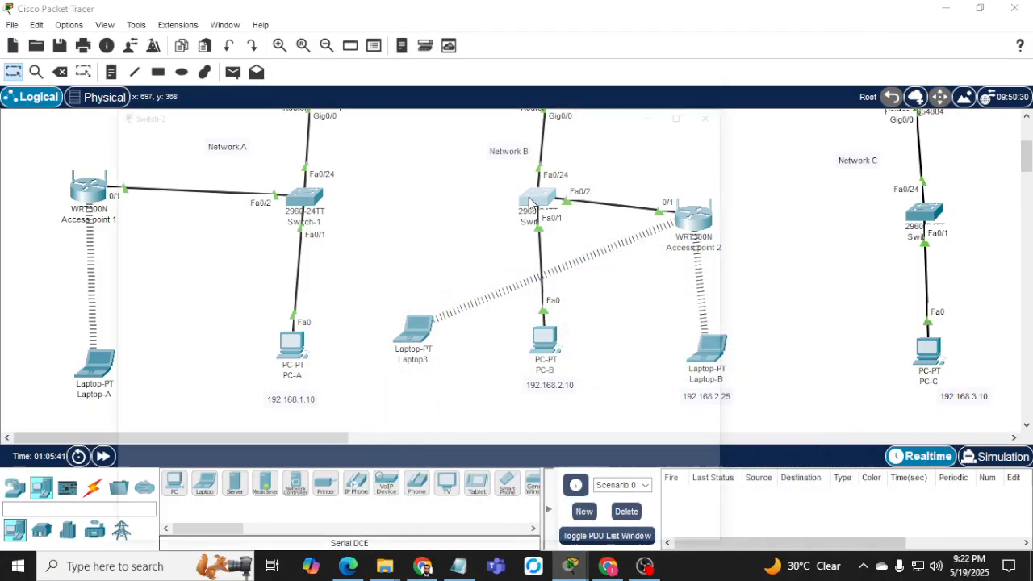
Mark 9702 in Switch-2's MAC table and match it to Access point 2's Ethernet 1 (0002.177A.9702).
{"action": "left_click", "coordinate": [539, 207]}
{"action": "left_click", "coordinate": [192, 383]}
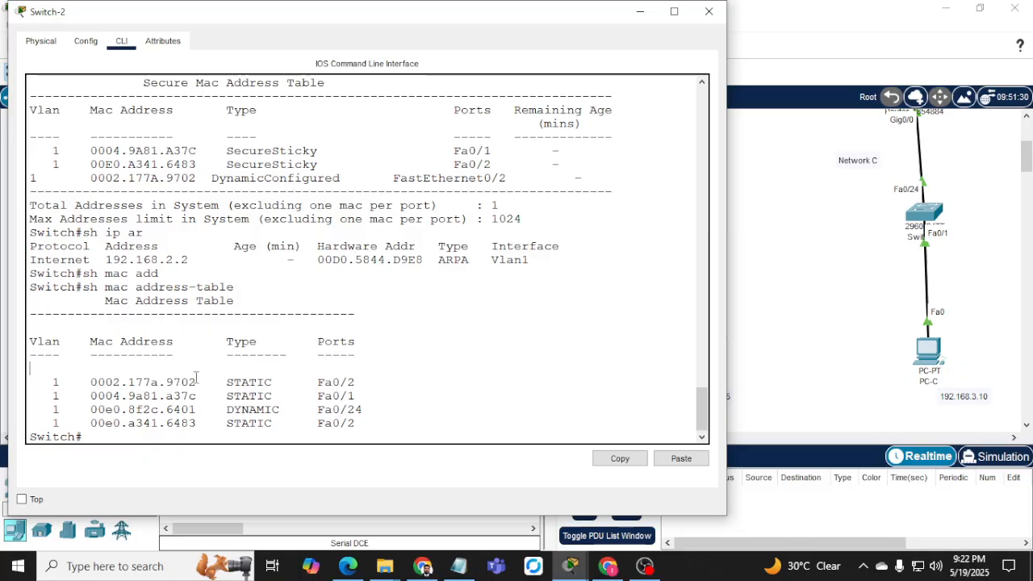
{"action": "left_click_drag", "start_coordinate": [170, 382], "coordinate": [215, 380]}
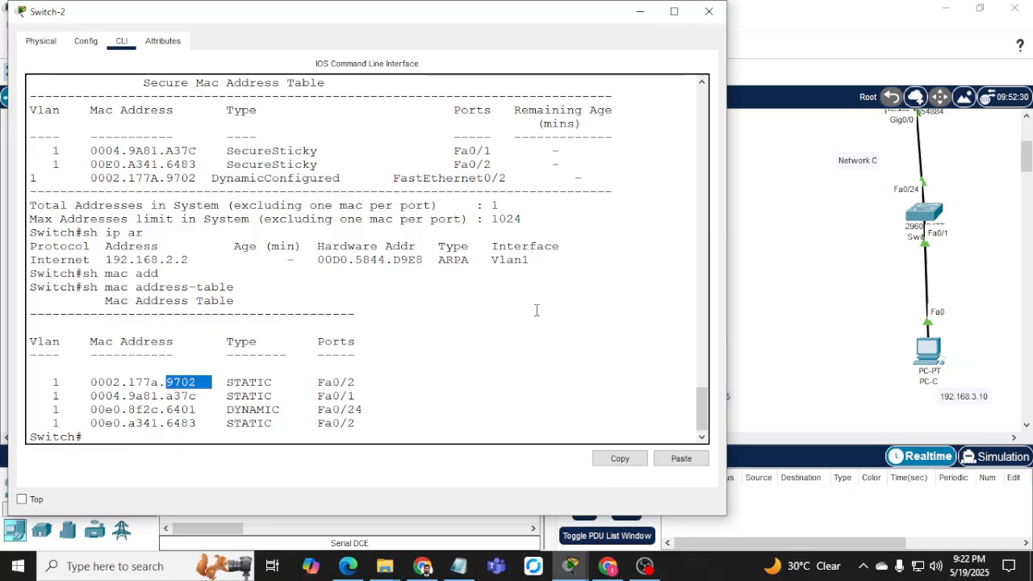
{"action": "left_click", "coordinate": [640, 11]}
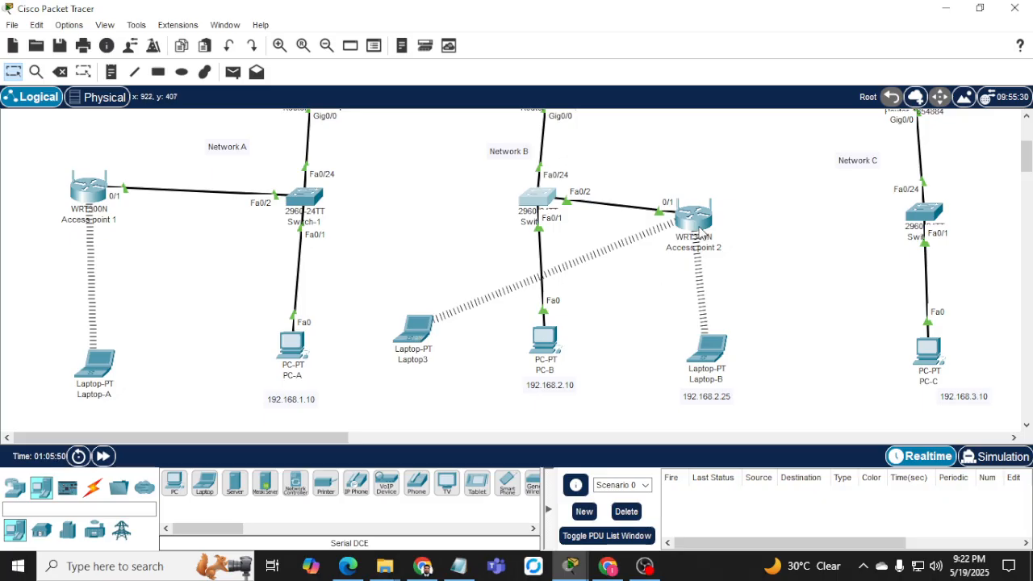
{"action": "mouse_move", "coordinate": [700, 230]}
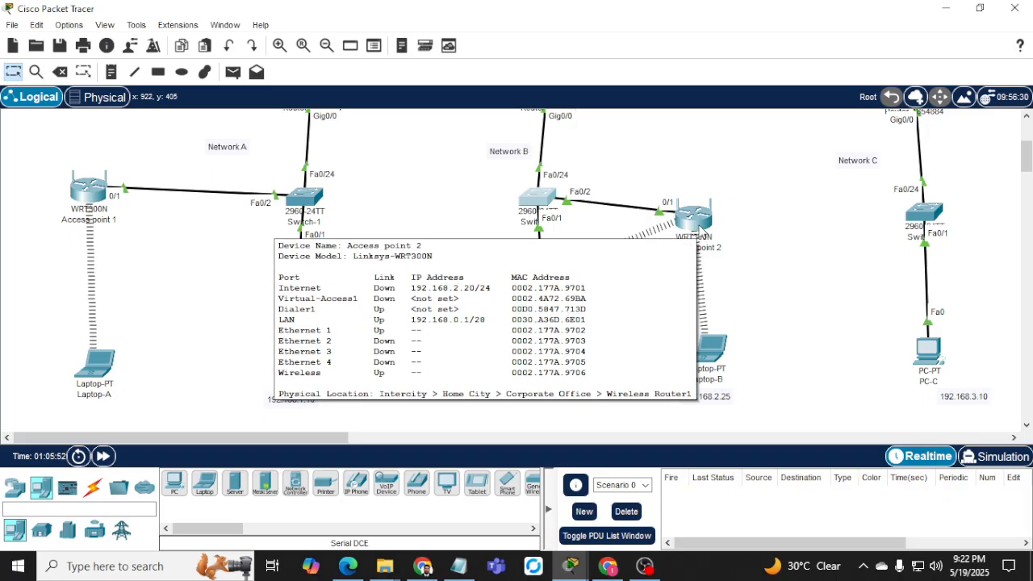
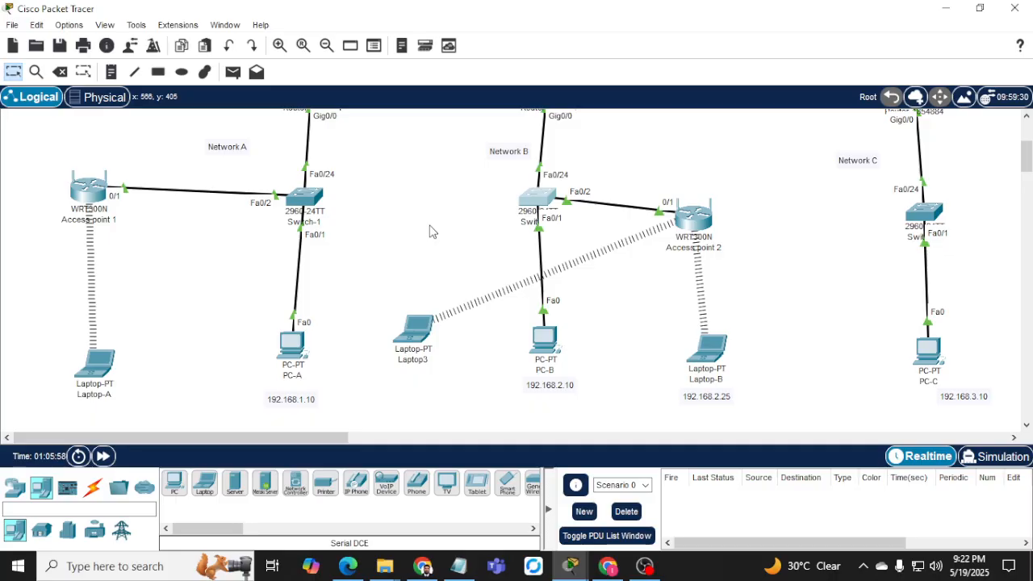
Bring up Switch-2's CLI showing the secure MAC table, with 0002.177A.9702 static on Fa0/2.
{"action": "left_click", "coordinate": [535, 202]}
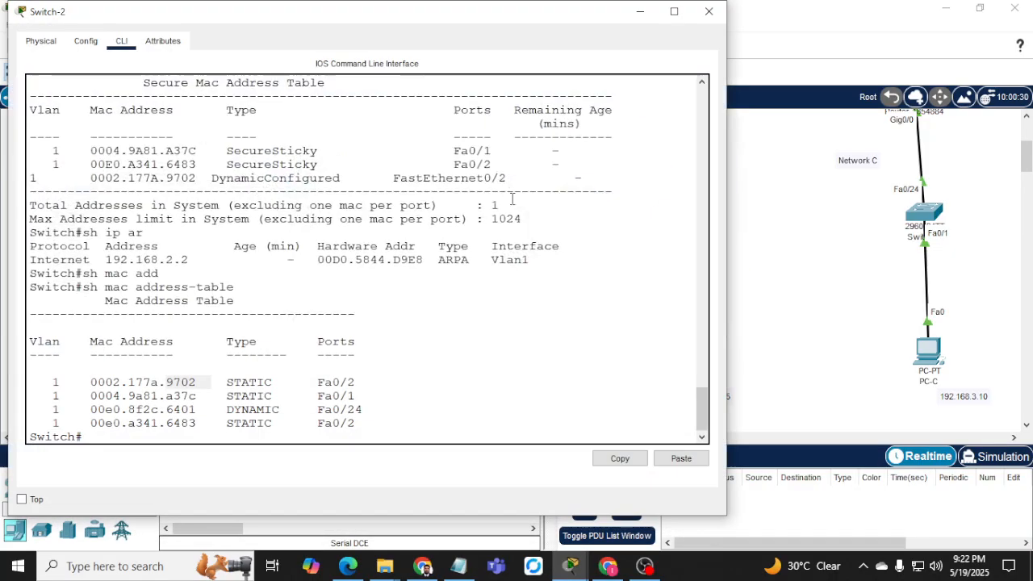
Page through Switch-2's 'sh run' output to the end, marking Fa0/1's sticky port-security lines.
{"action": "key", "text": "Return"}
{"action": "key", "text": "Return"}
{"action": "key", "text": "Return"}
{"action": "type", "text": "sh"}
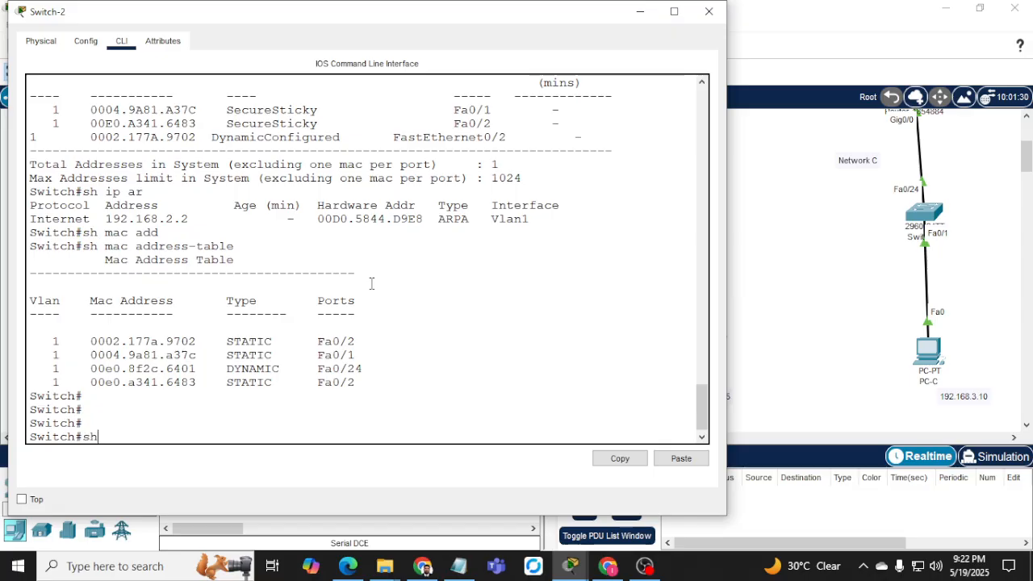
{"action": "type", "text": " run"}
{"action": "key", "text": "Return"}
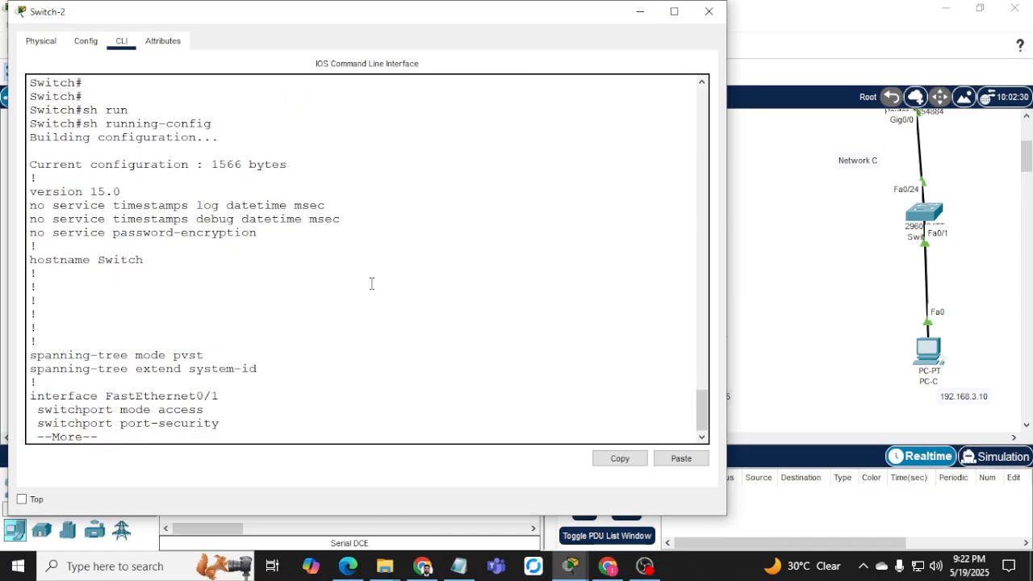
{"action": "key", "text": "space"}
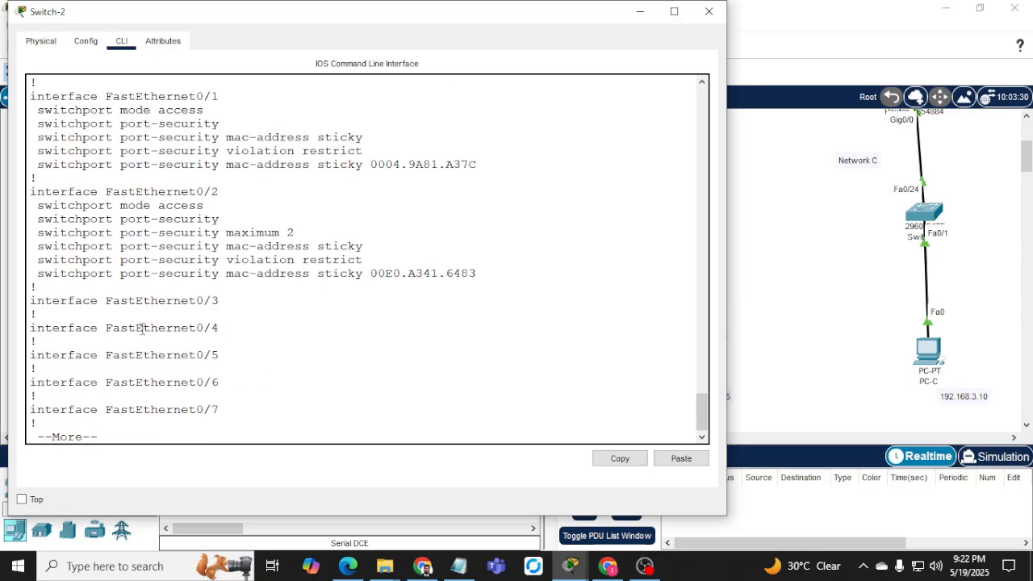
{"action": "scroll", "coordinate": [157, 206], "scroll_direction": "up", "scroll_amount": 1}
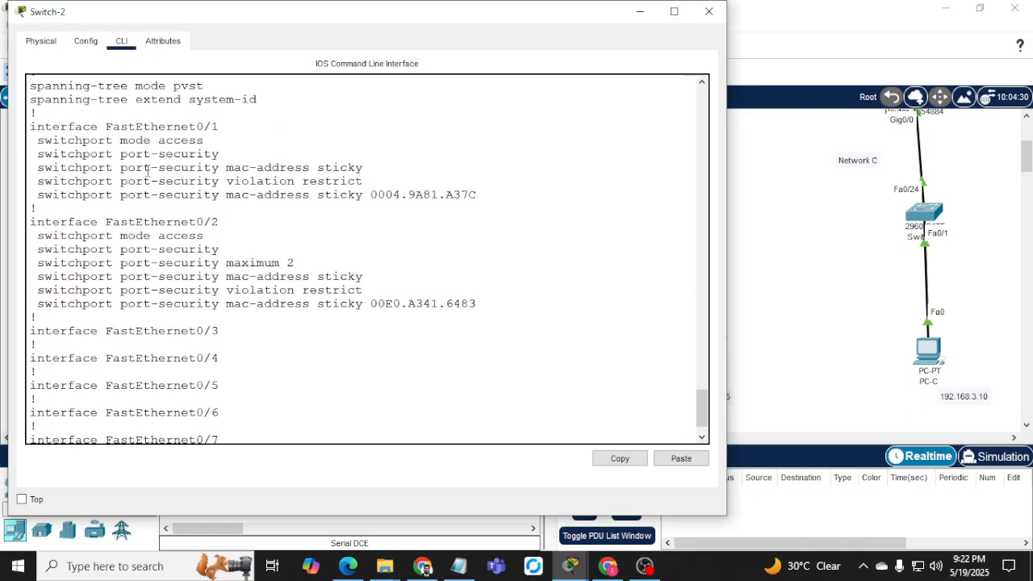
{"action": "left_click_drag", "start_coordinate": [128, 154], "coordinate": [251, 165]}
{"action": "scroll", "coordinate": [168, 277], "scroll_direction": "down", "scroll_amount": 1}
{"action": "key", "text": "space"}
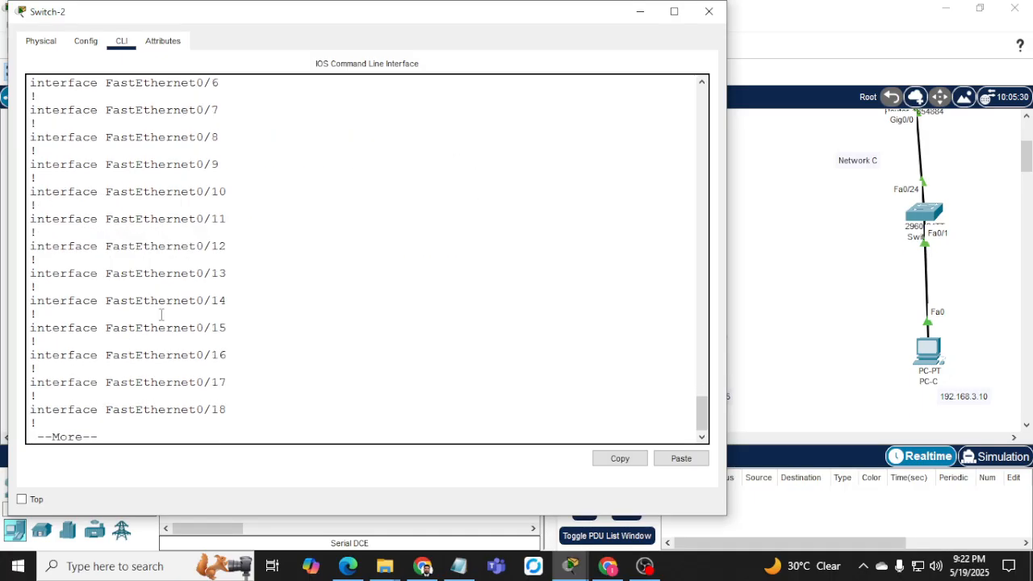
{"action": "left_click_drag", "start_coordinate": [111, 243], "coordinate": [218, 256]}
{"action": "key", "text": "space"}
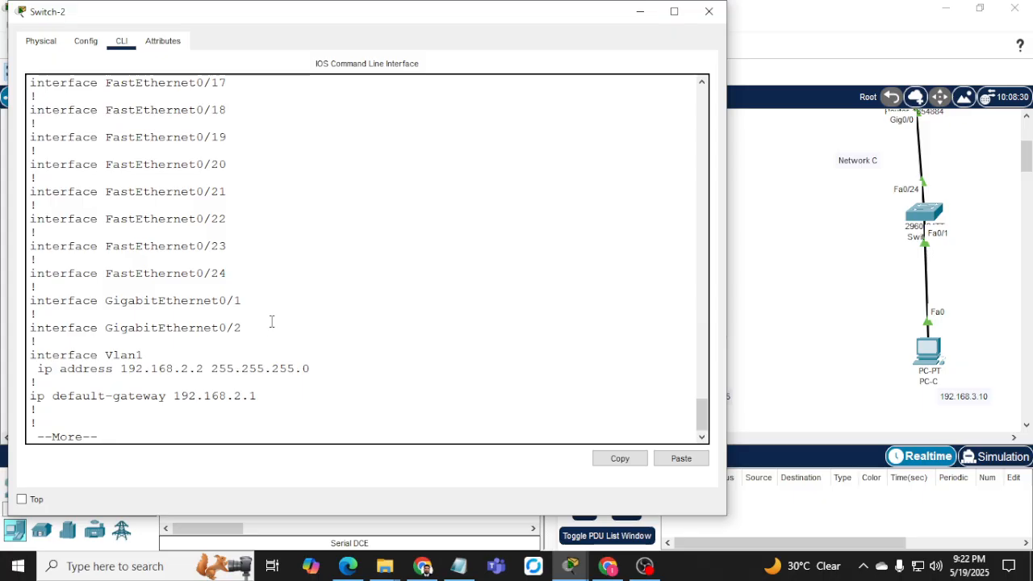
{"action": "key", "text": "space"}
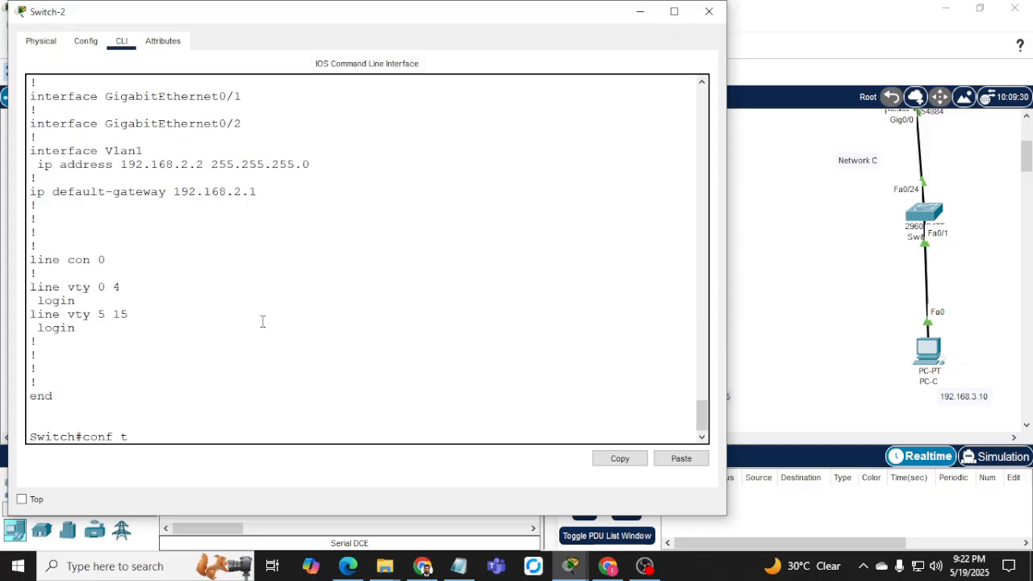
Enter global configuration and select Switch-2's interface range Fa0/3–23.
{"action": "key", "text": "Return"}
{"action": "type", "text": "int "}
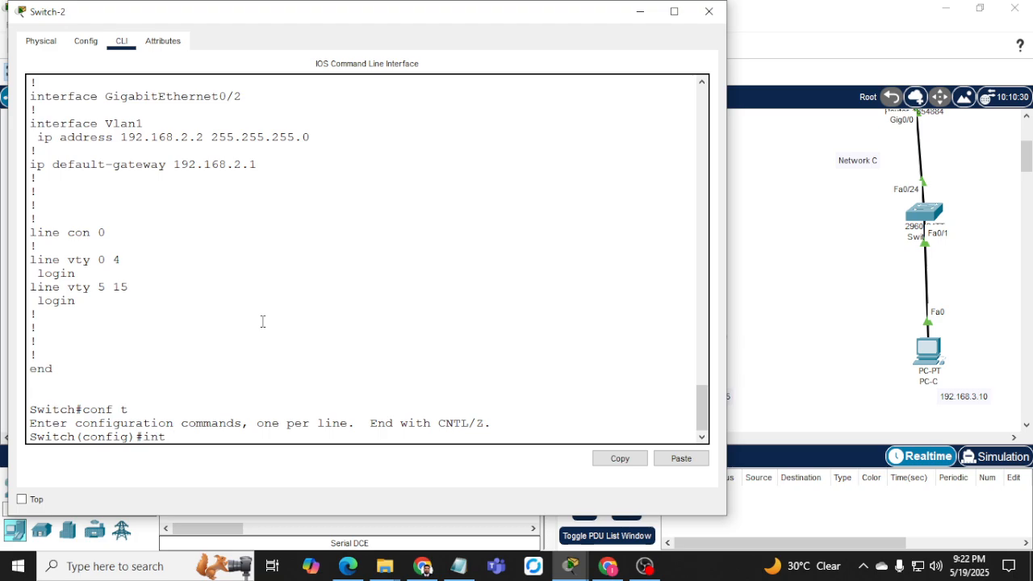
{"action": "type", "text": "ra"}
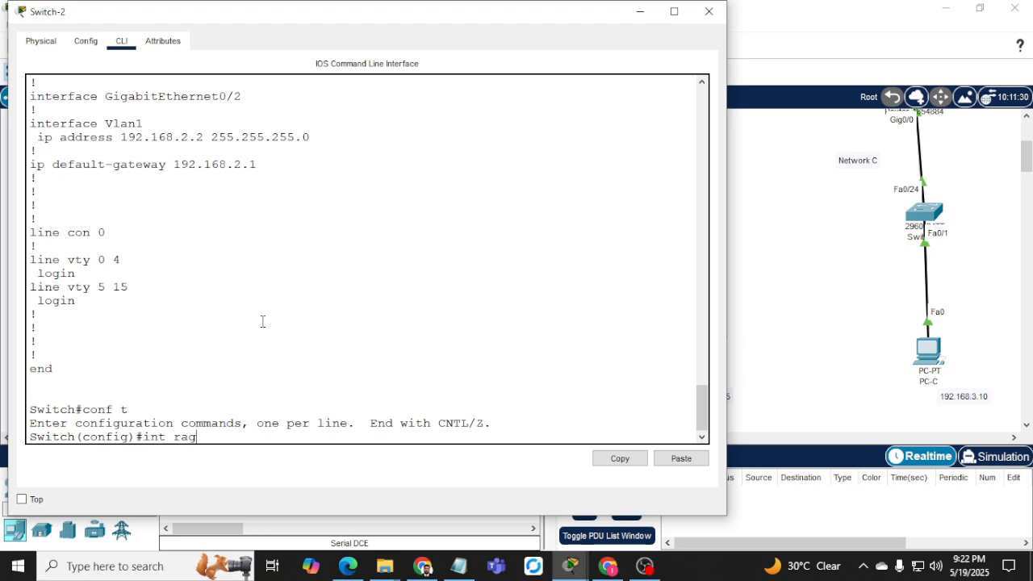
{"action": "type", "text": "nge fa0/3"}
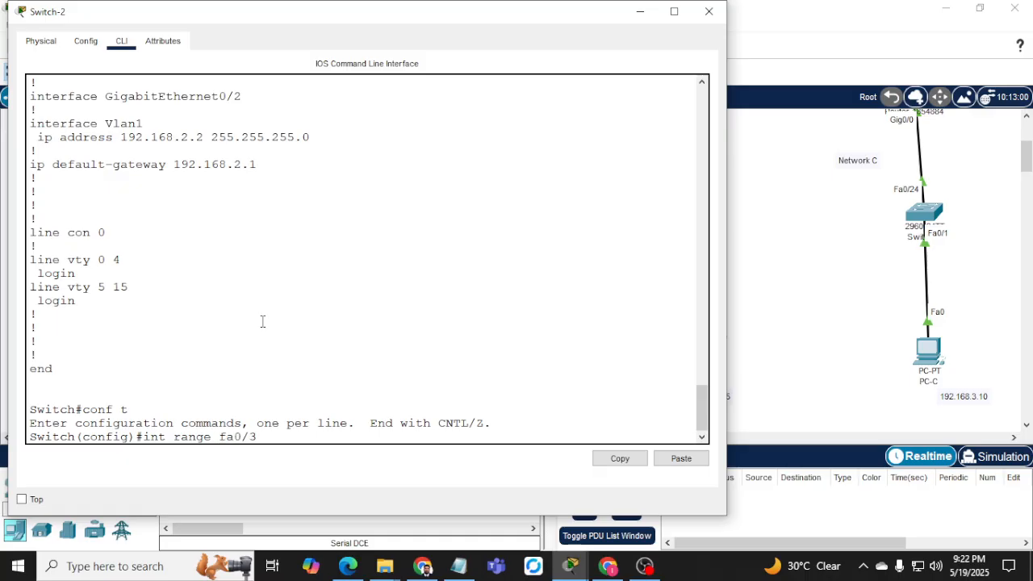
{"action": "key", "text": "Return"}
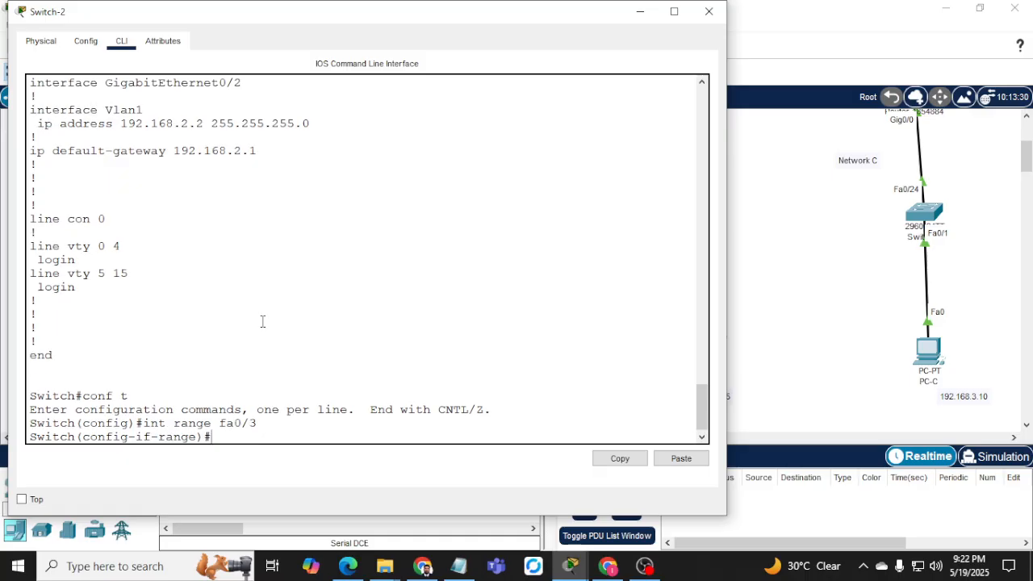
{"action": "key", "text": "Up"}
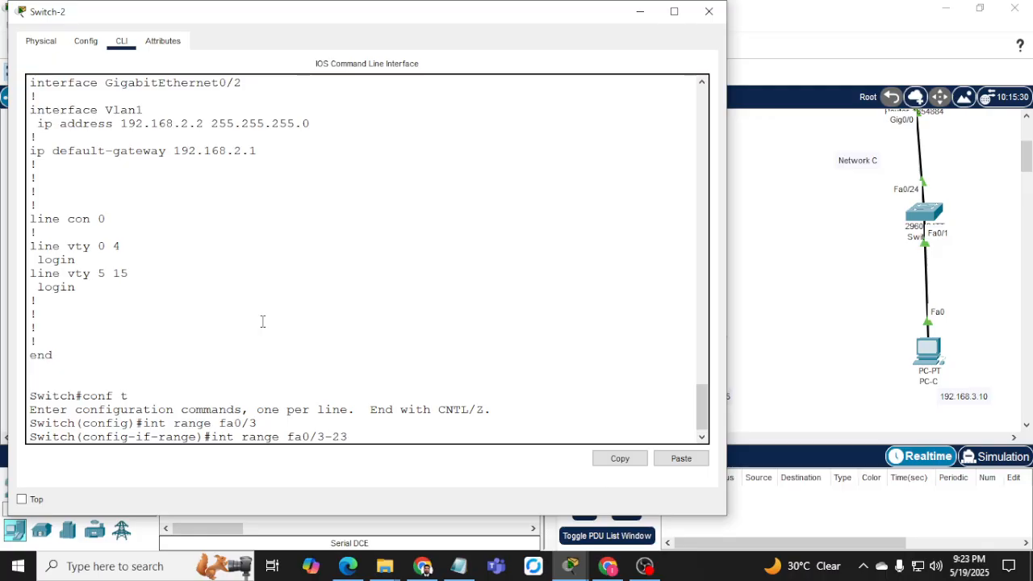
{"action": "type", "text": "-23"}
{"action": "key", "text": "Return"}
Make Fa0/3–23 access ports and enable switchport port-security on them.
{"action": "type", "text": "s"}
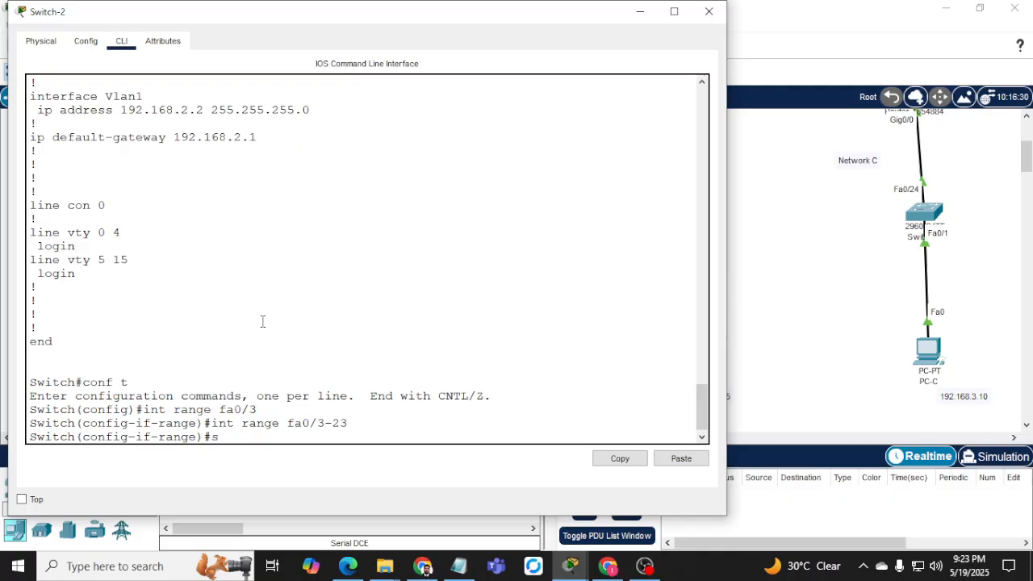
{"action": "type", "text": "w"}
{"action": "key", "text": "Tab"}
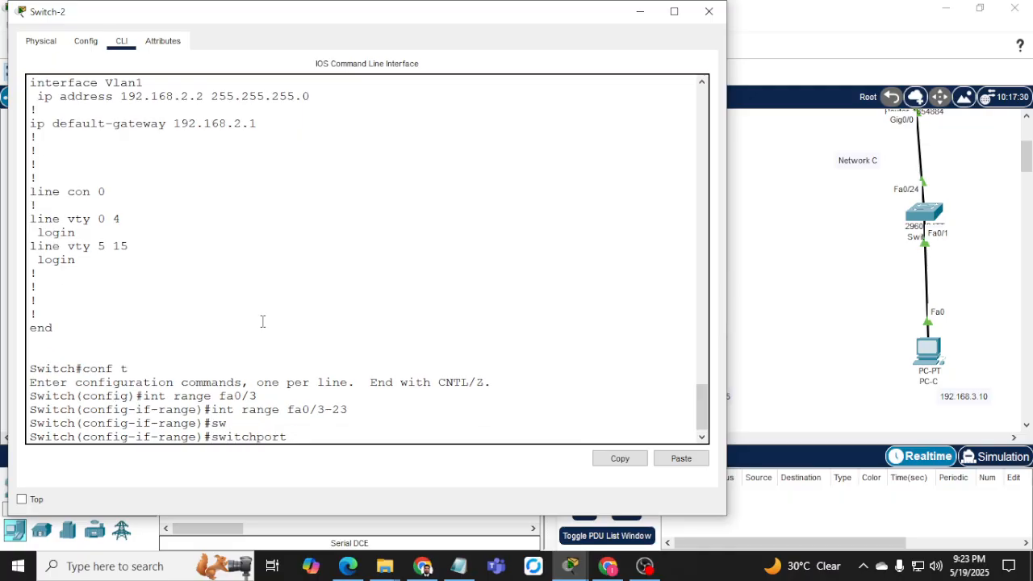
{"action": "type", "text": "mode acc"}
{"action": "key", "text": "Return"}
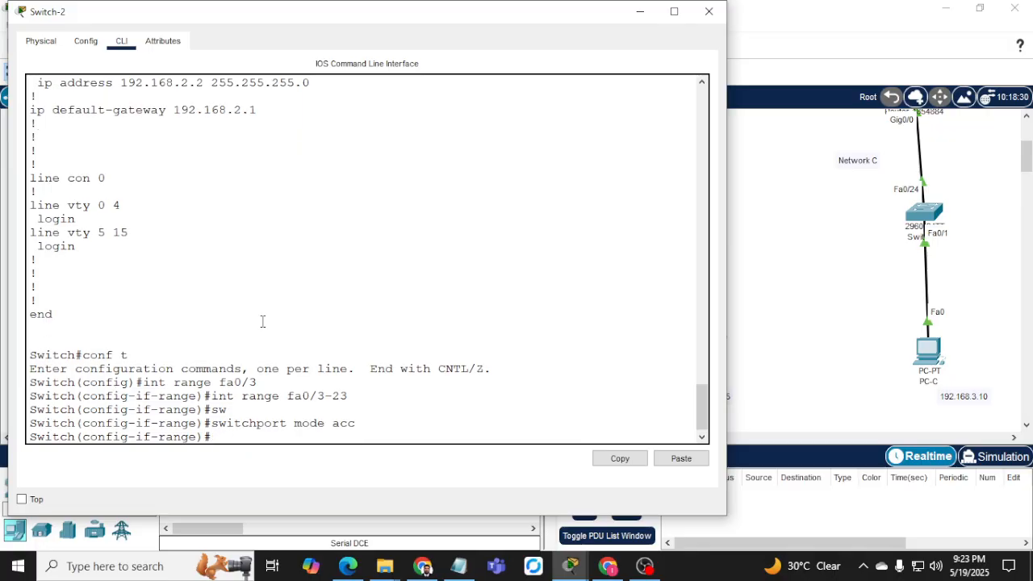
{"action": "type", "text": "sw"}
{"action": "key", "text": "Tab"}
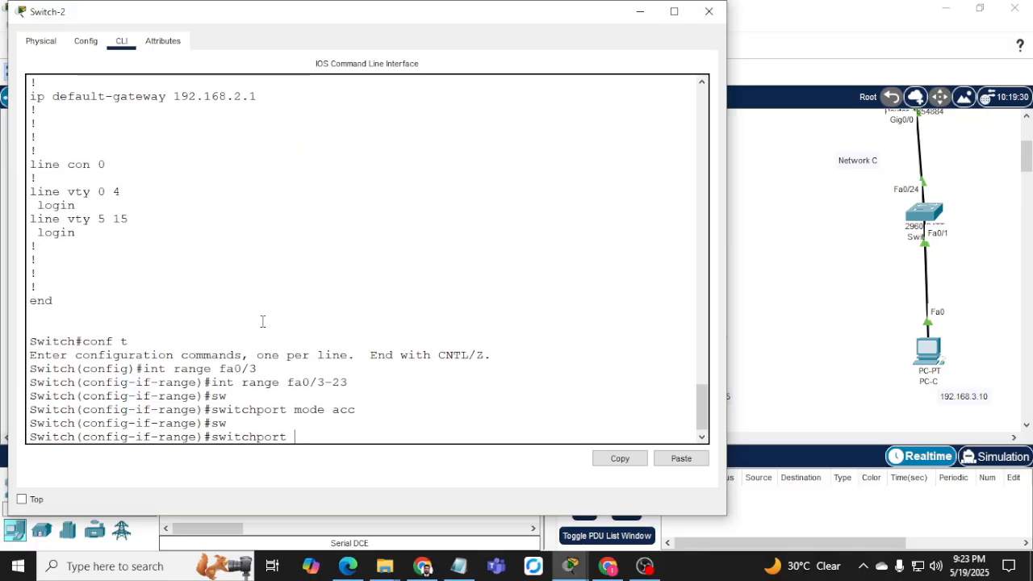
{"action": "type", "text": "por"}
{"action": "key", "text": "Tab"}
{"action": "key", "text": "Return"}
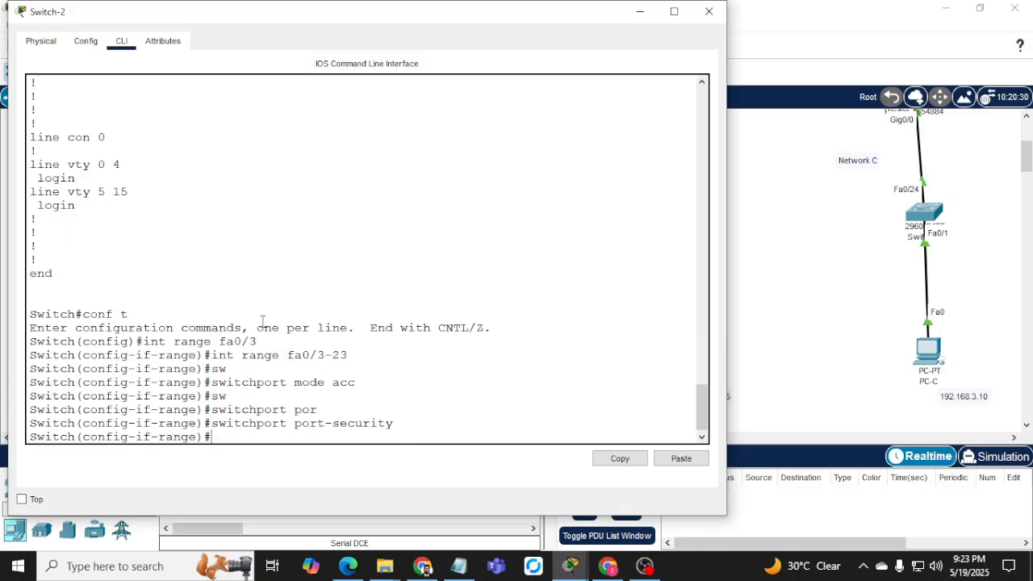
Set the range's port-security violation action to shutdown.
{"action": "type", "text": "sw"}
{"action": "key", "text": "Tab"}
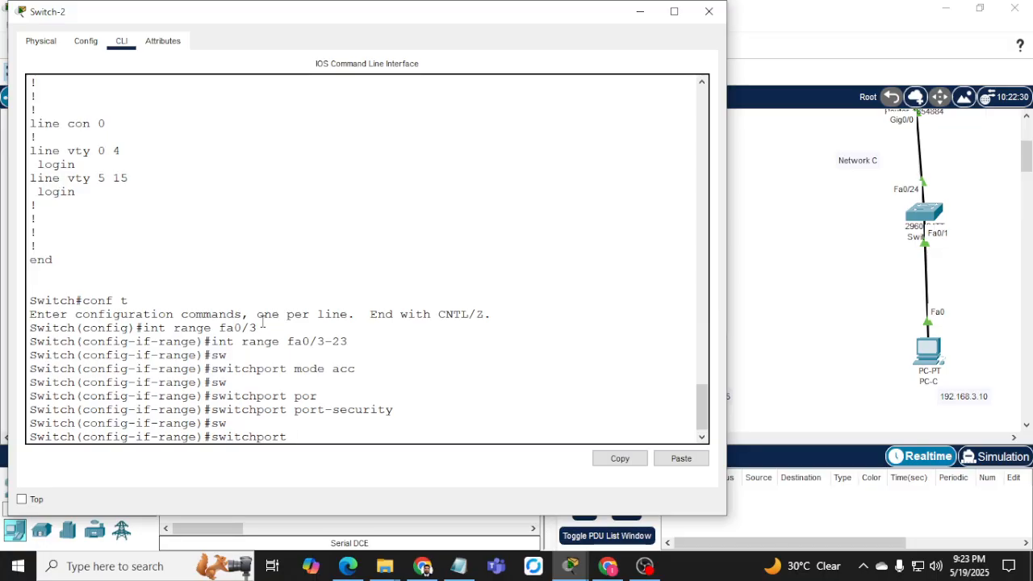
{"action": "key", "text": "Tab"}
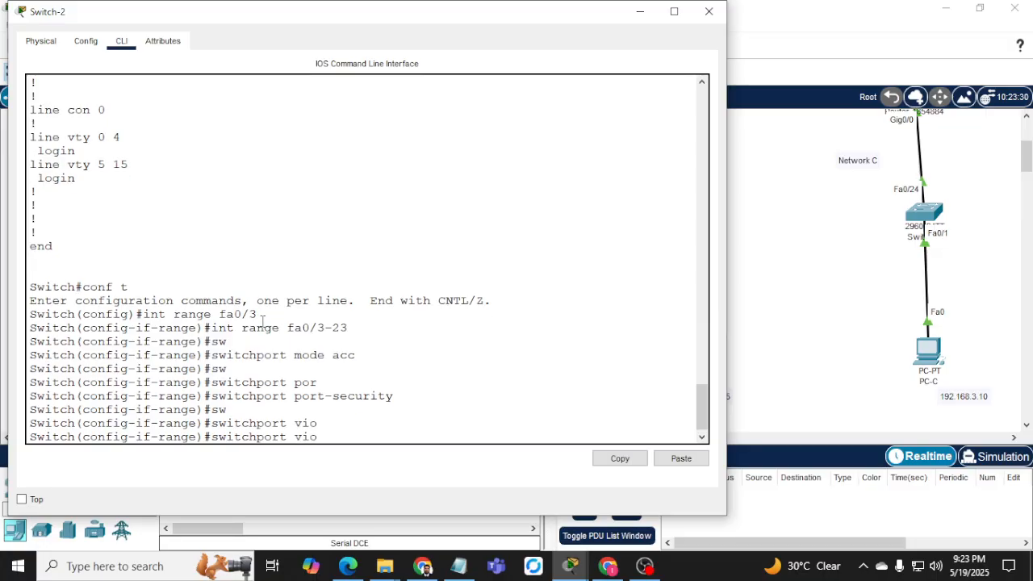
{"action": "type", "text": "por"}
{"action": "key", "text": "Tab"}
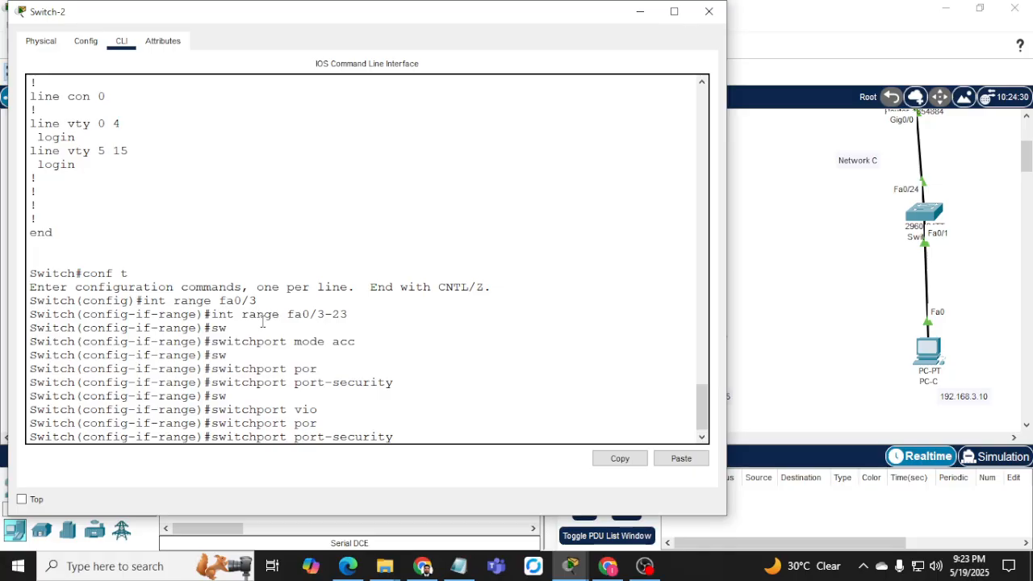
{"action": "type", "text": "vio"}
{"action": "key", "text": "Tab"}
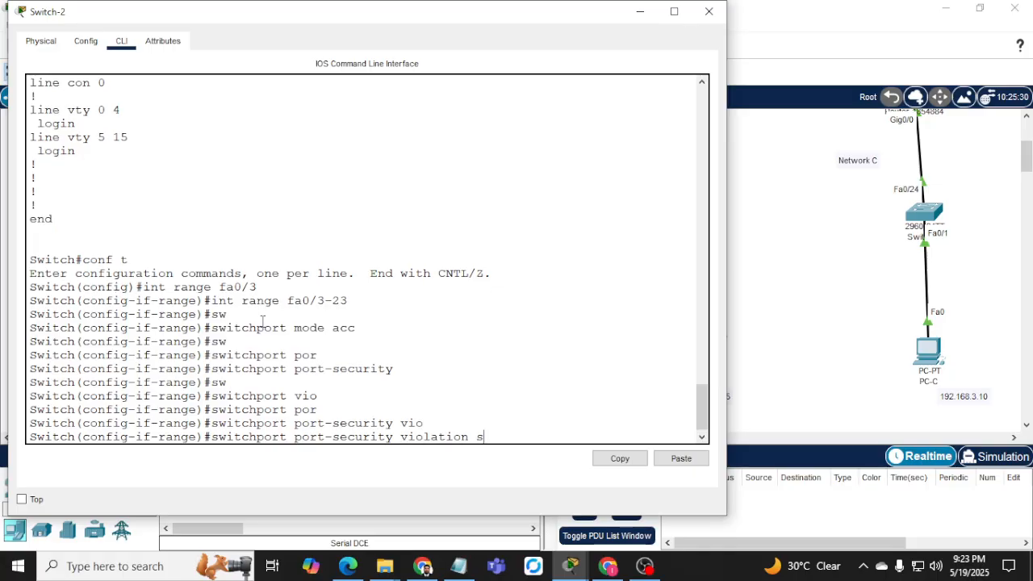
{"action": "type", "text": "s"}
{"action": "key", "text": "Tab"}
{"action": "key", "text": "Return"}
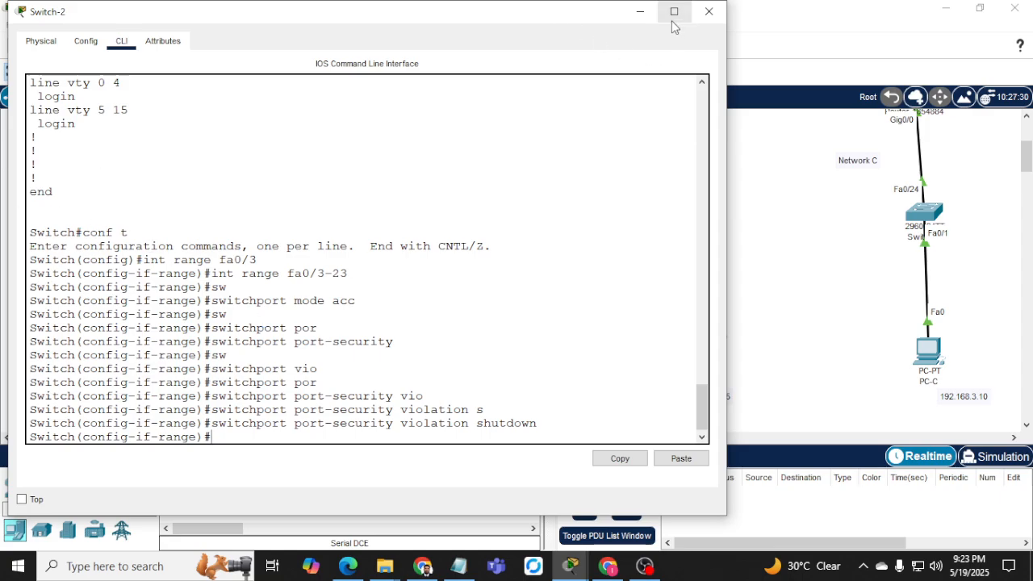
{"action": "left_click", "coordinate": [638, 12]}
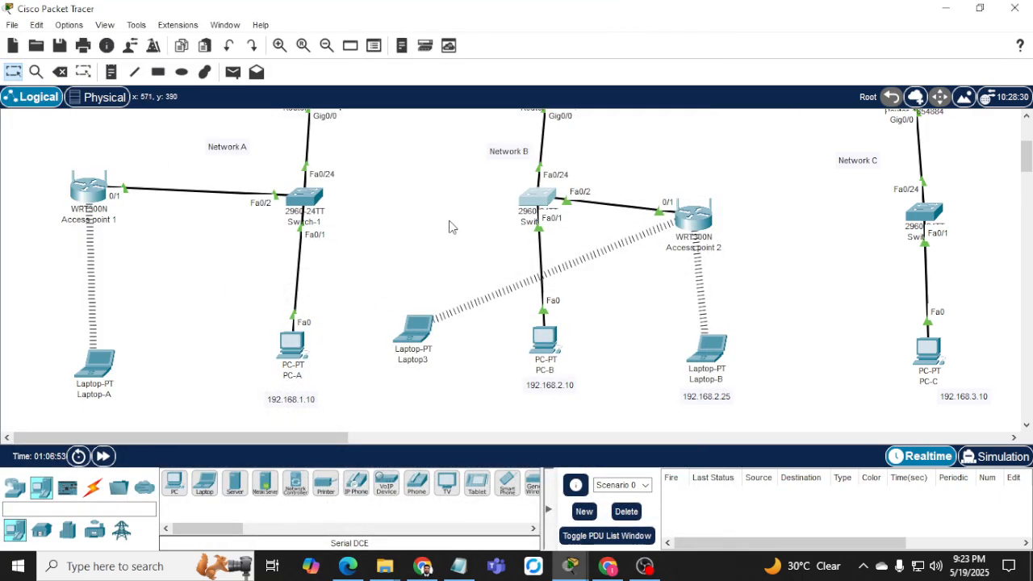
Add a generic PC, PC3, to the topology between Switch-1 and Network B.
{"action": "mouse_move", "coordinate": [530, 216]}
{"action": "left_click", "coordinate": [171, 484]}
{"action": "left_click", "coordinate": [381, 266]}
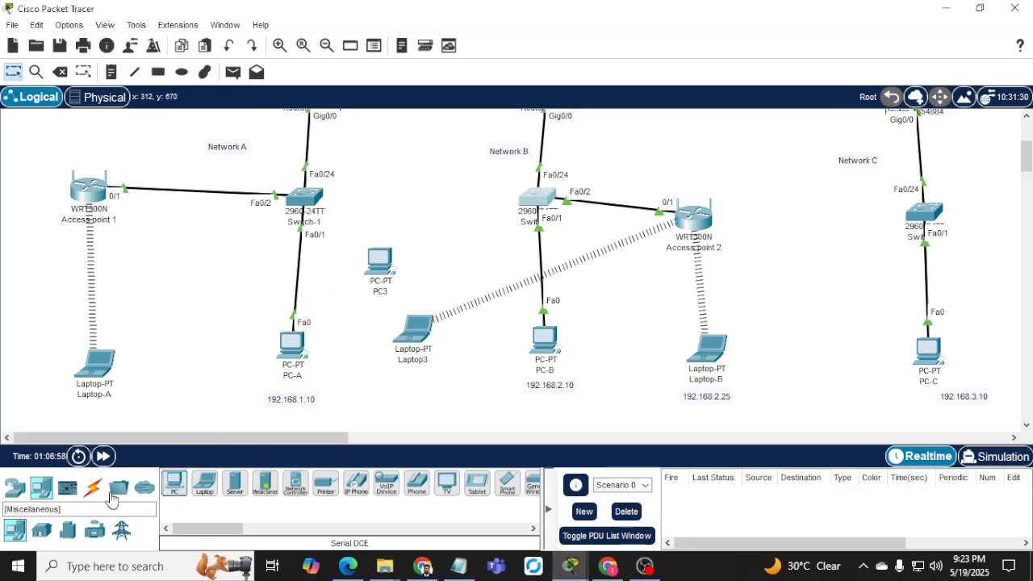
{"action": "left_click", "coordinate": [92, 487]}
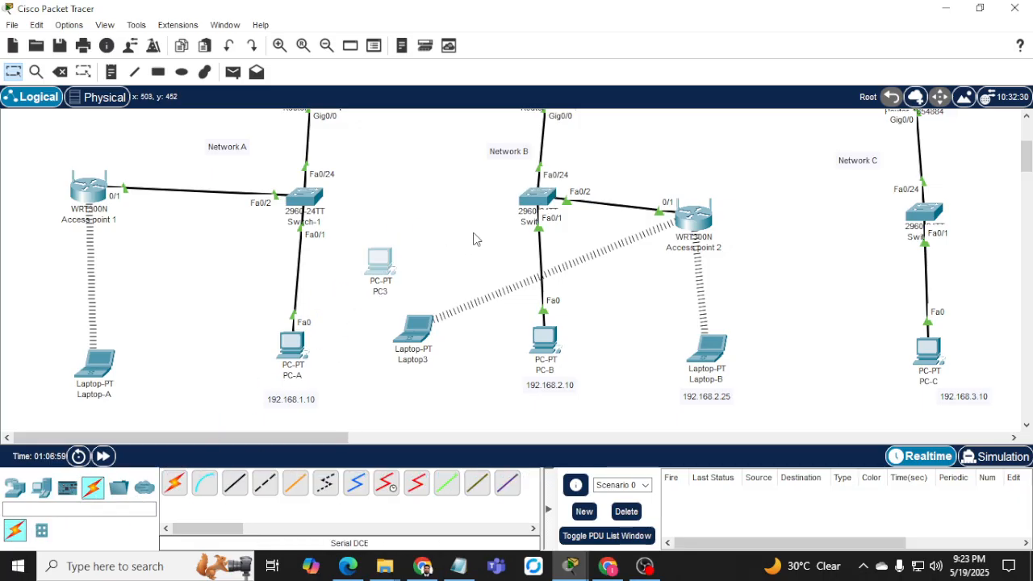
{"action": "left_click", "coordinate": [379, 262]}
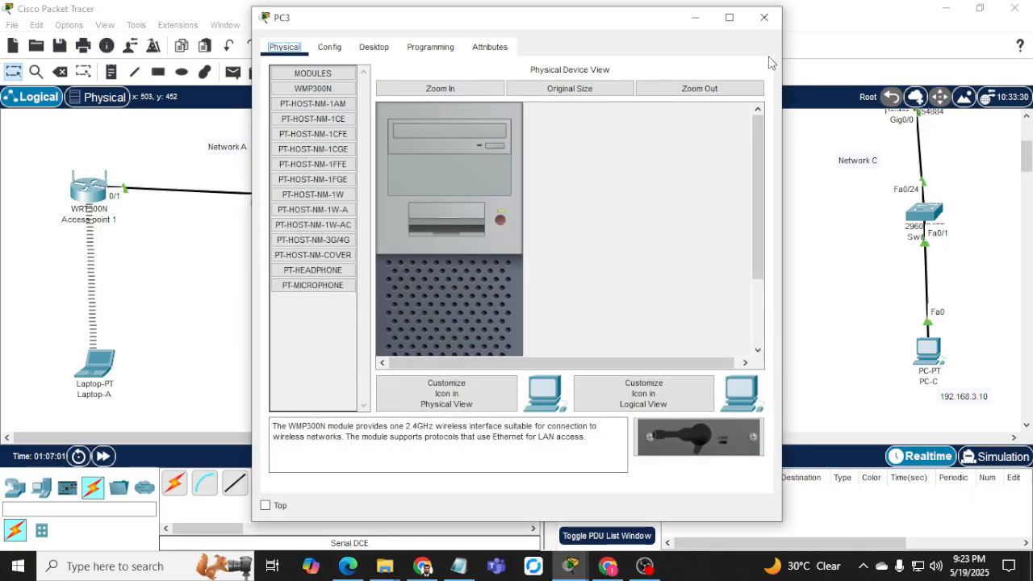
{"action": "left_click", "coordinate": [763, 17]}
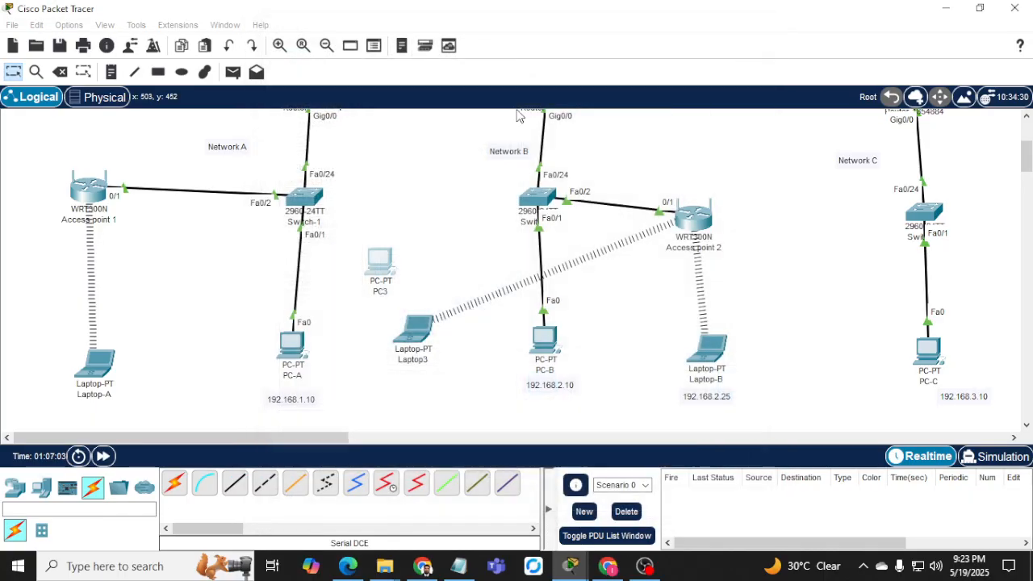
Cable PC3's FastEthernet0 to Switch-2's Fa0/8 with a copper straight-through link.
{"action": "left_click", "coordinate": [235, 485]}
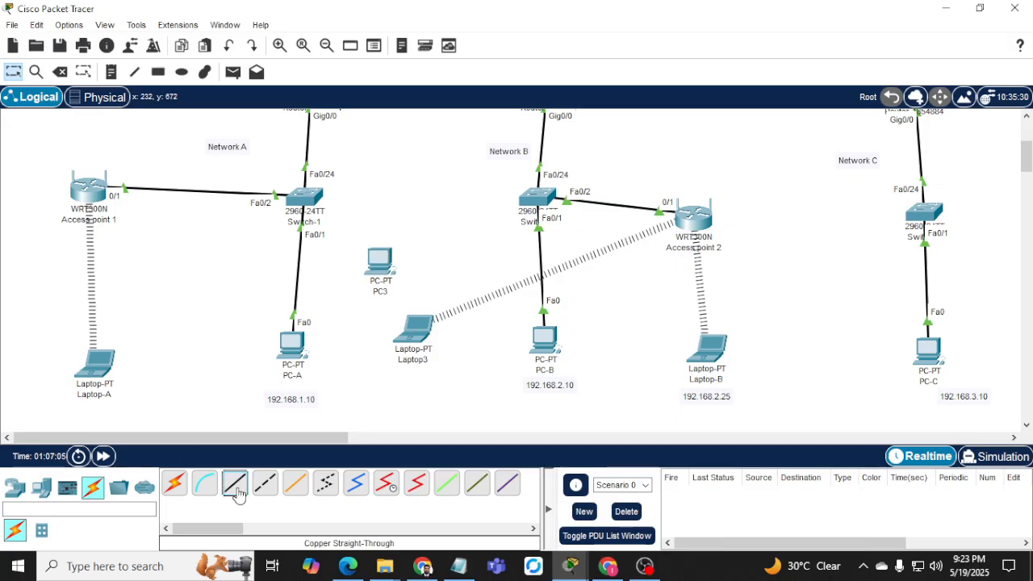
{"action": "left_click", "coordinate": [387, 260]}
{"action": "left_click", "coordinate": [436, 320]}
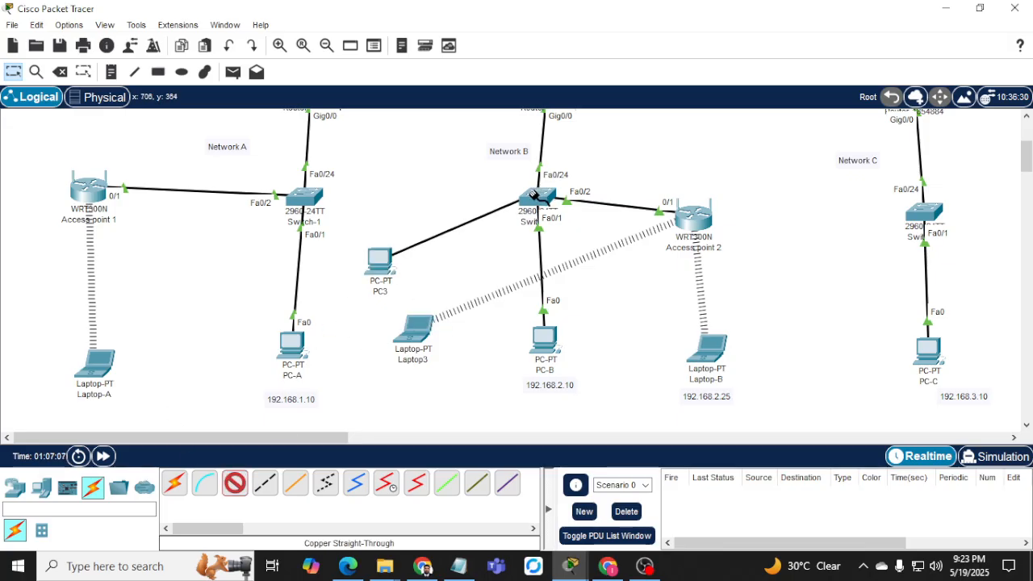
{"action": "left_click", "coordinate": [539, 202]}
{"action": "left_click", "coordinate": [589, 111]}
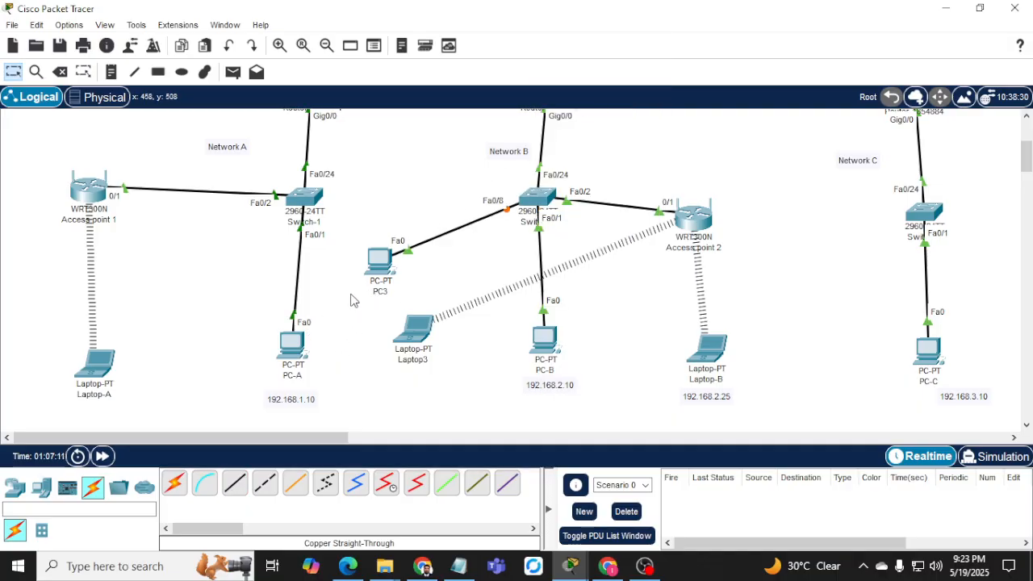
{"action": "left_click", "coordinate": [375, 272]}
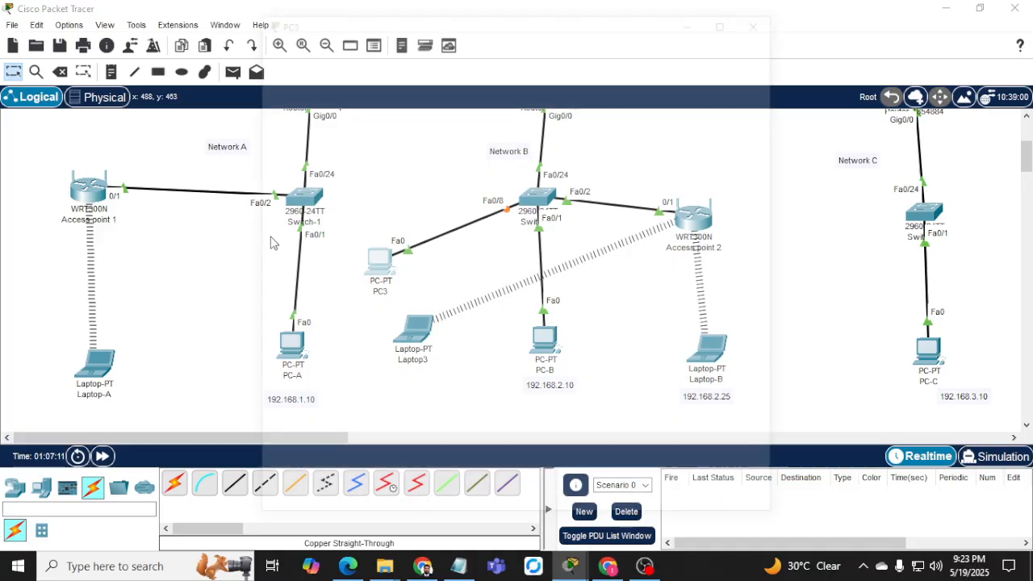
In PC3's Desktop IP Configuration, enter 192.168.2.35, mask 255.255.255.0 and gateway 192.168.2.1.
{"action": "left_click", "coordinate": [342, 48]}
{"action": "left_click", "coordinate": [386, 49]}
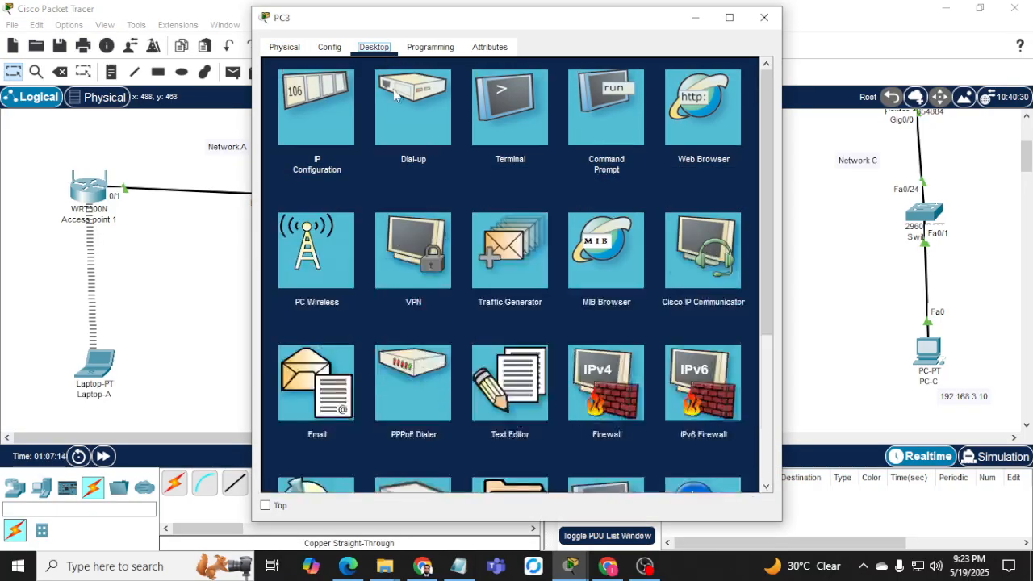
{"action": "left_click", "coordinate": [343, 102]}
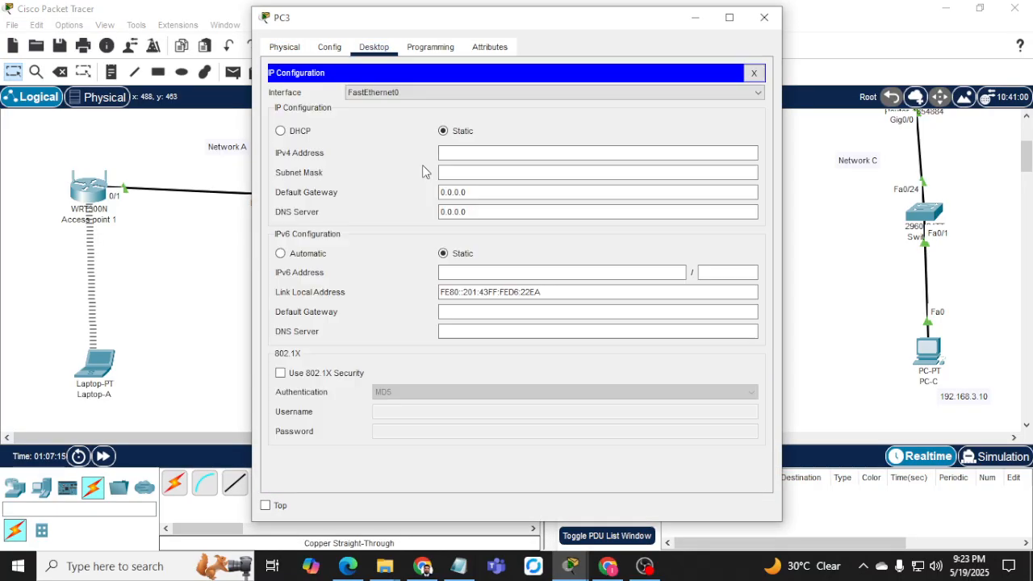
{"action": "left_click", "coordinate": [468, 154]}
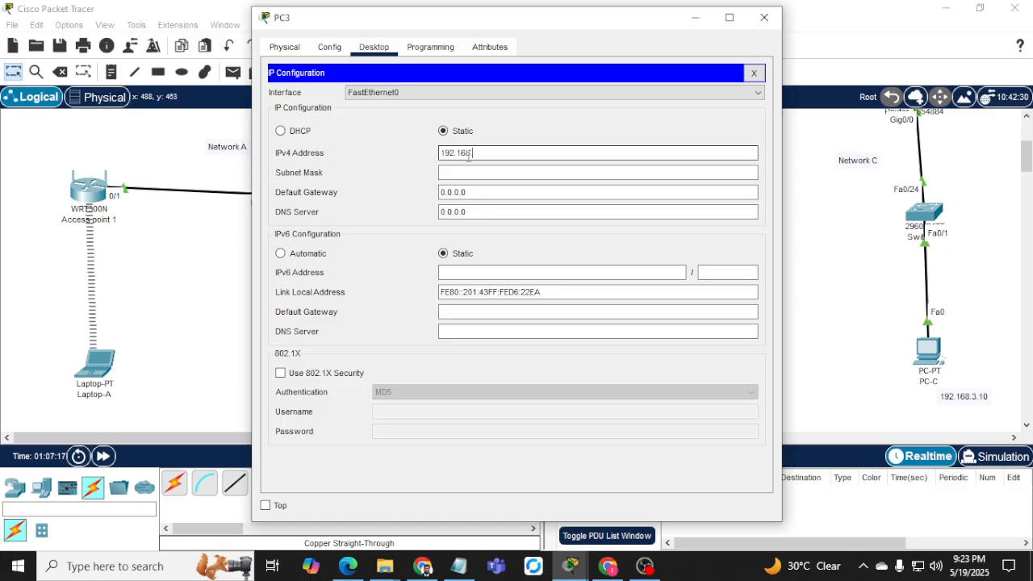
{"action": "type", "text": "192.168.2.35"}
{"action": "key", "text": "Tab"}
{"action": "key", "text": "Tab"}
{"action": "type", "text": "19"}
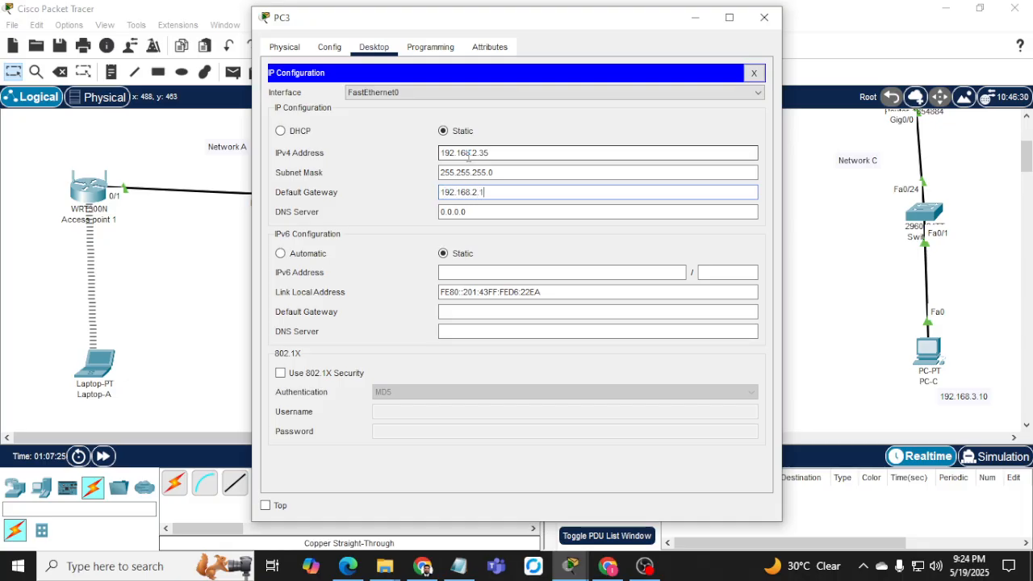
{"action": "type", "text": "2.168.2.1"}
{"action": "left_click", "coordinate": [695, 17]}
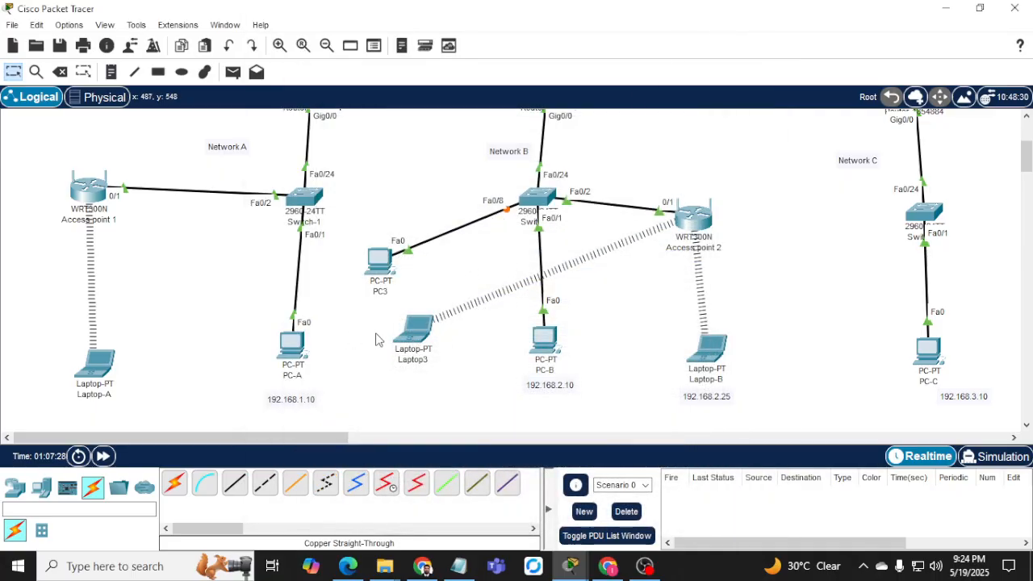
Cancel the Delete tool's removal of Laptop3, then open Laptop3 and close its Command Prompt.
{"action": "left_click", "coordinate": [60, 71]}
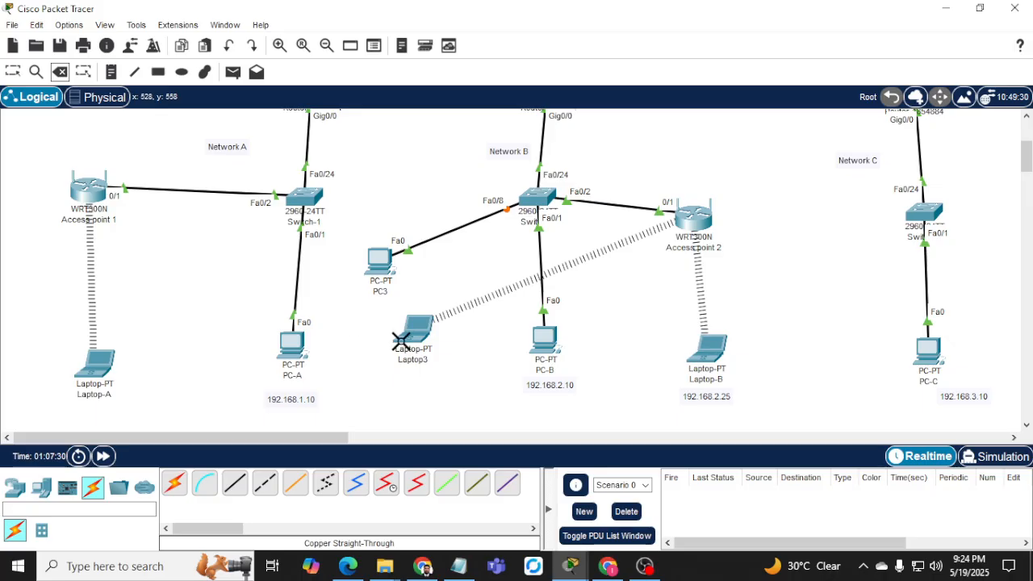
{"action": "left_click", "coordinate": [425, 342]}
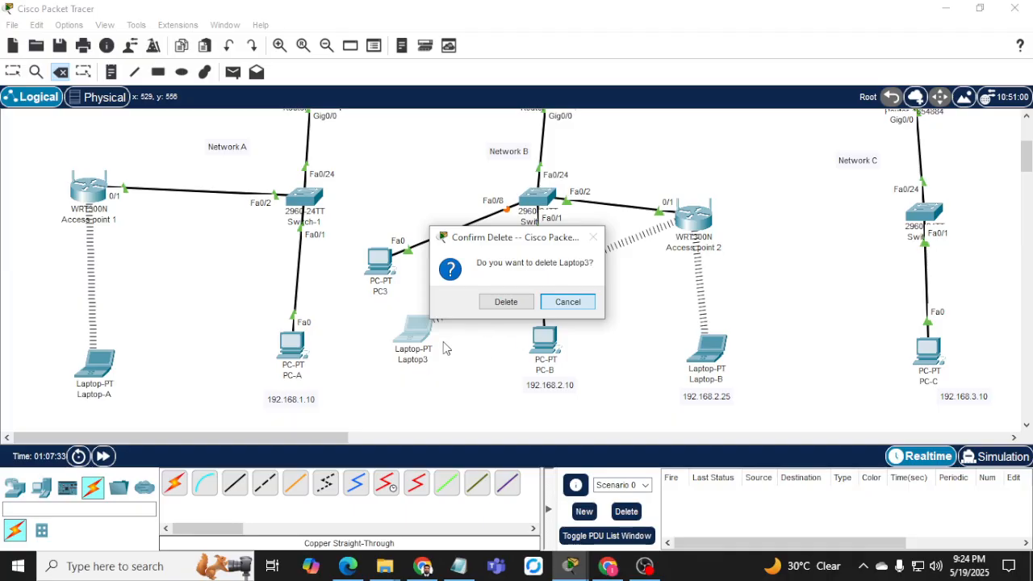
{"action": "left_click", "coordinate": [567, 302]}
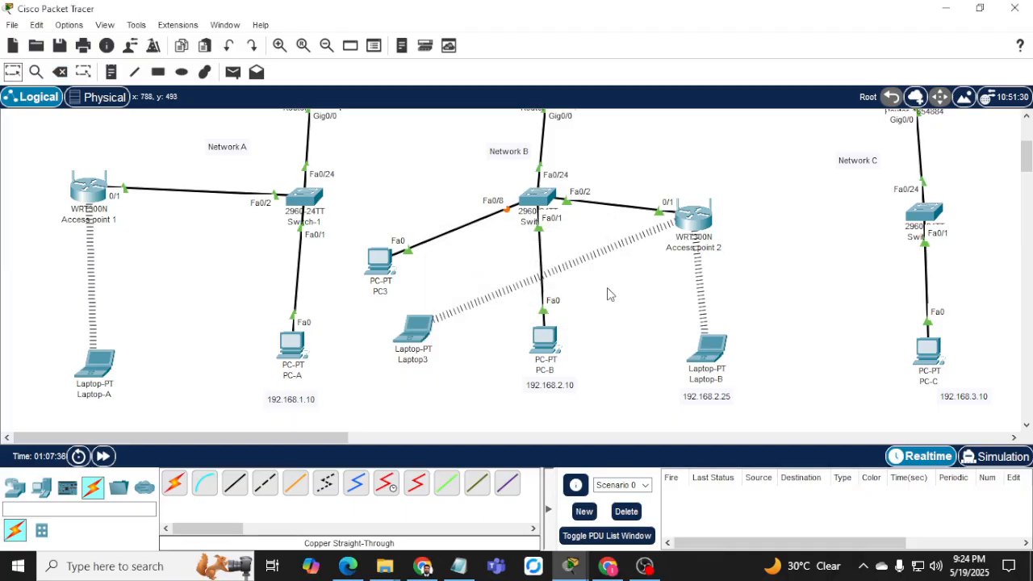
{"action": "left_click", "coordinate": [415, 342]}
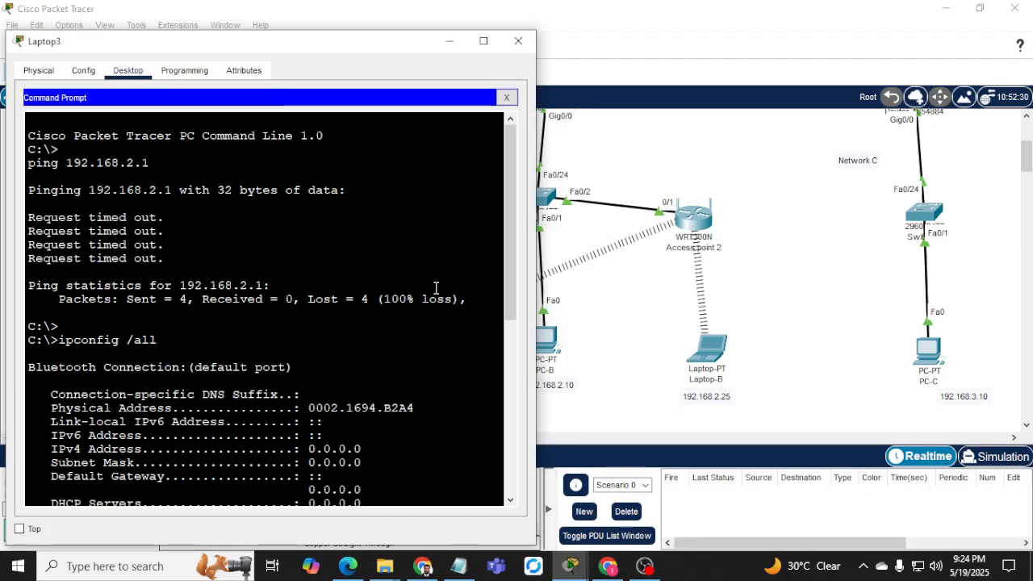
{"action": "left_click", "coordinate": [507, 97]}
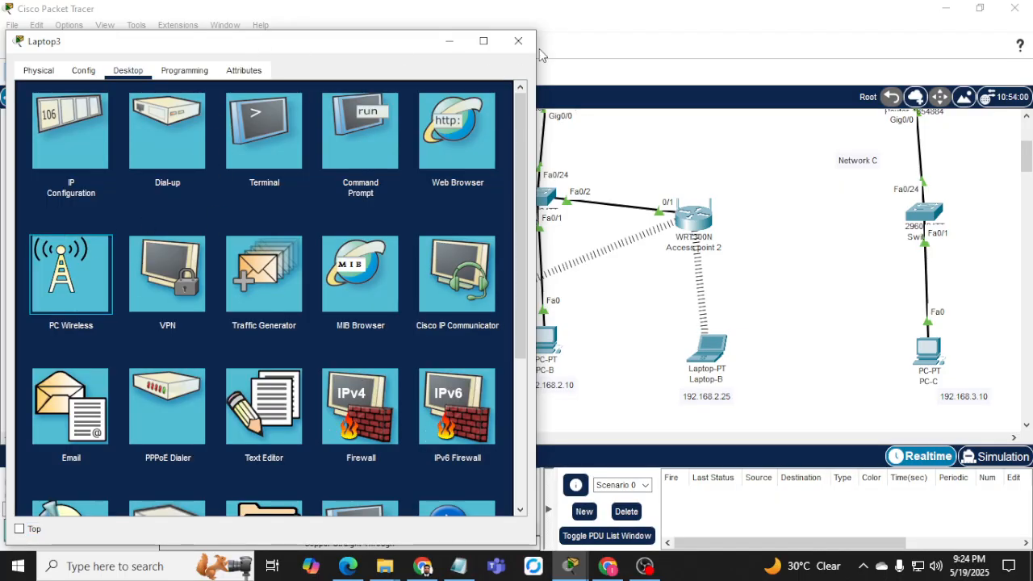
Join Laptop3 to Network-A_wifi via PC Wireless, entering the WPA2 pre-shared key.
{"action": "left_click_drag", "start_coordinate": [249, 48], "coordinate": [634, 55]}
{"action": "left_click", "coordinate": [455, 278]}
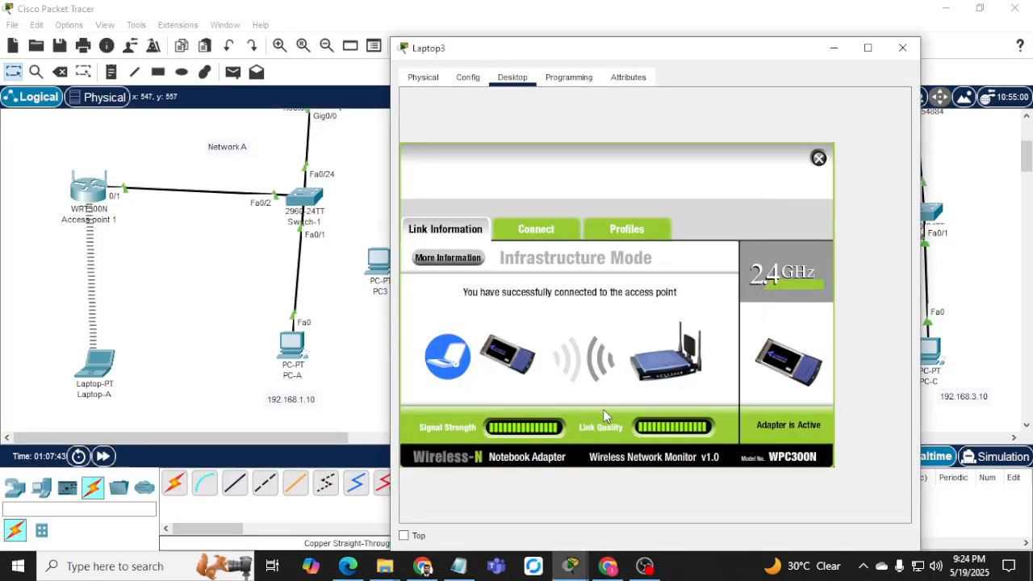
{"action": "left_click", "coordinate": [533, 234]}
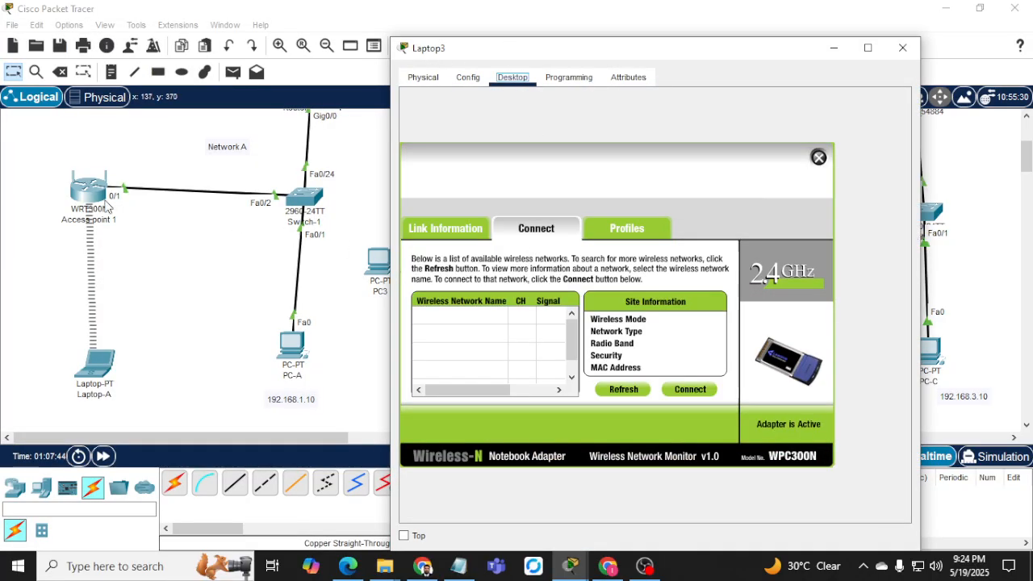
{"action": "left_click", "coordinate": [625, 392]}
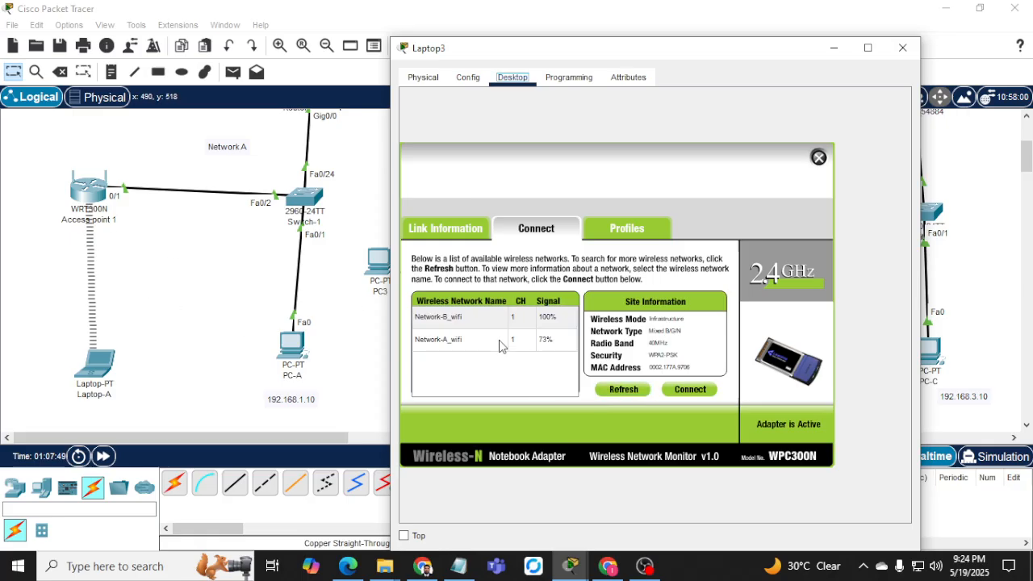
{"action": "left_click", "coordinate": [454, 343]}
{"action": "left_click", "coordinate": [687, 390]}
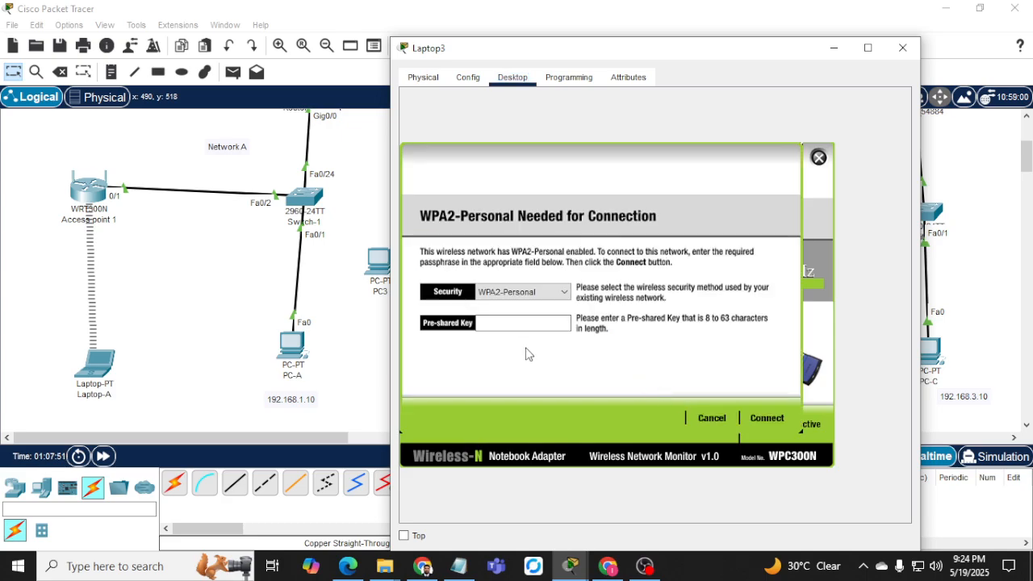
{"action": "left_click", "coordinate": [515, 322]}
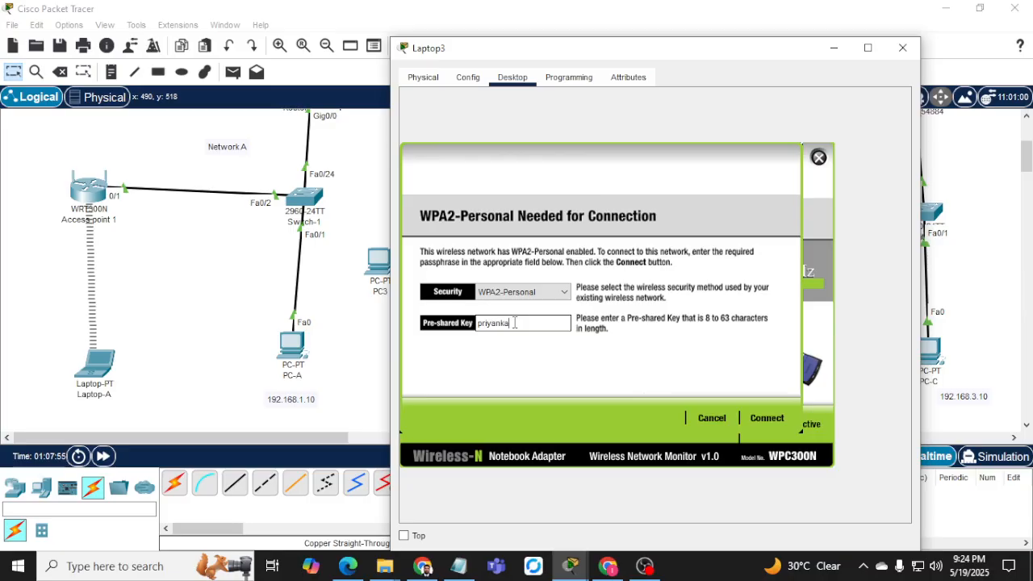
{"action": "left_click", "coordinate": [767, 417]}
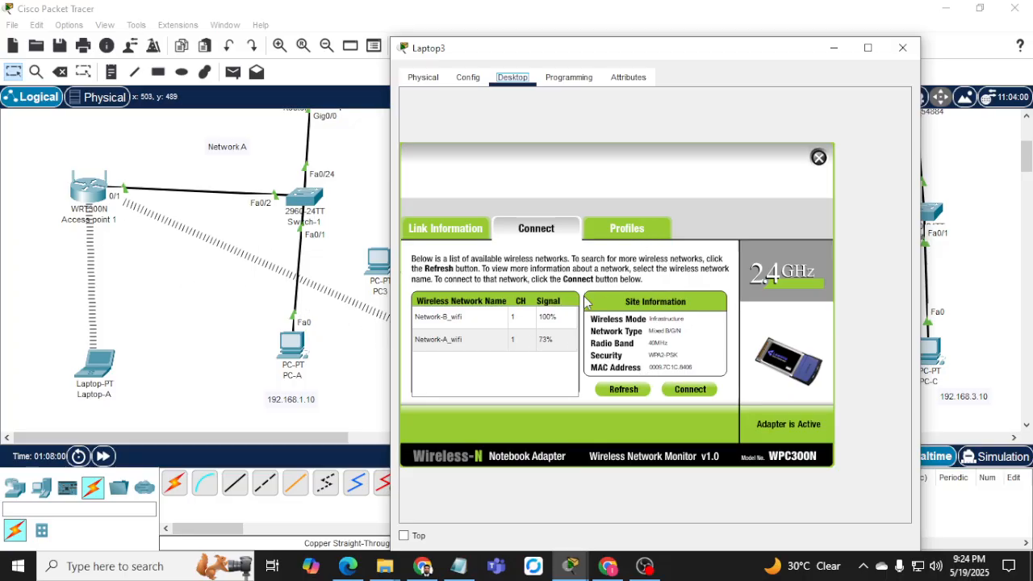
{"action": "left_click", "coordinate": [818, 158]}
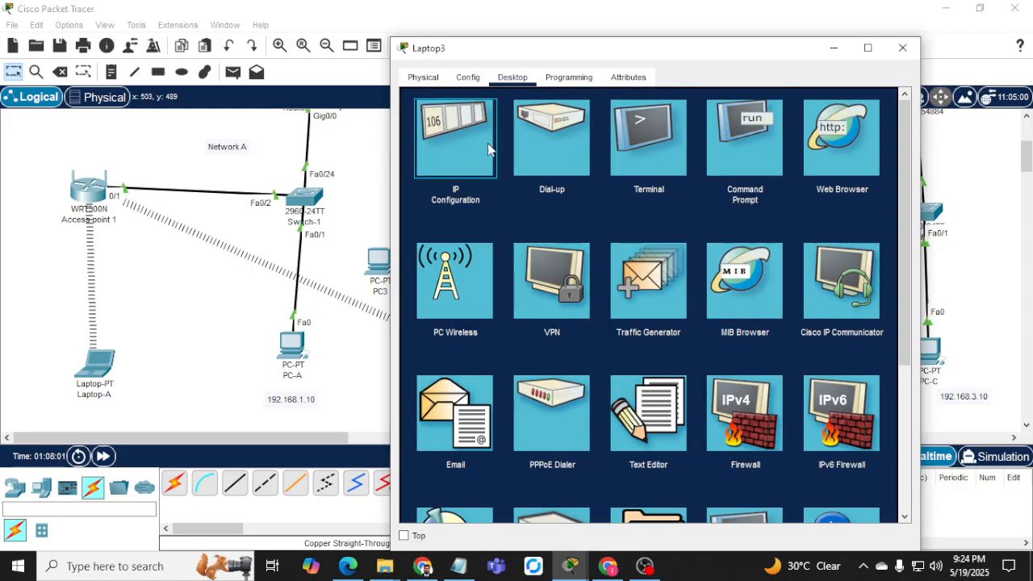
Set Laptop3 to static 192.168.1.29, mask 255.255.255.0, gateway 192.168.1.1, then open Laptop-A.
{"action": "left_click", "coordinate": [440, 130]}
{"action": "left_click", "coordinate": [582, 161]}
{"action": "left_click", "coordinate": [652, 183]}
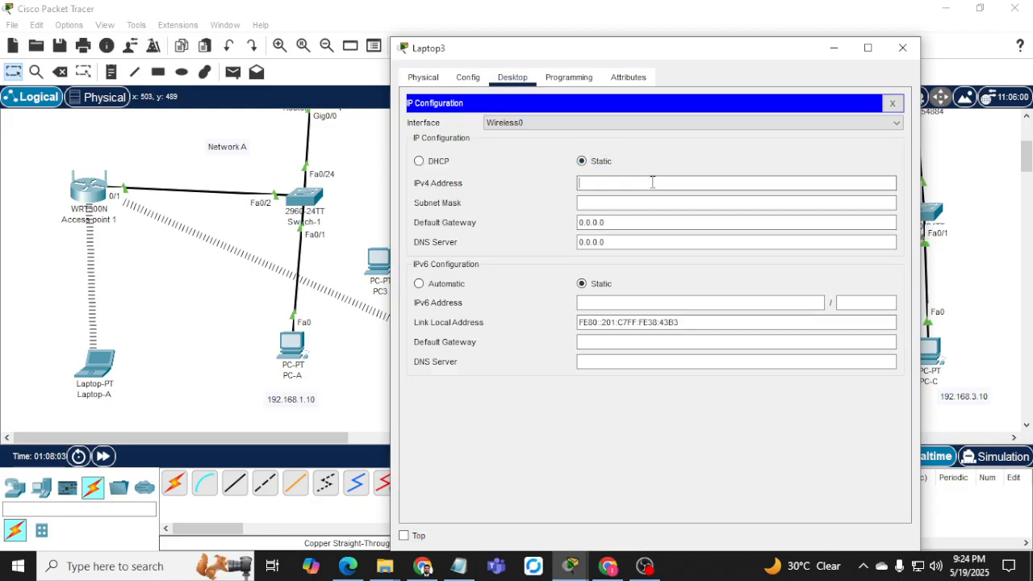
{"action": "type", "text": "192.168.1.29"}
{"action": "key", "text": "Tab"}
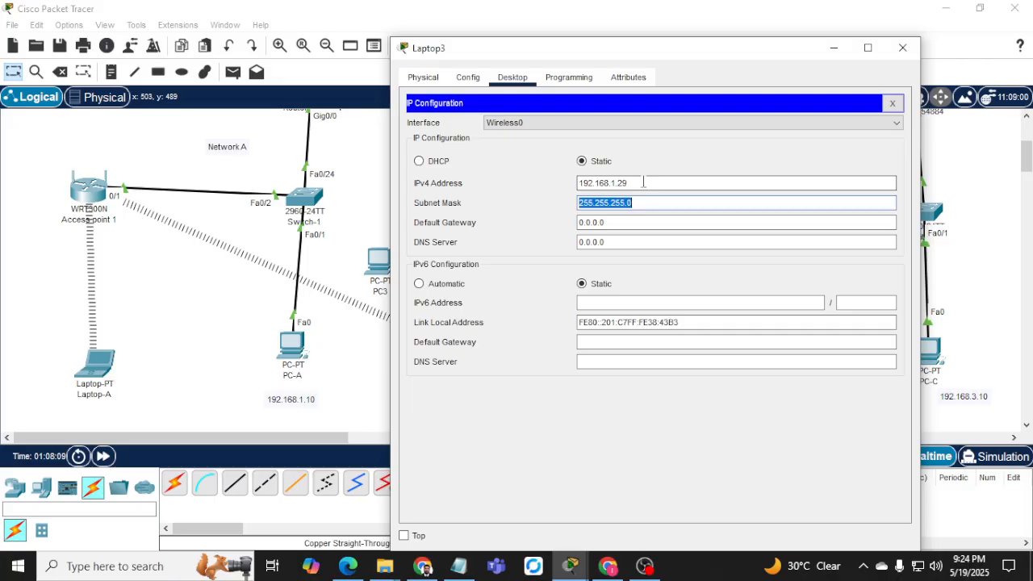
{"action": "key", "text": "Tab"}
{"action": "type", "text": "192.168"}
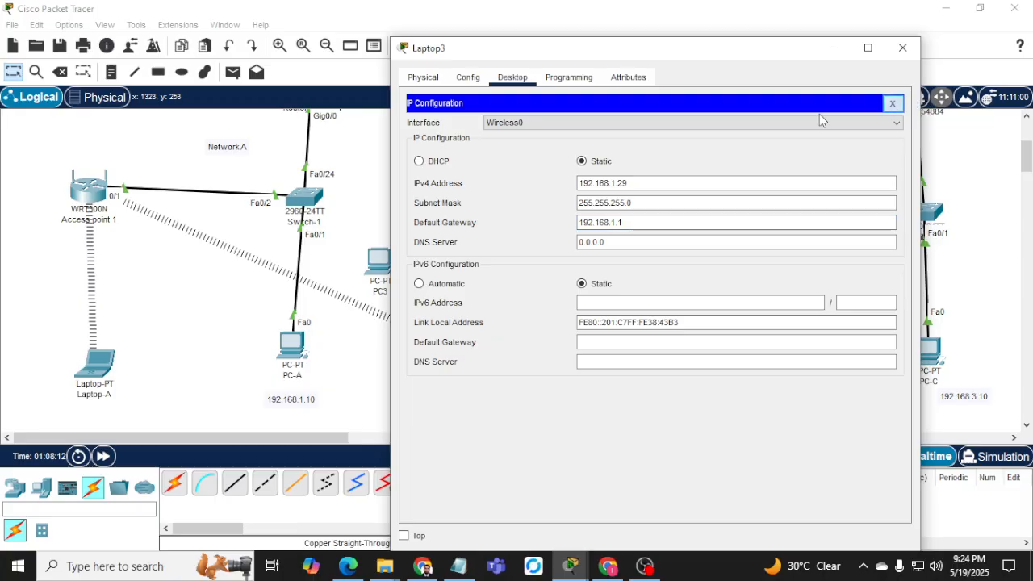
{"action": "left_click", "coordinate": [891, 103]}
{"action": "left_click", "coordinate": [95, 365]}
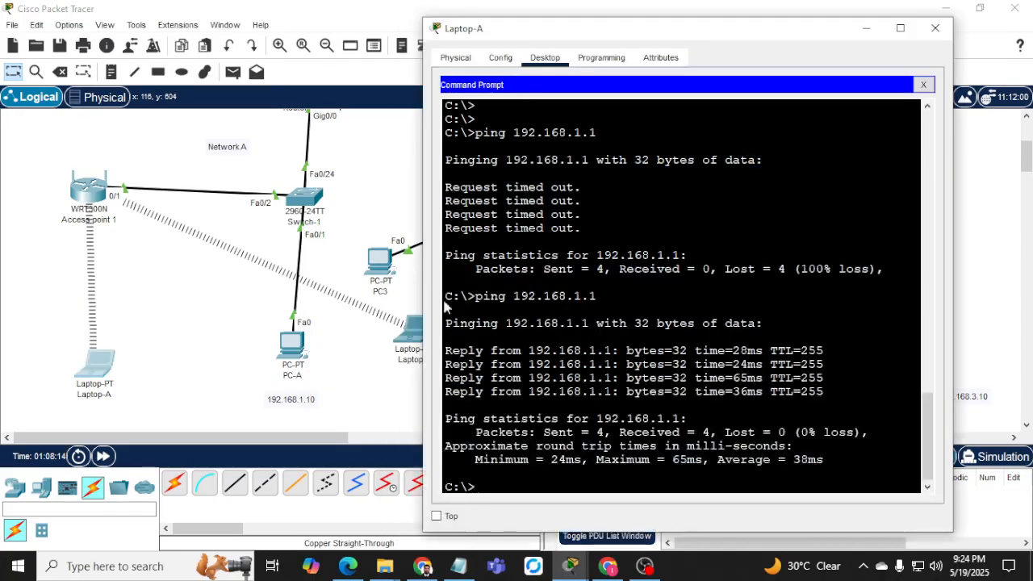
Rerun Laptop-A's ping to 192.168.1.1, then close its window.
{"action": "key", "text": "Up"}
{"action": "key", "text": "Return"}
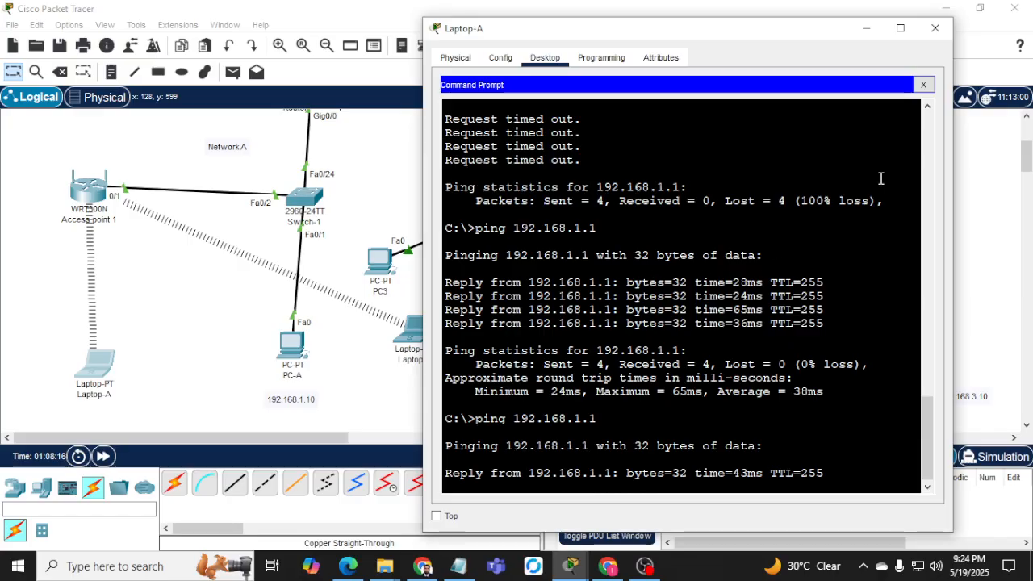
{"action": "left_click", "coordinate": [924, 84]}
{"action": "left_click", "coordinate": [935, 29]}
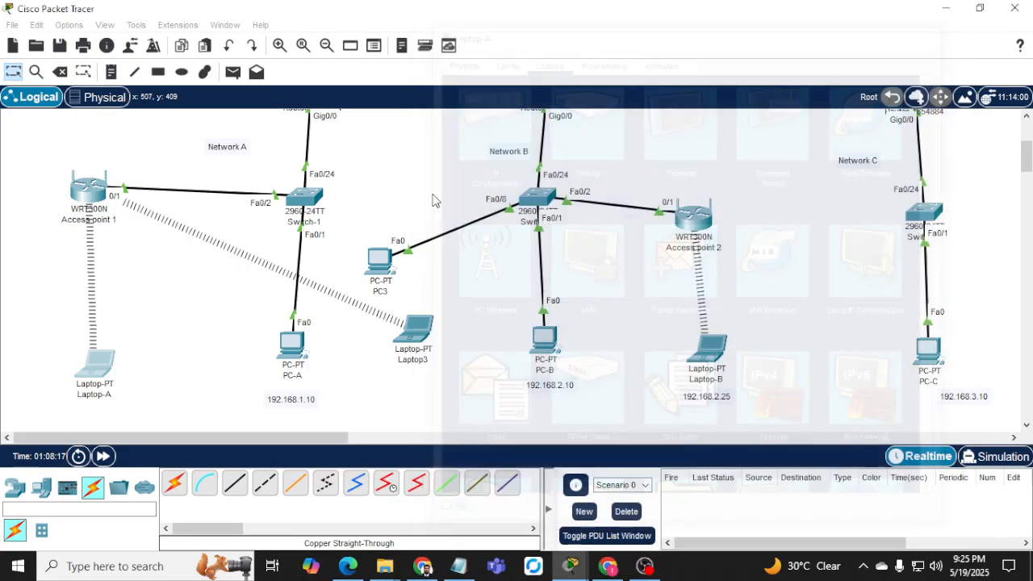
On Laptop3, run ipconfig /all and ping the gateway 192.168.1.1.
{"action": "left_click", "coordinate": [410, 339]}
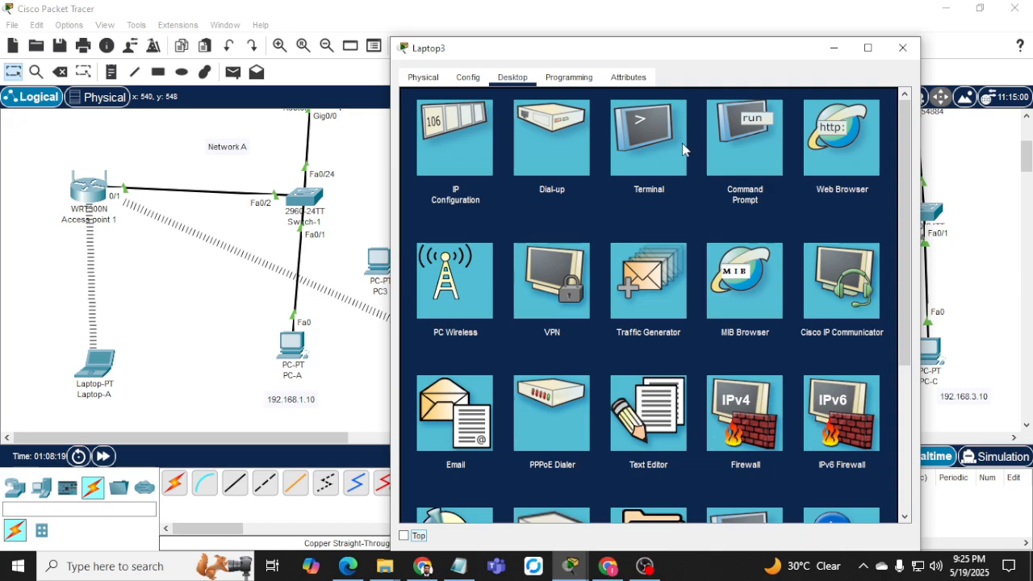
{"action": "left_click", "coordinate": [753, 149]}
{"action": "key", "text": "Return"}
{"action": "key", "text": "Return"}
{"action": "key", "text": "Return"}
{"action": "key", "text": "Up"}
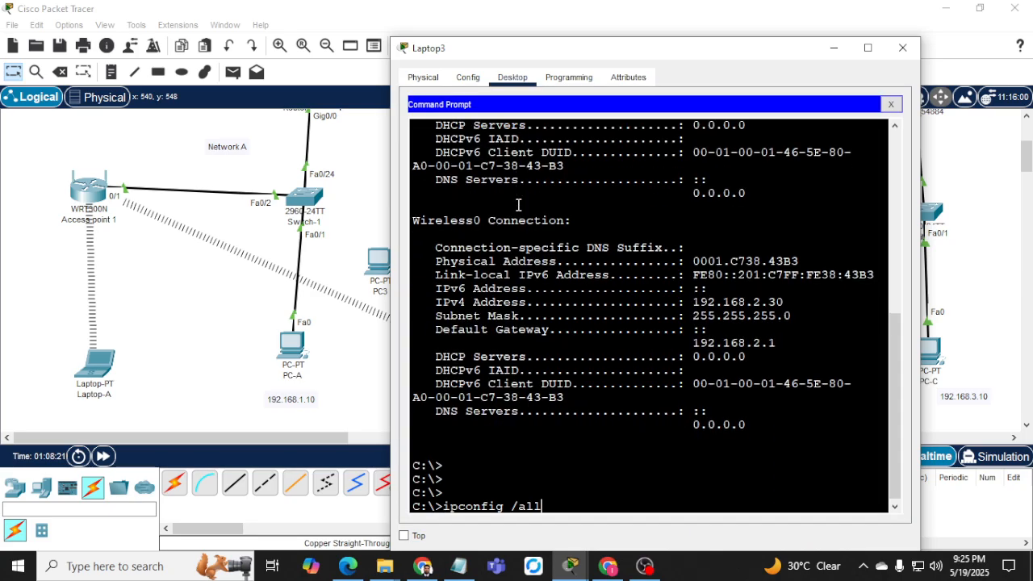
{"action": "key", "text": "Return"}
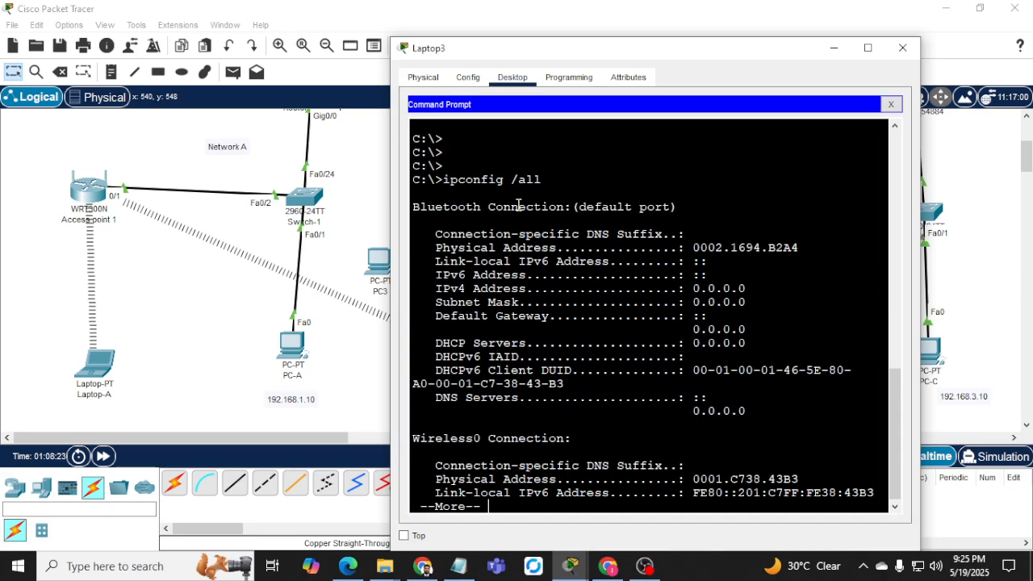
{"action": "key", "text": "Return"}
{"action": "key", "text": "Return"}
{"action": "key", "text": "Return"}
{"action": "key", "text": "space"}
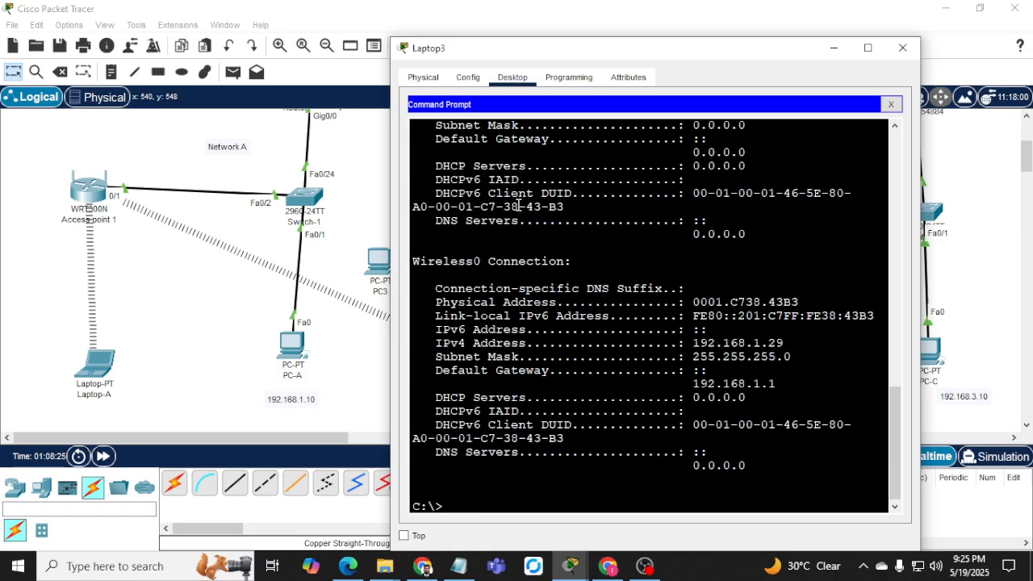
{"action": "type", "text": "ping 192.168.1.1"}
{"action": "key", "text": "Return"}
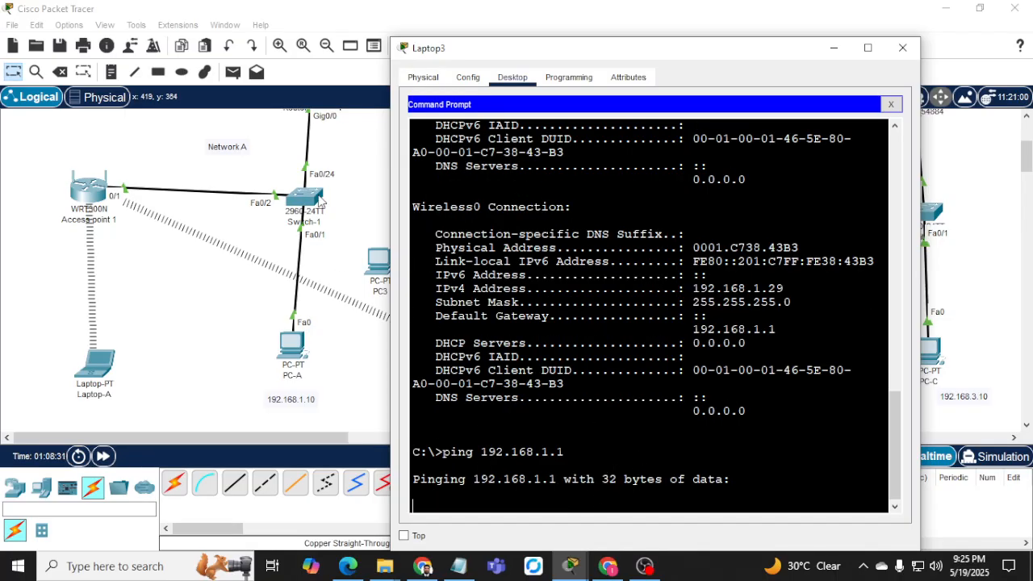
{"action": "left_click", "coordinate": [902, 47]}
Ping 192.168.2.1 from PC3's Command Prompt, then return to Switch-2's CLI.
{"action": "left_click", "coordinate": [377, 261]}
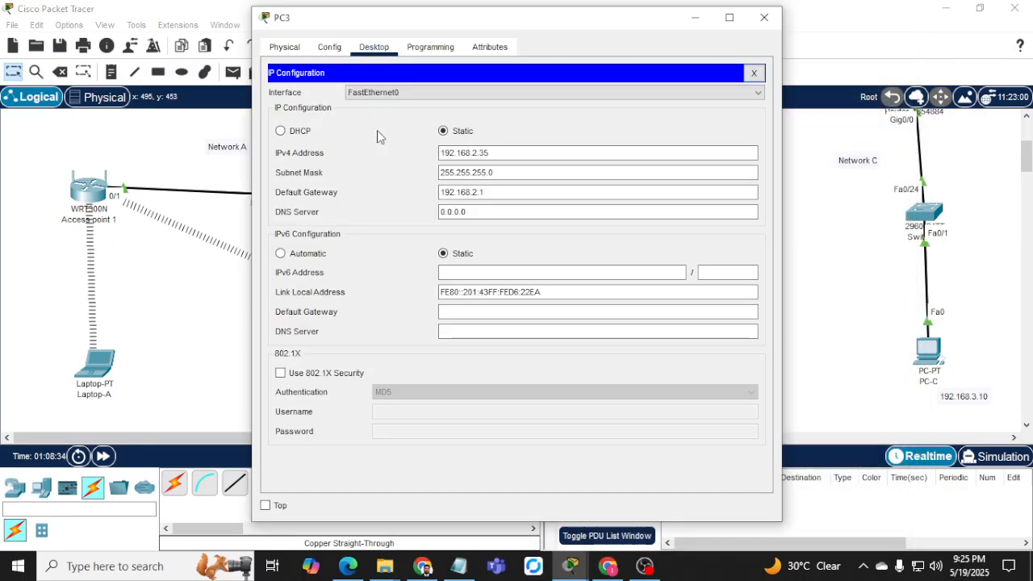
{"action": "left_click", "coordinate": [754, 74]}
{"action": "left_click", "coordinate": [625, 130]}
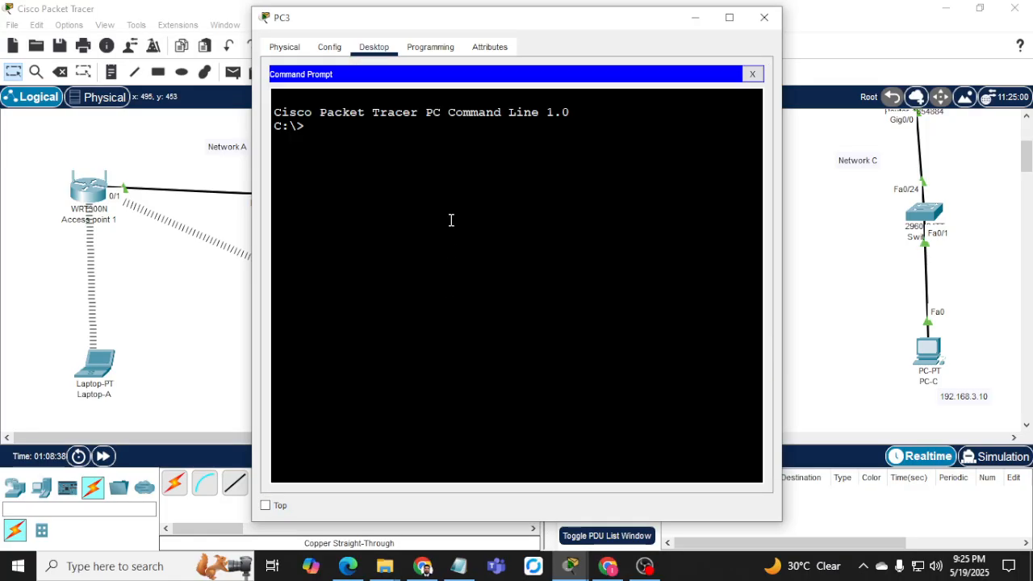
{"action": "type", "text": "ping 192.168.2.1"}
{"action": "key", "text": "Return"}
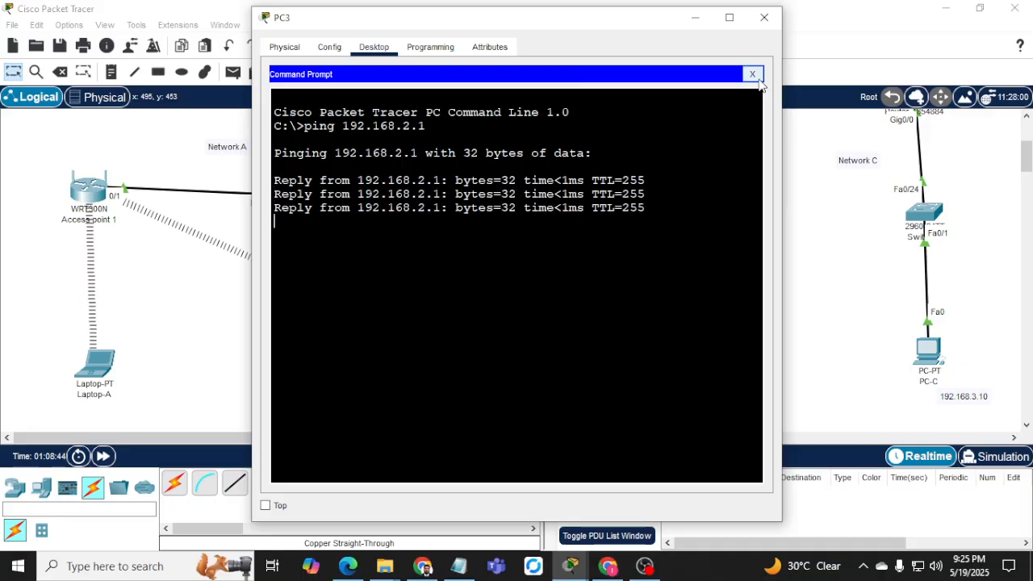
{"action": "left_click", "coordinate": [747, 71]}
{"action": "left_click", "coordinate": [694, 17]}
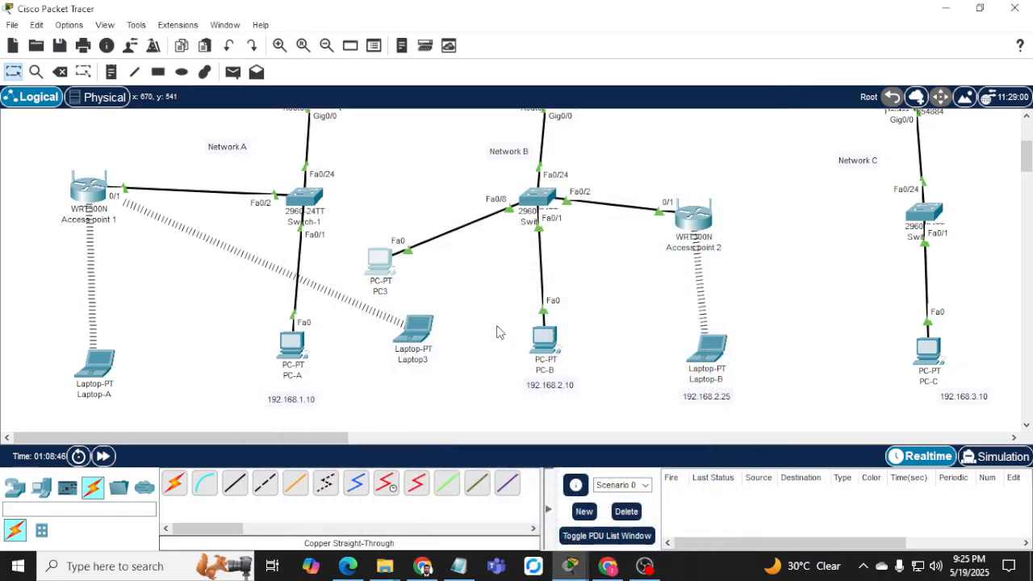
{"action": "left_click", "coordinate": [543, 202]}
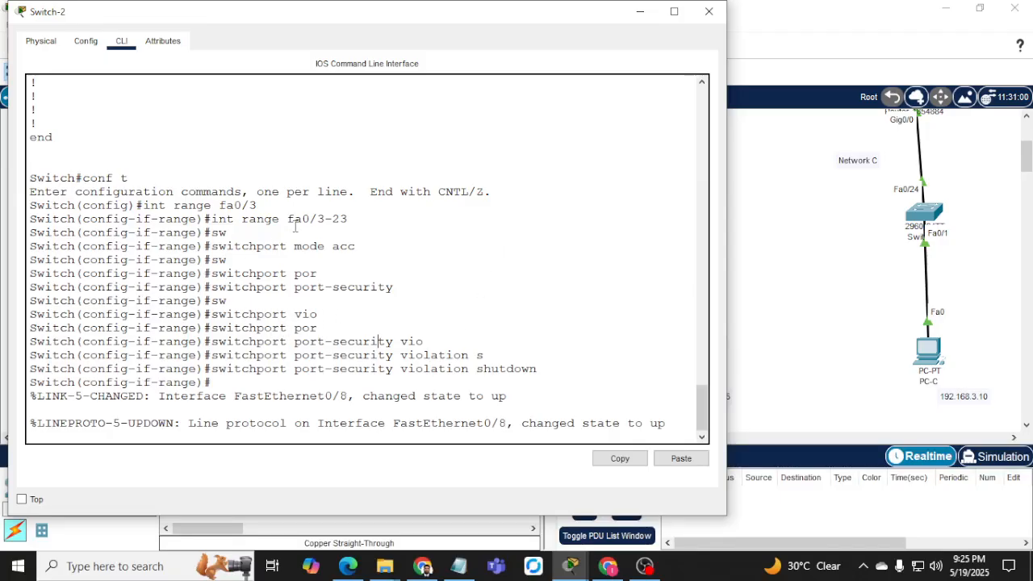
Reopen Switch-2's console and enter switchport port-security maximum 0 on the range.
{"action": "left_click", "coordinate": [640, 11]}
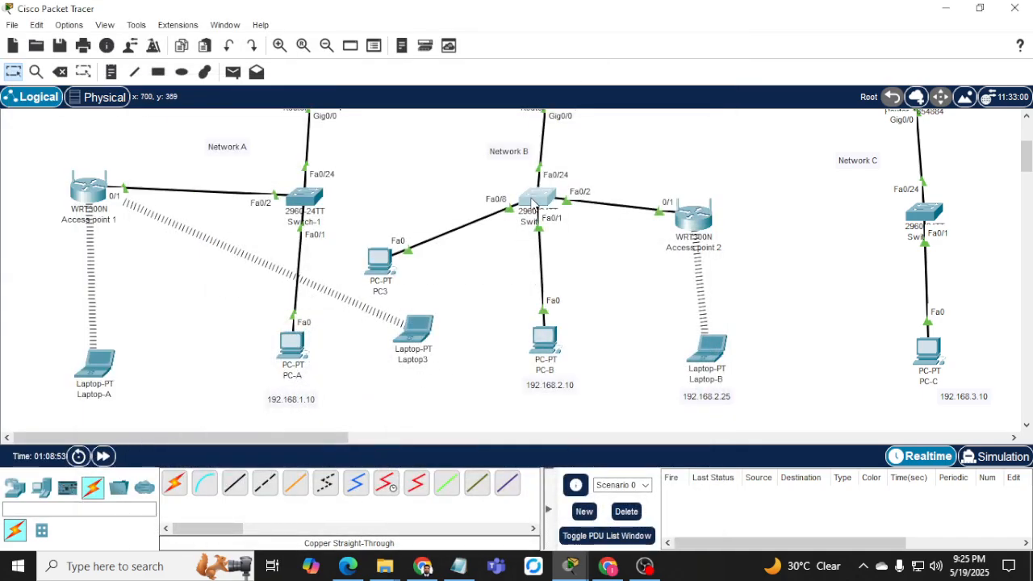
{"action": "left_click", "coordinate": [532, 202]}
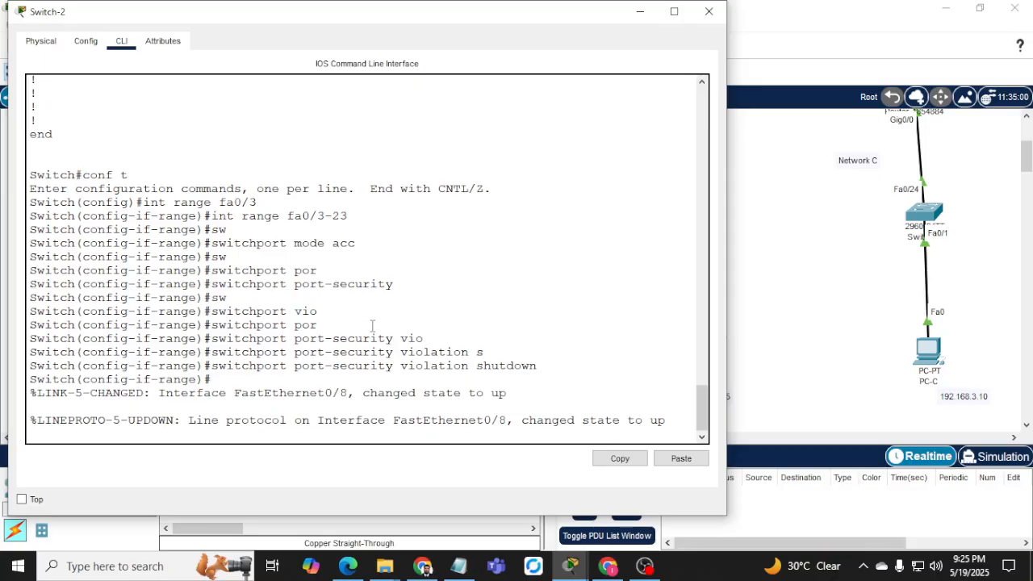
{"action": "key", "text": "Return"}
{"action": "key", "text": "Return"}
{"action": "key", "text": "Return"}
{"action": "type", "text": "p"}
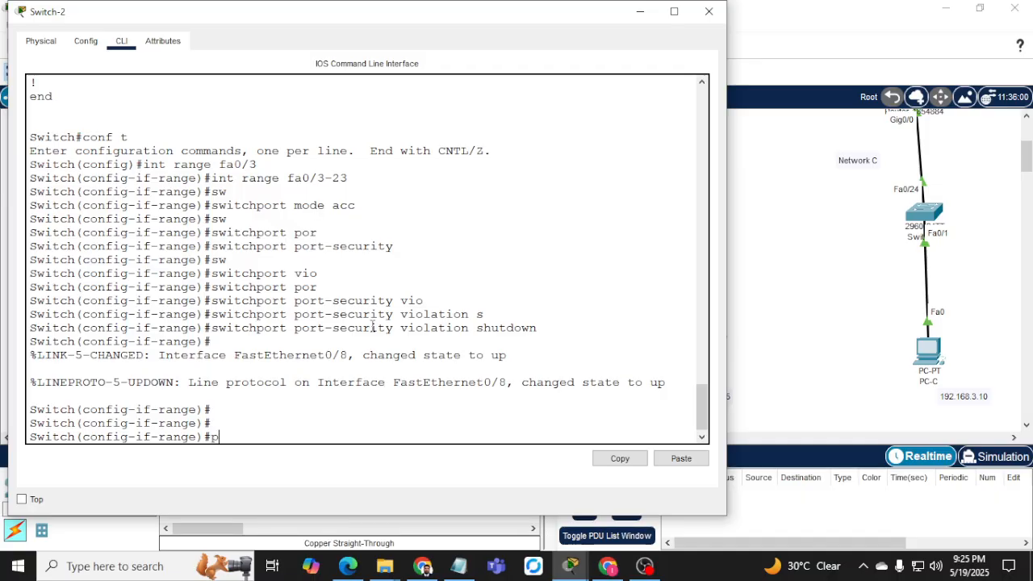
{"action": "key", "text": "BackSpace"}
{"action": "type", "text": "sw"}
{"action": "key", "text": "Tab"}
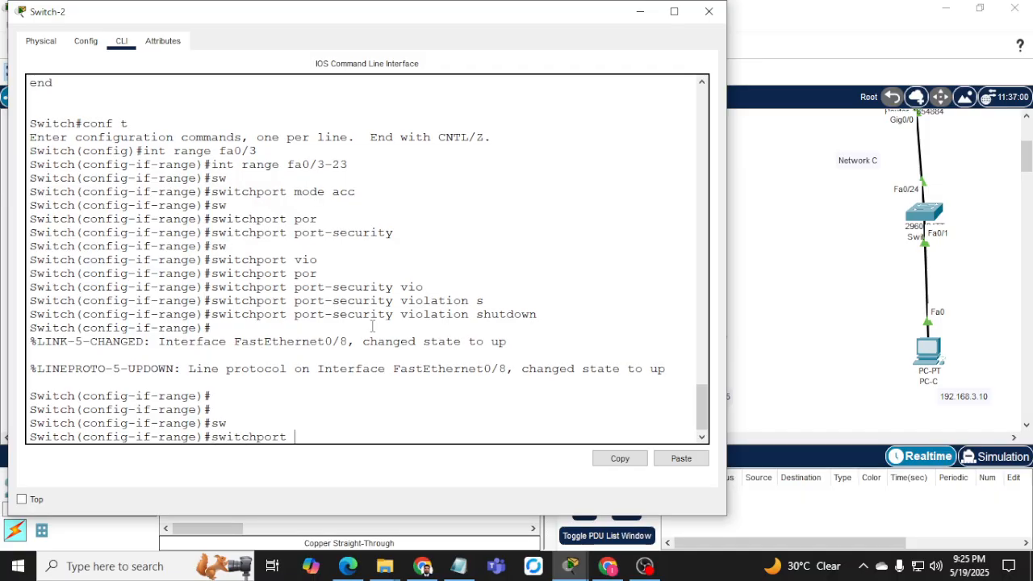
{"action": "type", "text": "por"}
{"action": "key", "text": "Tab"}
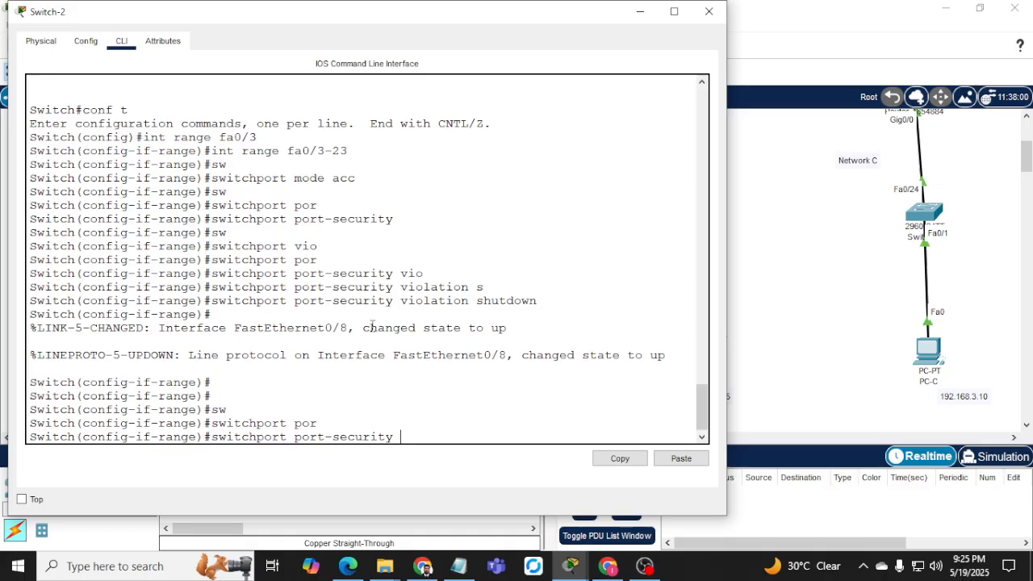
{"action": "type", "text": "max 0"}
{"action": "key", "text": "Return"}
Correct the port-security maximum to 1, discard a half-typed switchport command, and close the console.
{"action": "key", "text": "Up"}
{"action": "key", "text": "BackSpace"}
{"action": "type", "text": "1"}
{"action": "key", "text": "Return"}
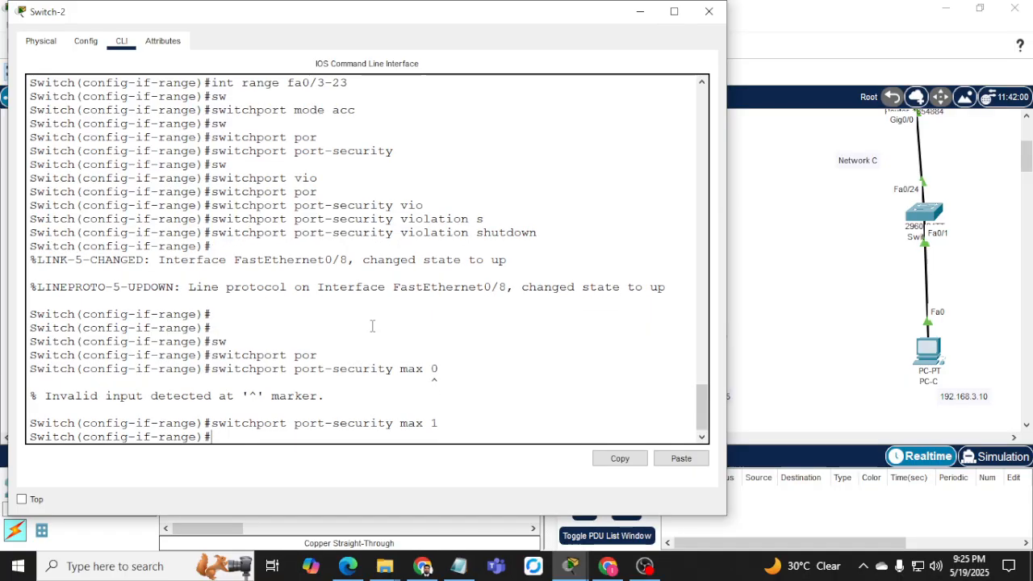
{"action": "type", "text": "por"}
{"action": "key", "text": "Tab"}
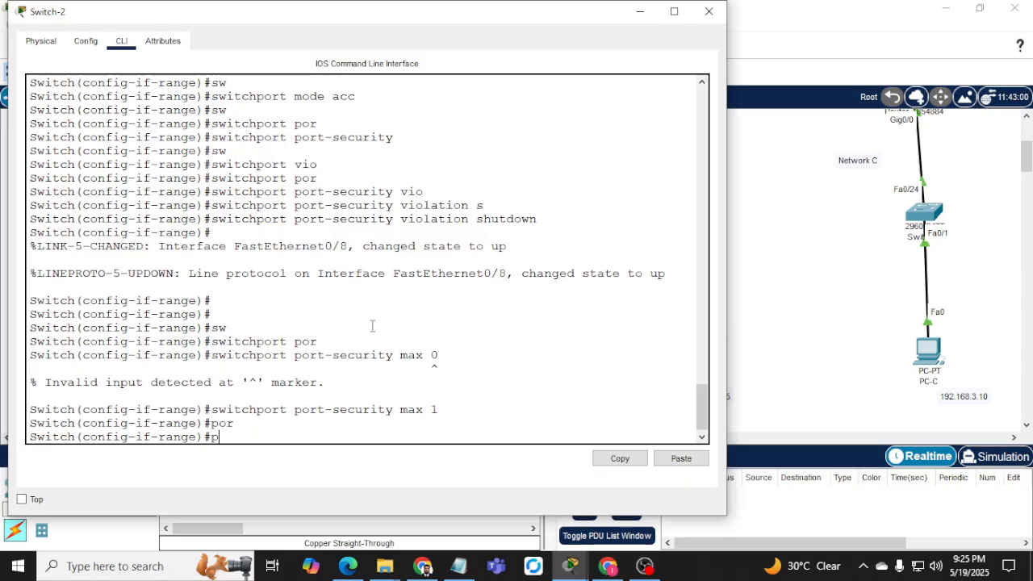
{"action": "type", "text": "w"}
{"action": "key", "text": "Tab"}
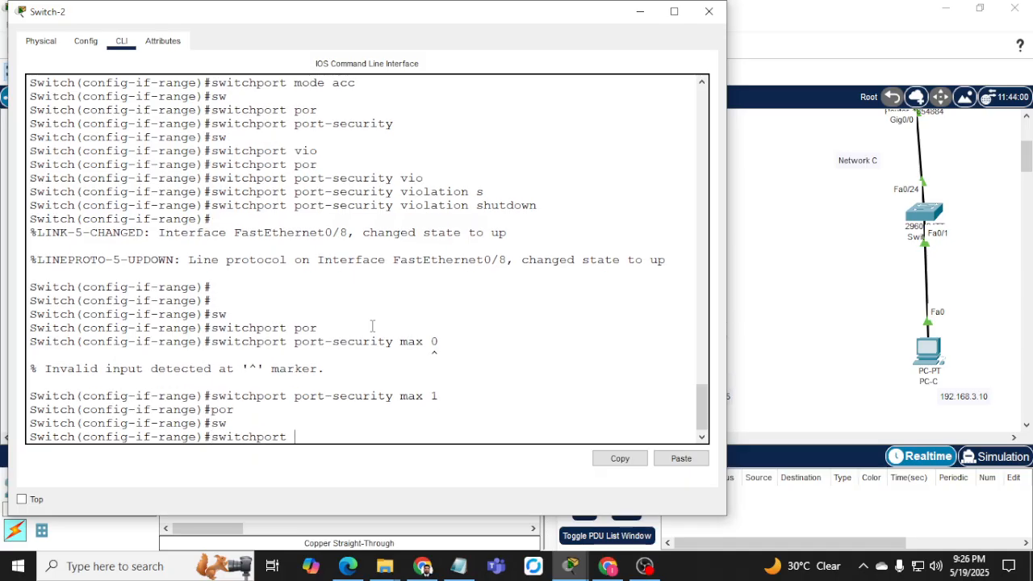
{"action": "key", "text": "BackSpace"}
{"action": "key", "text": "BackSpace"}
{"action": "key", "text": "BackSpace"}
{"action": "key", "text": "BackSpace"}
{"action": "key", "text": "BackSpace"}
{"action": "key", "text": "BackSpace"}
{"action": "key", "text": "BackSpace"}
{"action": "key", "text": "BackSpace"}
{"action": "key", "text": "BackSpace"}
{"action": "key", "text": "BackSpace"}
{"action": "key", "text": "BackSpace"}
{"action": "key", "text": "BackSpace"}
{"action": "key", "text": "BackSpace"}
{"action": "key", "text": "BackSpace"}
{"action": "type", "text": "r in"}
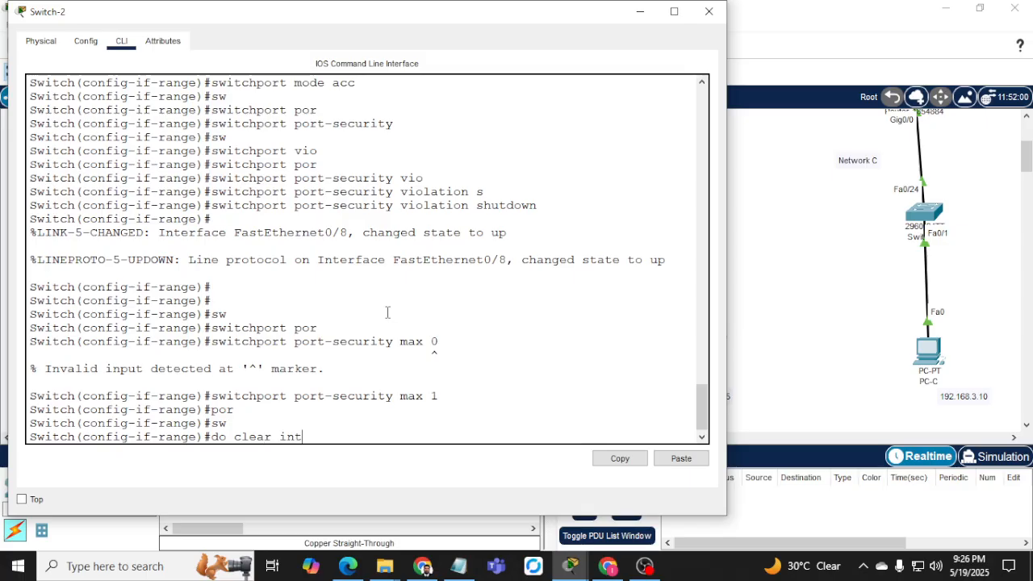
{"action": "left_click", "coordinate": [640, 12]}
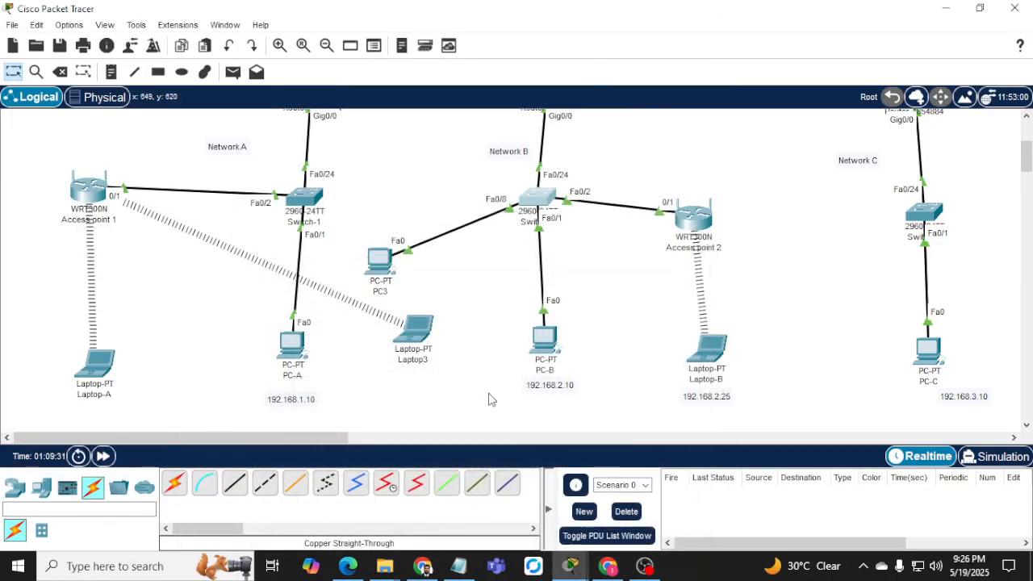
Nudge PC3 right, then in Switch-2's CLI try the port-security mac-address sticky command.
{"action": "mouse_move", "coordinate": [376, 258]}
{"action": "left_mouse_down"}
{"action": "mouse_move", "coordinate": [410, 272]}
{"action": "mouse_move", "coordinate": [391, 268]}
{"action": "left_mouse_up"}
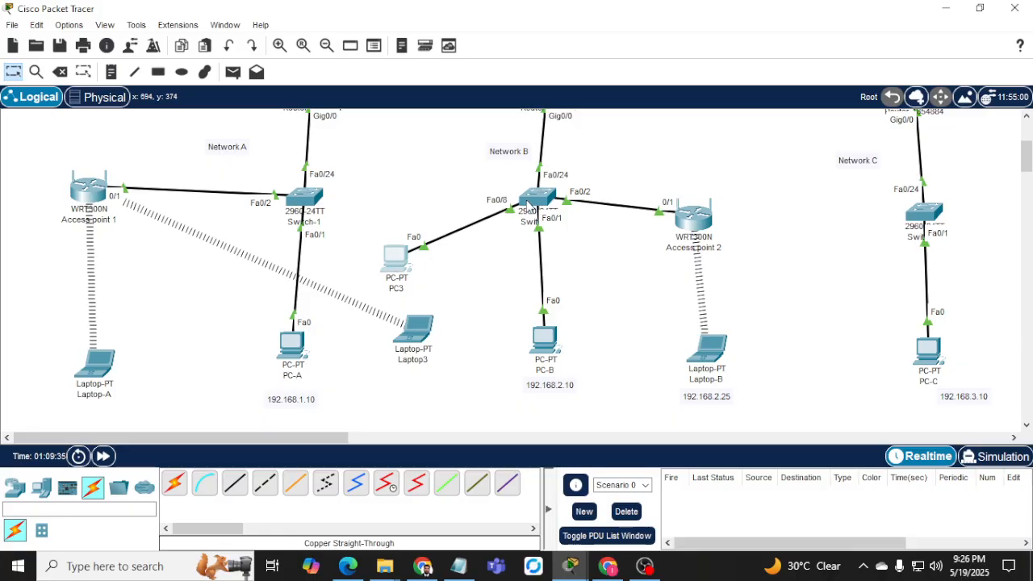
{"action": "left_click", "coordinate": [534, 204]}
{"action": "key", "text": "Return"}
{"action": "key", "text": "Return"}
{"action": "key", "text": "Return"}
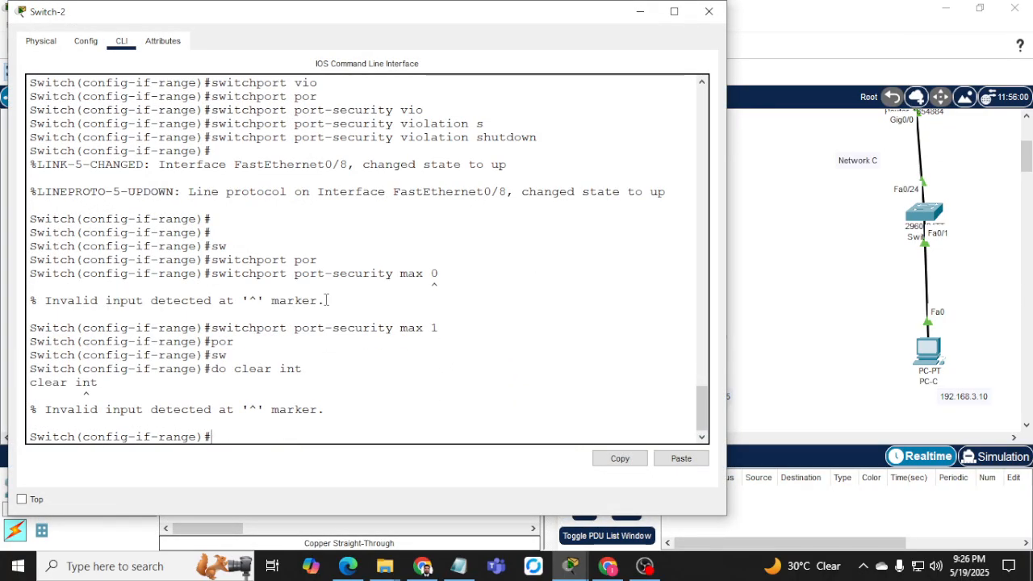
{"action": "type", "text": "sh"}
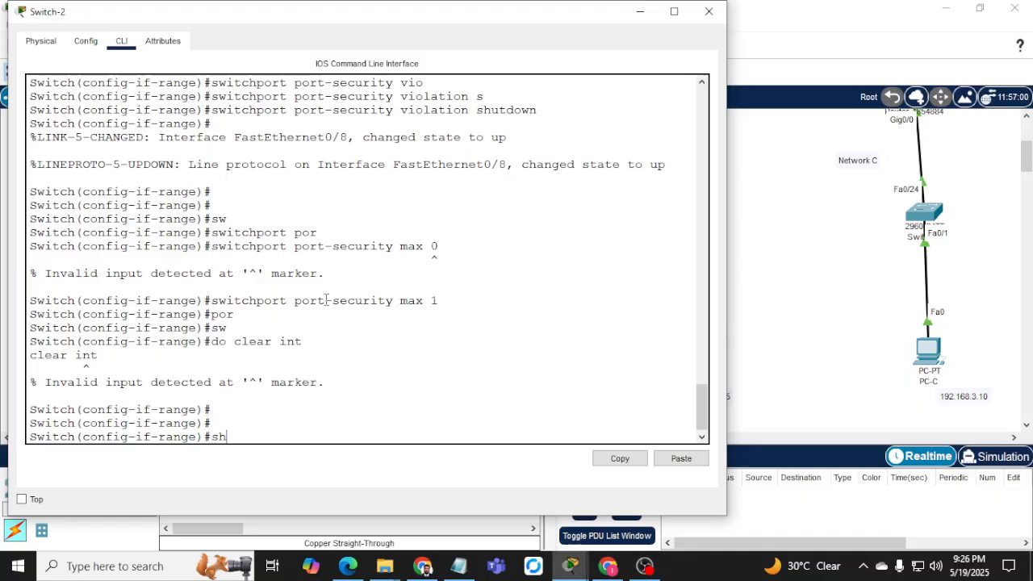
{"action": "type", "text": "w"}
{"action": "key", "text": "Tab"}
{"action": "key", "text": "BackSpace"}
{"action": "type", "text": "w"}
{"action": "key", "text": "Tab"}
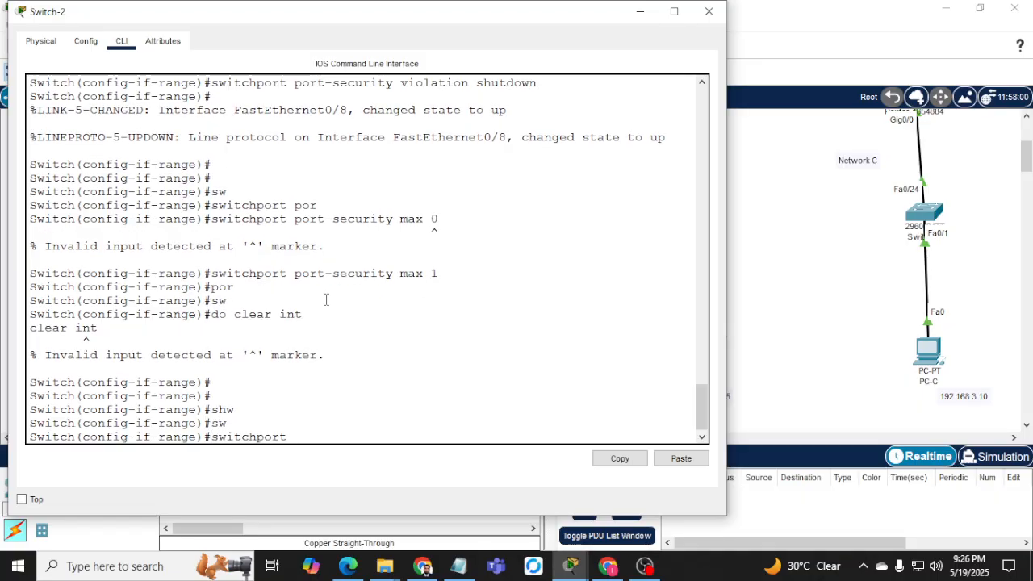
{"action": "type", "text": "port"}
{"action": "key", "text": "Tab"}
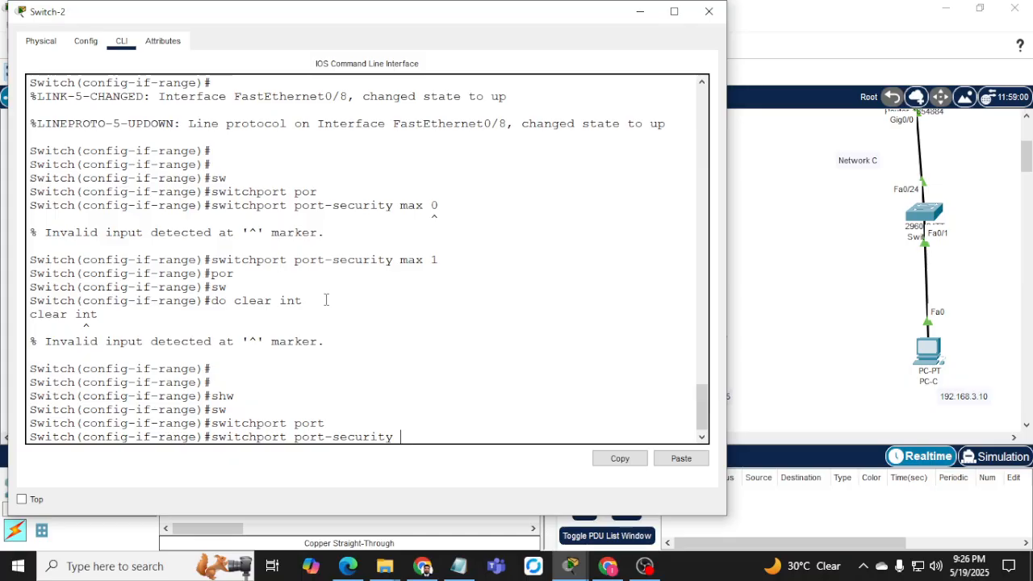
{"action": "type", "text": "mac"}
{"action": "key", "text": "Tab"}
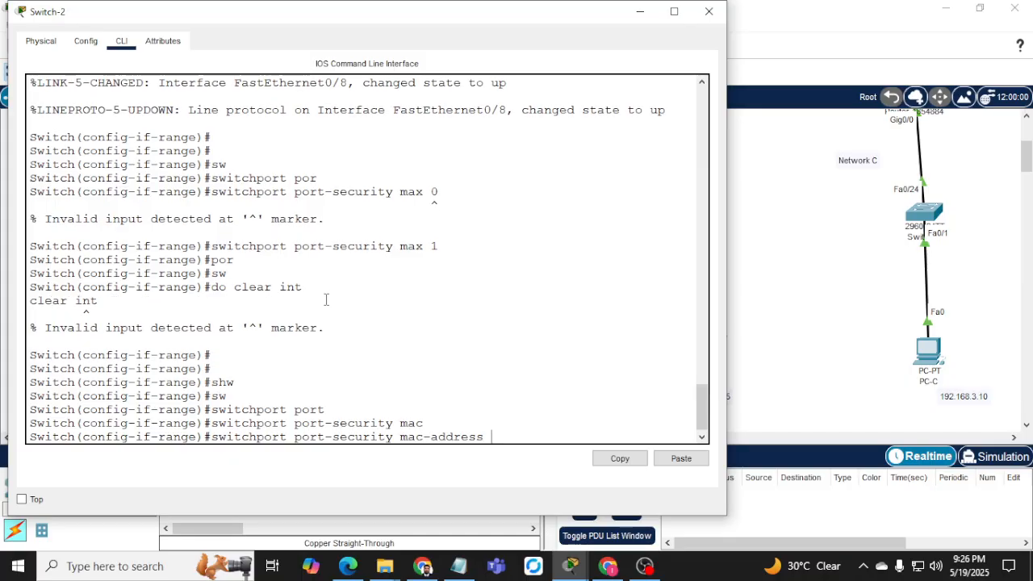
{"action": "type", "text": "?"}
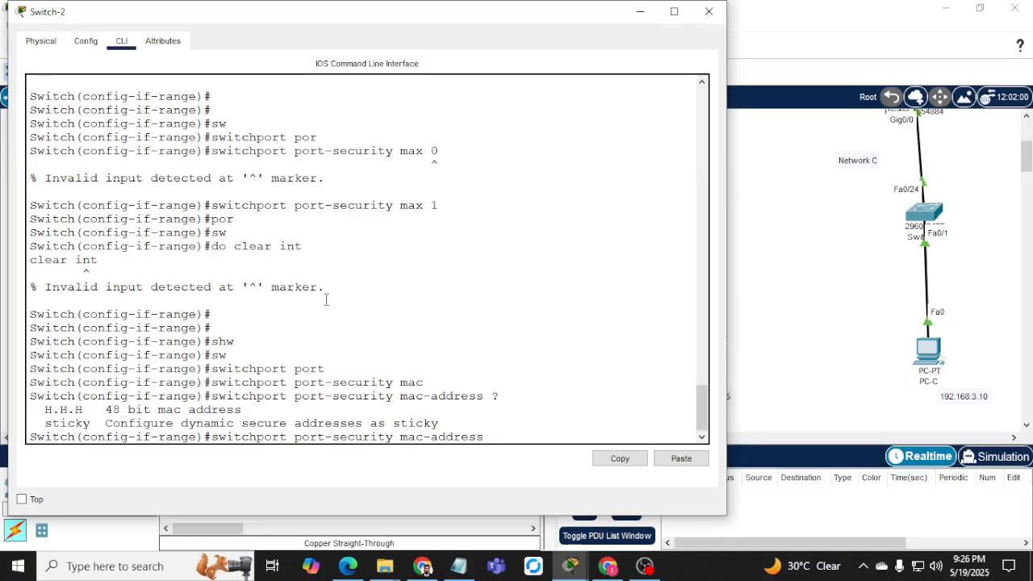
{"action": "type", "text": "st"}
{"action": "key", "text": "Tab"}
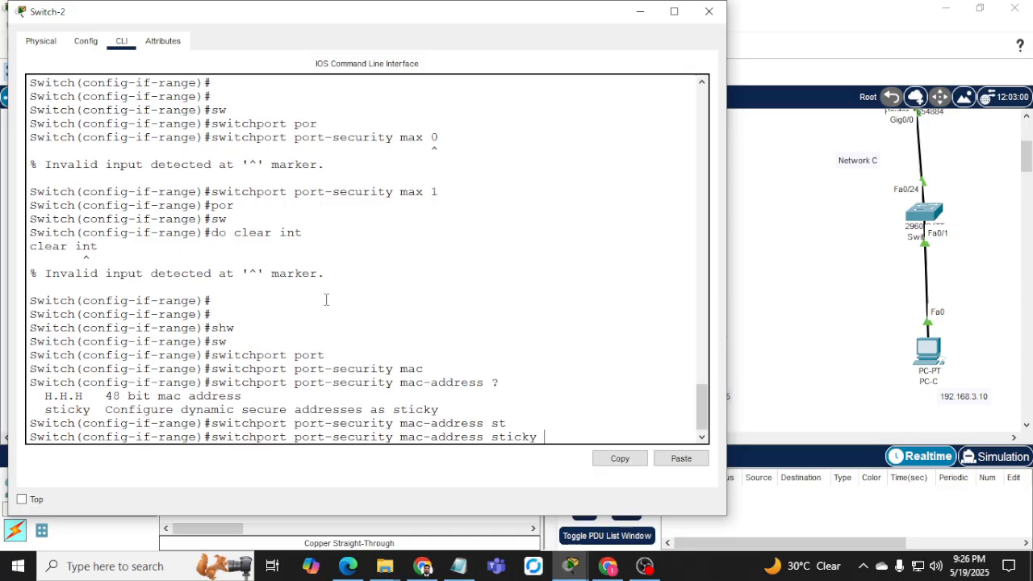
{"action": "key", "text": "BackSpace"}
{"action": "key", "text": "BackSpace"}
{"action": "key", "text": "BackSpace"}
{"action": "key", "text": "BackSpace"}
{"action": "key", "text": "BackSpace"}
{"action": "key", "text": "BackSpace"}
{"action": "key", "text": "BackSpace"}
{"action": "key", "text": "BackSpace"}
{"action": "key", "text": "BackSpace"}
{"action": "key", "text": "BackSpace"}
{"action": "key", "text": "BackSpace"}
{"action": "key", "text": "BackSpace"}
{"action": "key", "text": "BackSpace"}
{"action": "key", "text": "BackSpace"}
{"action": "key", "text": "BackSpace"}
{"action": "key", "text": "BackSpace"}
{"action": "key", "text": "BackSpace"}
{"action": "key", "text": "BackSpace"}
{"action": "key", "text": "BackSpace"}
{"action": "key", "text": "BackSpace"}
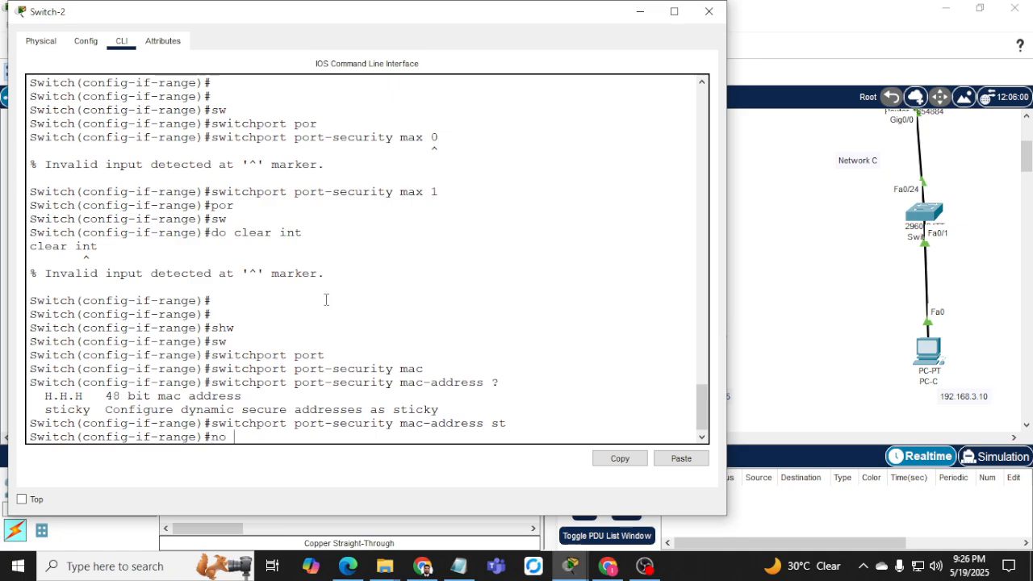
Remove, then reapply switchport port-security maximum 1 on the port range, and close the console.
{"action": "type", "text": "no sw"}
{"action": "key", "text": "Tab"}
{"action": "type", "text": "por"}
{"action": "key", "text": "Tab"}
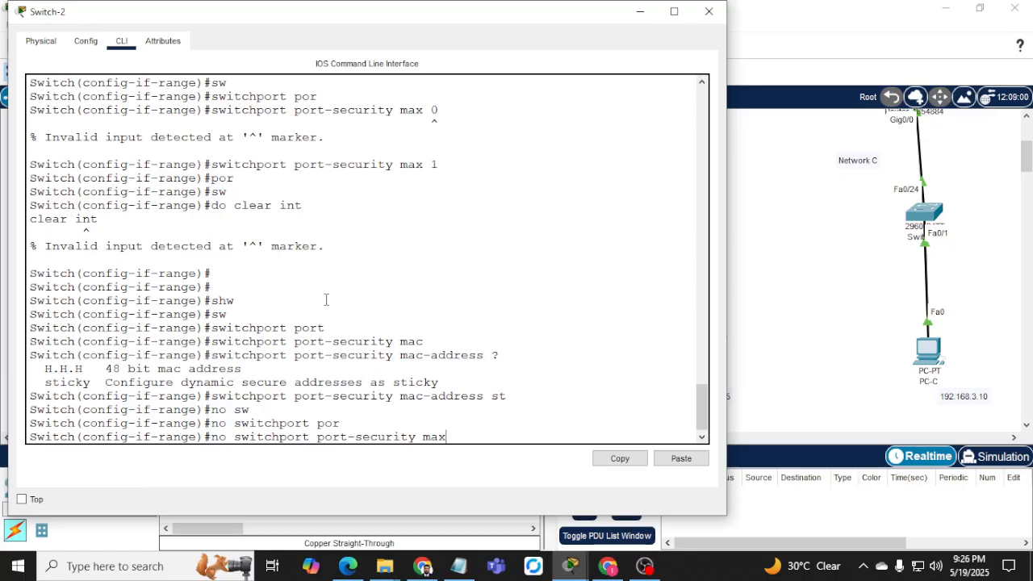
{"action": "key", "text": "Tab"}
{"action": "type", "text": "1"}
{"action": "key", "text": "Tab"}
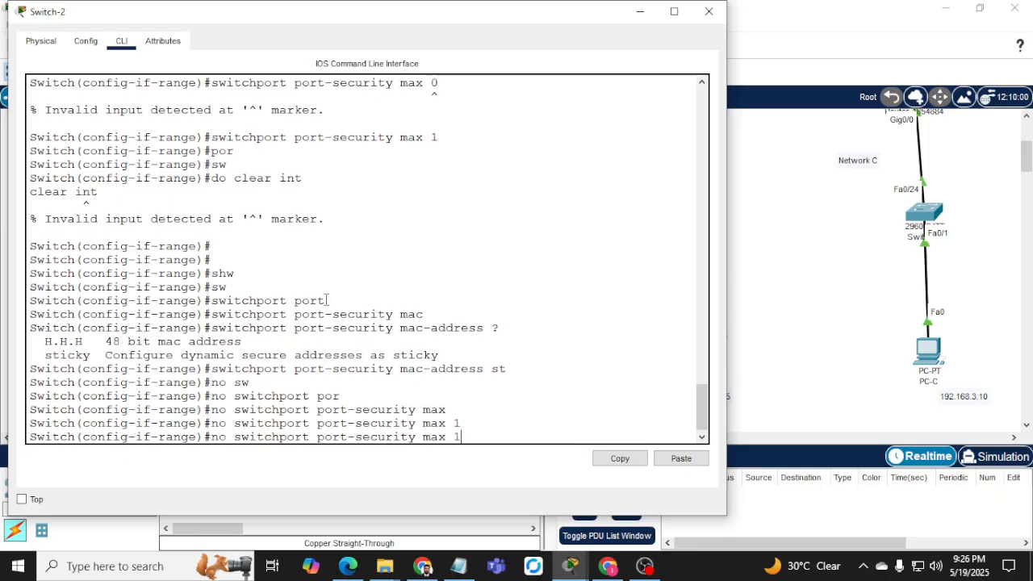
{"action": "key", "text": "Left"}
{"action": "key", "text": "Left"}
{"action": "key", "text": "Left"}
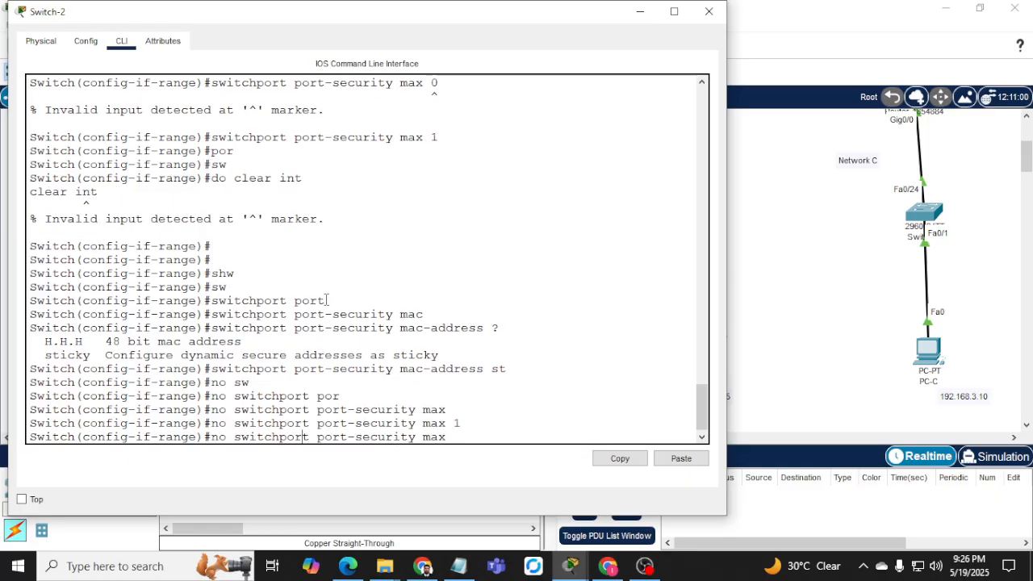
{"action": "key", "text": "BackSpace"}
{"action": "key", "text": "BackSpace"}
{"action": "key", "text": "BackSpace"}
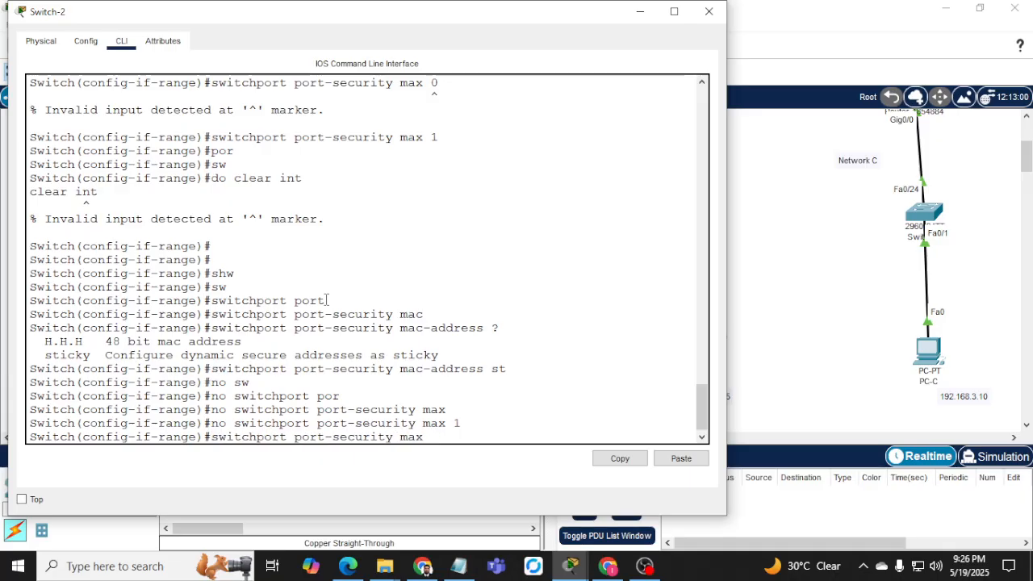
{"action": "type", "text": "1"}
{"action": "key", "text": "Return"}
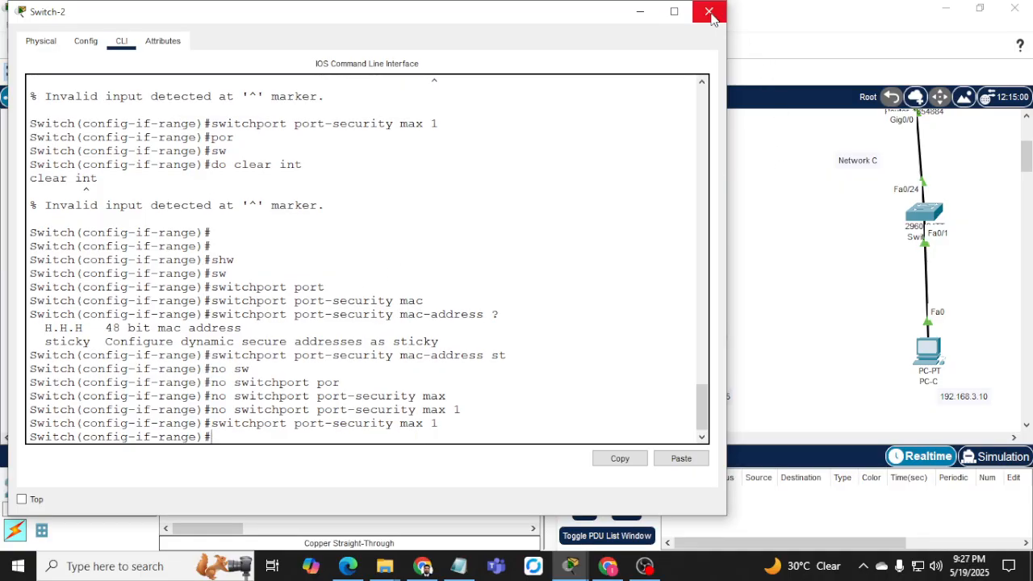
{"action": "left_click", "coordinate": [708, 11]}
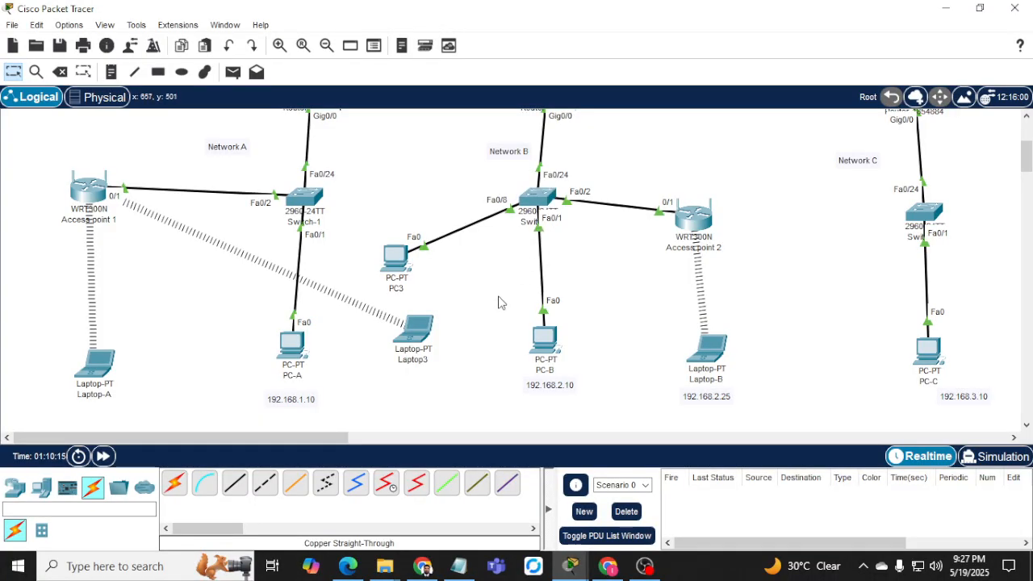
Delete PC-B's link to Switch-2 and start a new cable at Switch-2 port FastEthernet0/1.
{"action": "left_click", "coordinate": [59, 71]}
{"action": "left_click", "coordinate": [533, 261]}
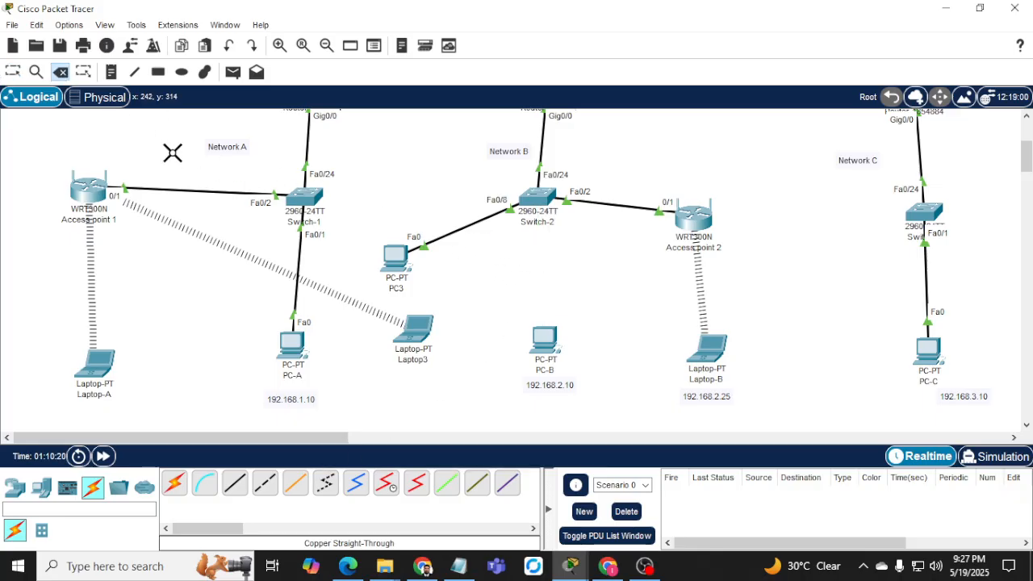
{"action": "left_click", "coordinate": [12, 72]}
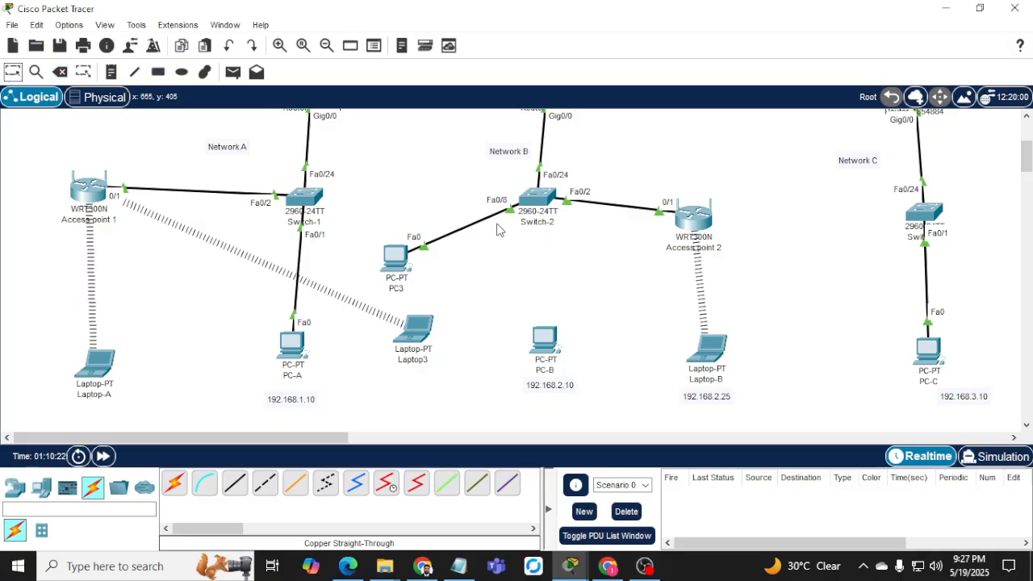
{"action": "left_click", "coordinate": [539, 202]}
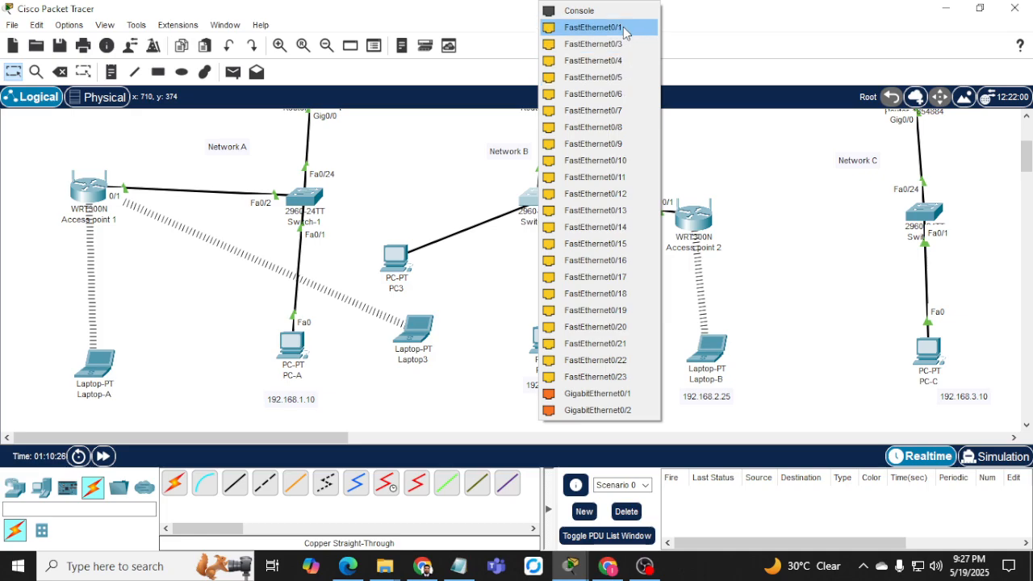
{"action": "left_click", "coordinate": [624, 29]}
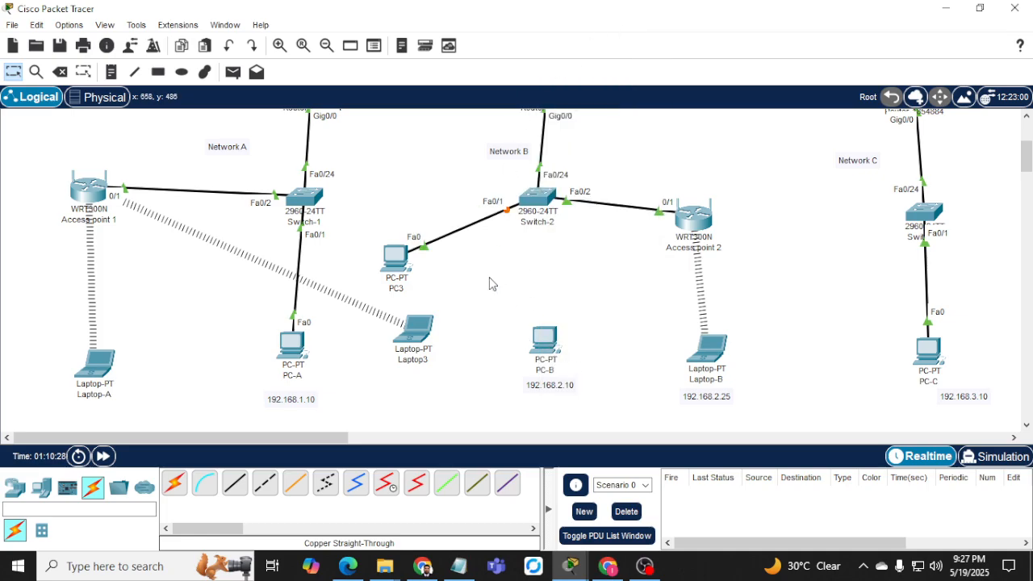
Rerun ping 192.168.2.1 from PC3's command prompt, then minimize the window.
{"action": "left_click", "coordinate": [396, 256]}
{"action": "left_click", "coordinate": [628, 112]}
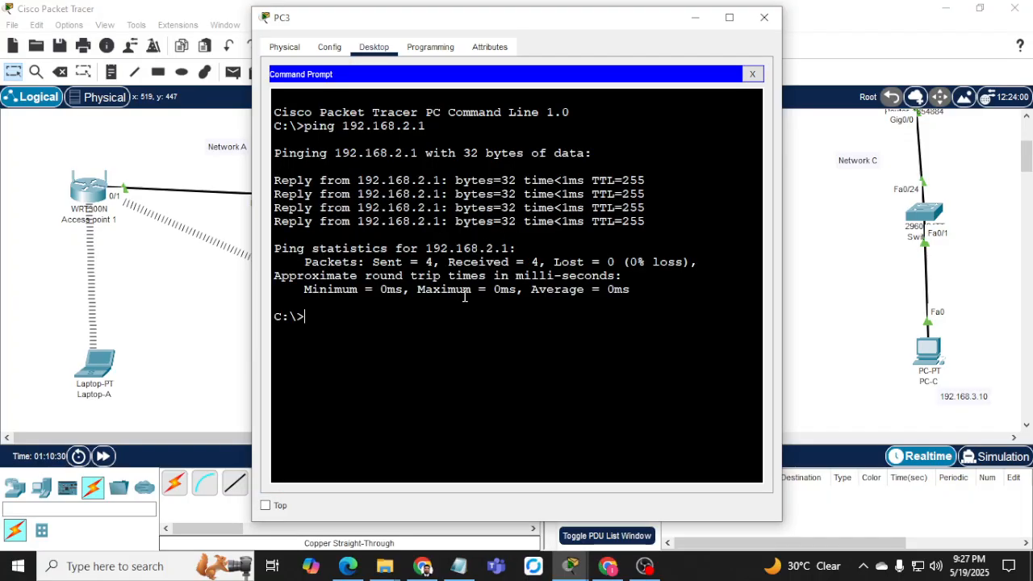
{"action": "key", "text": "Up"}
{"action": "key", "text": "Return"}
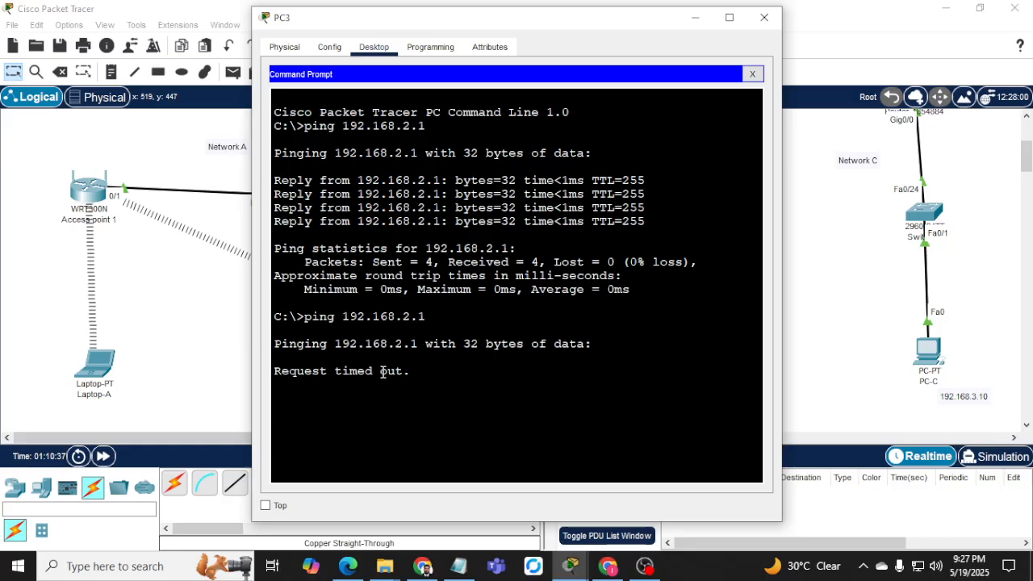
{"action": "left_click", "coordinate": [694, 17]}
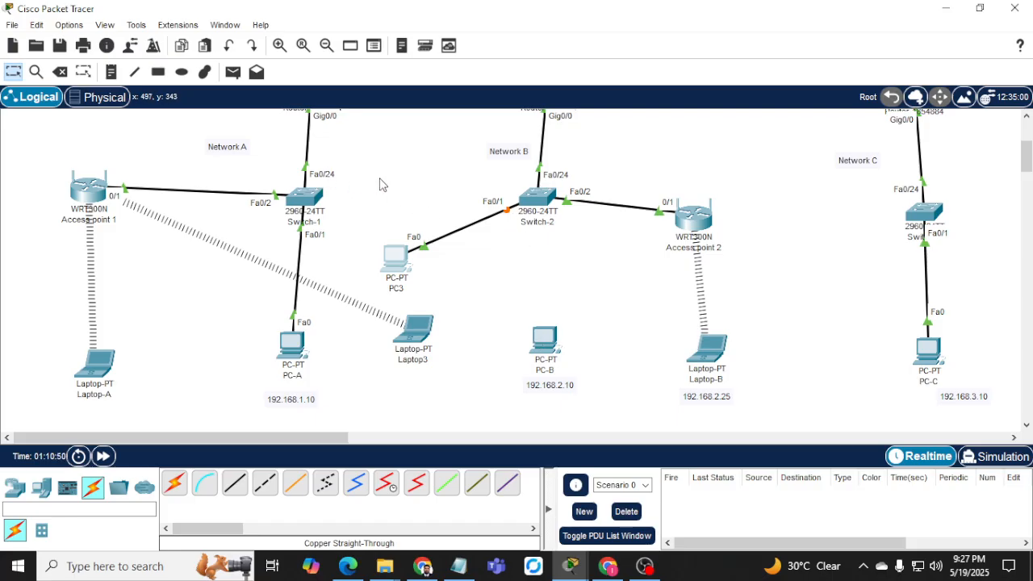
Ping 192.168.2.1 again from PC3, stop it with Ctrl+C, and close PC3's window.
{"action": "left_click", "coordinate": [570, 566]}
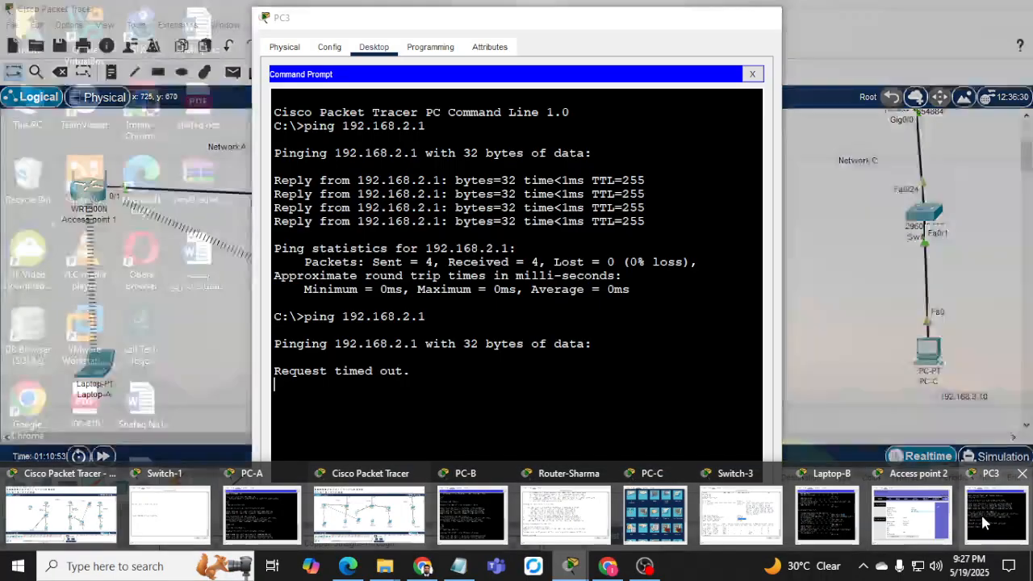
{"action": "left_click", "coordinate": [985, 522]}
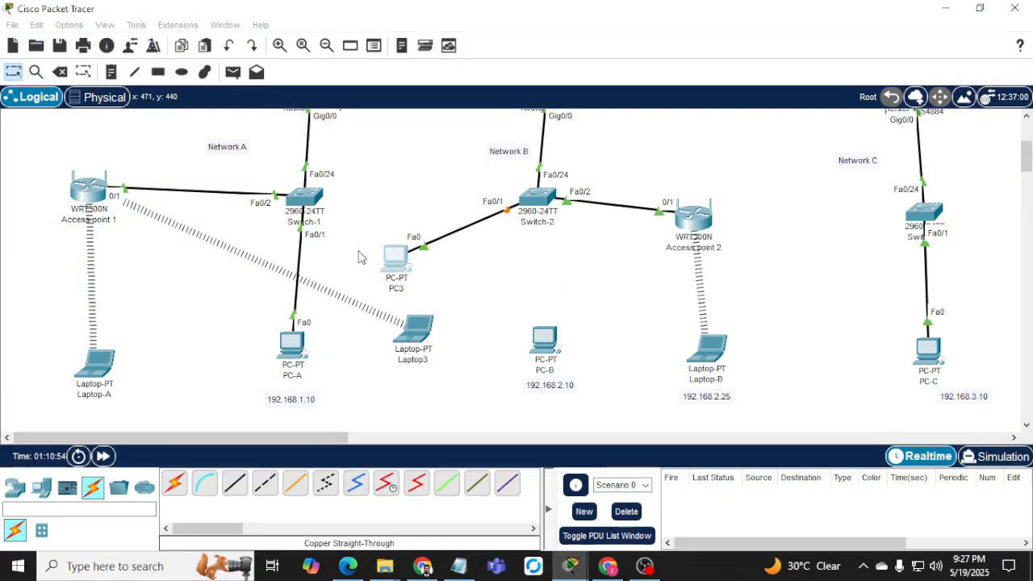
{"action": "key", "text": "Up"}
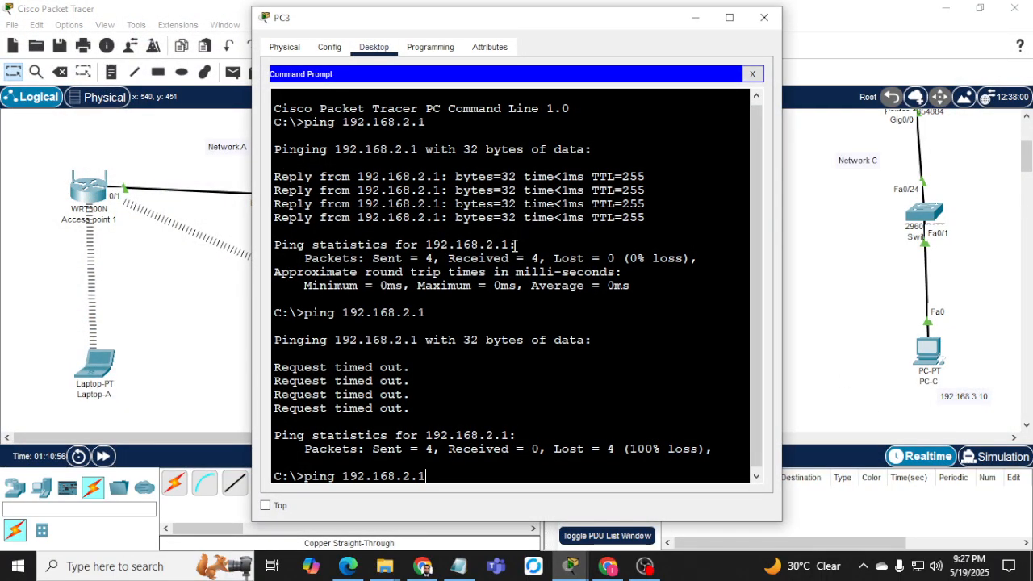
{"action": "key", "text": "Return"}
{"action": "key", "text": "ctrl+c"}
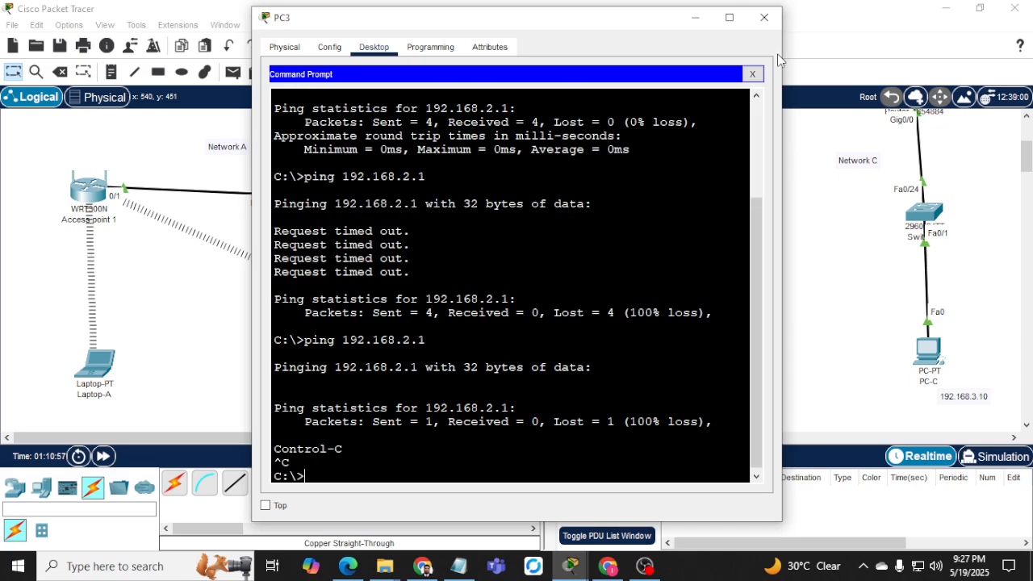
{"action": "left_click", "coordinate": [764, 17]}
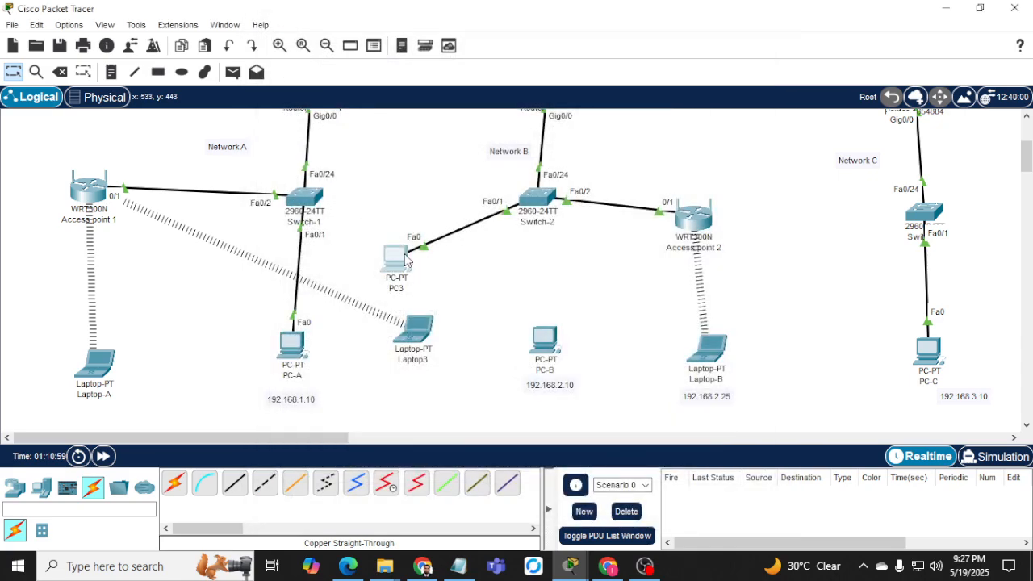
Reopen PC3's command prompt, run the 192.168.2.1 ping once more, and close the window.
{"action": "left_click", "coordinate": [388, 260]}
{"action": "left_click", "coordinate": [388, 260]}
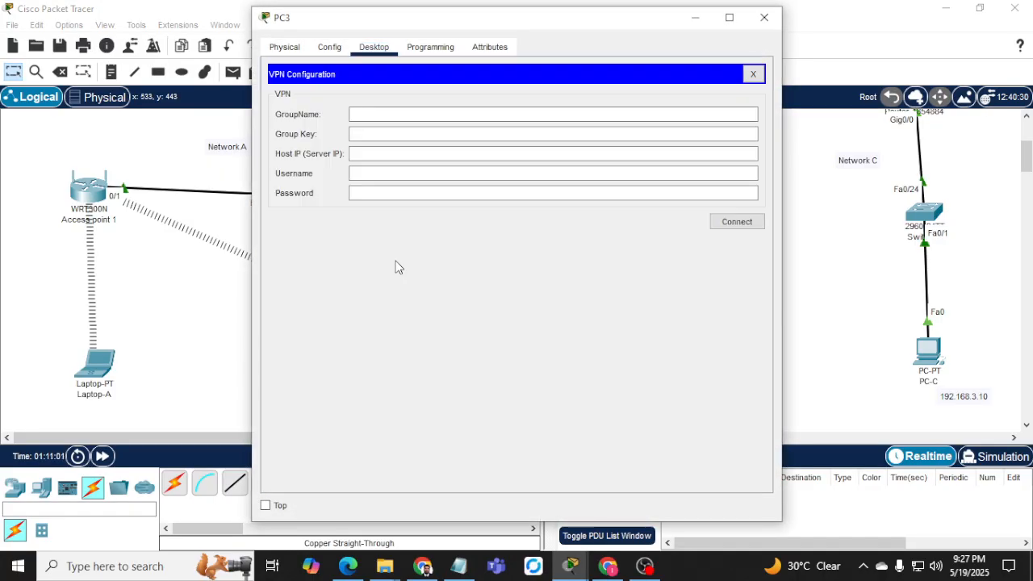
{"action": "left_click", "coordinate": [753, 74]}
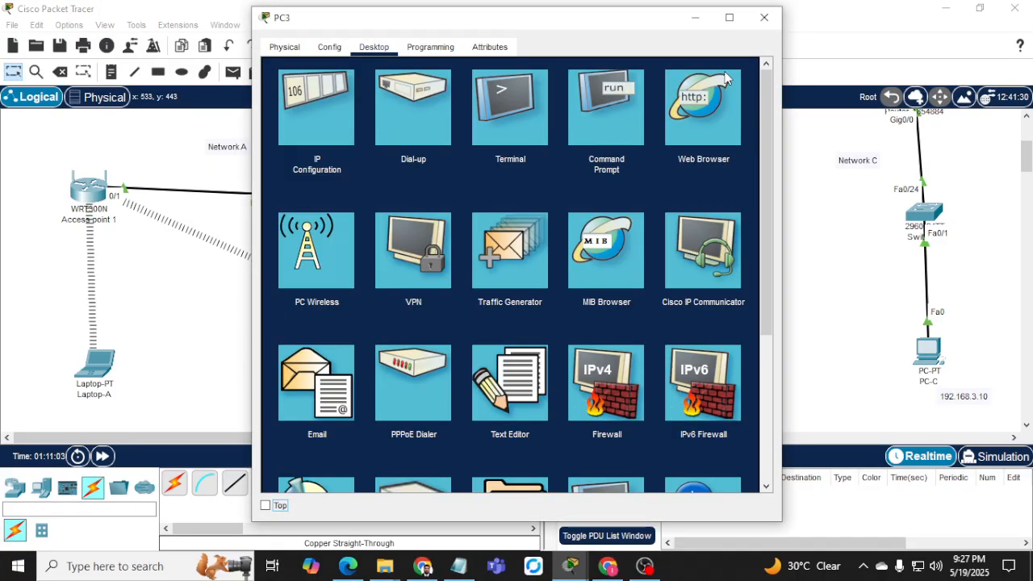
{"action": "left_click", "coordinate": [607, 114]}
{"action": "left_click", "coordinate": [763, 17]}
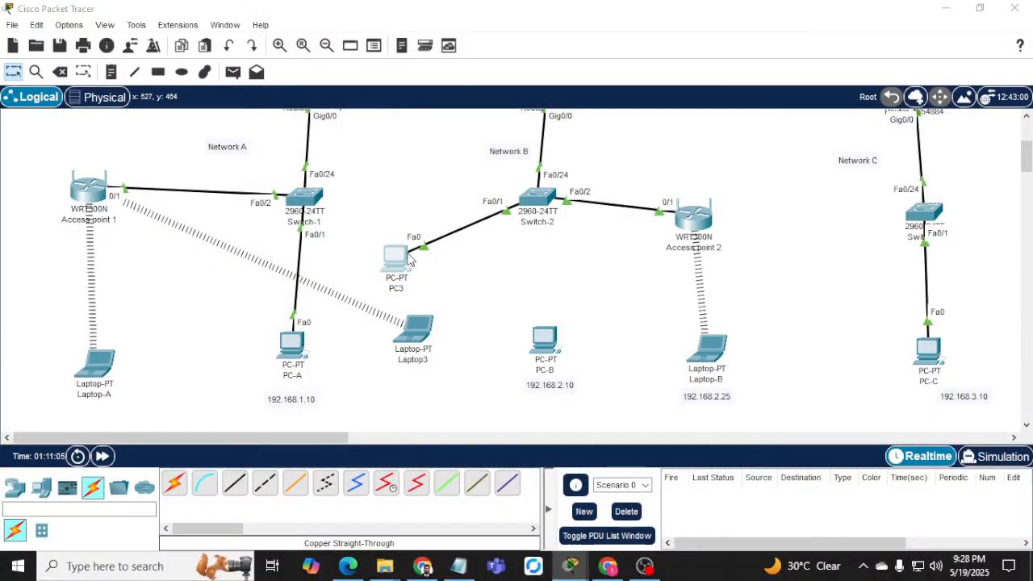
{"action": "left_click", "coordinate": [395, 261]}
{"action": "left_click", "coordinate": [380, 257]}
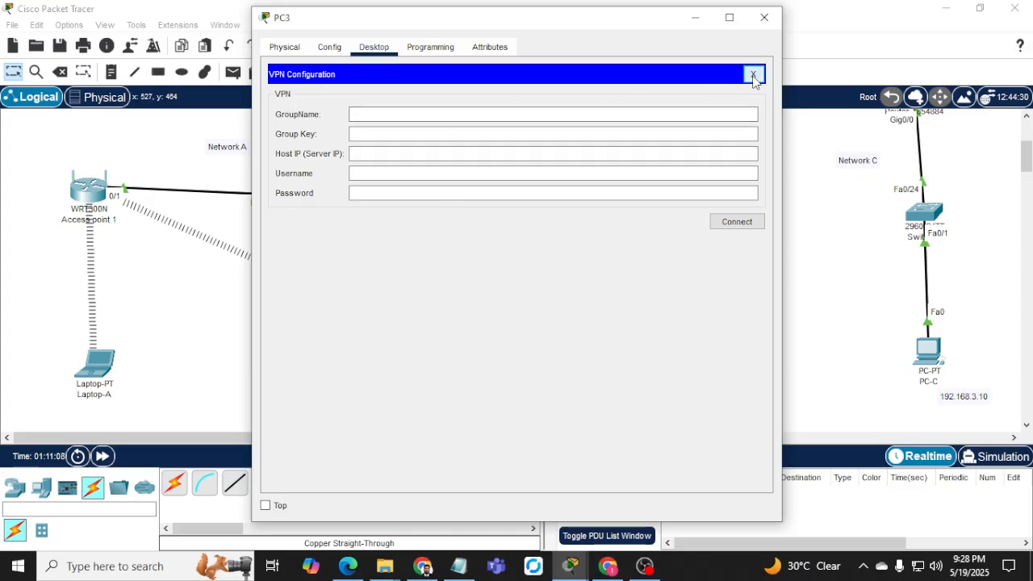
{"action": "left_click", "coordinate": [753, 74]}
{"action": "left_click", "coordinate": [609, 119]}
{"action": "key", "text": "Return"}
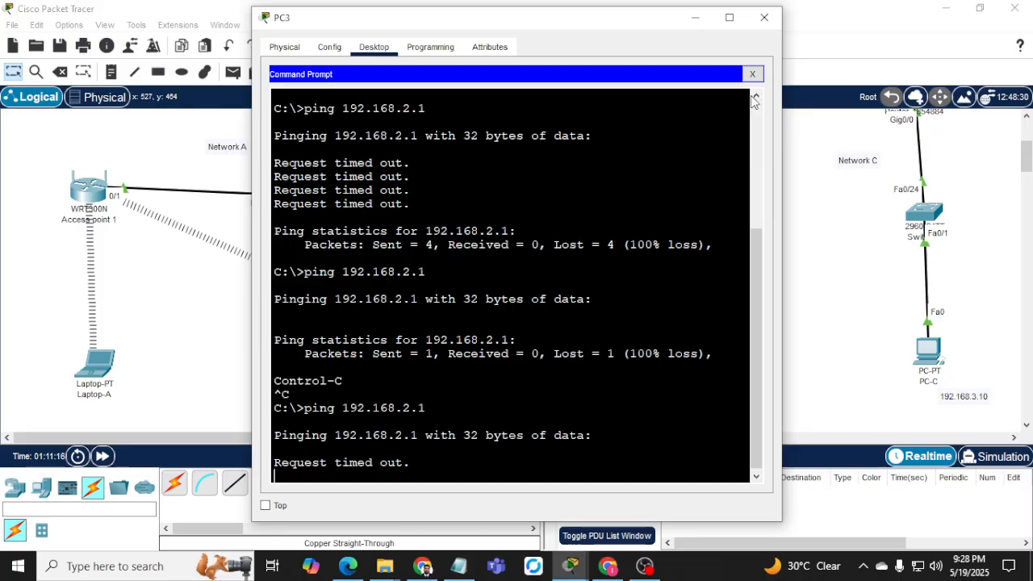
{"action": "left_click", "coordinate": [752, 74]}
{"action": "left_click", "coordinate": [764, 17]}
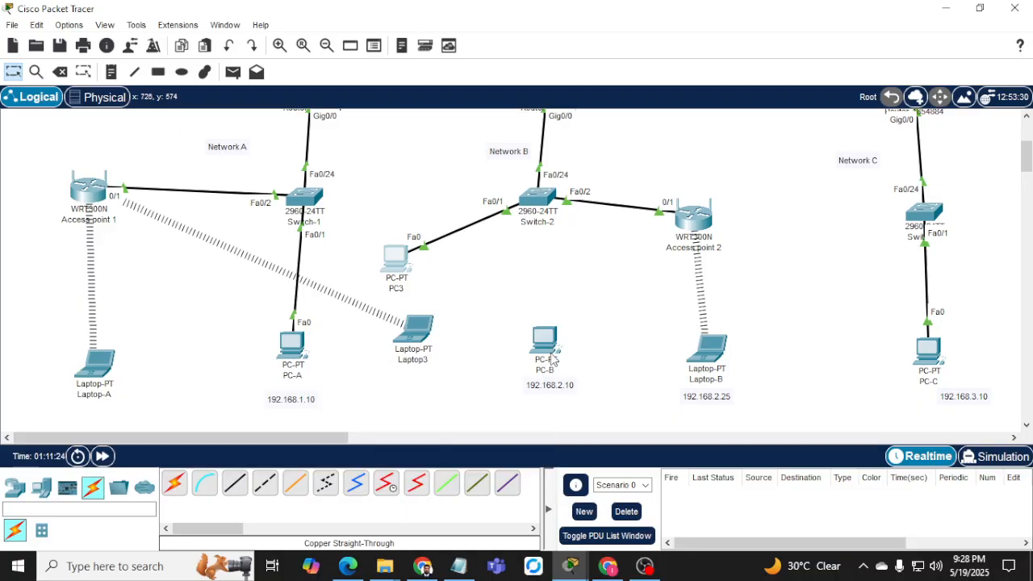
Delete the cable between PC3 and Switch-2.
{"action": "mouse_move", "coordinate": [543, 338]}
{"action": "left_click", "coordinate": [64, 76]}
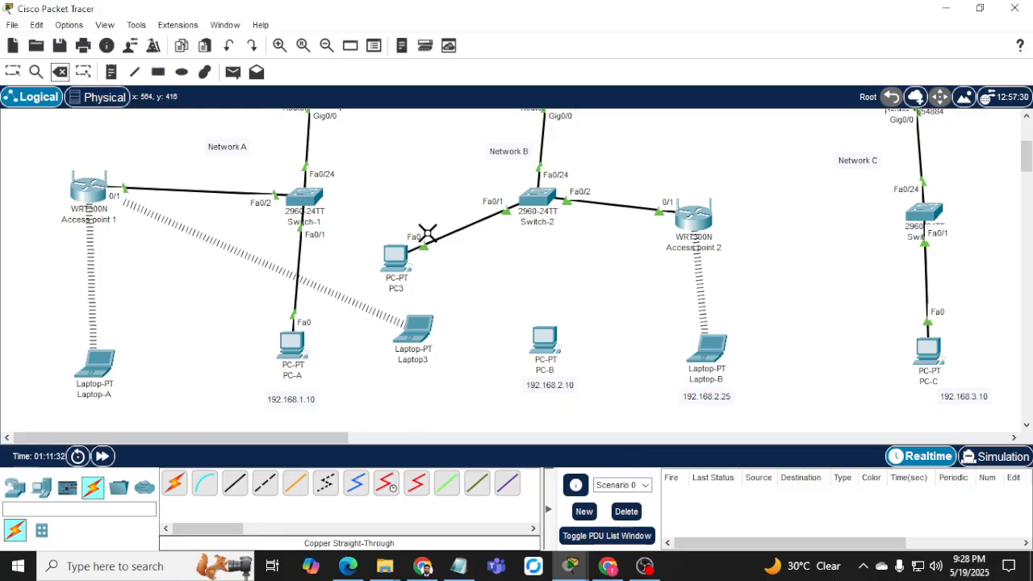
{"action": "left_click", "coordinate": [35, 73]}
{"action": "left_click", "coordinate": [60, 72]}
{"action": "left_click", "coordinate": [456, 227]}
{"action": "left_click", "coordinate": [13, 71]}
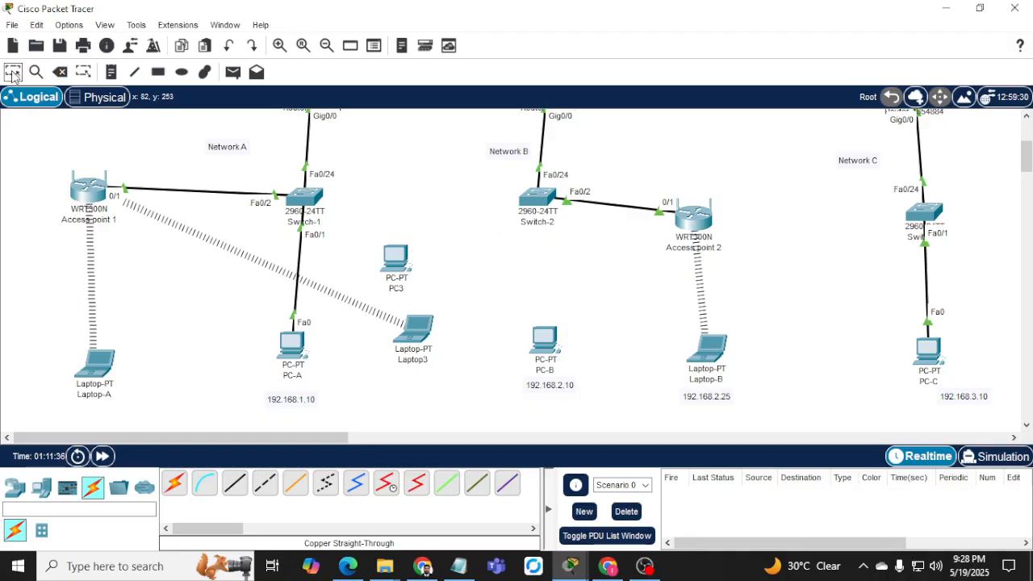
Cable Switch-2 FastEthernet0/1 to PC-B FastEthernet0 with copper straight-through, then open PC-B.
{"action": "left_click", "coordinate": [234, 482]}
{"action": "left_click", "coordinate": [539, 199]}
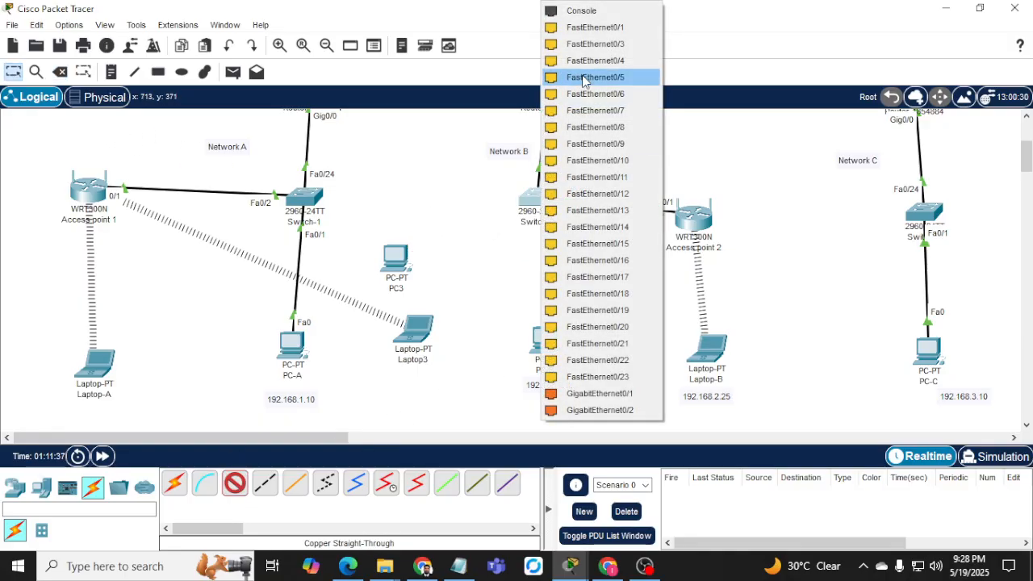
{"action": "left_click", "coordinate": [586, 25]}
{"action": "left_click", "coordinate": [547, 343]}
{"action": "left_click", "coordinate": [547, 343]}
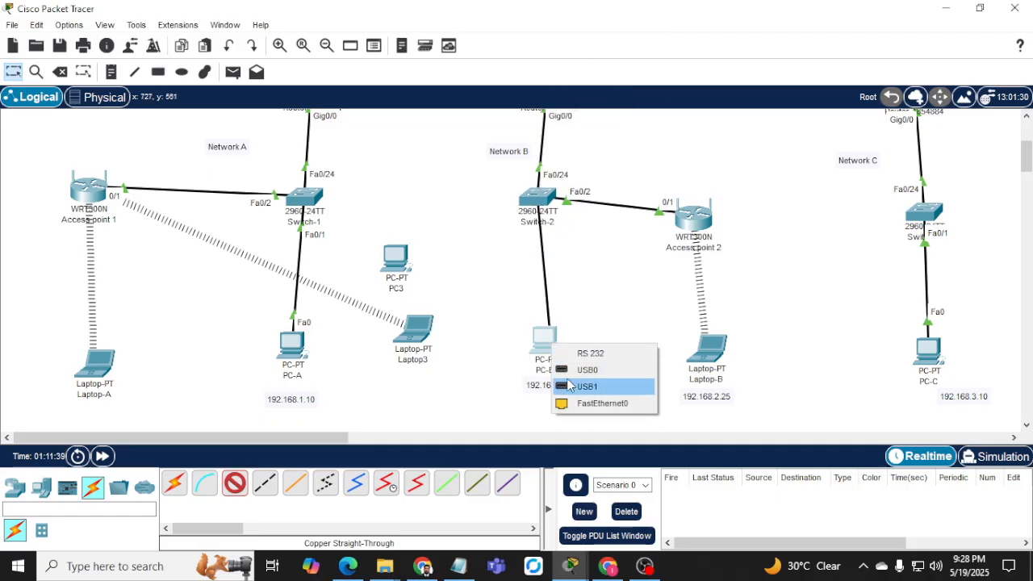
{"action": "left_click", "coordinate": [583, 404]}
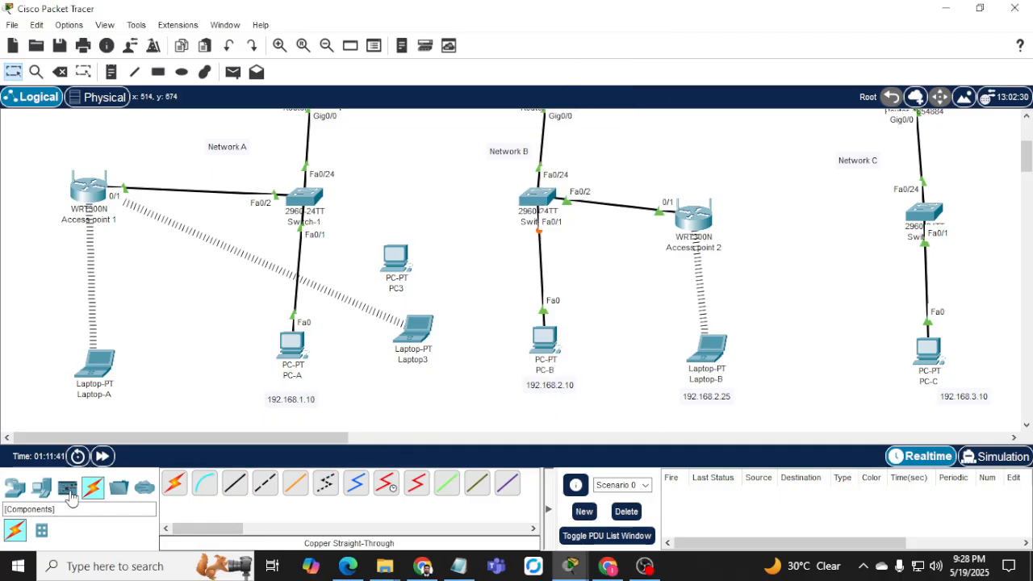
{"action": "left_click", "coordinate": [15, 487]}
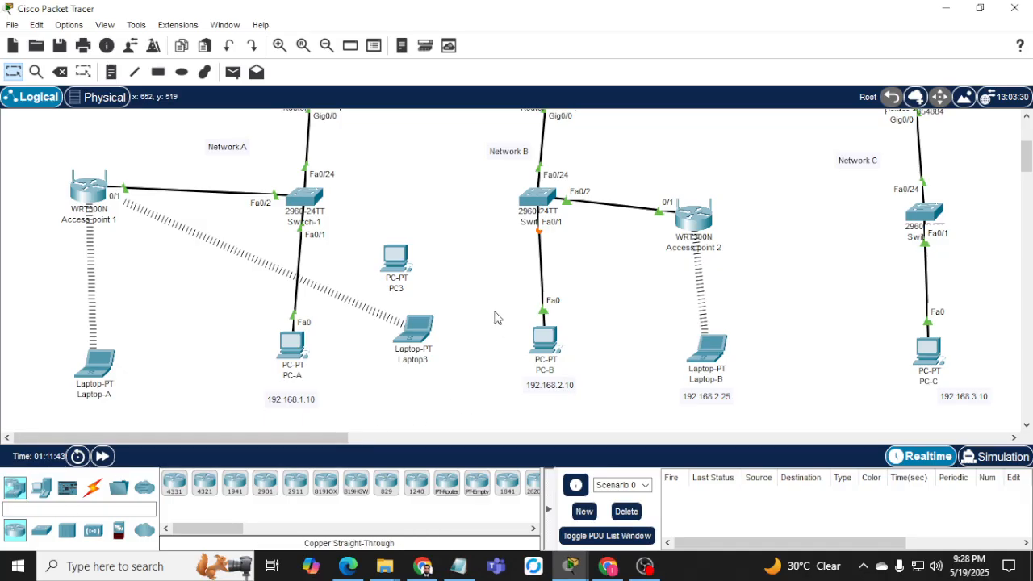
{"action": "left_click", "coordinate": [545, 342]}
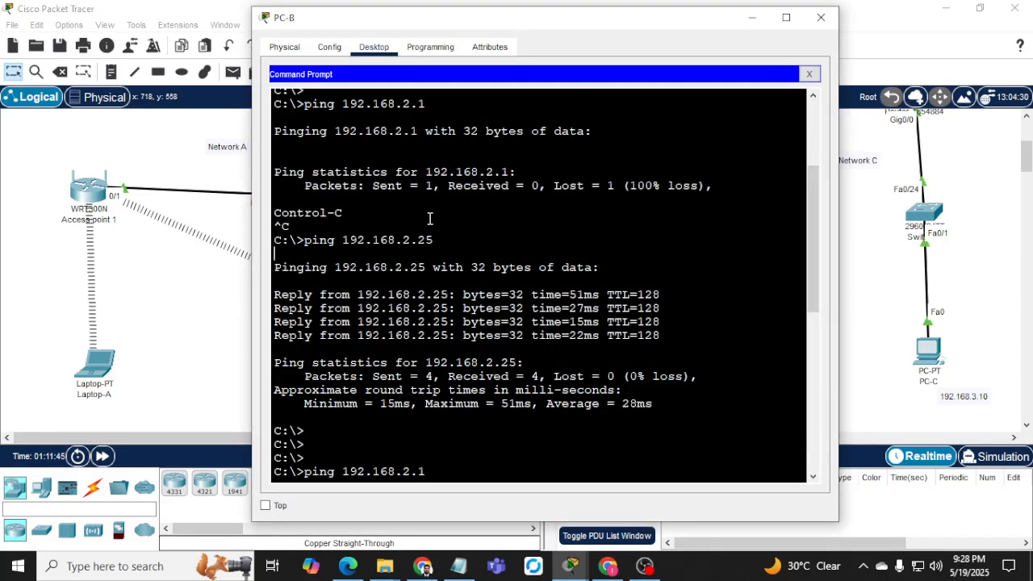
Rerun ping 192.168.2.1 from PC-B's command prompt and minimize the window.
{"action": "scroll", "coordinate": [429, 218], "scroll_direction": "down", "scroll_amount": 10}
{"action": "key", "text": "Up"}
{"action": "key", "text": "Return"}
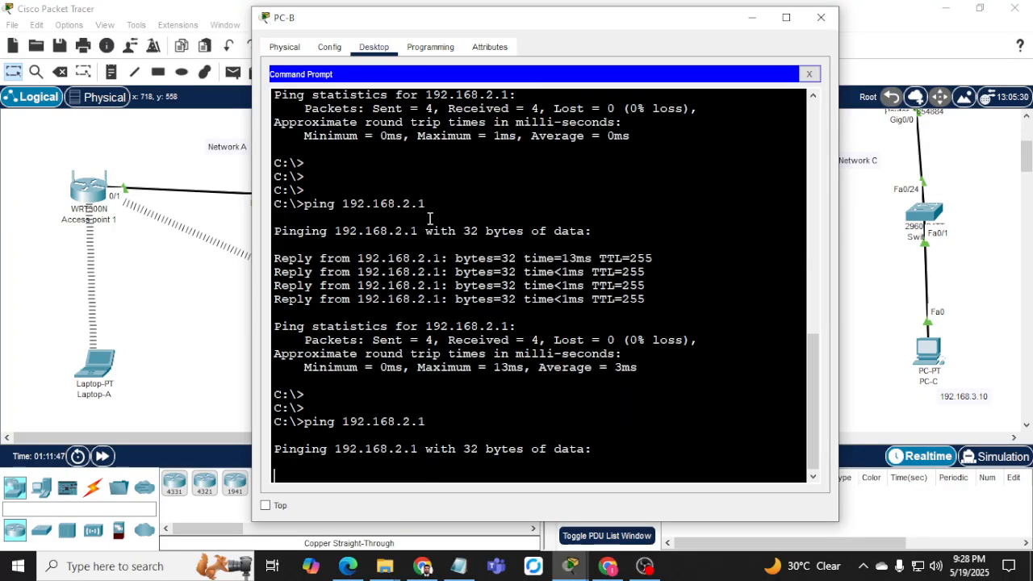
{"action": "left_click", "coordinate": [756, 23]}
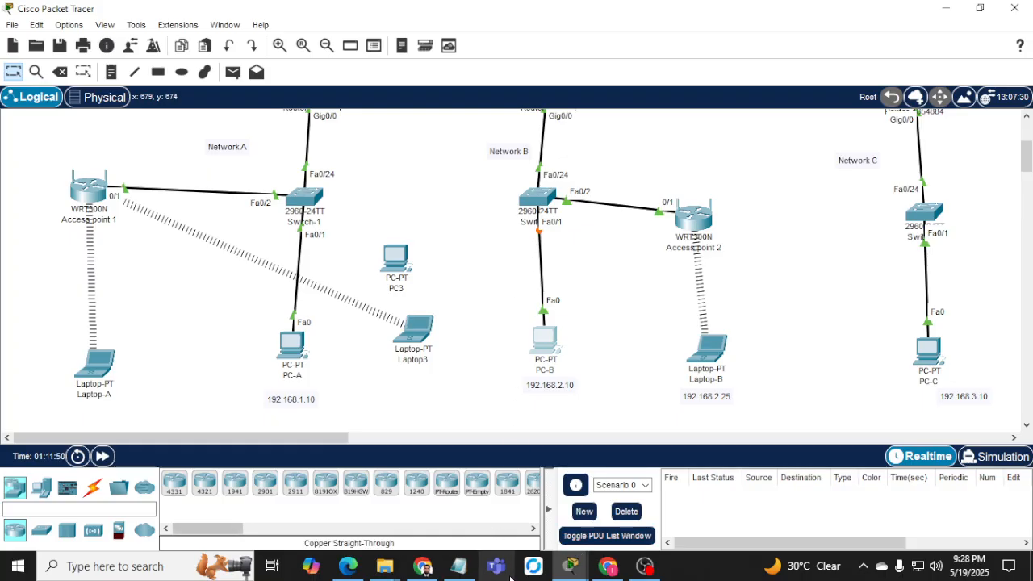
Review PC-B's timed-out ping output, then move PC3 higher on the canvas.
{"action": "mouse_move", "coordinate": [593, 571]}
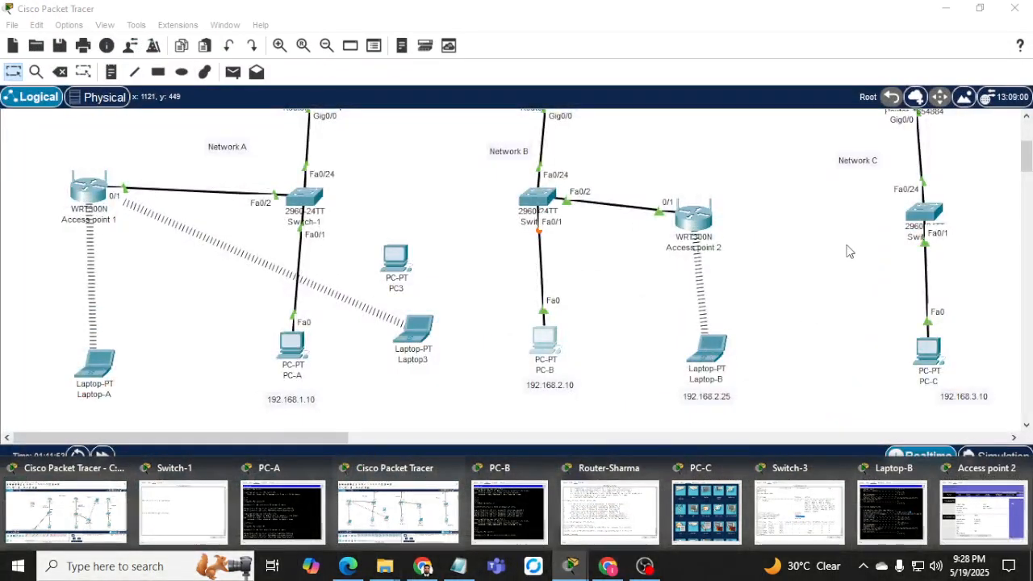
{"action": "left_click", "coordinate": [509, 513]}
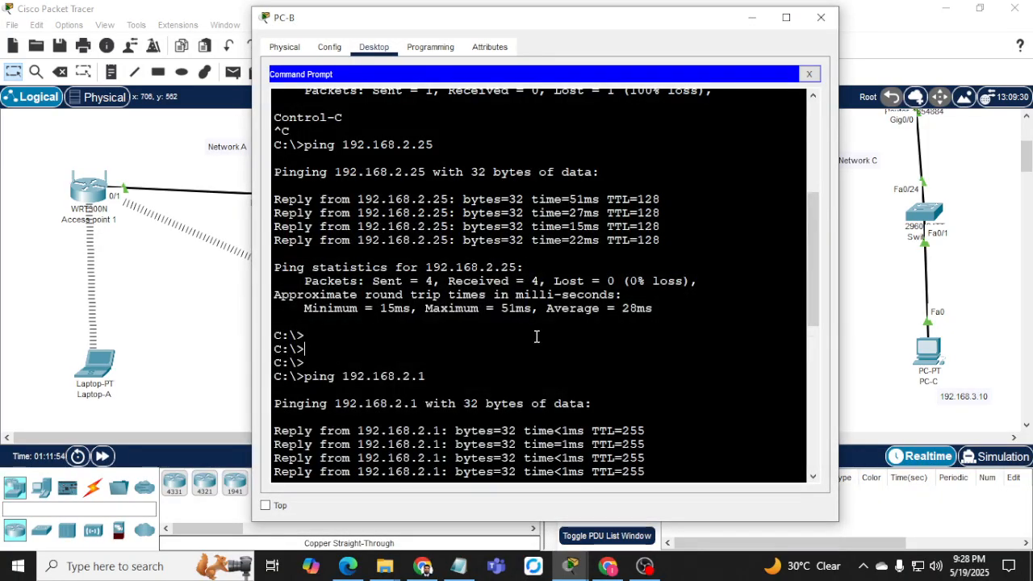
{"action": "scroll", "coordinate": [536, 336], "scroll_direction": "down", "scroll_amount": 8}
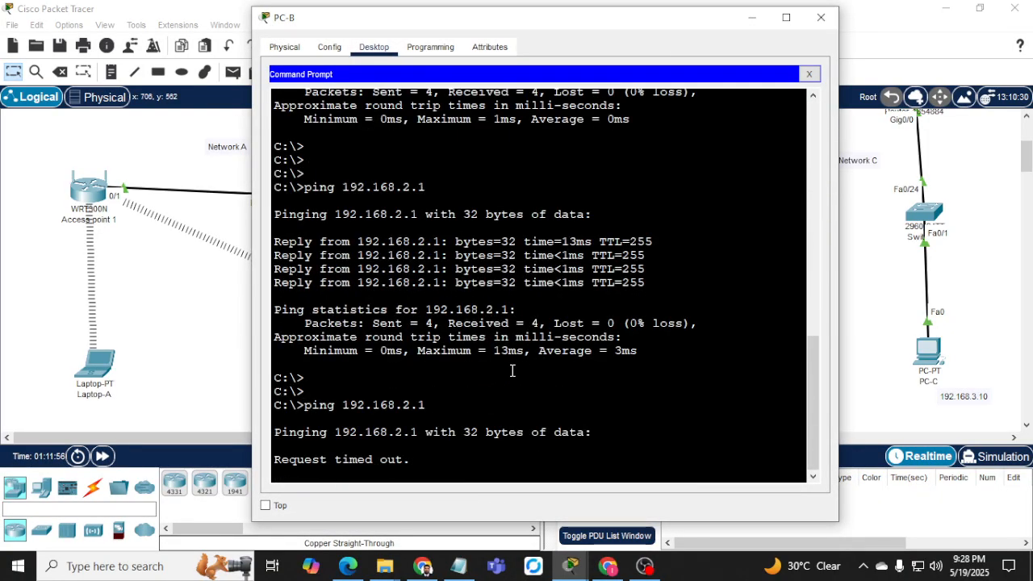
{"action": "left_click_drag", "start_coordinate": [304, 405], "coordinate": [423, 405]}
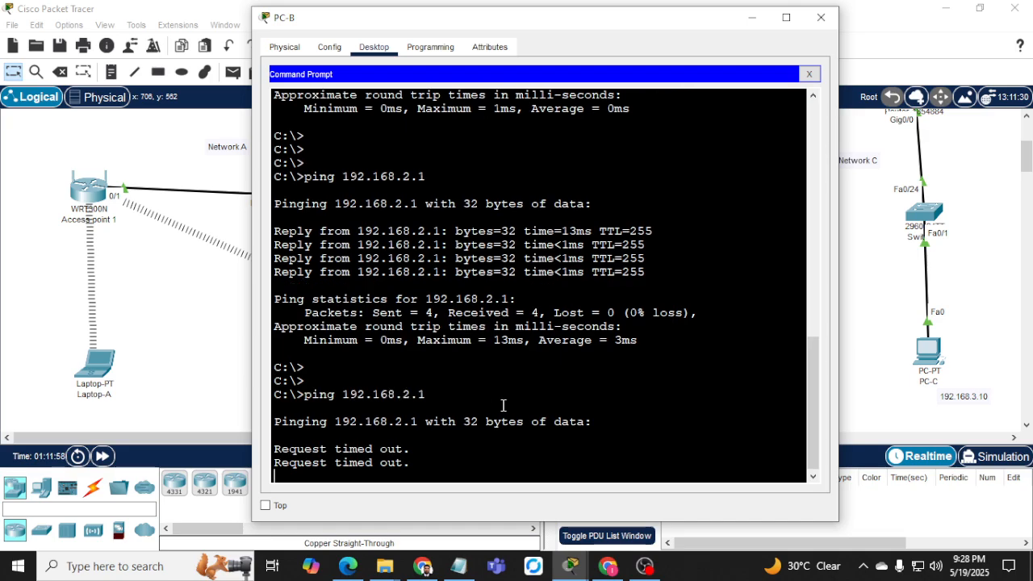
{"action": "left_click", "coordinate": [752, 17]}
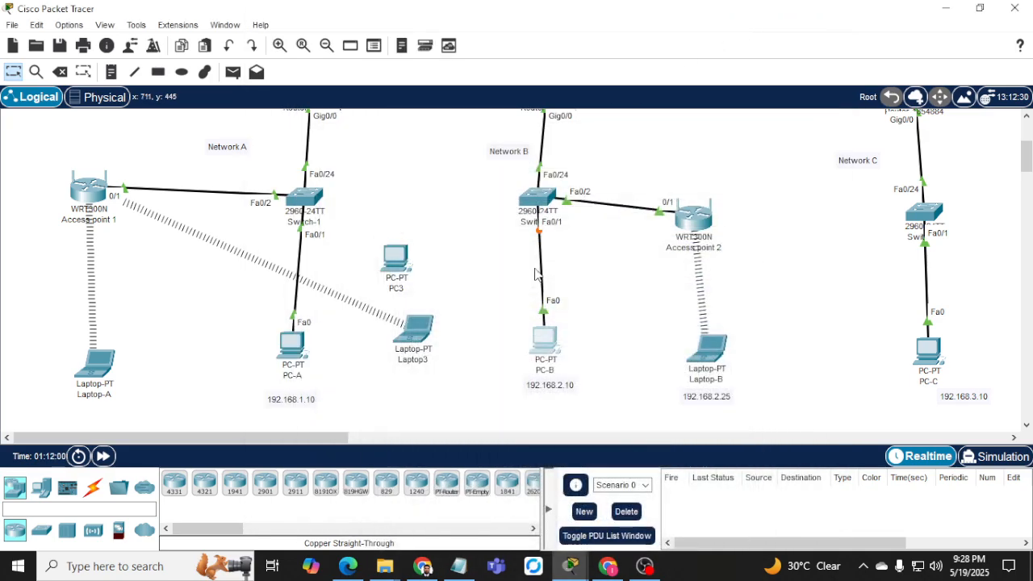
{"action": "left_click_drag", "start_coordinate": [395, 258], "coordinate": [413, 228]}
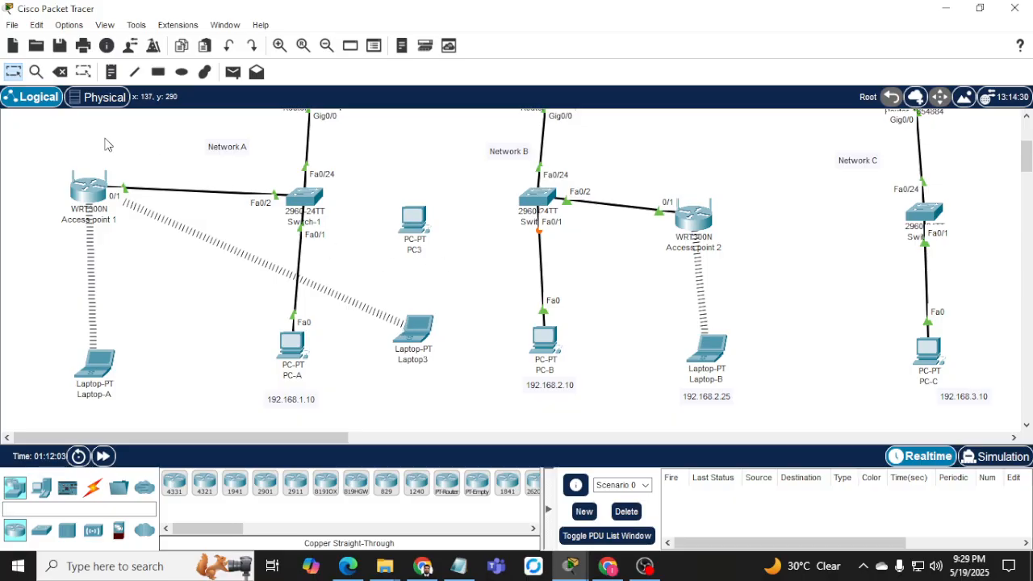
Use the Delete tool to remove Laptop3 and PC3, confirming each deletion.
{"action": "left_click", "coordinate": [60, 73]}
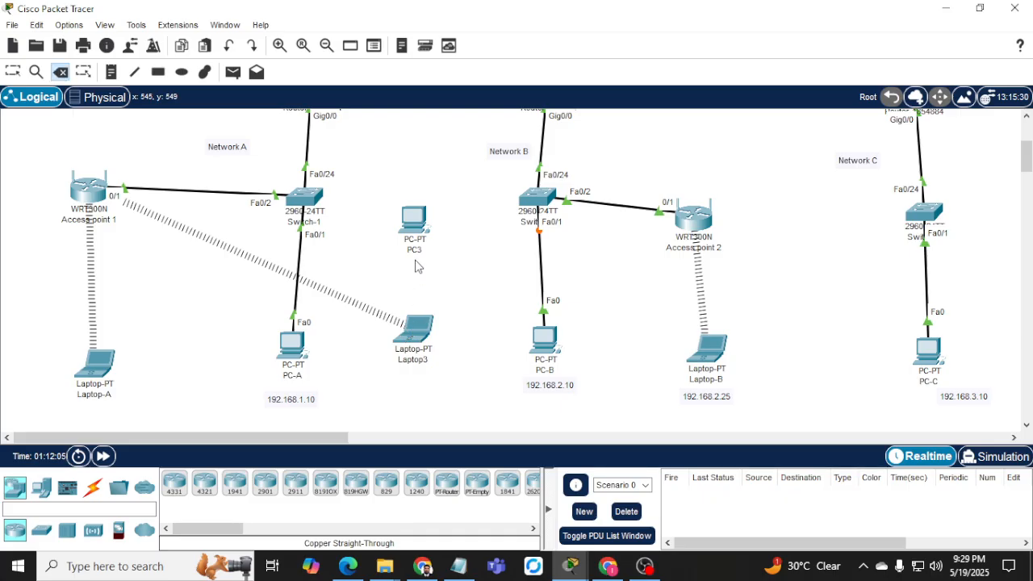
{"action": "left_click", "coordinate": [420, 359]}
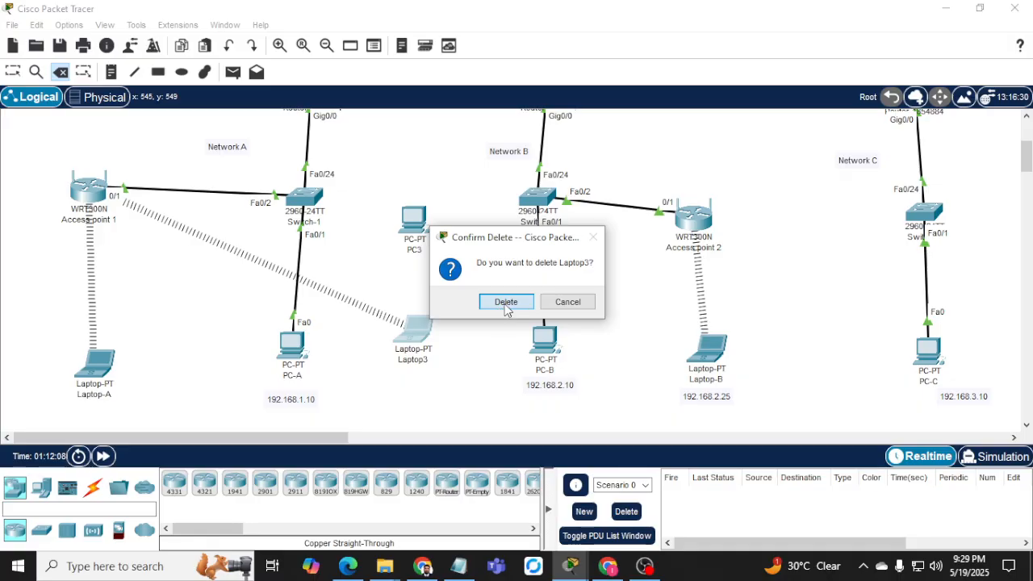
{"action": "left_click", "coordinate": [505, 305]}
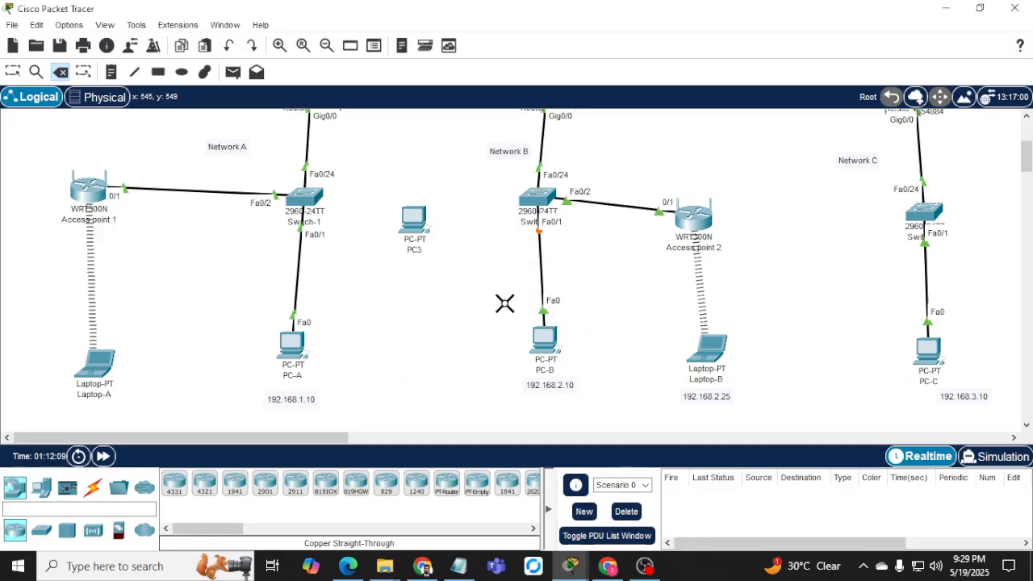
{"action": "left_click", "coordinate": [403, 239]}
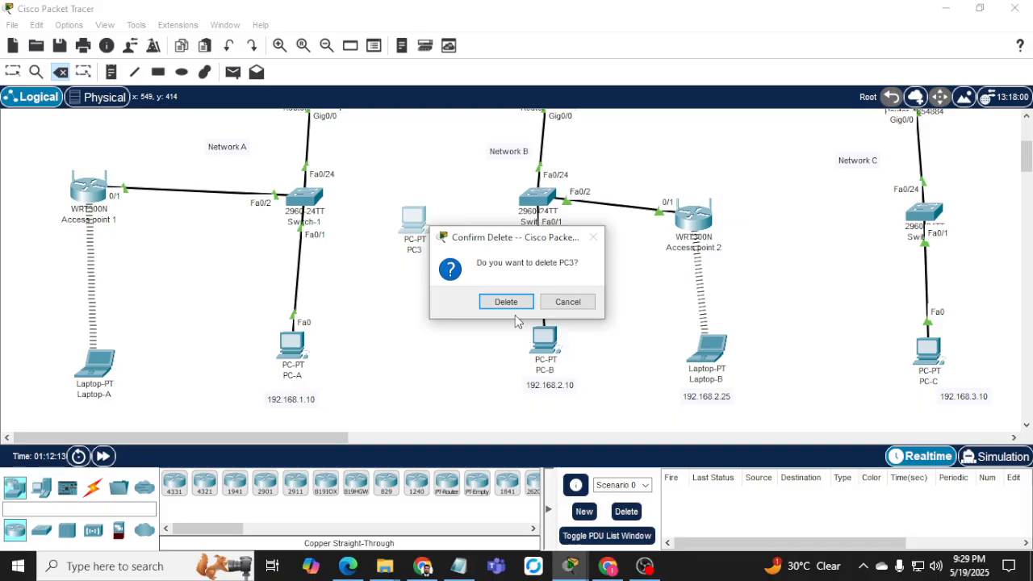
{"action": "key", "text": "Return"}
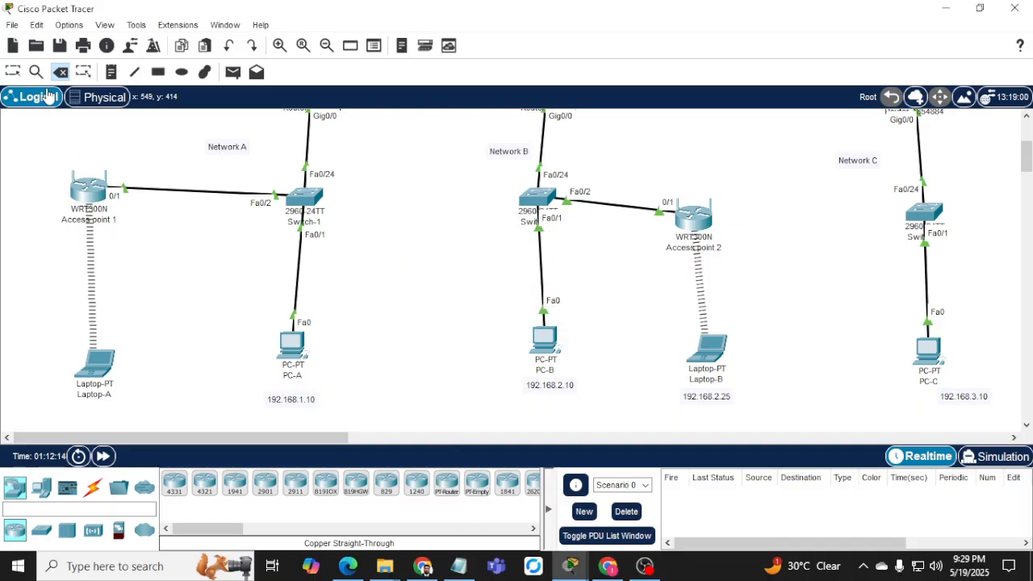
{"action": "left_click", "coordinate": [13, 72]}
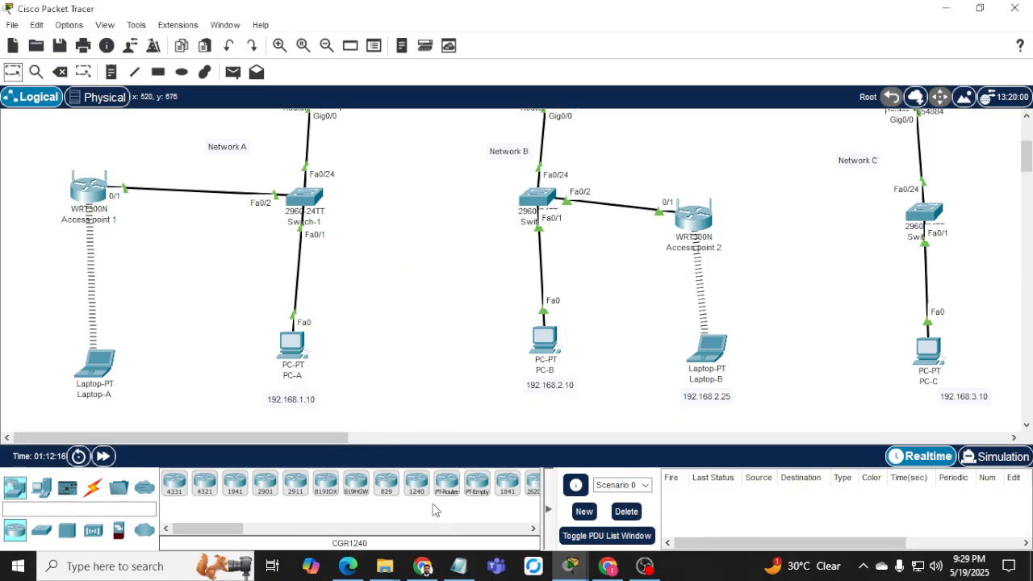
Review PC-B's earlier ping output, then reopen PC-B's command prompt.
{"action": "left_click", "coordinate": [547, 341]}
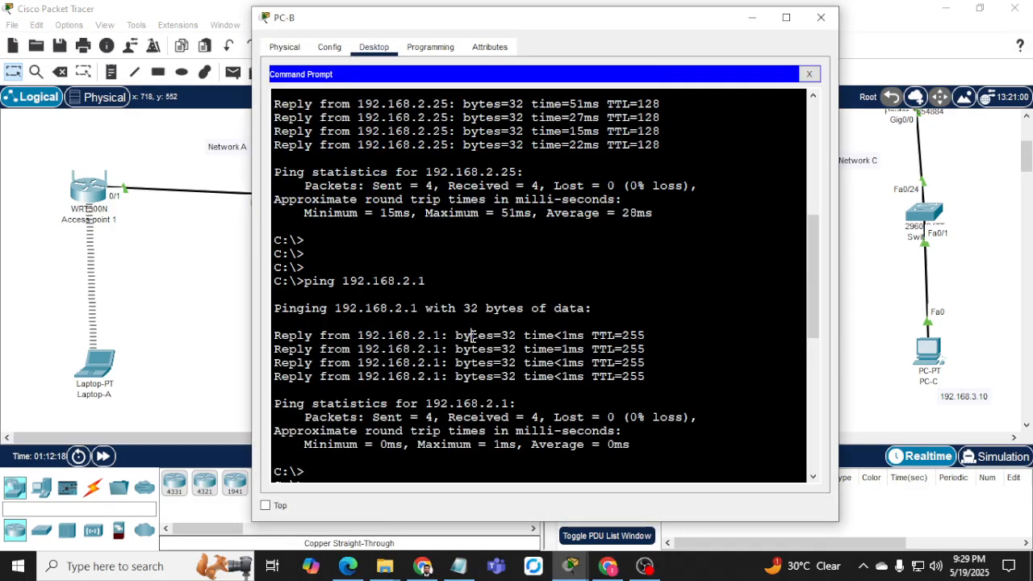
{"action": "scroll", "coordinate": [472, 335], "scroll_direction": "down", "scroll_amount": 10}
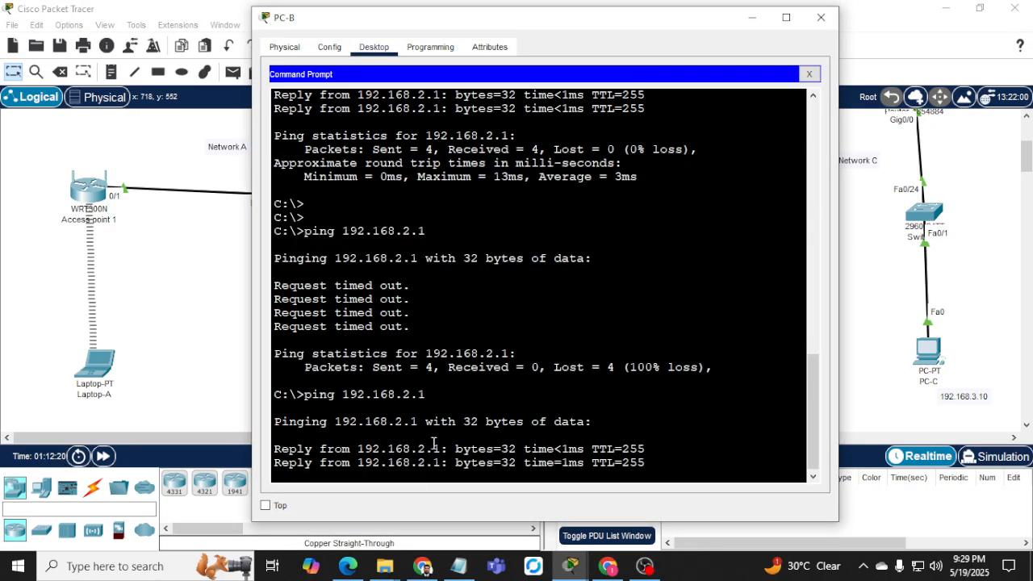
{"action": "left_click_drag", "start_coordinate": [434, 444], "coordinate": [581, 450]}
{"action": "left_click", "coordinate": [821, 18]}
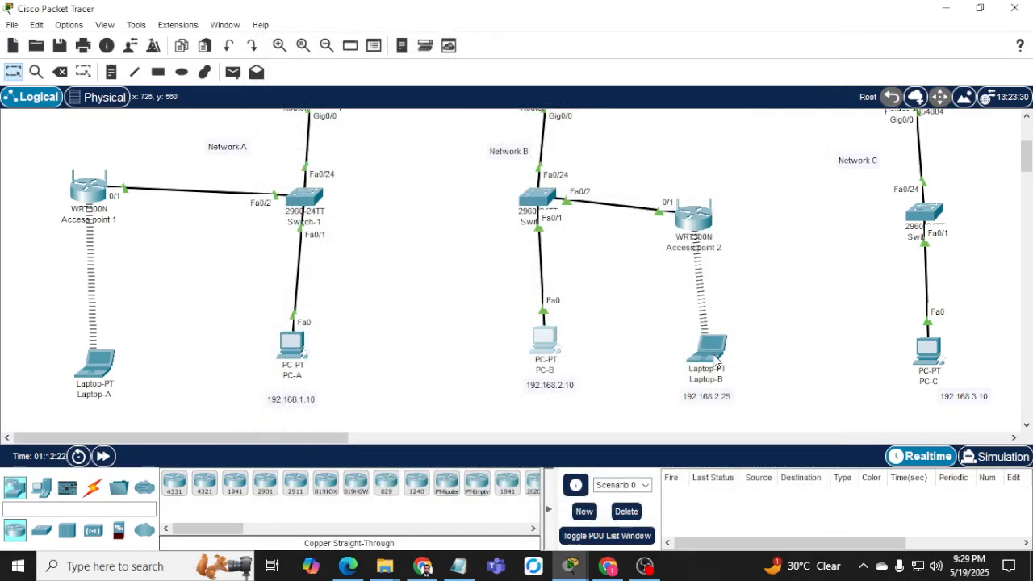
{"action": "left_click", "coordinate": [544, 339]}
{"action": "left_click", "coordinate": [591, 113]}
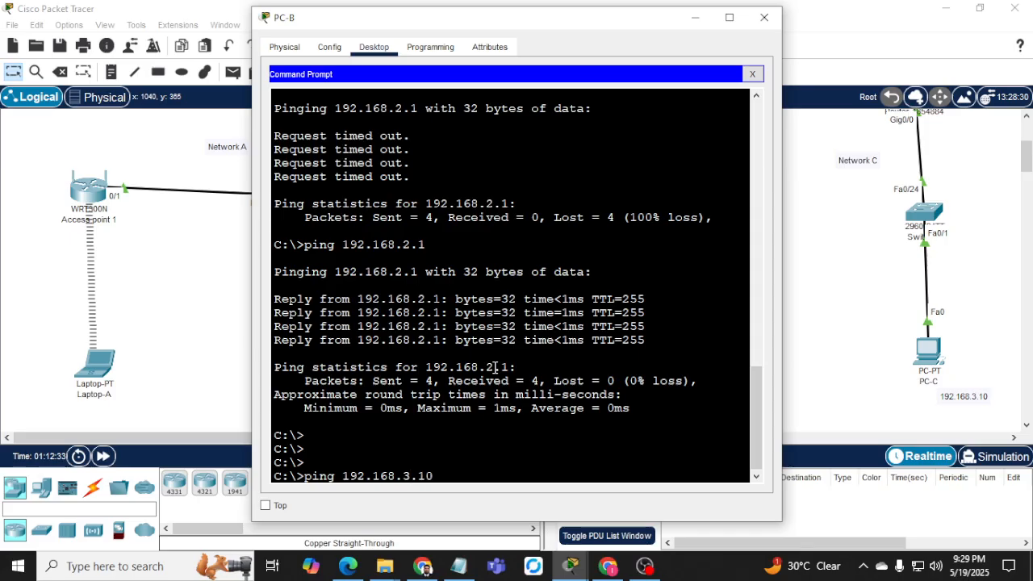
From PC-B, ping 192.168.3.10 and 192.168.1.10, stopping each with Ctrl+C.
{"action": "key", "text": "Return"}
{"action": "key", "text": "ctrl+c"}
{"action": "key", "text": "Up"}
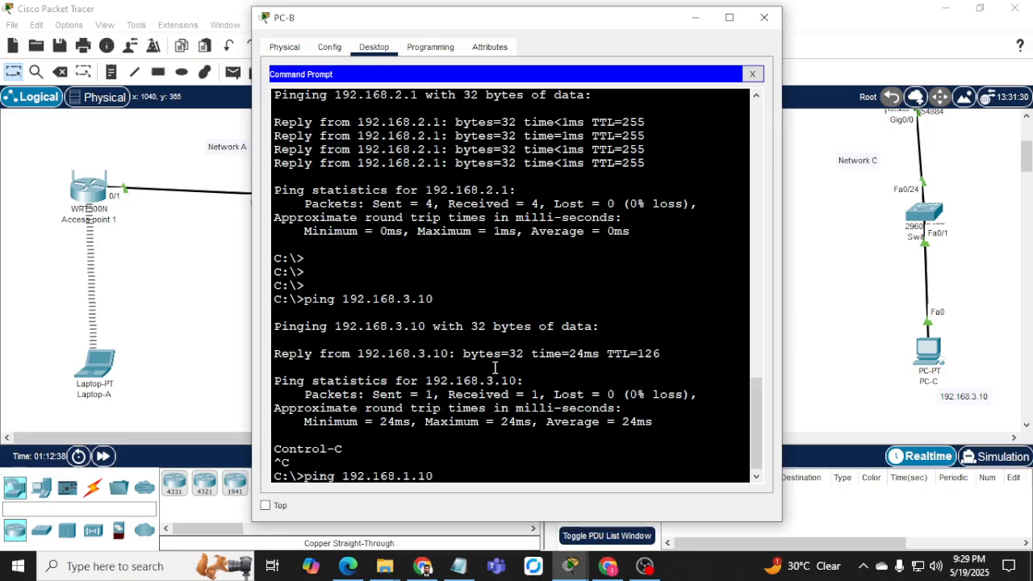
{"action": "key", "text": "Return"}
{"action": "key", "text": "ctrl+c"}
Ping 192.168.1.20, which fails, then 192.168.1.25 from PC-B.
{"action": "key", "text": "Up"}
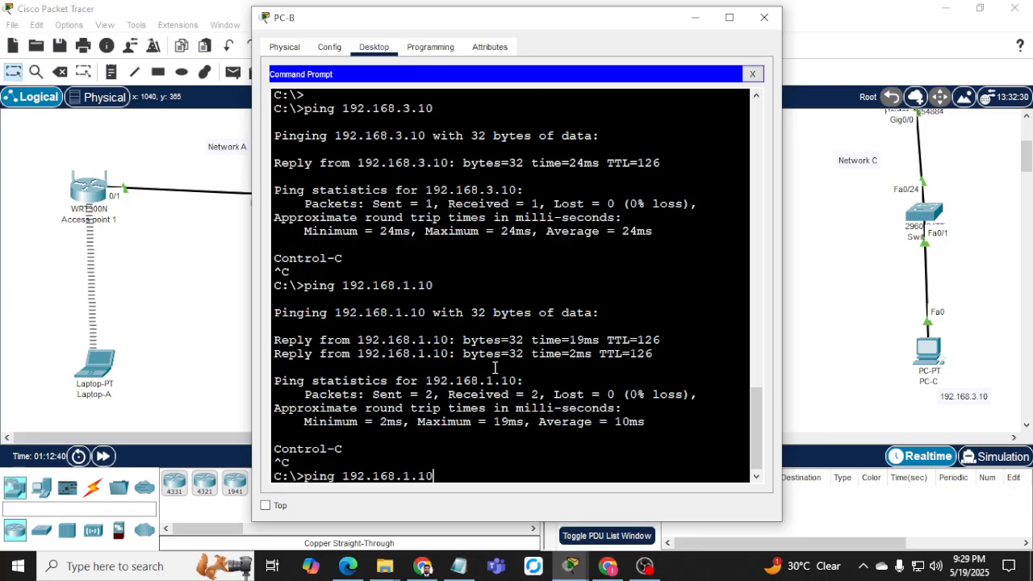
{"action": "type", "text": "20"}
{"action": "key", "text": "Return"}
{"action": "key", "text": "ctrl+c"}
{"action": "key", "text": "Up"}
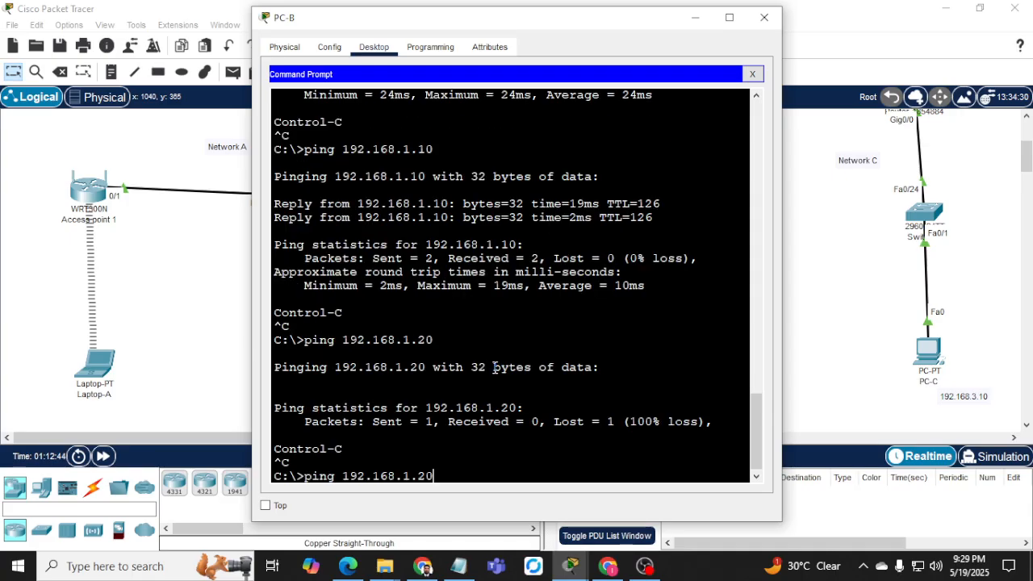
{"action": "type", "text": "5"}
{"action": "key", "text": "Return"}
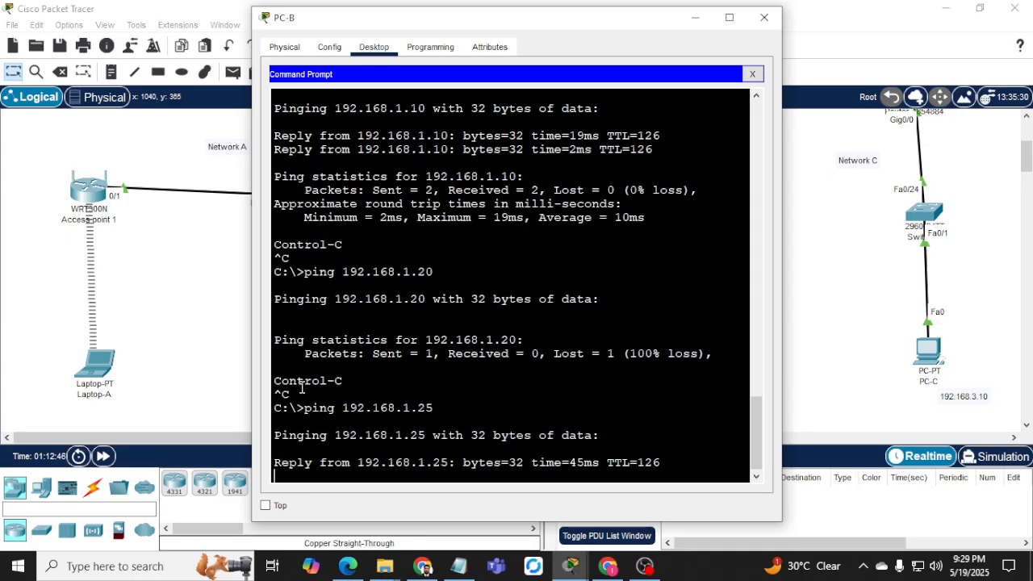
{"action": "left_click", "coordinate": [145, 341]}
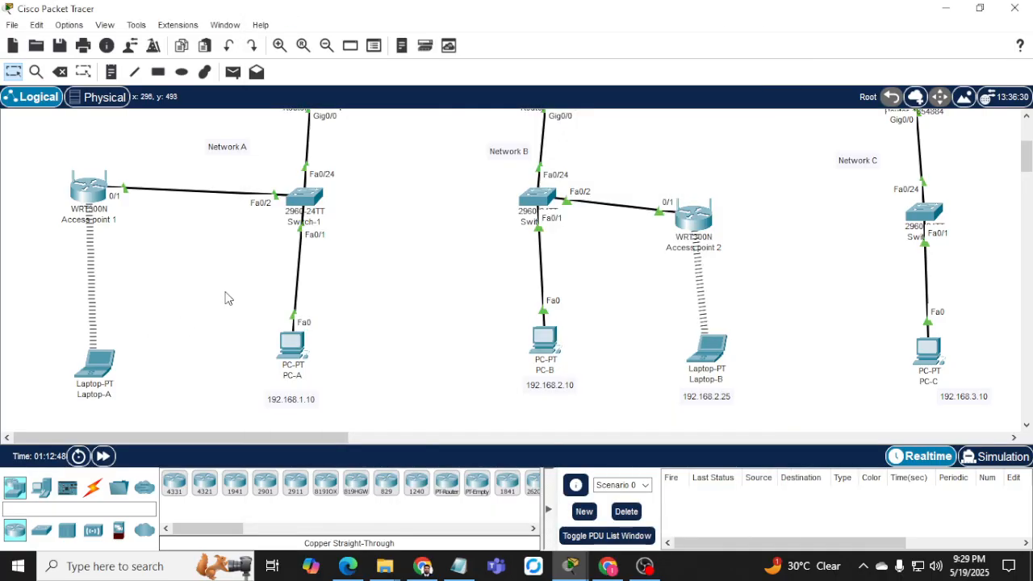
{"action": "left_click", "coordinate": [422, 565]}
Scroll the TECH2100 PDF to the addressing table, highlight Rogue Laptop IP 192.168.4.50, and minimise Chrome.
{"action": "scroll", "coordinate": [357, 339], "scroll_direction": "down", "scroll_amount": 5}
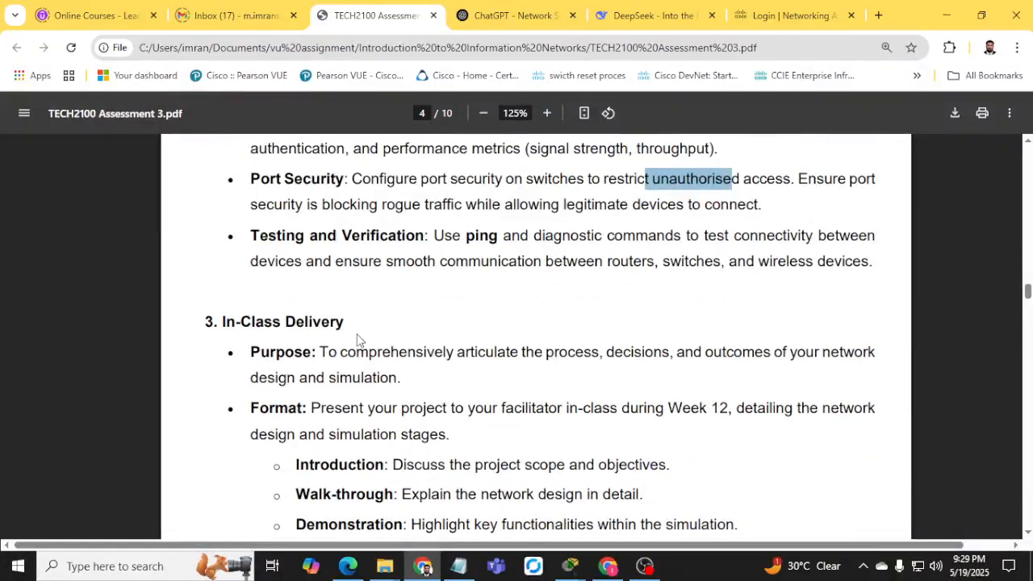
{"action": "scroll", "coordinate": [356, 339], "scroll_direction": "up", "scroll_amount": 6}
{"action": "scroll", "coordinate": [356, 339], "scroll_direction": "up", "scroll_amount": 4}
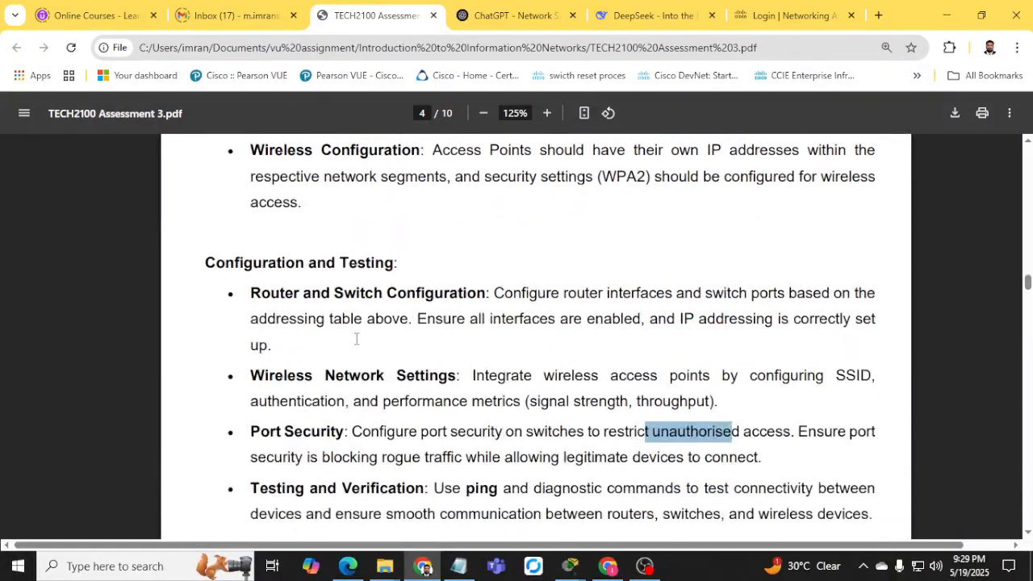
{"action": "scroll", "coordinate": [347, 365], "scroll_direction": "up", "scroll_amount": 5}
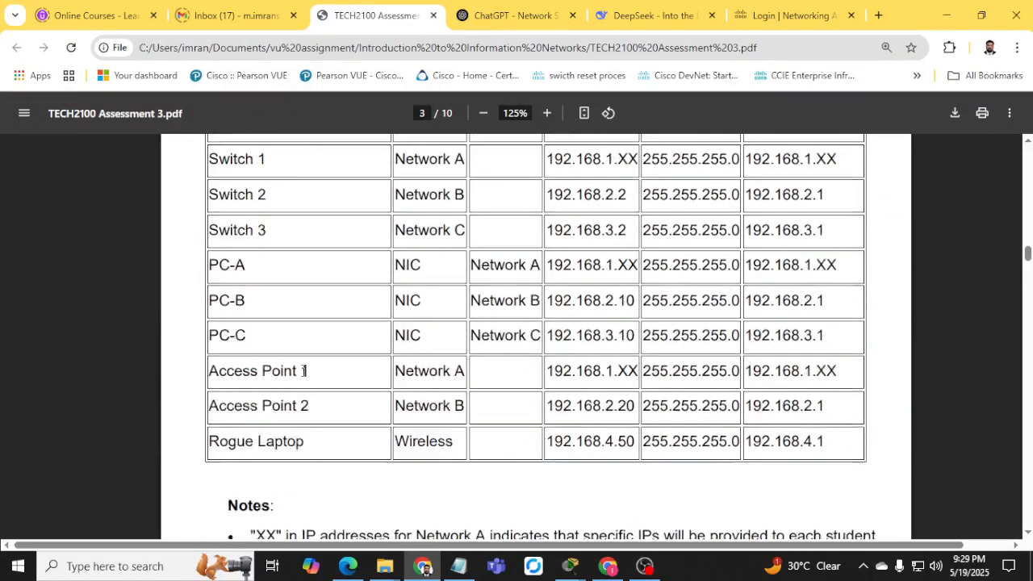
{"action": "scroll", "coordinate": [424, 419], "scroll_direction": "down", "scroll_amount": 2}
{"action": "scroll", "coordinate": [433, 393], "scroll_direction": "up", "scroll_amount": 4}
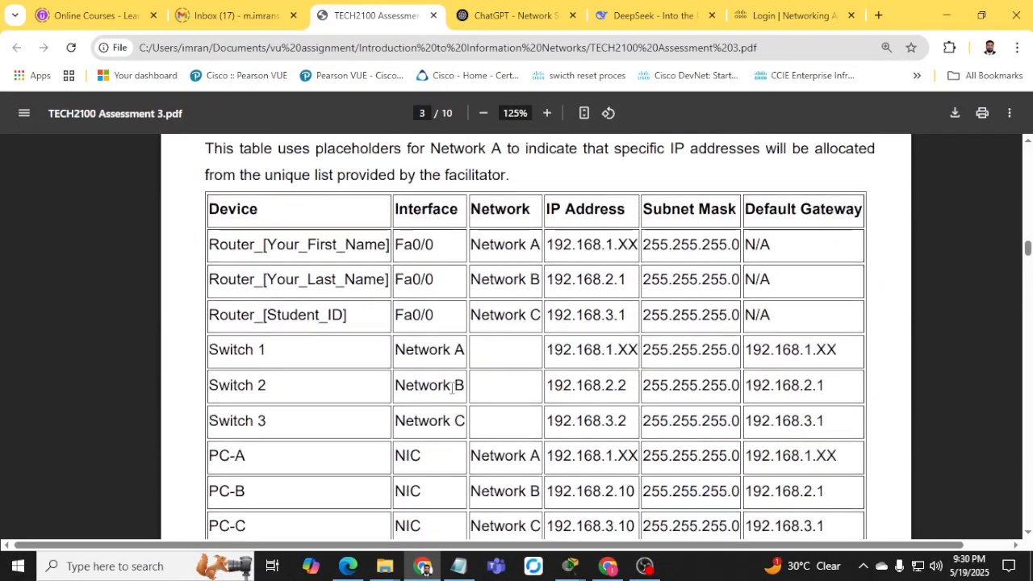
{"action": "scroll", "coordinate": [588, 454], "scroll_direction": "down", "scroll_amount": 3}
{"action": "left_click_drag", "start_coordinate": [219, 382], "coordinate": [631, 382]}
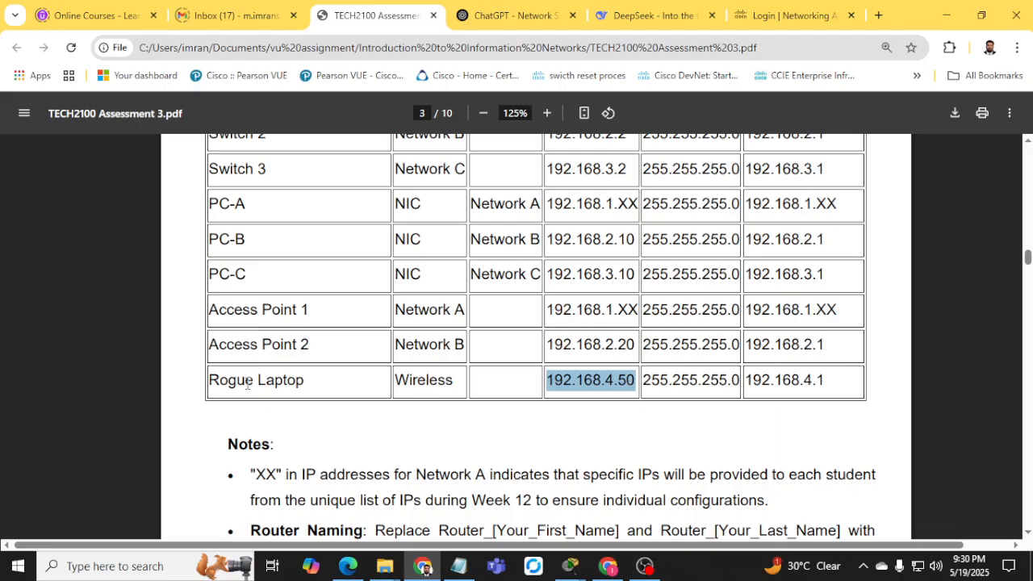
{"action": "left_click", "coordinate": [946, 15]}
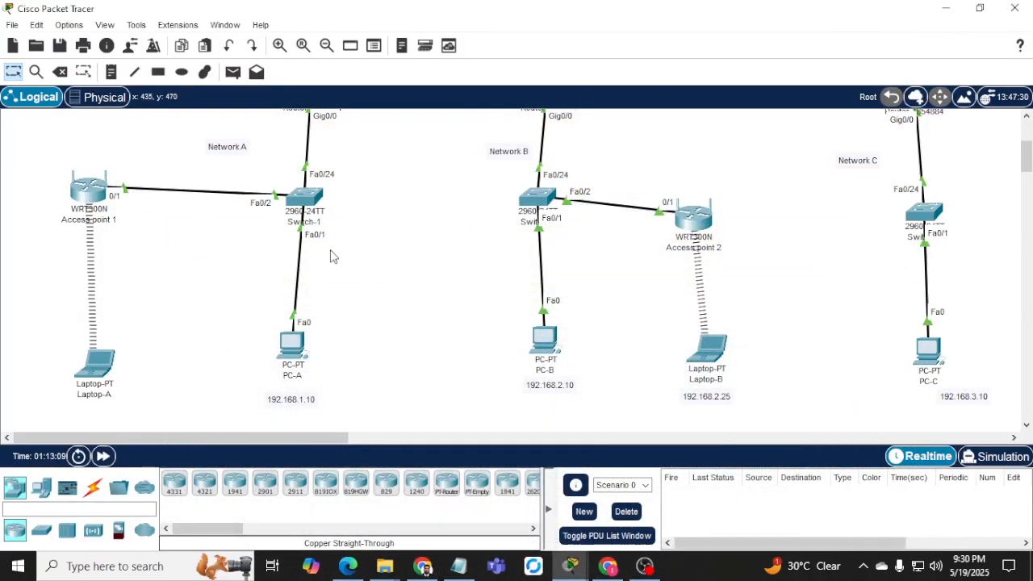
Rerun ping 192.168.3.10 from PC-A's command prompt, then open PC-A's IP configuration.
{"action": "scroll", "coordinate": [177, 331], "scroll_direction": "up", "scroll_amount": 3}
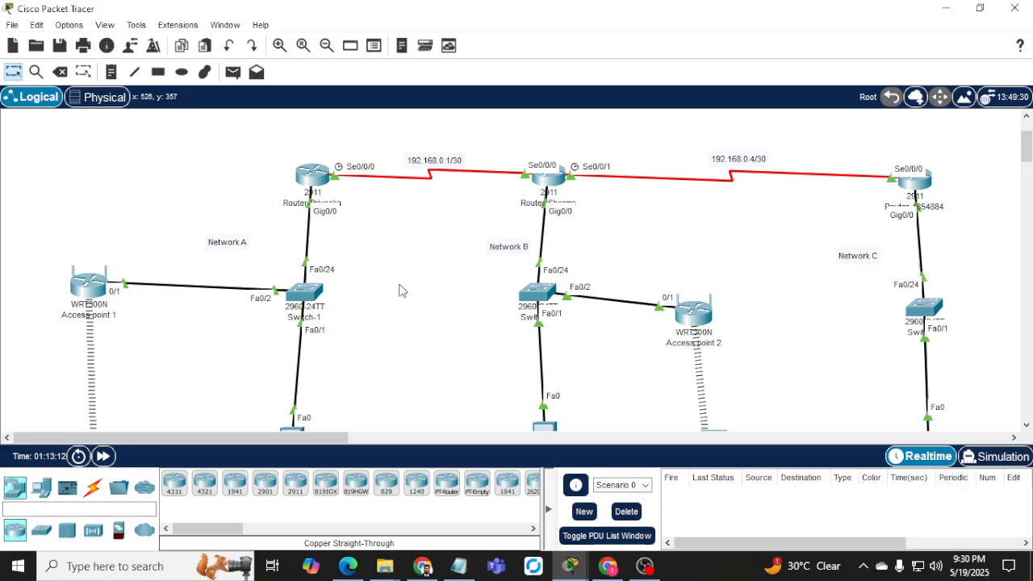
{"action": "scroll", "coordinate": [400, 289], "scroll_direction": "down", "scroll_amount": 3}
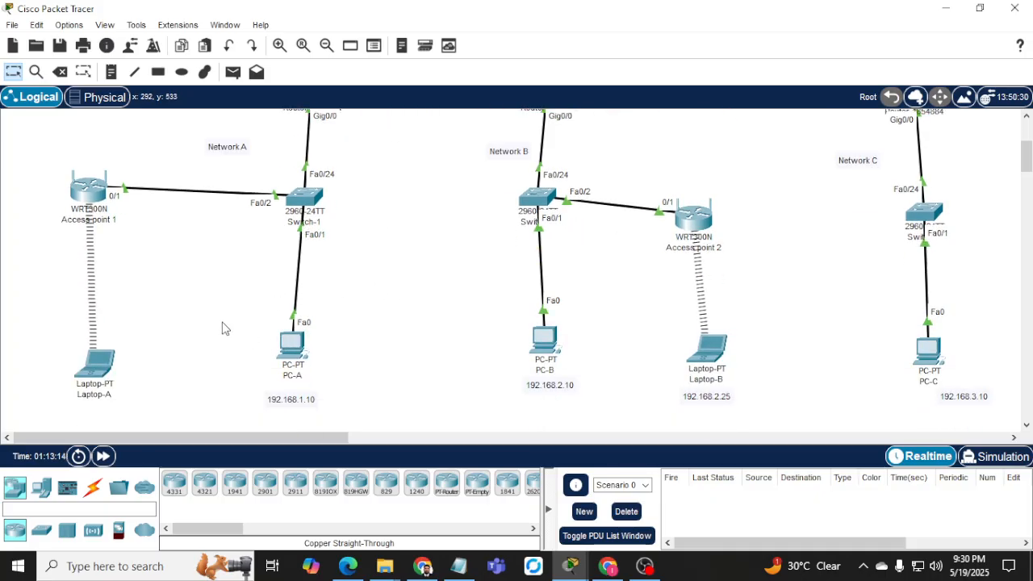
{"action": "left_click", "coordinate": [291, 347]}
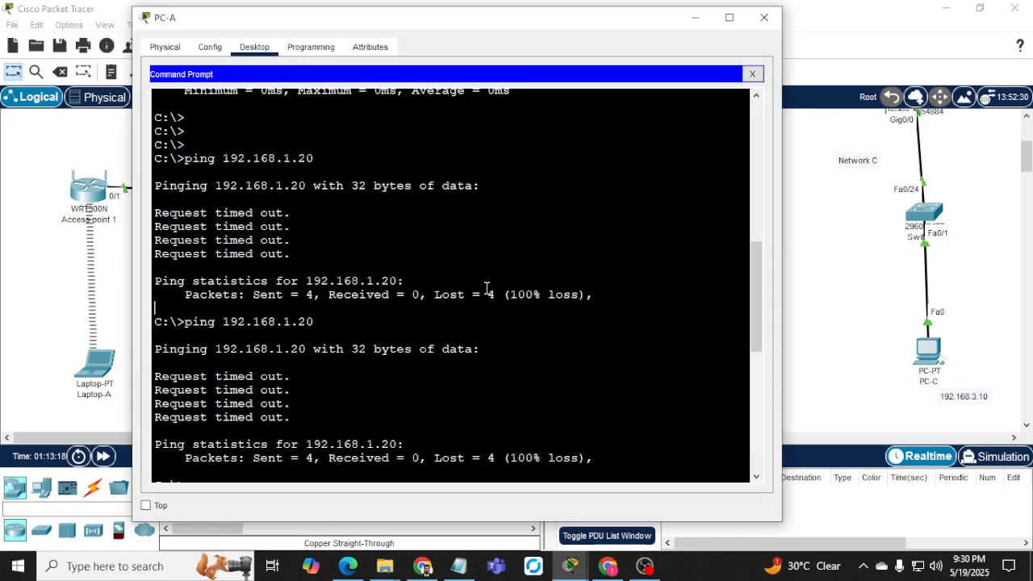
{"action": "key", "text": "Return"}
{"action": "key", "text": "Return"}
{"action": "key", "text": "Return"}
{"action": "key", "text": "Up"}
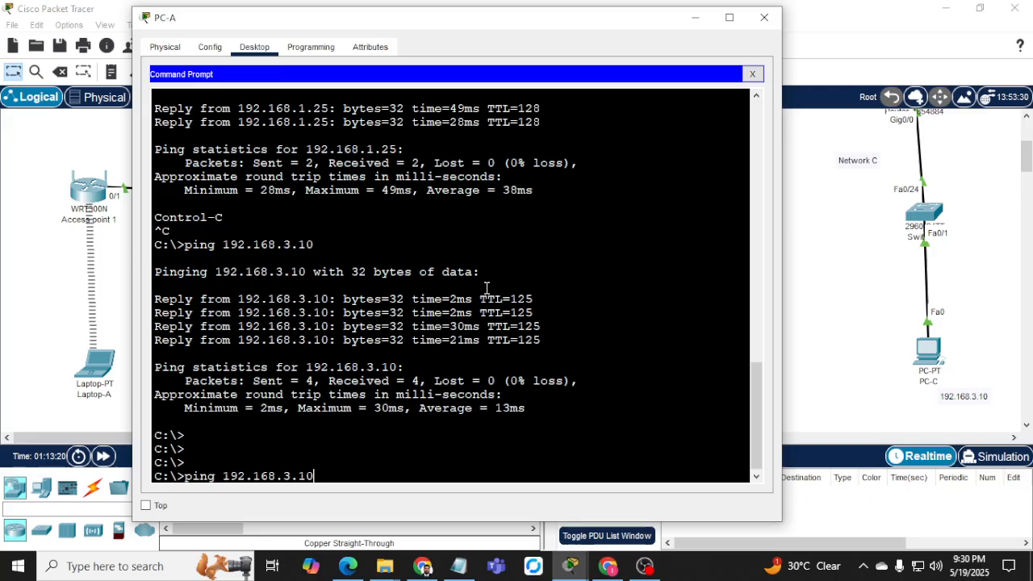
{"action": "key", "text": "Return"}
{"action": "key", "text": "ctrl+c"}
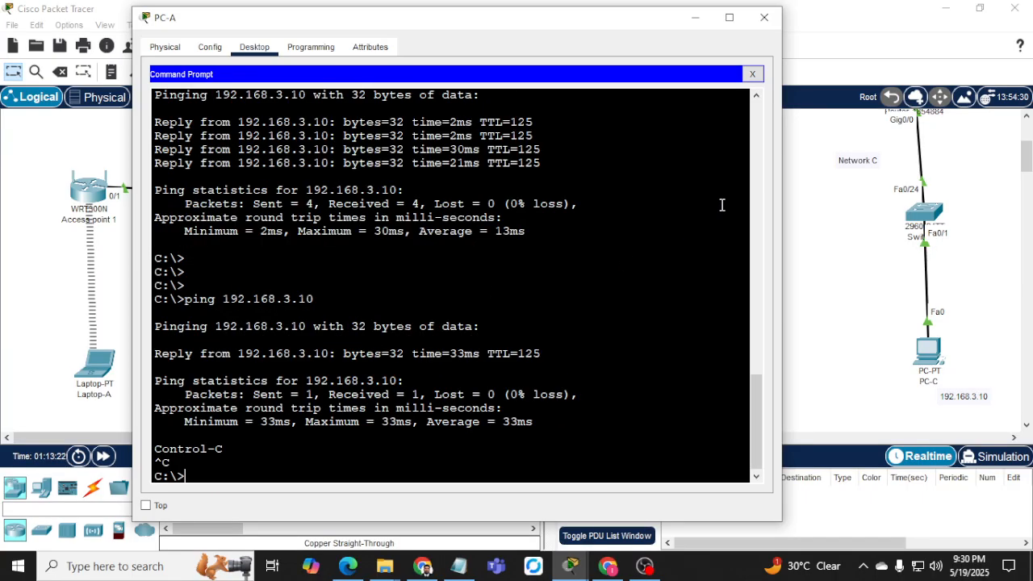
{"action": "left_click", "coordinate": [752, 74]}
{"action": "left_click", "coordinate": [579, 151]}
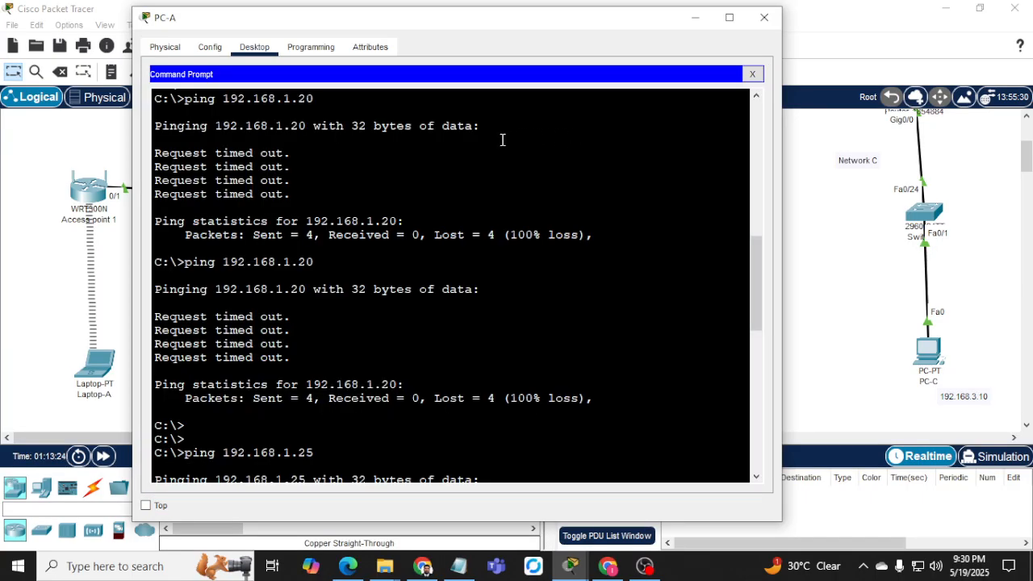
{"action": "left_click", "coordinate": [752, 73]}
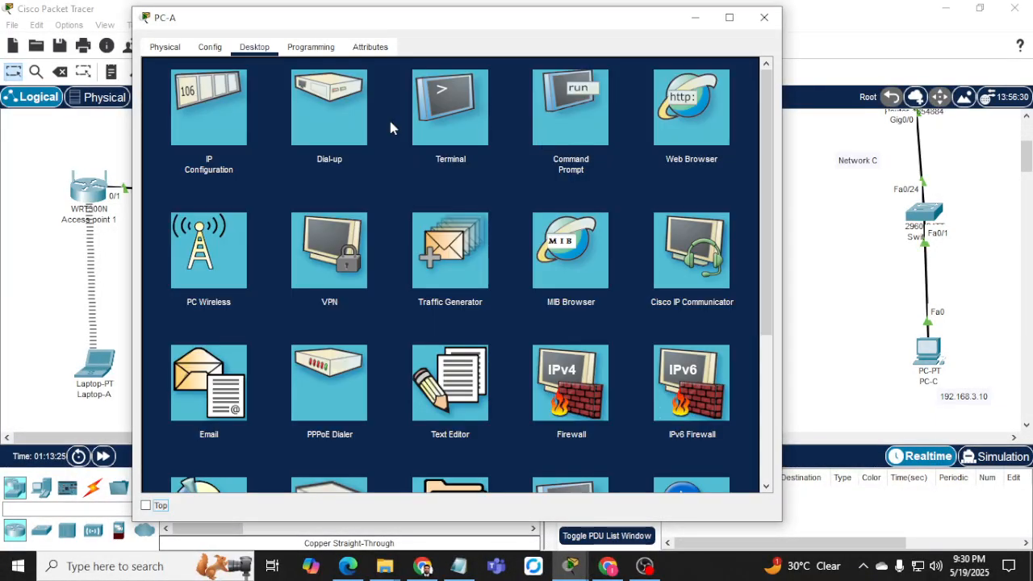
{"action": "left_click", "coordinate": [179, 119]}
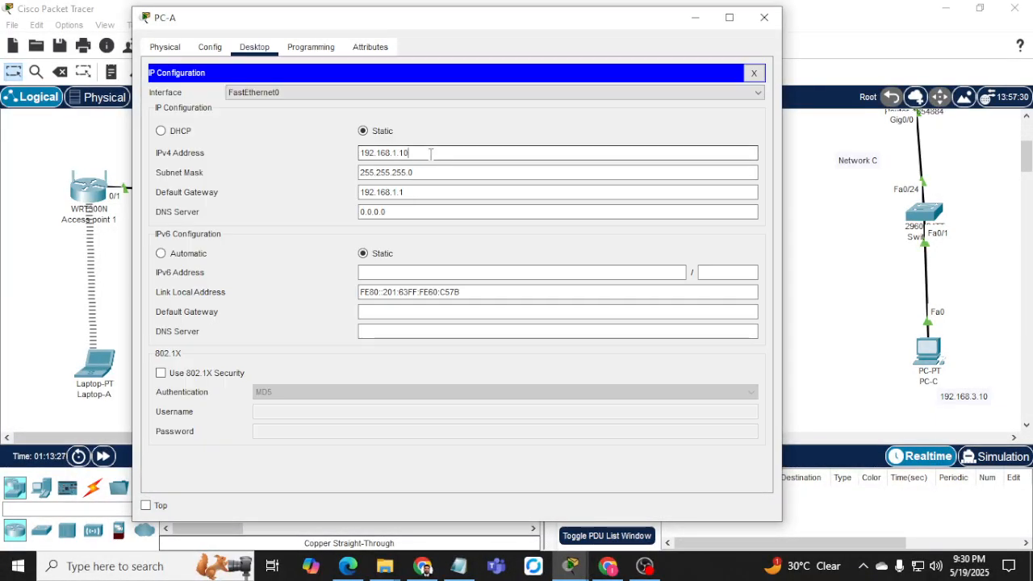
Readdress PC-A to 192.168.4.50 with default gateway 192.168.4.1.
{"action": "type", "text": "4"}
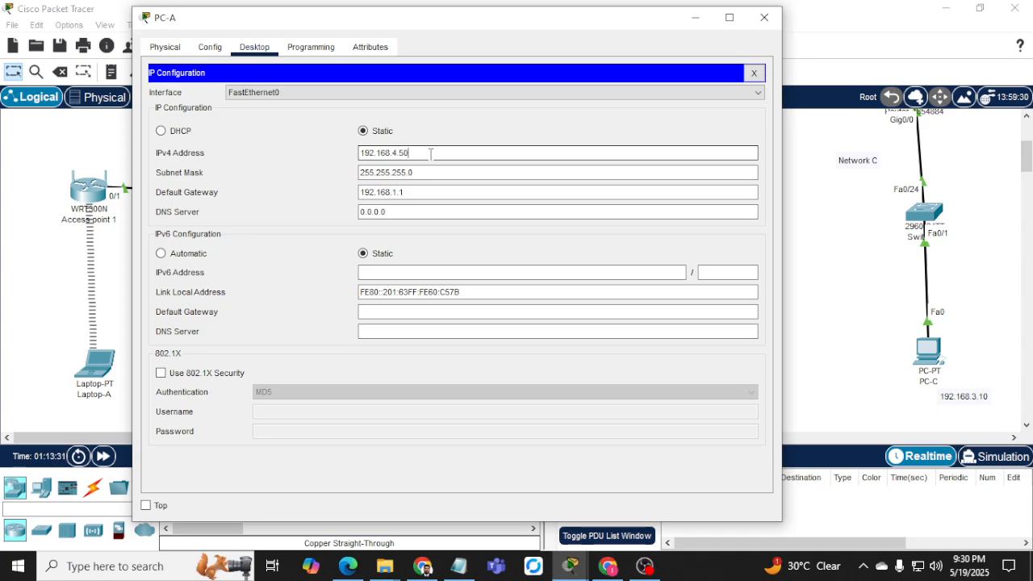
{"action": "key", "text": "Tab"}
{"action": "key", "text": "Tab"}
{"action": "key", "text": "End"}
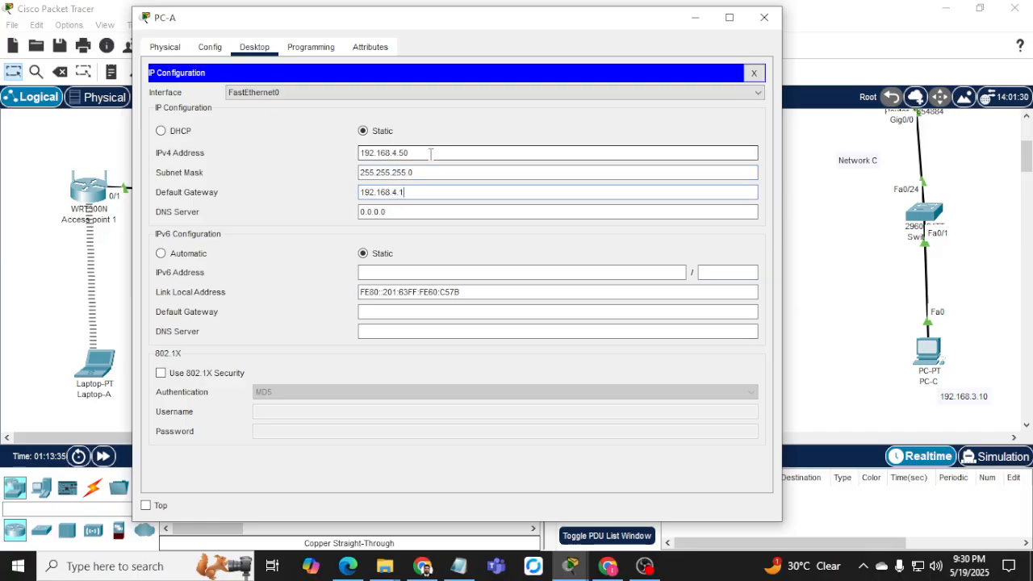
{"action": "left_click", "coordinate": [754, 73]}
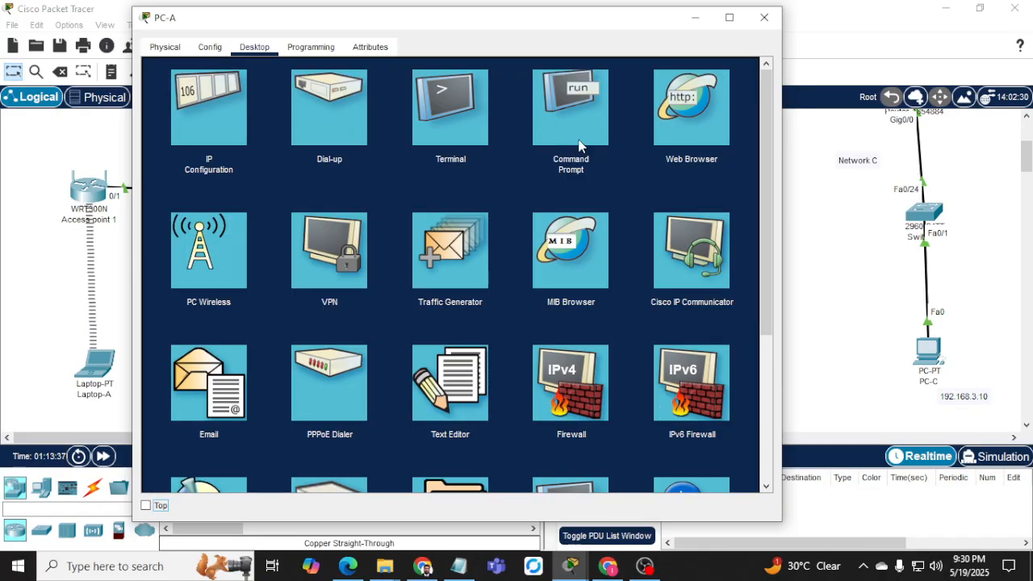
Rerun ping 192.168.3.10 from PC-A's command prompt, then minimize PC-A's window.
{"action": "left_click", "coordinate": [578, 146]}
{"action": "key", "text": "Return"}
{"action": "key", "text": "Return"}
{"action": "key", "text": "Return"}
{"action": "key", "text": "Up"}
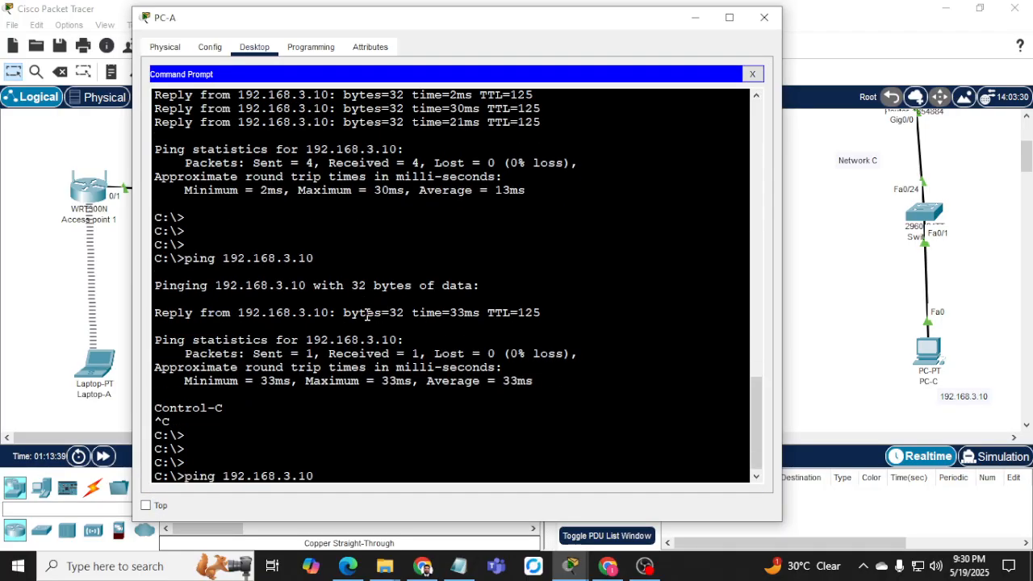
{"action": "key", "text": "Return"}
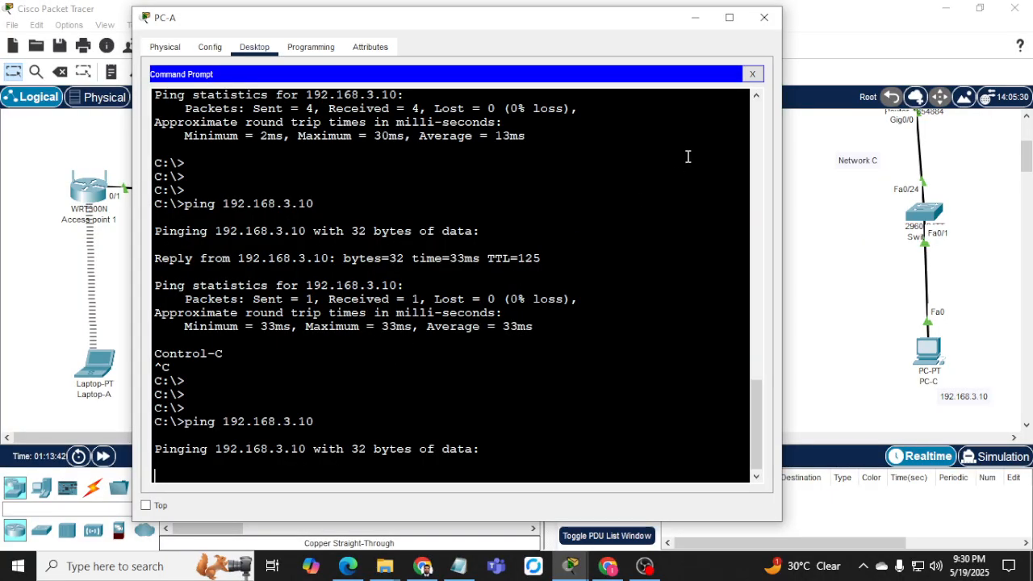
{"action": "left_click", "coordinate": [696, 18]}
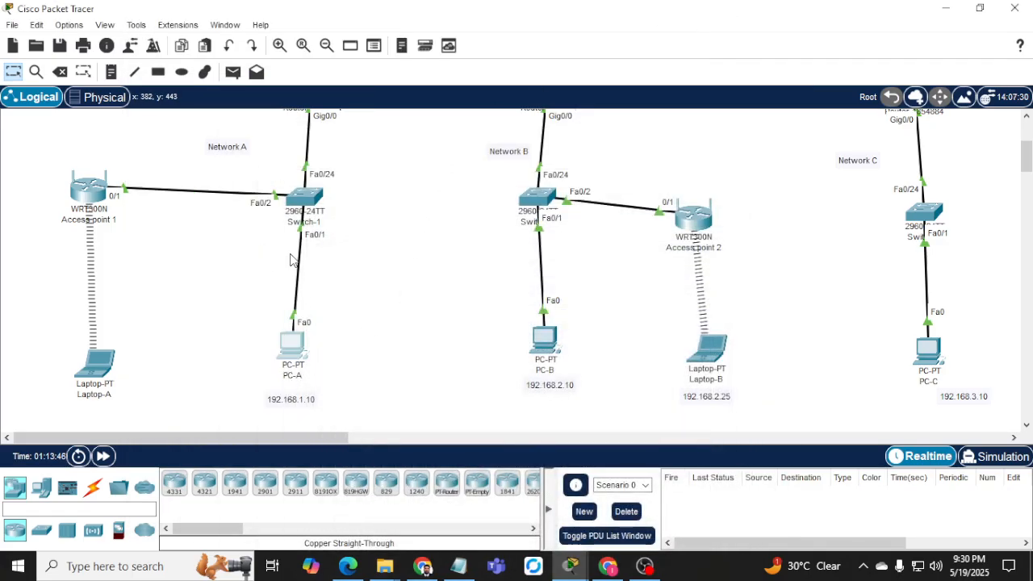
Bring PC-B's window forward and close it.
{"action": "scroll", "coordinate": [293, 264], "scroll_direction": "up", "scroll_amount": 2}
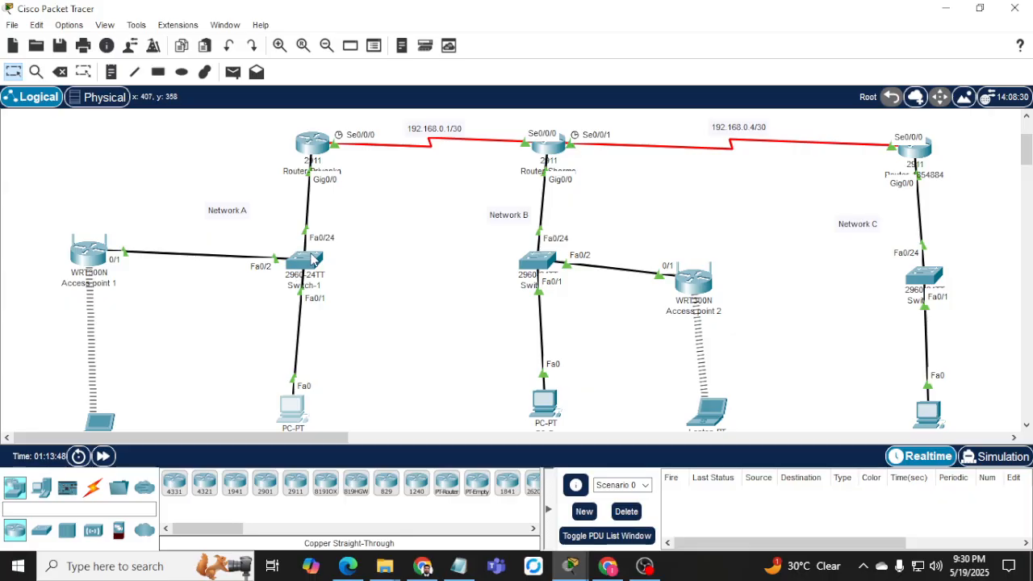
{"action": "scroll", "coordinate": [365, 298], "scroll_direction": "down", "scroll_amount": 3}
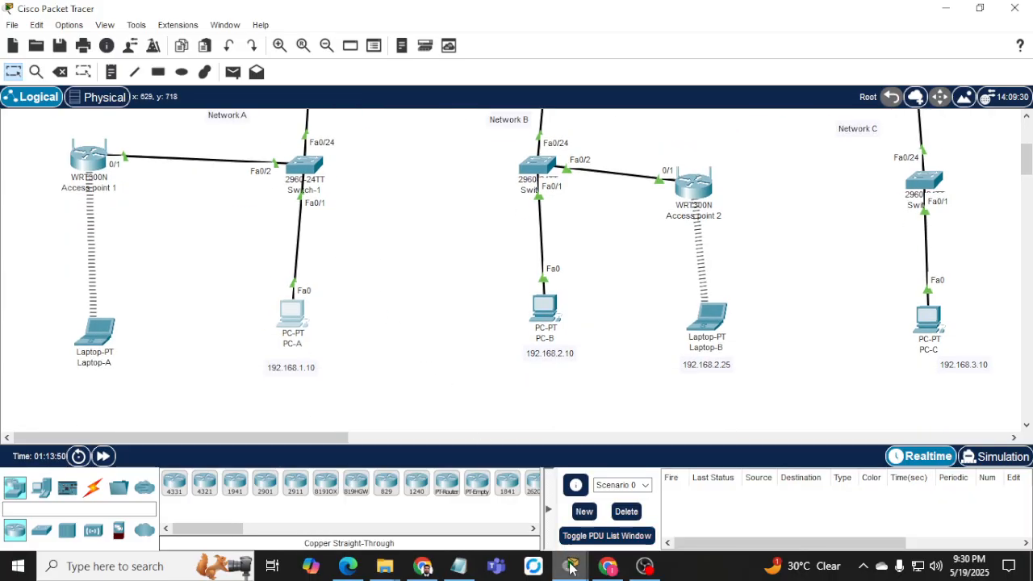
{"action": "mouse_move", "coordinate": [570, 566]}
{"action": "left_click", "coordinate": [992, 510]}
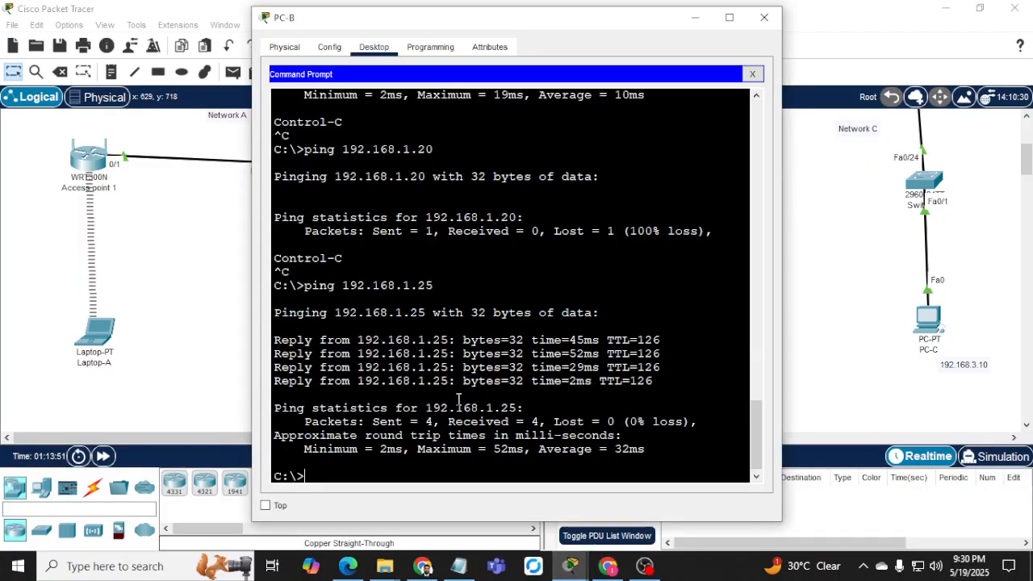
{"action": "left_click", "coordinate": [764, 17]}
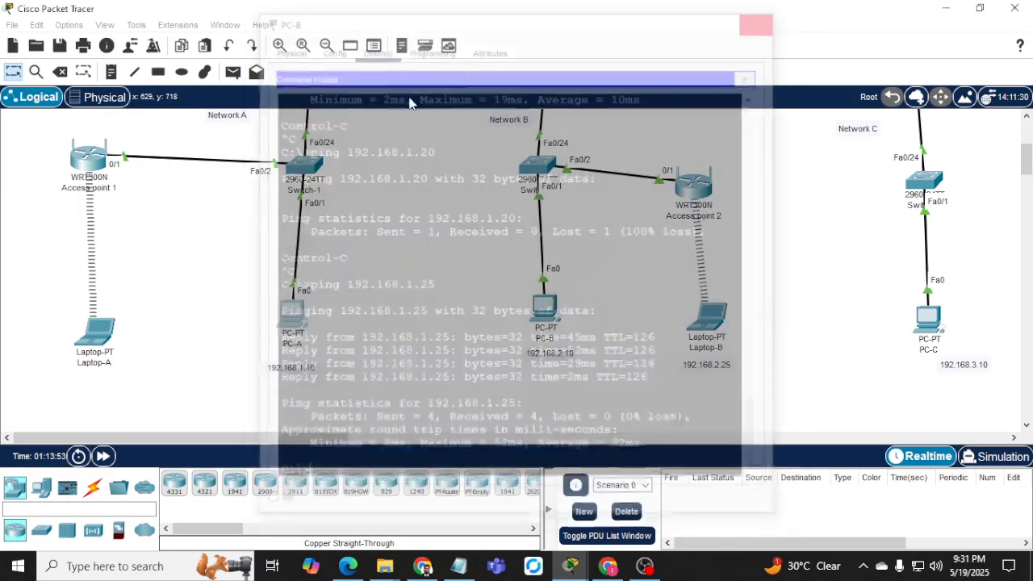
Reopen PC-A's command prompt to see the timed-out ping to 192.168.3.10, then return to its desktop apps.
{"action": "left_click", "coordinate": [293, 335]}
{"action": "scroll", "coordinate": [295, 275], "scroll_direction": "down", "scroll_amount": 10}
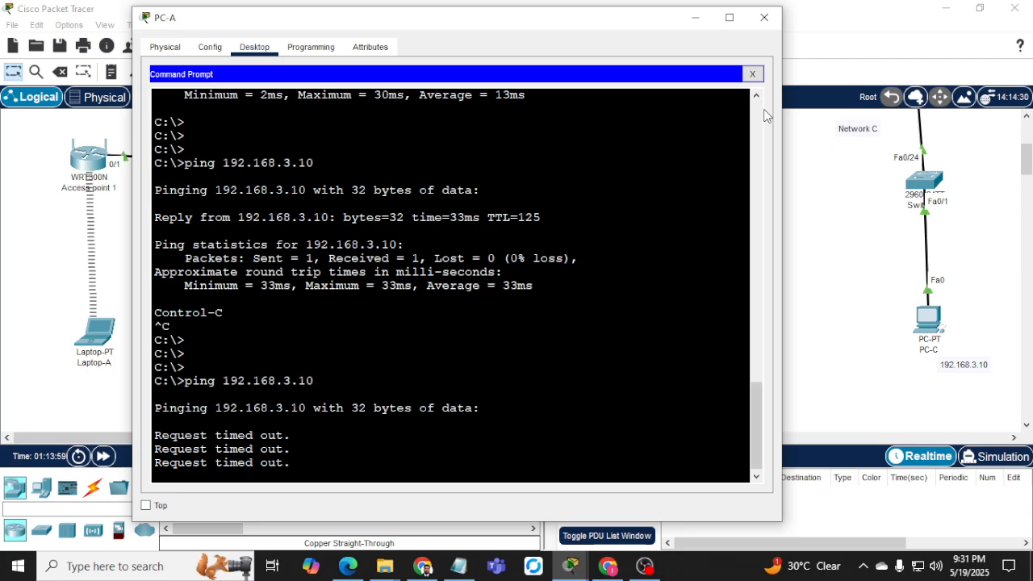
{"action": "left_click", "coordinate": [752, 73]}
Change PC-A's IPv4 address to 192.168.1.10 with default gateway 192.168.1.1.
{"action": "left_click", "coordinate": [224, 133]}
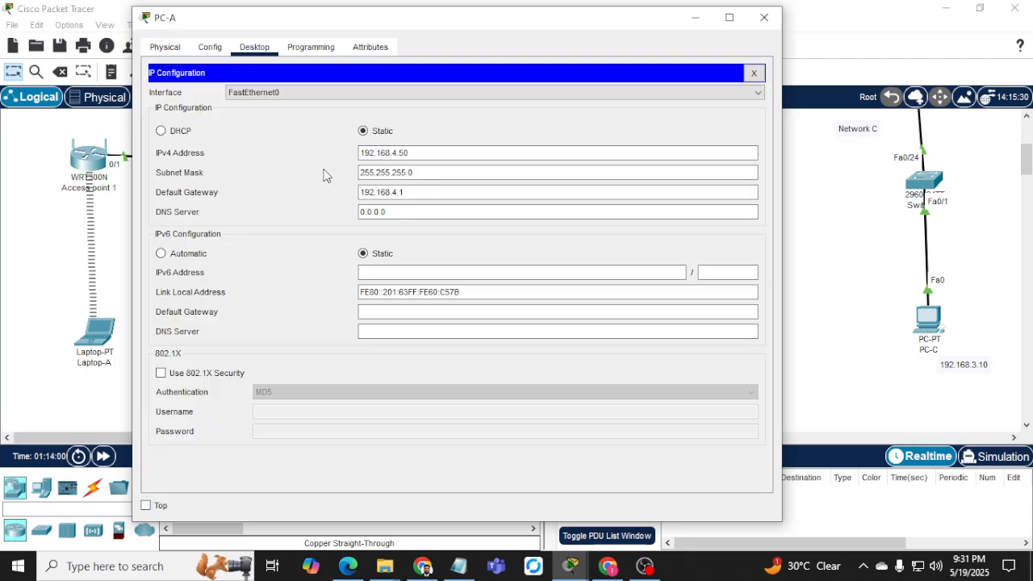
{"action": "left_click", "coordinate": [418, 152]}
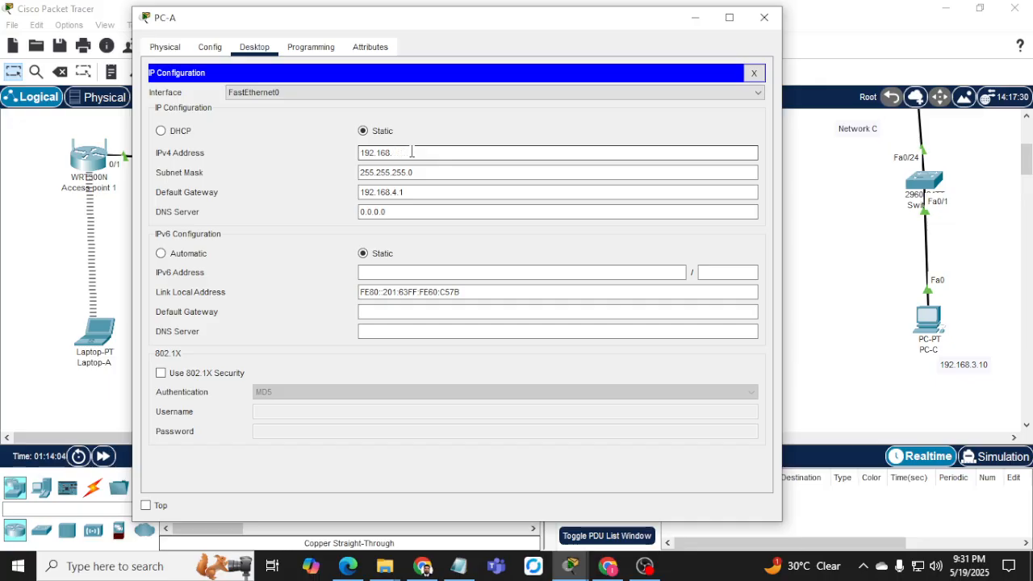
{"action": "type", "text": "1.10"}
{"action": "key", "text": "Tab"}
{"action": "key", "text": "Tab"}
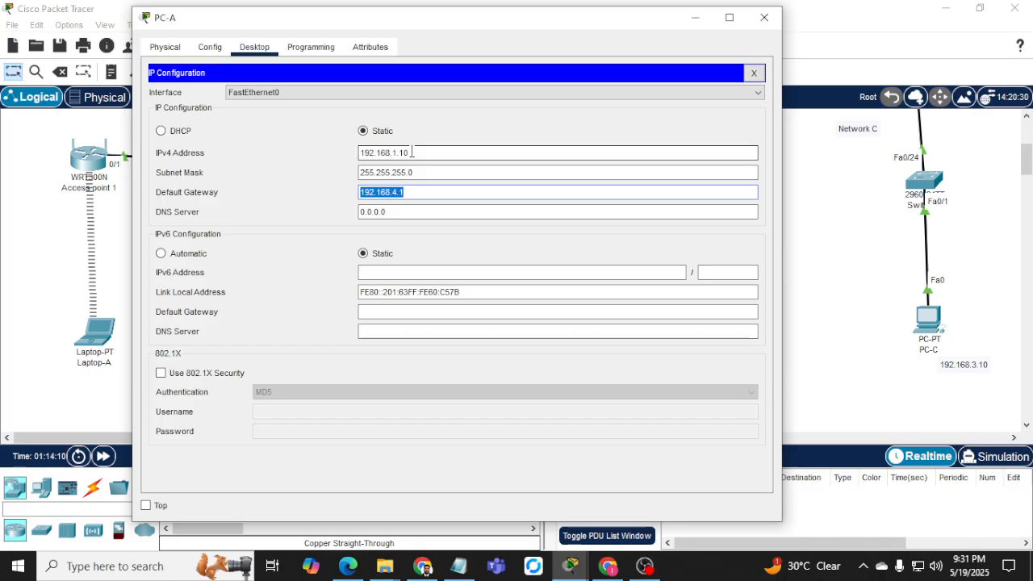
{"action": "type", "text": "192.168.1.1"}
{"action": "left_click", "coordinate": [754, 73]}
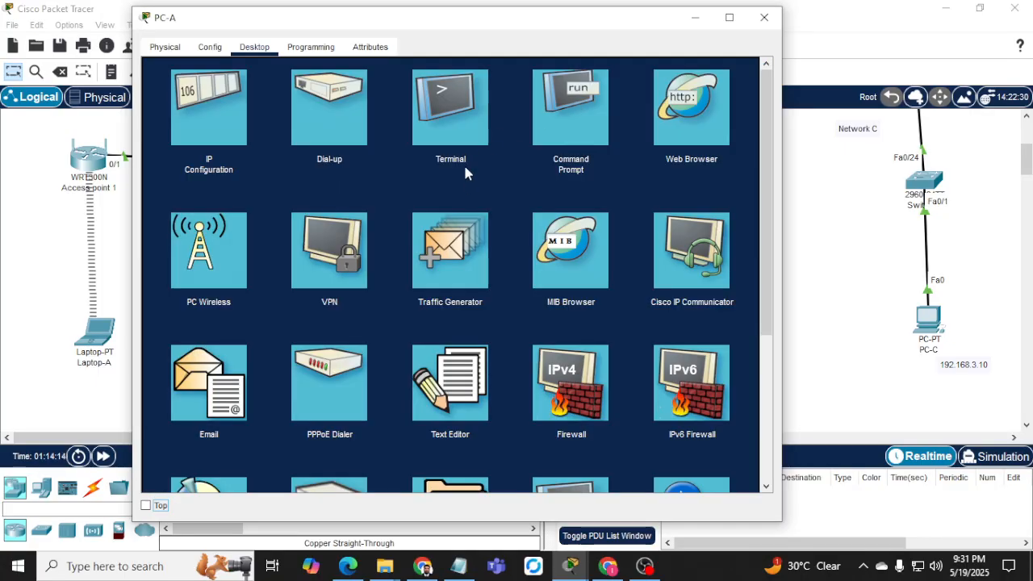
Rerun the ping to 192.168.3.10 from PC-A's command prompt to confirm replies, then close PC-A.
{"action": "left_click", "coordinate": [587, 128]}
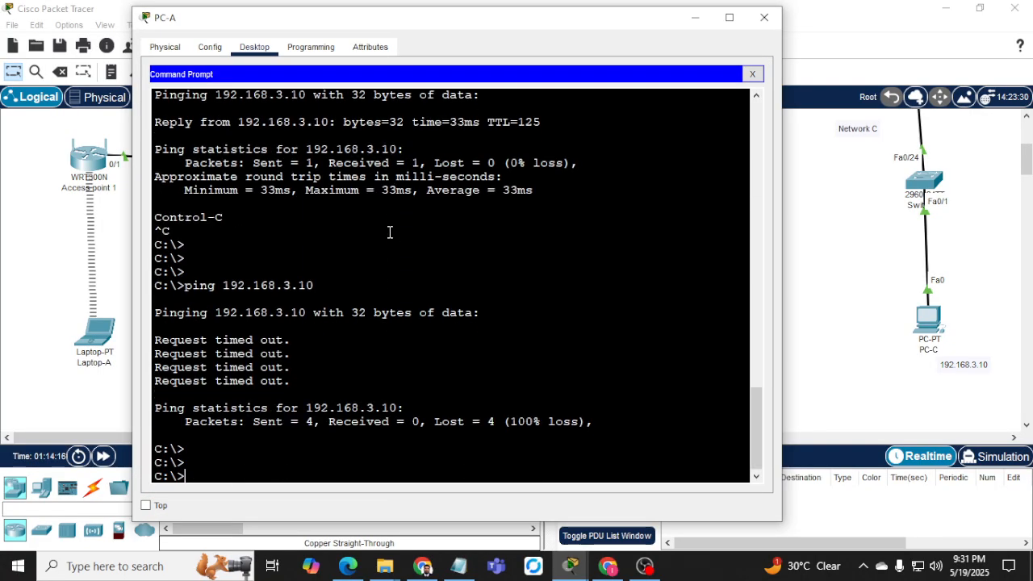
{"action": "key", "text": "Up"}
{"action": "key", "text": "Return"}
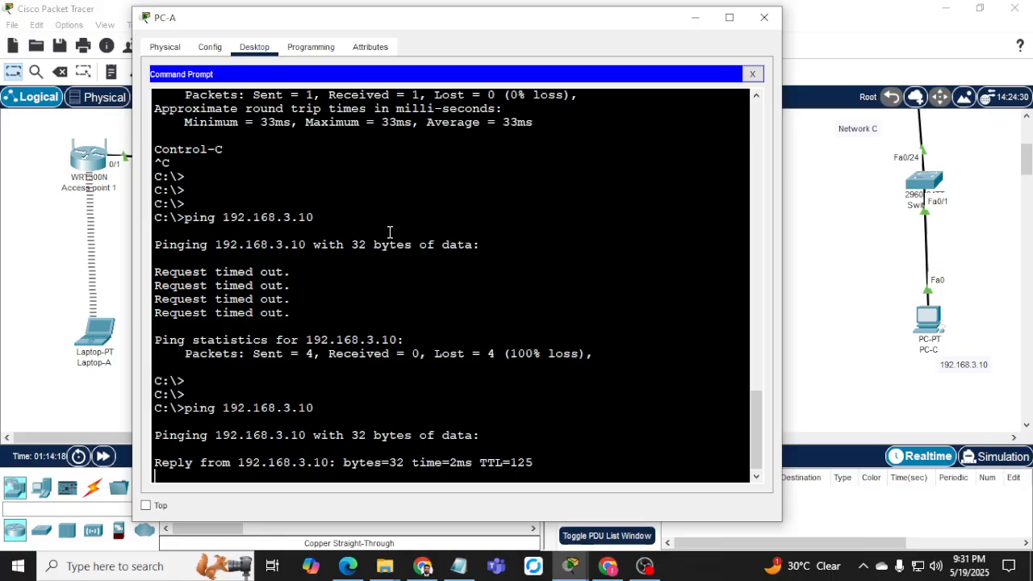
{"action": "left_click", "coordinate": [764, 17]}
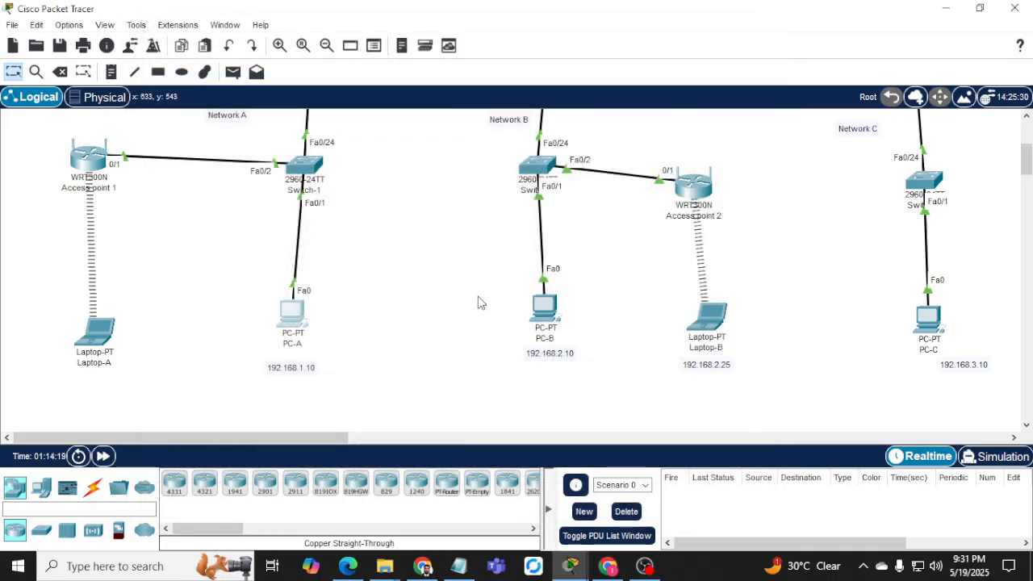
Scroll around the Logical workspace to review the three routers and their serial links.
{"action": "scroll", "coordinate": [478, 302], "scroll_direction": "up", "scroll_amount": 3}
{"action": "scroll", "coordinate": [356, 273], "scroll_direction": "down", "scroll_amount": 1}
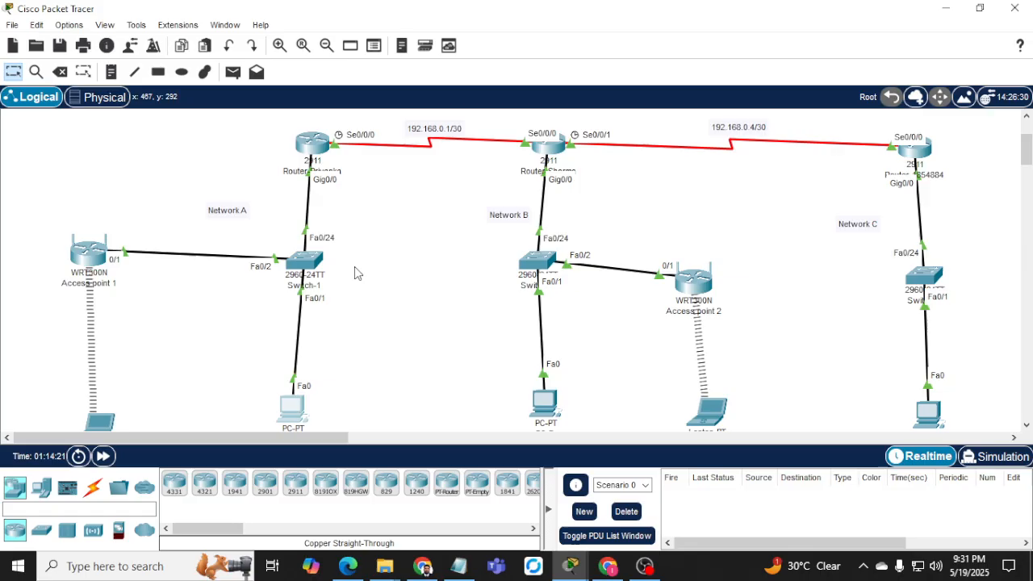
{"action": "scroll", "coordinate": [354, 272], "scroll_direction": "down", "scroll_amount": 1}
{"action": "left_click_drag", "start_coordinate": [35, 140], "coordinate": [413, 434]}
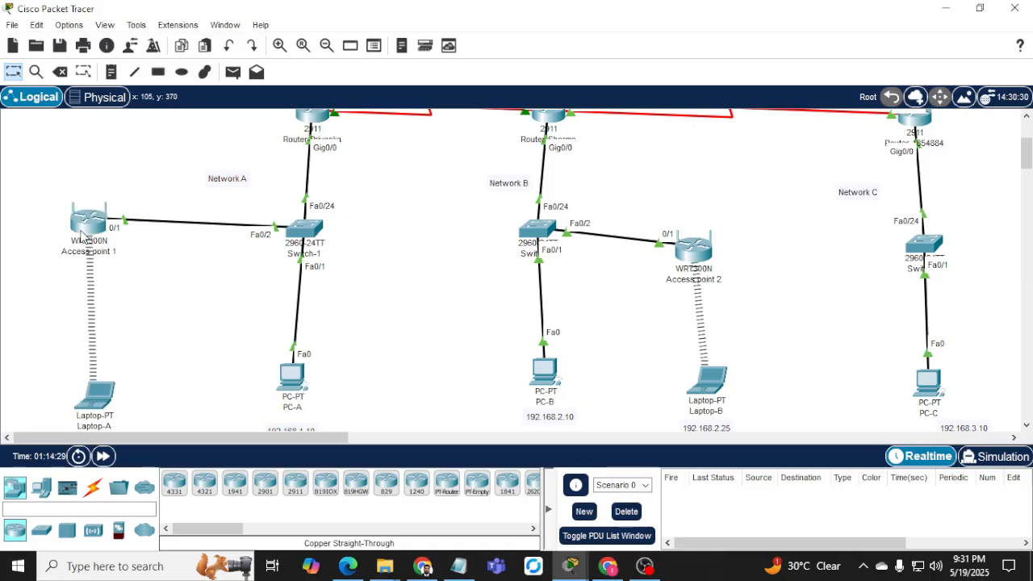
{"action": "mouse_move", "coordinate": [82, 234]}
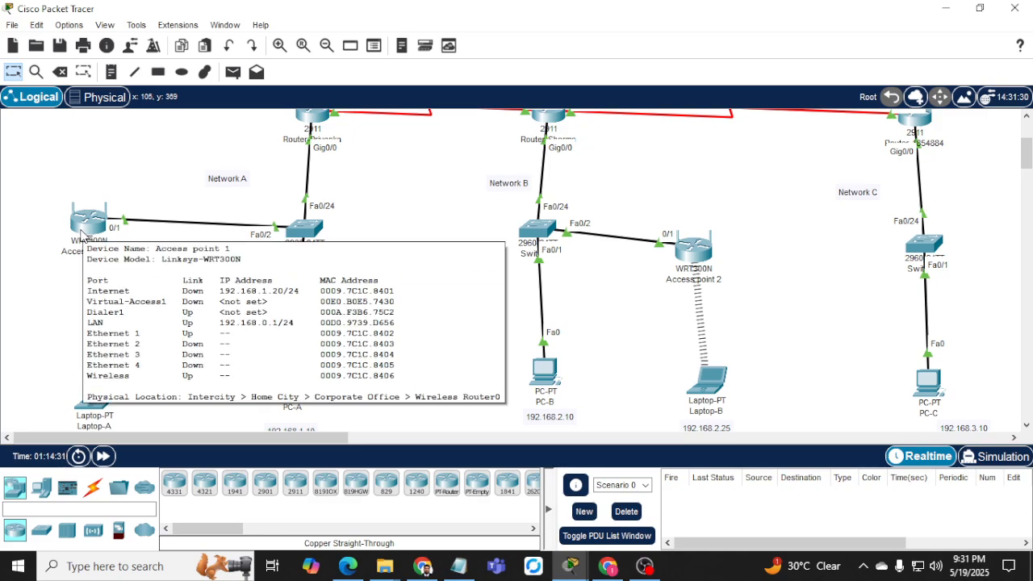
{"action": "mouse_move", "coordinate": [308, 235]}
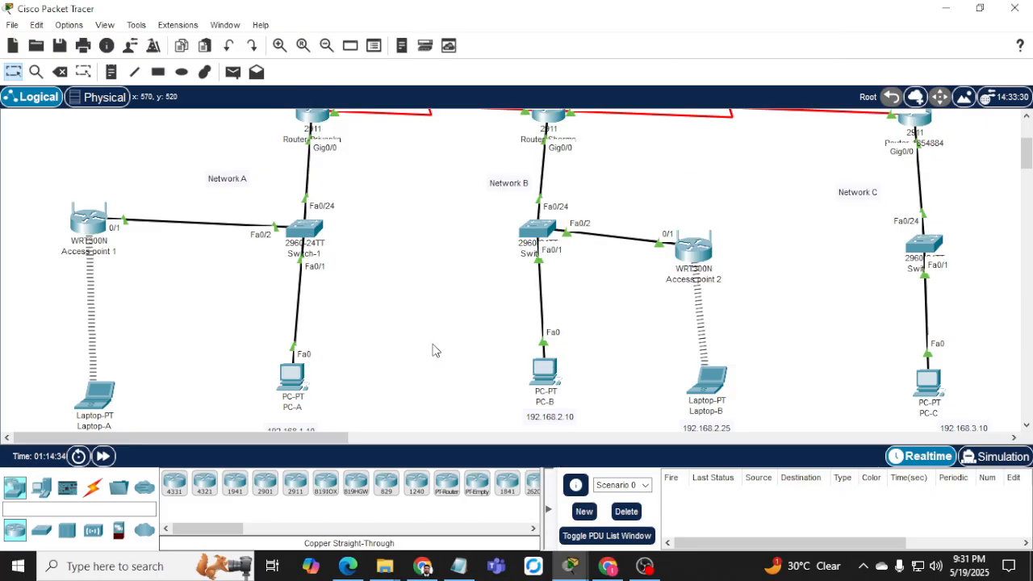
{"action": "scroll", "coordinate": [435, 335], "scroll_direction": "up", "scroll_amount": 1}
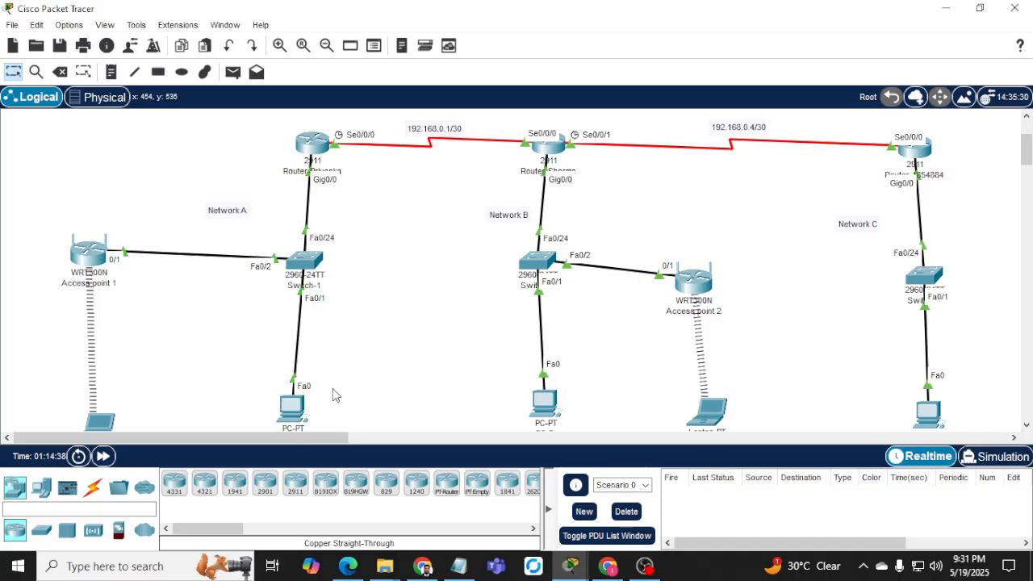
{"action": "scroll", "coordinate": [275, 394], "scroll_direction": "down", "scroll_amount": 2}
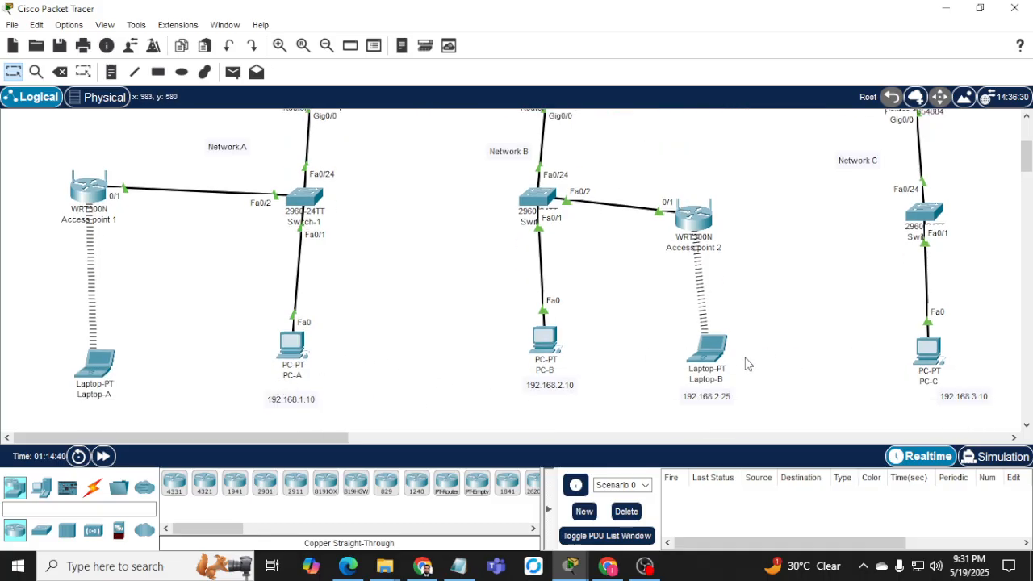
{"action": "scroll", "coordinate": [745, 362], "scroll_direction": "up", "scroll_amount": 4}
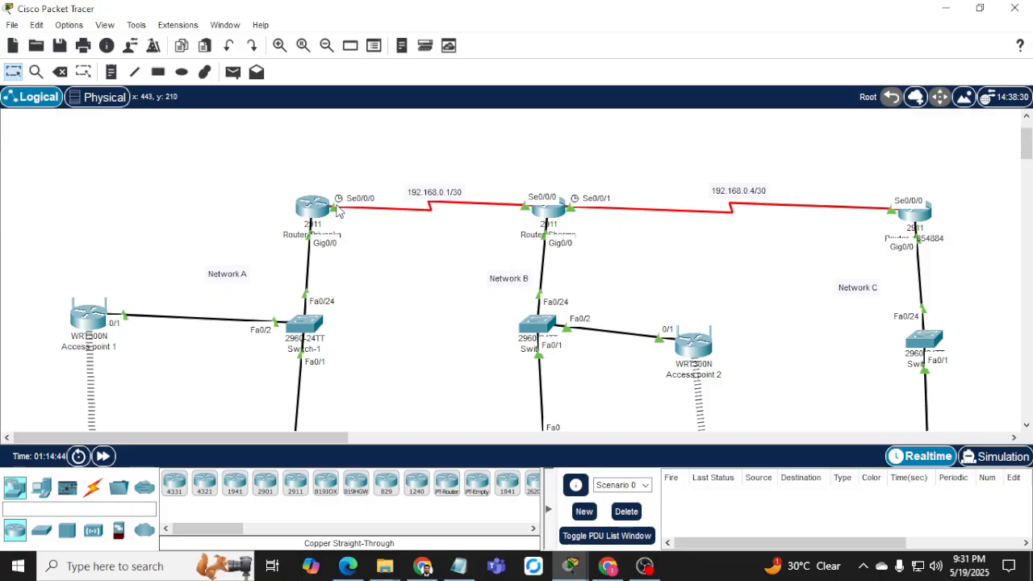
Drag-select the Network A and Network C device groups, clear the selection, and pick Place Note.
{"action": "left_click_drag", "start_coordinate": [4, 189], "coordinate": [474, 425]}
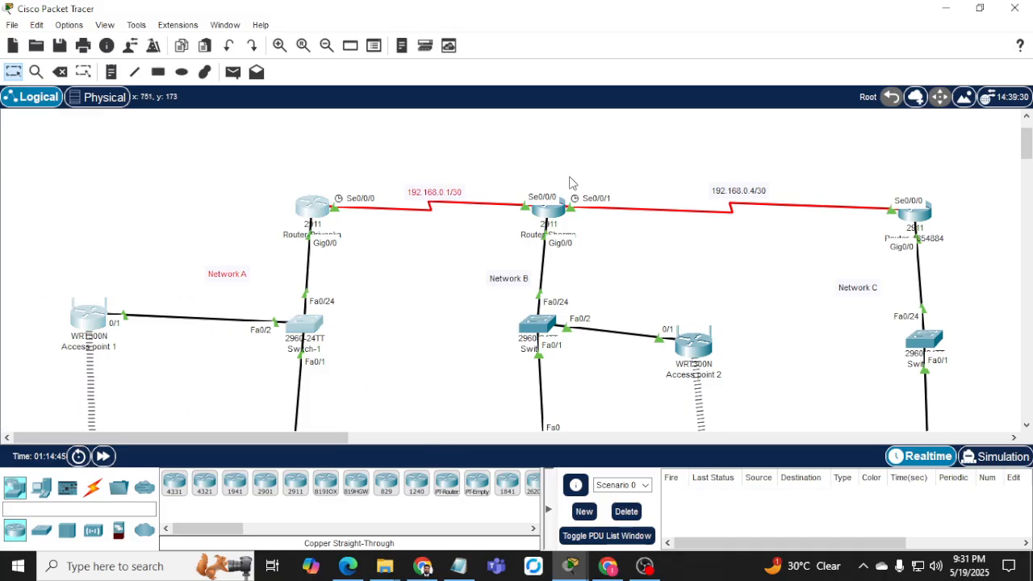
{"action": "left_click_drag", "start_coordinate": [644, 144], "coordinate": [831, 346]}
{"action": "left_click", "coordinate": [484, 171]}
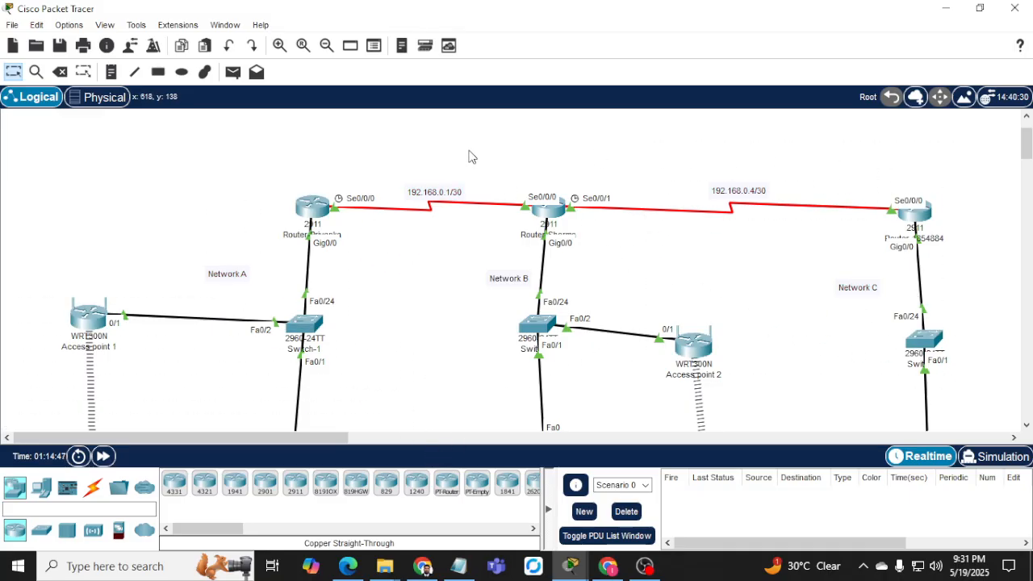
{"action": "left_click", "coordinate": [112, 72]}
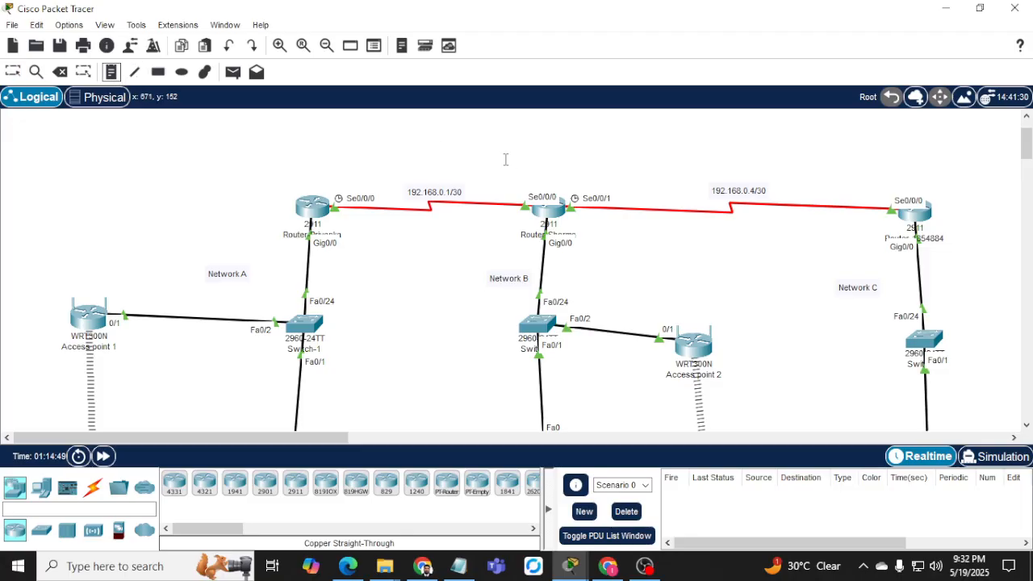
Place a note above the middle router typed as 'rip routing protocol interconnectivity between routers', ending with Enter.
{"action": "left_click", "coordinate": [476, 146]}
{"action": "type", "text": "rip"}
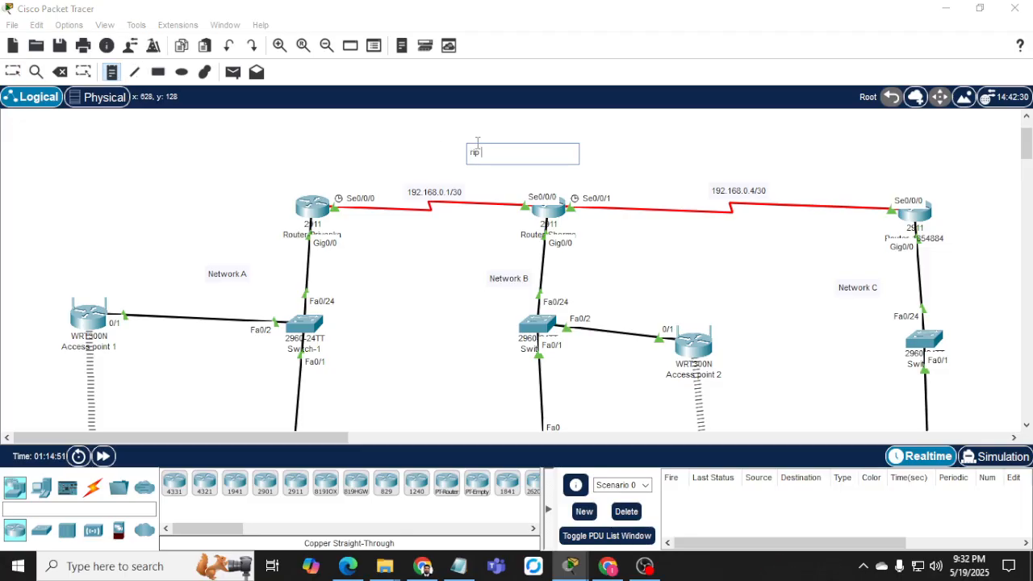
{"action": "type", "text": " routing pro"}
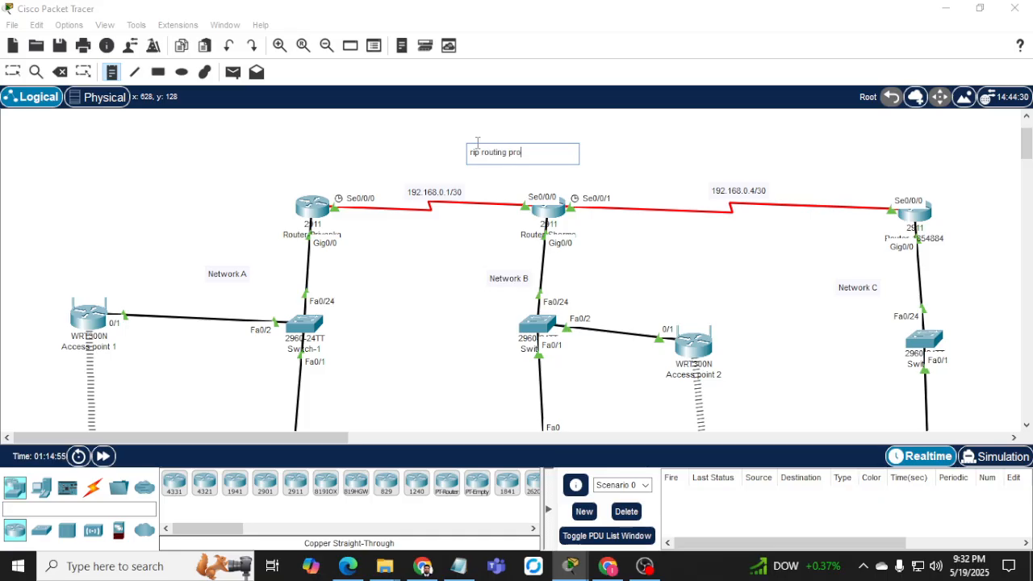
{"action": "type", "text": "tocol "}
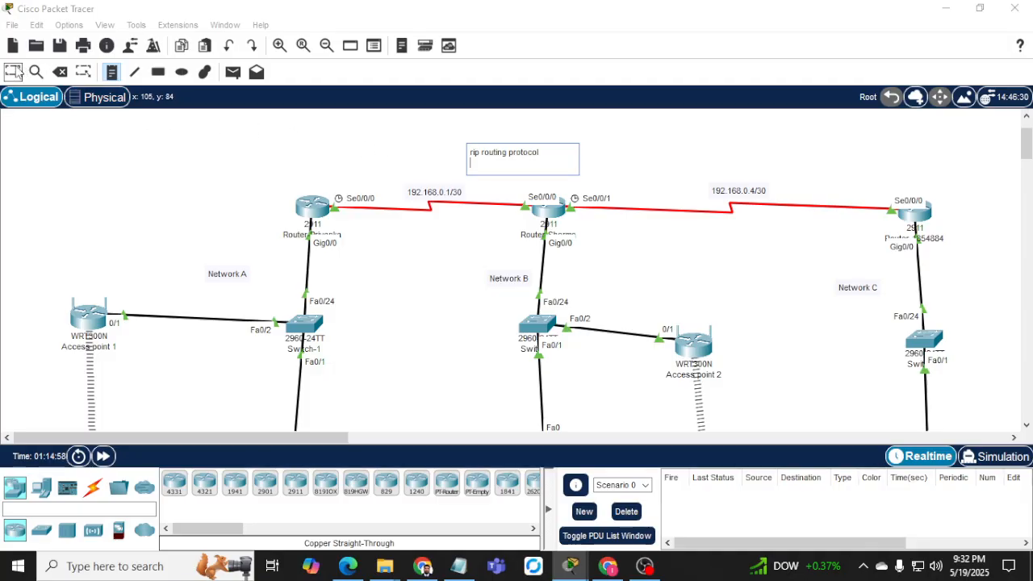
{"action": "type", "text": "interconnectivity between"}
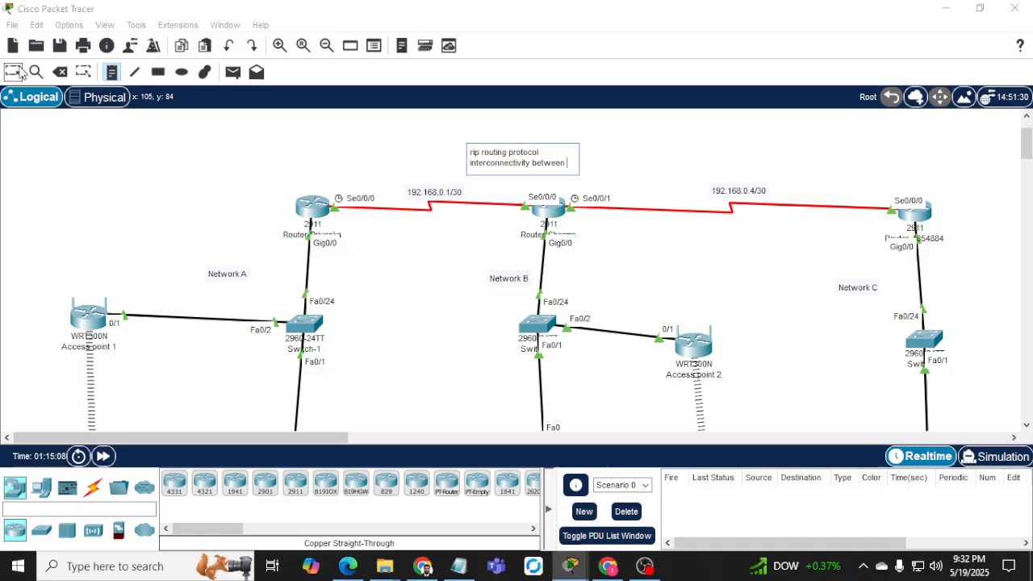
{"action": "type", "text": "routers"}
{"action": "key", "text": "Return"}
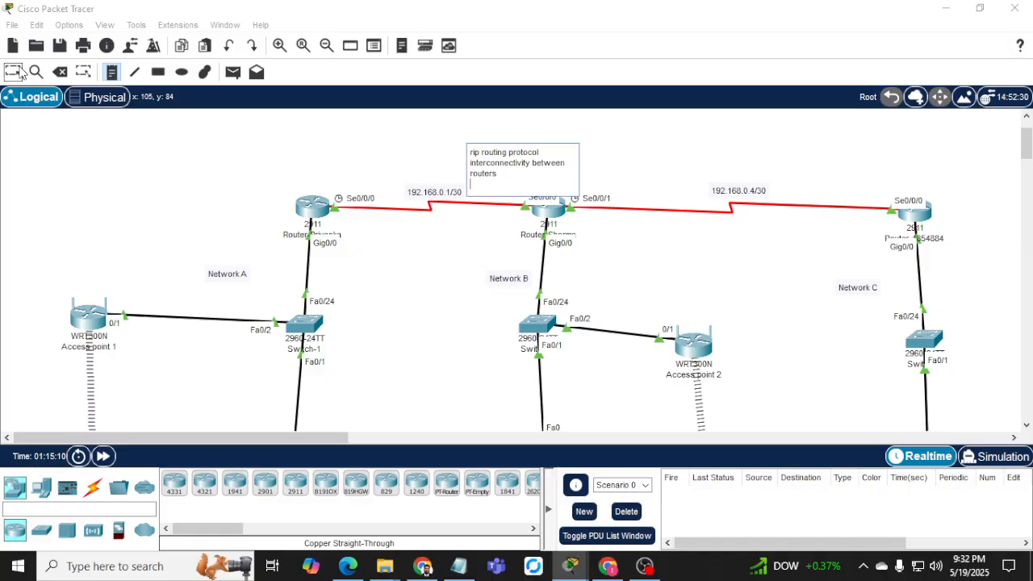